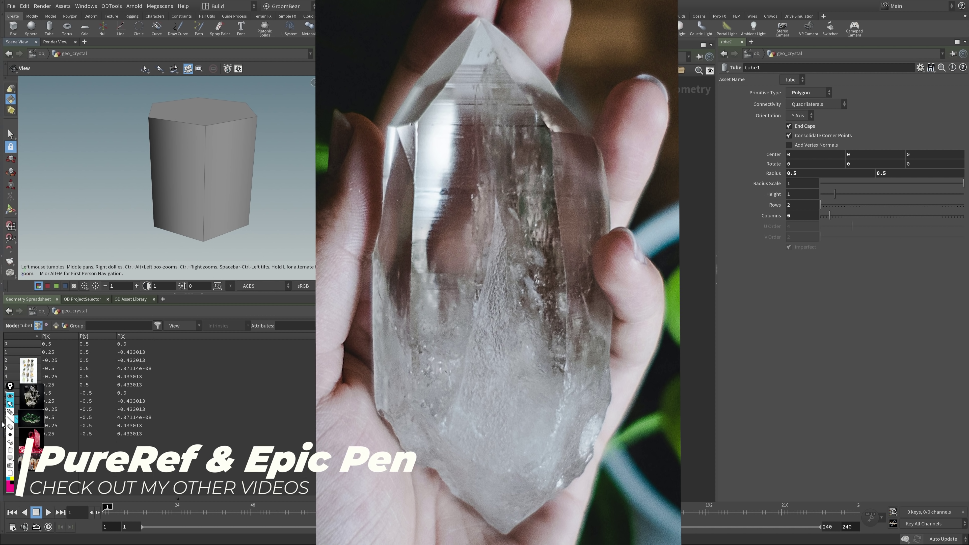
Step: Trace the pointed tip's facets and the crystal's upper-left edge in pink ink on the reference photo
left_click(12, 411)
left_click_drag(282, 386, 307, 378)
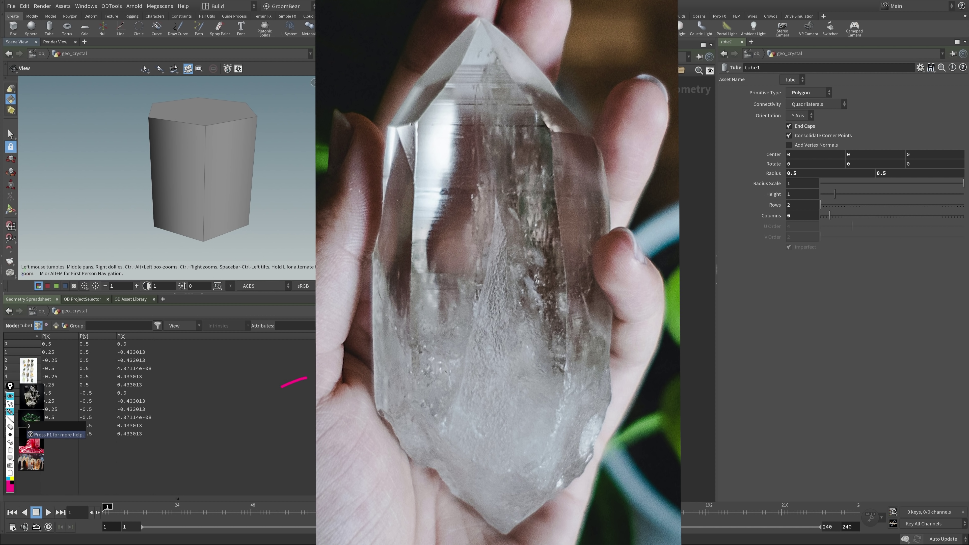
left_click_drag(354, 427, 365, 440)
mouse_move(416, 122)
left_mouse_down()
mouse_move(455, 82)
mouse_move(486, 14)
mouse_move(476, 21)
mouse_move(538, 106)
left_mouse_up()
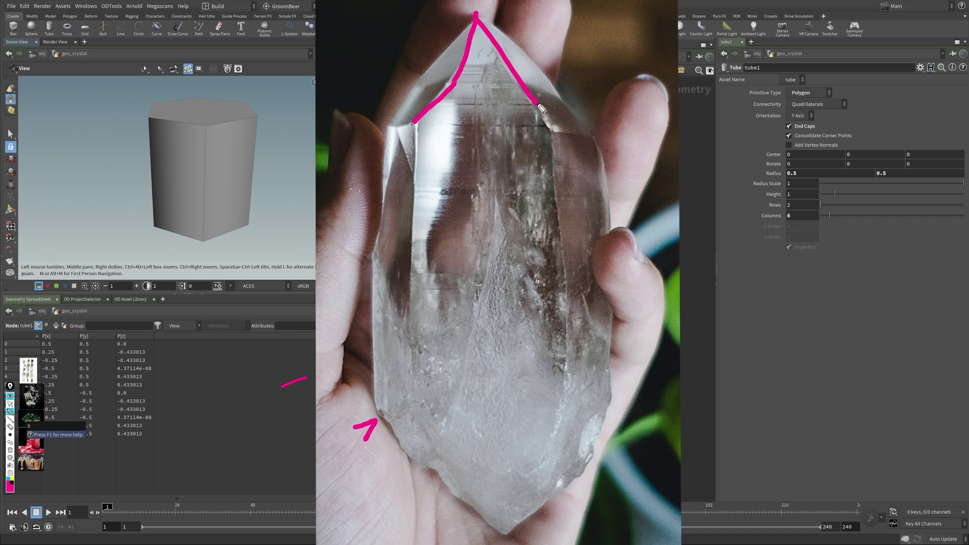
left_click_drag(477, 14, 575, 106)
left_click_drag(474, 19, 390, 123)
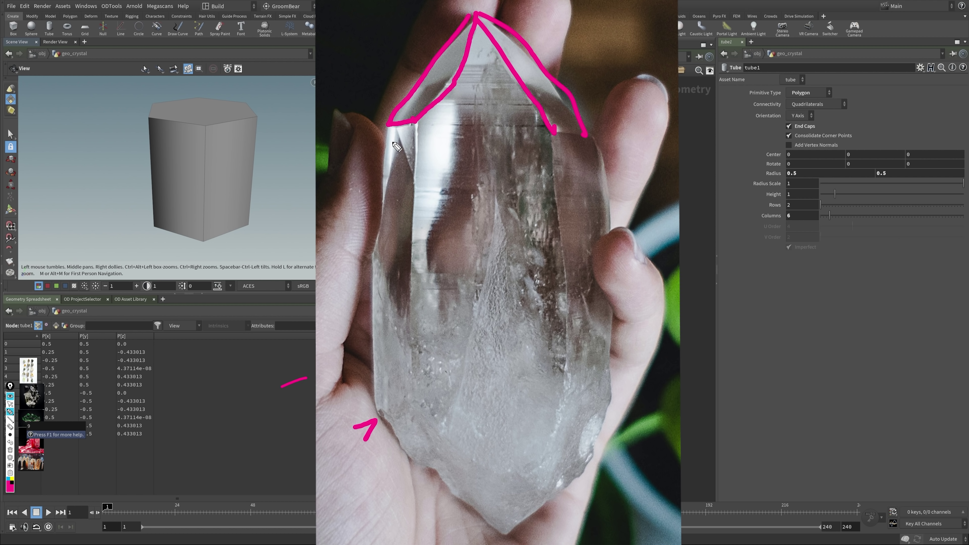
left_click_drag(389, 125, 362, 263)
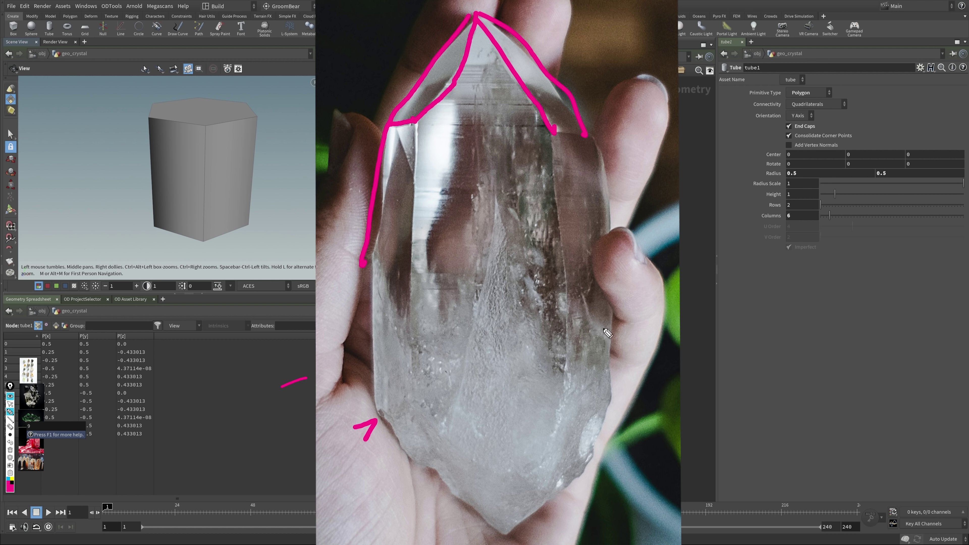
Step: Mark the horizontal striations and the rough vertical edges on the crystal photo and clear all annotations
mouse_move(422, 133)
left_mouse_down()
mouse_move(483, 122)
mouse_move(492, 140)
left_mouse_up()
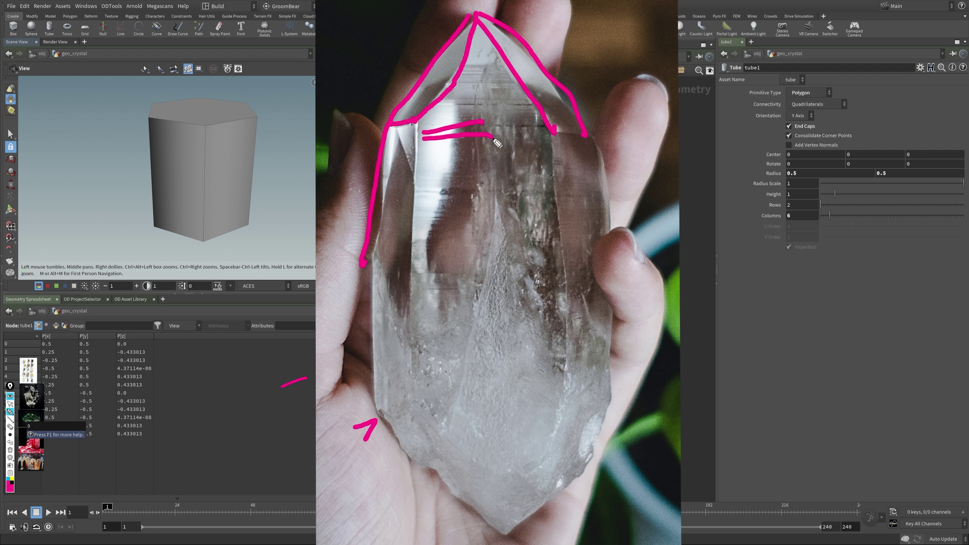
left_click_drag(421, 154, 487, 156)
left_click(421, 196)
mouse_move(423, 180)
left_mouse_down()
mouse_move(472, 178)
mouse_move(471, 194)
left_mouse_up()
left_click_drag(425, 204, 469, 199)
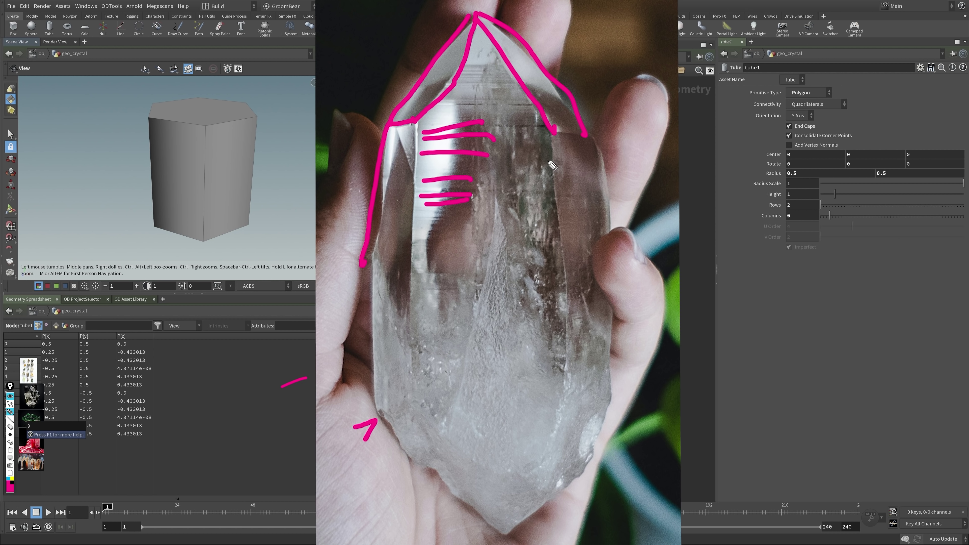
left_click_drag(548, 152, 551, 214)
left_click_drag(568, 384, 555, 409)
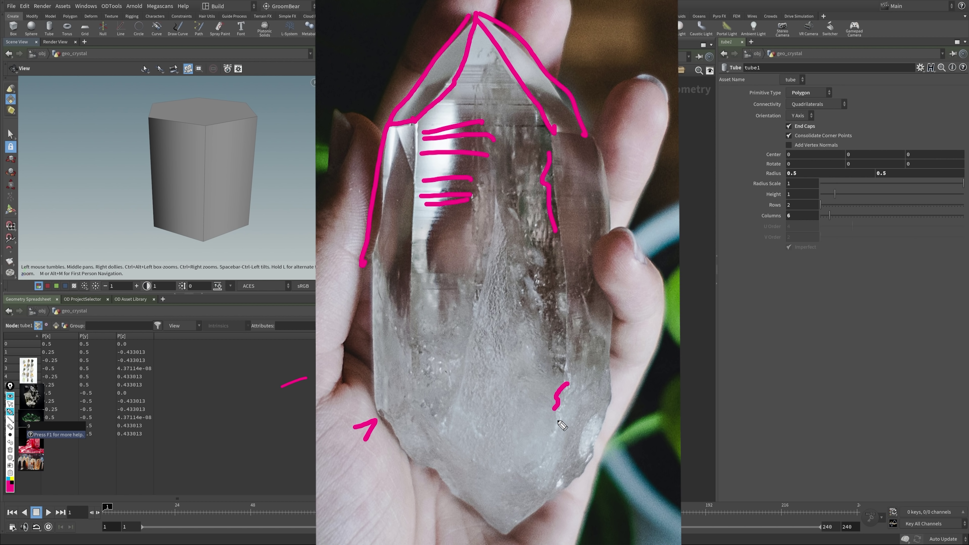
left_click_drag(480, 269, 479, 292)
left_click_drag(465, 343, 465, 367)
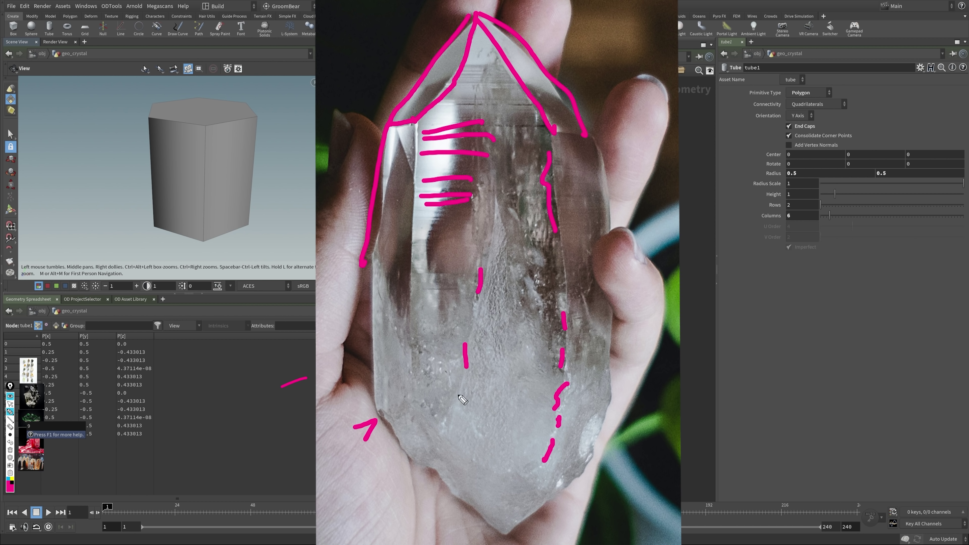
left_click(10, 449)
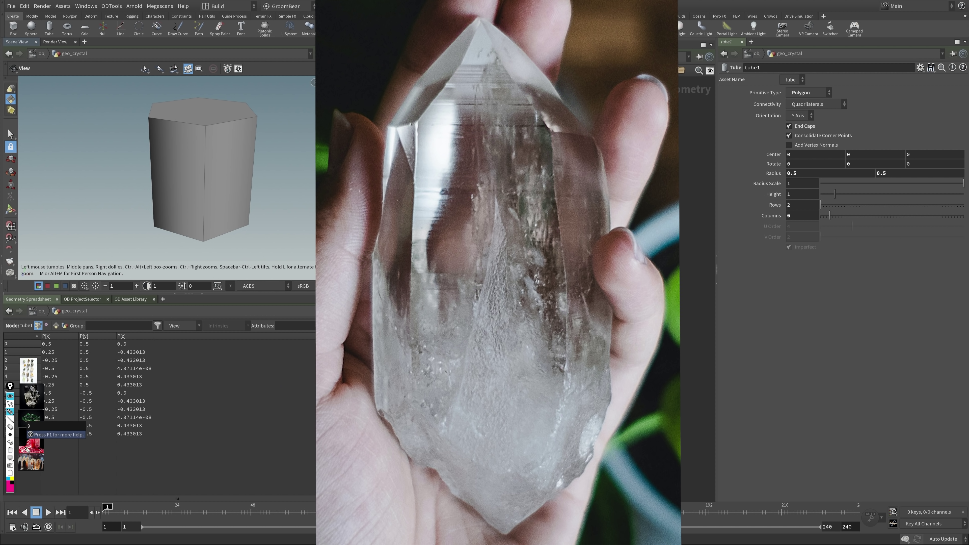
Step: Draw one wavy line down the full length of the crystal photo and erase it
mouse_move(523, 34)
left_mouse_down()
mouse_move(475, 78)
mouse_move(468, 134)
mouse_move(497, 210)
mouse_move(463, 399)
mouse_move(418, 526)
left_mouse_up()
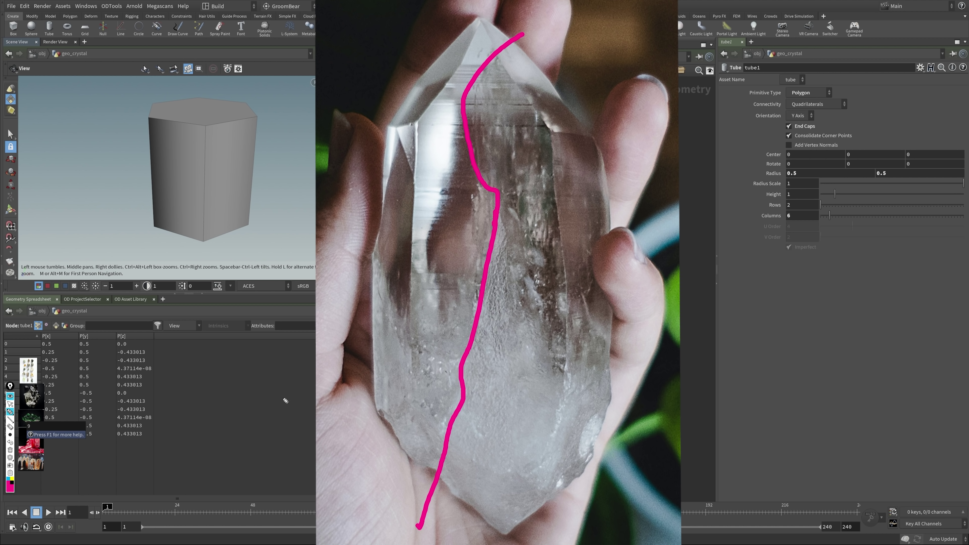
left_click(10, 450)
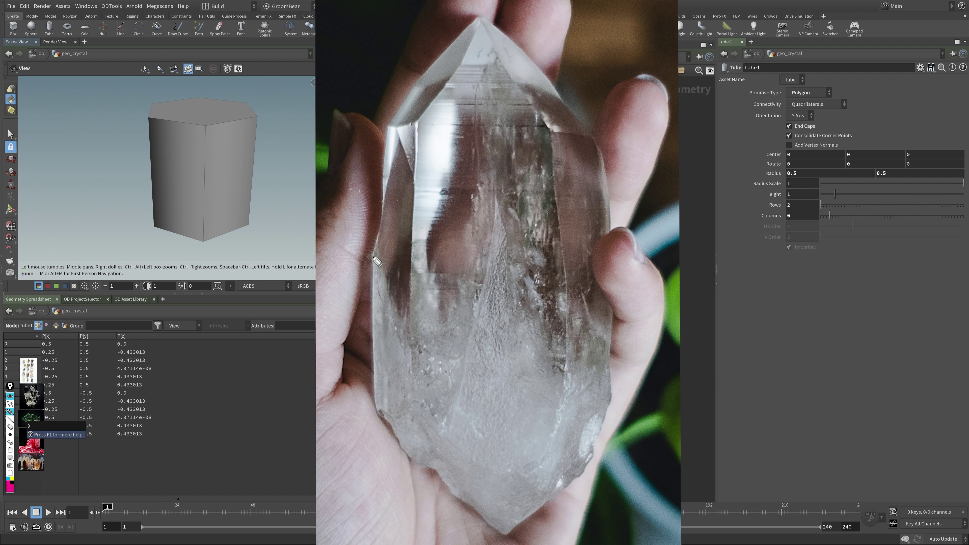
Step: Outline the cloudy lower part of the crystal photo, hatch it with diagonal strokes and clear the annotations
mouse_move(374, 255)
left_mouse_down()
mouse_move(387, 313)
mouse_move(432, 396)
mouse_move(462, 406)
mouse_move(476, 305)
mouse_move(520, 292)
mouse_move(570, 367)
mouse_move(592, 337)
mouse_move(603, 420)
mouse_move(587, 467)
mouse_move(534, 511)
mouse_move(481, 527)
mouse_move(383, 432)
mouse_move(367, 366)
mouse_move(375, 255)
left_mouse_up()
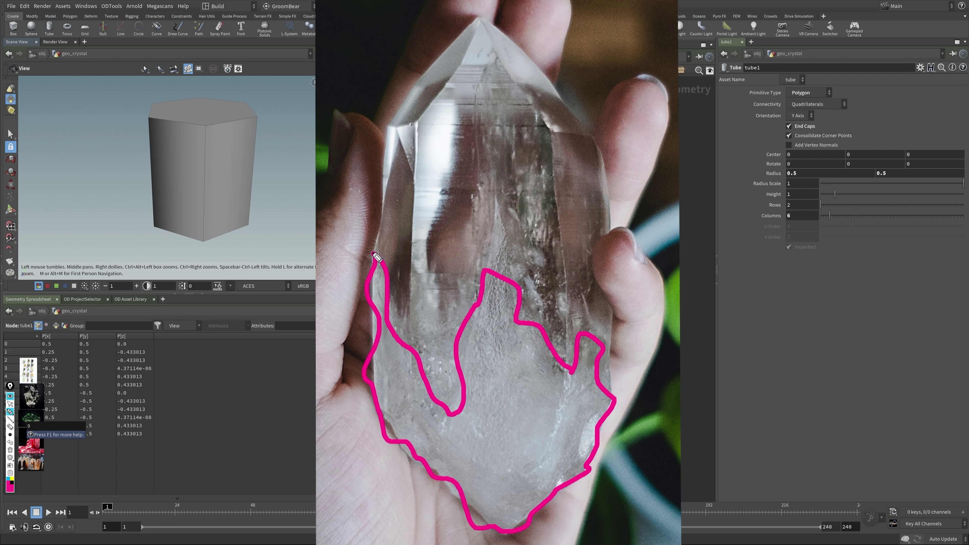
mouse_move(398, 342)
left_mouse_down()
mouse_move(372, 400)
mouse_move(392, 421)
left_mouse_up()
left_click_drag(440, 395, 419, 463)
left_click_drag(478, 430, 451, 498)
left_click_drag(498, 287, 465, 367)
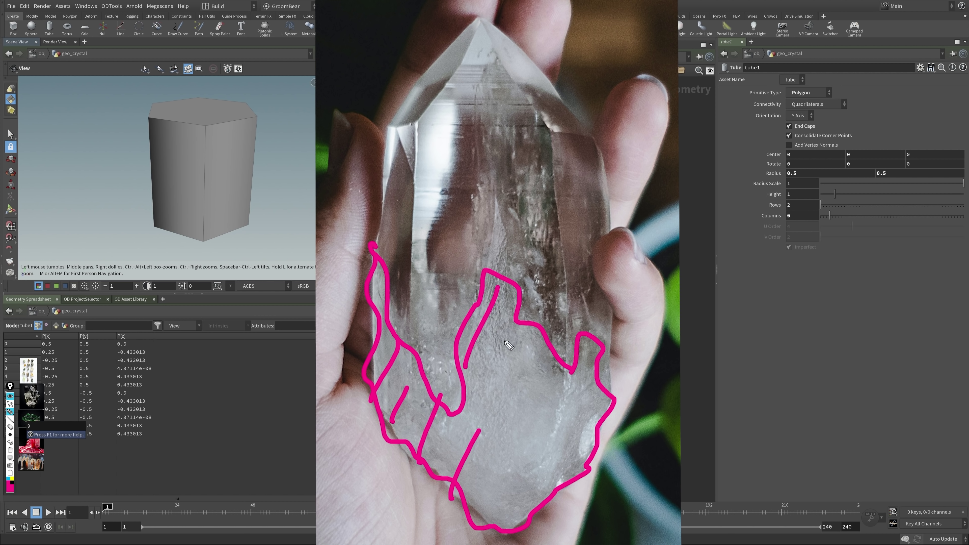
left_click_drag(533, 336, 494, 406)
left_click_drag(562, 382, 515, 472)
left_click_drag(567, 456, 528, 519)
left_click_drag(597, 454, 568, 505)
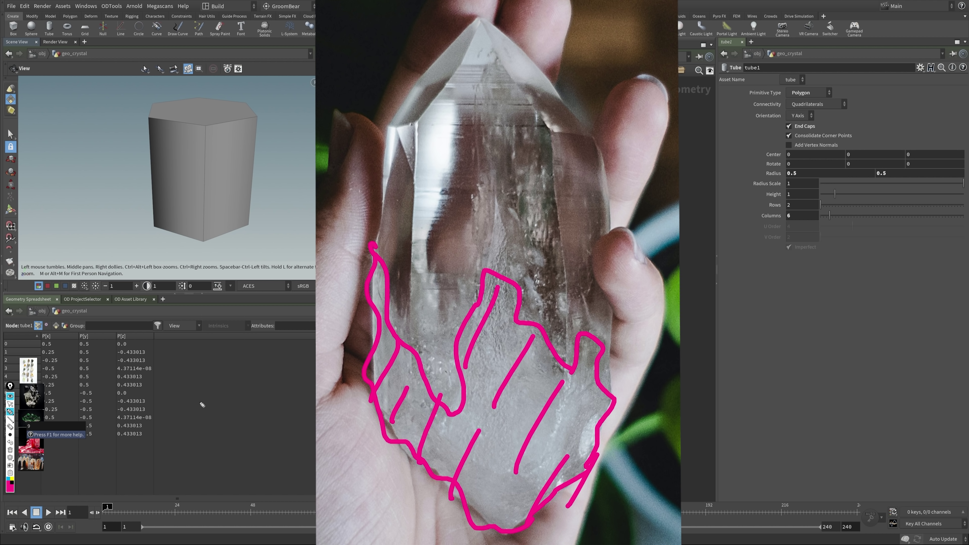
left_click(10, 449)
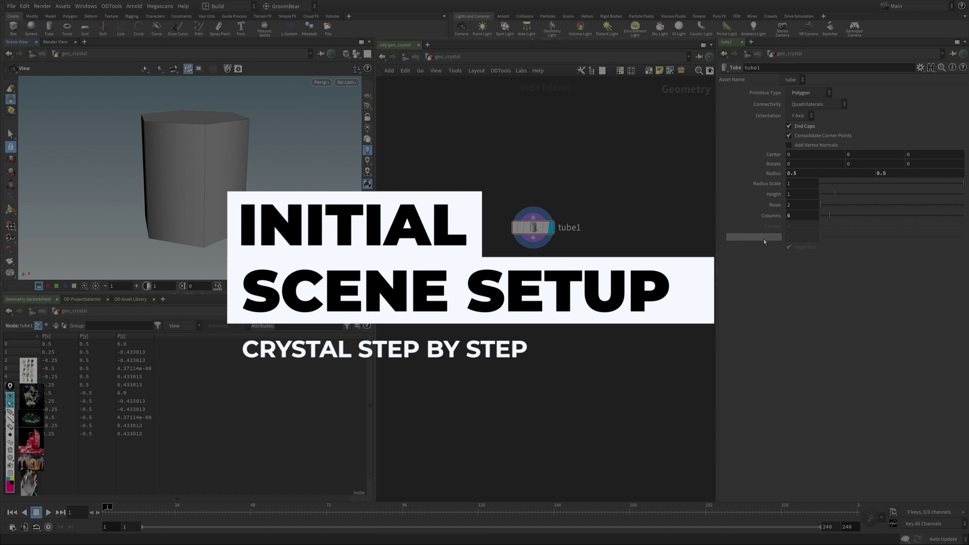
Step: Set the tube's rows to 3
left_click(801, 204)
type("3")
left_click(797, 215)
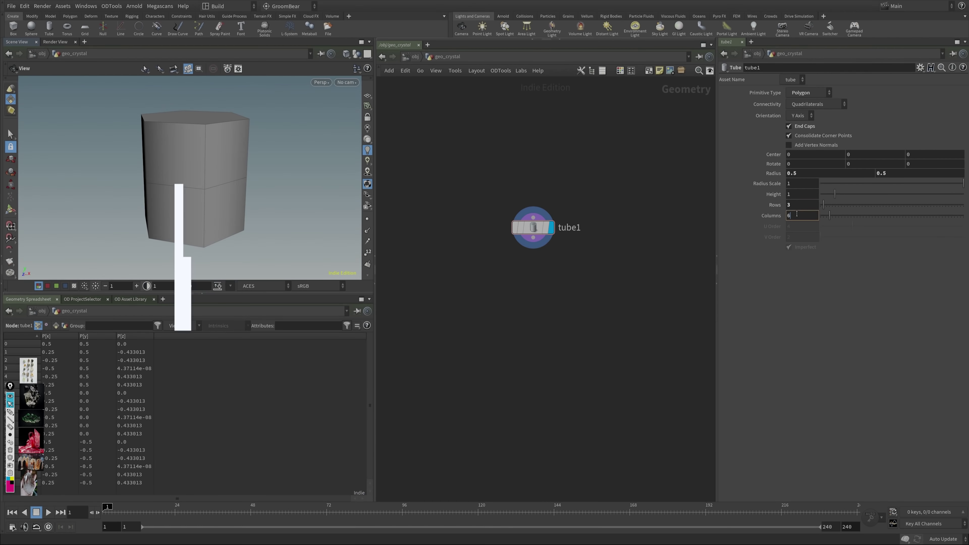
left_click_drag(246, 199, 212, 186)
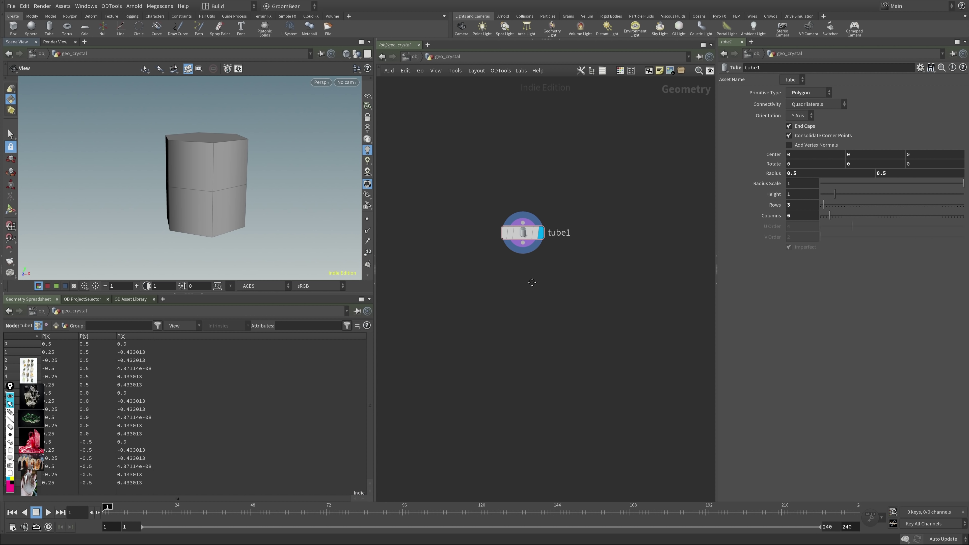
mouse_move(225, 146)
left_mouse_down()
mouse_move(196, 145)
mouse_move(229, 130)
left_mouse_up()
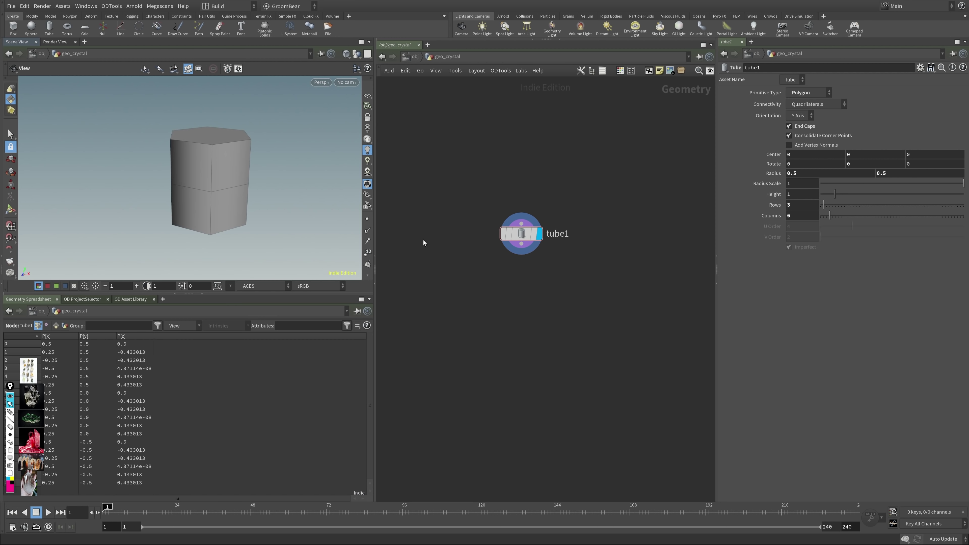
Step: Add a Group Create node below the tube and rename it topLedge
key("Tab")
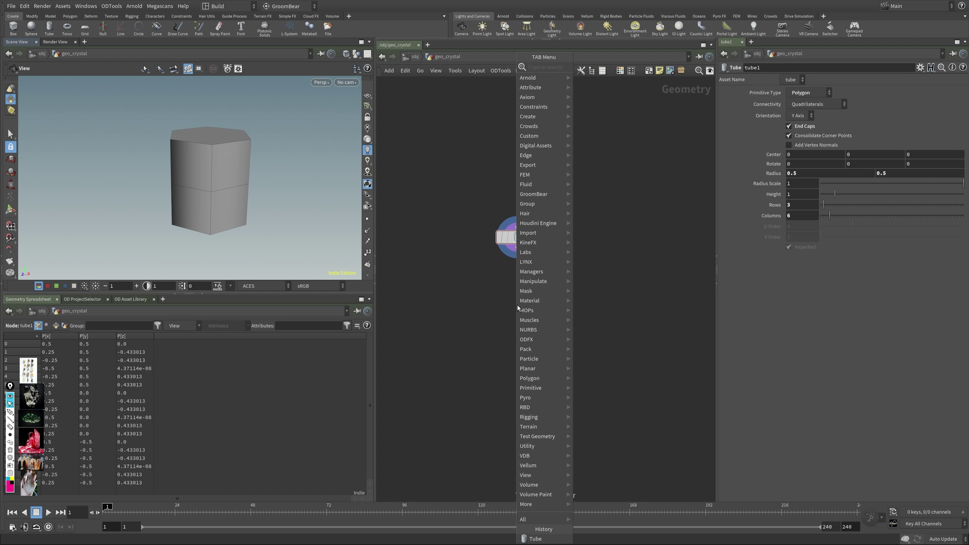
mouse_move(517, 305)
key("Return")
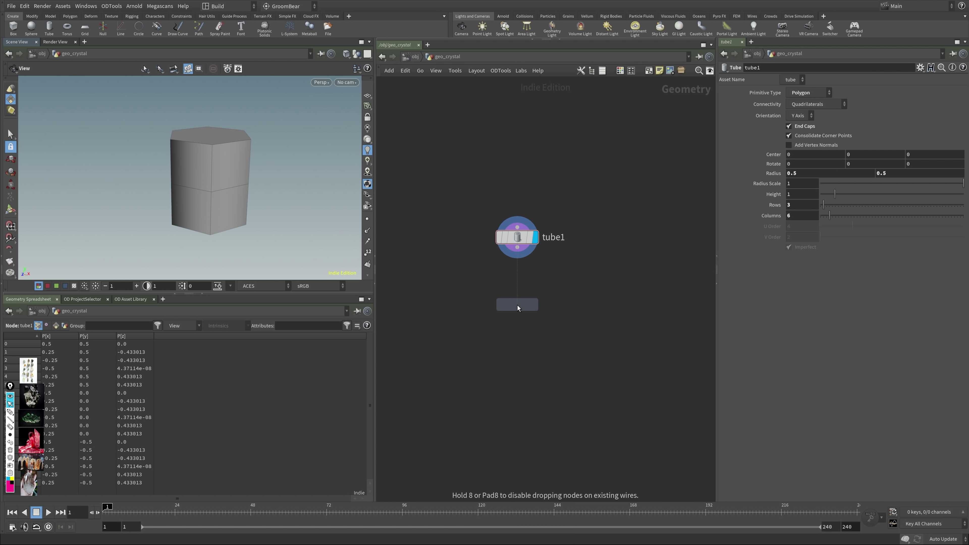
left_click(518, 282)
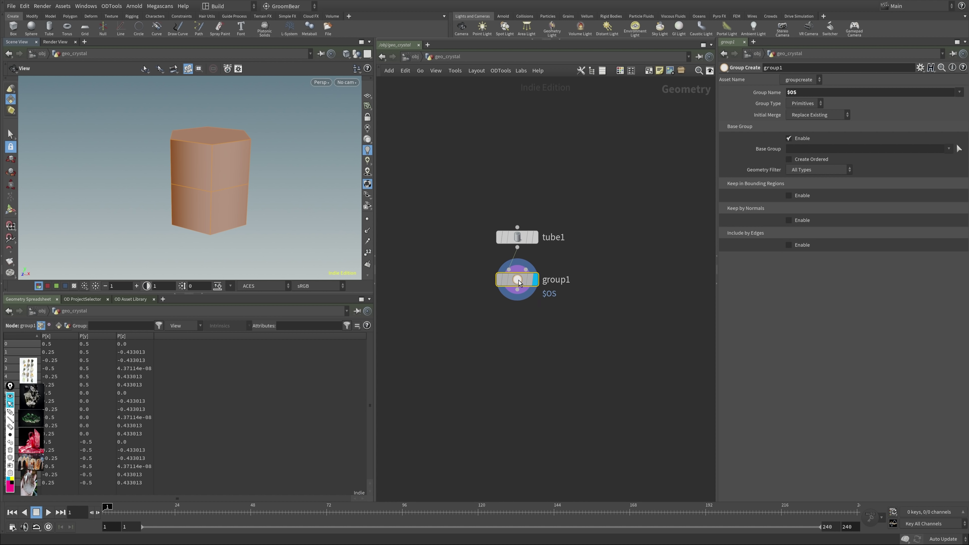
key("F2")
type("to")
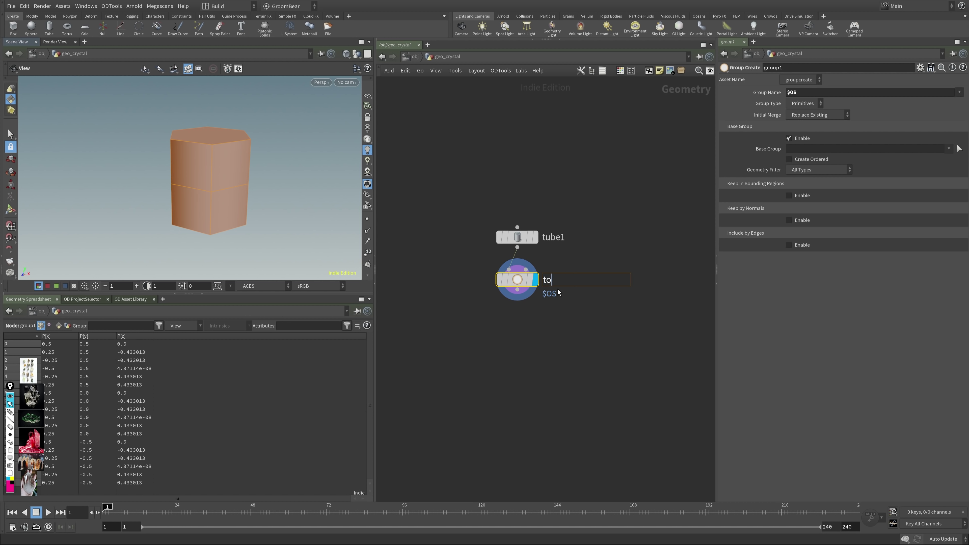
type("ippLedge")
key("Return")
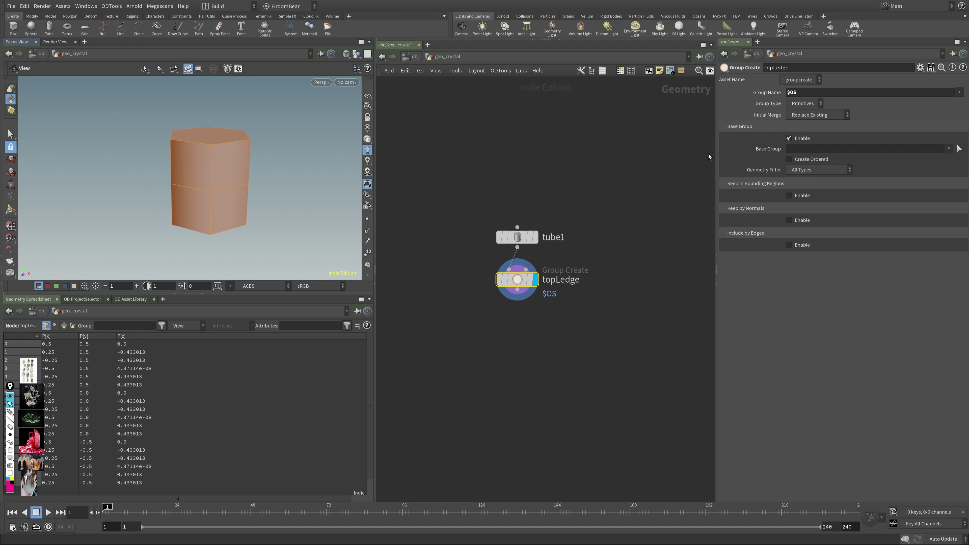
Step: Make topLedge an edge group without a base group, kept by normals with direction 0, 1, 0 and spread angle 66.7
left_click(803, 103)
left_click(801, 128)
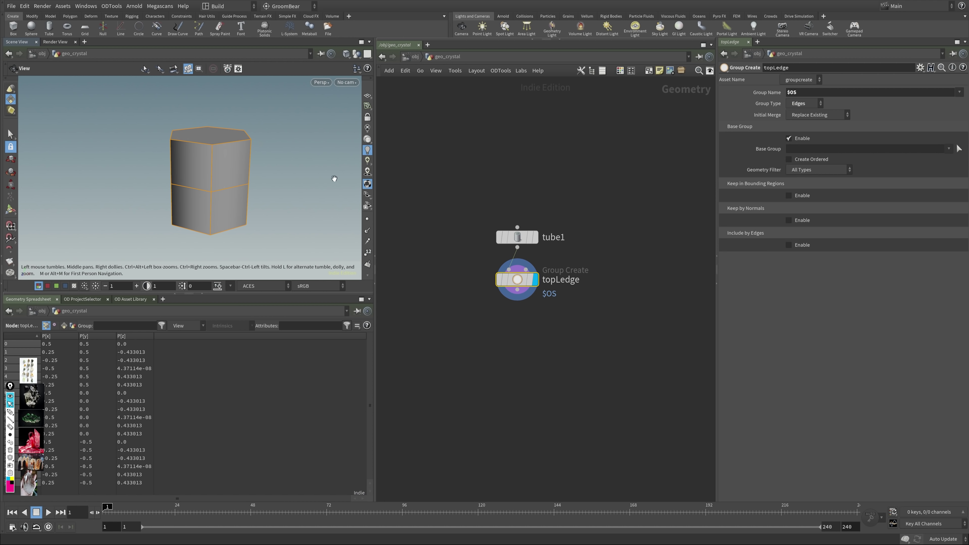
left_click(789, 139)
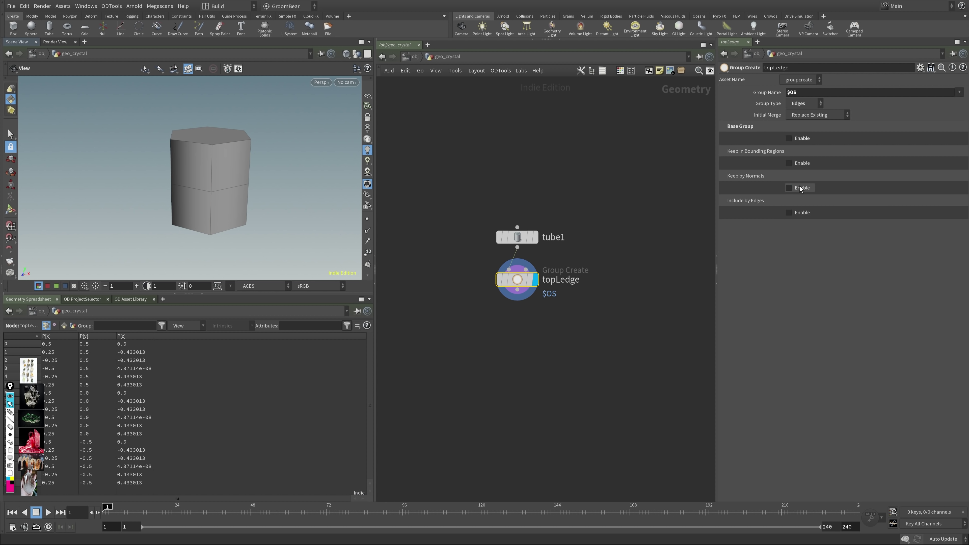
left_click(789, 188)
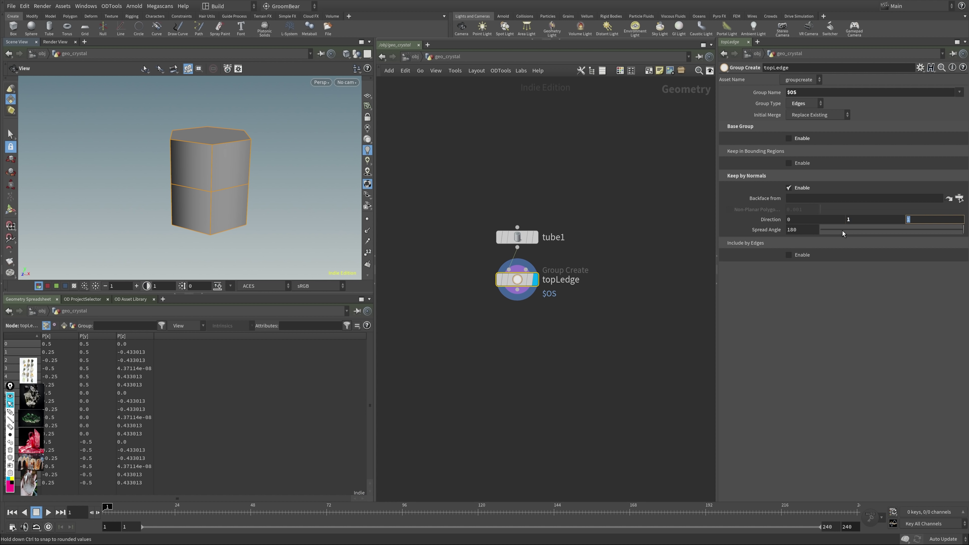
type("0")
left_click_drag(843, 230, 875, 227)
left_click_drag(189, 147, 279, 142)
Step: Add an Edge Collapse node below topLedge and set its group to topLedge
middle_click_drag(538, 343, 551, 350)
key("Tab")
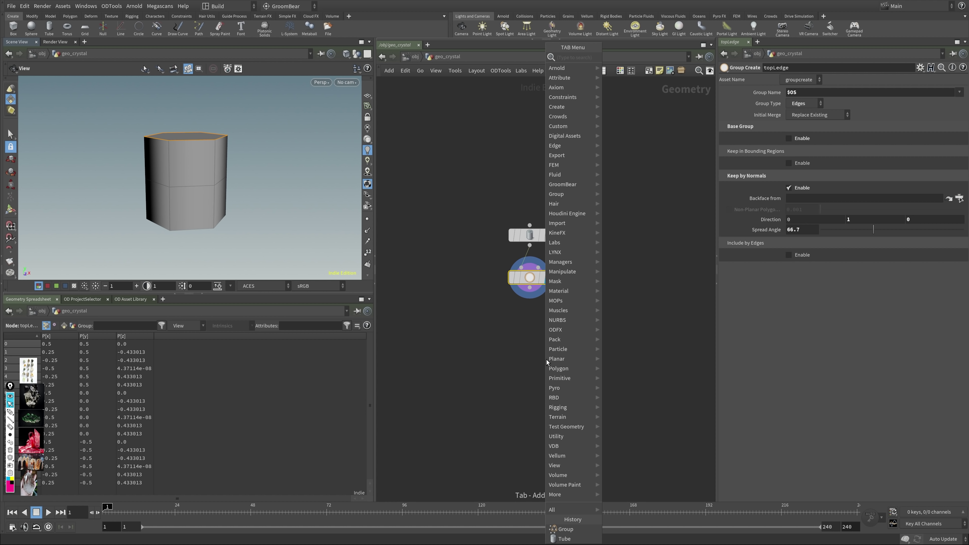
type("edge")
key("Return")
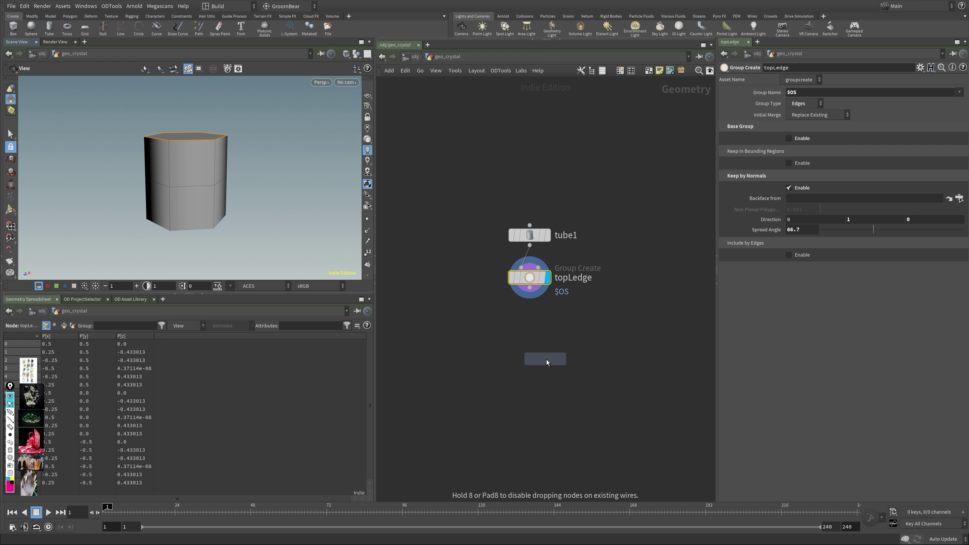
left_click(535, 325)
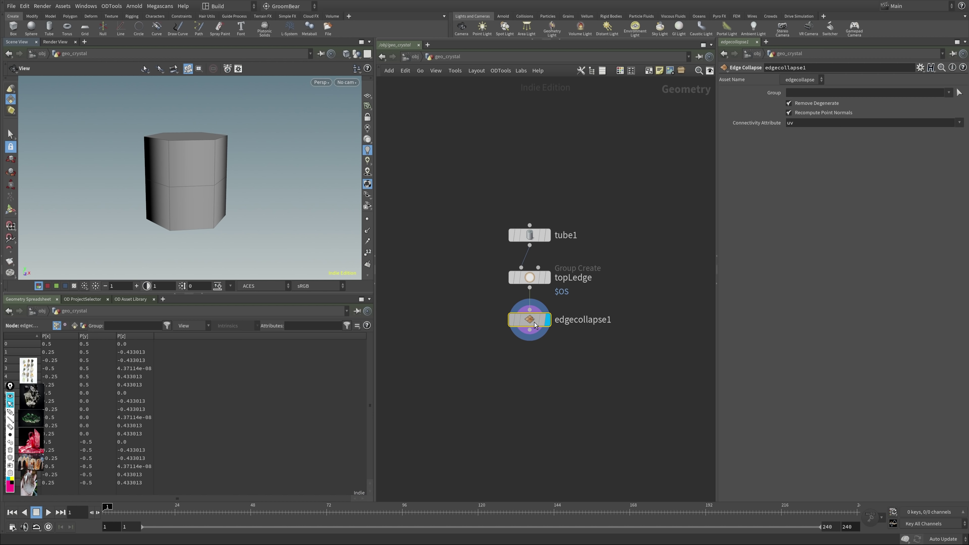
left_click(948, 93)
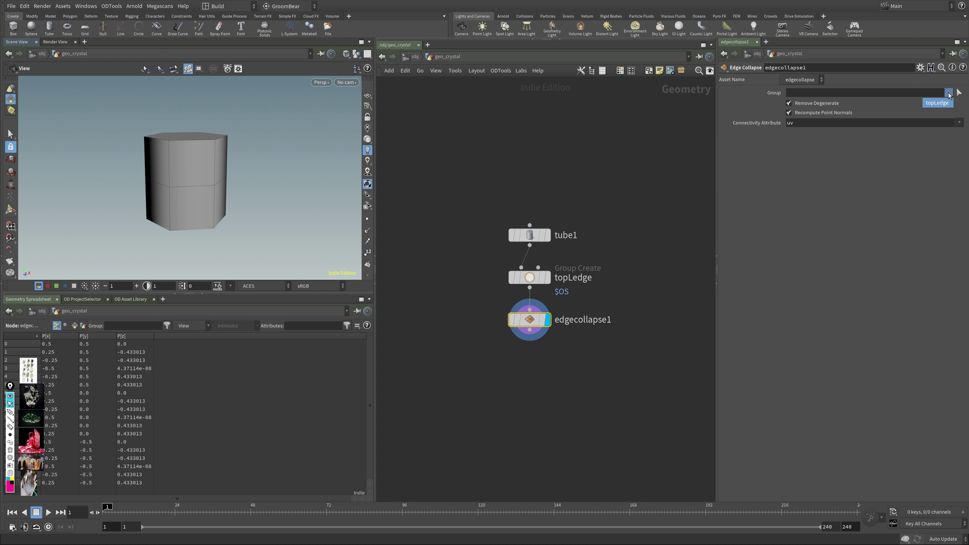
left_click(934, 103)
left_click_drag(216, 163, 301, 179)
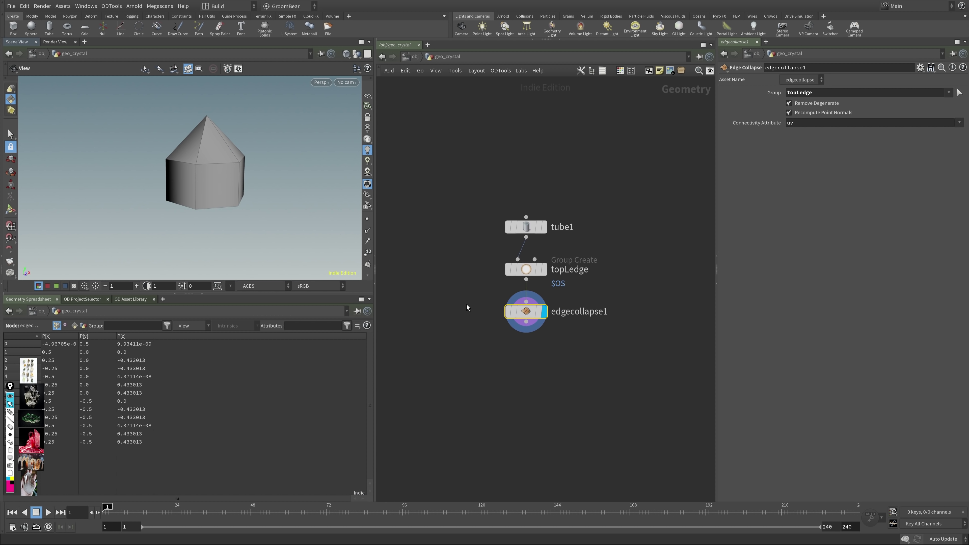
Step: Paste a copy of the topLedge group node, connect it below the Edge Collapse node and display it
middle_click_drag(569, 368, 555, 363)
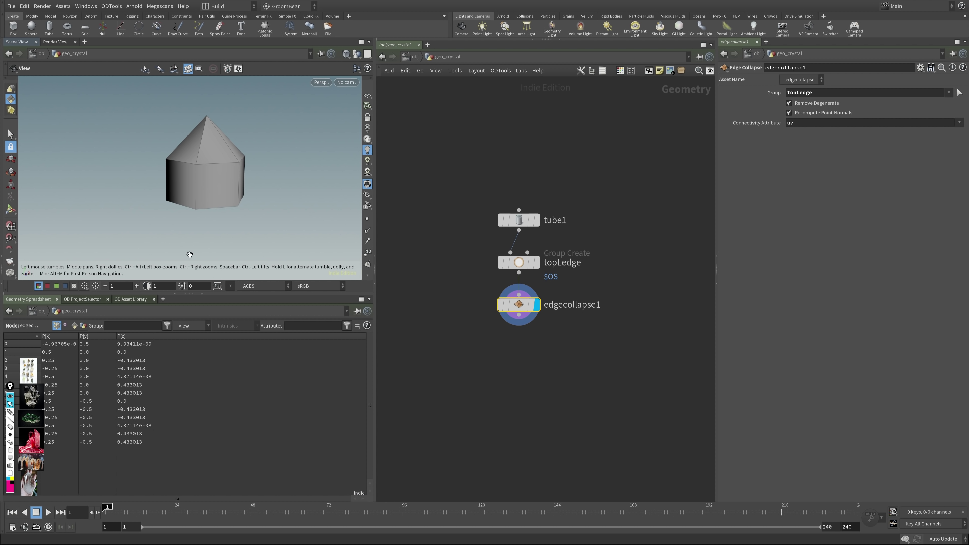
left_click_drag(215, 225, 281, 206)
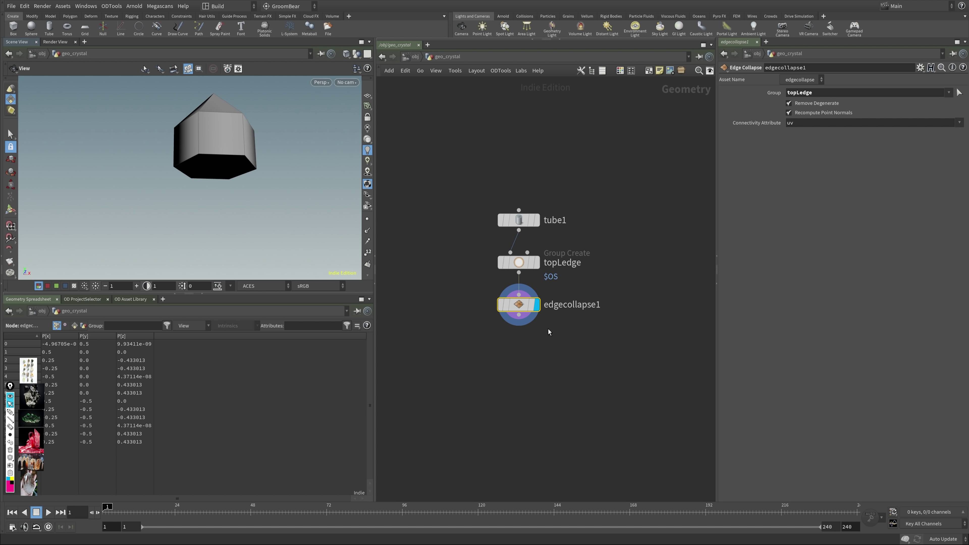
key("ctrl+v")
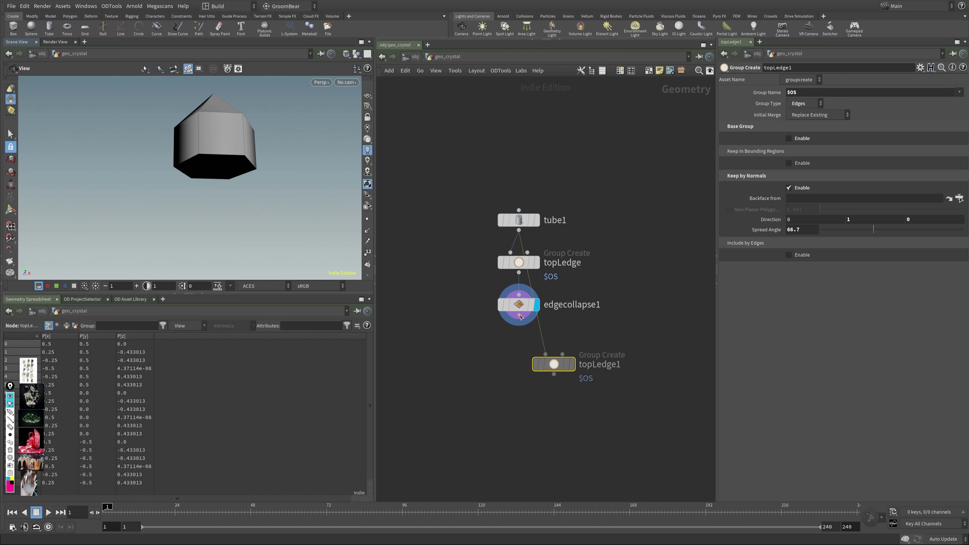
left_click(537, 346)
left_click(537, 346)
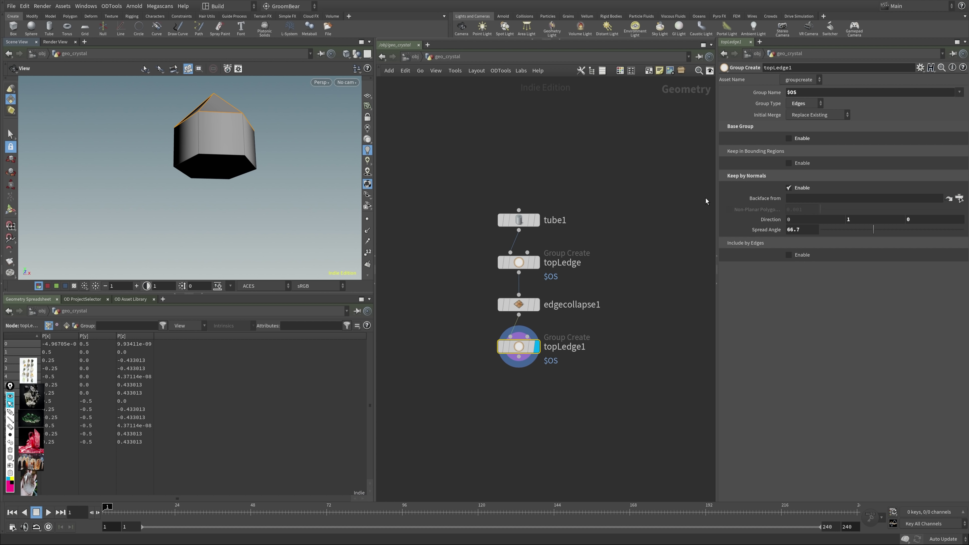
Step: Rename the pasted group node bottom and make it a primitive group kept by normals with direction 0, -1, 0
double_click(563, 346)
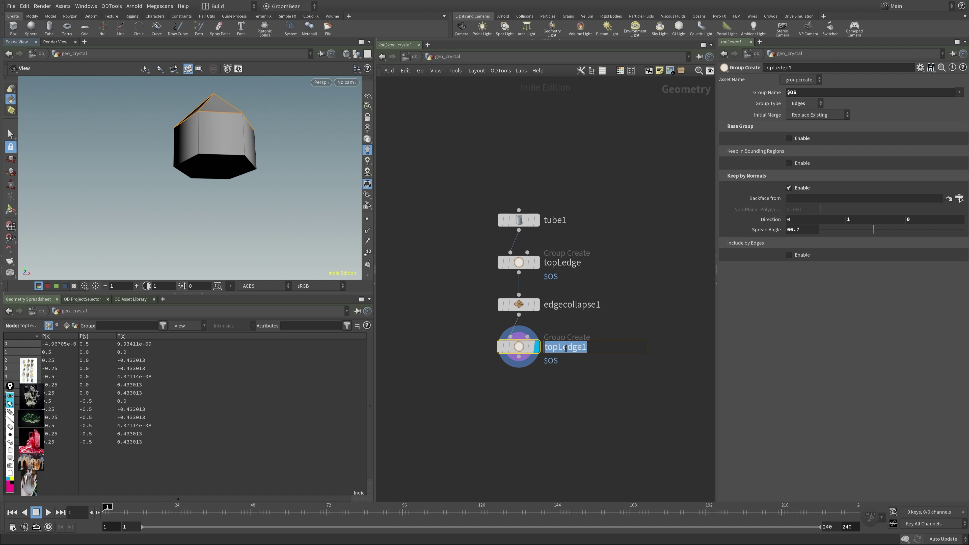
type("bortom")
key("Return")
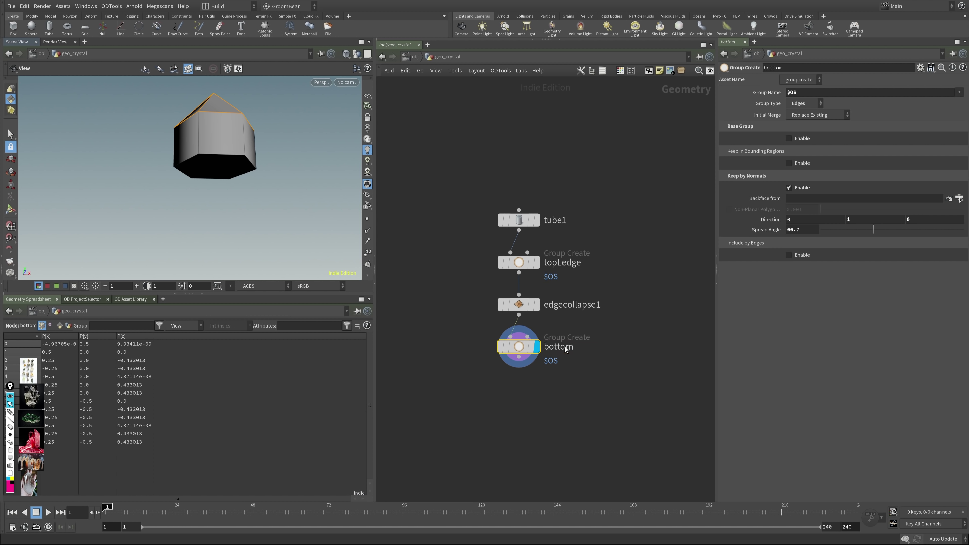
left_click(813, 100)
left_click(811, 117)
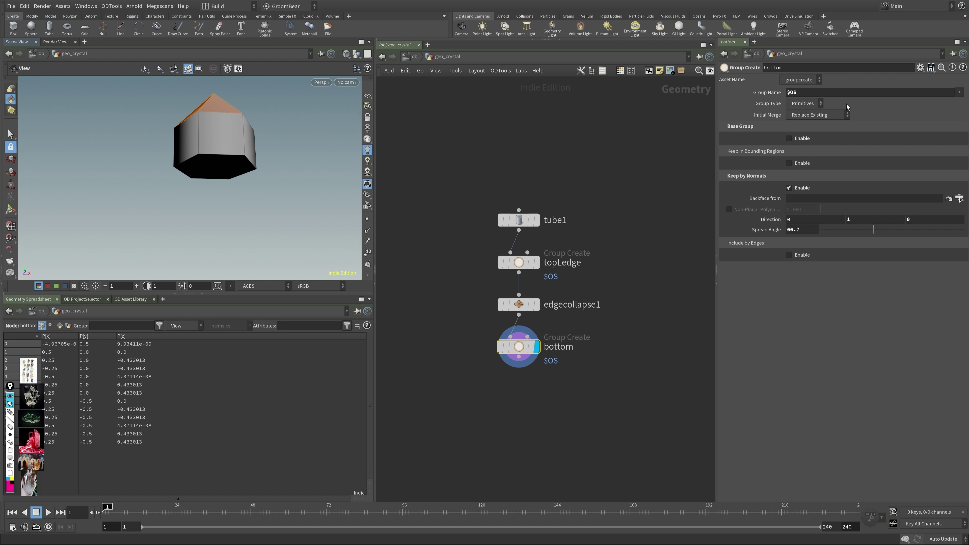
type("-1")
key("Return")
Step: Add a Blast node below the bottom group node and delete the bottom group with it
key("Tab")
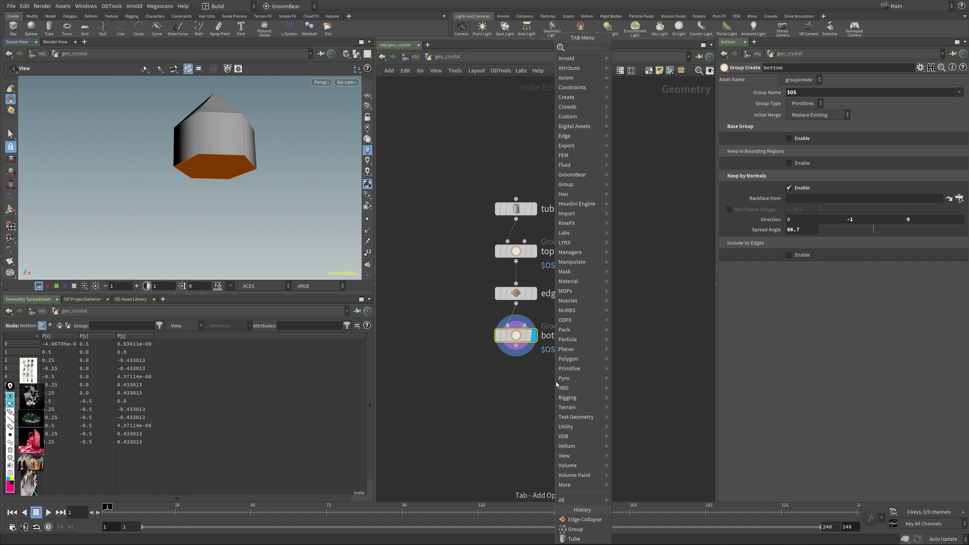
type("blas")
key("Return")
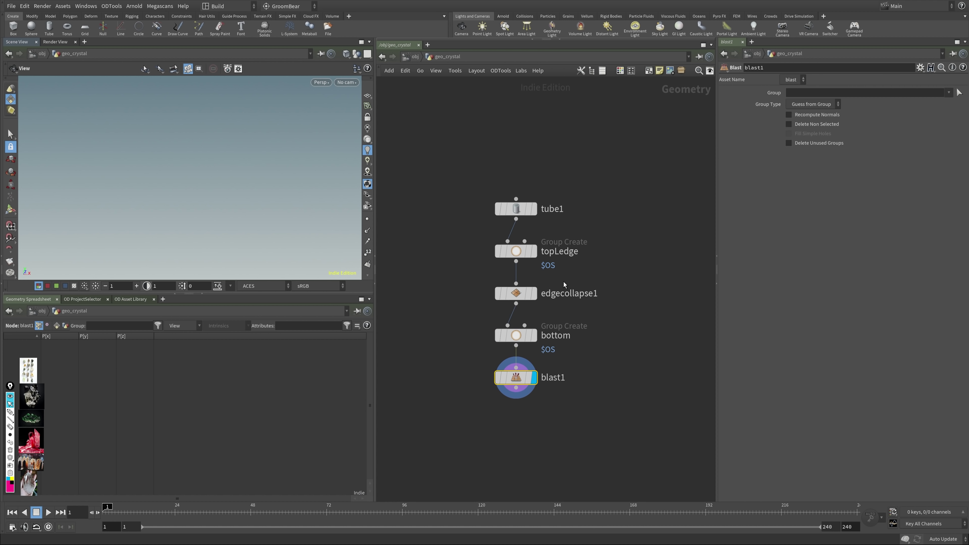
left_click(949, 92)
left_click(939, 103)
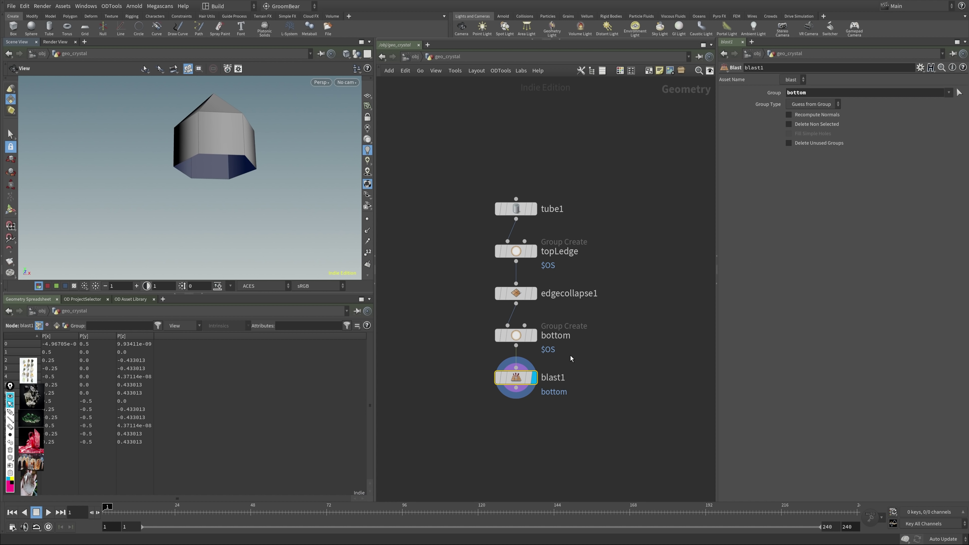
Step: Add a Mirror node below the Blast node, display it and set its direction to 0, 1, 0
left_click_drag(203, 200, 393, 162)
scroll(510, 302, "down", 5)
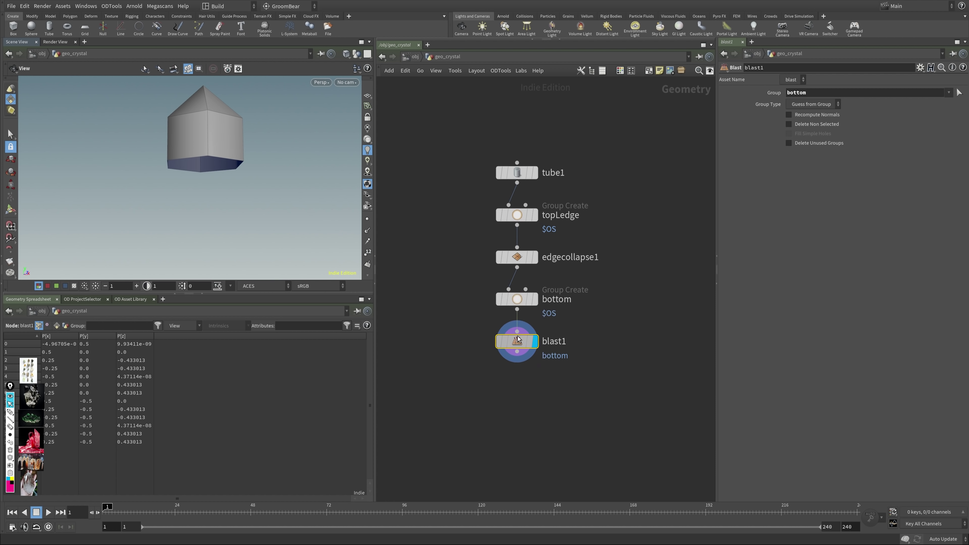
key("Tab")
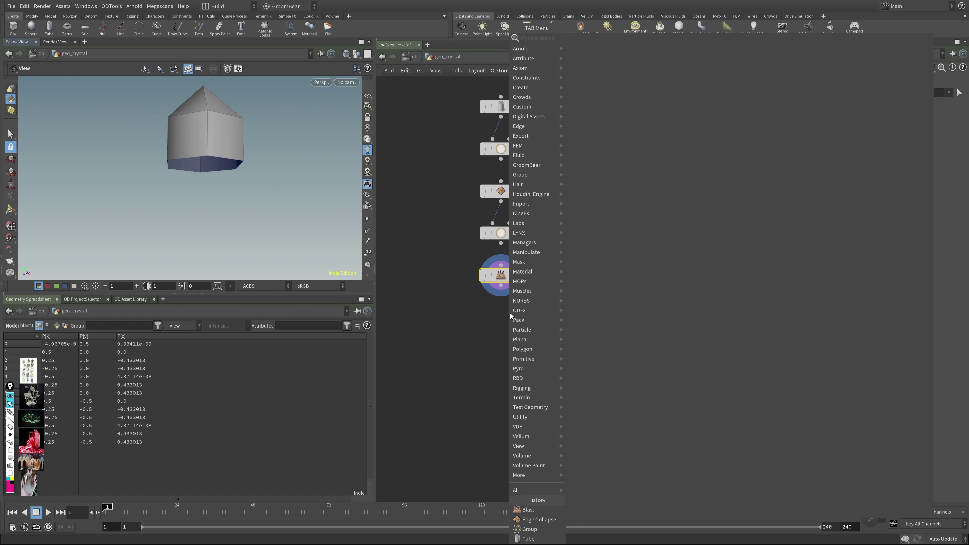
type("m")
key("Return")
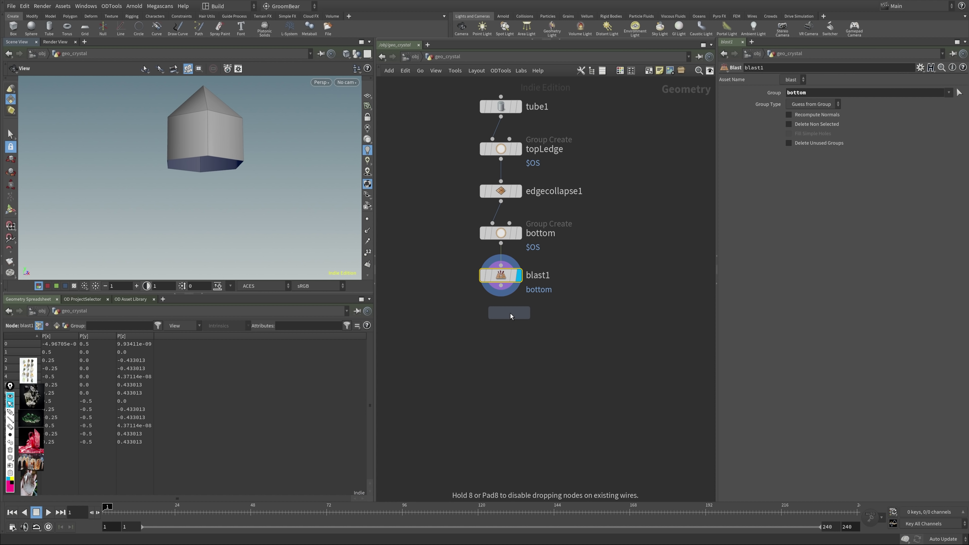
left_click(502, 295)
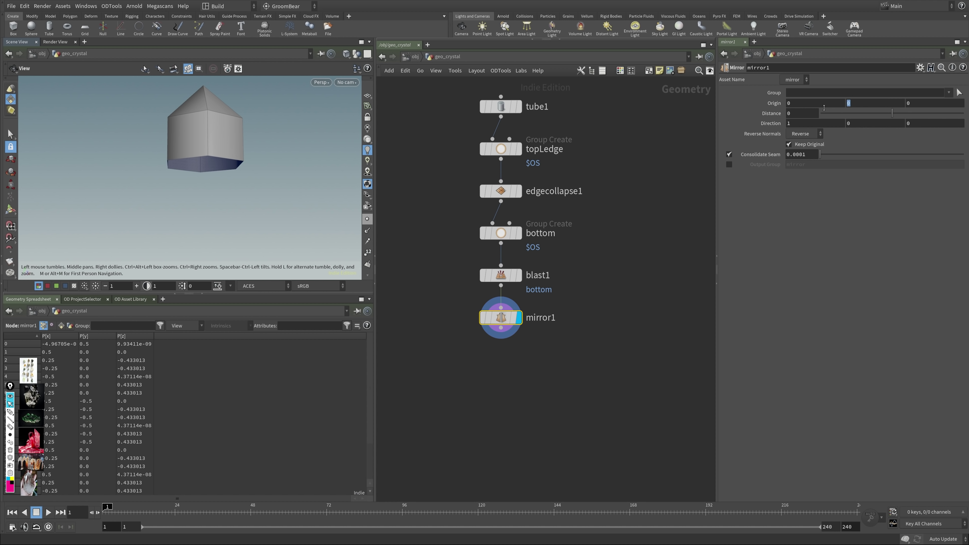
left_click(852, 120)
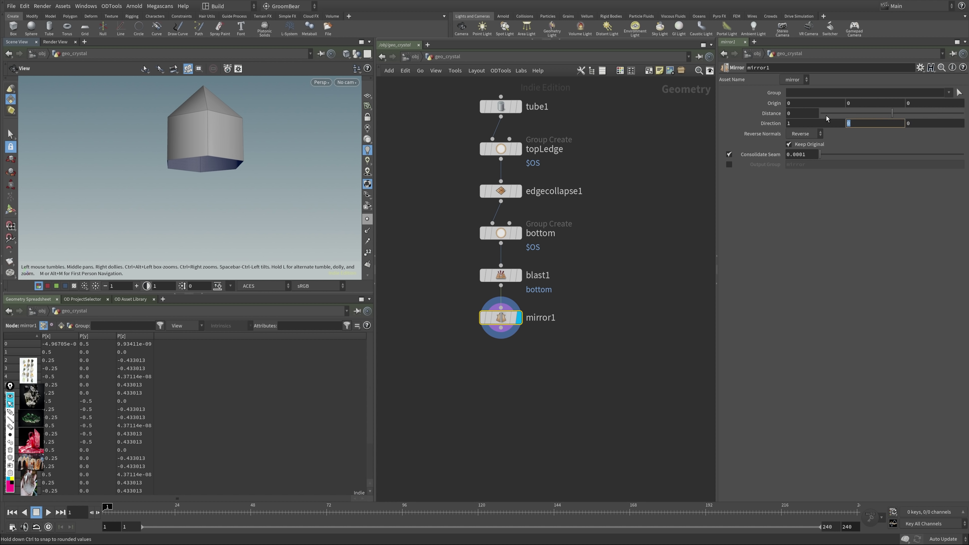
type("1")
key("shift+Tab")
type("0")
key("Return")
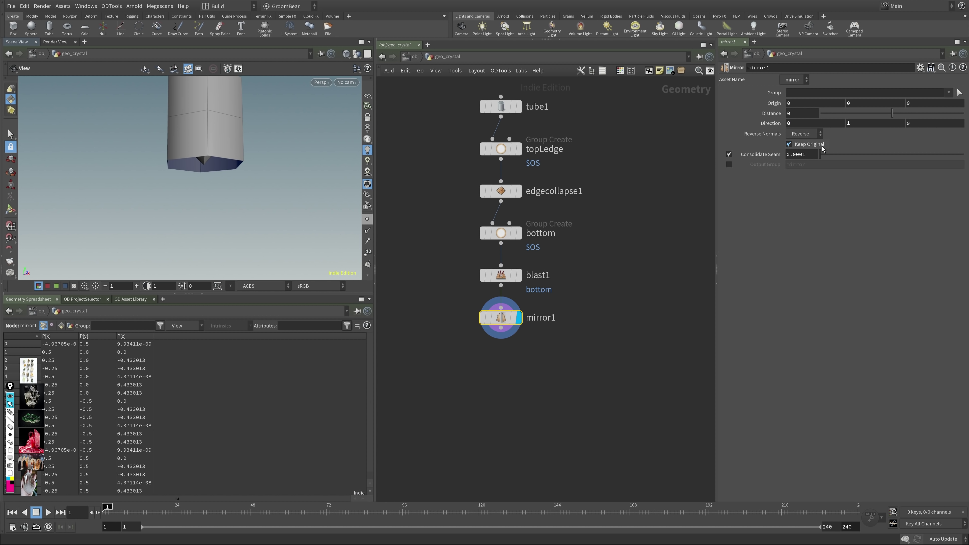
Step: Set the Mirror node's distance to -0.47 to form a crystal with two pointed ends
scroll(249, 134, "down", 3)
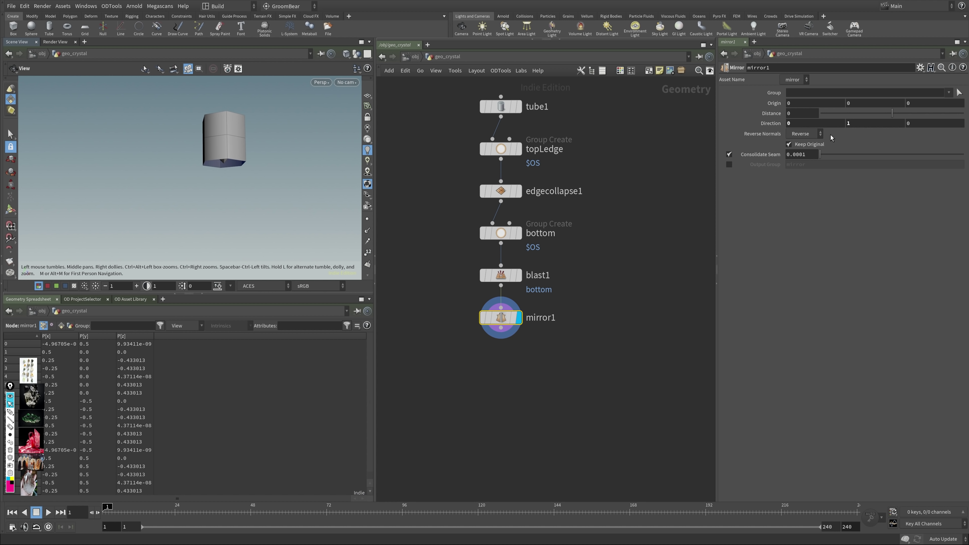
left_click_drag(871, 116, 885, 113)
scroll(279, 161, "up", 5)
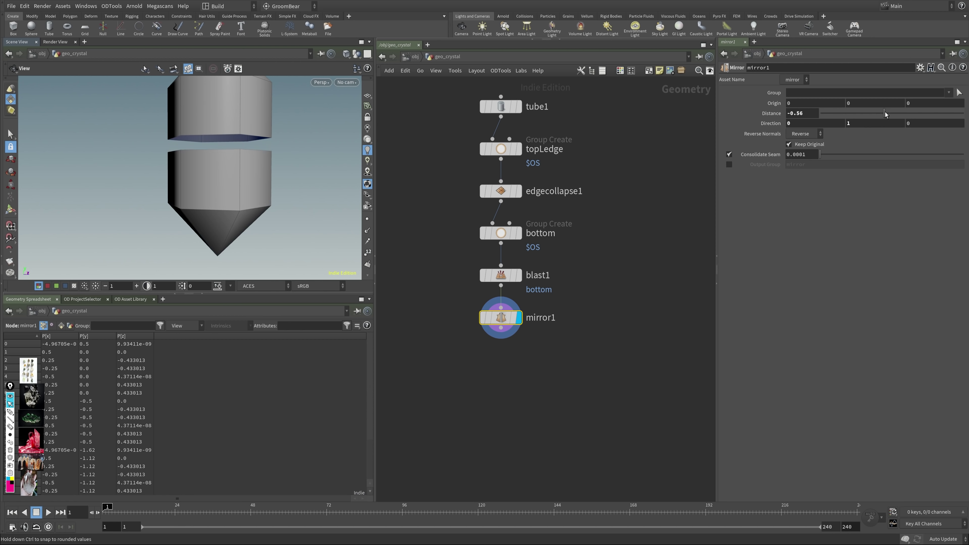
middle_click_drag(805, 113, 825, 127)
Step: Check the crystal's middle seam in wireframe, merge it by setting Consolidate Seam to 0.12, and return to shaded display
key("f")
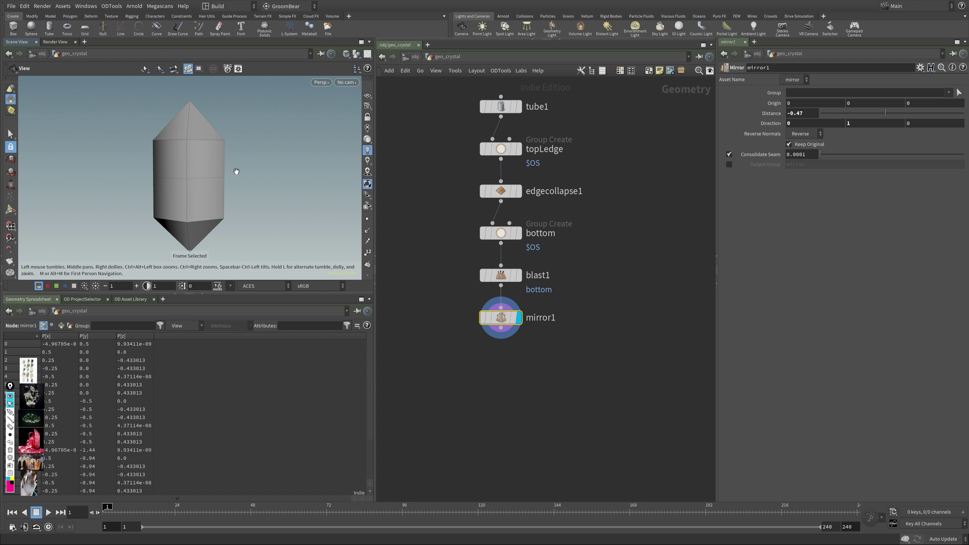
mouse_move(236, 171)
left_mouse_down()
mouse_move(173, 168)
mouse_move(228, 178)
left_mouse_up()
key("w")
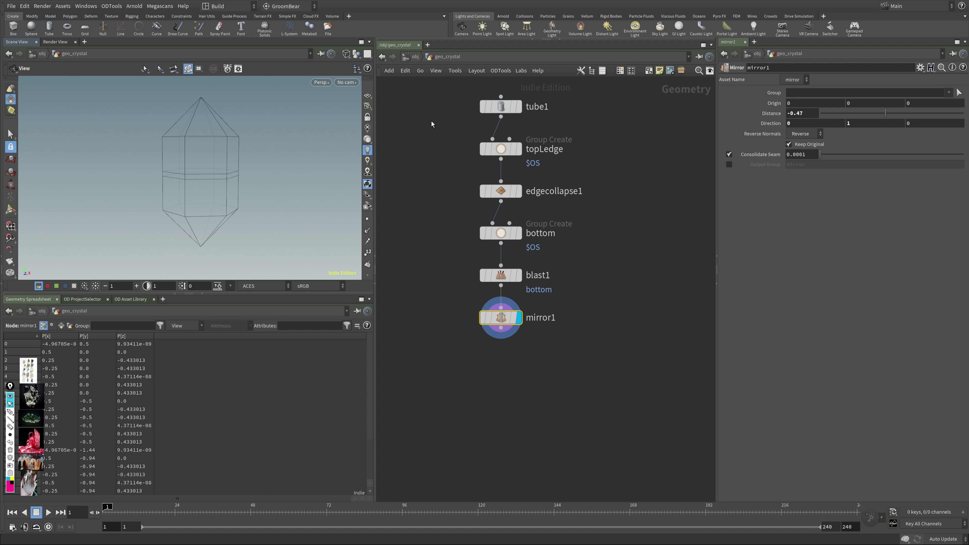
mouse_move(820, 155)
left_mouse_down()
mouse_move(853, 155)
mouse_move(838, 156)
left_mouse_up()
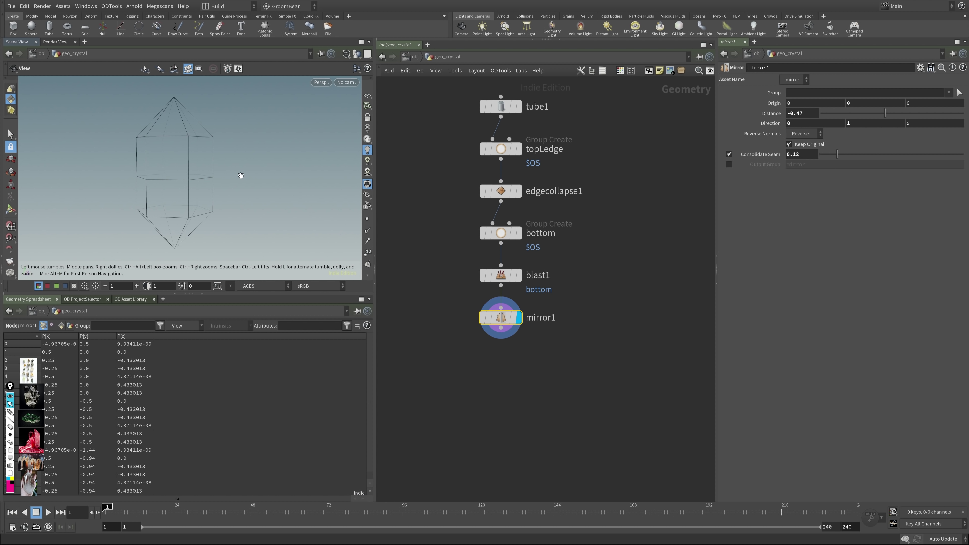
key("w")
key("f")
left_click_drag(249, 178, 231, 172)
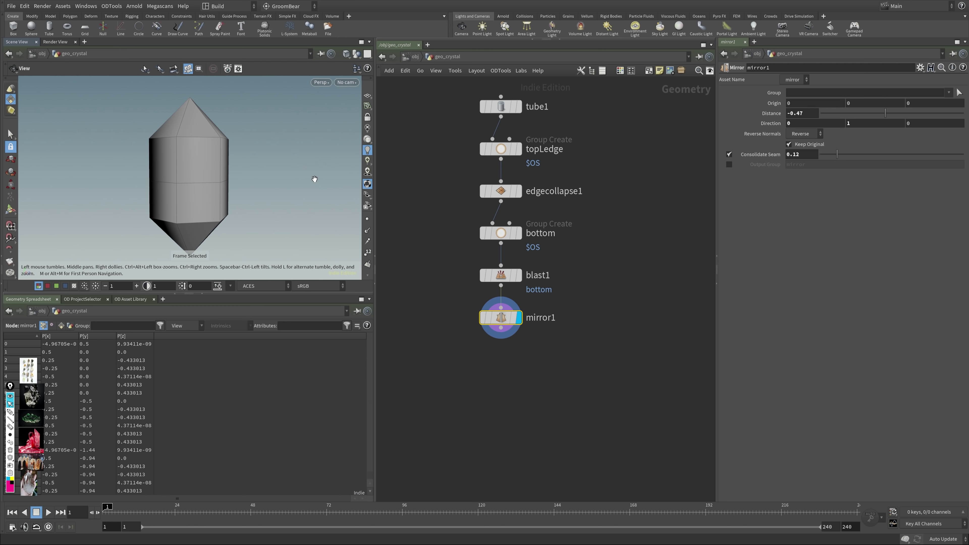
left_click_drag(243, 218, 292, 197)
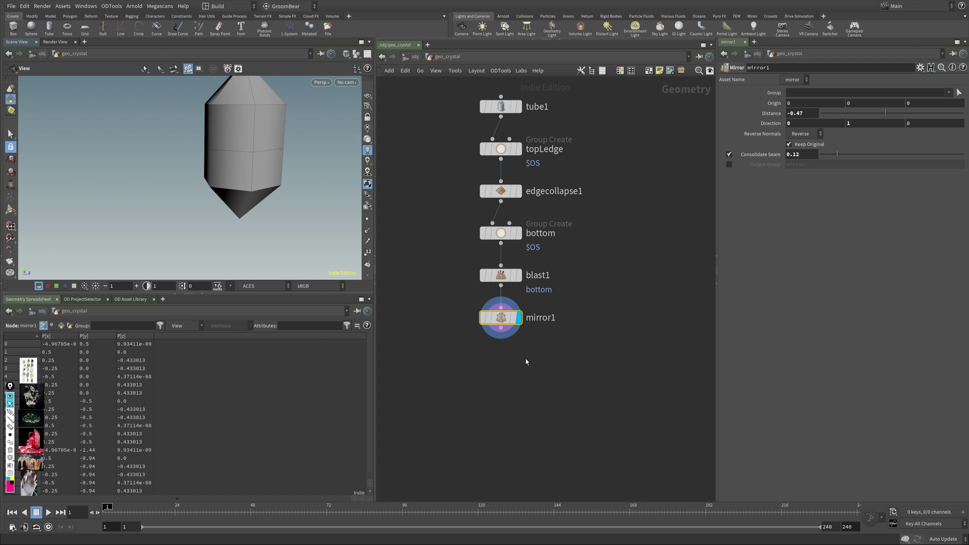
Step: Add a PolyBevel node below the Mirror node, expand its exclusion options and set the bevel distance to 0.014
key("Tab")
type("bev")
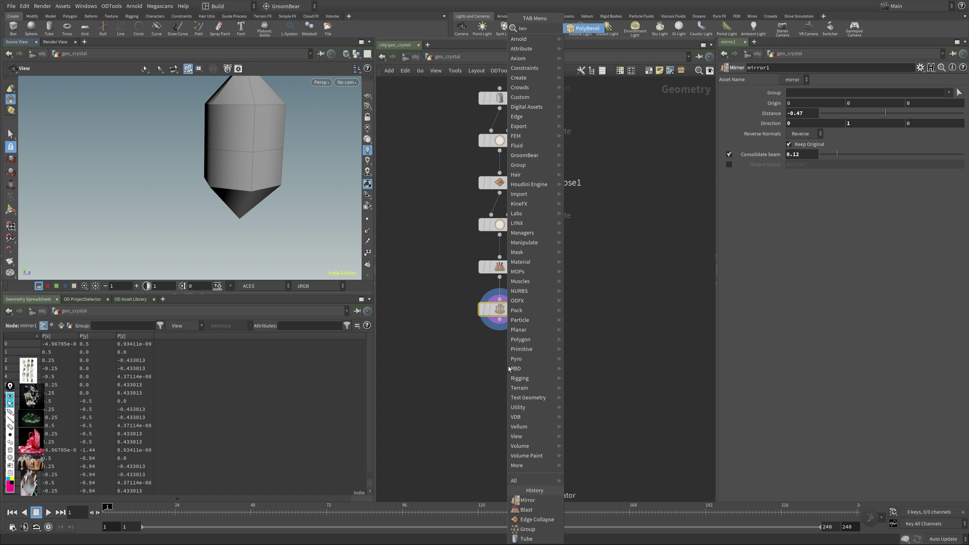
key("Return")
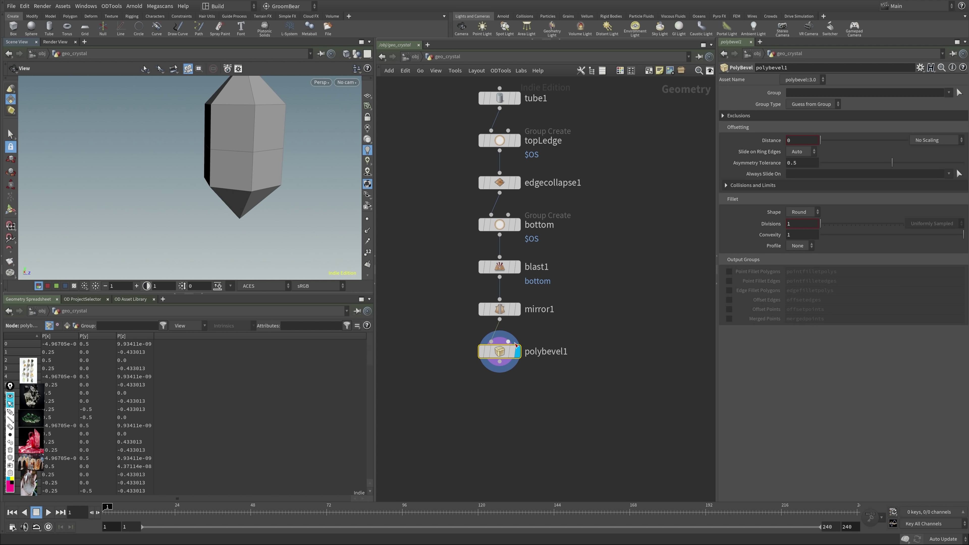
left_click(736, 114)
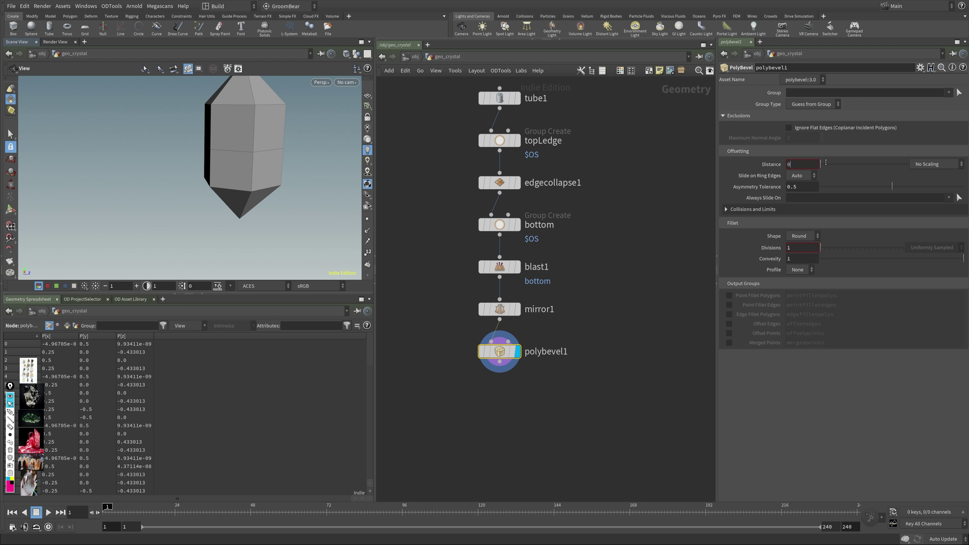
left_click_drag(836, 164, 802, 170)
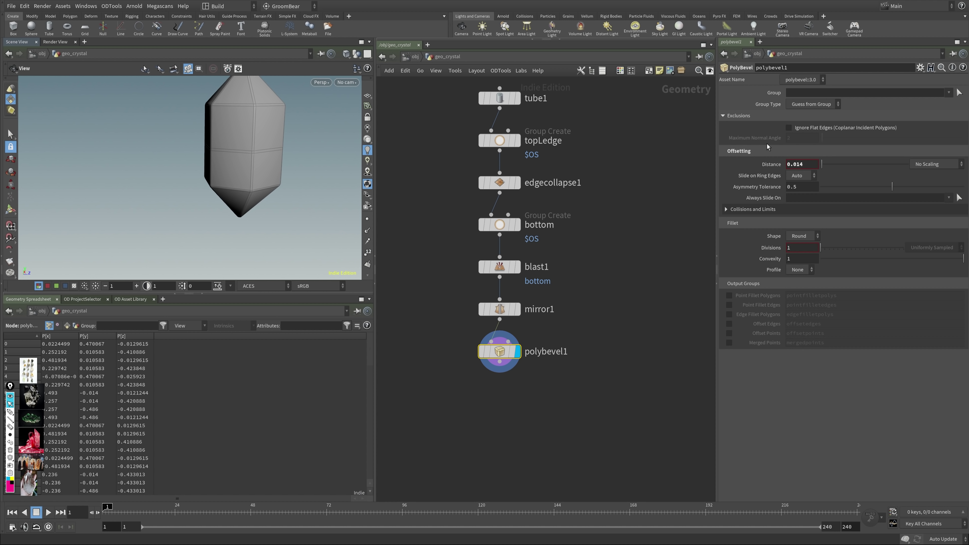
Step: Make the bevel ignore flat edges with a maximum normal angle of 19.4 and set the fillet divisions to 3
left_click(788, 128)
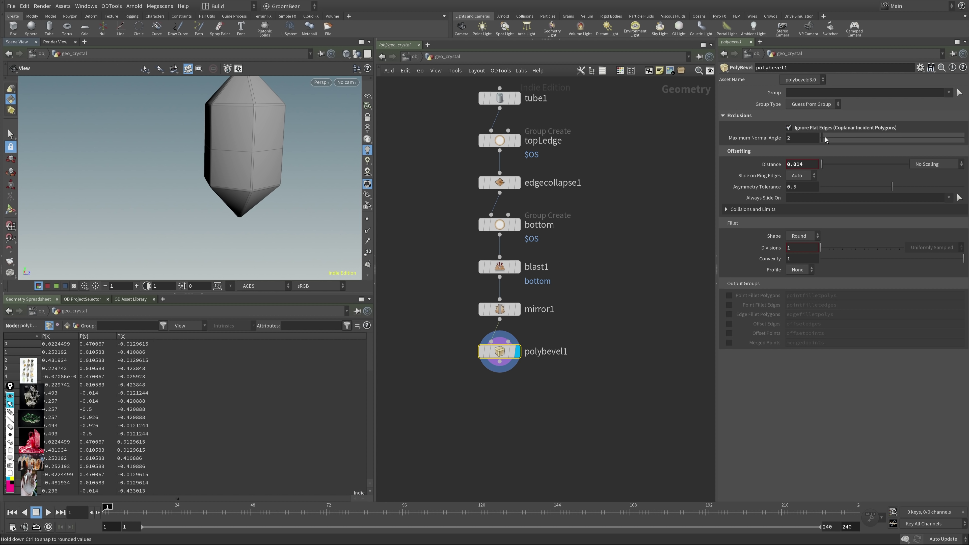
mouse_move(825, 136)
left_mouse_down()
mouse_move(880, 135)
mouse_move(837, 135)
left_mouse_up()
left_click_drag(259, 156, 338, 144)
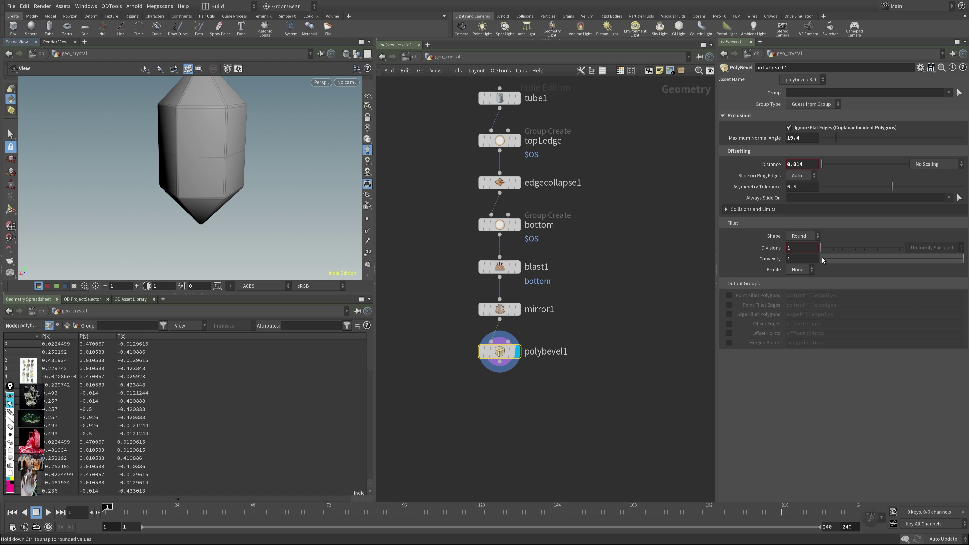
left_click_drag(821, 247, 831, 245)
left_click_drag(153, 191, 227, 199)
Step: Add a Null output node named OUT_GEO below the PolyBevel node, move it down slightly and display it
middle_click_drag(549, 422, 529, 393)
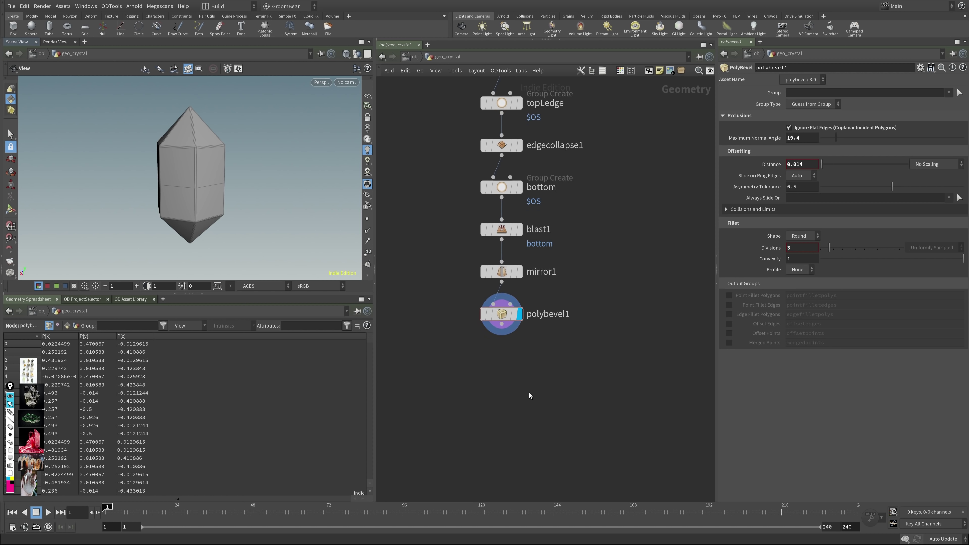
key("alt+o")
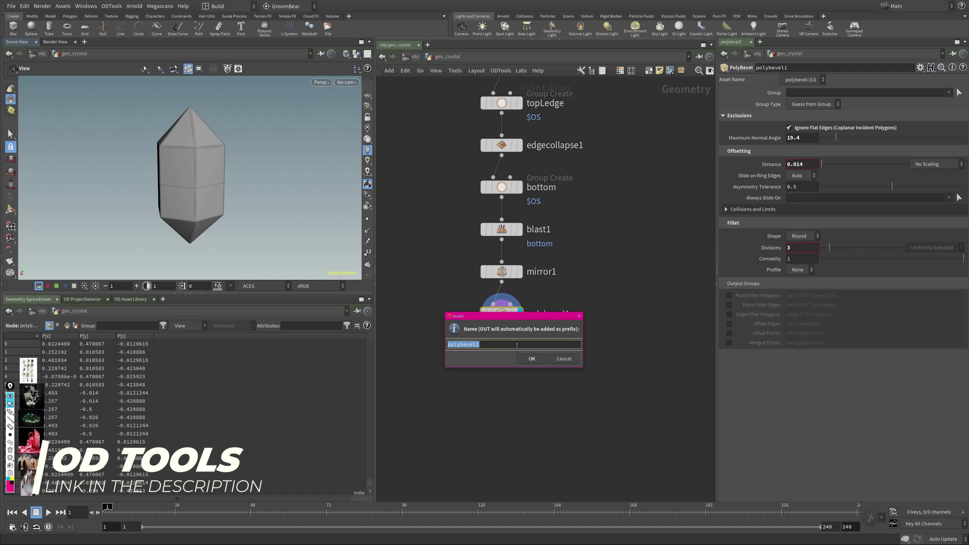
type("GEO")
key("Return")
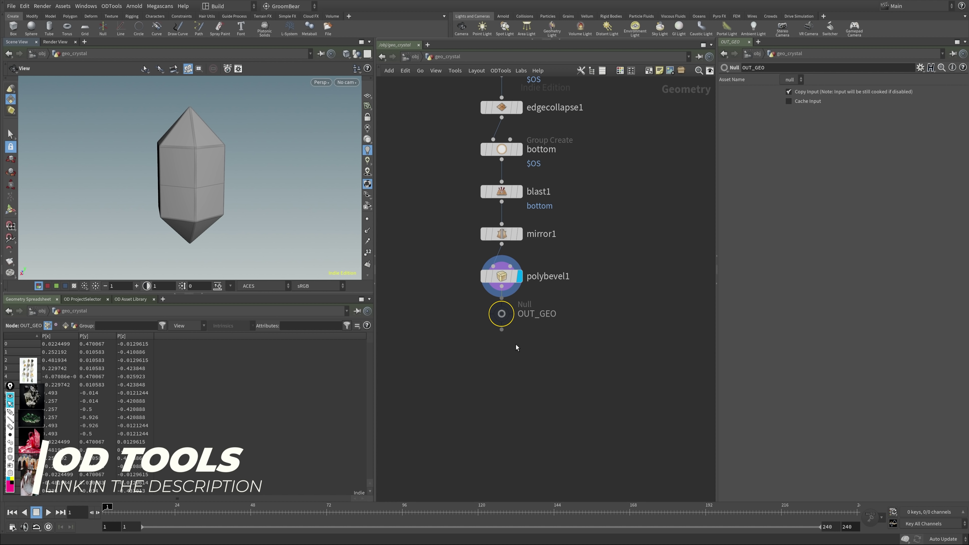
left_click_drag(514, 314, 516, 340)
left_click(524, 316)
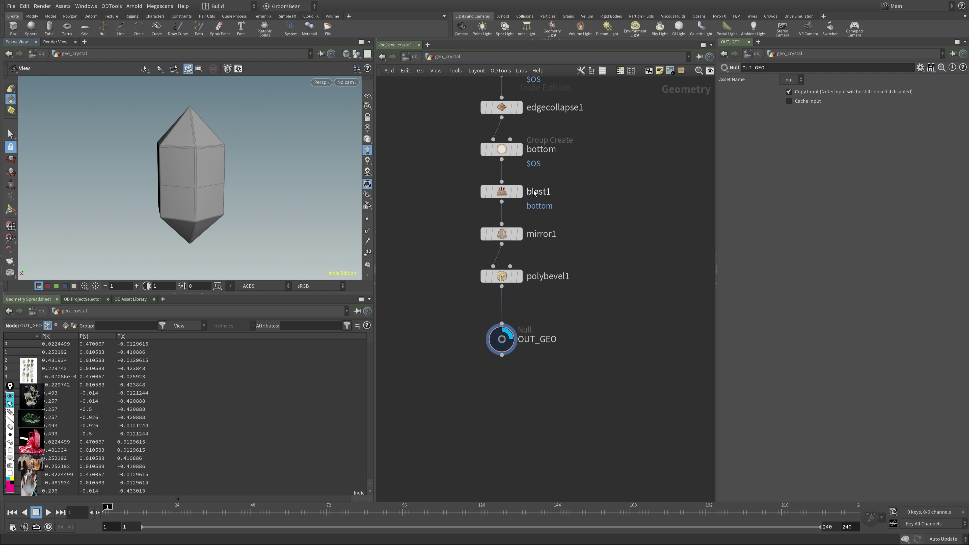
Step: Go up to the object level and color the geo_crystal node blue
key("u")
left_click(552, 240)
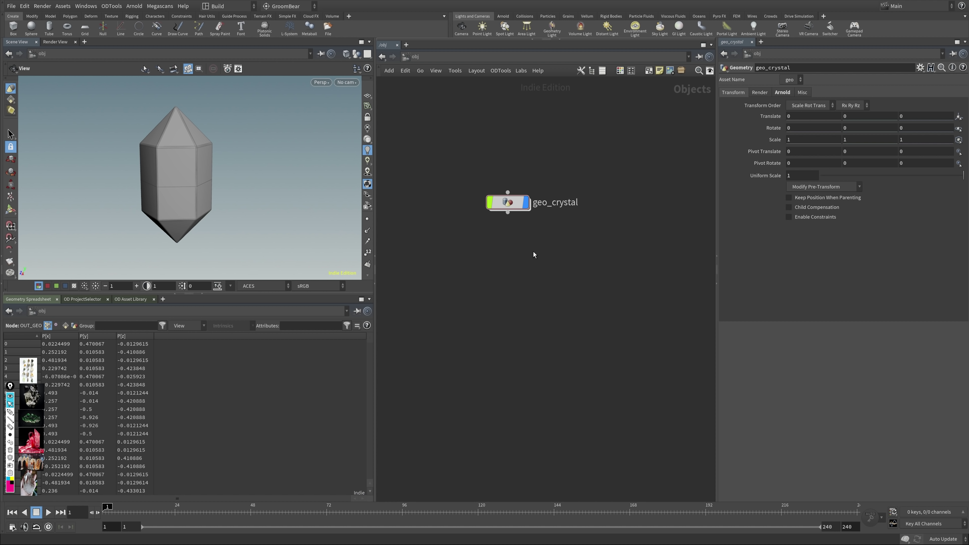
key("ctrl+a")
key("c")
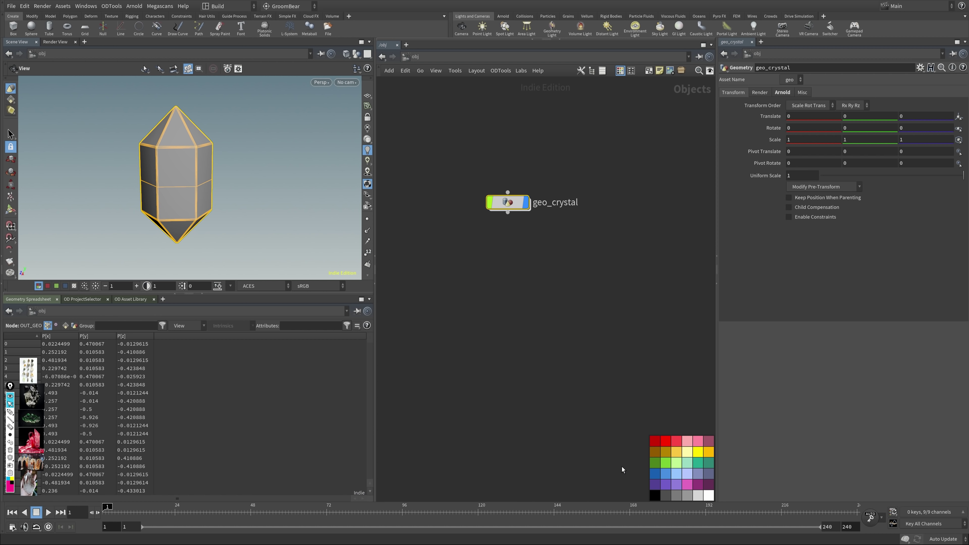
left_click(666, 473)
left_click(537, 328)
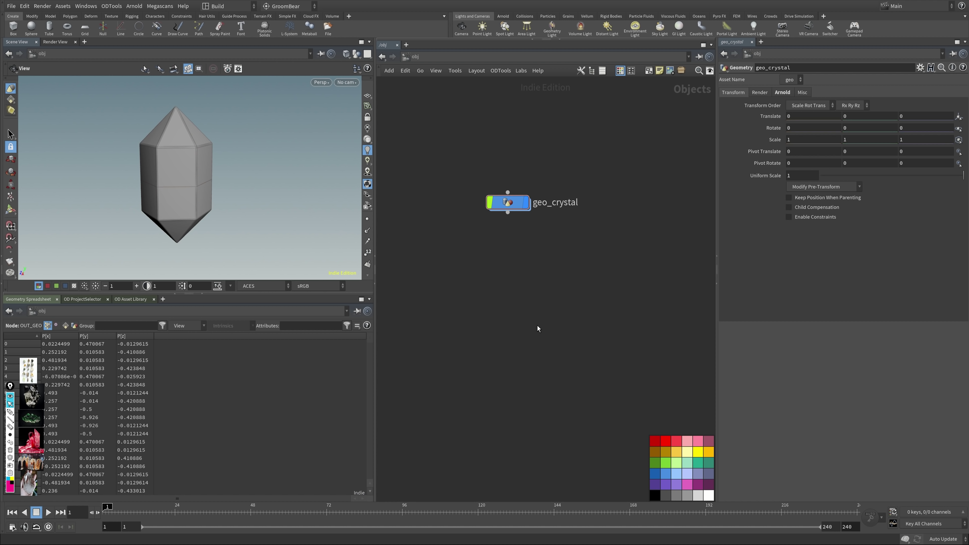
Step: Add a new Geometry node, align it below geo_crystal and color it red
key("Tab")
type("geo")
key("Return")
left_click(526, 355)
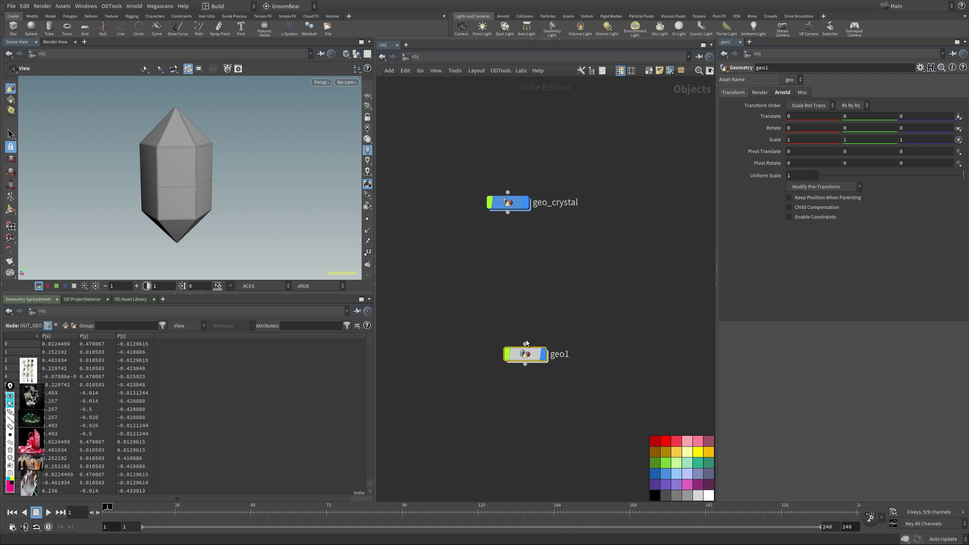
left_click_drag(526, 342, 509, 309)
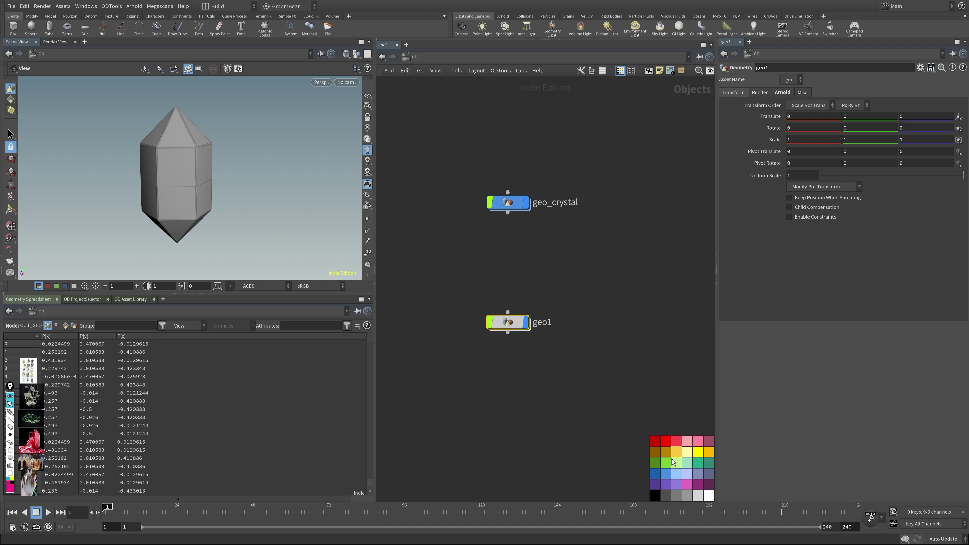
left_click(654, 441)
Step: Rename the red geo1 node rndr_crystal_geo
key("ctrl+a")
double_click(546, 327)
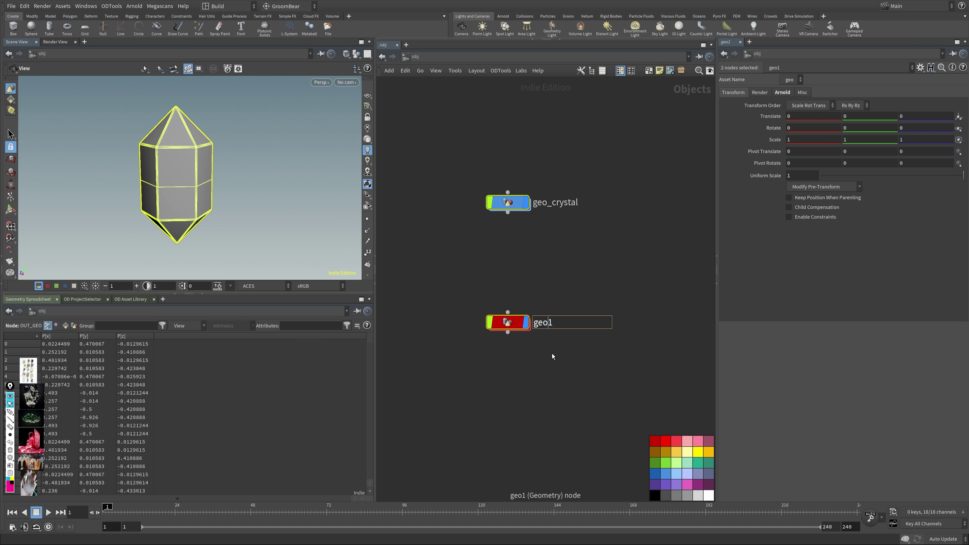
left_click(547, 346)
double_click(541, 323)
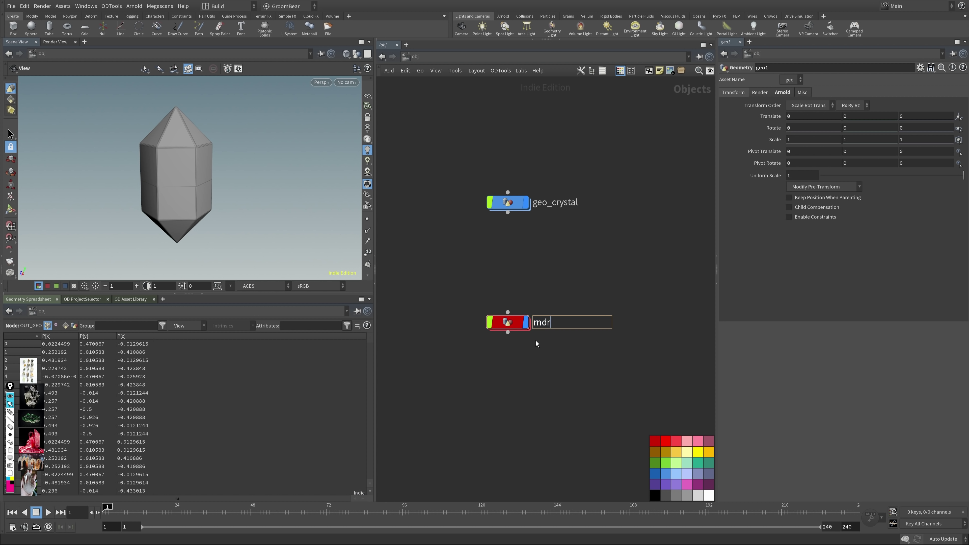
type("rndr_crystal_geo")
key("Return")
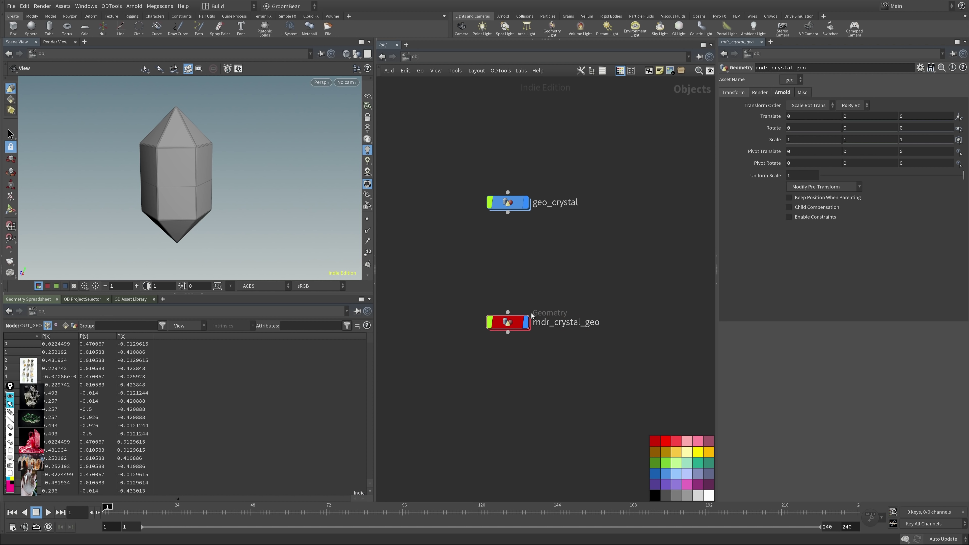
mouse_move(548, 314)
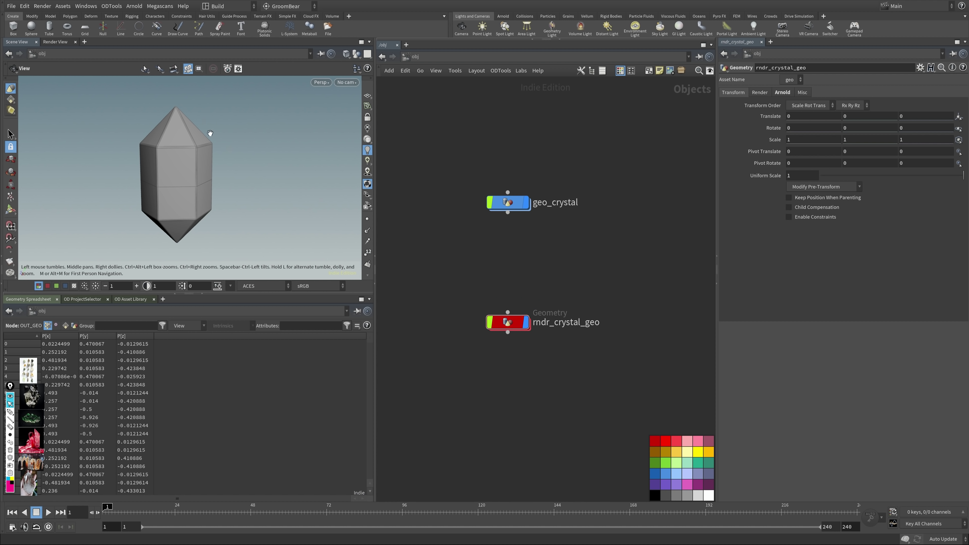
Step: Copy OUT_GEO from geo_crystal and paste it inside rndr_crystal_geo as an Object Merge referencing /obj/geo_crystal/OUT_GEO
double_click(503, 206)
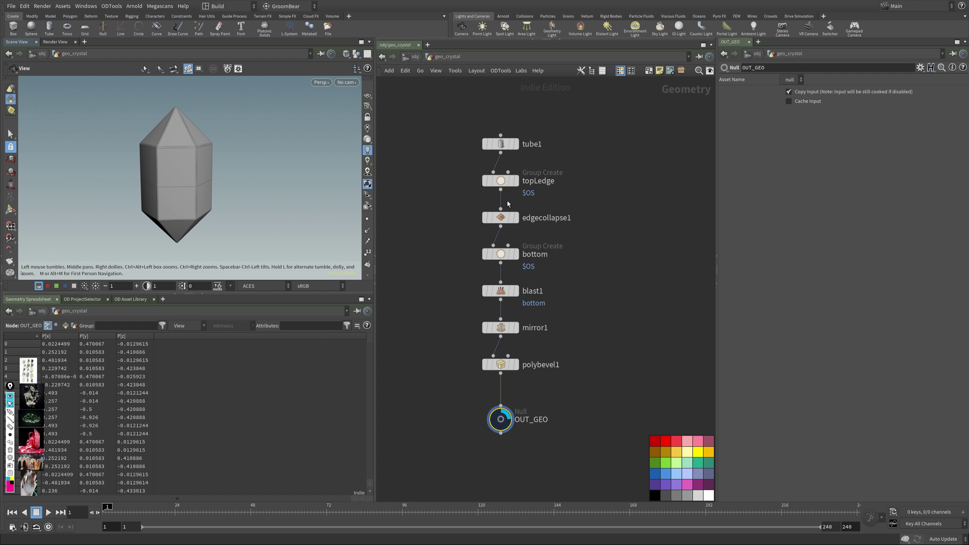
key("ctrl+c")
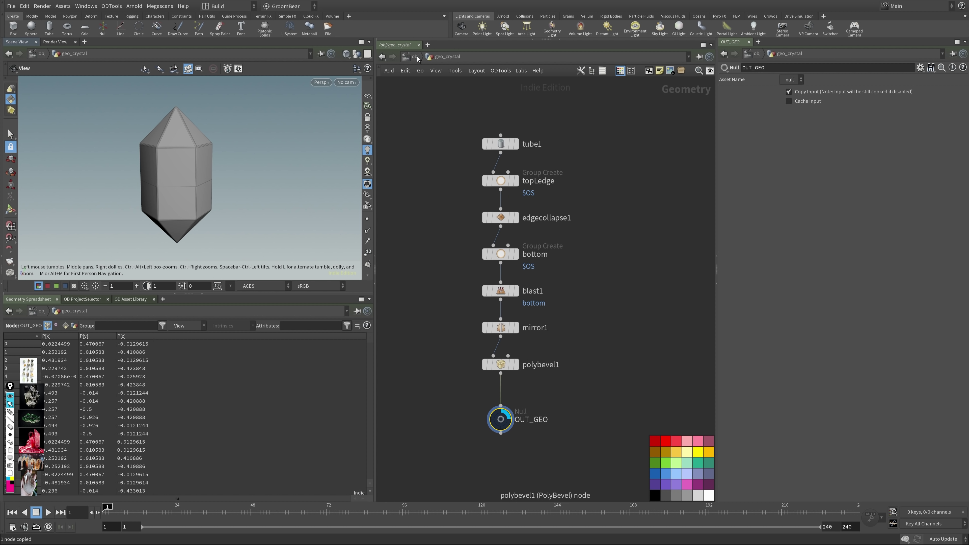
key("u")
left_click(508, 324)
double_click(508, 325)
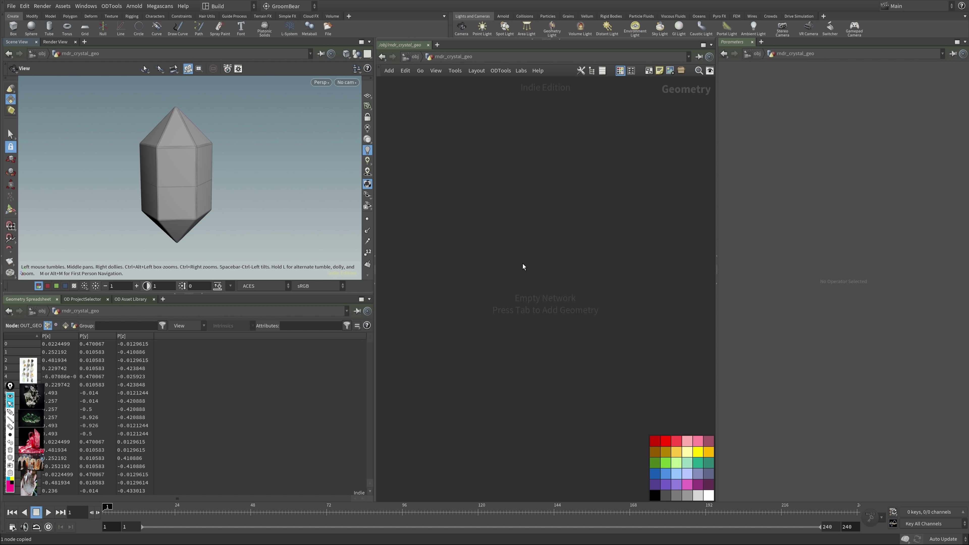
key("ctrl+shift+v")
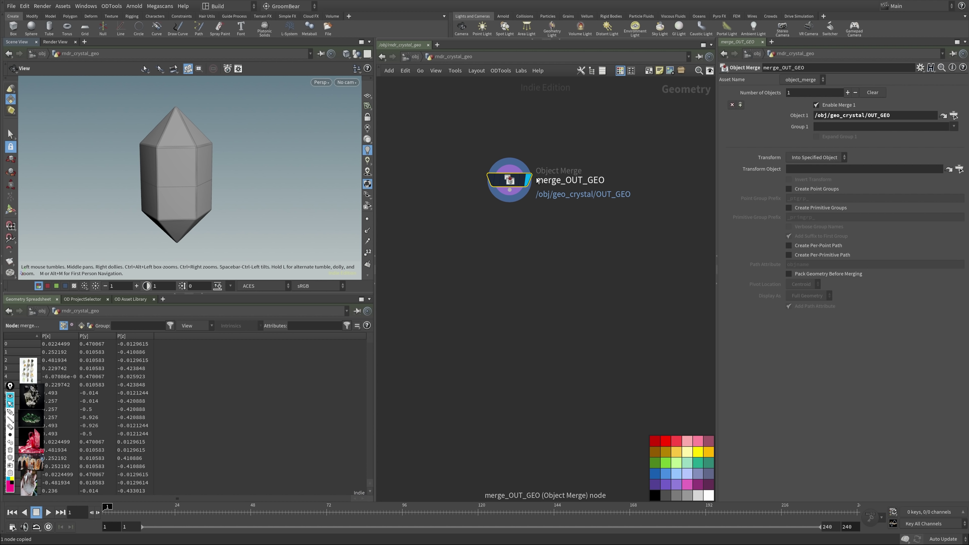
left_click(537, 181)
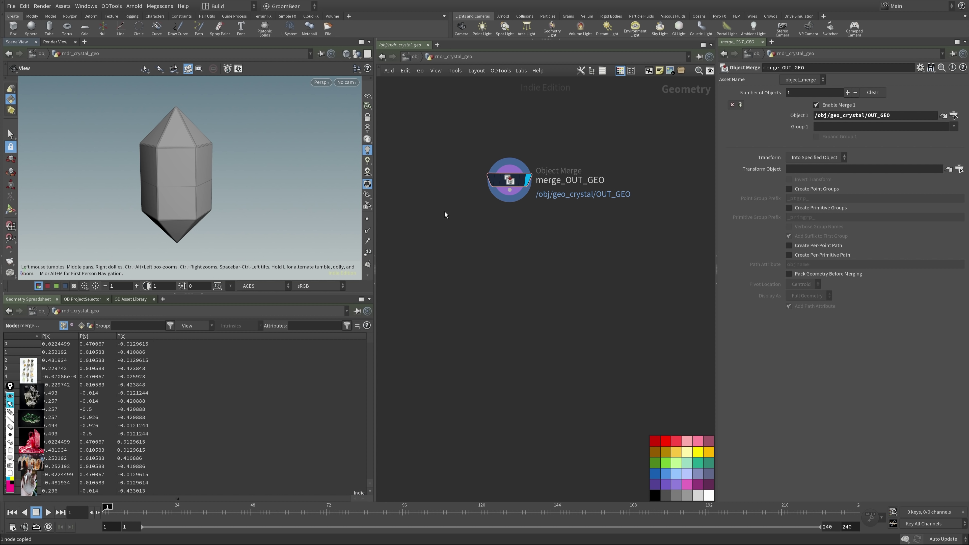
left_click_drag(892, 116, 778, 117)
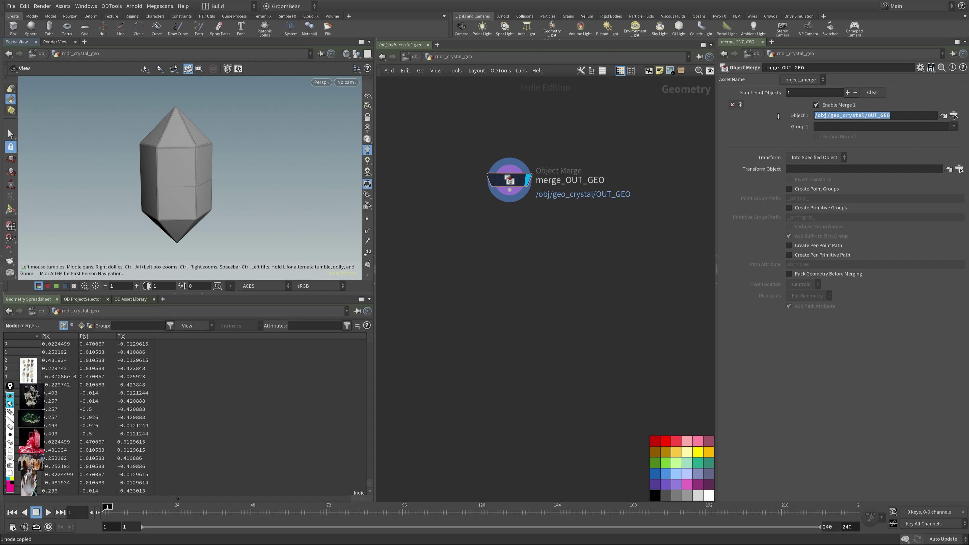
Step: Return to the object level and move rndr_crystal_geo slightly farther below geo_crystal
key("u")
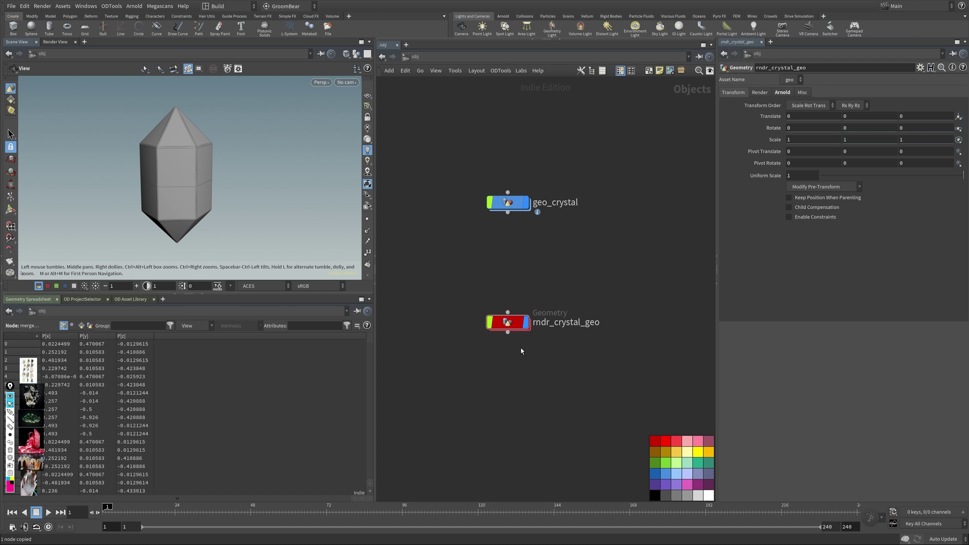
left_click_drag(511, 322, 511, 335)
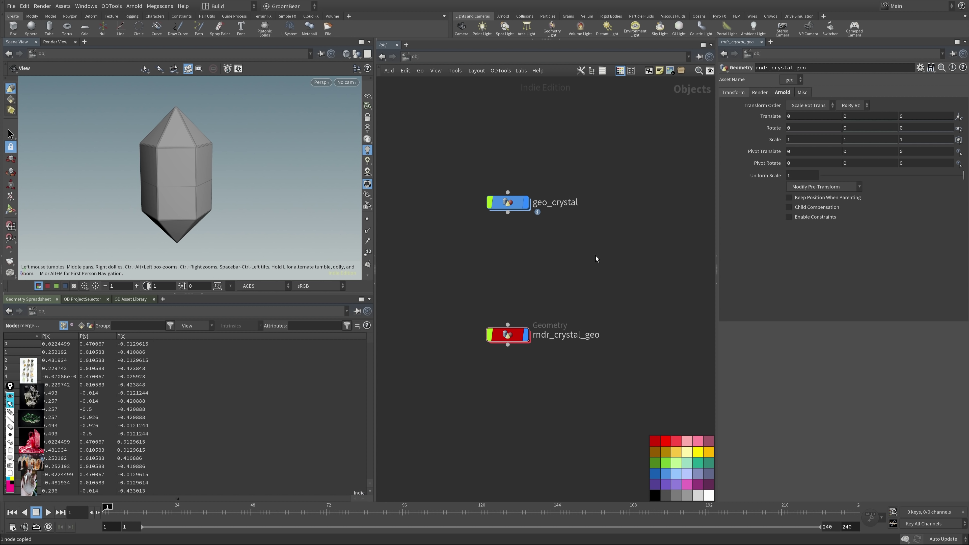
key("h")
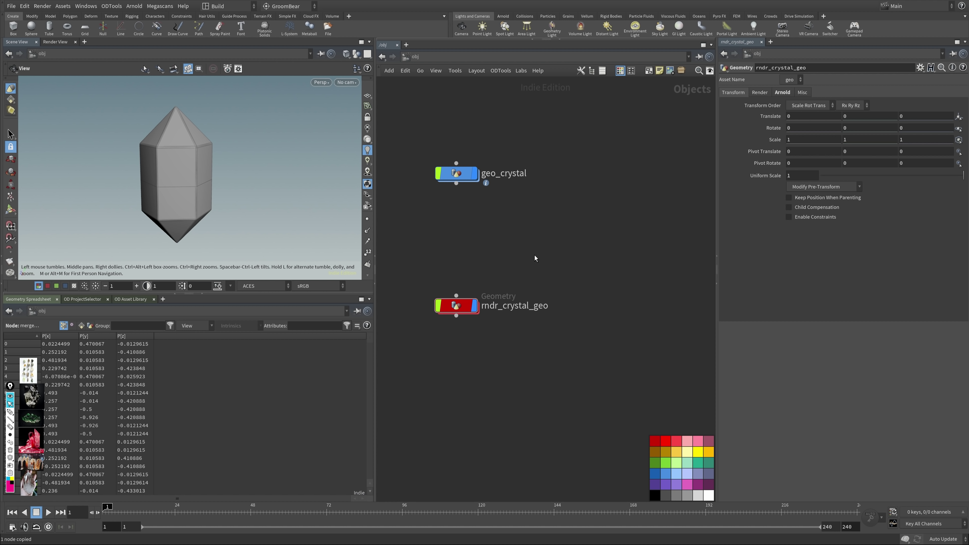
key("l")
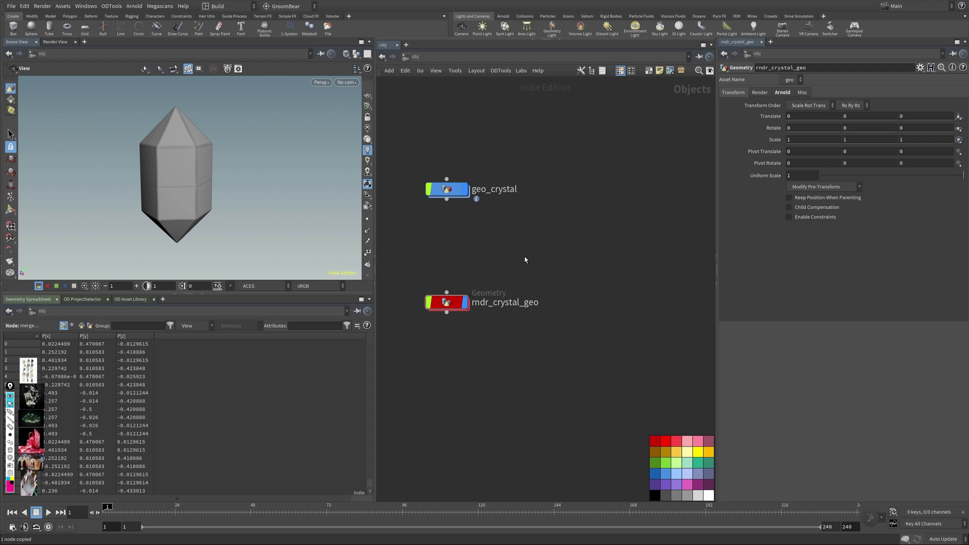
Step: Switch to the ROPs network and add an Arnold render node
key("n")
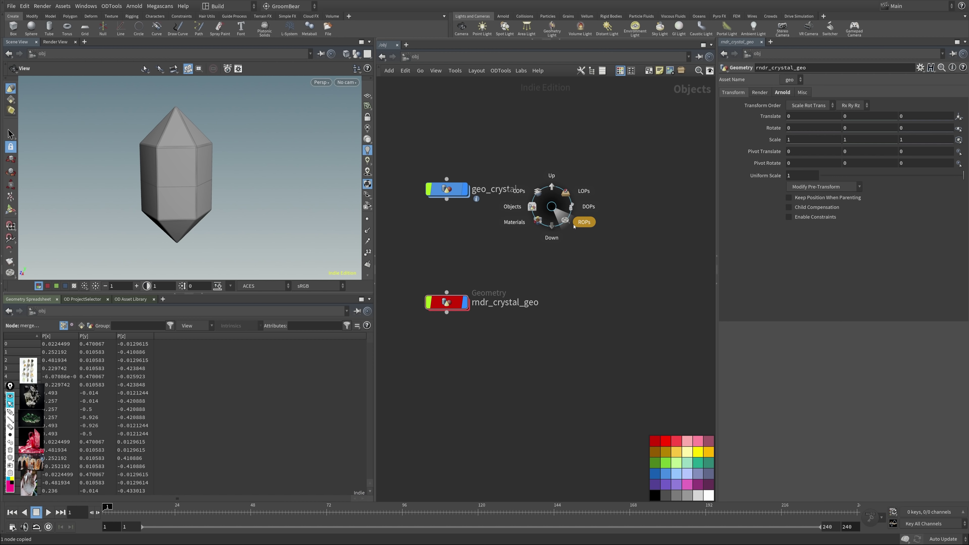
left_click(584, 219)
key("Tab")
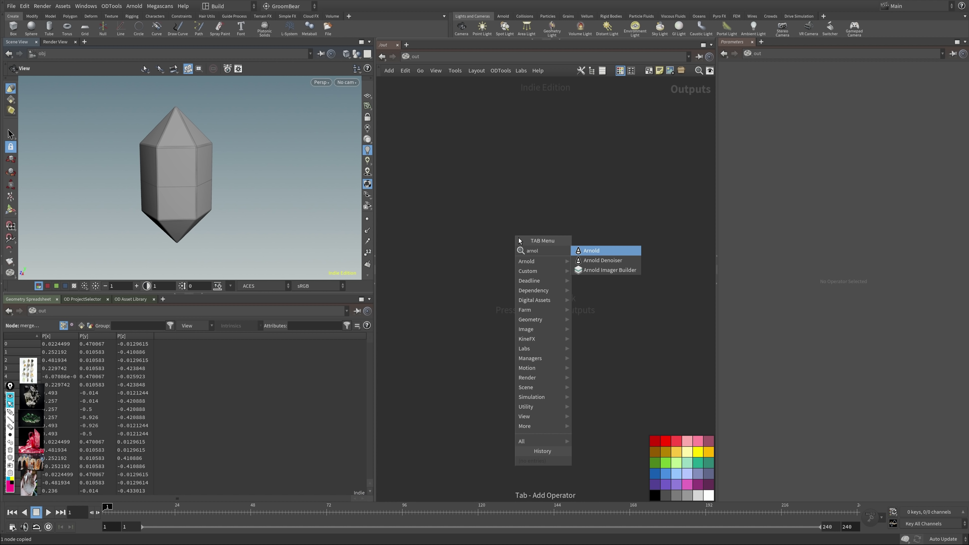
key("Return")
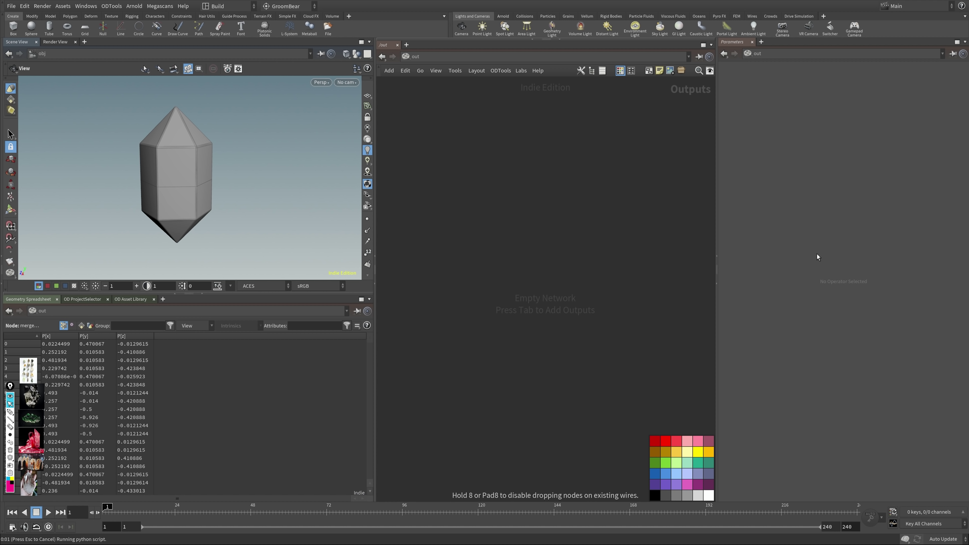
left_click(596, 229)
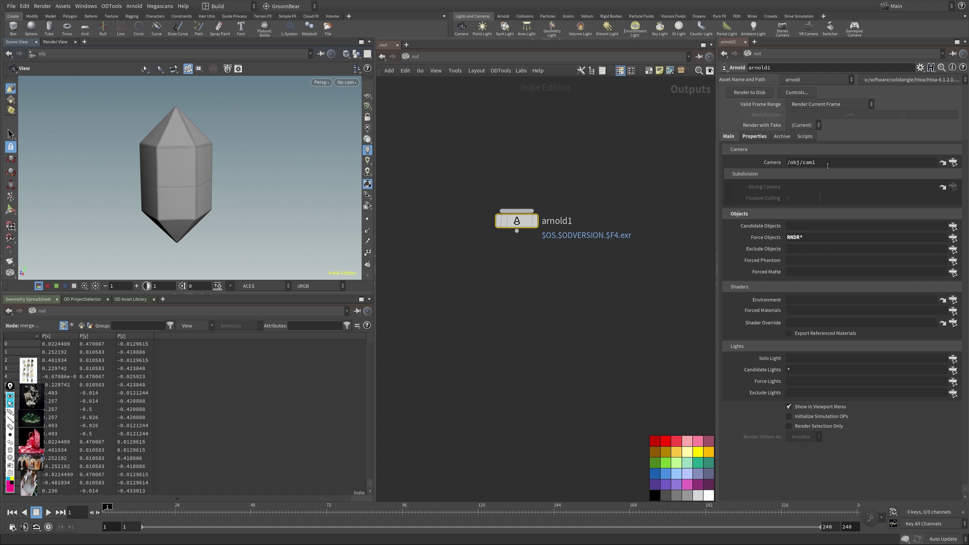
Step: Set the Arnold node's forced objects to "RNDR* rndr*" so both upper- and lower-case prefixes are included
left_click(787, 233)
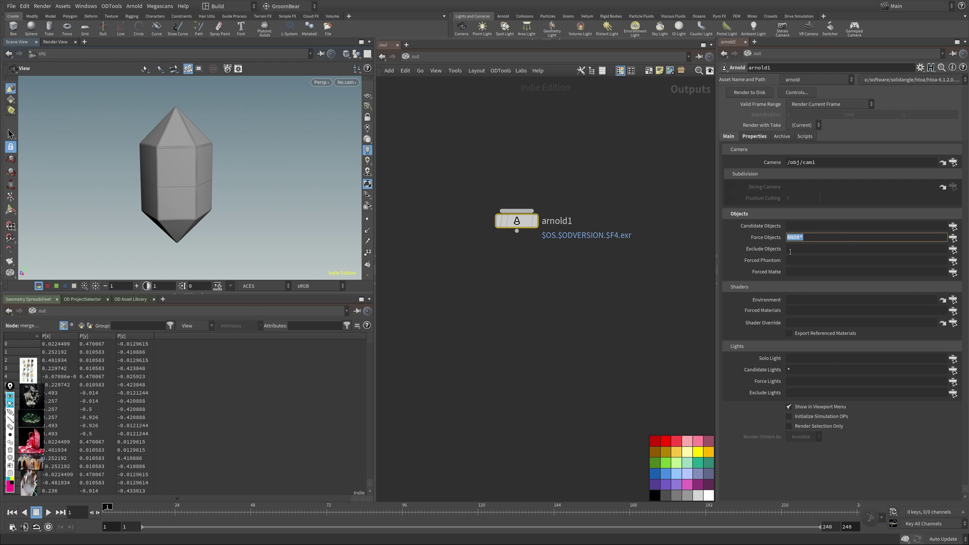
key("End")
type("RNDR*")
key("ctrl+shift+Left")
type("r")
key("Return")
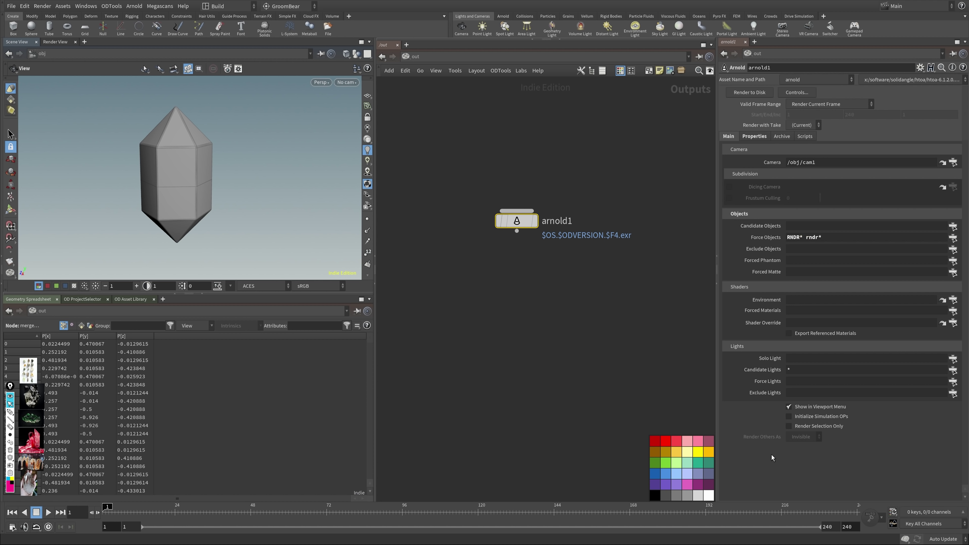
Step: Examine the Arnold node's output picture path, AOV light path expressions, sampling, texture and system settings
left_click(753, 137)
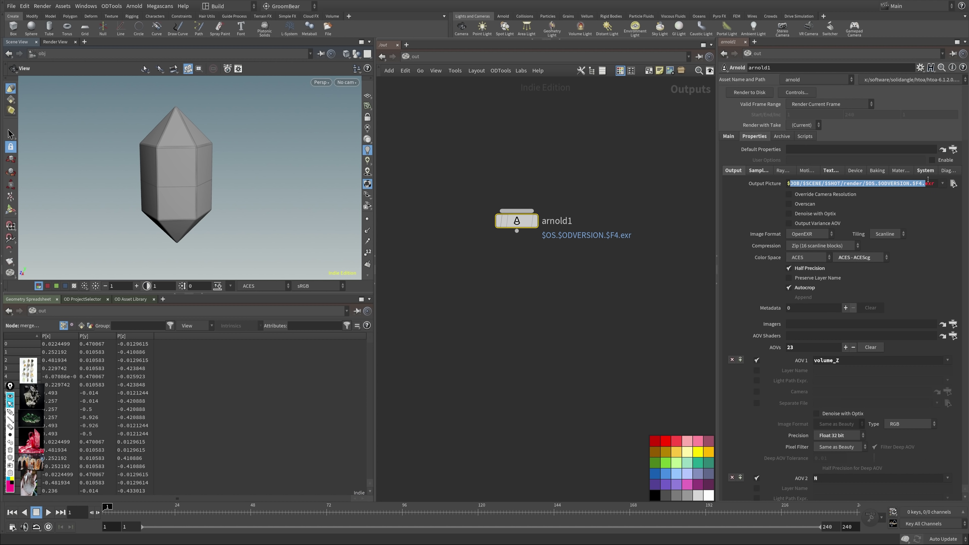
scroll(965, 218, "down", 10)
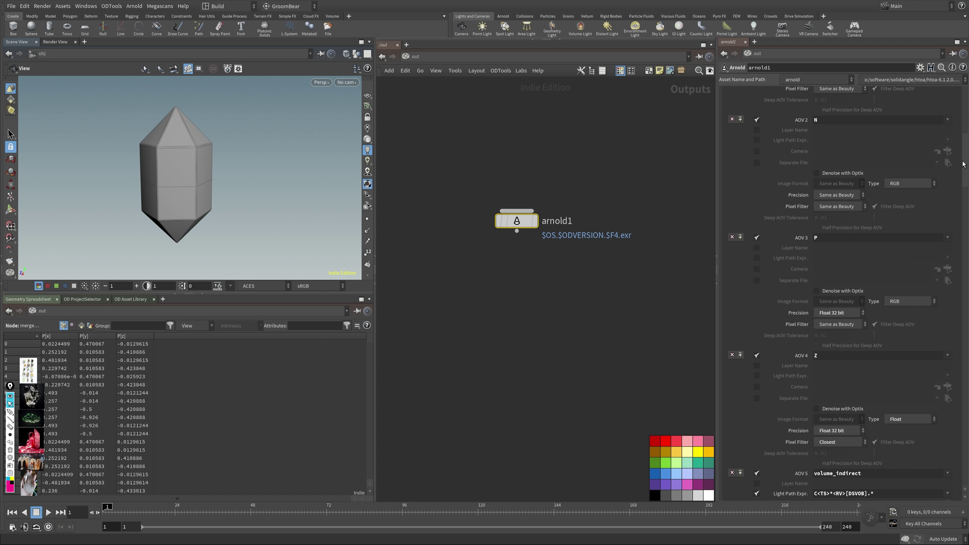
left_click_drag(964, 165, 947, 312)
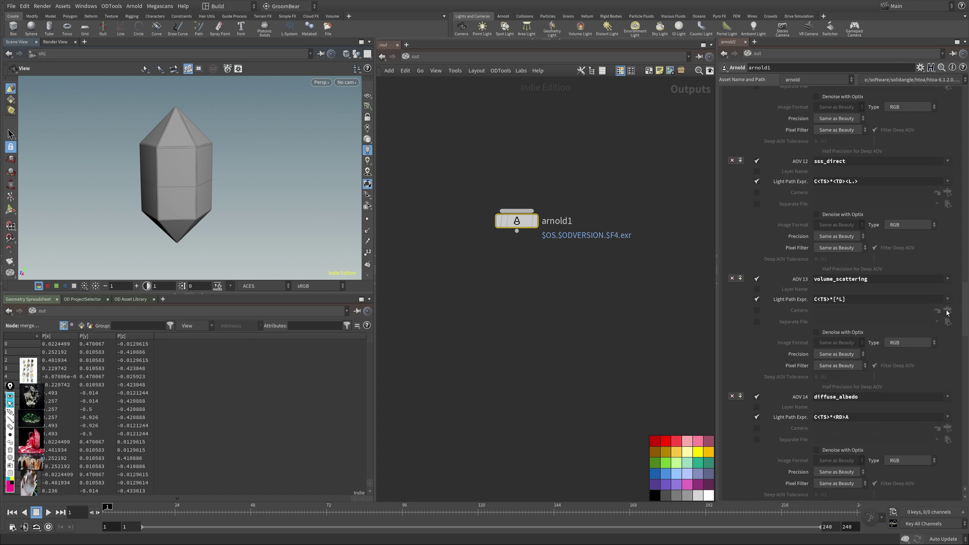
scroll(947, 312, "up", 1)
left_click_drag(814, 196, 859, 197)
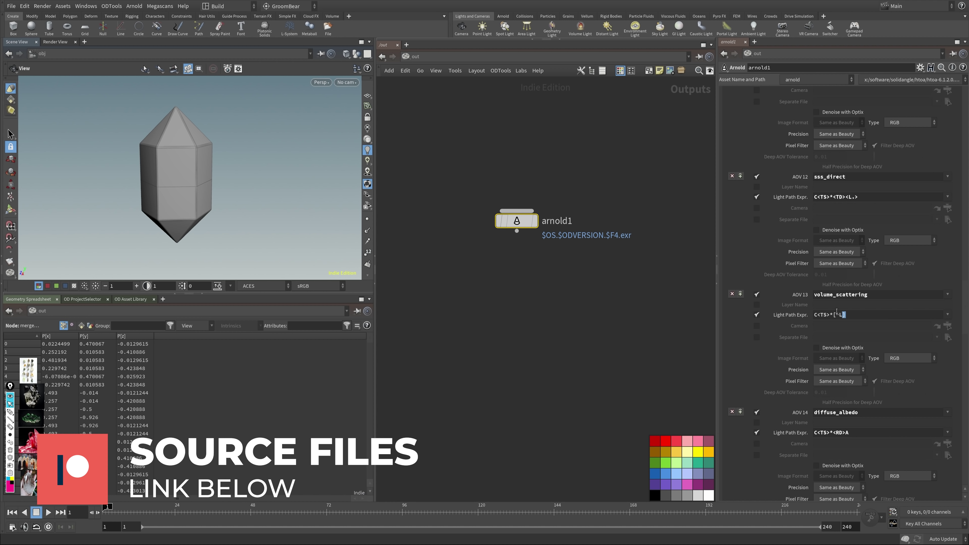
left_click_drag(850, 314, 815, 314)
scroll(960, 294, "down", 10)
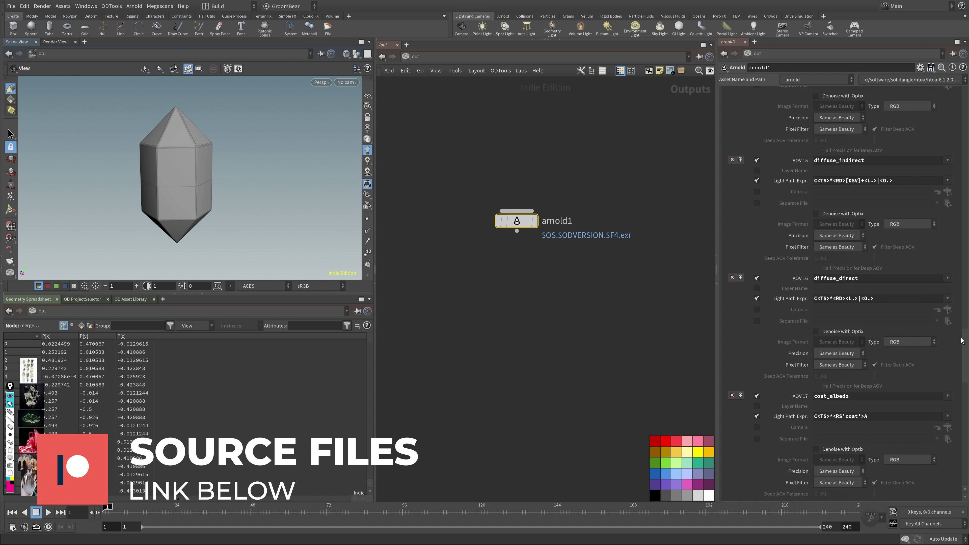
scroll(943, 144, "up", 20)
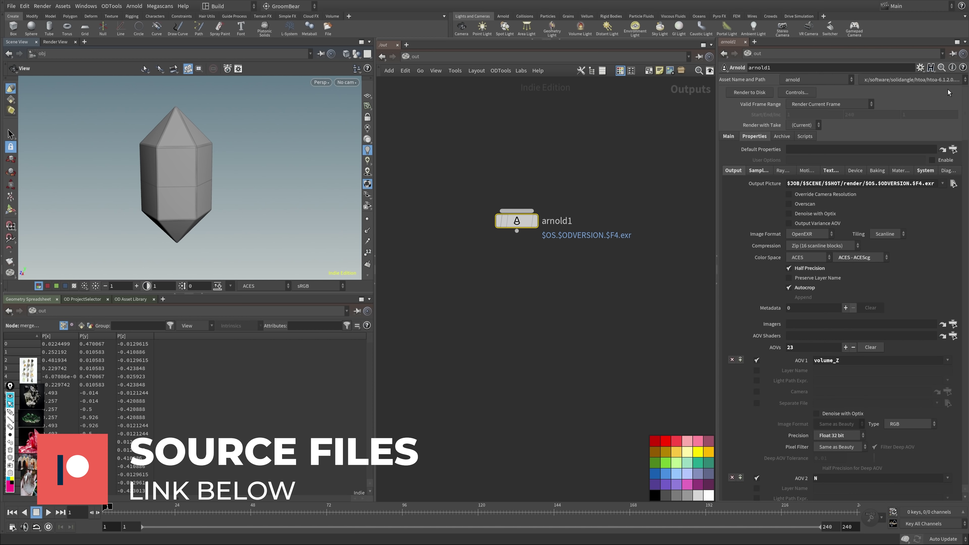
left_click(713, 170)
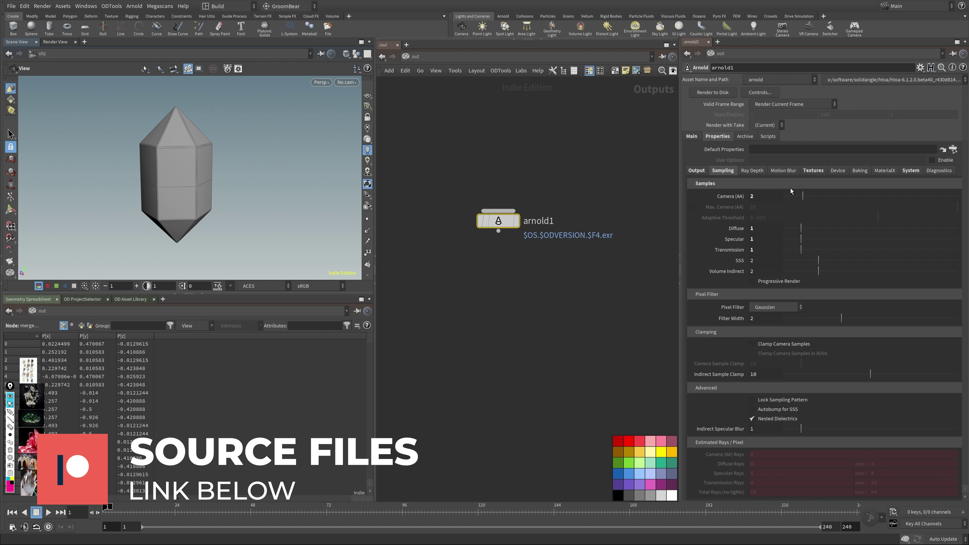
left_click(806, 171)
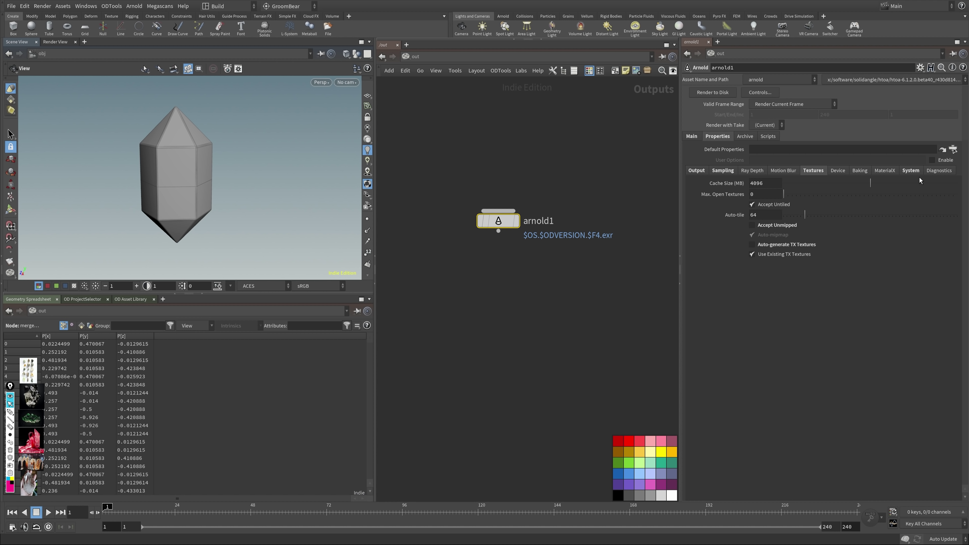
left_click(911, 168)
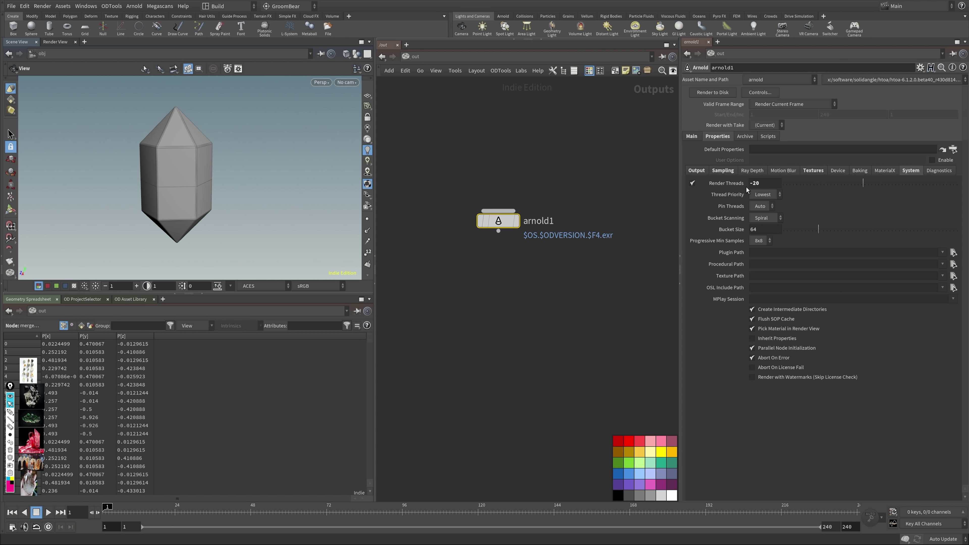
left_click(701, 171)
Step: Rename the Arnold render node crystal
double_click(539, 221)
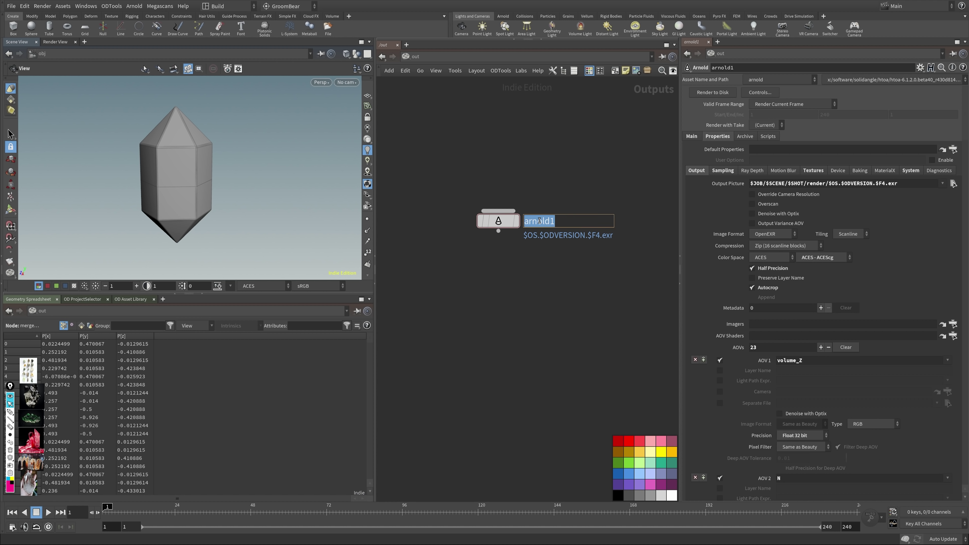
type("crystal")
key("Return")
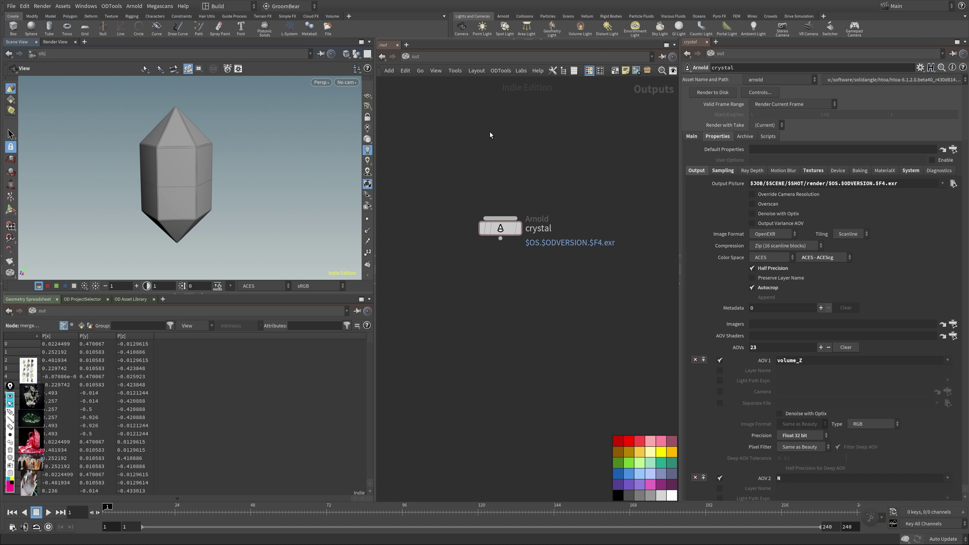
Step: Switch to the Objects network, add an Arnold skydome light, and place its node beside geo_crystal
key("n")
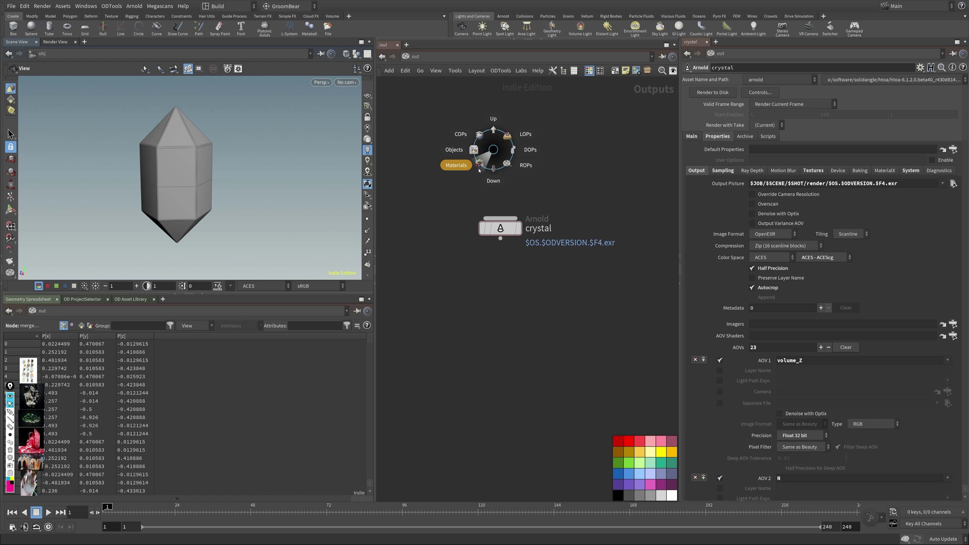
left_click(469, 155)
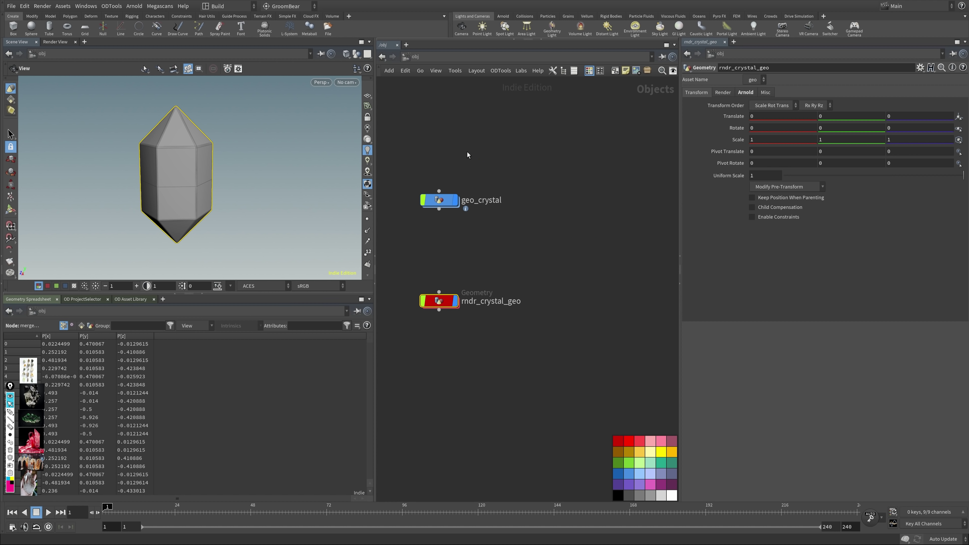
left_click(549, 227)
left_click(502, 16)
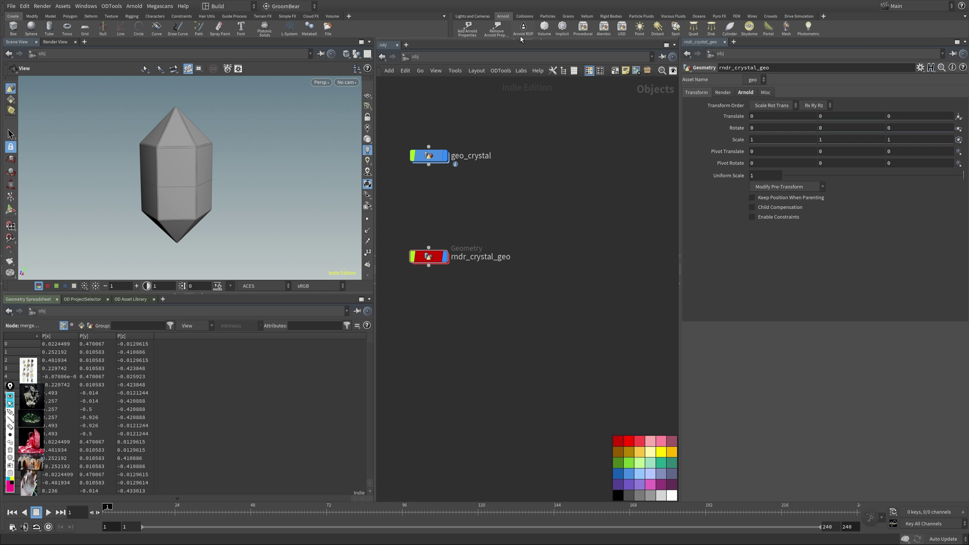
left_click(749, 28)
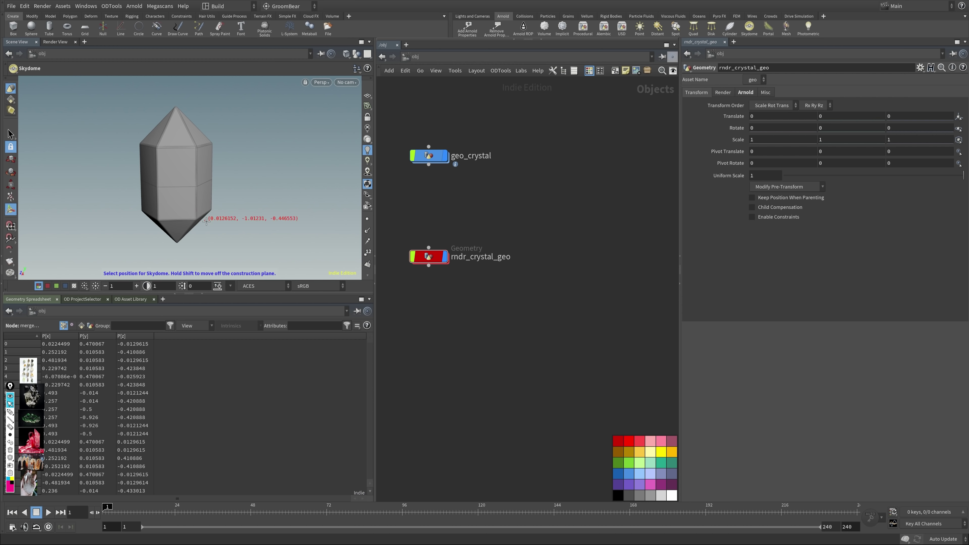
left_click(190, 188)
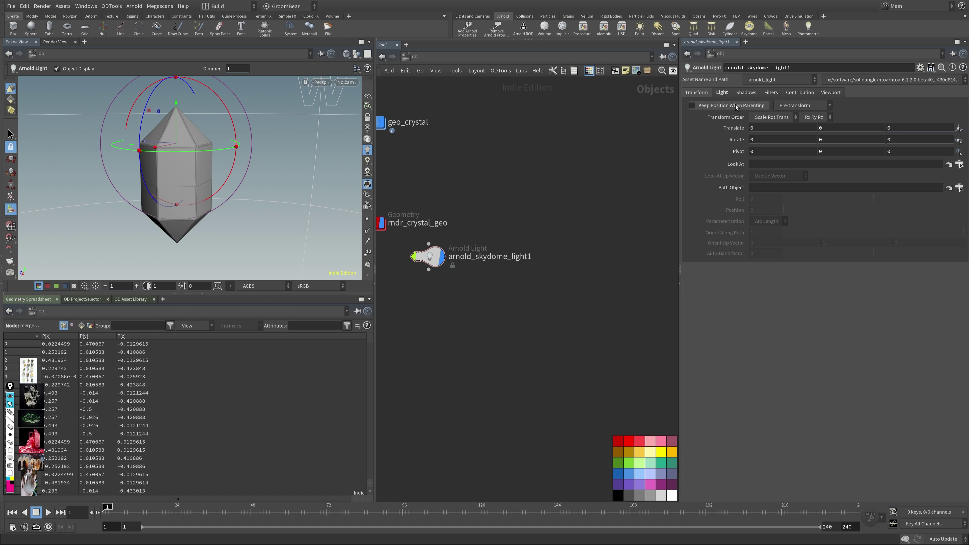
key("h")
left_click_drag(503, 256, 608, 122)
Step: Browse the OD Asset Library to the X:/resources/hdri folder and its hdrhaven subdirectory
left_click(131, 299)
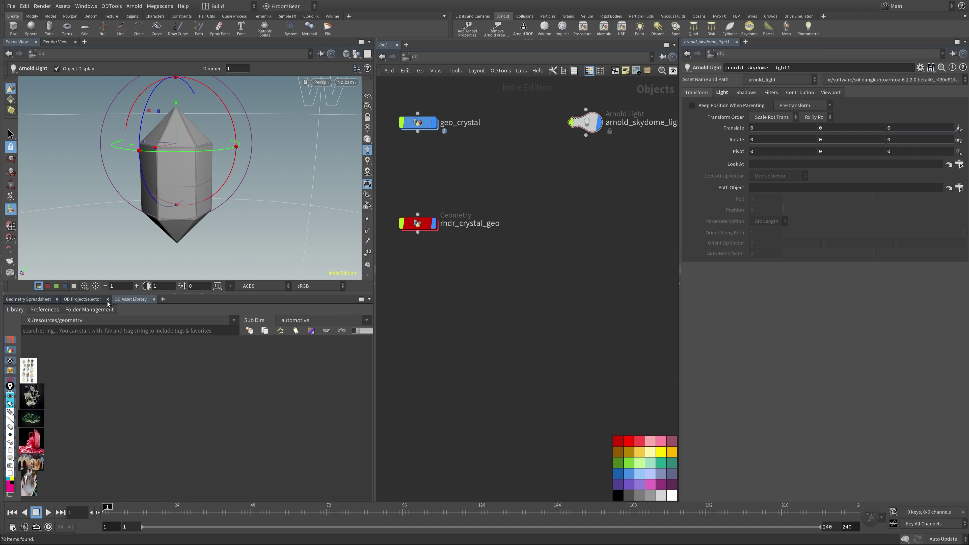
left_click(150, 320)
left_click(150, 337)
left_click(313, 320)
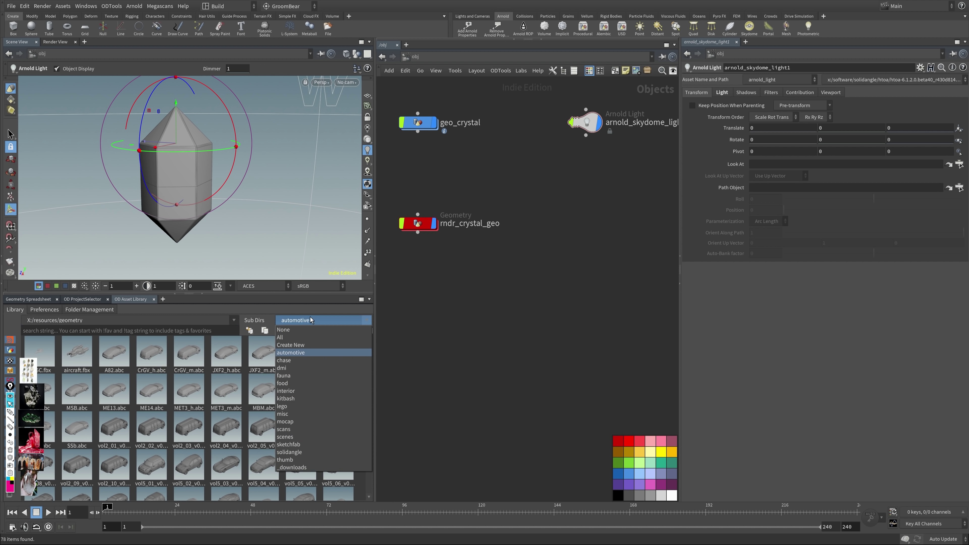
left_click(169, 324)
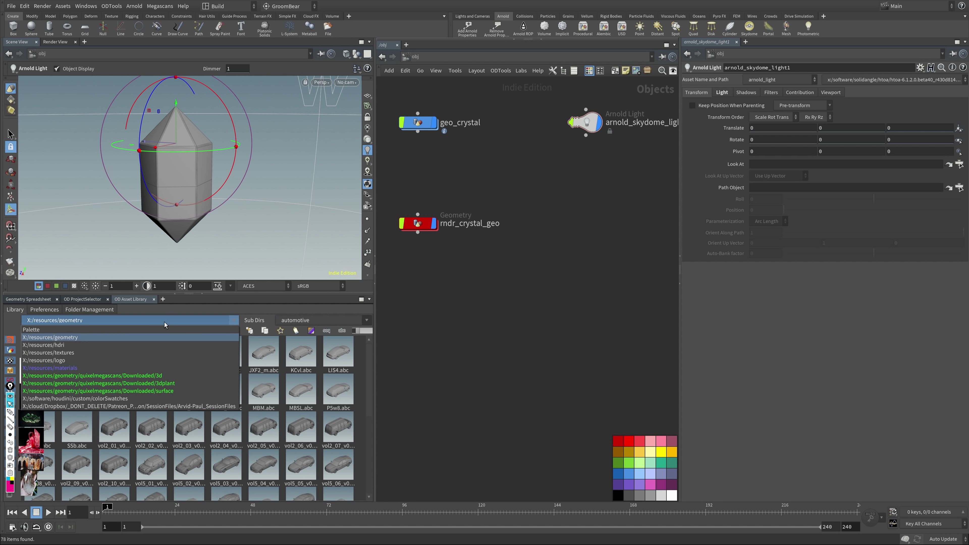
left_click(166, 343)
left_click(311, 320)
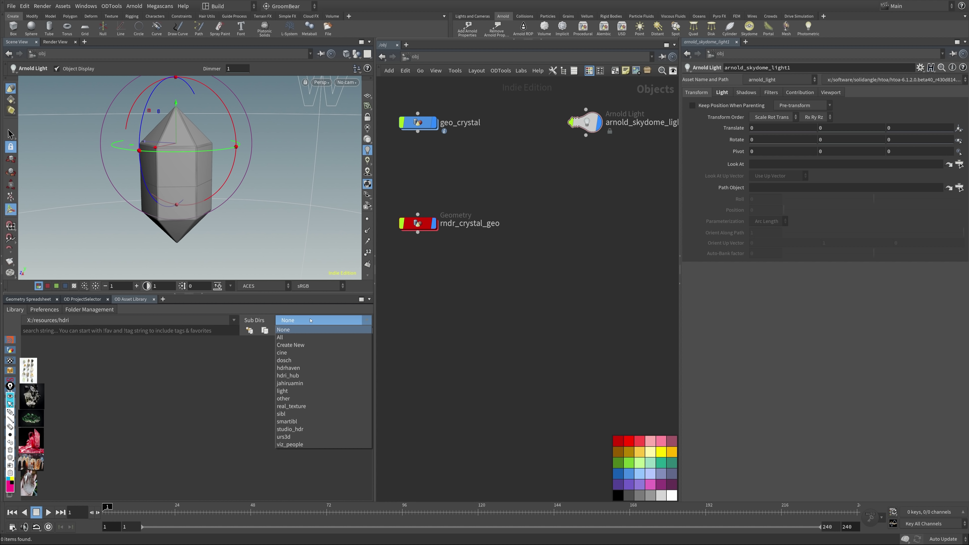
left_click(304, 369)
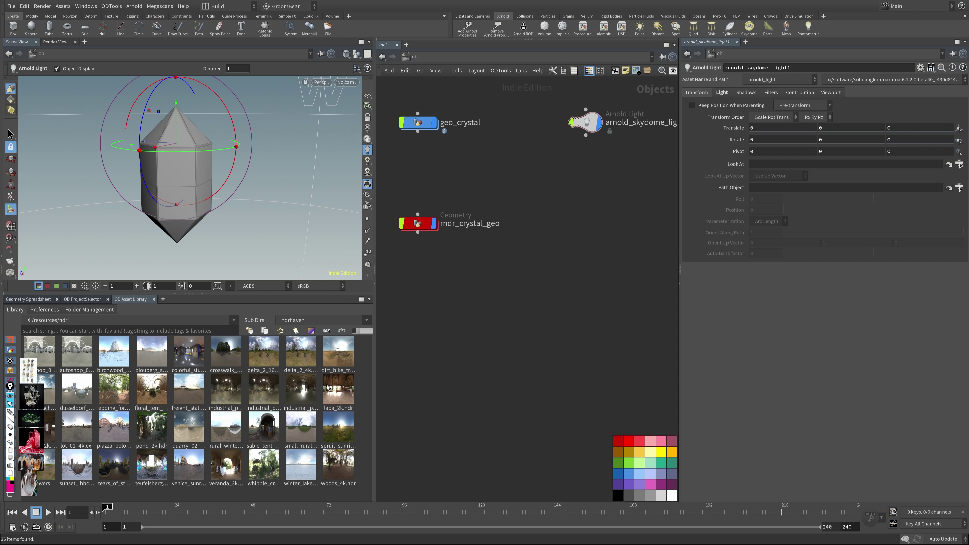
Step: Assign veranda_2k.hdr as the skydome light's color texture and show its light settings
left_click(230, 484)
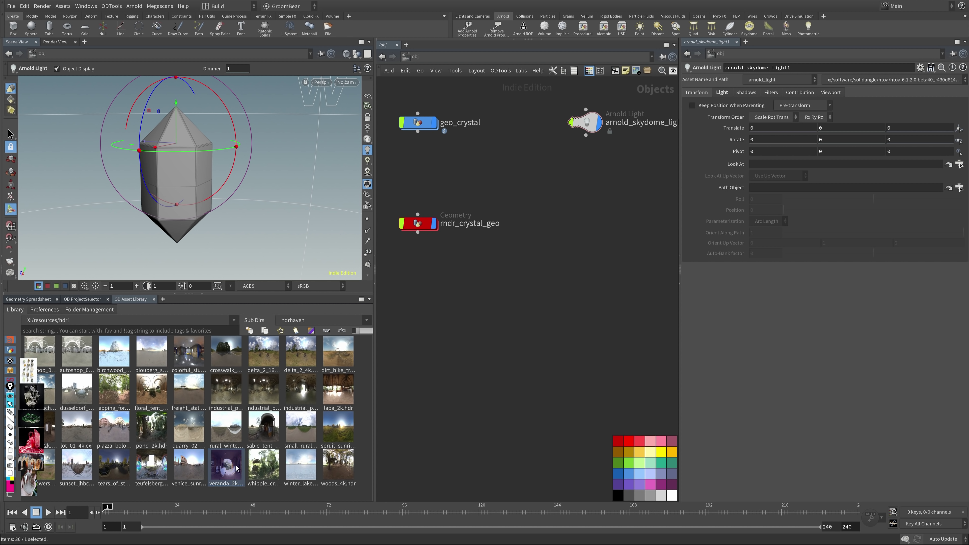
left_click(589, 124)
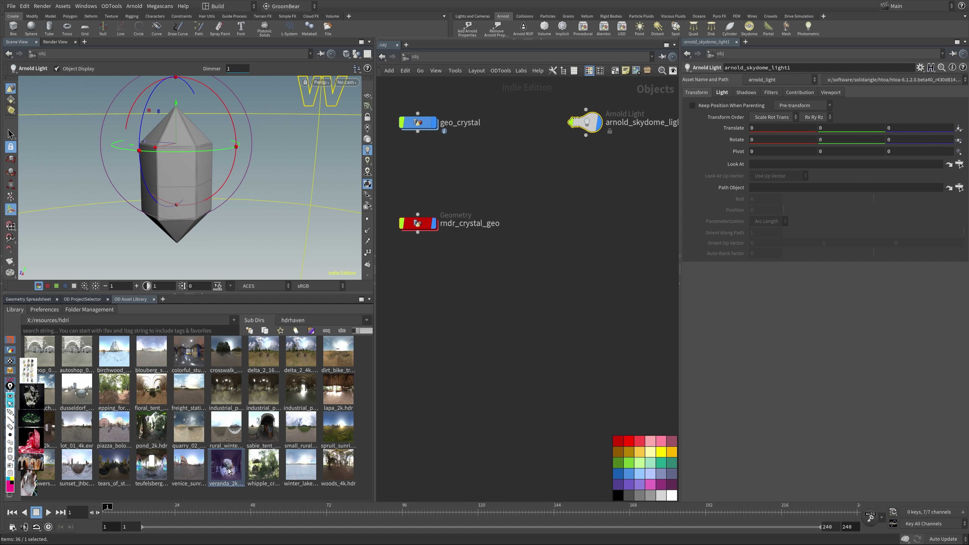
left_click(733, 93)
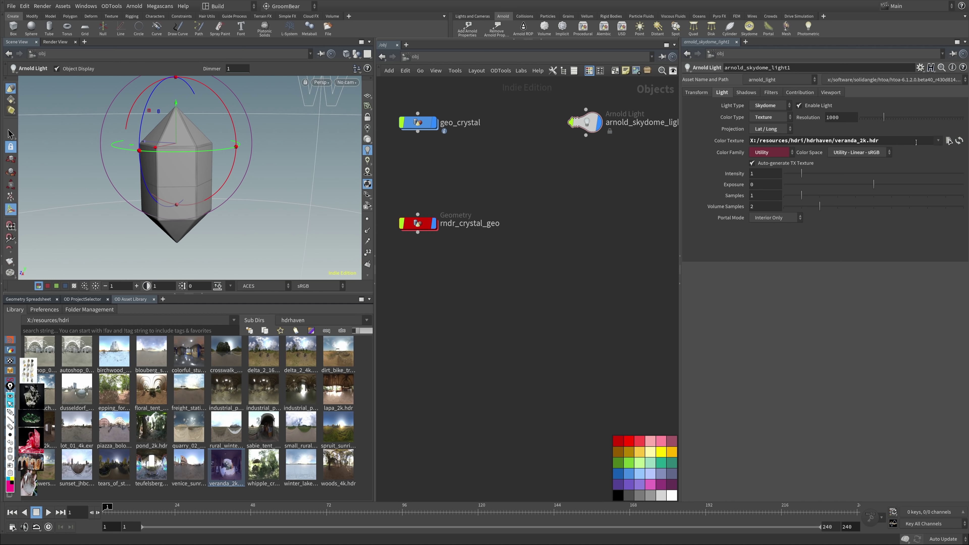
Step: Rename the skydome light node env and save the scene
middle_click_drag(535, 187, 500, 210)
double_click(590, 147)
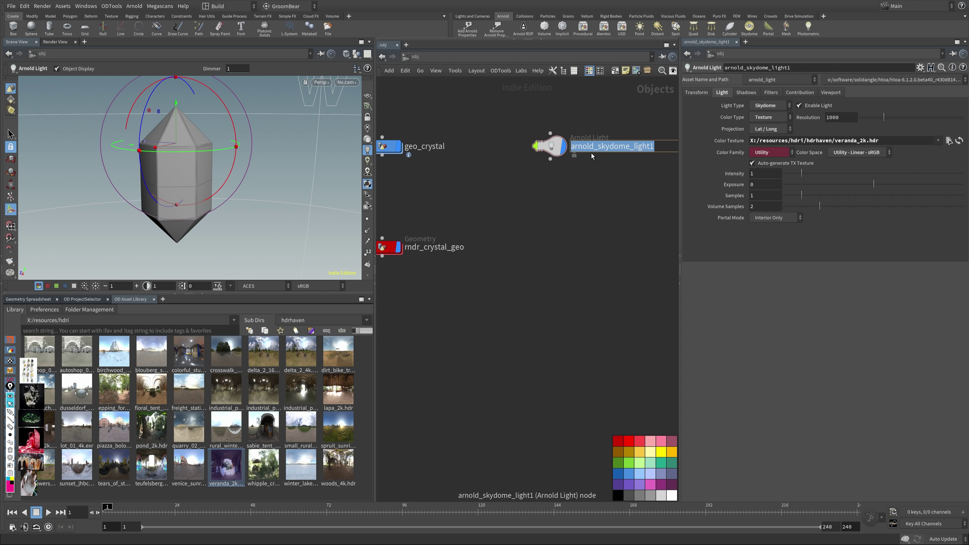
type("env")
key("Return")
key("ctrl+s")
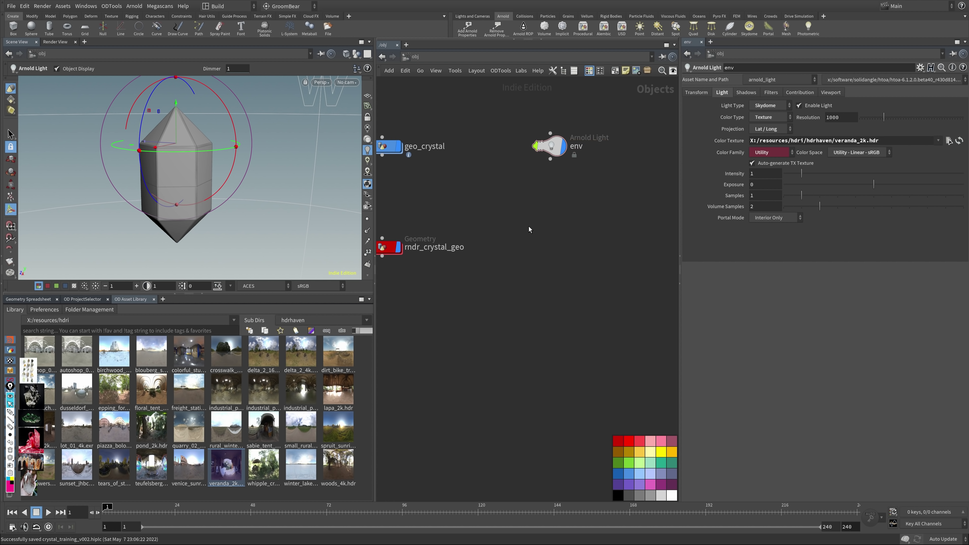
Step: Switch to the Materials network and add an Arnold Material Builder named base
middle_click_drag(486, 217, 519, 236)
key("n")
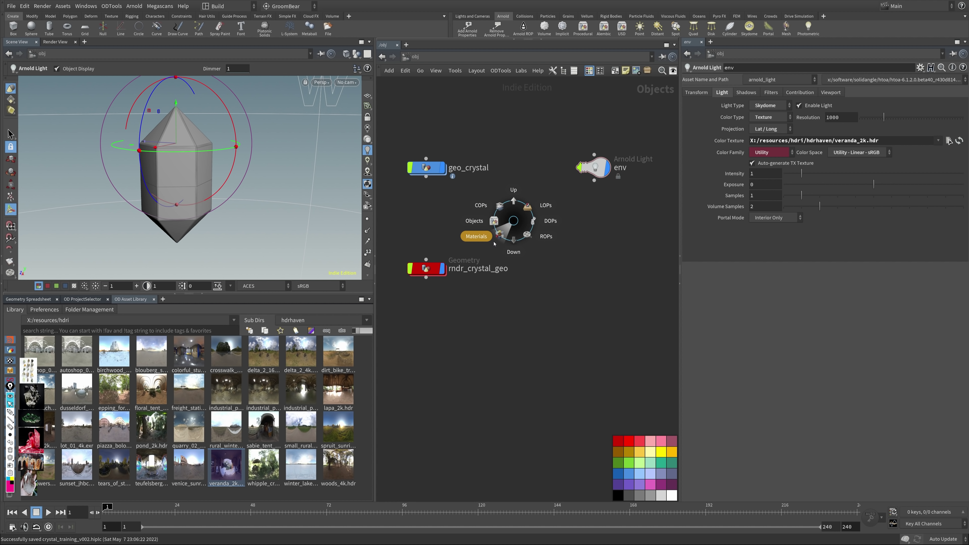
left_click(495, 223)
key("Tab")
type("arnold mat")
key("Return")
left_click(502, 164)
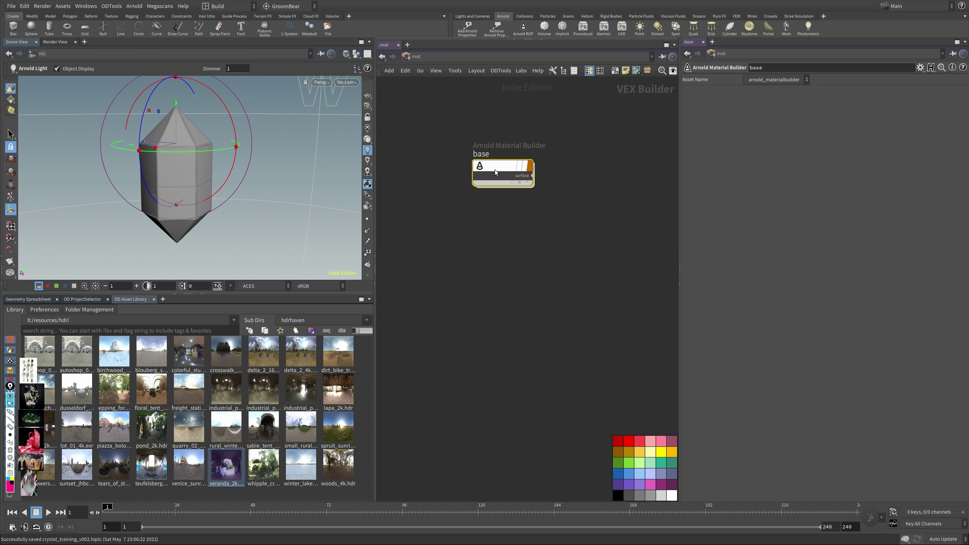
Step: Inside the base material, add a Standard Surface shader and connect its output to the surface input of OUT_material
double_click(501, 166)
key("Tab")
type("sta")
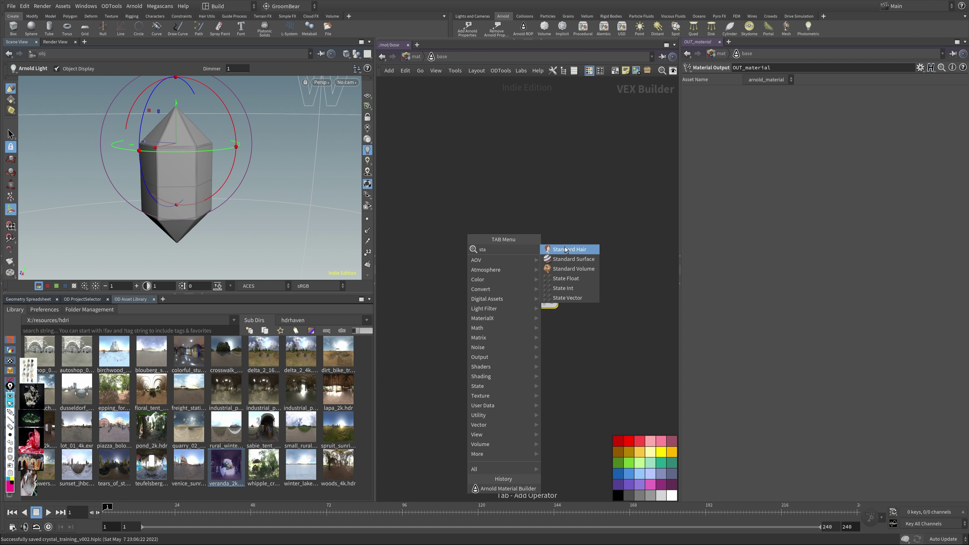
left_click(573, 259)
left_click(462, 264)
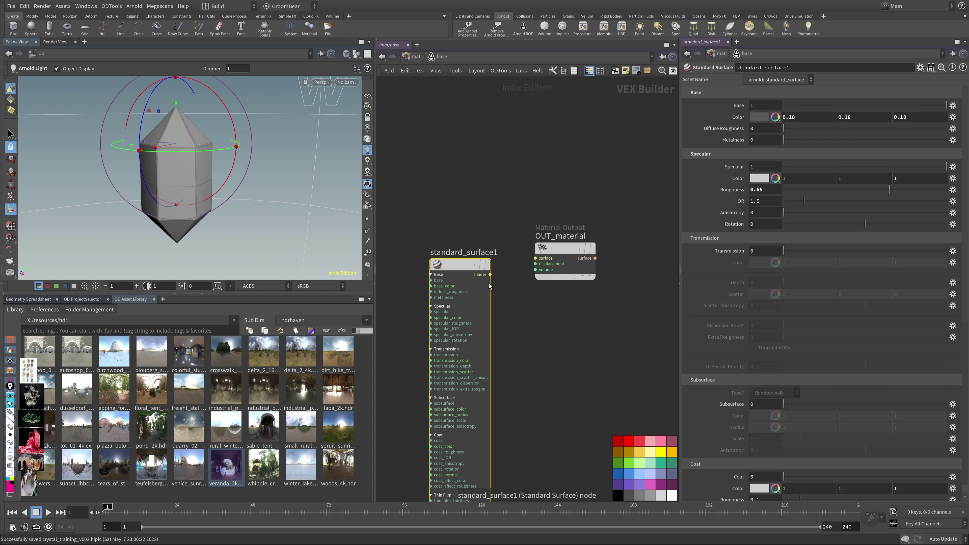
left_click_drag(490, 275, 535, 258)
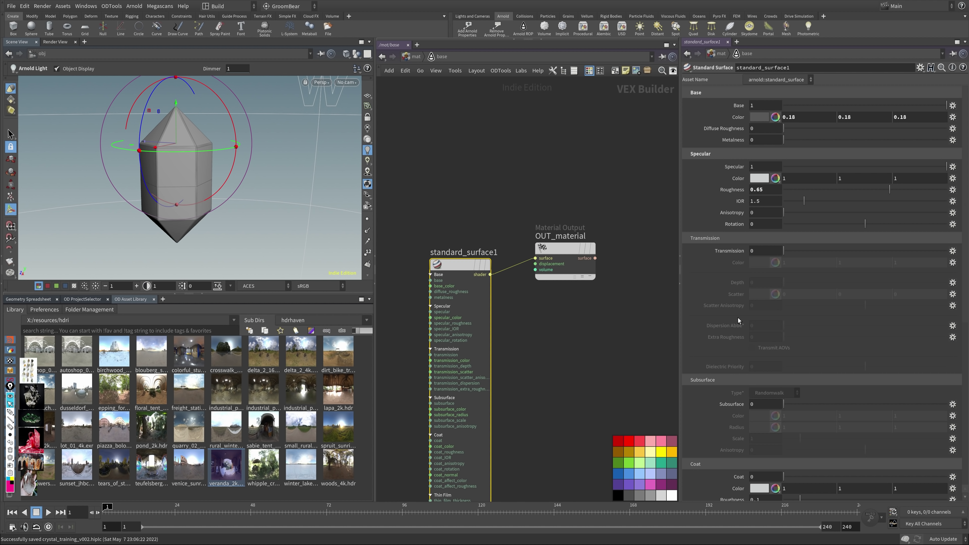
left_click_drag(458, 264, 461, 240)
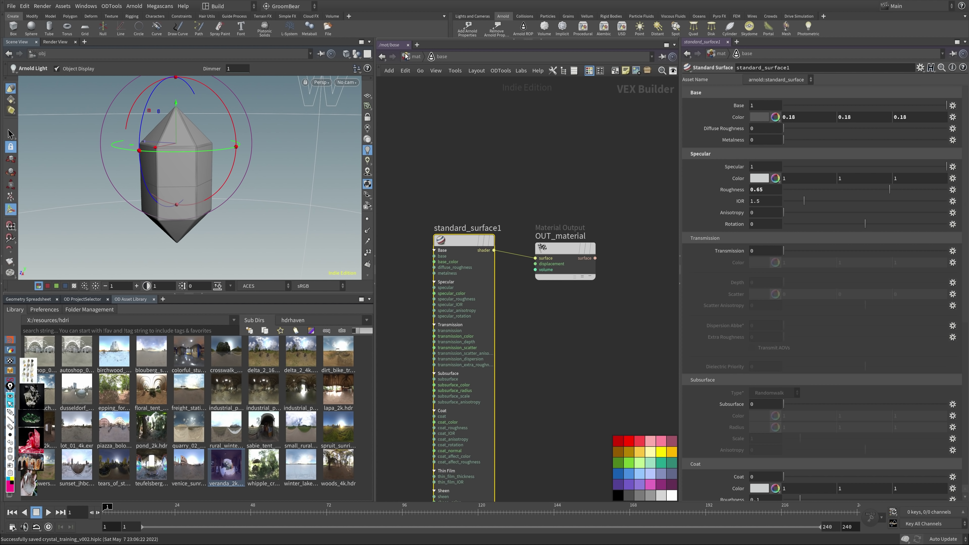
Step: Return to the Objects network and assign /mat/base as the render material of rndr_crystal_geo
left_click(414, 56)
left_click(419, 61)
left_click(439, 104)
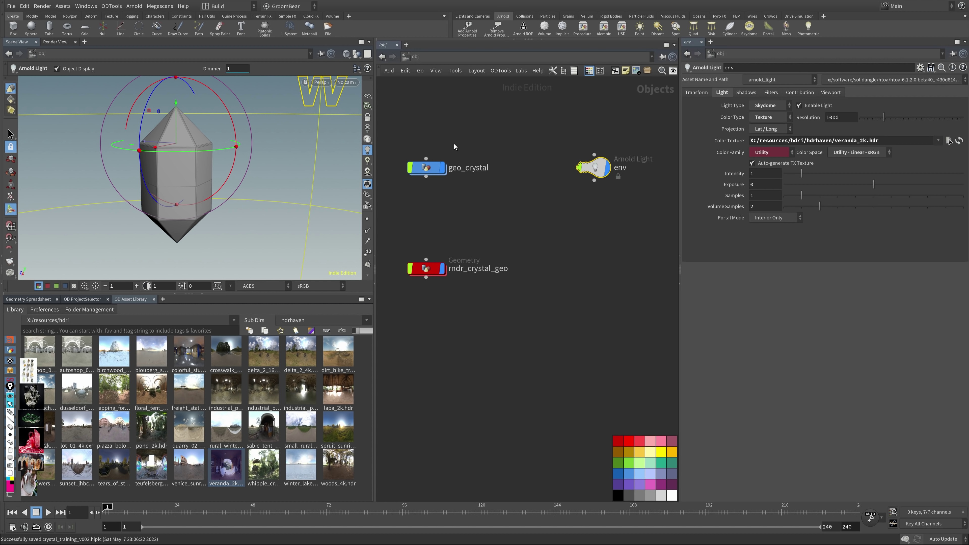
left_click(476, 252)
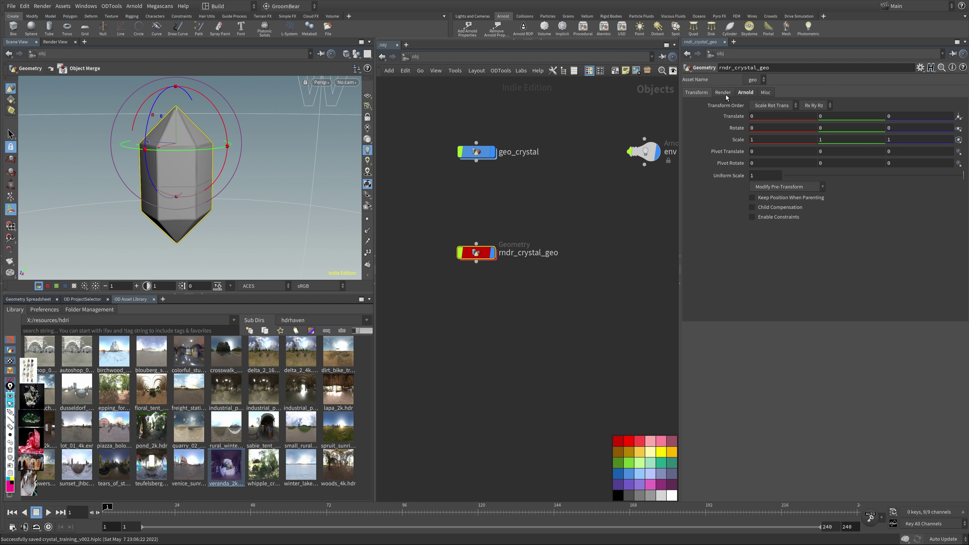
left_click(959, 105)
left_click(867, 43)
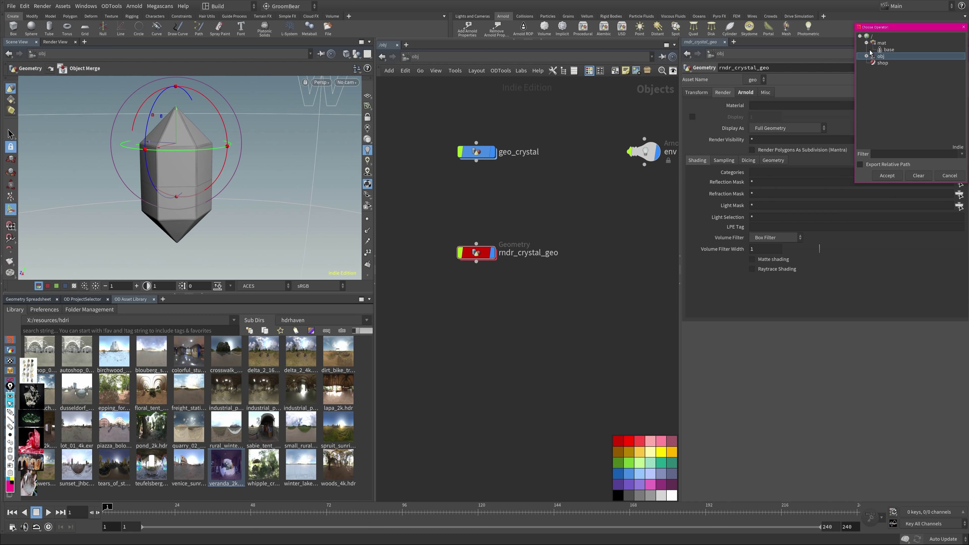
double_click(892, 49)
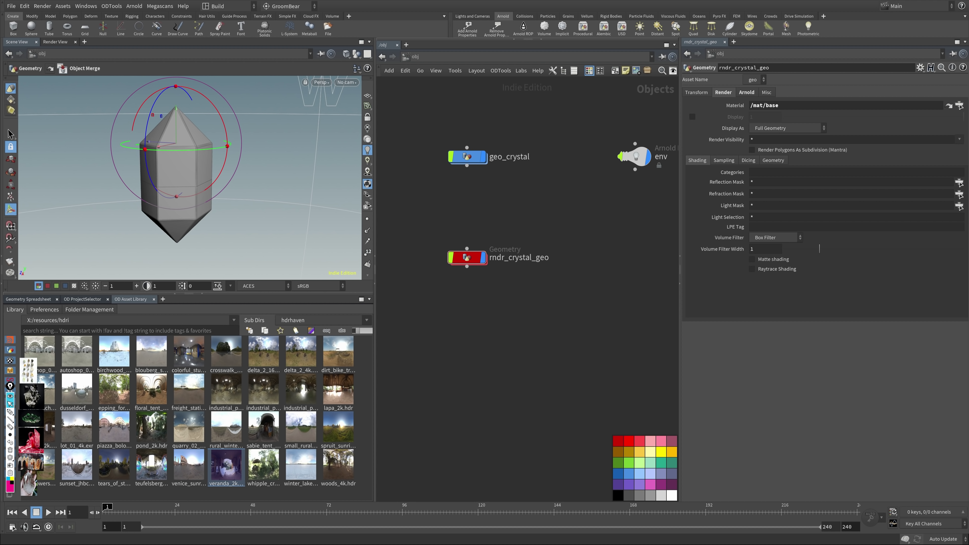
Step: Paste the copied camera into the Objects network, place it below the env light, and look through cam1 in the viewport
middle_click_drag(631, 219, 590, 242)
key("ctrl+v")
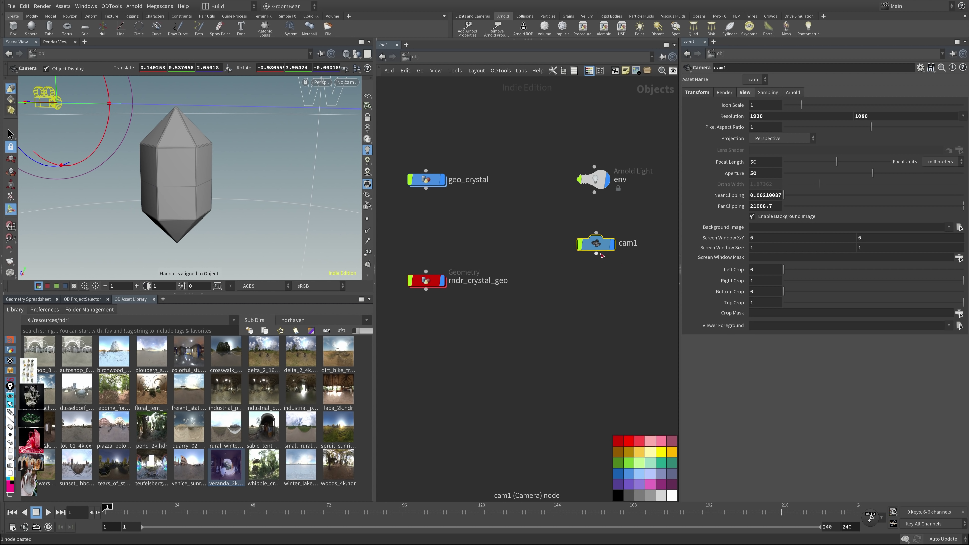
left_click_drag(598, 244, 598, 230)
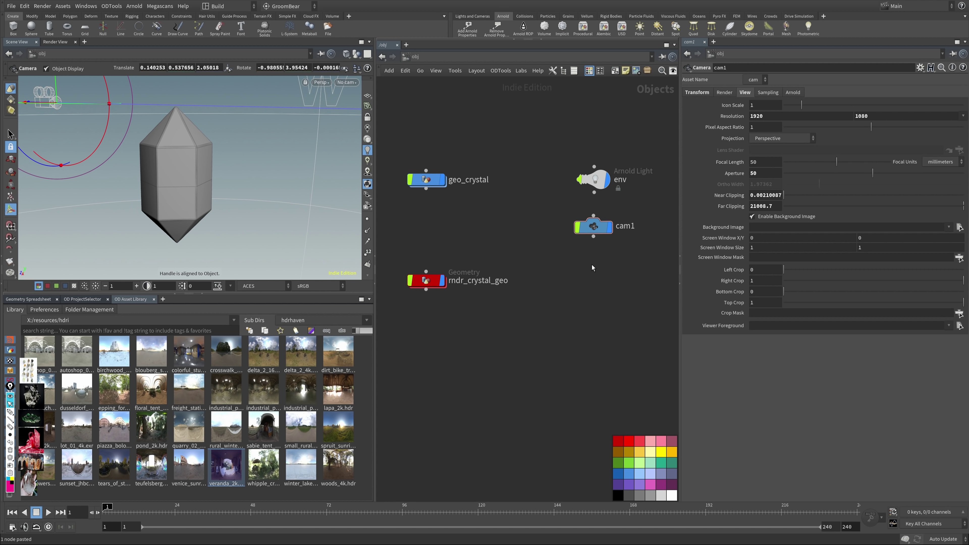
left_click(698, 92)
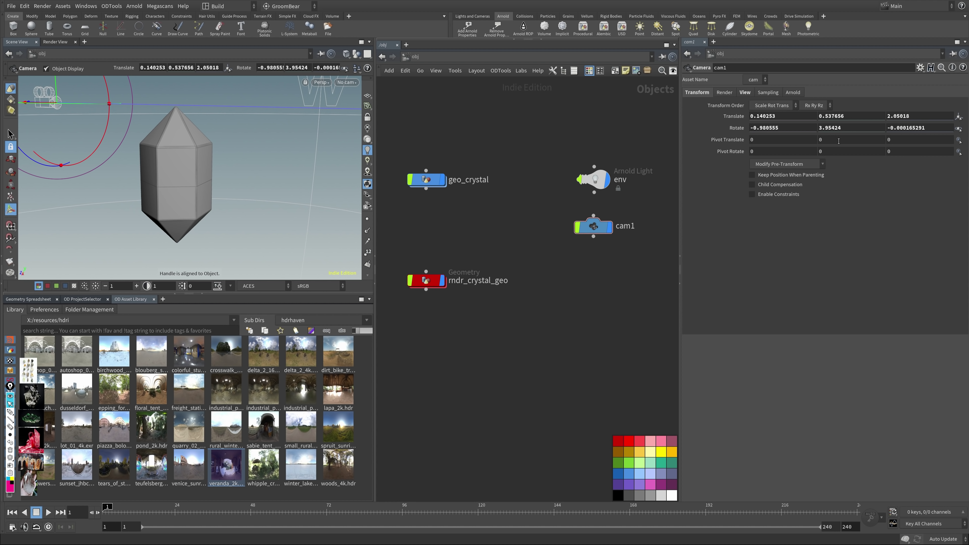
left_click(347, 82)
left_click(359, 127)
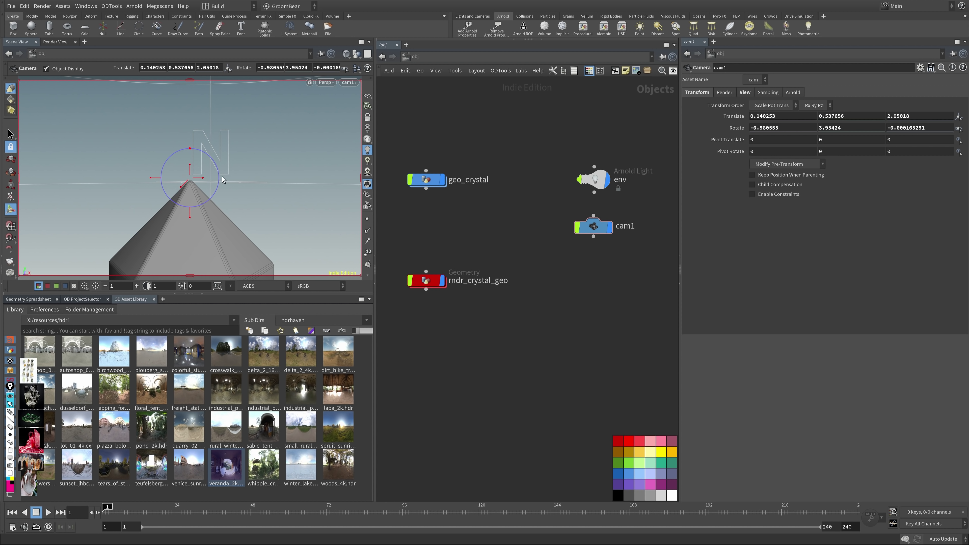
key("Escape")
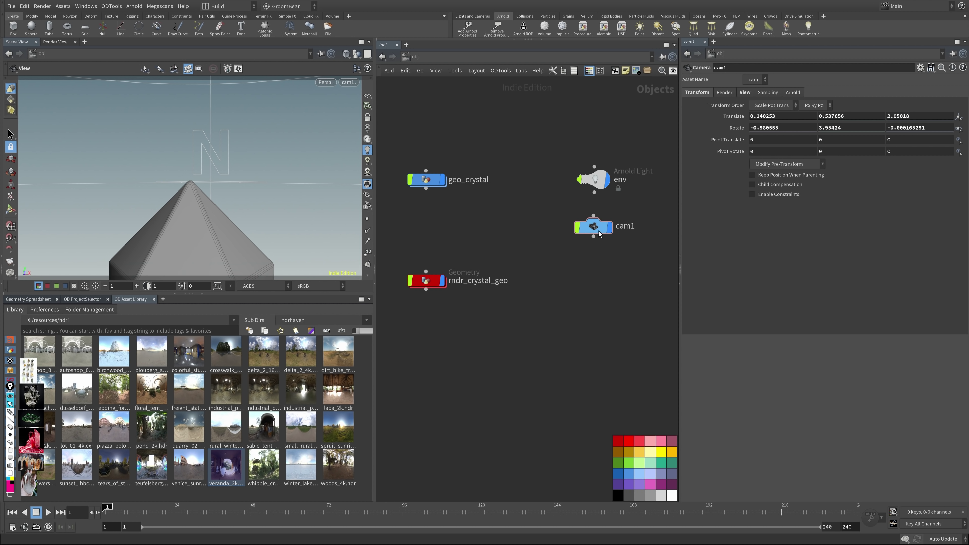
Step: Enter the geo_crystal network
double_click(427, 180)
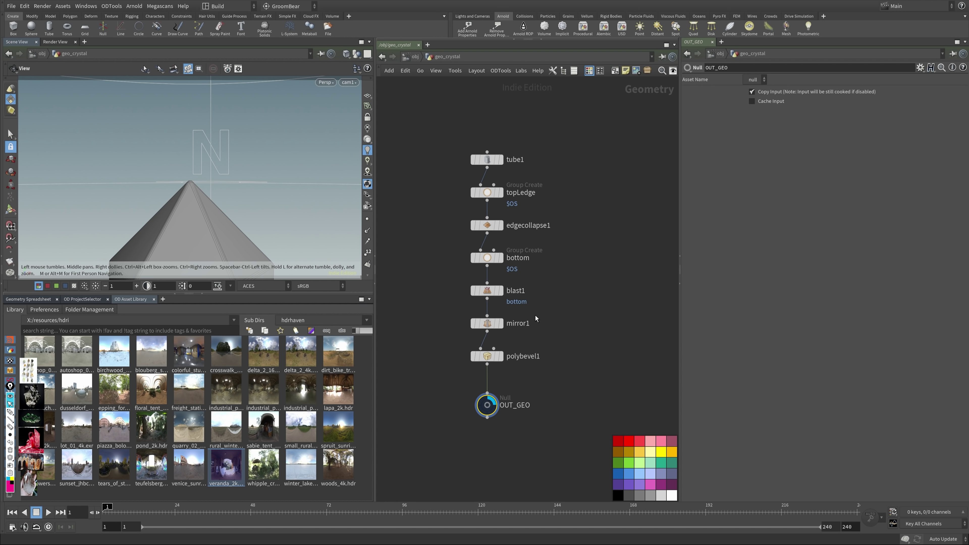
key("Tab")
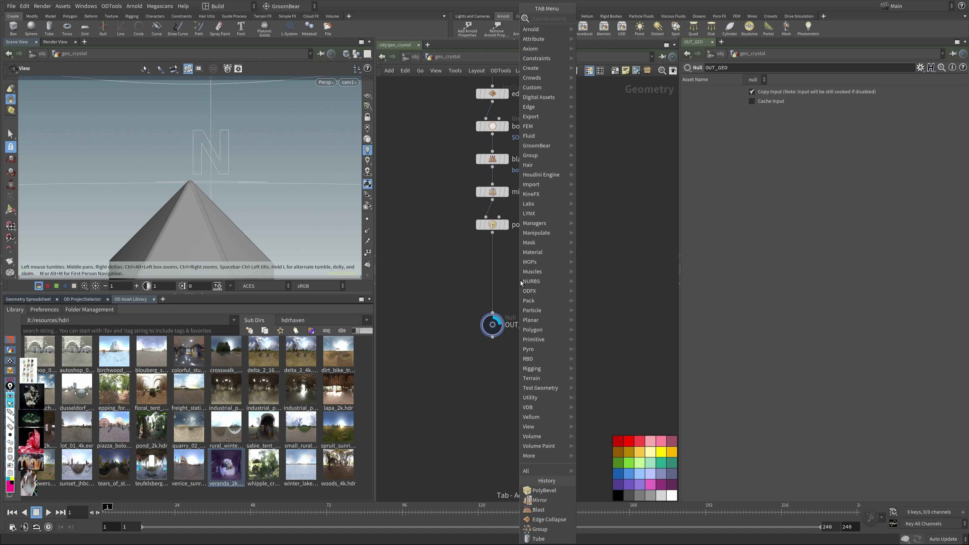
type("m")
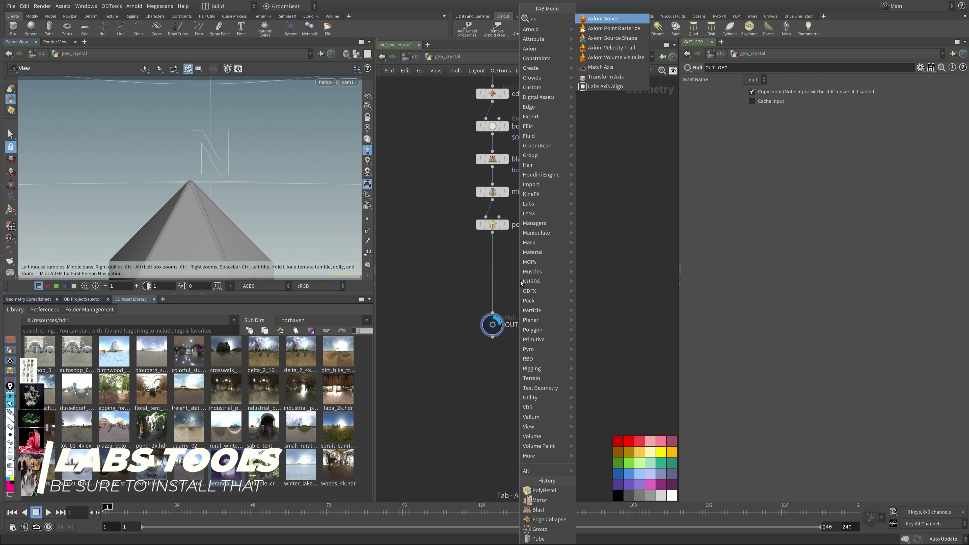
type("io")
key("Return")
key("Escape")
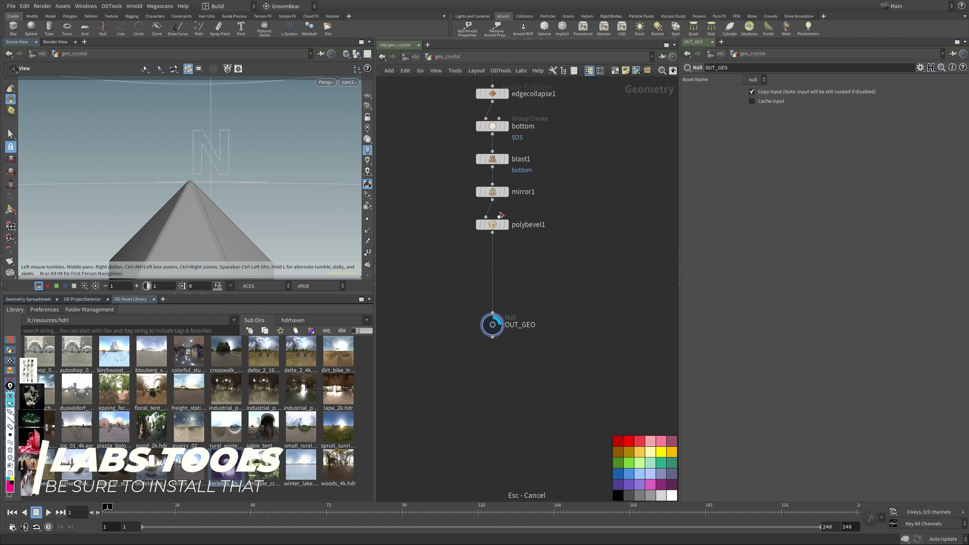
Step: Insert a Labs Axis Align node into the wire between polybevel1 and OUT_GEO
key("Tab")
type("axis")
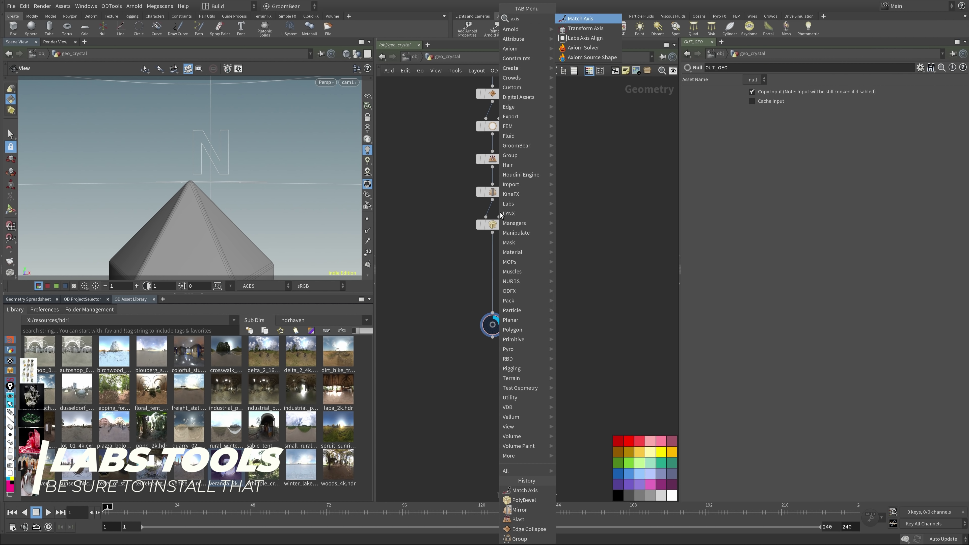
key("Down")
key("Down")
key("Return")
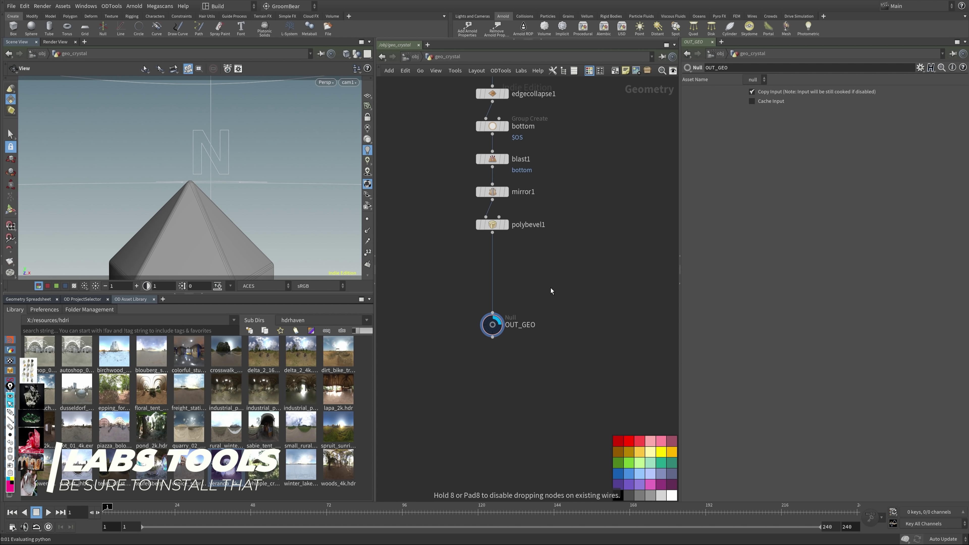
left_click(493, 278)
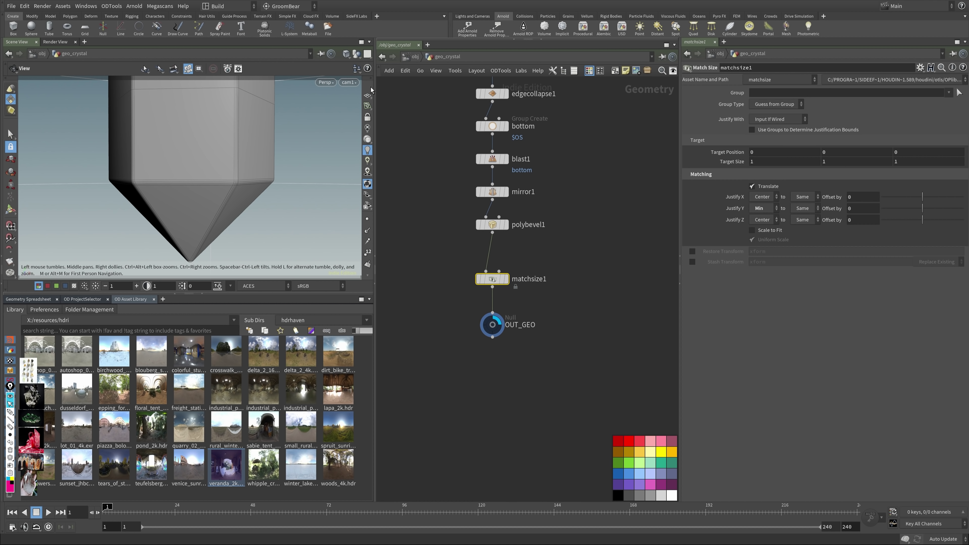
Step: Show the reference grid, enable Scale to Fit on the matchsize1 node, and look through cam1 again
left_click(367, 95)
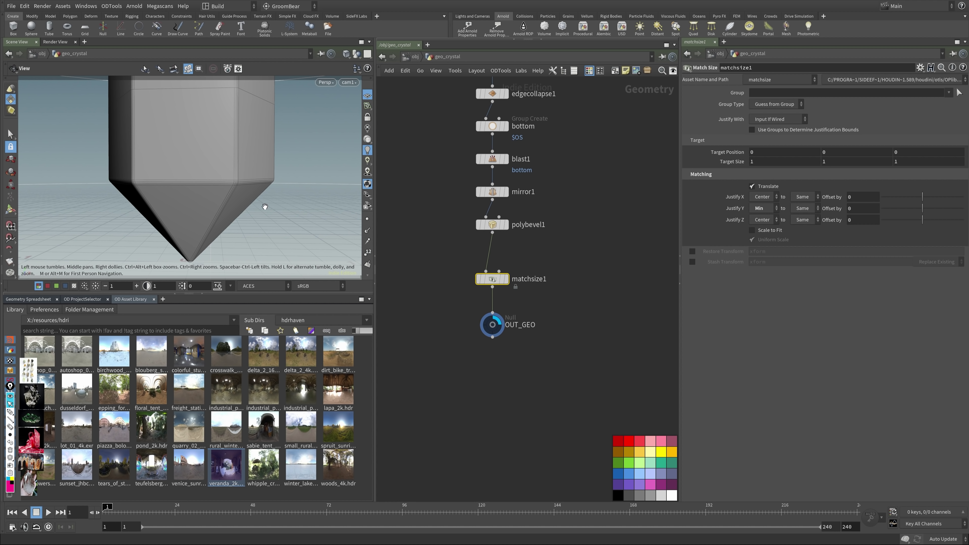
left_click_drag(294, 197, 353, 97)
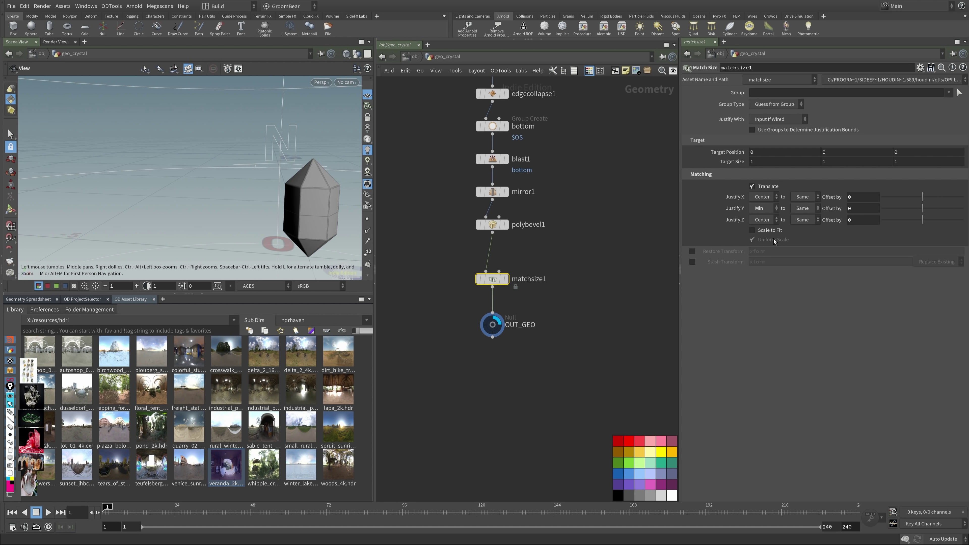
left_click(769, 230)
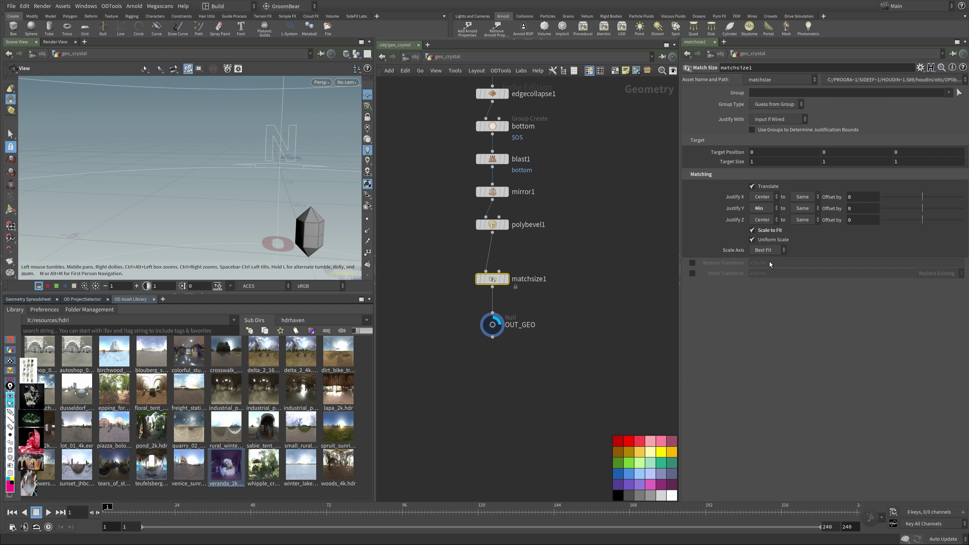
left_click(346, 82)
left_click(359, 130)
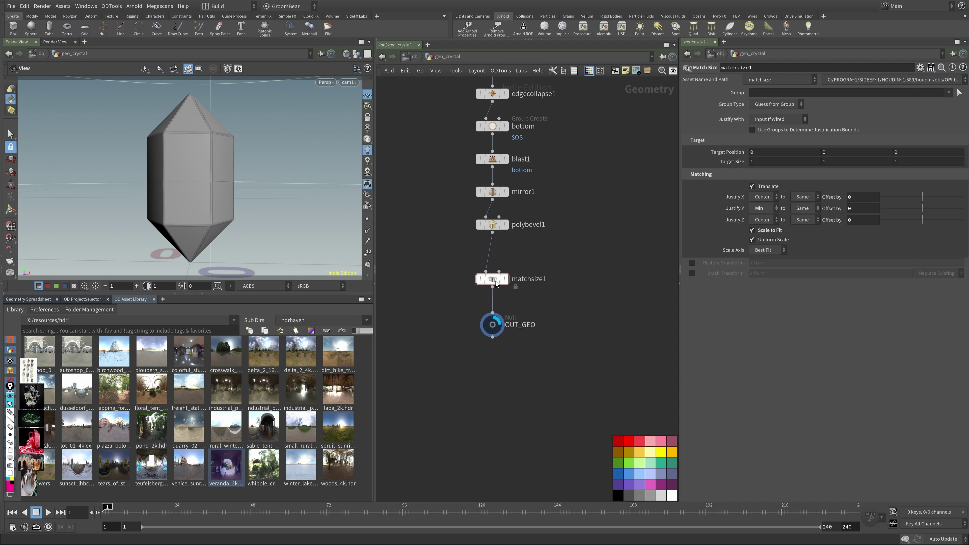
Step: Move matchsize1 slightly closer to polybevel1 in the network and save the scene
left_click_drag(492, 279, 492, 270)
double_click(529, 270)
key("Return")
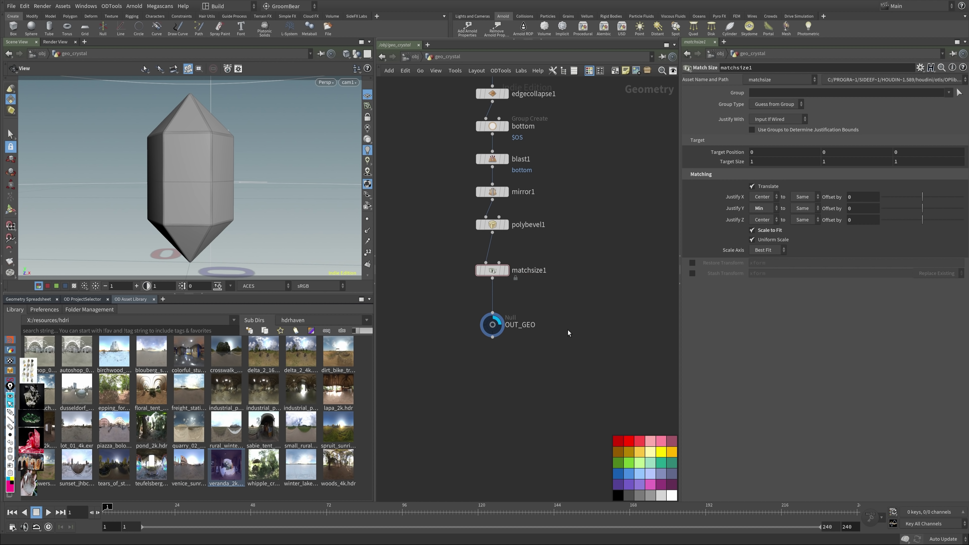
key("h")
key("ctrl+s")
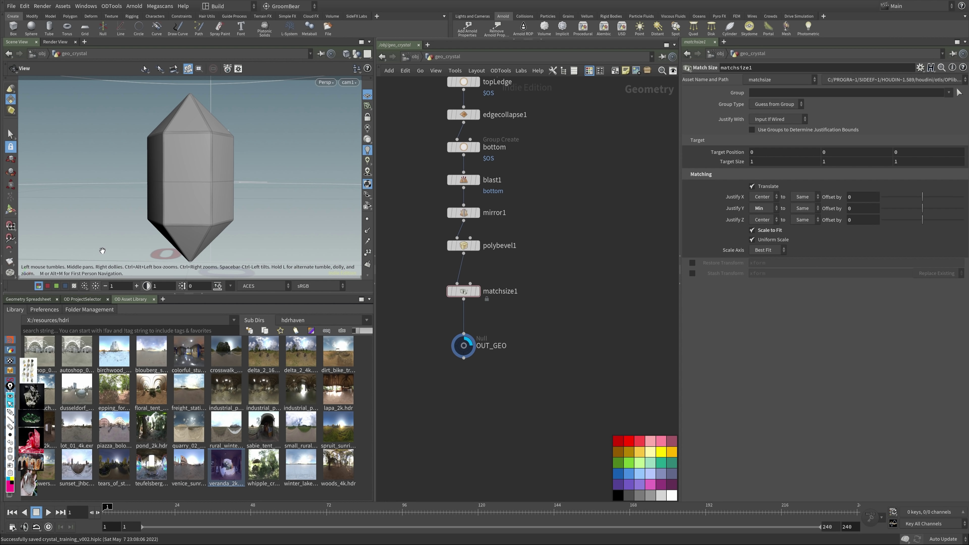
Step: Preview the crystal in the Arnold render view, and set the env light's Y rotation to 90 in the Objects network
left_click(55, 42)
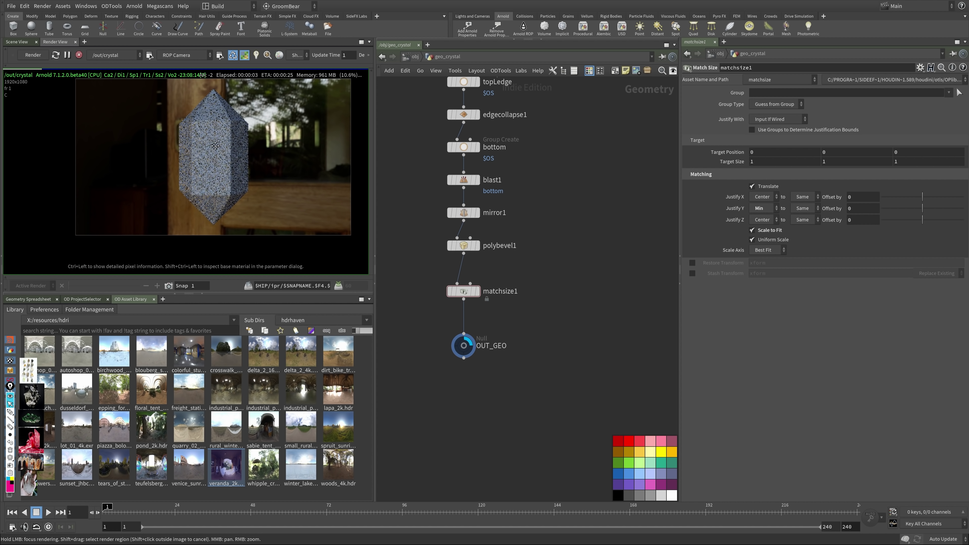
scroll(214, 144, "up", 1)
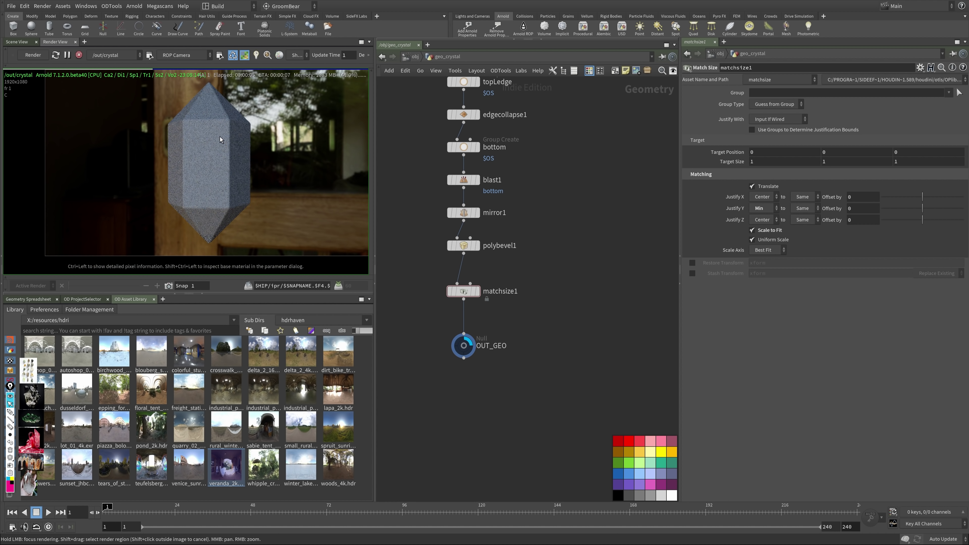
key("u")
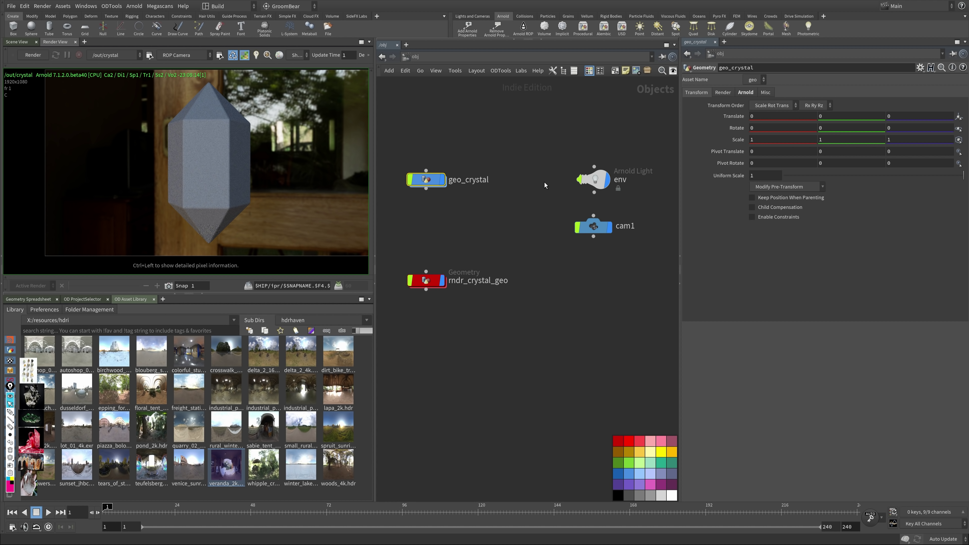
left_click(593, 180)
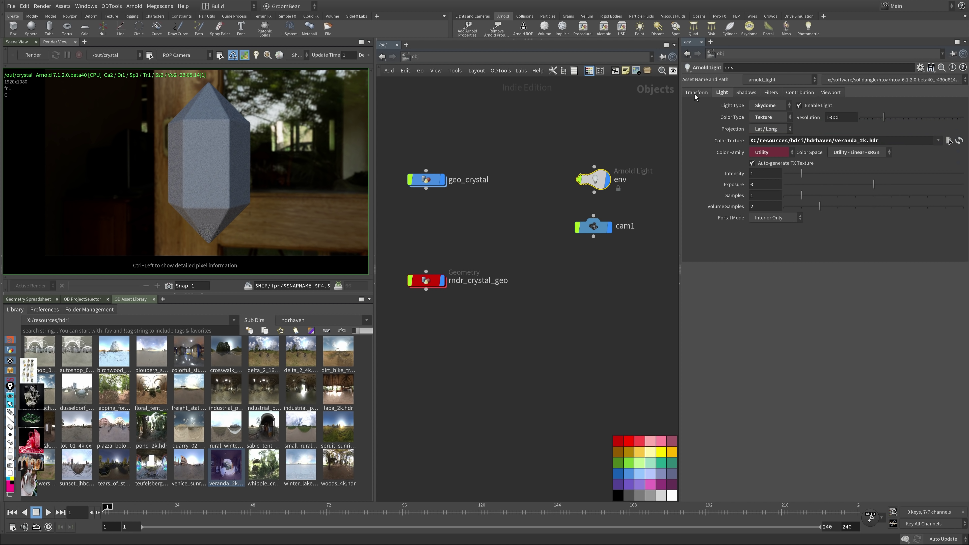
type("90")
key("Return")
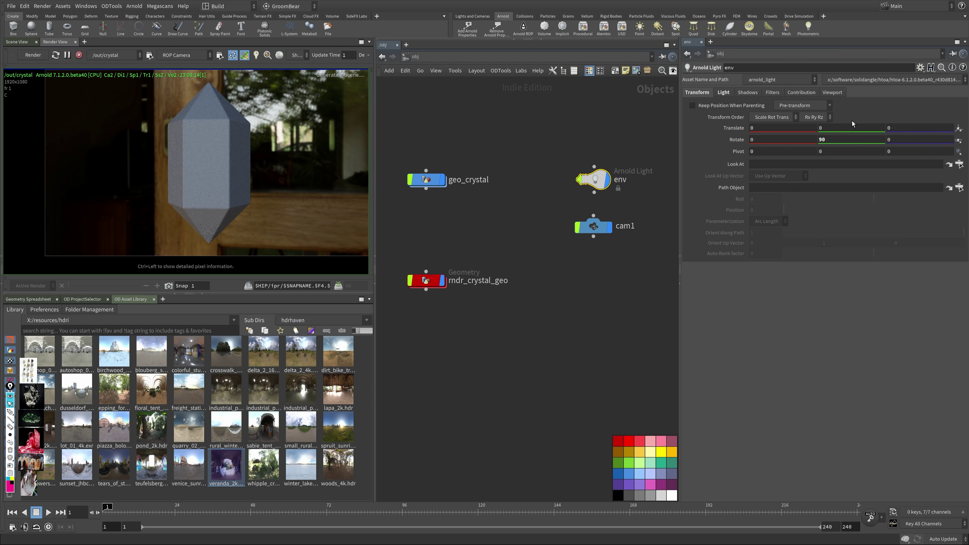
Step: Set the env light's camera contribution to 0 to hide the HDRI background
left_click(801, 92)
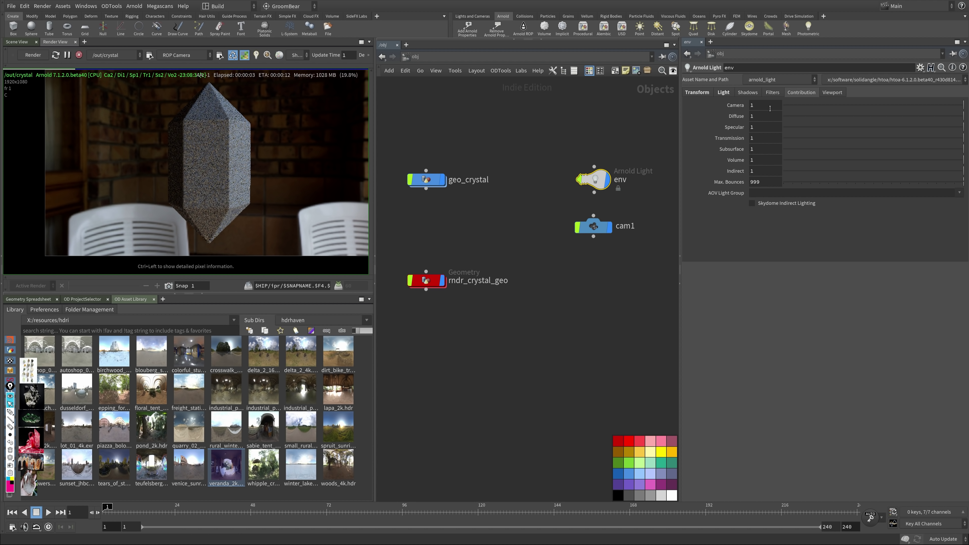
type("0")
key("Return")
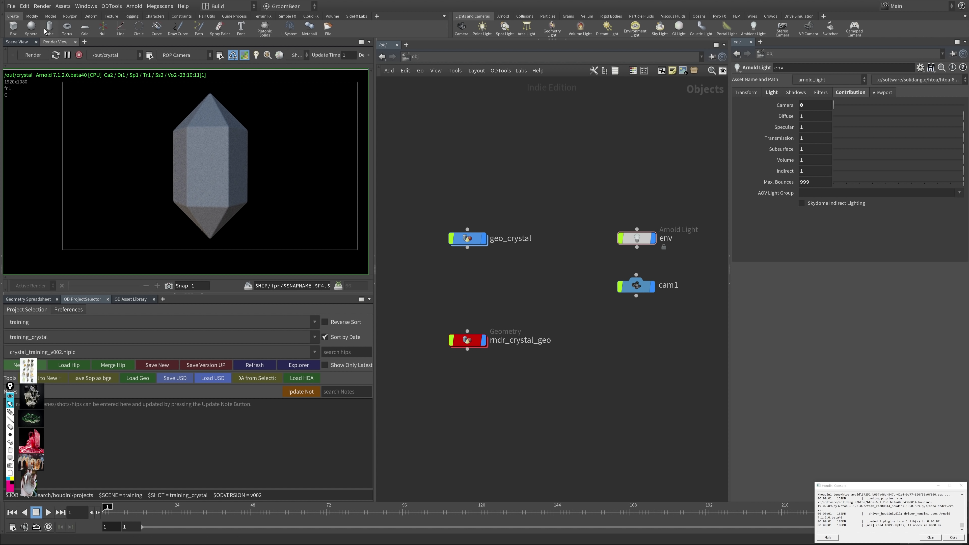
Step: Override the camera resolution of the crystal Arnold ROP with 1/2 (Half Resolution), rerun the render preview, and close the ROP's parameter window
left_click(25, 6)
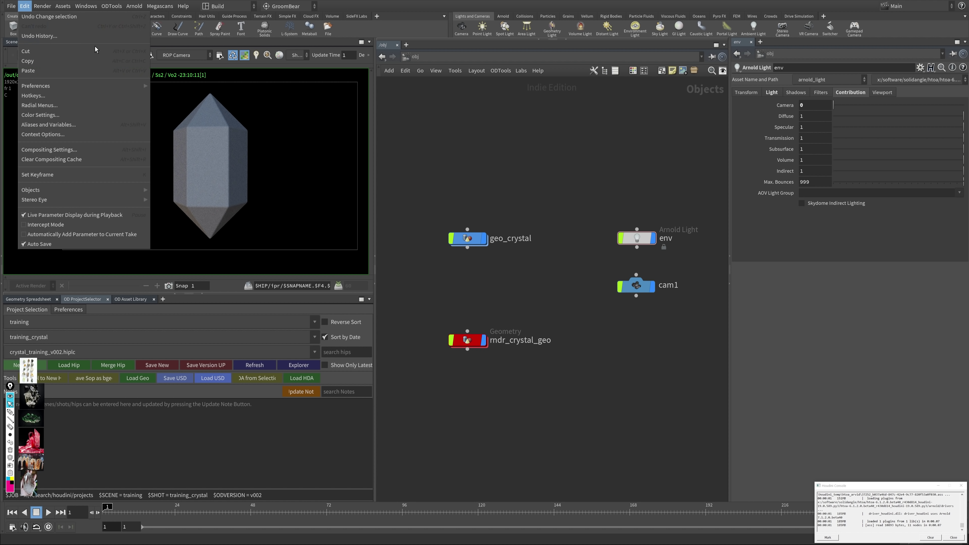
mouse_move(42, 6)
left_click(328, 105)
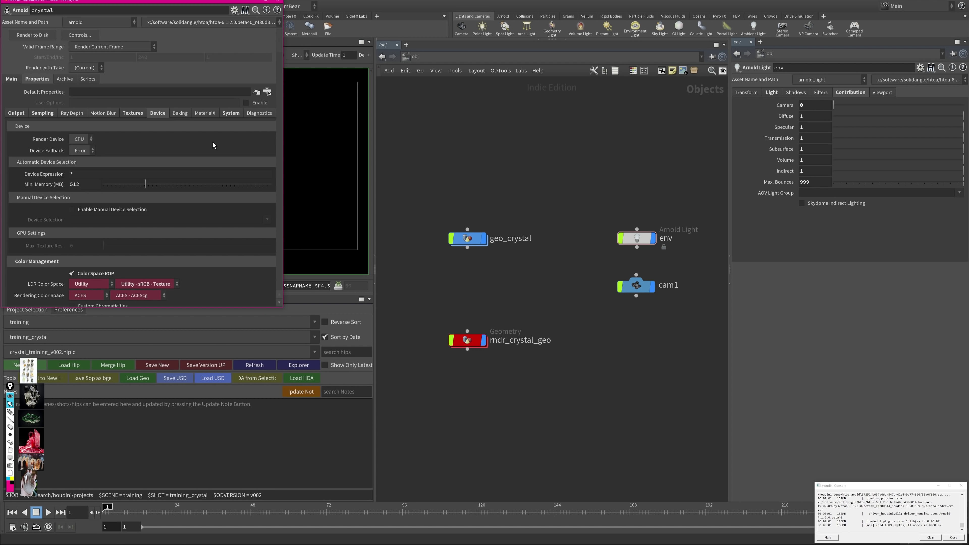
left_click(406, 172)
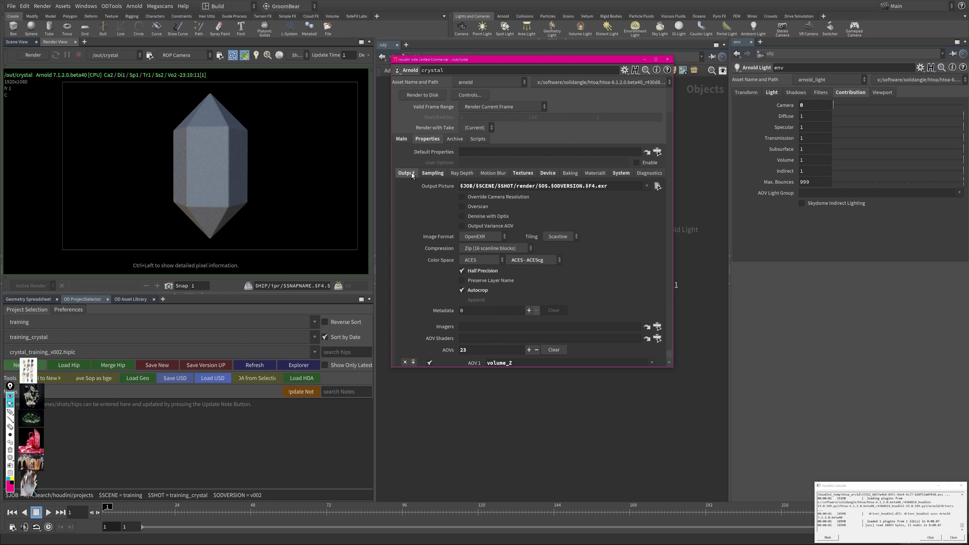
left_click(495, 197)
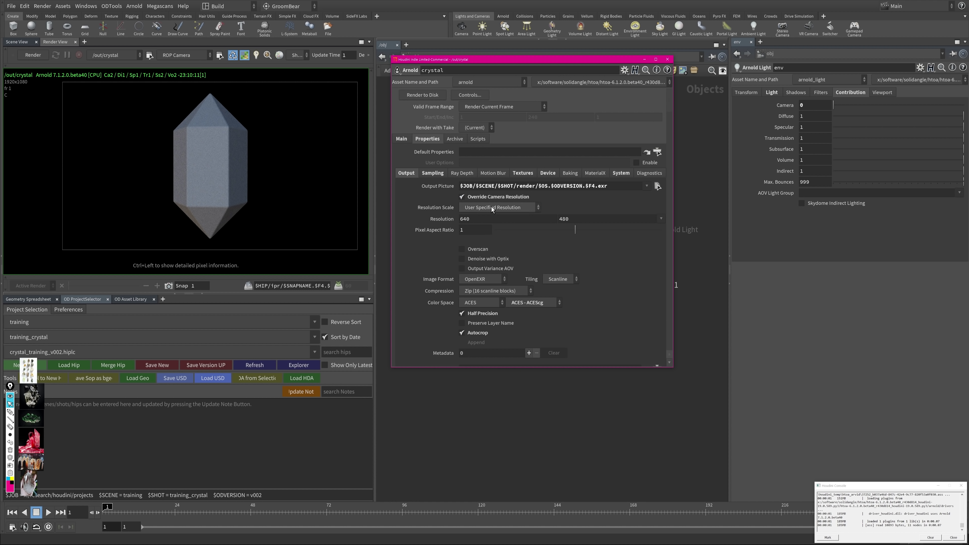
left_click(493, 208)
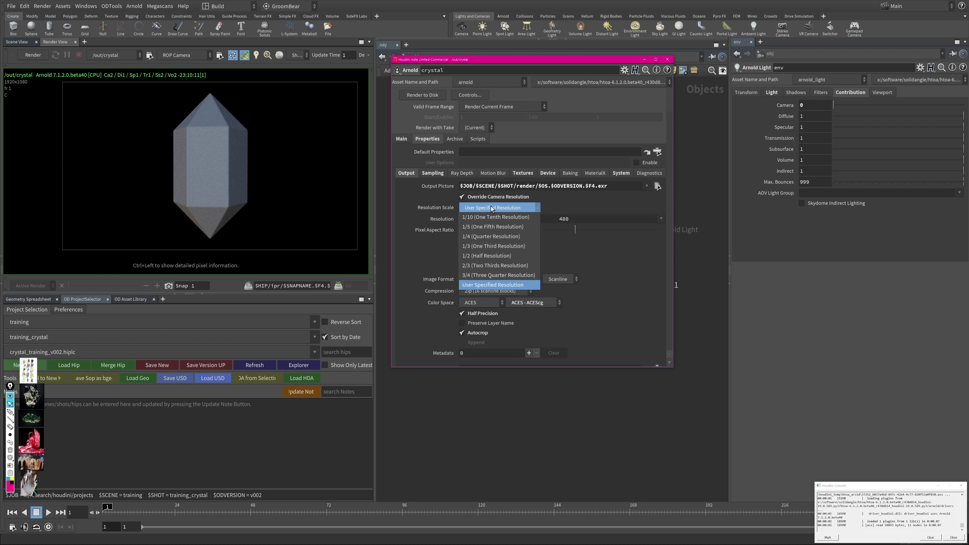
left_click(486, 255)
left_click(35, 56)
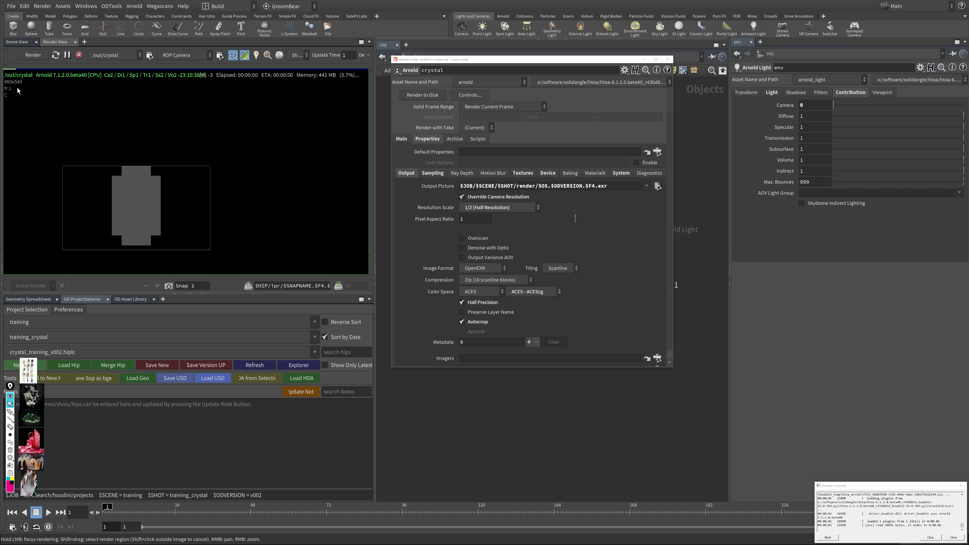
scroll(259, 152, "up", 4)
scroll(248, 143, "down", 4)
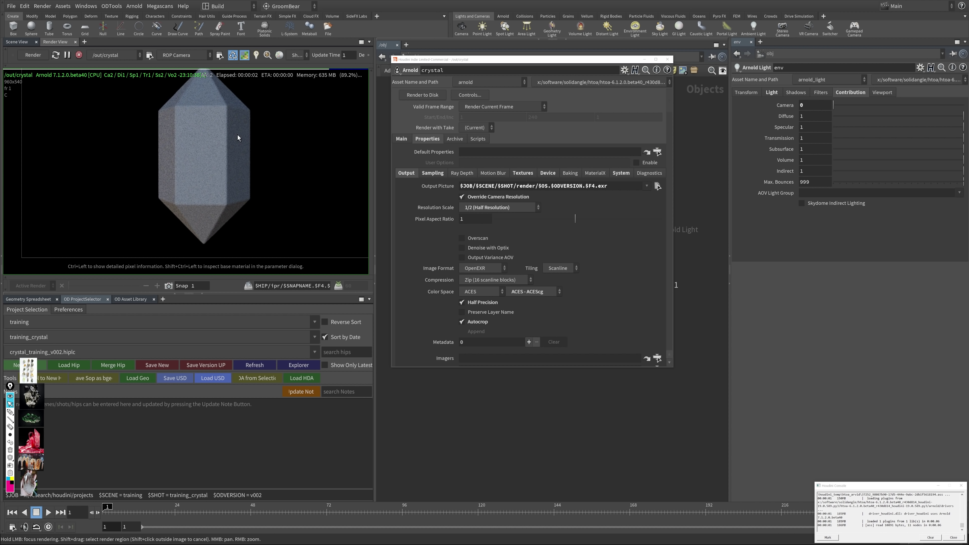
scroll(215, 157, "down", 1)
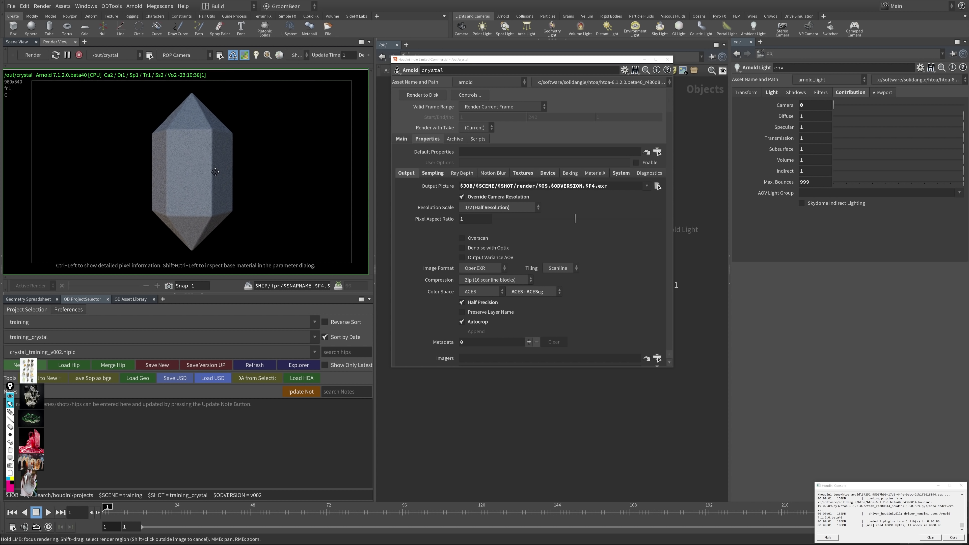
left_click(667, 60)
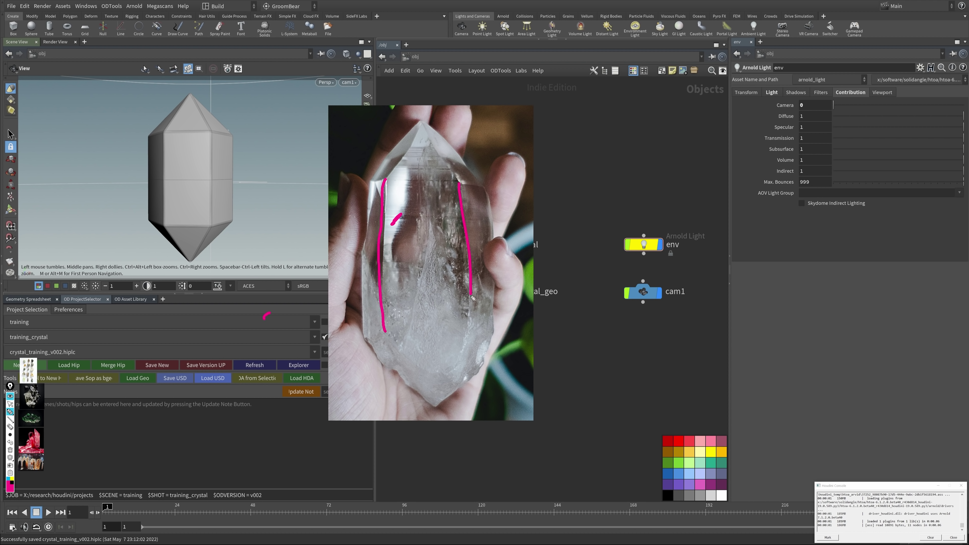
Step: Sketch vertical column strokes beside the crystal reference photo to illustrate its facets, and clear all annotations
left_click_drag(579, 205, 589, 303)
left_click_drag(622, 213, 625, 312)
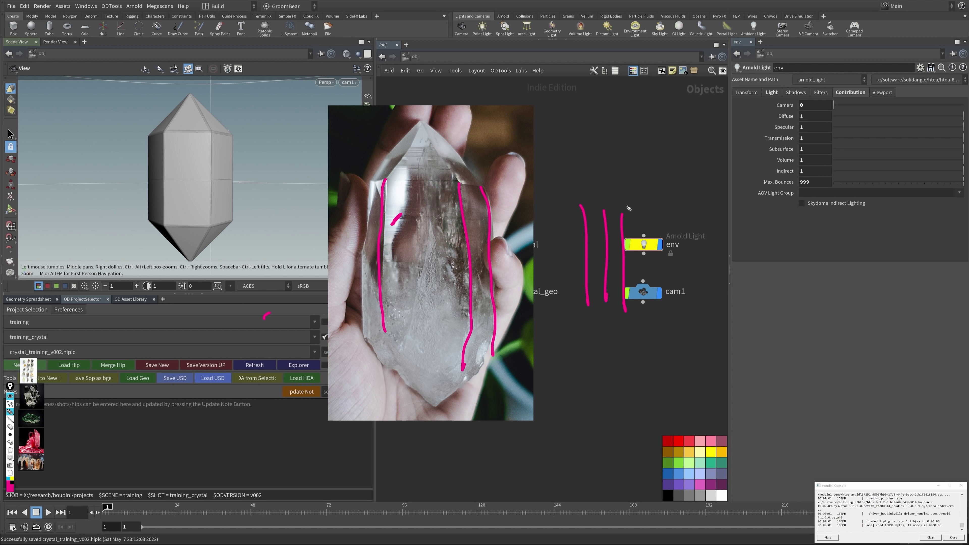
left_click_drag(642, 202, 626, 297)
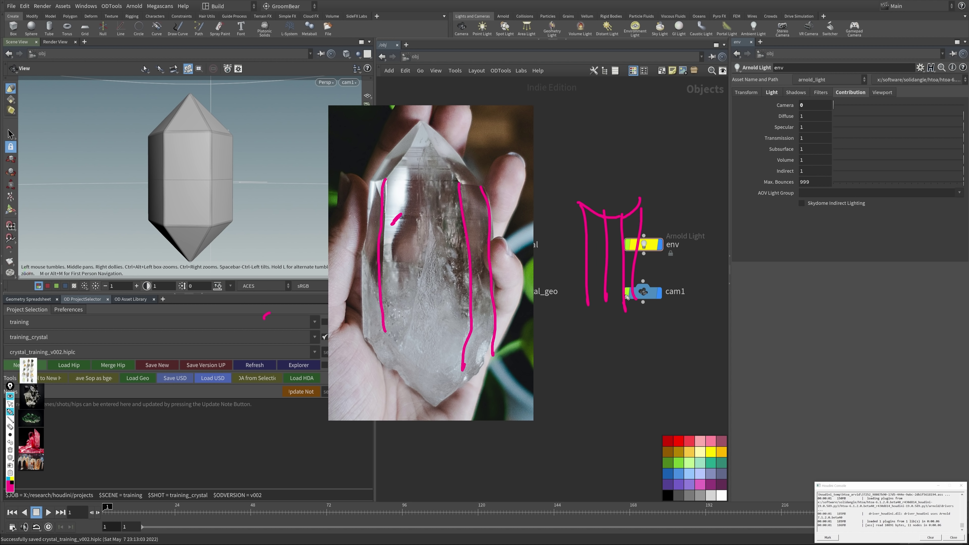
left_click(10, 450)
Step: Shrink the crystal reference photo and place it next to the other reference thumbnails, clear of the network
mouse_move(10, 412)
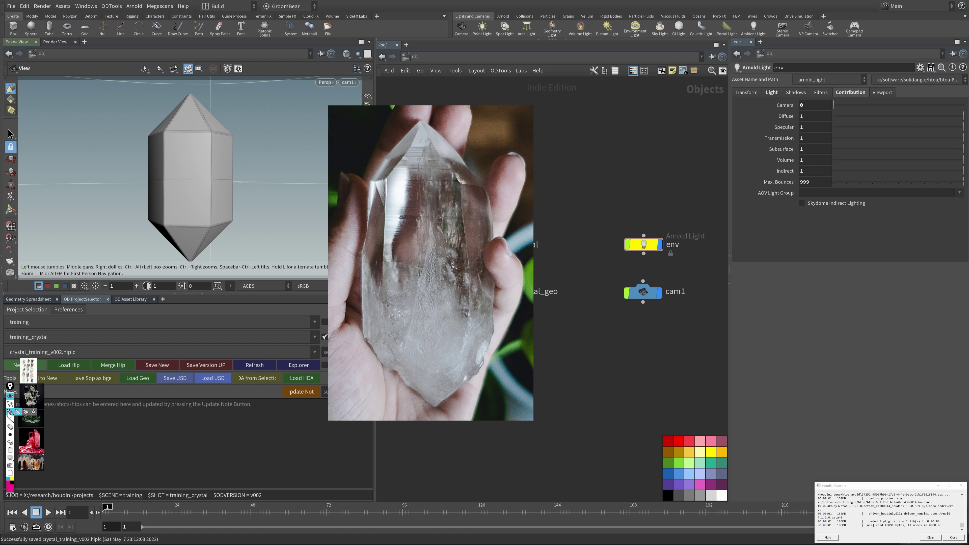
scroll(481, 145, "down", 3)
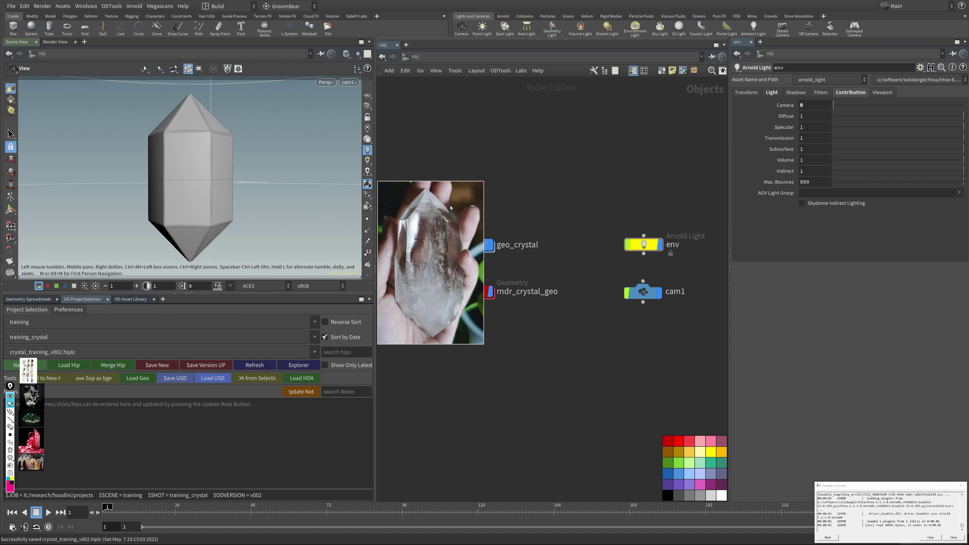
left_click_drag(433, 229, 123, 385)
scroll(124, 386, "down", 2)
scroll(124, 386, "down", 1)
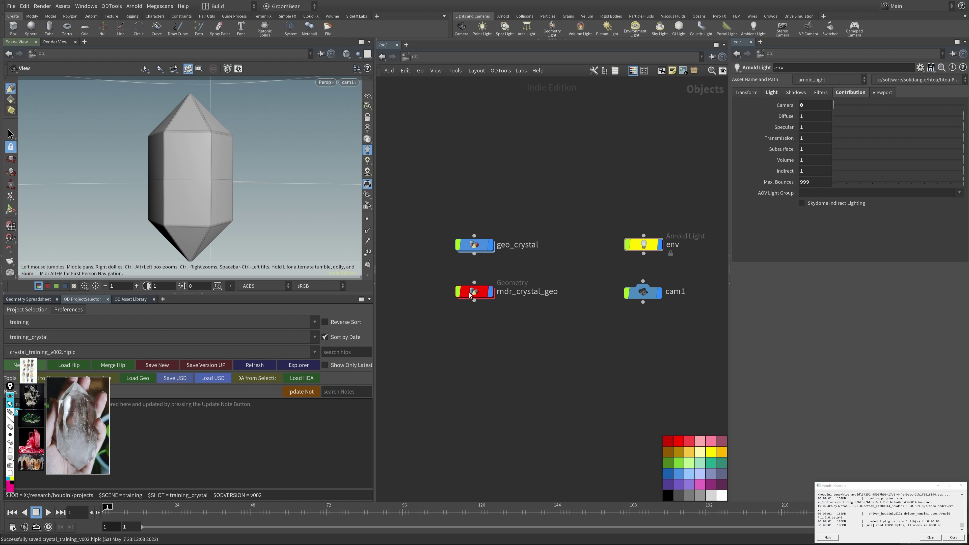
Step: In geo_crystal, display matchsize1, delete polybevel1, and move matchsize1 up directly below mirror1
double_click(474, 244)
left_click(539, 352)
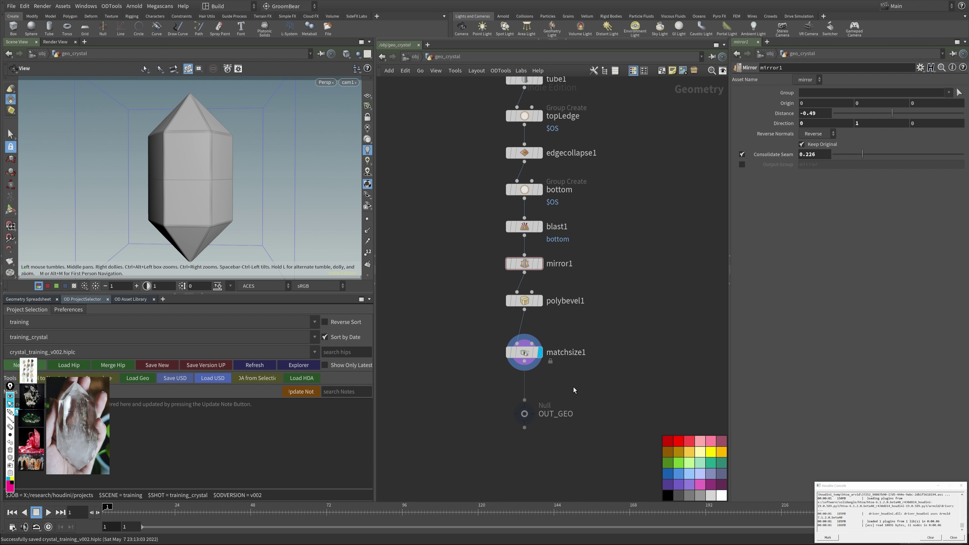
key("Down")
key("Delete")
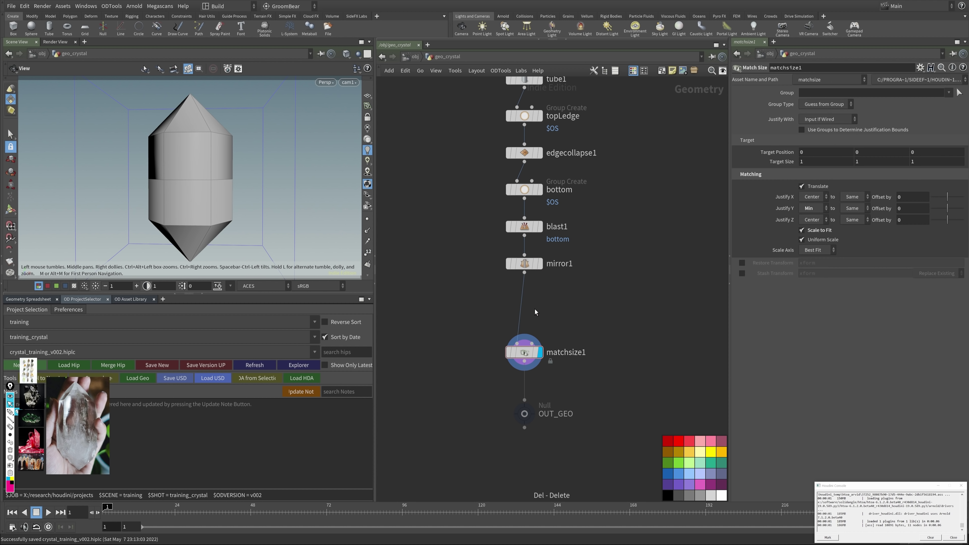
left_click_drag(528, 346, 528, 290)
Step: Insert a Remesh node between matchsize1 and OUT_GEO
key("Tab")
type("re")
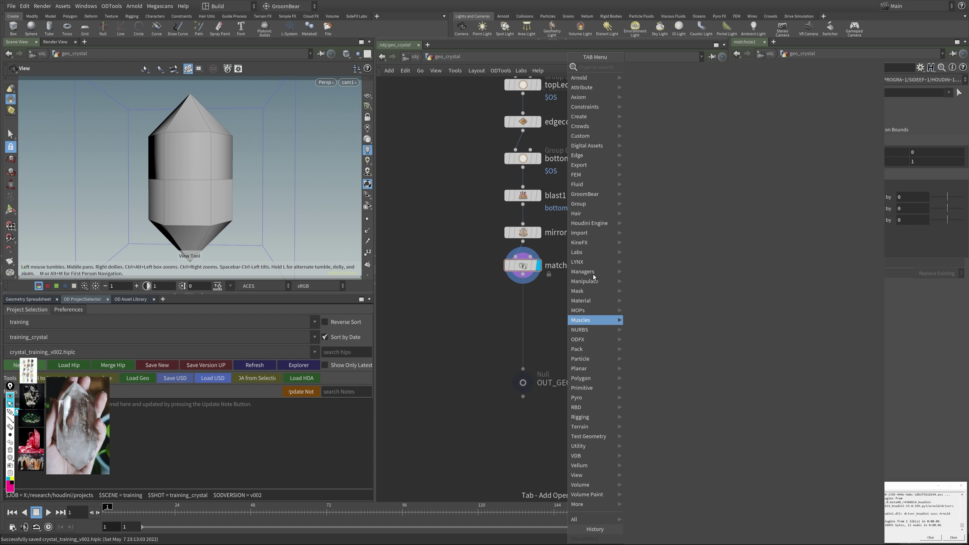
type("m")
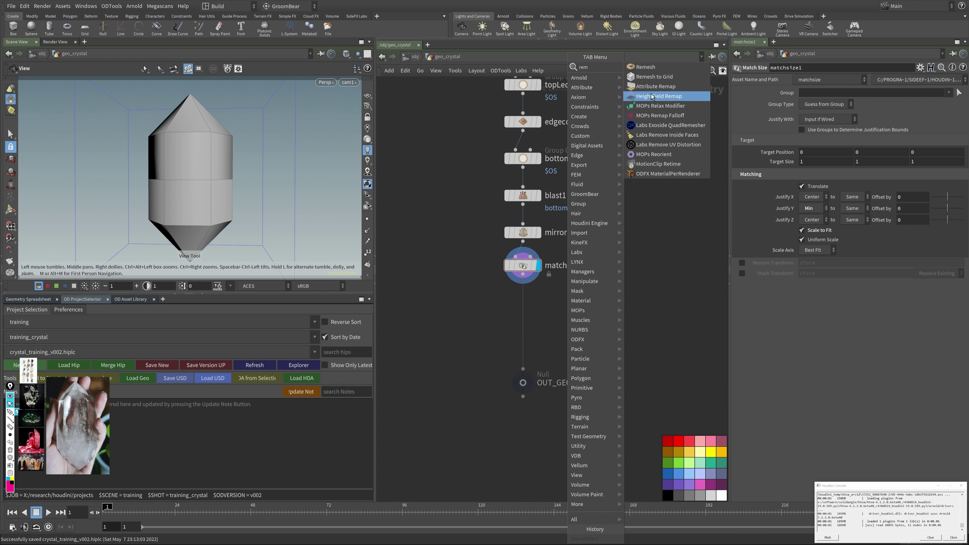
left_click(648, 69)
left_click(529, 311)
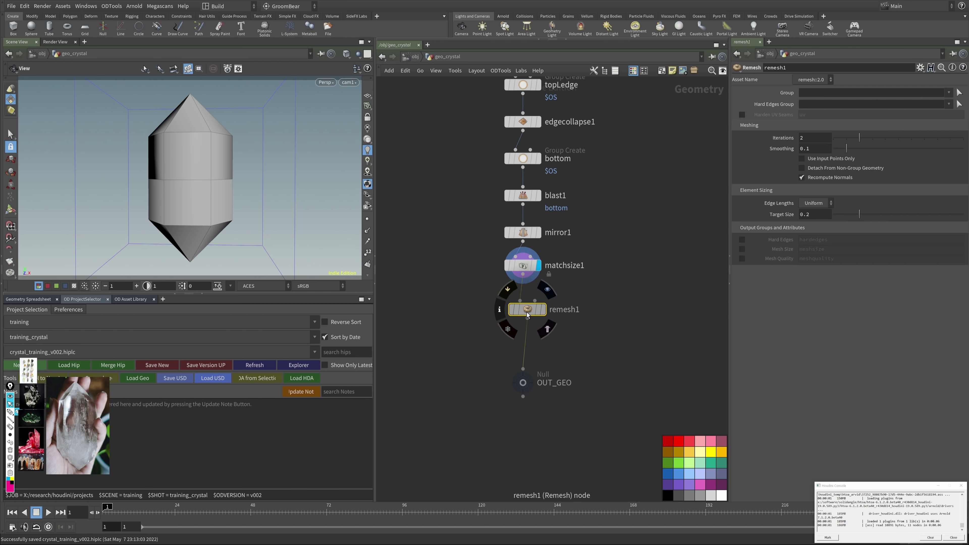
Step: Display remesh1 and refine the crystal mesh by setting its Target Size to 0.03
left_click(537, 305)
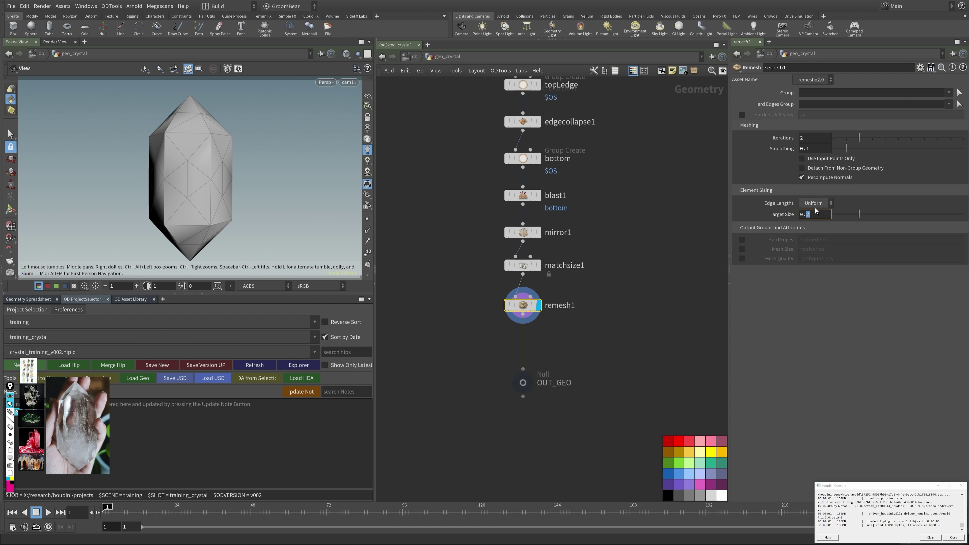
type("05")
key("Return")
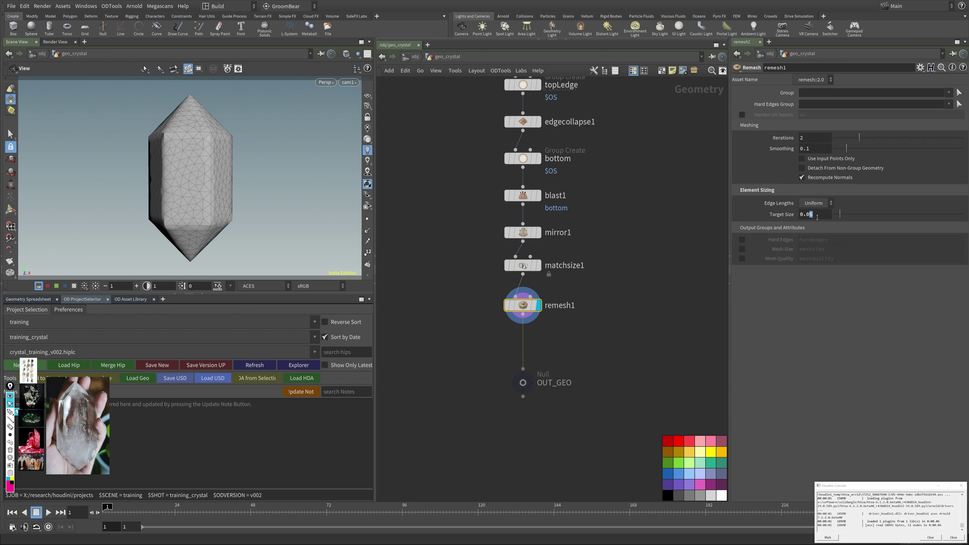
key("Return")
key("space+f")
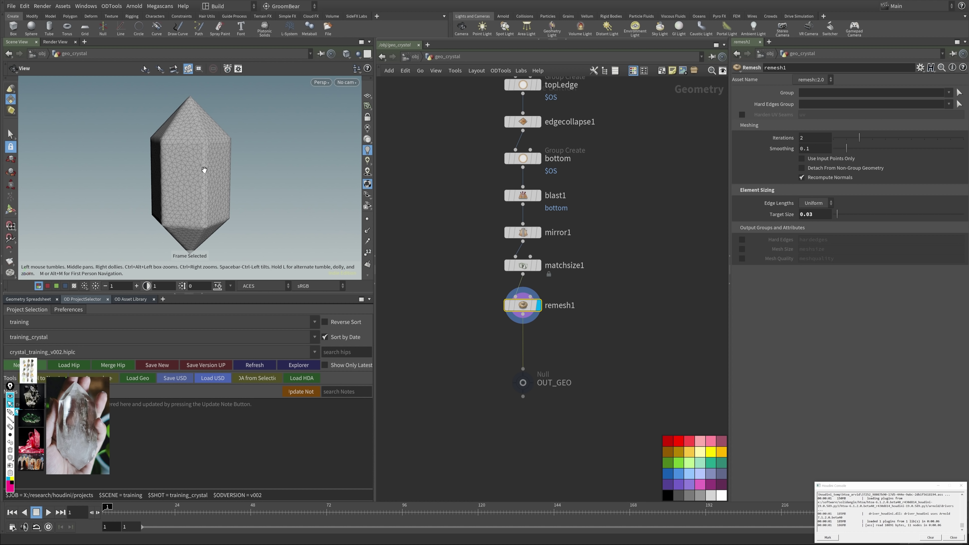
Step: Move OUT_GEO further down, insert a Mountain node between remesh1 and OUT_GEO, and display it
middle_click_drag(553, 381, 546, 358)
left_click_drag(478, 339, 575, 393)
left_click_drag(512, 354, 515, 411)
key("Tab")
type("mo")
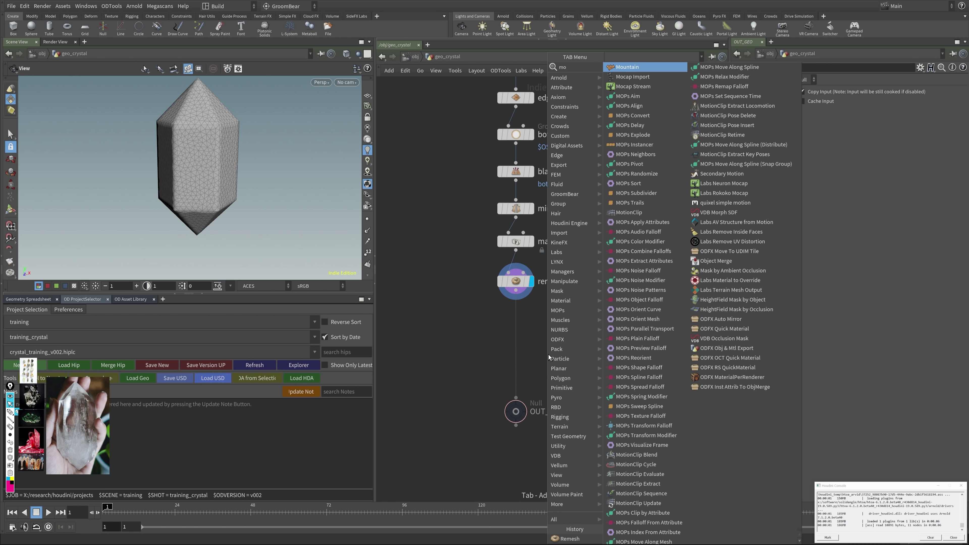
key("Return")
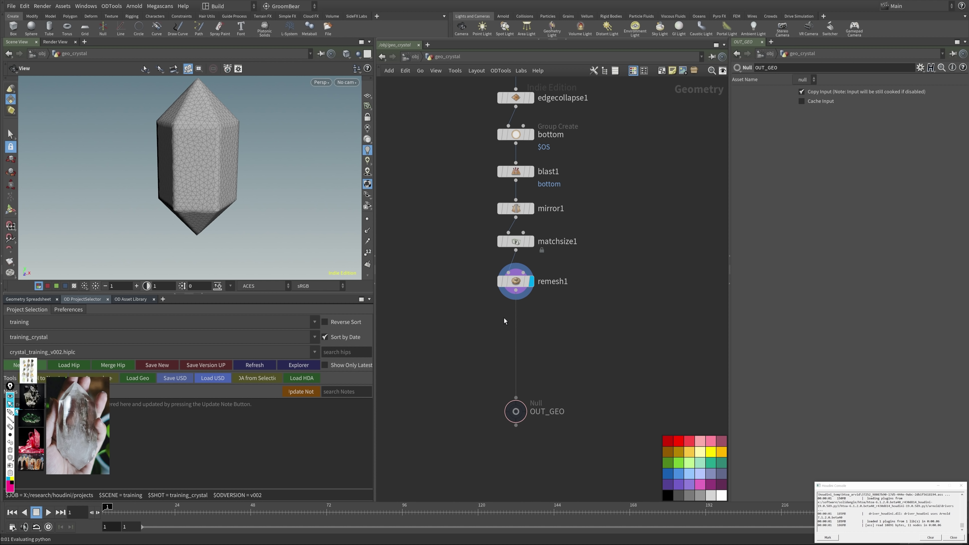
left_click(518, 326)
left_click(532, 328)
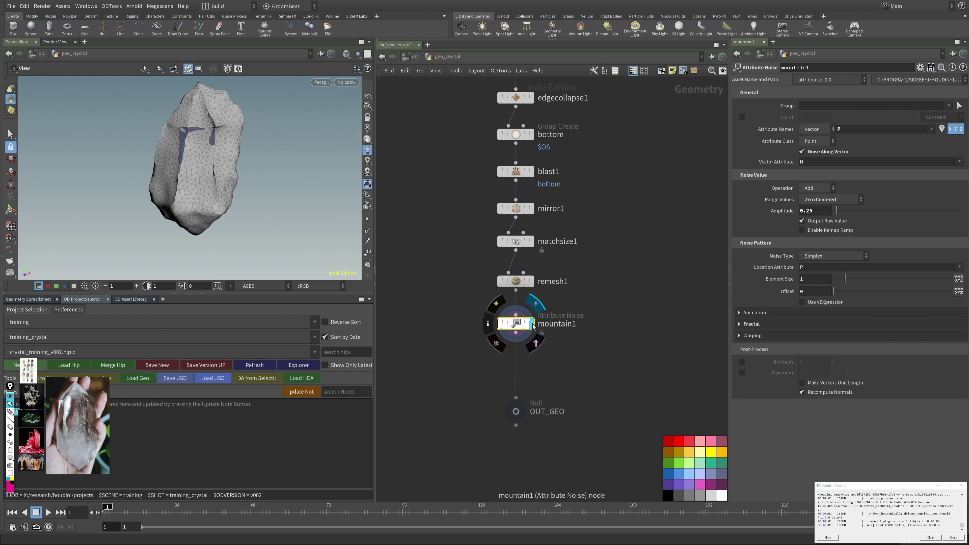
Step: In mountain1, disable Noise Along Vector, set Amplitude to 0.1 and Element Size to 2.79, and save the scene
left_click(812, 152)
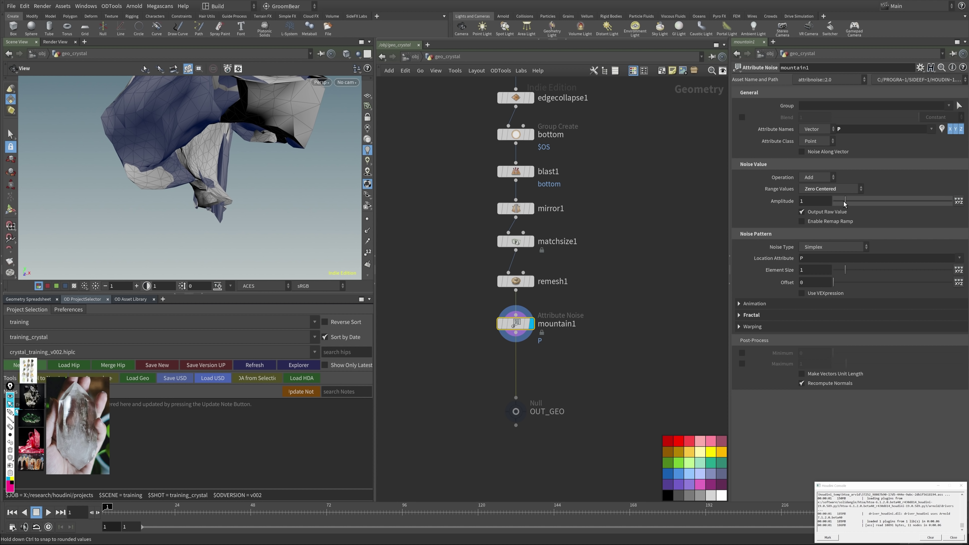
left_click_drag(844, 203, 833, 202)
middle_click_drag(834, 202, 823, 205)
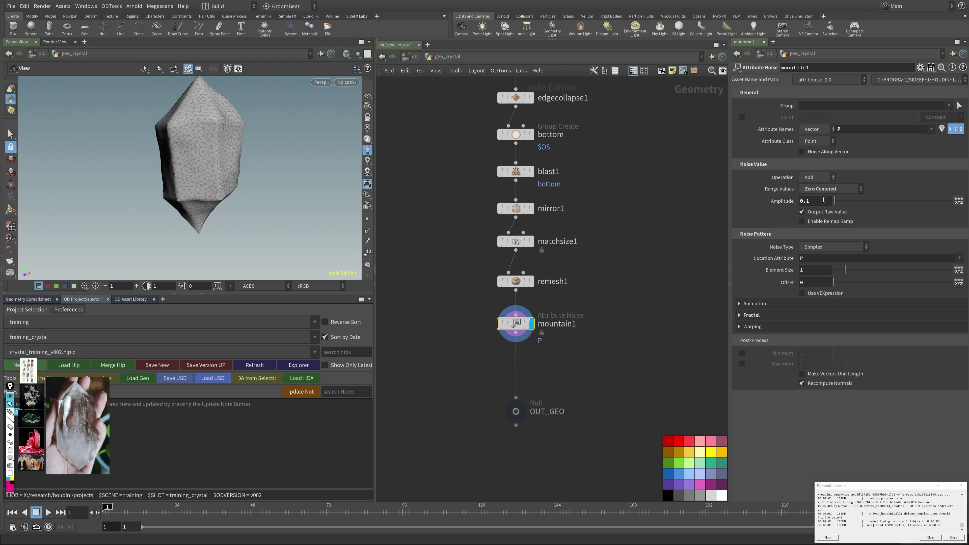
left_click_drag(845, 270, 867, 272)
key("ctrl+s")
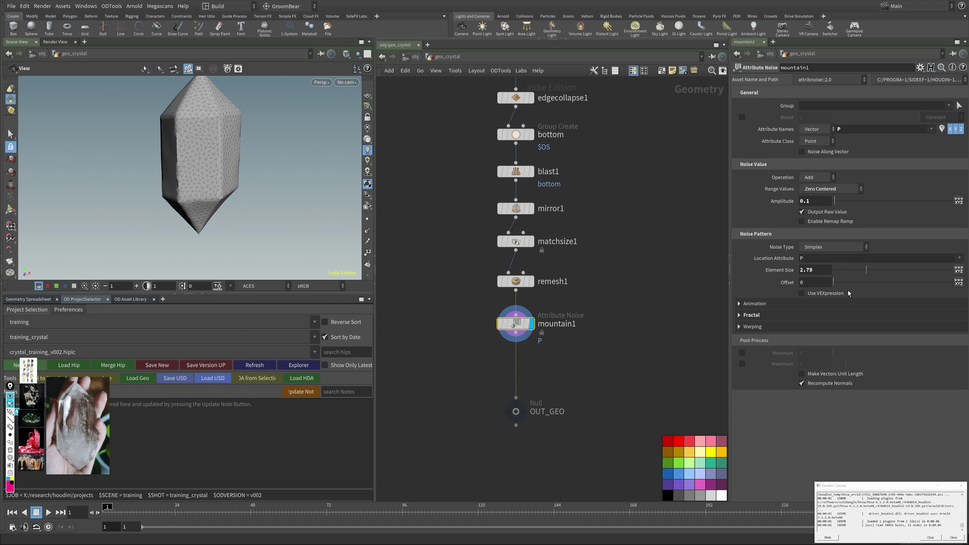
Step: Set mountain1's fractal Roughness to 0.422 and Offset to 9, and look through cam1
left_click(745, 314)
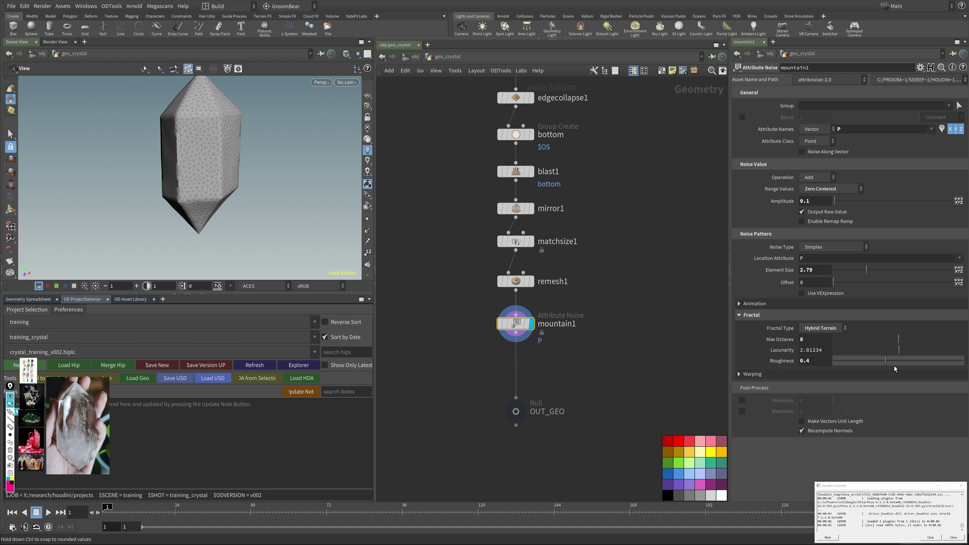
mouse_move(884, 358)
left_mouse_down()
mouse_move(904, 356)
mouse_move(867, 356)
mouse_move(904, 356)
mouse_move(889, 356)
left_mouse_up()
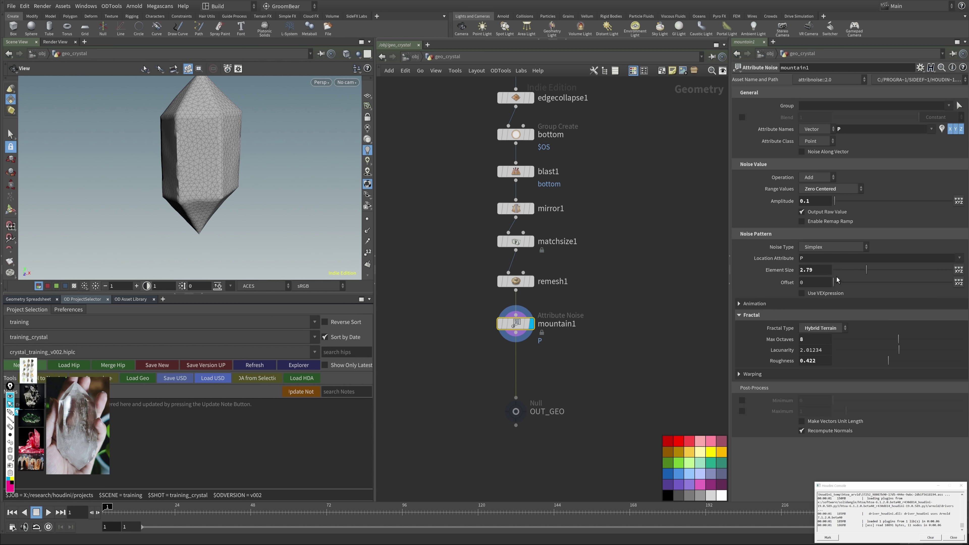
left_click_drag(843, 279, 855, 279)
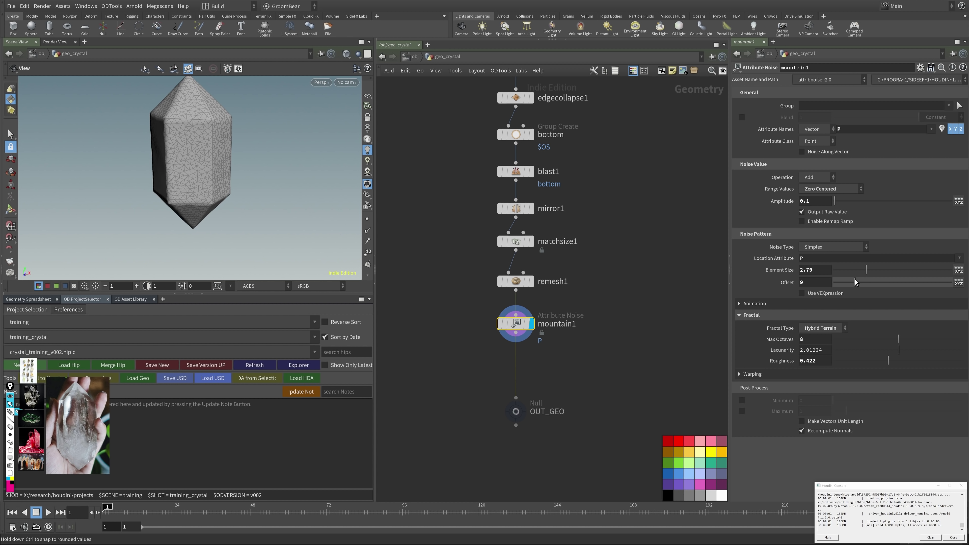
left_click(346, 82)
left_click(353, 113)
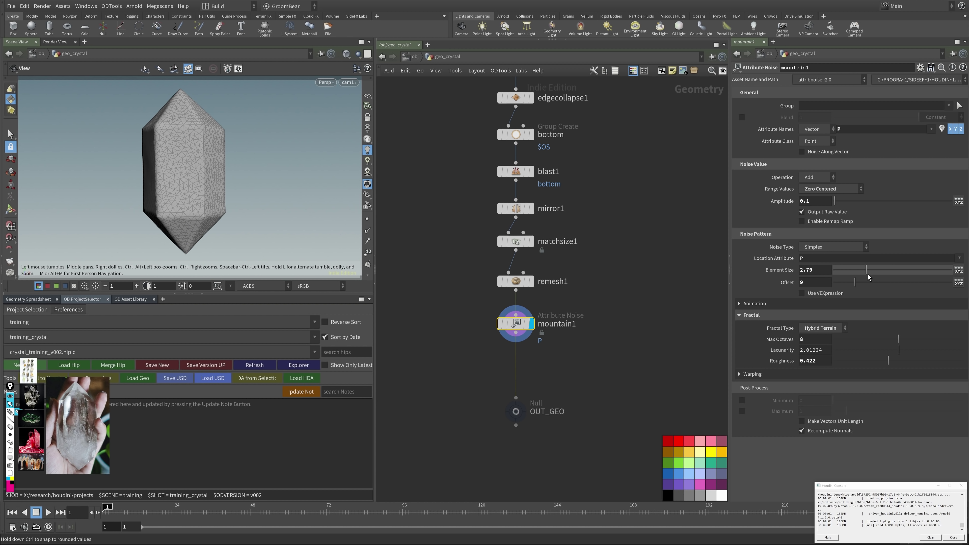
Step: Try stronger noise on mountain1 with Element Size 2, Offset 0.6 and Amplitude 0.15
left_click_drag(865, 269, 851, 283)
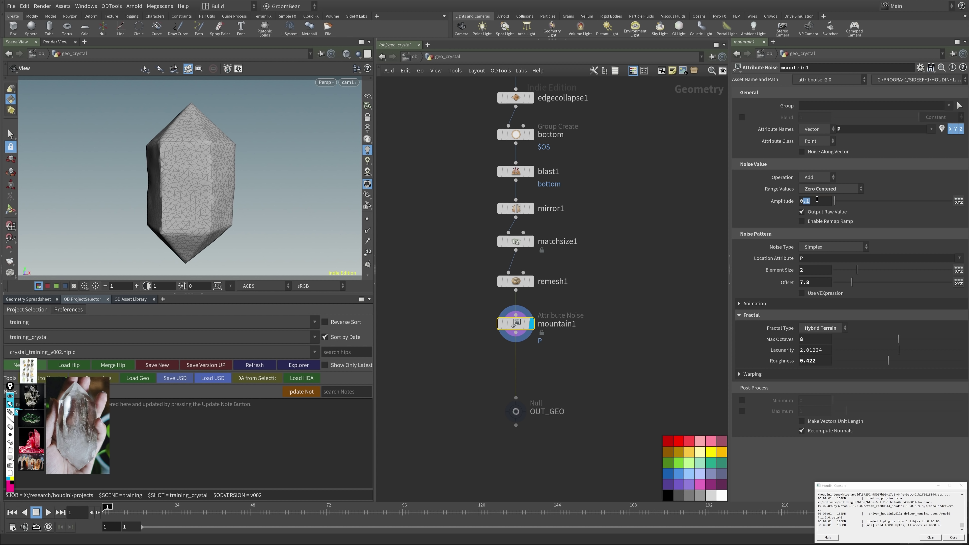
left_click_drag(817, 199, 808, 200)
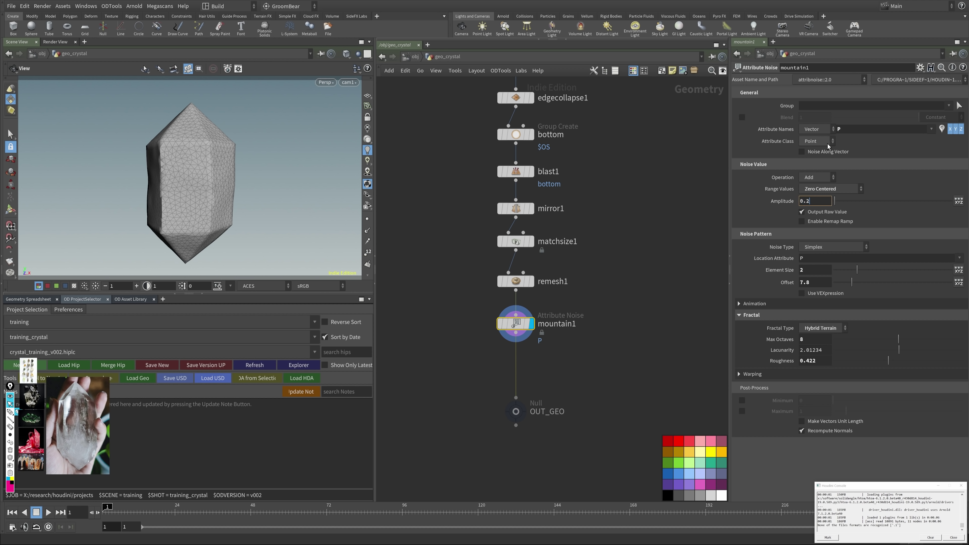
left_click(853, 129)
left_click_drag(851, 283, 837, 283)
middle_click_drag(823, 282, 845, 280)
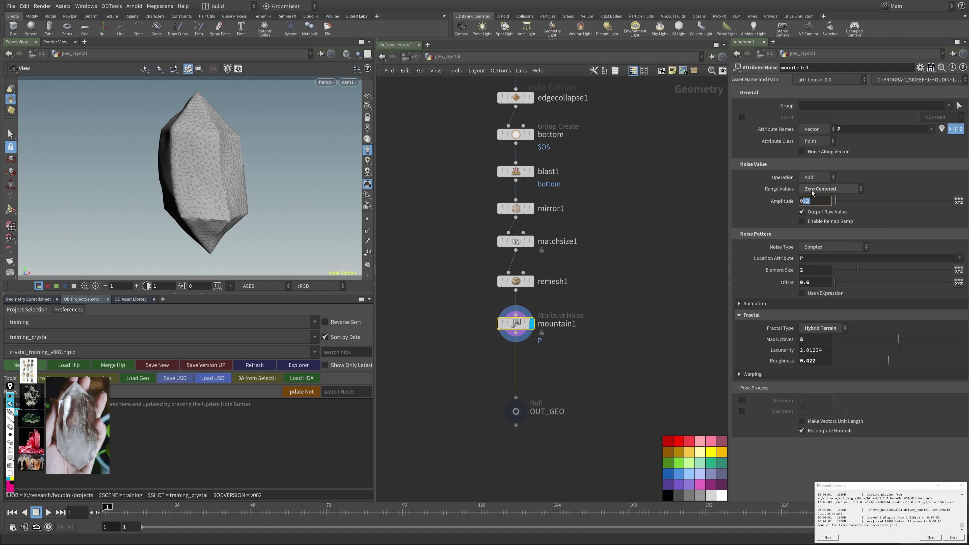
key("Return")
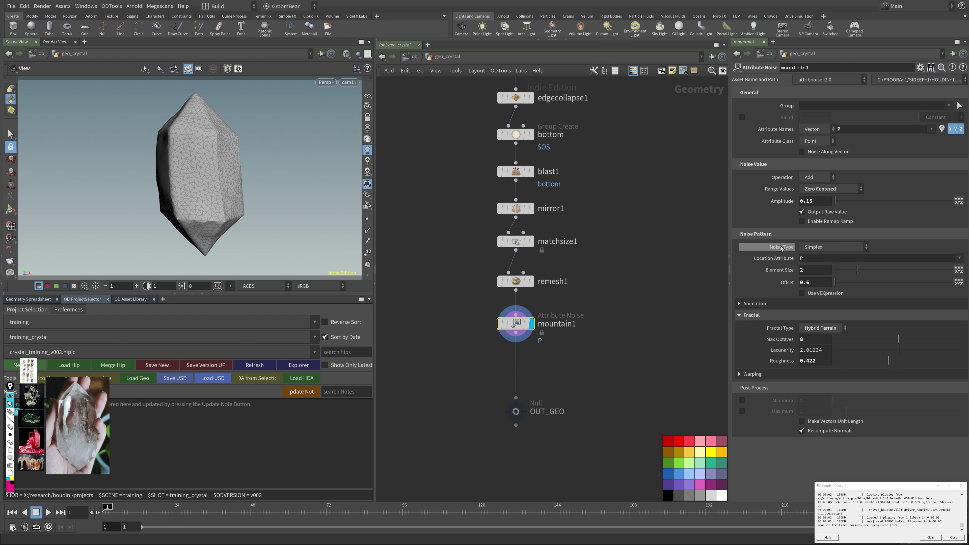
Step: Set mountain1's Amplitude to 0.18, Element Size to 2.51, Offset to 2.7, Max Octaves to 2.84 and Roughness to 0.403
left_click_drag(834, 282, 841, 283)
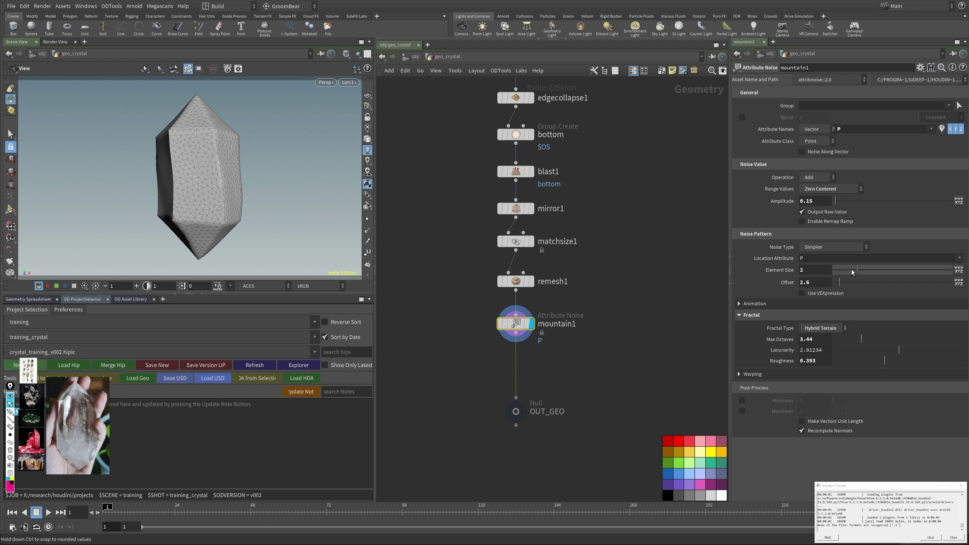
middle_click_drag(820, 201, 824, 195)
middle_click_drag(820, 269, 820, 276)
middle_click_drag(816, 339, 824, 333)
left_click_drag(884, 360, 885, 360)
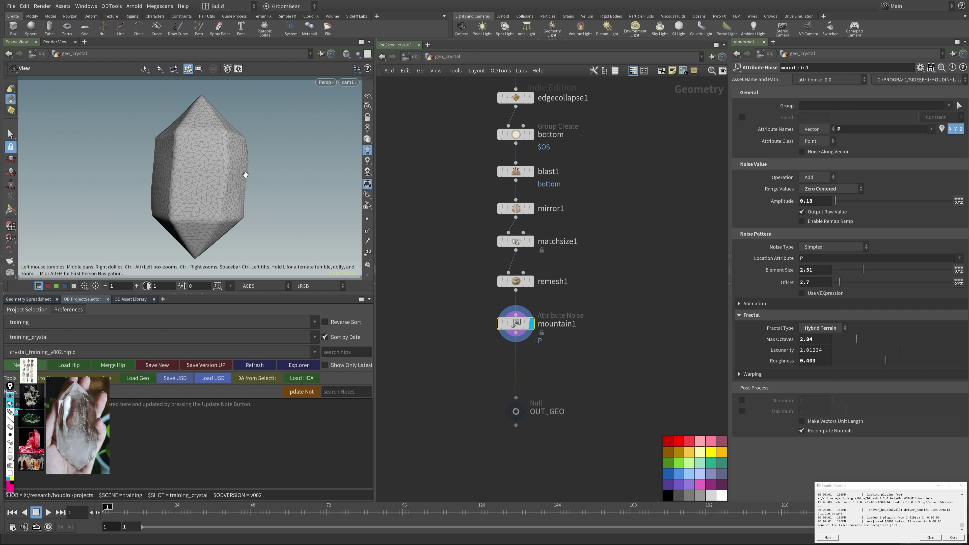
Step: Refine mountain1 to Amplitude 0.16, Offset 2.68 and Element Size 1.85, with Recompute Normals disabled
middle_click_drag(820, 200, 824, 206)
middle_click_drag(816, 282, 819, 284)
left_click_drag(863, 269, 858, 271)
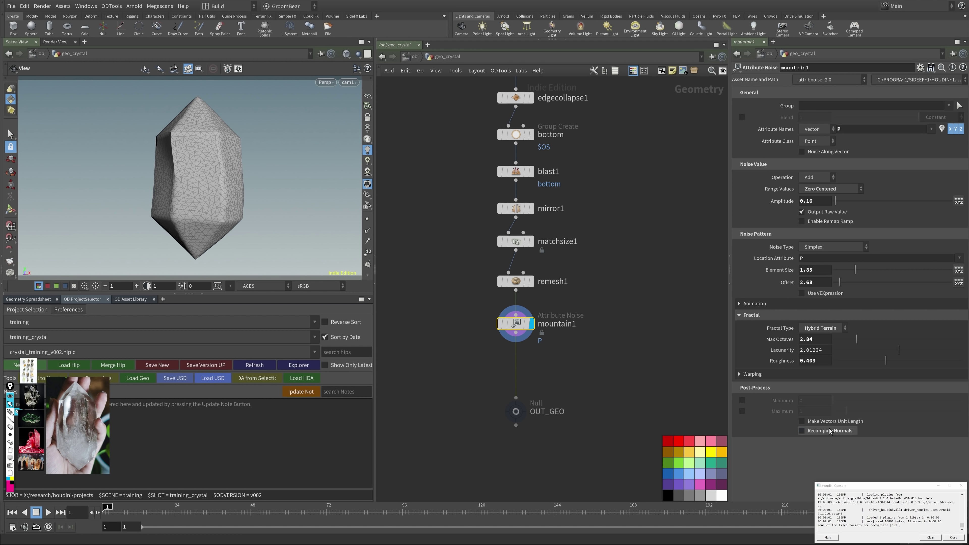
Step: Set remesh1's Target Size to 0.01 and show the crystal shaded without its wireframe
left_click(516, 281)
key("w")
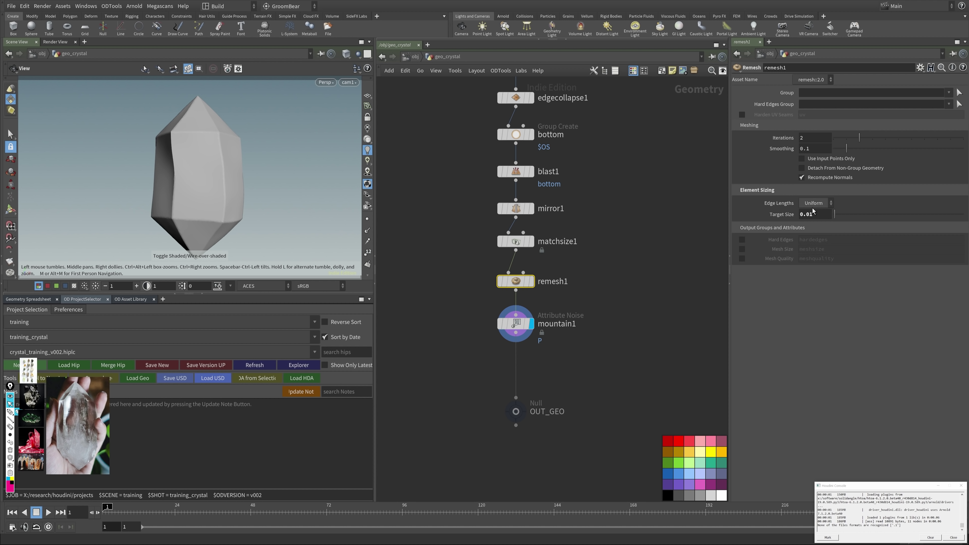
middle_click_drag(201, 149, 129, 173)
left_click_drag(129, 173, 261, 188)
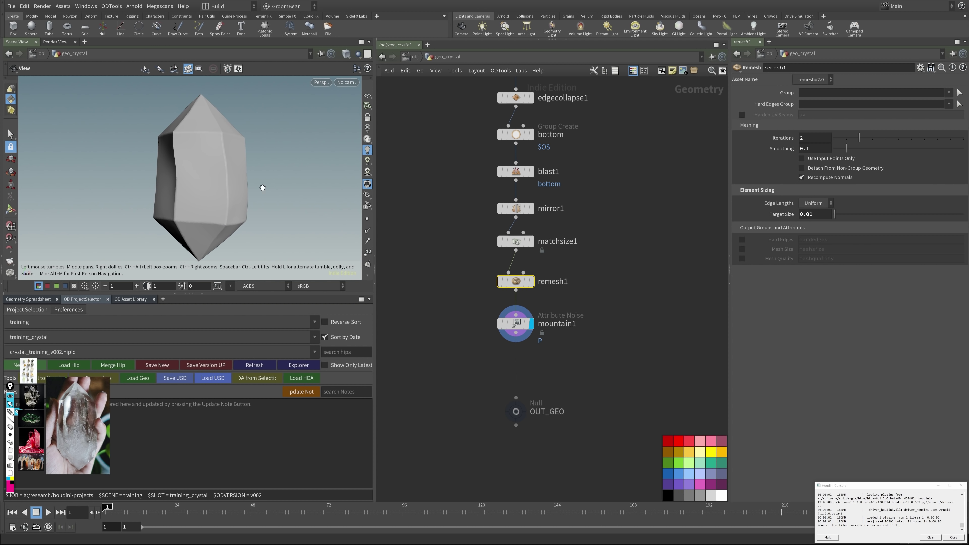
Step: Reduce mountain1's noise Amplitude to 0.12 and check the crystal from another angle
left_click(526, 333)
key("Return")
left_click_drag(214, 172, 256, 174)
Step: Enlarge the crystal reference photo to examine its edges and facets, and return it beside the other reference thumbnails
left_click_drag(68, 438, 358, 254)
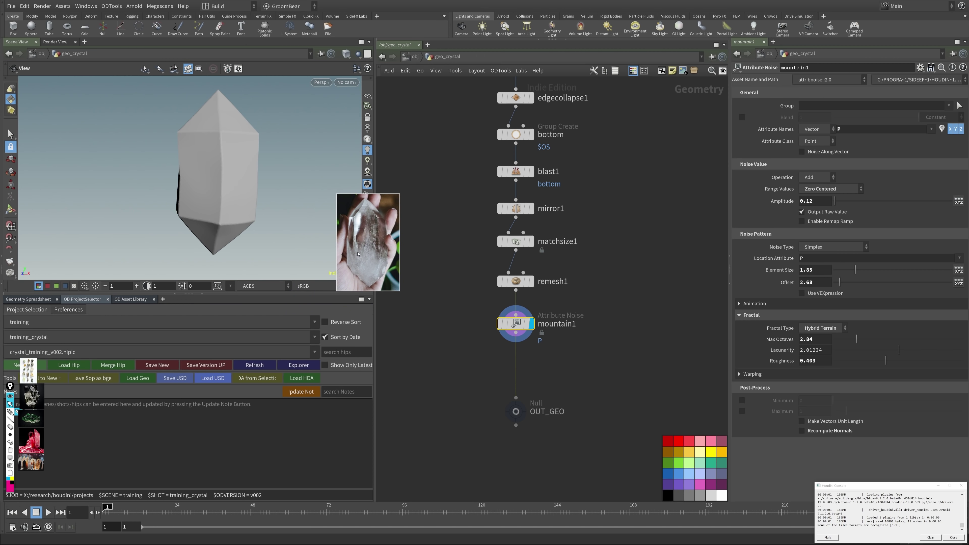
scroll(357, 253, "up", 5)
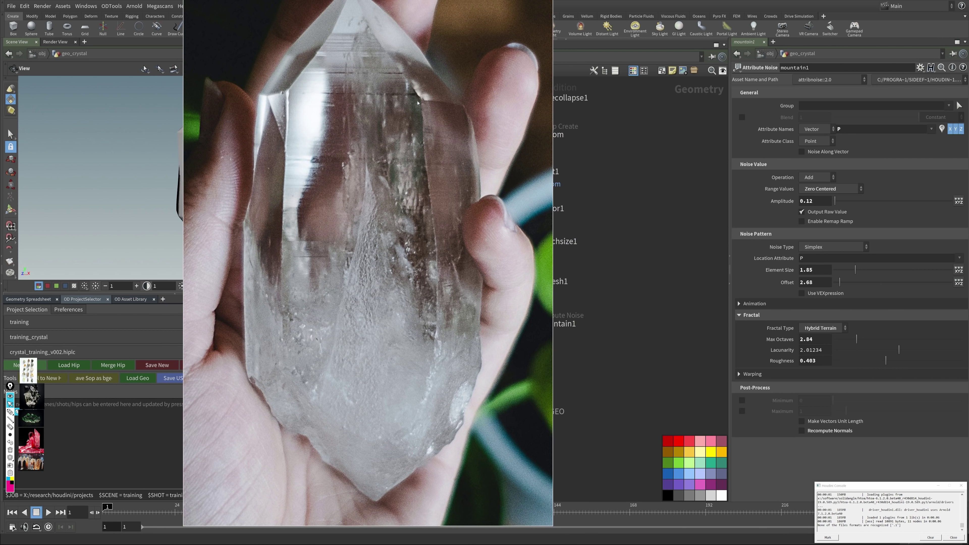
scroll(351, 217, "down", 5)
left_click_drag(355, 284, 168, 328)
scroll(116, 370, "down", 2)
left_click_drag(116, 370, 101, 365)
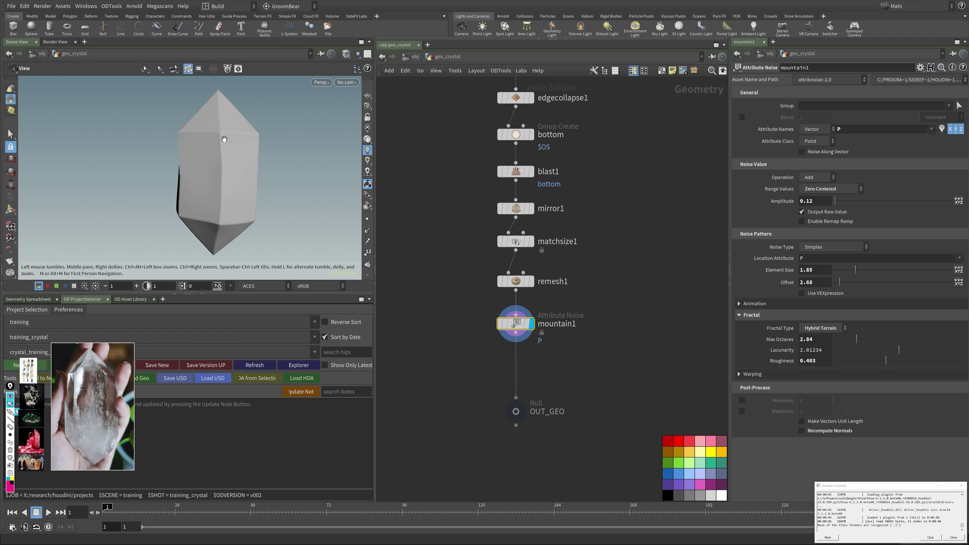
Step: Inspect the crystal's mesh density up close in wireframe, and return to a framed shaded view
key("shift+w")
scroll(266, 142, "up", 5)
mouse_move(266, 143)
left_mouse_down()
mouse_move(244, 145)
mouse_move(302, 136)
mouse_move(251, 145)
mouse_move(249, 123)
left_mouse_up()
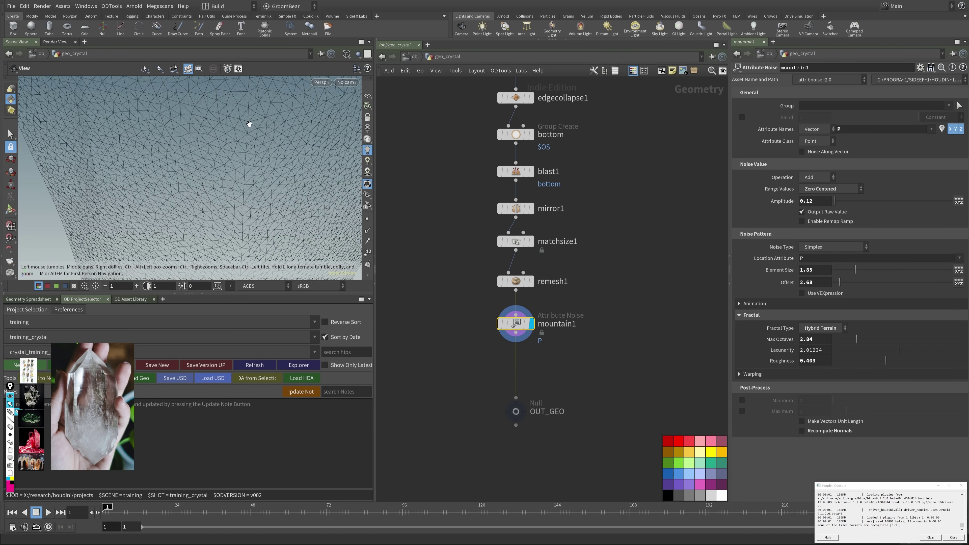
key("w")
right_click_drag(297, 168, 97, 255)
left_click_drag(97, 255, 237, 168)
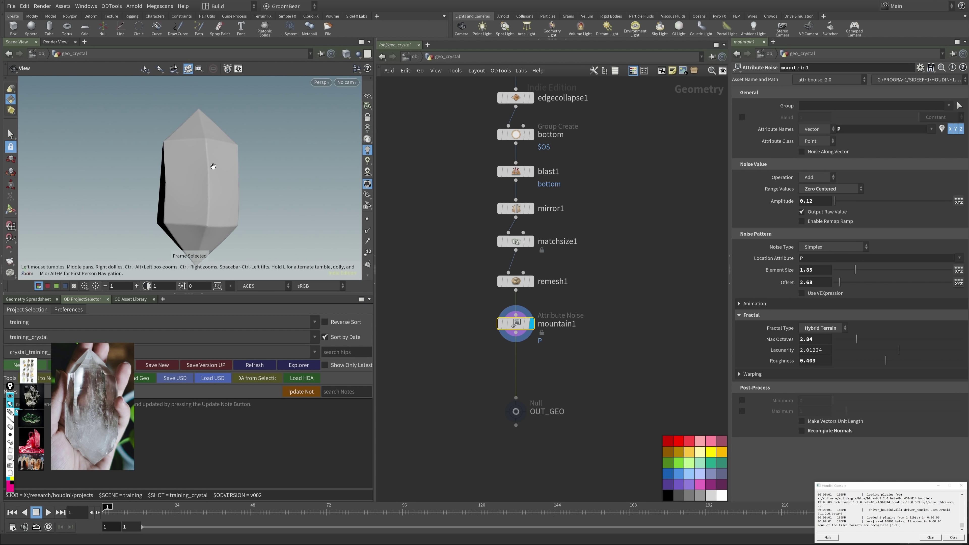
Step: Move OUT_GEO further down, add a Labs Edge Damage node fed by mountain1, and display it
middle_click_drag(551, 354, 546, 296)
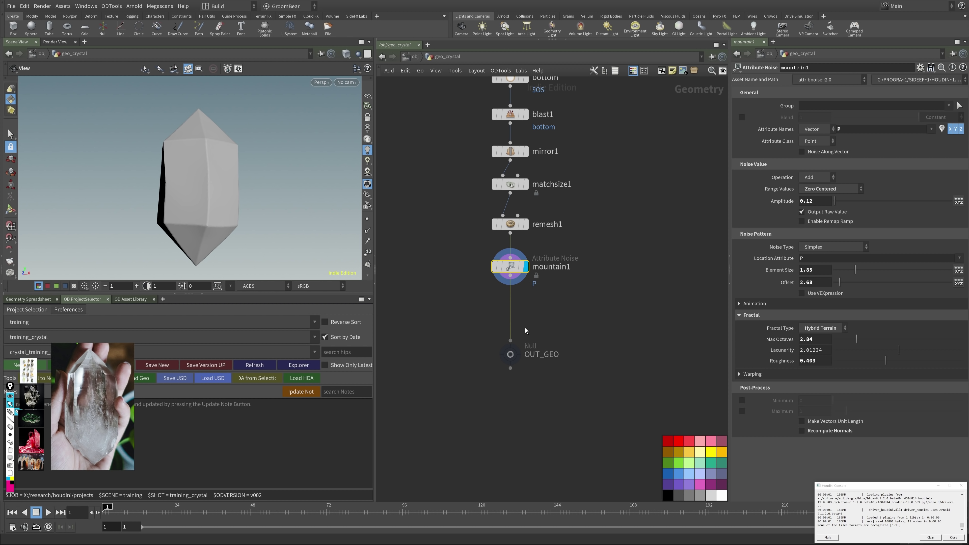
left_click_drag(512, 357, 512, 445)
key("Tab")
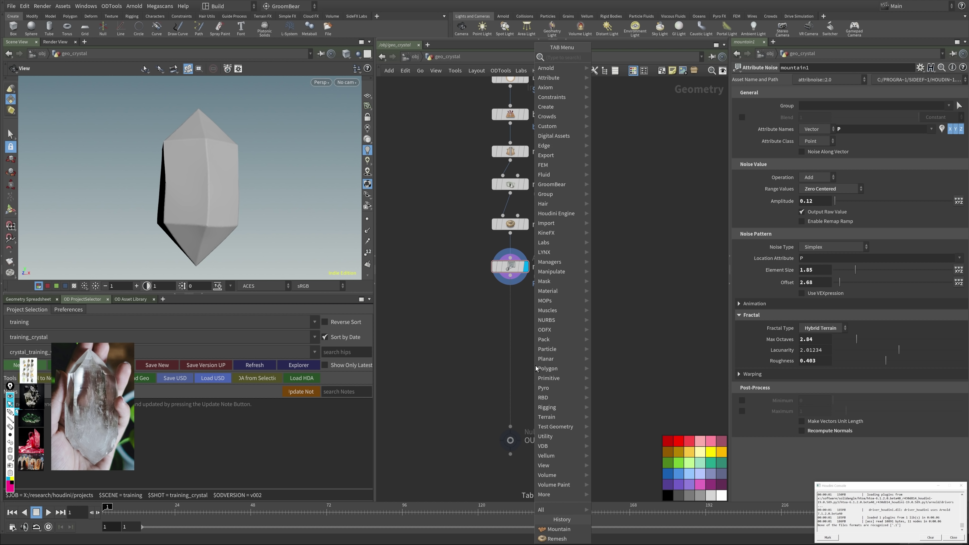
type("edge")
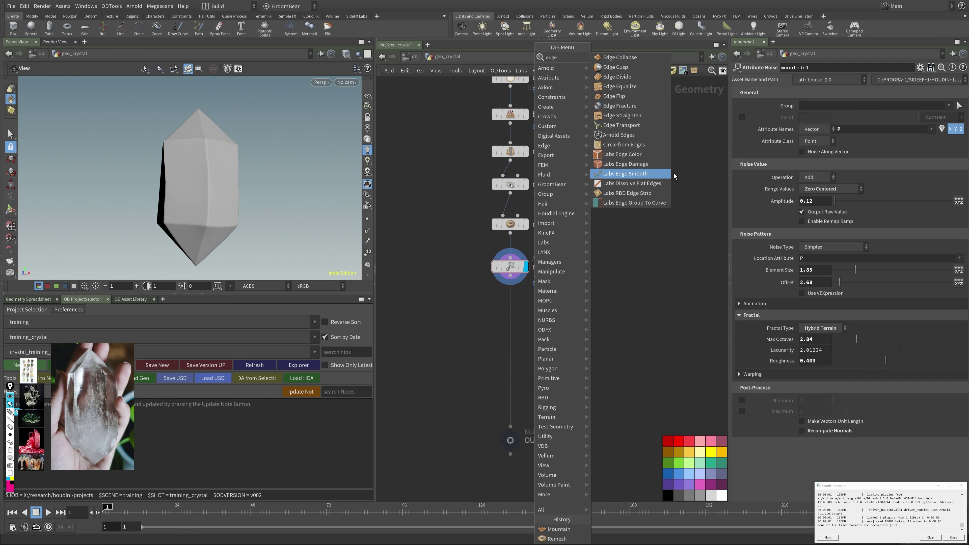
left_click(626, 164)
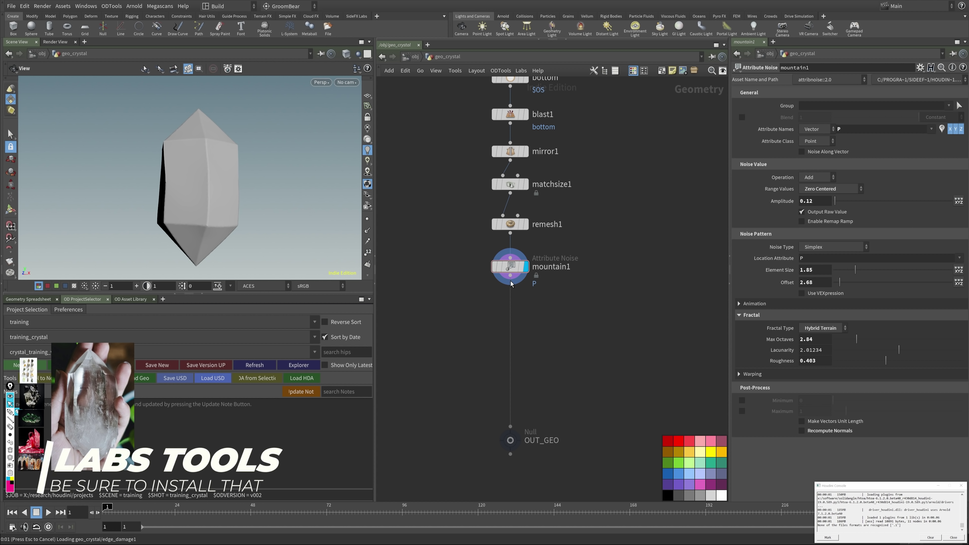
left_click(511, 284)
left_click(557, 335)
left_click_drag(575, 348, 572, 320)
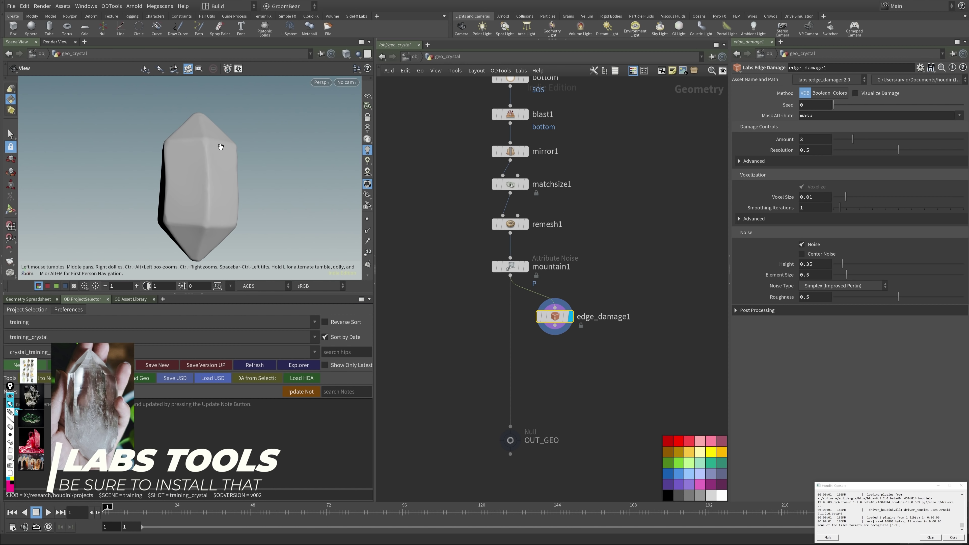
Step: Check the damaged crystal's mesh in wireframe and set edge_damage1's Voxel Size to 0.005
left_click_drag(221, 144, 244, 131)
scroll(248, 128, "up", 5)
key("w")
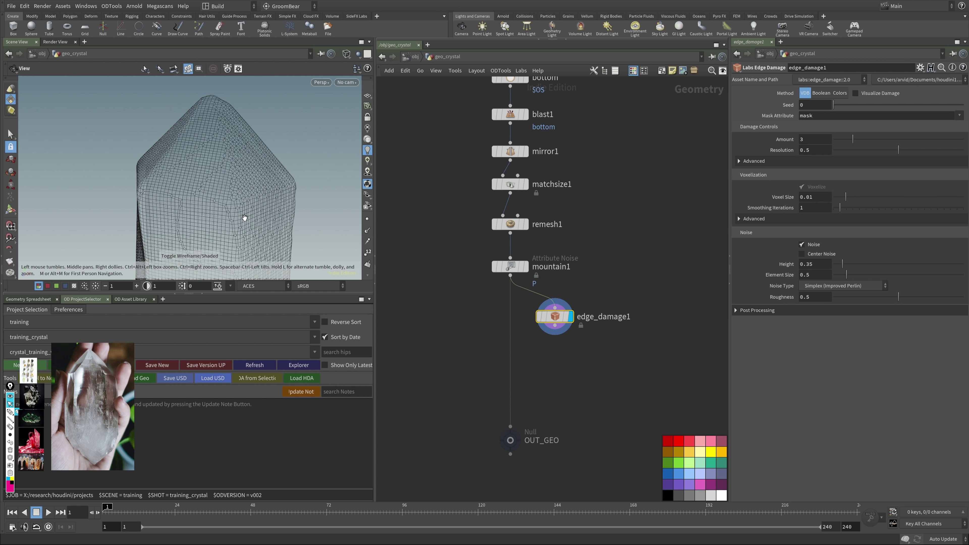
scroll(248, 132, "down", 5)
left_click_drag(199, 162, 228, 162)
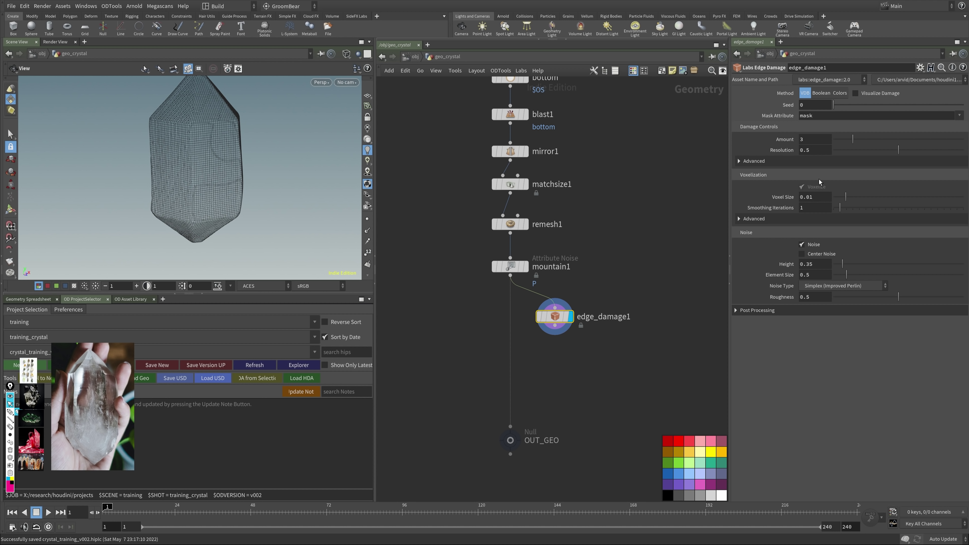
type("05")
key("Return")
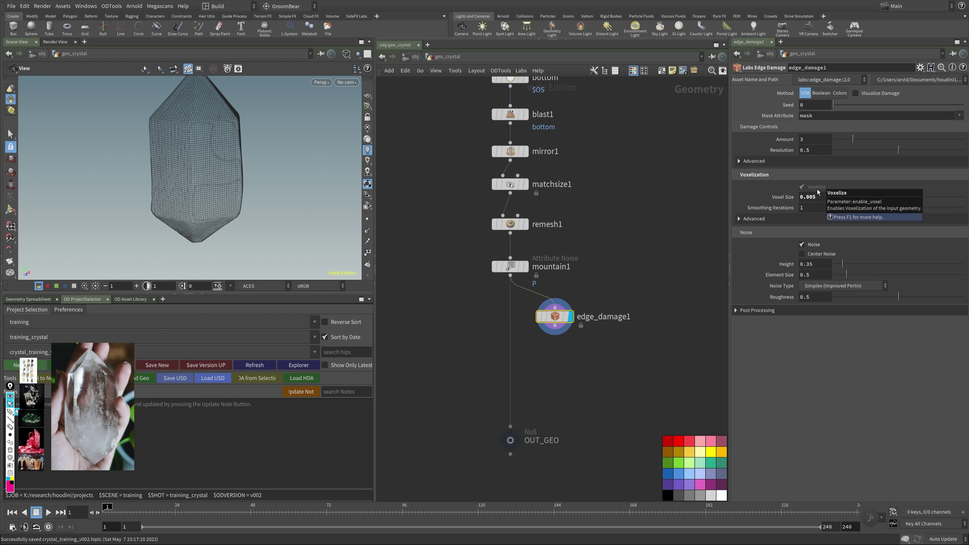
Step: Set edge_damage1's Voxel Size to 0.0025, save the scene, and check the finer mesh in wireframe before returning to a framed shaded view
right_click_drag(202, 139, 324, 126)
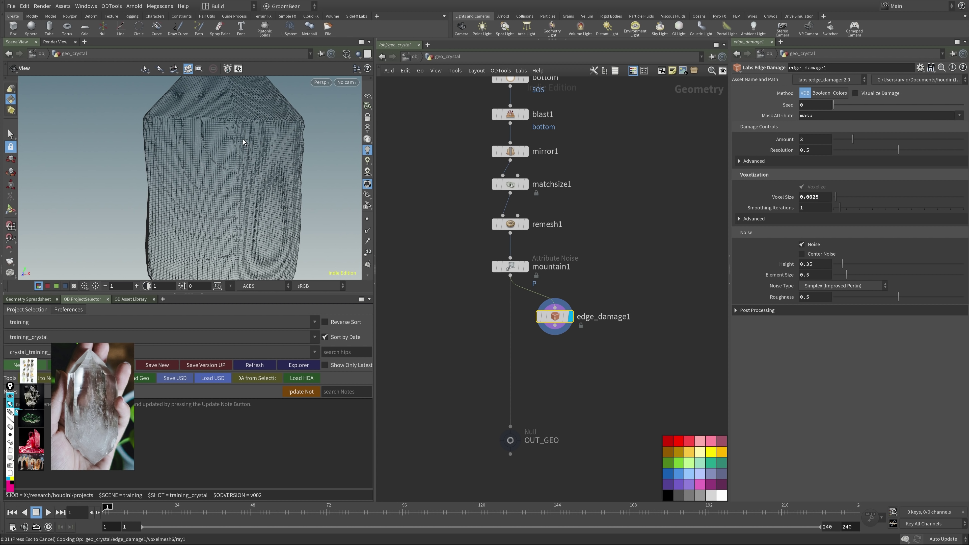
key("ctrl+s")
mouse_move(246, 148)
left_mouse_down()
mouse_move(231, 147)
mouse_move(300, 143)
mouse_move(188, 244)
mouse_move(229, 180)
mouse_move(186, 200)
mouse_move(262, 218)
mouse_move(298, 206)
left_mouse_up()
key("w")
key("f")
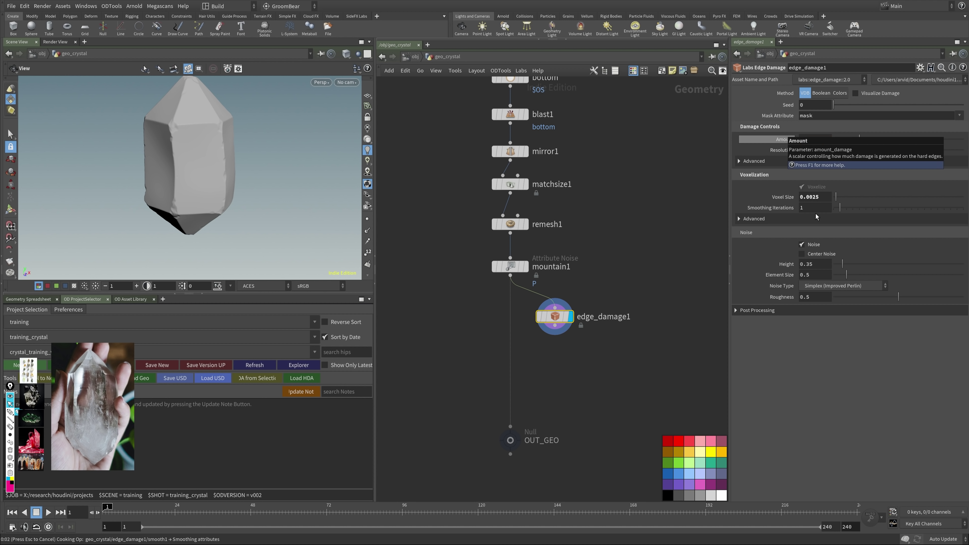
Step: Set edge_damage1's Amount to 4 and Resolution to 0.8, and view the damaged crystal through cam1
left_click_drag(125, 156, 92, 152)
left_click(355, 84)
left_click(357, 92)
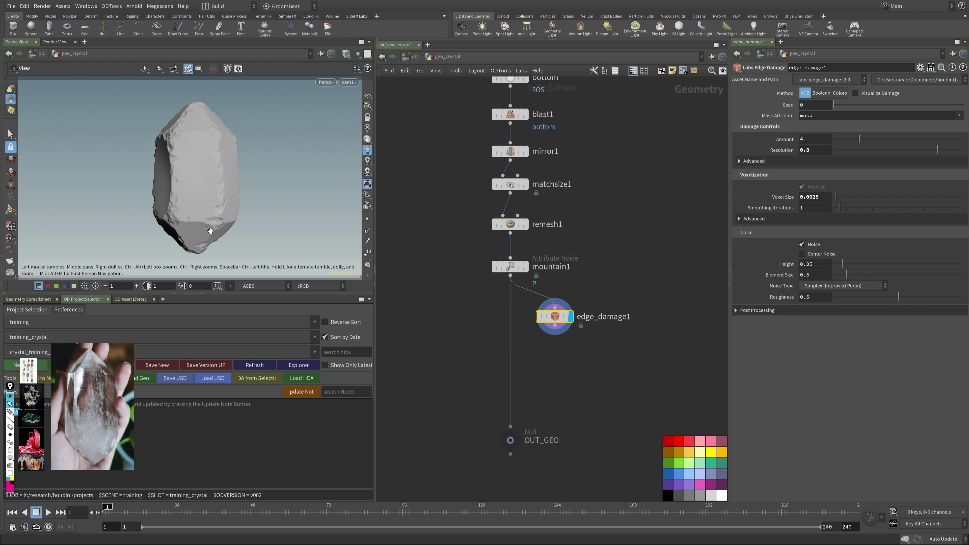
left_click_drag(198, 123, 185, 183)
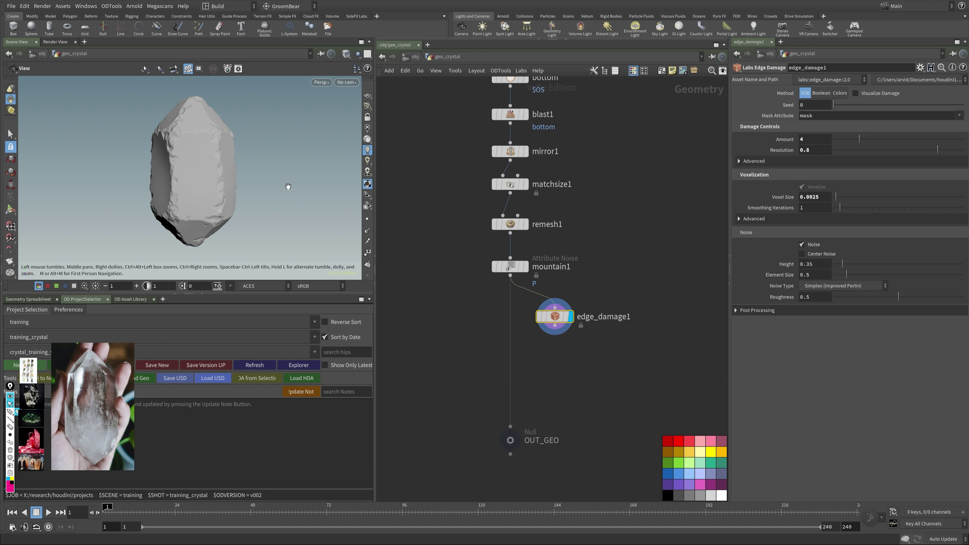
left_click(634, 282)
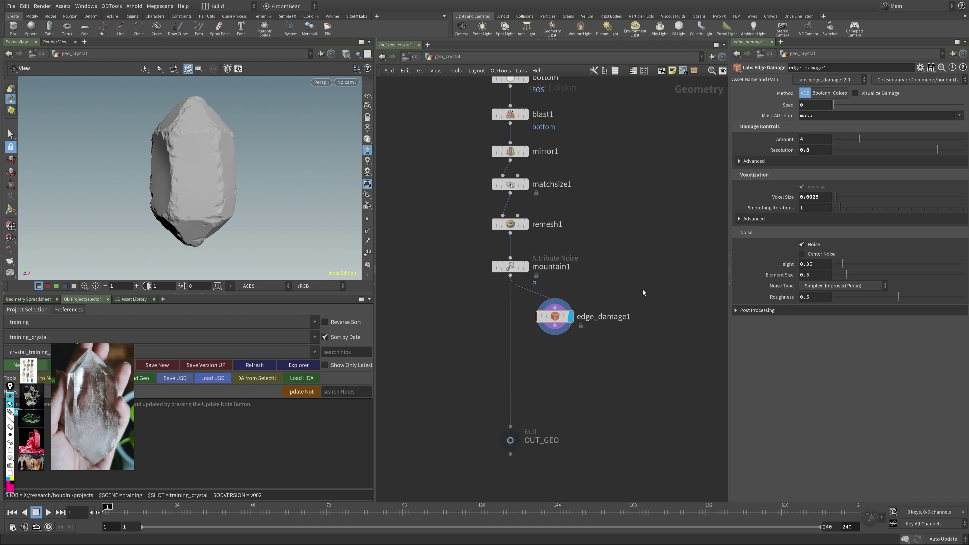
mouse_move(622, 317)
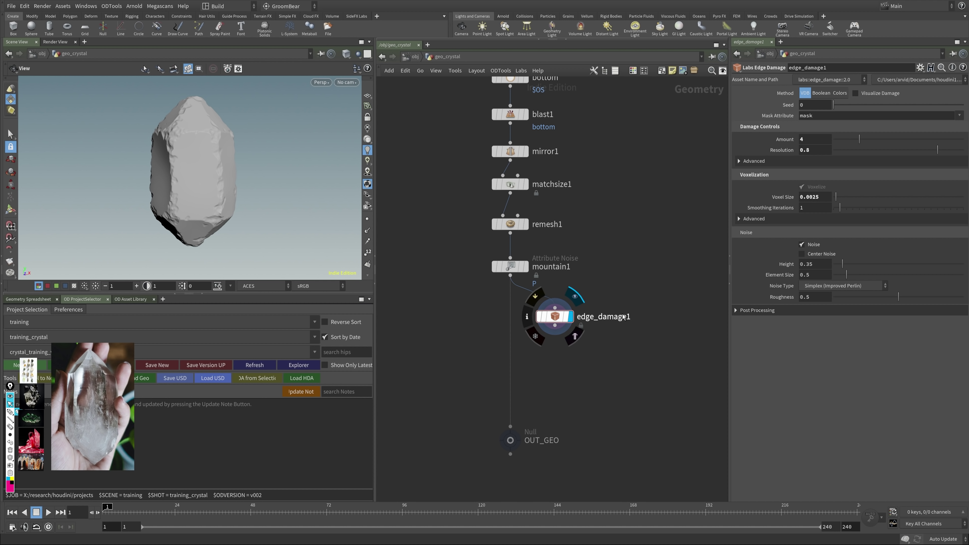
Step: Inspect the damaged edges up close in wireframe and shaded display, and save the scene
scroll(235, 149, "up", 10)
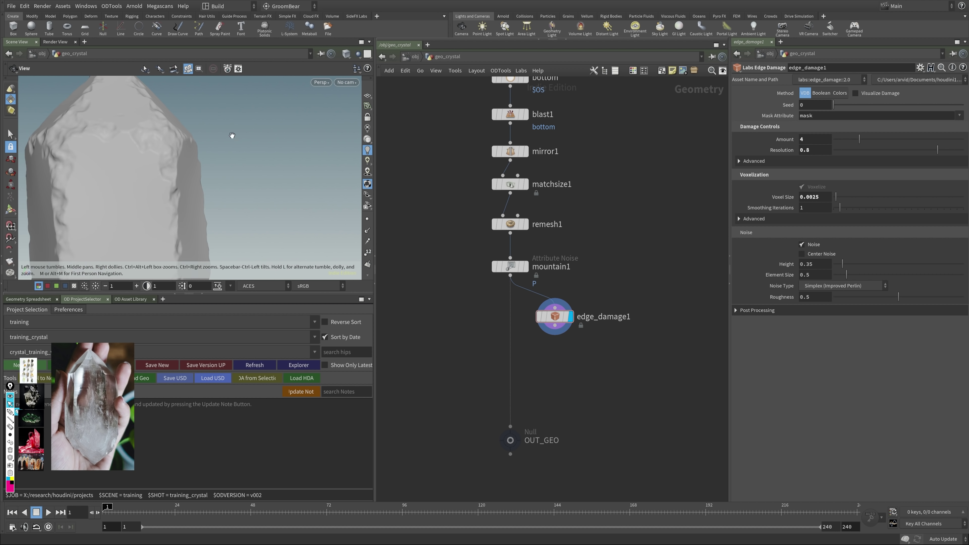
key("w")
mouse_move(192, 152)
left_mouse_down()
mouse_move(227, 130)
mouse_move(225, 97)
mouse_move(255, 100)
mouse_move(283, 147)
mouse_move(187, 153)
left_mouse_up()
key("w")
key("f")
key("ctrl+s")
scroll(187, 153, "up", 5)
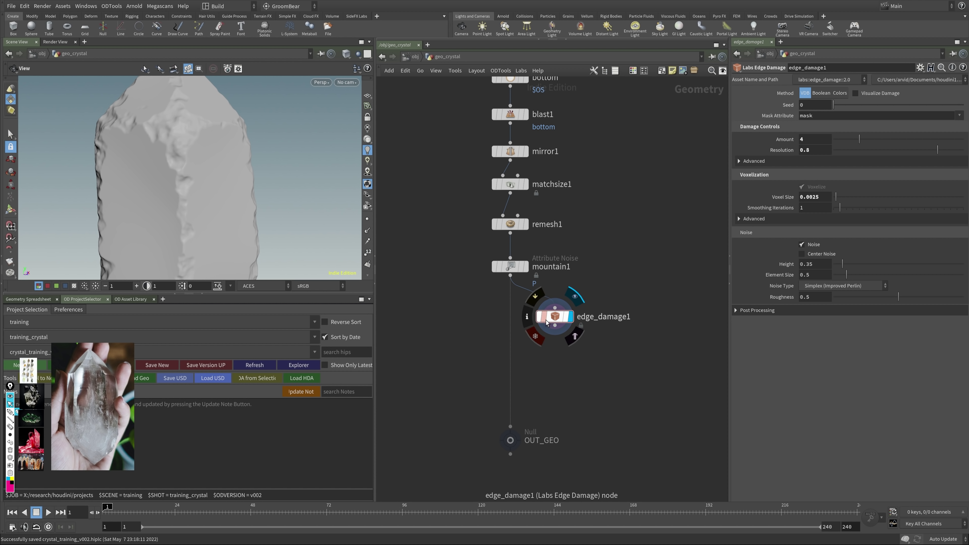
Step: Allow editing of edge_damage1's contents and go inside the node to its internal network
right_click(544, 322)
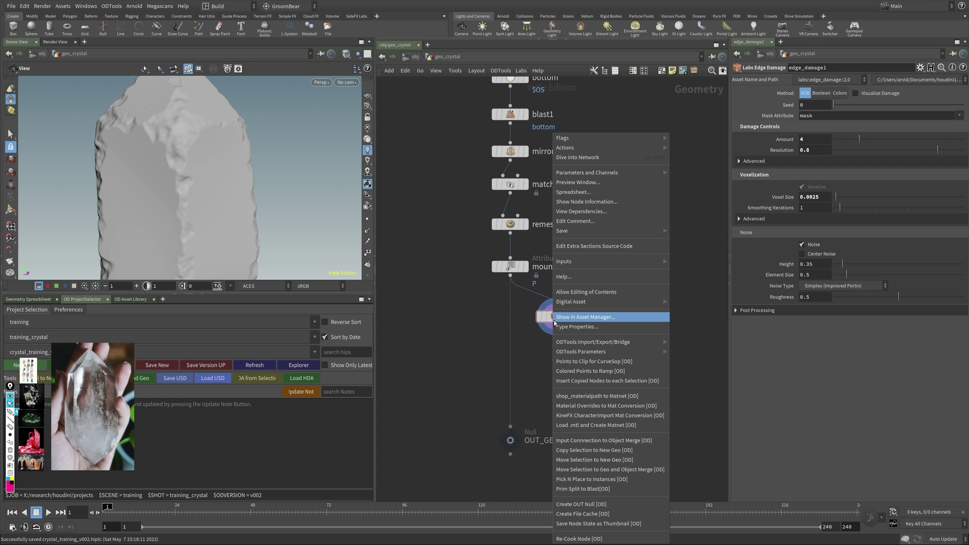
left_click(595, 293)
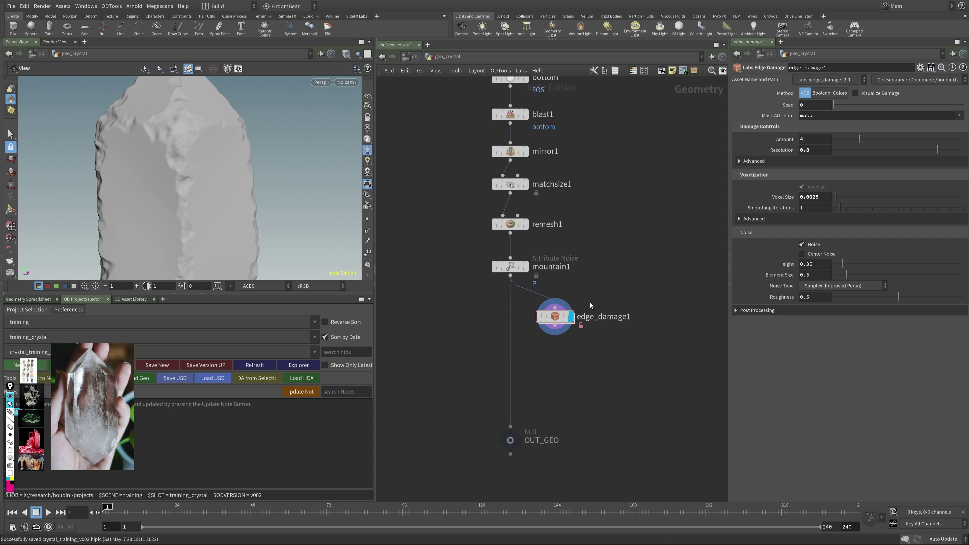
double_click(557, 317)
middle_click_drag(544, 394, 517, 431)
right_click(550, 329)
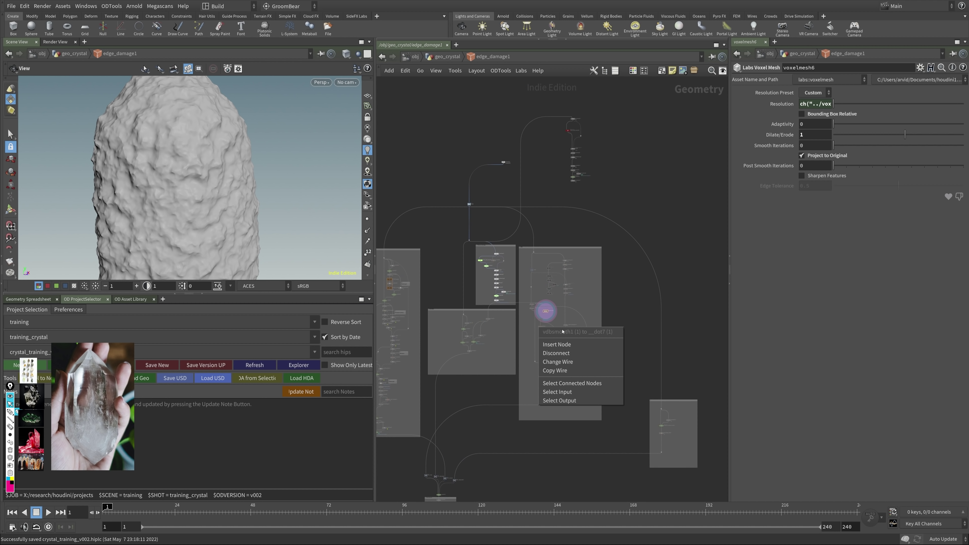
key("Escape")
right_click(551, 311)
key("Escape")
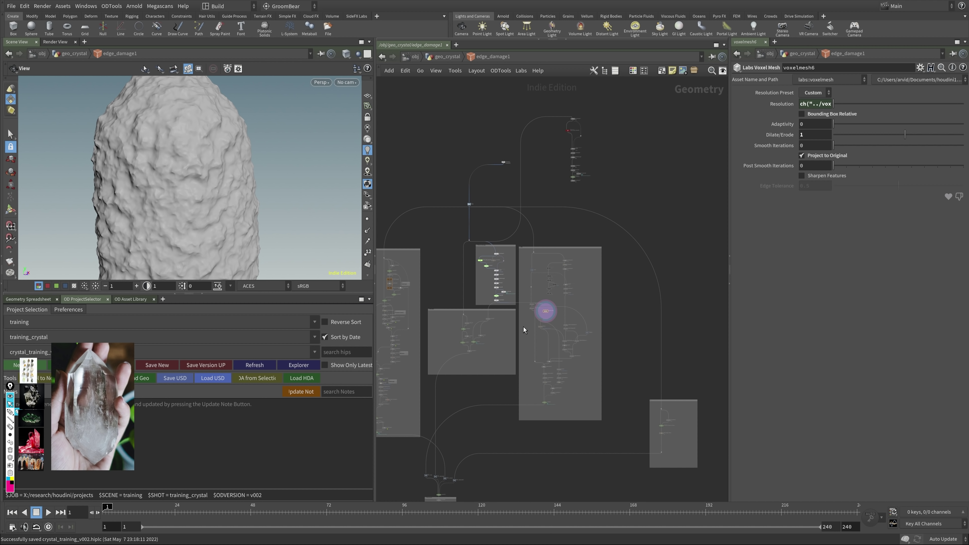
Step: Examine the internal damage setup by displaying matchsize4, vdbfracture1, blast1 and voxelmesh6 one after another
scroll(511, 332, "up", 5)
left_click(626, 262)
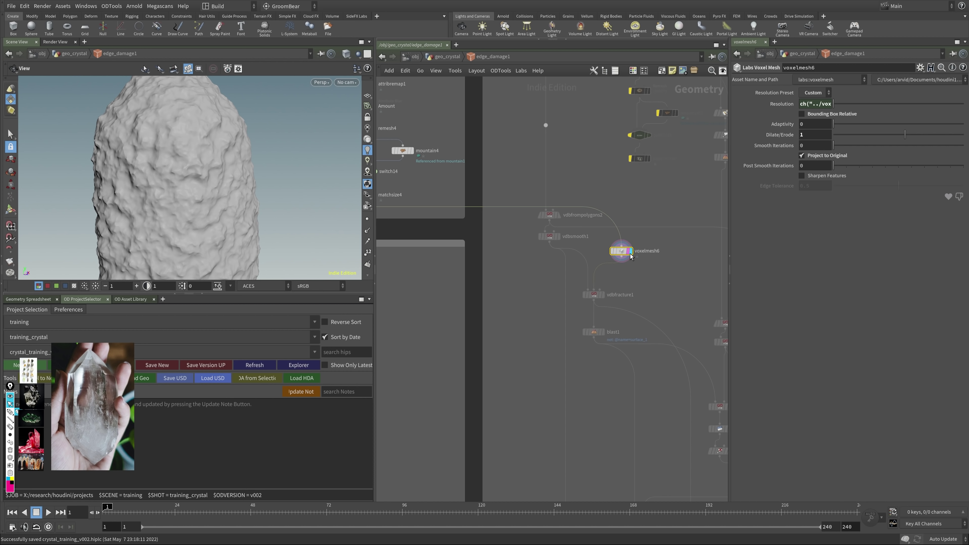
middle_click_drag(634, 276, 728, 280)
mouse_move(627, 275)
mouse_move(477, 225)
middle_click_drag(477, 225, 406, 226)
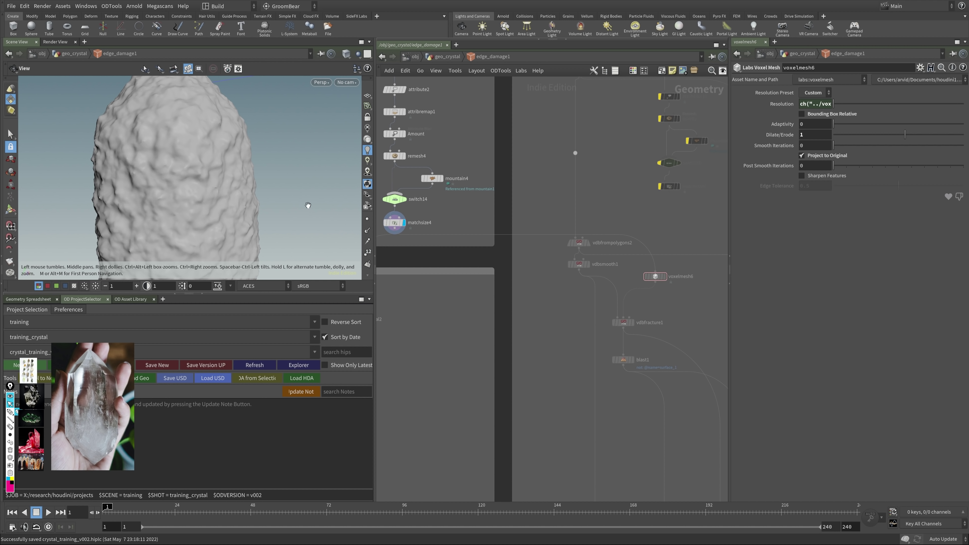
left_click(632, 326)
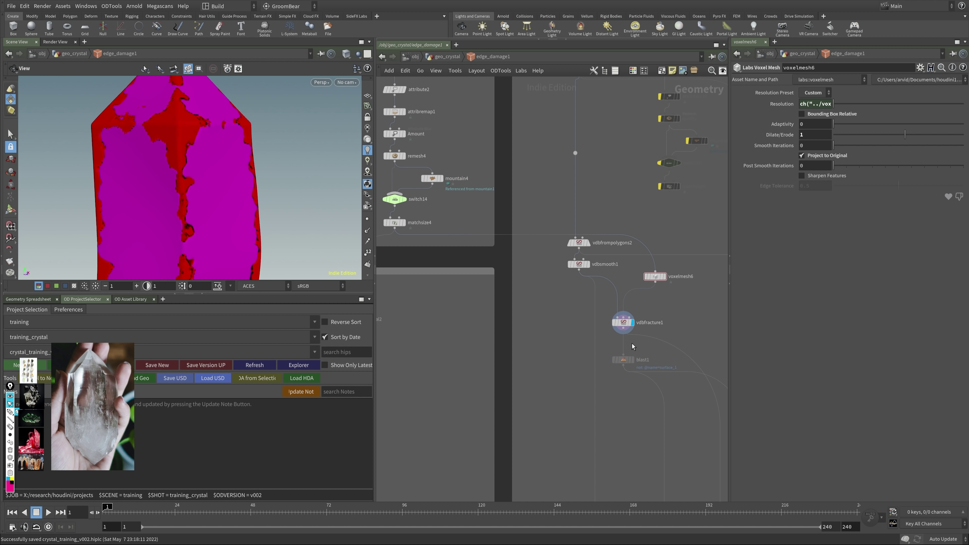
left_click(633, 359)
left_click_drag(191, 138, 282, 169)
left_click(664, 277)
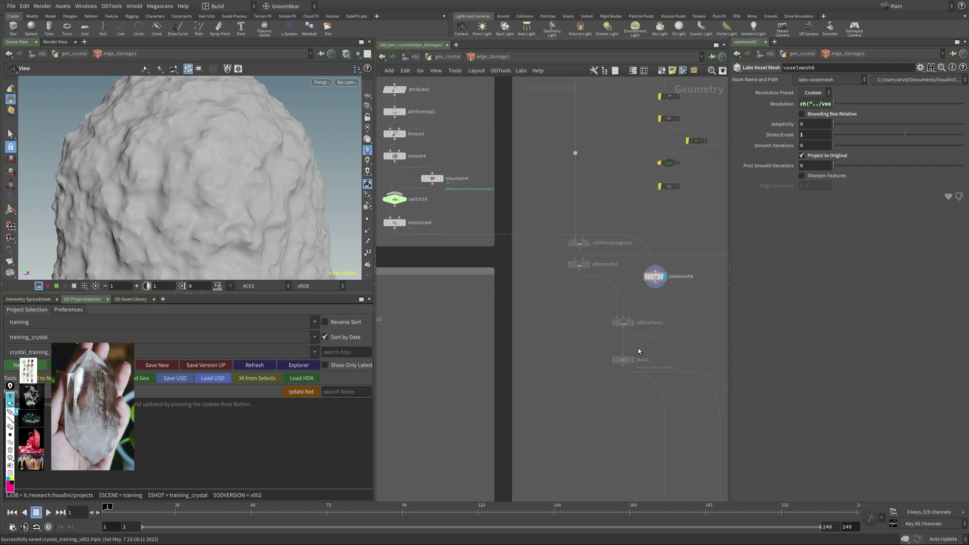
Step: Insert a Mountain node between voxelmesh6 and vdbfracture1 inside edge_damage1, and display it
middle_click_drag(634, 364, 573, 352)
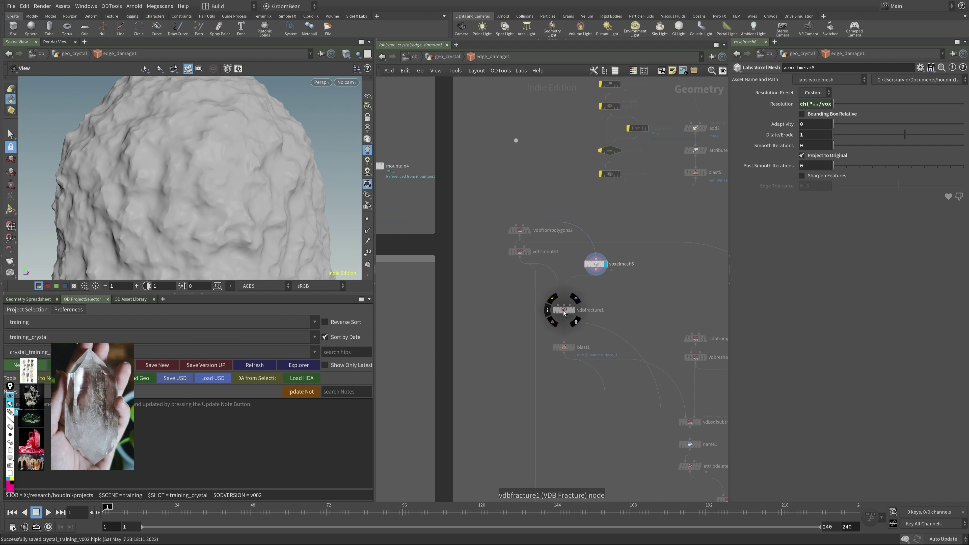
key("Tab")
type("mou")
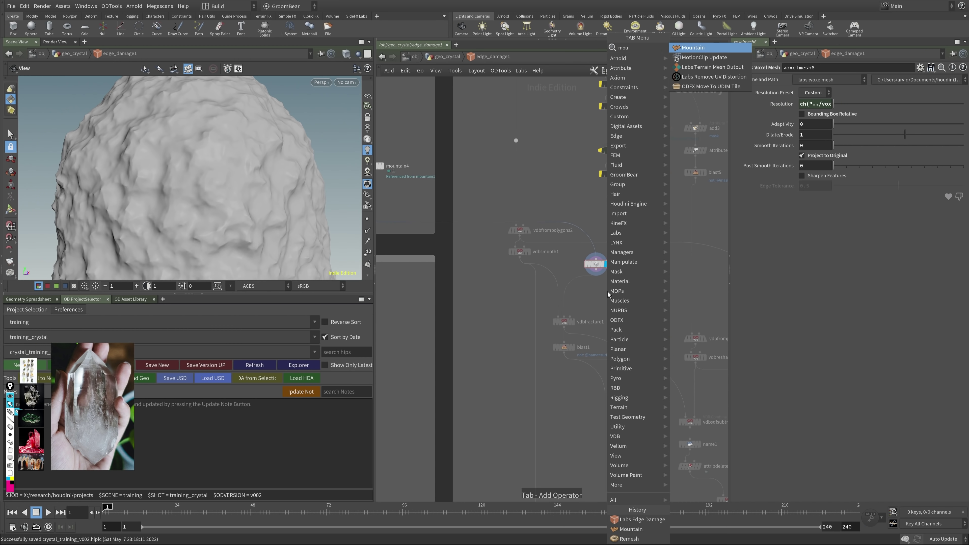
key("Return")
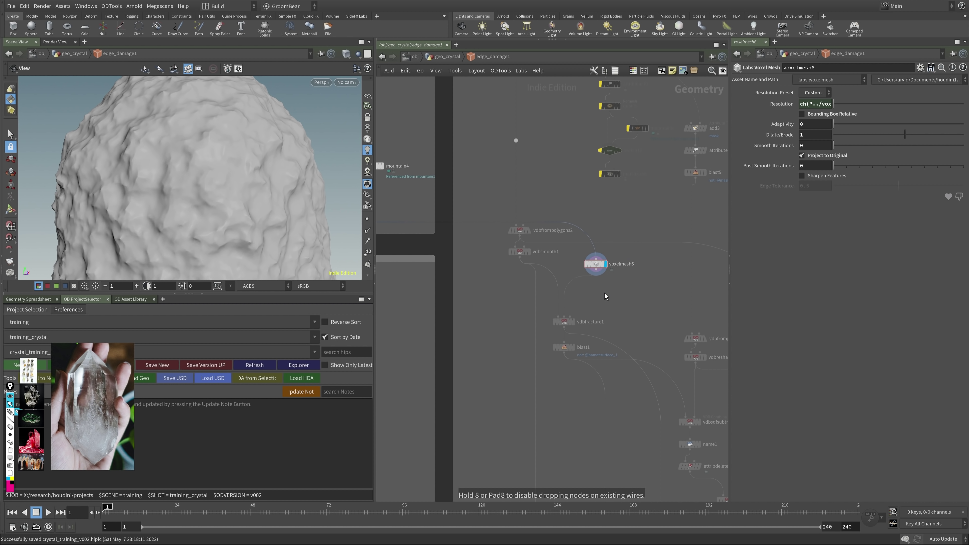
left_click(586, 290)
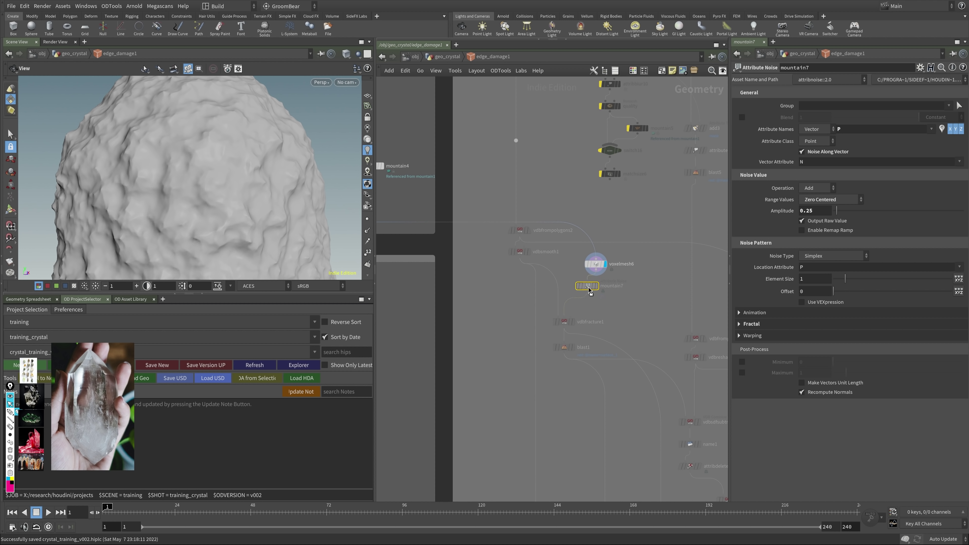
left_click_drag(587, 290, 600, 287)
left_click(607, 282)
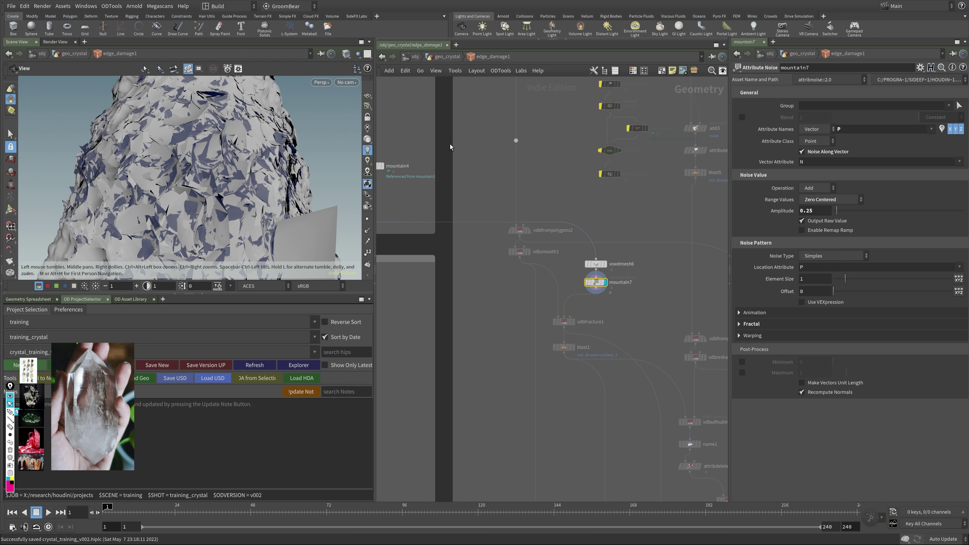
Step: Turn off Noise Along Vector on mountain7, and set its Amplitude to 0.003 and Element Size to 0.012
left_click(816, 153)
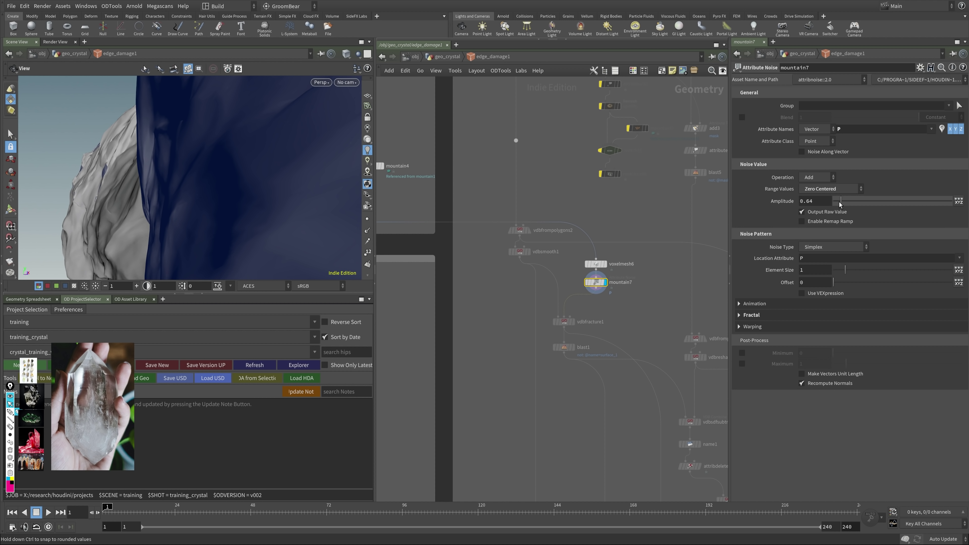
left_click_drag(841, 201, 799, 201)
middle_click_drag(813, 199, 839, 296)
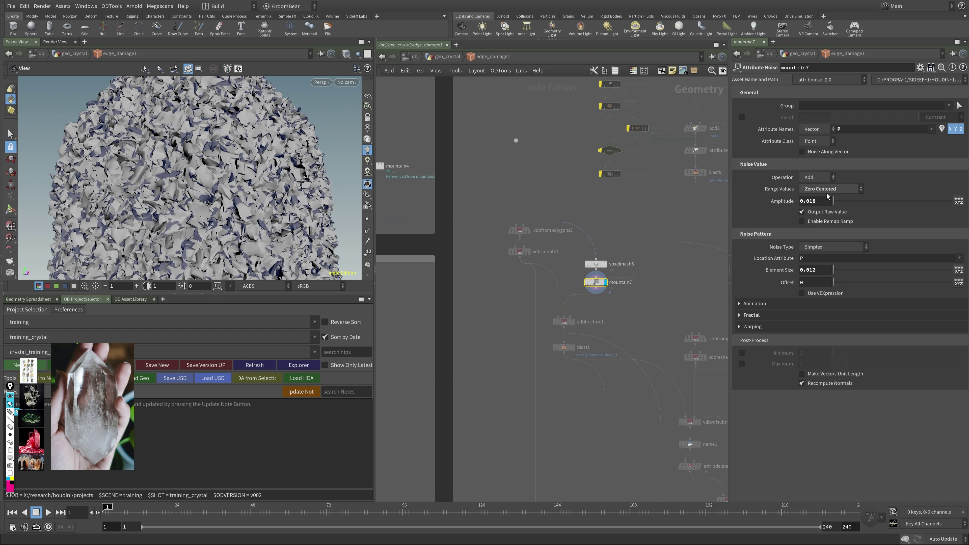
key("Return")
middle_click_drag(816, 201, 836, 238)
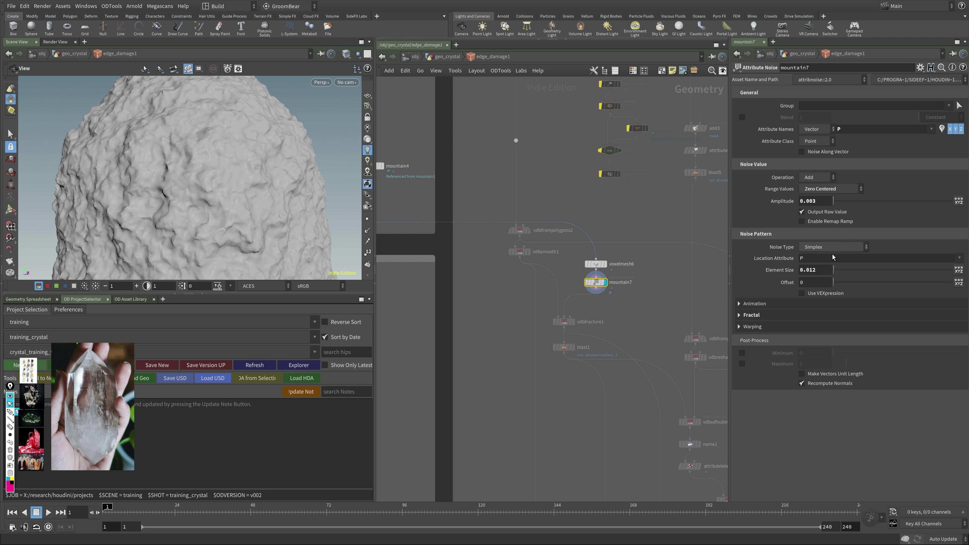
Step: Set mountain7's fractal Roughness to 0.826 and save the scene
left_click(751, 315)
mouse_move(925, 357)
left_mouse_down()
mouse_move(958, 350)
mouse_move(941, 356)
left_mouse_up()
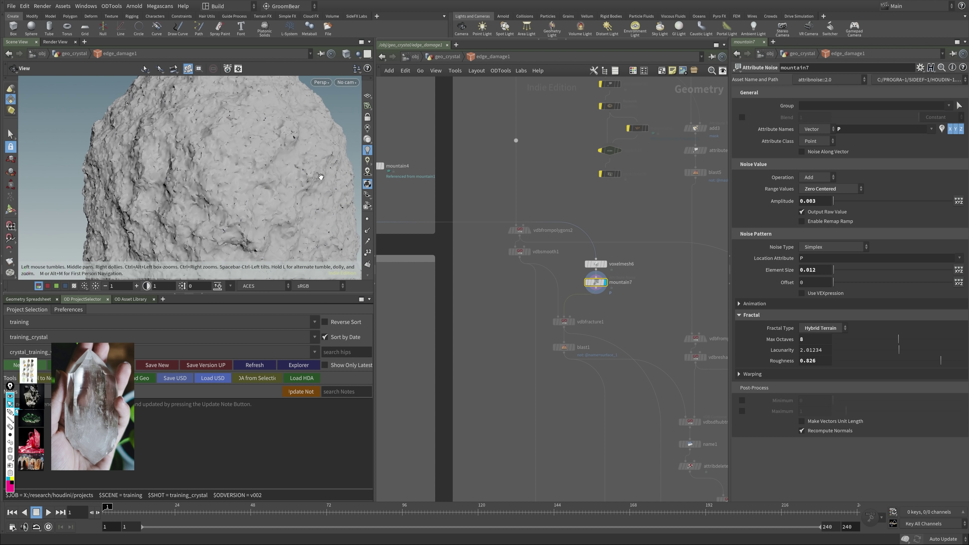
key("ctrl+s")
middle_click_drag(820, 269, 831, 287)
Step: Display vdbfracture1 and blast1 in turn to examine how the added noise shapes the damaged edges
left_click_drag(290, 168, 248, 164)
left_click(573, 321)
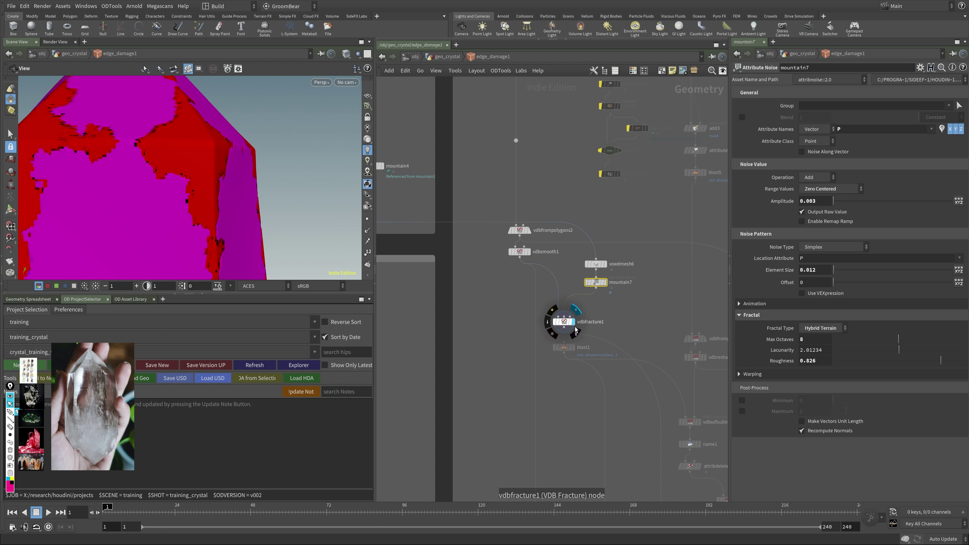
left_click(573, 347)
left_click_drag(173, 155, 156, 154)
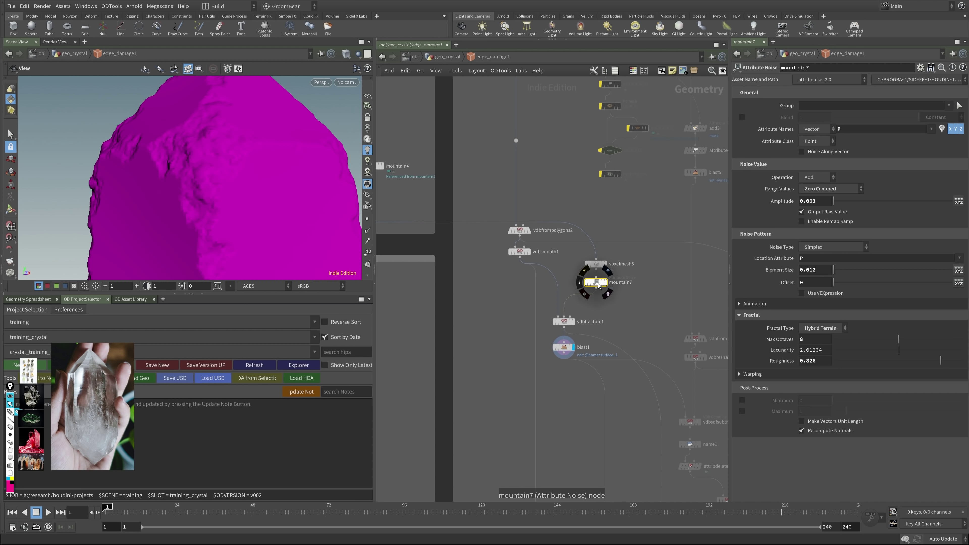
mouse_move(599, 285)
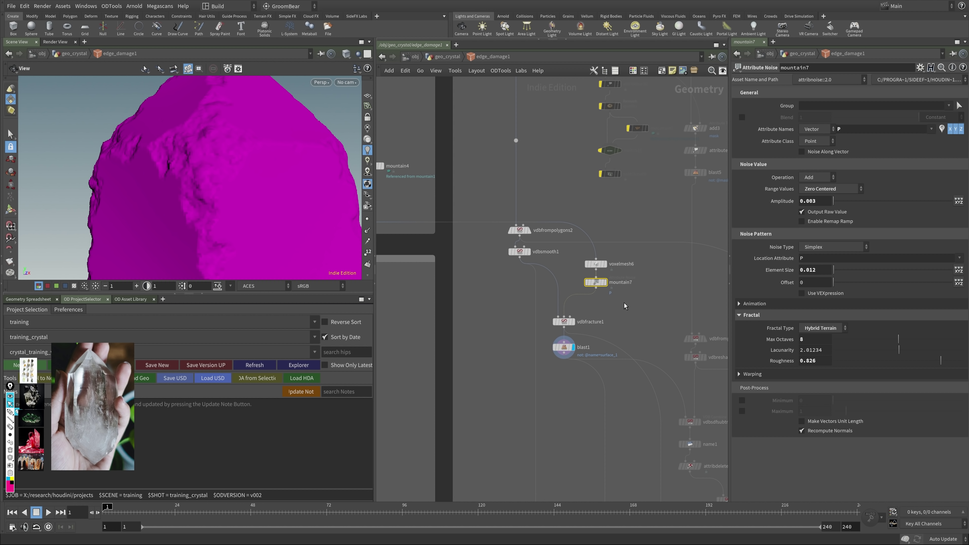
Step: Return to the geo_crystal network, set edge_damage1's Amount to 2.5, and view the crystal through cam1
key("u")
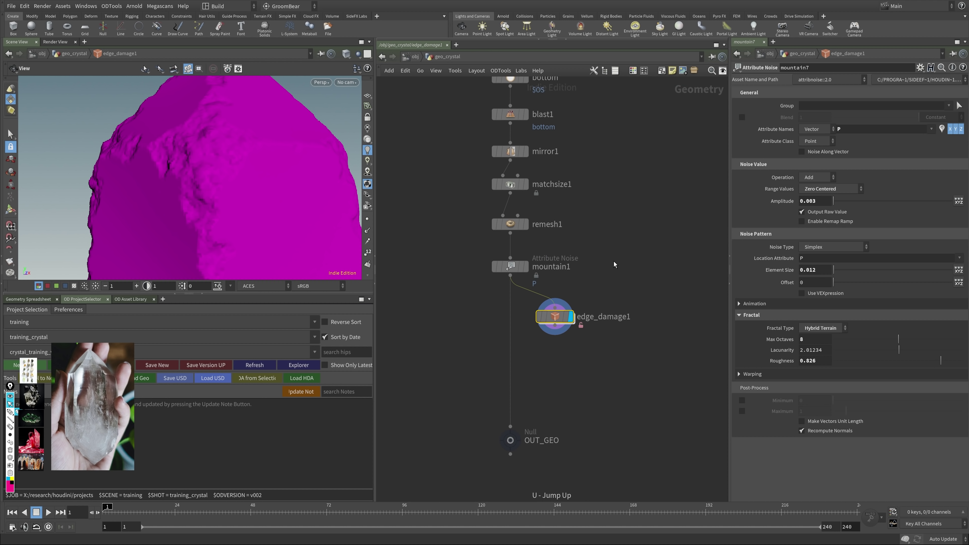
left_click(595, 284)
left_click_drag(223, 180, 267, 154)
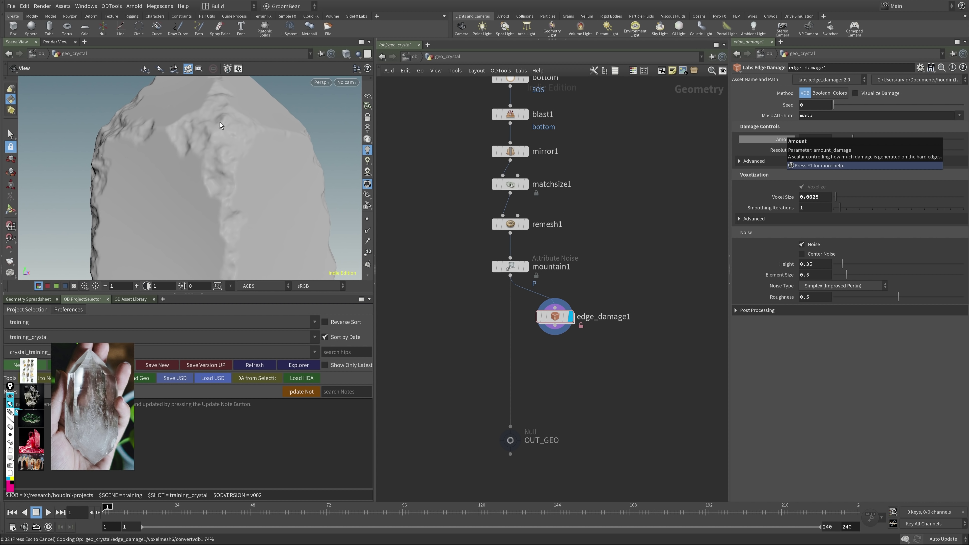
left_click_drag(225, 173, 243, 163, "alt")
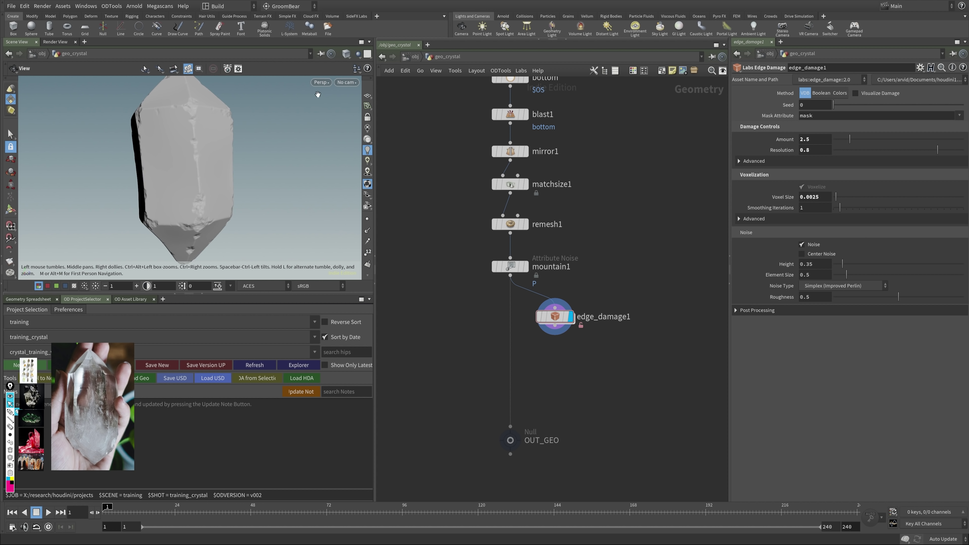
left_click(349, 82)
left_click(354, 125)
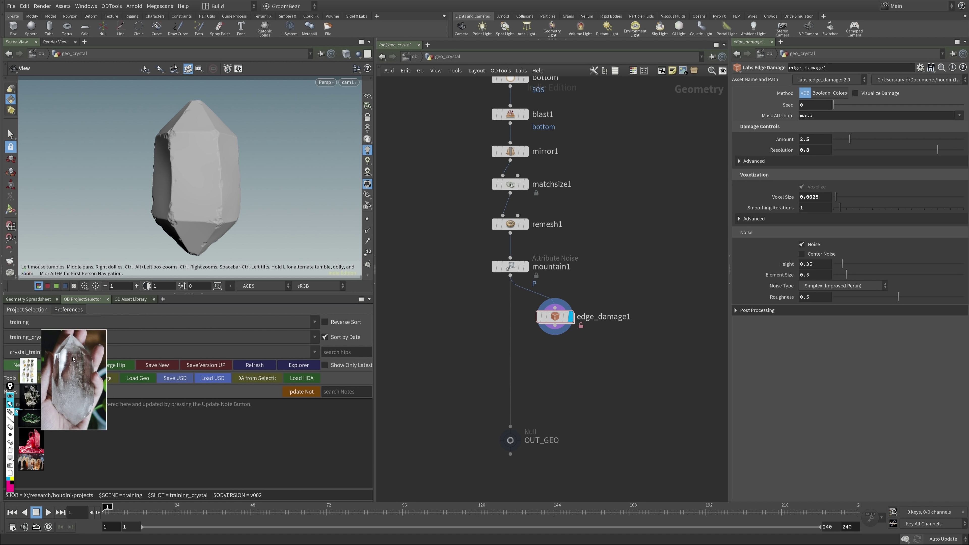
Step: Move edge_damage1 further away from mountain1 in the network and display mountain1
mouse_move(558, 316)
left_click_drag(557, 316, 569, 332)
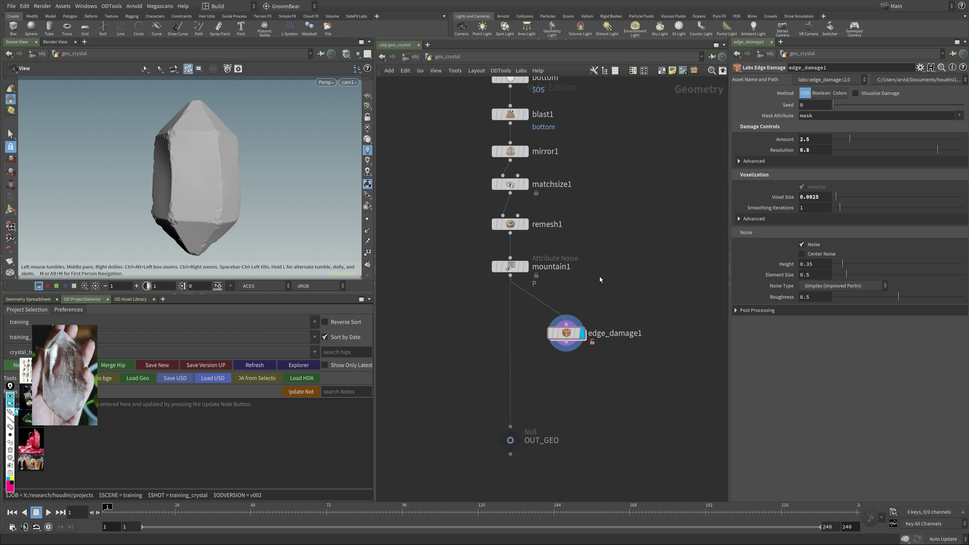
left_click(525, 266)
Step: Insert an Attribute Paint node between mountain1 and edge_damage1 and display it
middle_click_drag(571, 291, 569, 283)
key("Tab")
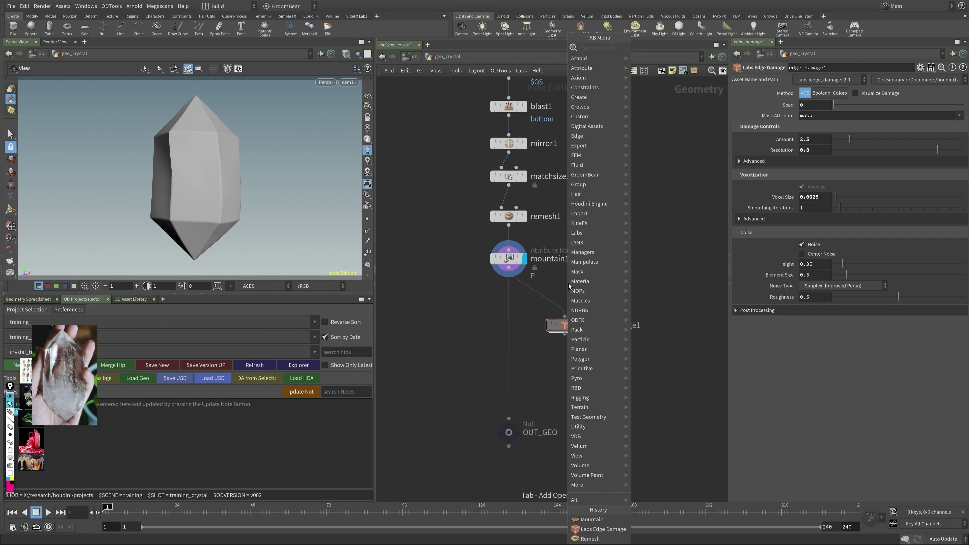
type("normal")
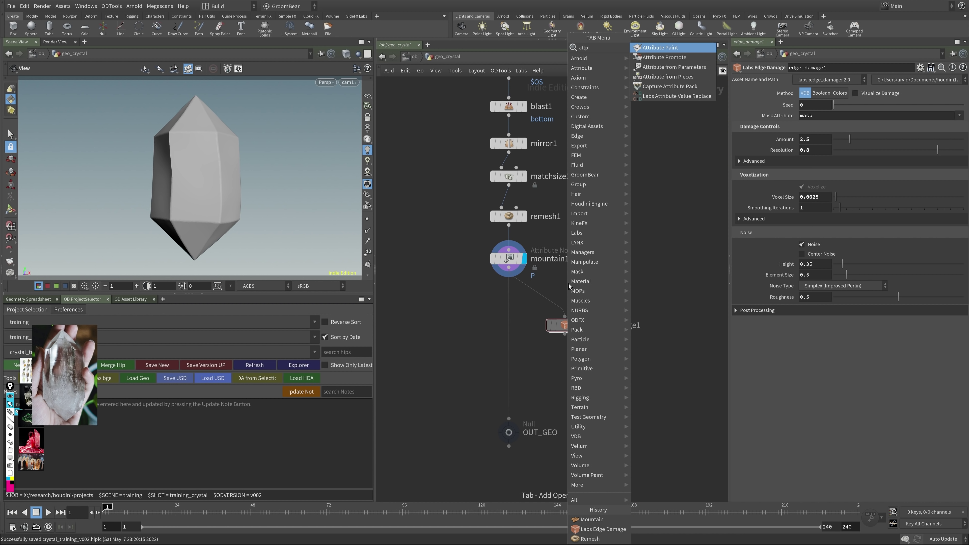
key("Return")
left_click(571, 277)
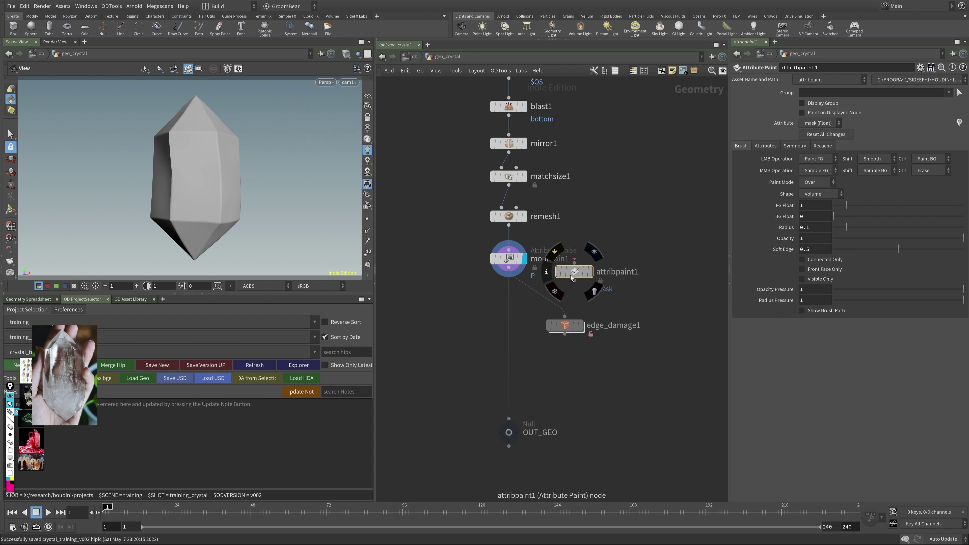
left_click(564, 297)
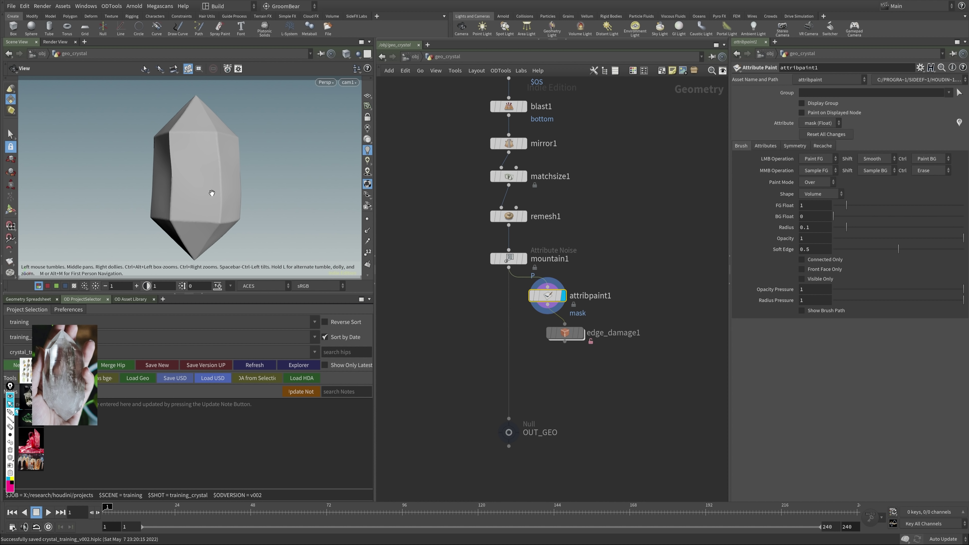
Step: Paint the mask attribute along two side edges and near the crystal's tip with a brush radius of about 0.056
key("Return")
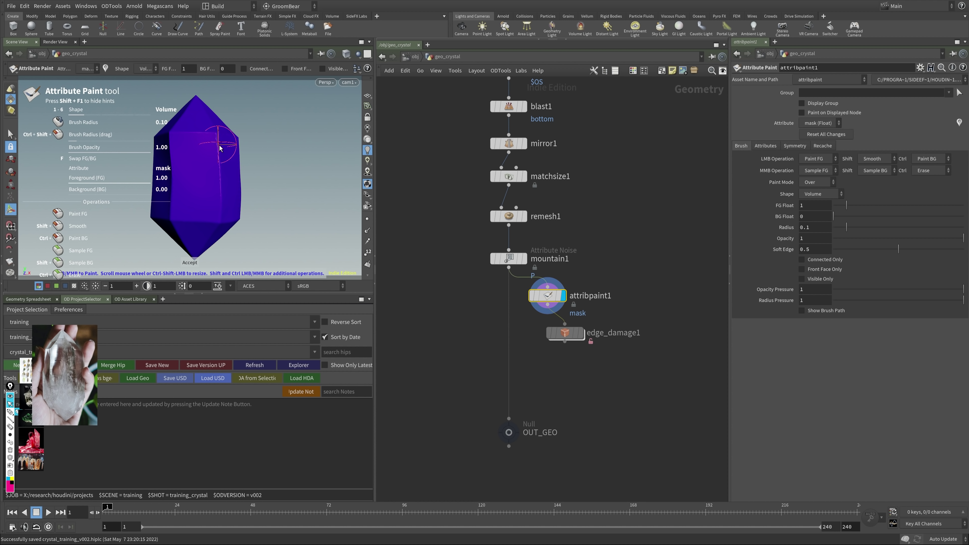
scroll(214, 150, "down", 1)
scroll(214, 151, "down", 4)
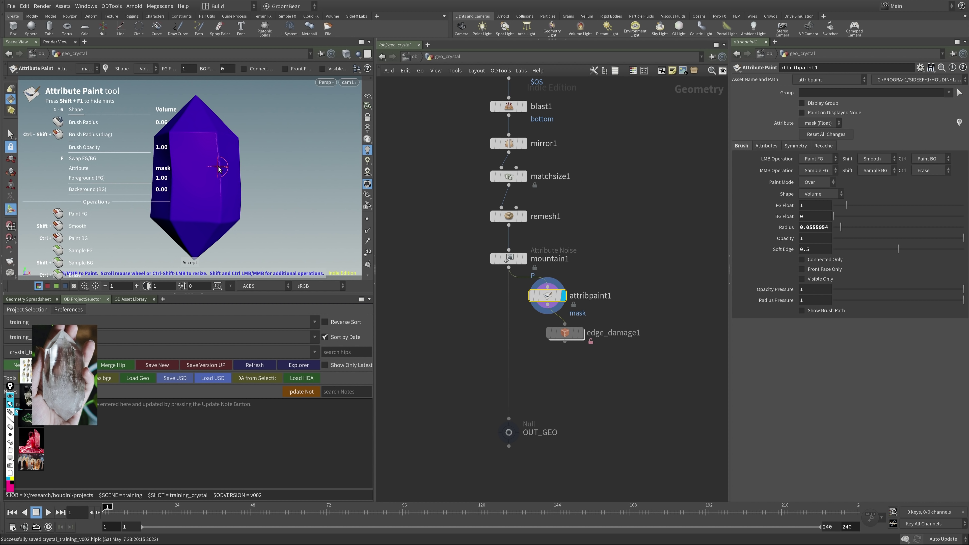
left_click_drag(216, 149, 219, 181)
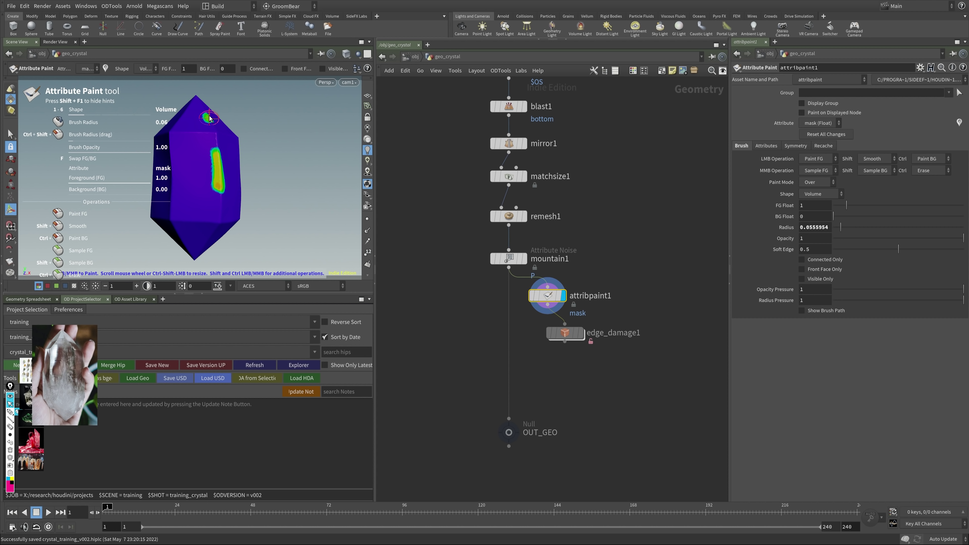
left_click_drag(177, 175, 173, 199)
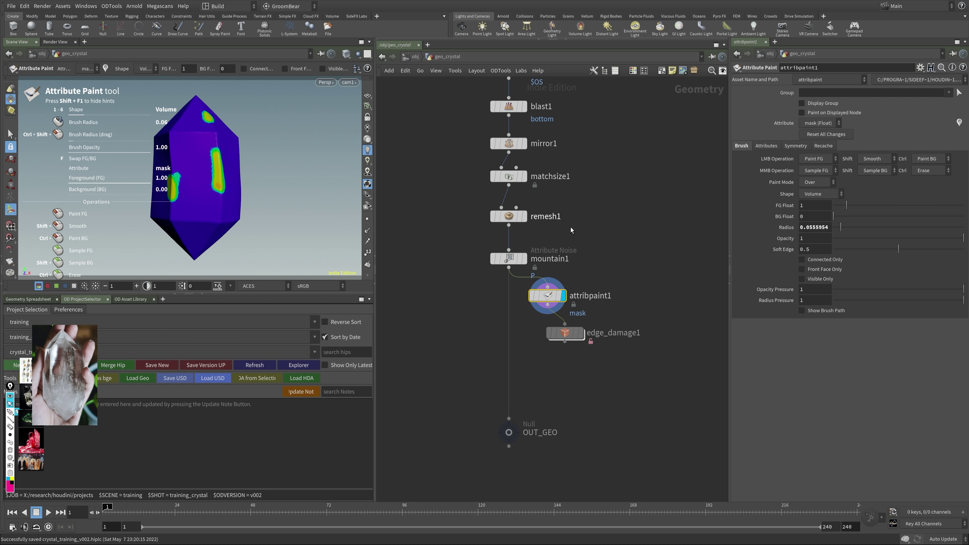
Step: Display edge_damage1 and inspect the damage within the painted mask areas up close
mouse_move(582, 338)
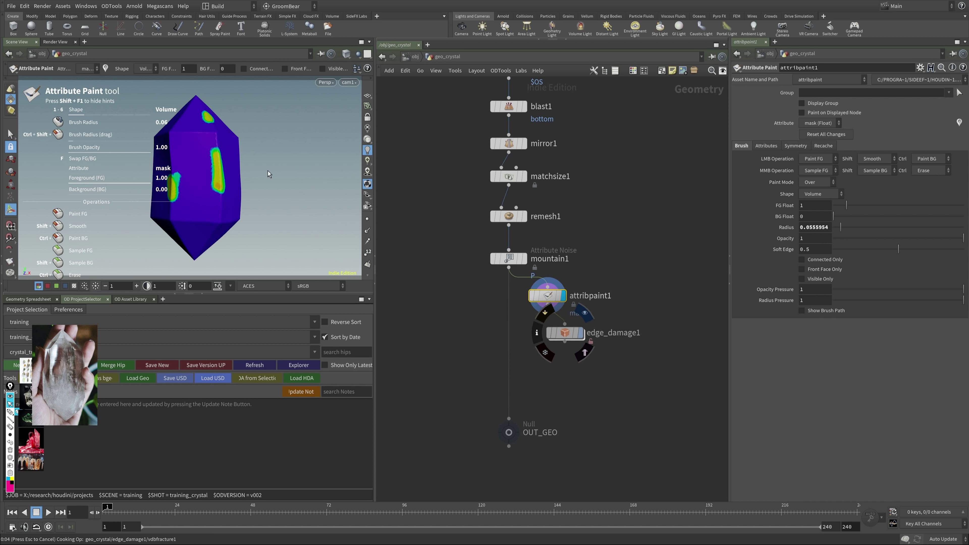
key("ctrl+s")
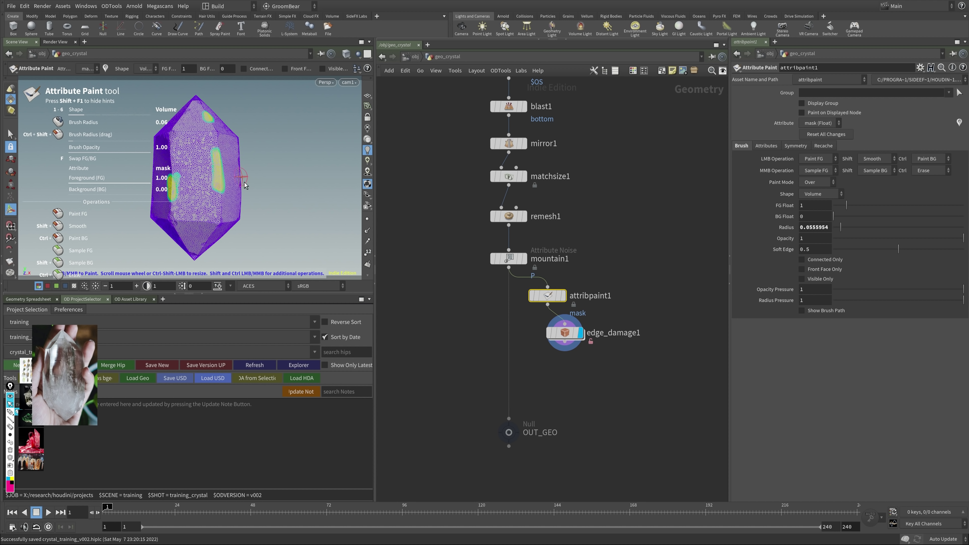
key("Escape")
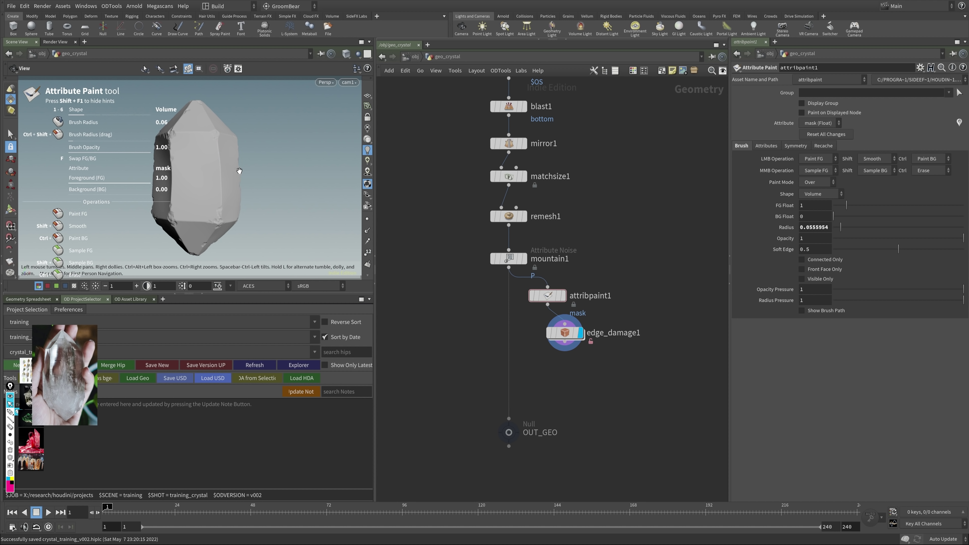
scroll(239, 170, "up", 10)
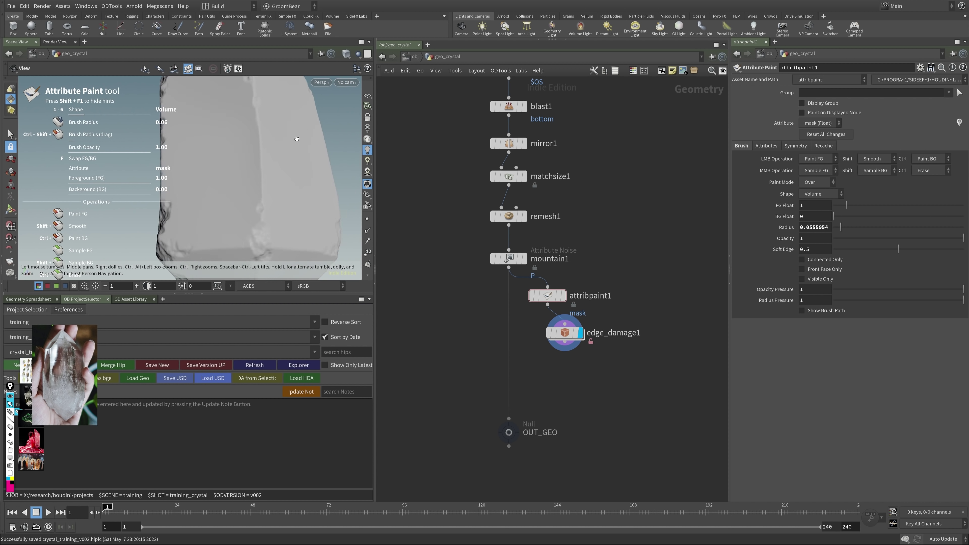
mouse_move(297, 139)
left_mouse_down()
mouse_move(266, 201)
mouse_move(254, 174)
left_mouse_up()
Step: Paint another mask patch over the crystal's upper ledge in attribpaint1 and view the edge_damage1 result through cam1
key("Return")
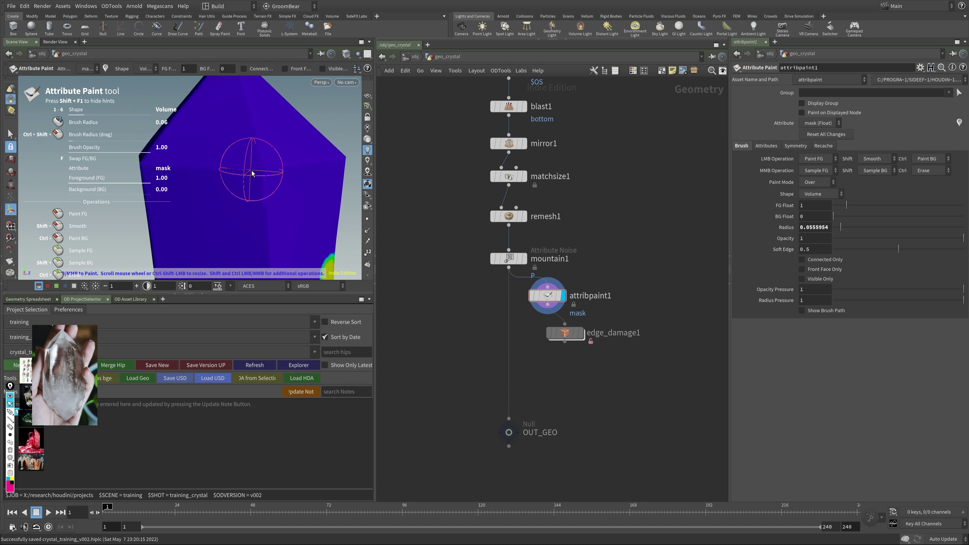
mouse_move(252, 173)
left_mouse_down()
mouse_move(250, 146)
mouse_move(253, 183)
left_mouse_up()
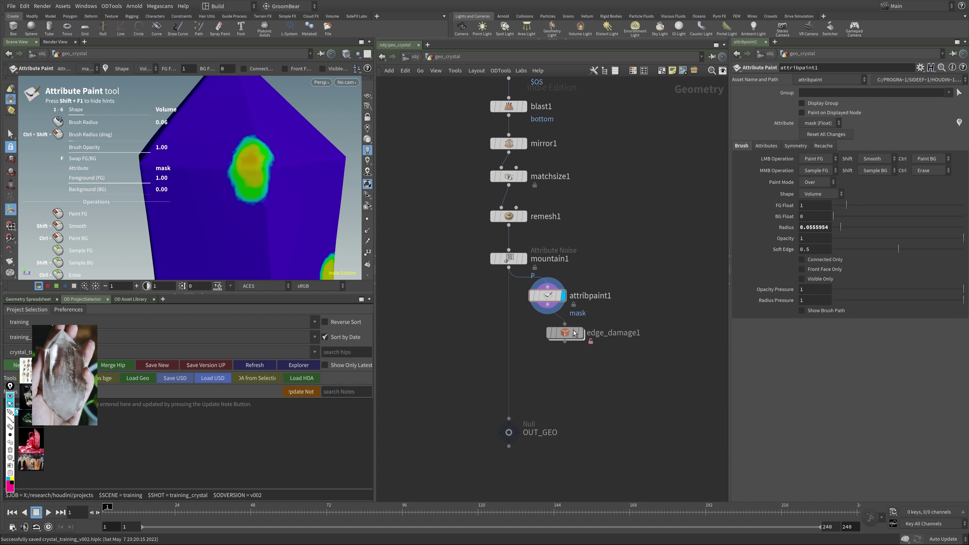
mouse_move(567, 354)
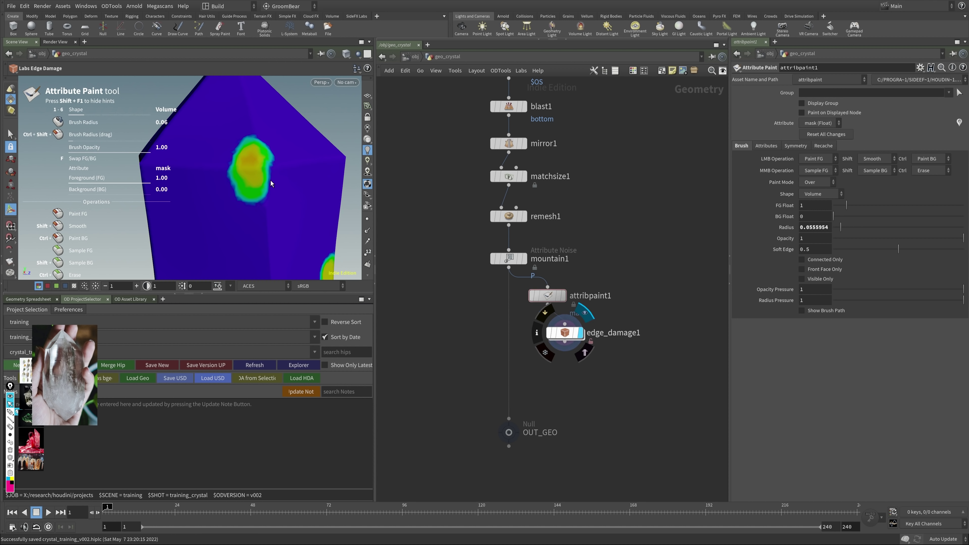
scroll(247, 203, "up", 5)
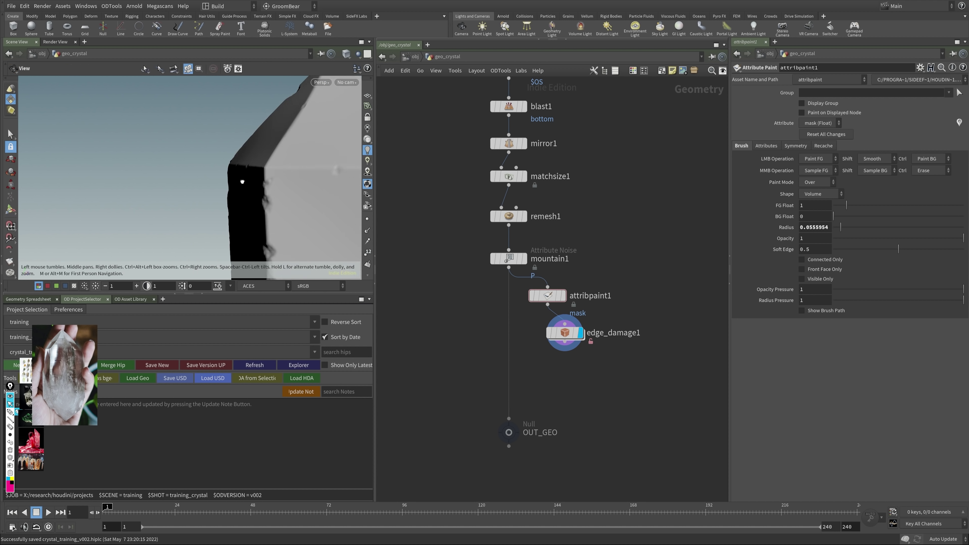
left_click(346, 82)
left_click(354, 126)
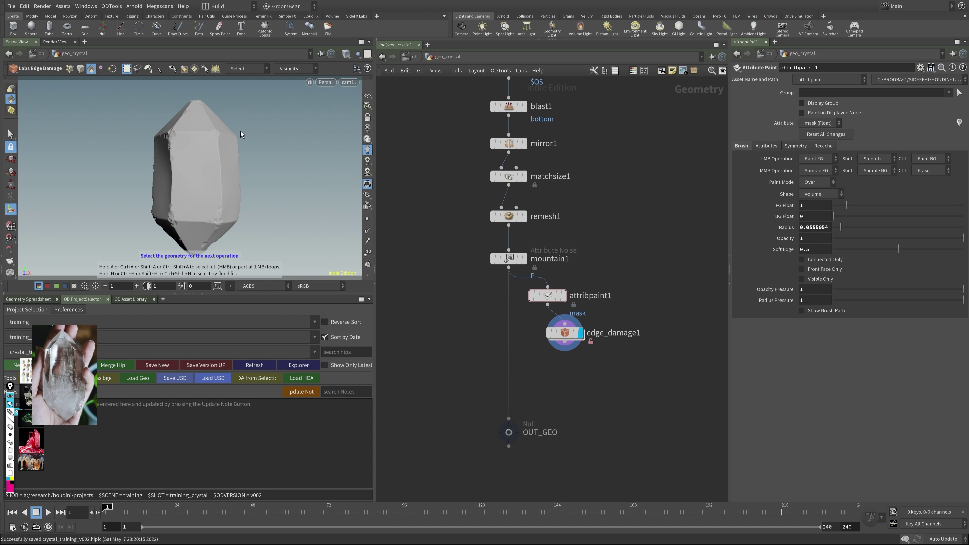
Step: Align attribpaint1 above edge_damage1, set edge_damage1's Voxel Size to 0.0015 and save the scene
left_click_drag(547, 296, 564, 296)
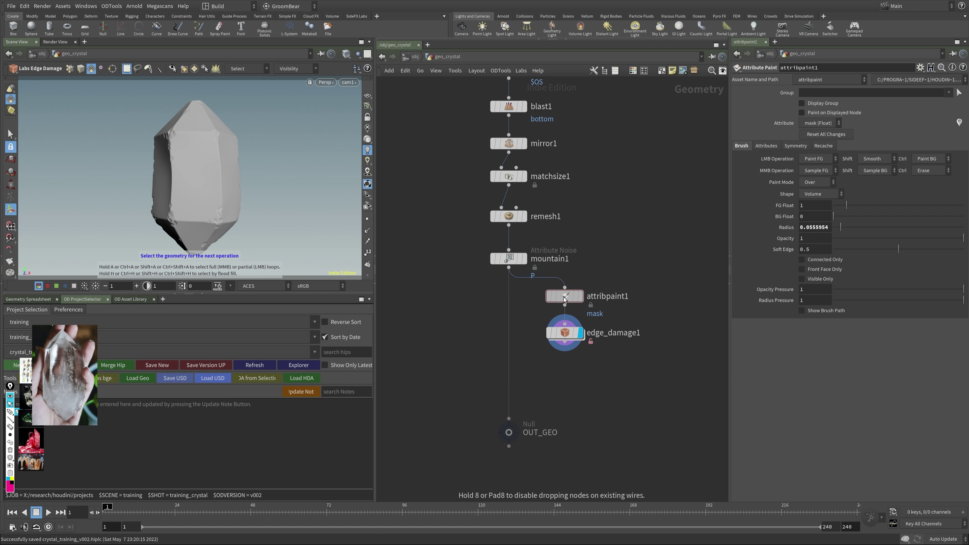
left_click(564, 332)
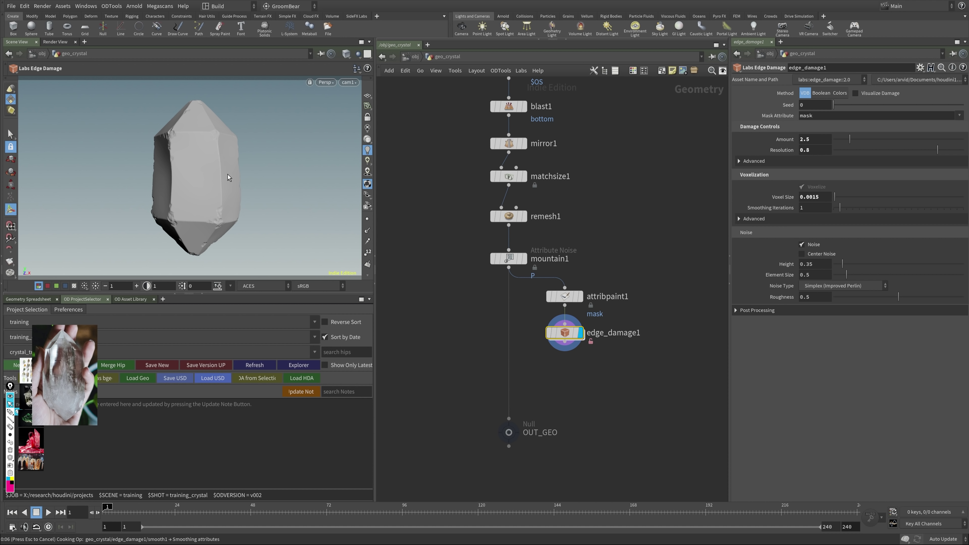
key("ctrl+s")
left_click_drag(228, 232, 233, 210)
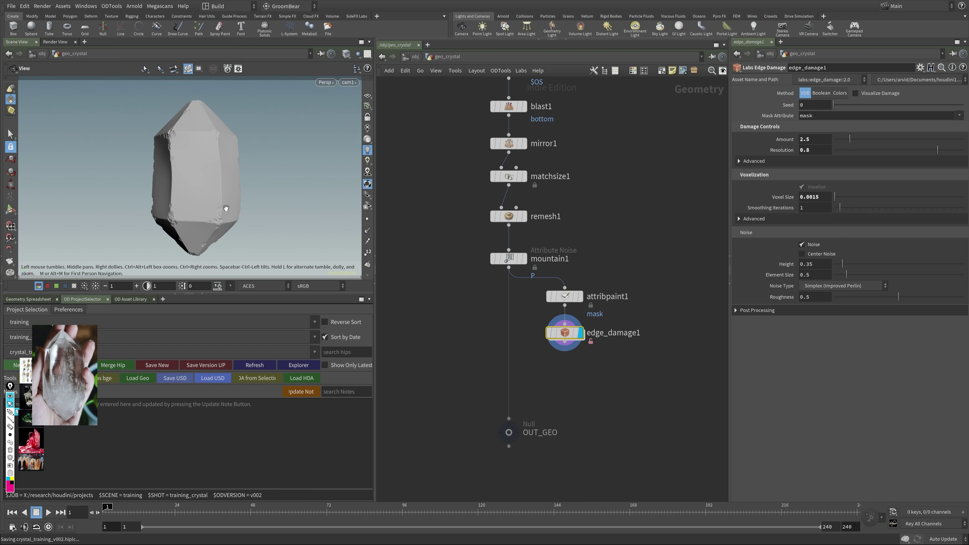
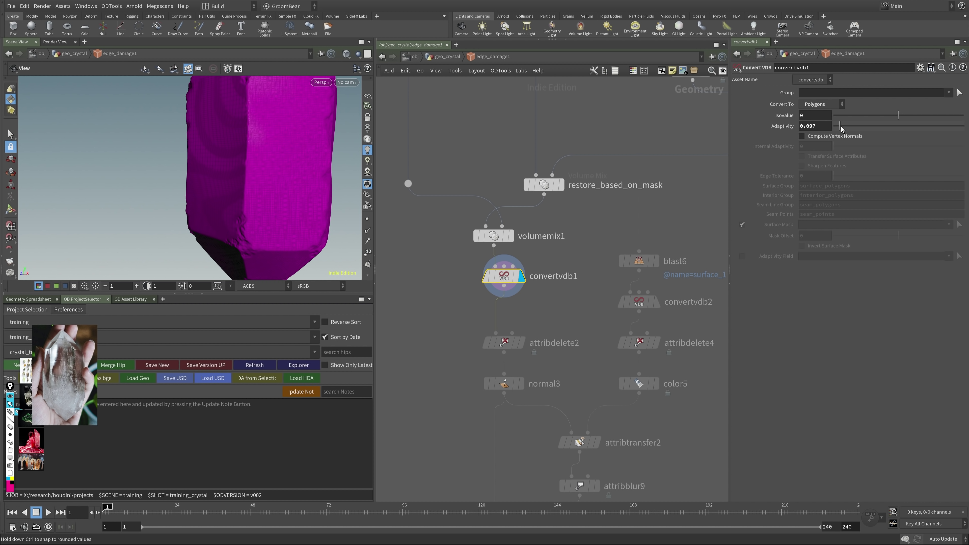
Step: Examine convertvdb1's polygon density and geometry information around the damaged lower edges, and save the scene
left_click_drag(267, 172, 242, 231)
scroll(347, 185, "up", 5)
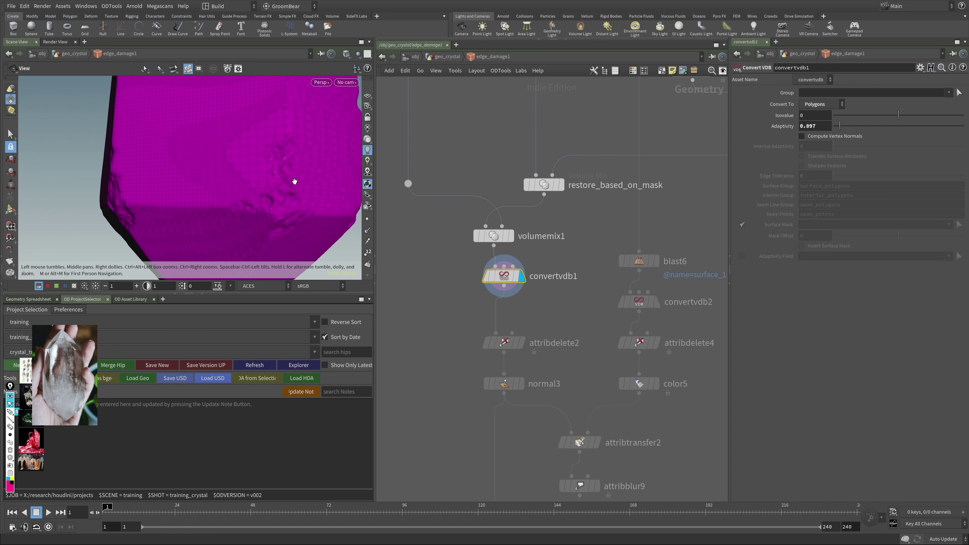
left_click_drag(294, 180, 234, 217)
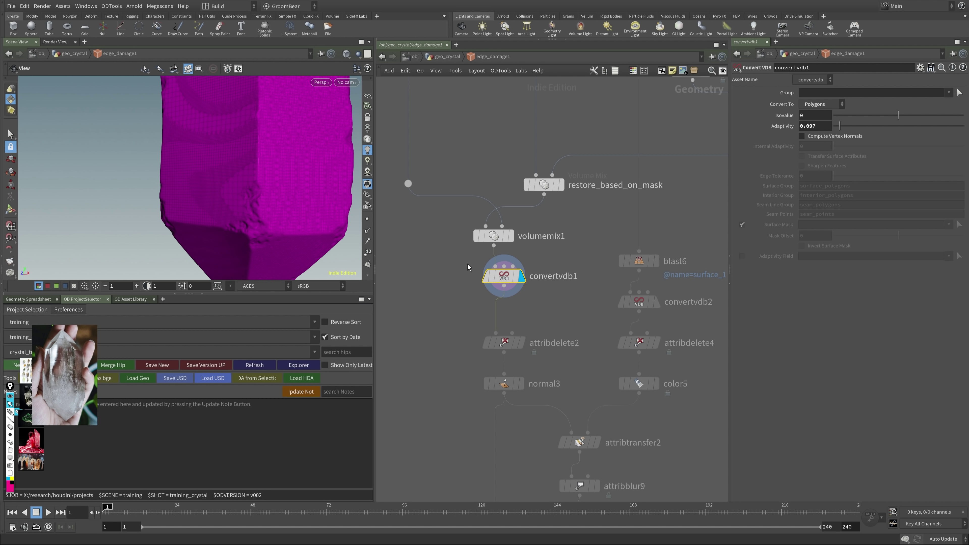
middle_click(502, 291)
key("ctrl+s")
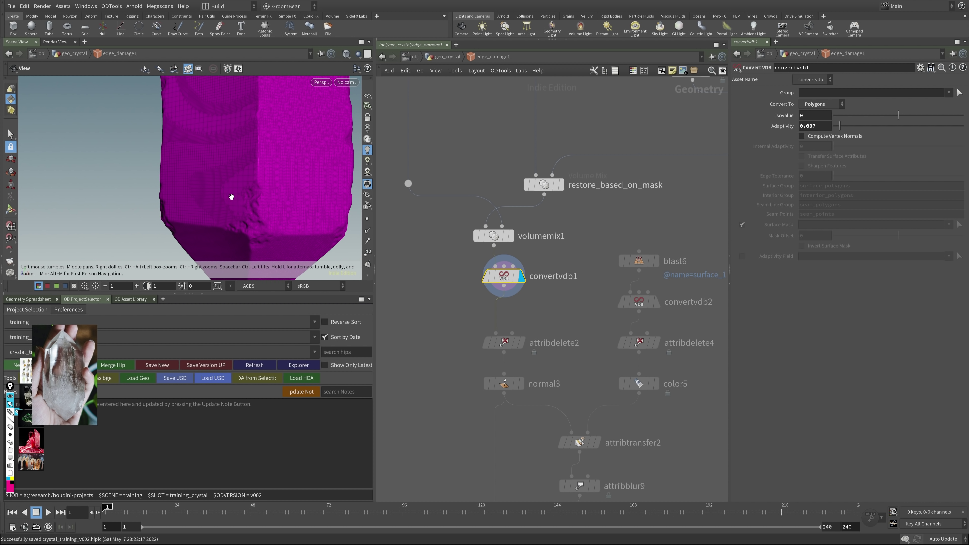
Step: Enable Compute Vertex Normals and set Adaptivity to 0.1 on convertvdb1, comparing the mesh in wireframe and shaded views
scroll(219, 175, "down", 3)
mouse_move(218, 175)
left_mouse_down()
mouse_move(265, 182)
mouse_move(249, 183)
mouse_move(305, 167)
mouse_move(245, 184)
left_mouse_up()
key("w")
middle_click_drag(259, 182, 241, 181)
key("w")
left_click_drag(241, 181, 269, 146)
scroll(277, 132, "up", 3)
scroll(293, 173, "down", 3)
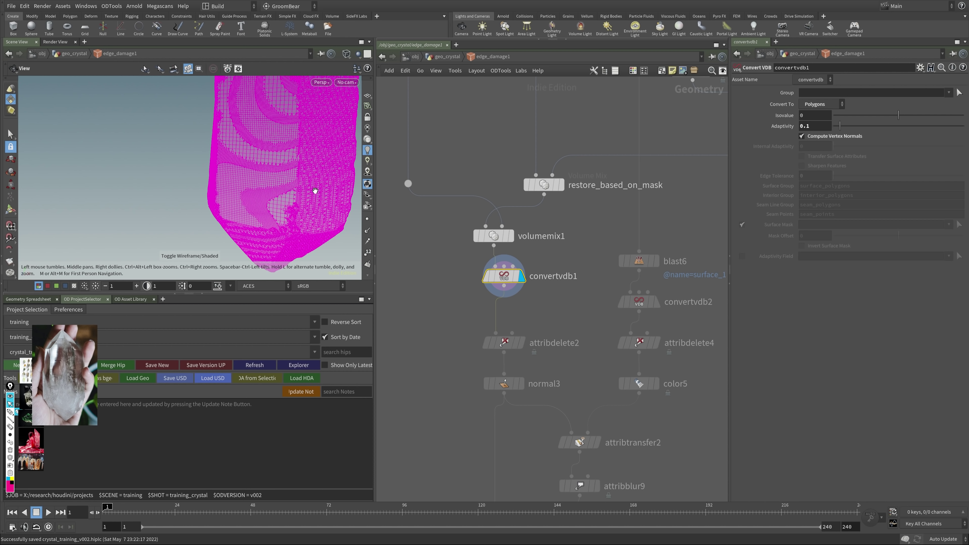
Step: Set convertvdb1's Adaptivity to 0.05 and check the whole crystal in shaded view
key("shift+w")
key("h")
mouse_move(184, 176)
left_mouse_down()
mouse_move(167, 201)
mouse_move(180, 190)
left_mouse_up()
key("h")
Step: Return to the geo_crystal network, show edge_damage1's parameters and frame the damaged crystal
key("u")
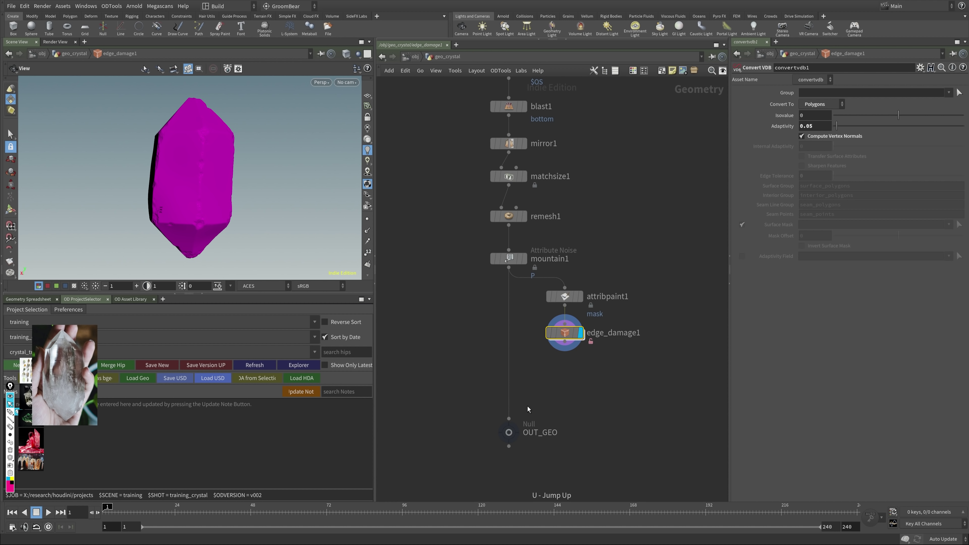
left_click(567, 367)
key("f")
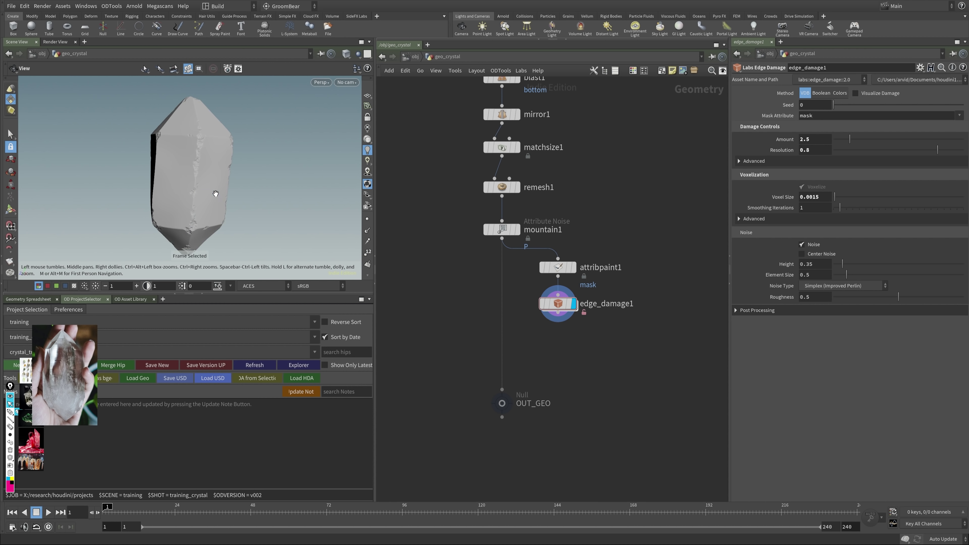
left_click_drag(215, 193, 228, 180)
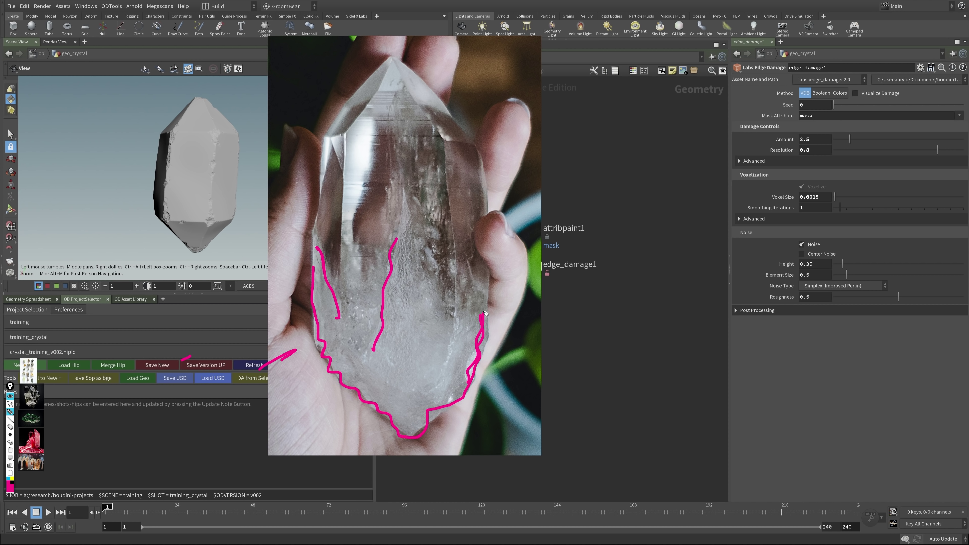
Step: Mark a dividing line across the middle of the crystal reference photo, clear all markings and put the photo away
left_click_drag(380, 249, 530, 254)
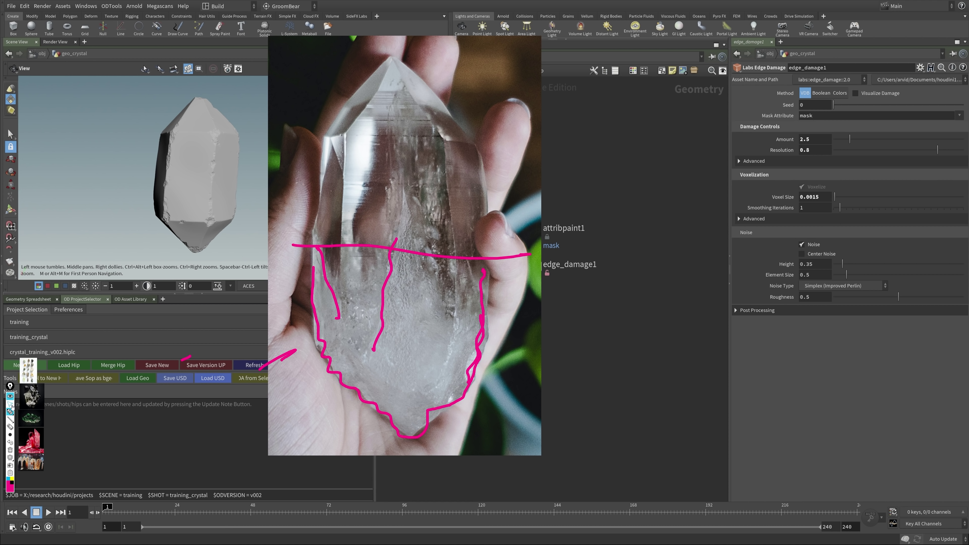
left_click(10, 451)
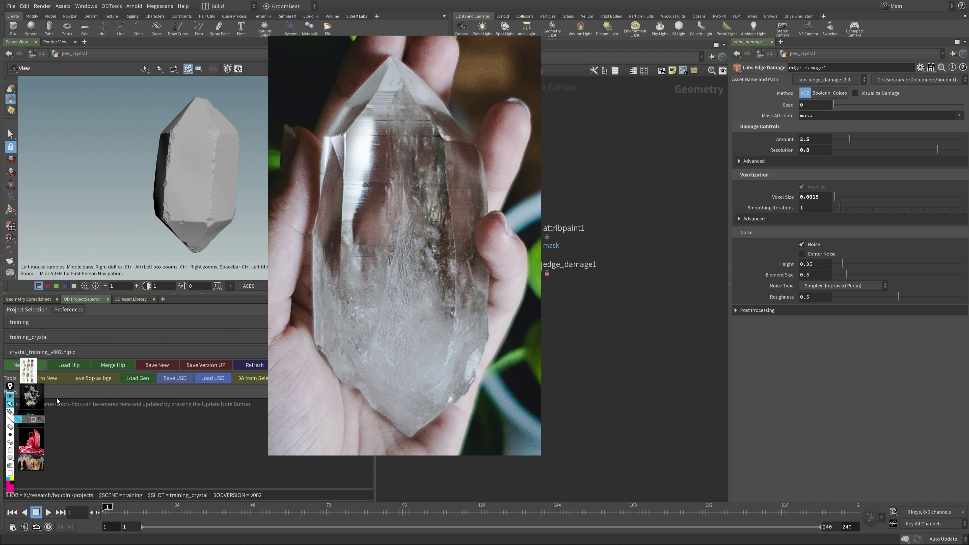
left_click_drag(450, 159, 72, 378)
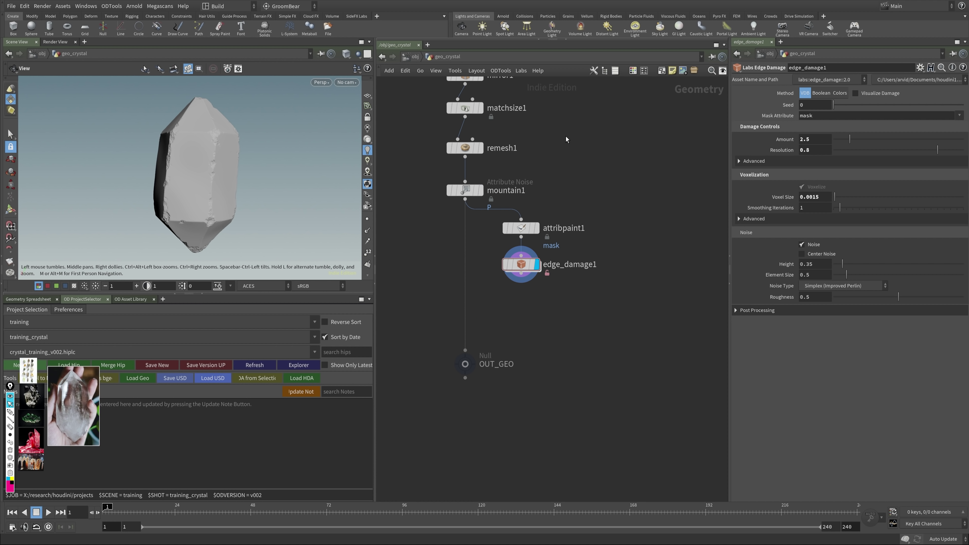
Step: Display tube1, matchsize1 and edge_damage1 in turn to review the crystal's build-up from base shape to damaged result
middle_click_drag(566, 138, 560, 341)
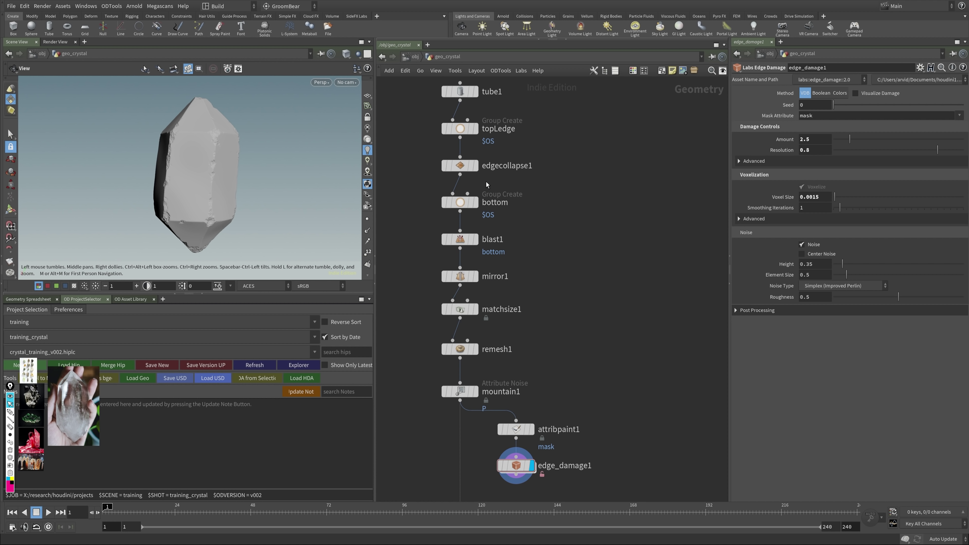
left_click(476, 93)
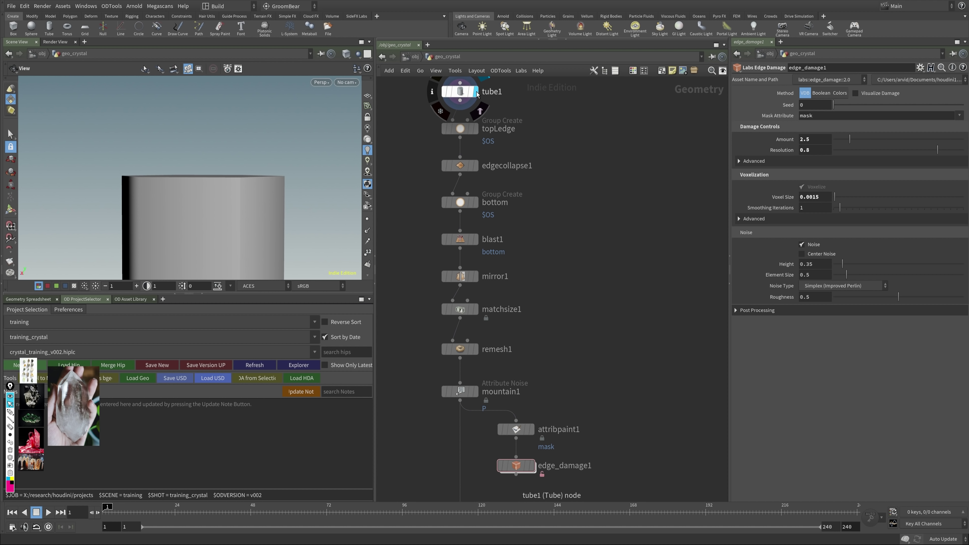
left_click(475, 309)
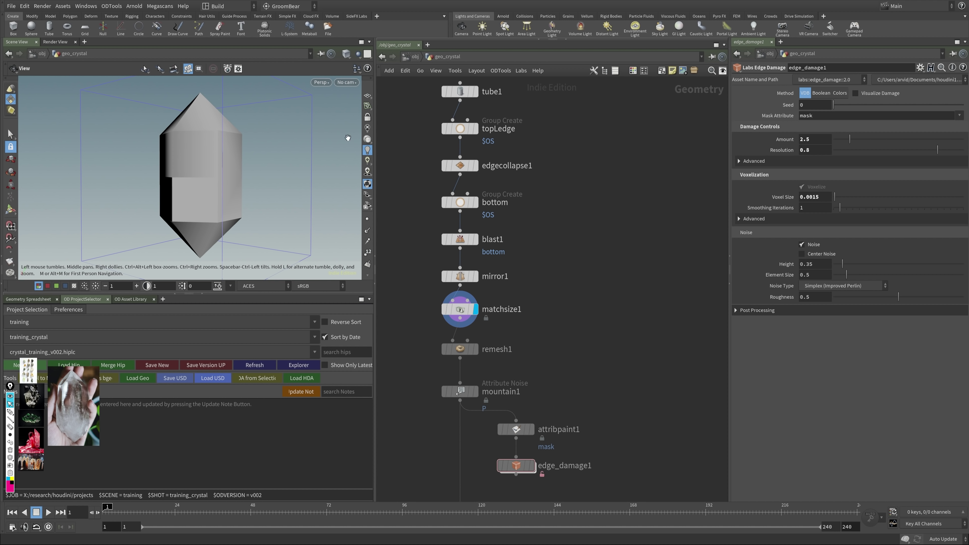
scroll(557, 377, "down", 4)
left_click(534, 308)
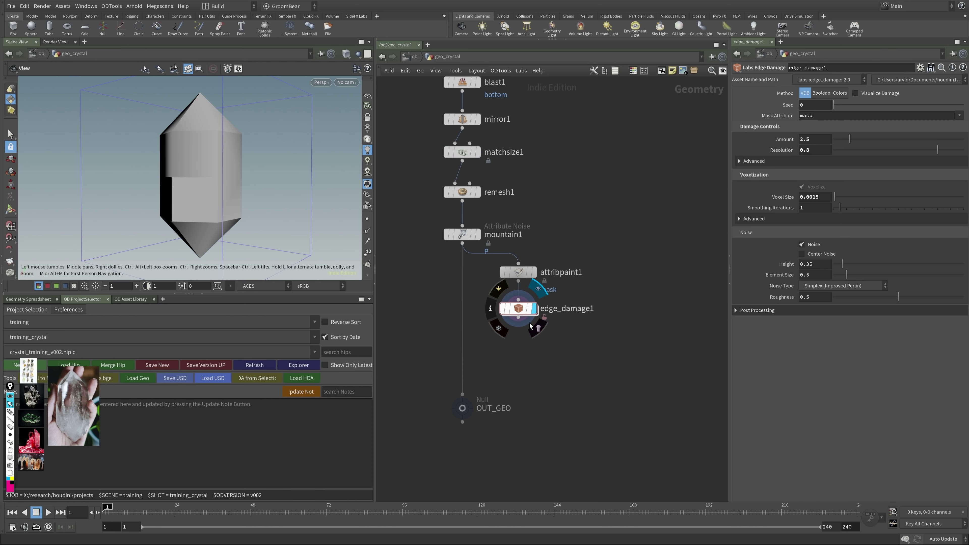
Step: Save the scene and move mountain1, attribpaint1 and edge_damage1 down together to make room below remesh1
key("ctrl+s")
left_click_drag(183, 162, 181, 195)
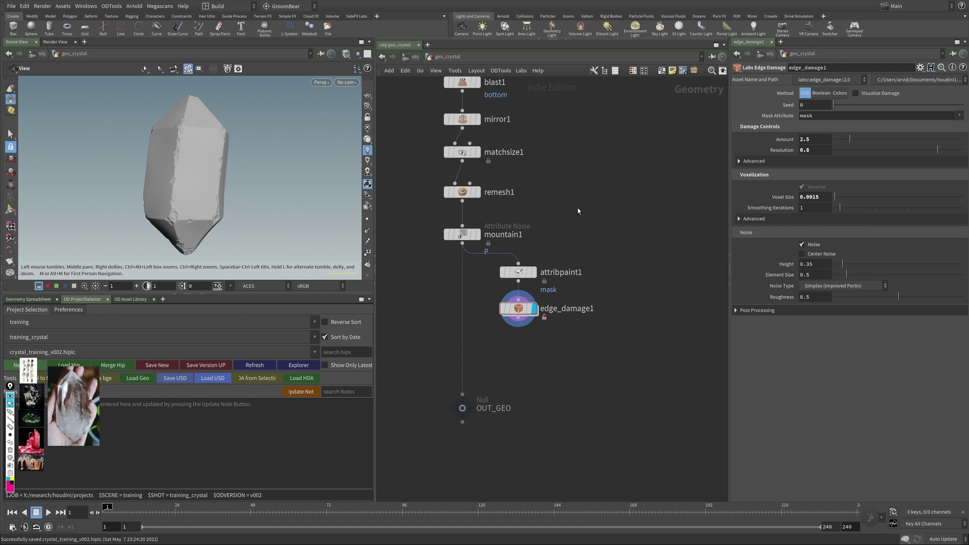
left_click_drag(447, 245, 553, 339)
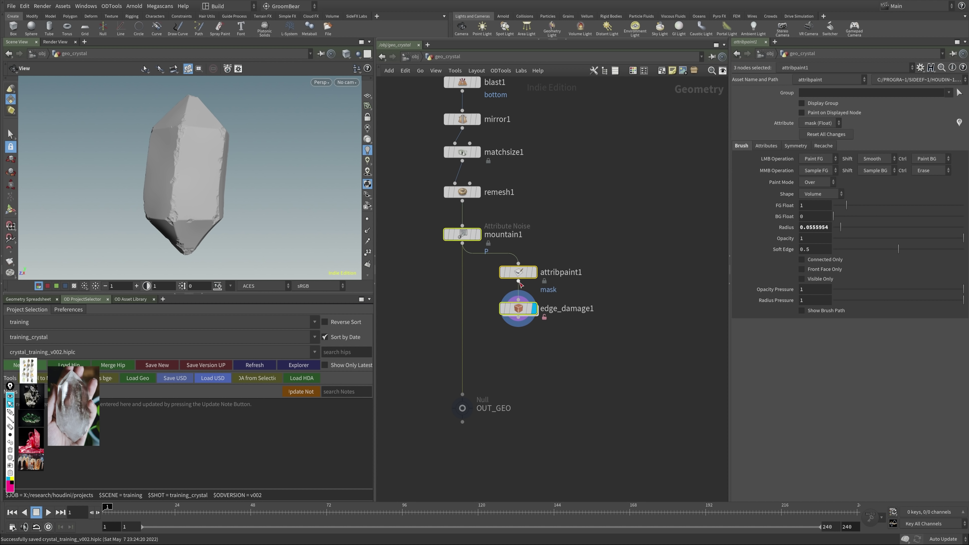
left_click_drag(517, 273, 518, 322)
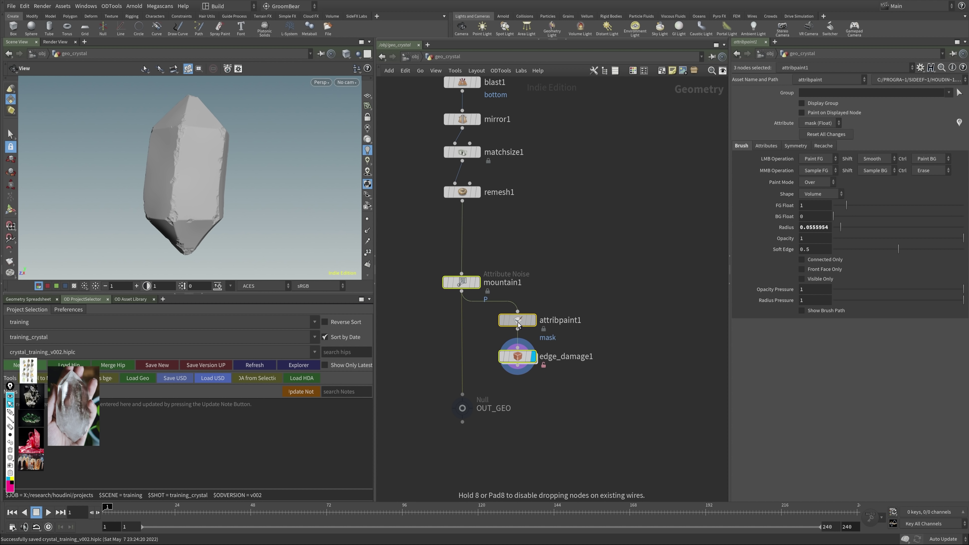
left_click(556, 239)
middle_click_drag(556, 239, 562, 271)
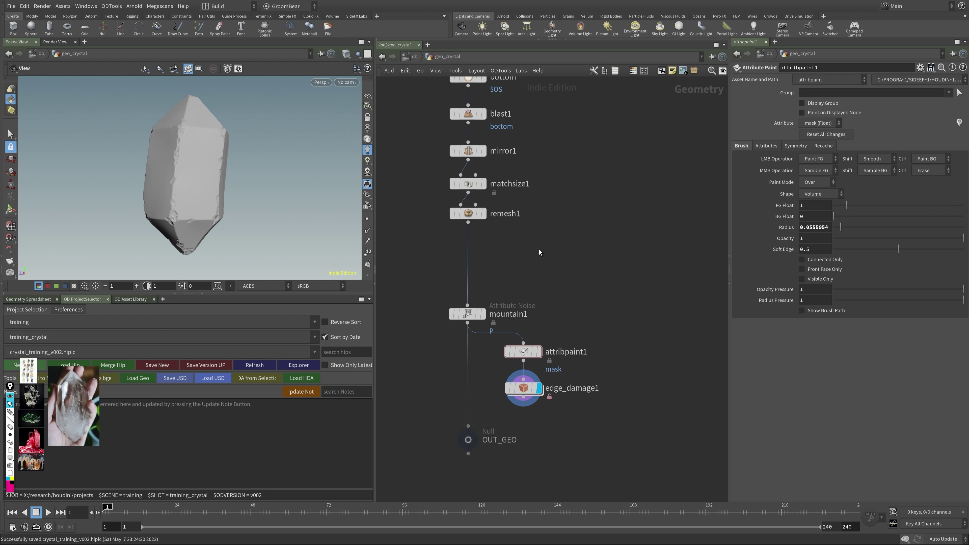
Step: Add a second Mountain node beside the main chain, feed it from remesh1 and display it
middle_click_drag(526, 263, 497, 248)
key("Tab")
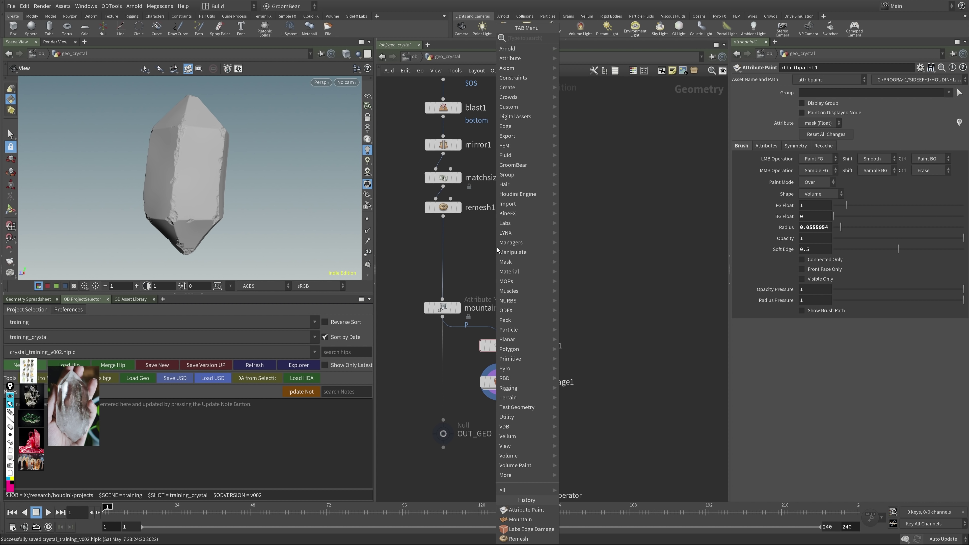
type("edge")
key("Return")
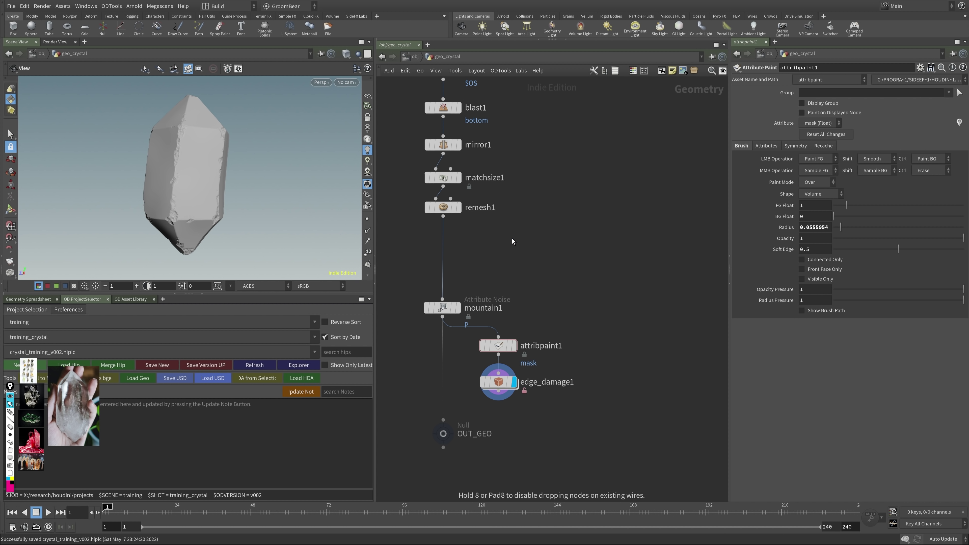
key("ctrl+v")
left_click(514, 255)
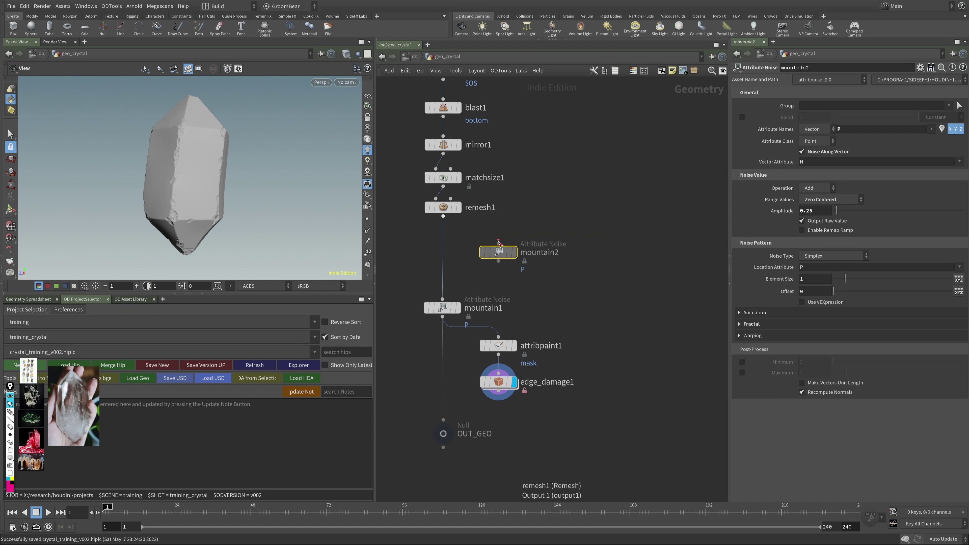
left_click(512, 253)
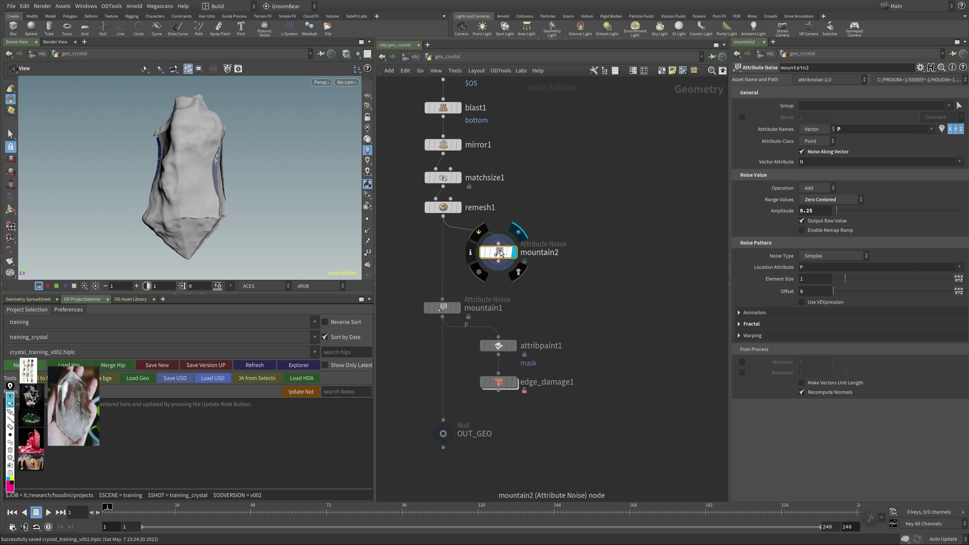
Step: Turn off Noise Along Vector on mountain2, set Amplitude to 0.04 and Element Size to 0.19, and expand the Warping settings
left_click(801, 151)
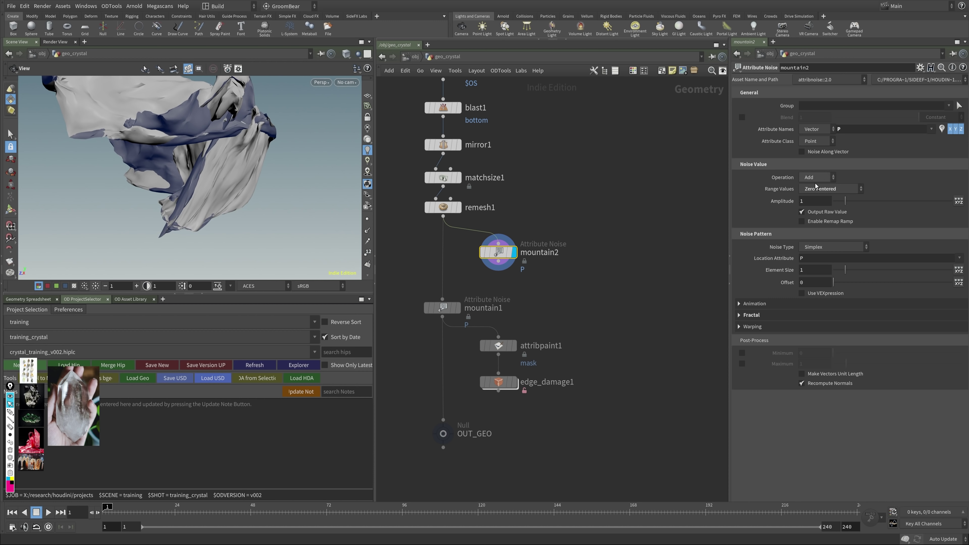
left_click_drag(845, 201, 834, 202)
left_click_drag(844, 270, 836, 275)
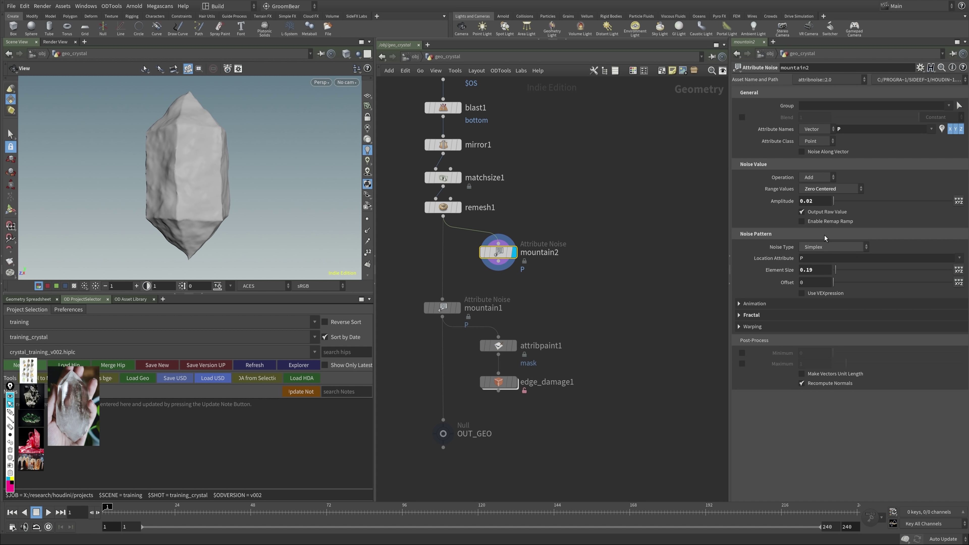
mouse_move(820, 201)
middle_mouse_down()
mouse_move(820, 216)
mouse_move(848, 216)
mouse_move(824, 216)
middle_mouse_up()
left_click(751, 329)
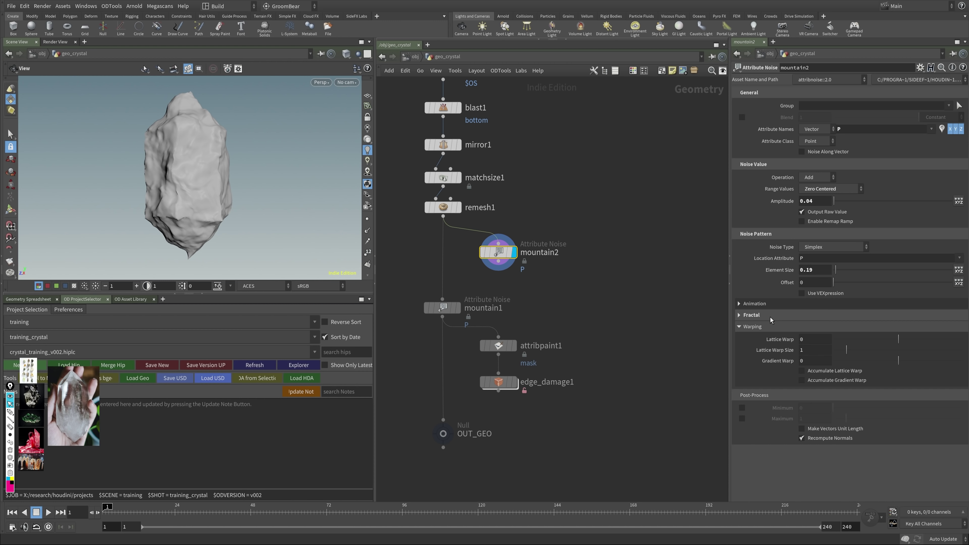
Step: Enable Noise Along Vector on mountain2 and set Amplitude 0.06, Element Size 0.26, Offset 2.2 and fractal Roughness 0.529
left_click(801, 152)
middle_click_drag(820, 210, 824, 220)
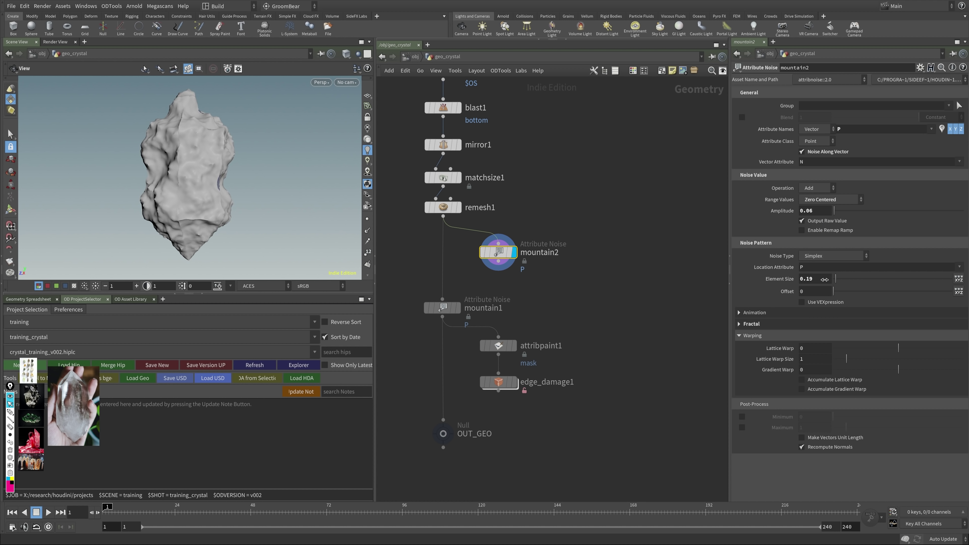
middle_click_drag(820, 278, 828, 280)
left_click(873, 323)
left_click_drag(833, 292, 838, 291)
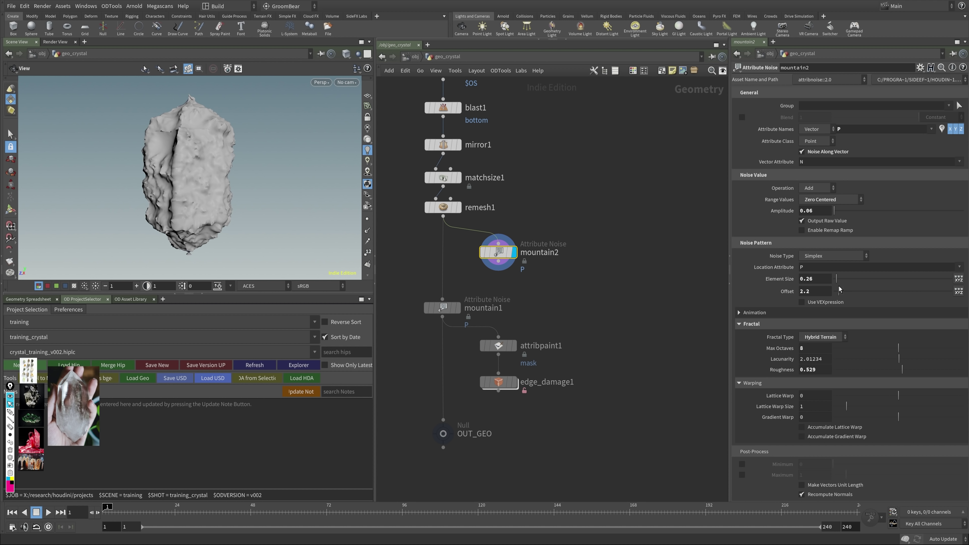
Step: Turn off Noise Along Vector on mountain2 and set Amplitude 0.05, Element Size 0.13, Lattice Warp -0.074 and Gradient Warp -0.019
left_click_drag(898, 416, 884, 395)
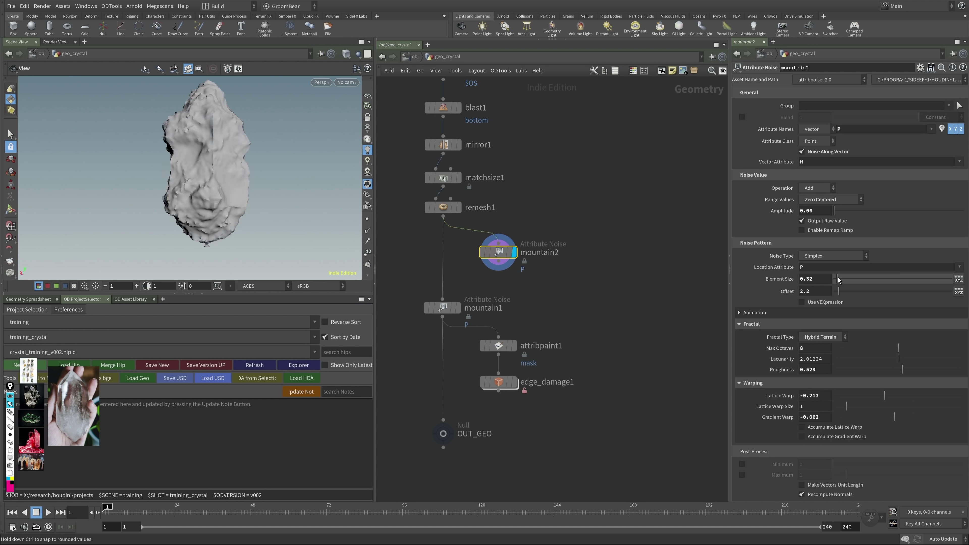
left_click(801, 152)
left_click_drag(834, 200, 833, 201)
middle_click_drag(820, 270, 828, 271)
left_click_drag(884, 386, 893, 386)
left_click_drag(894, 408, 897, 408)
left_click_drag(836, 270, 835, 270)
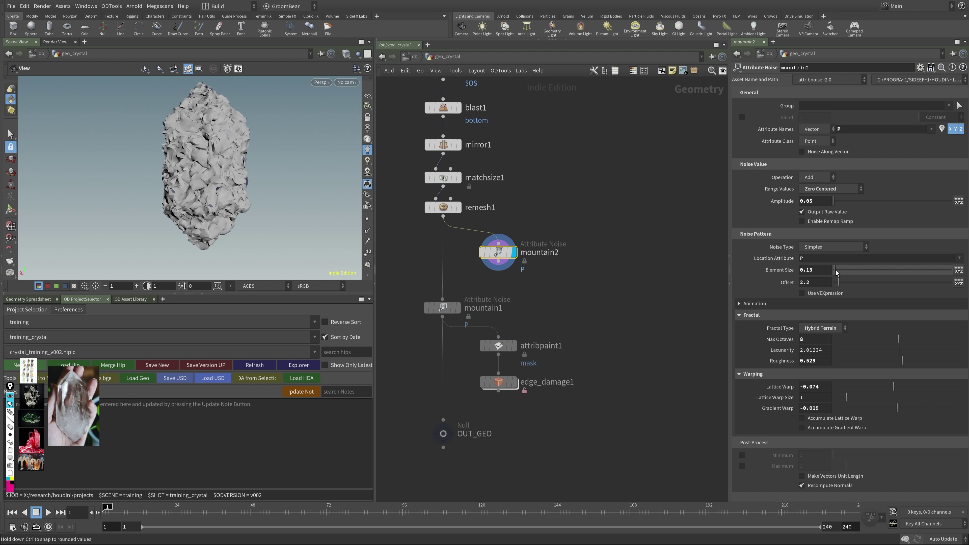
Step: Set mountain2's Amplitude to 0.03, re-enable Noise Along Vector and raise the fractal Roughness to 0.698
middle_click_drag(820, 201, 837, 223)
left_click(801, 151)
left_click_drag(901, 370, 924, 369)
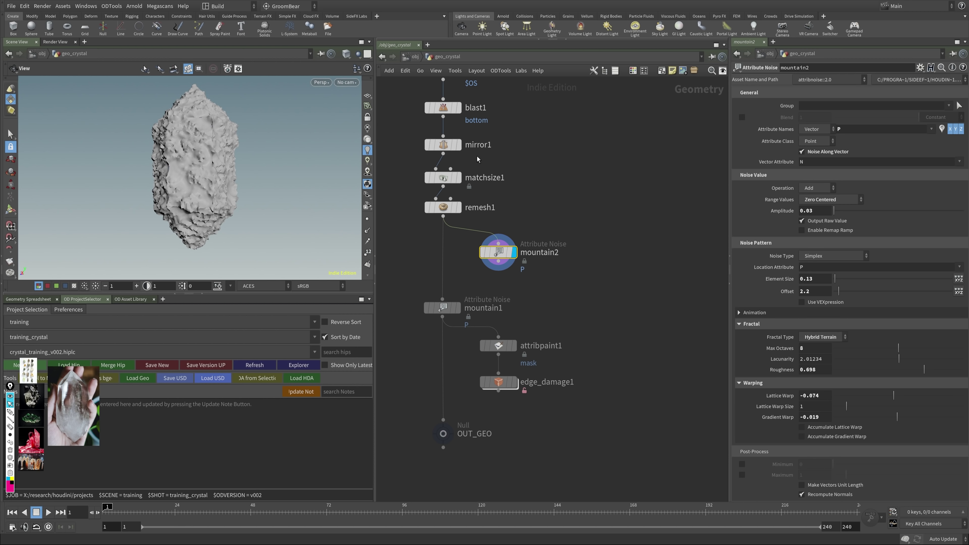
Step: Check the crystal's mesh density in wireframe, set remesh1's Target Size to 0.005 and inspect its node information
mouse_move(186, 224)
left_mouse_down()
mouse_move(290, 210)
mouse_move(197, 221)
left_mouse_up()
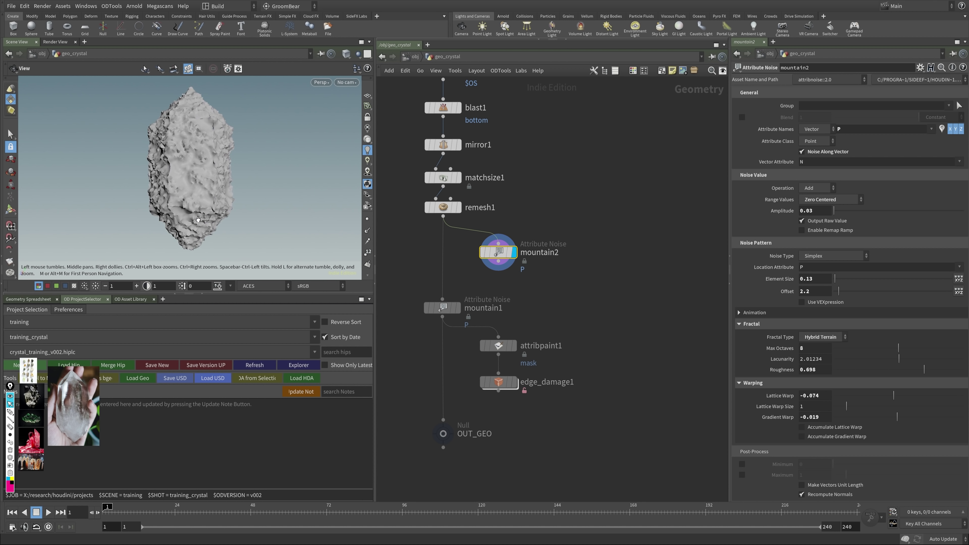
key("shift+w")
right_click_drag(176, 228, 342, 163)
scroll(342, 162, "down", 5)
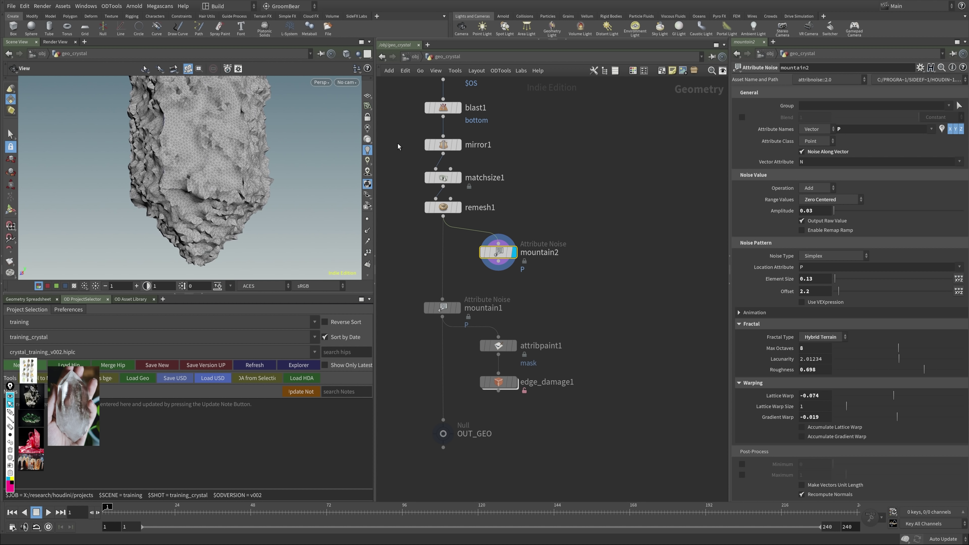
left_click(447, 209)
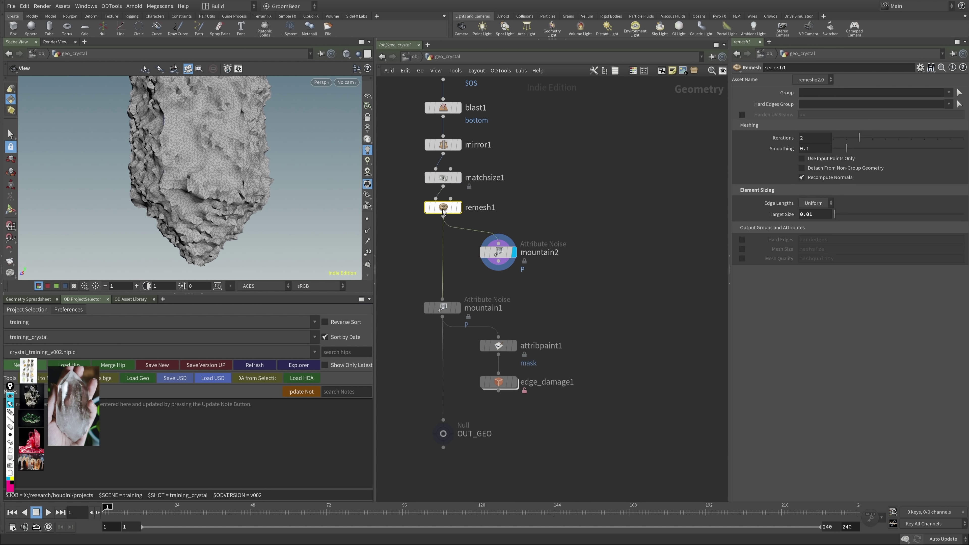
left_click(457, 207)
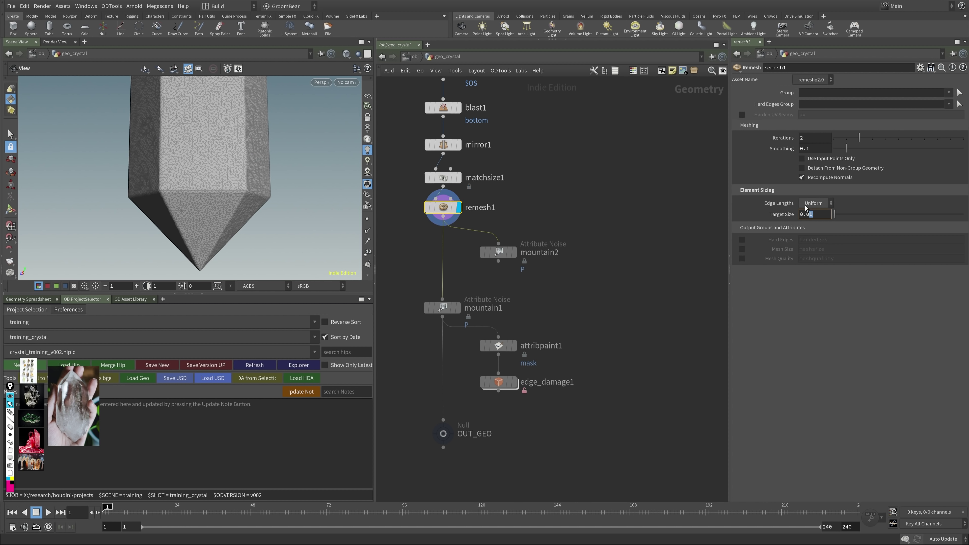
key("Return")
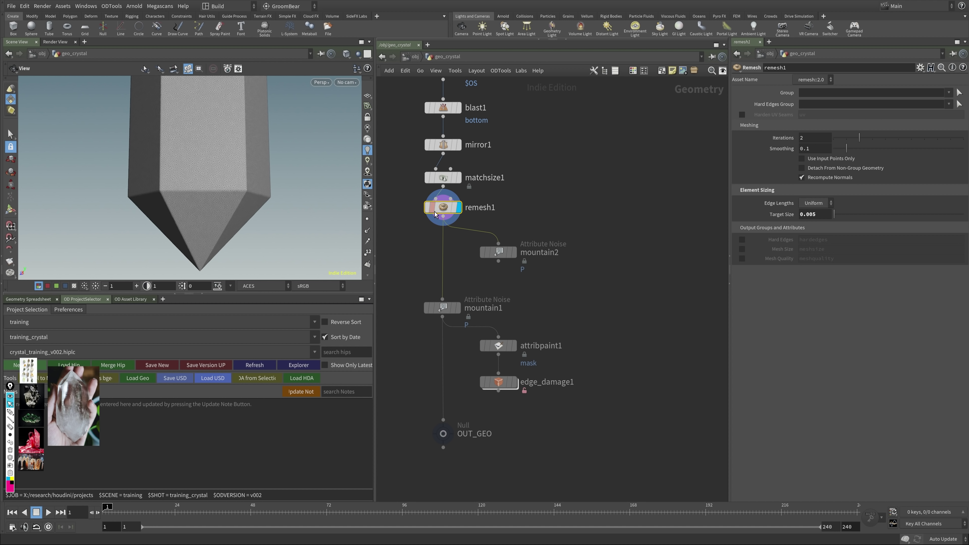
left_click(447, 222)
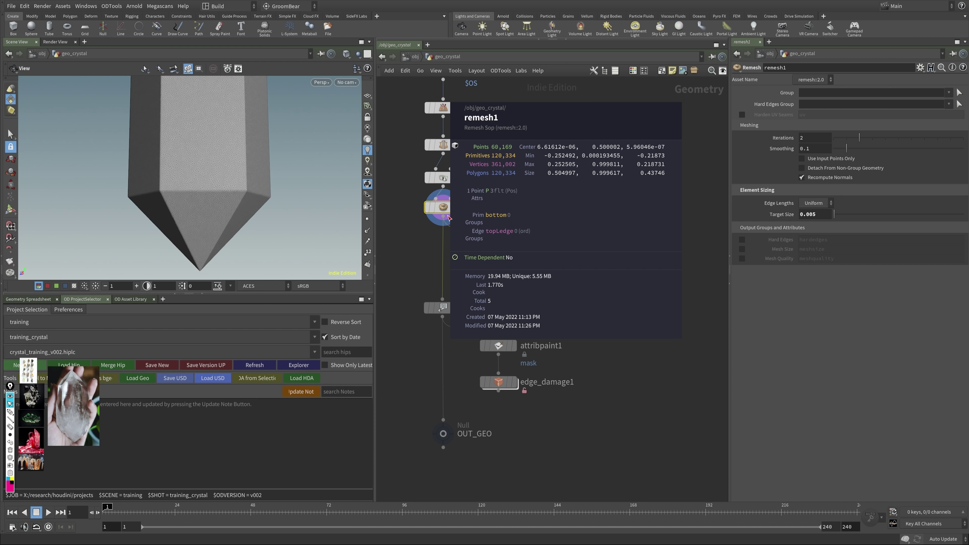
Step: Display mountain2 on the finer mesh without wireframe and set its Amplitude to 0.02 and Element Size to 0.29
left_click(514, 252)
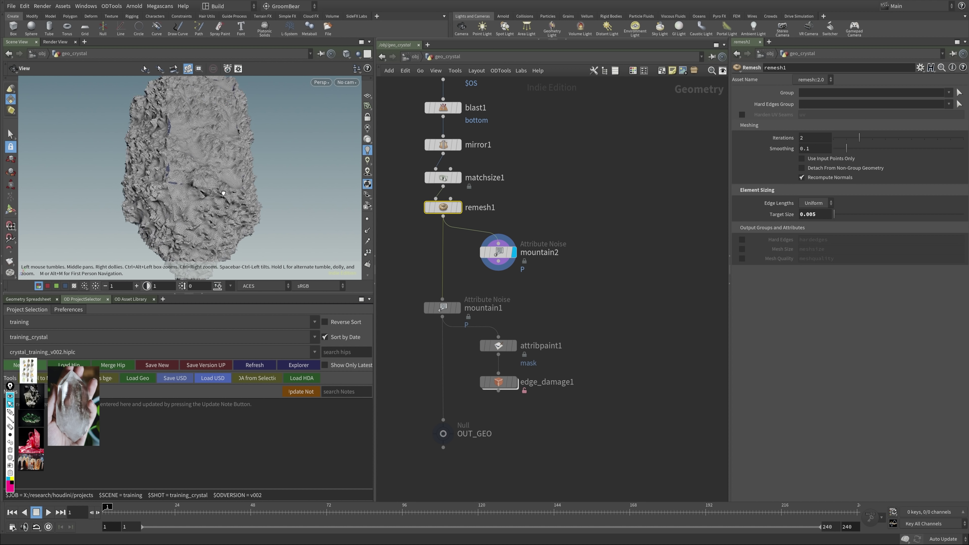
key("shift+w")
mouse_move(223, 193)
left_mouse_down()
mouse_move(211, 219)
mouse_move(301, 209)
mouse_move(269, 213)
mouse_move(242, 131)
left_mouse_up()
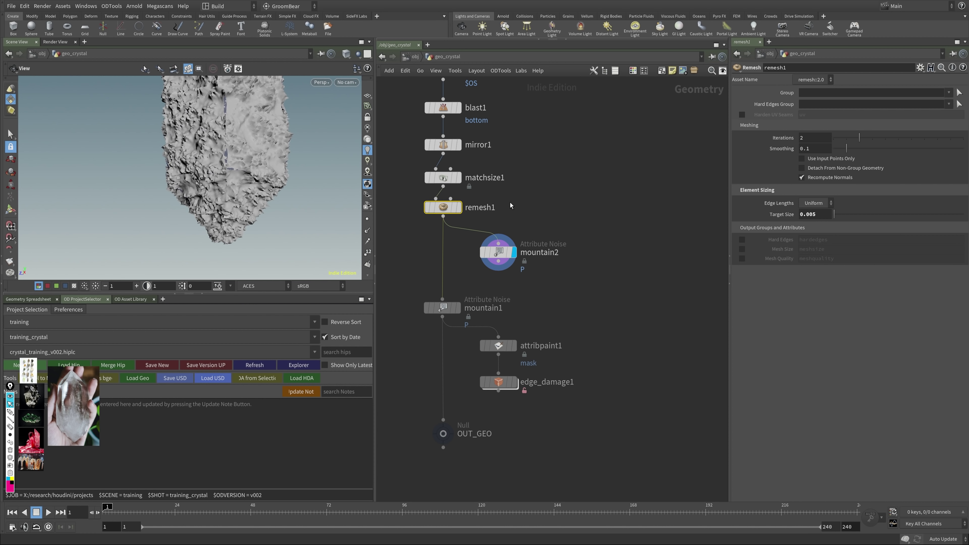
left_click(498, 254)
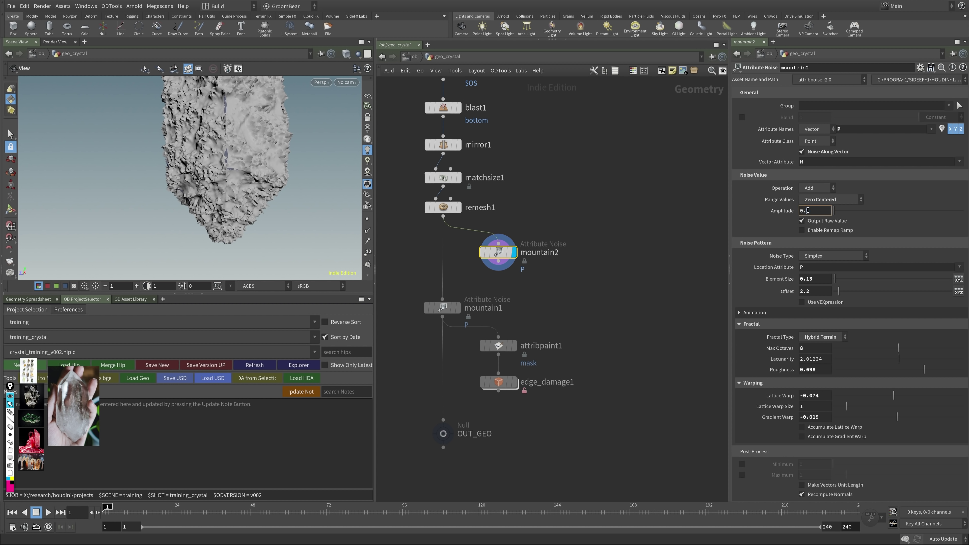
type("02")
key("Return")
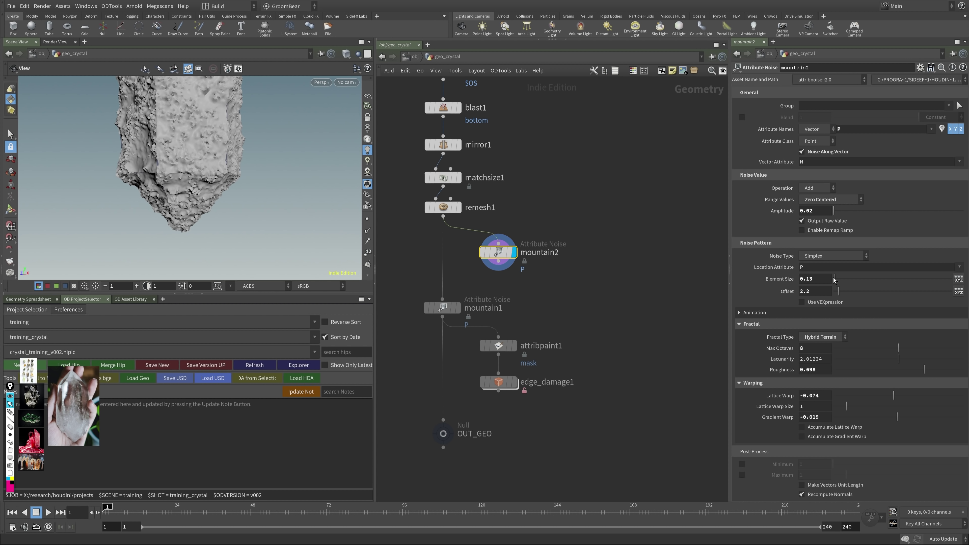
middle_click_drag(833, 280, 888, 285)
key("space+f")
left_click_drag(243, 154, 233, 179)
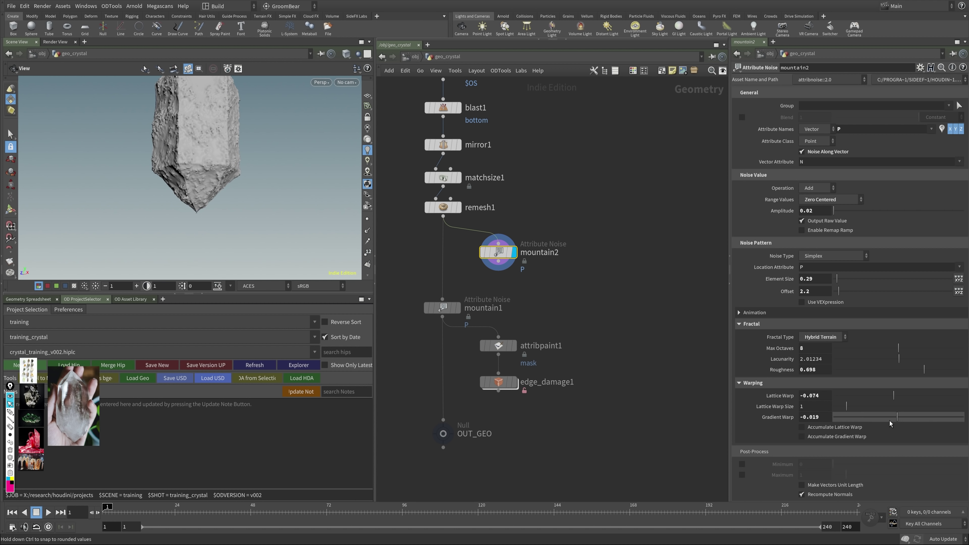
Step: Set mountain2's Roughness to 0.678, Lattice Warp to -0.252 and Gradient Warp to 0.031
left_click_drag(895, 393, 901, 414)
left_click_drag(922, 369, 920, 369)
left_click(879, 395)
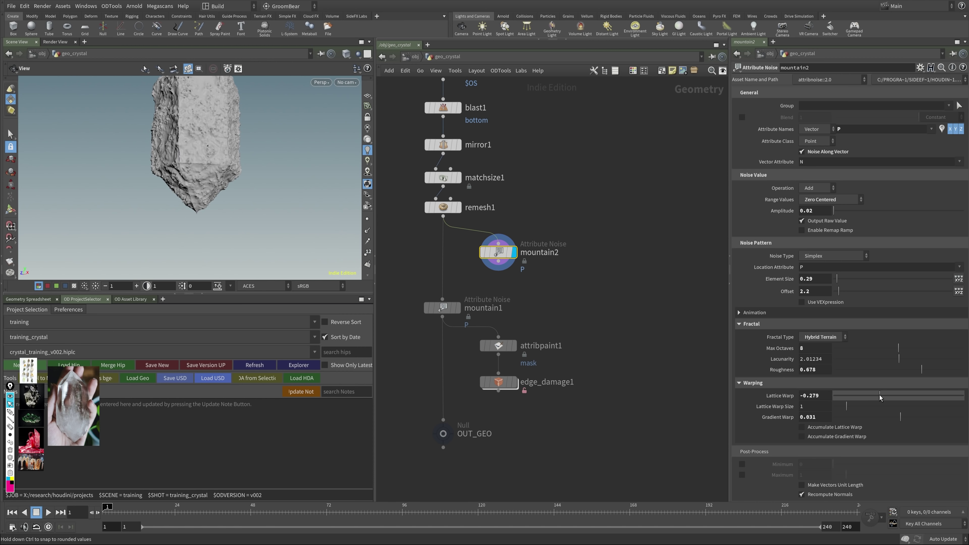
left_click_drag(880, 396, 882, 396)
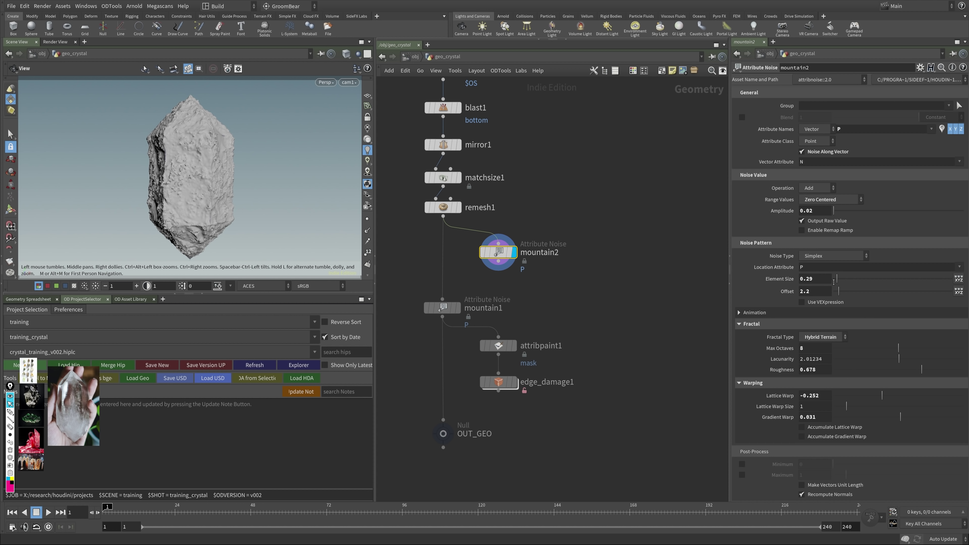
Step: Set mountain2's Element Size to 0.43, enable Accumulate Lattice Warp and Accumulate Gradient Warp, and set Lattice Warp -0.24 and Gradient Warp 0.004
left_click_drag(836, 279, 839, 276)
left_click(844, 427)
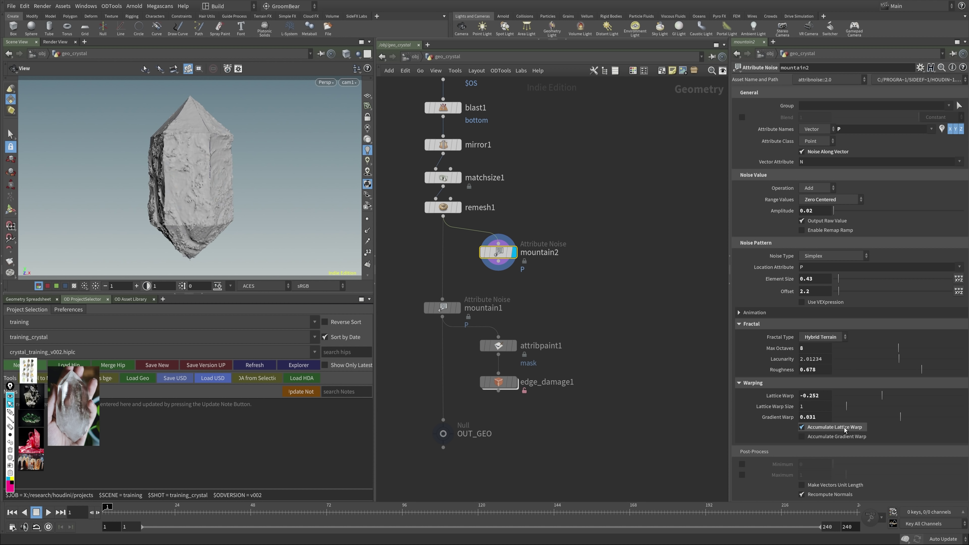
left_click(844, 436)
left_click_drag(881, 396, 900, 416)
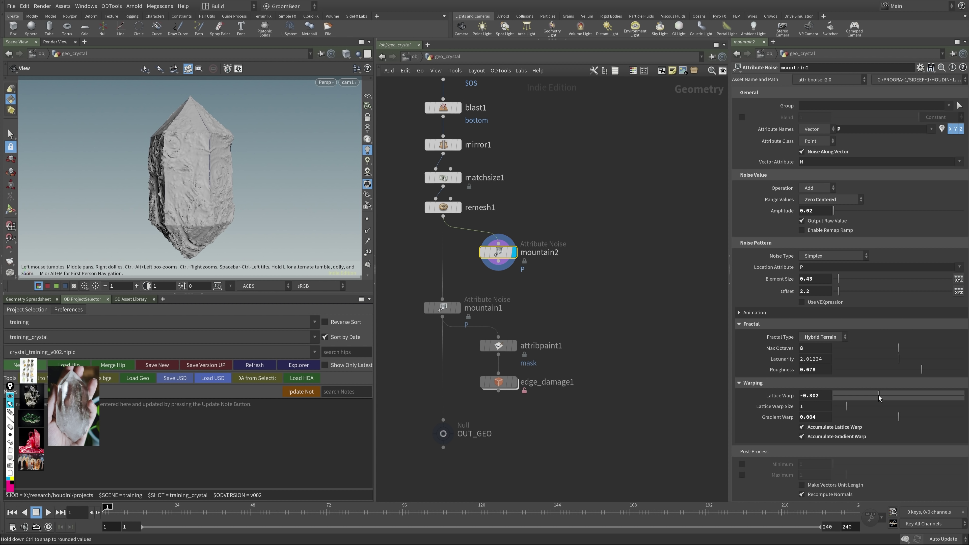
left_click_drag(878, 396, 883, 396)
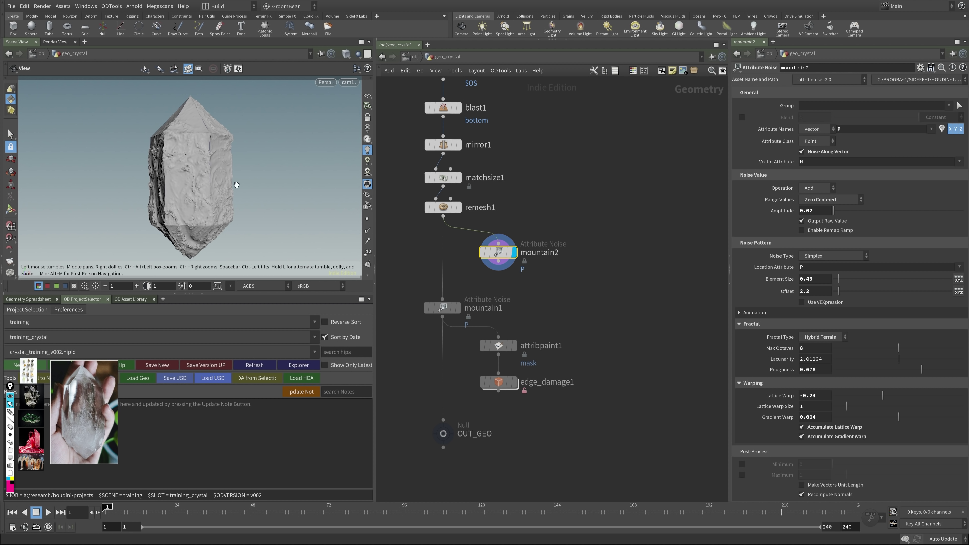
Step: Set mountain2's Element Size to 0.47 and turn off Noise Along Vector
middle_click_drag(813, 279, 841, 294)
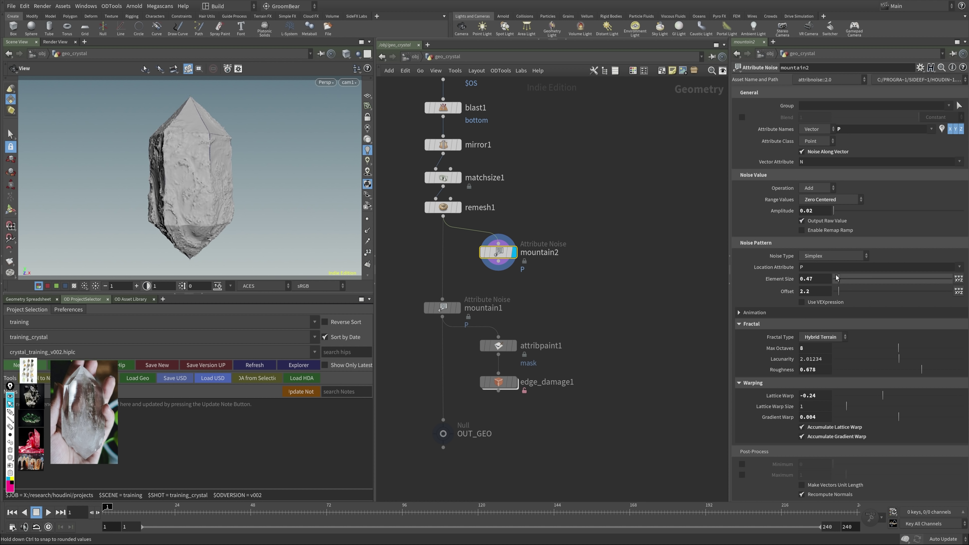
middle_click_drag(818, 210, 822, 240)
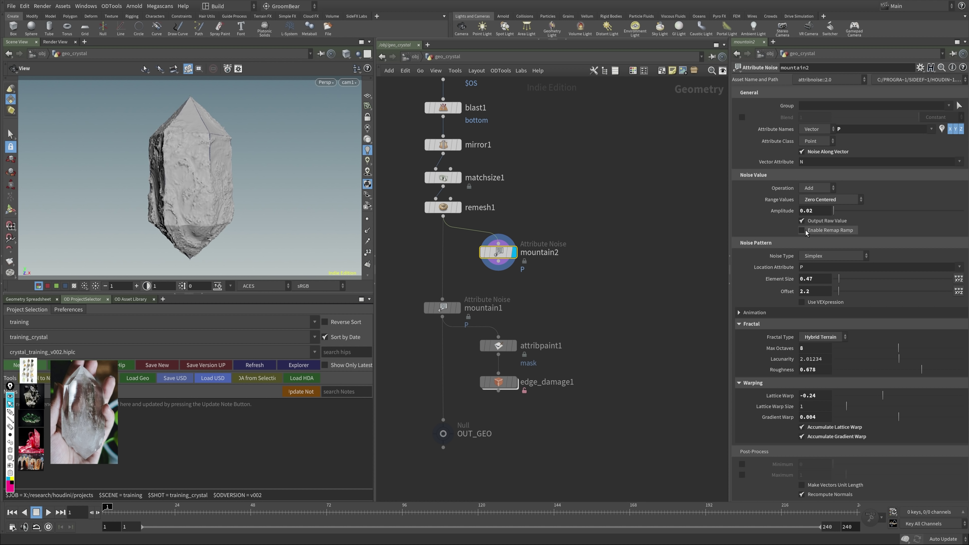
left_click(820, 152)
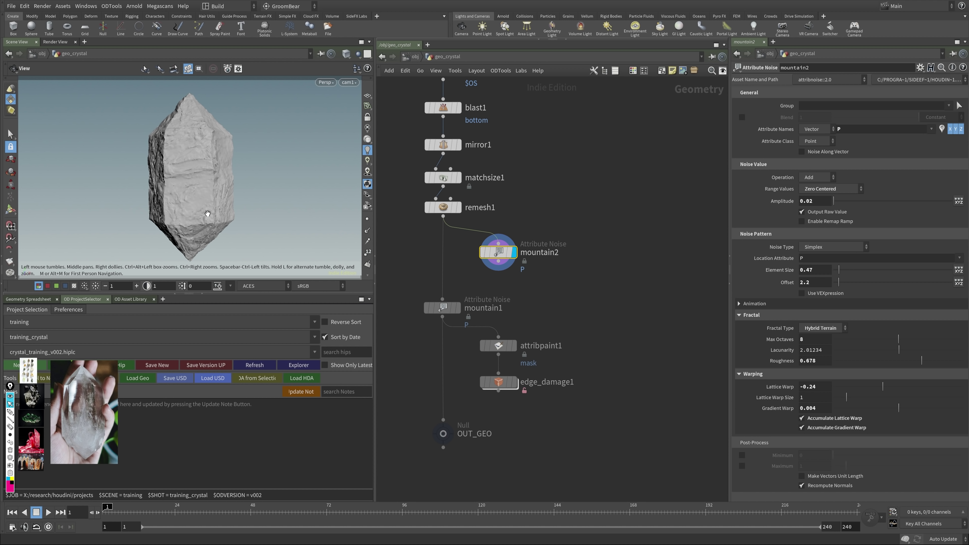
Step: Set mountain2's Element Size to 0.4 and Offset to 0.32, and look through cam1 again
left_click_drag(160, 179, 234, 220)
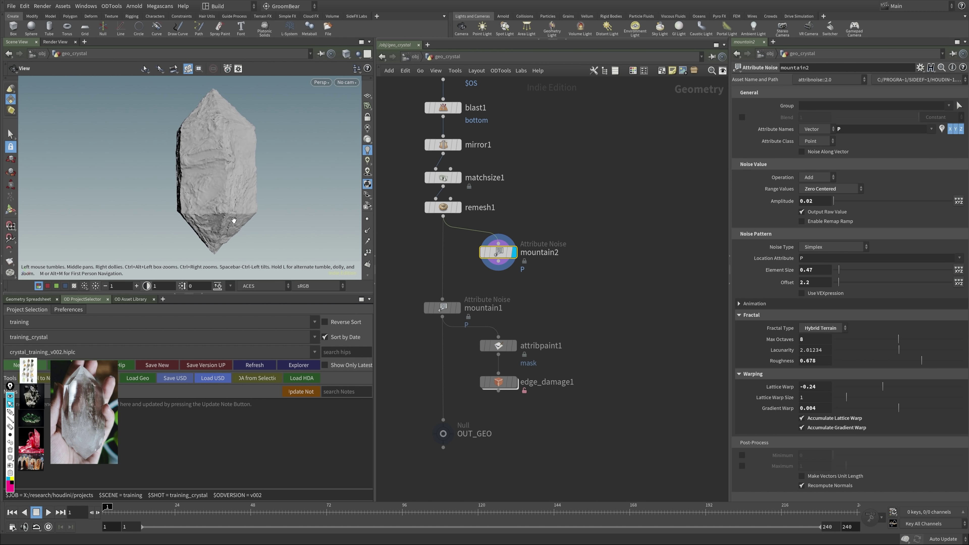
middle_click(826, 270)
middle_click_drag(835, 286, 776, 287)
middle_click_drag(826, 208, 824, 226)
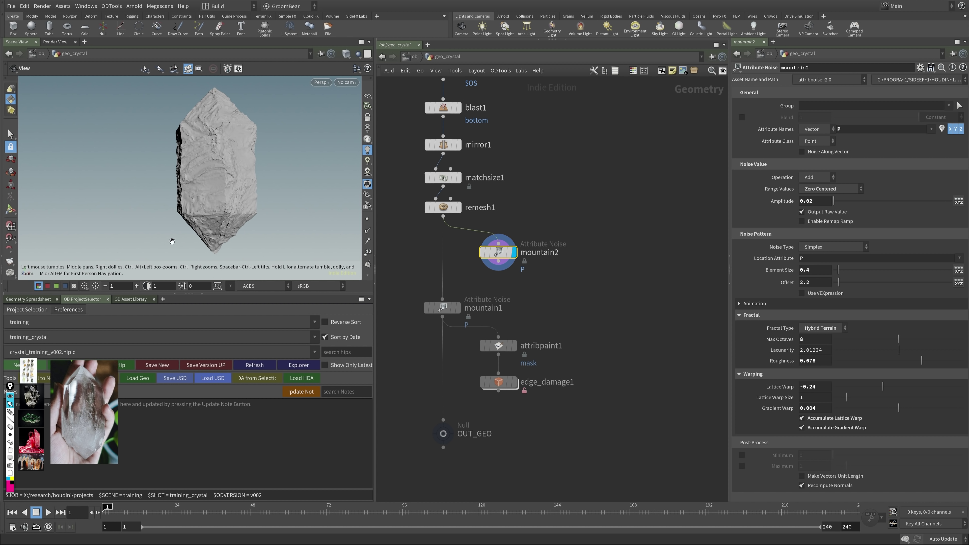
left_click_drag(171, 237, 202, 237)
mouse_move(821, 283)
middle_mouse_down()
mouse_move(831, 294)
mouse_move(820, 294)
mouse_move(862, 292)
mouse_move(839, 282)
mouse_move(722, 302)
mouse_move(839, 283)
middle_mouse_up()
left_click(346, 82)
left_click(350, 130)
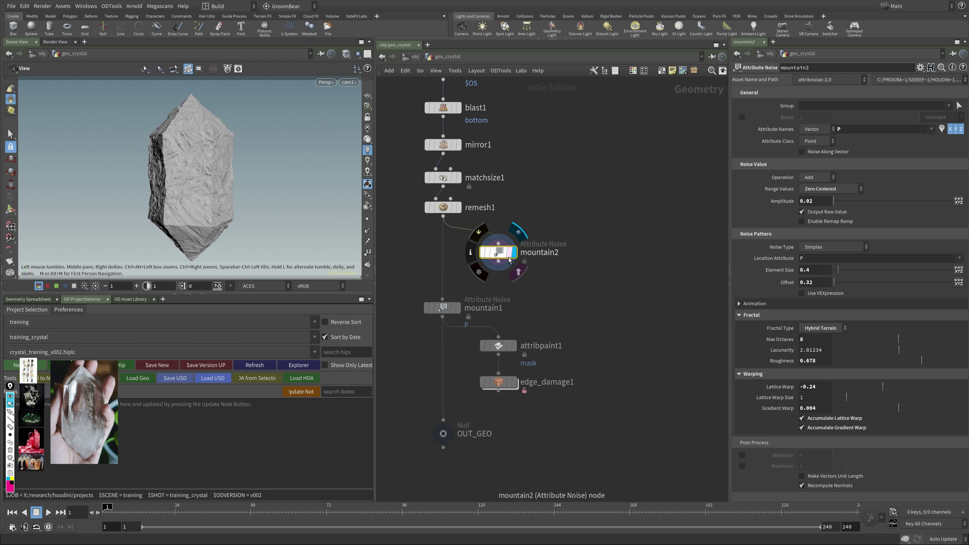
Step: Enable Blend on mountain2 and have it use the mask attribute as the blend attribute
middle_click_drag(572, 190, 602, 180)
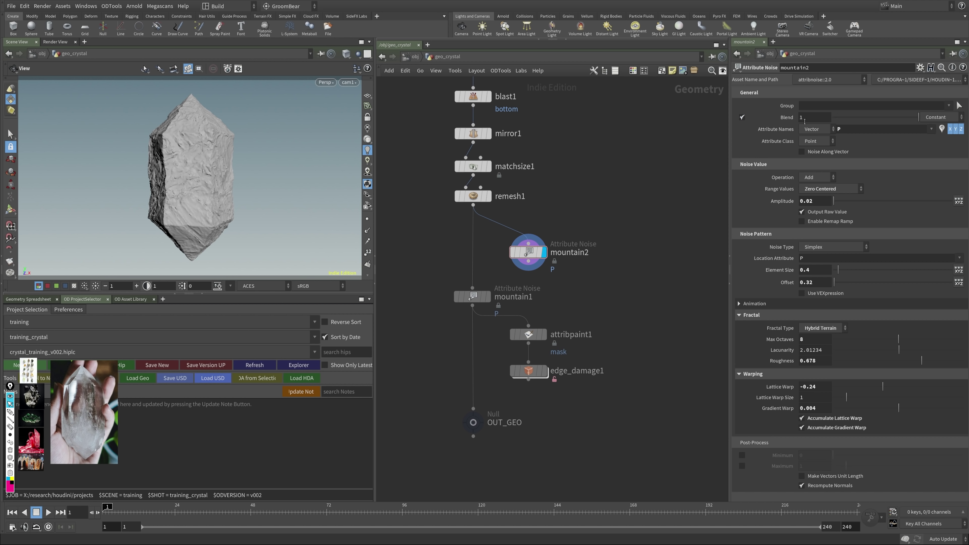
left_click_drag(917, 117, 951, 114)
left_click(931, 116)
left_click(936, 128)
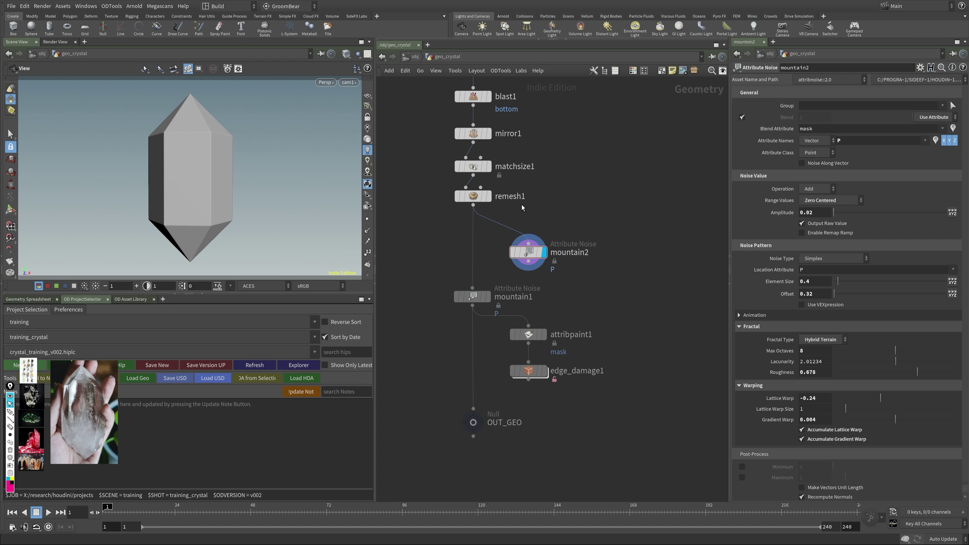
Step: Insert an Attribute Paint node on the wire between remesh1 and mountain2
key("Tab")
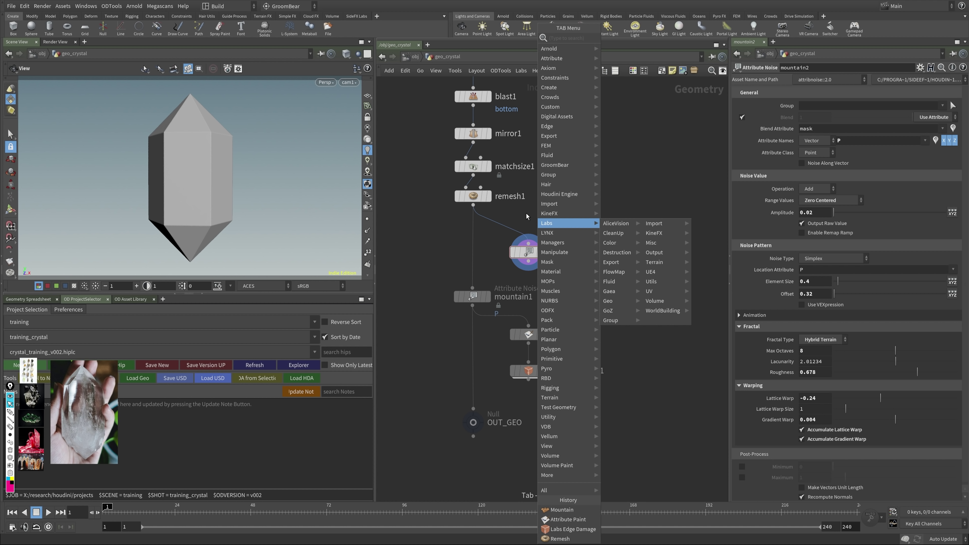
type("pain")
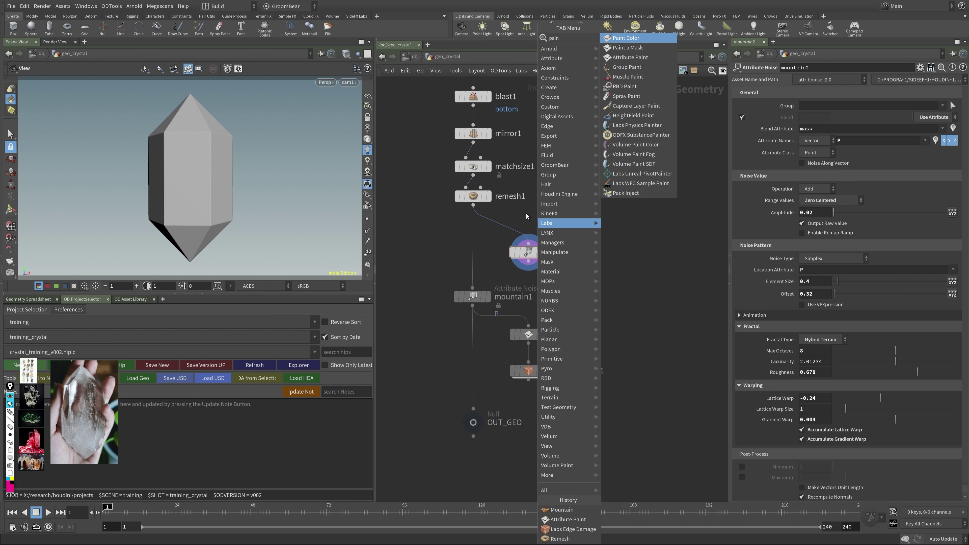
key("Down")
key("Down")
key("Up")
key("Return")
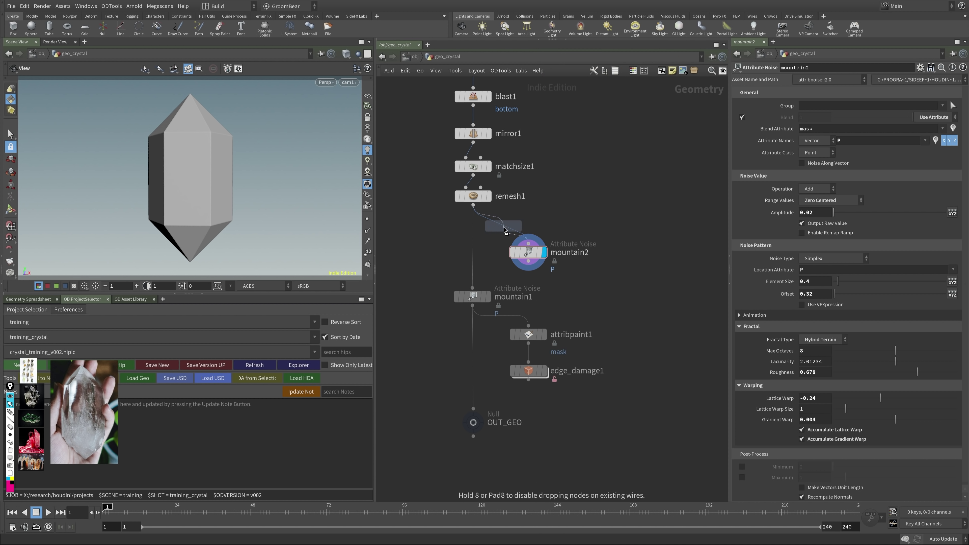
left_click(514, 231)
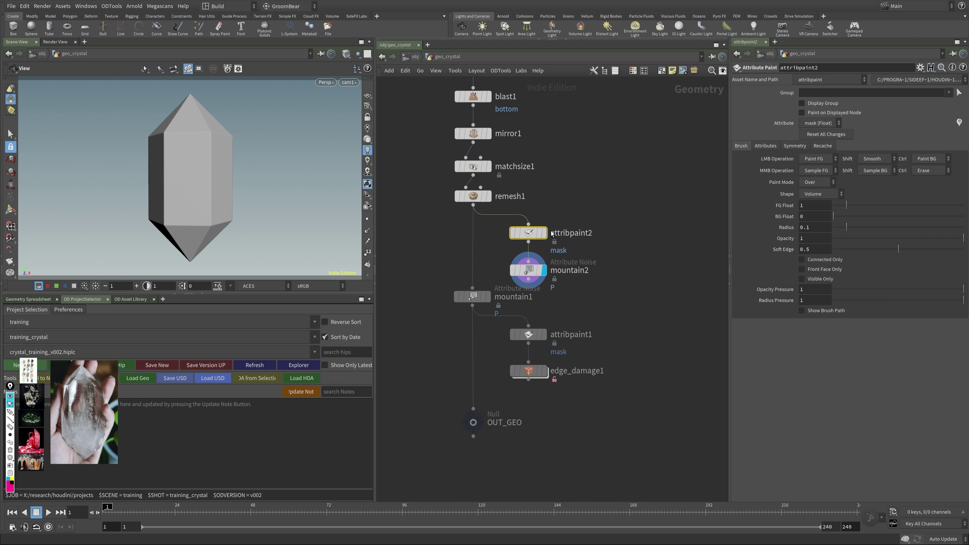
Step: Paint attribpaint2's mask at value 1 over the crystal's lower half from several sides, save the scene and return to cam1
key("Return")
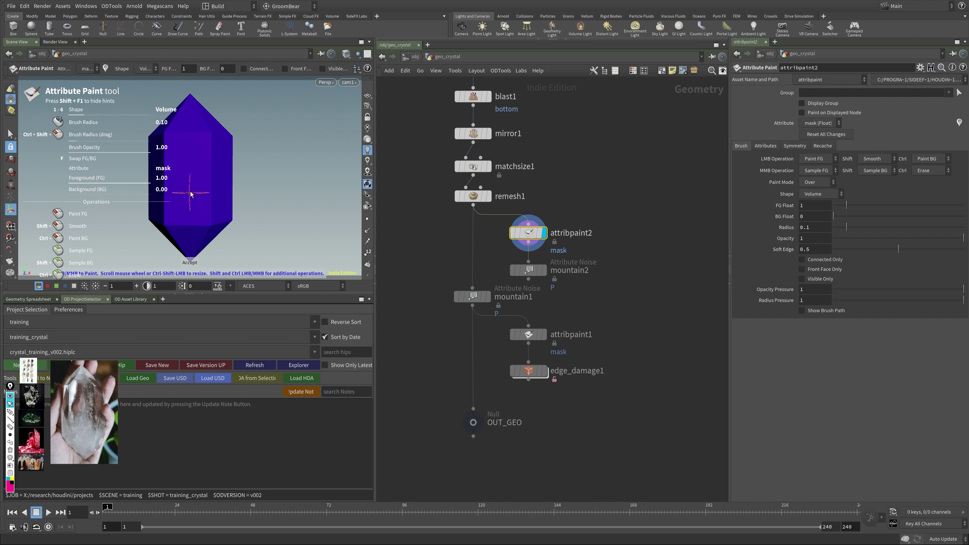
mouse_move(182, 210)
left_mouse_down()
mouse_move(221, 206)
mouse_move(199, 217)
mouse_move(290, 200)
left_mouse_up()
left_click(544, 269)
left_click(544, 232)
key("Return")
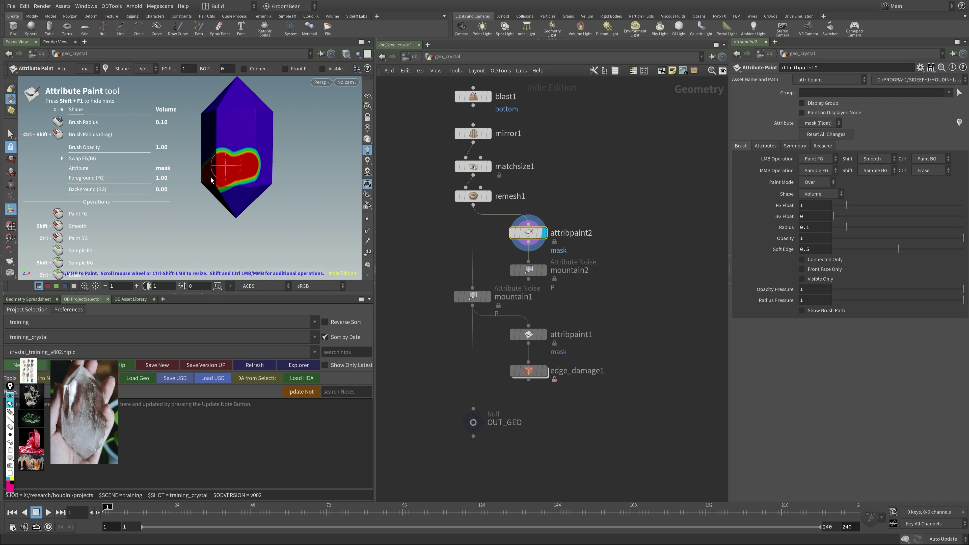
mouse_move(239, 202)
left_mouse_down("alt")
mouse_move(272, 181)
mouse_move(267, 152)
mouse_move(203, 182)
left_mouse_up("alt")
key("ctrl+s")
left_click(346, 82)
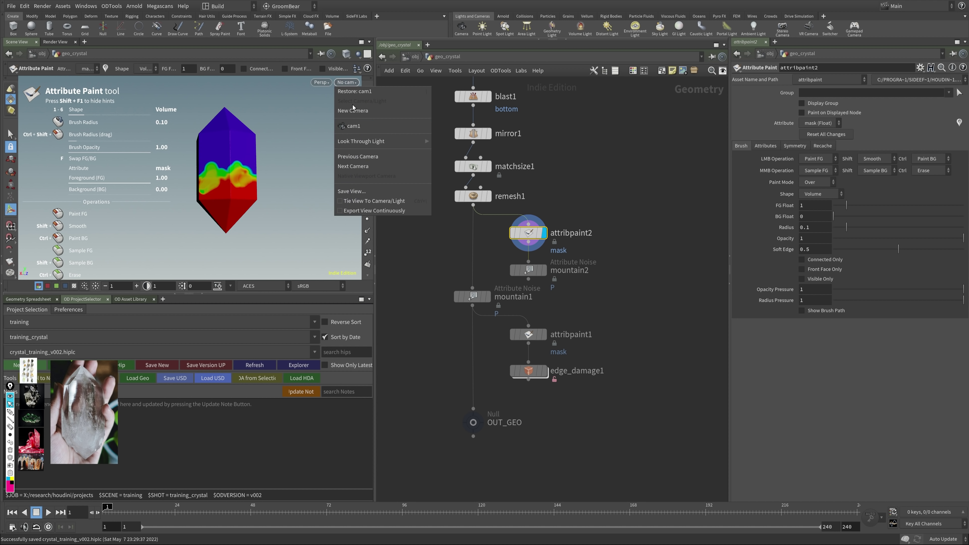
left_click(355, 100)
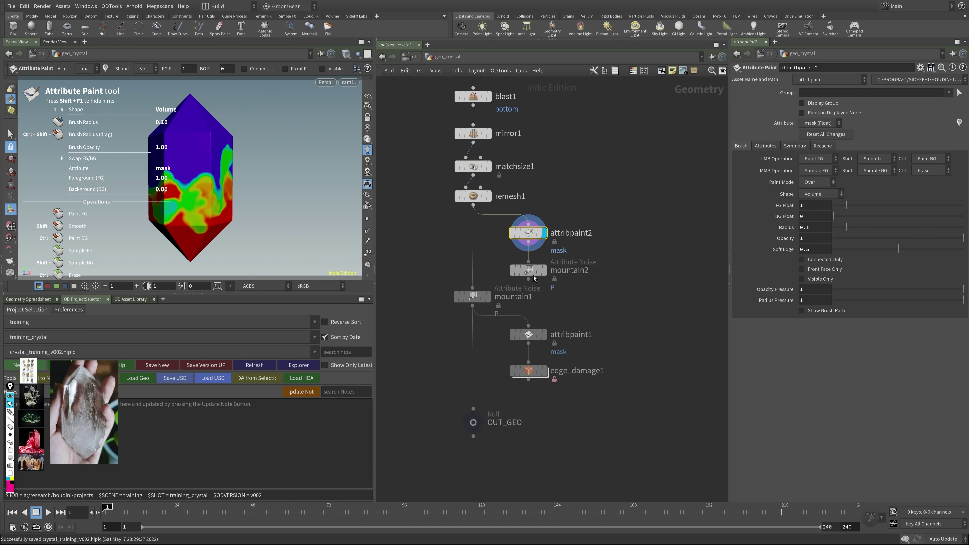
Step: Display mountain2 and insert an Attribute Blur node for the mask attribute between attribpaint2 and mountain2
left_click(544, 270)
left_click_drag(193, 199, 259, 198)
right_click_drag(267, 198, 232, 195)
middle_click_drag(253, 134, 295, 137)
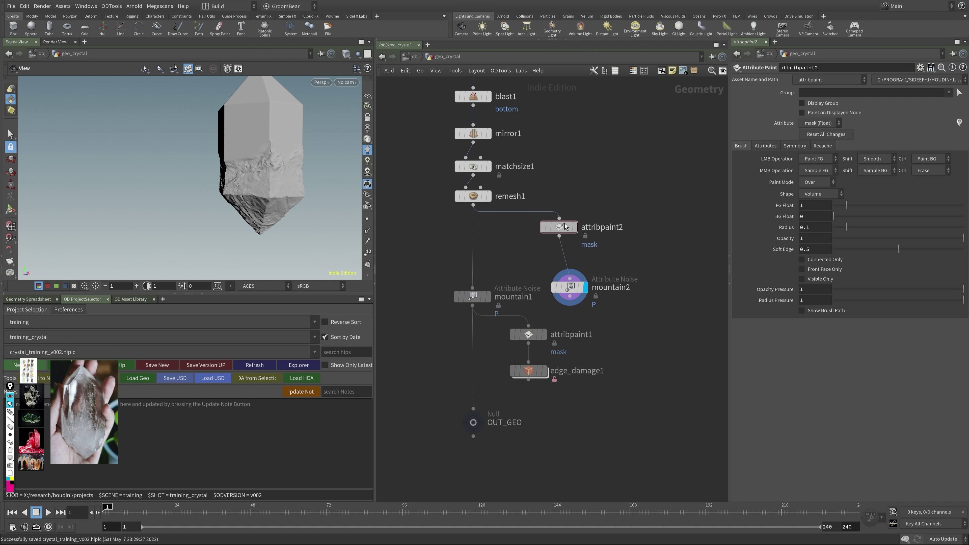
key("Tab")
type("a")
key("BackSpace")
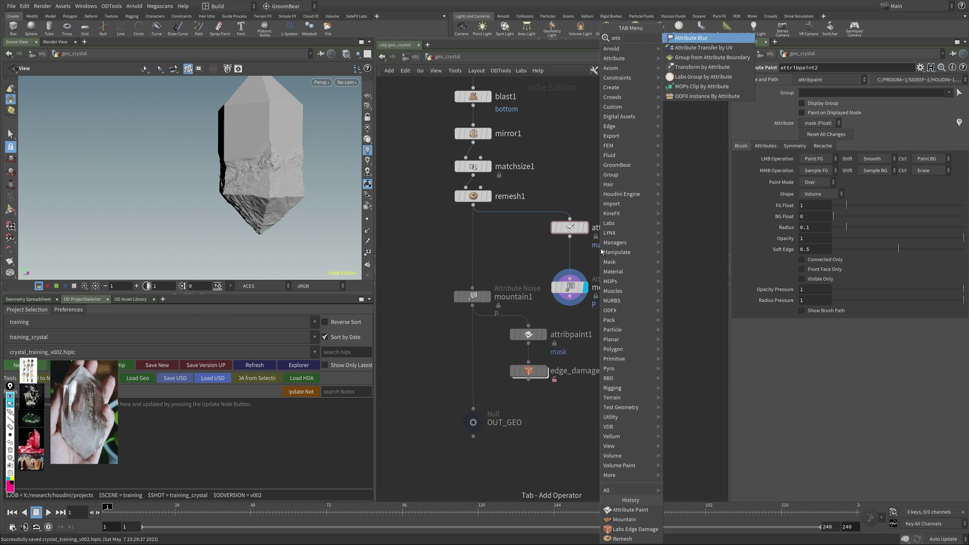
key("Escape")
left_click(569, 264)
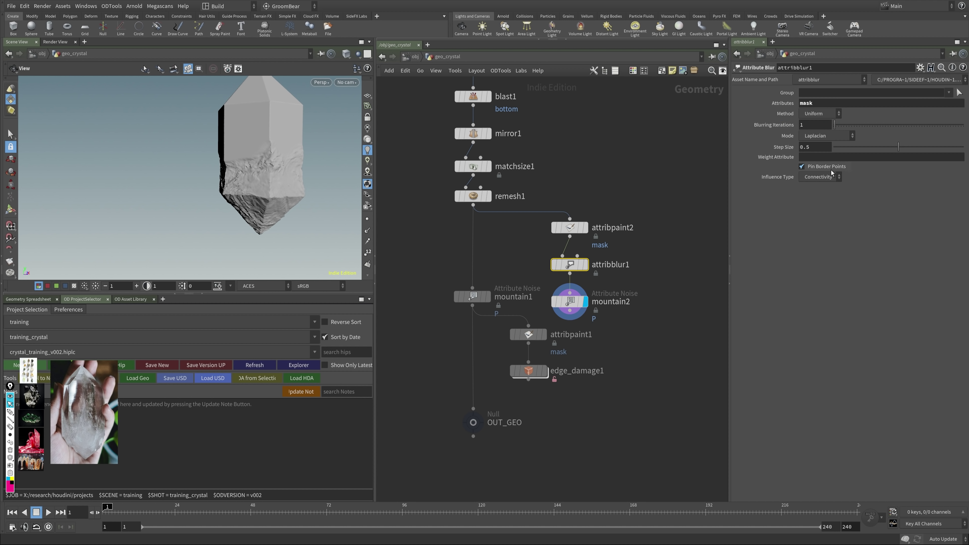
Step: Visualize the mask on attribblur1, set Blurring Iterations to 105, and save the scene with mountain2 displayed
left_click(586, 265)
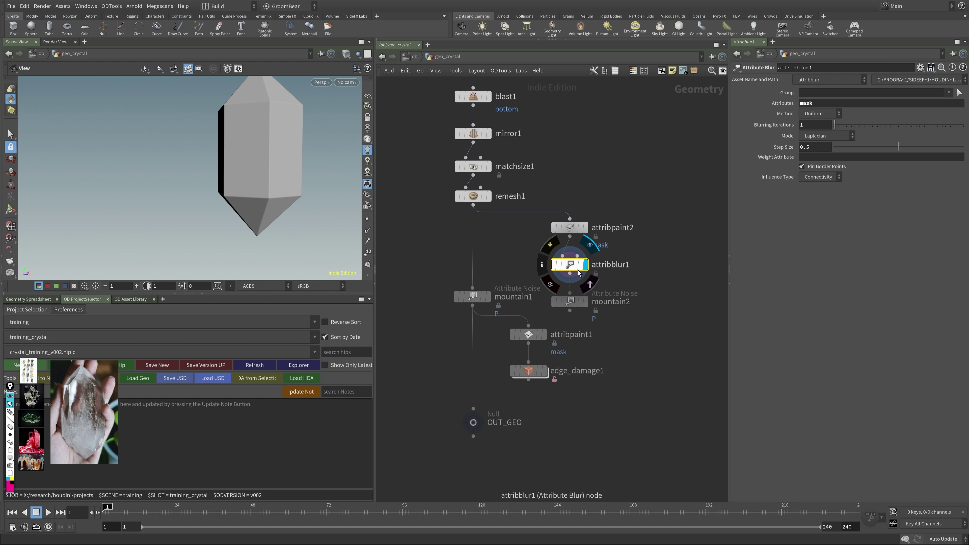
middle_click(576, 267)
left_click(617, 202)
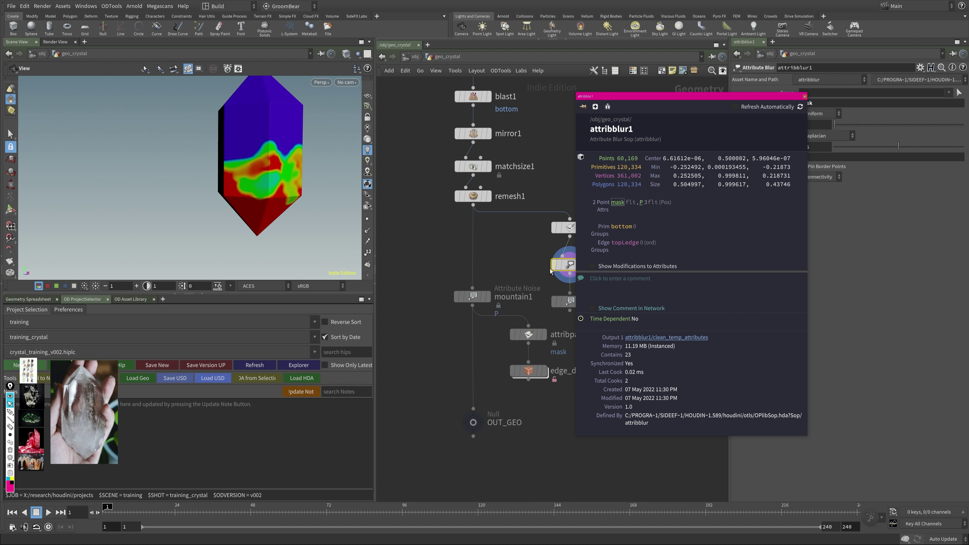
left_click_drag(845, 128, 939, 121)
middle_click_drag(807, 129, 828, 108)
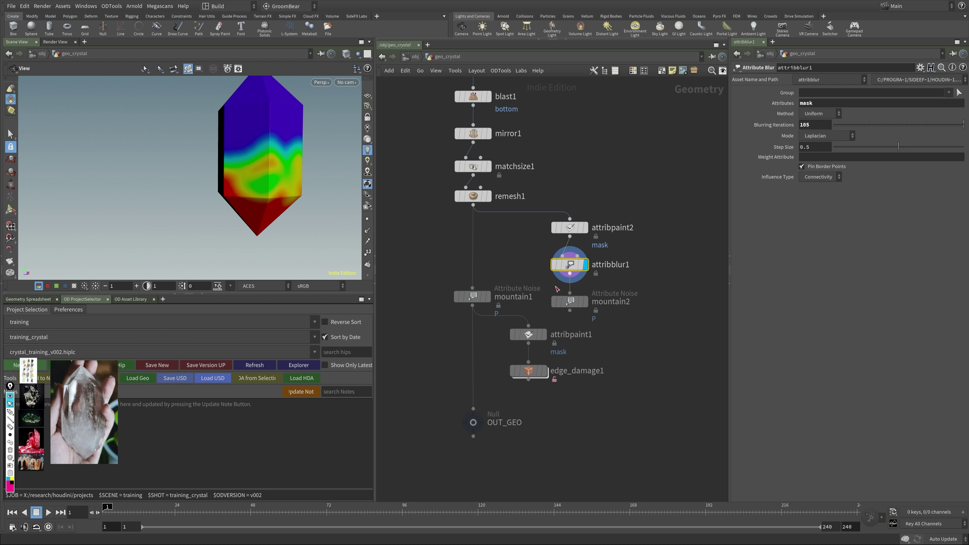
left_click(586, 302)
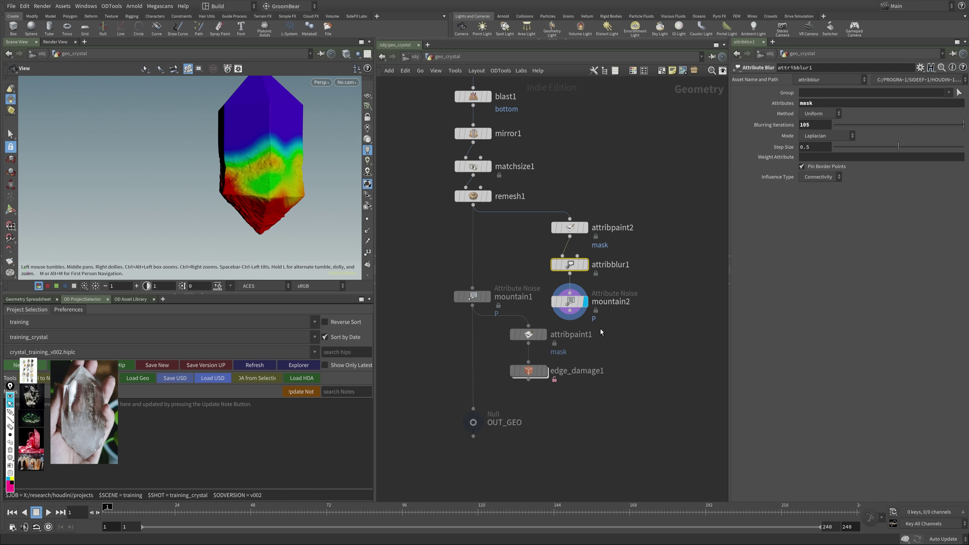
key("ctrl+s")
Step: Move mountain1's branch down and set mountain2 to Noise Along Vector with Amplitude 0.05, Element Size 0.38 and Roughness 0.497
left_click_drag(535, 343, 537, 428)
left_click(569, 303)
middle_click_drag(815, 222, 842, 225)
left_click_drag(916, 381, 895, 381)
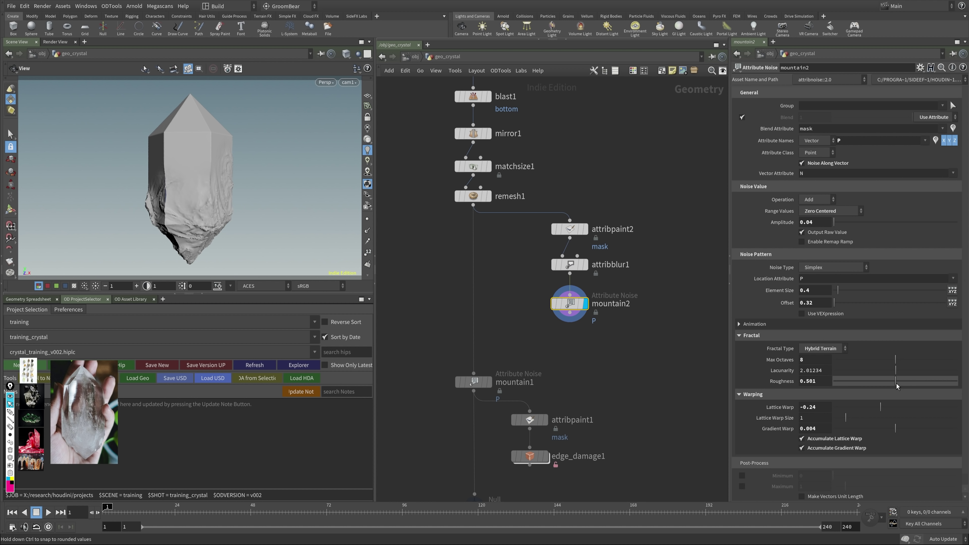
middle_click_drag(817, 302, 837, 291)
left_click_drag(837, 291, 839, 292)
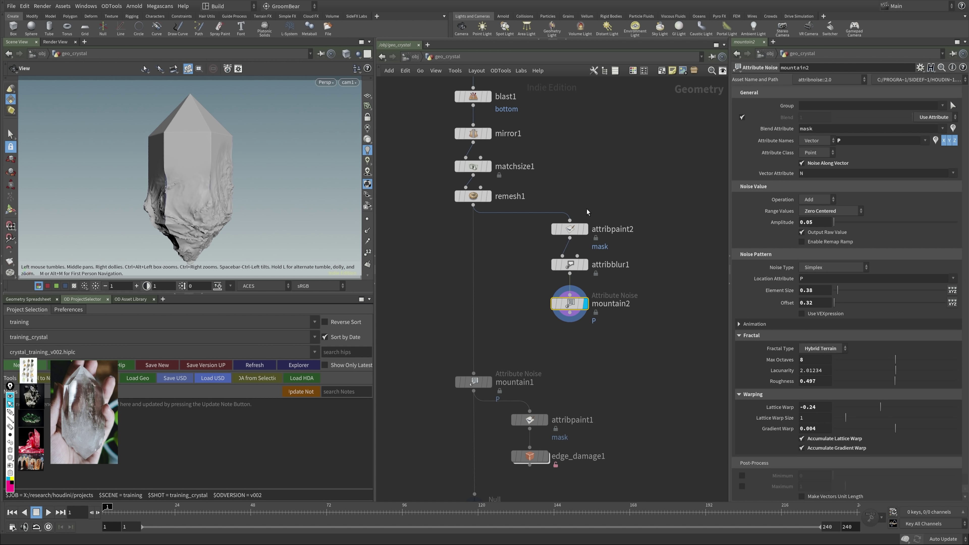
Step: Enable the Remap Ramp on mountain2 and set its Amplitude to 0.03
left_click(829, 241)
middle_click_drag(816, 222, 803, 222)
left_click_drag(159, 180, 214, 179)
Step: Wire mountain2's output into mountain1 and align attribpaint2, attribblur1 and mountain2 in the main chain below remesh1
middle_click_drag(571, 218, 610, 179)
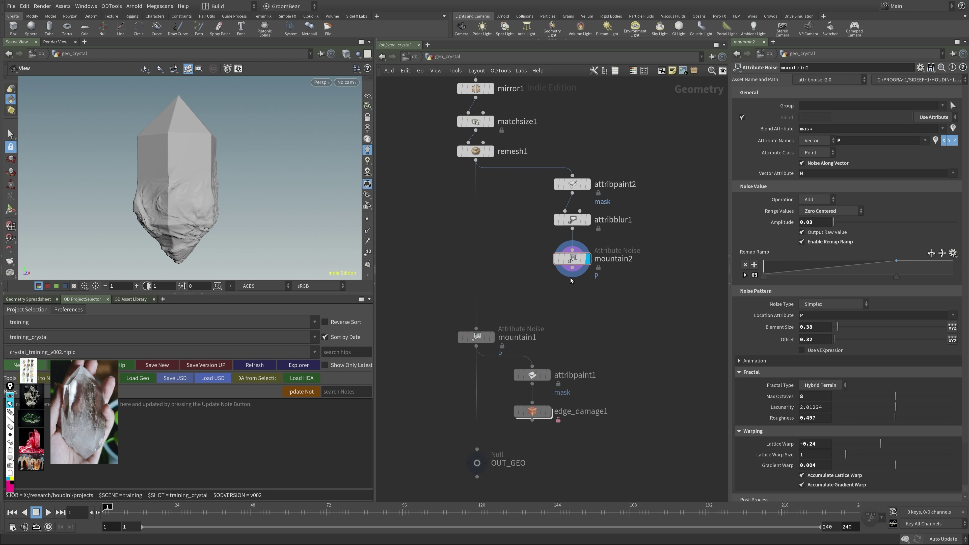
left_click_drag(573, 269, 541, 289)
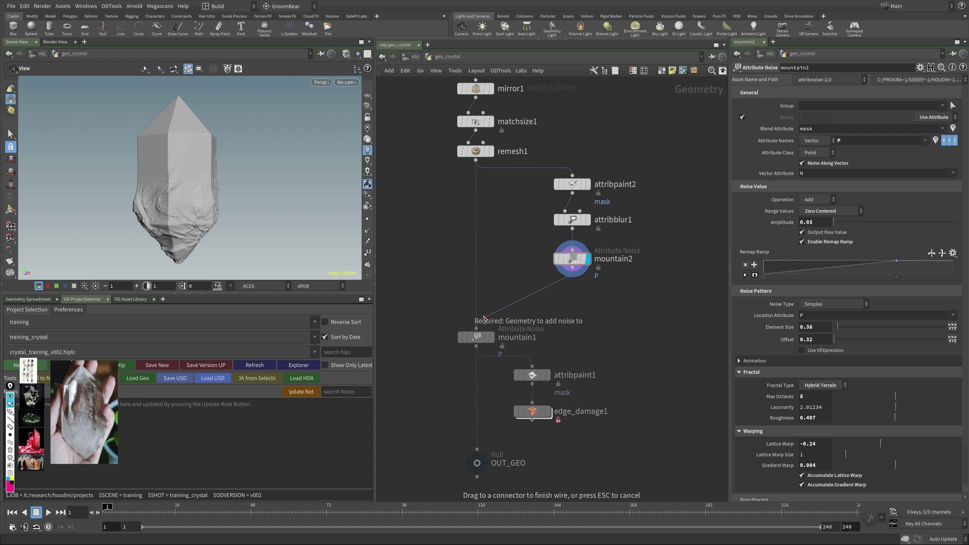
left_click_drag(484, 318, 476, 327)
left_click_drag(638, 168, 535, 268)
left_click_drag(572, 220, 498, 251)
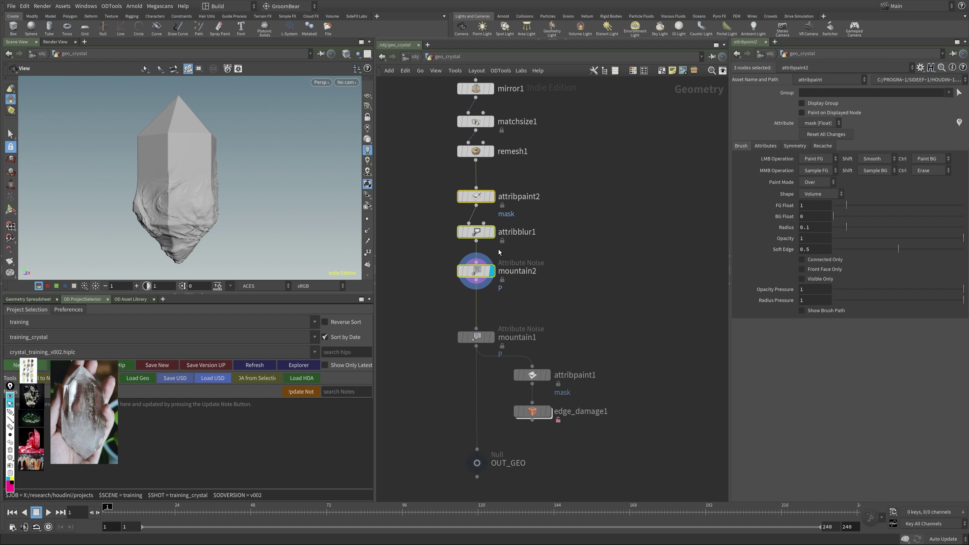
Step: Color the attribpaint2, attribblur1 and mountain2 nodes light green
key("c")
left_click(702, 465)
left_click(574, 289)
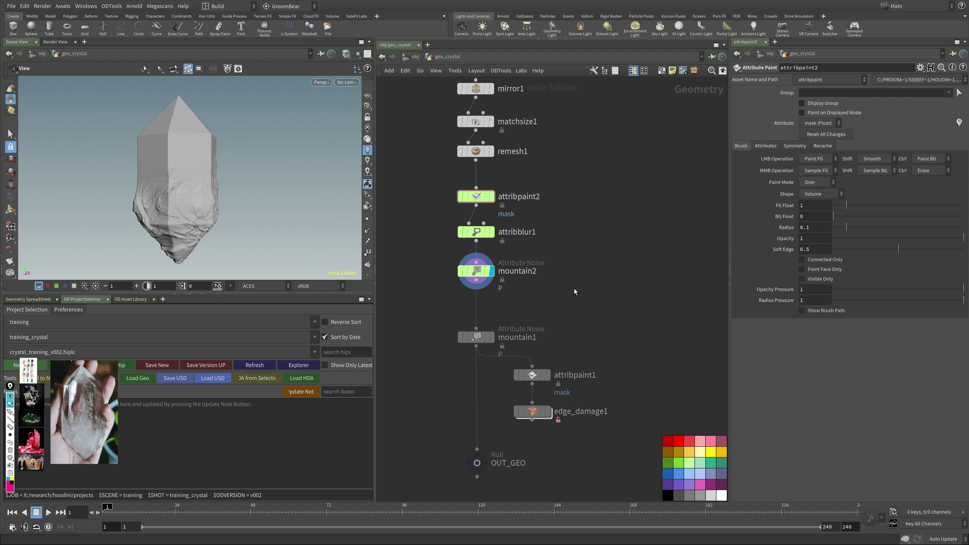
Step: Display mountain1 and attribpaint1 in turn and briefly visualize attribpaint1's mask to check for inherited paint
middle_click_drag(574, 289, 594, 223)
left_click(513, 271)
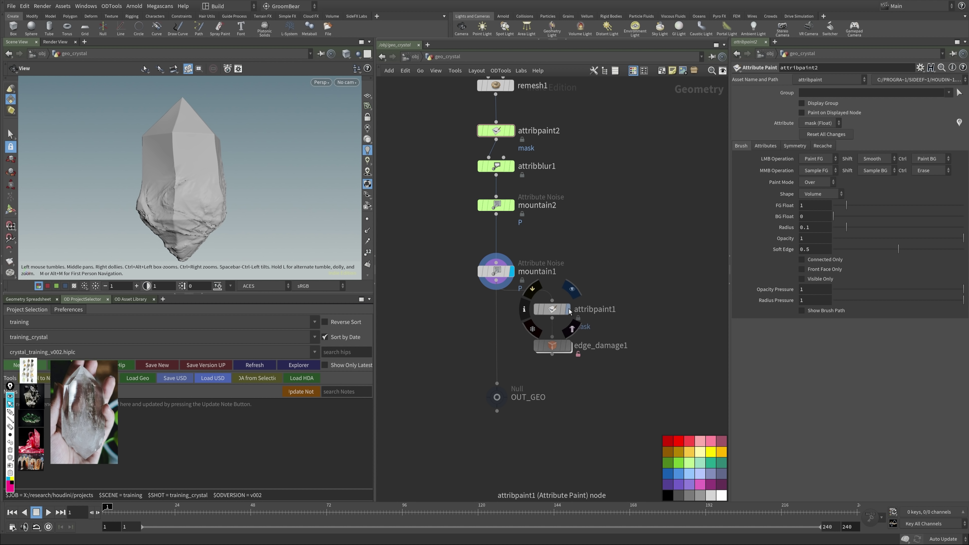
left_click(550, 305)
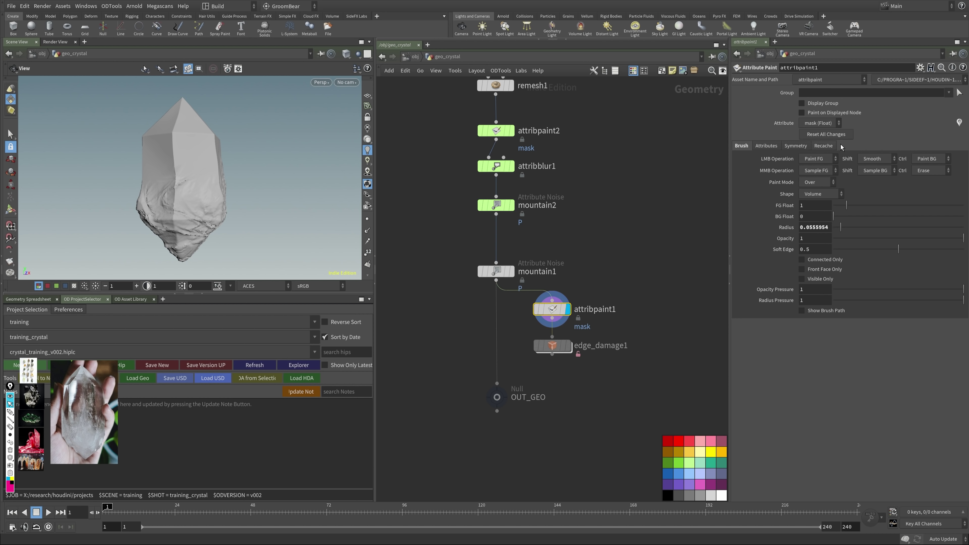
left_click(959, 124)
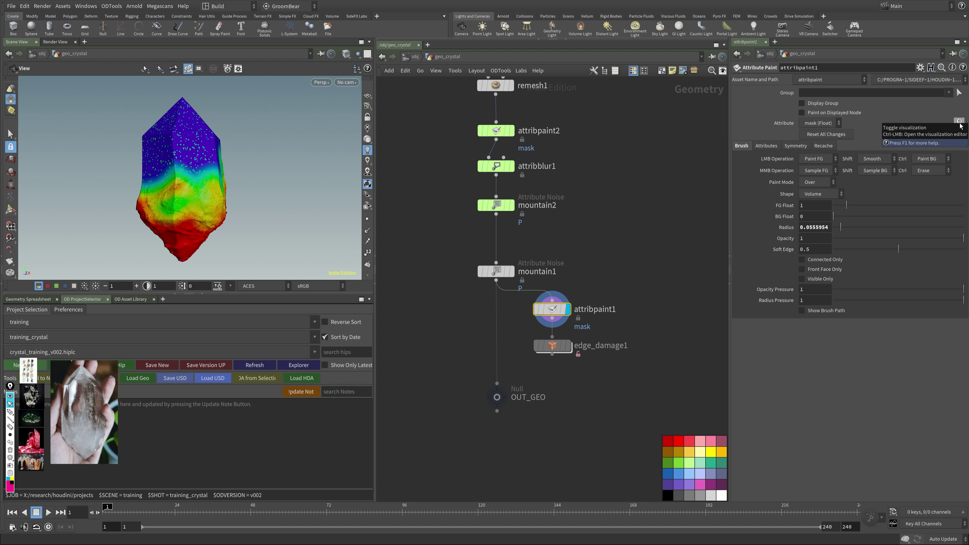
left_click(959, 124)
Step: Move attribpaint1 and edge_damage1 aside and insert an Attribute Delete node between mountain1 and attribpaint1
left_click_drag(552, 309, 571, 327, "shift")
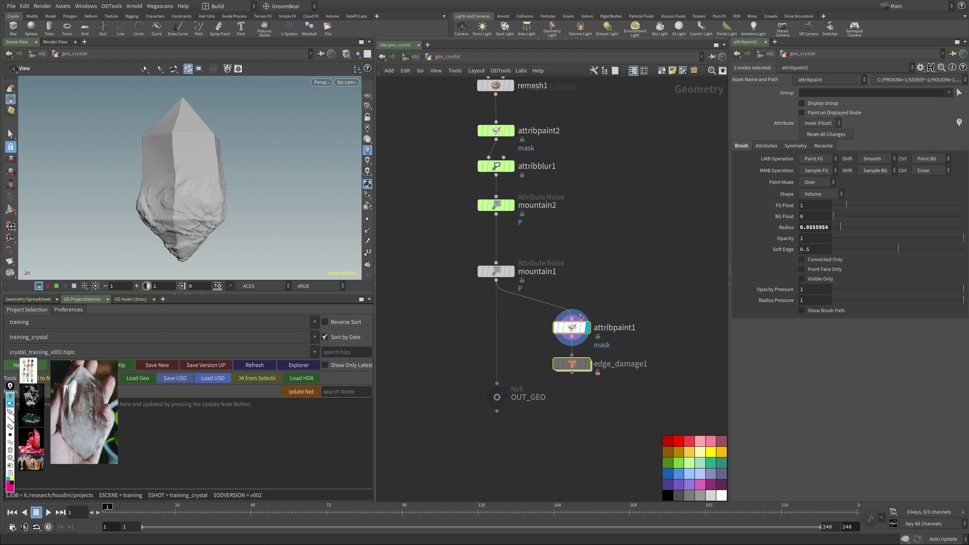
key("Tab")
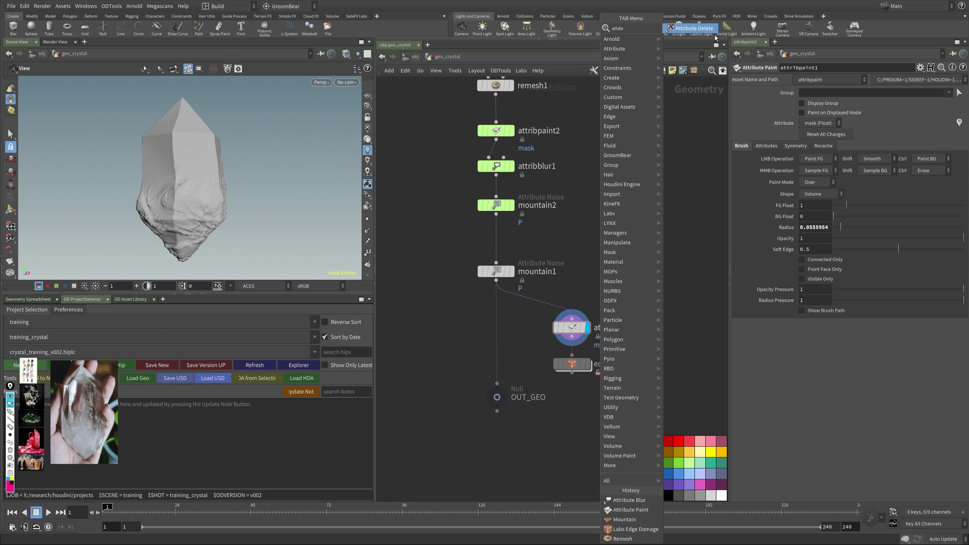
key("Return")
left_click(557, 306)
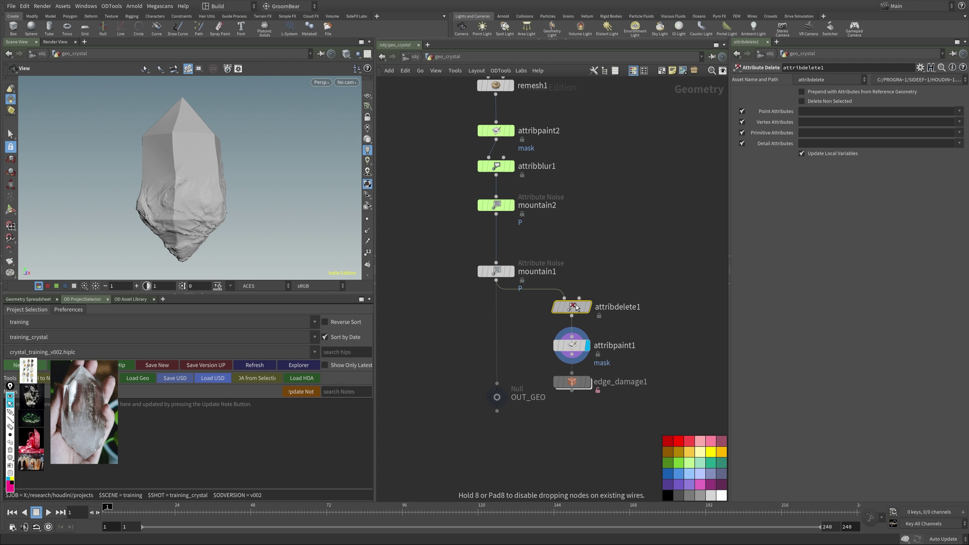
Step: Set attribdelete1 to delete the point attribute mask and disable its vertex, primitive and detail attribute deletion
left_click(959, 111)
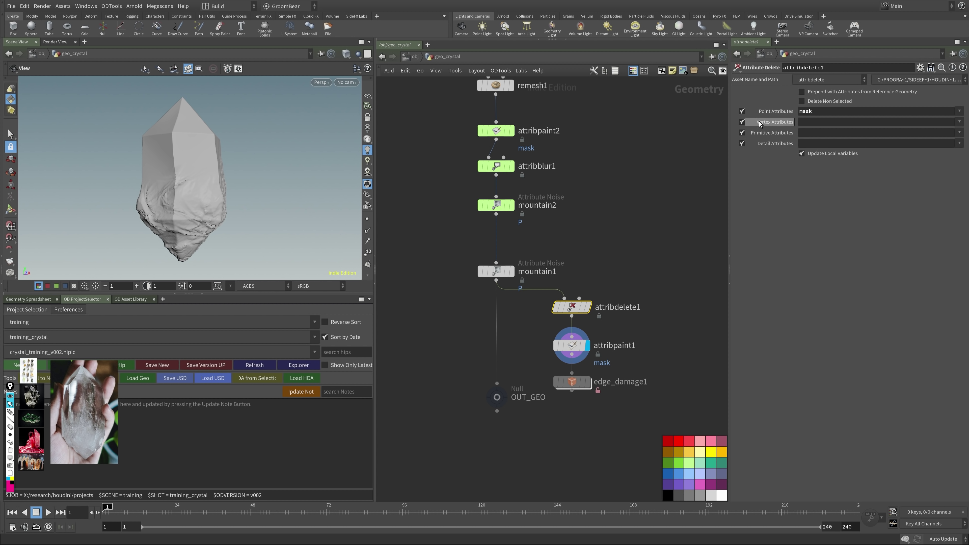
left_click(742, 122)
left_click(742, 132)
left_click(742, 143)
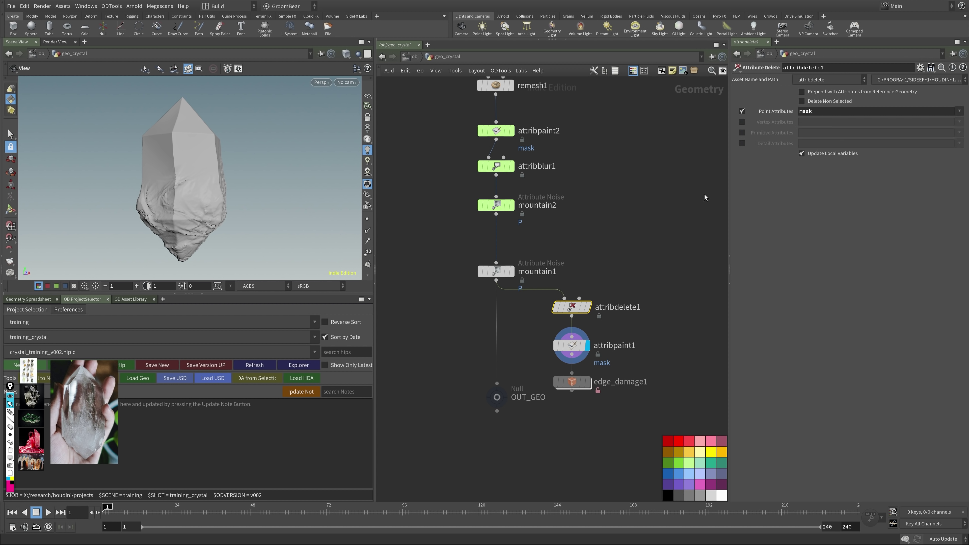
Step: Display attribdelete1 to inspect its node information, and display attribpaint1 again
left_click(587, 308)
middle_click(574, 312)
left_click(587, 345)
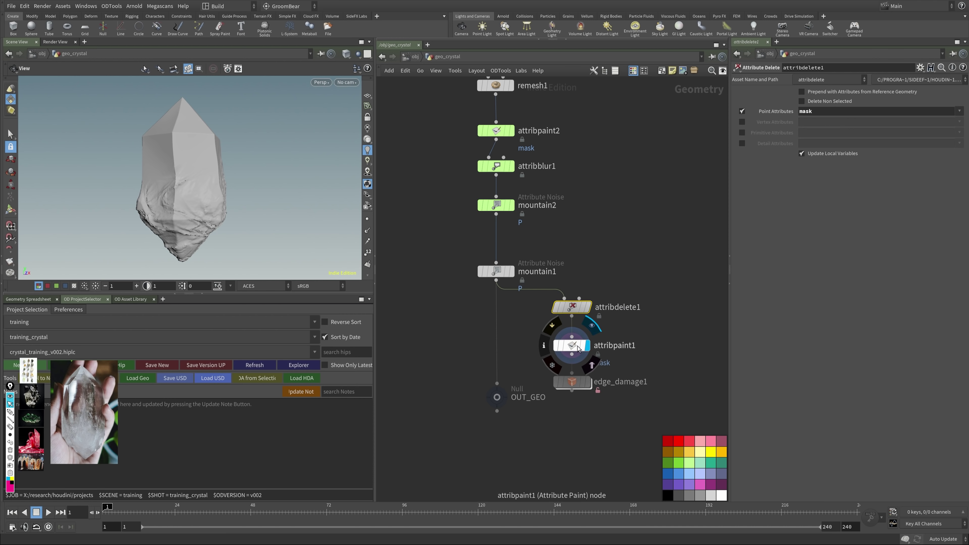
Step: Recache the painted strokes of attribpaint1 so the edge mask matches the current geometry
left_click(574, 346)
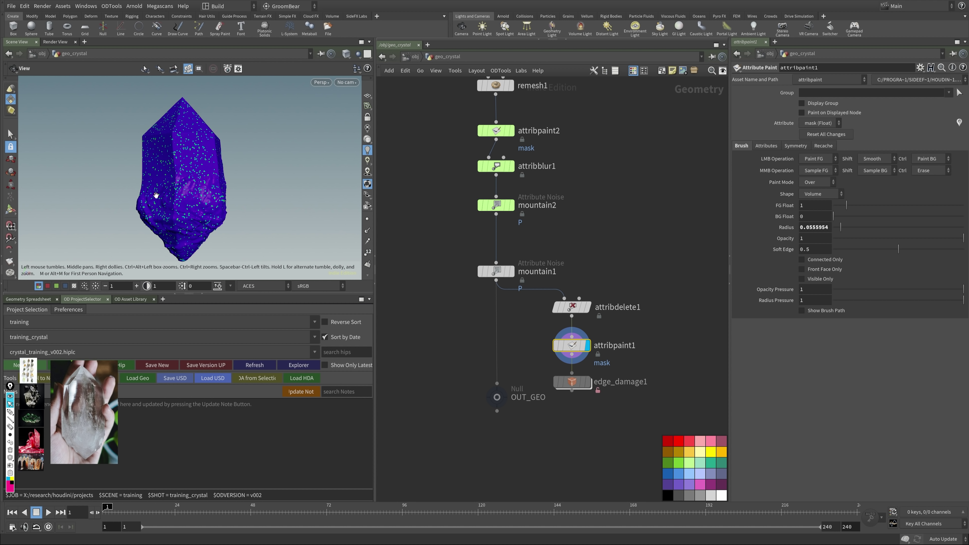
left_click(821, 147)
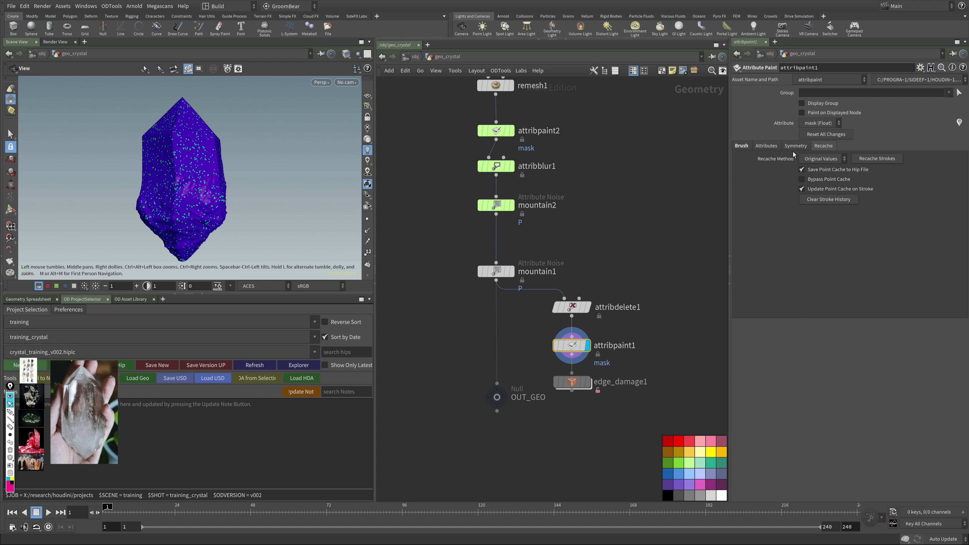
left_click(880, 160)
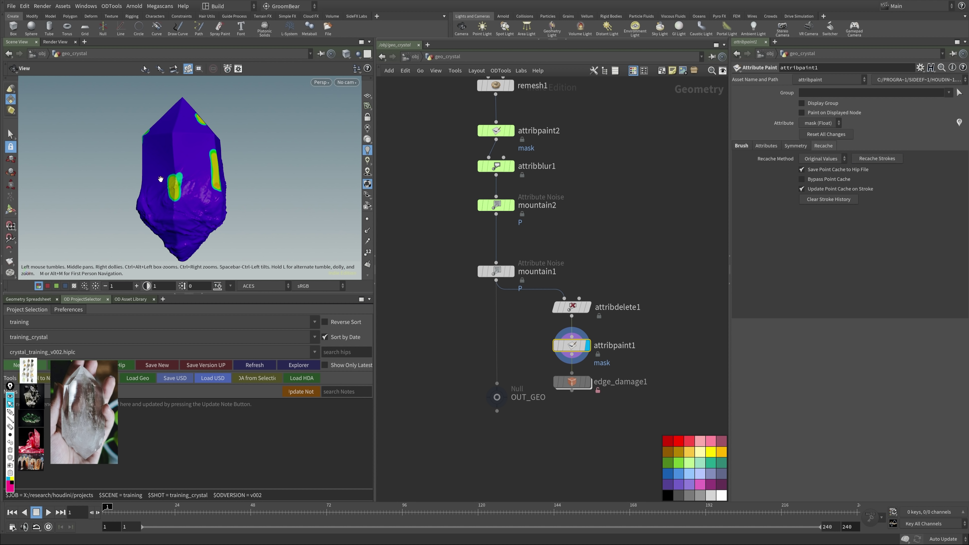
Step: Display edge_damage1, wire its output into the OUT_GEO null, and save the scene
mouse_move(594, 394)
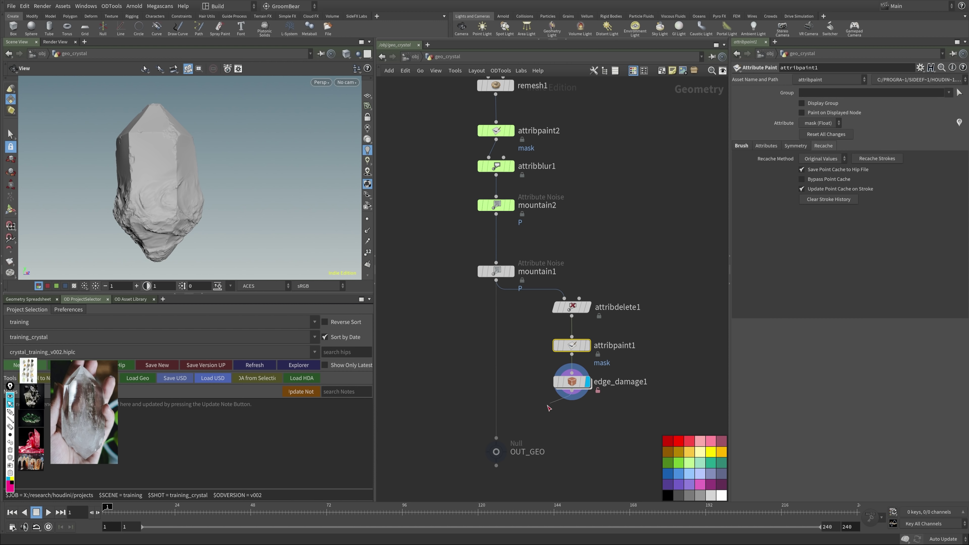
left_click_drag(625, 280, 550, 398)
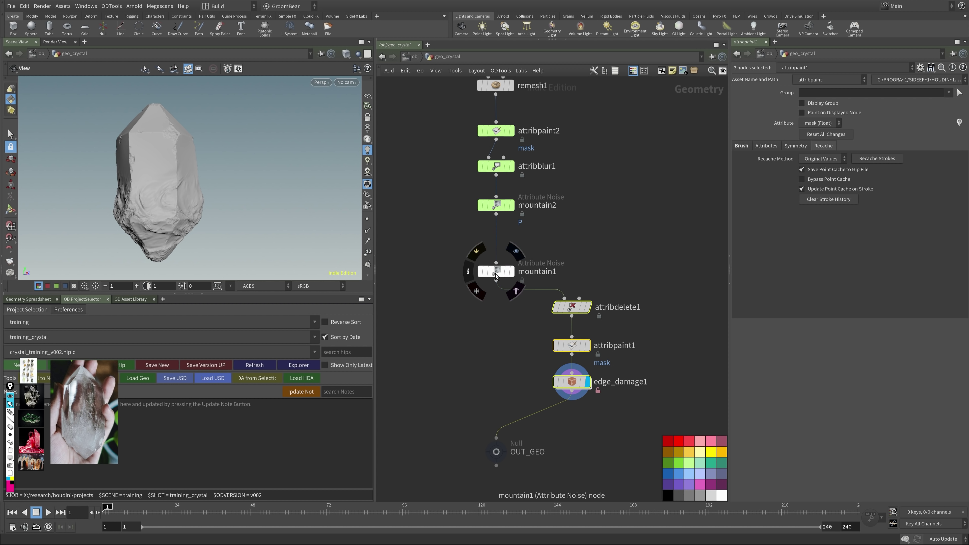
key("ctrl+s")
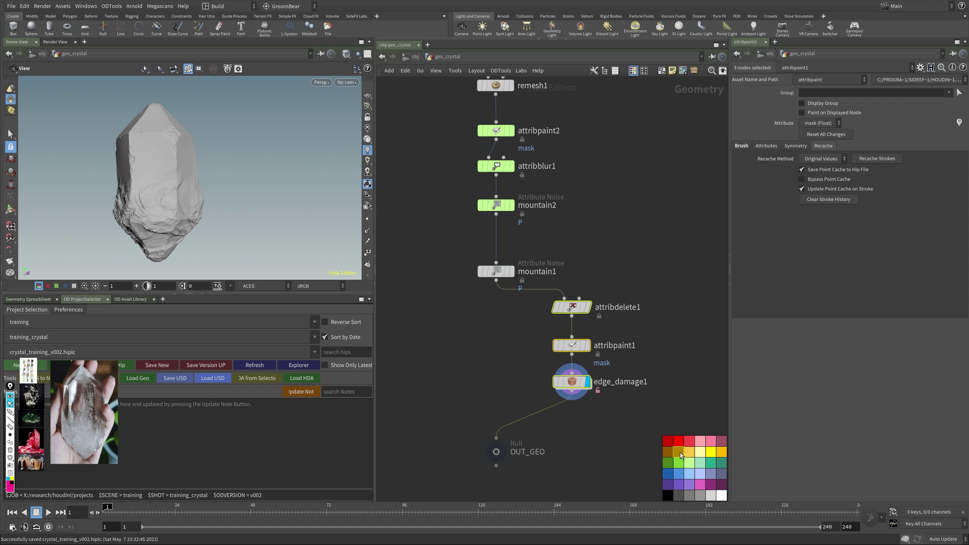
Step: Line up attribdelete1, attribpaint1 and edge_damage1 between mountain1 and OUT_GEO, and color the three nodes blue-violet
left_click(682, 475)
left_click_drag(574, 384, 498, 385)
left_click(710, 474)
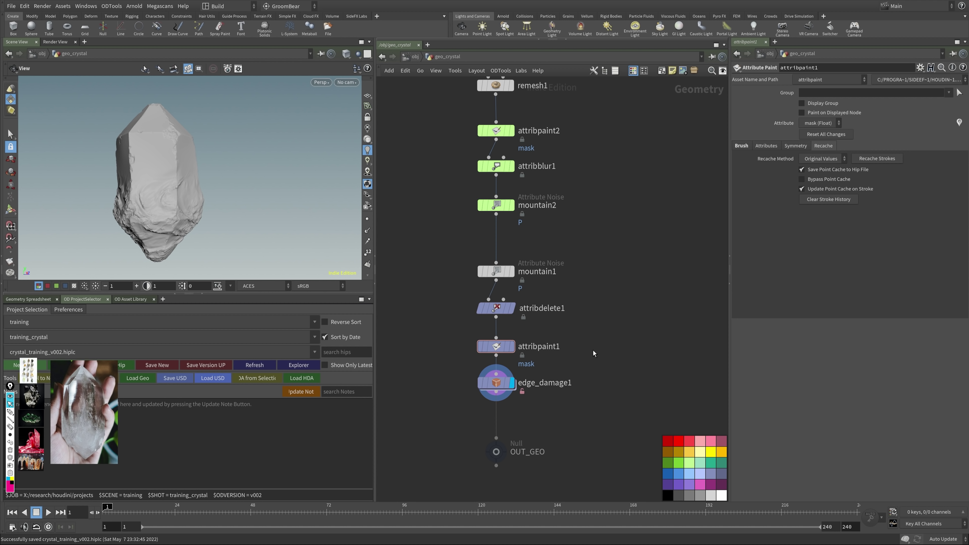
Step: Inspect the damaged crystal from several angles and look at it through cam1
left_click_drag(190, 193, 255, 219)
key("f")
left_click_drag(139, 206, 244, 169)
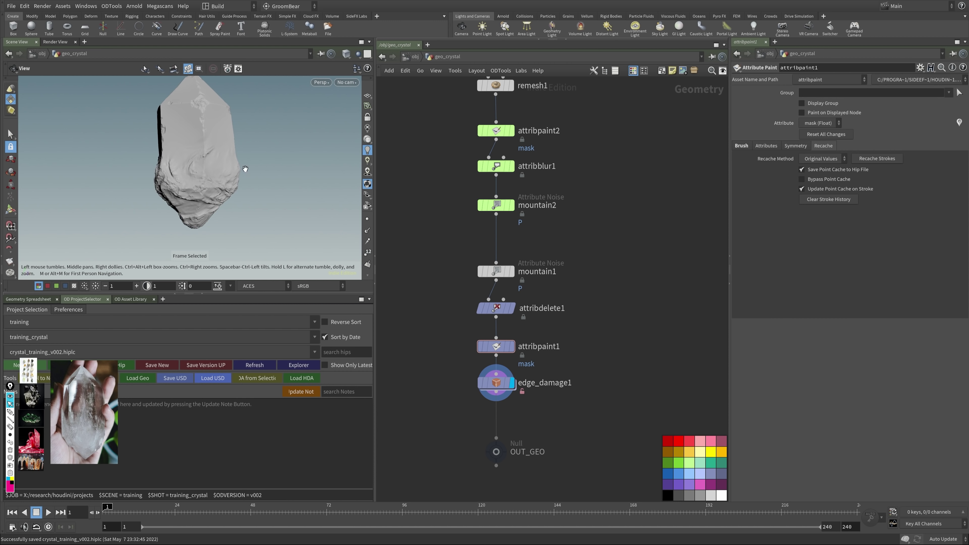
scroll(245, 169, "up", 5)
left_click(346, 82)
left_click(351, 127)
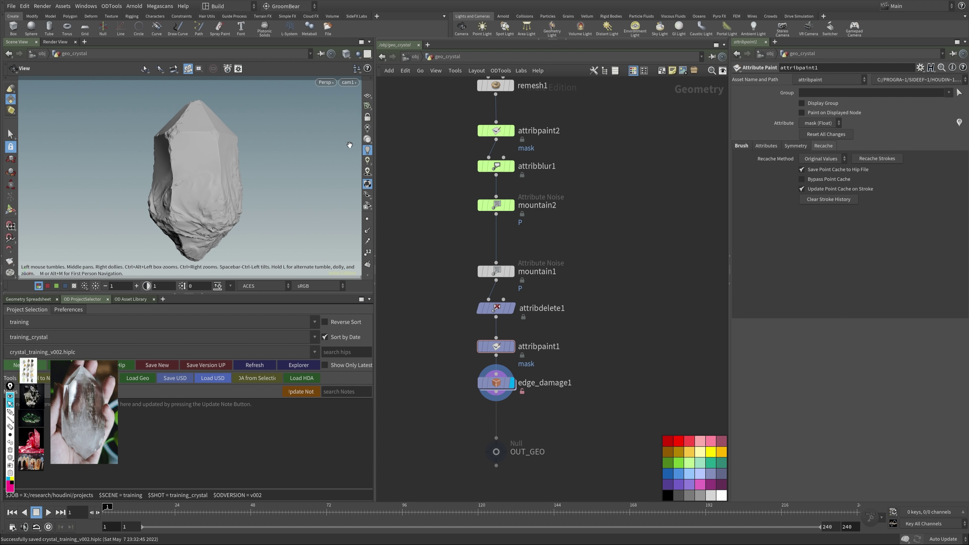
Step: Set the display flag on the OUT_GEO null and save the scene
middle_click_drag(497, 453, 492, 399)
left_click(509, 401)
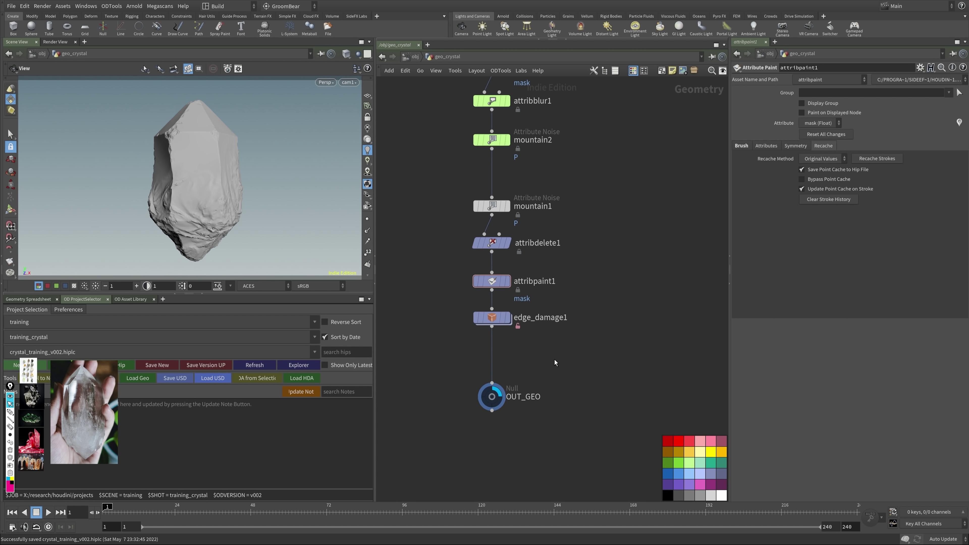
key("ctrl+s")
Step: Return to the object level, check the crystal in the Arnold render view, and stop the render
key("u")
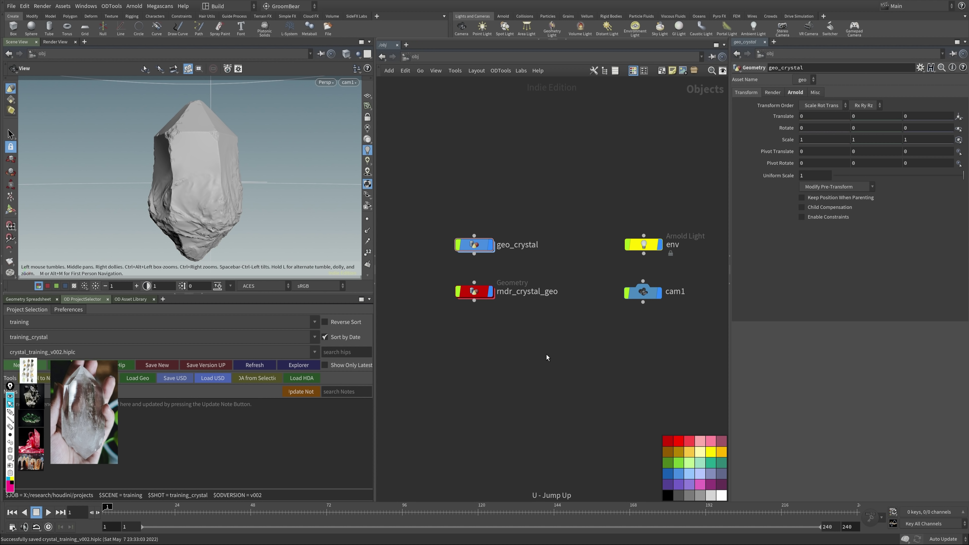
left_click(57, 45)
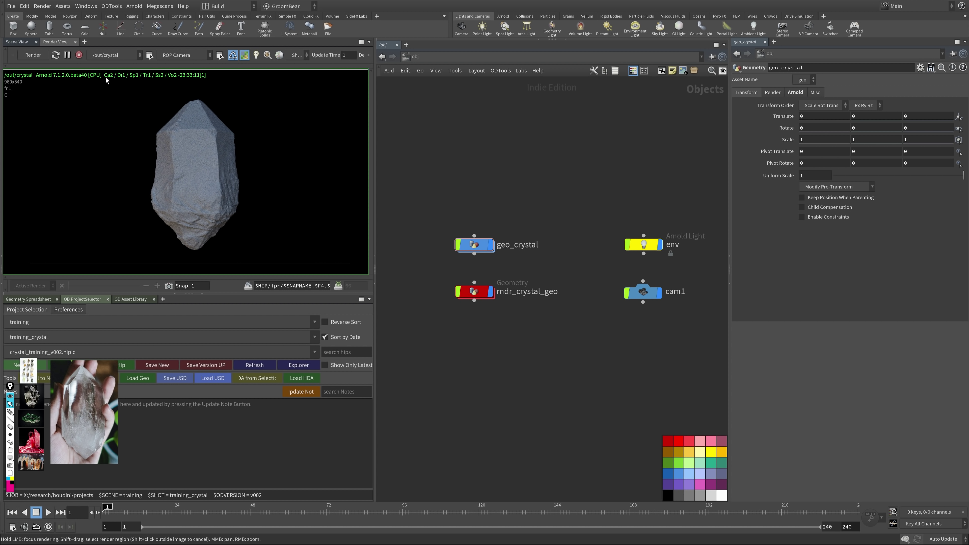
left_click(79, 55)
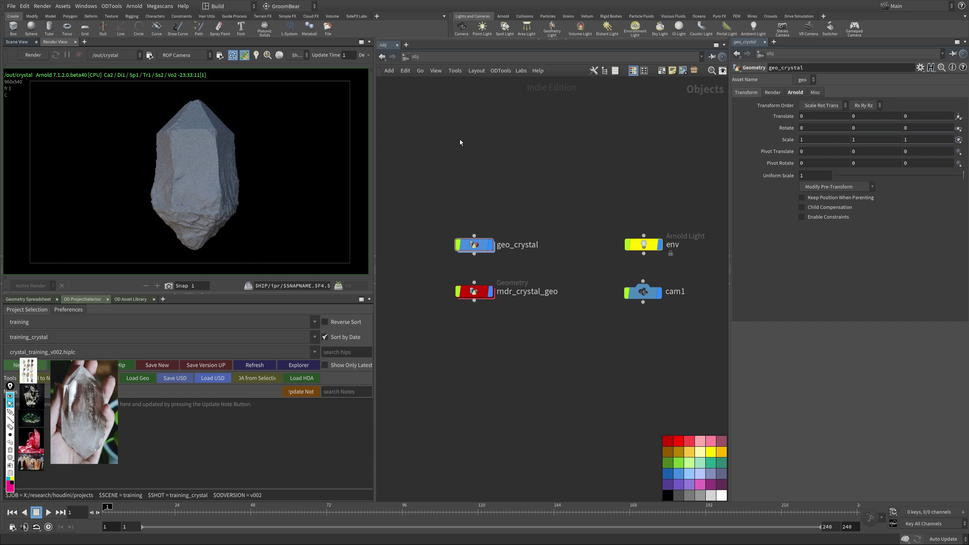
Step: Go to the output network and add an Arnold Imager Builder node above the crystal render node
key("n")
left_click(498, 135)
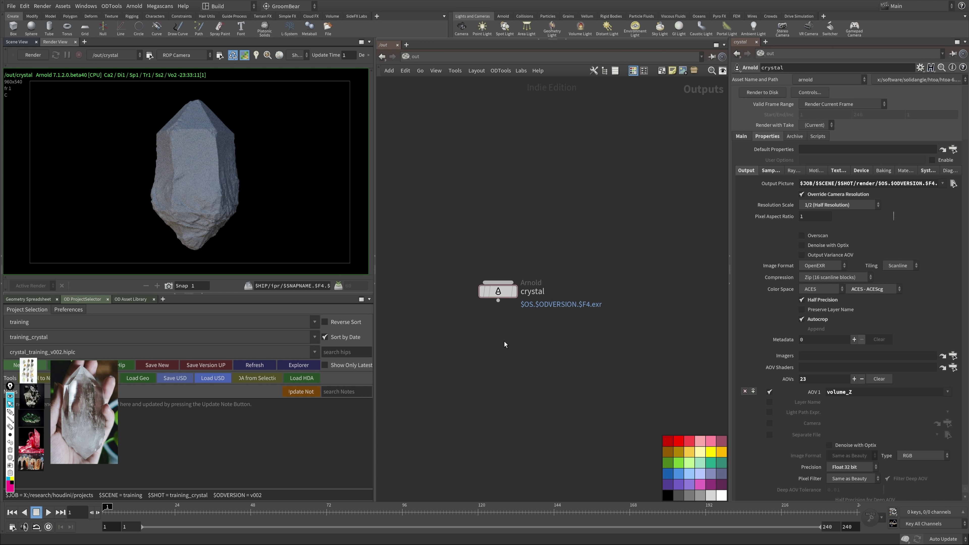
key("Tab")
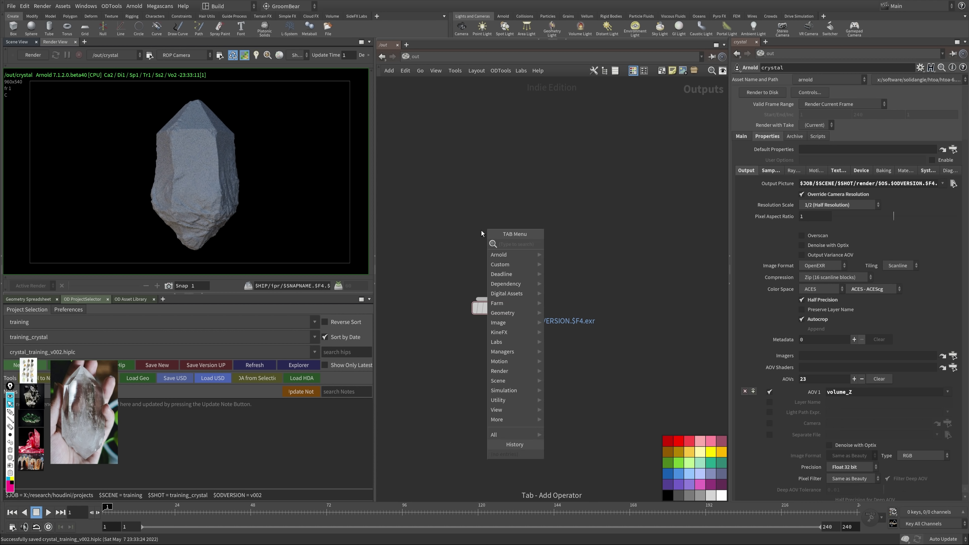
type("a im")
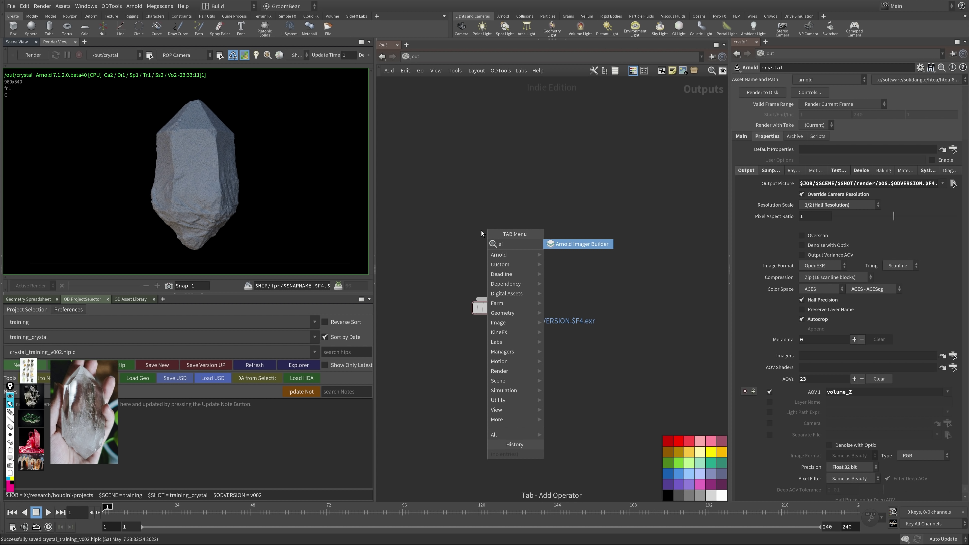
key("Return")
left_click(491, 229)
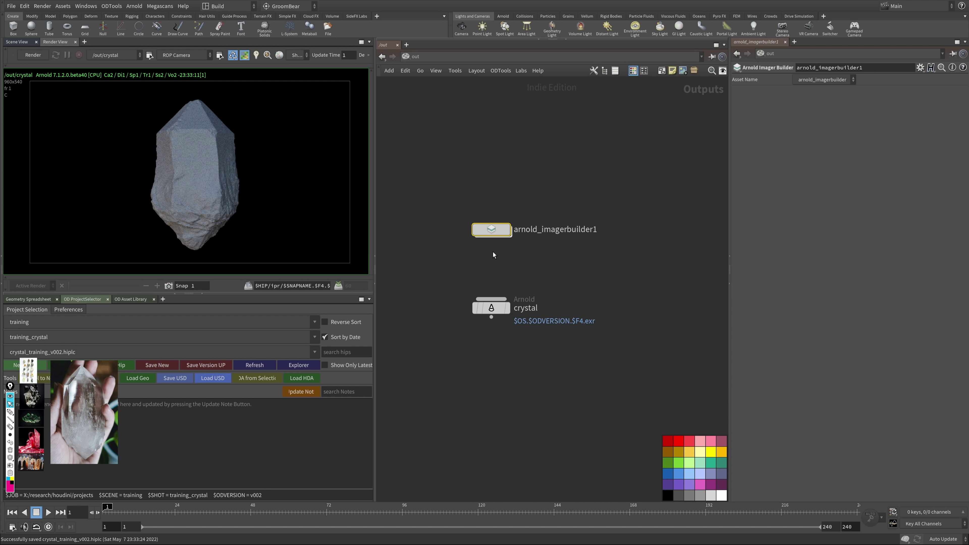
Step: Add an Imager Denoiser Intel node inside arnold_imagerbuilder1 and connect its output to the OUT_imager input
double_click(493, 231)
key("Tab")
mouse_move(519, 273)
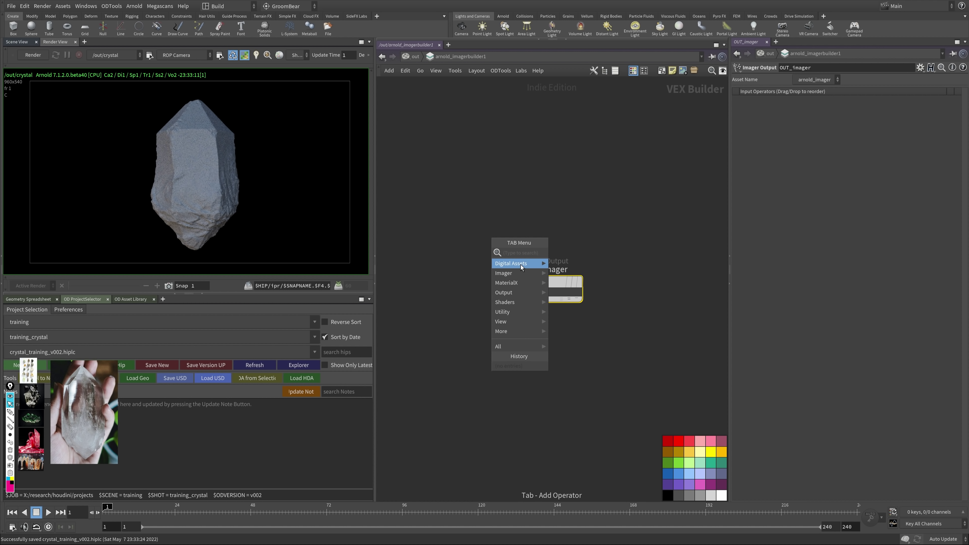
left_click(586, 292)
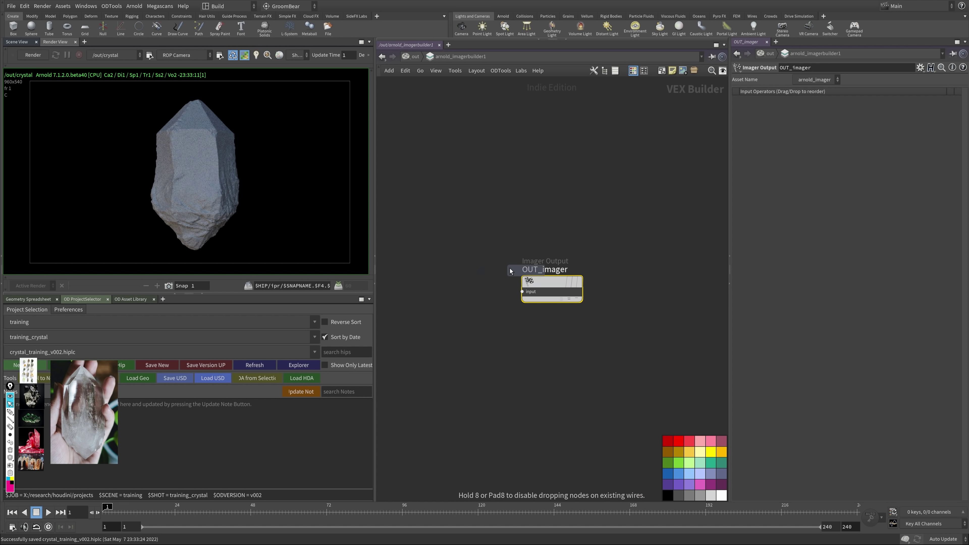
left_click(462, 288)
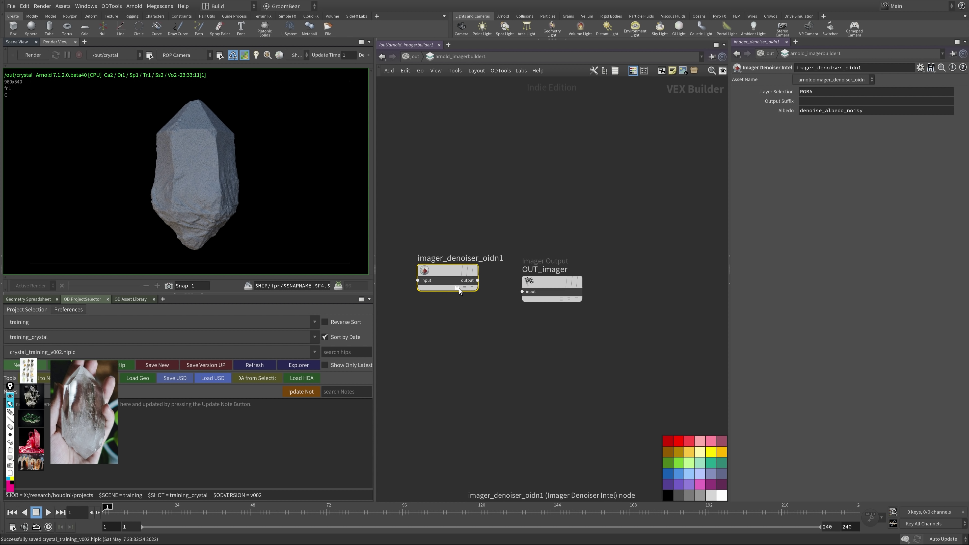
left_click_drag(477, 280, 522, 291)
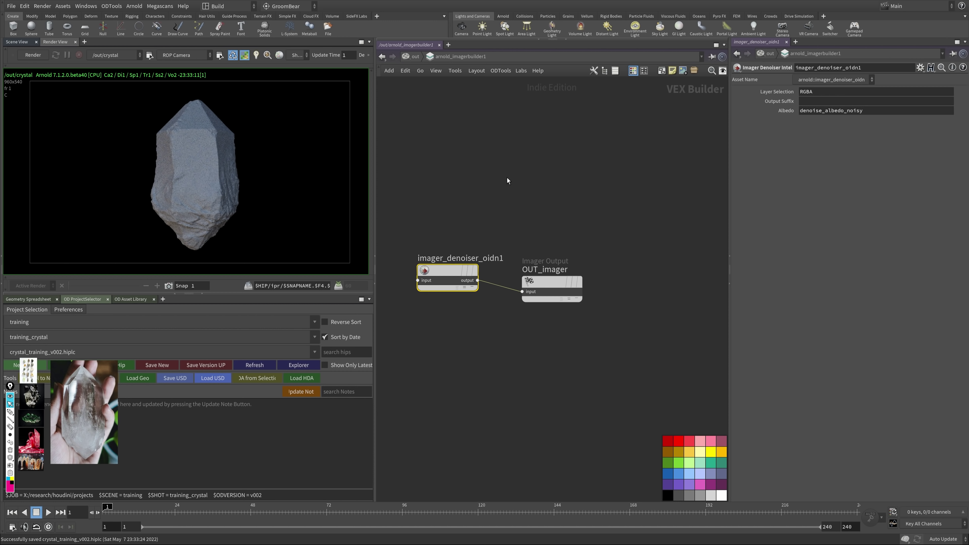
Step: Return to the output network, review the crystal render node's main settings, save the scene, and open its render properties
left_click(414, 56)
left_click(503, 306)
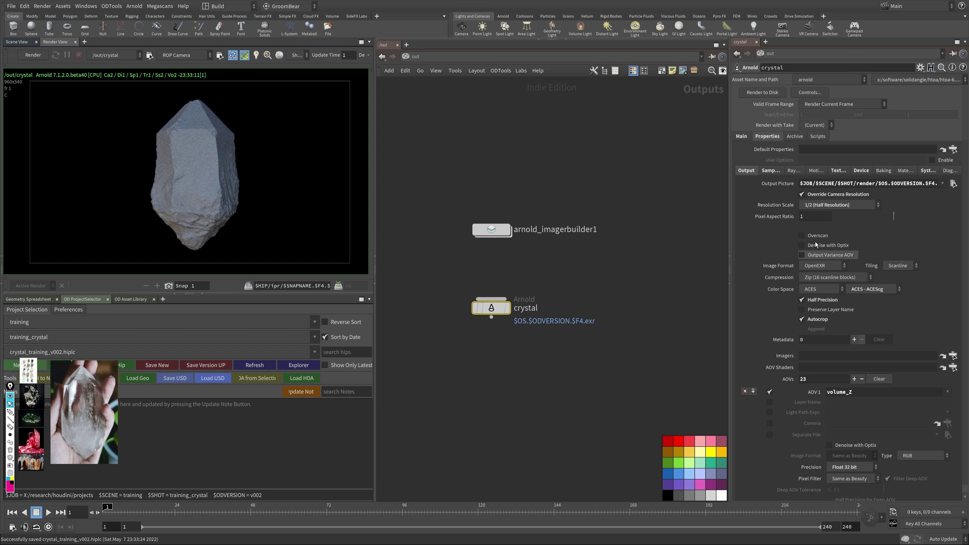
left_click(748, 136)
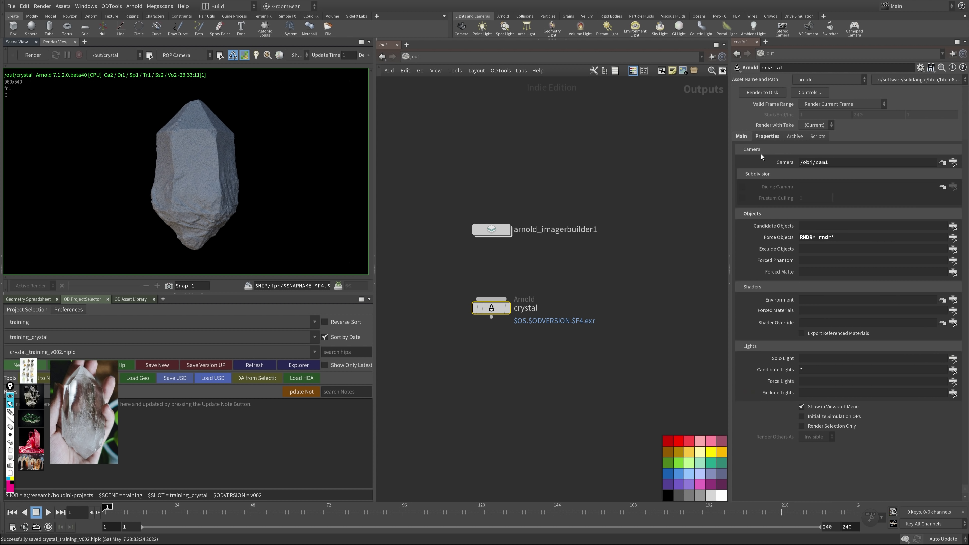
key("ctrl+s")
left_click(767, 136)
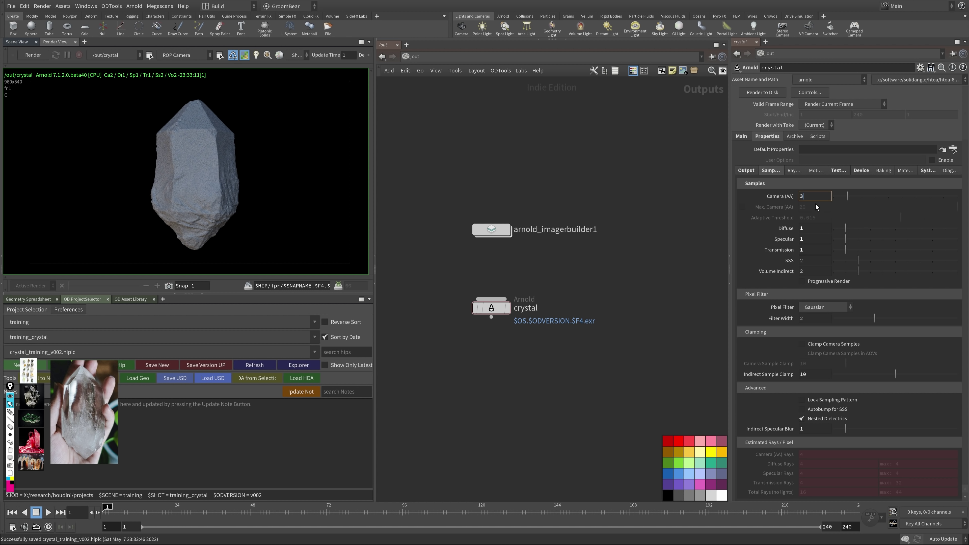
Step: Set the crystal render node's Camera (AA) samples to 3 and its Transmission samples to 2
left_click(810, 196)
key("Return")
left_click(807, 250)
type("2")
key("Return")
Step: Go to the obj network, set the env light's samples to 2, and save the scene
left_click(416, 57)
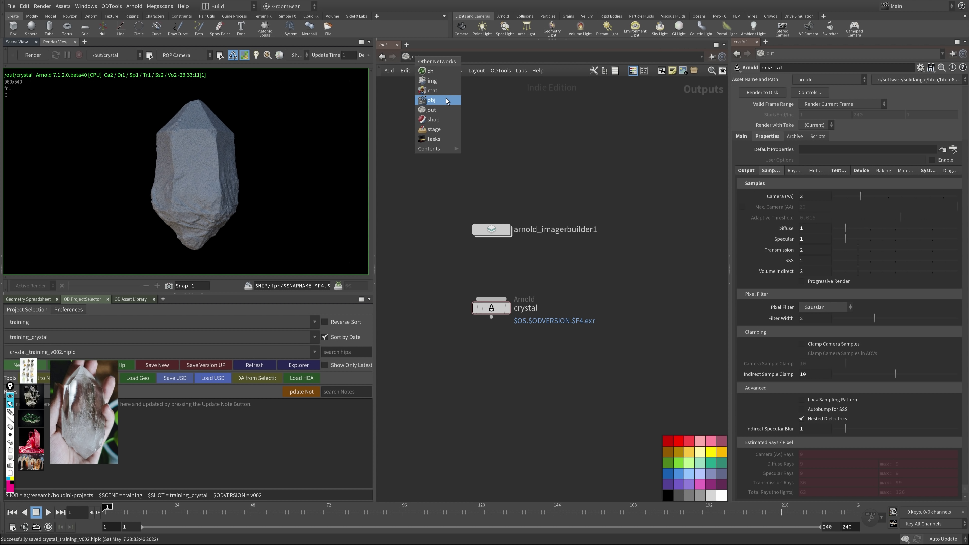
left_click(432, 100)
left_click(643, 244)
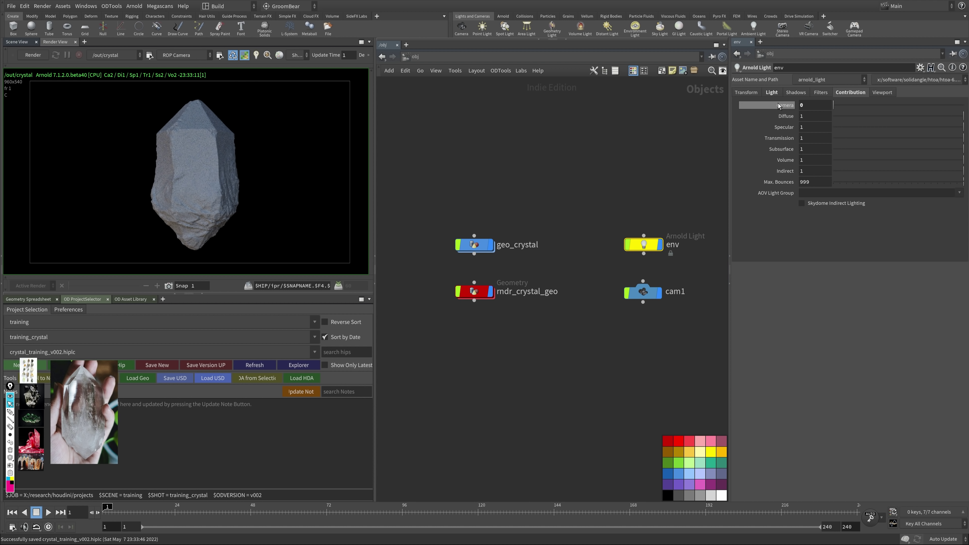
left_click(771, 92)
key("Return")
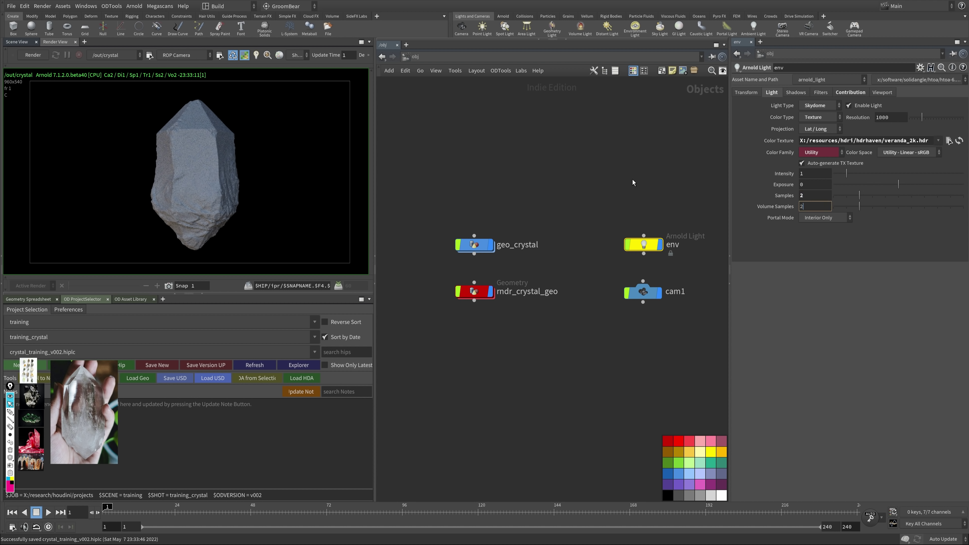
left_click(632, 180)
key("ctrl+s")
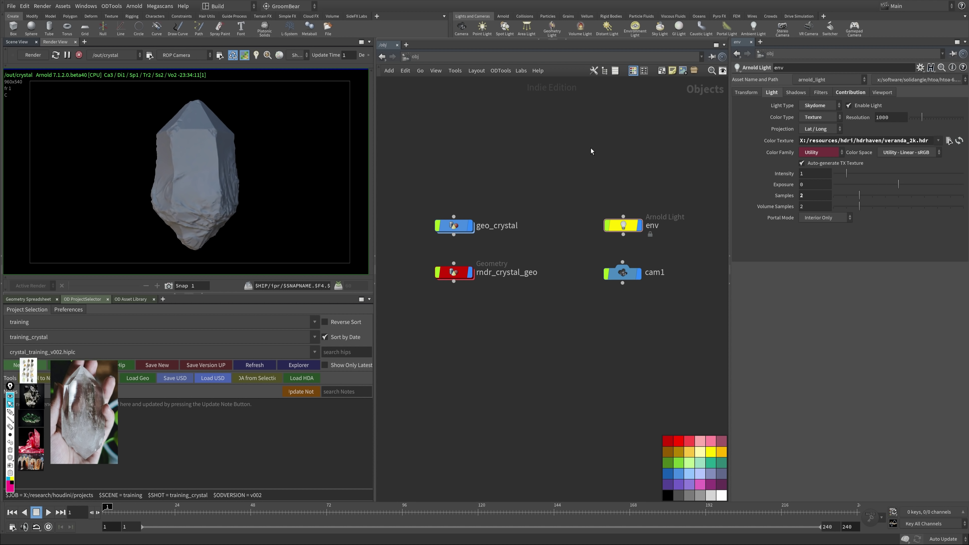
Step: Enlarge the render view and inspect the rendered crystal up close
scroll(197, 166, "up", 3)
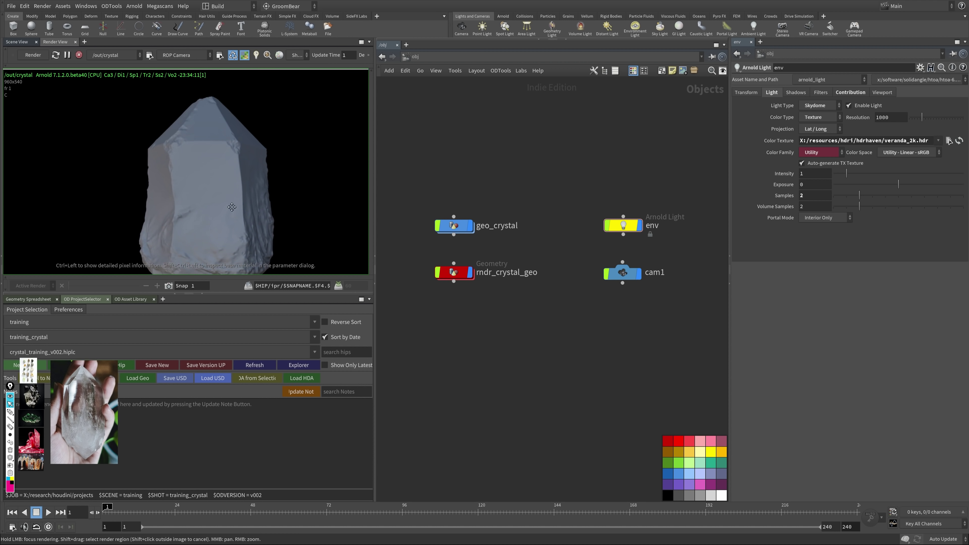
left_click_drag(188, 293, 191, 364)
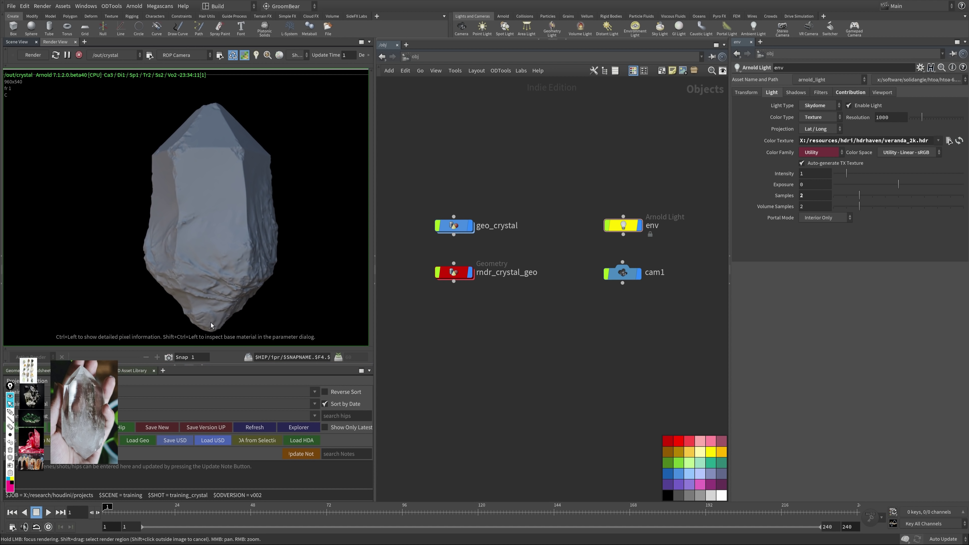
middle_click_drag(212, 325, 224, 252)
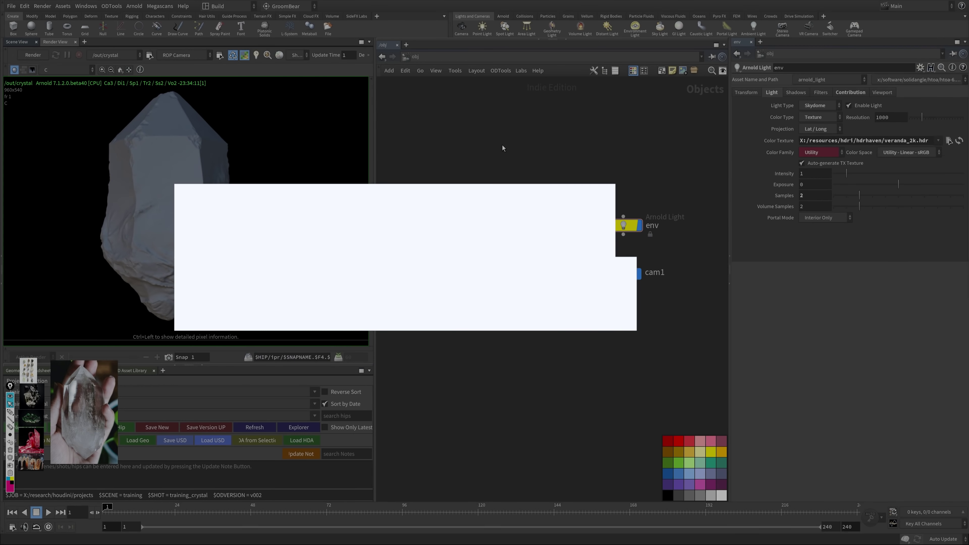
Step: Enter the geo_crystal network, make room above the OUT_GEO null, and switch to the 3D scene view
left_click(422, 56)
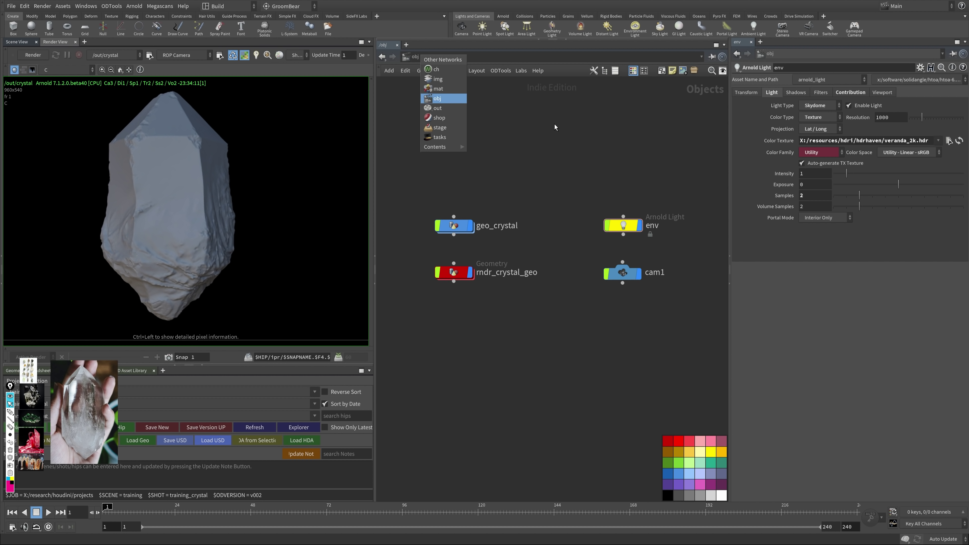
double_click(457, 226)
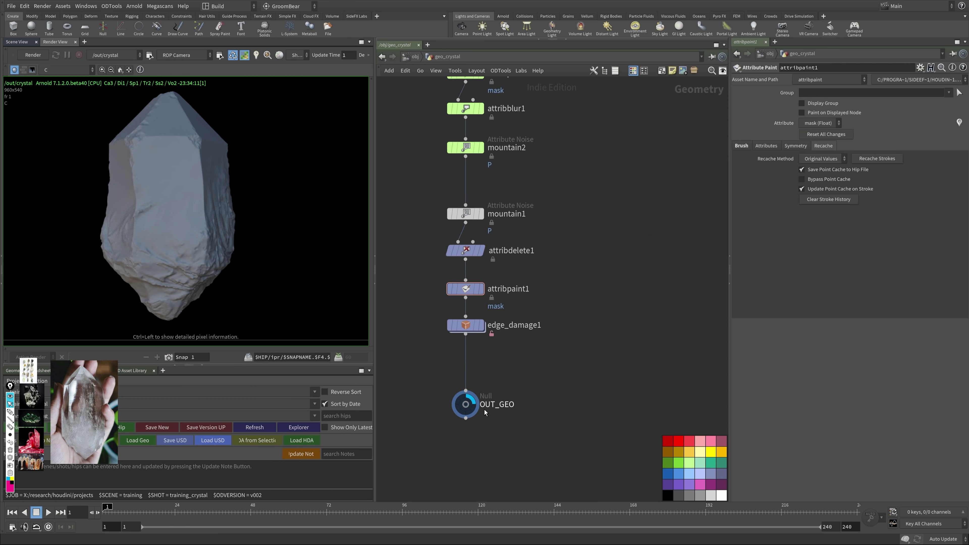
left_click_drag(471, 397, 470, 421)
key("ctrl+Page_Up")
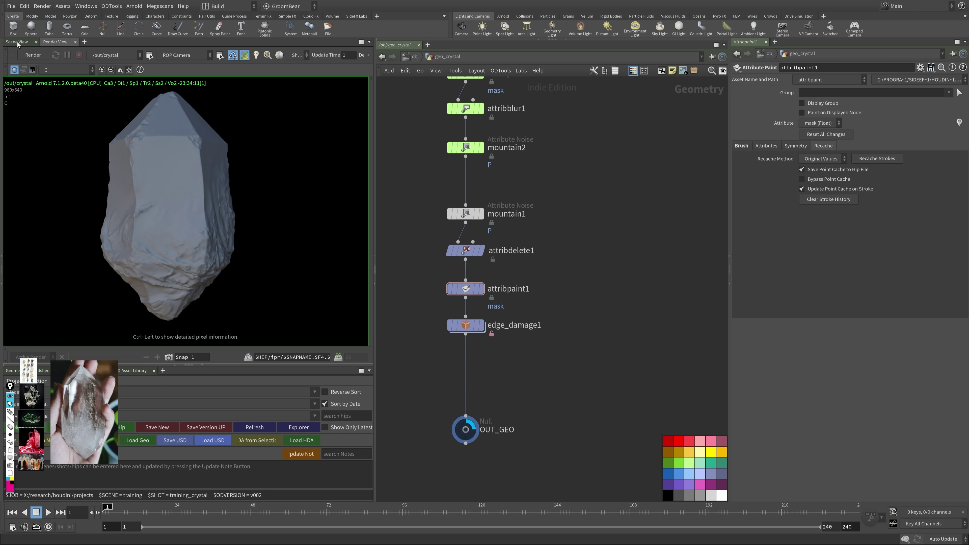
key("Escape")
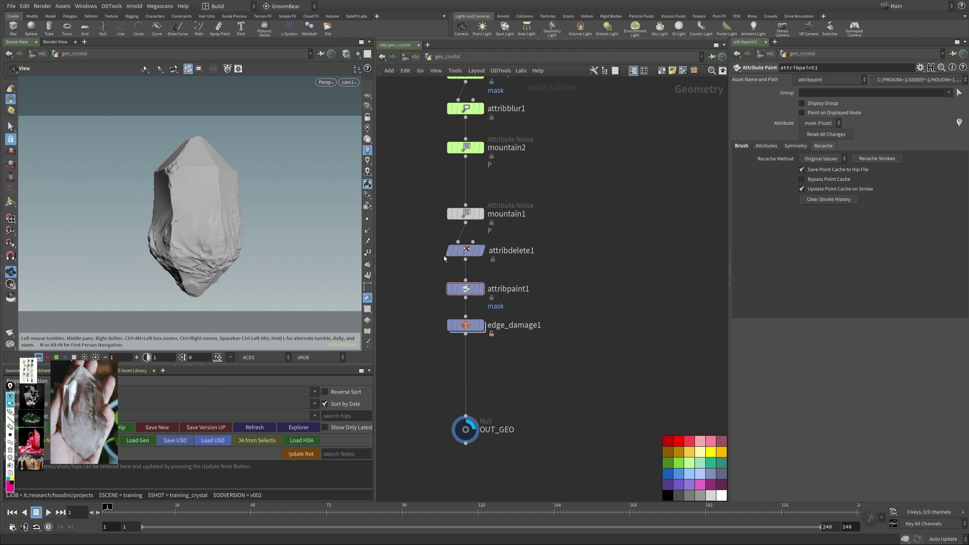
Step: Insert a Labs Measure Curvature node between edge_damage1 and OUT_GEO, display it, and space OUT_GEO further below
key("Tab")
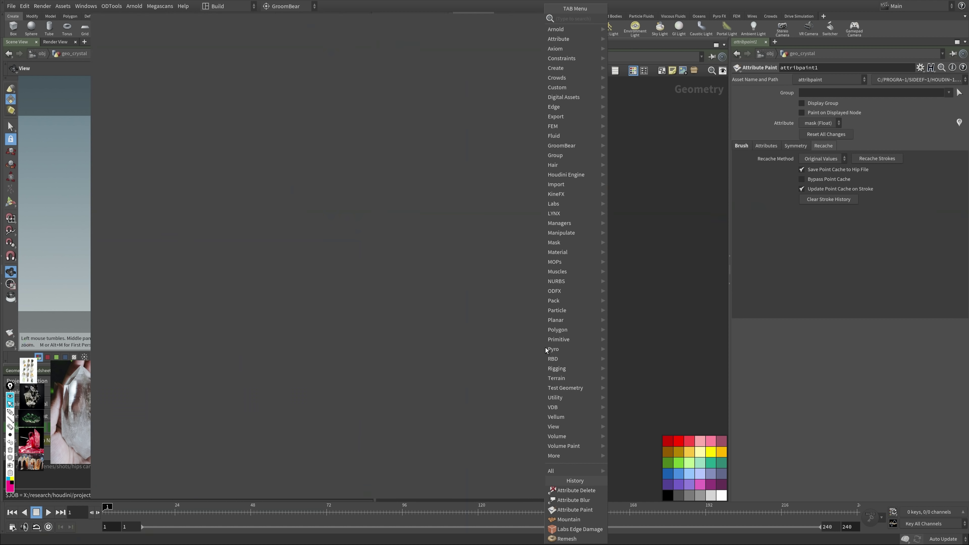
type("curv")
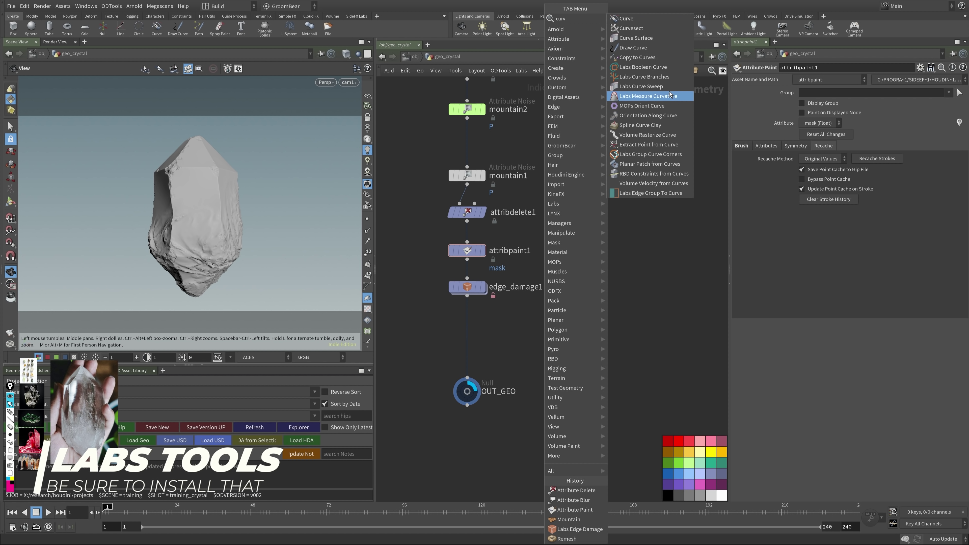
left_click(670, 95)
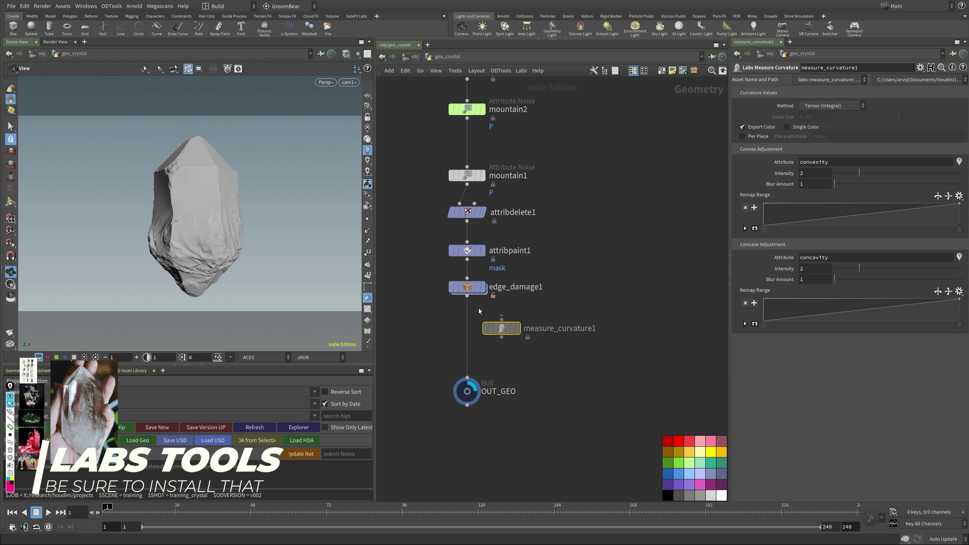
left_click(470, 332)
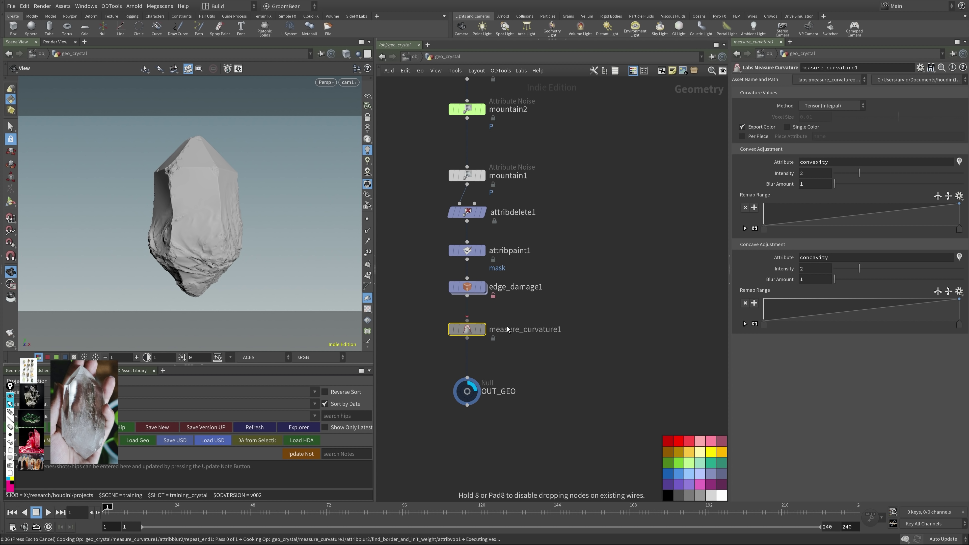
left_click(482, 329)
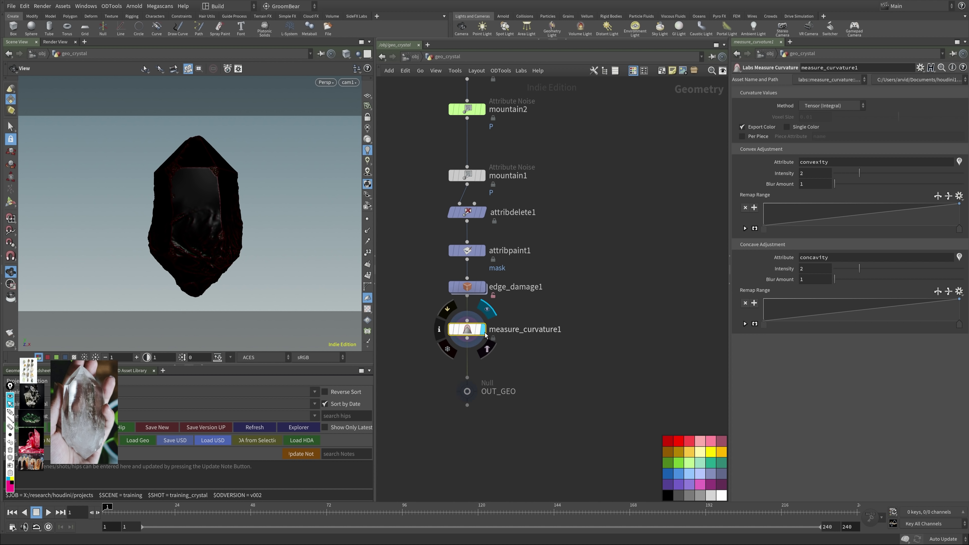
mouse_move(467, 395)
left_click_drag(467, 395, 468, 427)
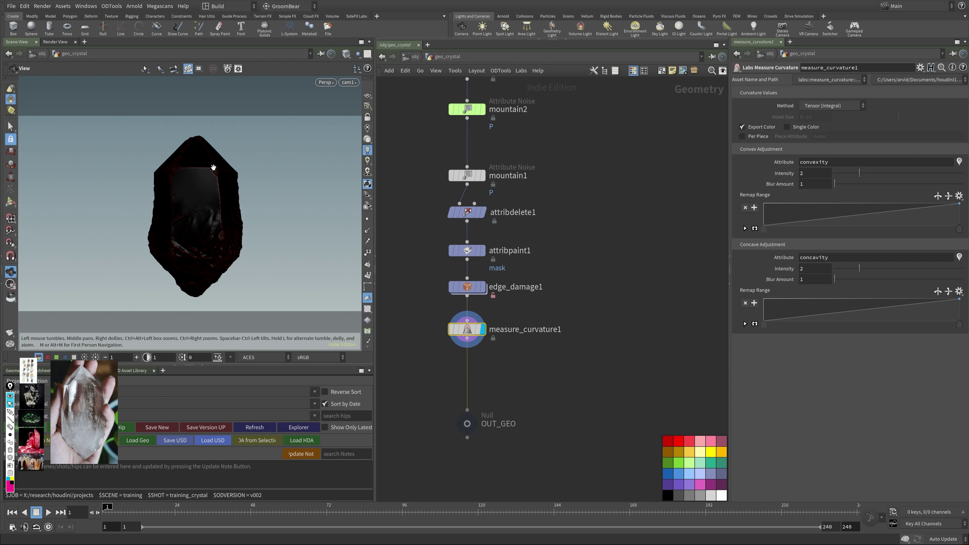
Step: Examine the curvature colours and the wireframe density around the crystal's upper edges and damaged corner
left_click_drag(218, 193, 245, 163)
mouse_move(245, 163)
right_mouse_down()
mouse_move(238, 186)
mouse_move(287, 163)
mouse_move(244, 163)
right_mouse_up()
middle_click_drag(244, 162, 242, 190)
key("w")
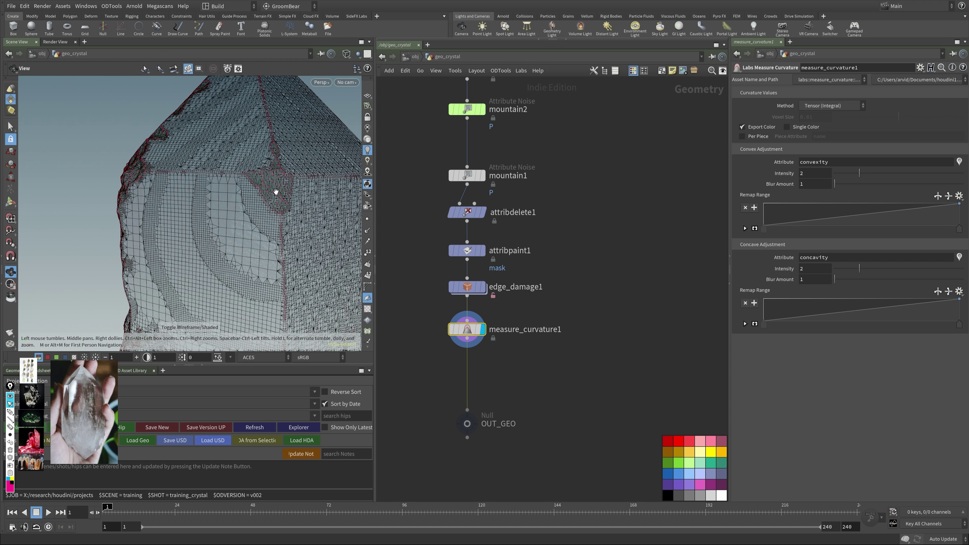
key("w")
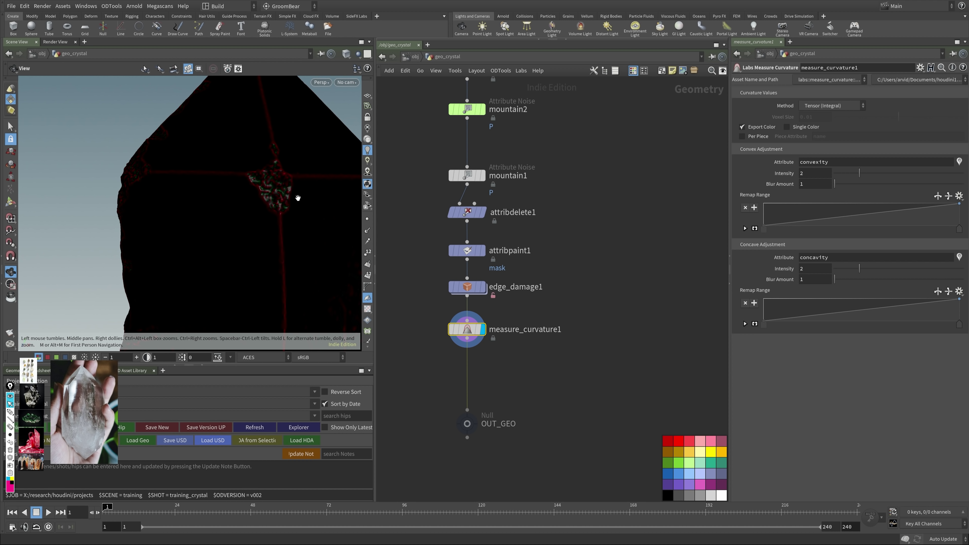
key("w")
key("w")
right_click_drag(292, 234, 186, 269)
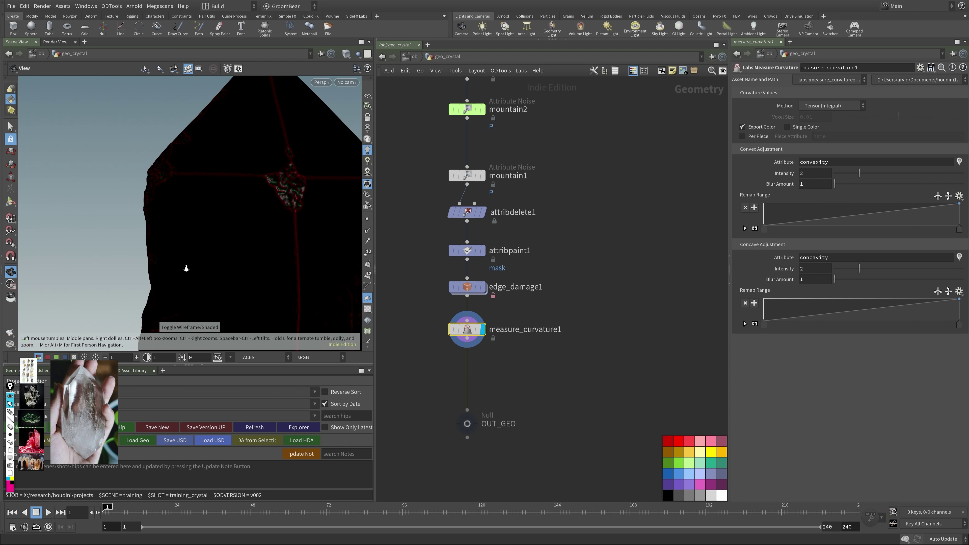
Step: Go inside edge_damage1, save the scene, and set convertvdb1's adaptivity to 0.01
double_click(467, 286)
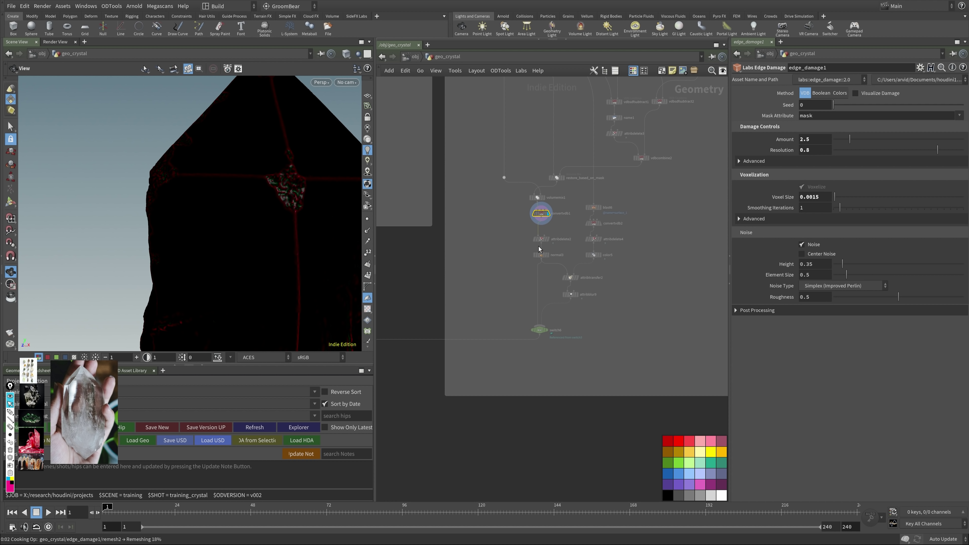
key("ctrl+s")
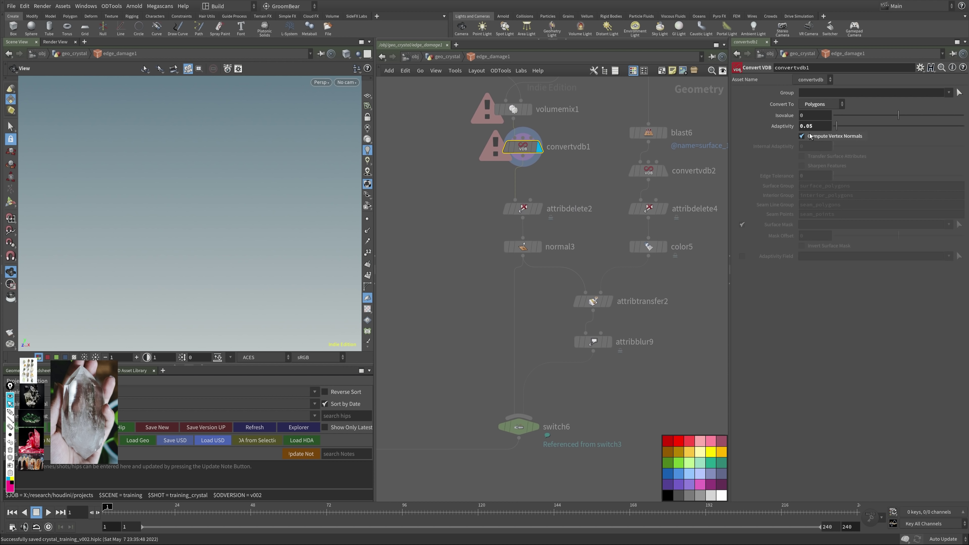
type("1")
key("Return")
Step: Check convertvdb1's geometry information and inspect its mesh in wireframe
middle_click(525, 160)
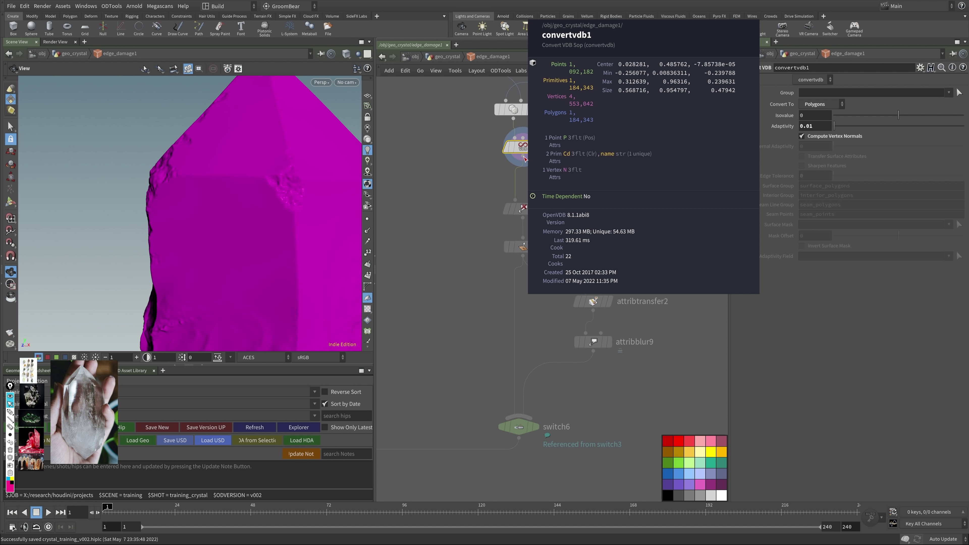
key("w")
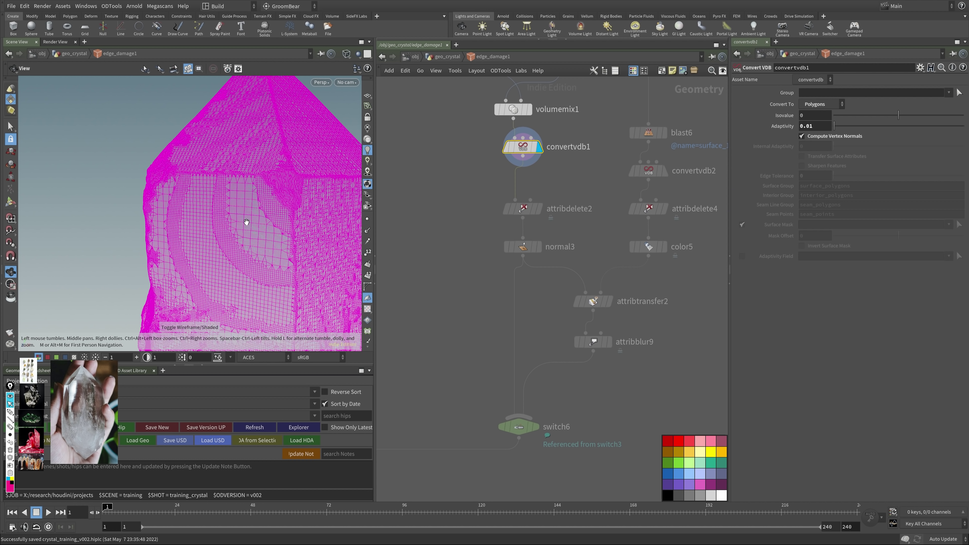
key("w")
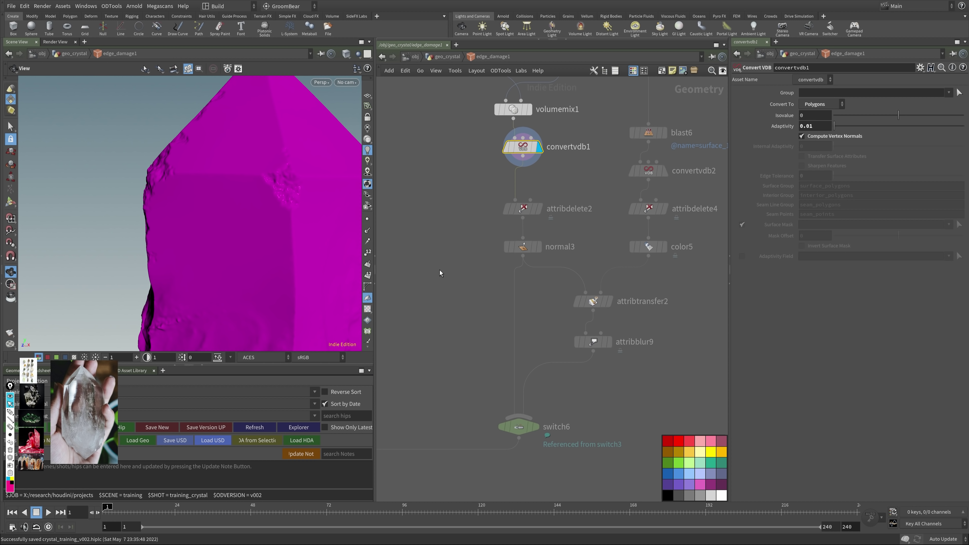
Step: Return to the geo_crystal network and set measure_curvature1's convex intensity to 9.77, viewing the whole crystal
left_click(443, 58)
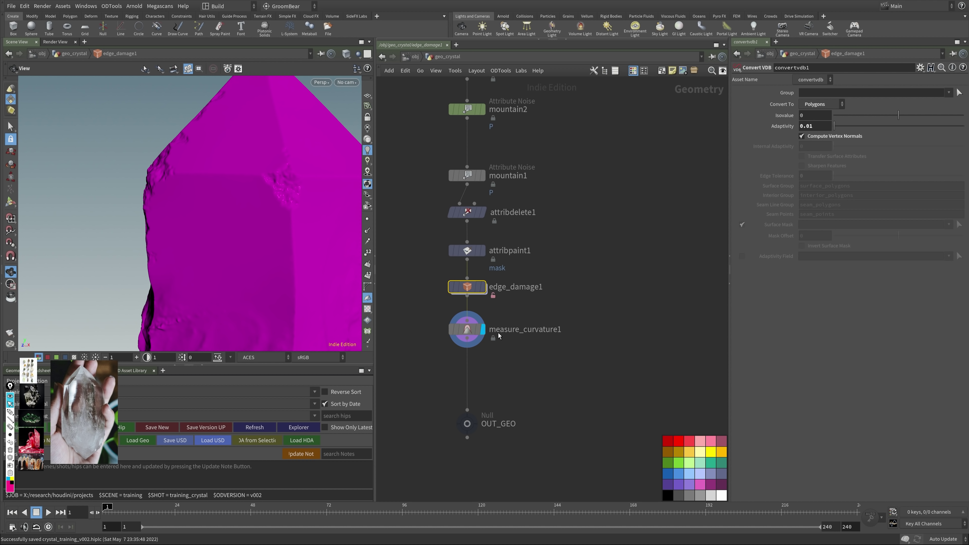
left_click(469, 332)
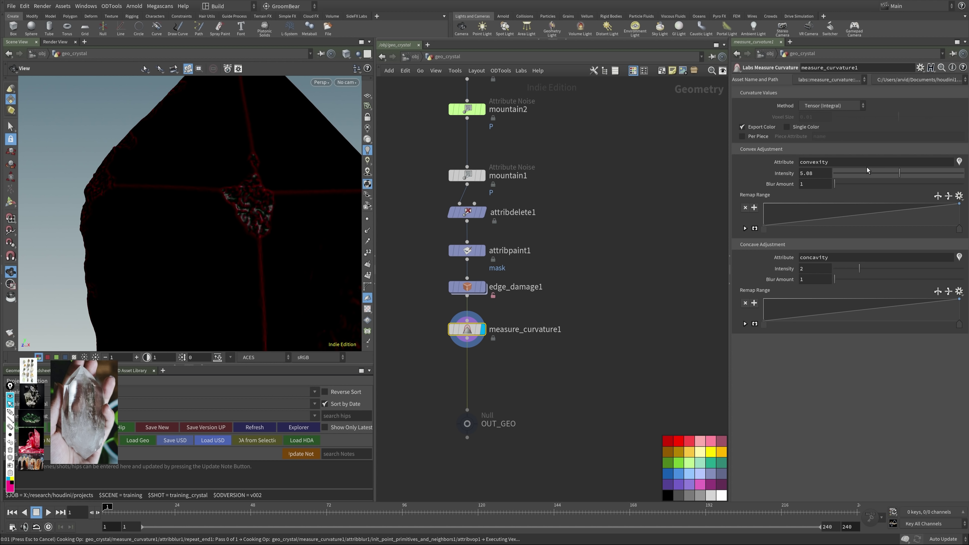
left_click_drag(866, 169, 961, 171)
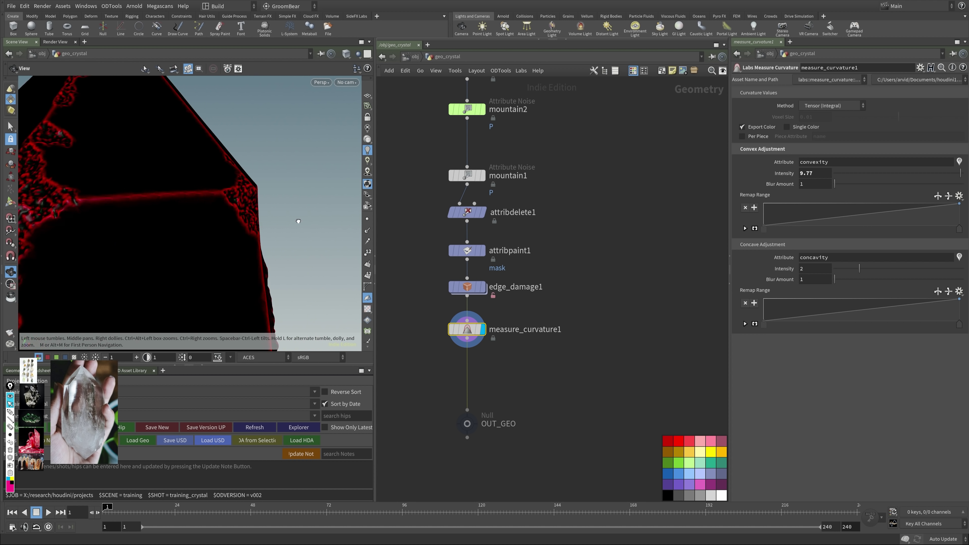
key("space+f")
left_click_drag(195, 249, 267, 179)
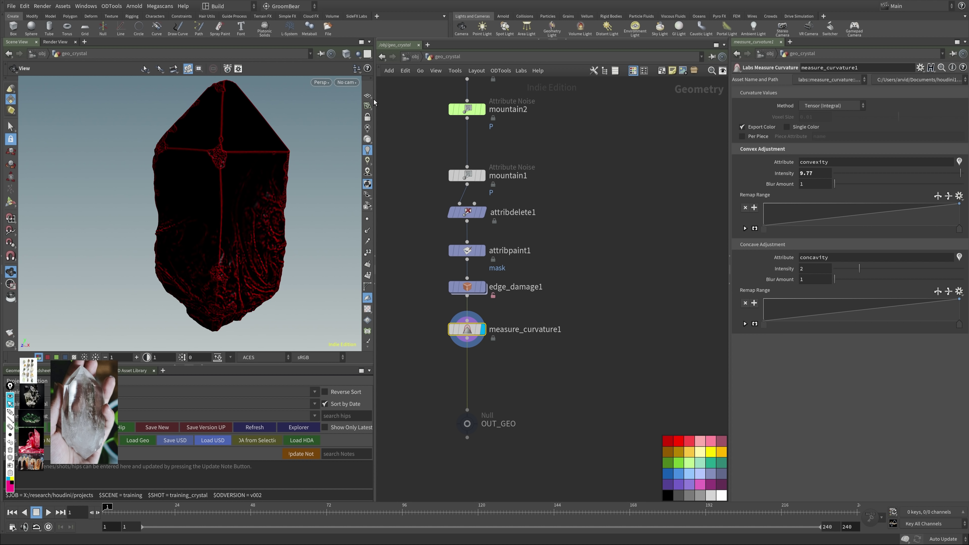
Step: Set measure_curvature1's concave intensity to 10 and inspect the colours at the damaged corner
left_click(808, 269)
type("10")
key("Return")
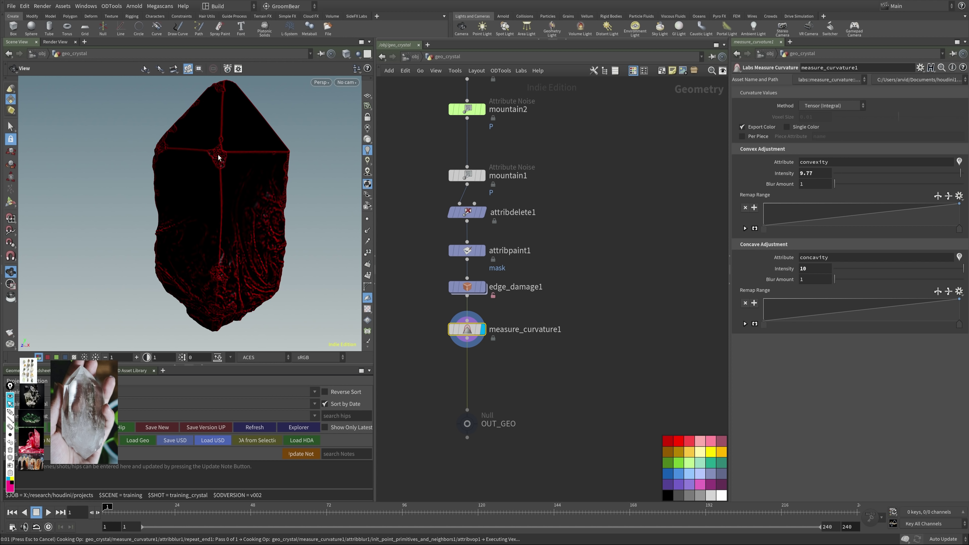
scroll(203, 156, "up", 5)
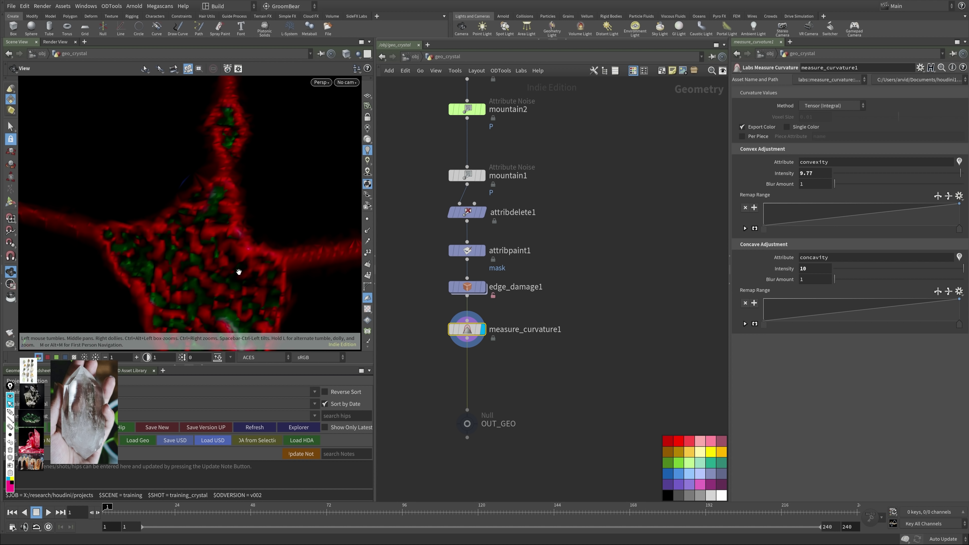
scroll(255, 199, "down", 3)
scroll(242, 239, "up", 2)
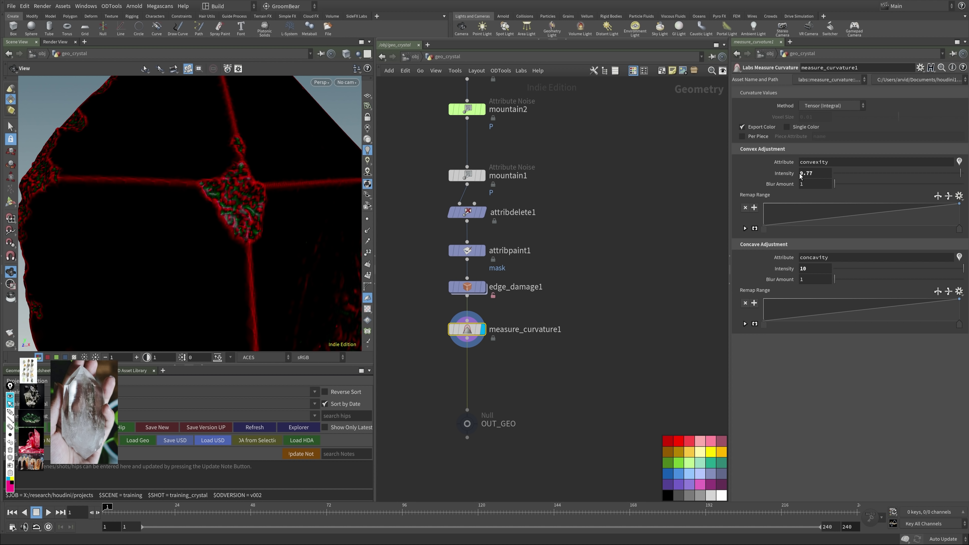
Step: Set measure_curvature1's concave intensity to 50 and frame the whole crystal
double_click(802, 268)
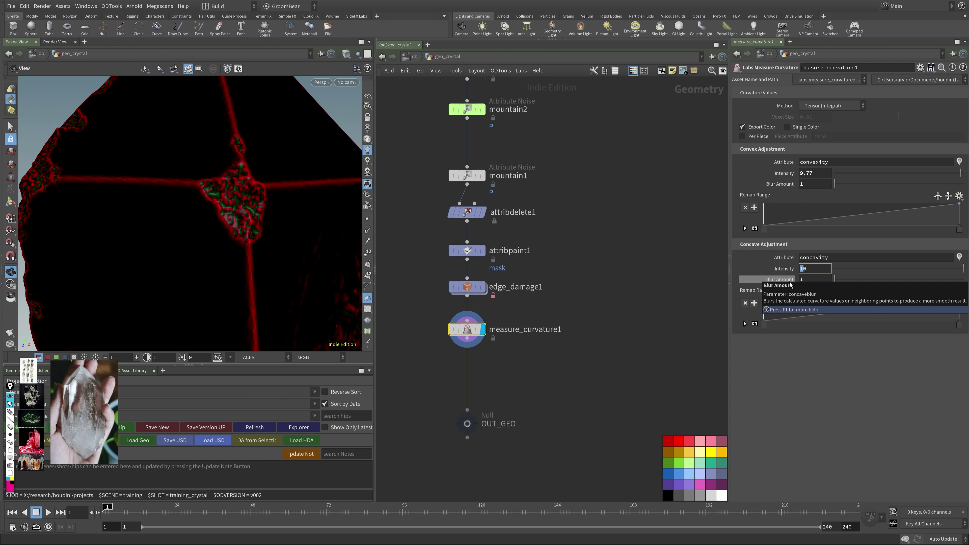
type("50")
key("Return")
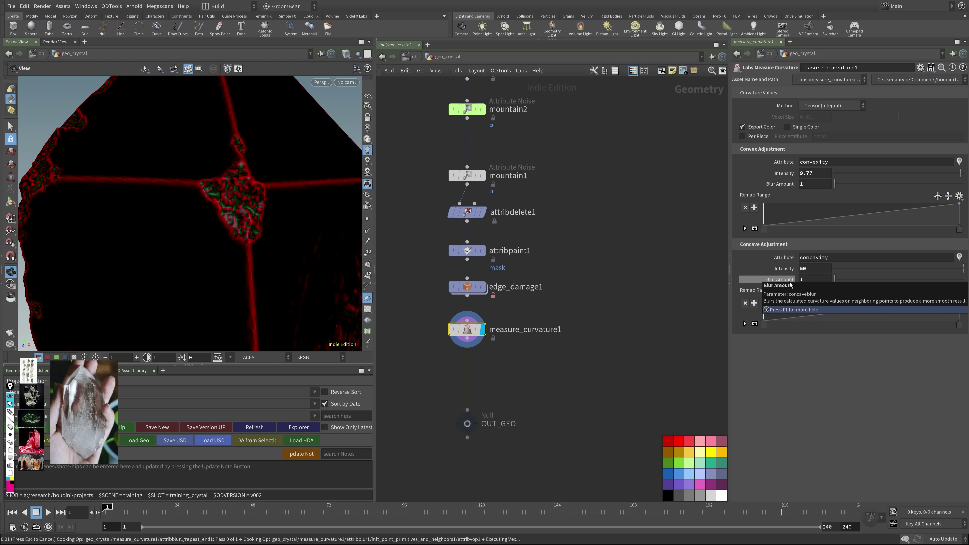
key("f")
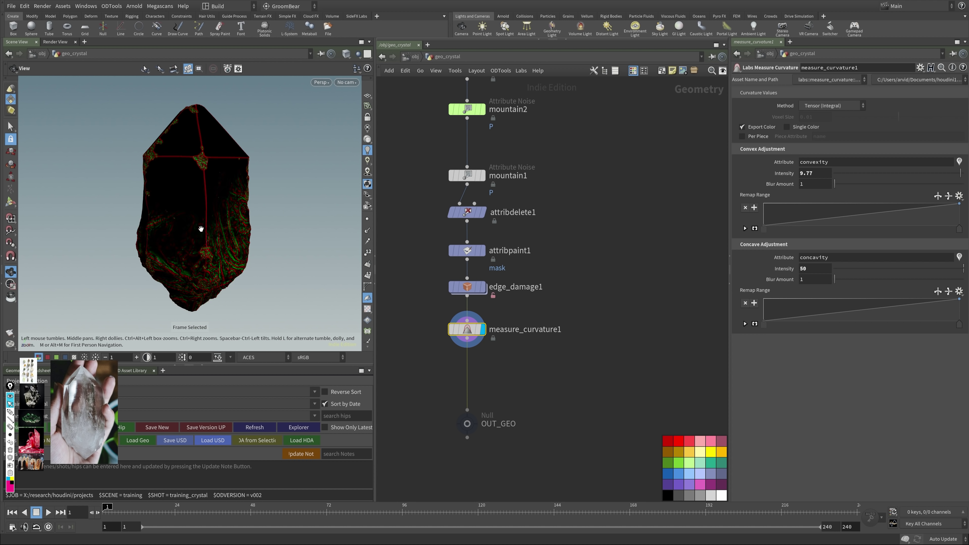
Step: Turn off colour export on measure_curvature1 and check the node's geometry information
left_click_drag(199, 222, 234, 207)
key("ctrl+f")
left_click(335, 197)
key("f")
left_click_drag(199, 166, 314, 132)
left_click(741, 127)
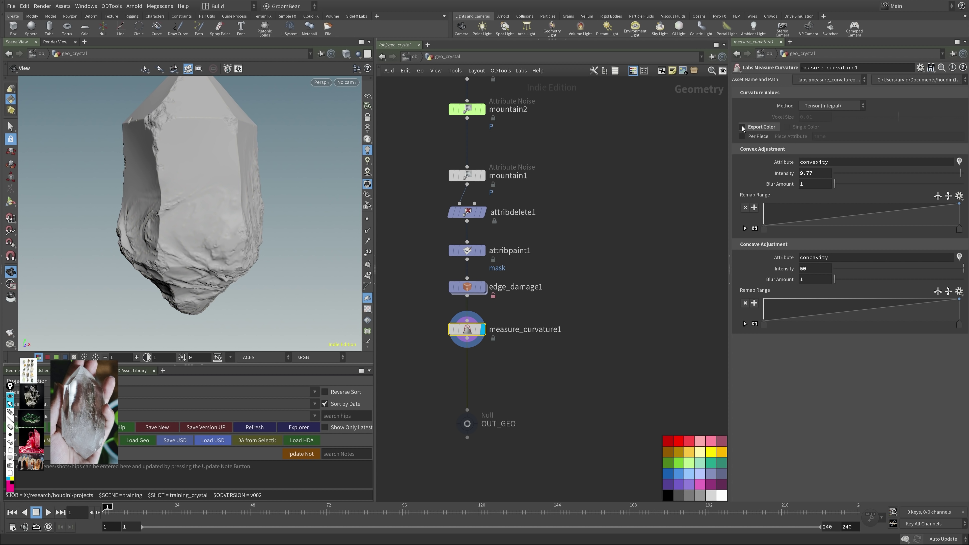
middle_click(466, 331)
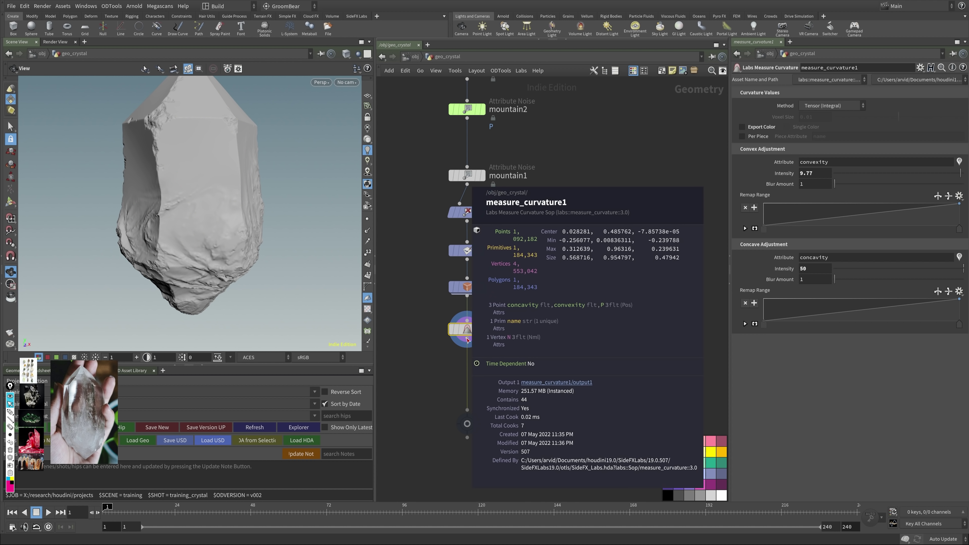
Step: Rename measure_curvature1's convex attribute to edges and its concave attribute to cracks
double_click(842, 166)
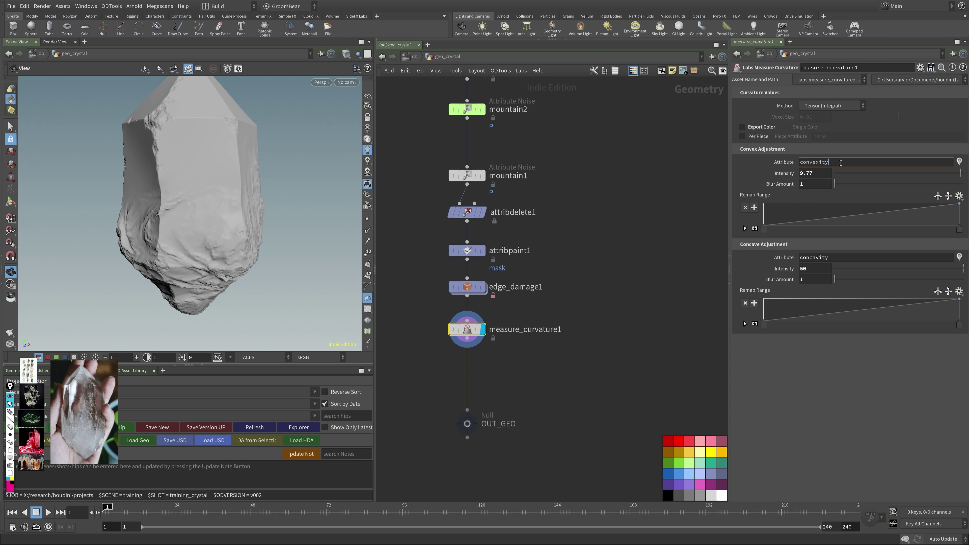
type("edges")
key("Return")
double_click(824, 256)
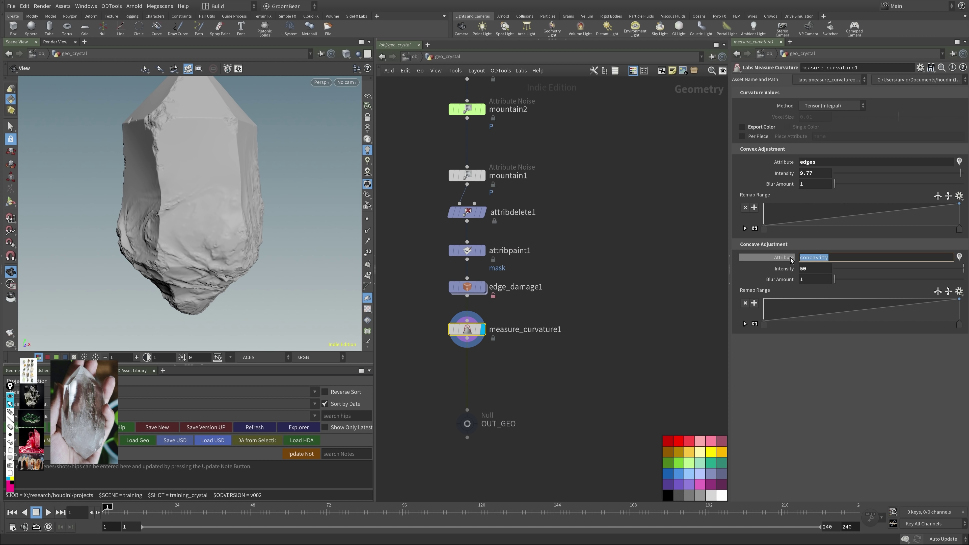
key("BackSpace")
type("cracks")
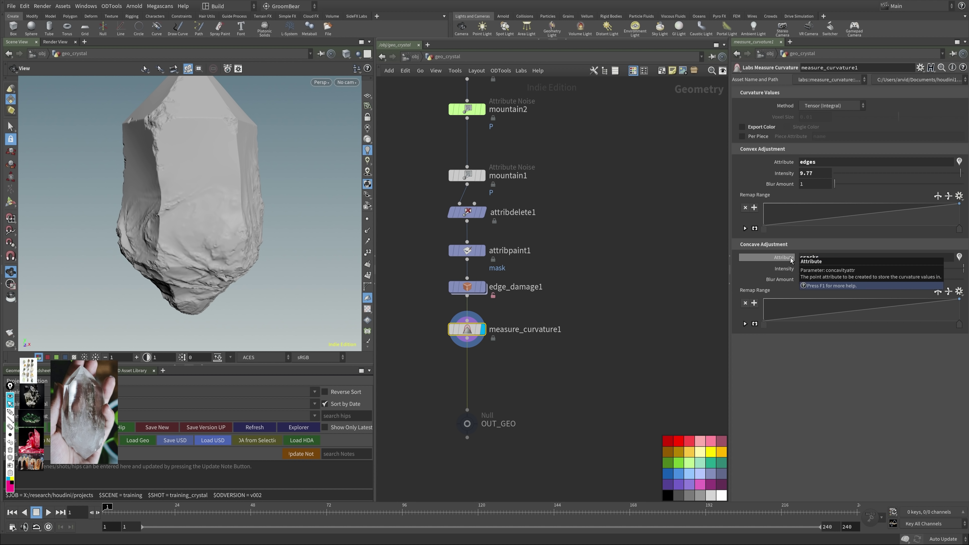
key("Return")
Step: Move OUT_GEO further down to make room for another node below measure_curvature1, and view the crystal from a distance
middle_click_drag(547, 386, 584, 356)
mouse_move(506, 398)
left_click_drag(505, 398, 506, 433)
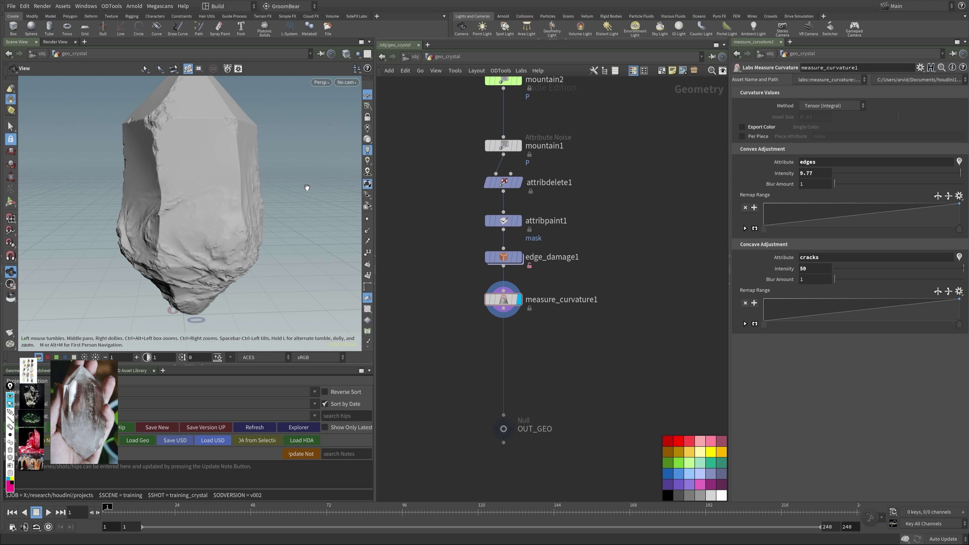
key("h")
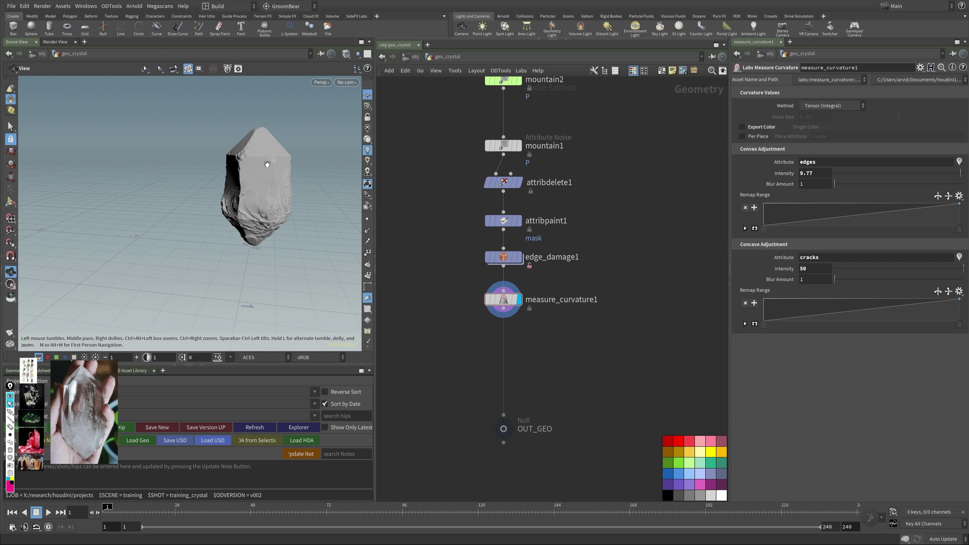
left_click_drag(352, 202, 241, 201)
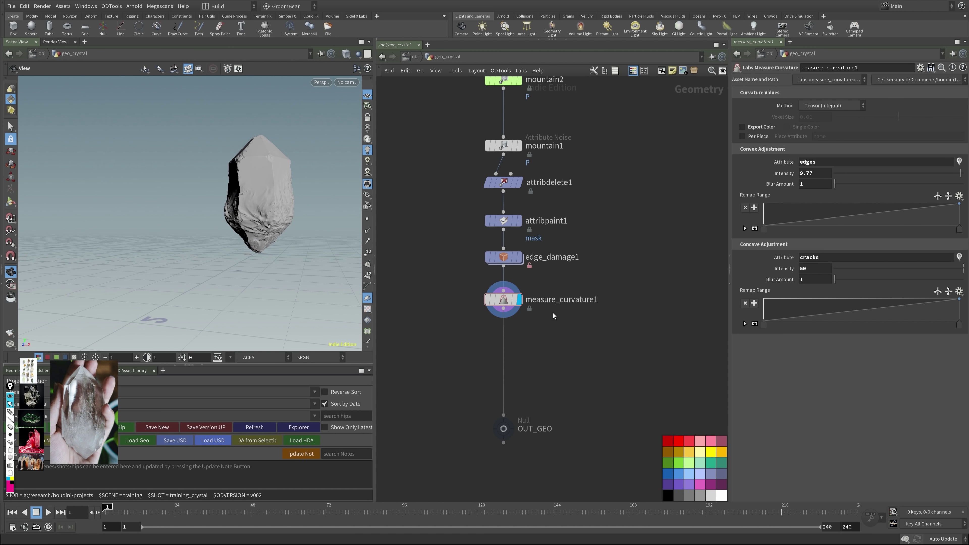
middle_click_drag(515, 360, 488, 363)
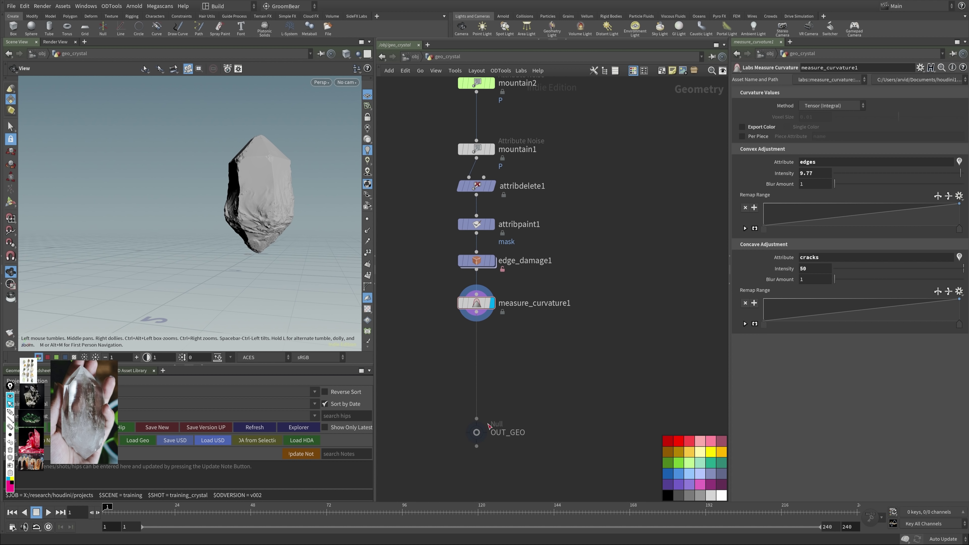
Step: Insert an Attribute Wrangle named calculate_height between measure_curvature1 and OUT_GEO, with the expression f@height = @P.y;
key("Tab")
type("wrangle")
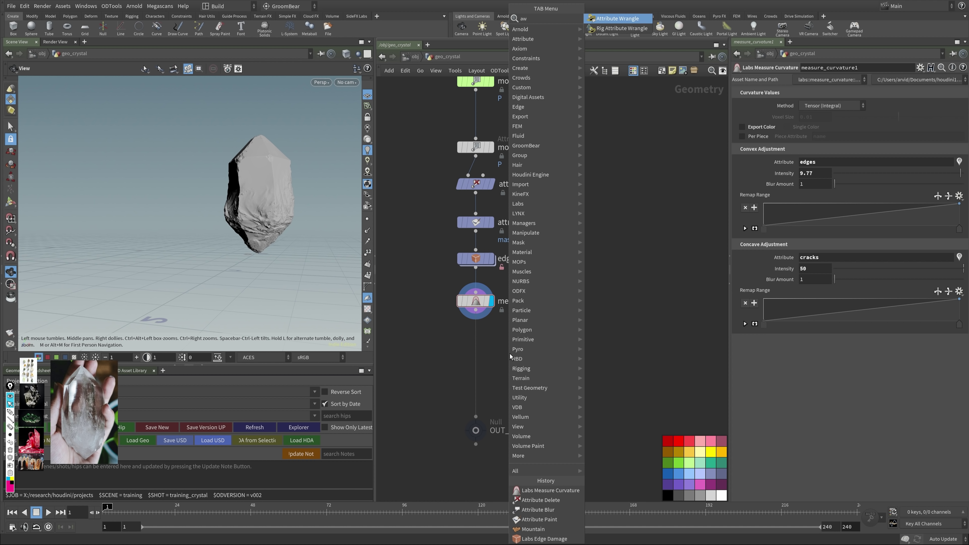
key("Return")
left_click(474, 346)
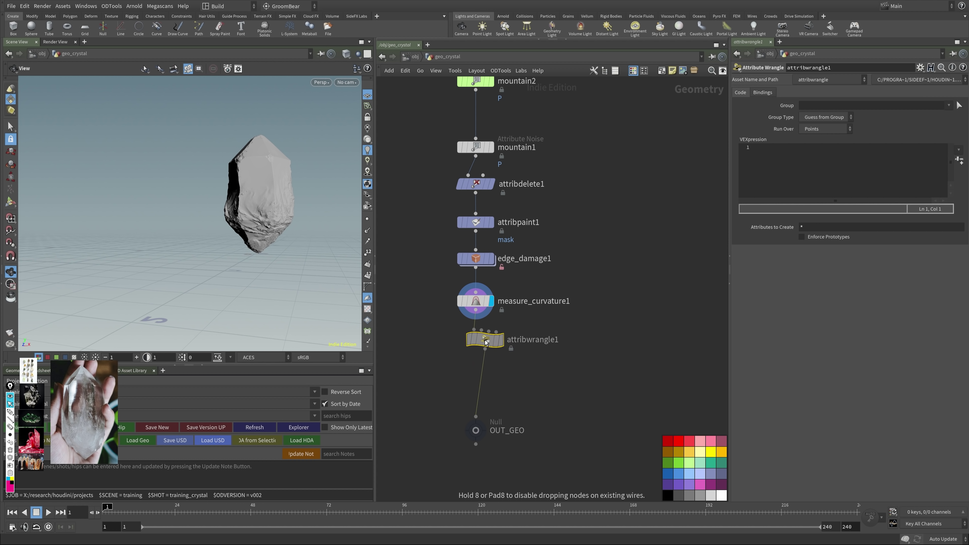
double_click(518, 339)
type("calculate_height")
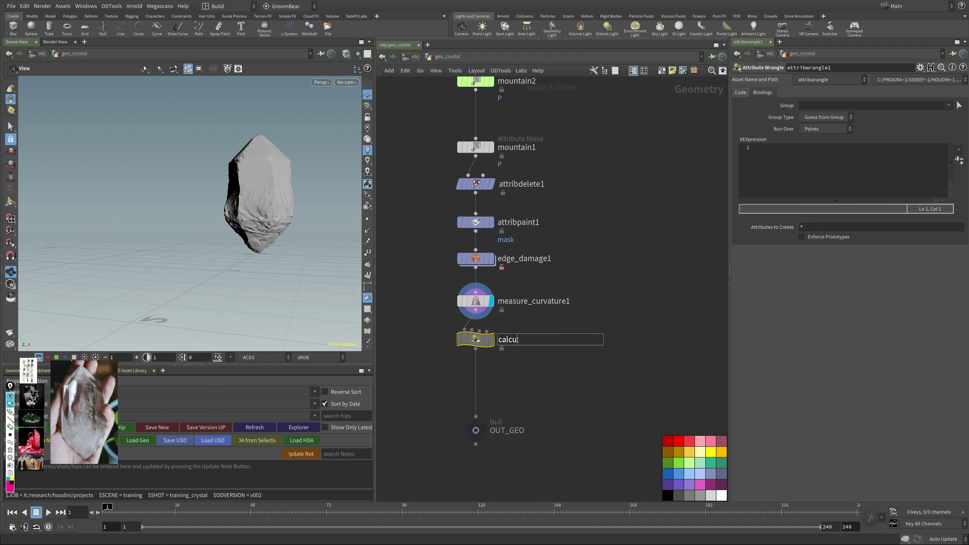
key("Return")
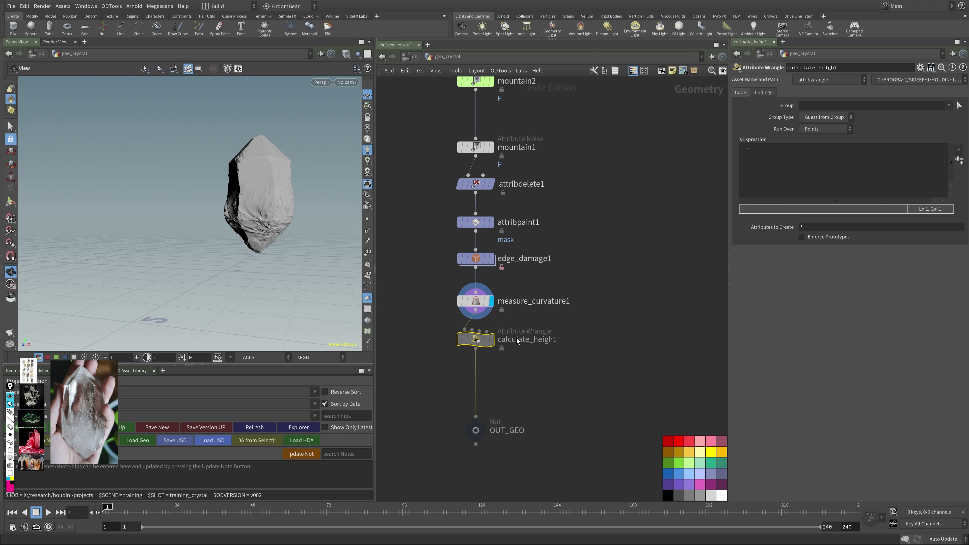
left_click(847, 174)
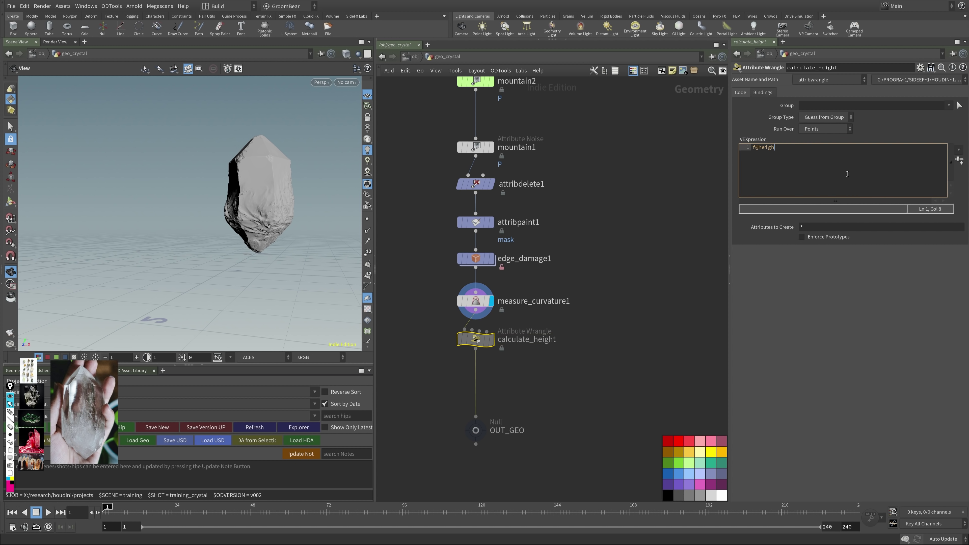
type("f@height = @P.y;")
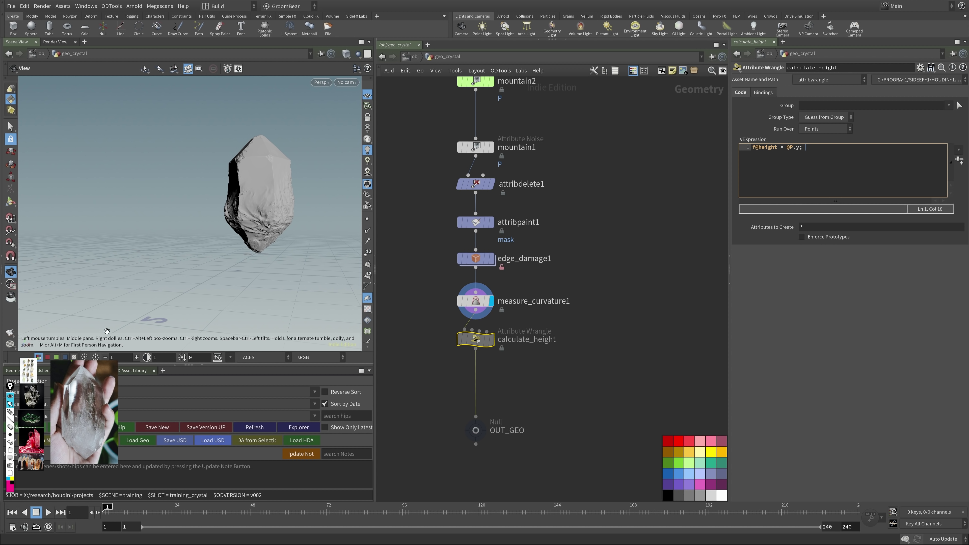
Step: Display the crystal's points in the enlarged view of its surface and save the scene
left_click_drag(195, 367, 195, 293)
scroll(305, 135, "up", 5)
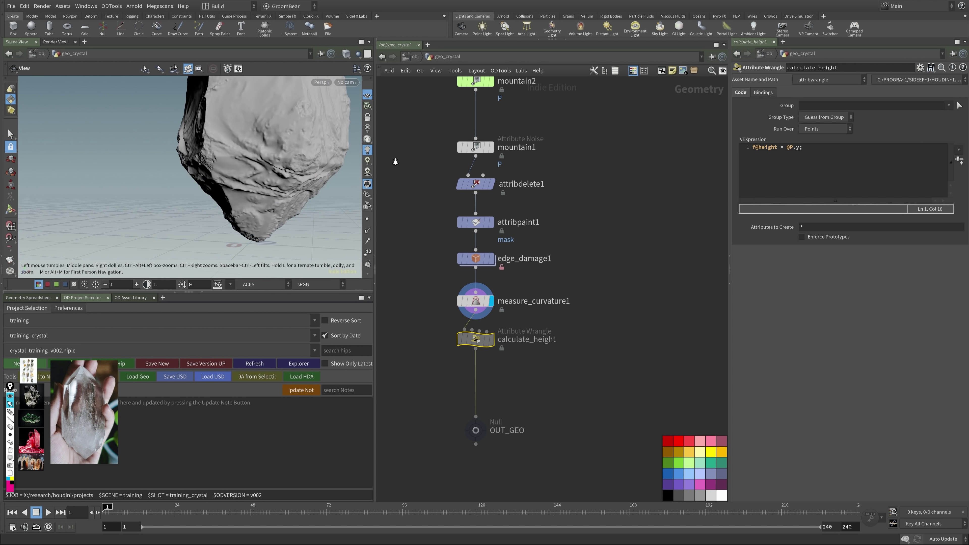
left_click(367, 219)
scroll(291, 204, "up", 5)
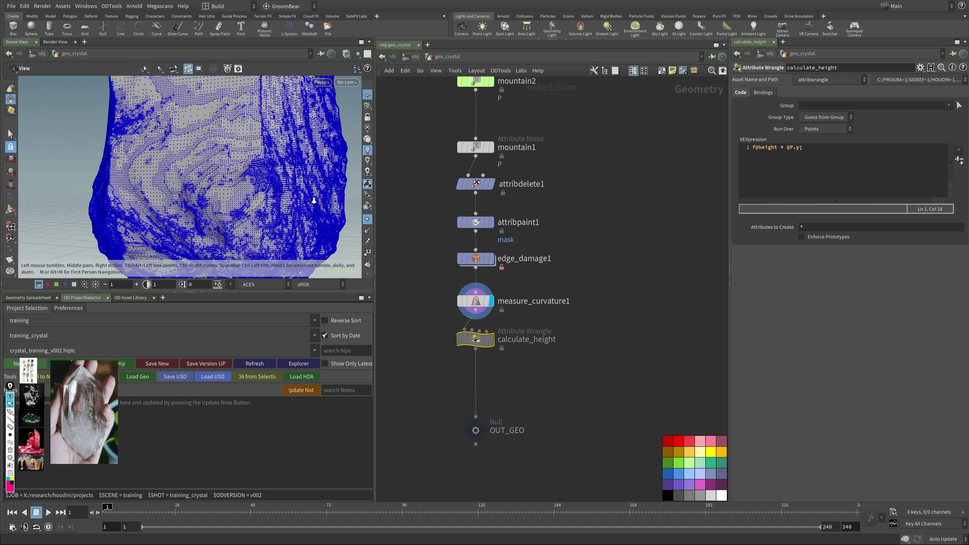
key("ctrl+s")
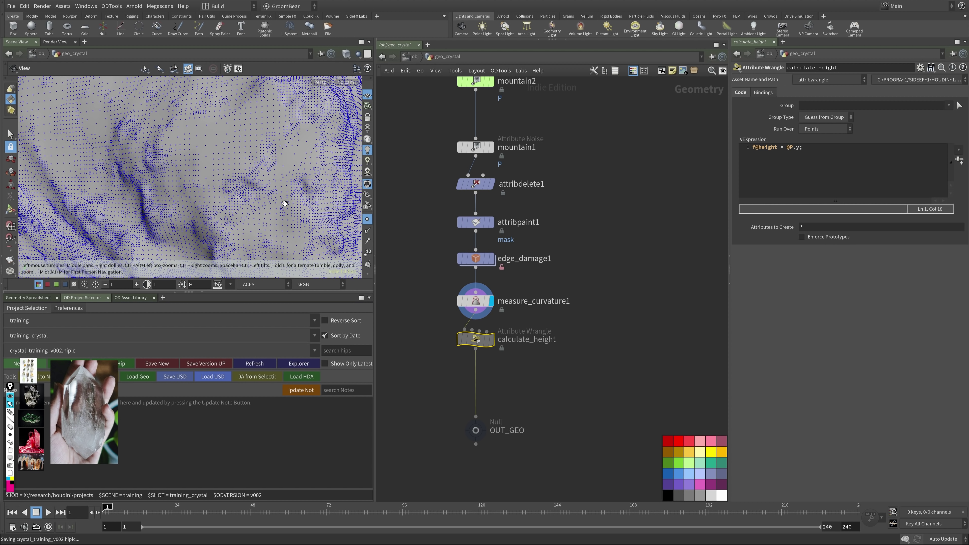
Step: Inspect calculate_height's point attributes in the geometry spreadsheet, sorted by the height attribute
left_click(800, 152)
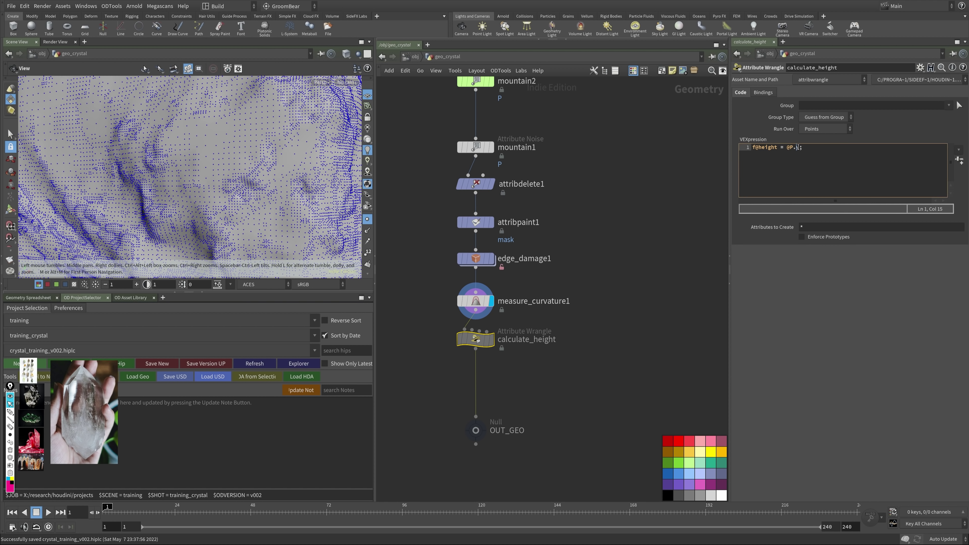
left_click_drag(778, 148, 751, 149)
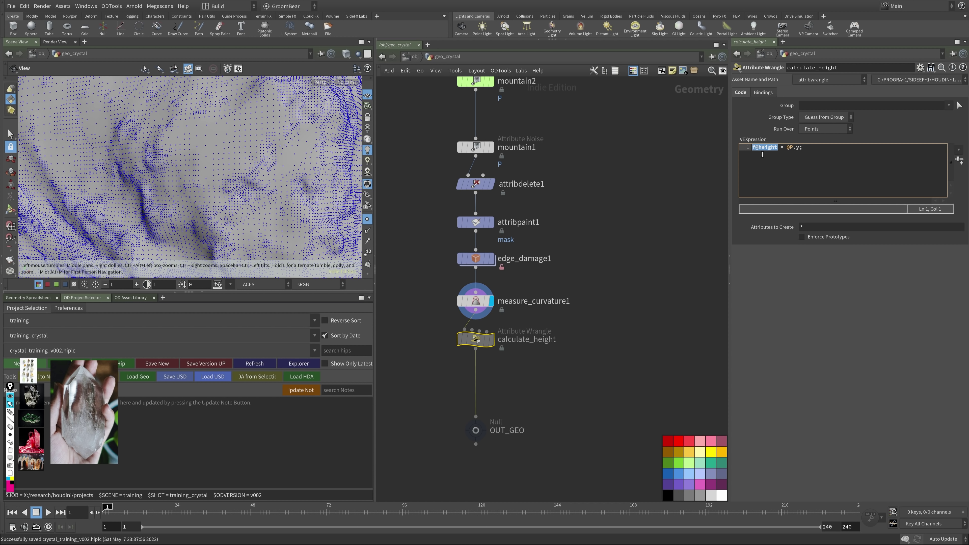
left_click(777, 155)
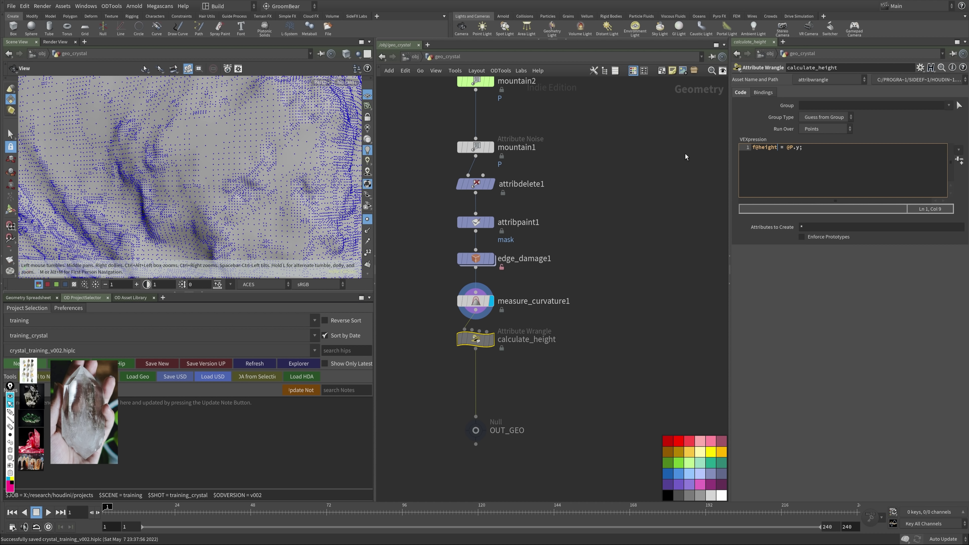
left_click(27, 298)
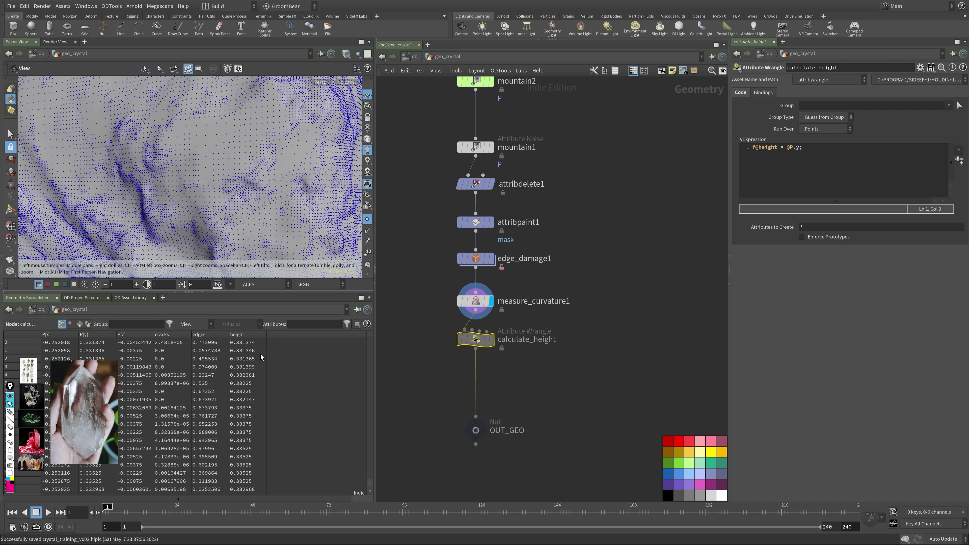
left_click(258, 334)
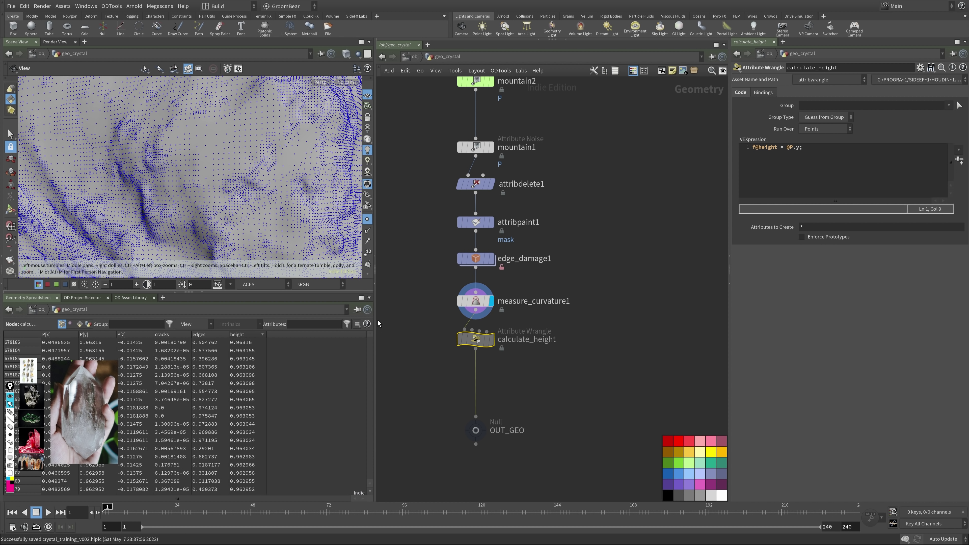
scroll(309, 220, "down", 10)
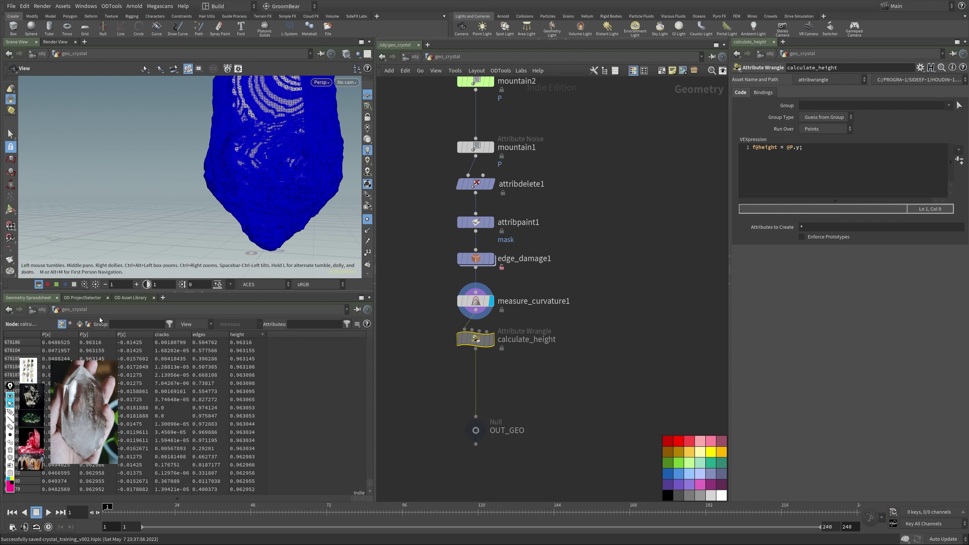
Step: Display calculate_height's output with its height attribute visualized as a colour gradient, and frame the whole crystal
middle_click(476, 338)
left_click(490, 339)
left_click_drag(290, 161, 286, 190)
key("f")
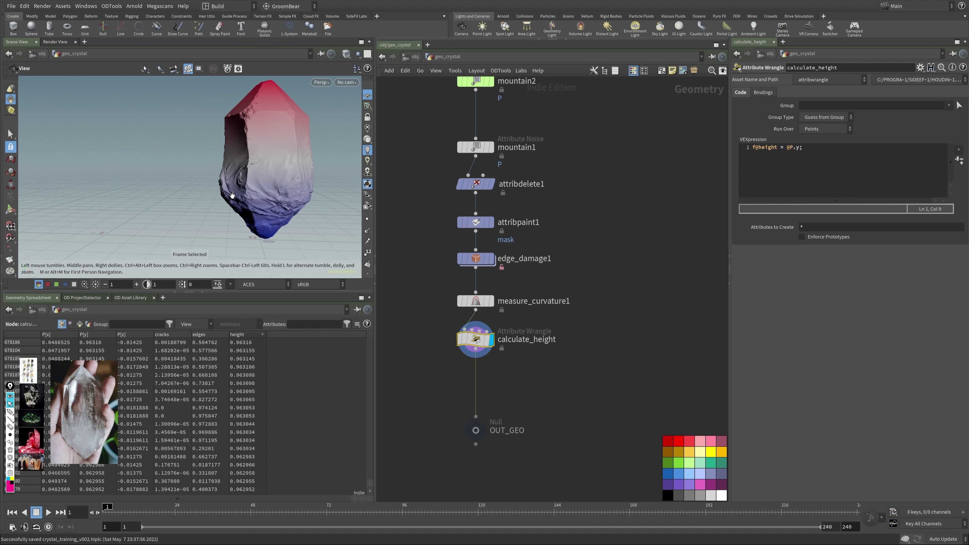
Step: Hide the network editor's colour palette and check calculate_height's geometry information
key("c")
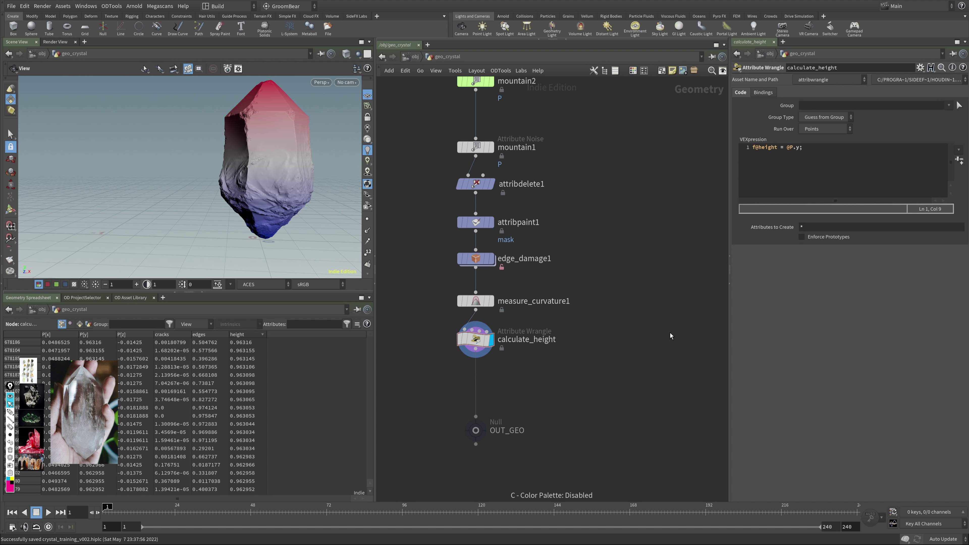
middle_click(478, 353)
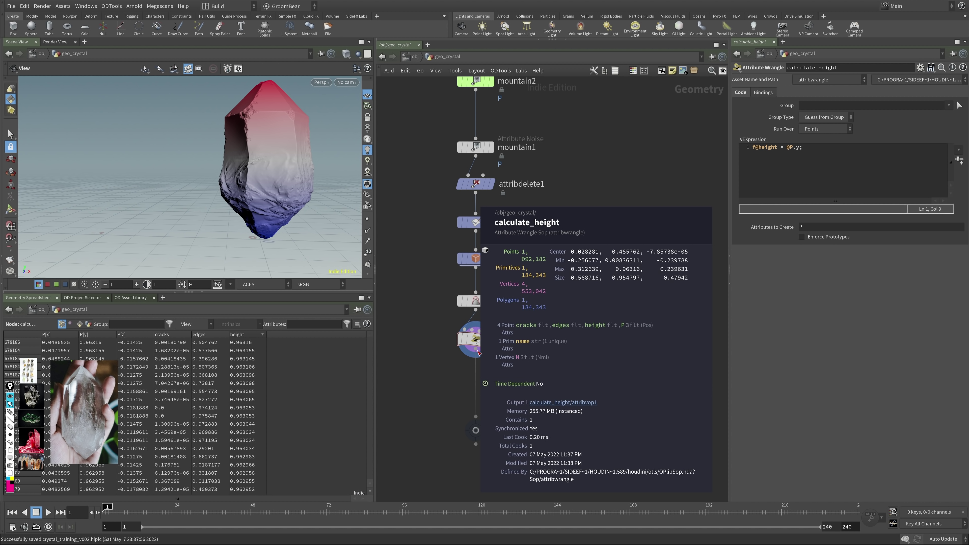
middle_click(483, 349)
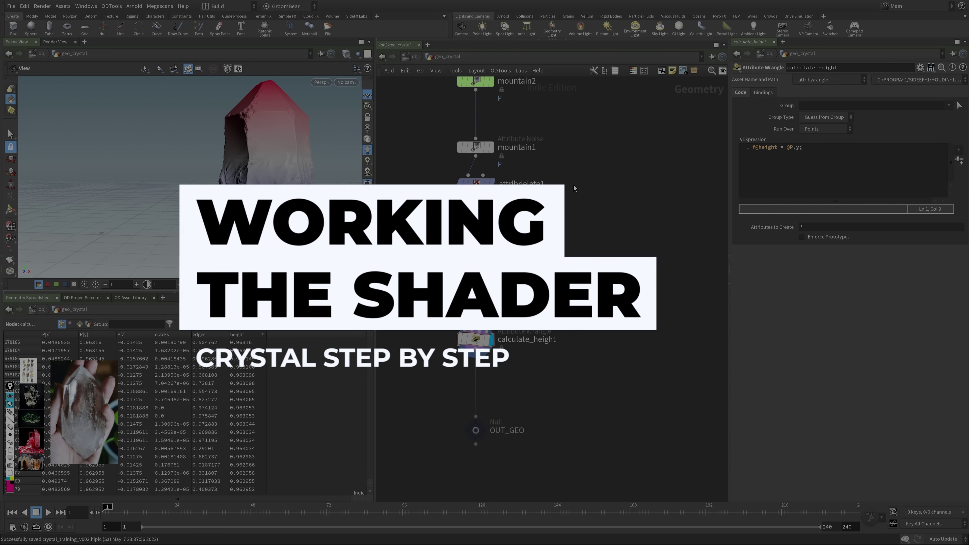
middle_click_drag(482, 351, 482, 350)
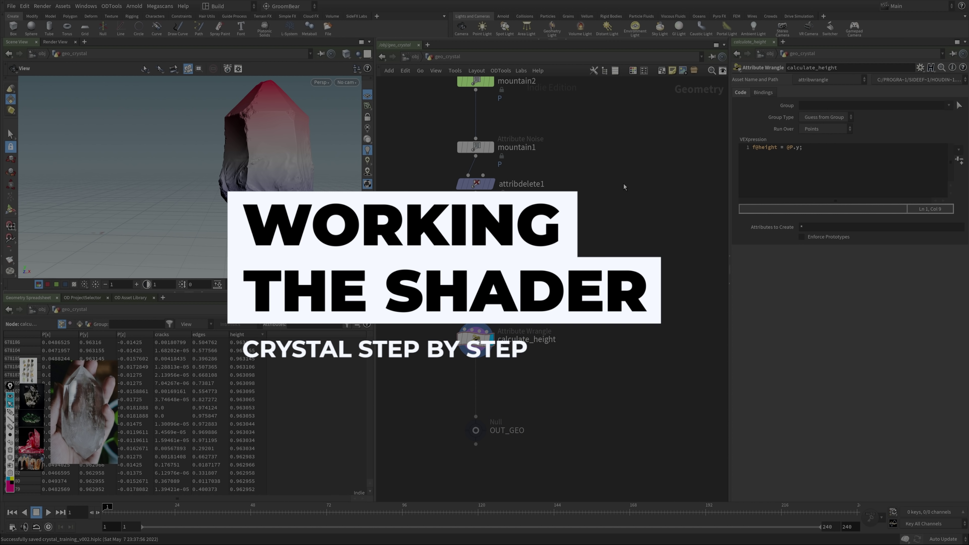
Step: Split the network editor into two panes, with the /mat network above the geo_crystal network
middle_click_drag(552, 132, 537, 141)
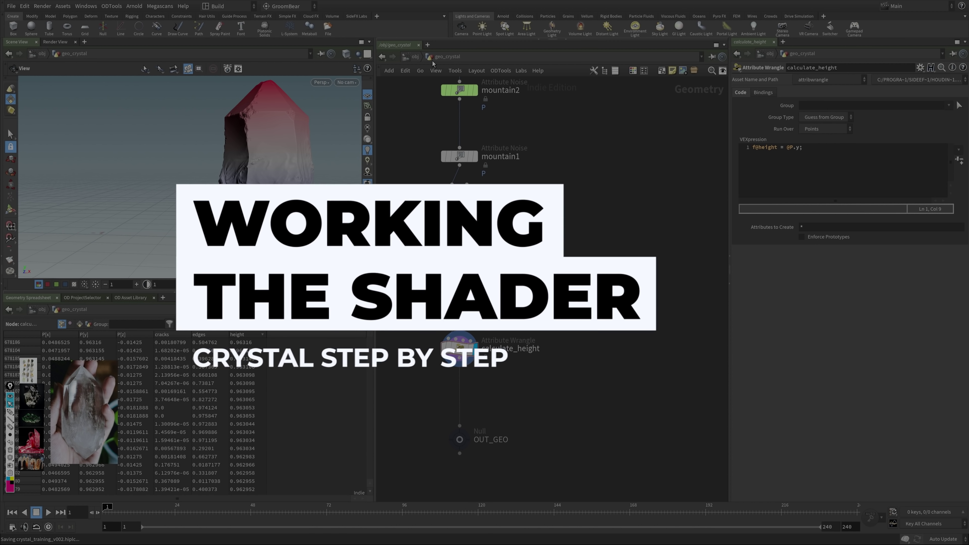
left_click(445, 58)
left_click(412, 92)
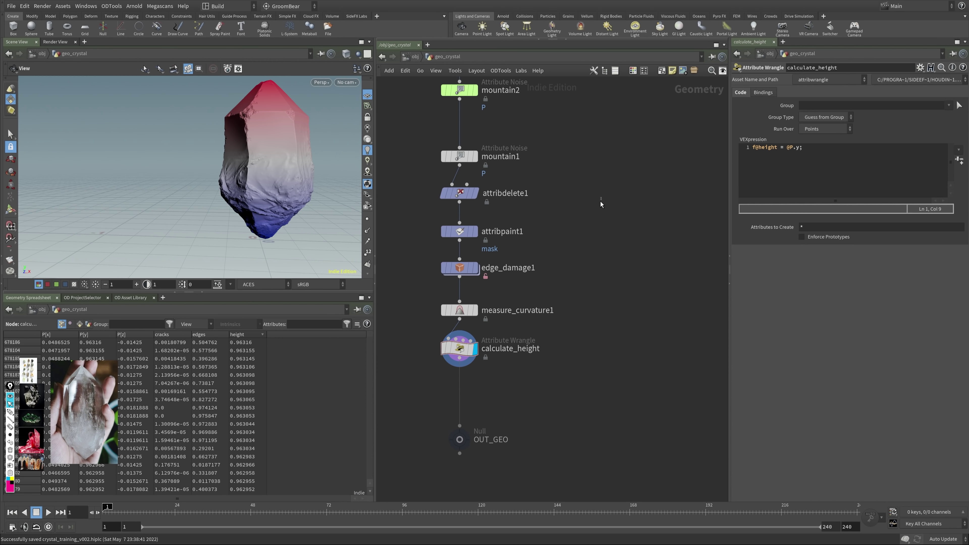
key("n")
left_click(558, 41)
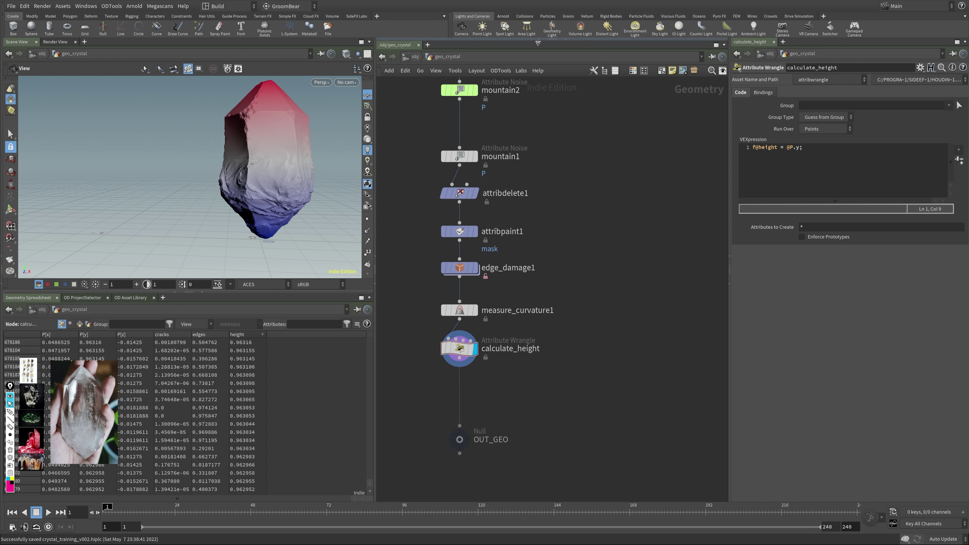
left_click_drag(554, 117, 557, 281)
left_click(712, 296)
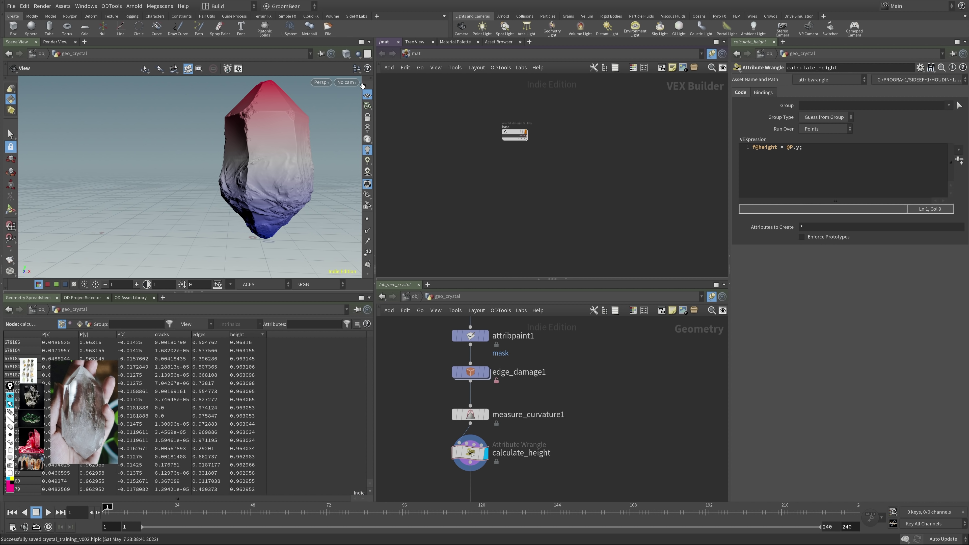
Step: Look at the crystal through cam1 and open the network of the base material
left_click(347, 82)
left_click(366, 126)
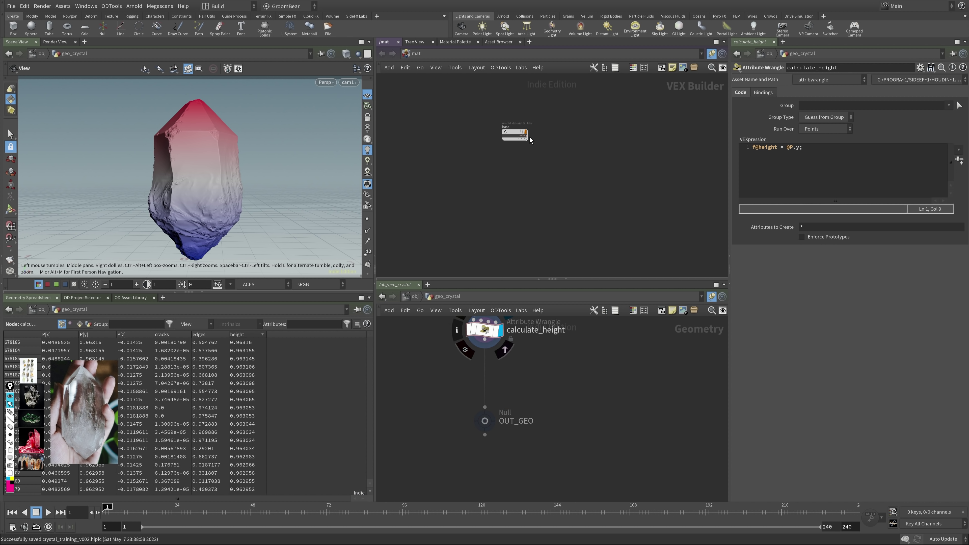
double_click(514, 134)
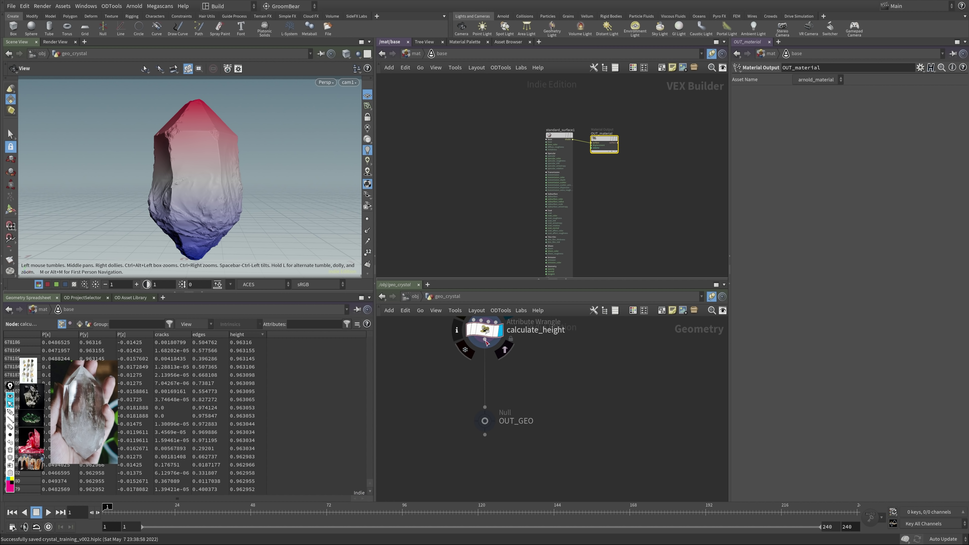
Step: Add a User Data Float node to the base material and set its Attribute to $OS
middle_click_drag(522, 378, 513, 415)
middle_click(478, 378)
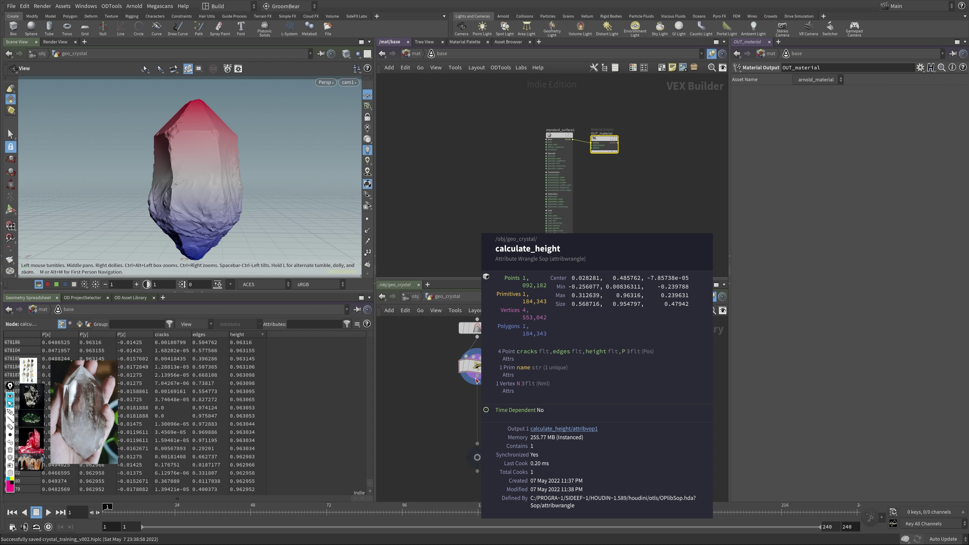
key("Tab")
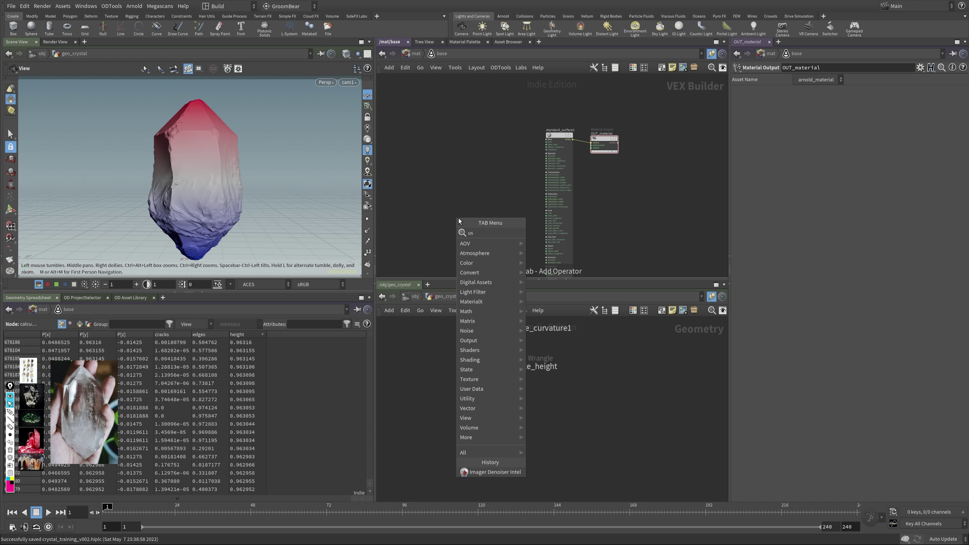
type("user")
key("Down")
key("Return")
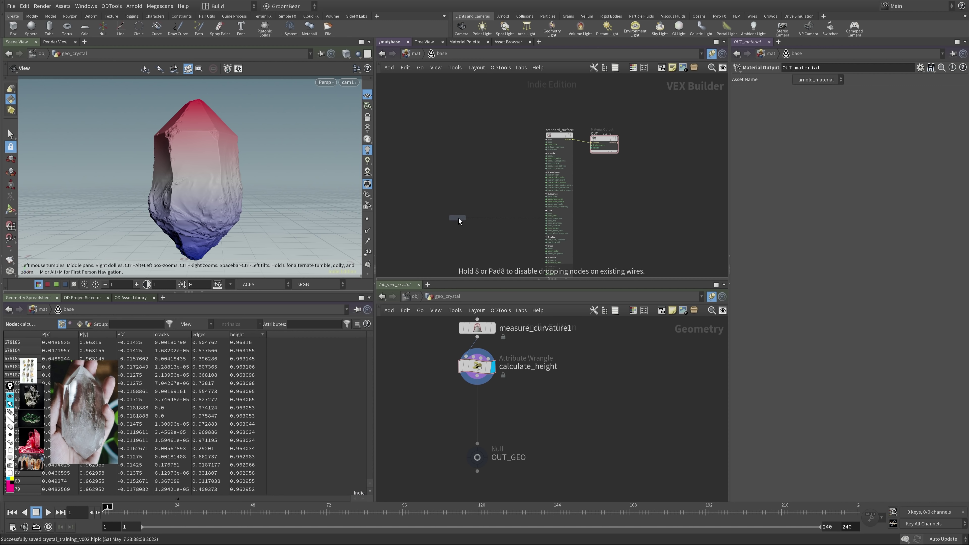
left_click(453, 191)
left_click(805, 95)
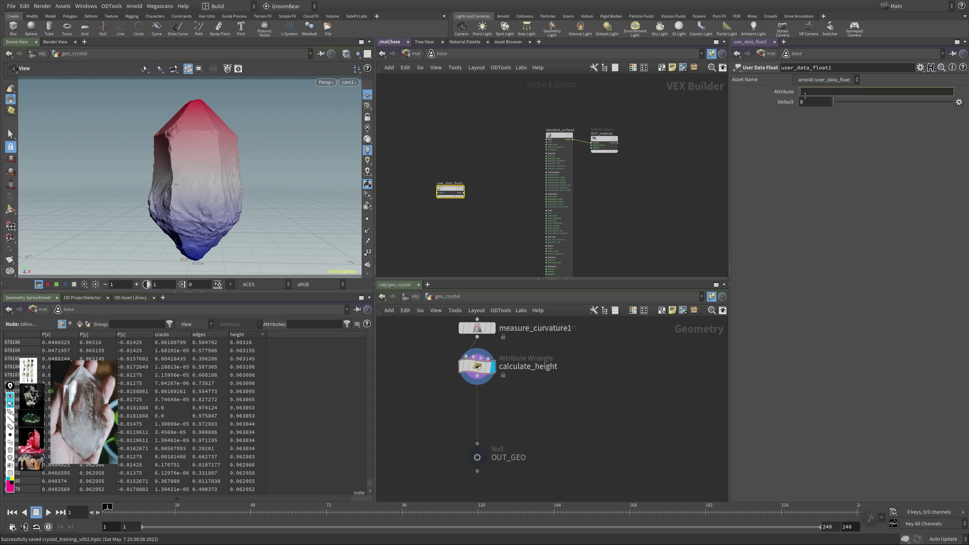
type("$OS")
key("Return")
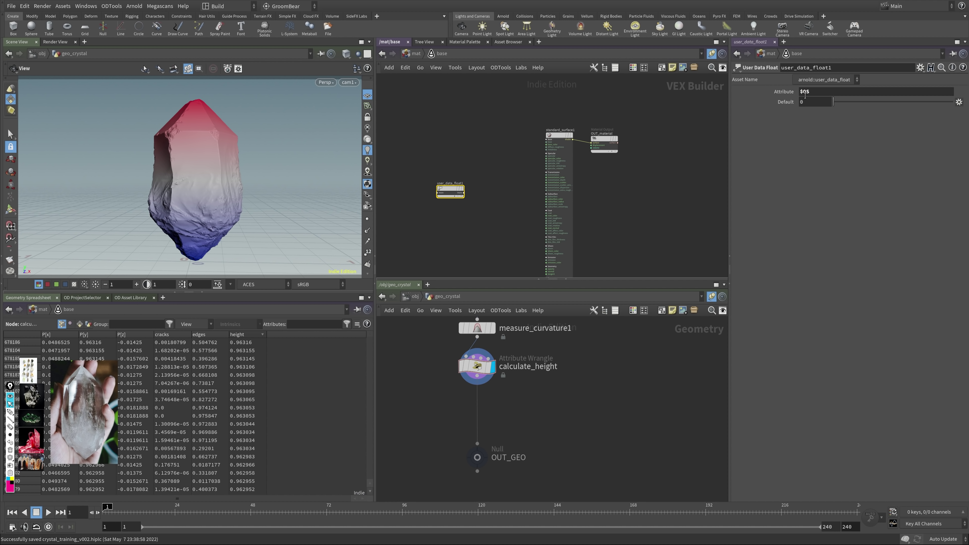
Step: Rename the new User Data Float node as height
scroll(436, 219, "up", 5)
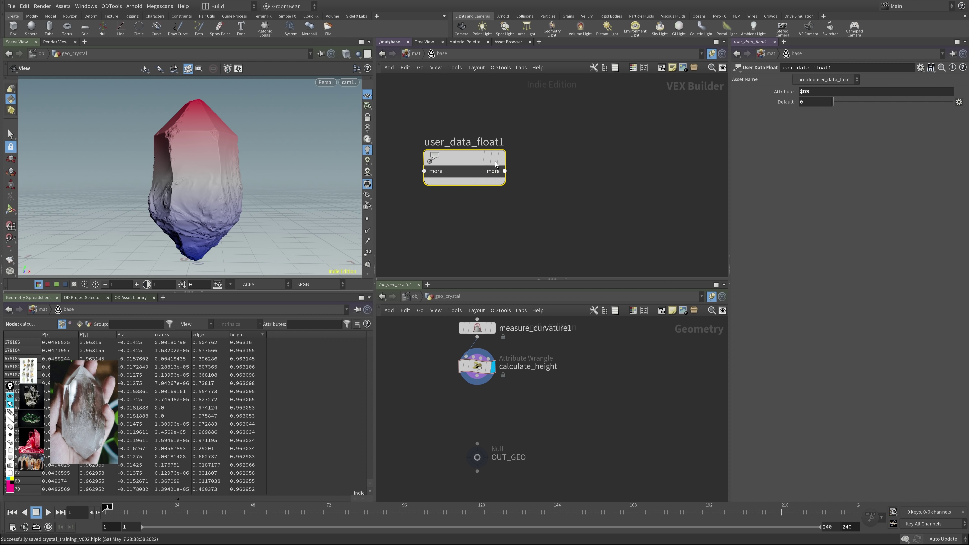
double_click(476, 142)
double_click(476, 142)
type("height")
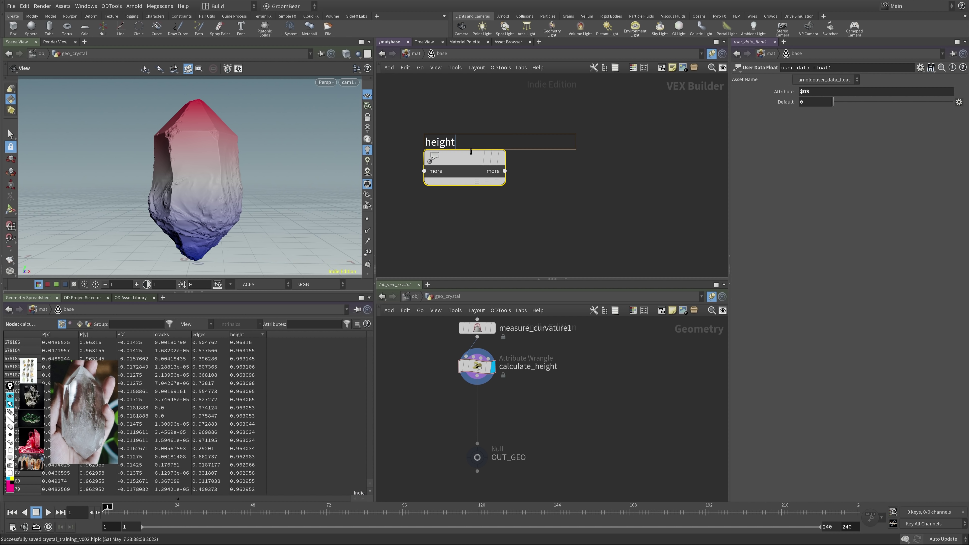
key("Return")
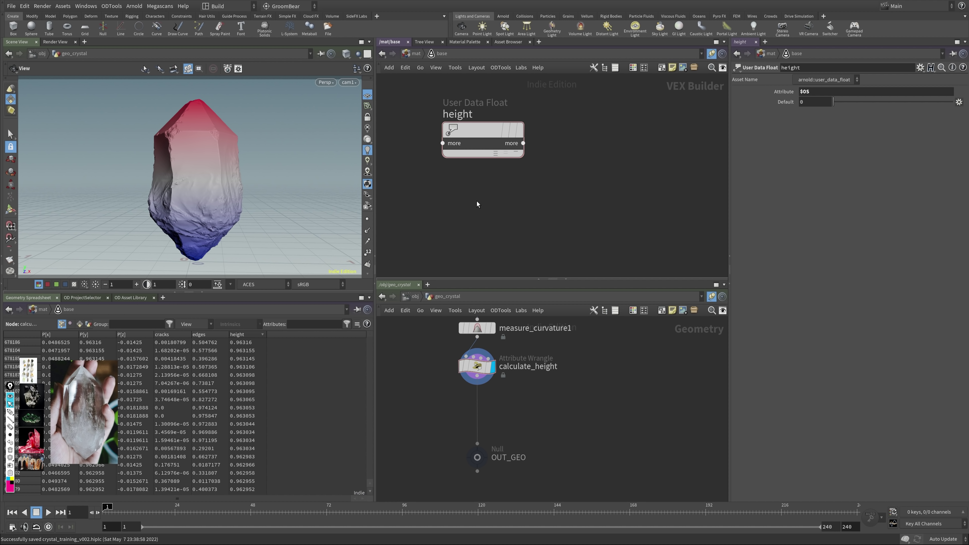
key("Tab")
left_click(520, 434)
left_click(505, 206)
triple_click(805, 91)
type("edges")
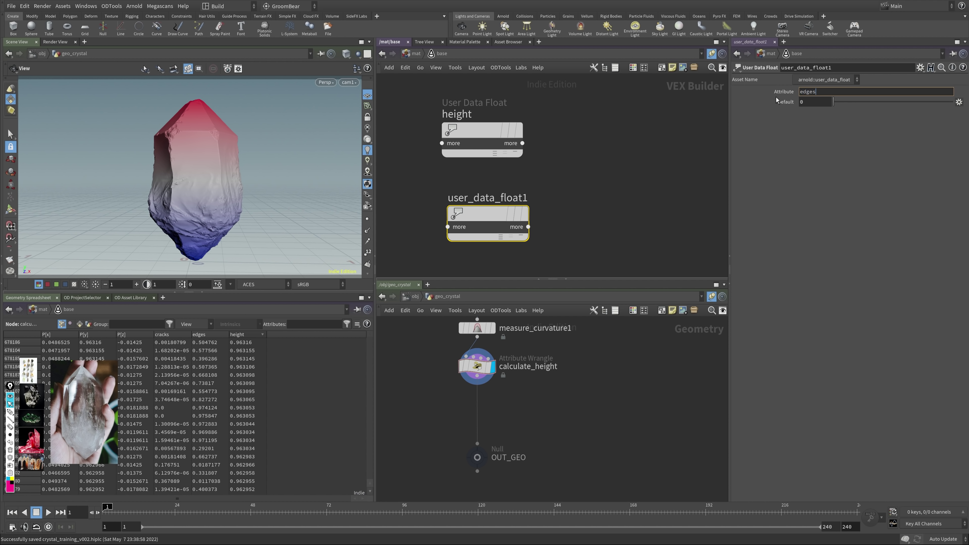
key("Return")
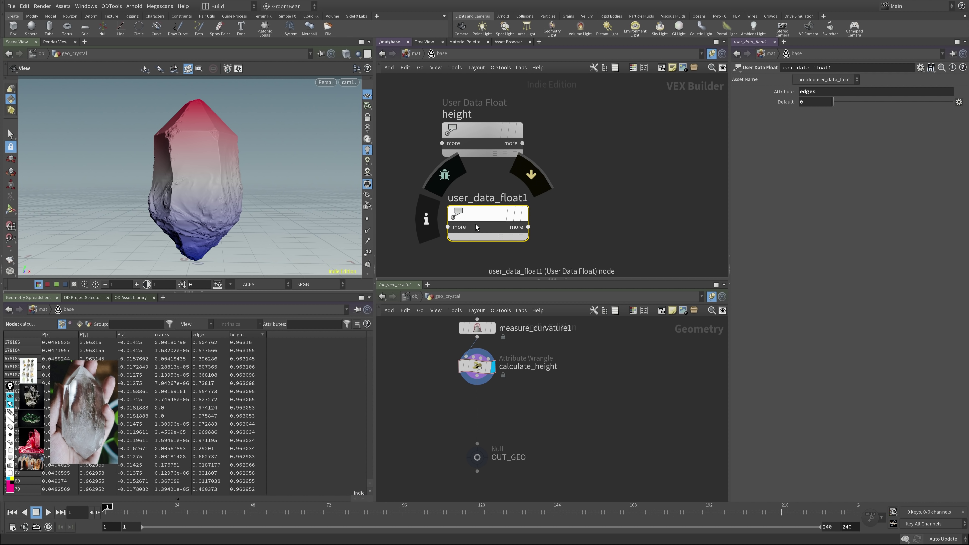
middle_click_drag(596, 215, 583, 145)
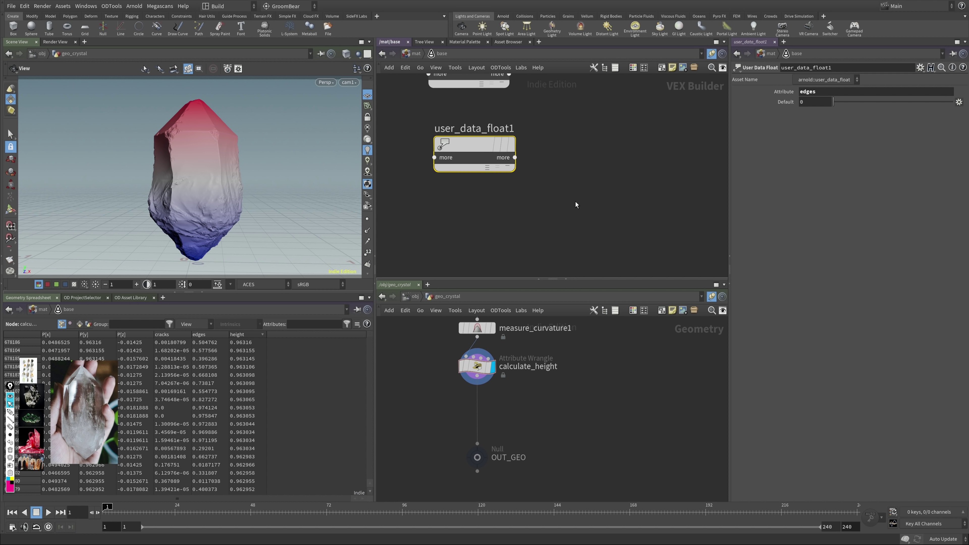
left_click_drag(575, 201, 412, 100)
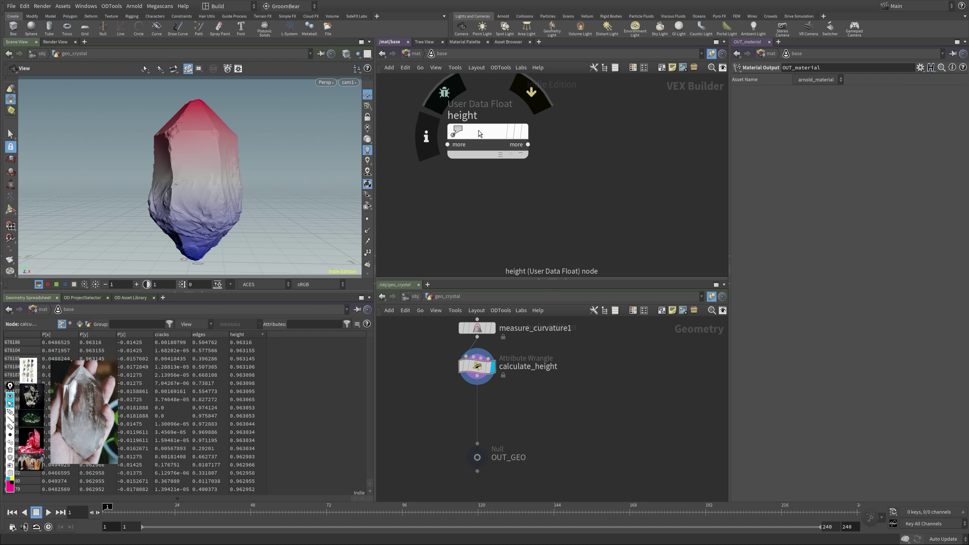
Step: Duplicate the height node below the original and rename the copy as edges
left_click_drag(477, 138, 477, 176, "alt")
middle_click_drag(477, 176, 476, 139)
left_click_drag(476, 139, 476, 156)
double_click(454, 138)
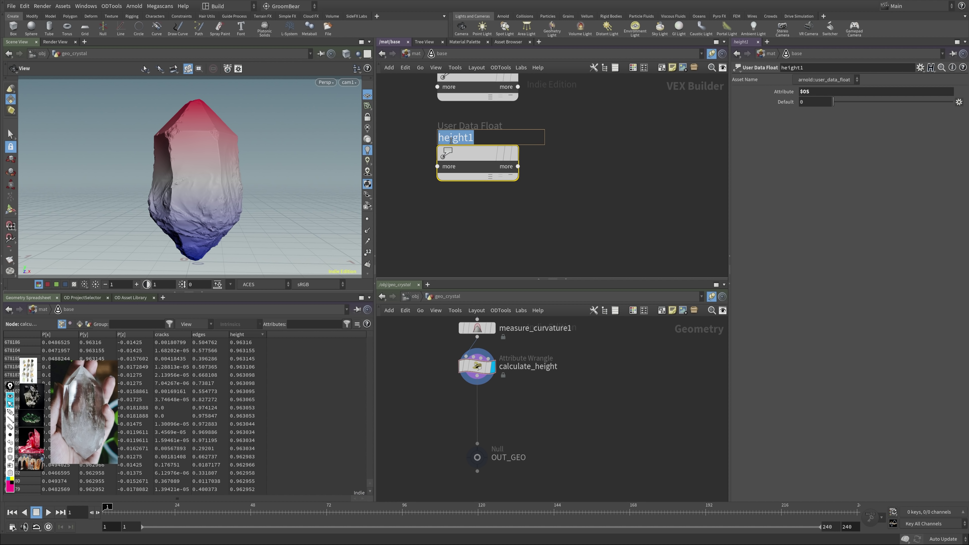
type("edges")
key("Return")
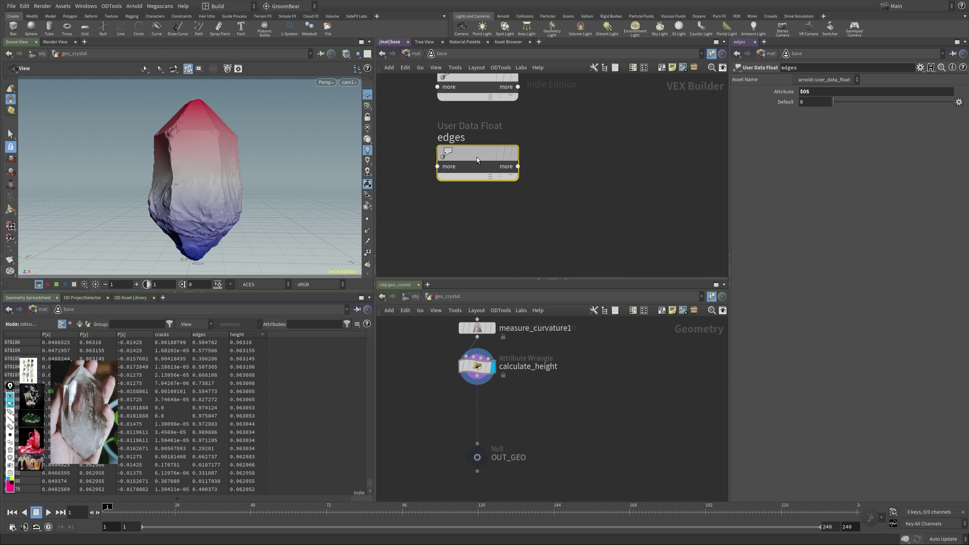
Step: Duplicate the edges node below the original, rename the copy as cracks, and save the scene
left_click_drag(452, 140, 444, 211, "alt")
double_click(444, 210)
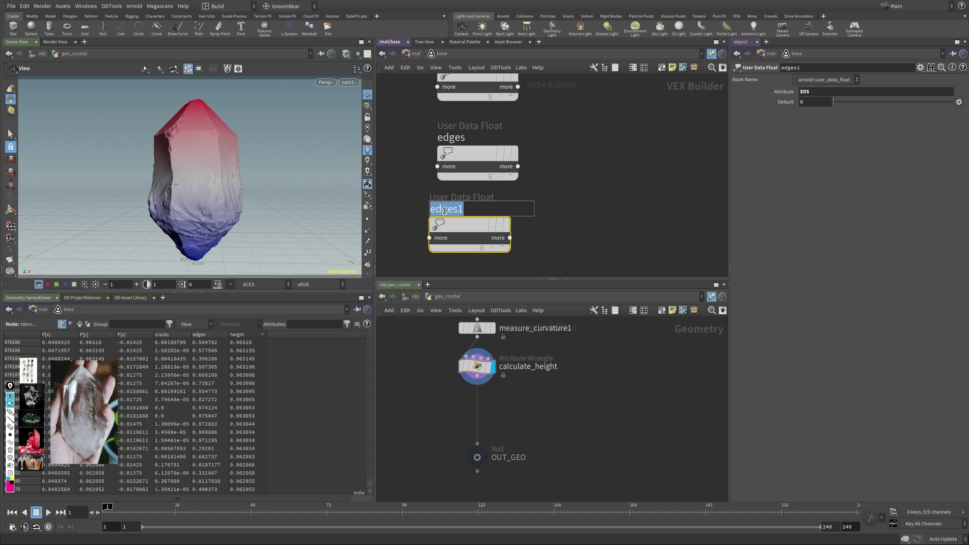
type("cracks")
key("Return")
scroll(515, 186, "down", 3)
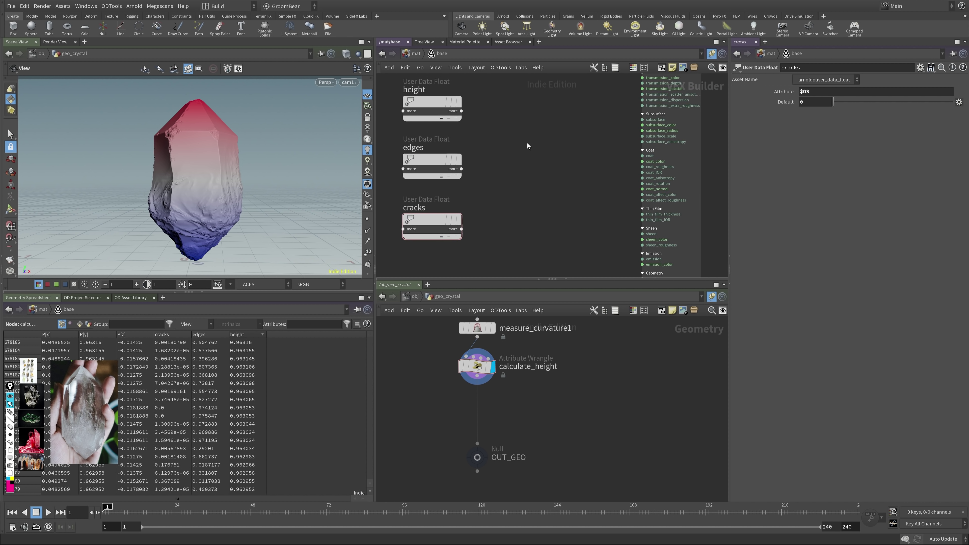
scroll(496, 189, "down", 3)
key("ctrl+s")
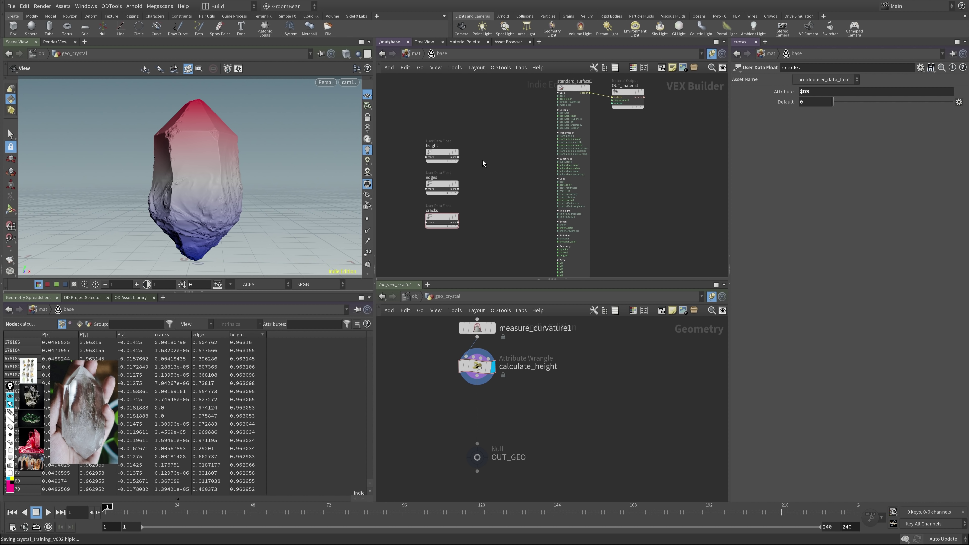
Step: Space OUT_material away from the shader and height away from edges, dismissing the error dialog
left_click_drag(628, 93, 640, 128)
left_click(439, 153)
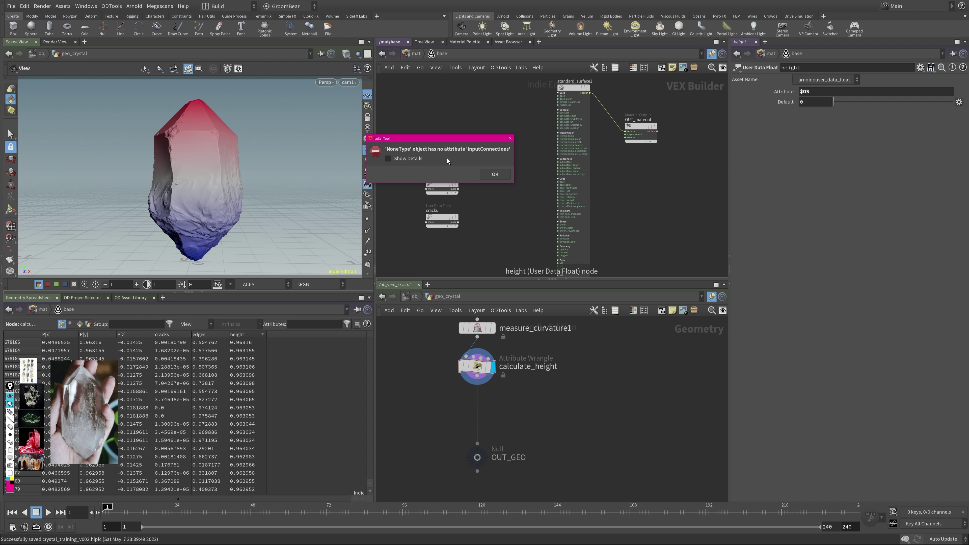
left_click(405, 159)
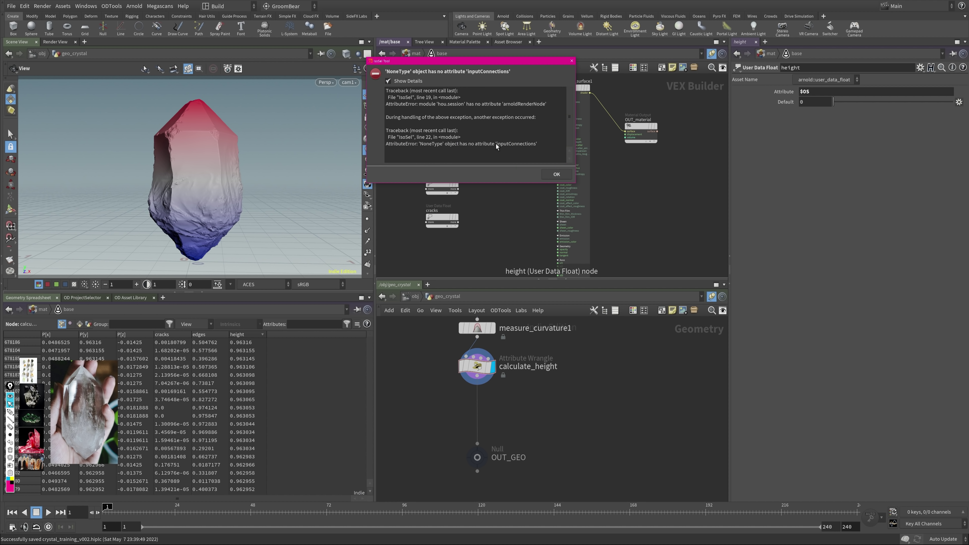
left_click(556, 175)
left_click_drag(443, 153, 441, 143)
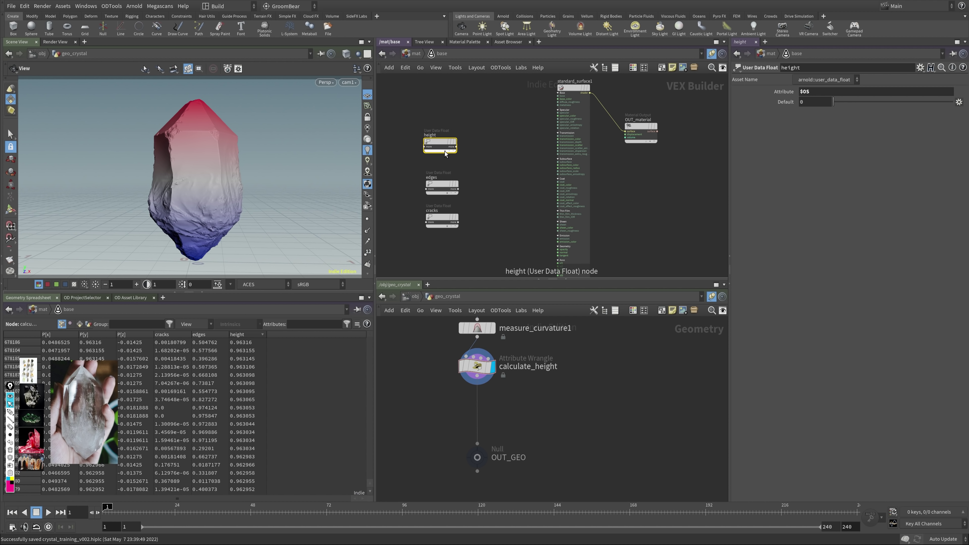
Step: Connect height to OUT_material's surface input and show the crystal render in an enlarged render view
scroll(480, 179, "up", 3)
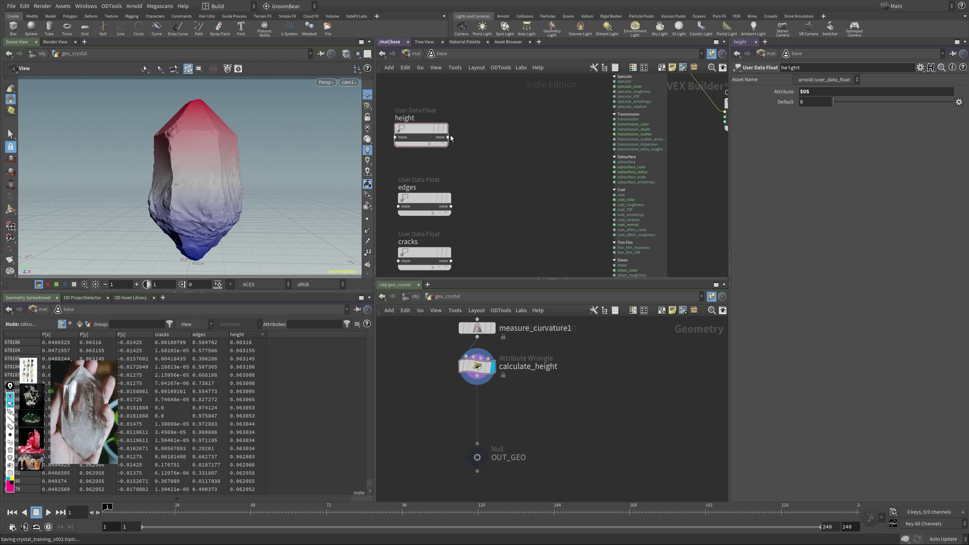
left_click(448, 137)
left_click(473, 148)
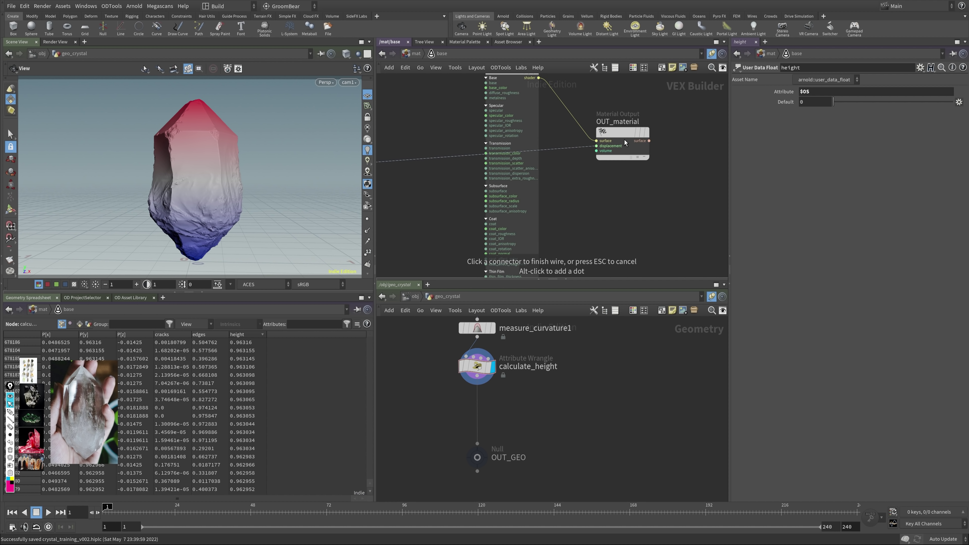
left_click(610, 146)
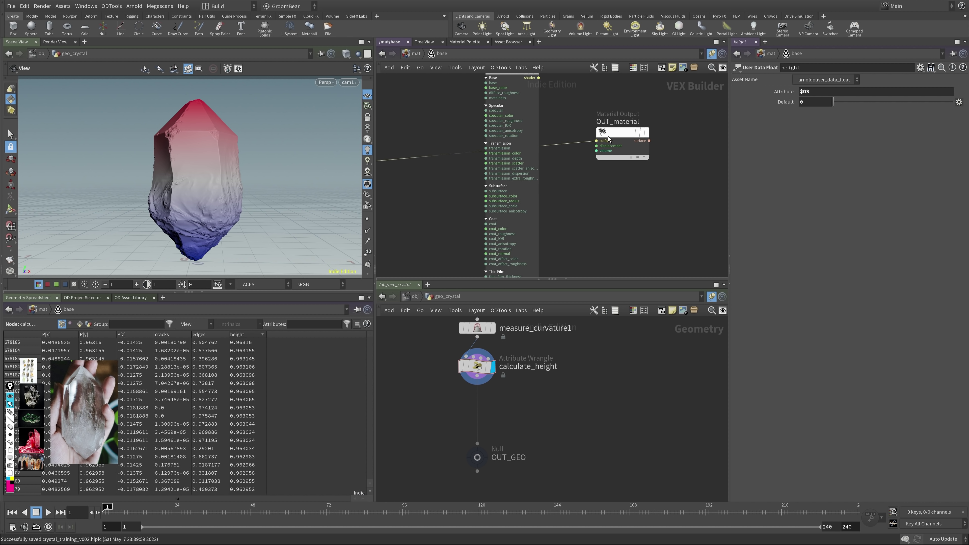
left_click(50, 41)
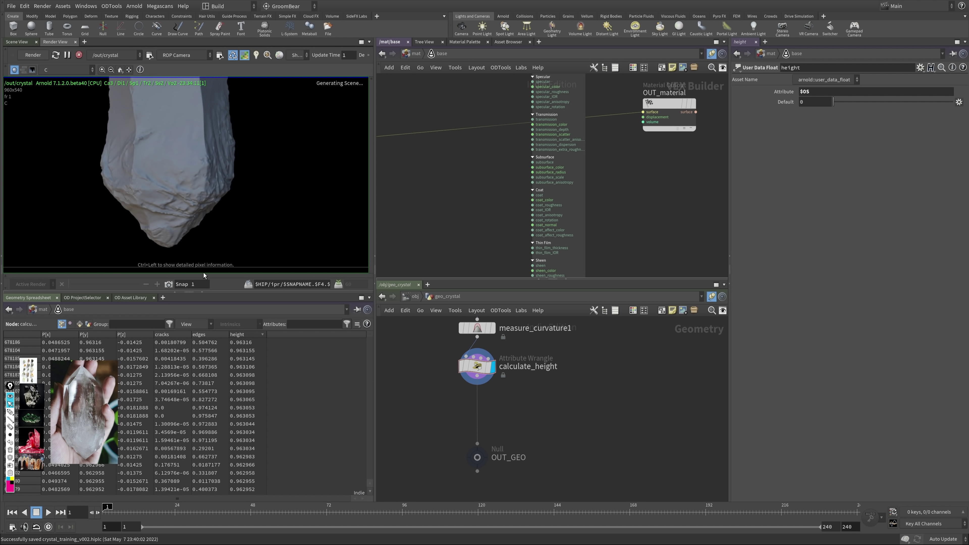
left_click_drag(202, 273, 202, 359)
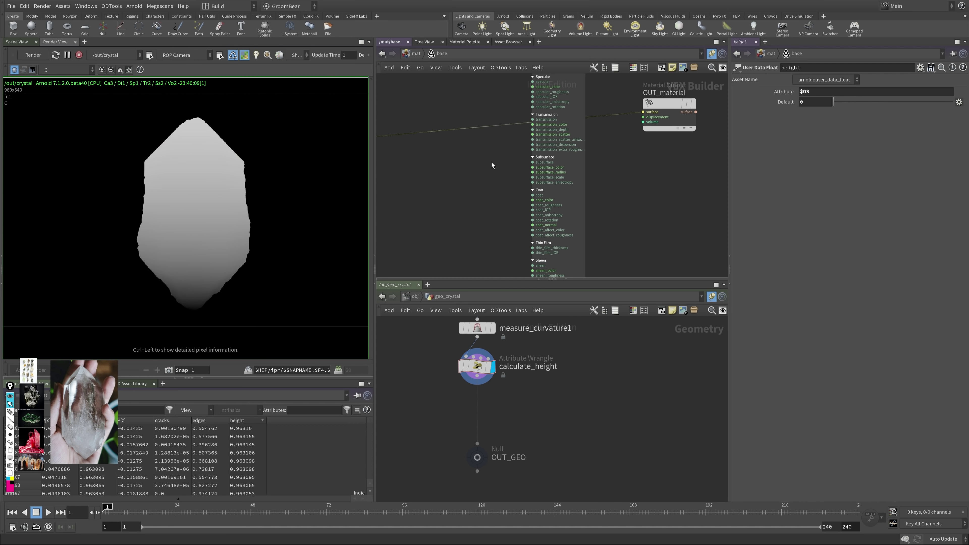
Step: Preview edges and cracks in the render by connecting each in turn to OUT_material's surface input
key("h")
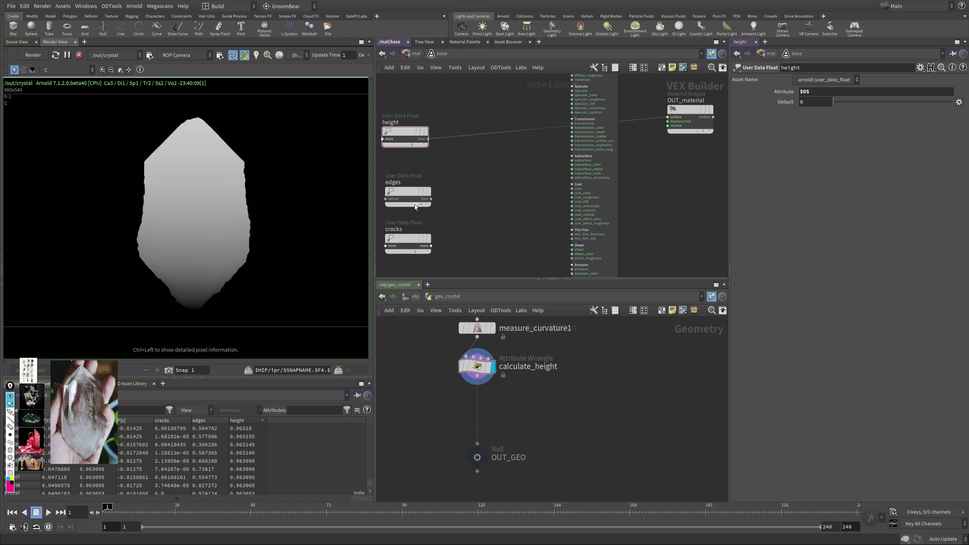
left_click_drag(430, 198, 667, 117)
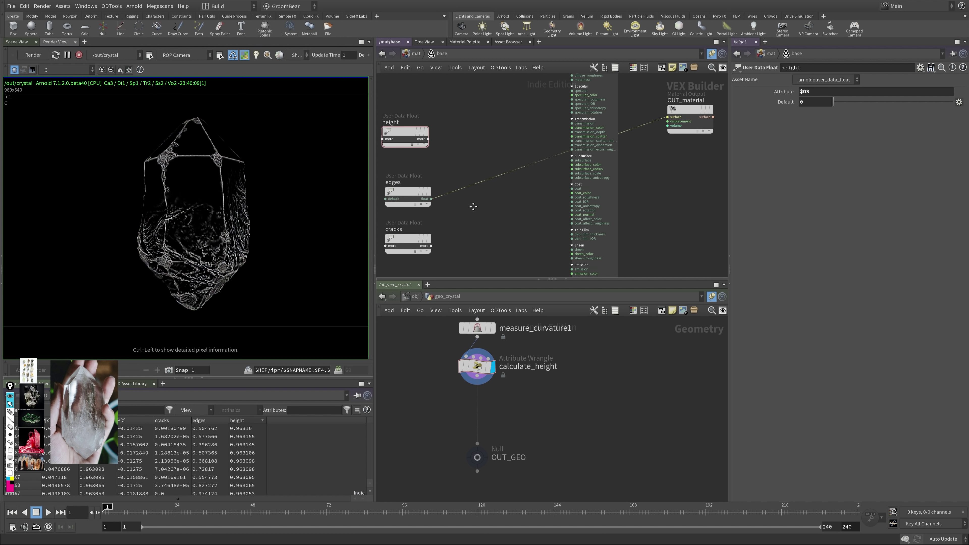
left_click(404, 226)
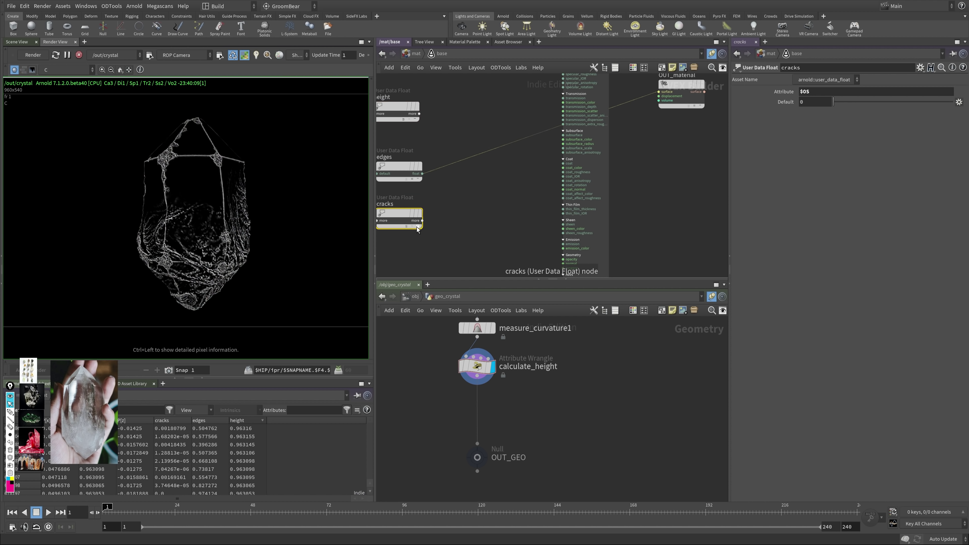
left_click_drag(421, 220, 660, 92)
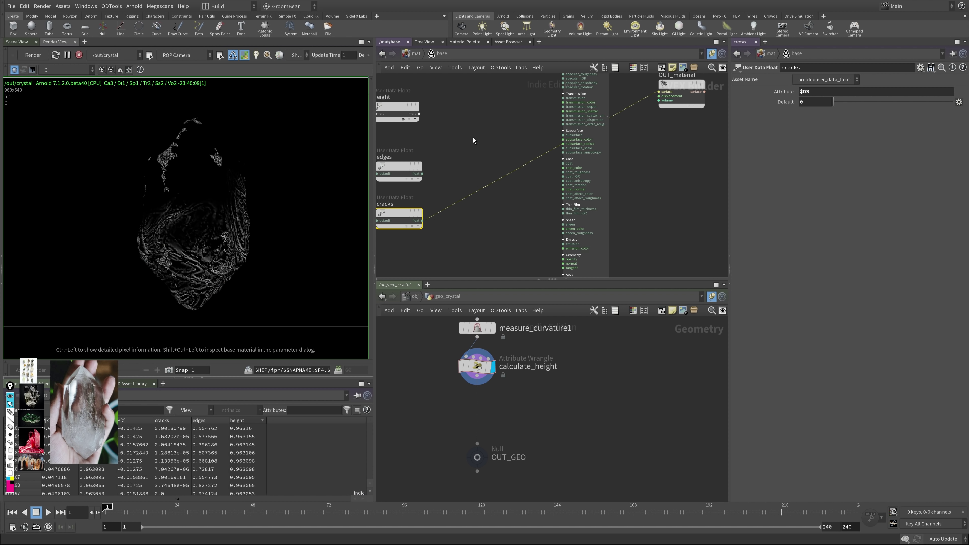
Step: Reconnect standard_surface1's shader output to OUT_material's surface input and line the shader node up beside it
middle_click_drag(473, 140, 418, 217)
left_click_drag(555, 113, 605, 168)
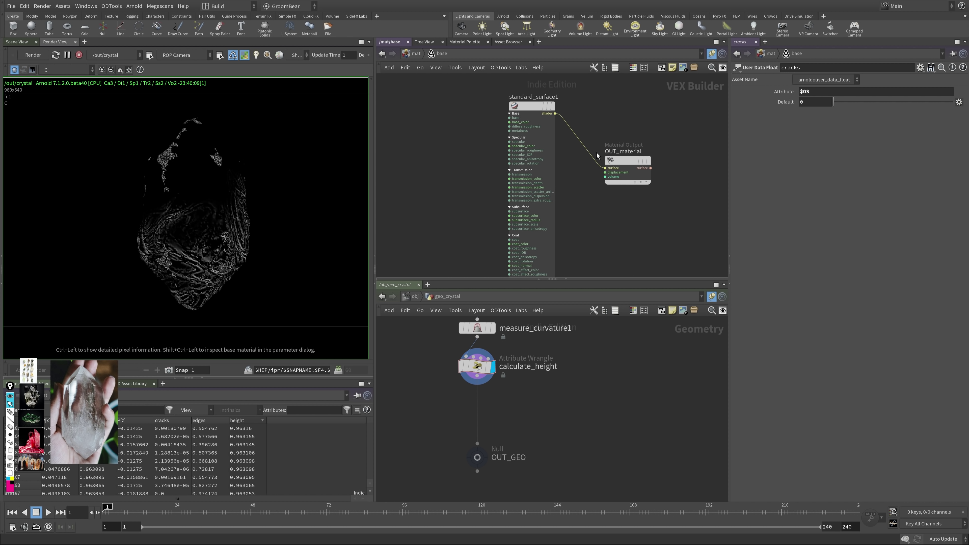
left_click_drag(536, 108, 542, 163)
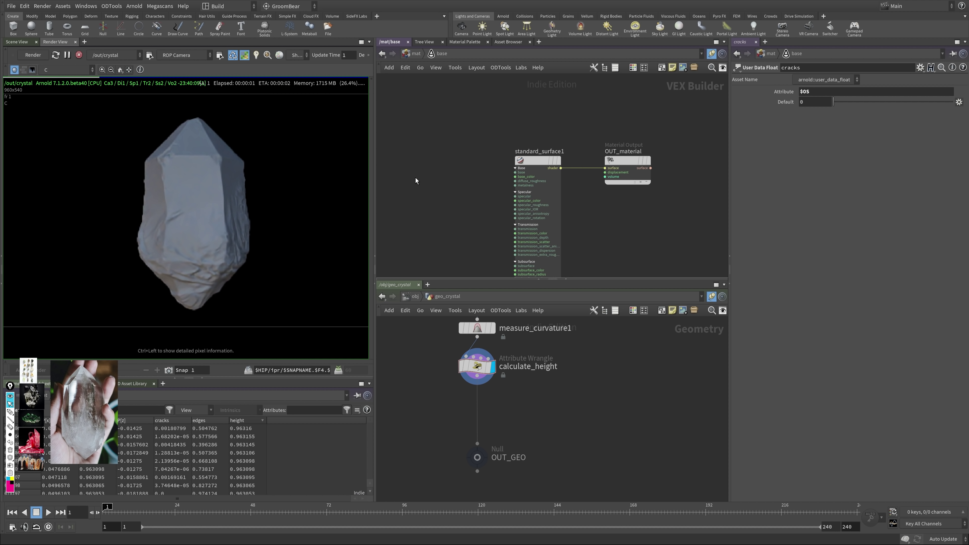
middle_click_drag(478, 146, 457, 118)
left_click(525, 135)
left_click_drag(526, 136, 473, 126)
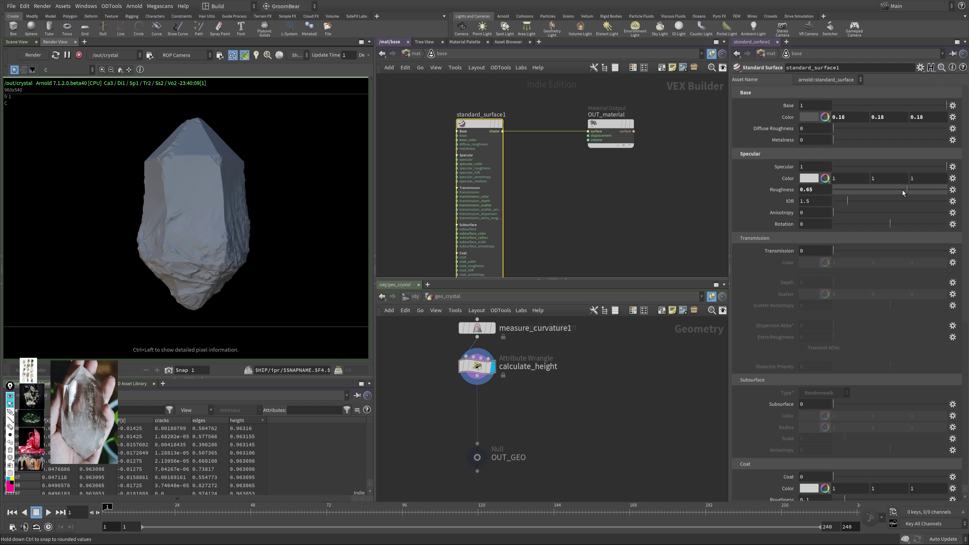
Step: Set standard_surface1's specular roughness, base weight and specular weight to 0 and its base color to black
left_click_drag(904, 190, 815, 194)
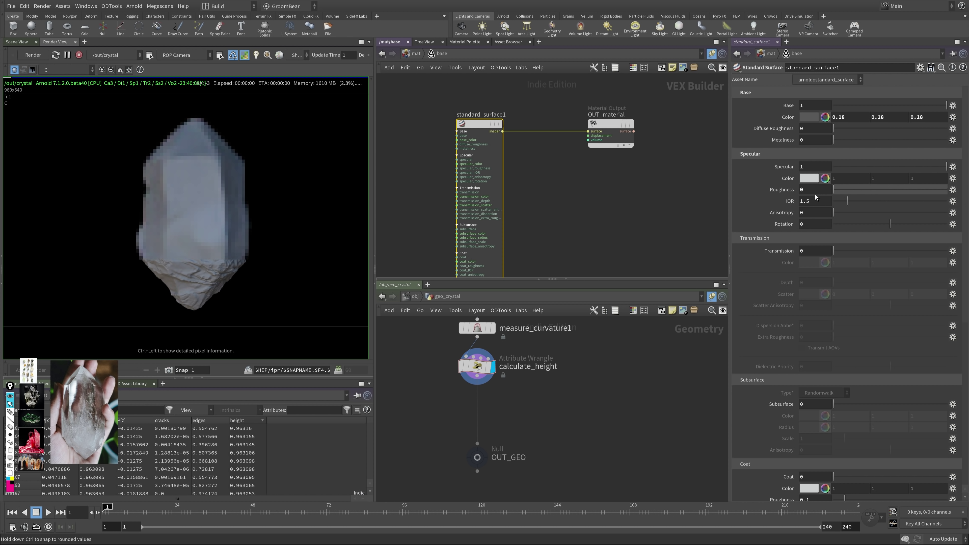
left_click(824, 119)
left_click_drag(882, 130, 833, 106)
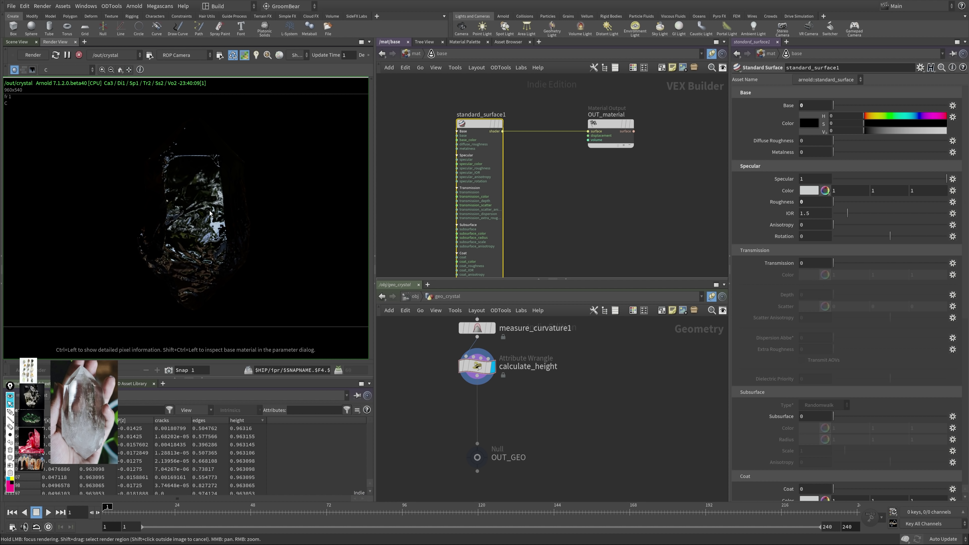
left_click_drag(865, 177, 832, 183)
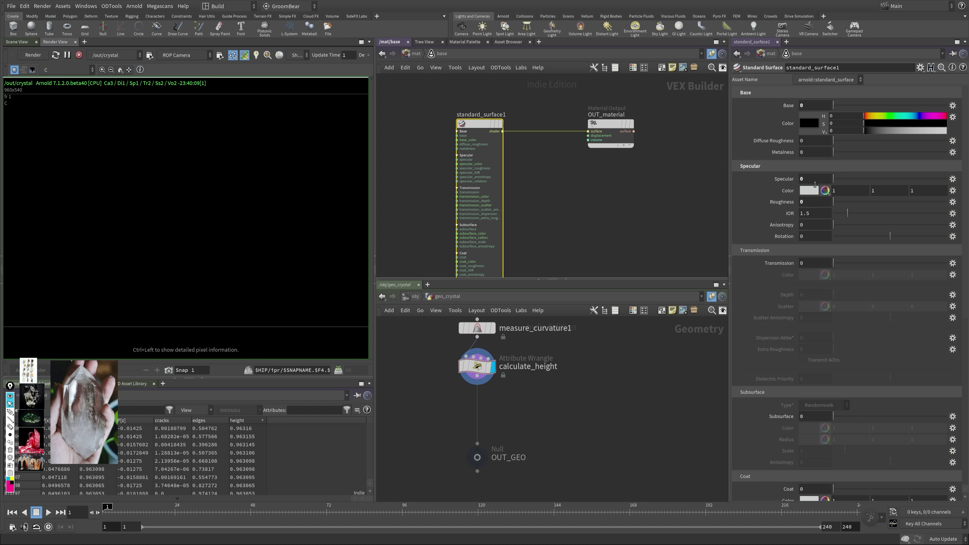
Step: Try a specular weight of 1 with roughness 0.376 on standard_surface1, and reset both to 0
middle_click(840, 179)
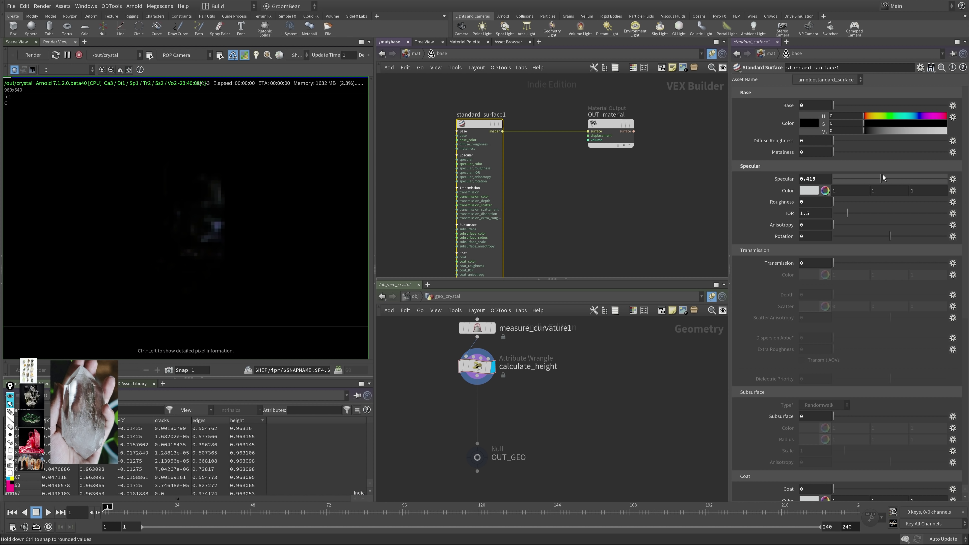
left_click(876, 201)
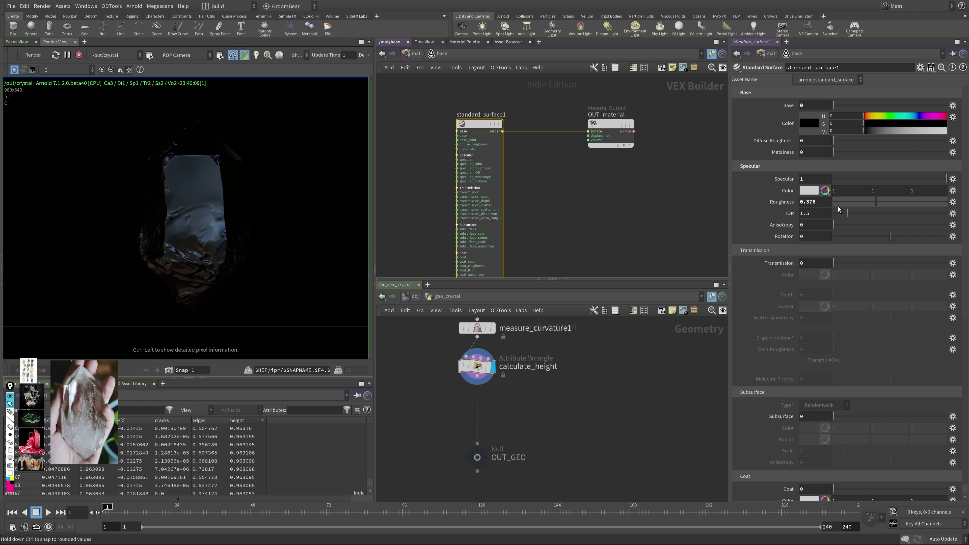
left_click_drag(826, 203, 792, 203)
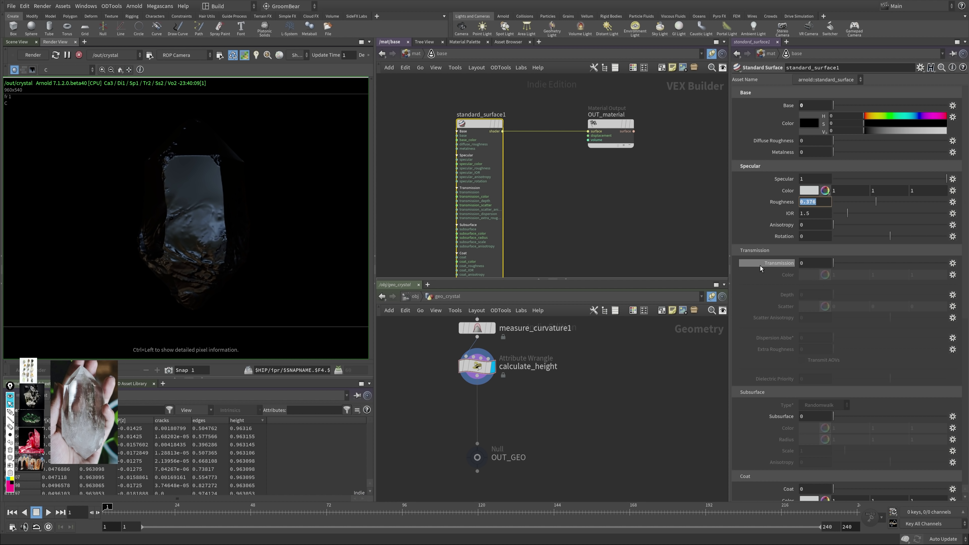
key("ctrl+s")
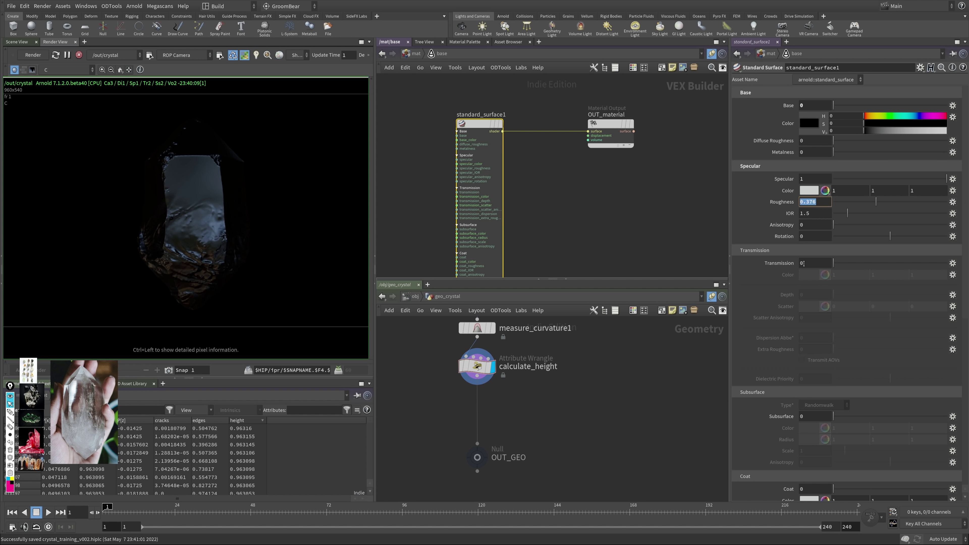
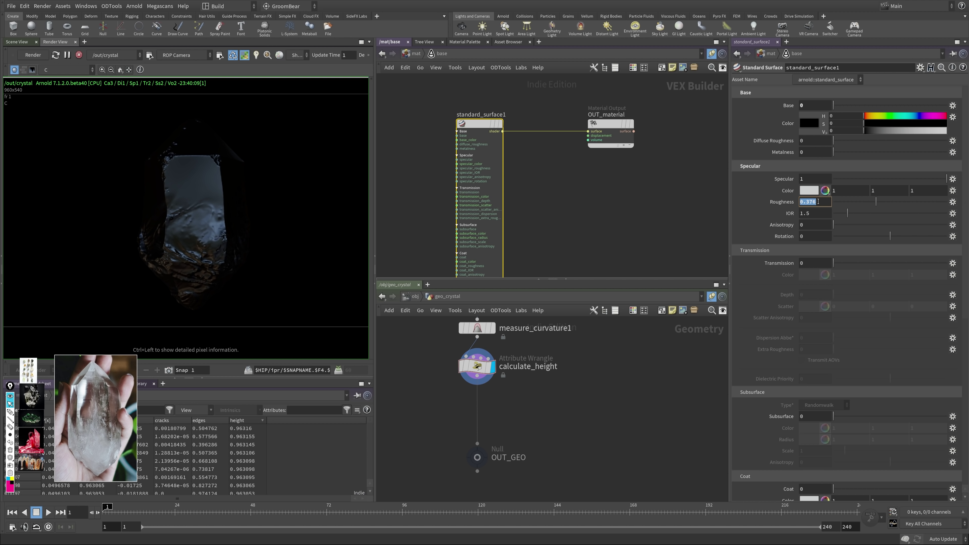
left_click_drag(876, 201, 833, 176)
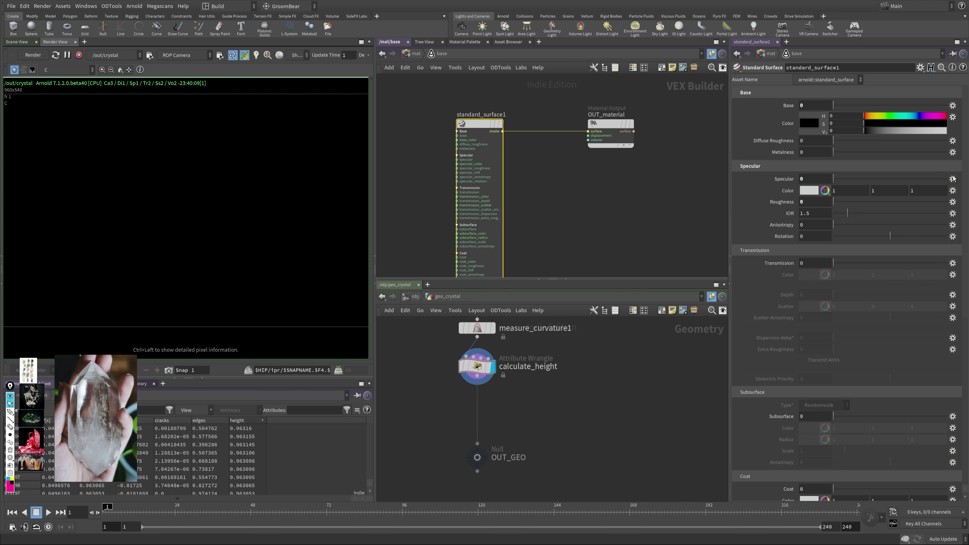
Step: Set standard_surface1's coat weight to 1, try a coat roughness of 0.579 and save the scene
scroll(965, 179, "down", 8)
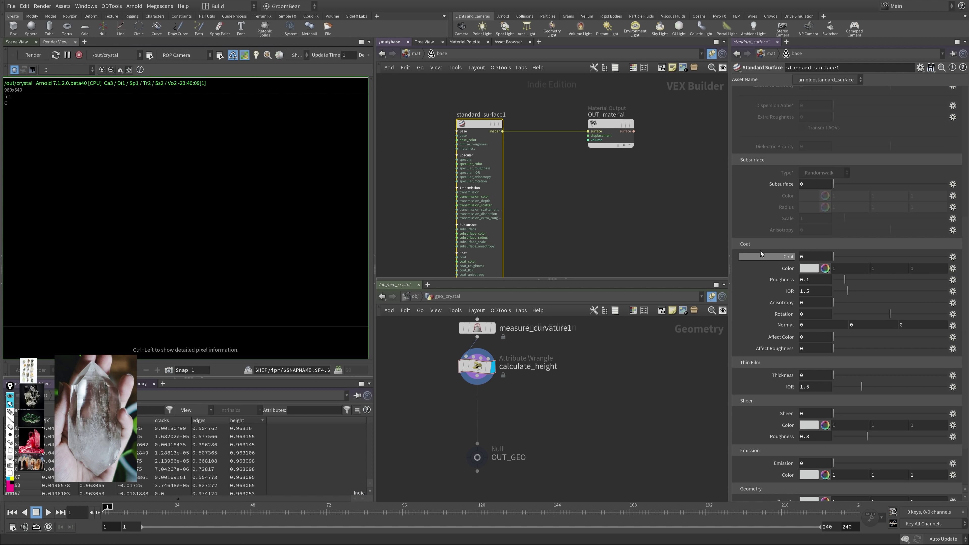
left_click_drag(833, 256, 946, 256)
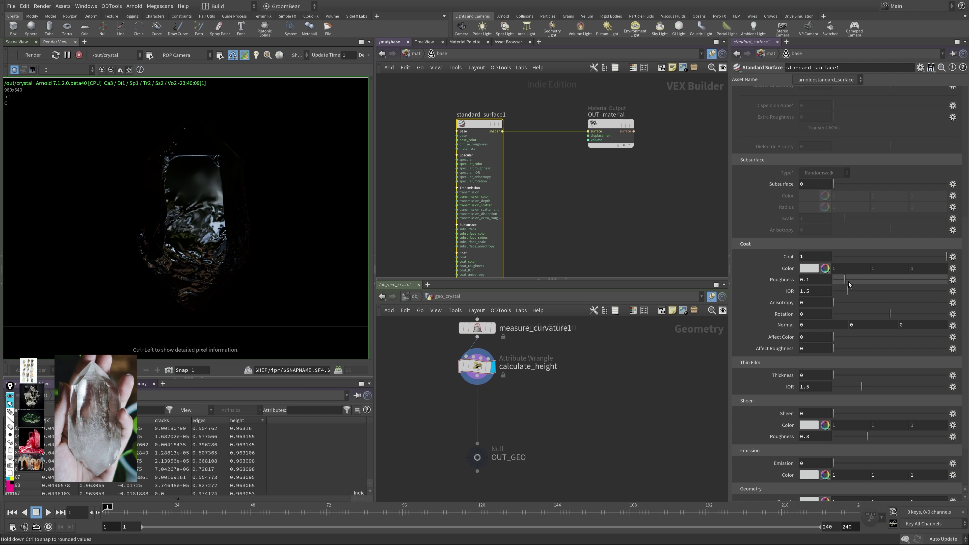
left_click_drag(899, 279, 900, 279)
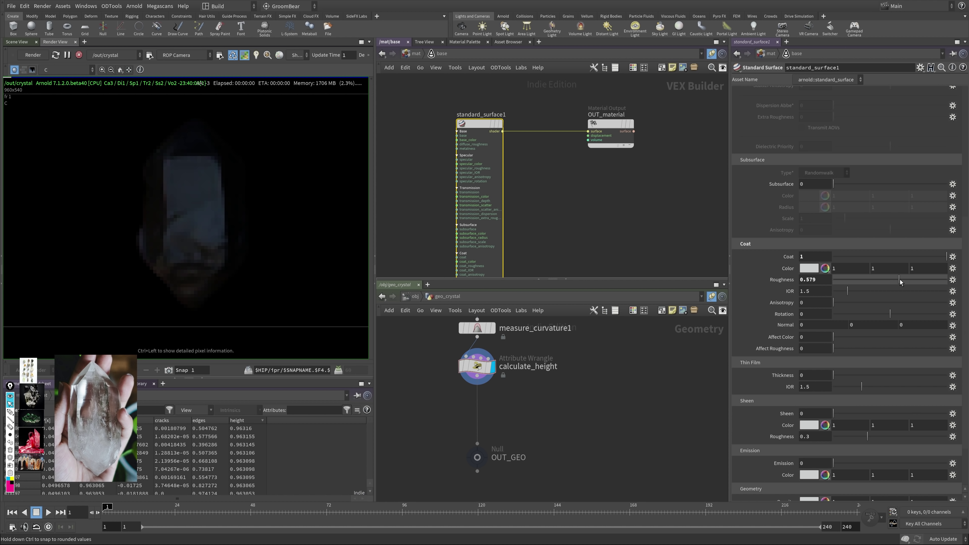
key("ctrl+s")
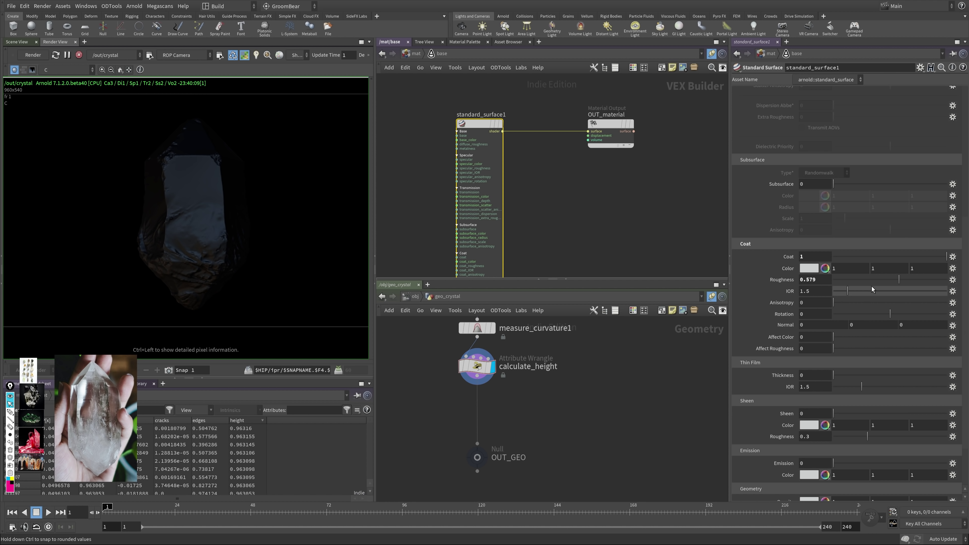
Step: Set standard_surface1's coat roughness to 0 and its coat IOR to 1.8
left_click_drag(873, 280, 833, 280)
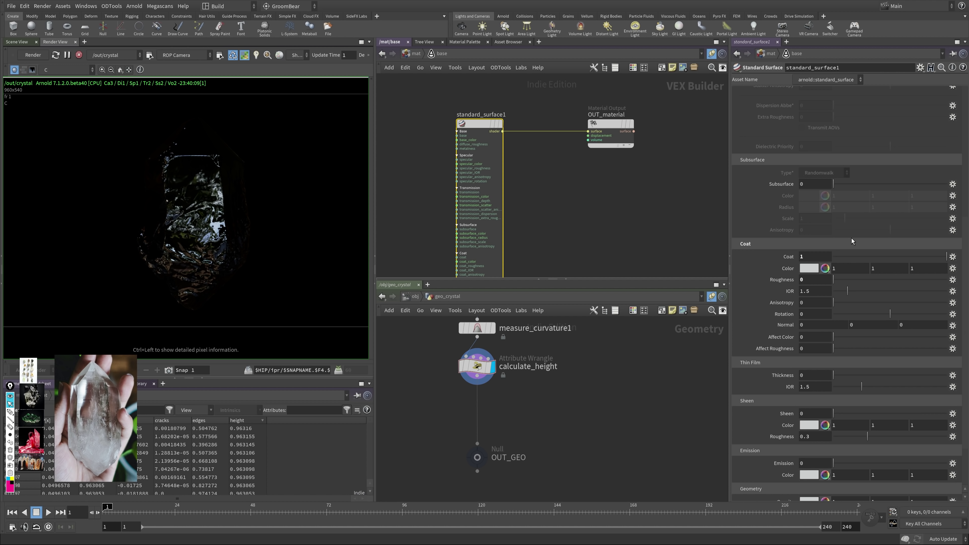
double_click(823, 291)
left_click(808, 292)
type("8")
key("Return")
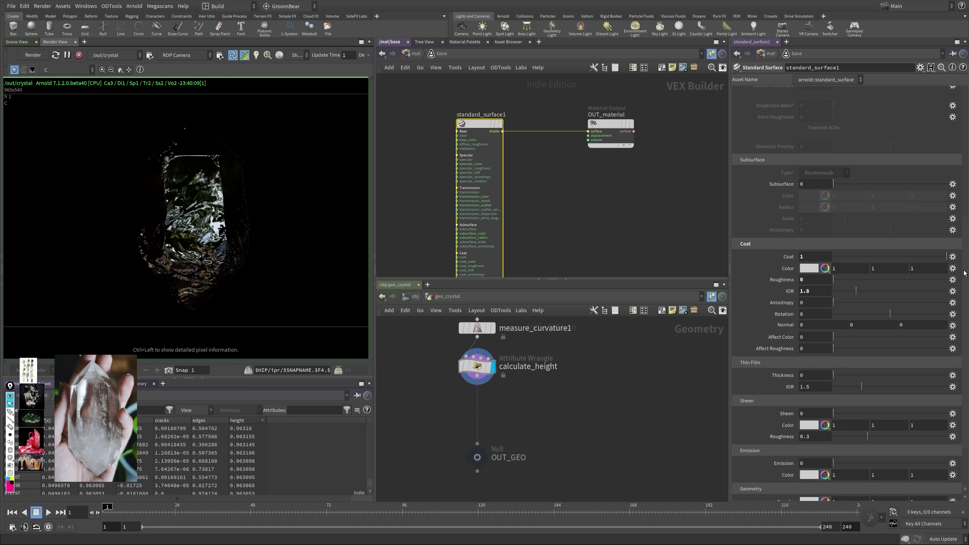
Step: Set standard_surface1's transmission weight to 1 to make the crystal transparent
scroll(964, 273, "up", 6)
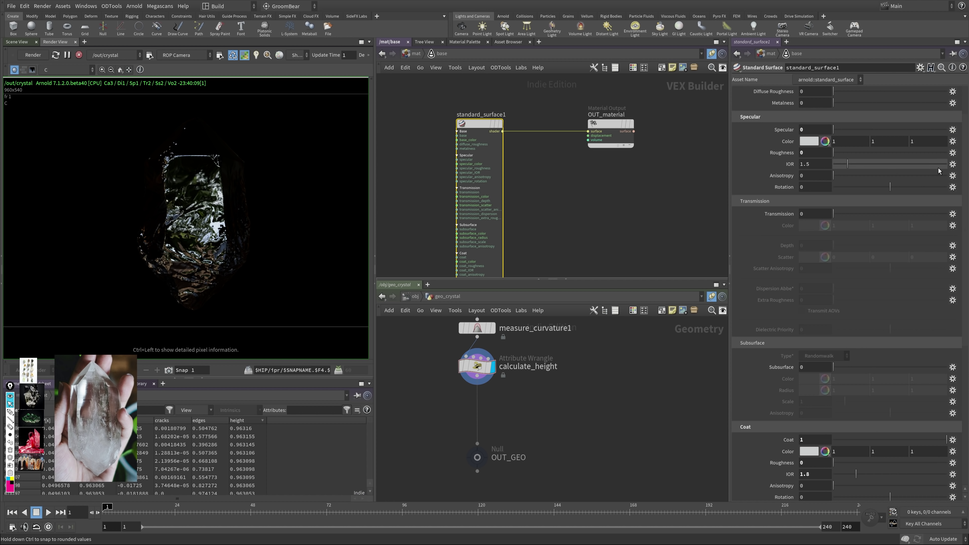
type("1")
left_click(827, 187)
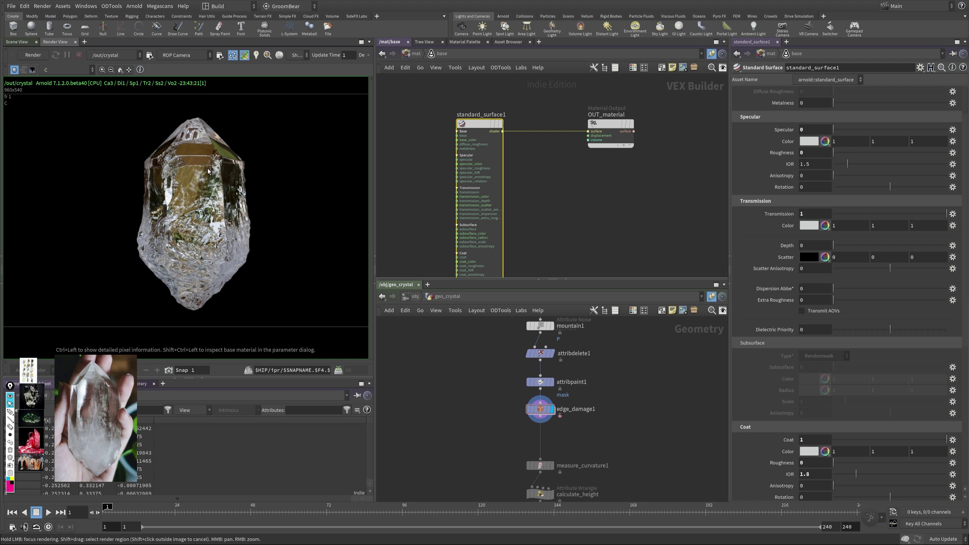
Step: Save the scene and enable Extract Largest Piece in edge_damage1's post-processing settings
middle_click_drag(594, 415, 606, 350)
scroll(595, 357, "up", 3)
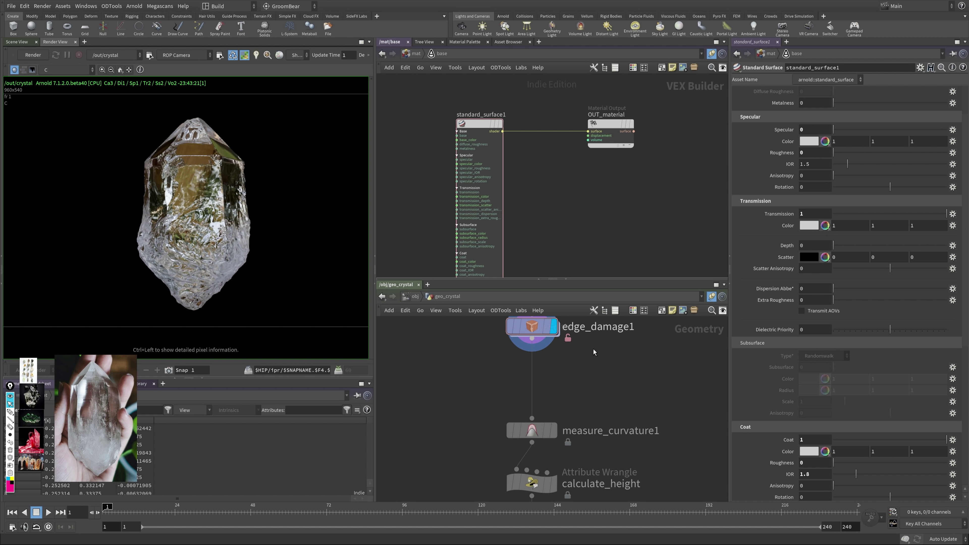
left_click(17, 42)
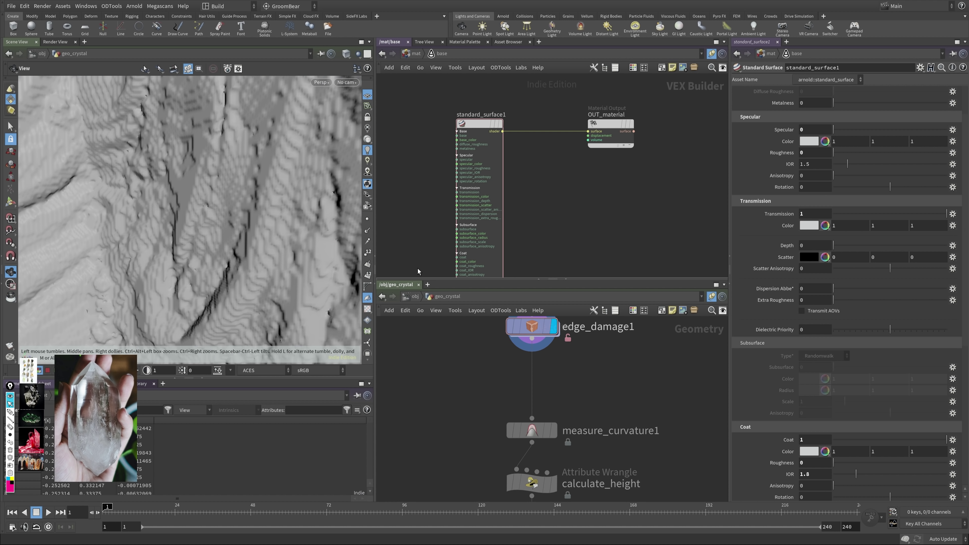
scroll(238, 225, "down", 3)
middle_click_drag(238, 225, 182, 236)
scroll(247, 229, "down", 5)
key("ctrl+s")
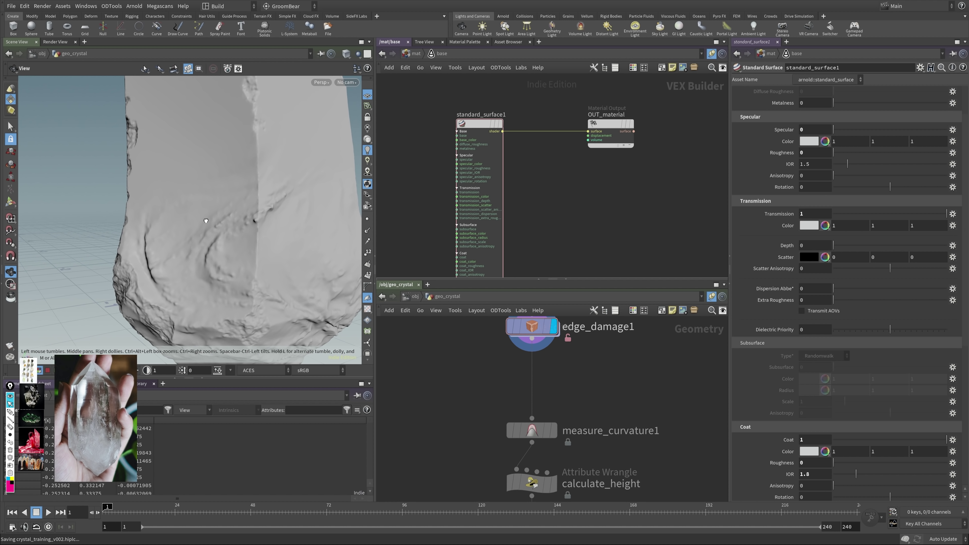
middle_click_drag(632, 356, 622, 369)
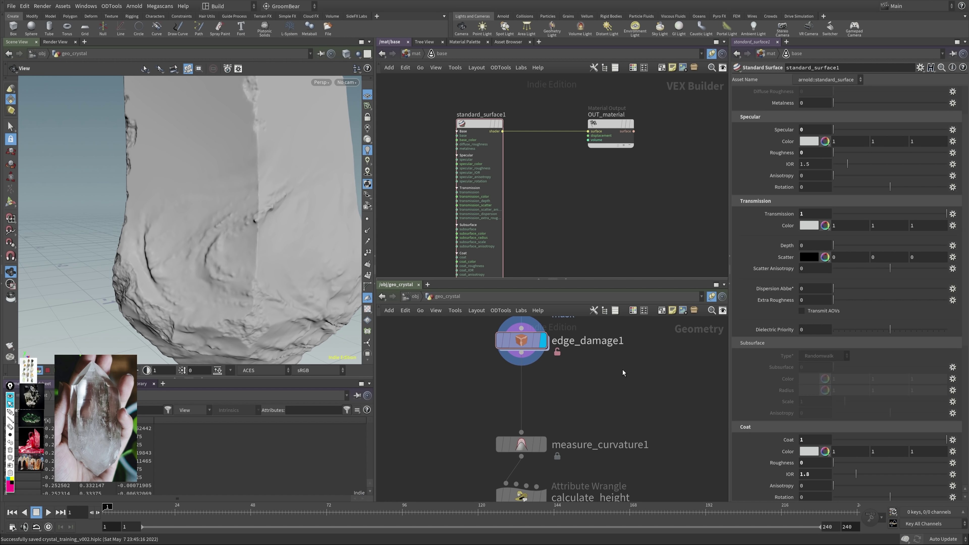
left_click(527, 344)
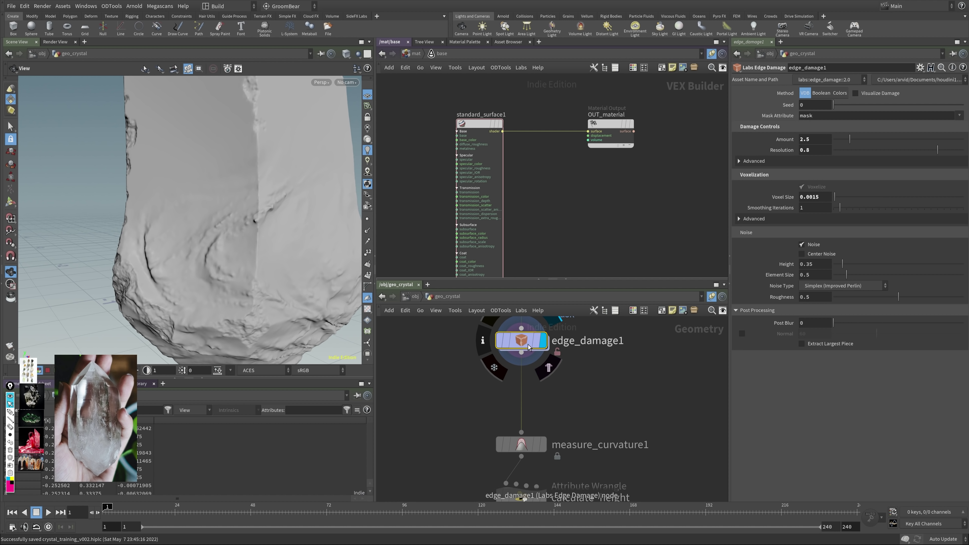
left_click(826, 345)
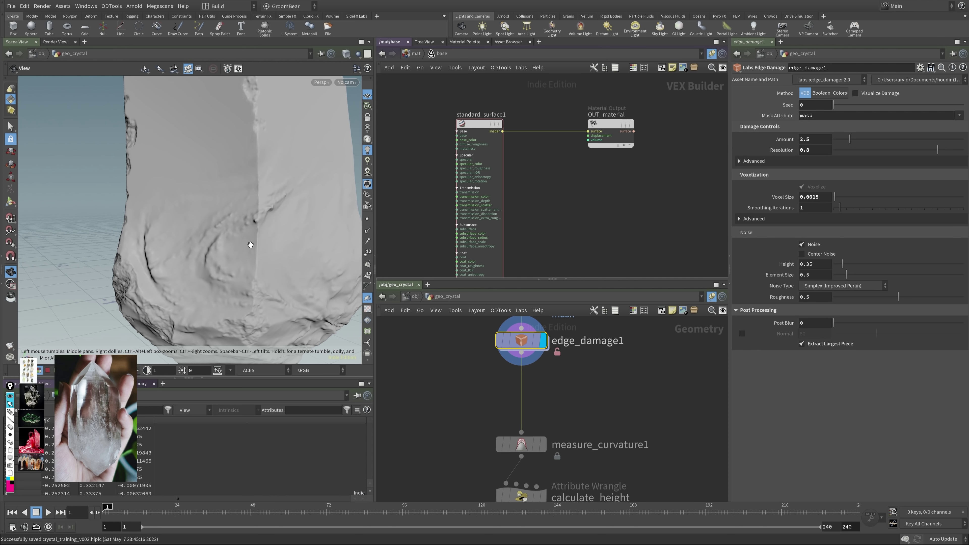
Step: Inspect the crystal mesh up close and from several angles, checking its surface and the geometry inside
left_click_drag(250, 244, 182, 251)
right_click_drag(182, 250, 210, 223)
left_click_drag(210, 223, 227, 275)
middle_click_drag(227, 275, 256, 281)
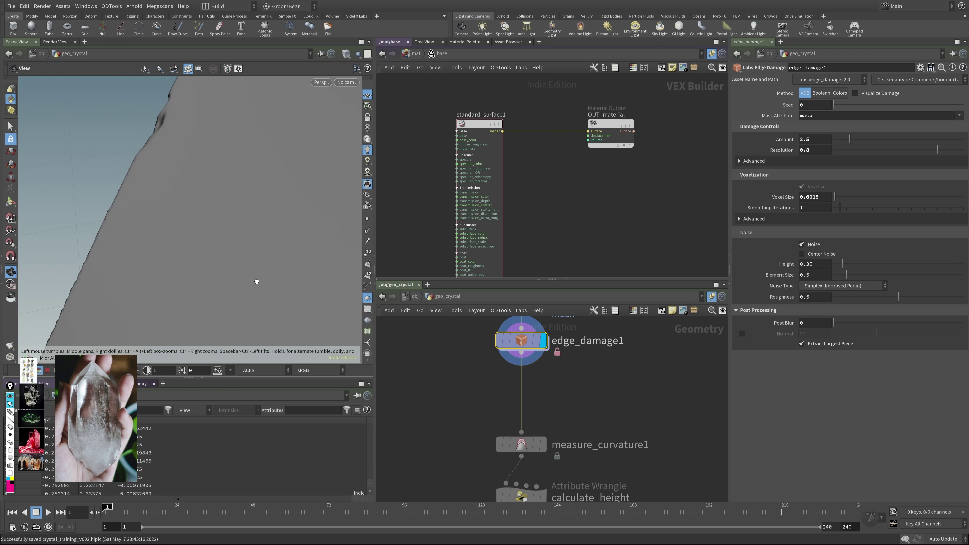
left_click_drag(256, 281, 219, 217)
middle_click_drag(218, 217, 95, 269)
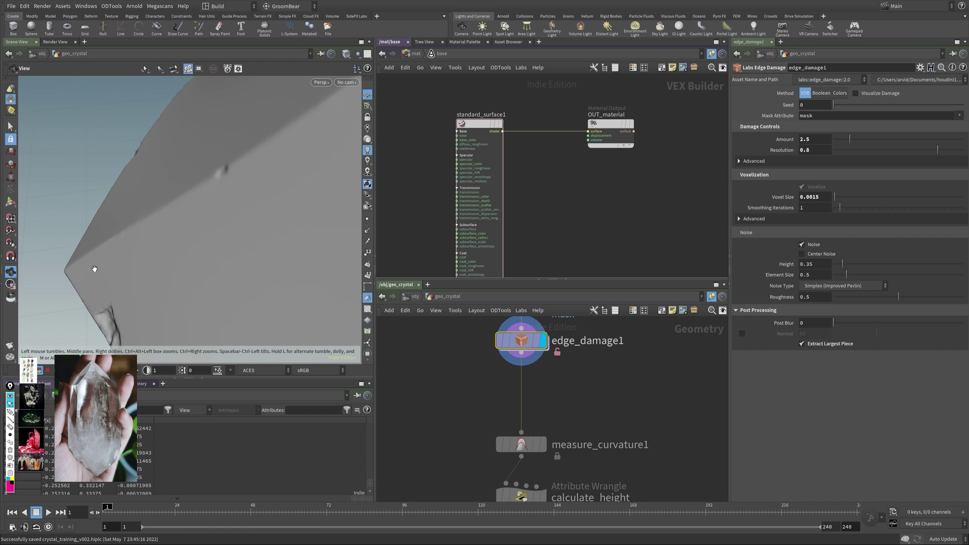
scroll(95, 269, "down", 5)
left_click_drag(115, 244, 232, 191)
scroll(224, 141, "up", 3)
Step: Display the OUT_GEO null and turn off the height attribute's color visualization on the crystal
middle_click_drag(579, 400, 561, 339)
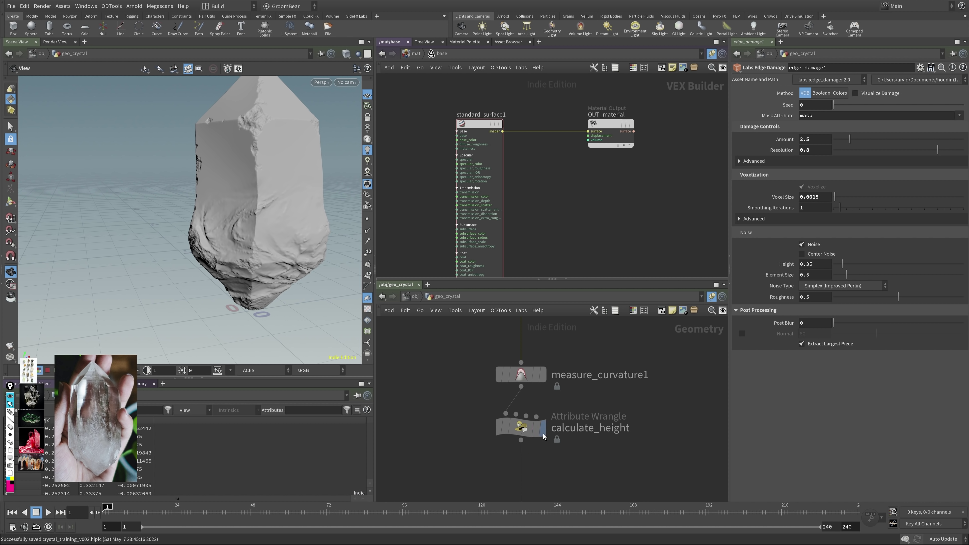
middle_click_drag(543, 436, 539, 381)
mouse_move(528, 464)
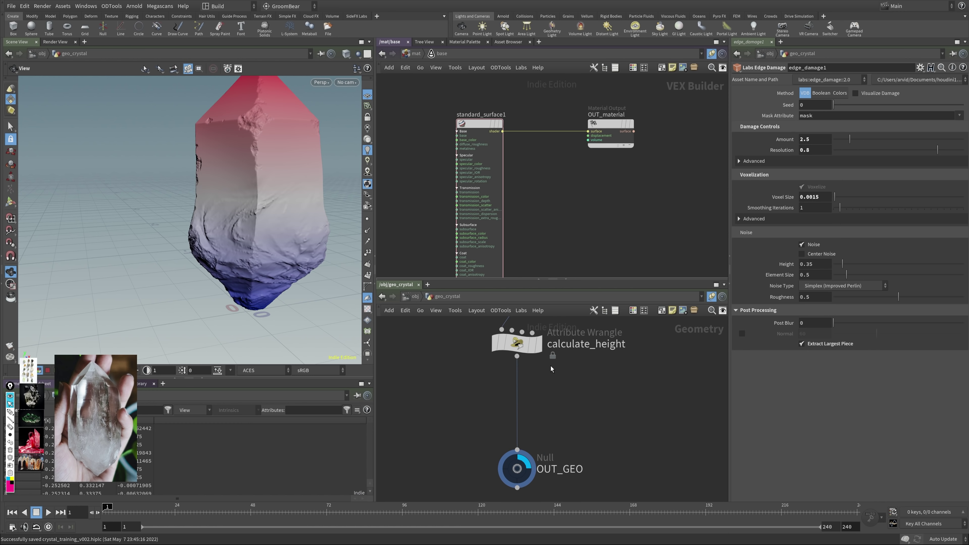
middle_click_drag(562, 403, 531, 406)
left_click(445, 462)
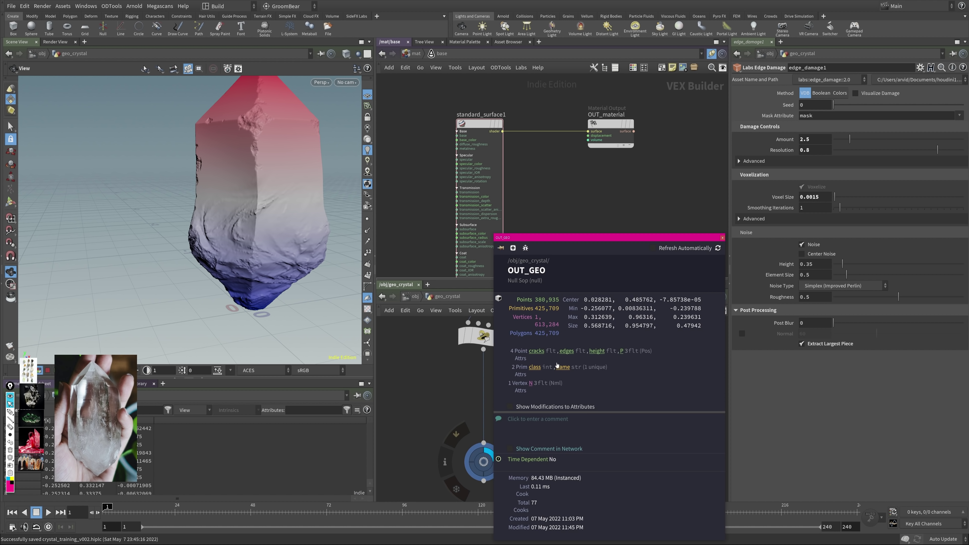
left_click(595, 351)
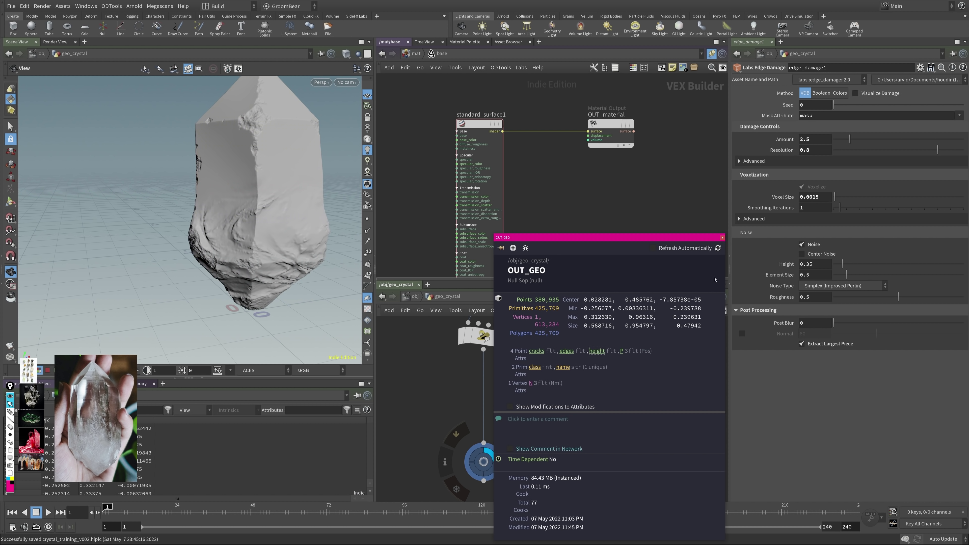
left_click(721, 238)
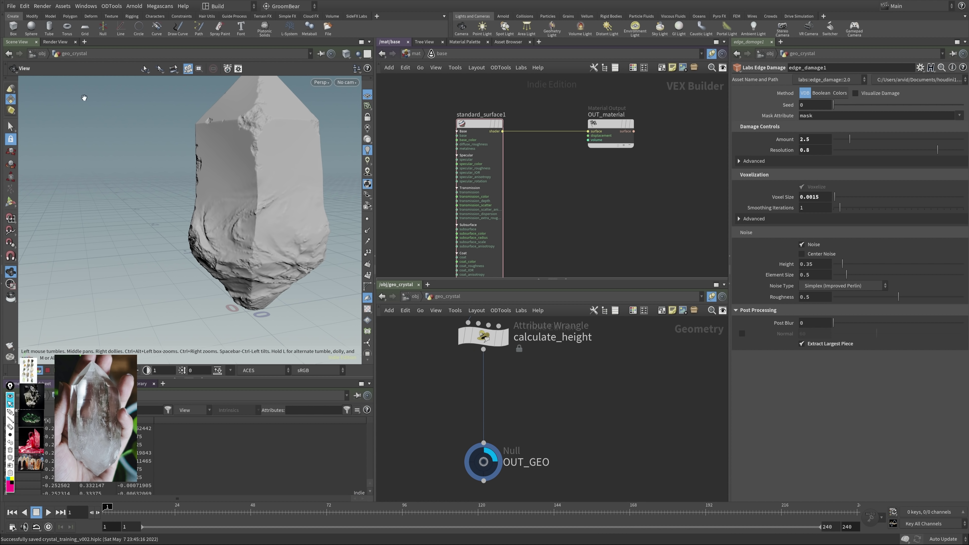
Step: Bypass mountain1 and mountain2 in geo_crystal and render the crystal without their noise for comparison
left_click(55, 42)
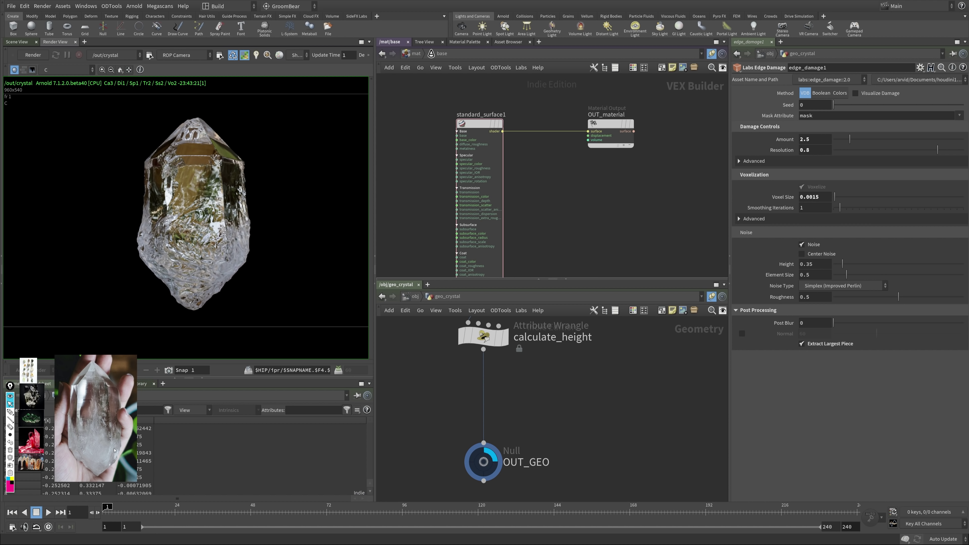
left_click(20, 41)
scroll(492, 421, "down", 5)
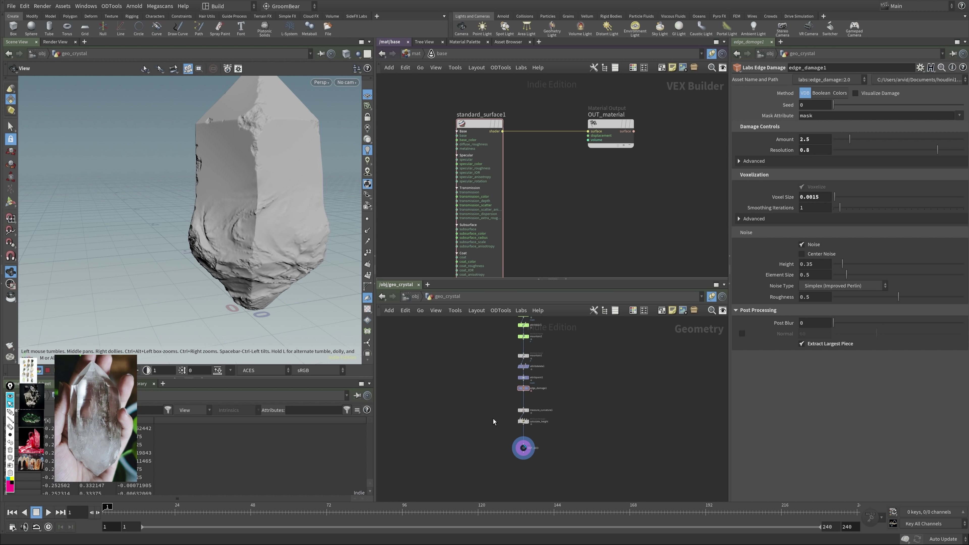
scroll(491, 389, "up", 4)
middle_click_drag(506, 391, 444, 400)
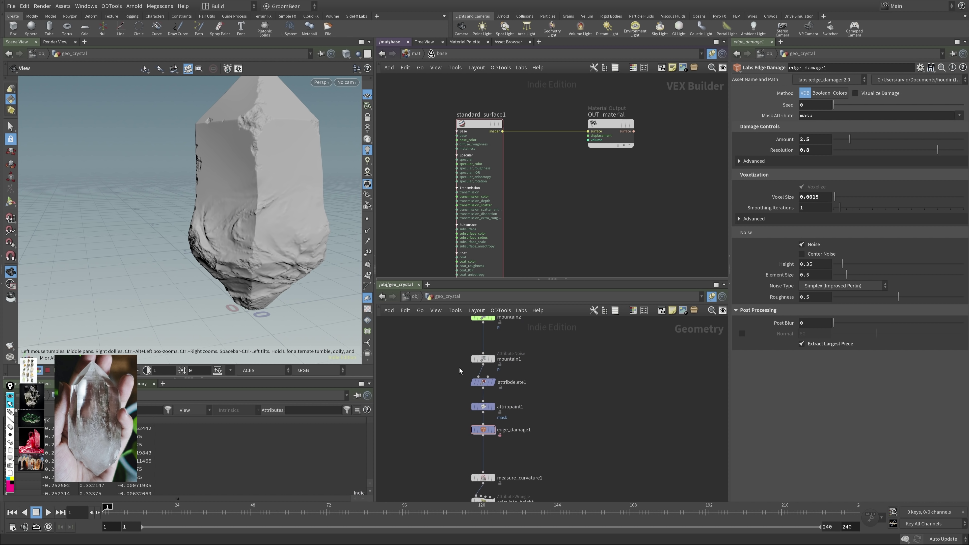
left_click(486, 359)
left_click(483, 318, "shift")
key("b")
left_click(56, 42)
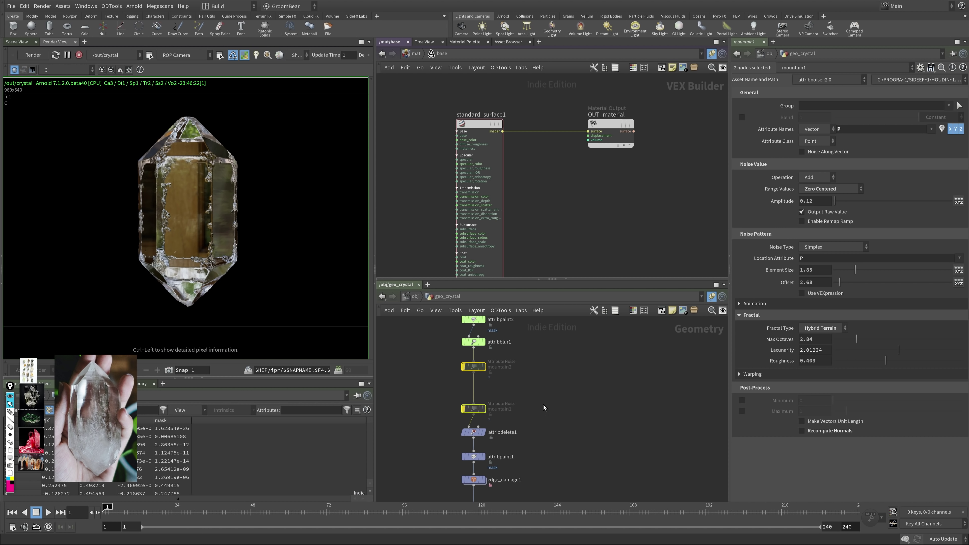
middle_click_drag(543, 404, 546, 337)
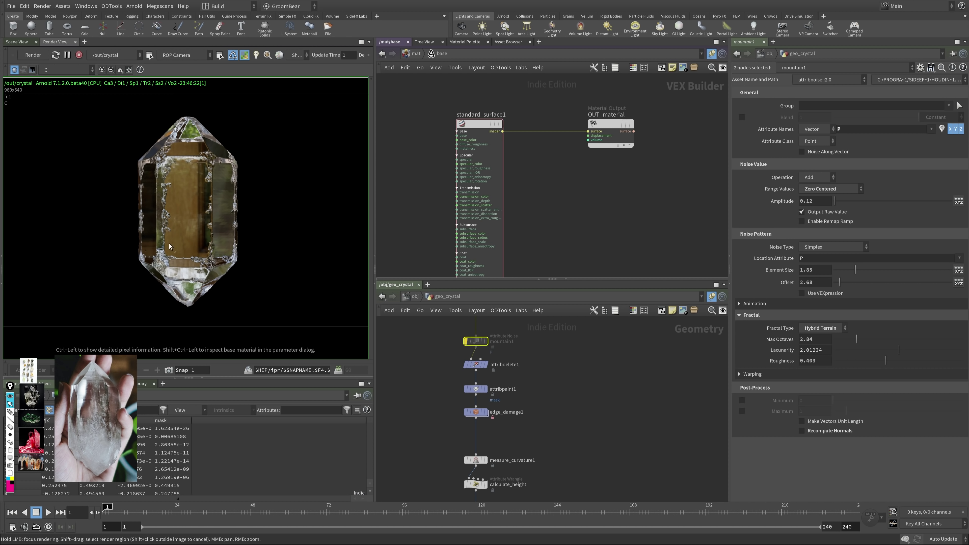
Step: Stop the render, reactivate the bypassed mountain1 and mountain2 nodes, and return to the render view
left_click(79, 56)
left_click(543, 372)
middle_click_drag(509, 325, 502, 394)
left_click_drag(434, 361, 481, 419)
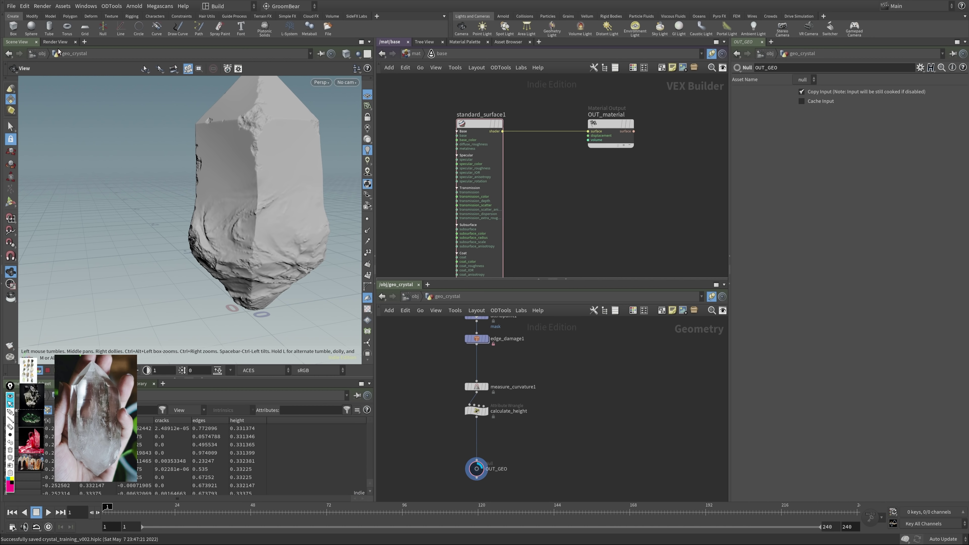
left_click(55, 42)
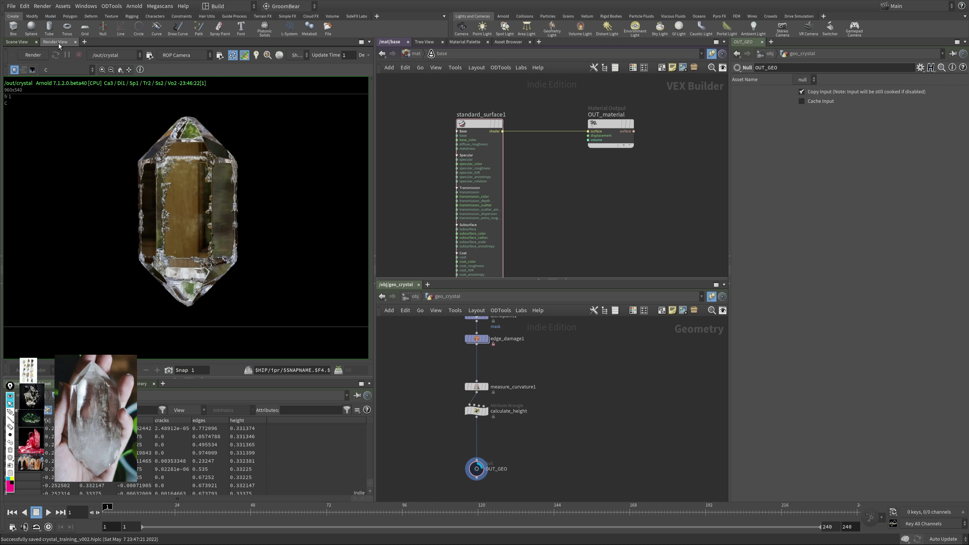
key("ctrl+v")
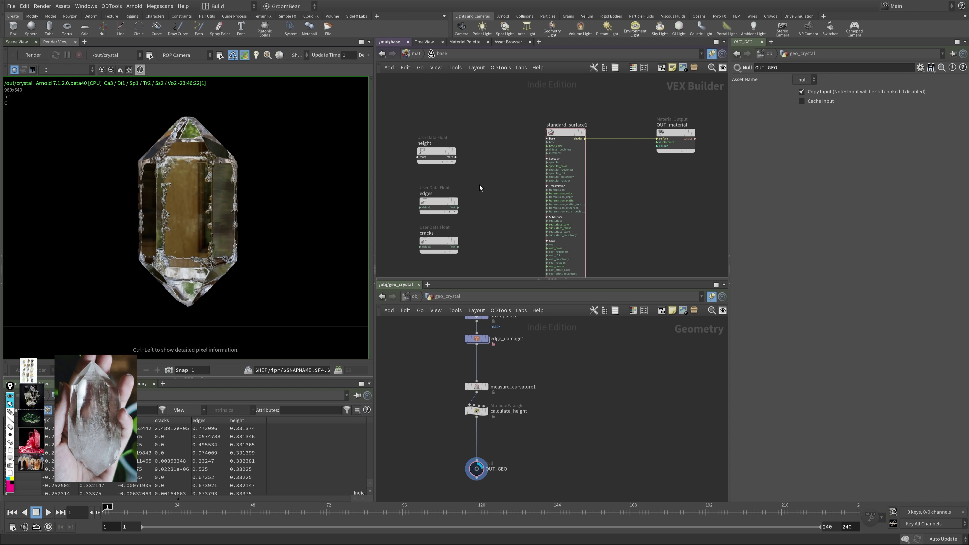
Step: Render the crystal again and move the cracks and edges user data nodes apart beside the standard surface
left_click(27, 55)
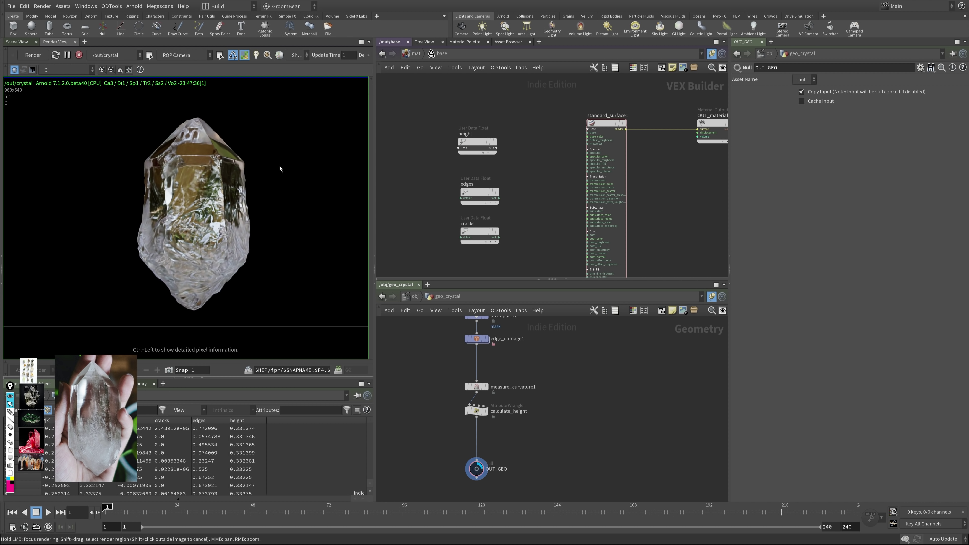
middle_click_drag(454, 140, 445, 91)
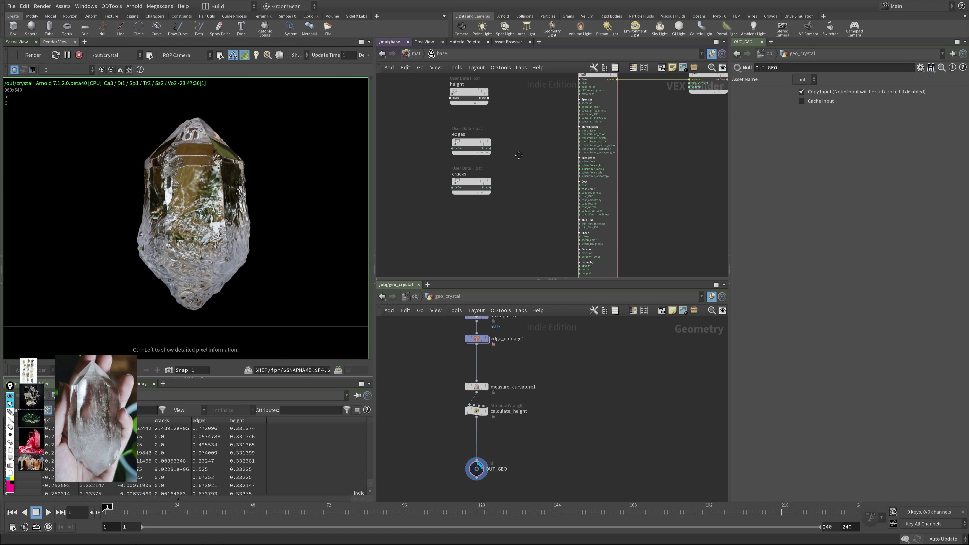
left_click_drag(470, 182, 408, 127)
left_click_drag(467, 141, 456, 207)
middle_click_drag(456, 206, 445, 168)
left_click_drag(444, 168, 429, 178)
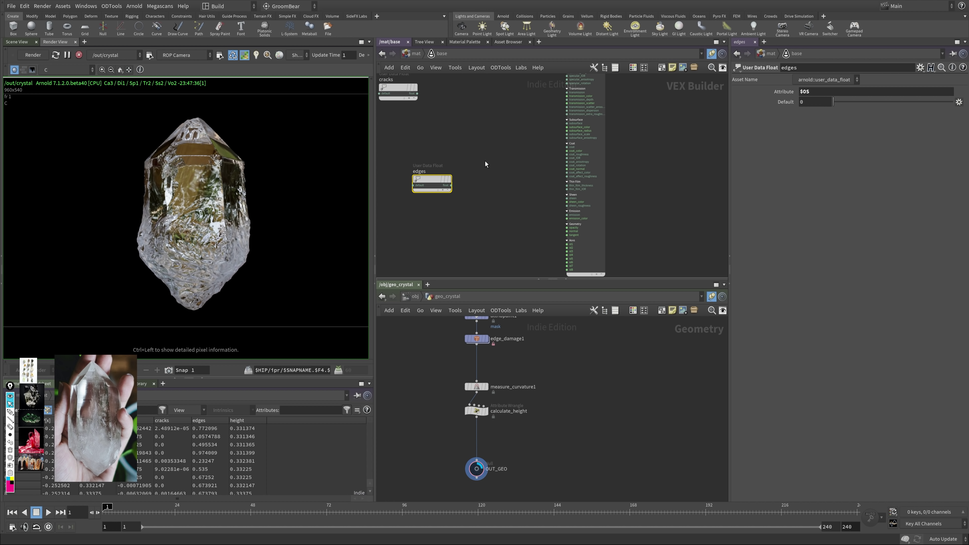
left_click_drag(423, 190, 429, 200)
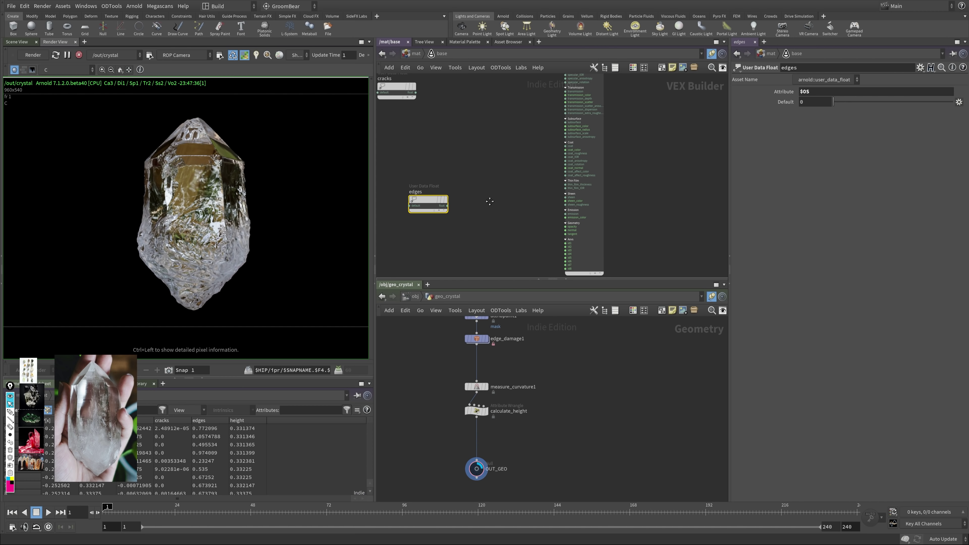
middle_click_drag(489, 202, 481, 195)
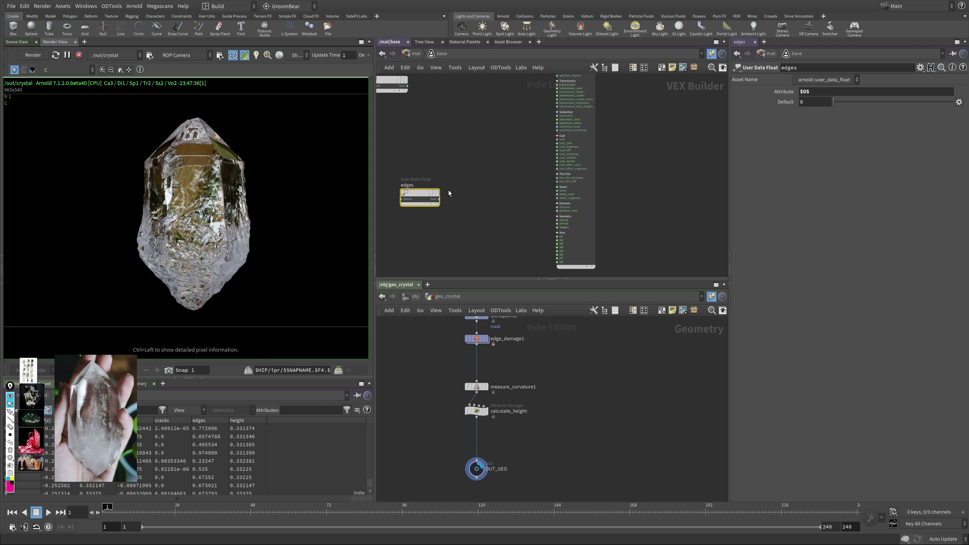
Step: Connect the edges user data output to standard_surface1's coat_roughness and enlarge the crystal in the render
left_click(439, 199)
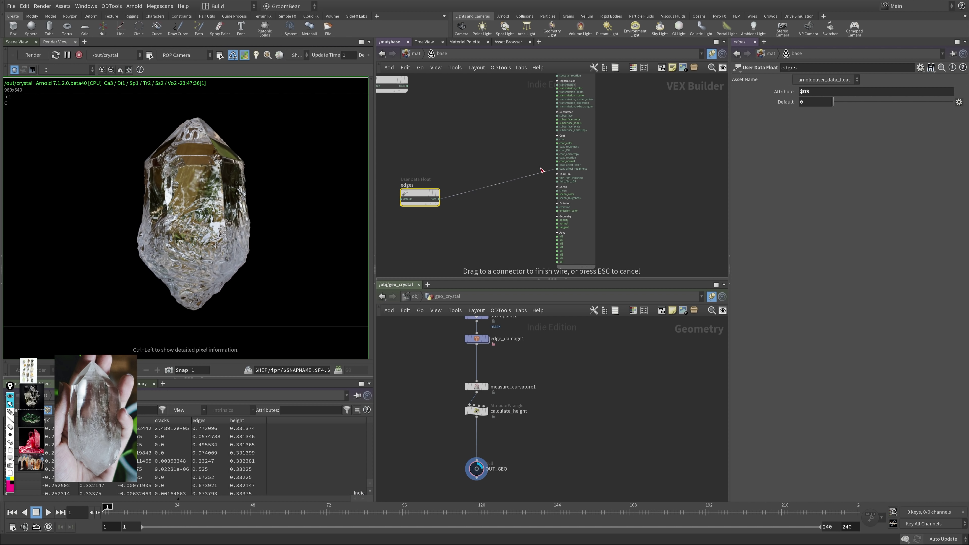
left_click(556, 147)
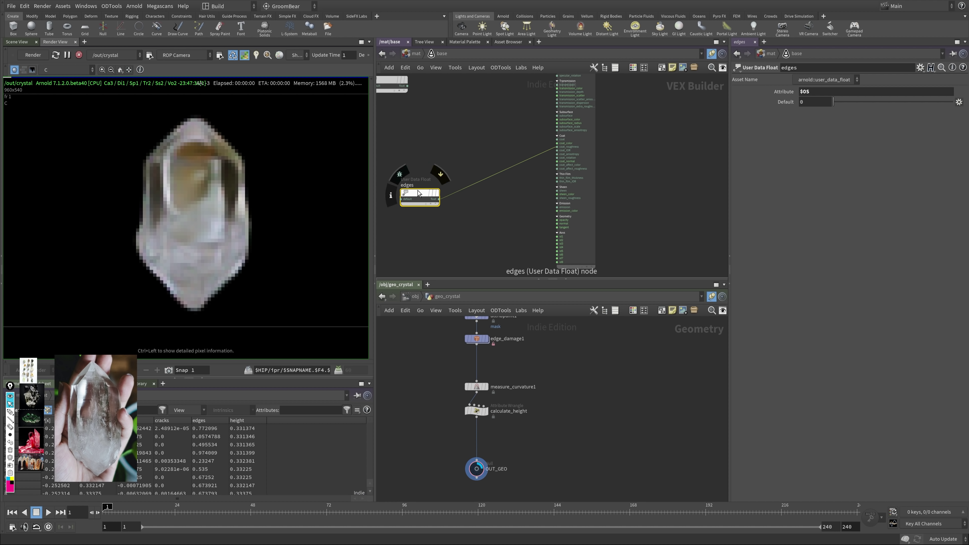
left_click_drag(415, 193, 436, 153)
scroll(221, 202, "up", 3)
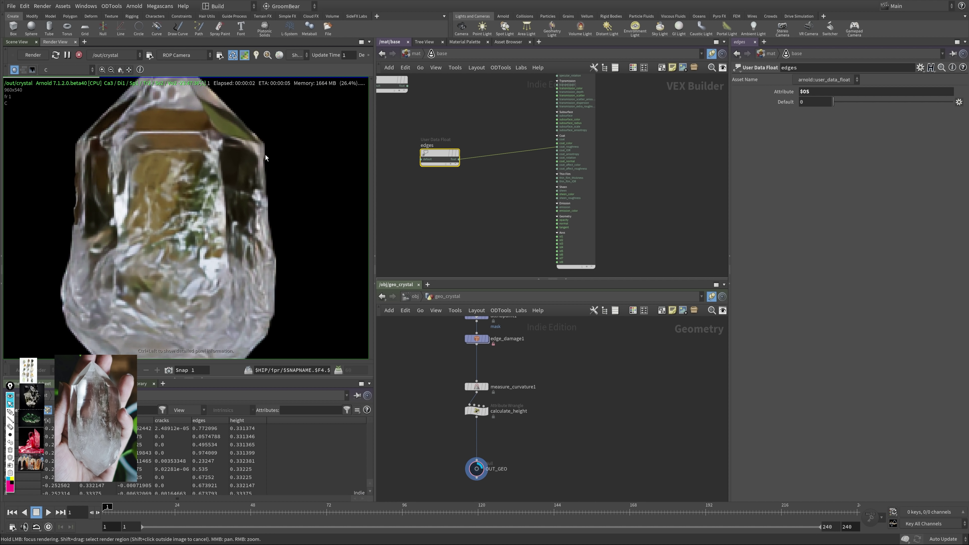
Step: View the coat_indirect and coat_direct AOVs of the crystal render
left_click(65, 68)
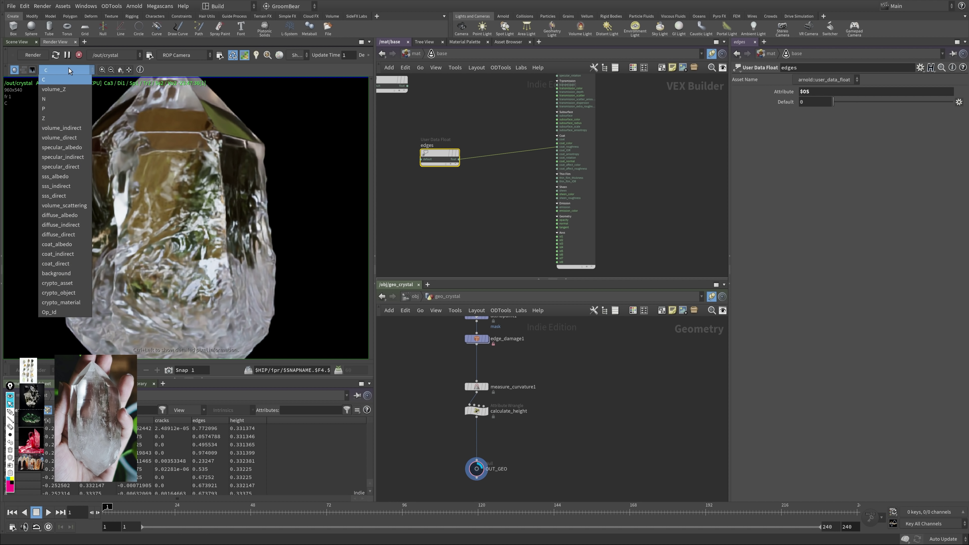
left_click(76, 254)
left_click(85, 71)
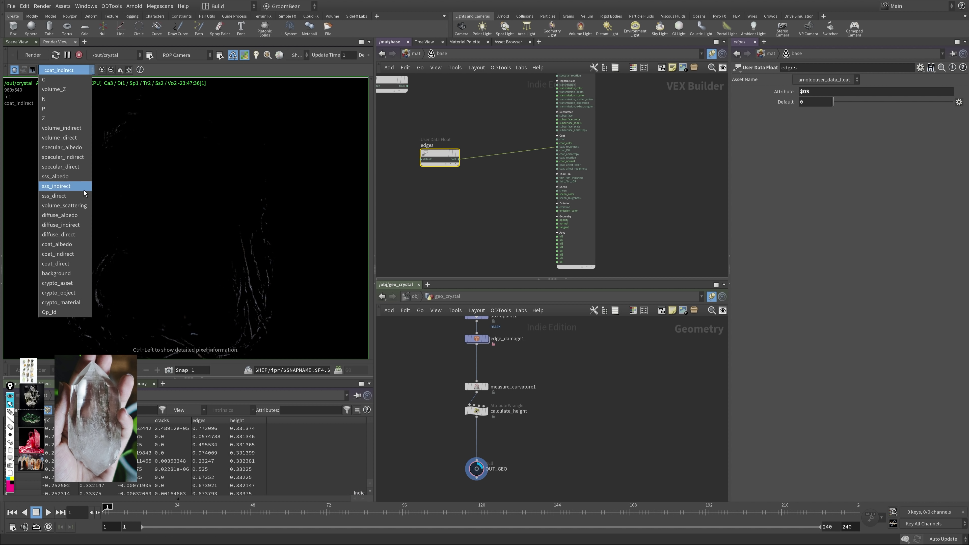
left_click(77, 266)
scroll(255, 219, "down", 3)
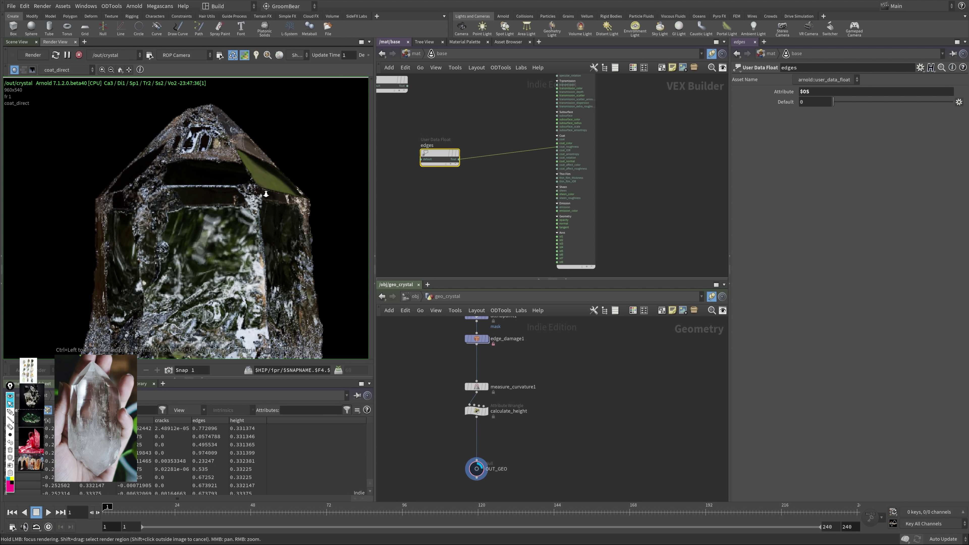
Step: Preview the edges mask by wiring edges directly into OUT_material's surface and displaying the C beauty channel
middle_click_drag(464, 160, 423, 226)
left_click_drag(420, 220, 628, 95)
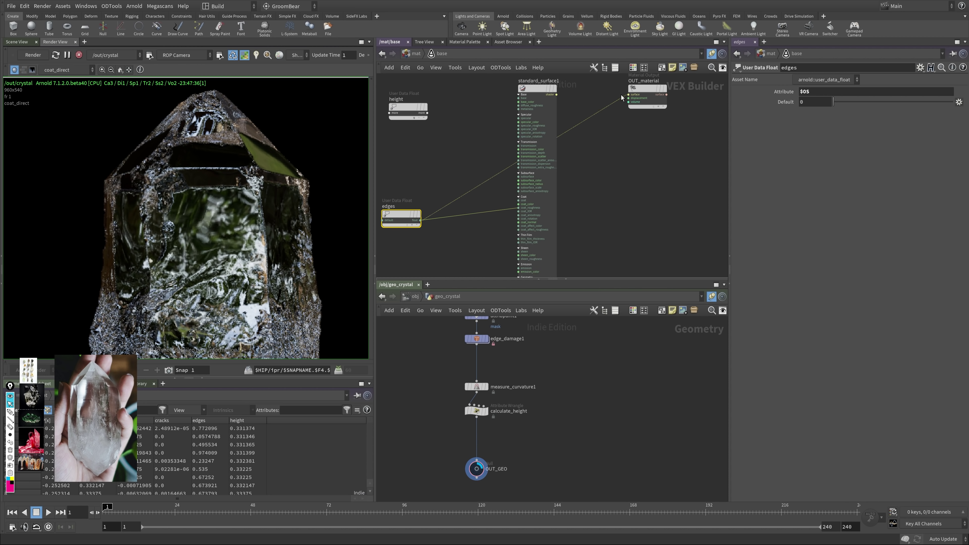
left_click(58, 69)
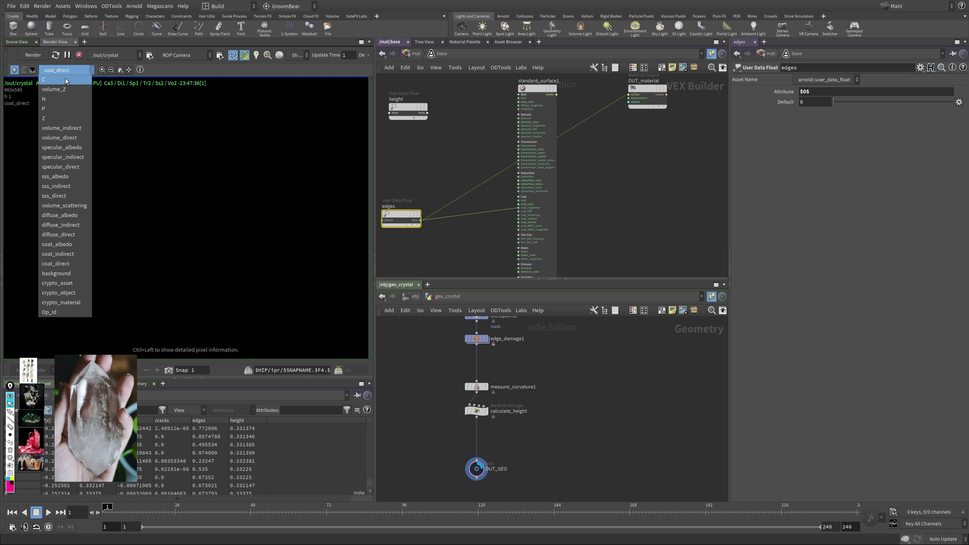
left_click(65, 78)
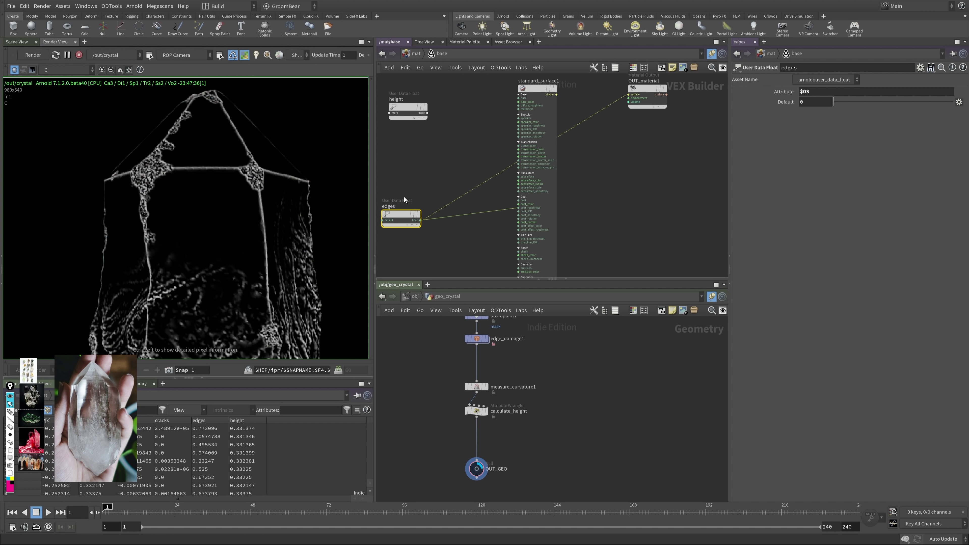
Step: Add a Range node beside the edges node in the material network and save the scene
middle_click_drag(431, 165, 513, 123)
left_click_drag(477, 172, 441, 176)
key("Tab")
type("range")
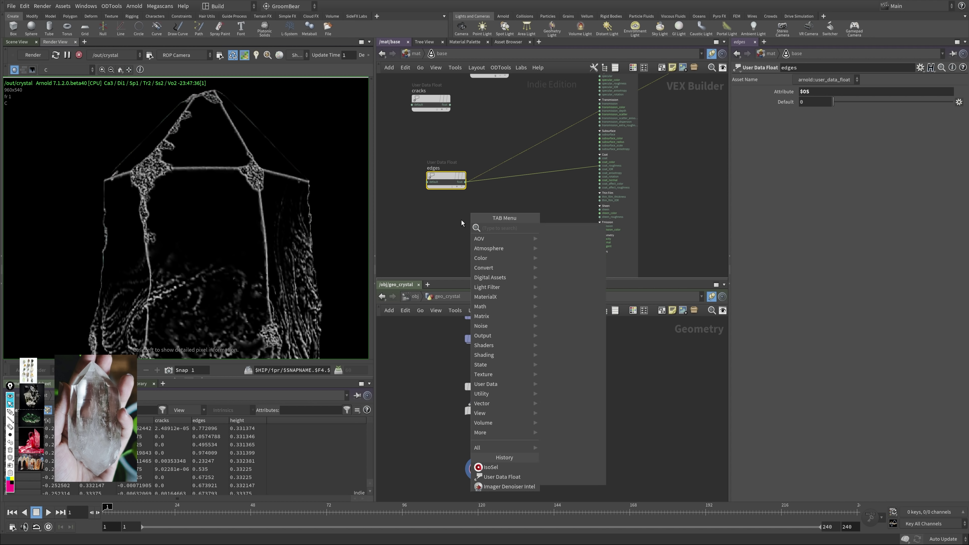
key("Return")
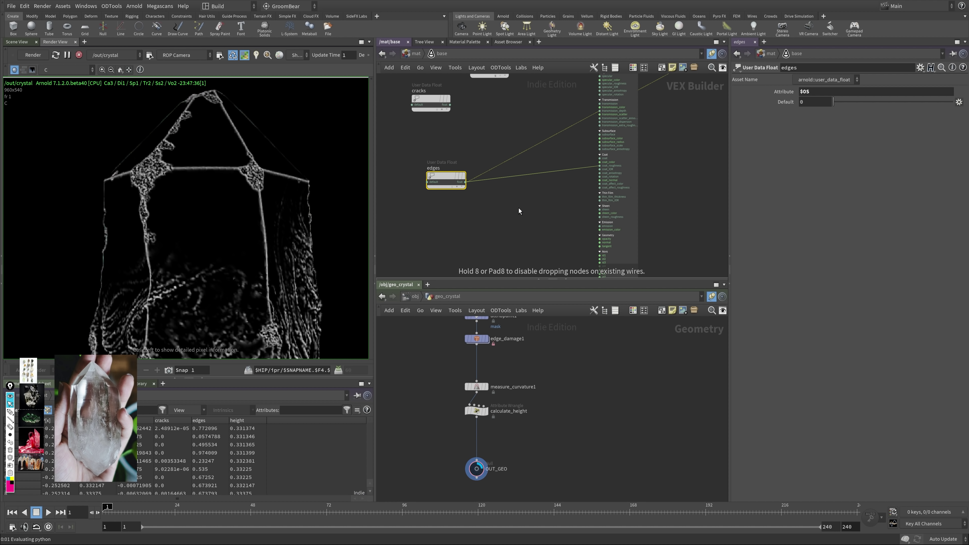
left_click(513, 209)
left_click(509, 217)
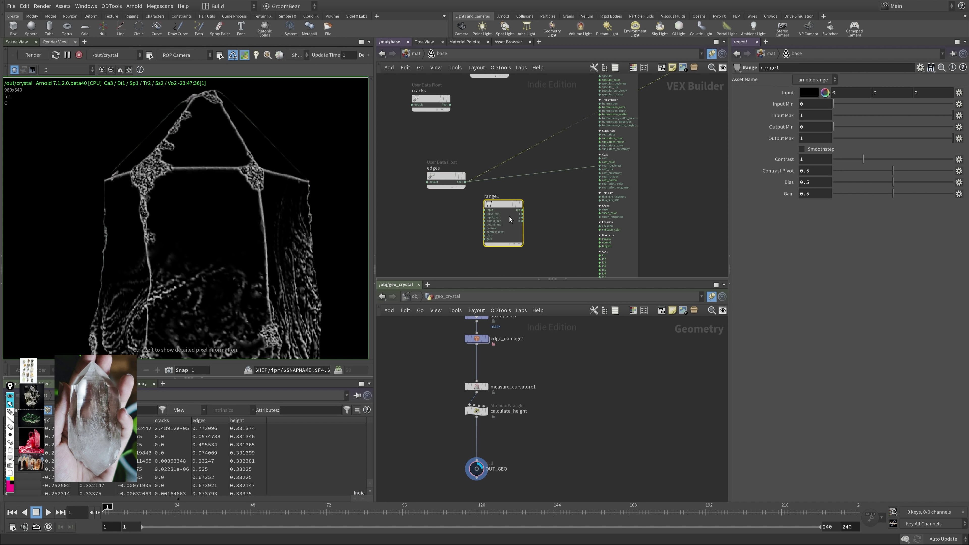
key("ctrl+s")
Step: Feed edges into range1 and wire range1's output to coat_roughness and, for preview, to OUT_material's surface
left_click_drag(484, 210, 464, 182)
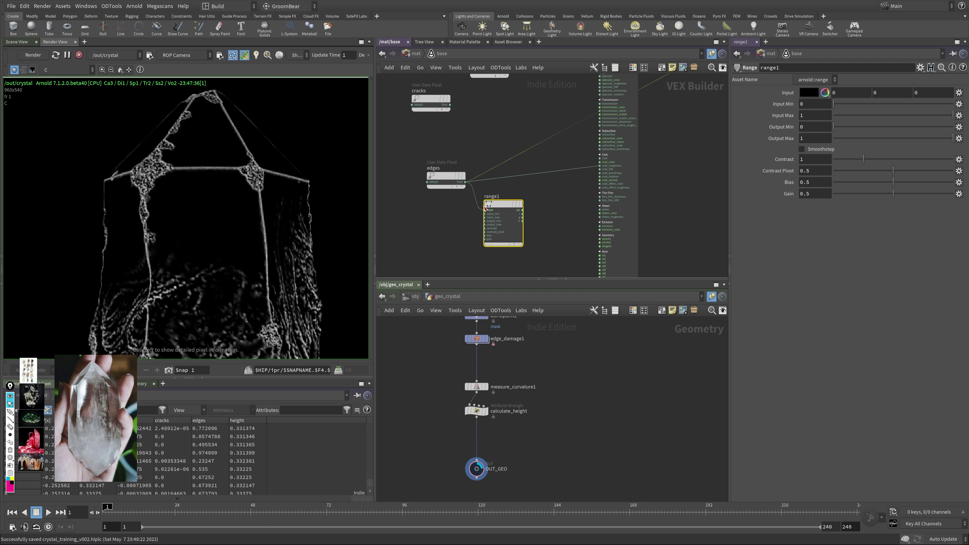
left_click(501, 179)
left_click(521, 209)
left_click_drag(491, 168, 528, 198)
left_click(522, 210)
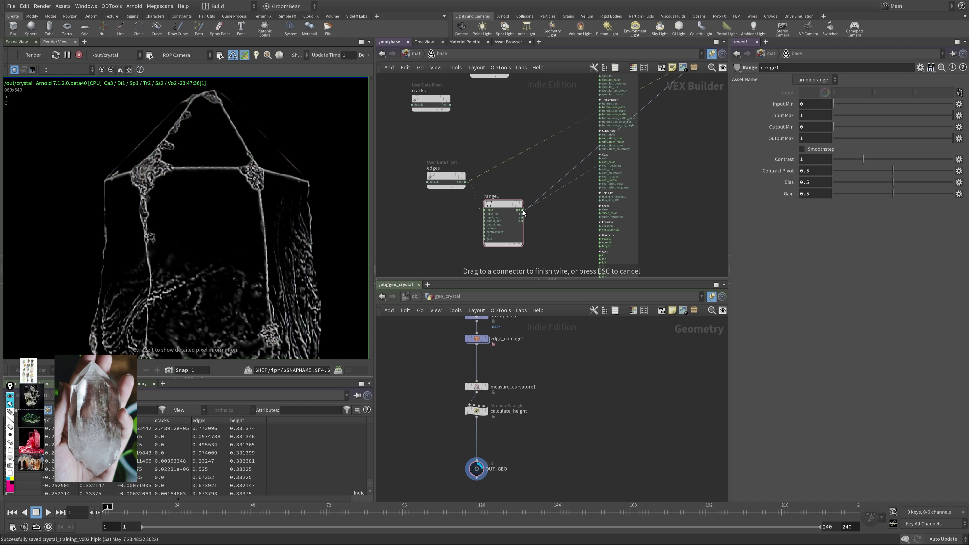
left_click(545, 223)
Step: Enable Smoothstep on range1 and set its Input Max to 0.466 to strengthen the edges mask
left_click(499, 206)
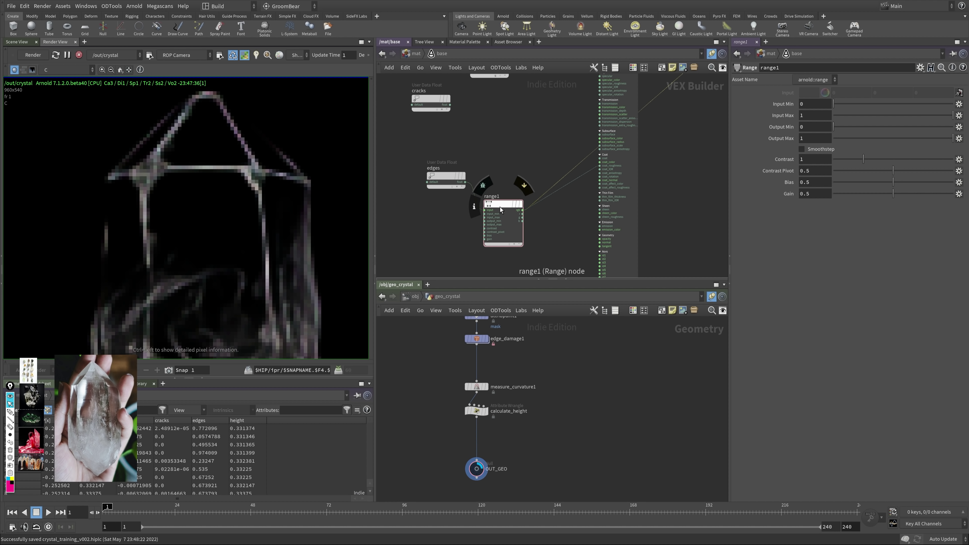
left_click(802, 149)
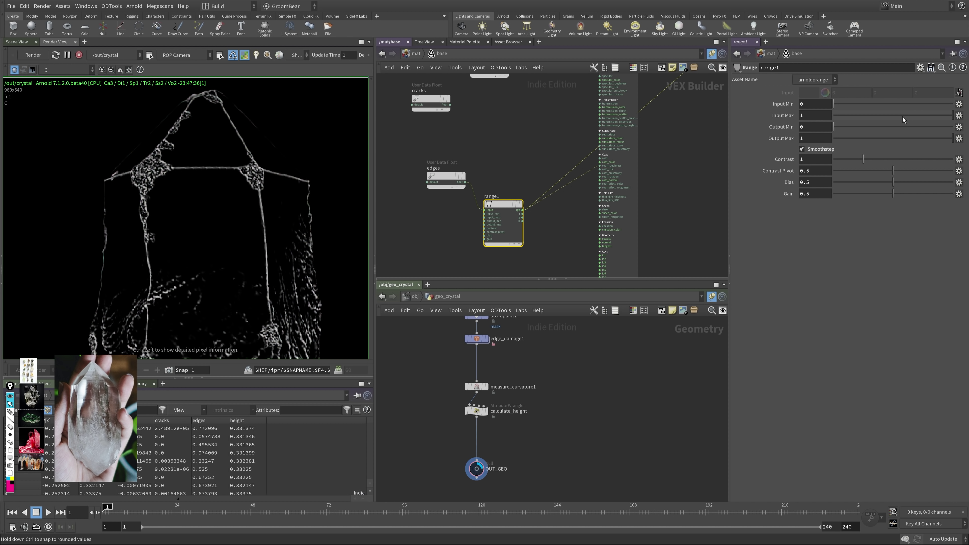
left_click(889, 115)
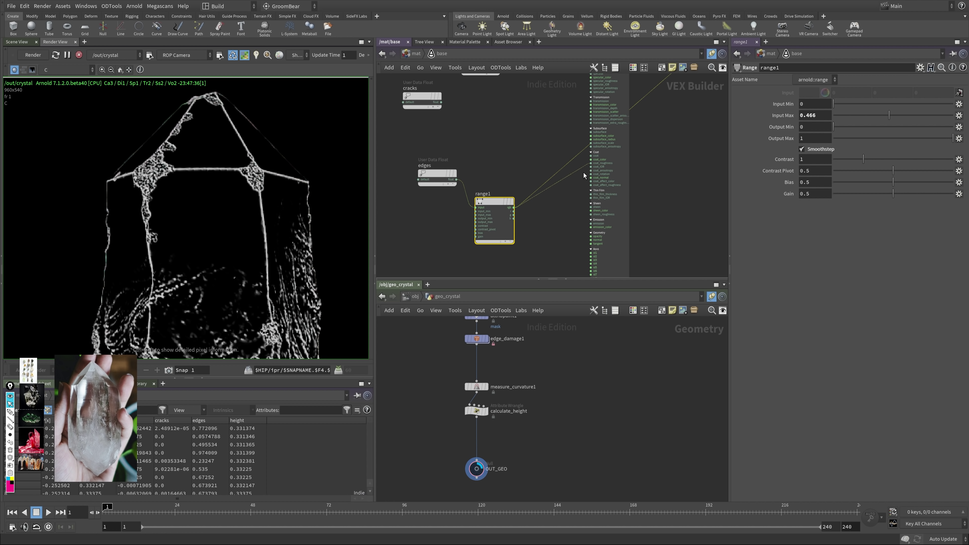
Step: Reconnect standard_surface1 to OUT_material's surface and view the crystal's lower part in the render
middle_click_drag(583, 173, 499, 271)
left_click_drag(553, 151, 625, 151)
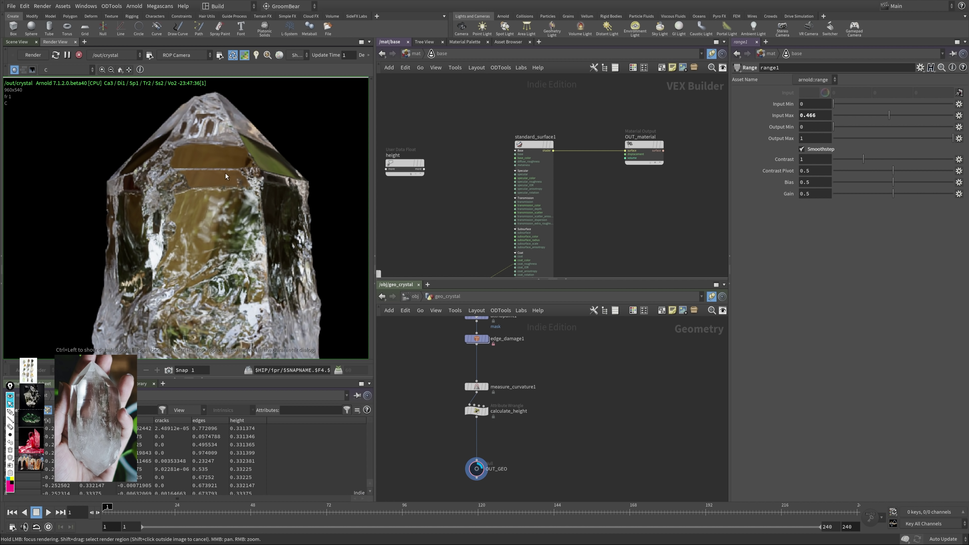
right_click_drag(225, 281, 247, 199)
Step: Rearrange the user data nodes, aligning edges with range1, moving cracks to the top and height between them
middle_click_drag(437, 200, 498, 113)
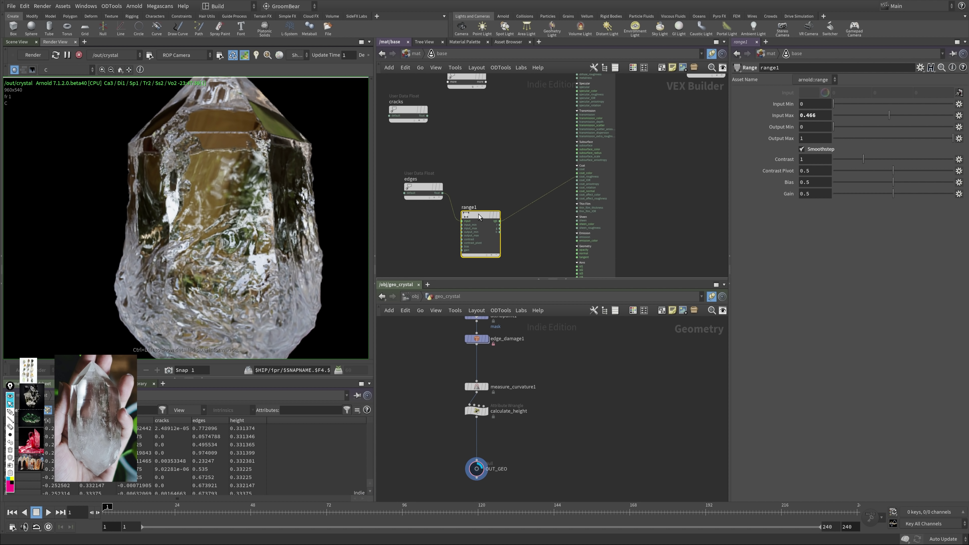
left_click_drag(420, 187, 411, 218)
middle_click_drag(485, 122, 519, 144)
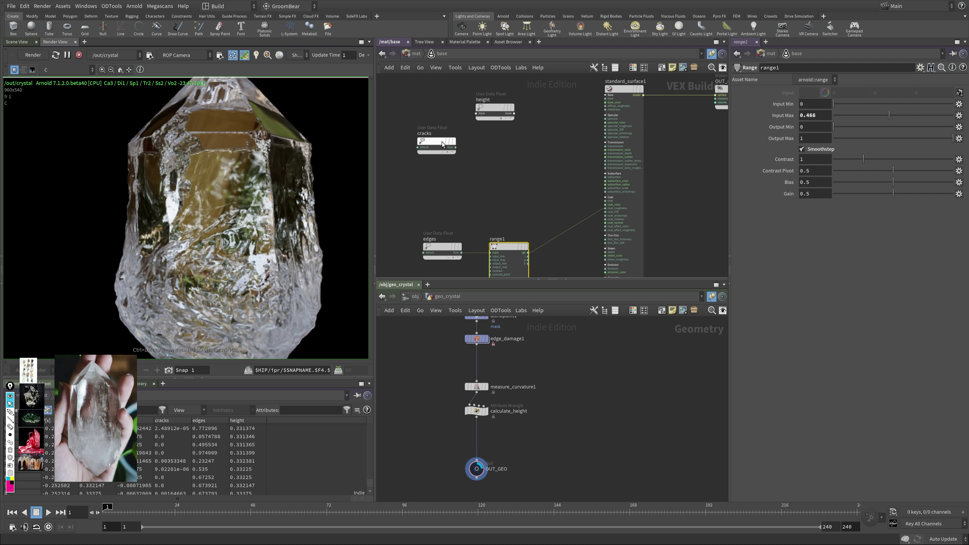
left_click_drag(437, 142, 421, 99)
scroll(498, 144, "down", 2)
scroll(497, 120, "up", 2)
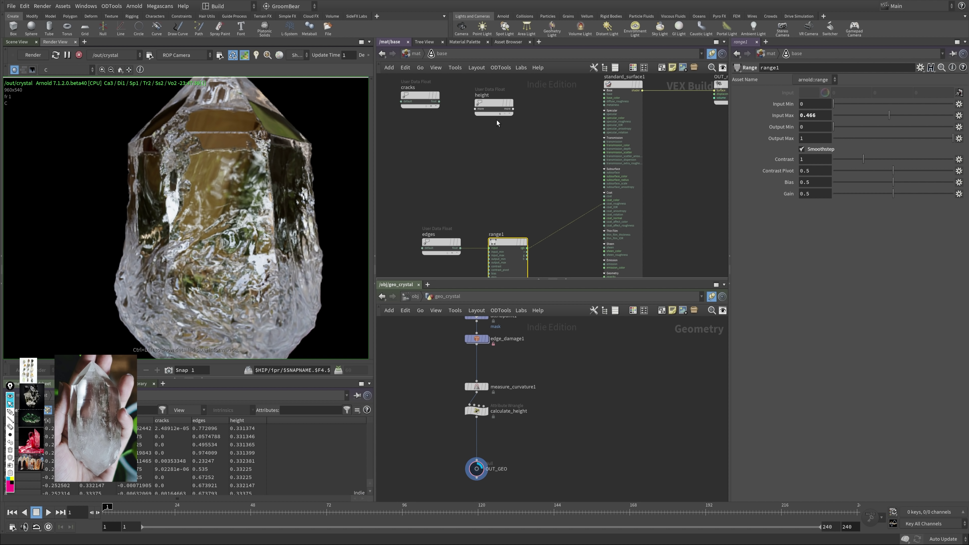
left_click_drag(494, 108, 483, 166)
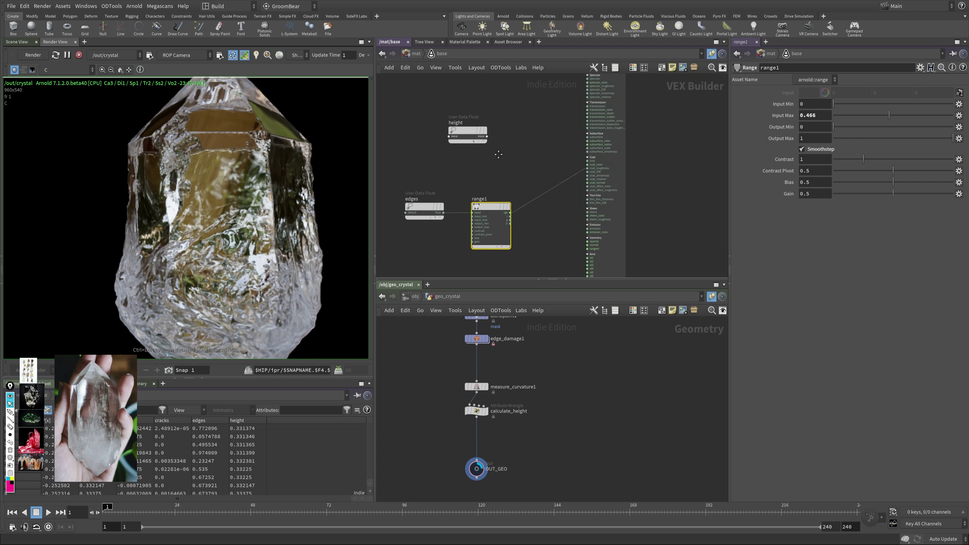
middle_click_drag(511, 186, 481, 158)
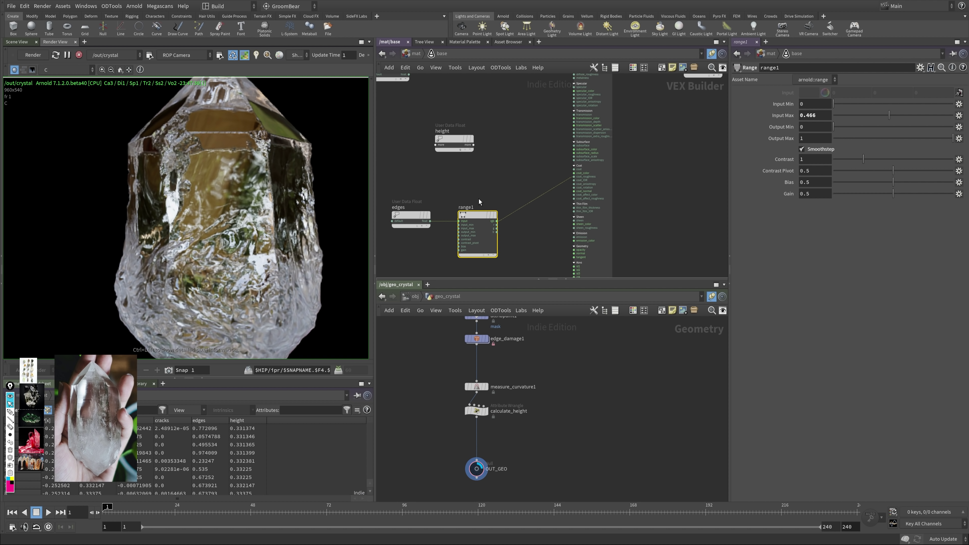
Step: Add an Arnold Noise node below the edges and range1 nodes
middle_click_drag(478, 199, 455, 128)
middle_click_drag(477, 176, 460, 152)
key("Tab")
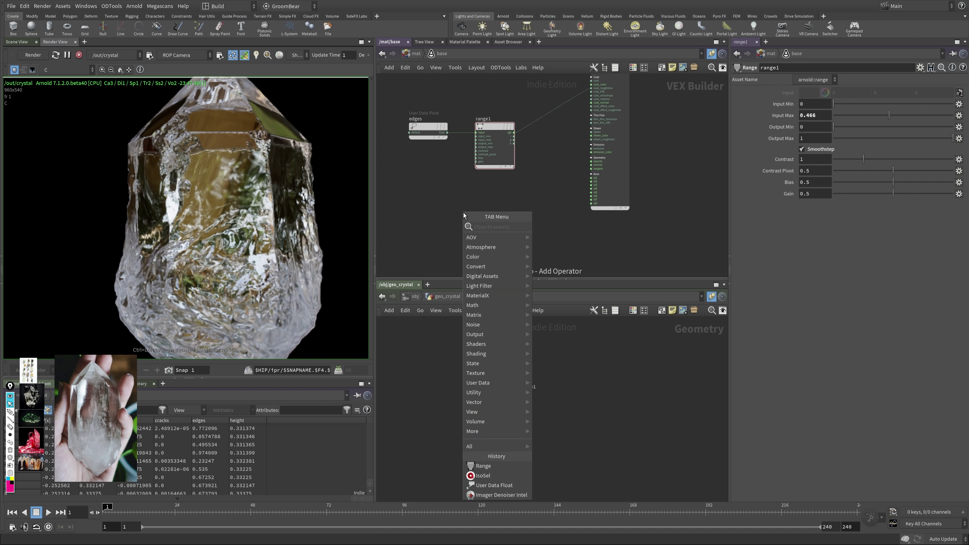
type("noise")
key("Return")
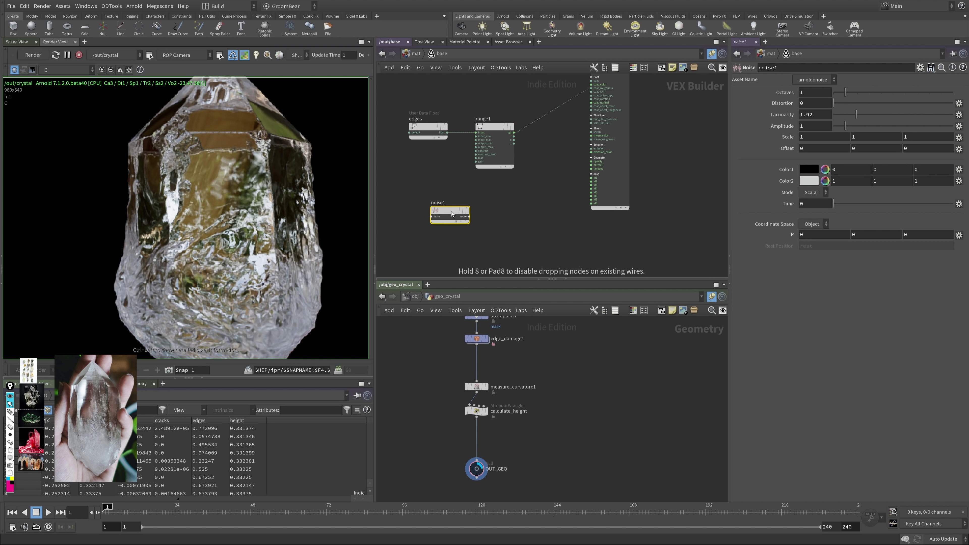
left_click(451, 211)
Step: Add a Bump 2D node beside noise1 in the material network
key("Tab")
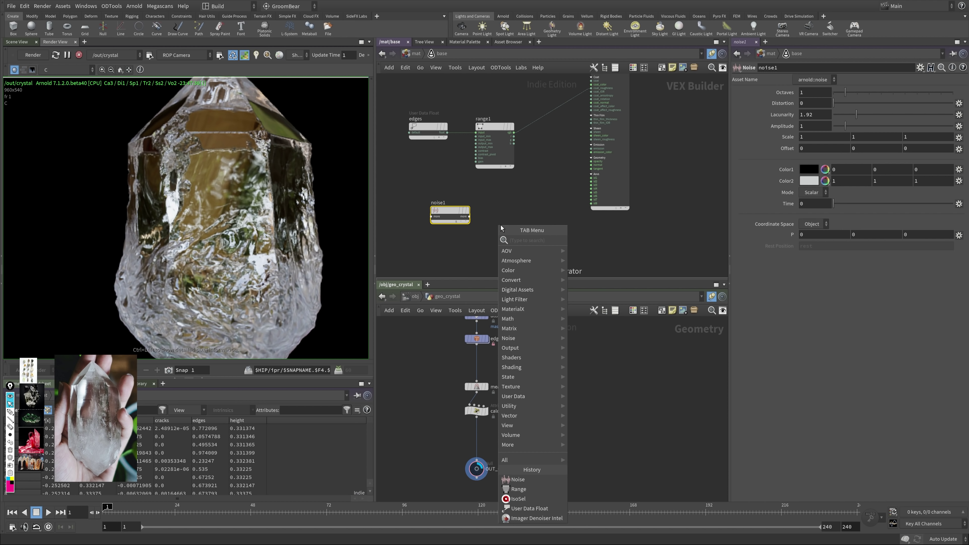
type("bum")
key("Return")
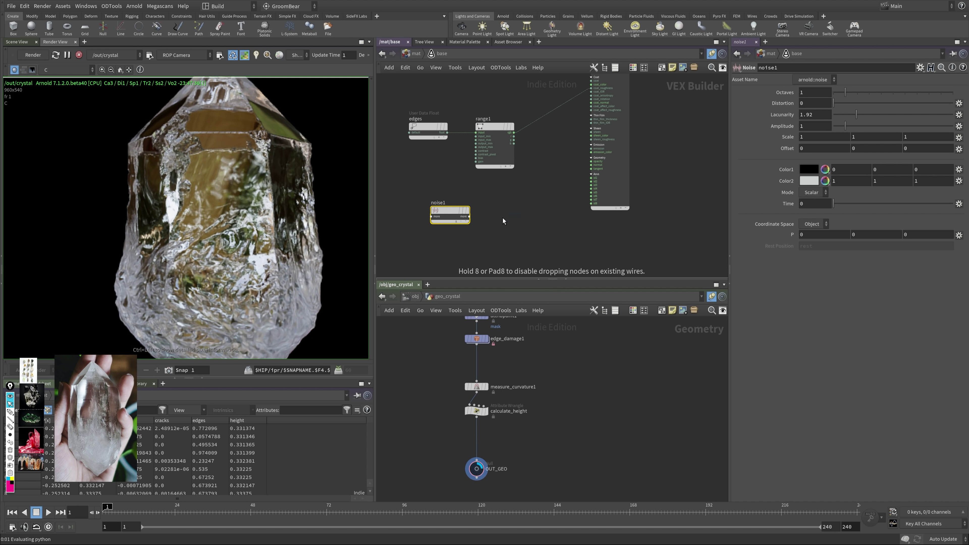
left_click(503, 218)
Step: Feed noise1 into bump2d1 and connect bump2d1's output to standard_surface1's coat_normal and normal inputs
left_click(456, 224)
left_click_drag(456, 224, 595, 106)
left_click(488, 221)
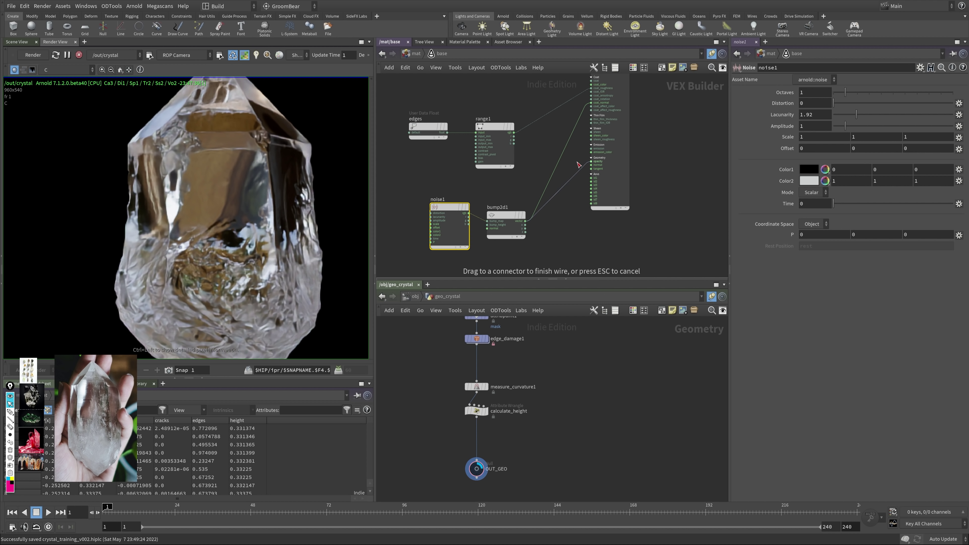
left_click(592, 167)
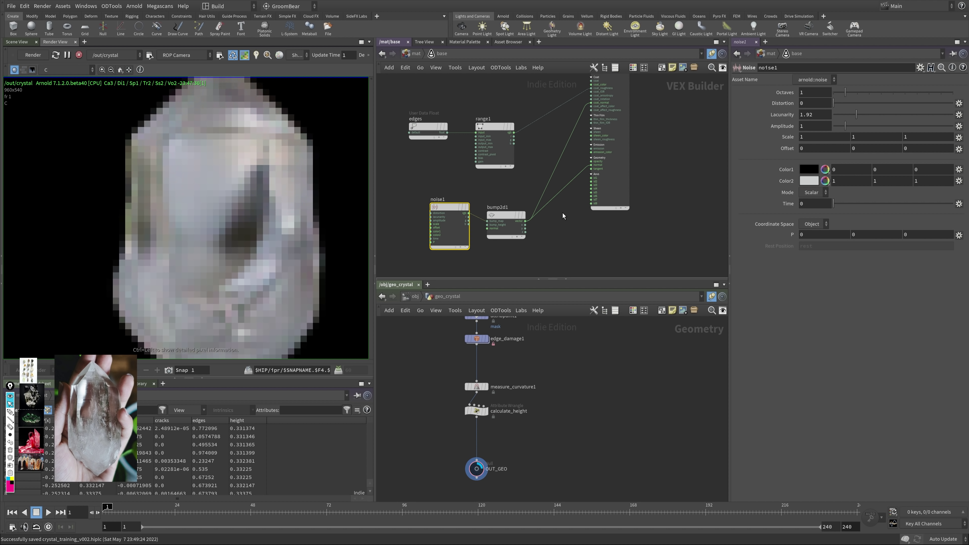
middle_click_drag(467, 193, 492, 176)
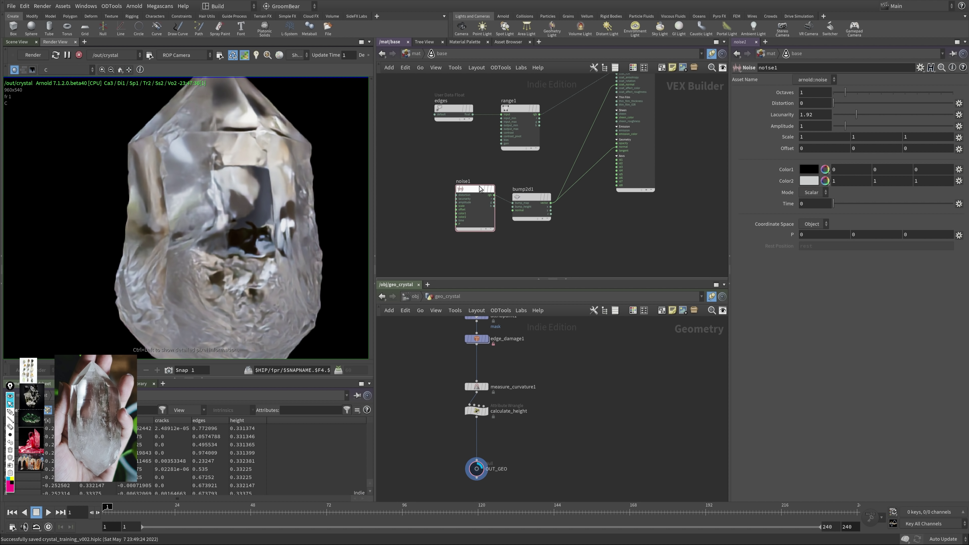
Step: Place noise1 level with bump2d1 and set its Scale to 10 on all three axes
right_click_drag(217, 195, 192, 209)
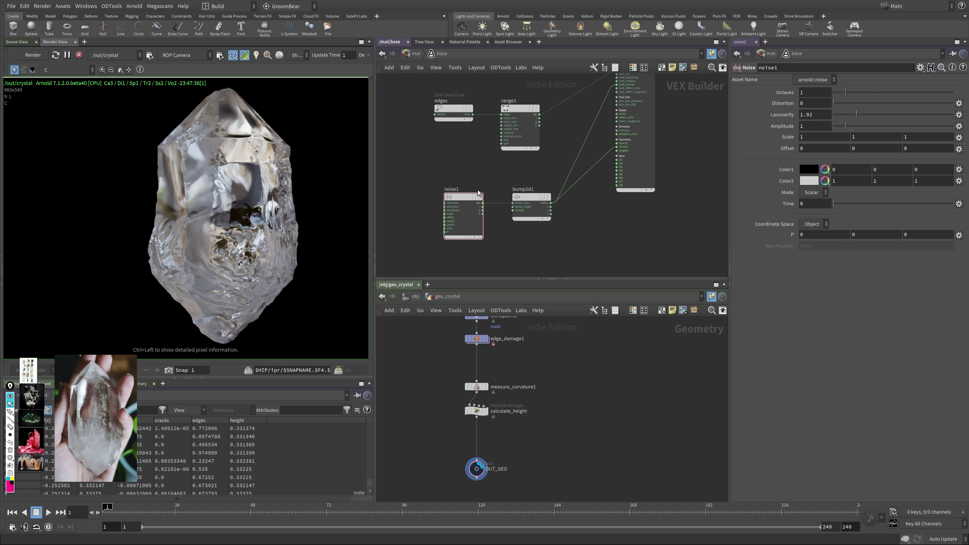
left_click(458, 198)
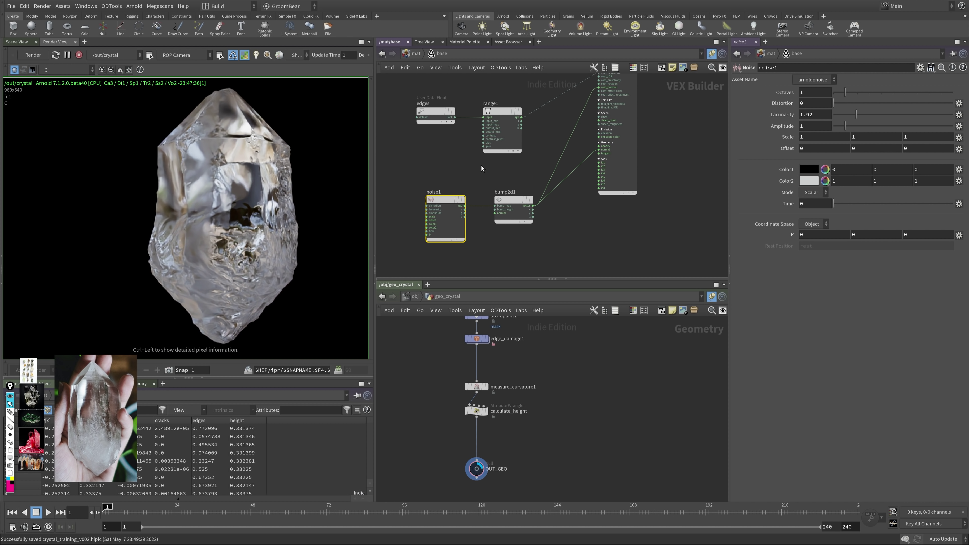
middle_click_drag(444, 201, 454, 187)
middle_click_drag(787, 137, 835, 117)
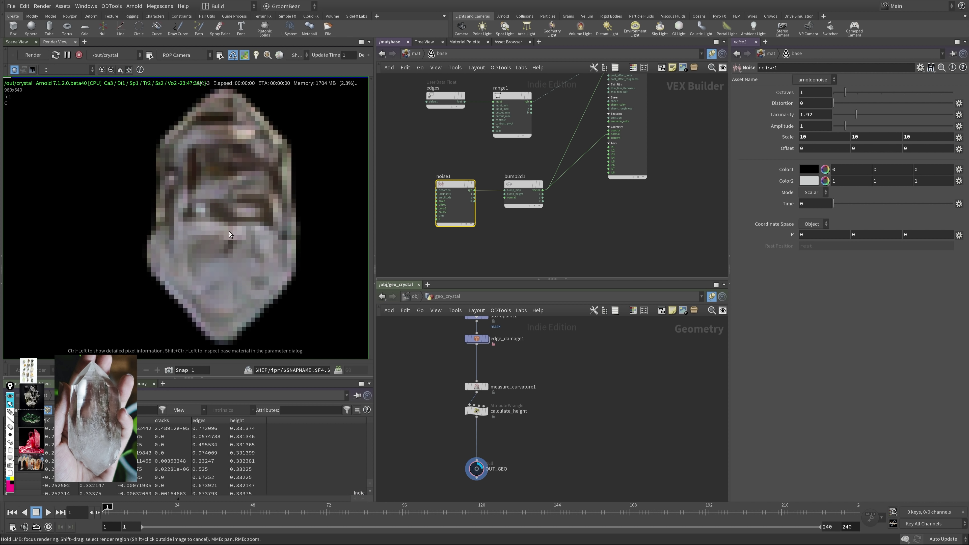
Step: Connect noise1's rgb output directly to OUT_material's surface input to preview the noise pattern
left_click(475, 190)
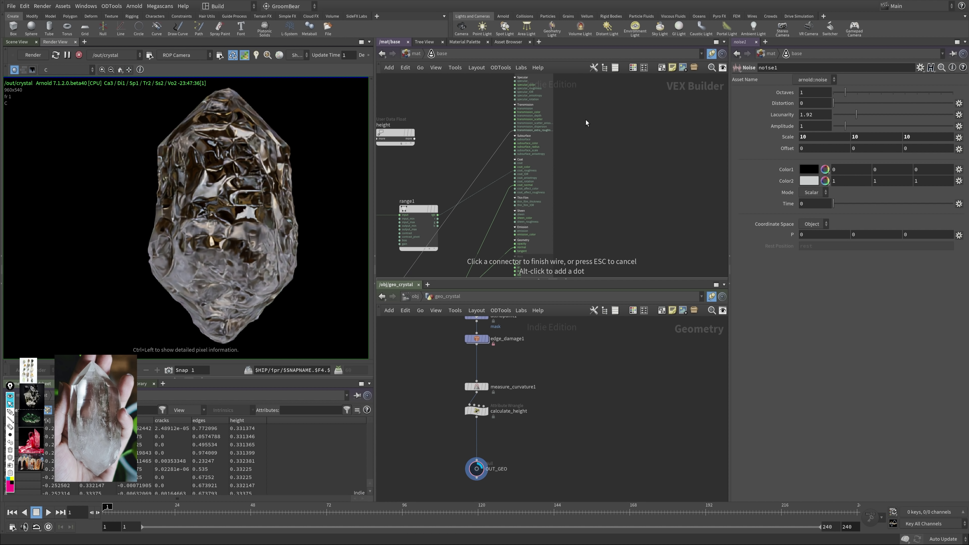
left_click(592, 135)
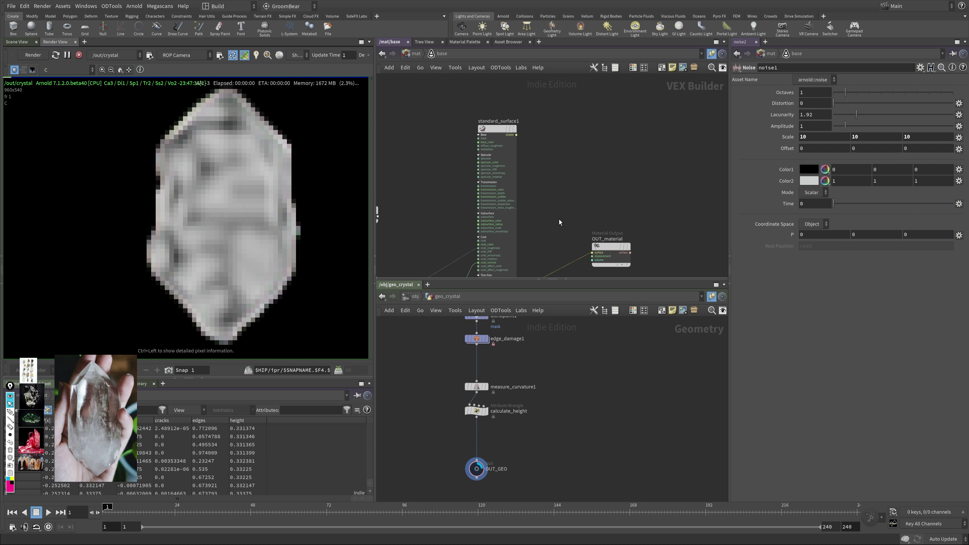
scroll(476, 176, "up", 3)
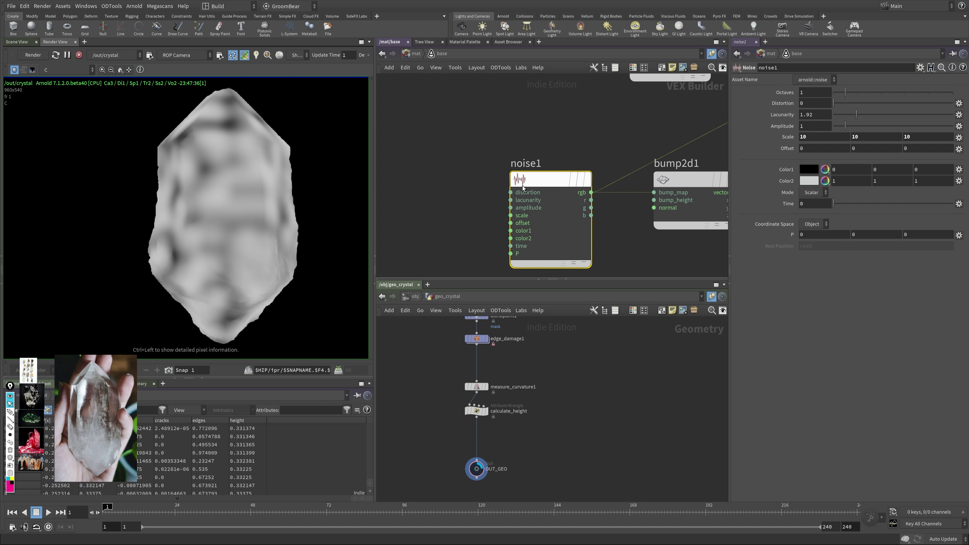
Step: Limit the render to a region over the crystal's middle and set noise1's Scale to 190 on all axes
left_click_drag(136, 185, 294, 310, "shift")
mouse_move(550, 182)
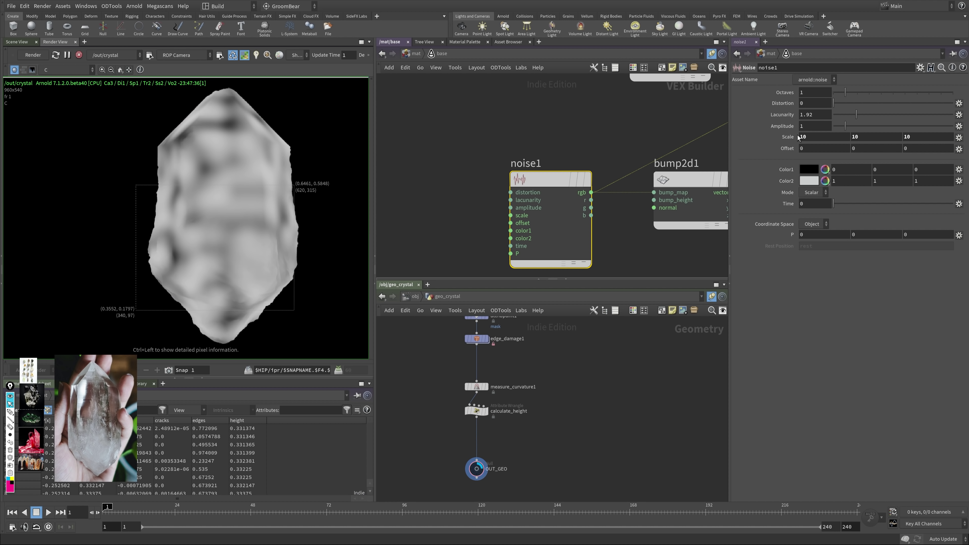
middle_click_drag(787, 137, 838, 104)
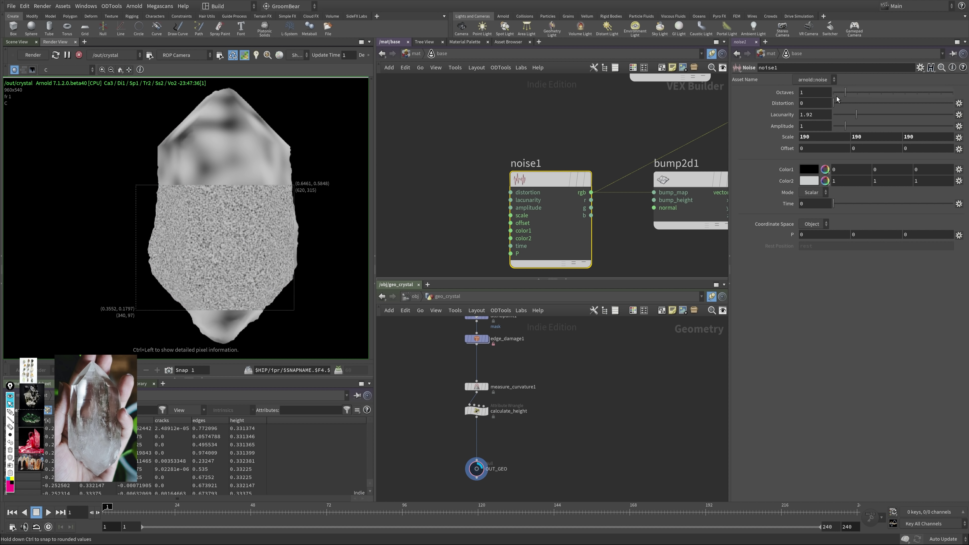
Step: Set noise1's Octaves to 3 and its Distortion to 1.39
type("3")
left_click(808, 102)
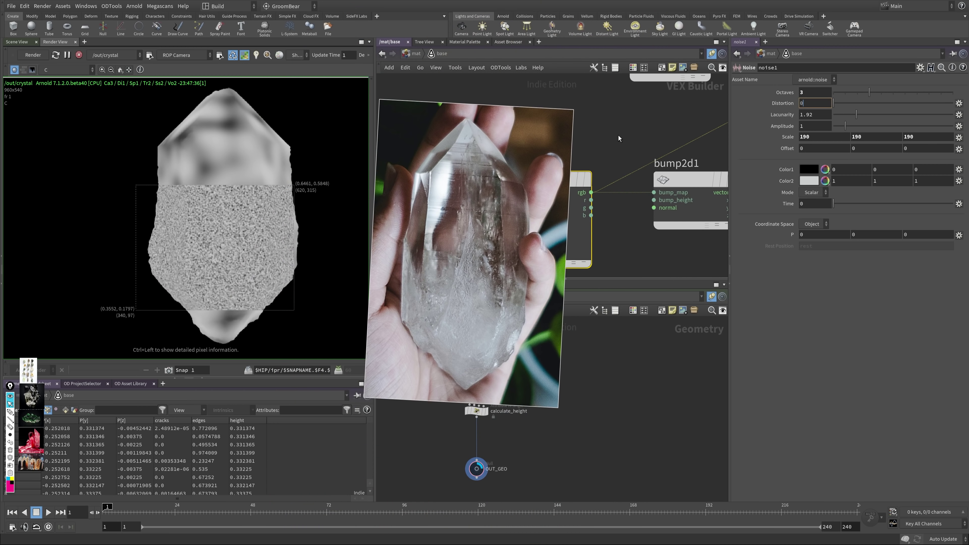
left_click(849, 104)
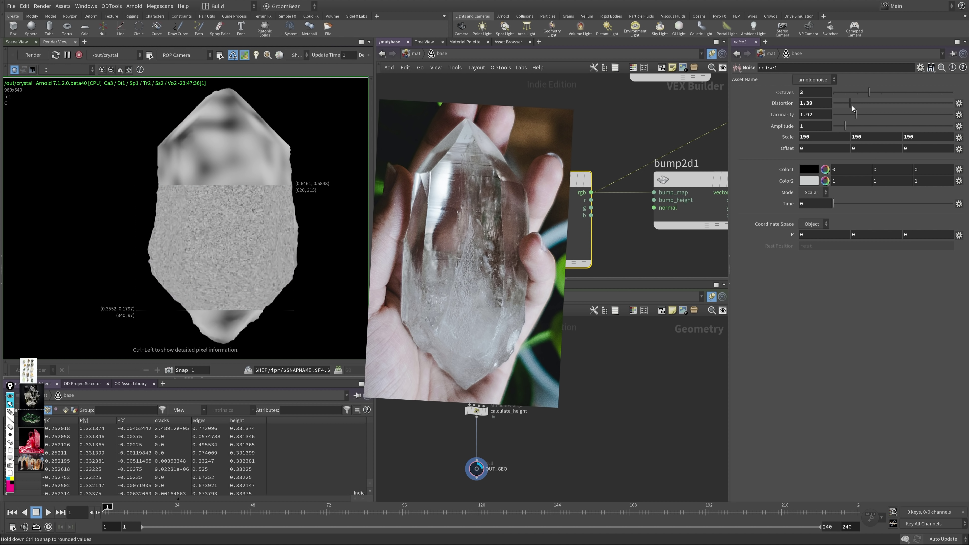
Step: Reduce noise1's Scale to 80 on all axes and save the scene
middle_click_drag(794, 138, 757, 104)
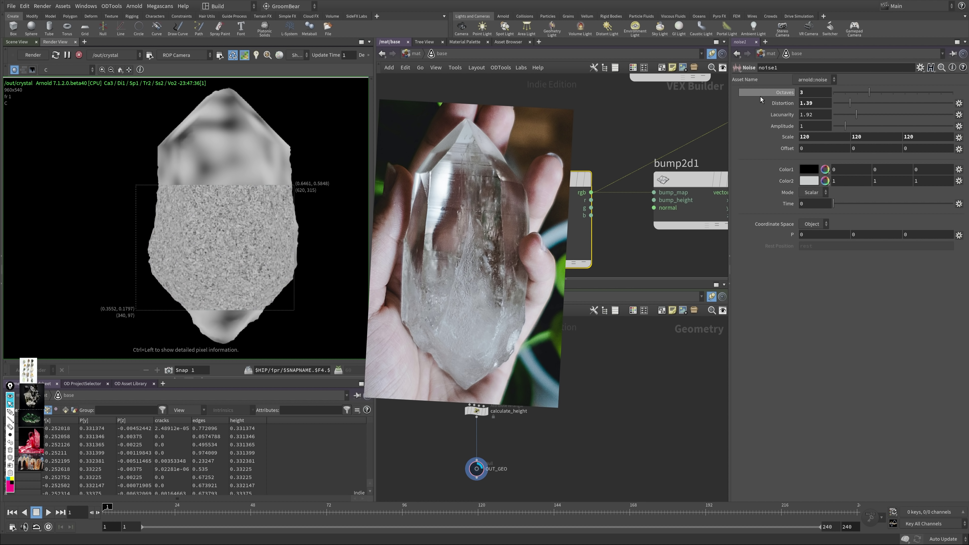
middle_click_drag(795, 136, 755, 104)
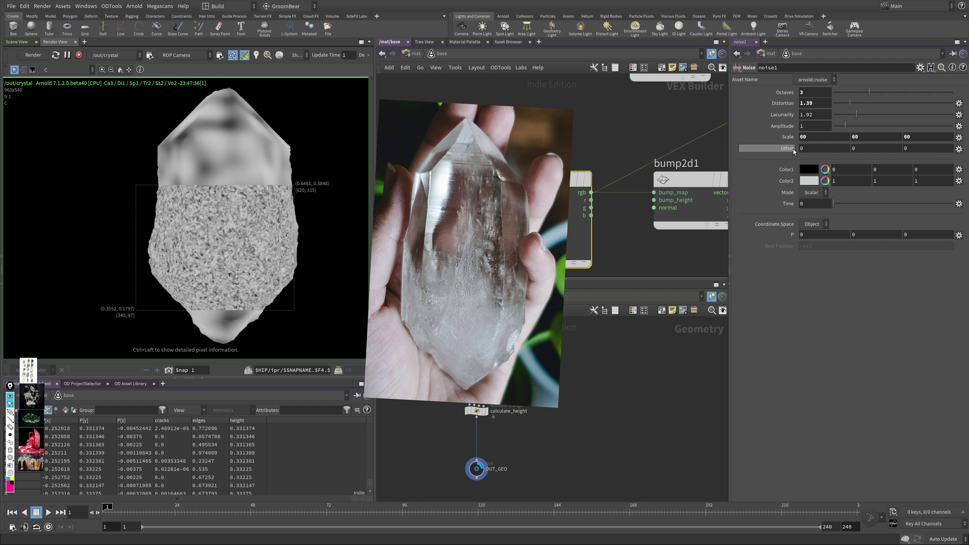
middle_click_drag(783, 137, 797, 105)
key("ctrl+s")
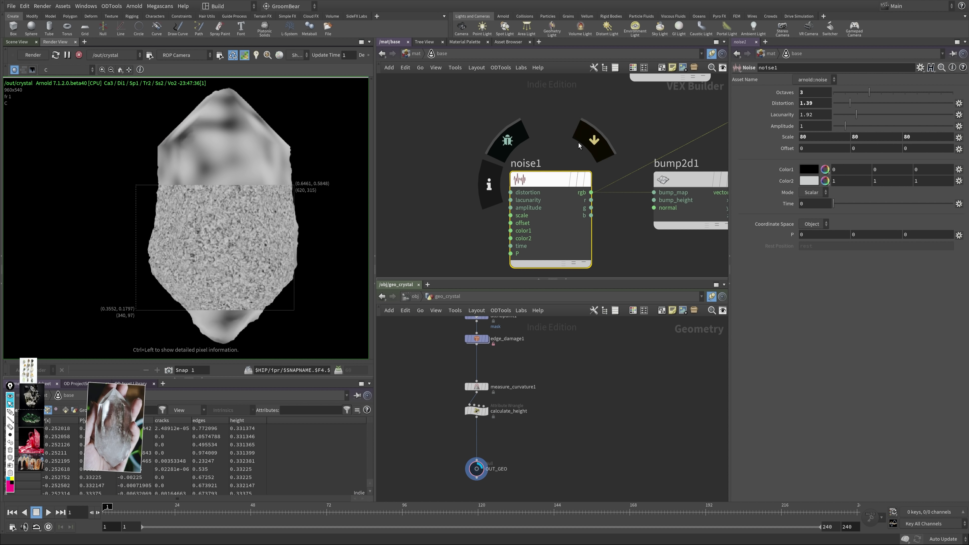
Step: Reconnect standard_surface1's shader output to OUT_material's surface and enlarge the render region to cover nearly the whole crystal
scroll(526, 151, "down", 3)
middle_click_drag(519, 143, 449, 169)
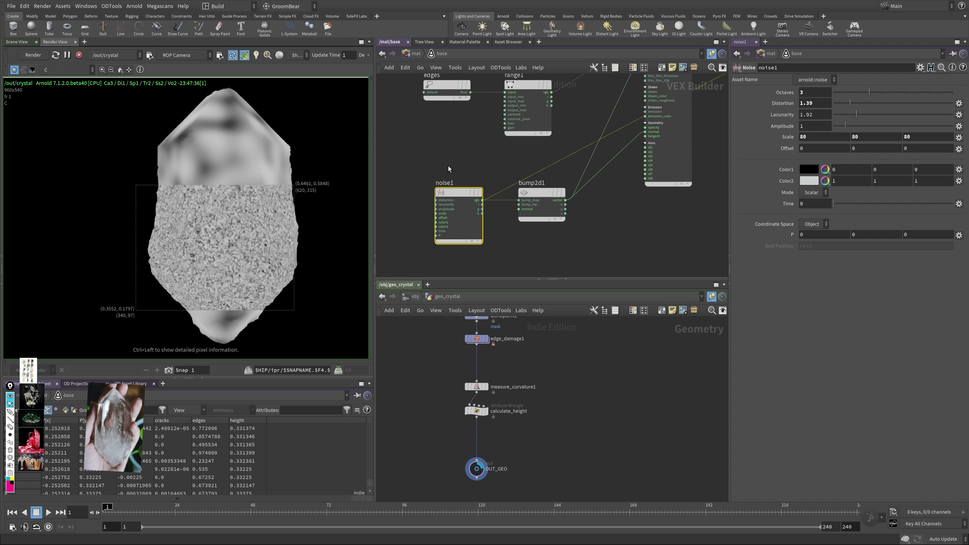
middle_click_drag(615, 108, 534, 165)
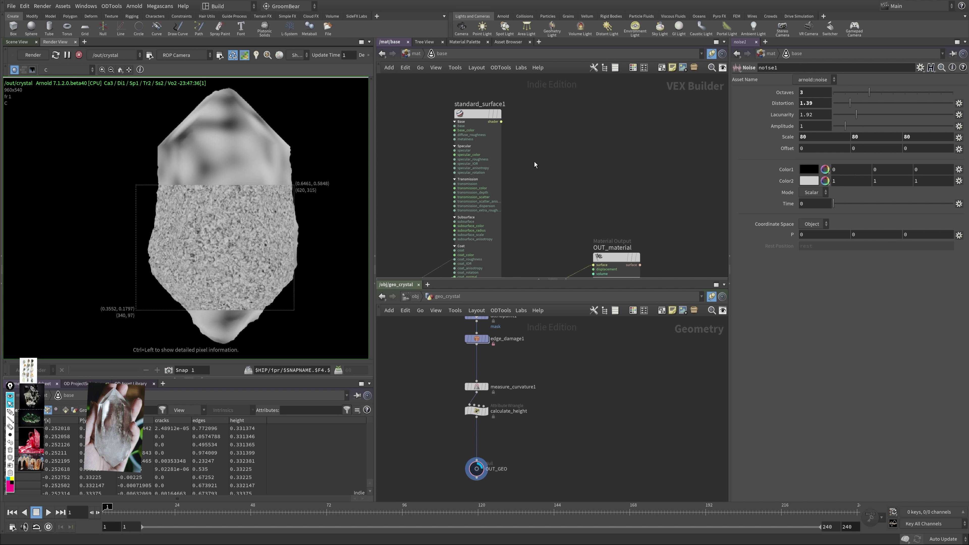
left_click(501, 122)
left_click(620, 181)
left_click(618, 182)
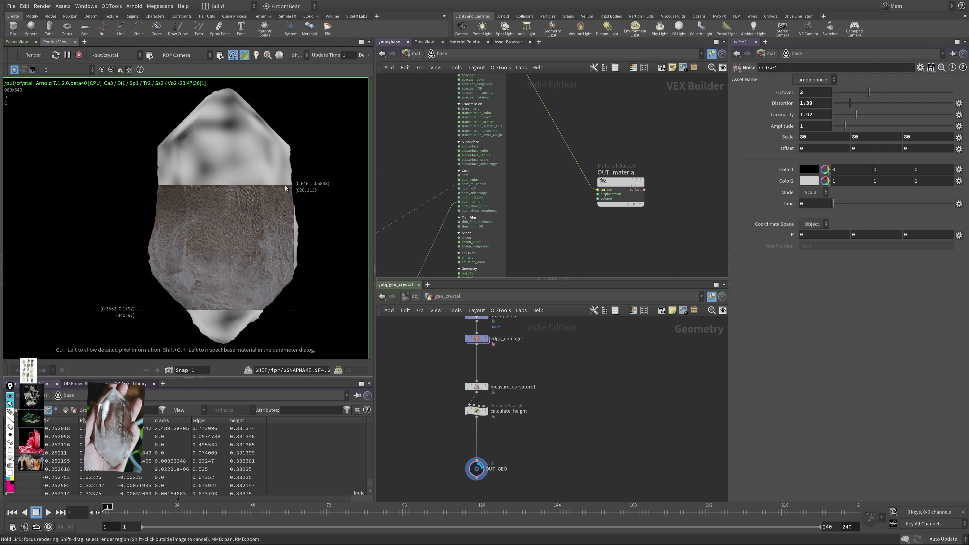
left_click_drag(309, 95, 124, 349, "shift")
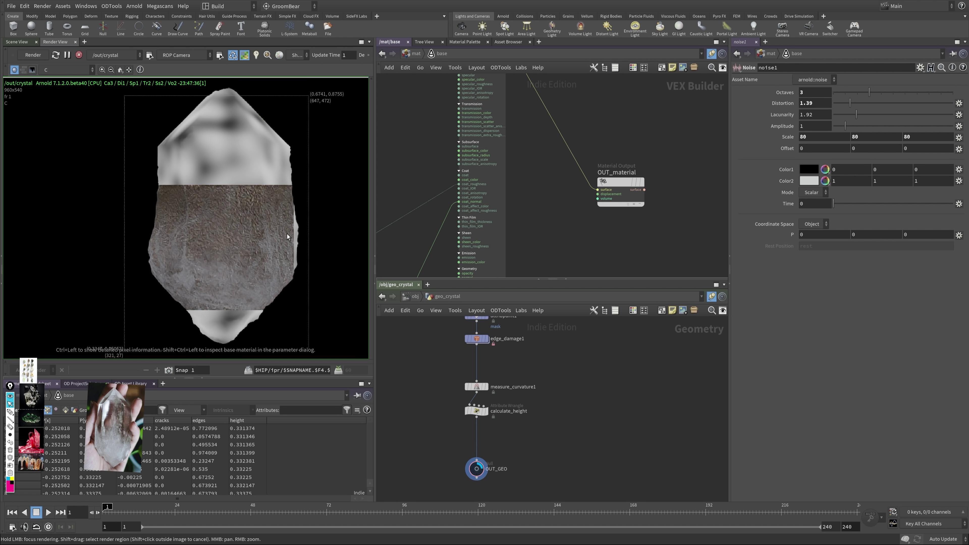
key("f")
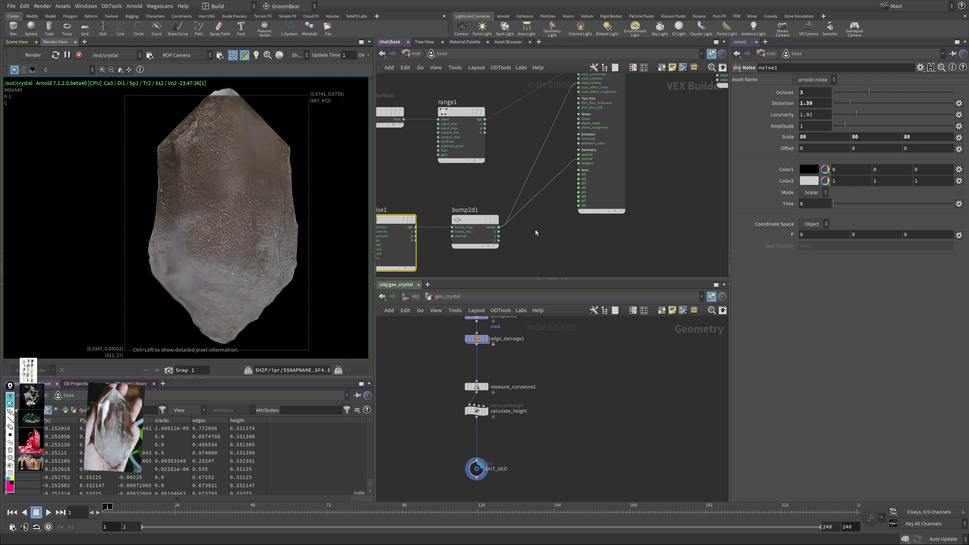
Step: Rearrange the network so edges and range1 sit above the height node, with height just above noise1
middle_click_drag(487, 99, 491, 239)
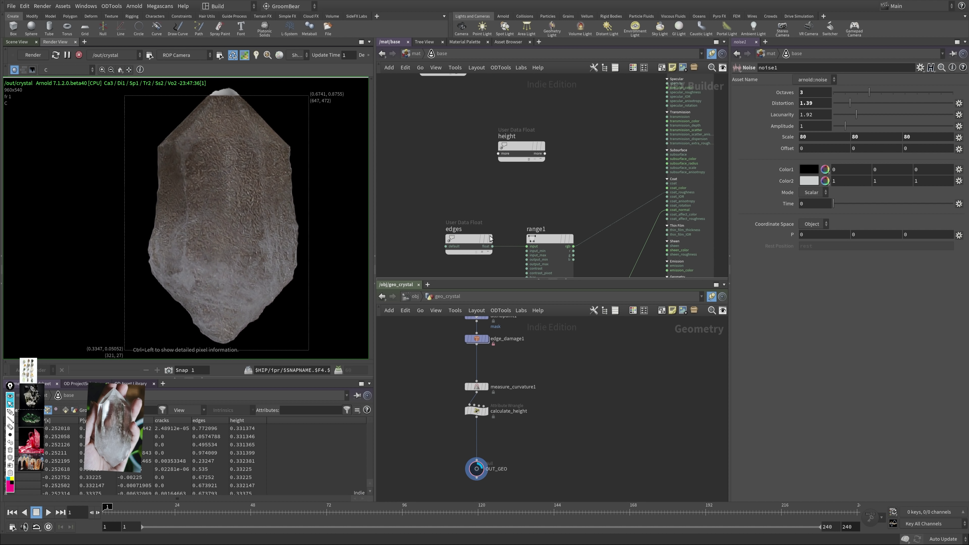
middle_click_drag(524, 145, 523, 95)
left_click_drag(436, 153, 578, 214)
middle_click_drag(572, 172, 572, 198)
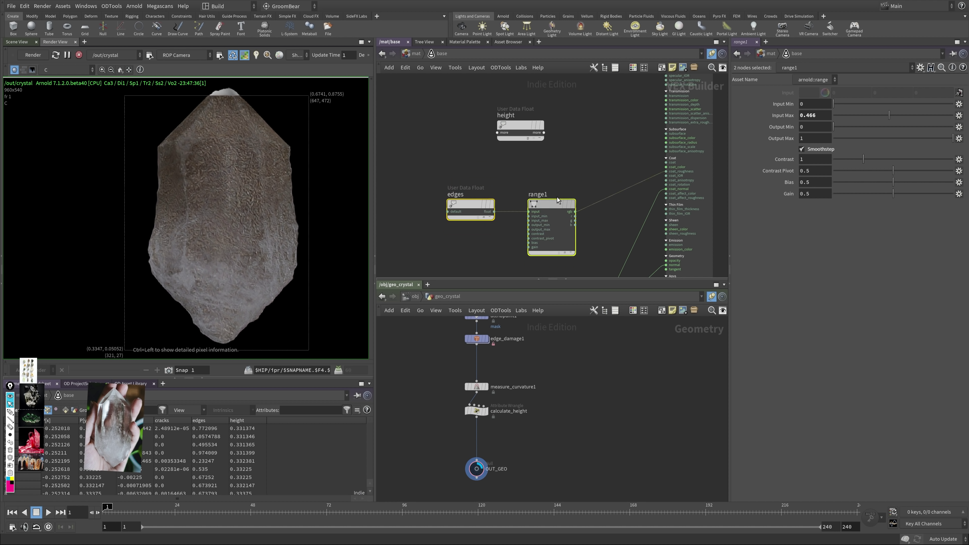
left_click_drag(553, 206, 505, 237)
left_click_drag(553, 179, 540, 132)
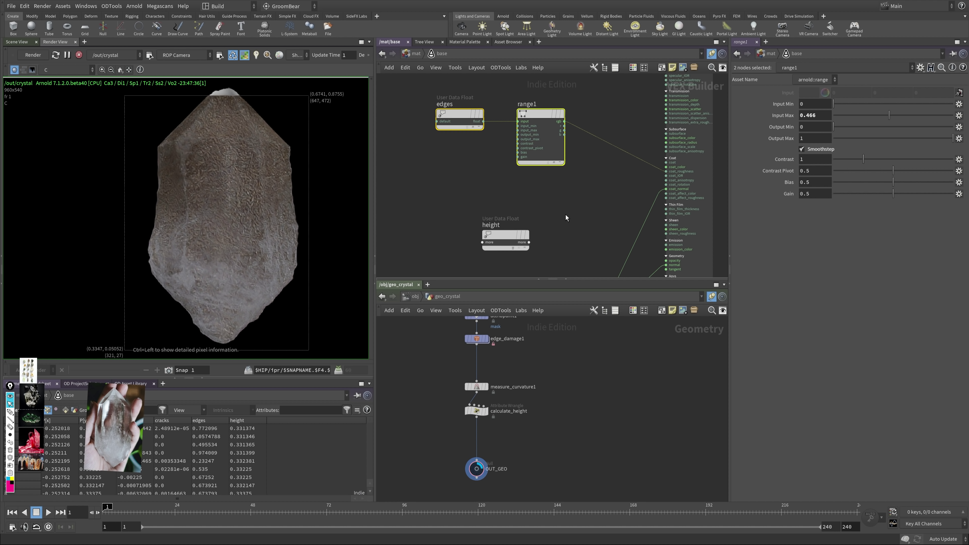
middle_click_drag(553, 261, 569, 186)
left_click(569, 187)
left_click_drag(523, 162, 493, 177)
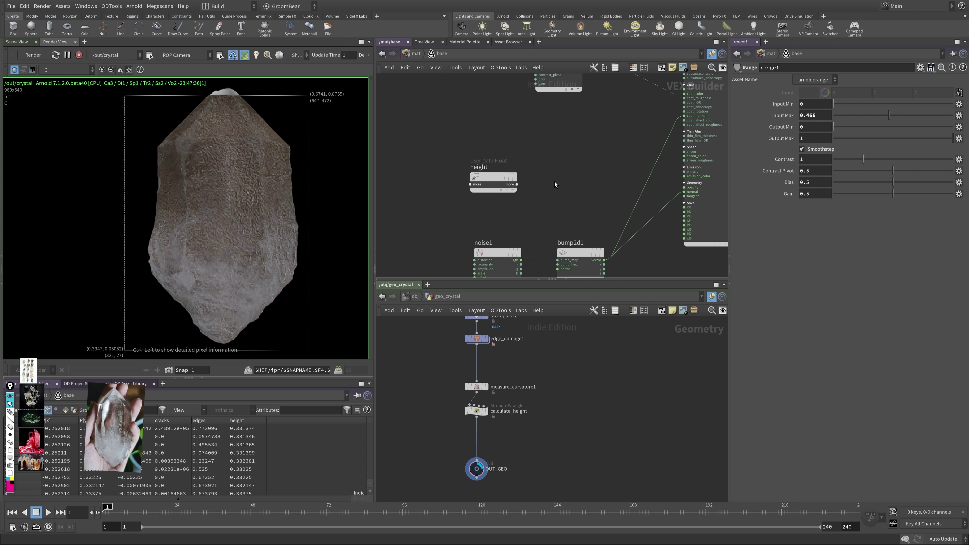
Step: Move noise1 and bump2d1 together away from standard_surface1, below the height node
middle_click_drag(554, 185, 517, 117)
left_click_drag(466, 158, 614, 244)
key("l")
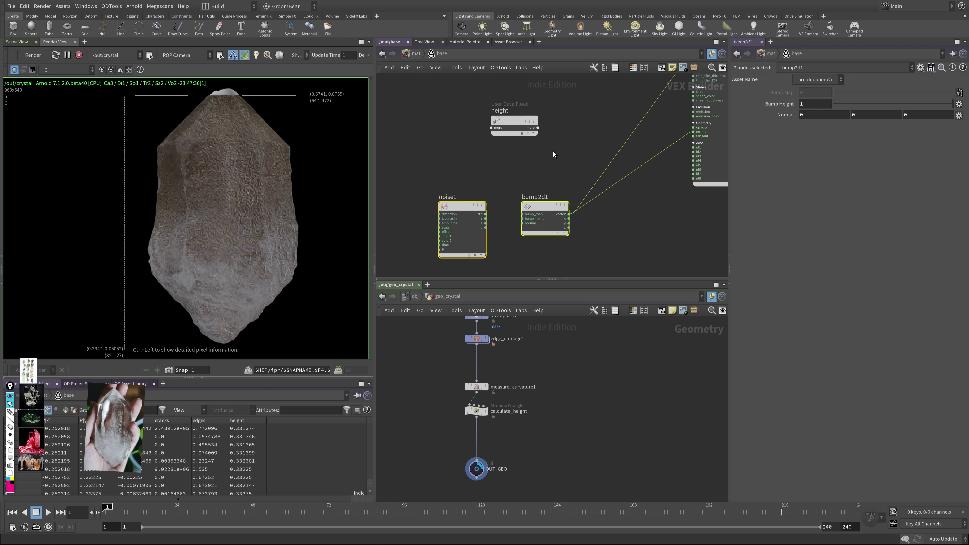
left_click(554, 154)
middle_click_drag(554, 154, 521, 197)
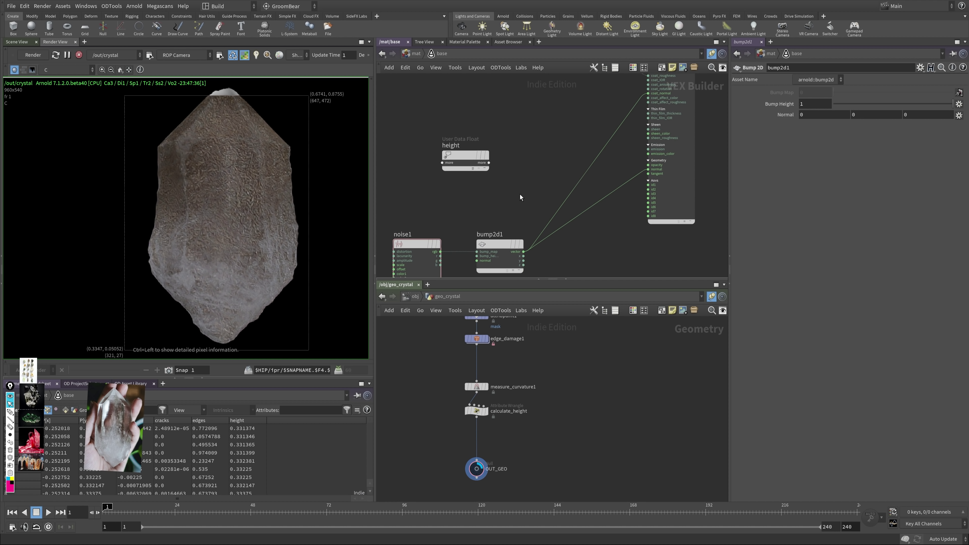
Step: Add a Multiply node above bump2d1 and feed the height user data into its input1
key("Tab")
middle_click_drag(459, 213, 520, 180)
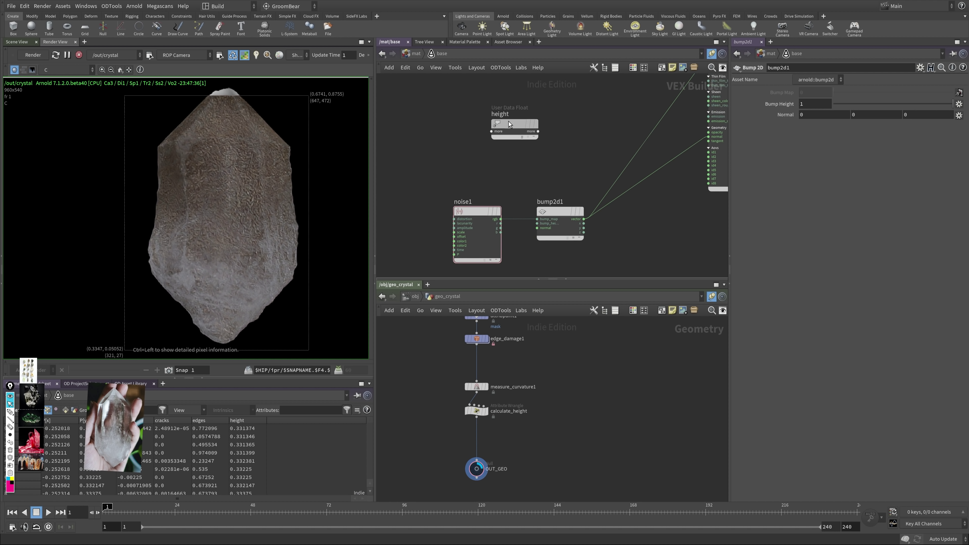
key("Tab")
left_click_drag(525, 123, 537, 157)
type("mult")
key("Return")
left_click(559, 157)
left_click(461, 144)
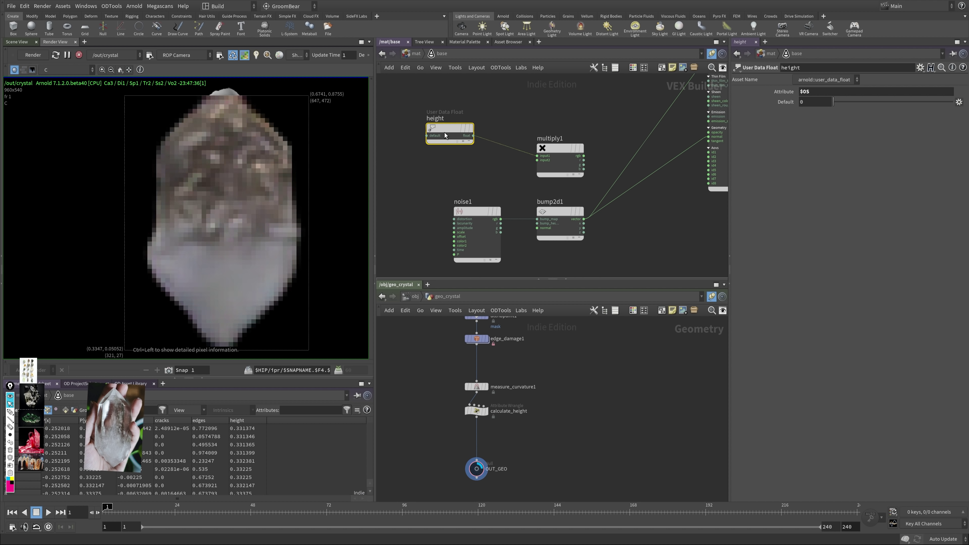
Step: Insert a Range node between the height user data and multiply1's input1
left_click_drag(450, 134, 420, 143)
key("Tab")
type("ran")
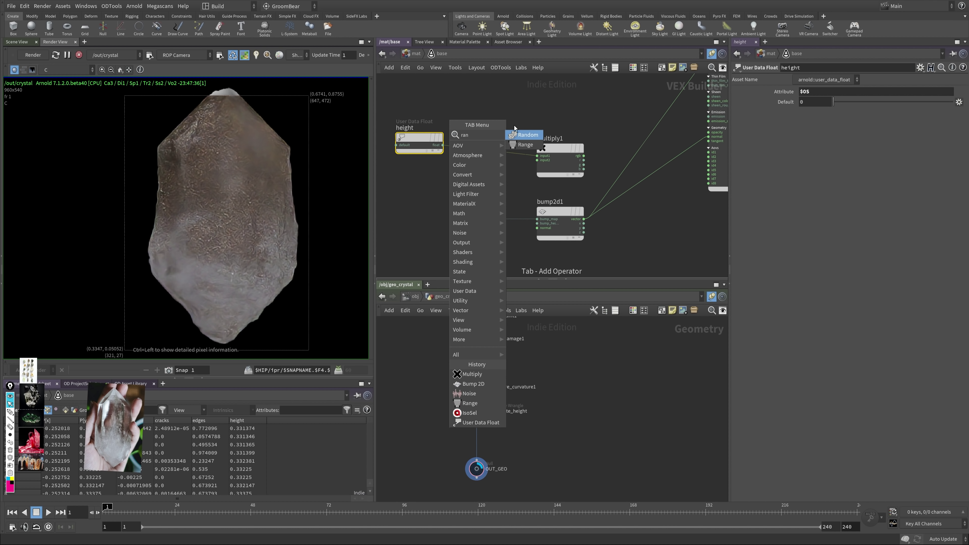
key("Return")
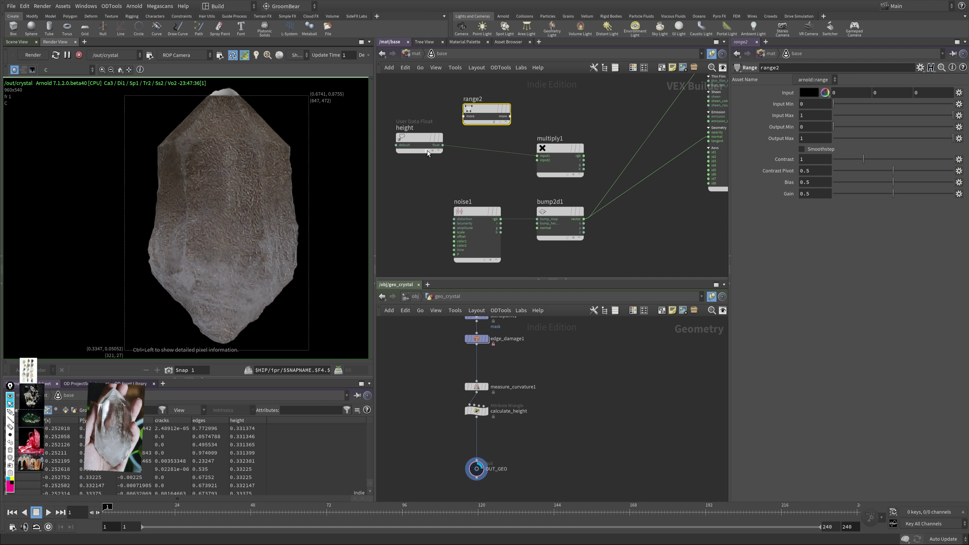
left_click_drag(442, 146, 537, 155)
left_click(494, 127)
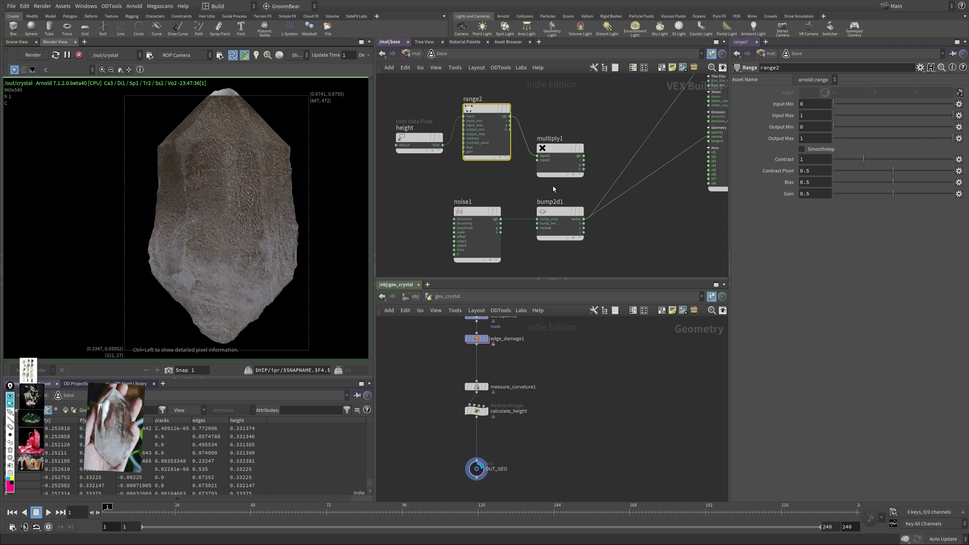
Step: Move bump2d1 farther from noise1 and connect multiply1's r output to its bump_height input
left_click(559, 212)
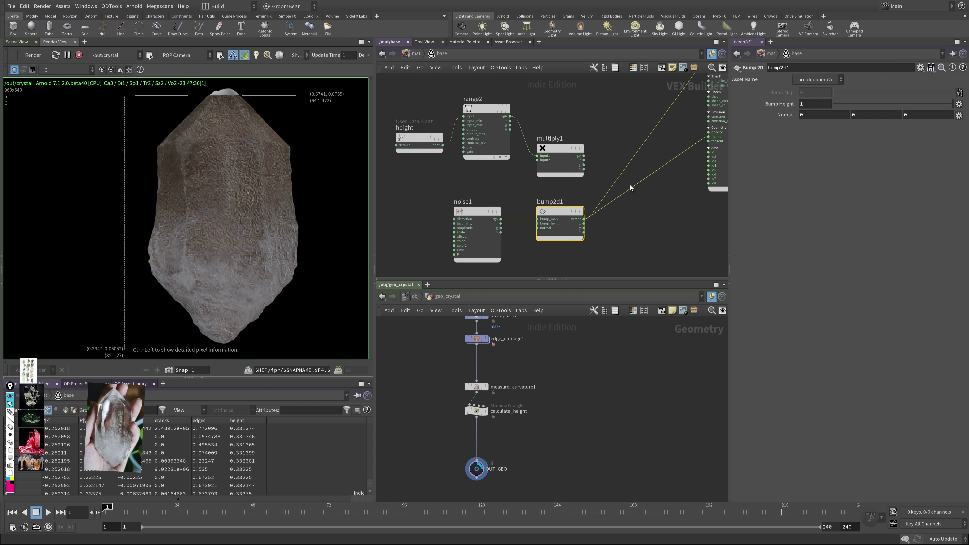
left_click_drag(558, 211, 608, 211)
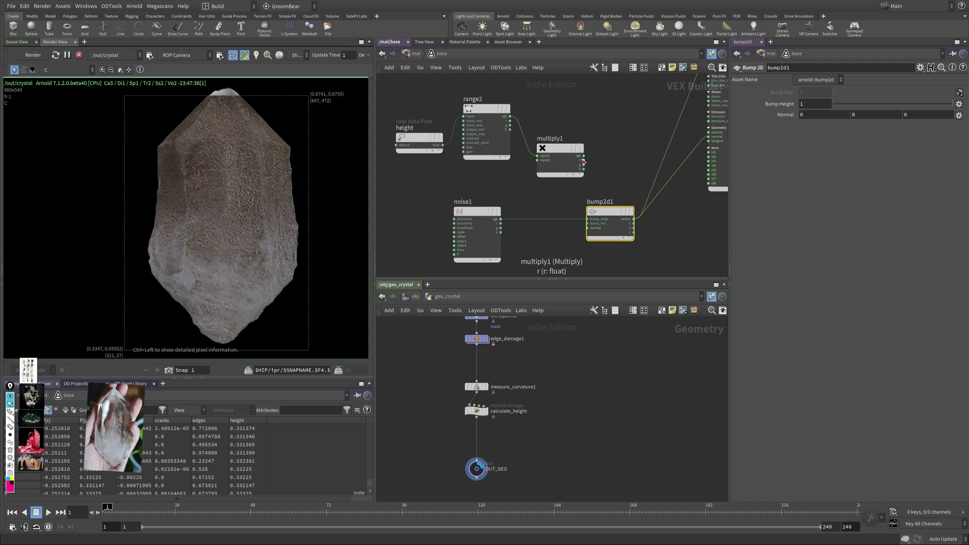
left_click_drag(583, 160, 594, 224)
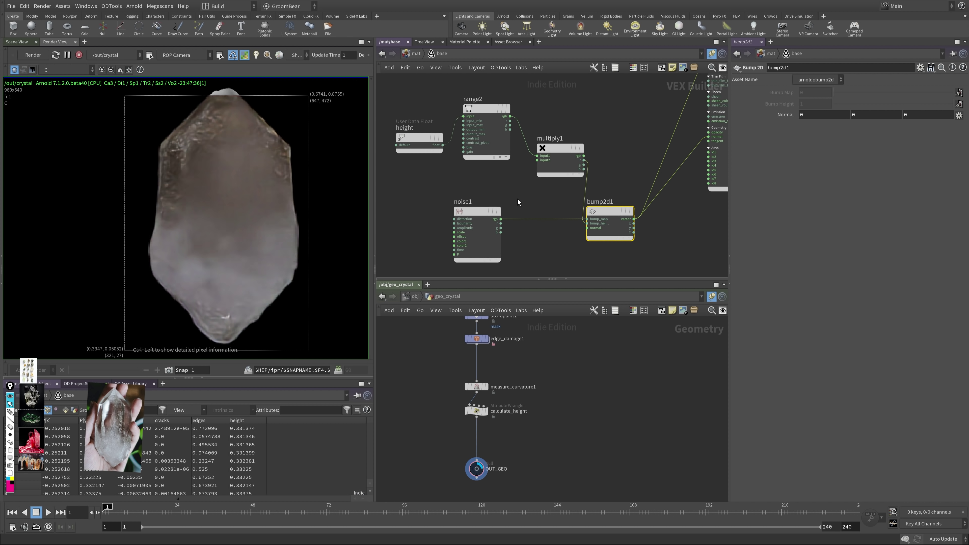
Step: Move the height node level with range2, to its input side
middle_click_drag(565, 214, 572, 239)
left_click(549, 172)
left_click(492, 133)
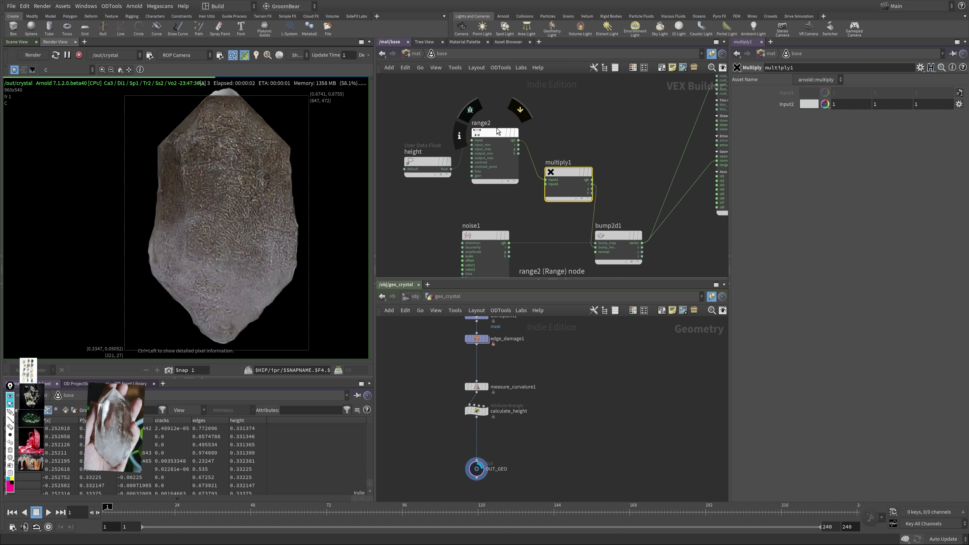
left_click_drag(423, 162, 407, 133)
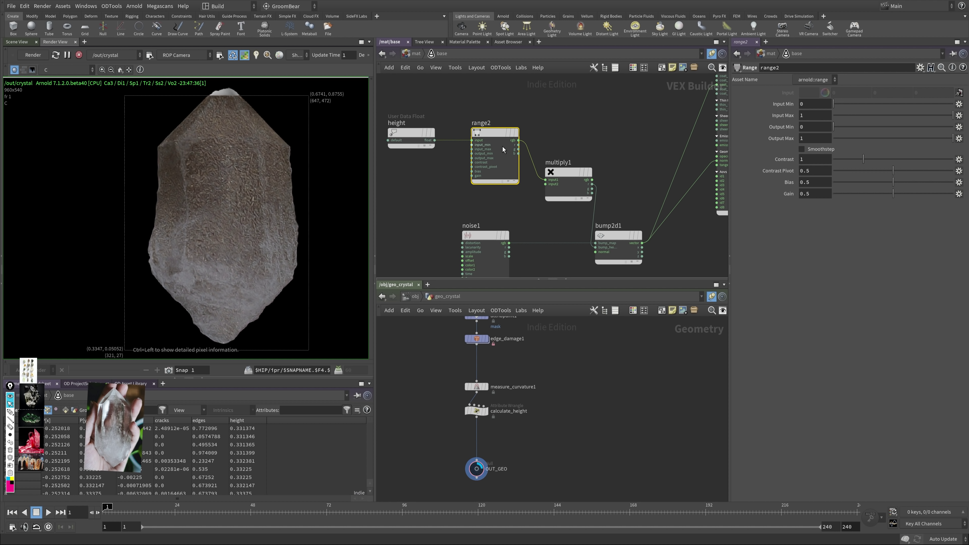
Step: Set multiply1's Input2 color value to 0.1
left_click(561, 173)
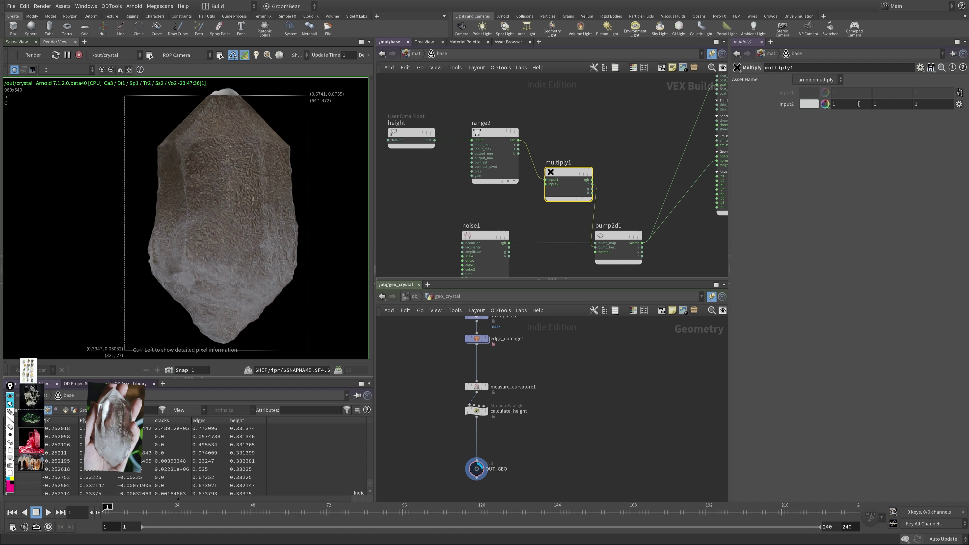
middle_click_drag(591, 114, 556, 113)
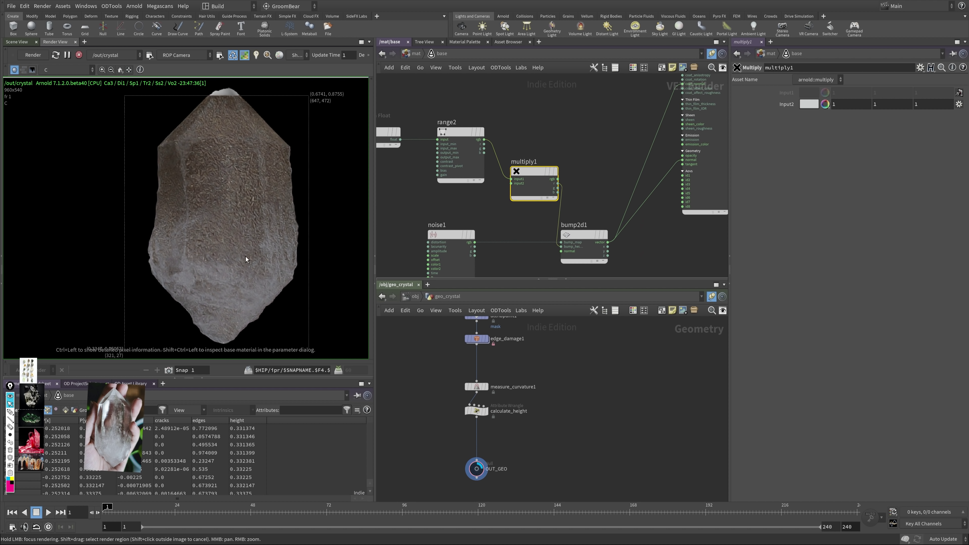
middle_click_drag(590, 168, 556, 141)
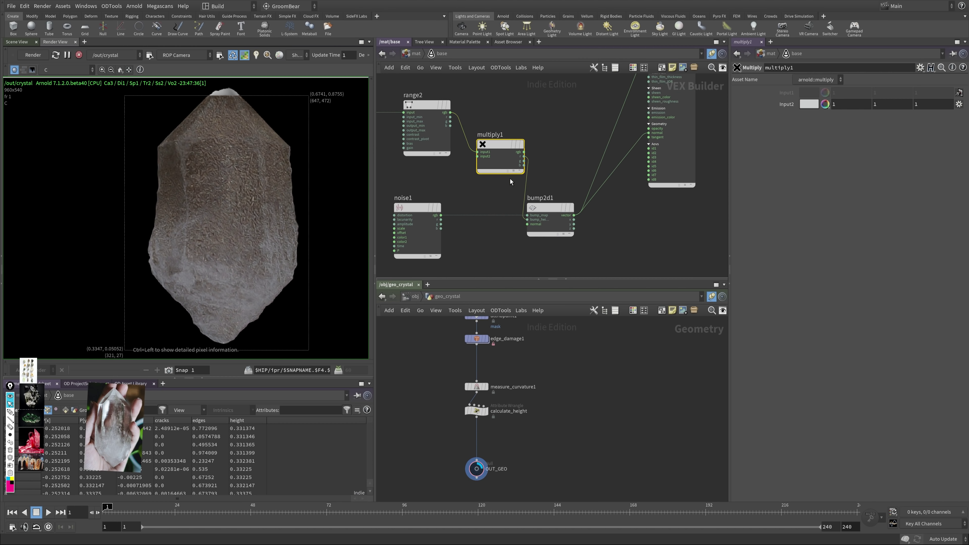
left_click(823, 105)
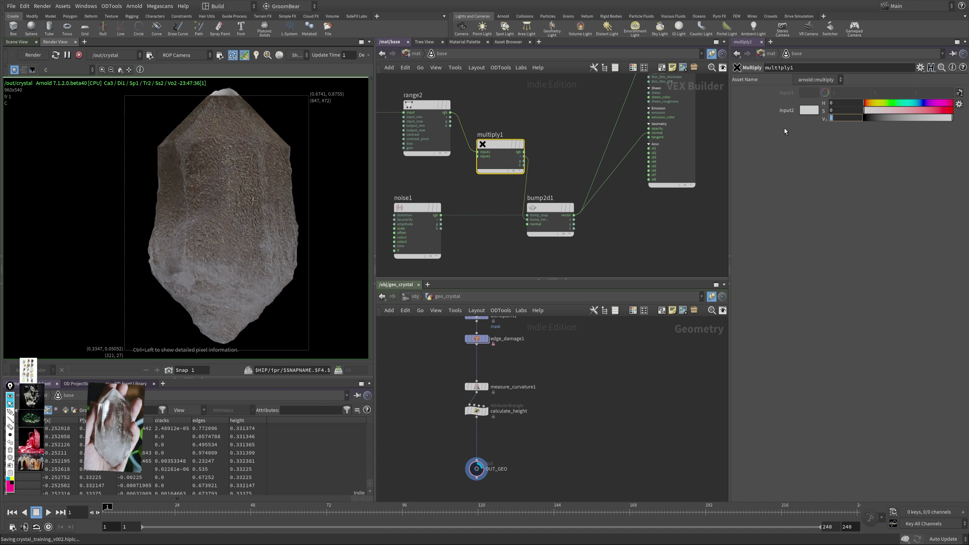
type("0.1")
key("Return")
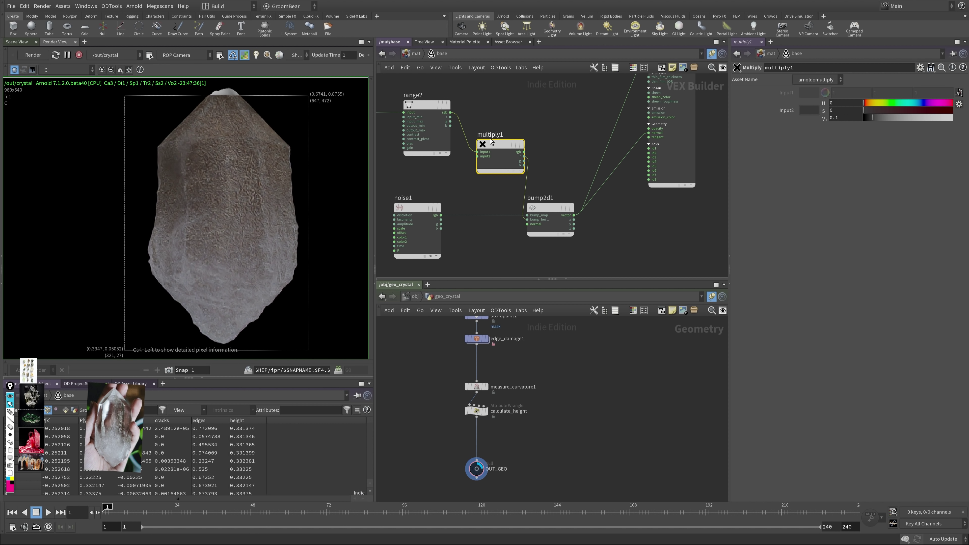
Step: Preview the height mask by wiring multiply1's output, followed by range2's rgb output, into OUT_material's surface input
scroll(540, 127, "down", 5)
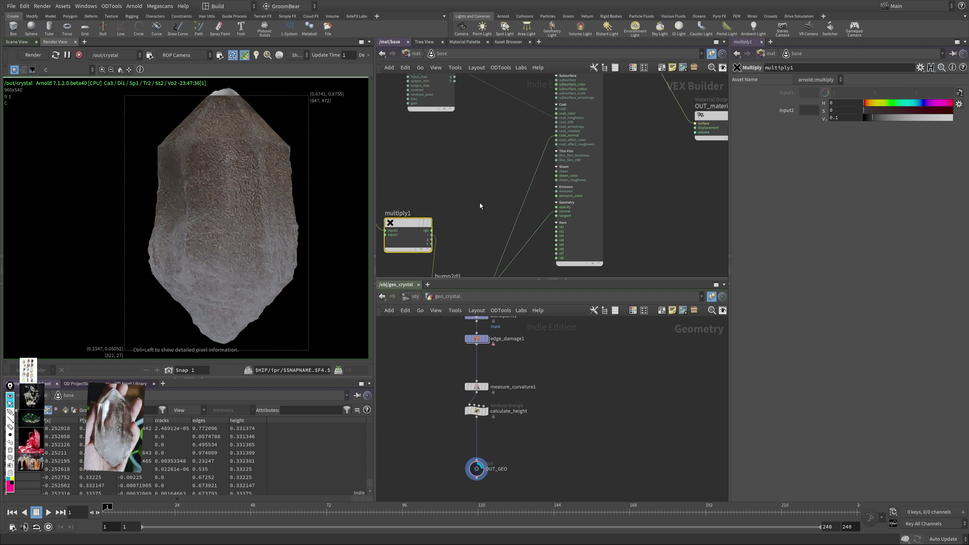
scroll(482, 198, "up", 1)
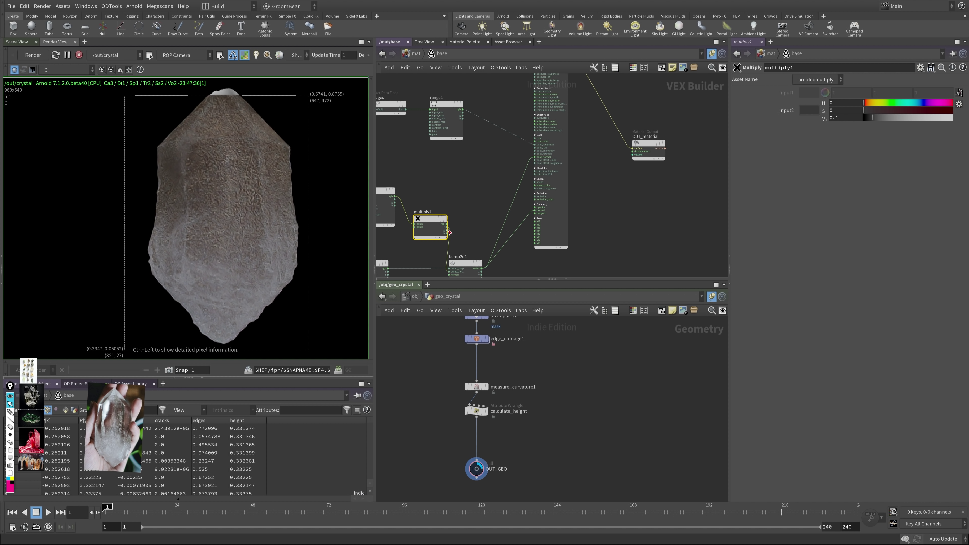
left_click_drag(448, 226, 633, 148)
middle_click_drag(390, 182, 474, 176)
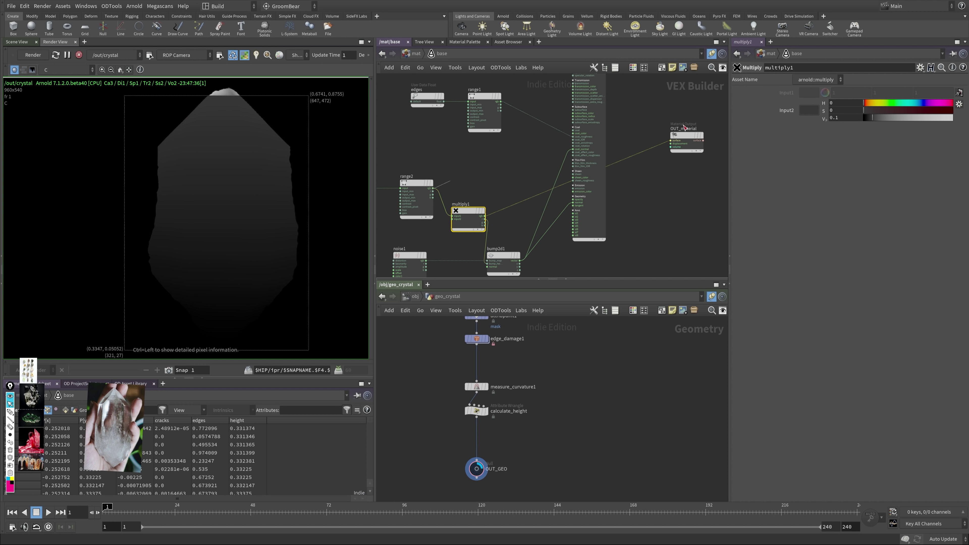
middle_click_drag(486, 245, 602, 221)
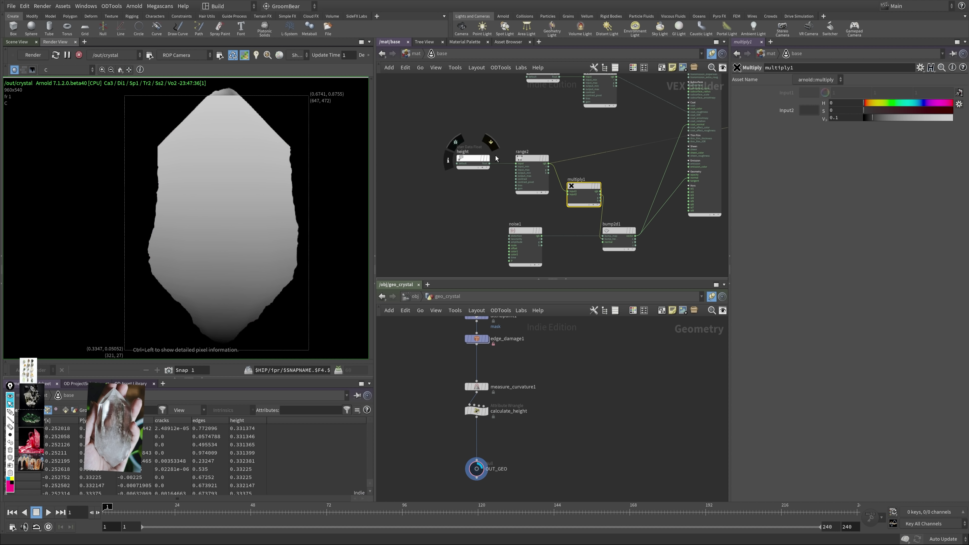
Step: Invert range2 by setting Output Min to 1 and Output Max to 0
left_click(529, 160)
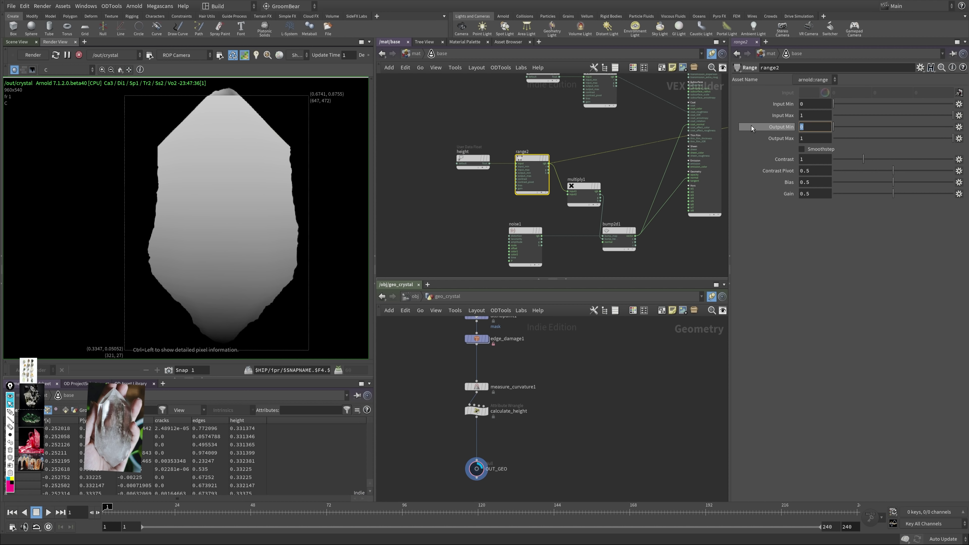
type("1")
key("Tab")
type("0")
key("Return")
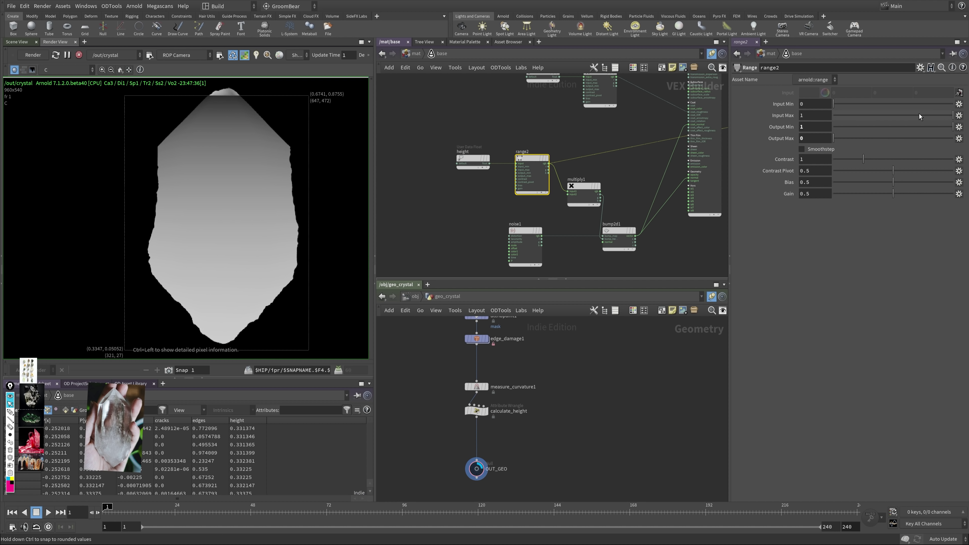
Step: Enable Smoothstep on range2 and set Input Min to 0.167 and Input Max to 0.641
left_click_drag(919, 115, 891, 116)
left_click(829, 149)
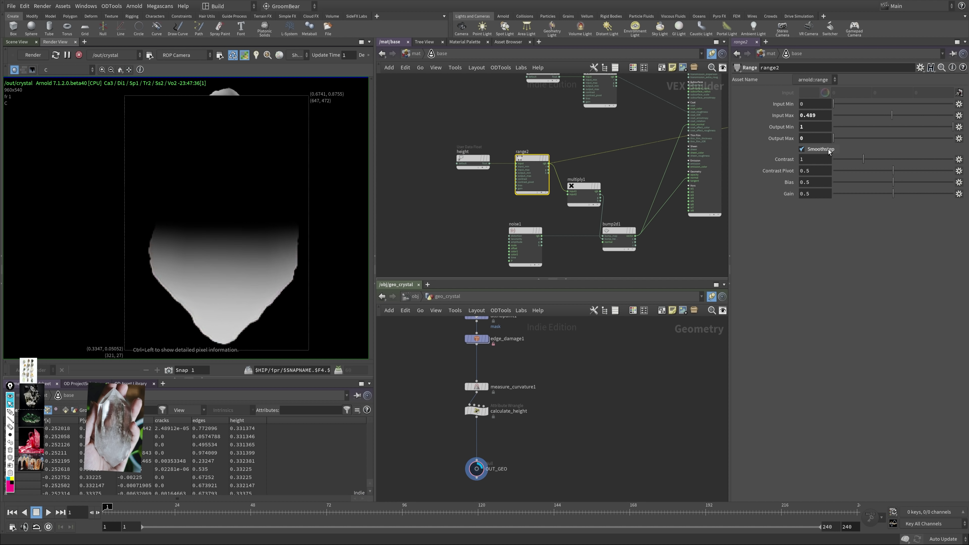
left_click_drag(844, 104, 916, 114)
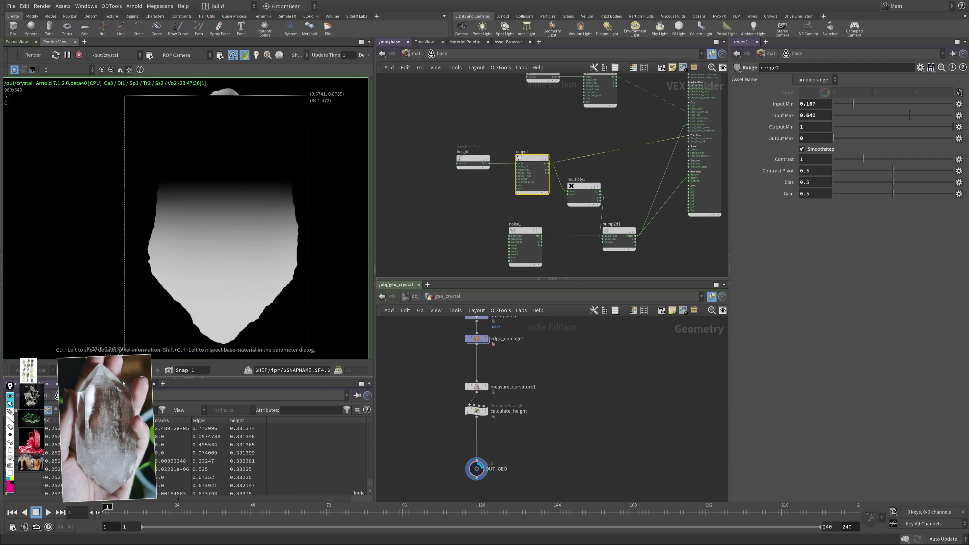
Step: Add a second Noise node below the height user data node
mouse_move(479, 229)
middle_mouse_down()
mouse_move(467, 242)
mouse_move(469, 234)
middle_mouse_up()
left_click(448, 209)
key("Tab")
type("noise")
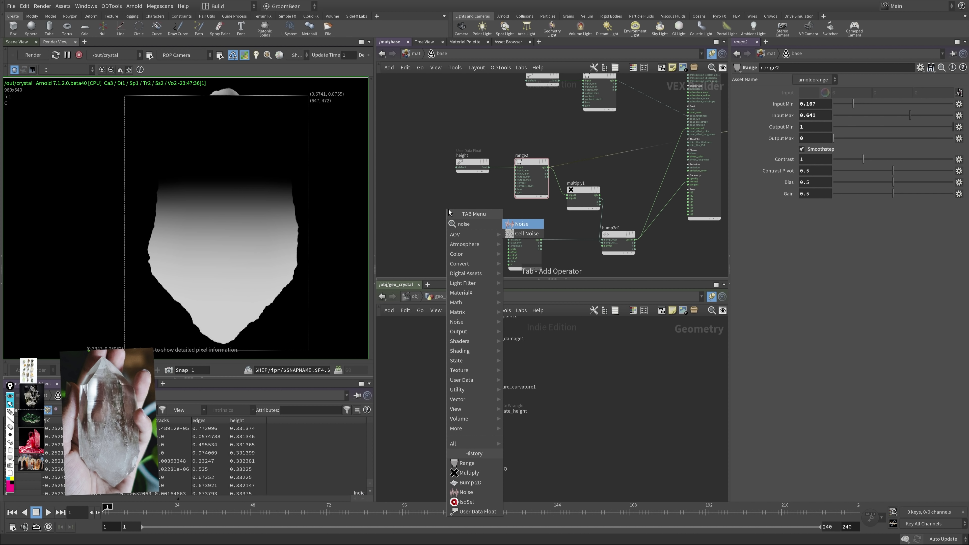
key("Return")
left_click(450, 201)
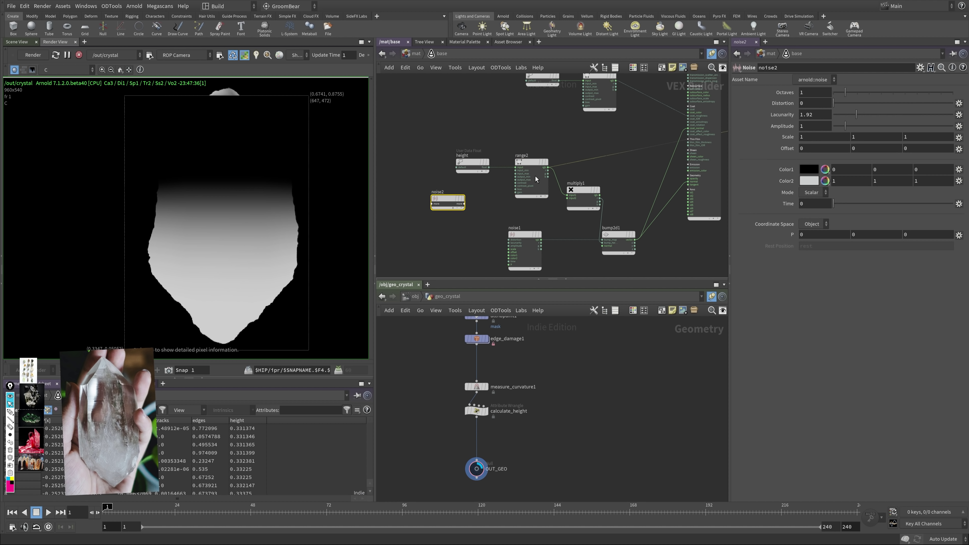
Step: Set range2's Input Max to 0.553 and save the scene
scroll(532, 180, "up", 6)
left_click(558, 103)
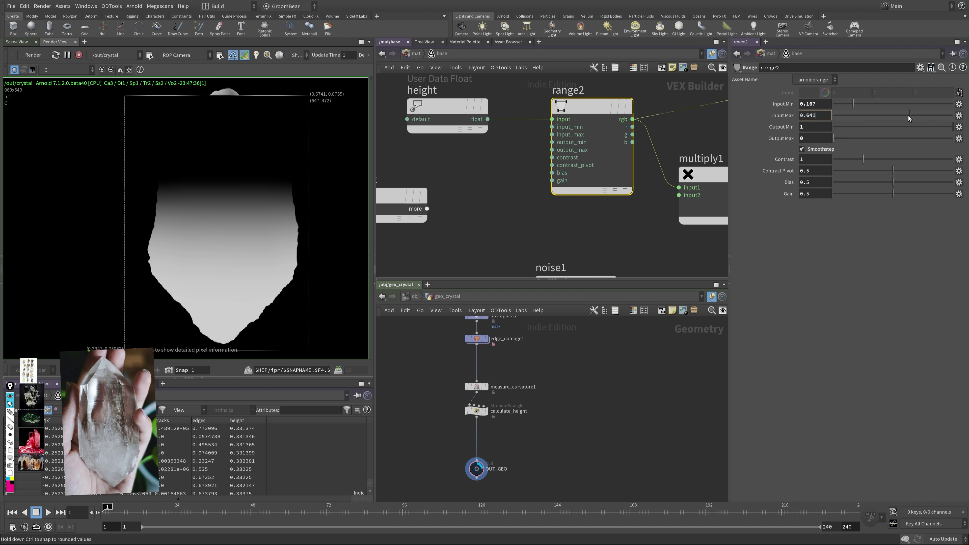
mouse_move(903, 117)
left_mouse_down()
mouse_move(913, 119)
mouse_move(900, 115)
left_mouse_up()
middle_click_drag(406, 222, 460, 219)
key("ctrl+s")
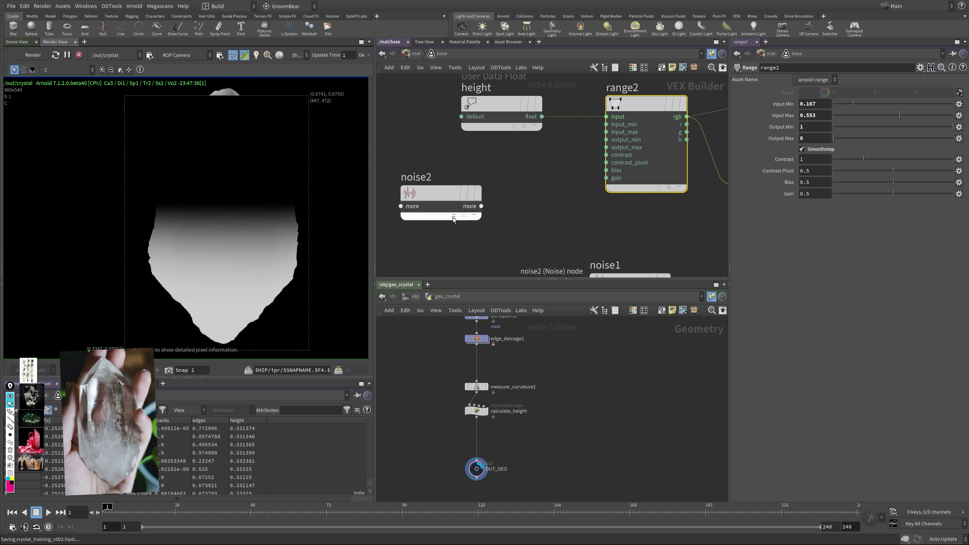
Step: Connect noise2's r output to range2's input_max and move noise2 closer below the height node
left_click_drag(481, 214, 514, 213)
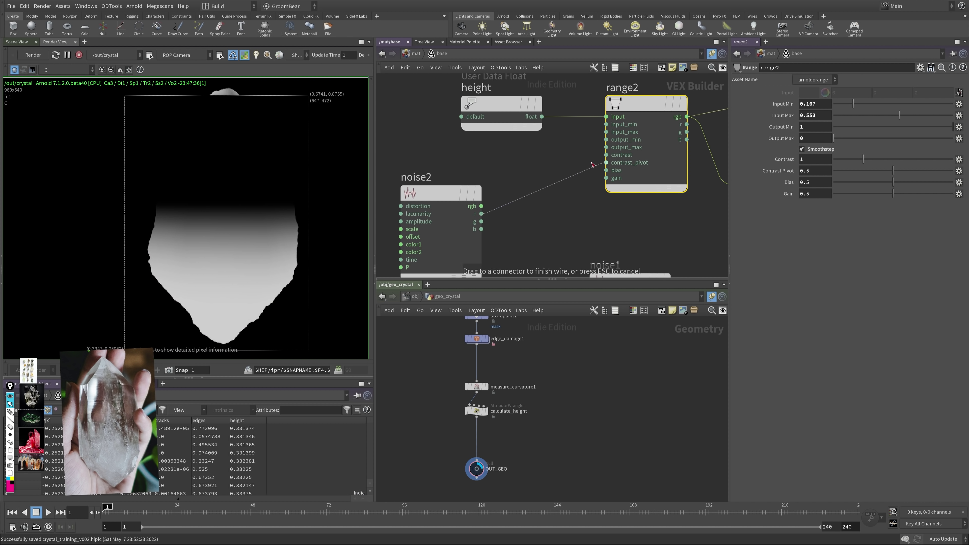
left_click_drag(606, 134, 606, 132)
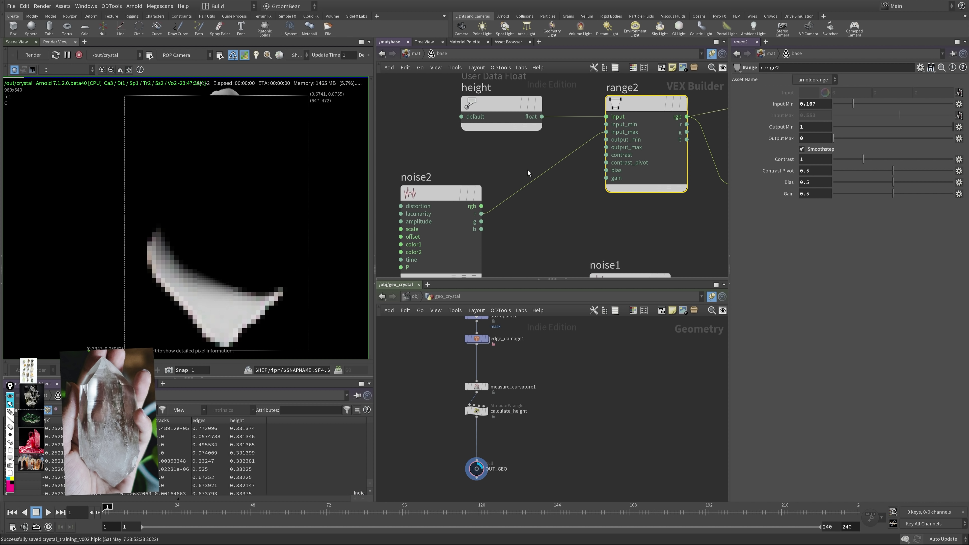
left_click_drag(442, 187, 479, 158)
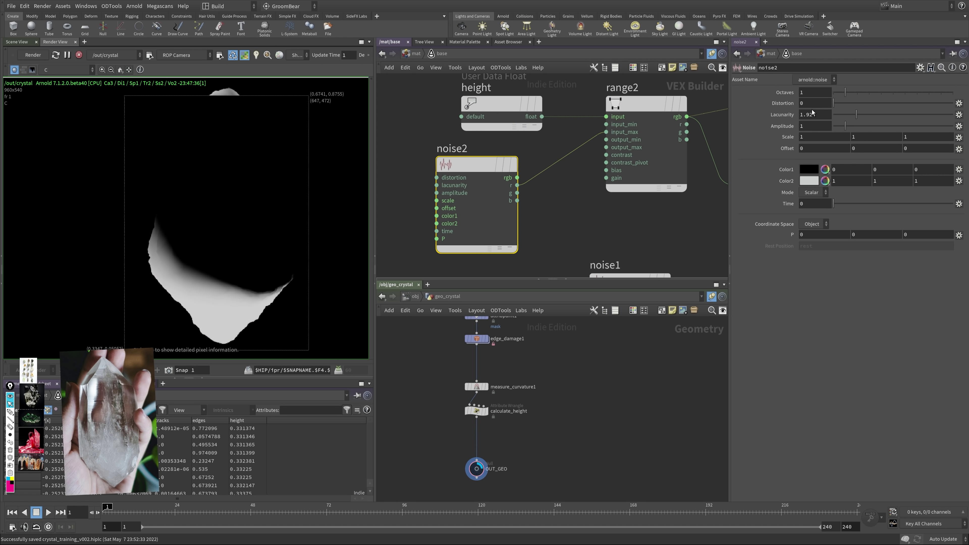
Step: Switch noise2's colors to HSV and set the value of Color1 to 0.55 and Color2 to 0.67
left_click(825, 169)
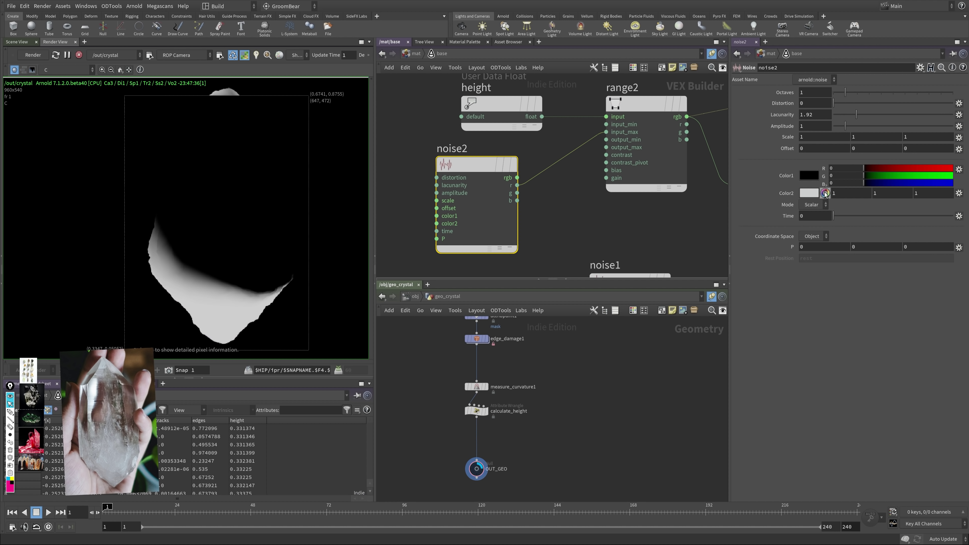
left_click(824, 193)
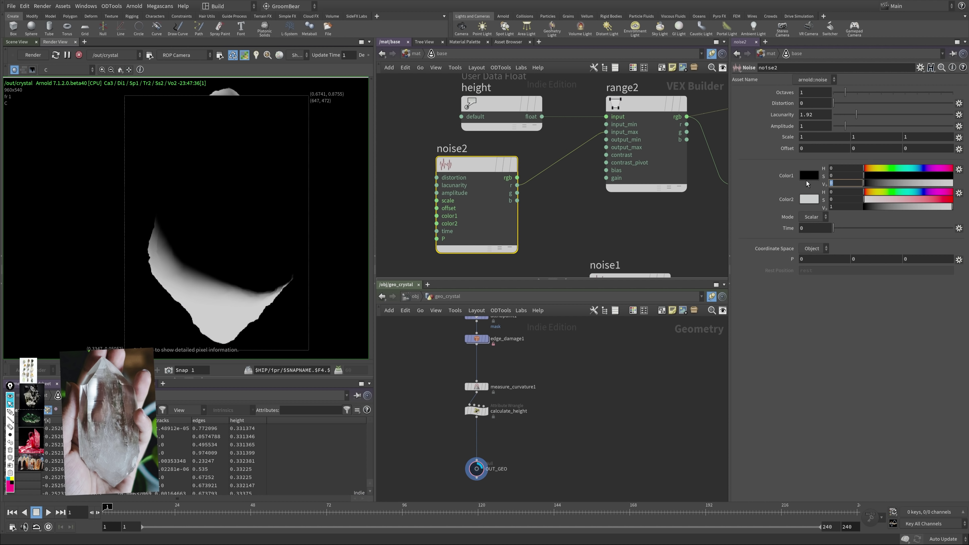
type("0.55")
key("Tab")
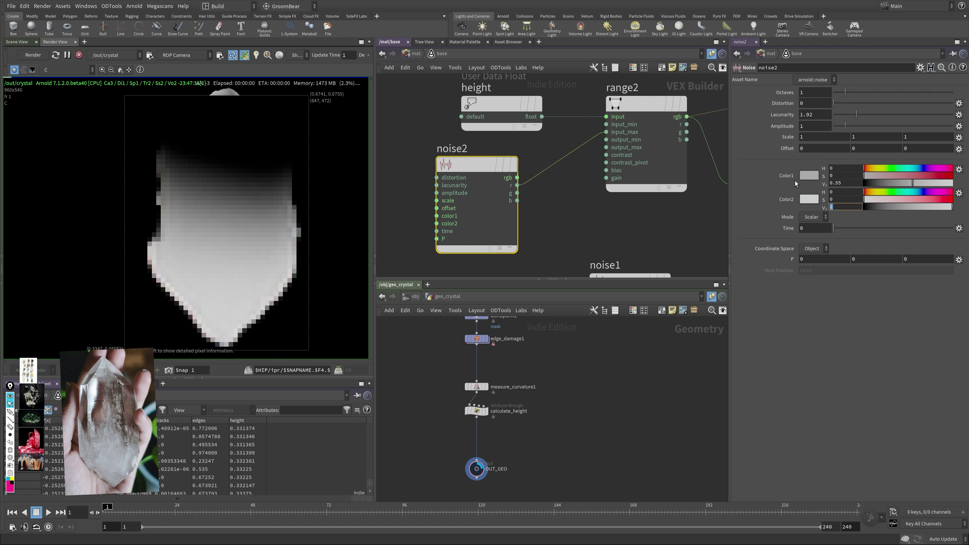
type("0.67")
key("Return")
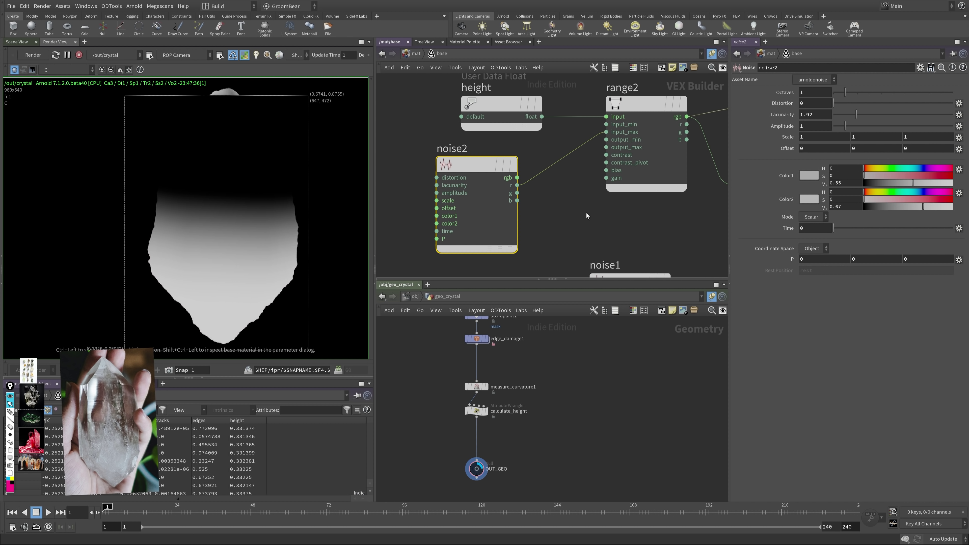
left_click_drag(479, 167, 479, 174)
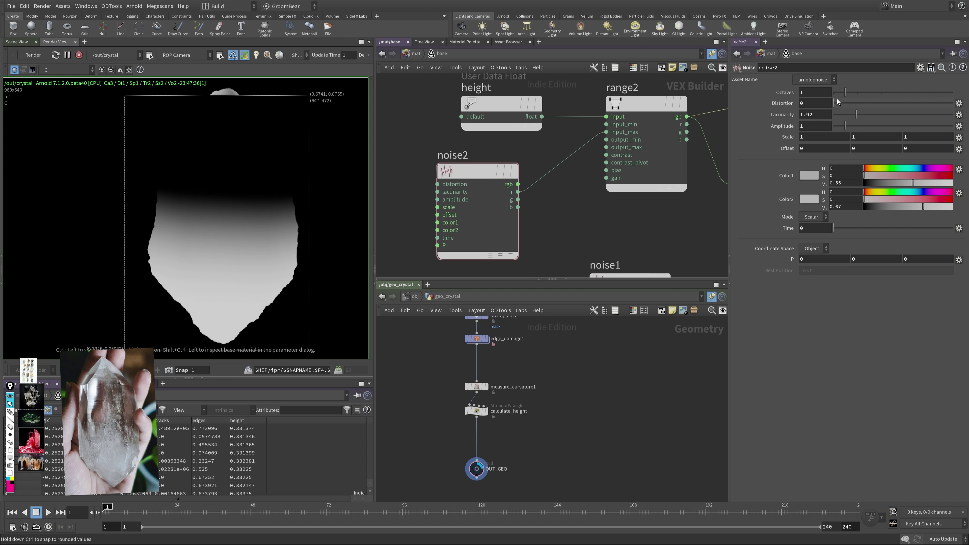
Step: Set noise2's Scale to 31 on all three axes and save the scene
middle_click_drag(786, 137, 786, 137)
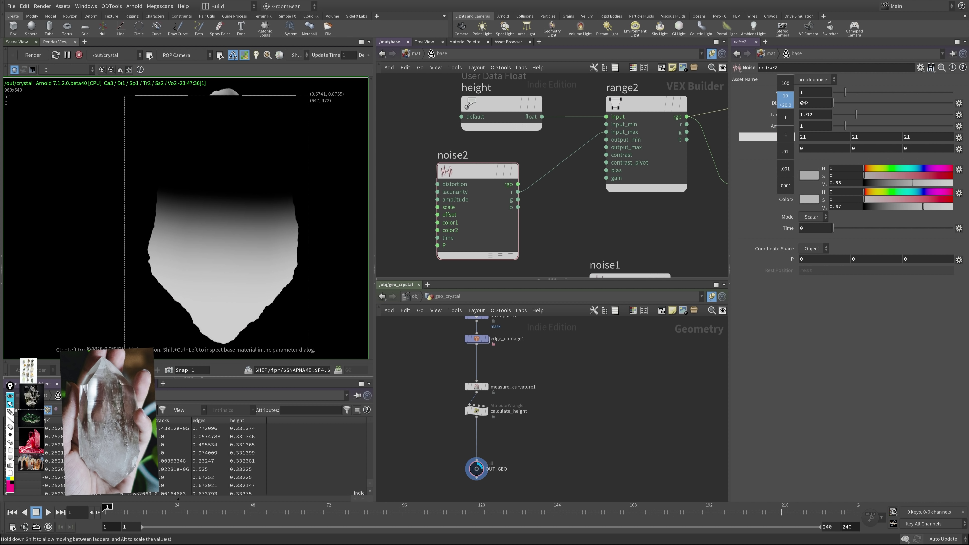
middle_click_drag(804, 103, 811, 103)
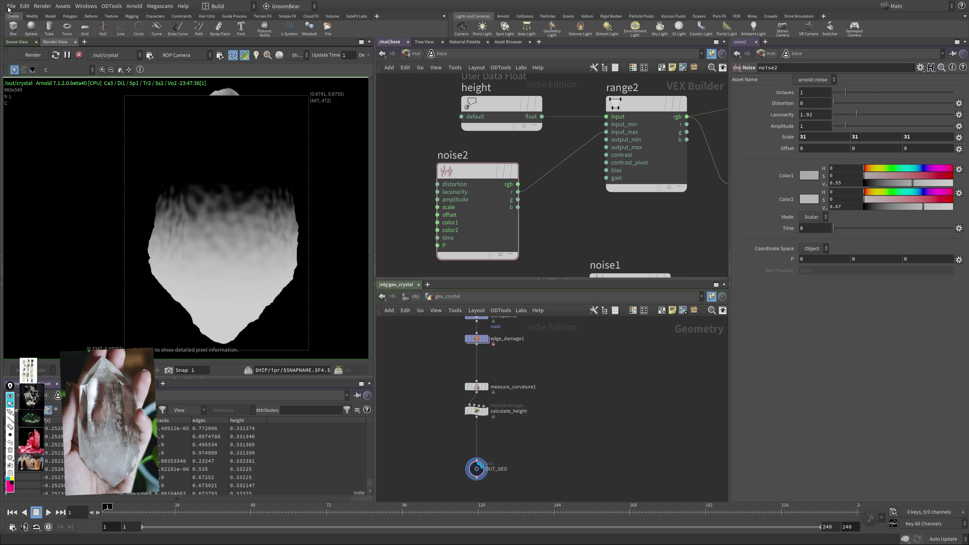
key("ctrl+s")
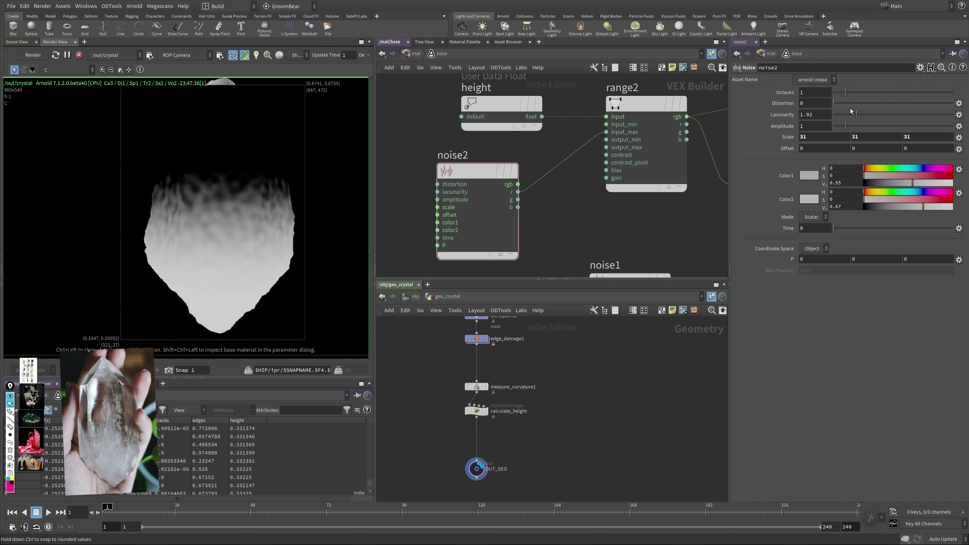
Step: Refine noise2 with Scale 11 on all axes, Amplitude 3.33 and Distortion 0.34
left_click(842, 102)
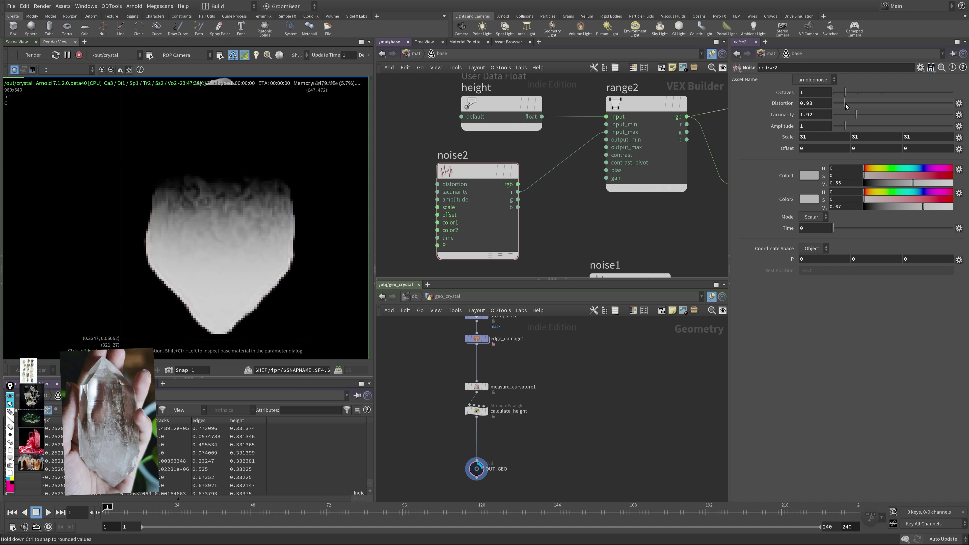
middle_click_drag(792, 138, 777, 110)
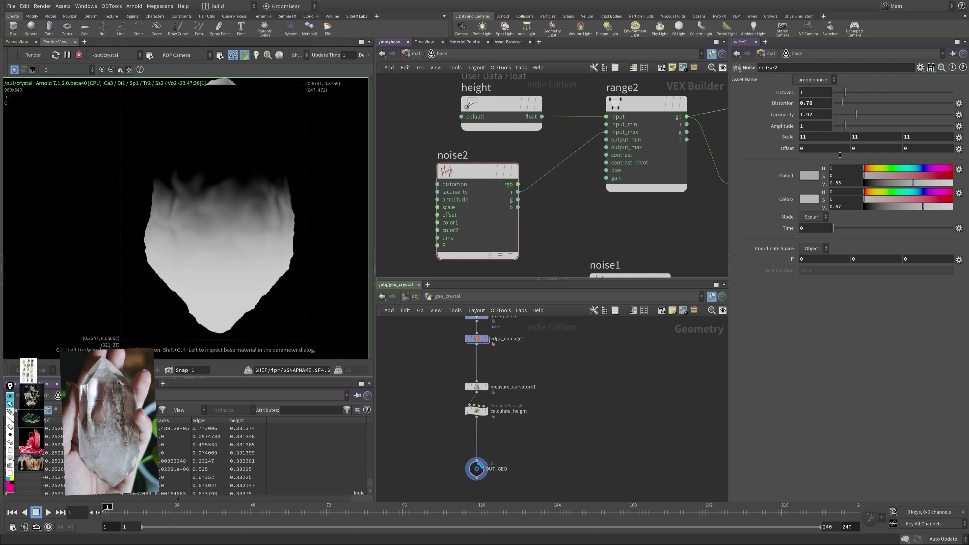
left_click_drag(846, 126, 873, 124)
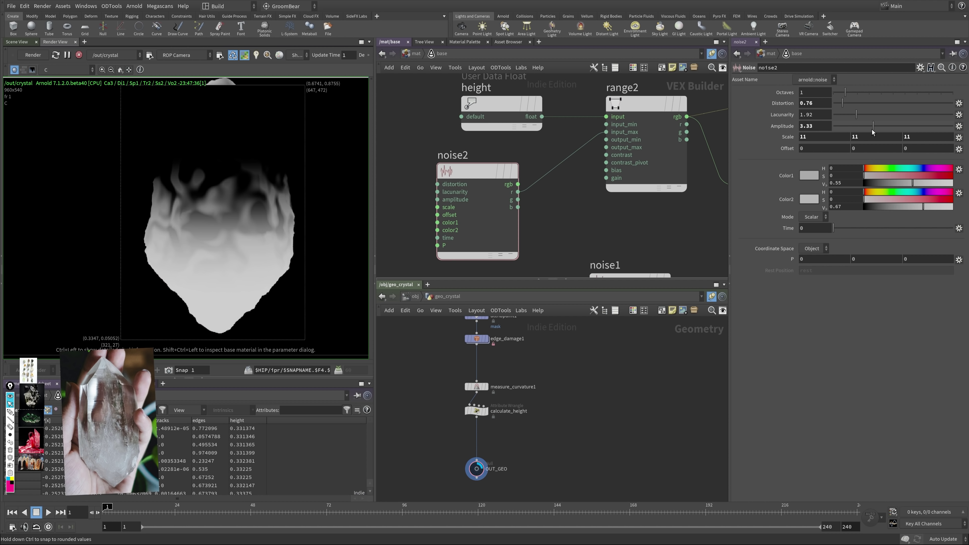
left_click_drag(840, 104, 837, 104)
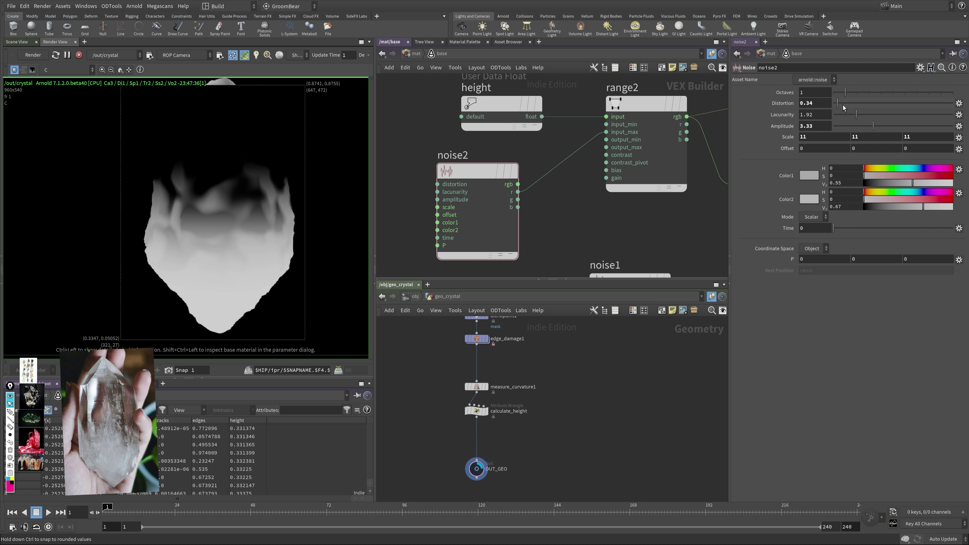
scroll(234, 228, "down", 3)
scroll(265, 250, "up", 2)
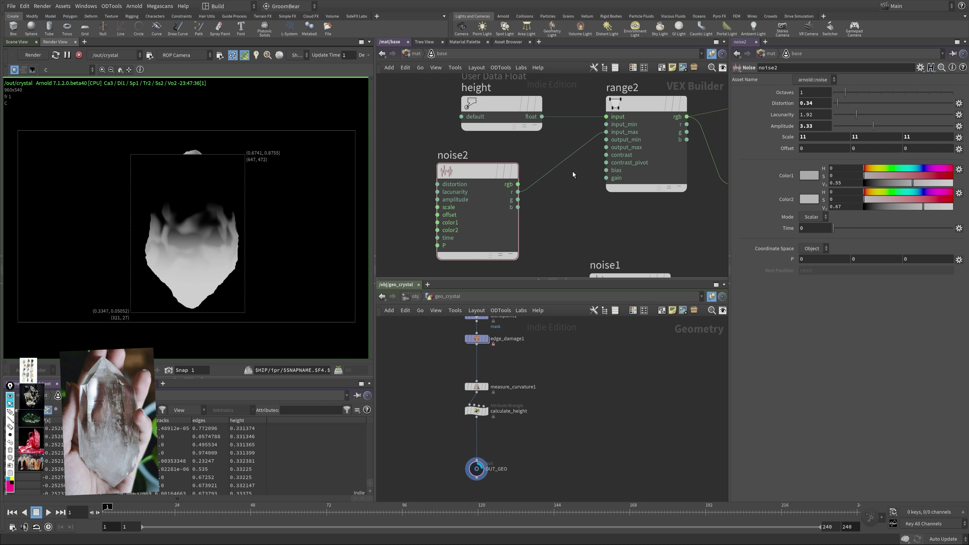
Step: Reconnect standard_surface1's shader output to OUT_material's surface input and inspect the crystal's base in the render
scroll(563, 241, "down", 2)
middle_click_drag(563, 241, 383, 202)
scroll(525, 158, "down", 2)
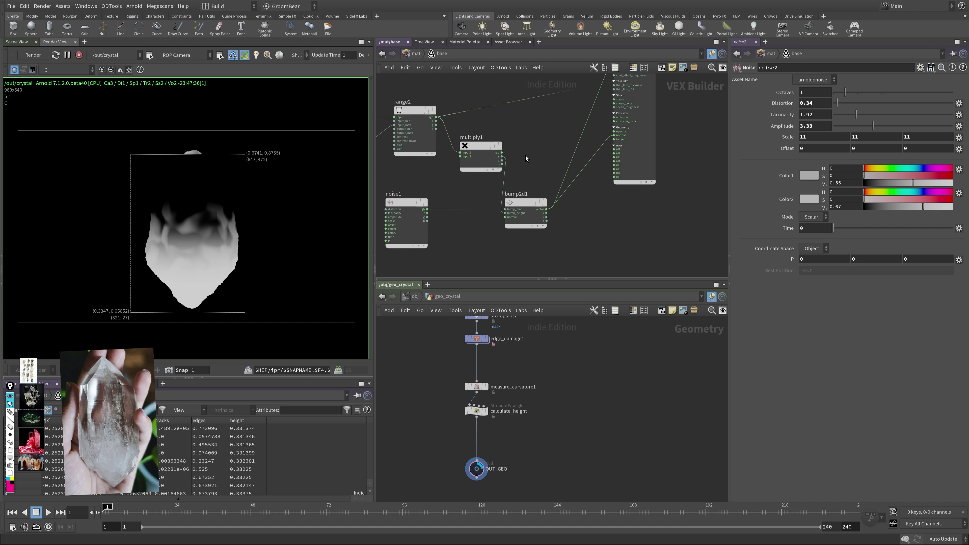
middle_click_drag(526, 156, 467, 184)
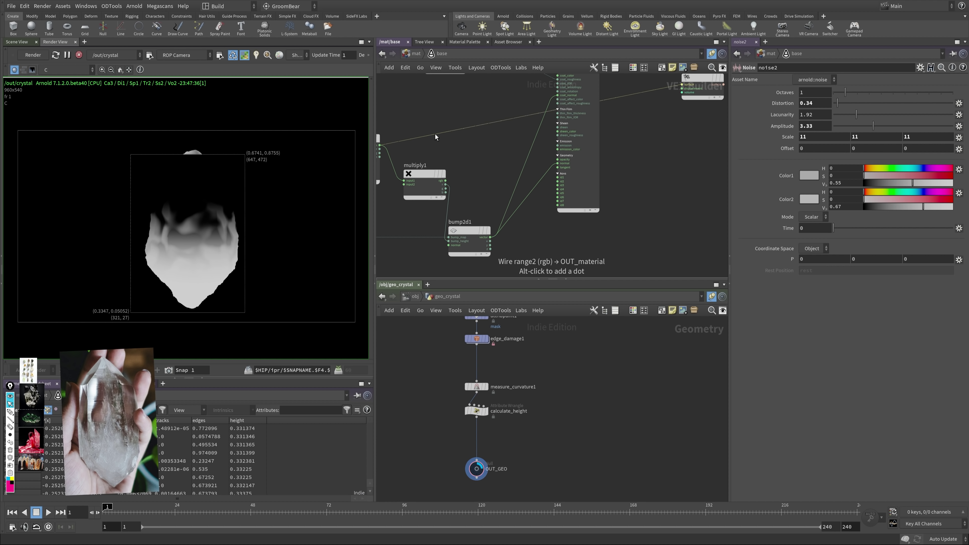
key("f")
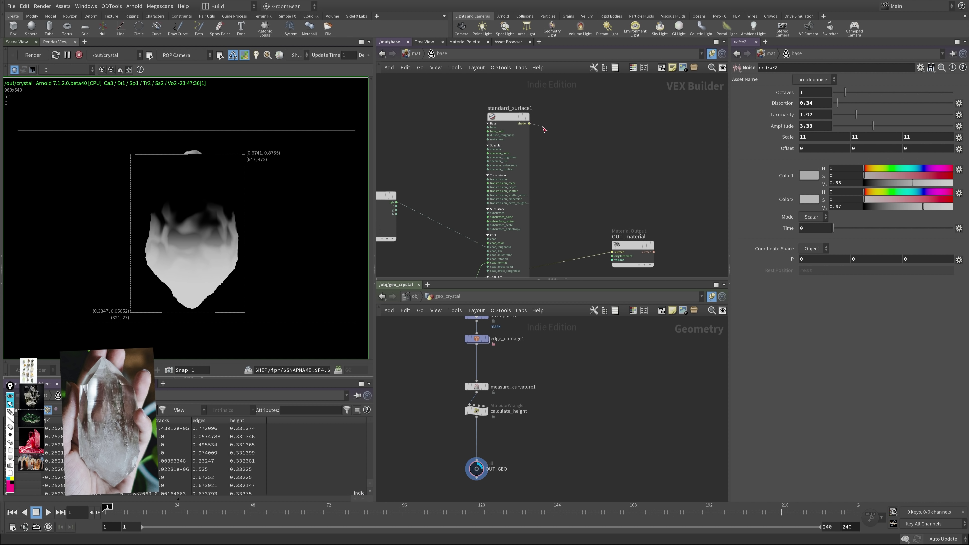
left_click_drag(544, 129, 612, 251)
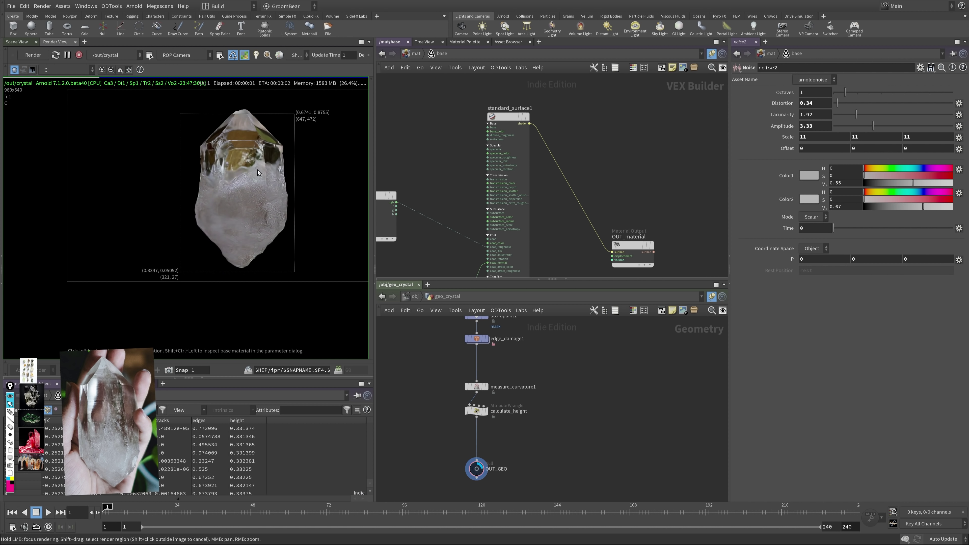
right_click_drag(257, 172, 291, 165)
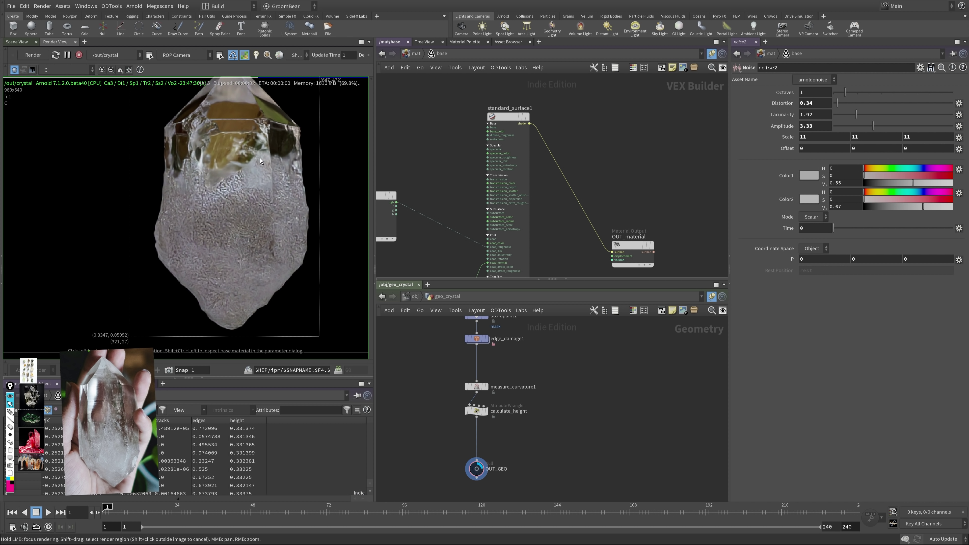
middle_click_drag(240, 235, 275, 249)
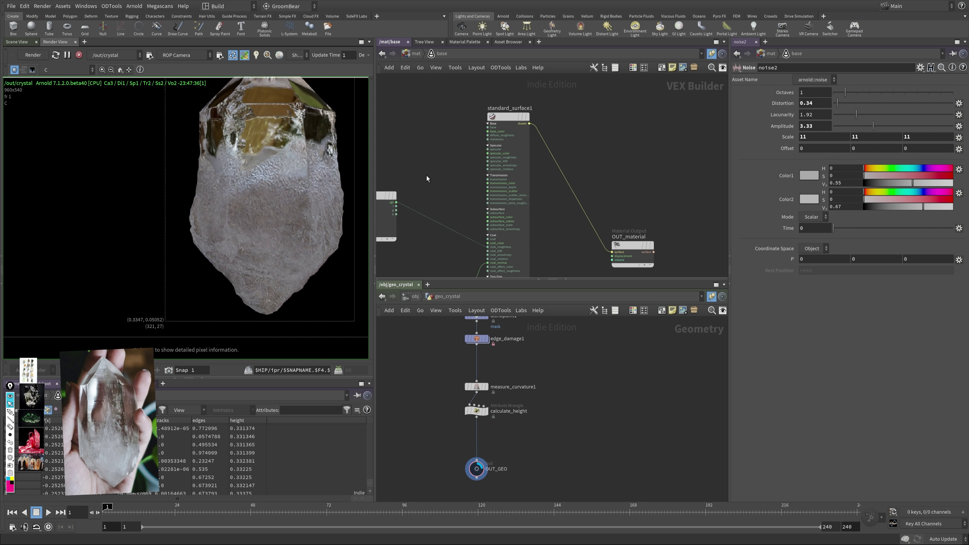
Step: Lower the value of multiply1's Input2 to reduce the bump height, trying 0.025 and settling on 0.01
middle_click_drag(426, 176, 560, 185)
left_click(553, 139)
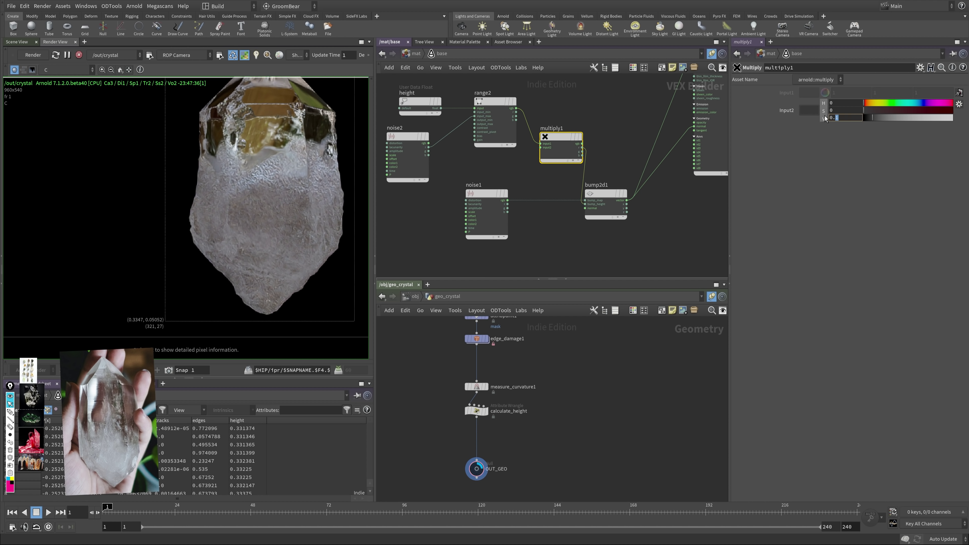
type("025")
key("Return")
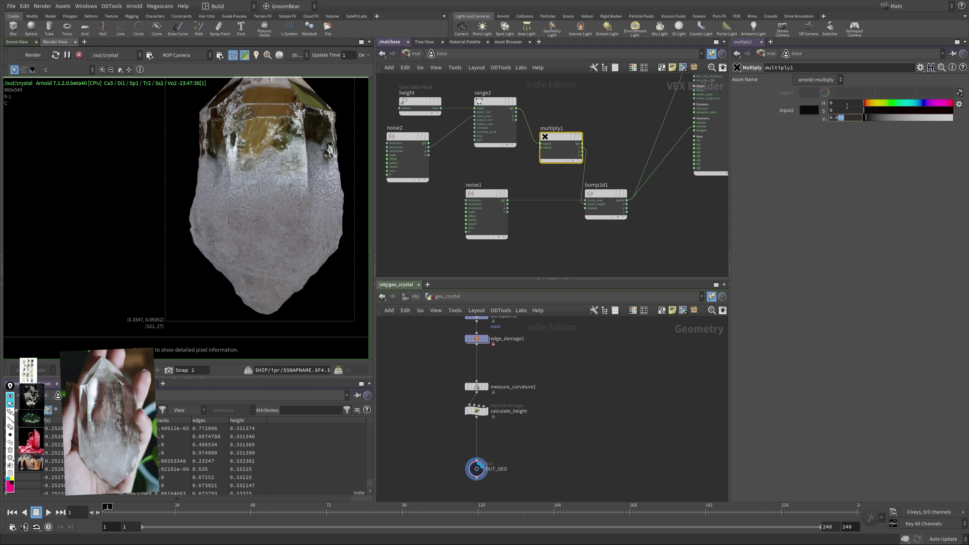
key("Return")
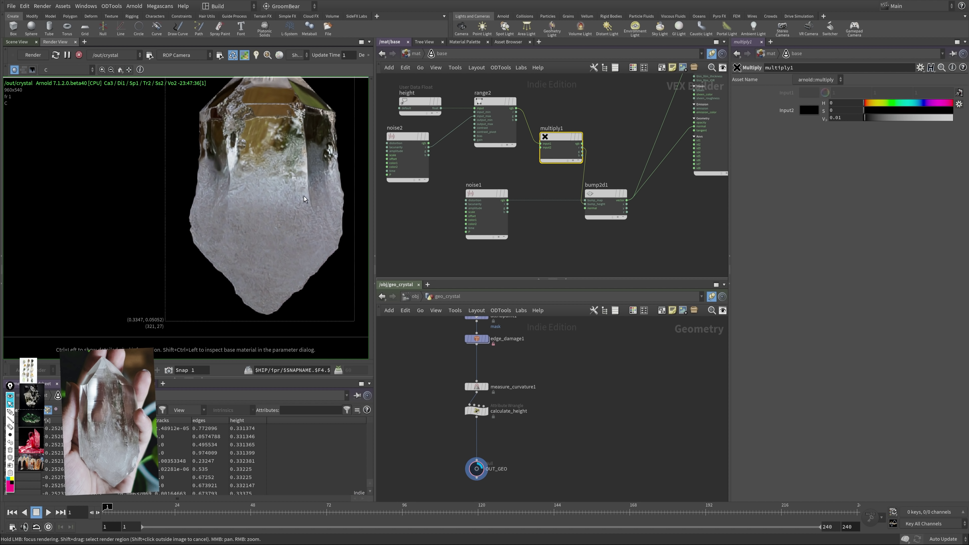
middle_click_drag(305, 176, 284, 211)
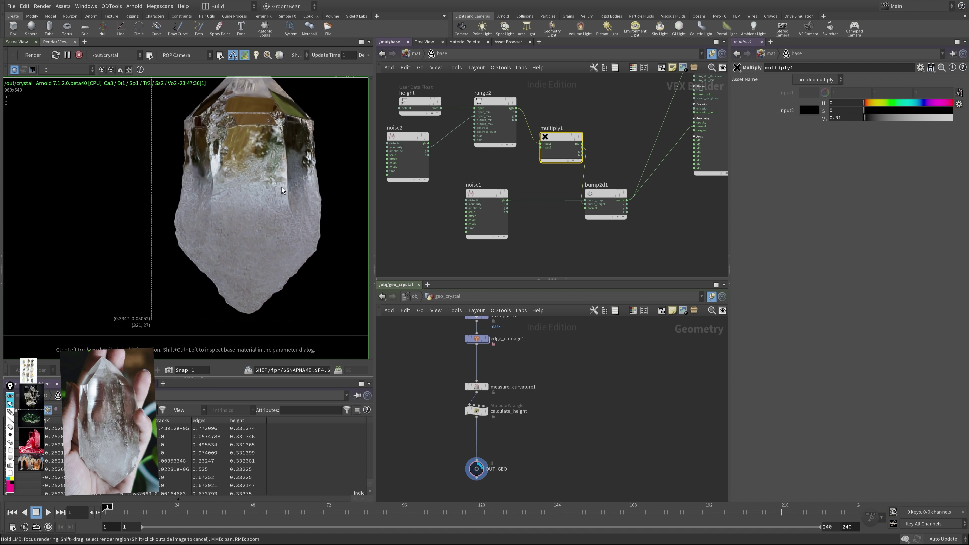
Step: Lower noise2's color values to 0.3 for Color1 and 0.5 for Color2, checking the mask on the crystal
middle_click_drag(494, 104, 511, 114)
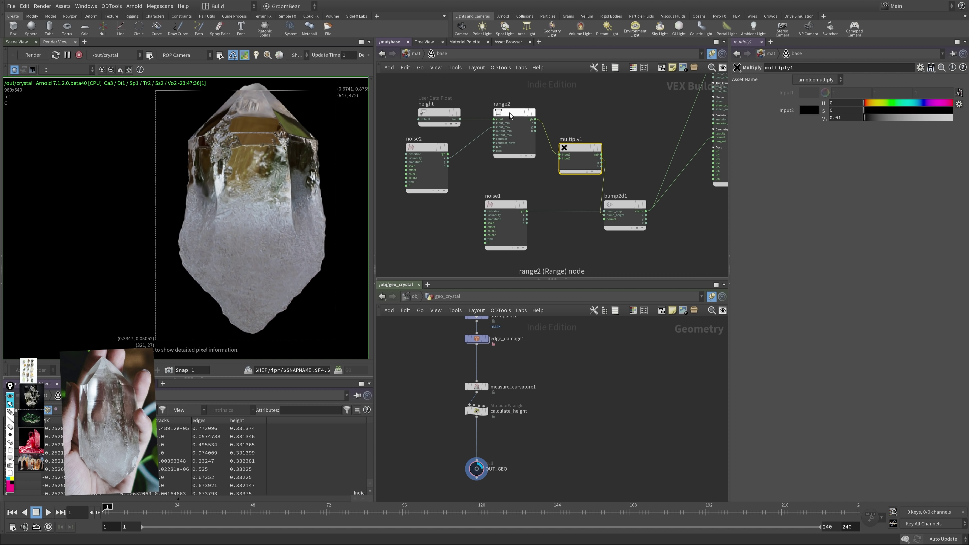
left_click(511, 114)
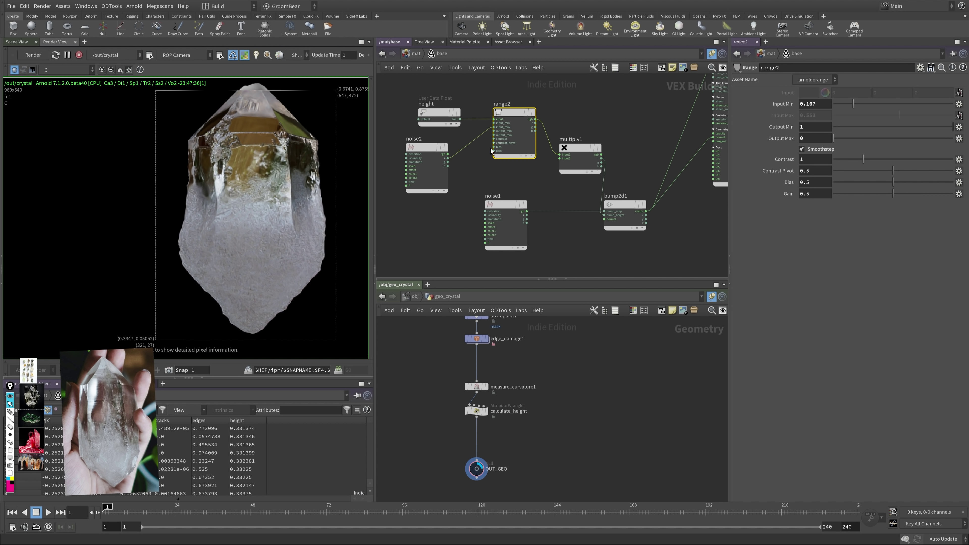
left_click(428, 148)
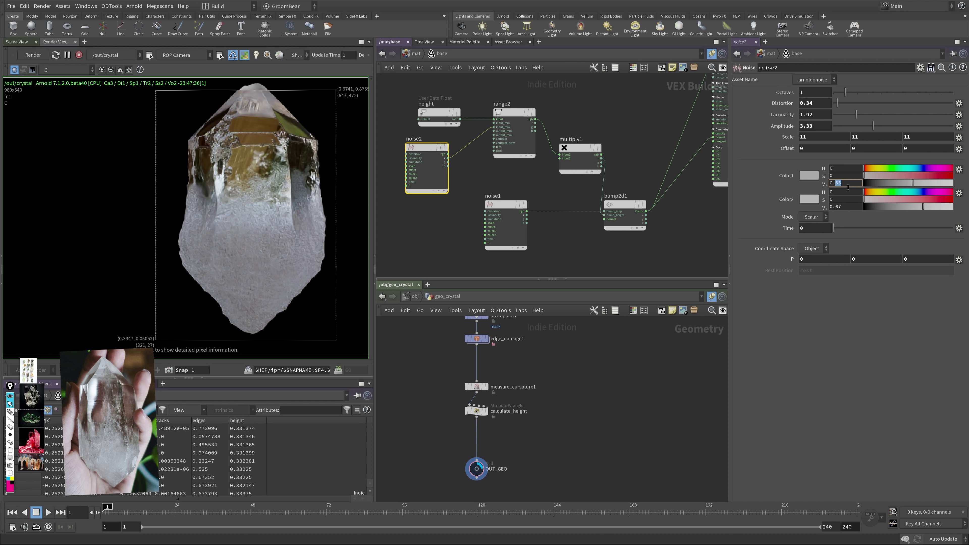
key("Tab")
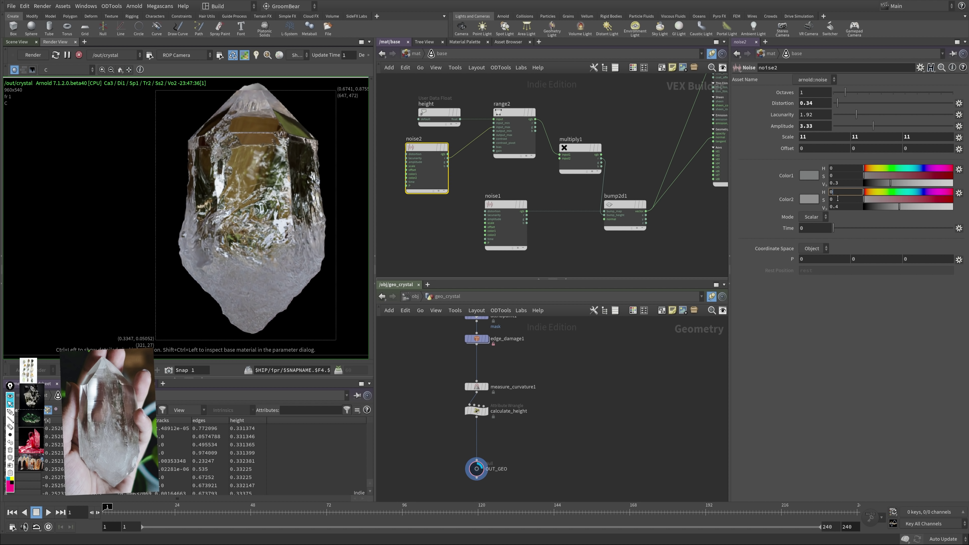
left_click(840, 207)
key("Tab")
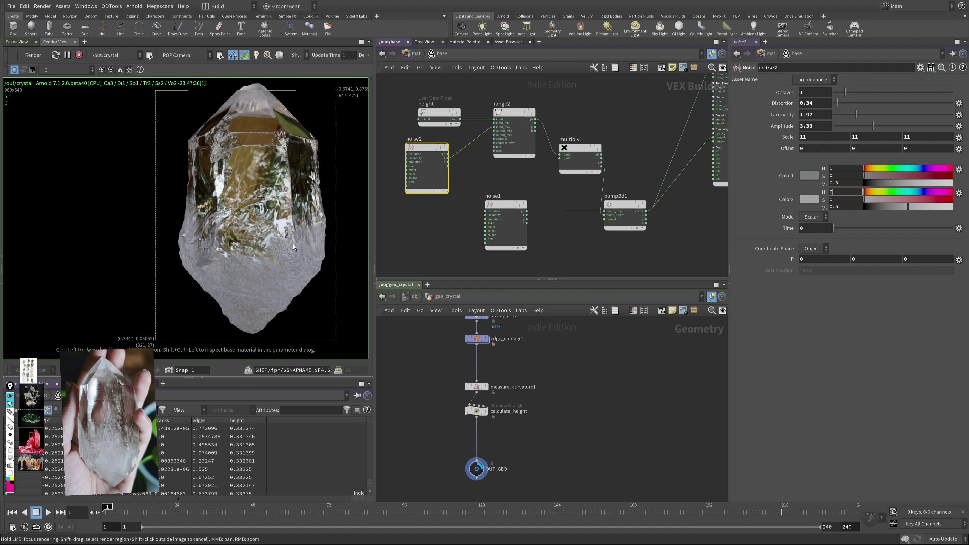
middle_click_drag(317, 254, 334, 231)
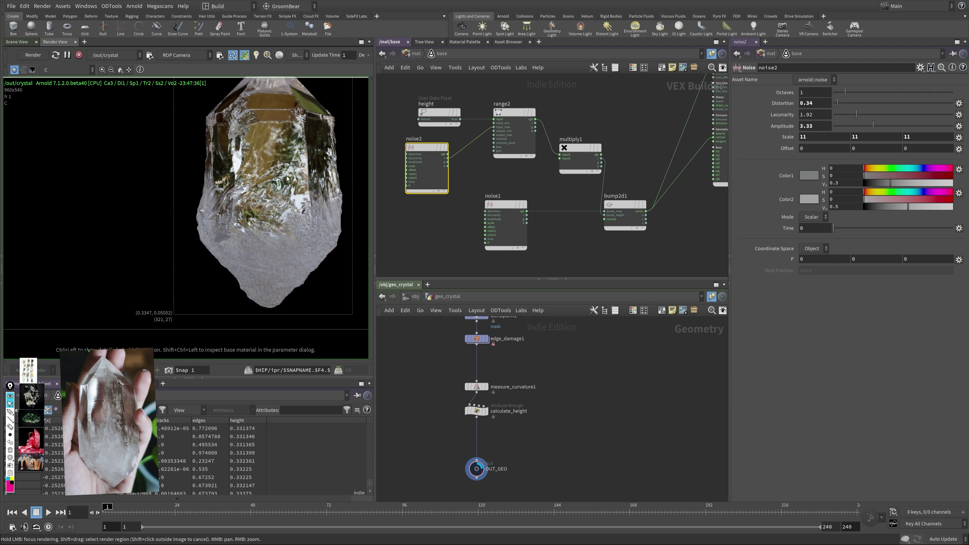
middle_click_drag(311, 213, 273, 244)
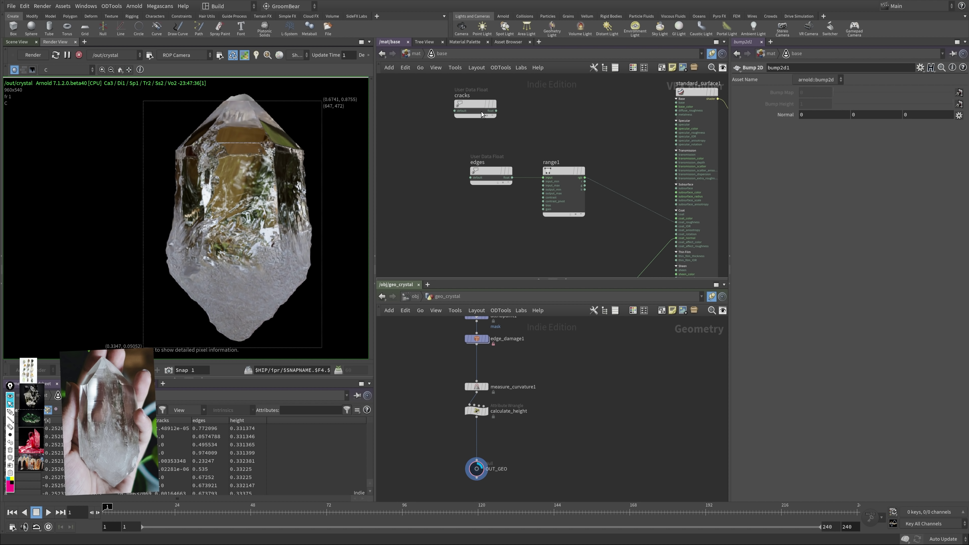
Step: Place the cracks node below edges and combine both through a new Max node feeding range1's input
left_click_drag(487, 179, 426, 176)
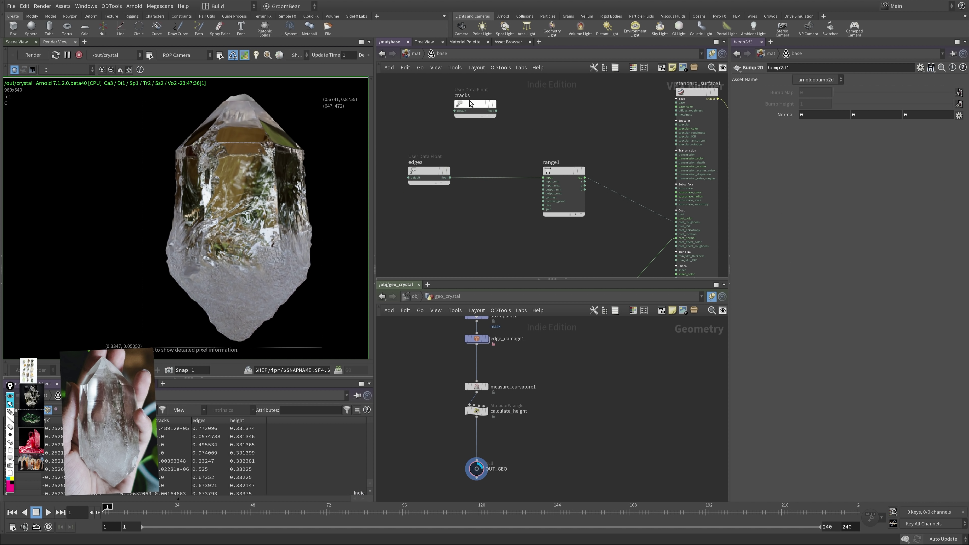
left_click_drag(490, 101, 443, 214)
key("Tab")
type("max")
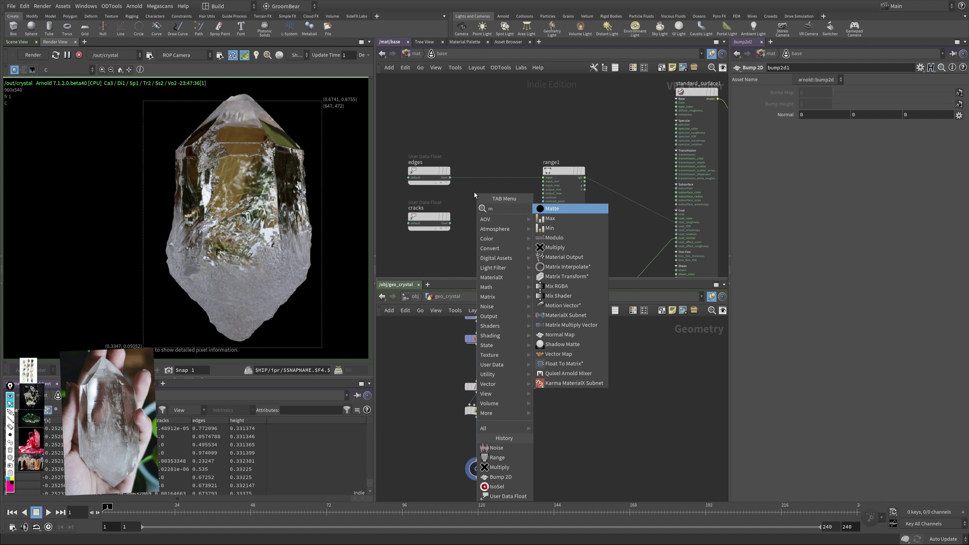
left_click(548, 208)
left_click(482, 200)
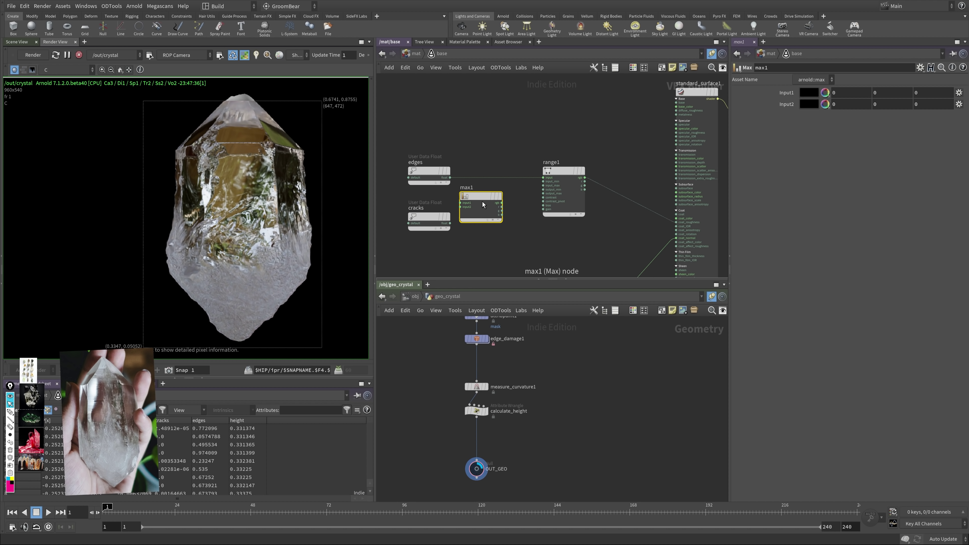
left_click_drag(451, 178, 475, 199)
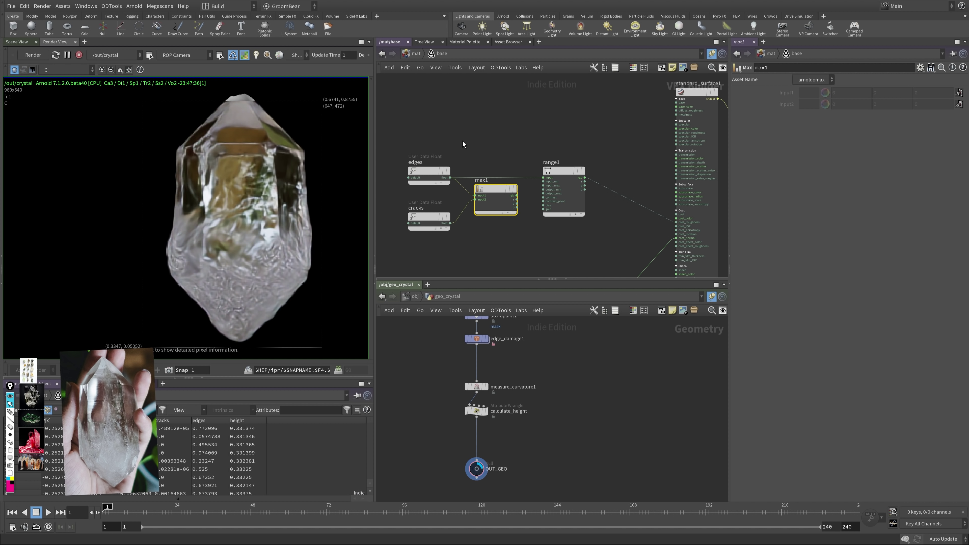
left_click_drag(517, 195, 543, 177)
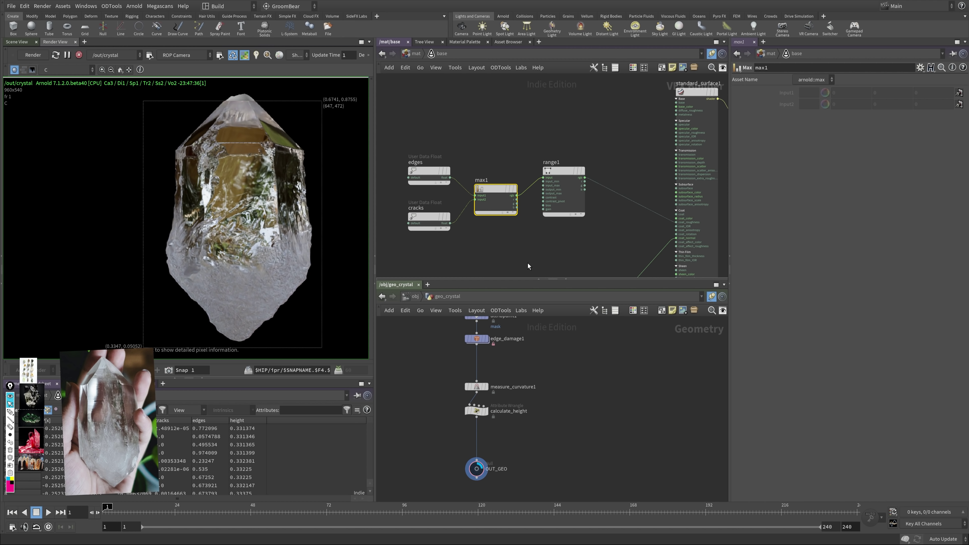
Step: Try to move the six height mask, noise and bump nodes together closer to the shader, and undo the change
scroll(525, 188, "down", 6)
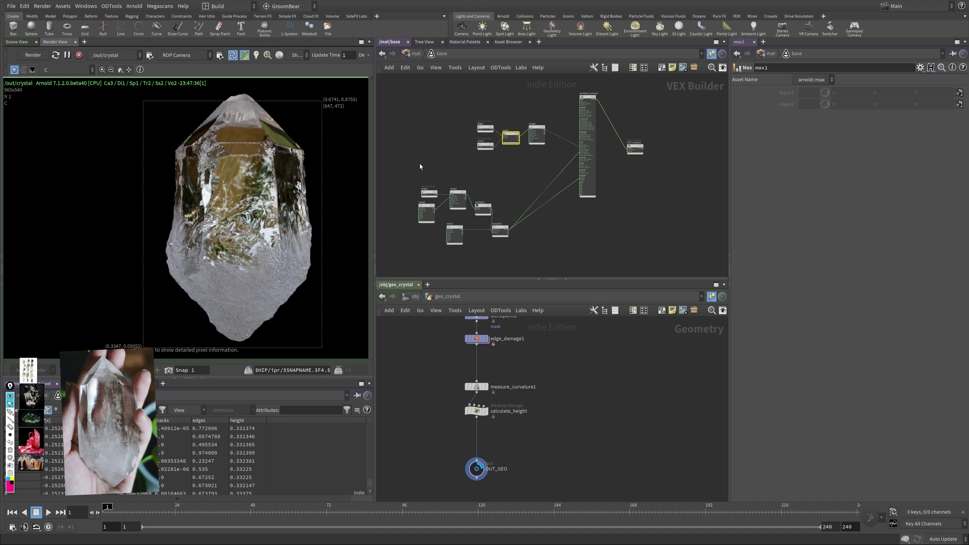
left_click_drag(395, 168, 517, 248)
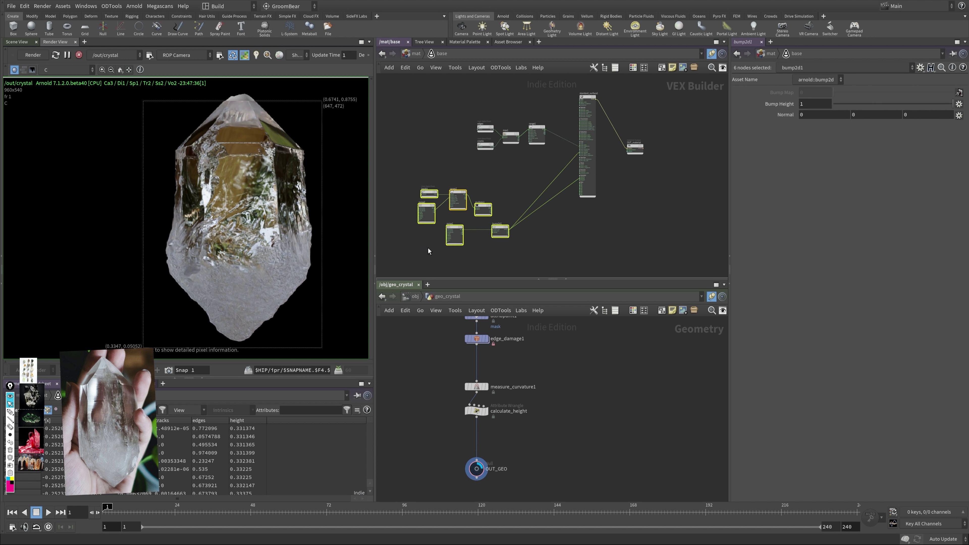
left_click_drag(457, 199, 477, 186)
left_click(525, 171)
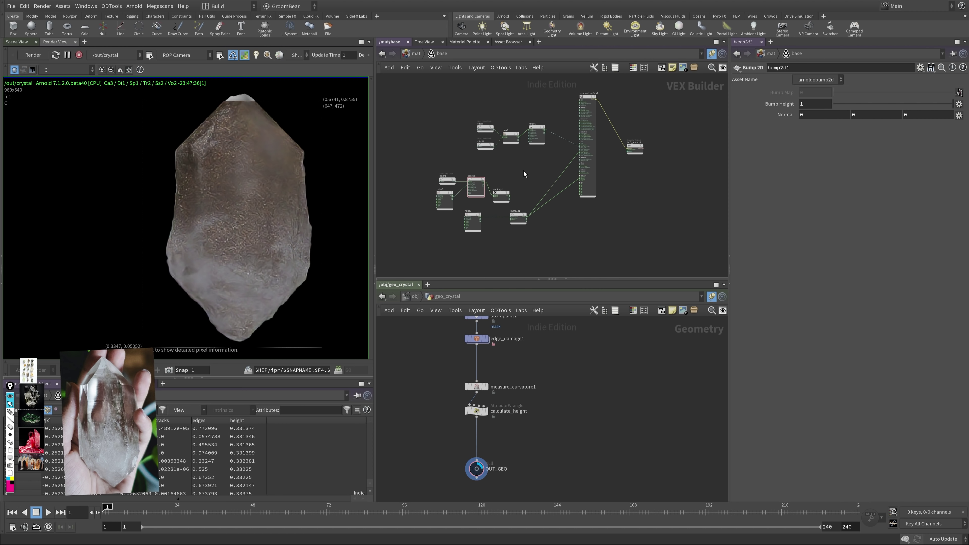
key("ctrl+z")
key("ctrl+z")
key("ctrl+z")
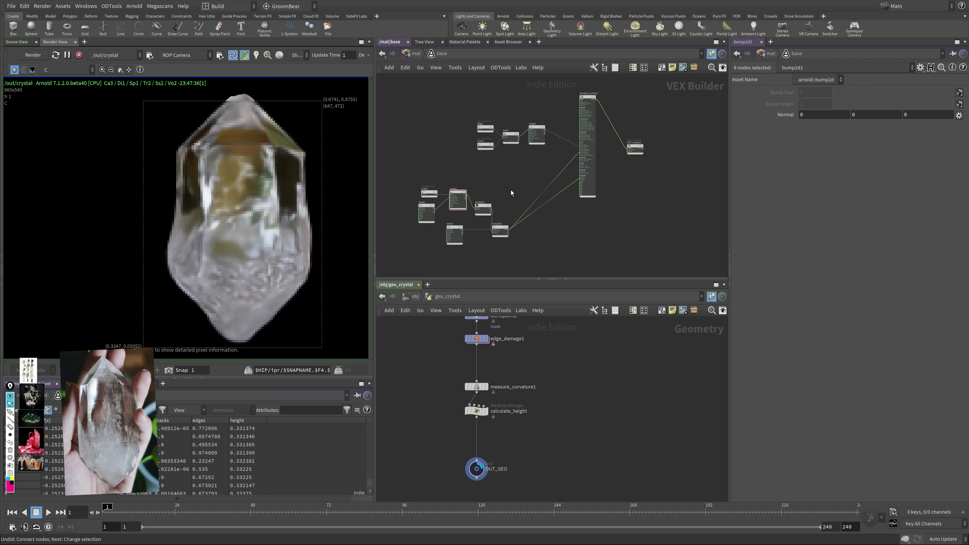
Step: Paste the _08_desposits_dust image node between the edge and height networks and check its texture file path
middle_click_drag(511, 190, 492, 198)
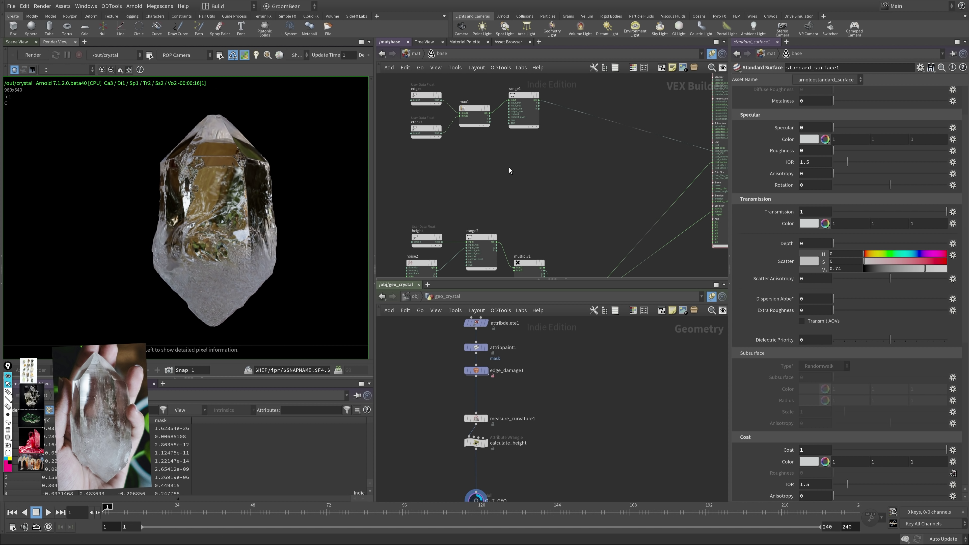
scroll(503, 177, "up", 2)
key("ctrl+v")
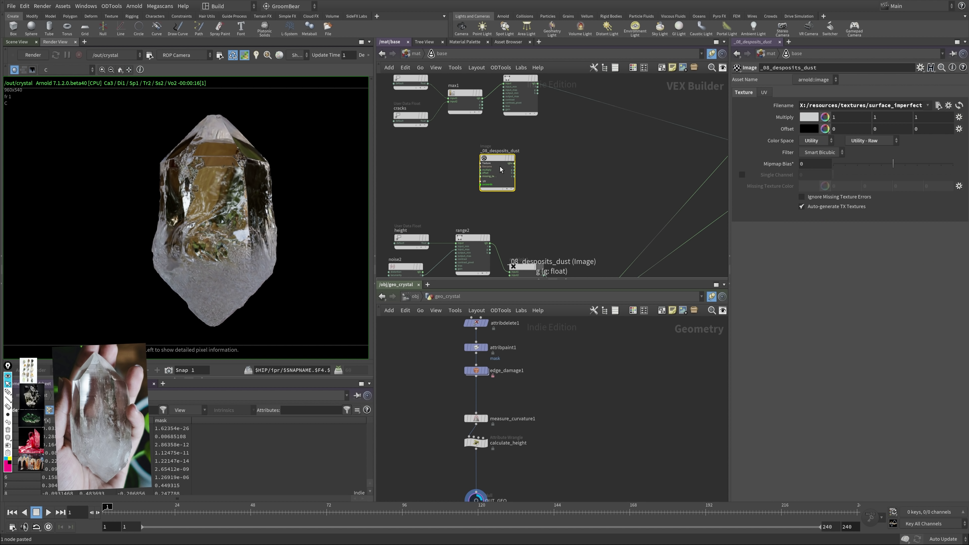
left_click_drag(856, 106, 886, 102)
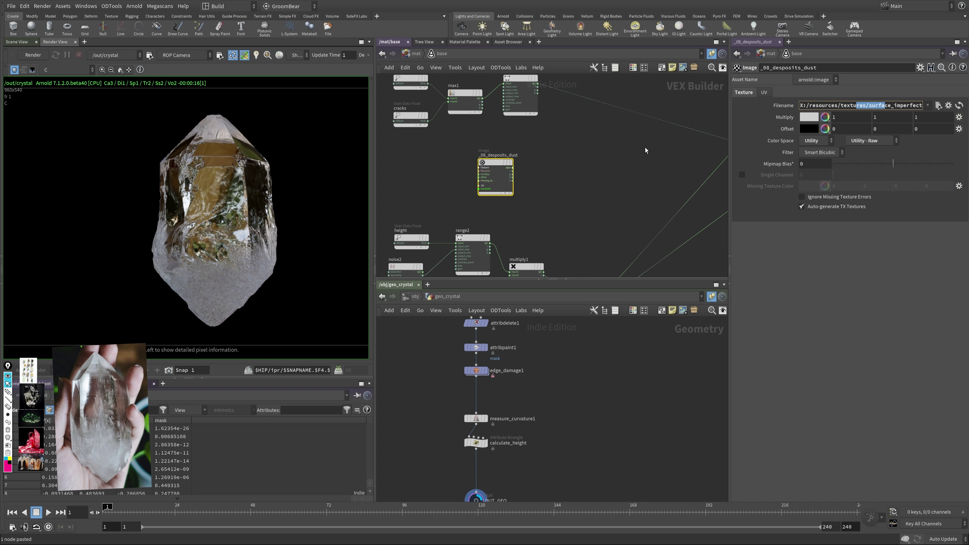
left_click(578, 169)
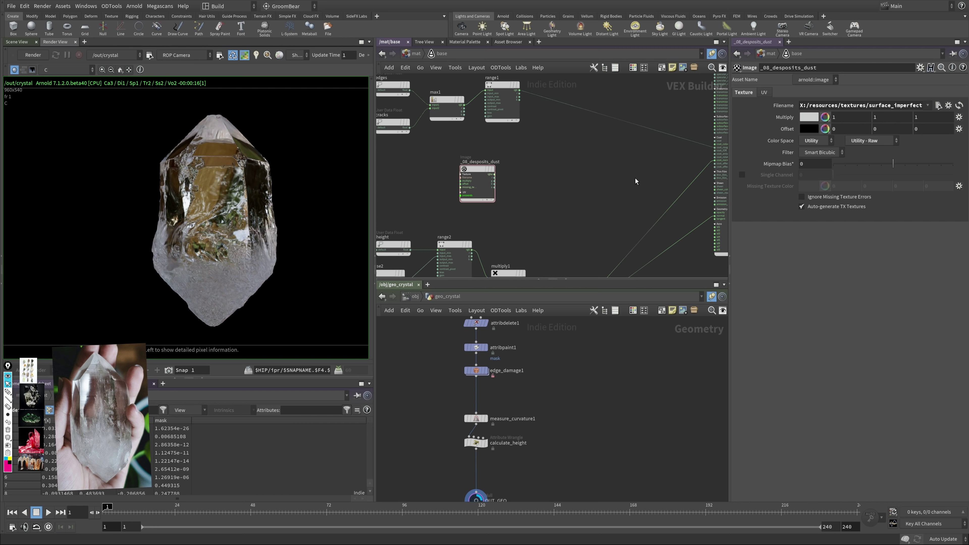
Step: Connect the dust image node's output to OUT_material's surface input to preview it, and save the scene
scroll(523, 187, "down", 3)
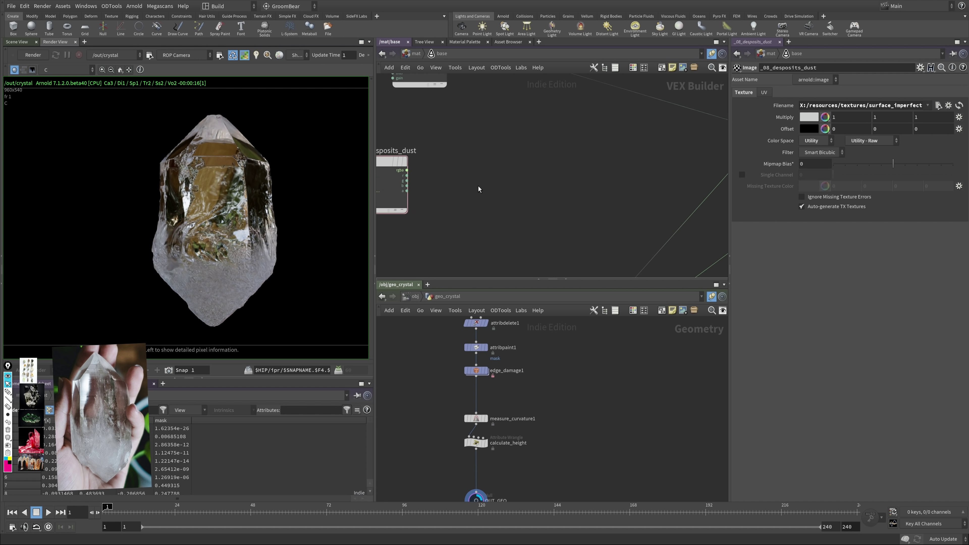
middle_click_drag(503, 189, 455, 203)
left_click(417, 194)
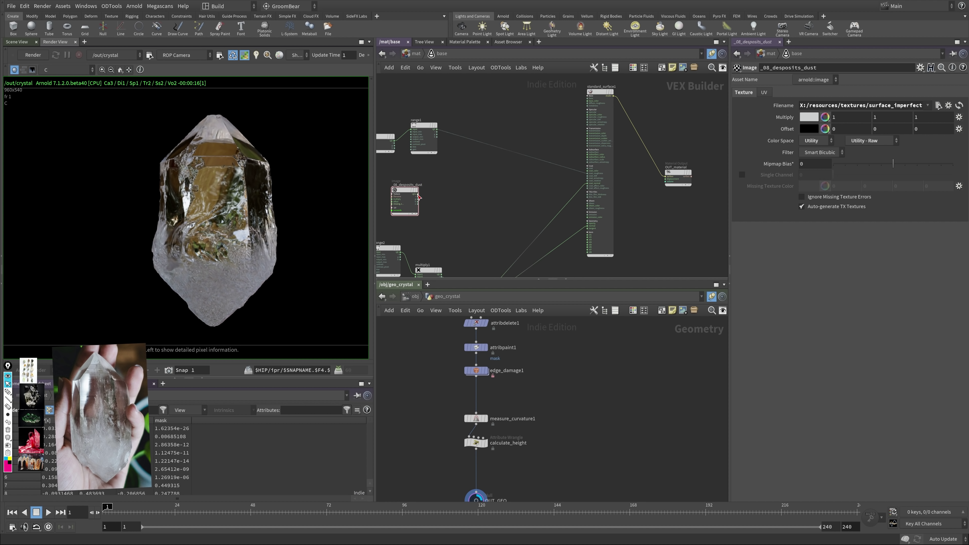
left_click(666, 175)
key("ctrl+s")
middle_click_drag(399, 209, 408, 208)
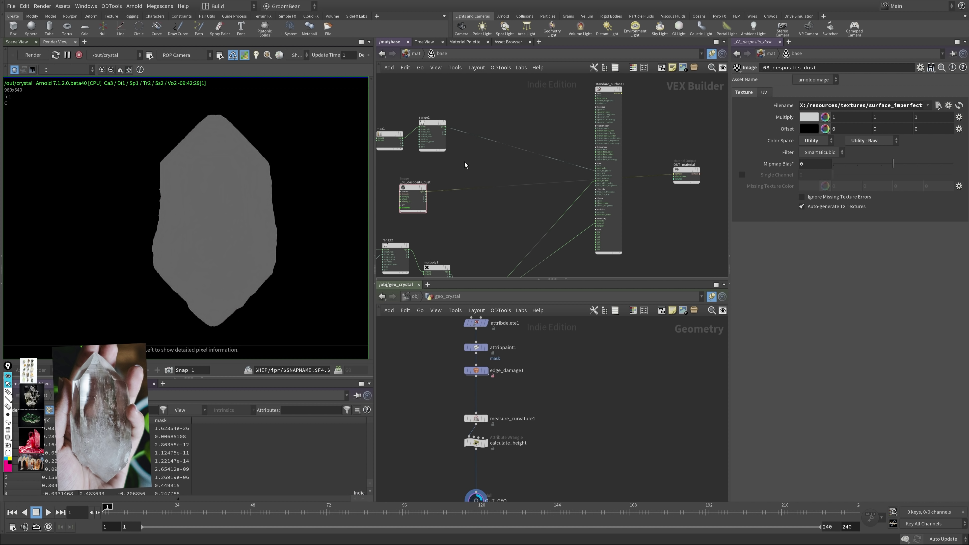
Step: Add a Triplanar node beside the _08_desposits_dust image node and feed the image's output into its input
scroll(468, 199, "up", 2)
key("Tab")
type("tr")
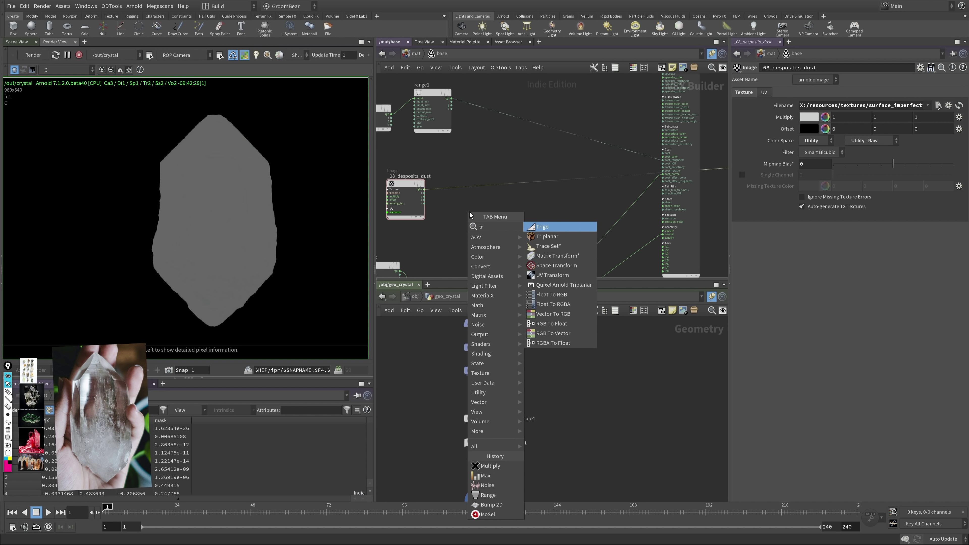
type("a")
key("BackSpace")
key("Down")
key("Return")
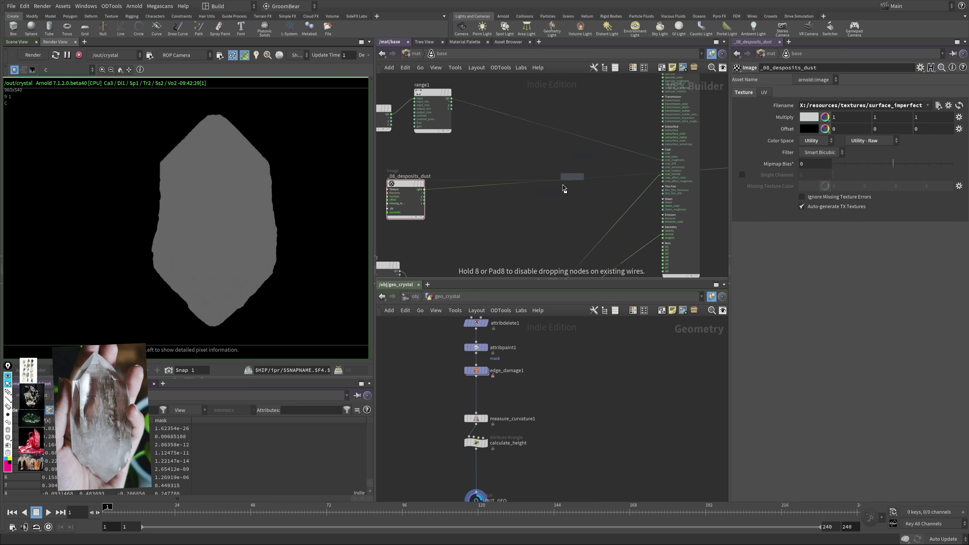
left_click(511, 198)
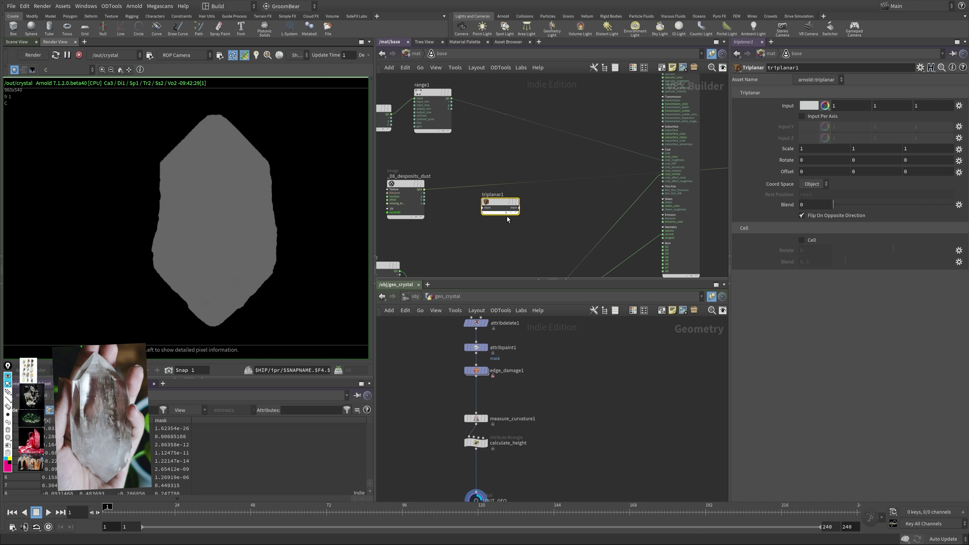
left_click(424, 189)
left_click(490, 206)
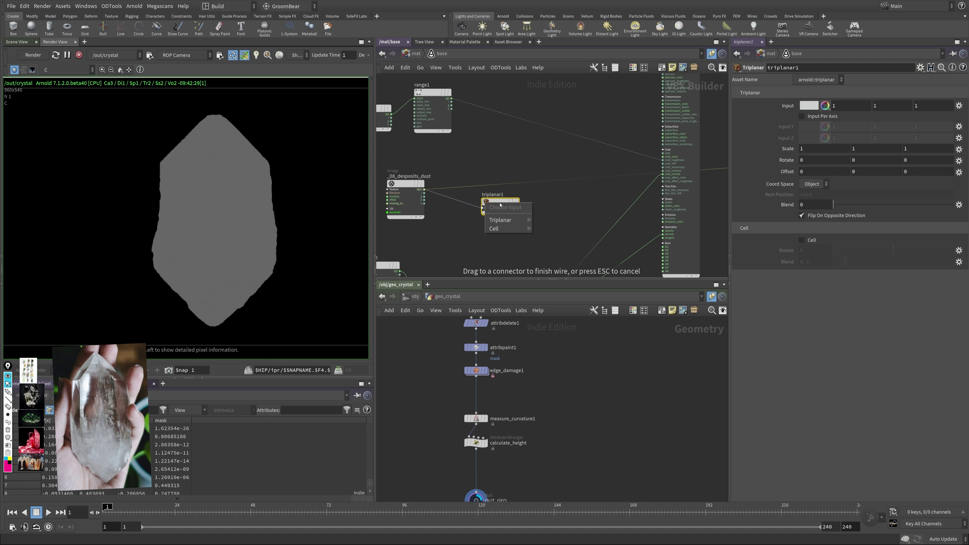
mouse_move(499, 221)
left_click(542, 220)
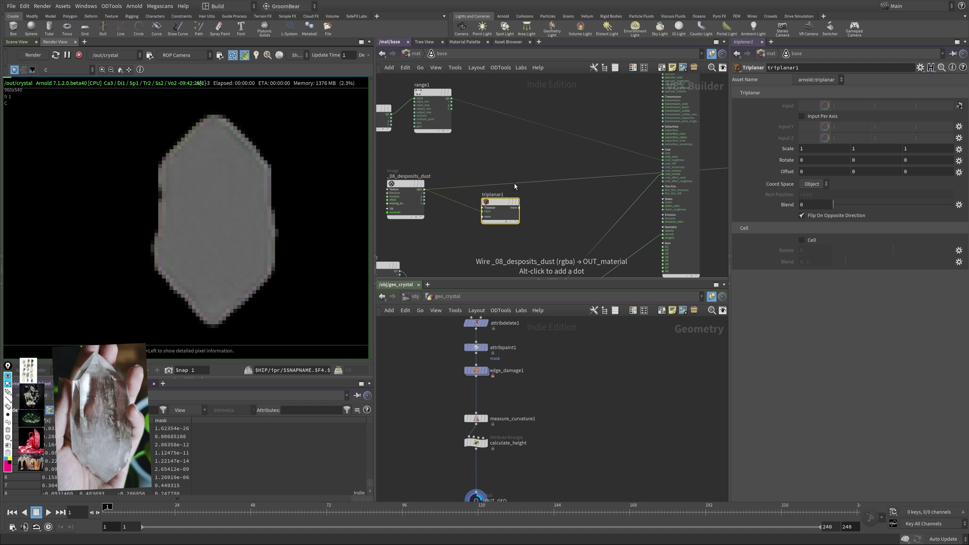
Step: Connect the triplanar1 output to OUT_material's surface input to preview it, and save the scene
left_click(521, 209)
left_click(533, 225)
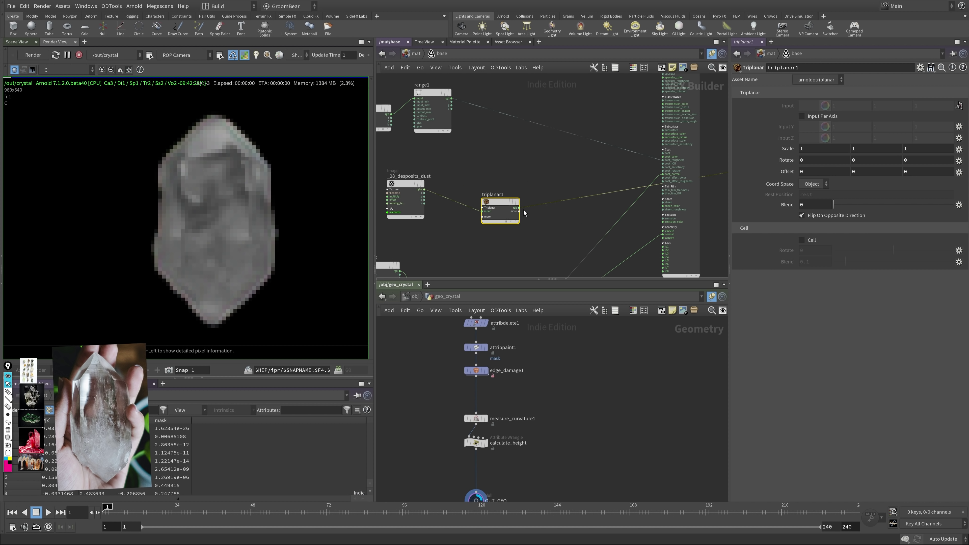
key("ctrl+s")
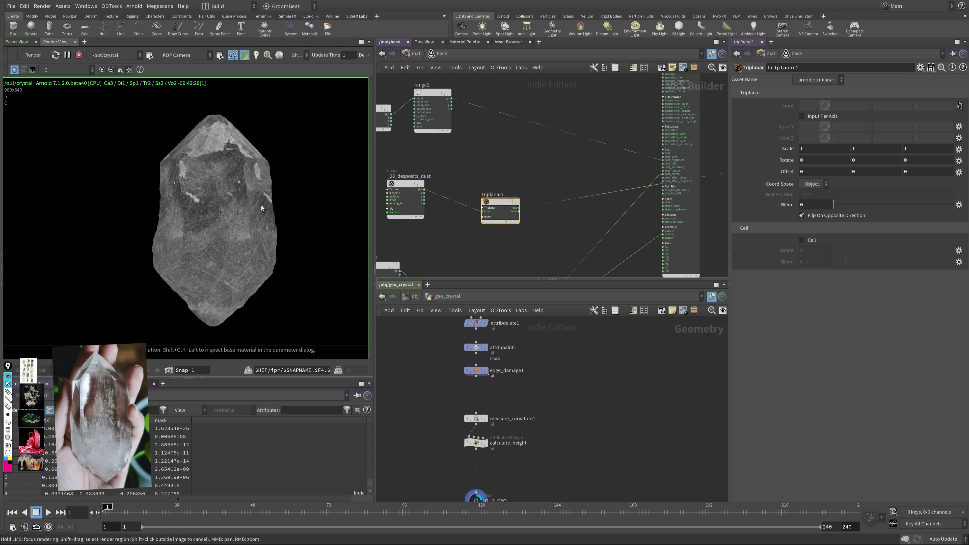
Step: Set the triplanar scale to 2.4 on all axes and enable Cell with a rotation of 6.16
middle_click_drag(784, 148, 812, 148)
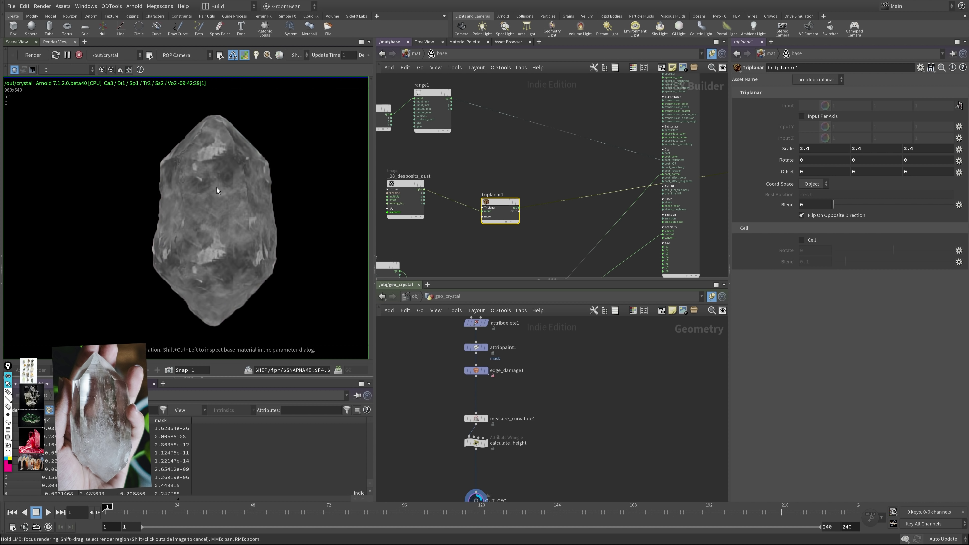
left_click(804, 240)
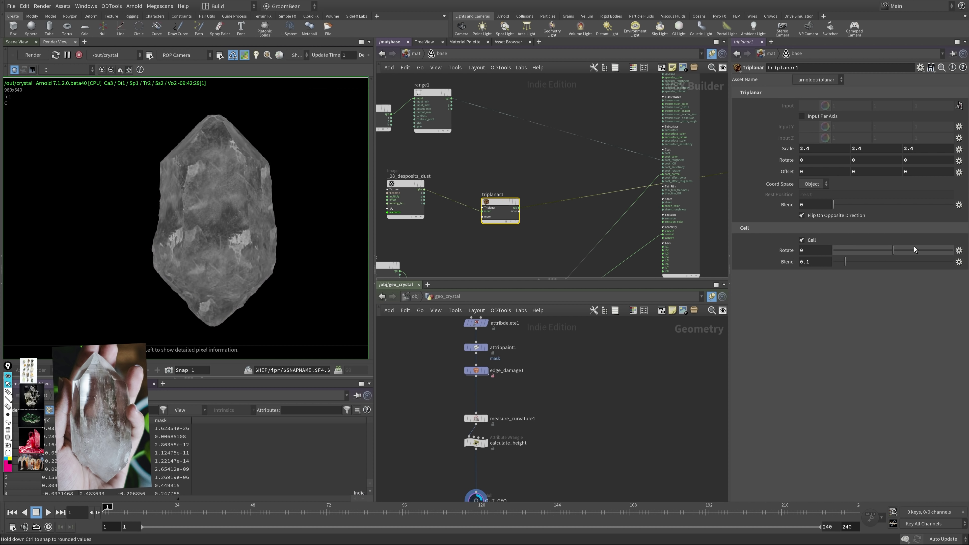
left_click_drag(914, 246, 930, 250)
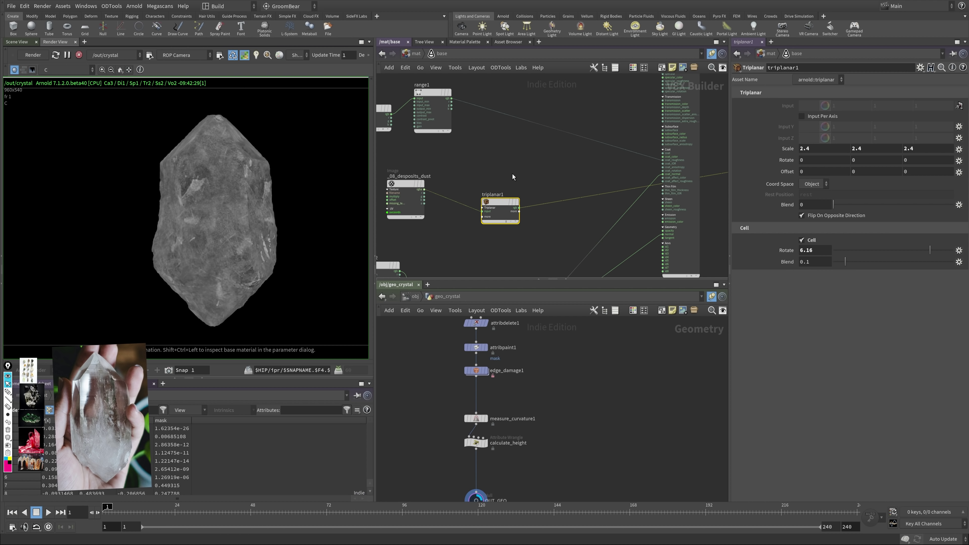
Step: Add a Range node between triplanar1 and the shader and connect the triplanar output to its input
left_click_drag(487, 224, 462, 185)
middle_click_drag(462, 186, 431, 198)
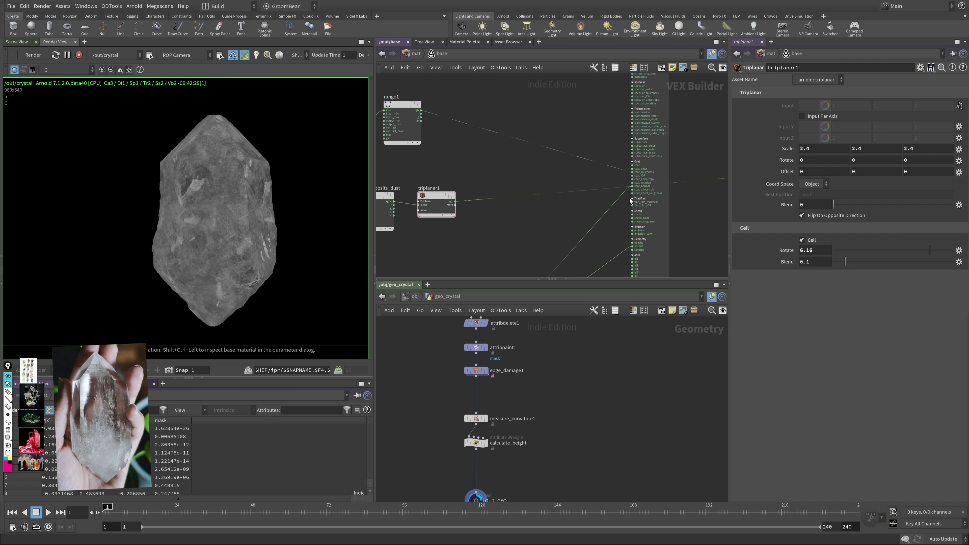
middle_click_drag(629, 200, 639, 177)
key("Tab")
type("r")
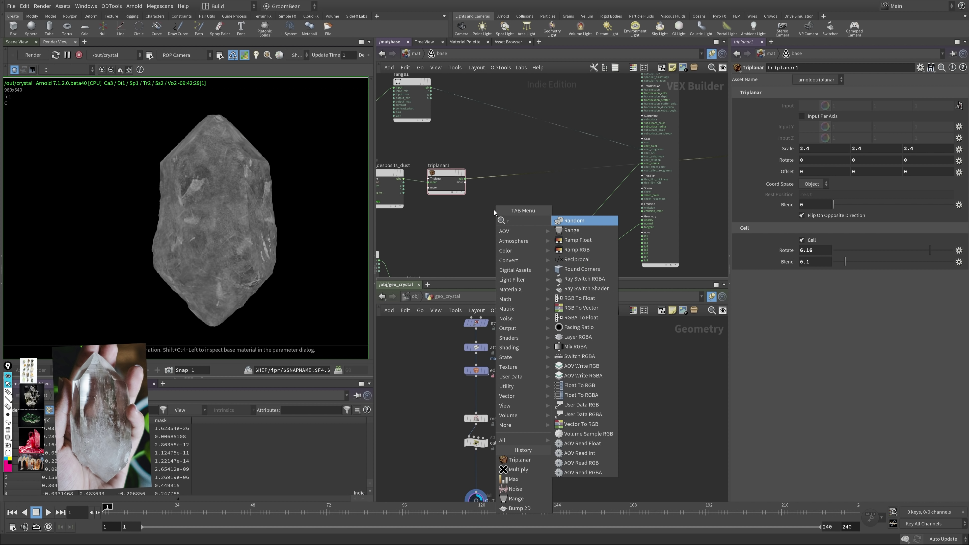
type("ange")
key("Return")
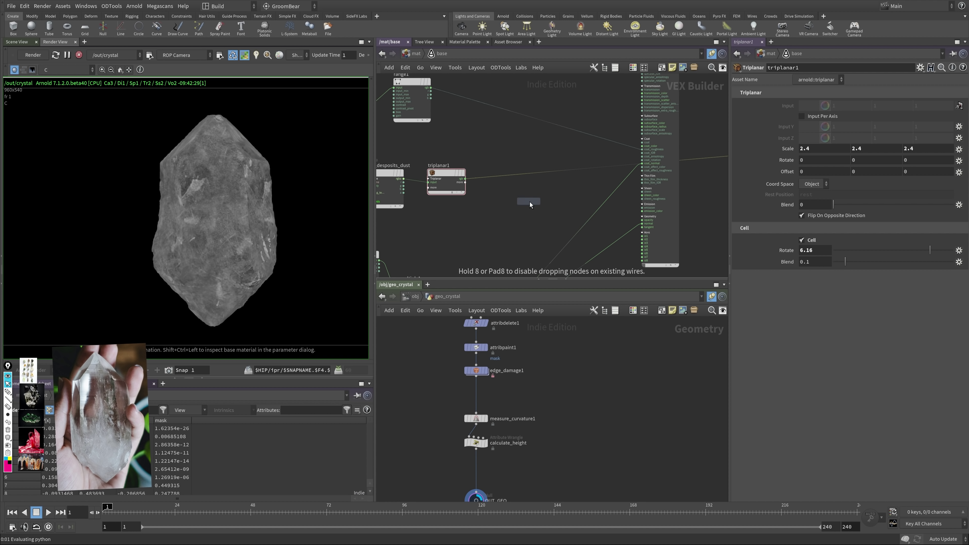
left_click(530, 202)
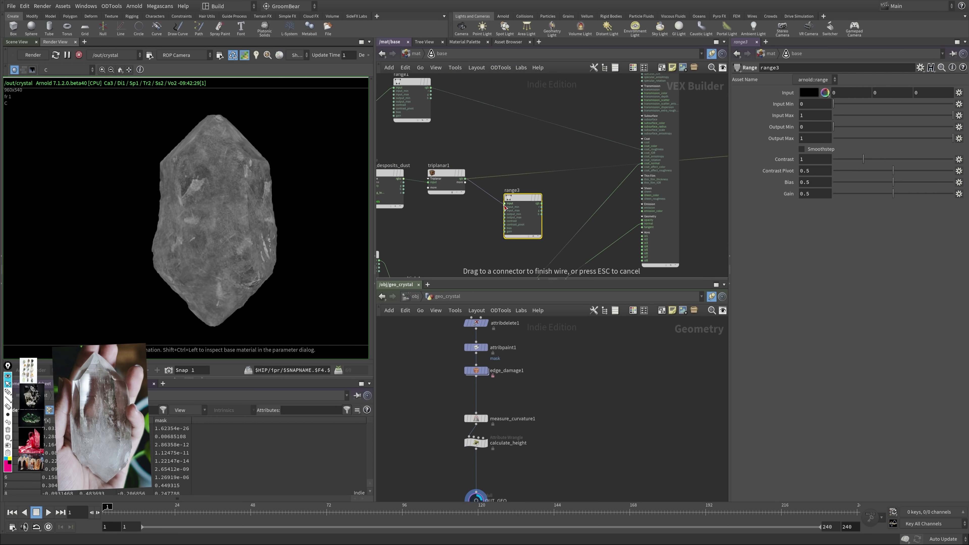
left_click(513, 196)
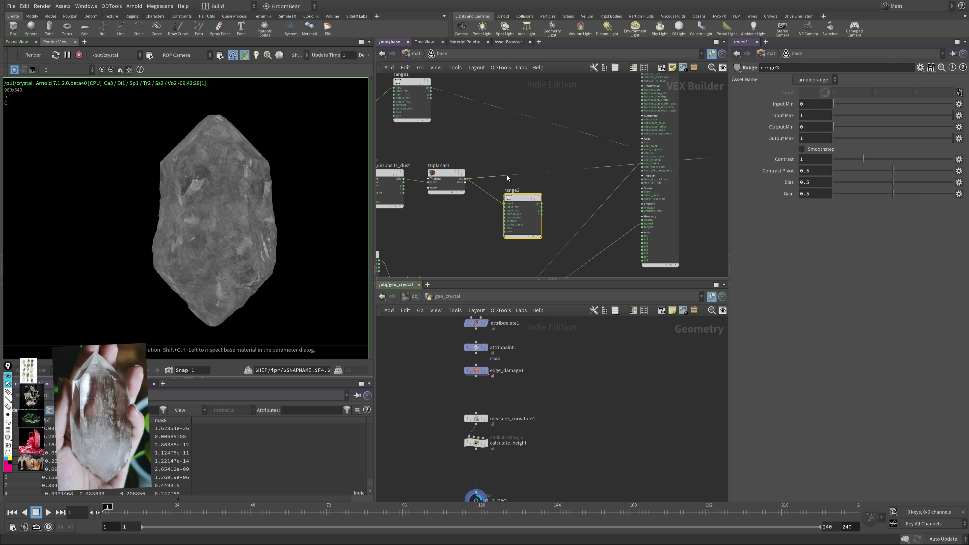
Step: Preview range3 through OUT_material's surface input, save the scene, and align the node beside triplanar1
left_click_drag(541, 203, 642, 167)
key("ctrl+s")
left_click_drag(518, 196, 511, 174)
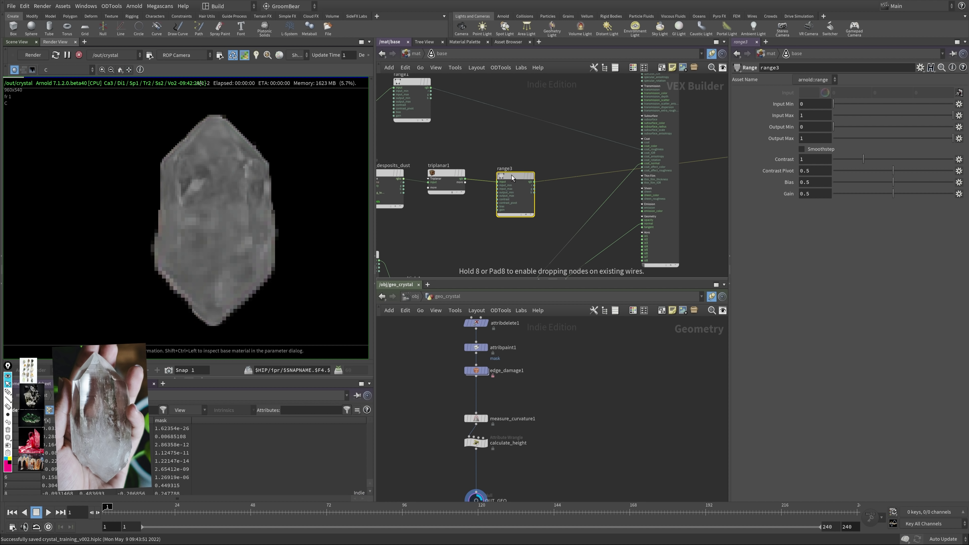
Step: Set range3's Input Max to 0.631 and Output Max to .85, and enable Smoothstep
mouse_move(509, 186)
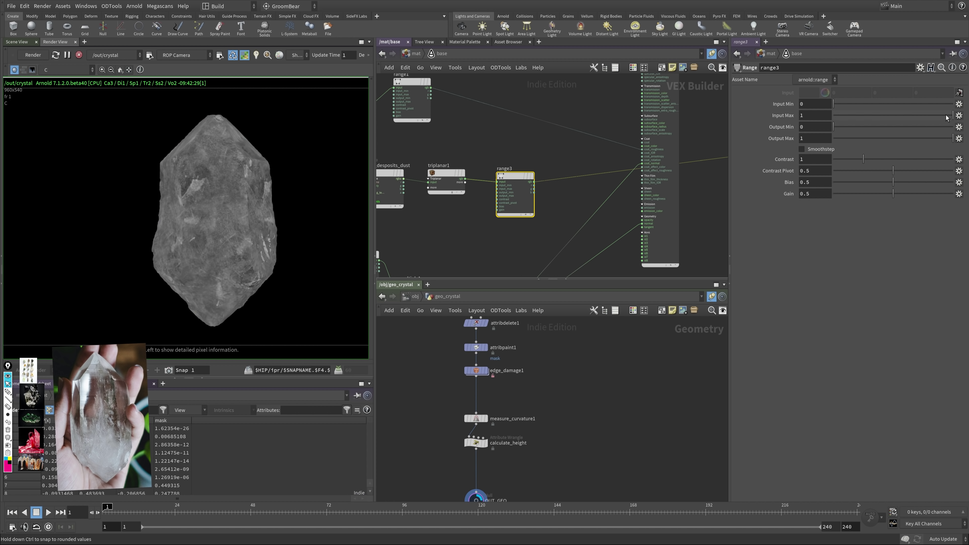
left_click_drag(945, 115, 908, 116)
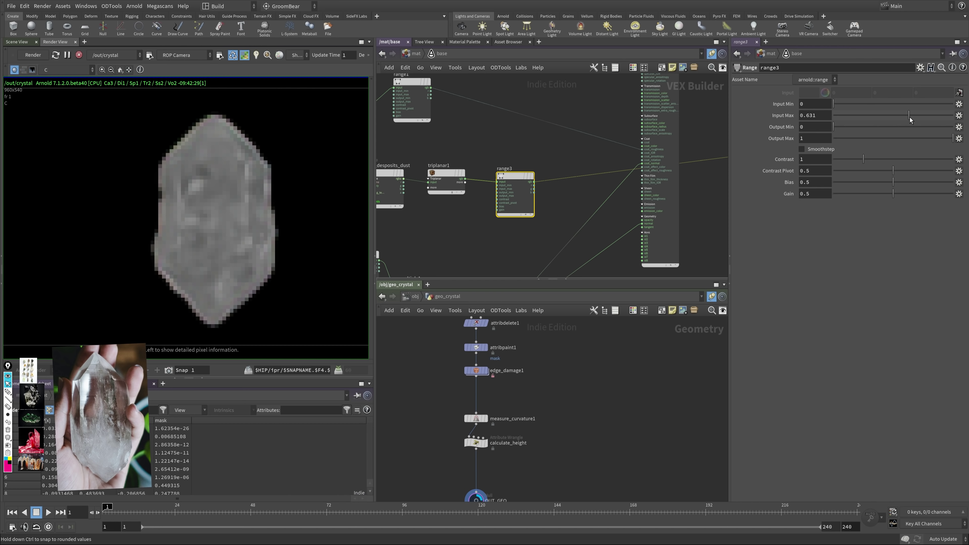
left_click(824, 149)
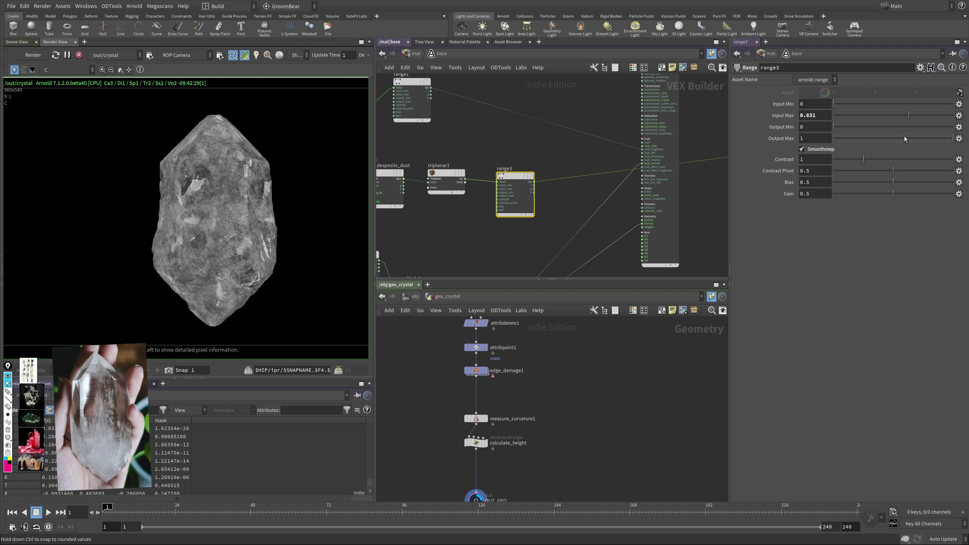
left_click(811, 138)
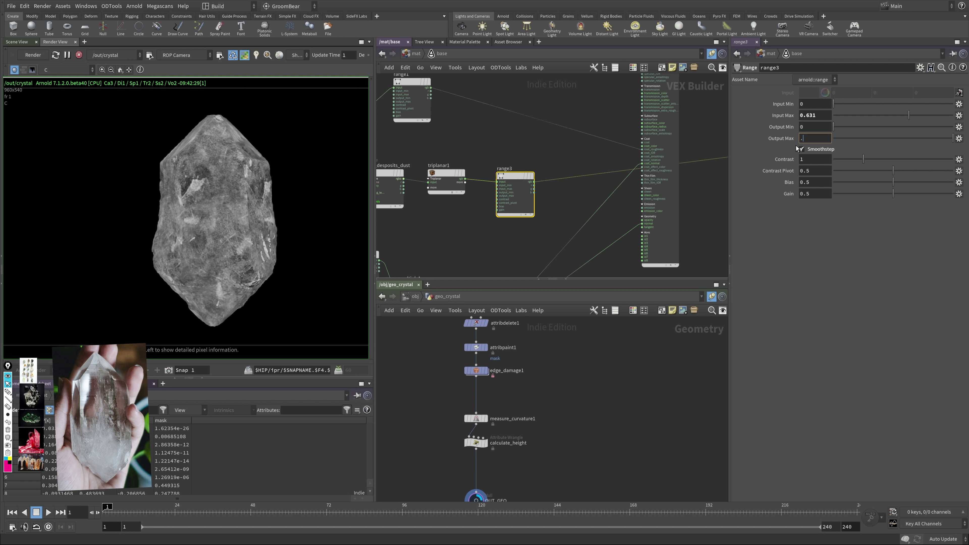
type(".85")
key("Return")
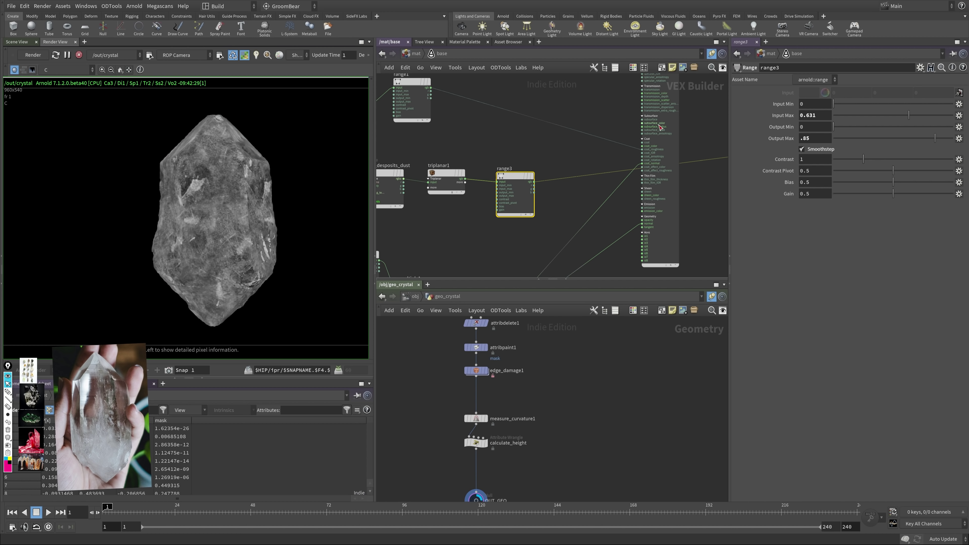
middle_click_drag(463, 195, 552, 158)
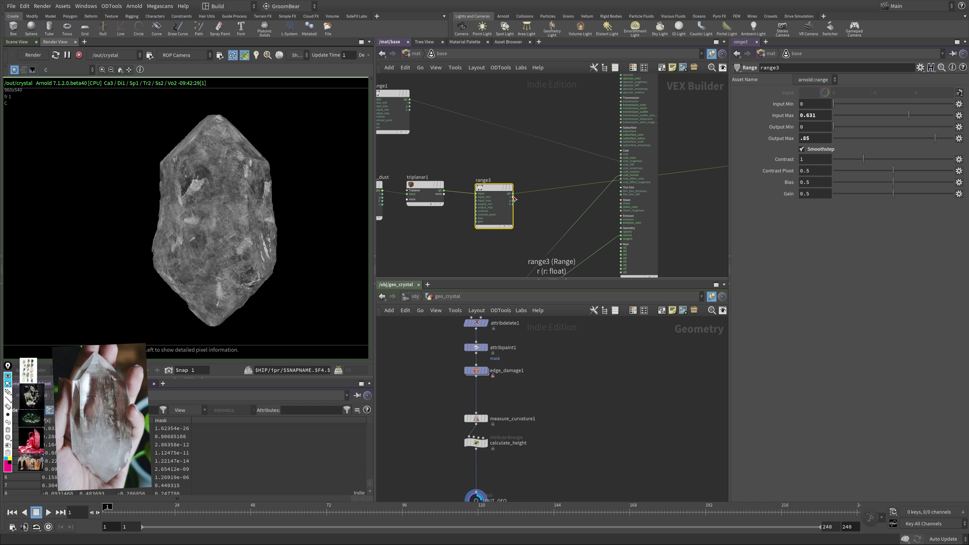
left_click_drag(512, 194, 625, 162)
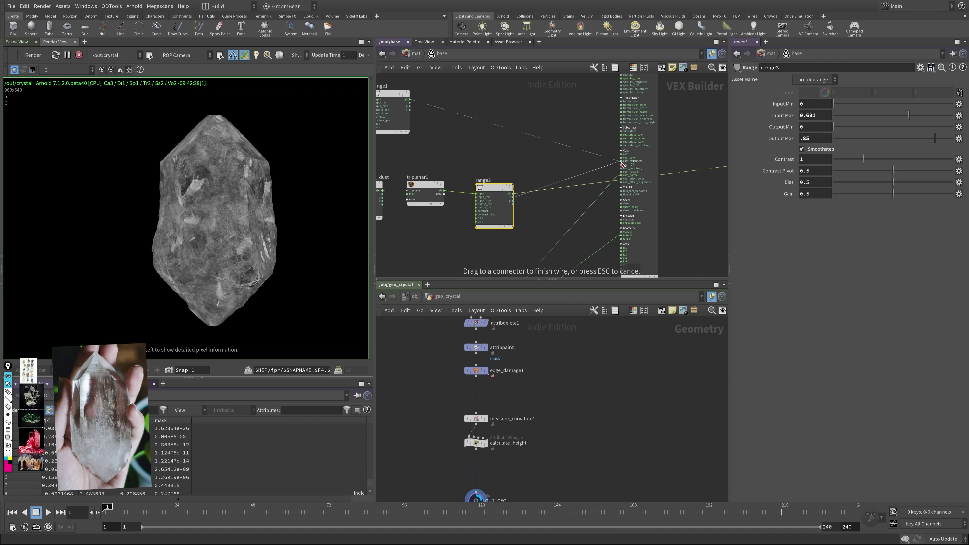
left_click_drag(622, 164, 623, 164)
middle_click_drag(513, 169, 619, 172)
middle_click_drag(518, 161, 596, 185)
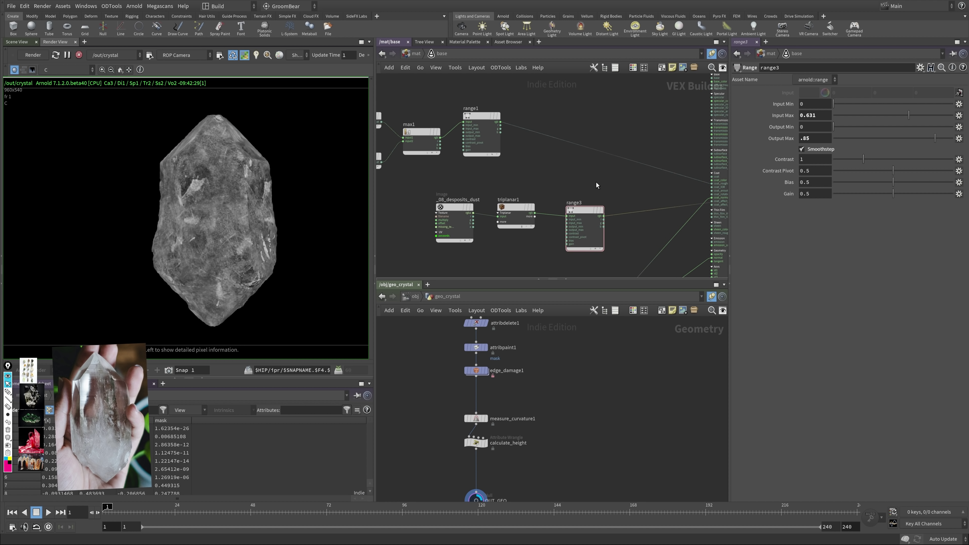
middle_click_drag(450, 96, 543, 89)
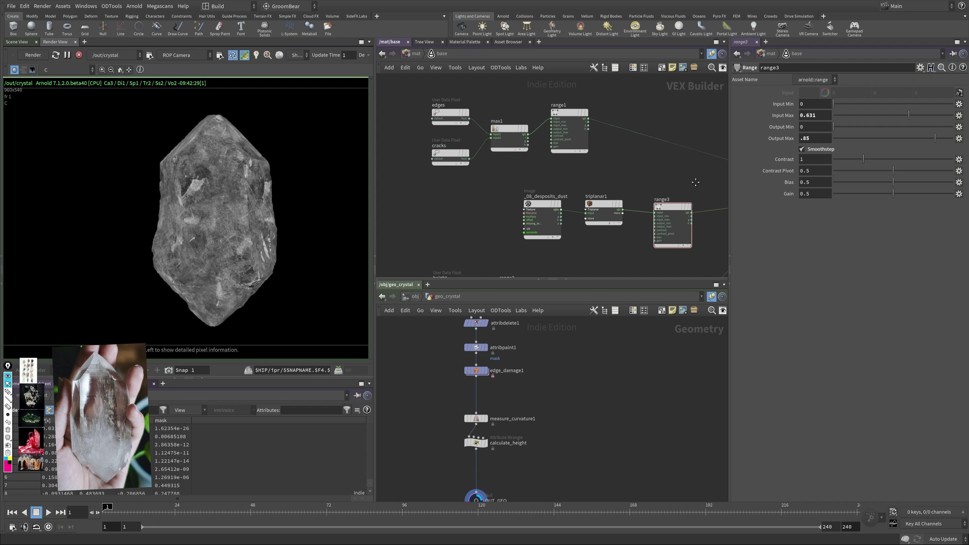
Step: Connect range3's r output to standard_surface1's coat_roughness input in place of range1, and save the scene
middle_click_drag(686, 207, 525, 224)
left_click_drag(530, 232, 637, 196)
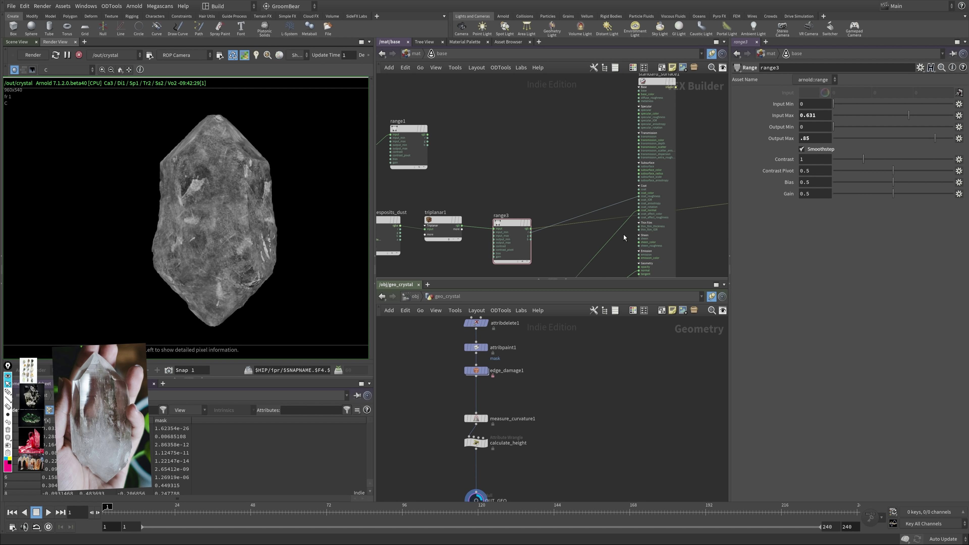
middle_click_drag(624, 237, 625, 145)
key("ctrl+s")
Step: Move the edges, cracks, max1 and range1 nodes together farther away from the dust texture network
middle_click_drag(478, 245, 582, 175)
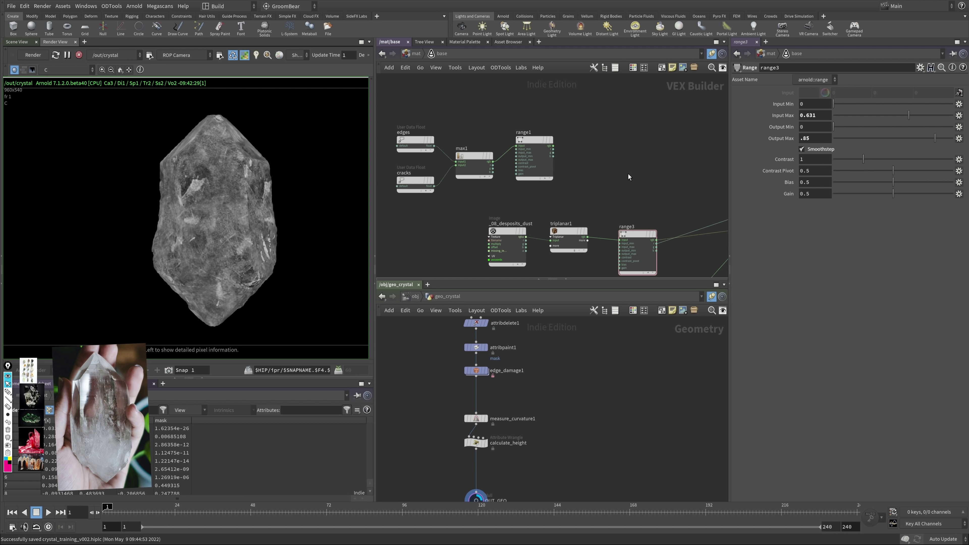
left_click_drag(569, 102, 393, 195)
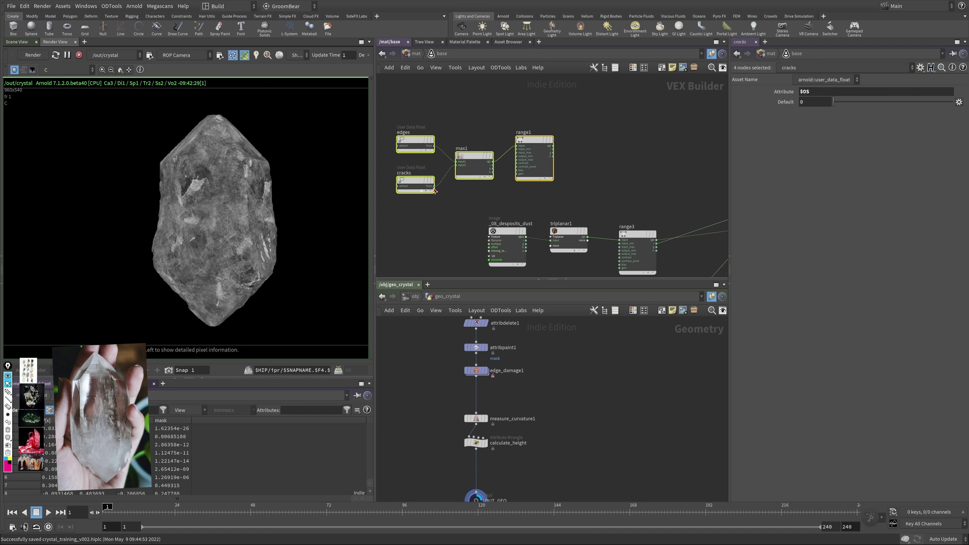
left_click_drag(534, 139, 592, 117)
Step: Reconnect standard_surface1's shader output to OUT_material's surface input and show the coat_direct pass in the render
middle_click_drag(687, 114, 523, 130)
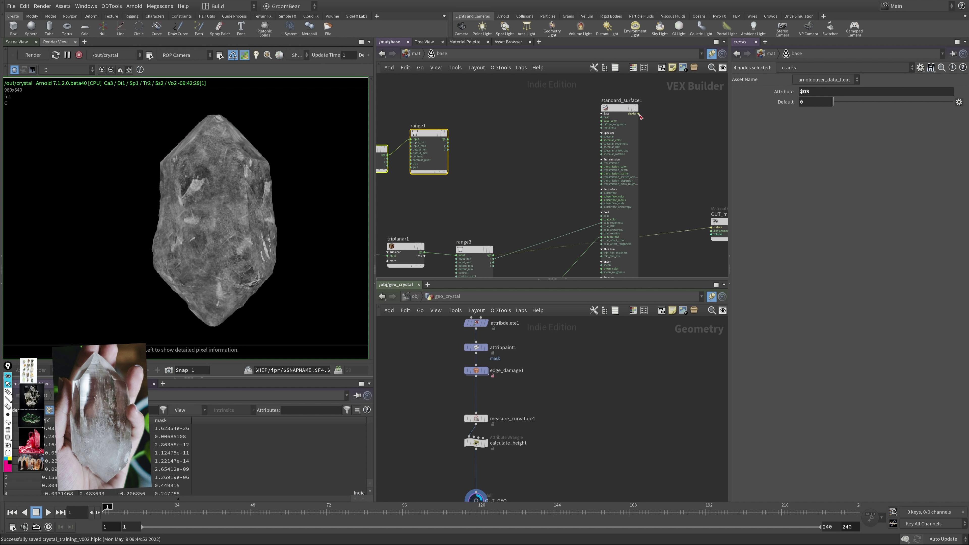
left_click_drag(639, 114, 712, 228)
middle_click_drag(499, 202, 539, 136)
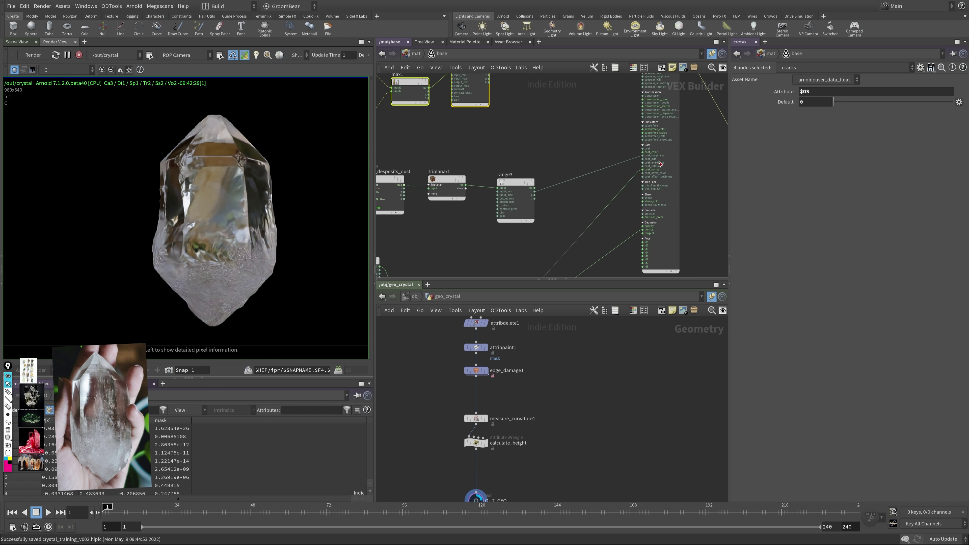
left_click(74, 70)
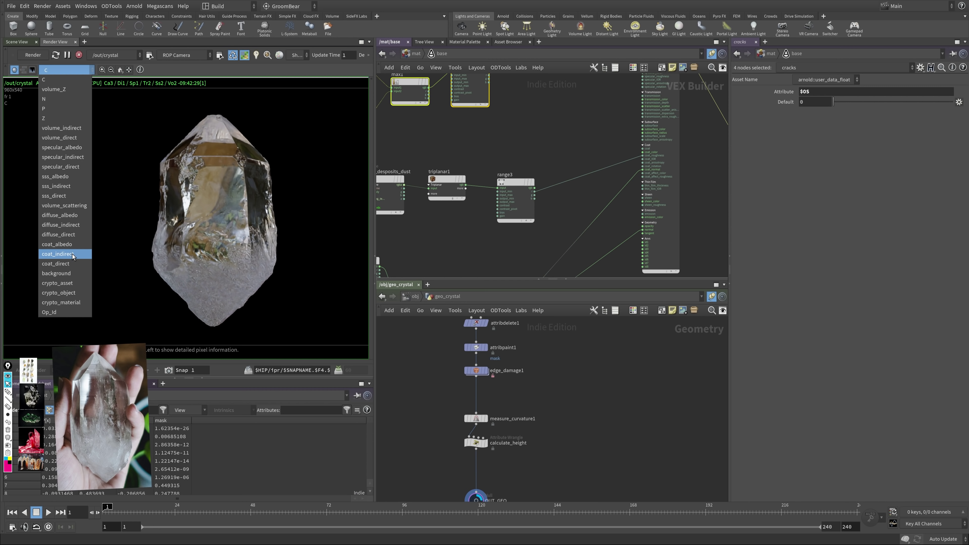
left_click(73, 263)
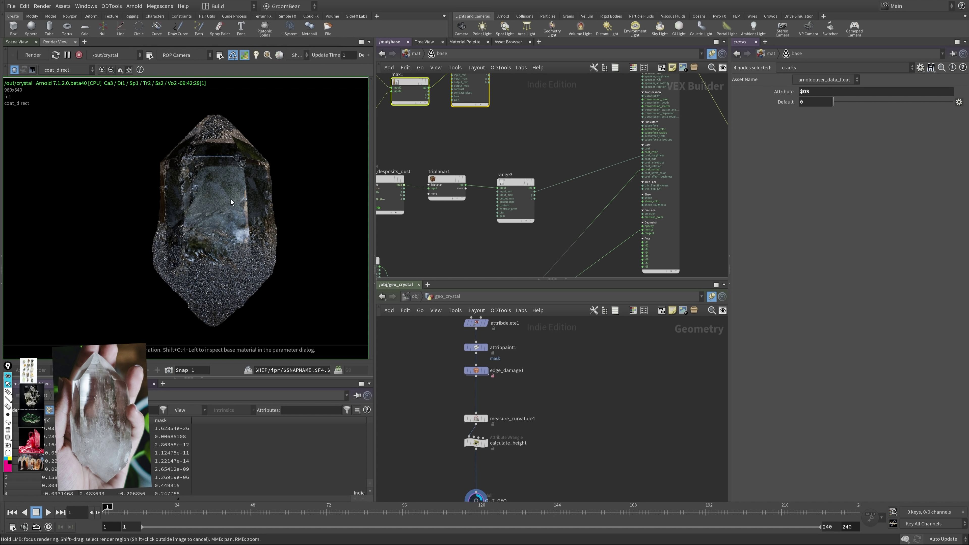
Step: Set the Input2 value of the multiply1 node feeding the bump height to 0.005
middle_click_drag(472, 268, 535, 147)
left_click(497, 216)
left_click(531, 166)
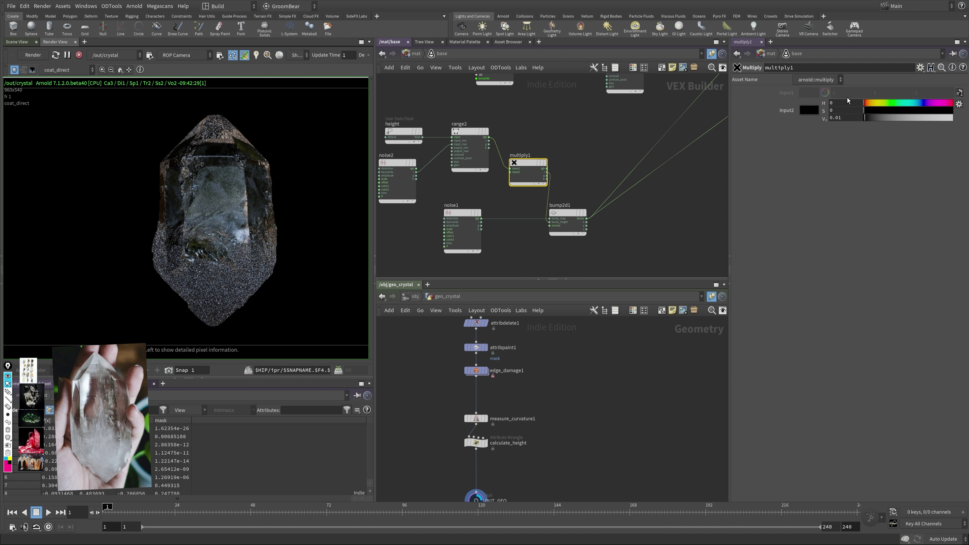
left_click_drag(842, 118, 838, 111)
type("05")
key("Return")
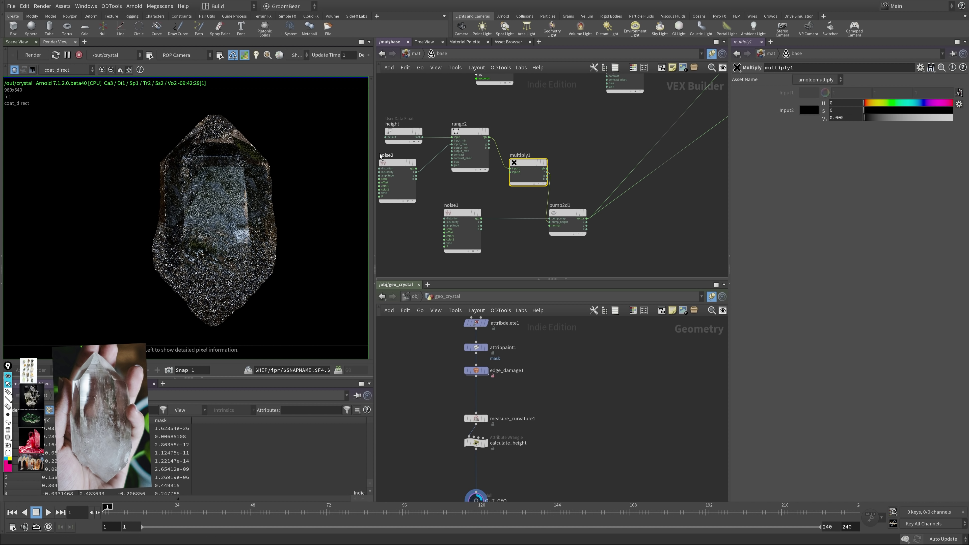
mouse_move(612, 128)
middle_mouse_down()
mouse_move(627, 188)
mouse_move(534, 147)
mouse_move(496, 168)
mouse_move(575, 166)
middle_mouse_up()
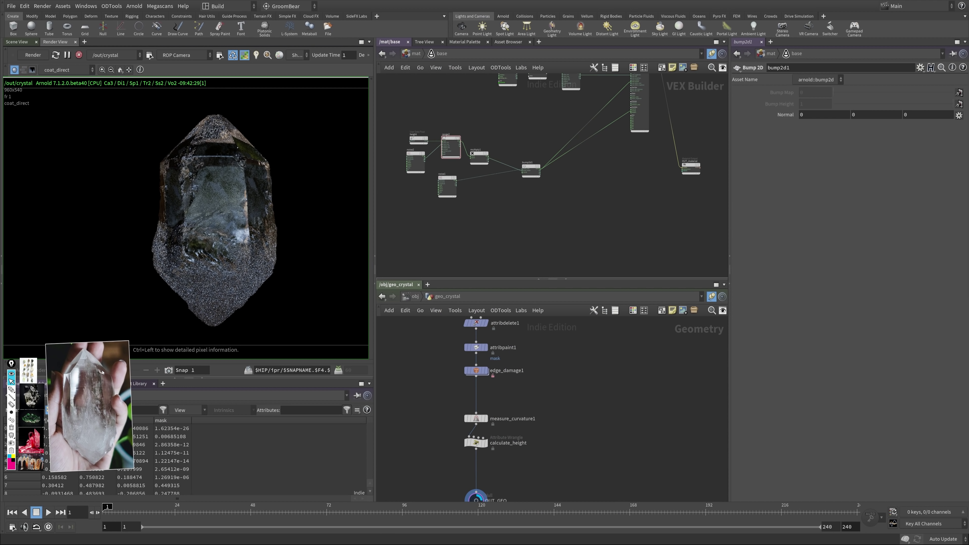
Step: Add a new Noise node in the empty area below the OUT_material node
key("Tab")
type("nois")
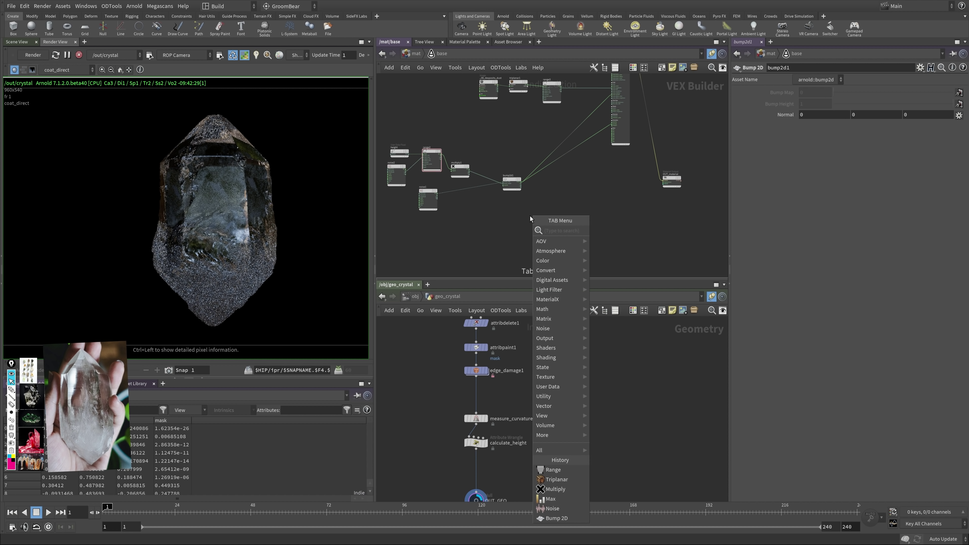
key("Return")
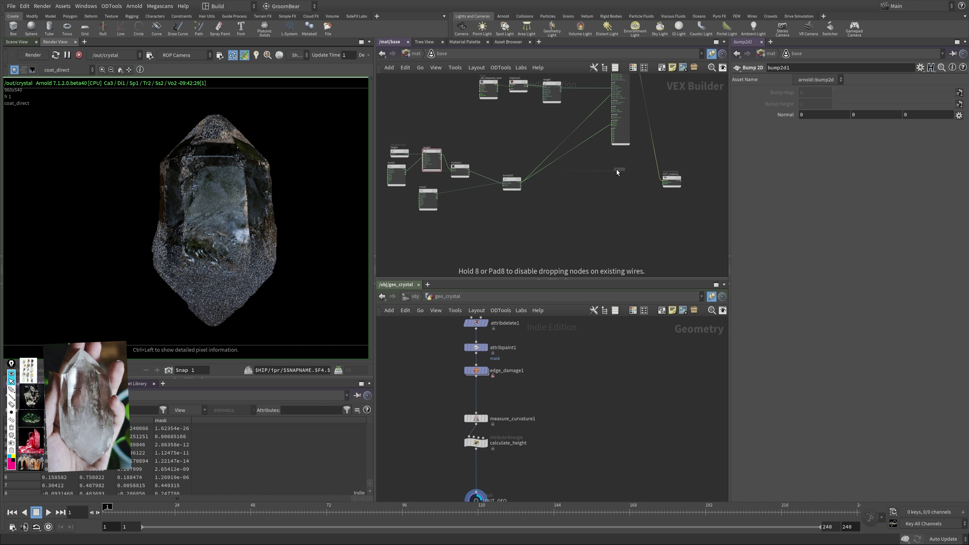
left_click(611, 213)
scroll(629, 209, "up", 5)
middle_click_drag(644, 208, 574, 226)
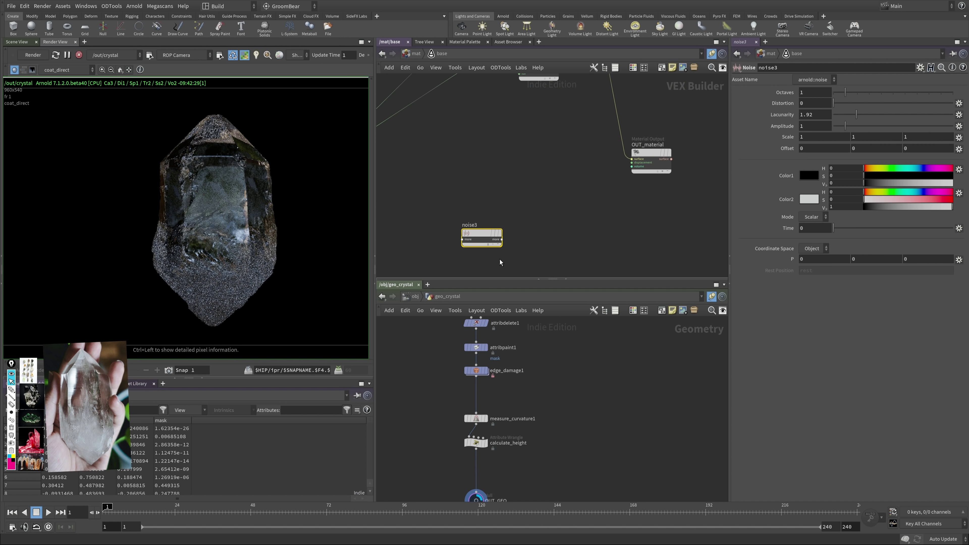
Step: Connect noise3's output to OUT_material's surface input and show the C pass in the render
left_click(488, 246)
left_click_drag(482, 233, 640, 146)
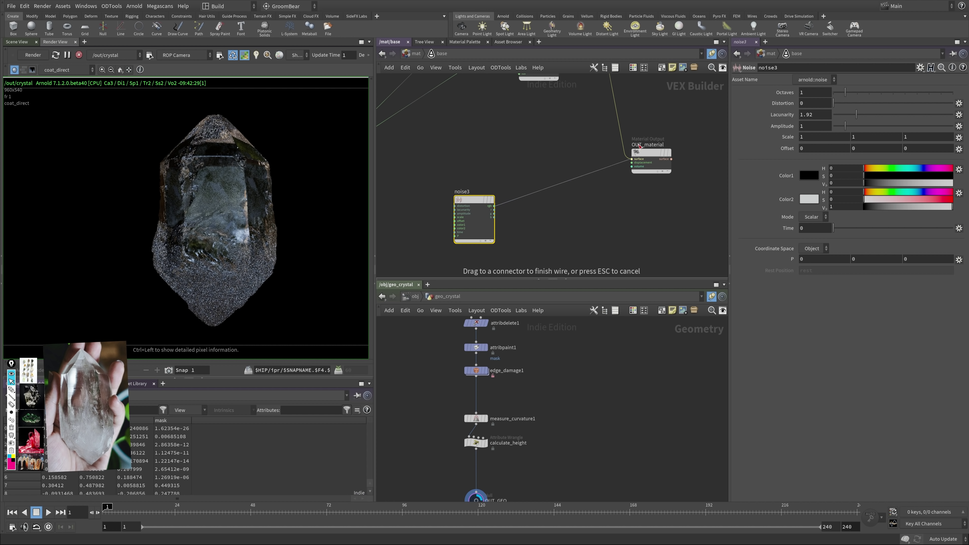
left_click(639, 151)
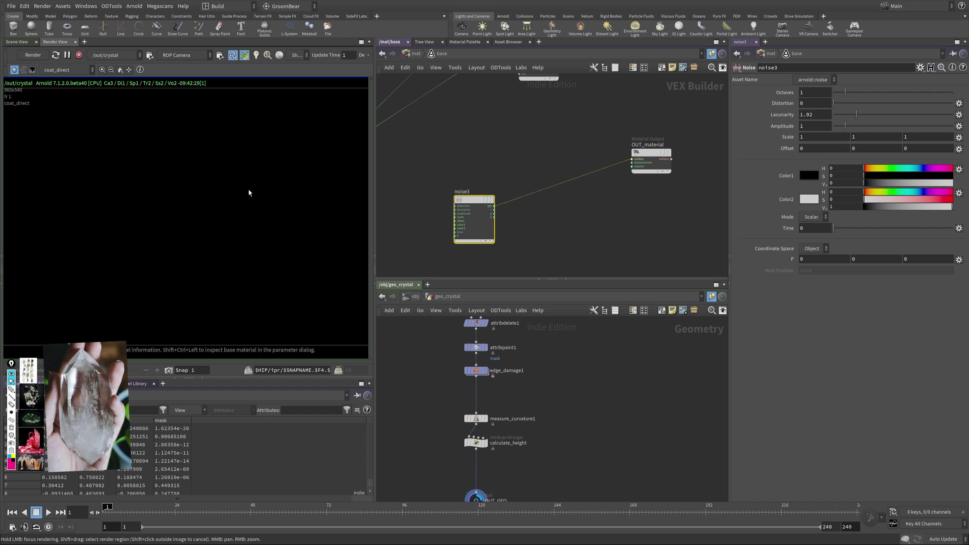
left_click(510, 152)
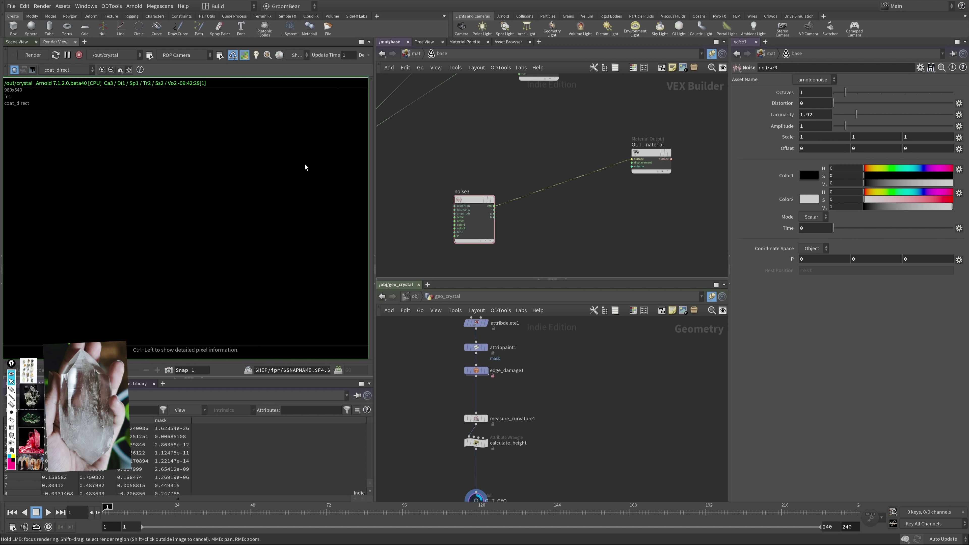
left_click(55, 68)
left_click(53, 70)
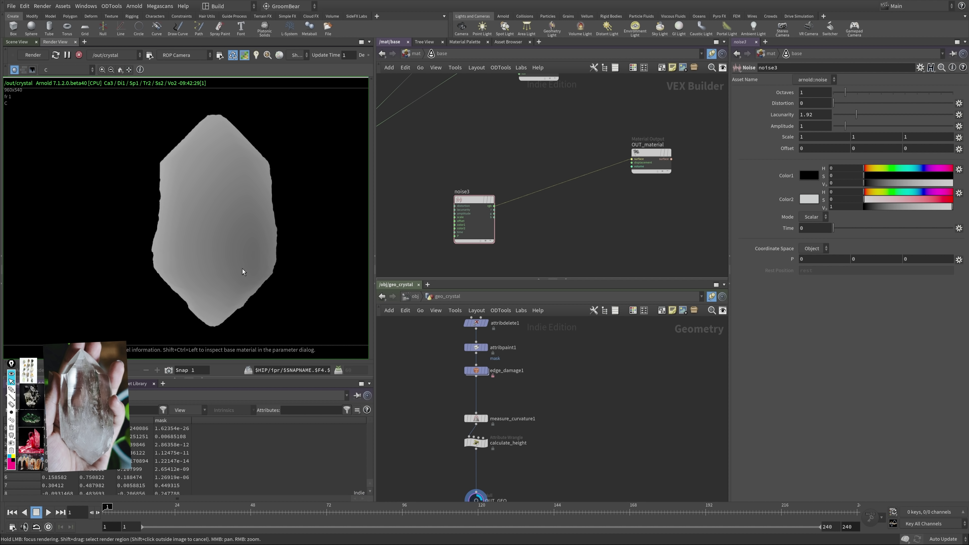
Step: Set noise3's Scale to 0.1, 50, 0.1 and its Distortion to 1.6 to stretch the noise into bands
left_click_drag(474, 219, 531, 206)
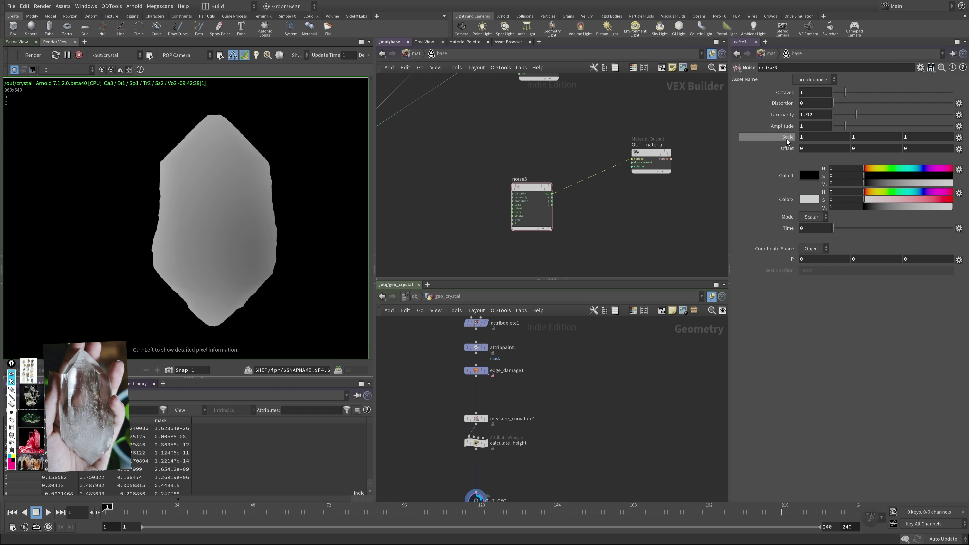
middle_click_drag(788, 137, 754, 140)
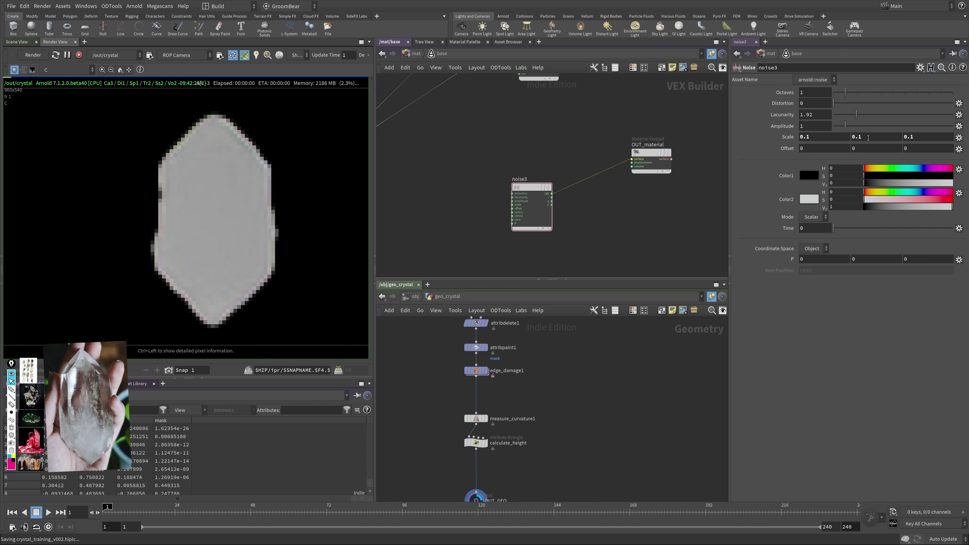
middle_click_drag(854, 139, 919, 101)
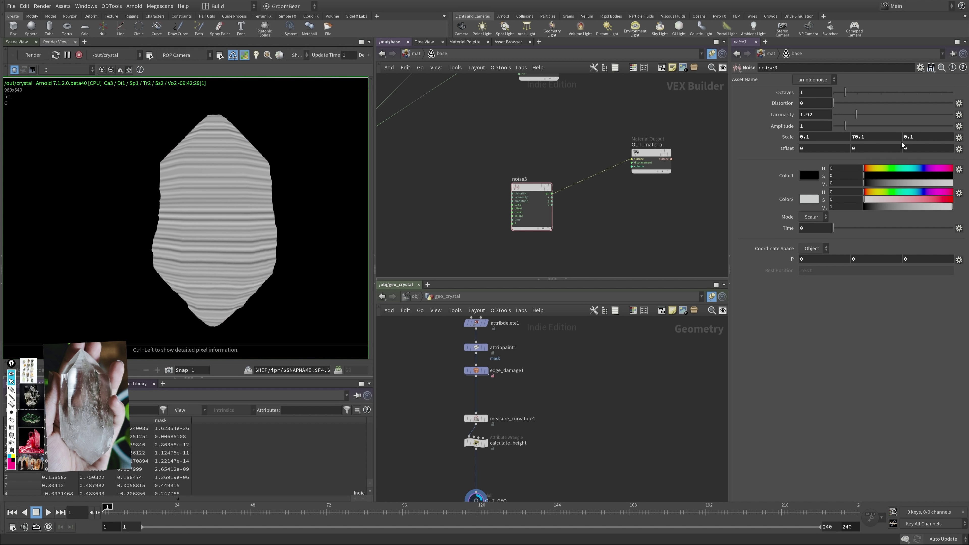
double_click(858, 138)
type("50")
key("Return")
left_click_drag(835, 104, 852, 104)
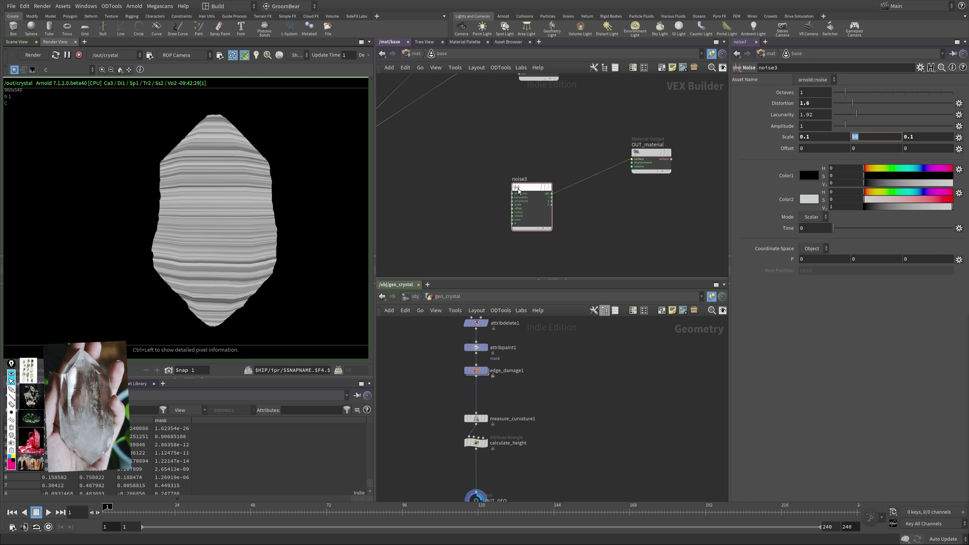
left_click_drag(525, 188, 561, 183)
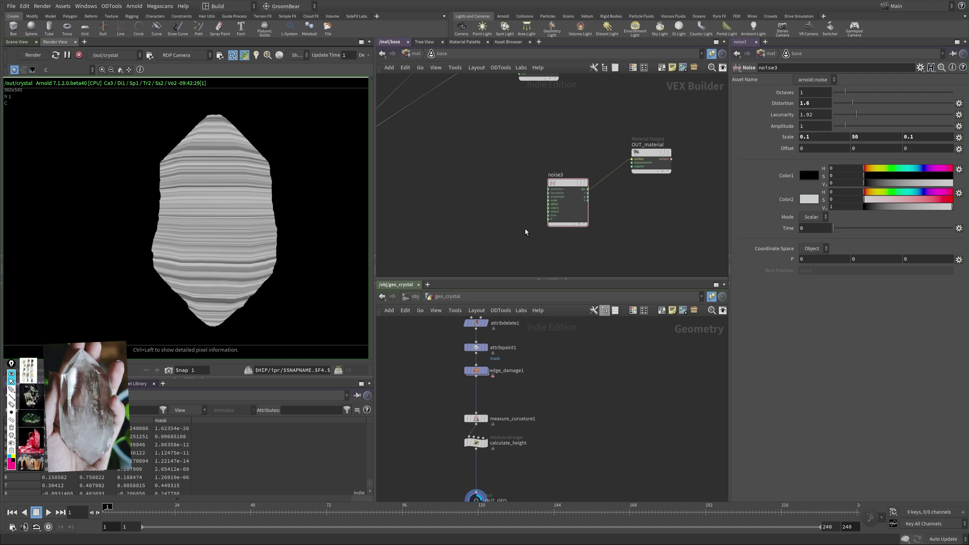
Step: Add a State Vector node beside noise3 with its Variable set to Shading Point in Object-Space
key("Tab")
type("stat")
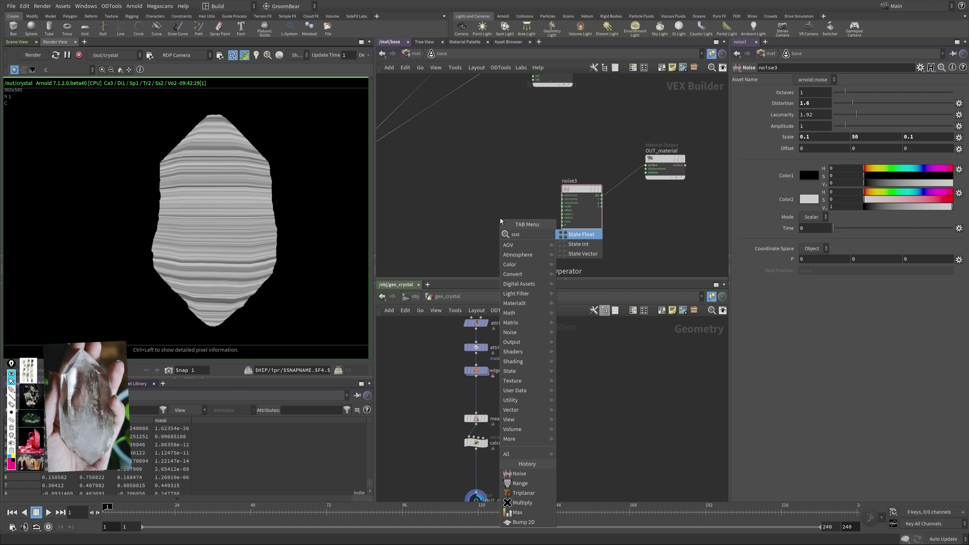
key("Return")
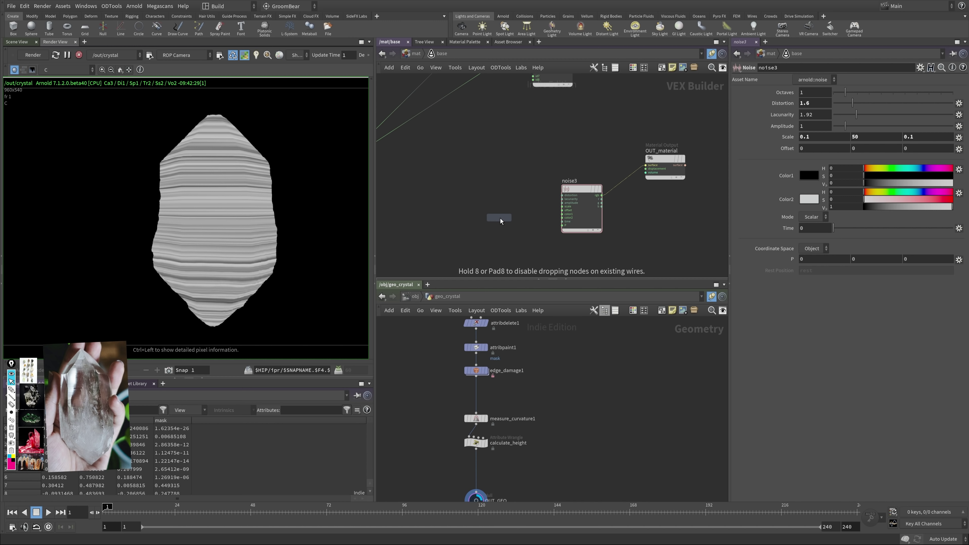
left_click(526, 209)
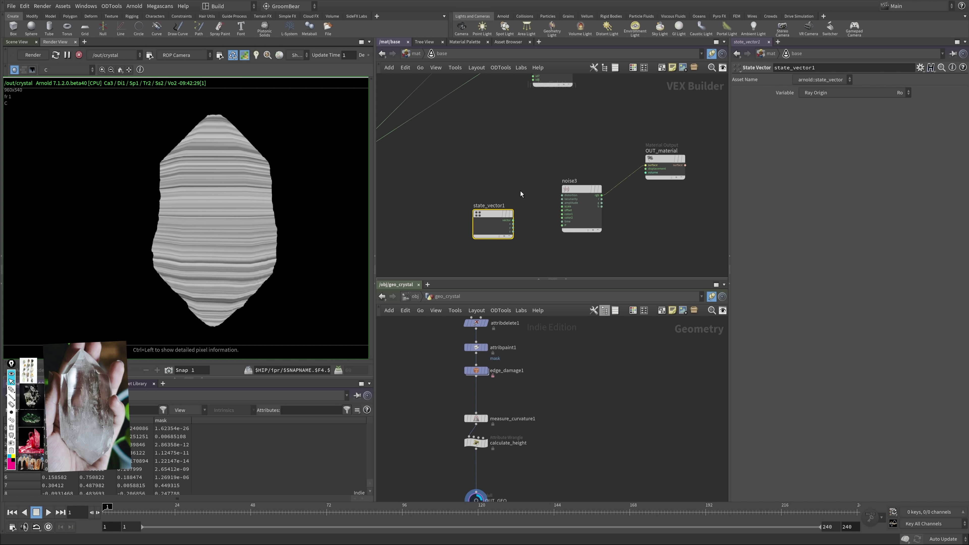
left_click(825, 90)
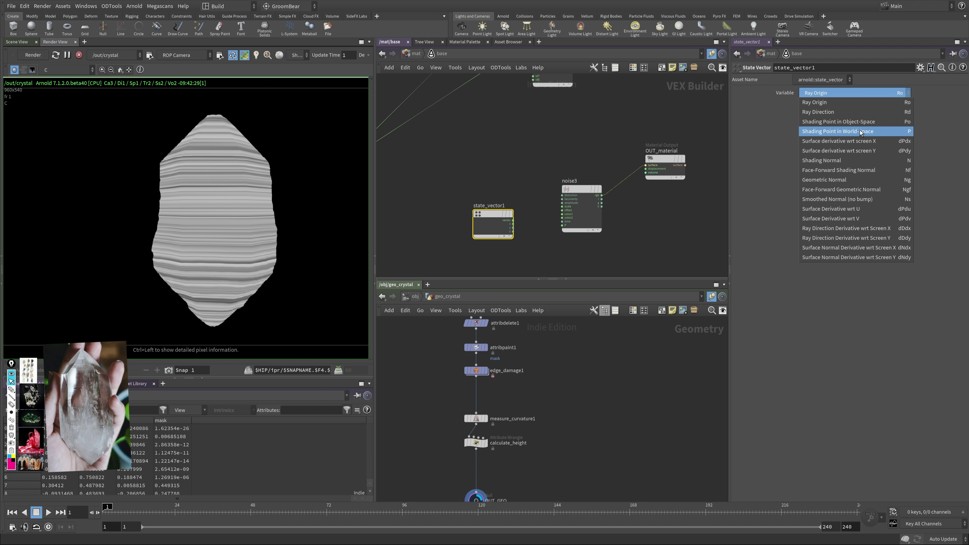
left_click(862, 122)
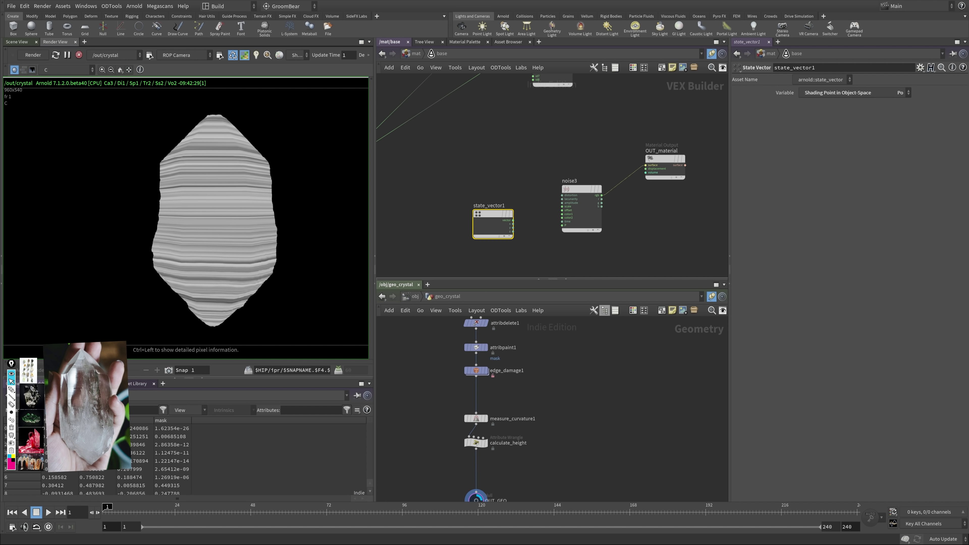
Step: Connect state_vector1's vector output to noise3's P input, move the state vector node farther away, and save the scene
left_click(591, 207)
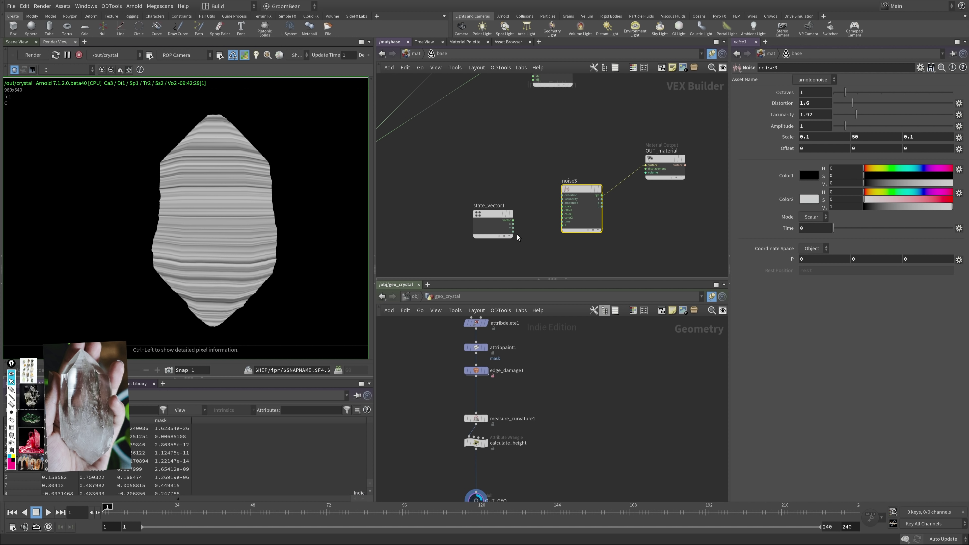
left_click_drag(513, 220, 563, 225)
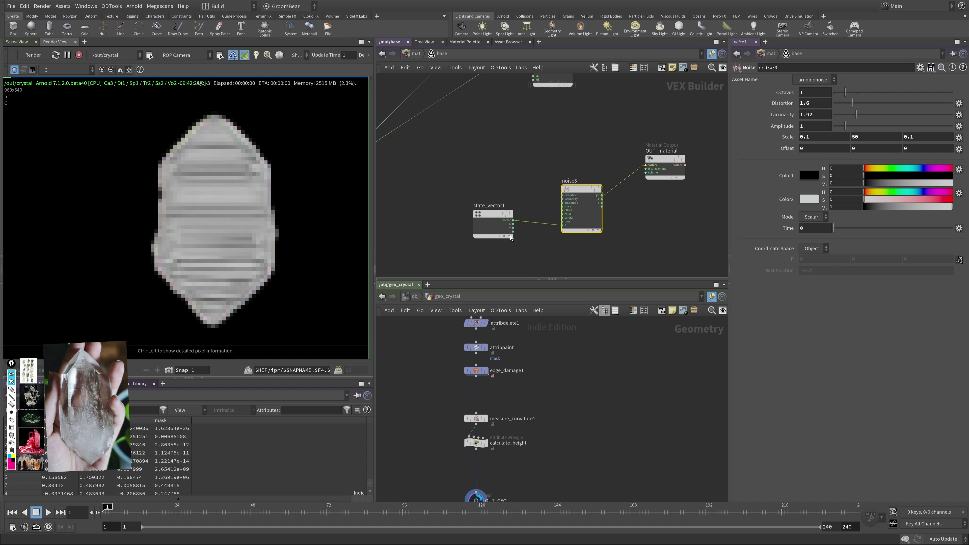
left_click_drag(479, 226, 429, 234)
key("ctrl+s")
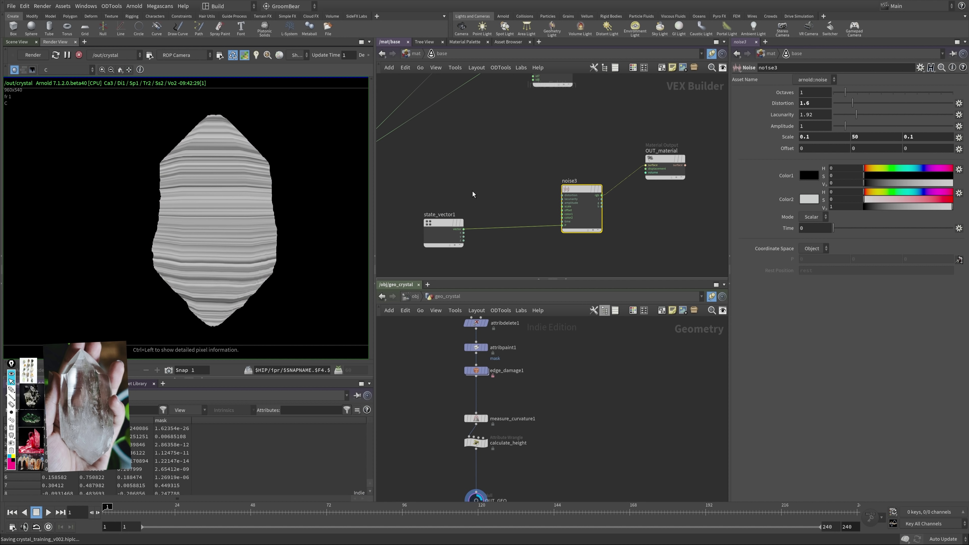
Step: Add a Multiply node between state_vector1 and noise3 and connect the state vector's output to its input2
middle_click_drag(482, 199, 544, 187)
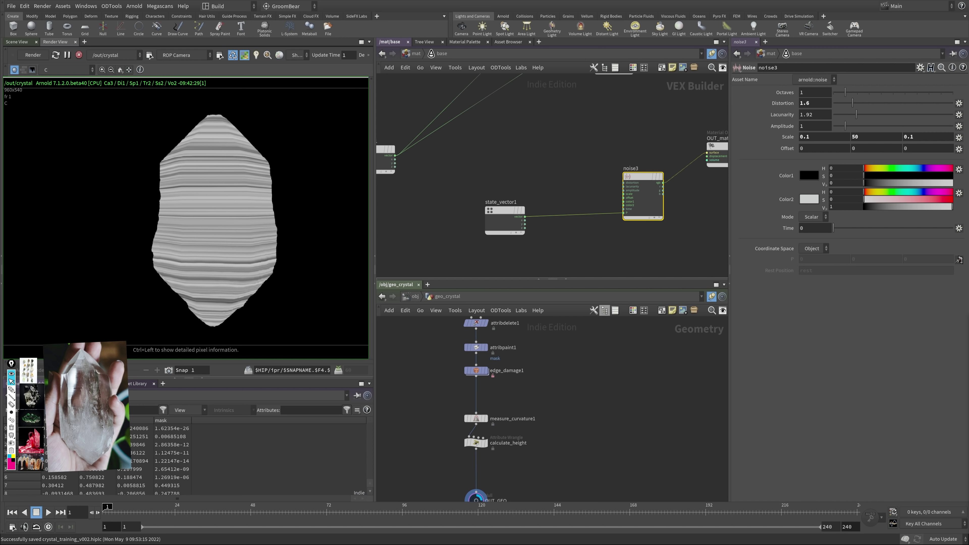
key("Tab")
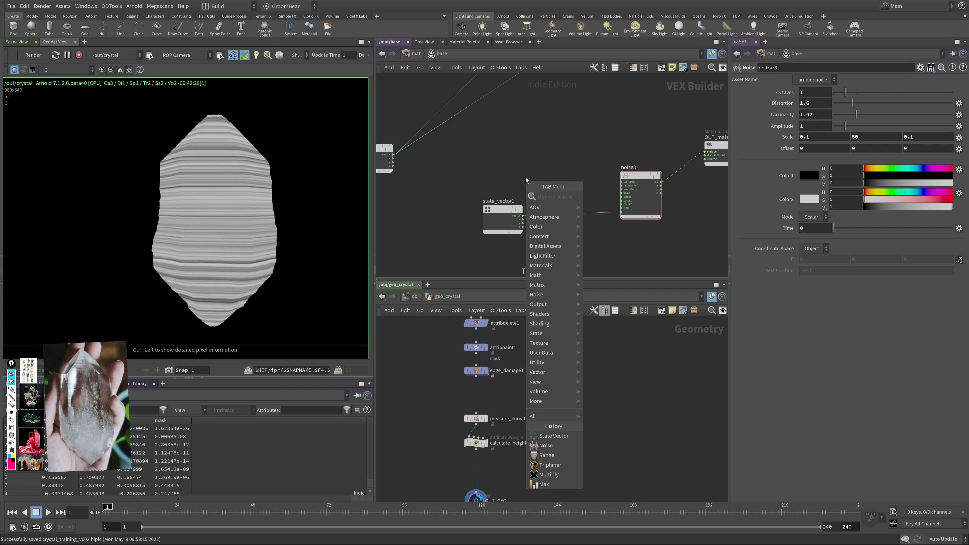
type("mult")
key("Return")
left_click(559, 188)
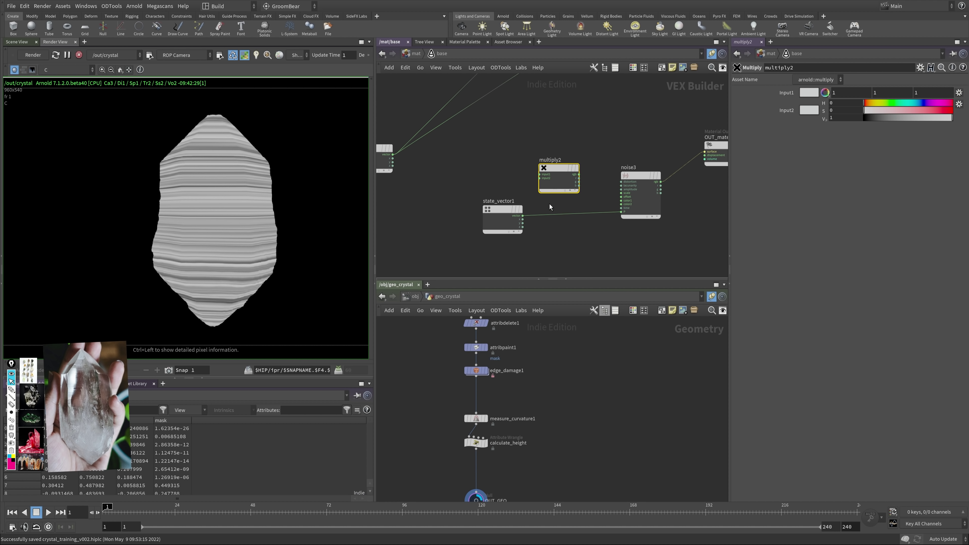
left_click_drag(561, 189, 564, 184)
left_click_drag(522, 216, 542, 173)
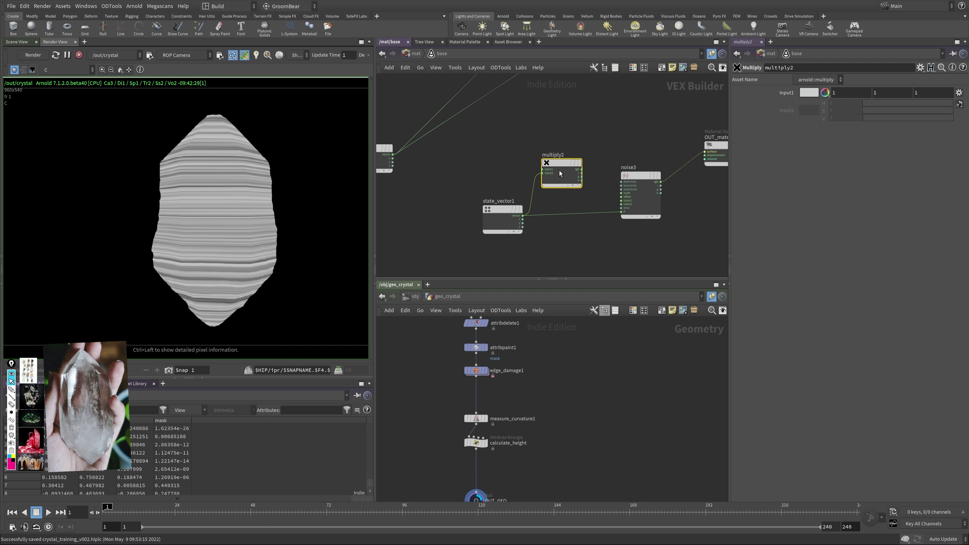
left_click_drag(466, 154, 571, 237)
left_click_drag(572, 178, 573, 230)
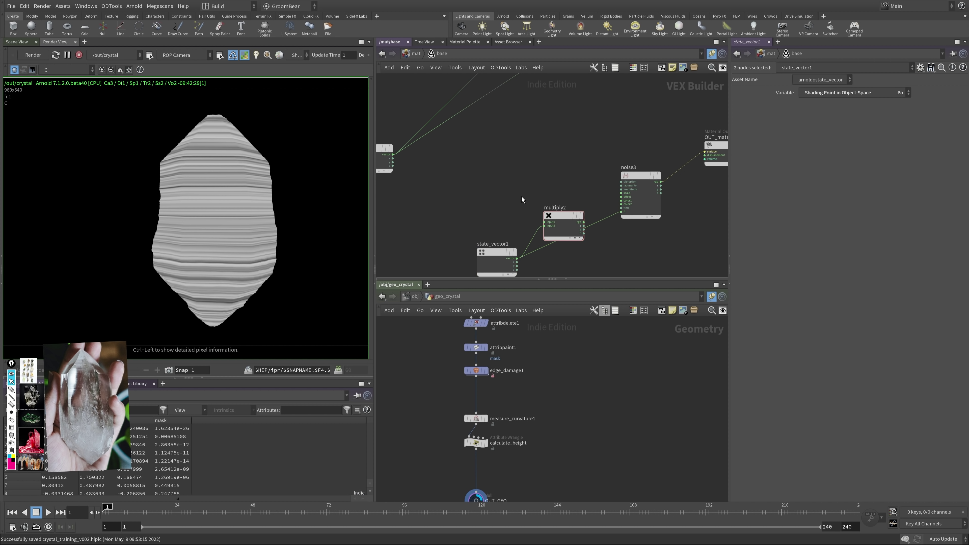
Step: Add another Noise node above state_vector1 and set its Mode to Vector
key("Tab")
key("Return")
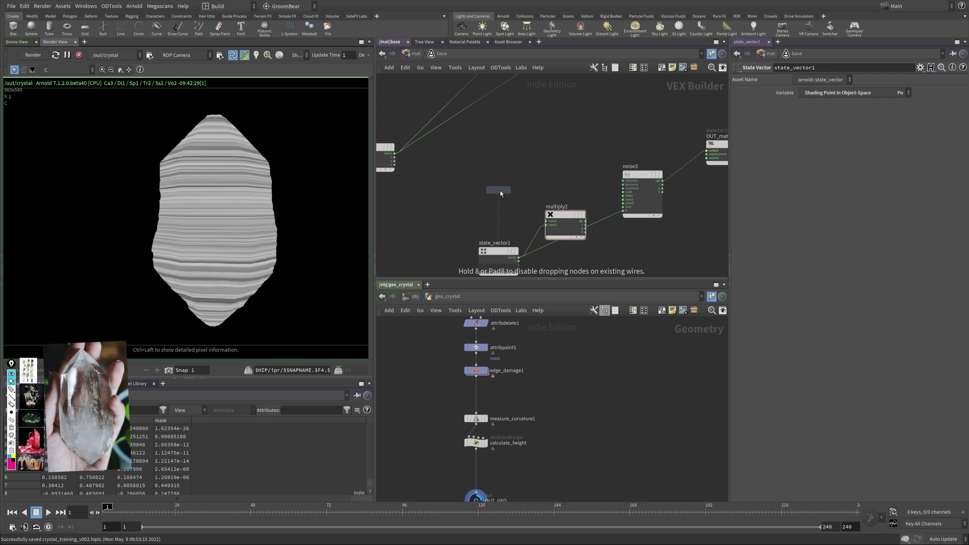
left_click(490, 178)
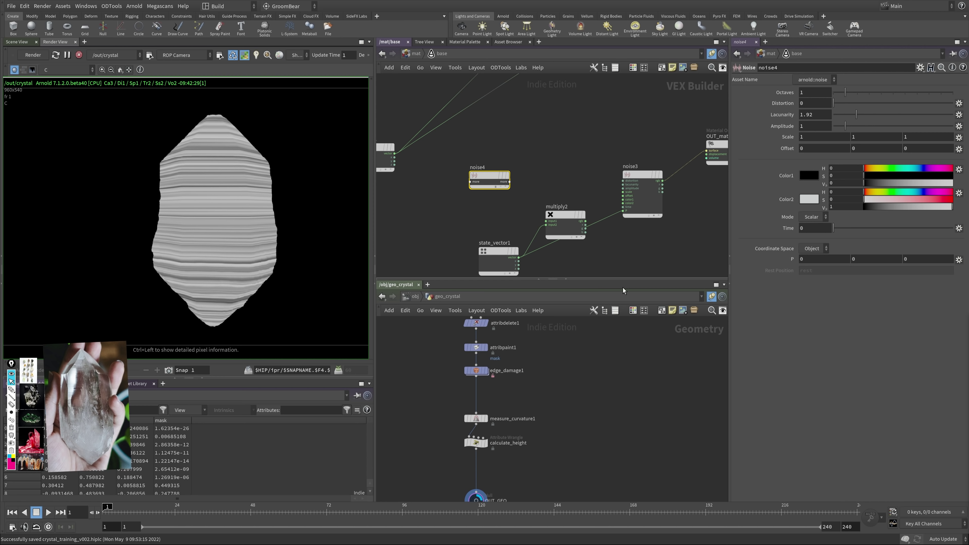
middle_click_drag(491, 184, 464, 146)
left_click_drag(539, 189, 534, 174)
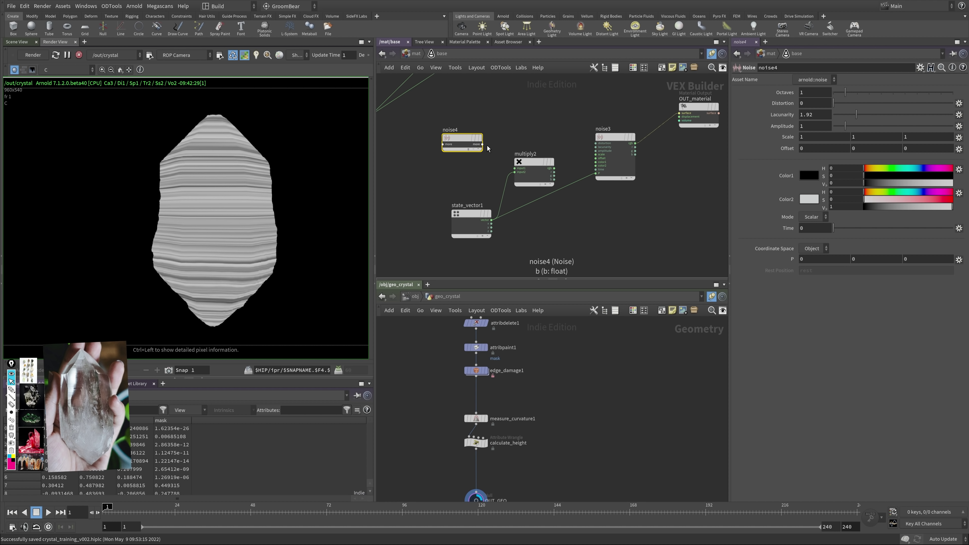
left_click(813, 217)
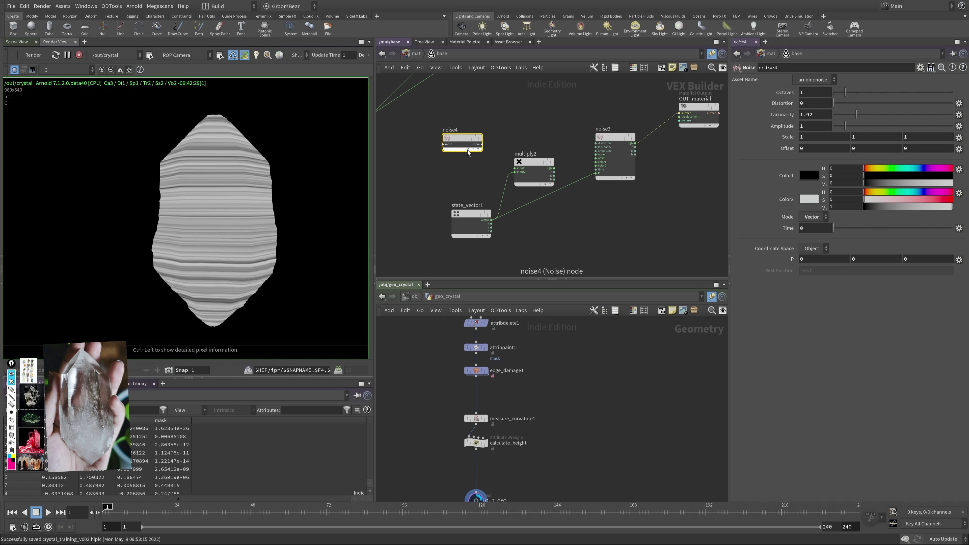
Step: Connect noise4 to multiply2's input1 and multiply2's output to noise3's P input, and space out the nodes
left_click_drag(482, 145, 595, 174)
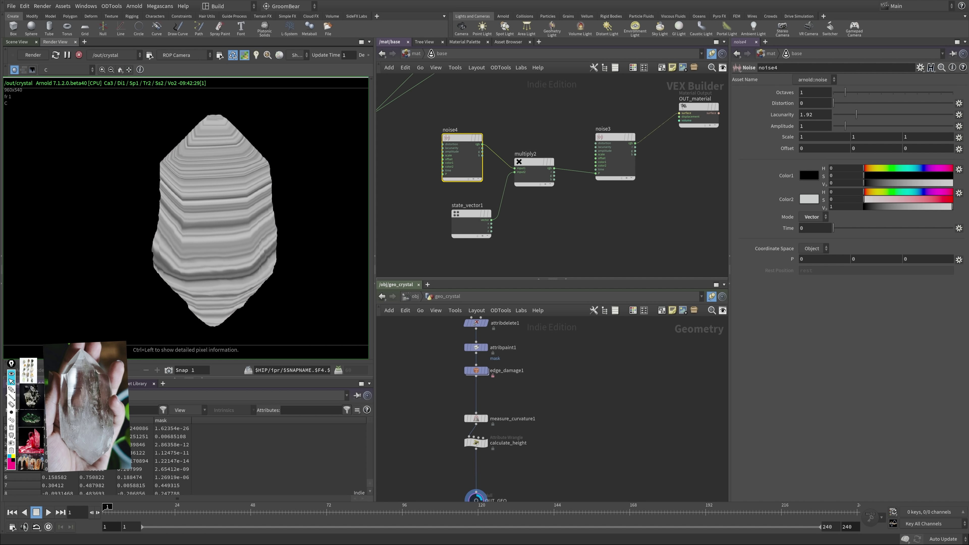
middle_click_drag(503, 79, 528, 68)
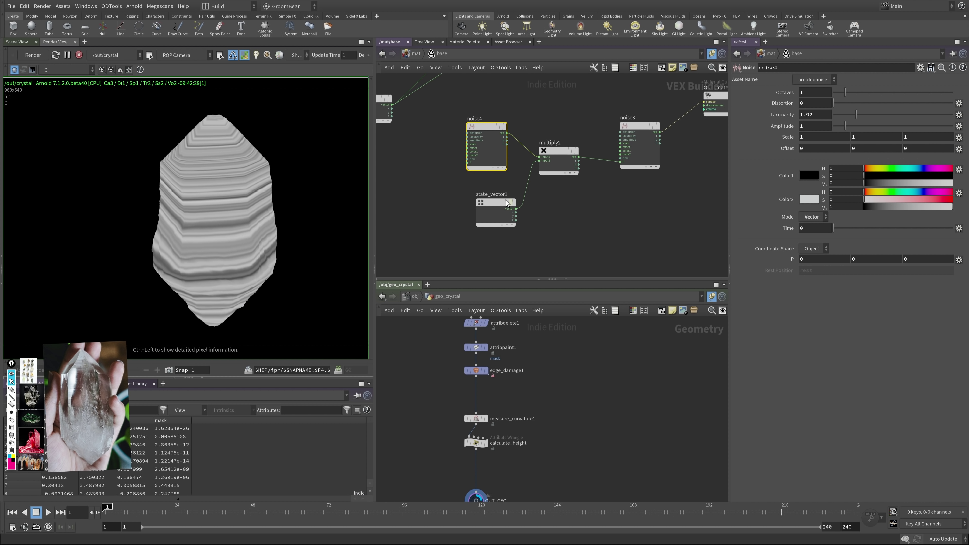
left_click_drag(496, 202, 483, 212)
left_click_drag(559, 154, 563, 164)
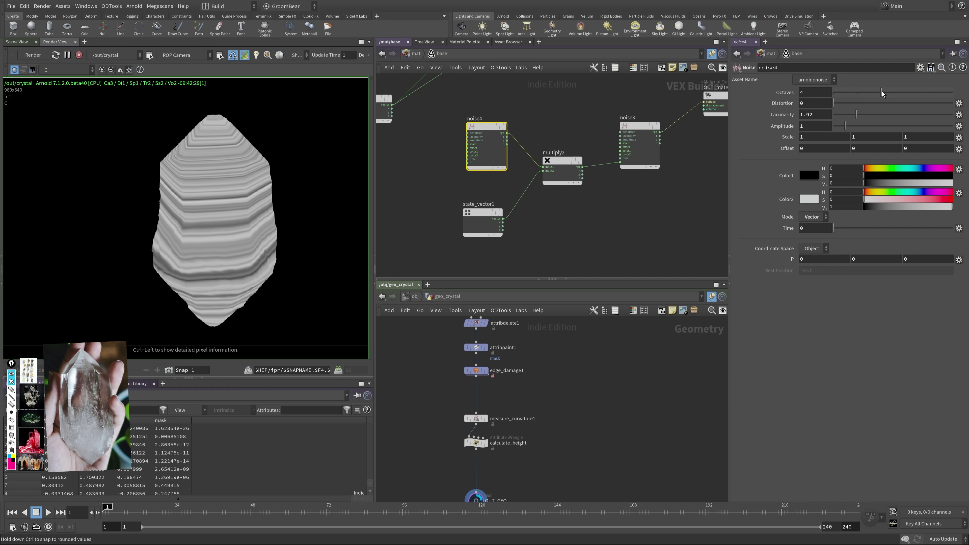
Step: Set noise4's Octaves to 5, Scale to 8 on all axes, and Distortion to 1.2
left_click_drag(881, 94, 893, 93)
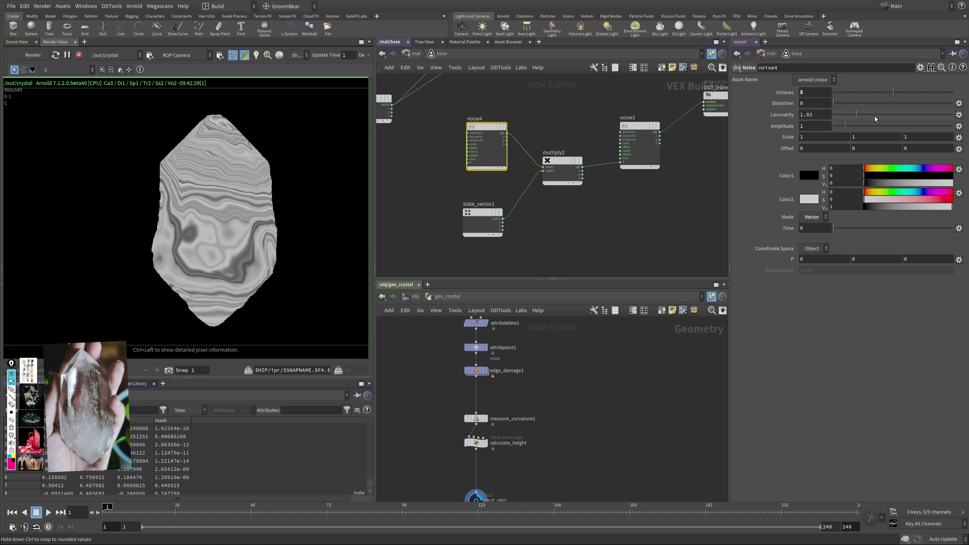
middle_click_drag(789, 136, 808, 115)
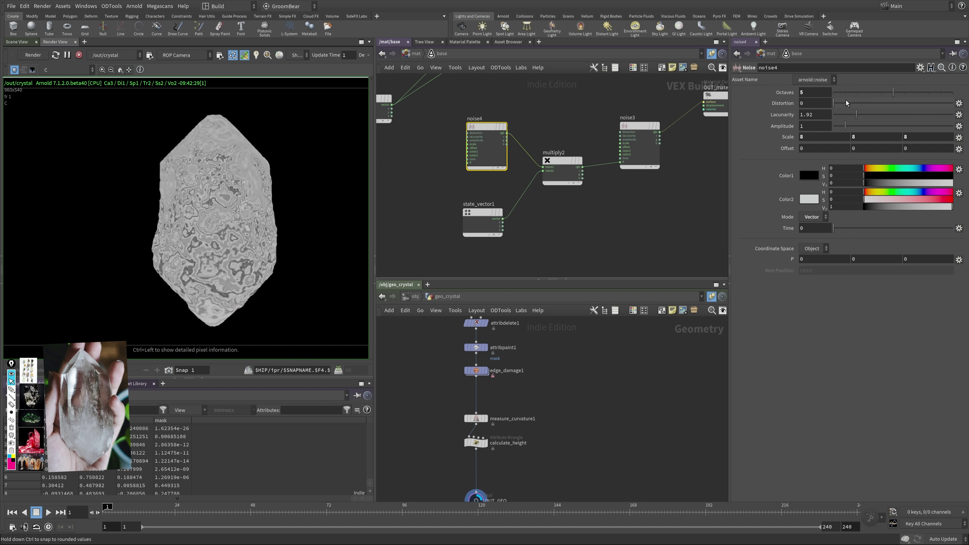
left_click_drag(846, 103, 854, 103)
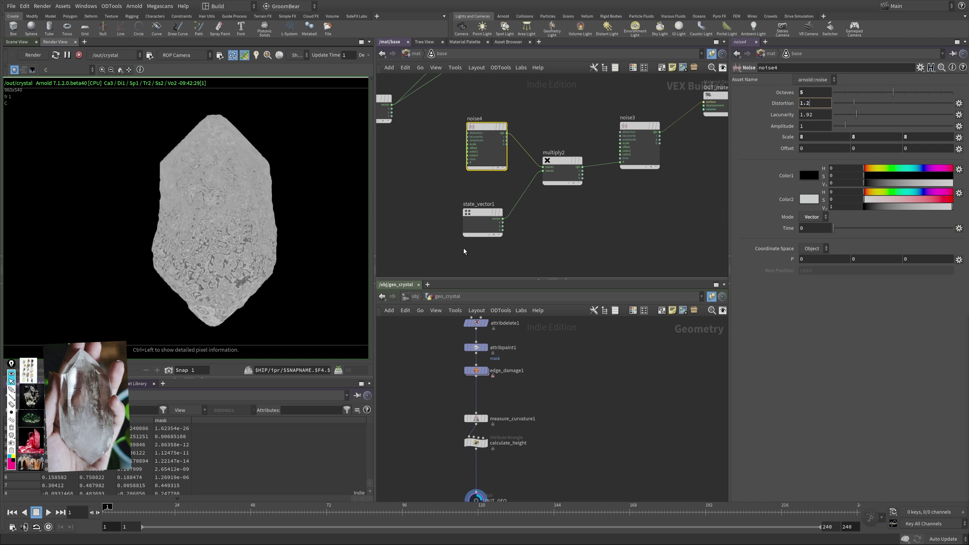
Step: Add a Range node between noise4 and multiply2, shifting both nodes to make room for it
left_click_drag(483, 124, 463, 129)
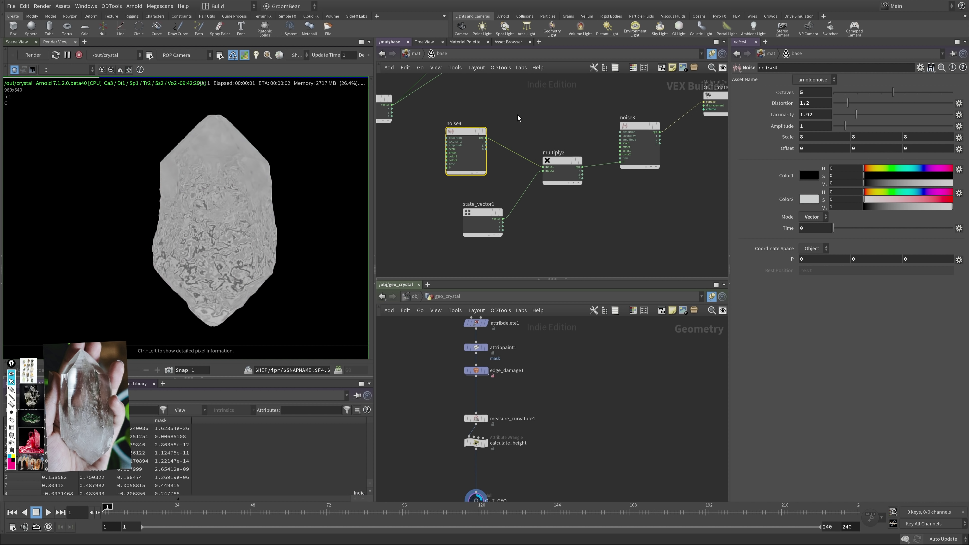
left_click(497, 204)
key("Tab")
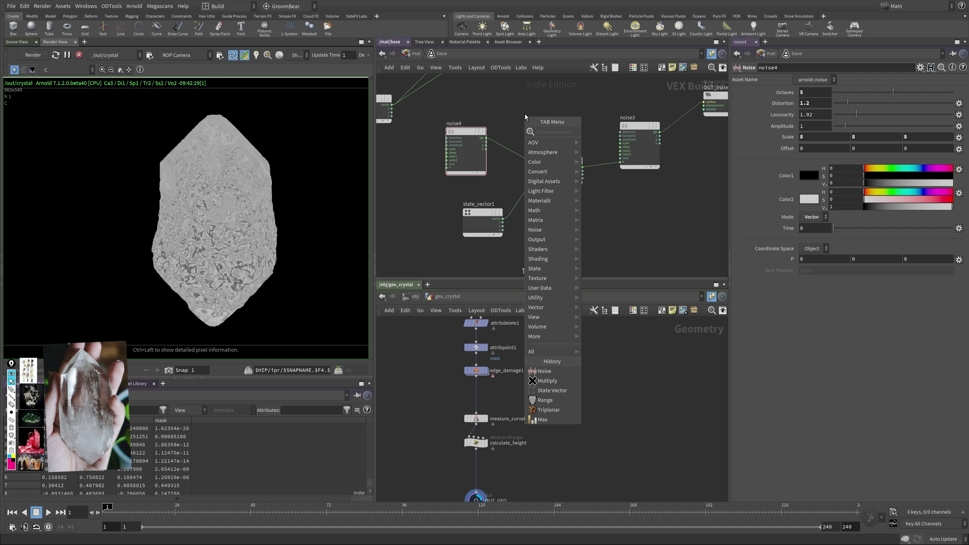
key("Escape")
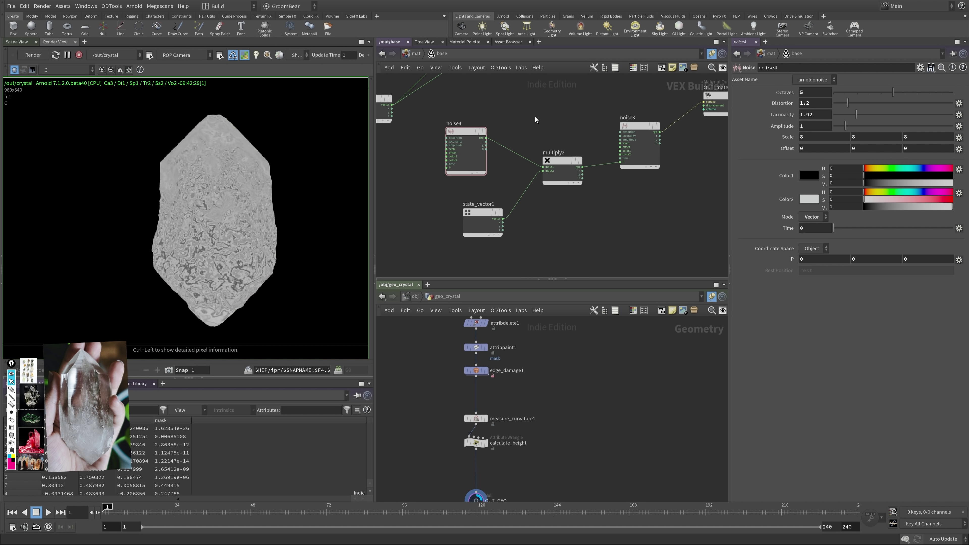
key("Tab")
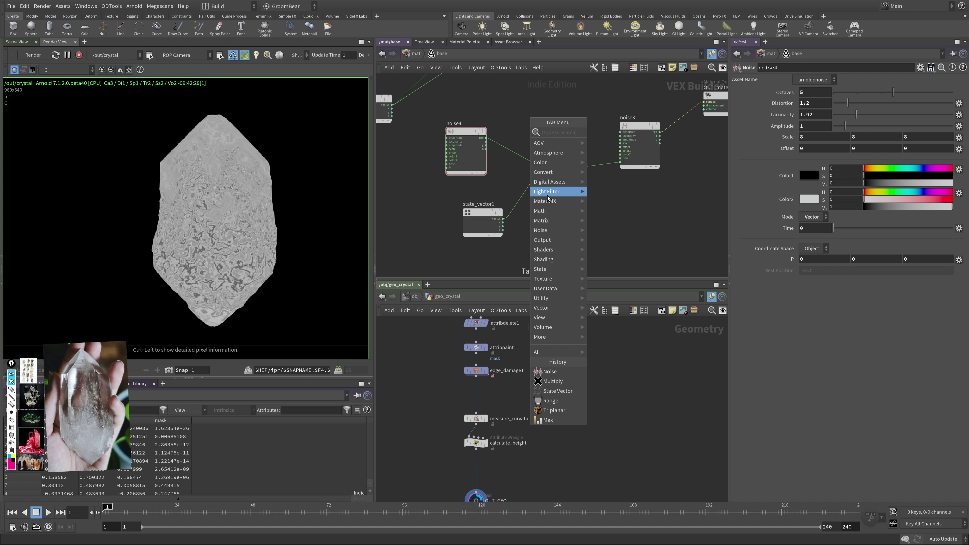
key("Escape")
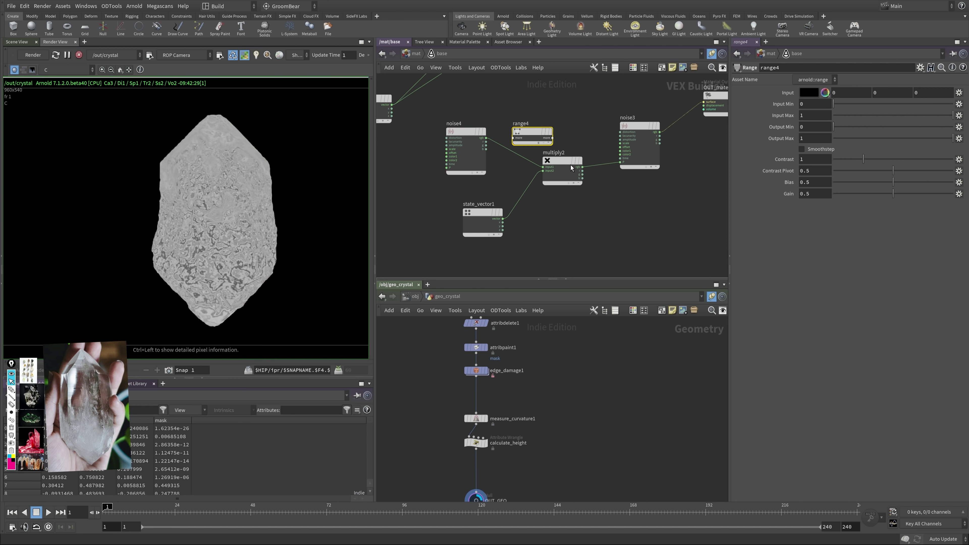
left_click(514, 142)
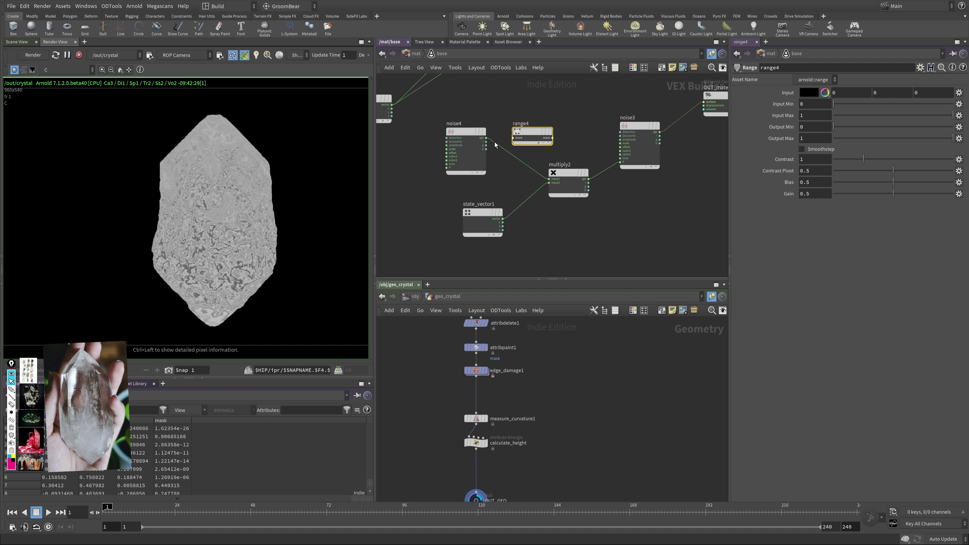
Step: Connect noise4's output to range4's input and range4's output to multiply2's input1, and tidy range4's placement
left_click_drag(487, 138, 513, 139)
left_click(530, 152)
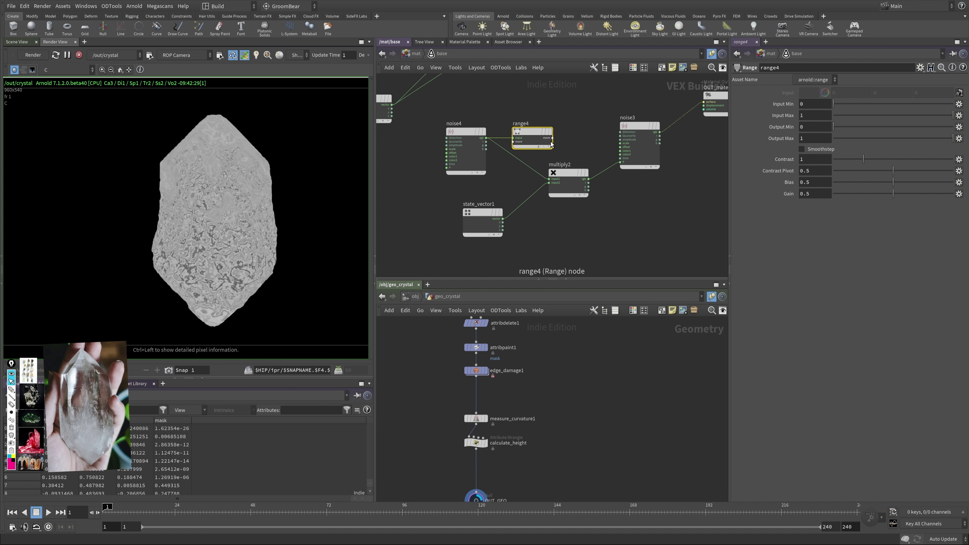
left_click(552, 137)
left_click(559, 154)
left_click(549, 178)
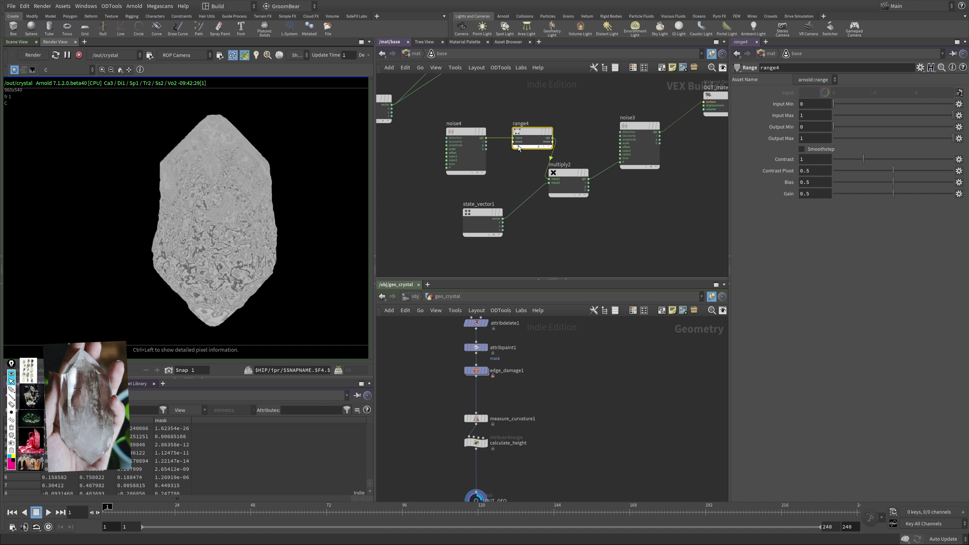
left_click_drag(536, 131, 528, 131)
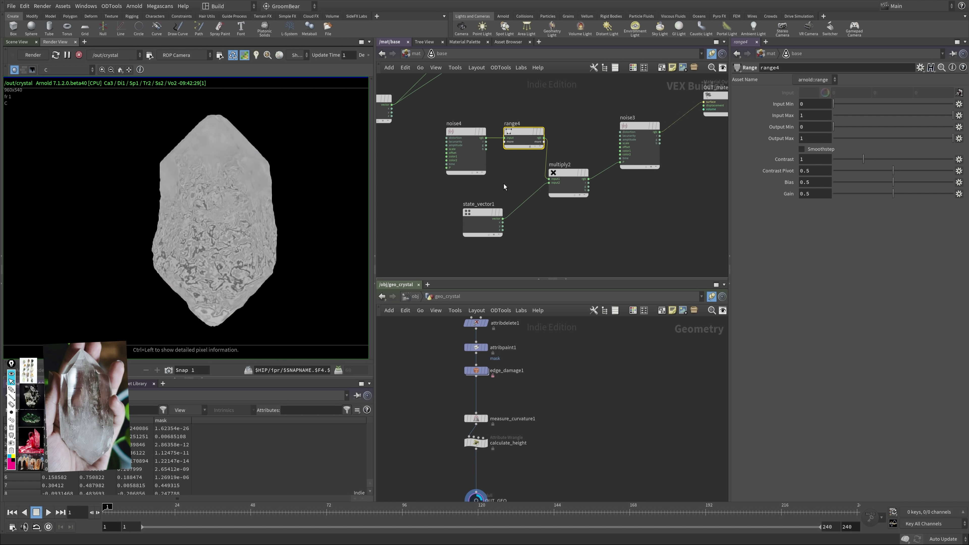
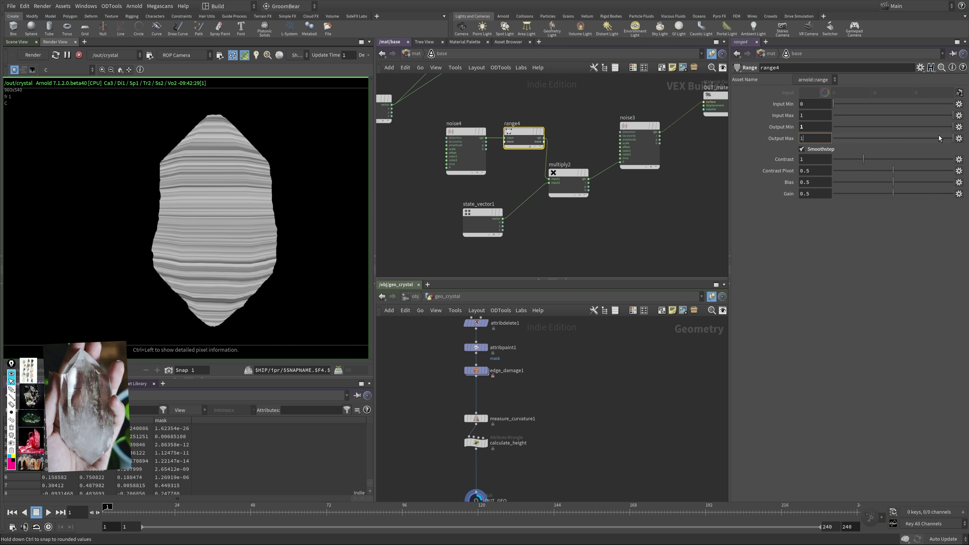
Step: Save the scene and examine the distorted bands on the crystal in the render
key("ctrl+s")
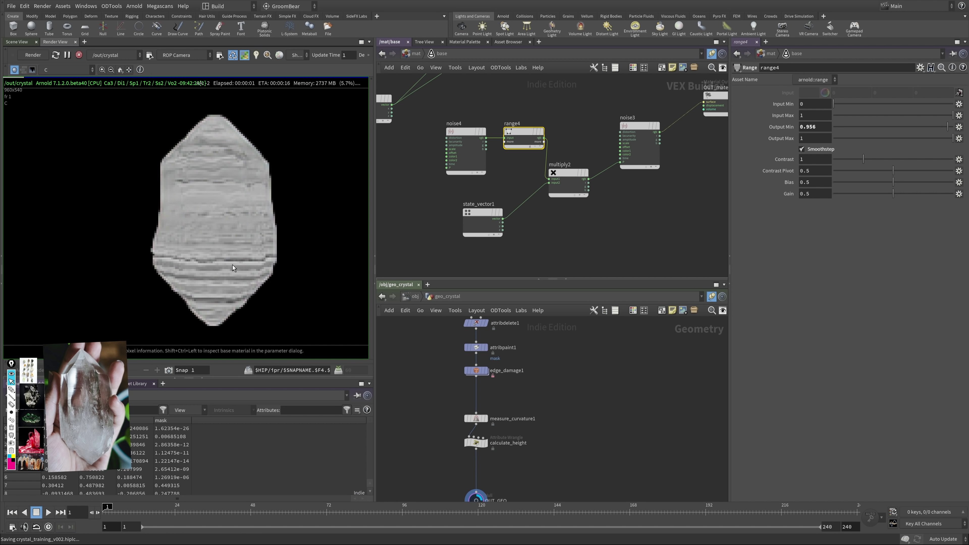
scroll(233, 185, "up", 3)
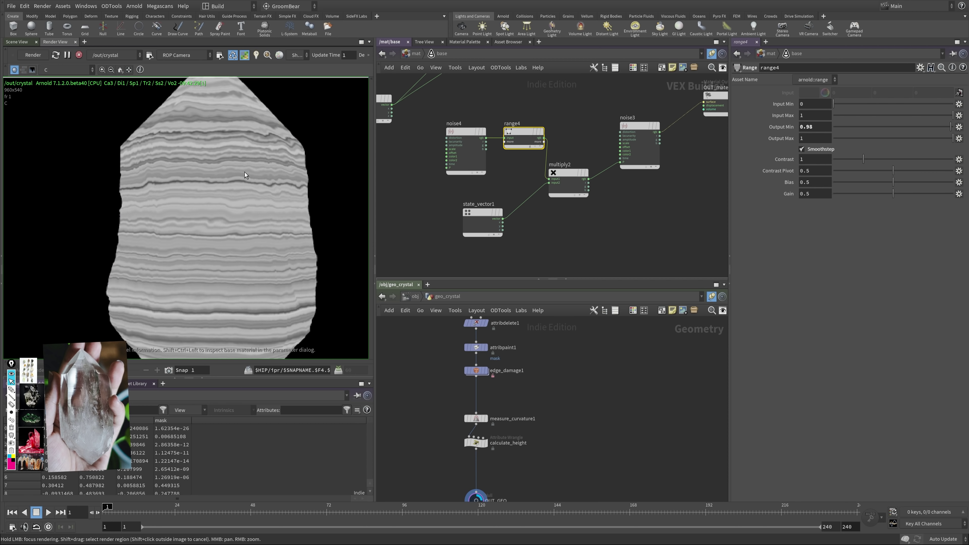
middle_click_drag(203, 185, 230, 146)
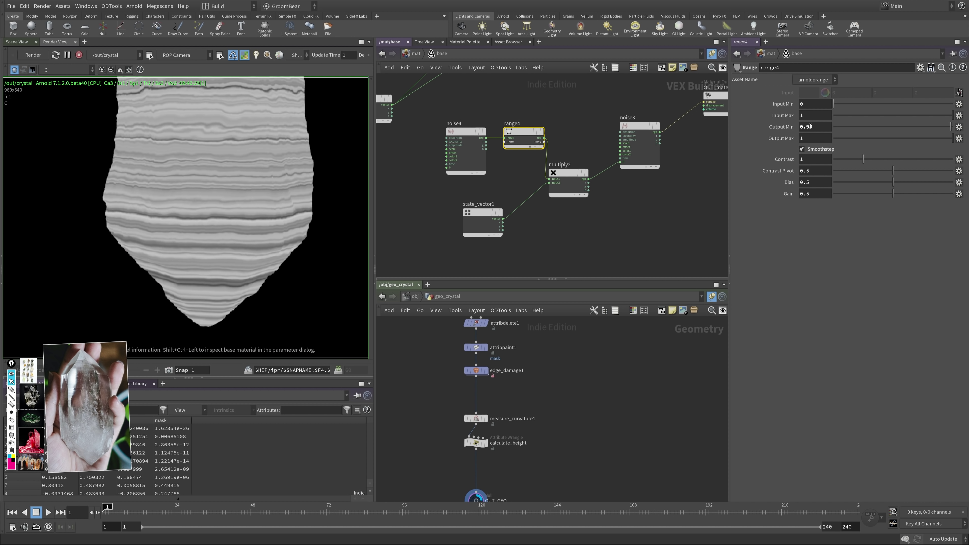
Step: Set range4's Output Min to 0.995 and its Input Min to about 0.205
left_click_drag(810, 127, 814, 121)
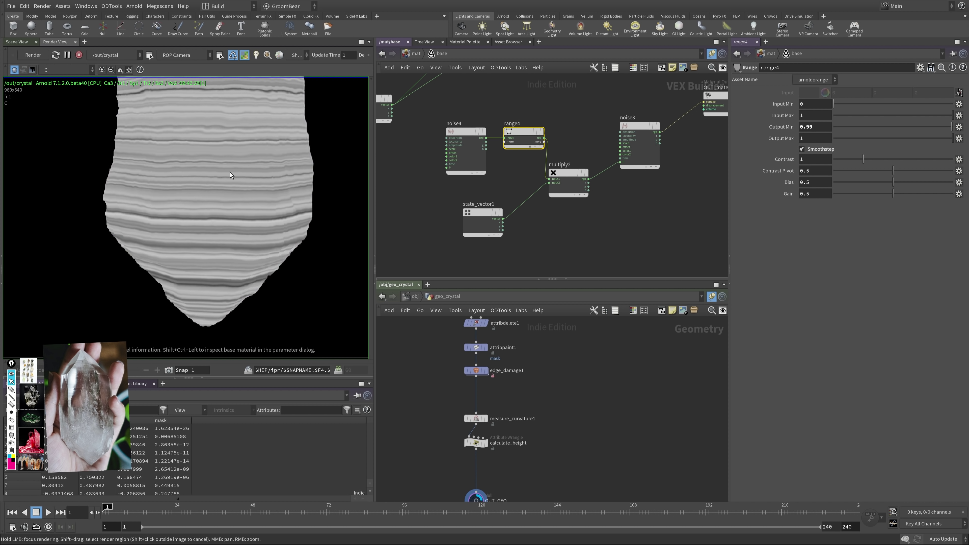
right_click_drag(230, 175, 345, 157)
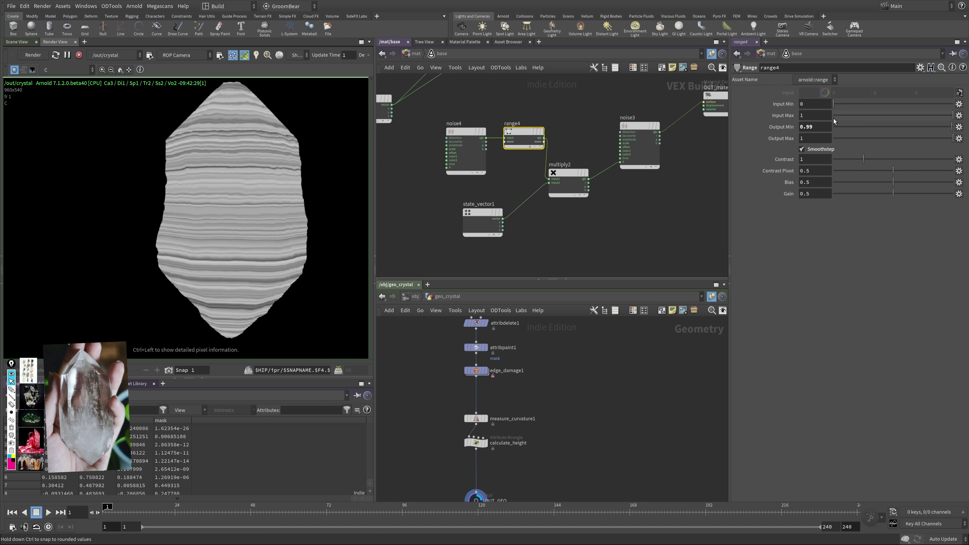
key("Return")
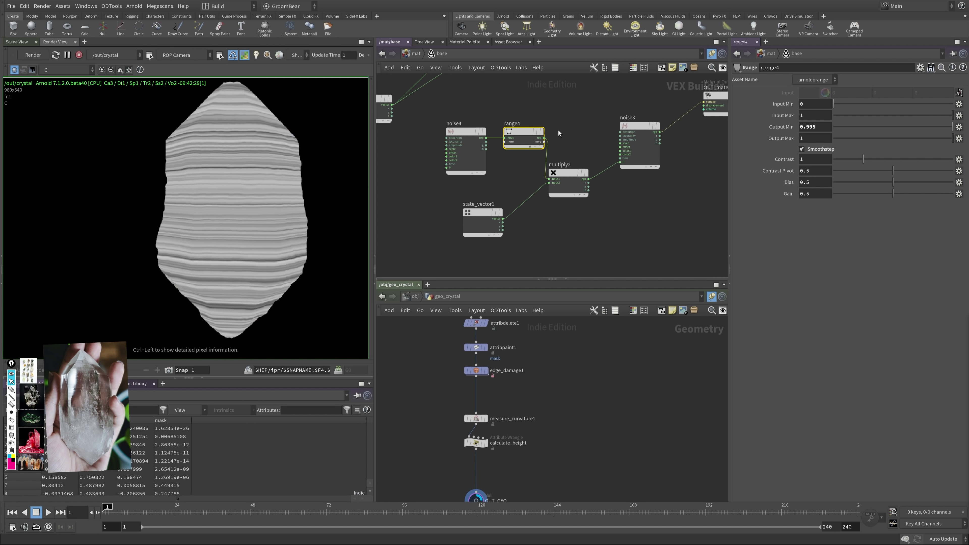
middle_click_drag(581, 117, 510, 147)
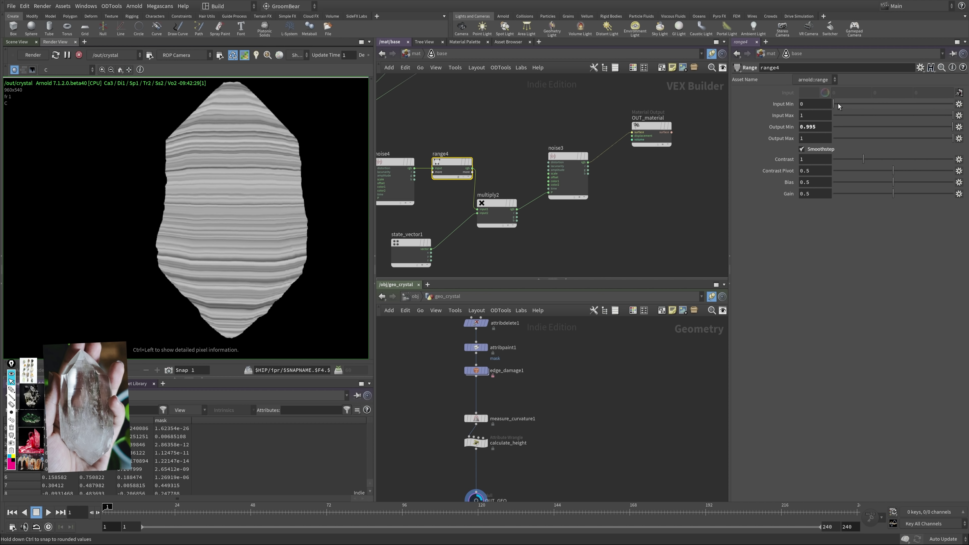
left_click_drag(837, 103, 858, 104)
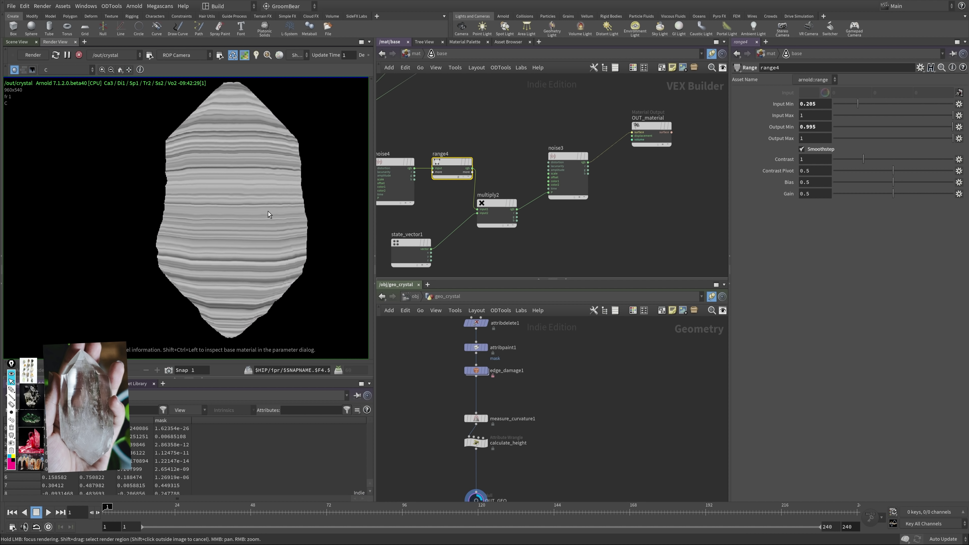
Step: Space out noise3 and OUT_material to make room between them, and start adding another node there
left_click(565, 157)
left_click_drag(564, 164, 567, 183)
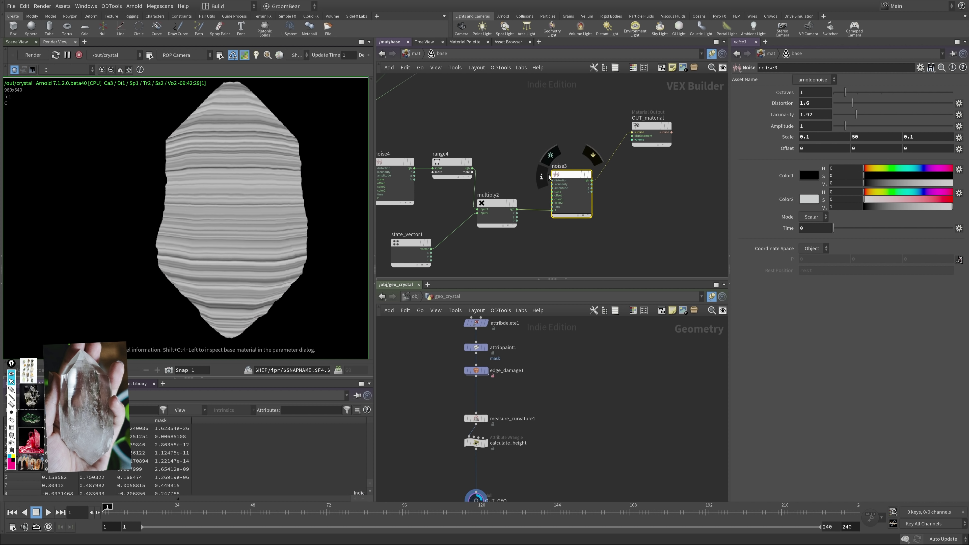
middle_click_drag(548, 174, 483, 179)
scroll(645, 206, "down", 3)
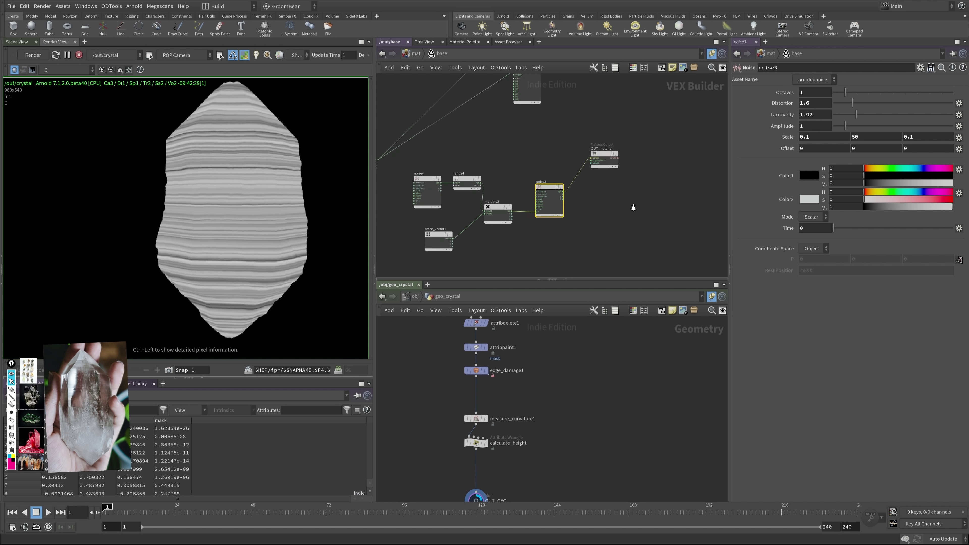
left_click_drag(604, 162, 636, 164)
key("Tab")
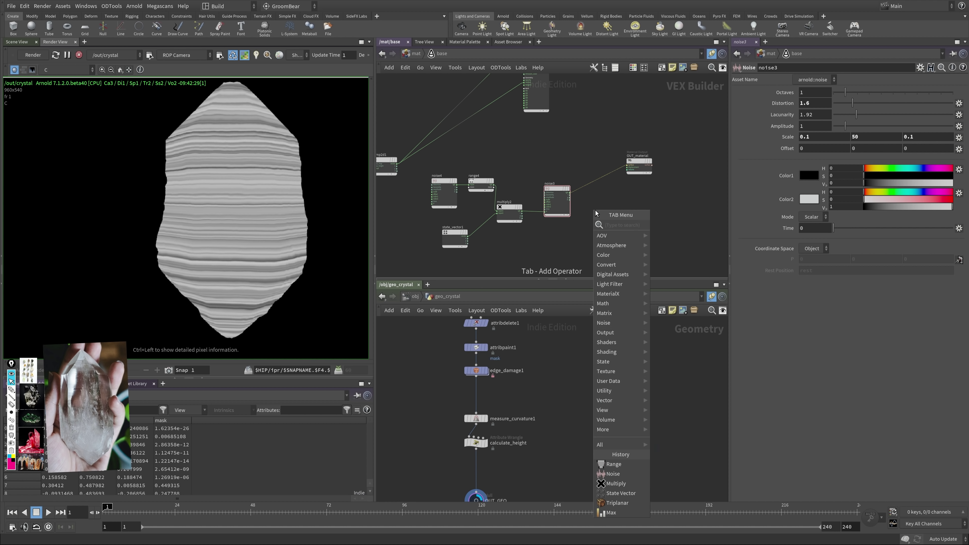
Step: Insert a Range node between noise3 and the surface input of OUT_material
key("Escape")
left_click(595, 211)
scroll(648, 229, "up", 3)
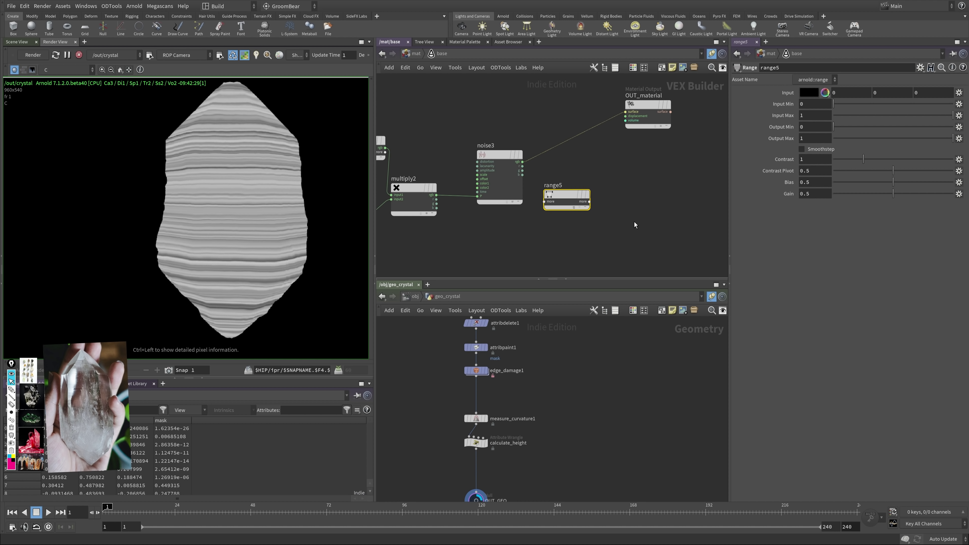
left_click(574, 208)
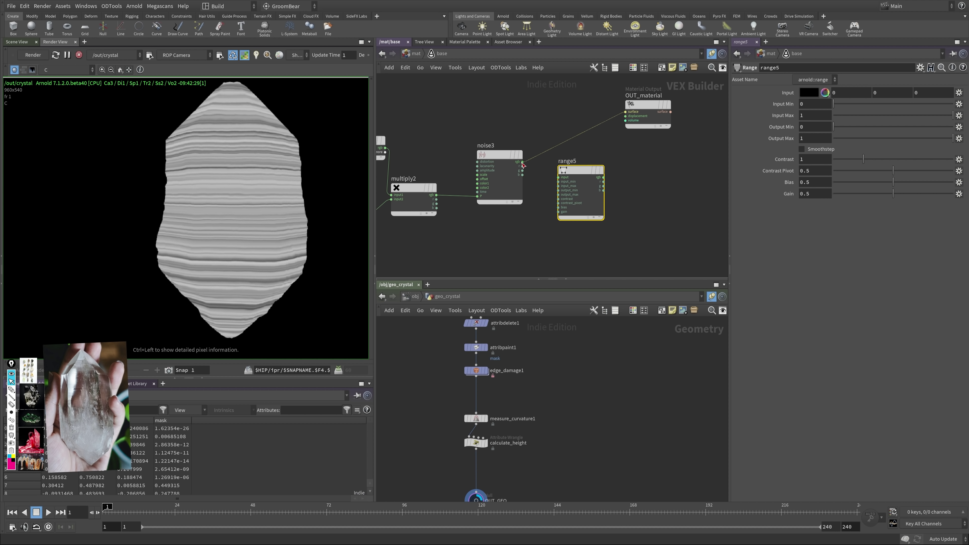
left_click_drag(522, 162, 559, 177)
middle_click_drag(625, 170, 569, 218)
left_click_drag(547, 225, 569, 160)
left_click_drag(510, 210, 497, 199)
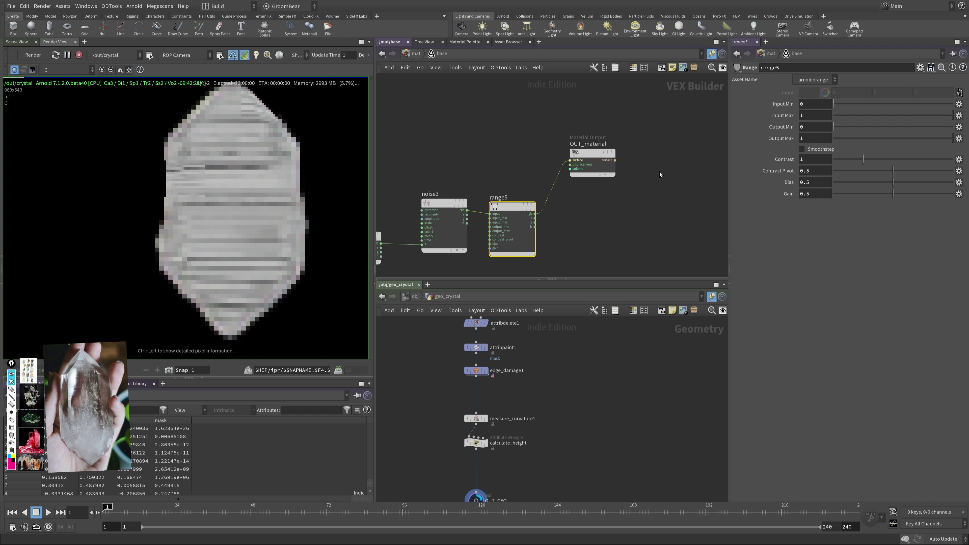
Step: Enable Smoothstep on range5, set its Input Min to 0.373 and save the scene
left_click(801, 149)
left_click_drag(834, 104, 877, 105)
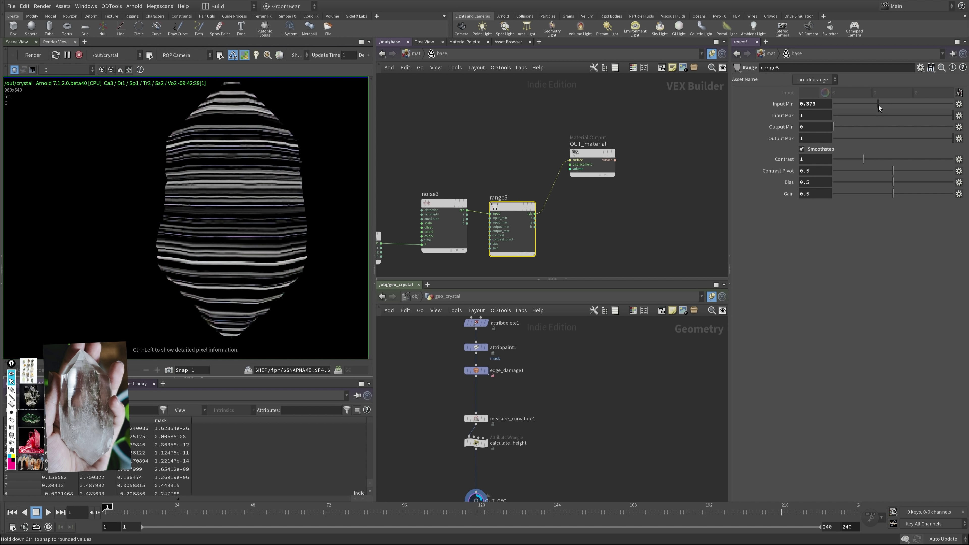
key("ctrl+s")
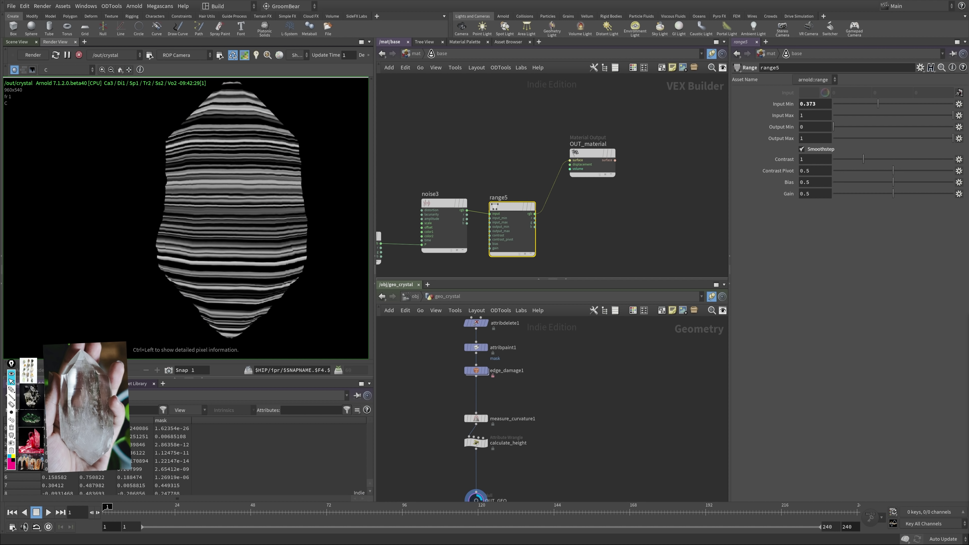
Step: Move the six stripe pattern nodes, from state_vector1 through range5, beneath the bump2d1 node group
key("h")
left_click_drag(503, 164, 636, 212)
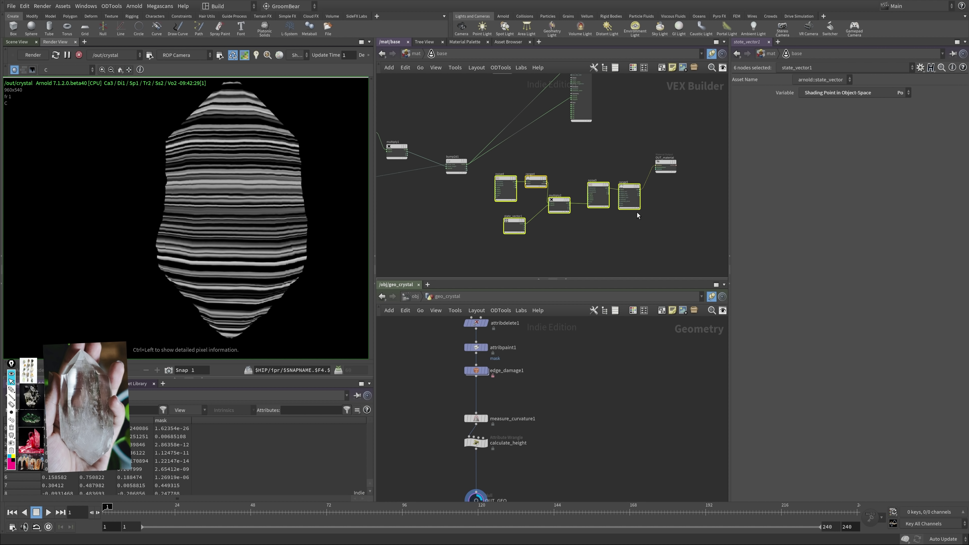
middle_click_drag(601, 185, 650, 147)
left_click_drag(569, 194, 536, 197)
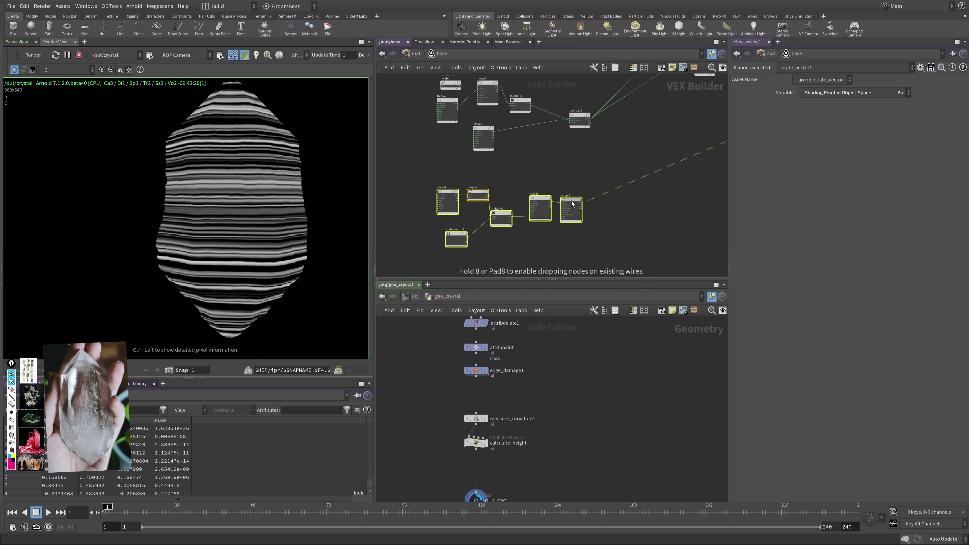
middle_click_drag(405, 82, 453, 123)
scroll(610, 201, "up", 5)
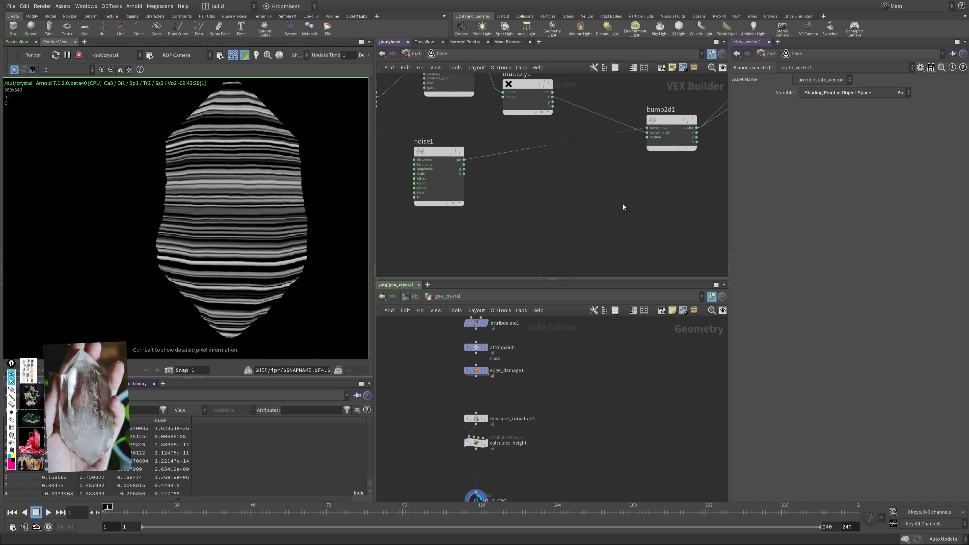
Step: Enclose bump2d1 and its upstream height, noise, range and multiply nodes in a network box and reposition the box
scroll(623, 204, "down", 4)
left_click_drag(443, 104, 658, 221)
key("Tab")
type("back")
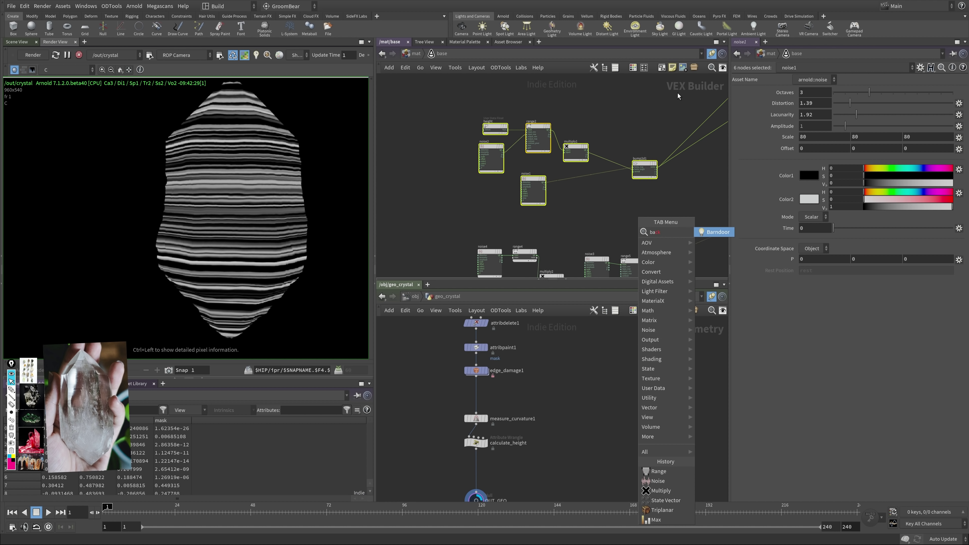
key("Escape")
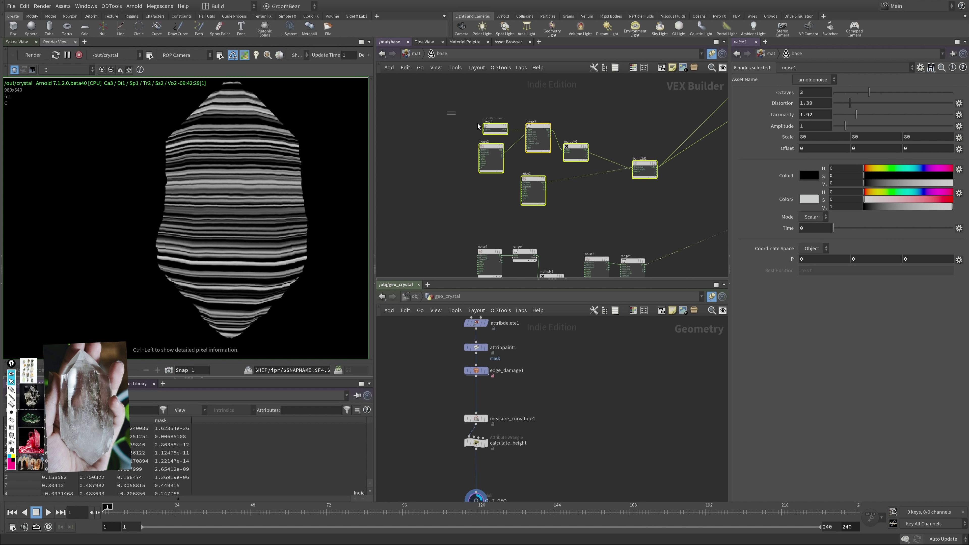
left_click(661, 70)
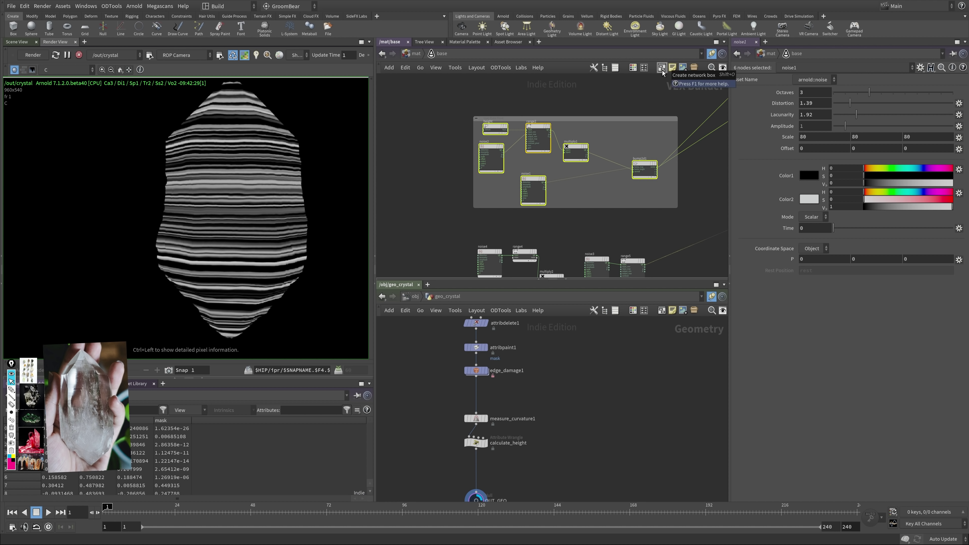
middle_click_drag(615, 118, 573, 124)
left_click_drag(572, 124, 545, 126)
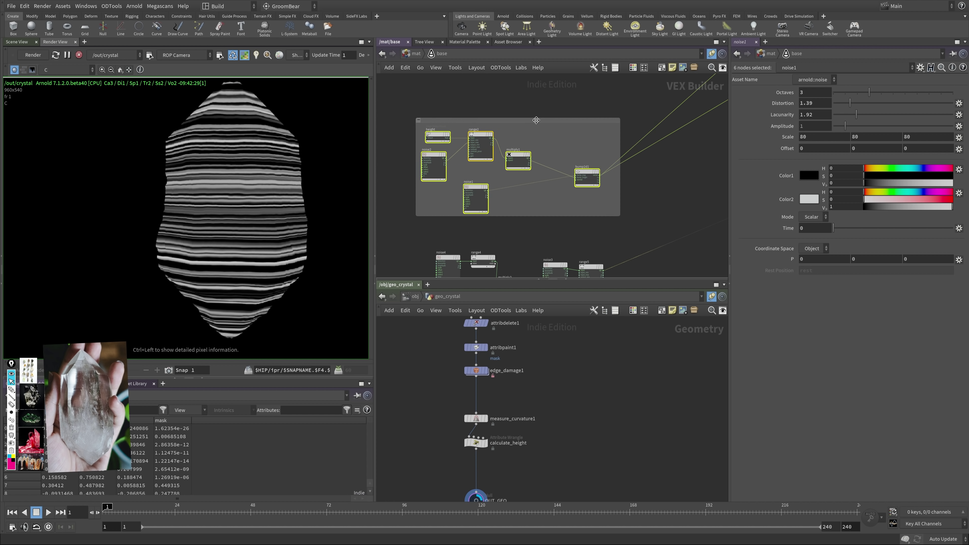
Step: Enclose the six stripe pattern nodes ending in range5 in their own network box
middle_click_drag(434, 251, 443, 122)
left_click_drag(443, 122, 638, 217)
left_click(661, 68)
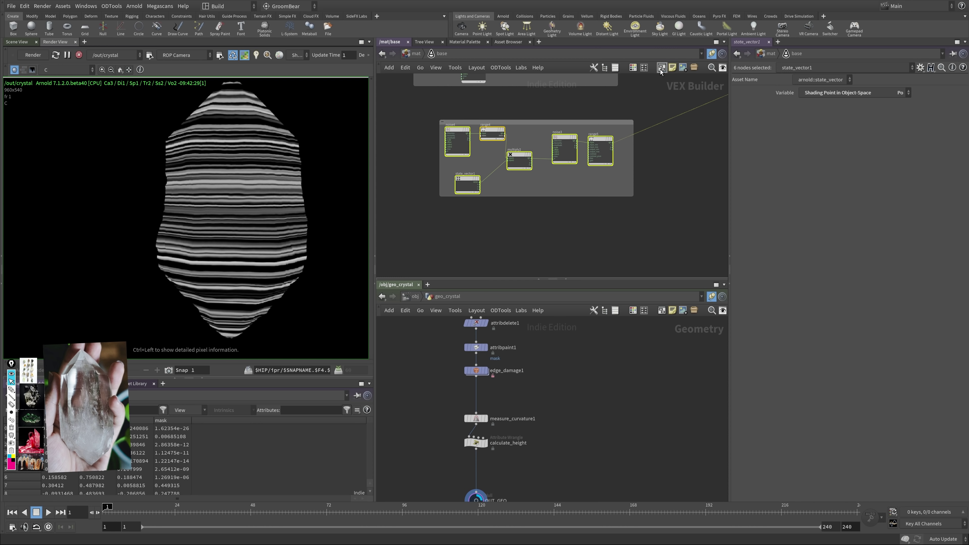
middle_click_drag(619, 133, 586, 176)
left_click(668, 188)
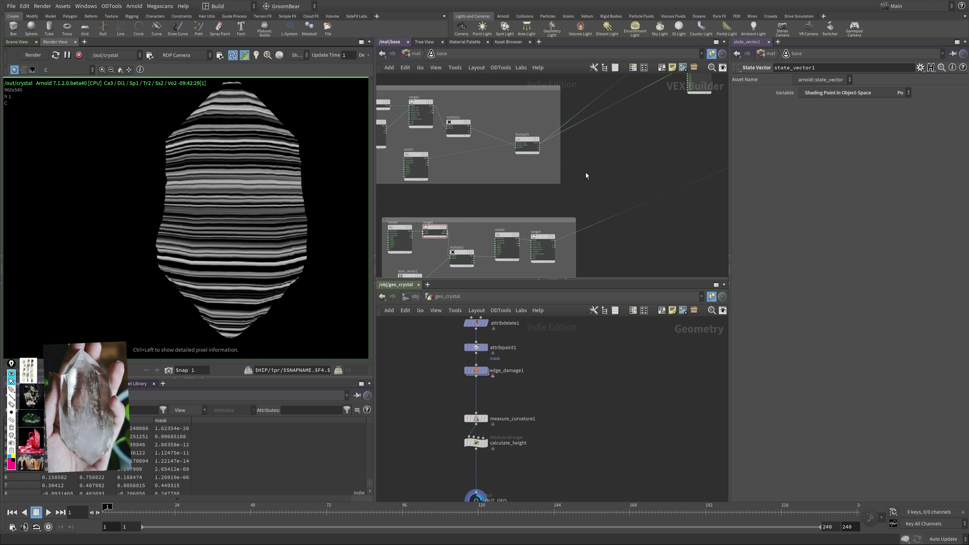
Step: Space bump2d1 farther from its upstream nodes and add a Bump 2D node beside the stripe network box
left_click_drag(528, 143, 562, 142)
middle_click_drag(565, 235, 573, 175)
left_click_drag(574, 175, 524, 176)
key("Tab")
type("clamp")
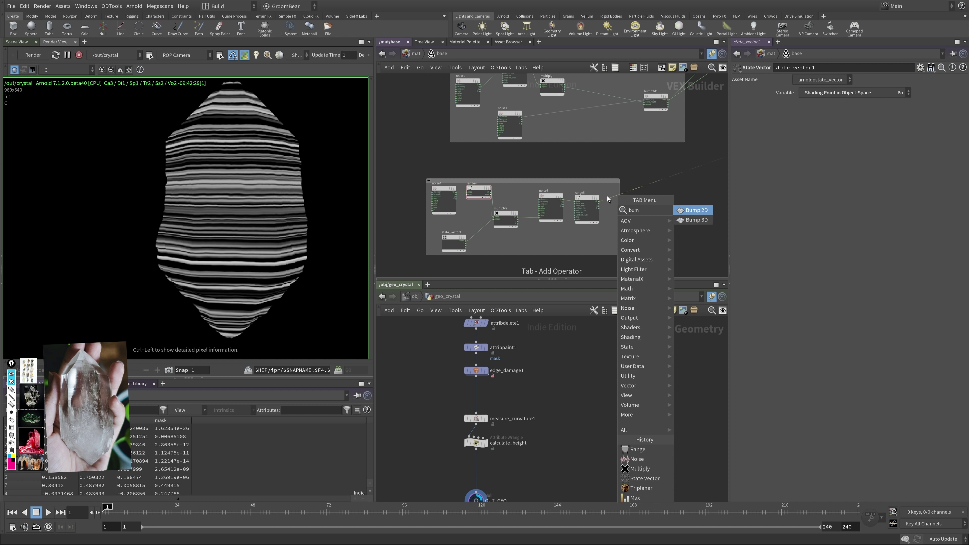
key("Return")
left_click(664, 201)
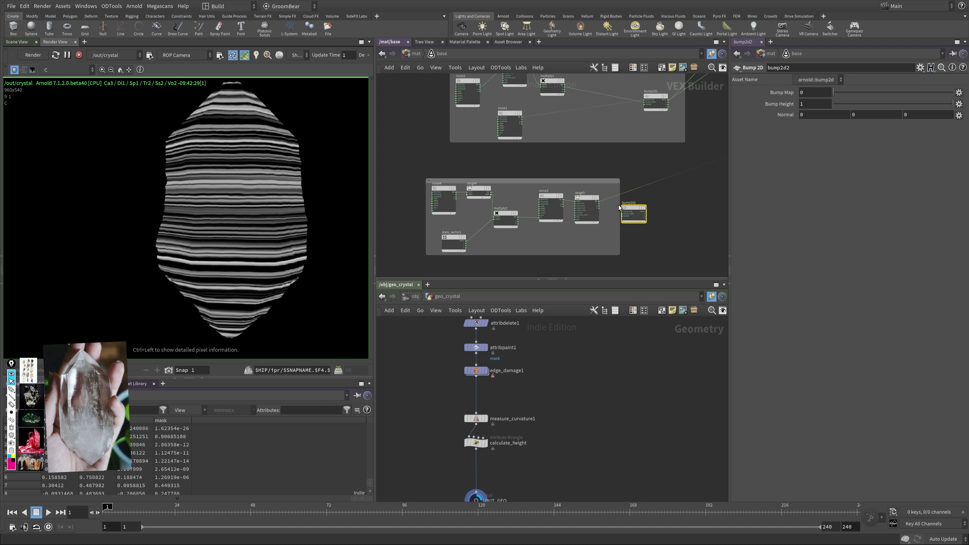
Step: Connect range5's r output to bump2d2's bump_map and bump2d2's vector output to bump2d1's normal input, saving the scene
scroll(621, 199, "up", 5)
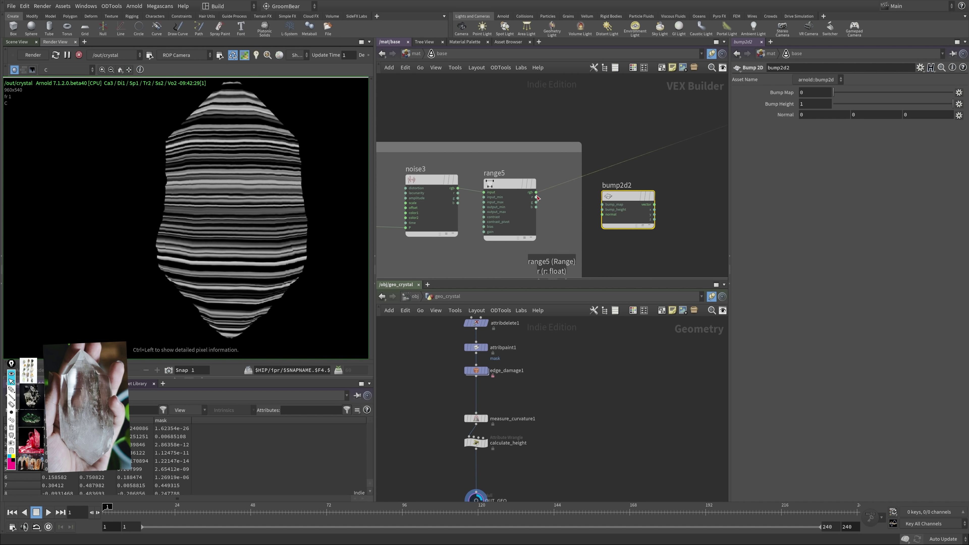
left_click_drag(535, 197, 602, 205)
left_click(655, 205)
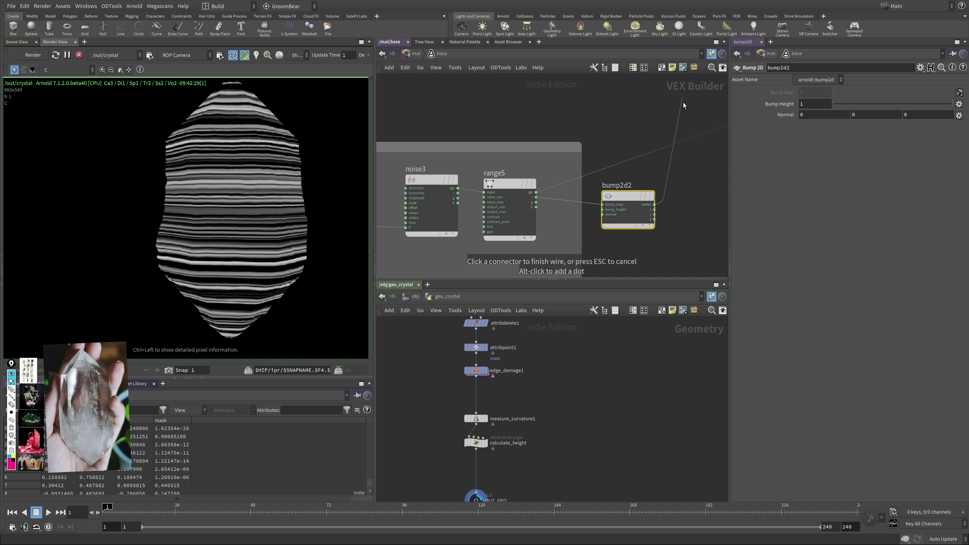
middle_click_drag(687, 99, 635, 199)
left_click(589, 144)
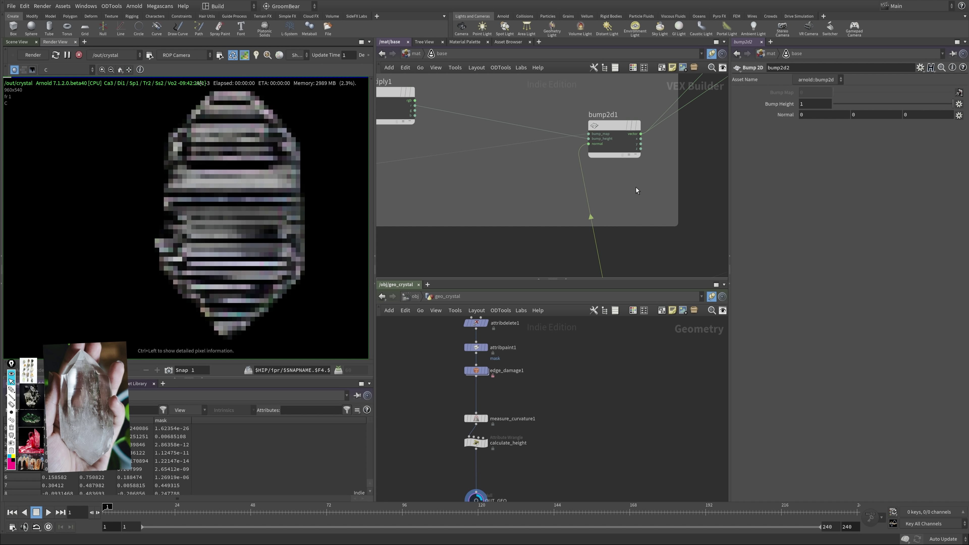
scroll(610, 176, "down", 4)
middle_click_drag(494, 248, 480, 183)
key("ctrl+s")
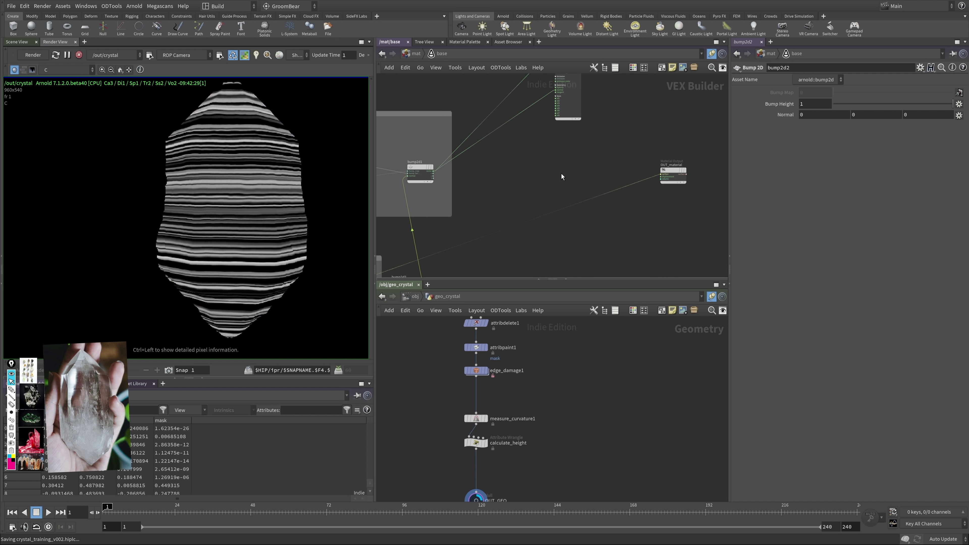
Step: Connect the standard_surface1 output to the surface input of OUT_material
scroll(565, 197, "up", 5)
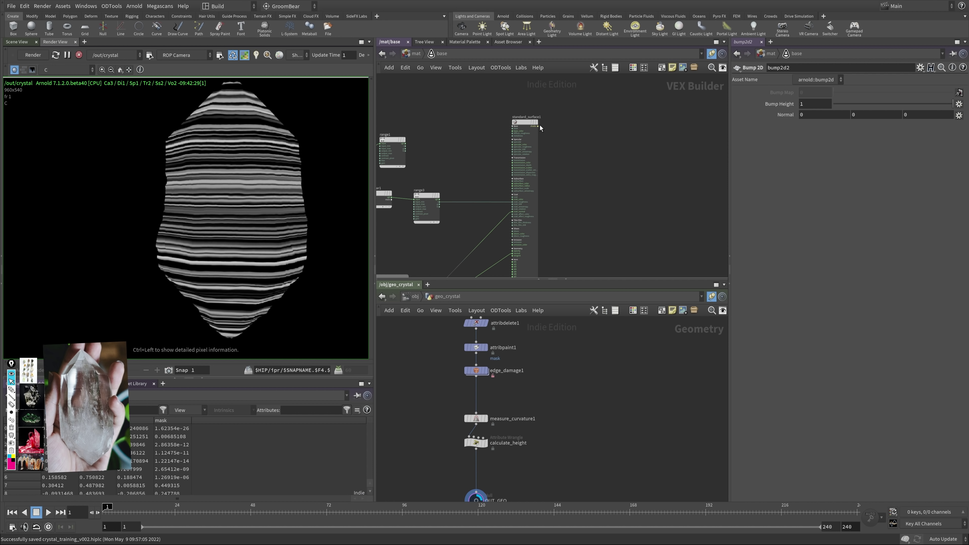
left_click(540, 125)
middle_click_drag(585, 176, 585, 145)
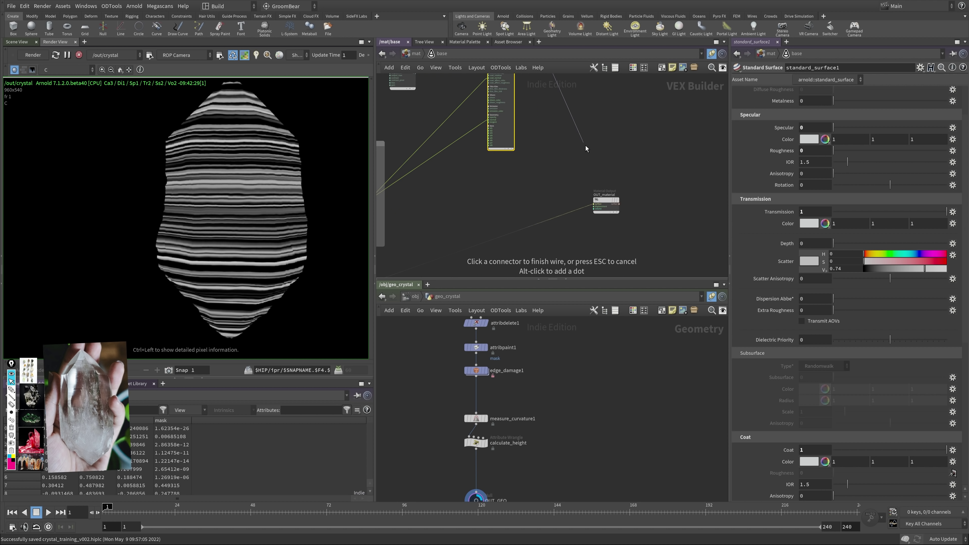
scroll(607, 206, "up", 3)
left_click(581, 195)
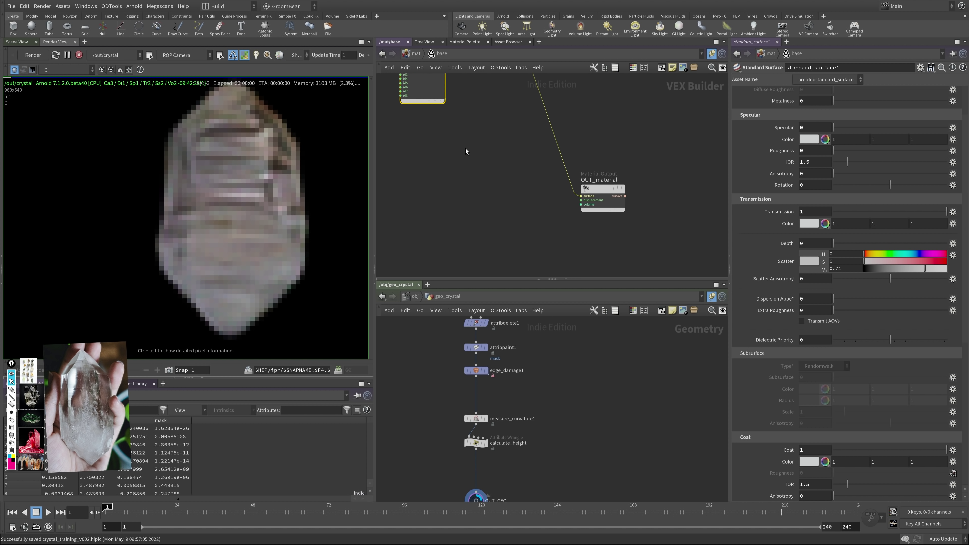
Step: Enlarge the stripe network box so that it also contains bump2d2
scroll(579, 150, "down", 5)
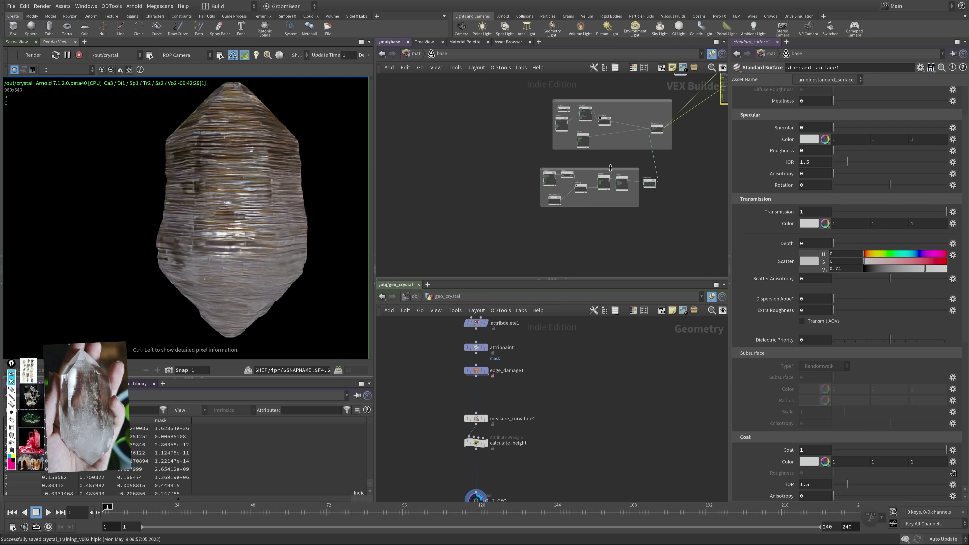
scroll(610, 168, "up", 5)
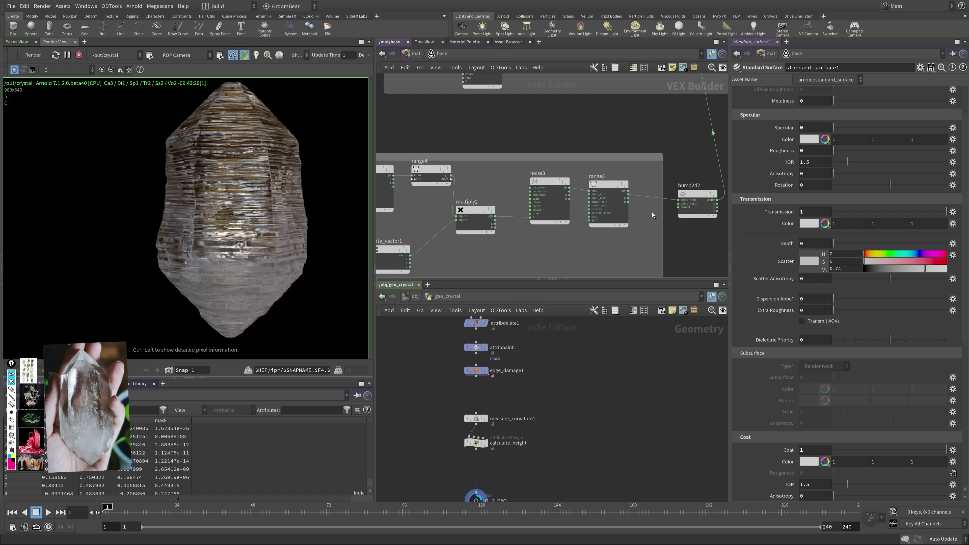
middle_click_drag(652, 212, 604, 139)
left_click_drag(615, 207, 674, 219)
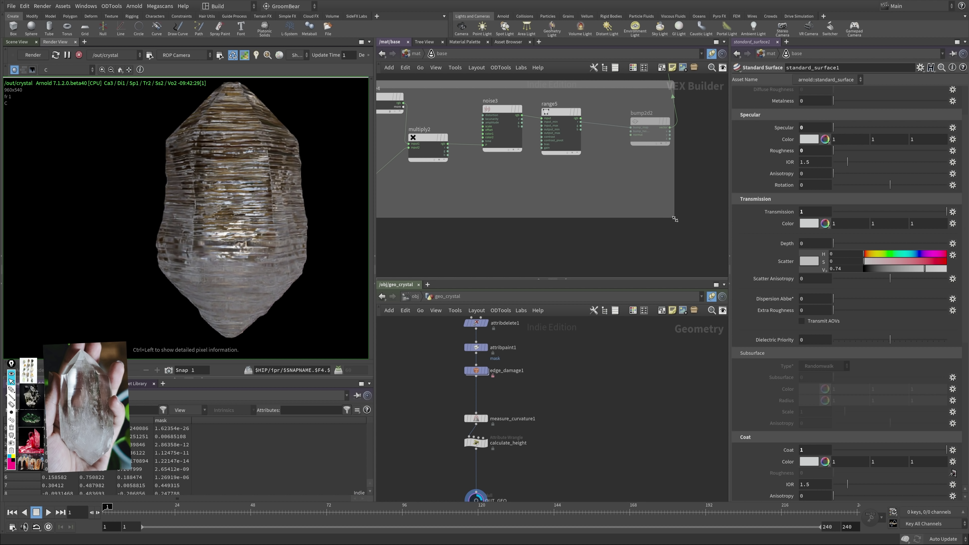
middle_click_drag(647, 135, 670, 164)
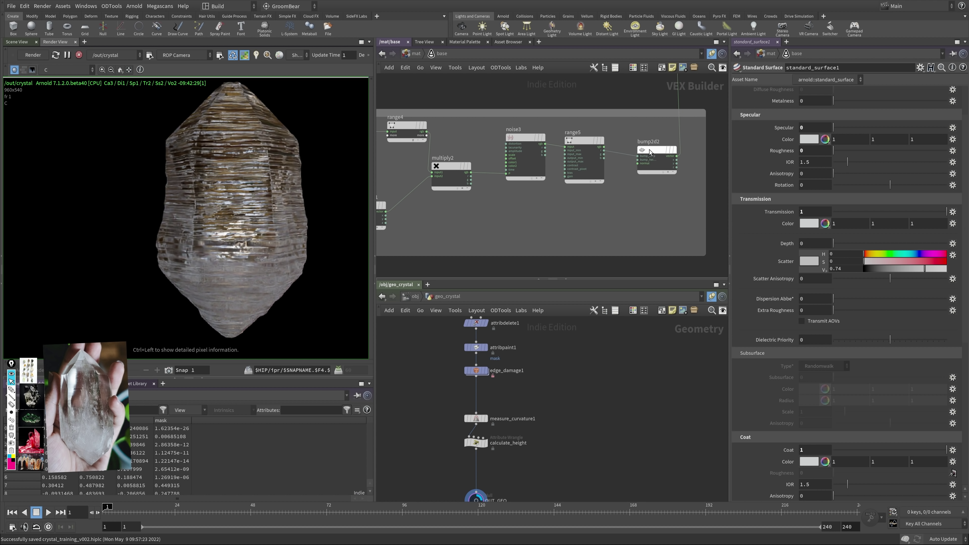
Step: Set the Bump Height of bump2d2 to 0.001
left_click(649, 149)
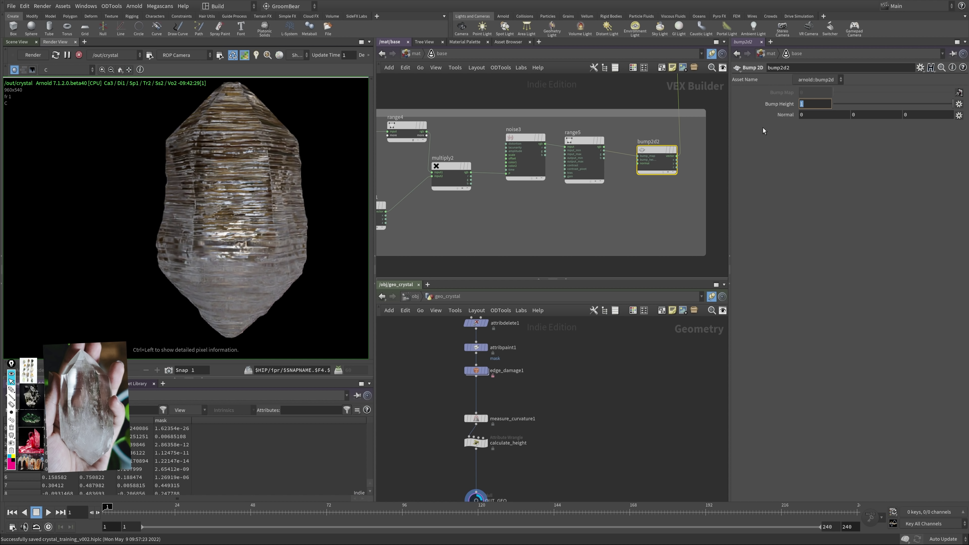
type("0.001")
key("Return")
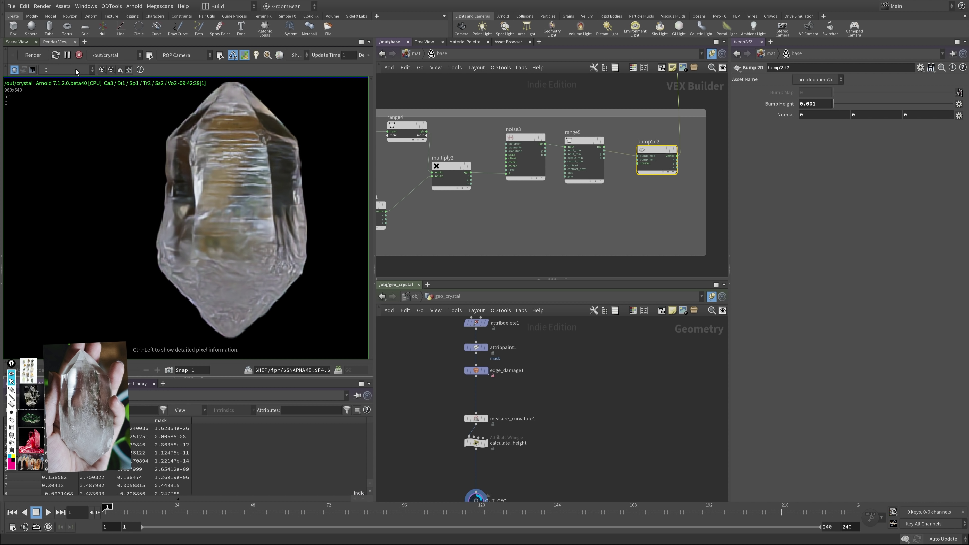
Step: Display the coat_direct pass in the render and examine the horizontal stripes on the crystal's front face
left_click(76, 69)
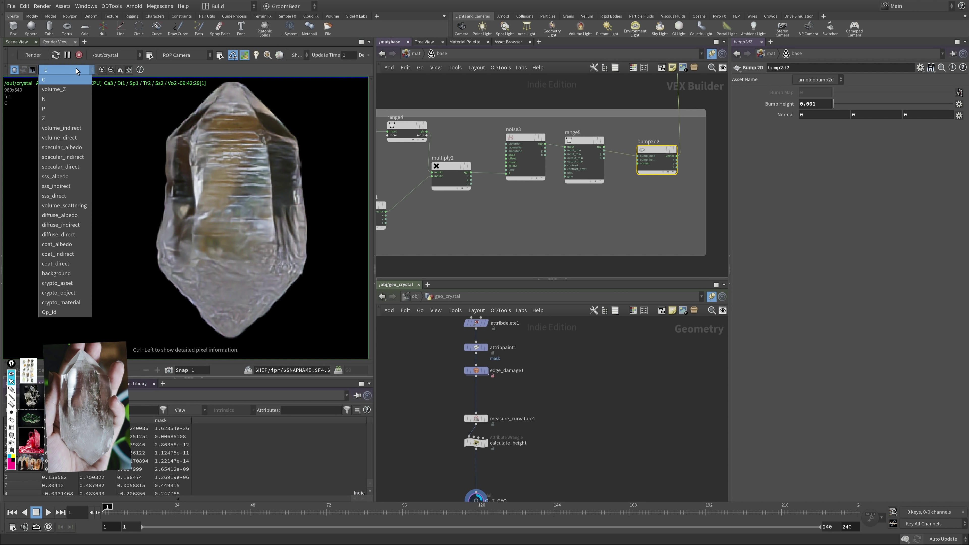
left_click(69, 261)
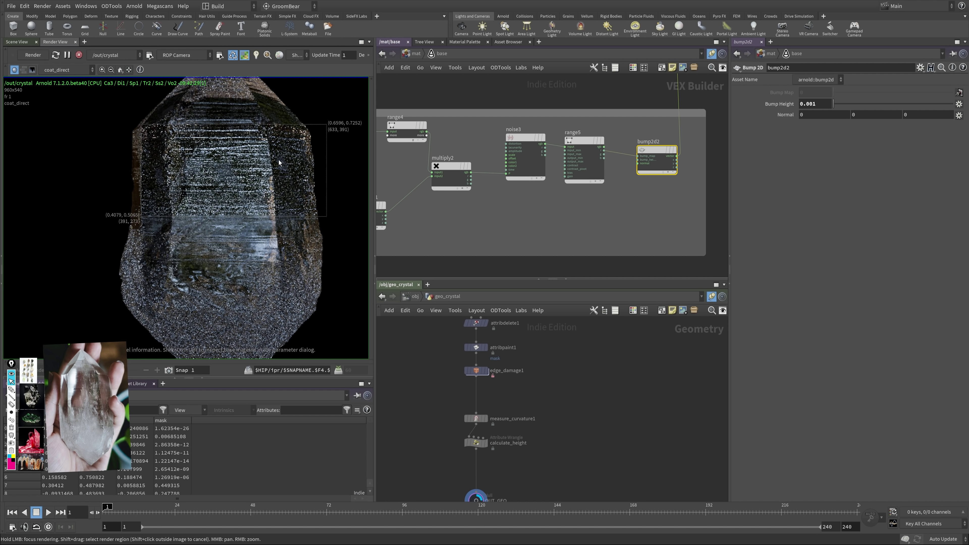
scroll(307, 184, "down", 2)
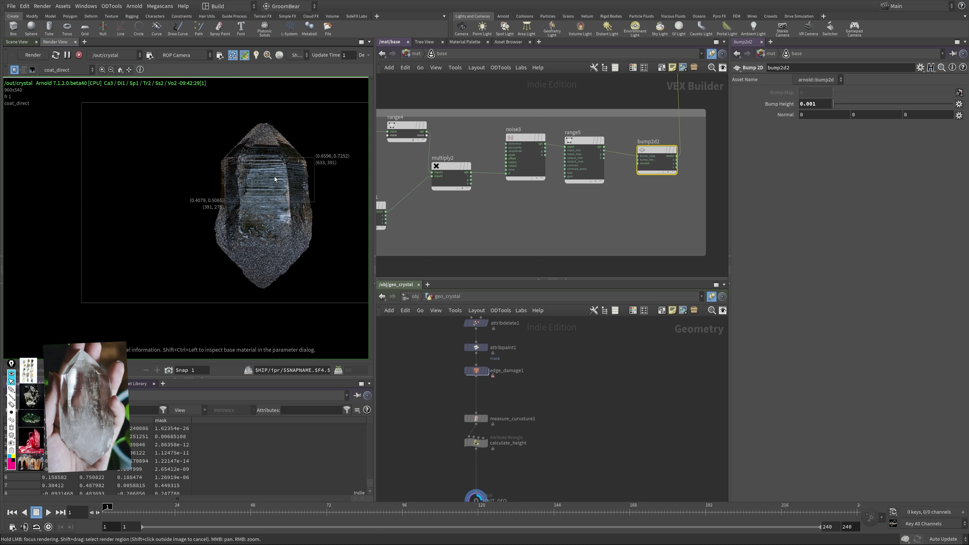
scroll(275, 175, "up", 2)
scroll(246, 166, "down", 1)
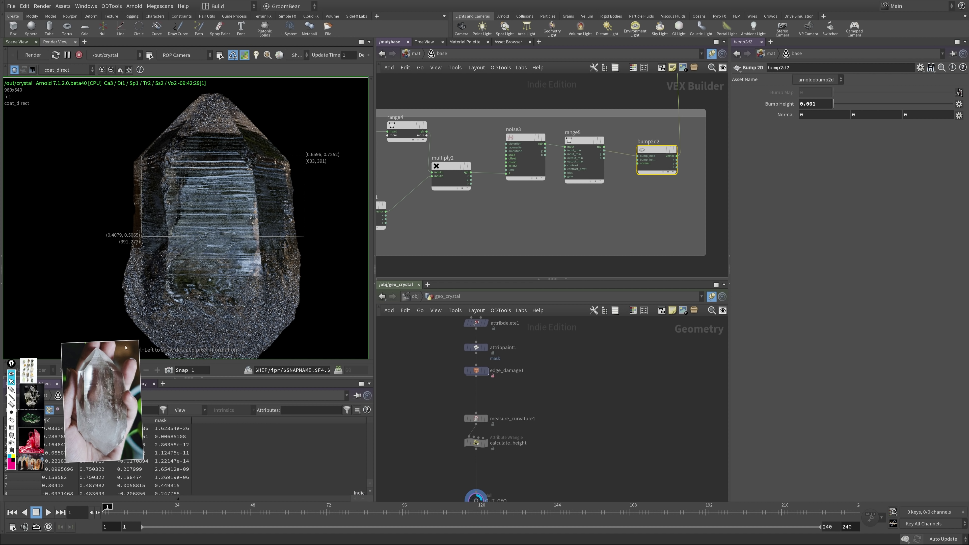
Step: Reduce the Bump Height of bump2d2 to 0.0005
left_click_drag(814, 103, 817, 104)
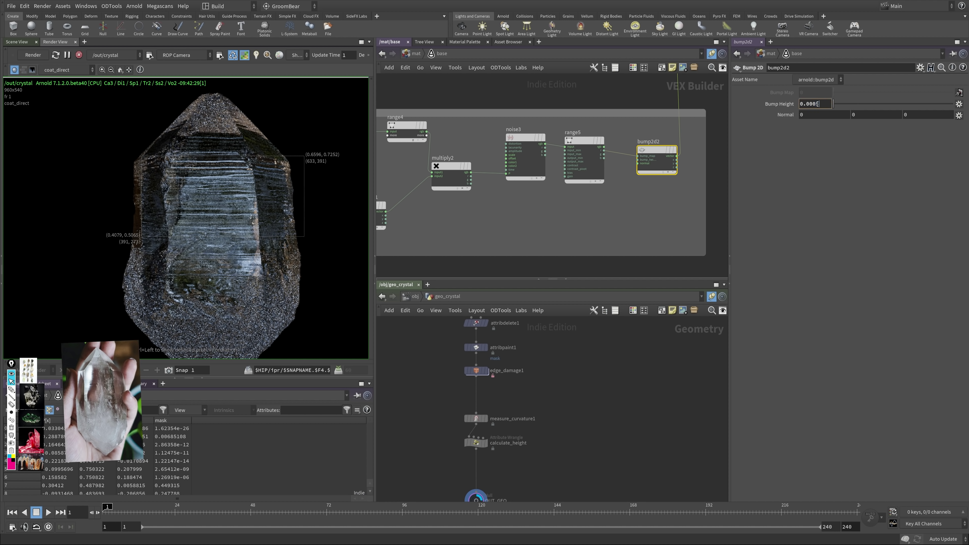
type("5")
key("Return")
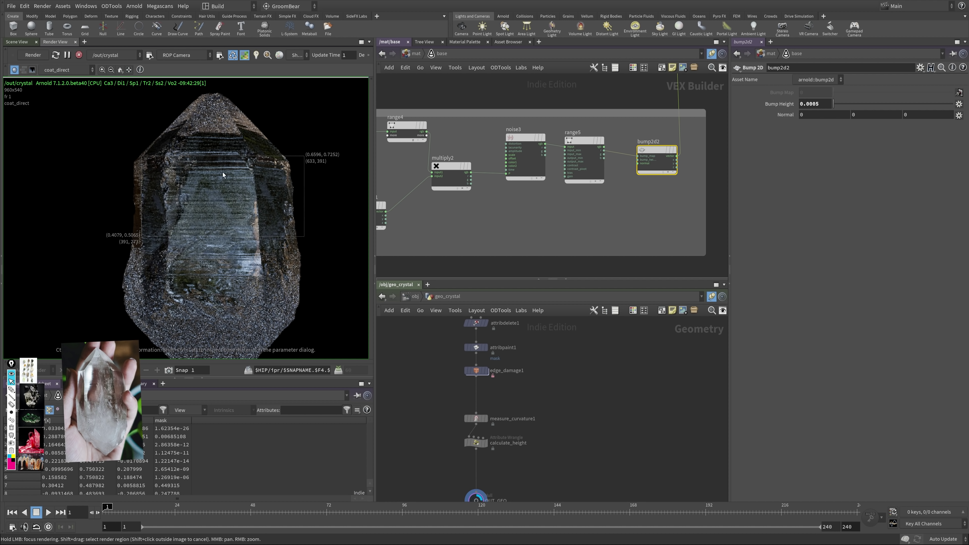
Step: Display the beauty pass C in the render instead of coat_direct and examine the stripes on the crystal's faces
scroll(250, 214, "down", 5)
scroll(278, 195, "up", 3)
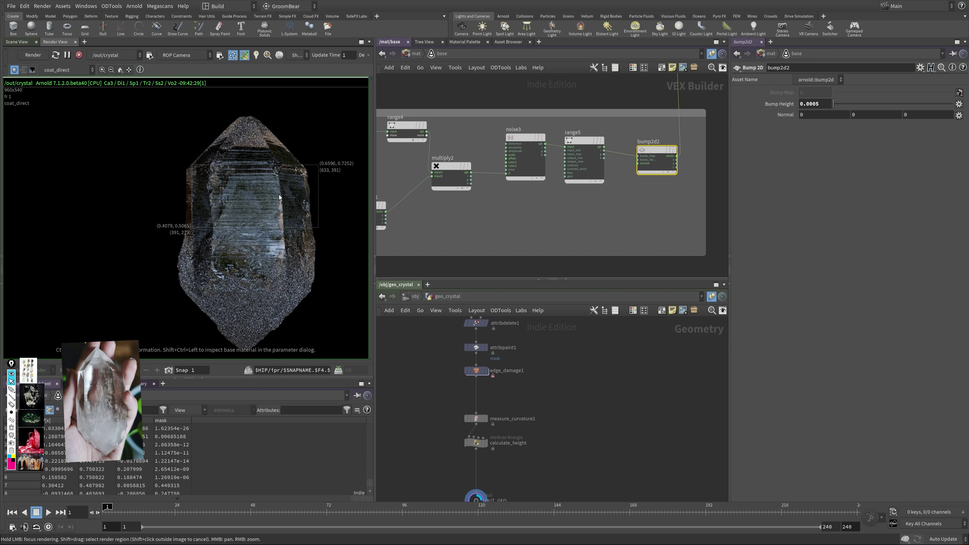
scroll(655, 217, "down", 3)
middle_click_drag(420, 248, 592, 172)
left_click(68, 70)
left_click(70, 80)
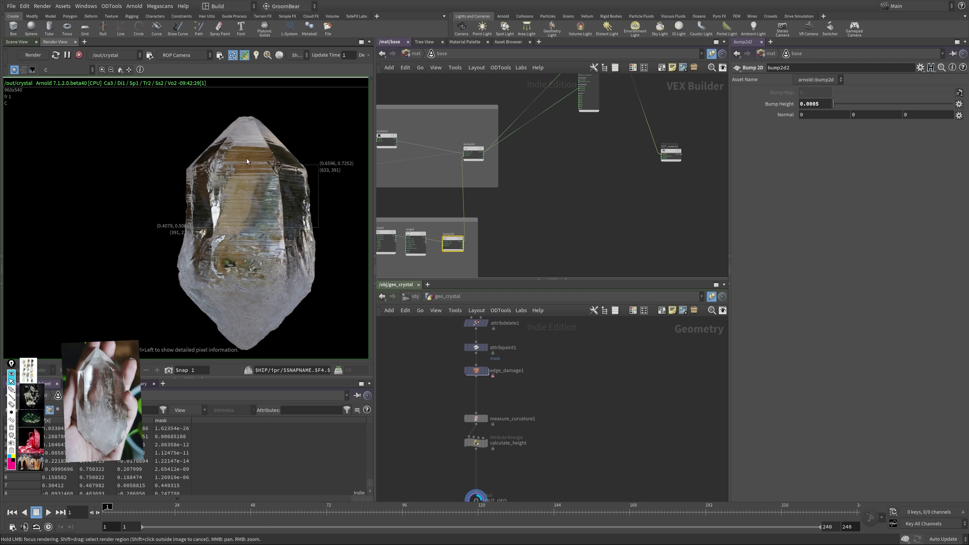
scroll(290, 169, "up", 2)
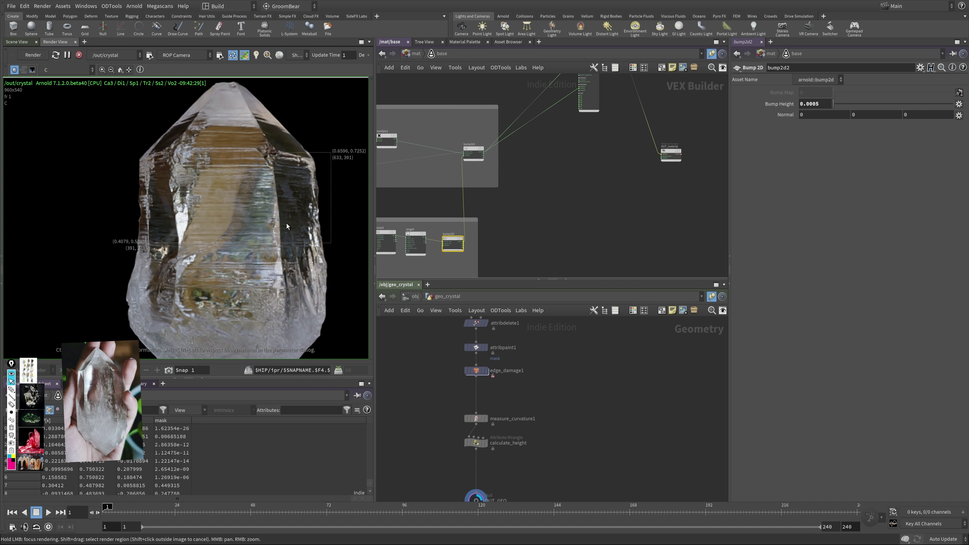
scroll(267, 229, "down", 3)
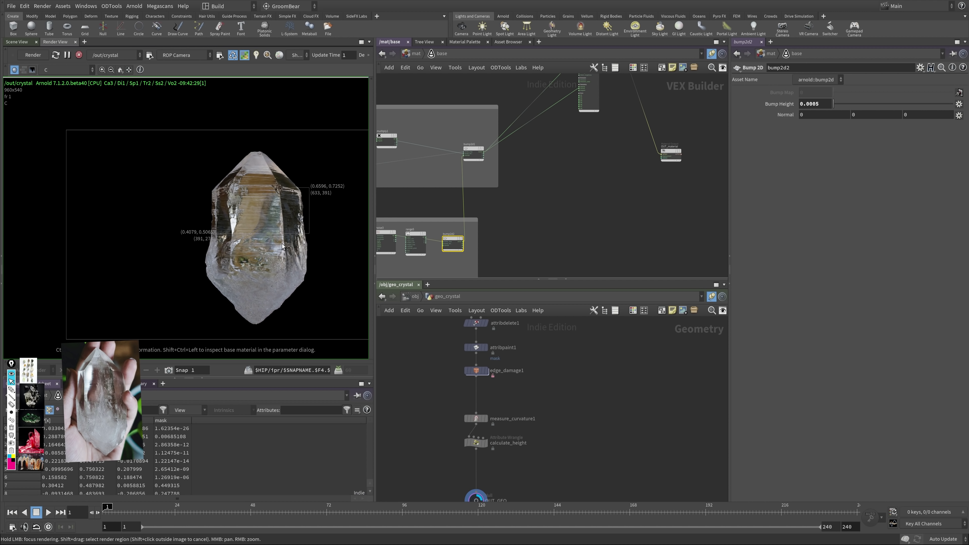
middle_click_drag(442, 214, 614, 177)
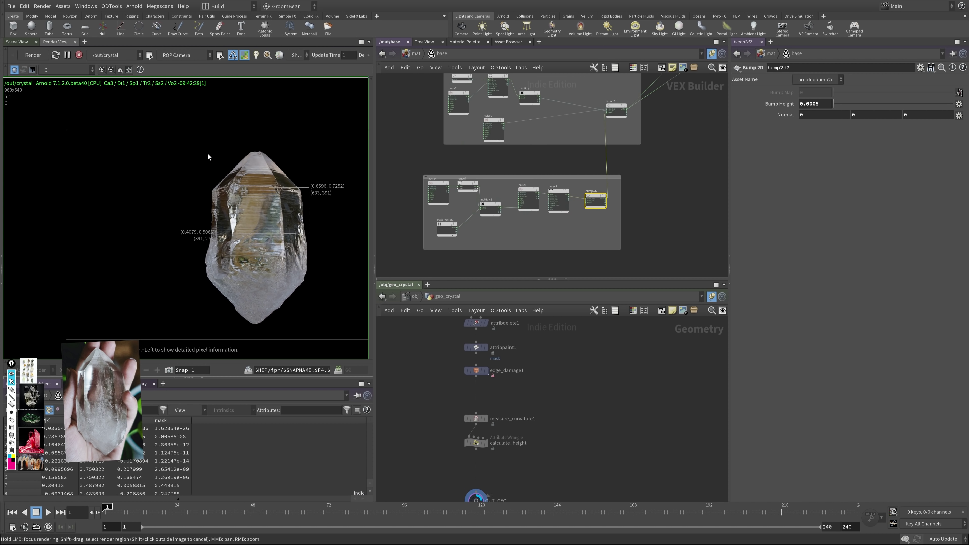
Step: Clear the render region so the whole crystal renders, and save the scene
left_click(234, 99, "shift")
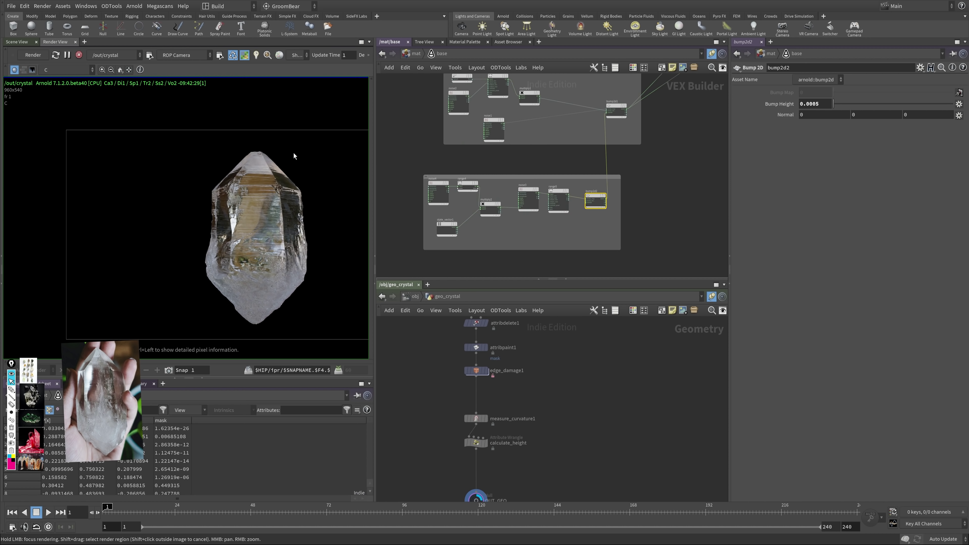
middle_click_drag(329, 224, 275, 199)
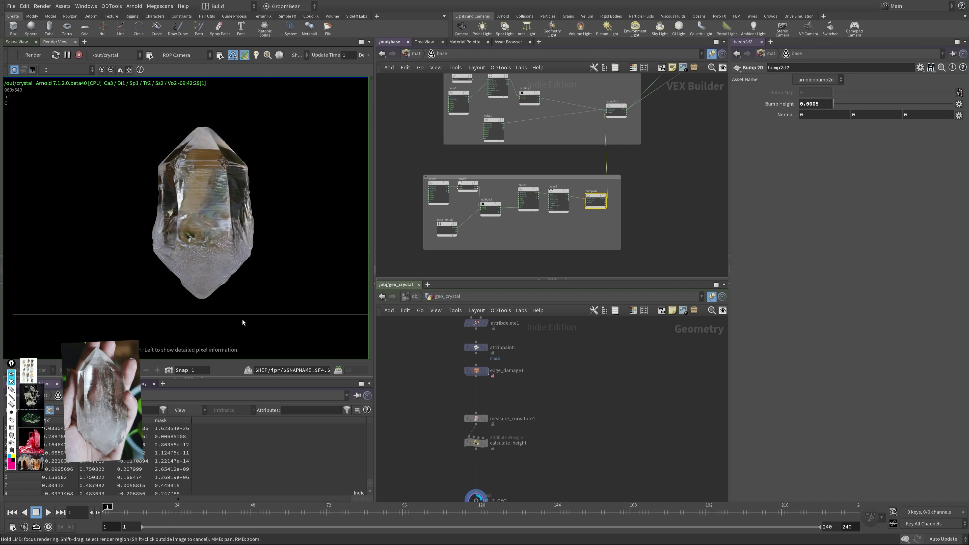
key("ctrl+s")
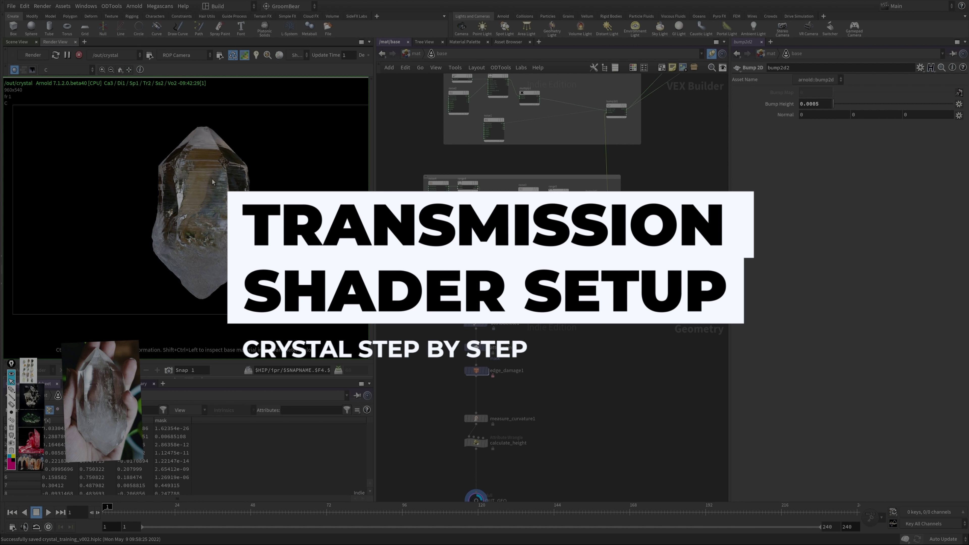
Step: Move the four-node cracks network farther away from the dust deposits nodes to free up space
middle_click_drag(552, 164, 588, 157)
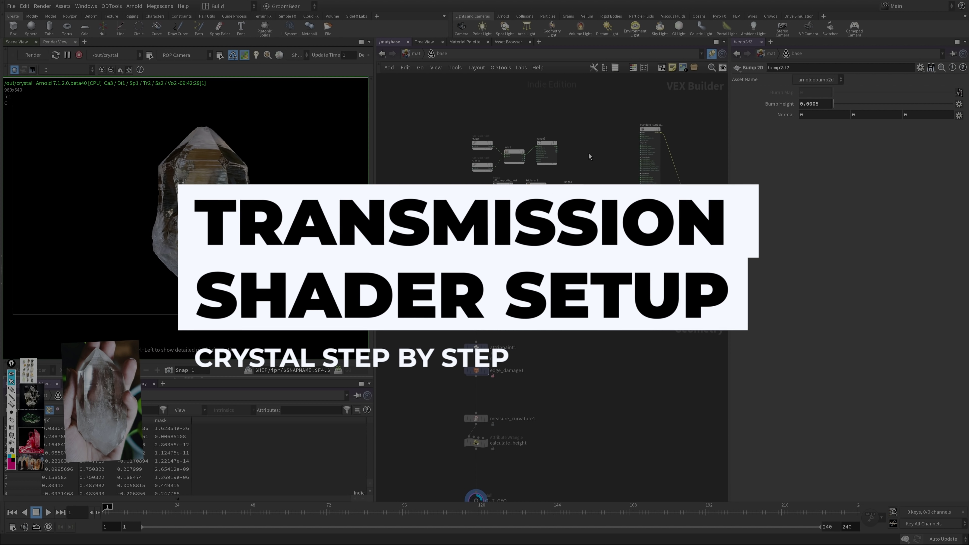
left_click_drag(449, 128, 551, 161)
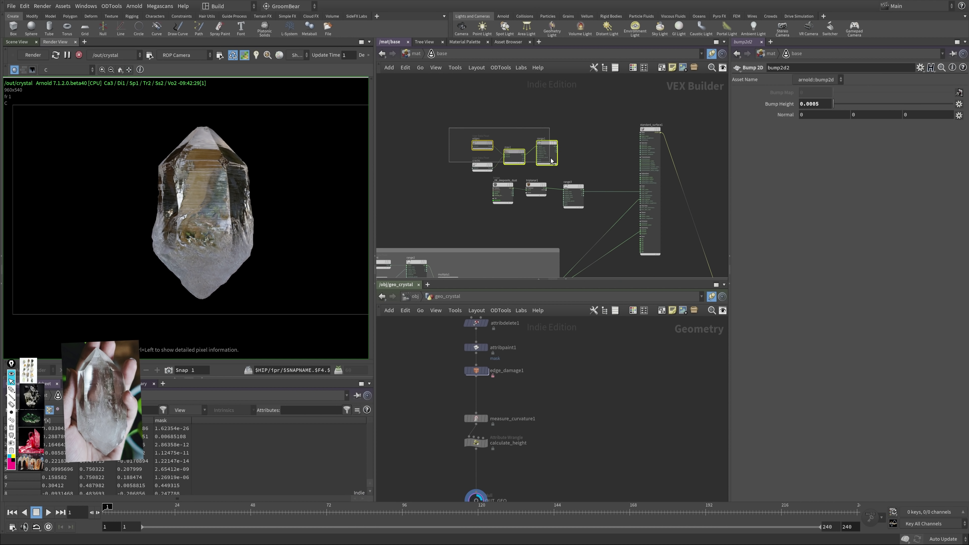
left_click_drag(439, 123, 509, 110)
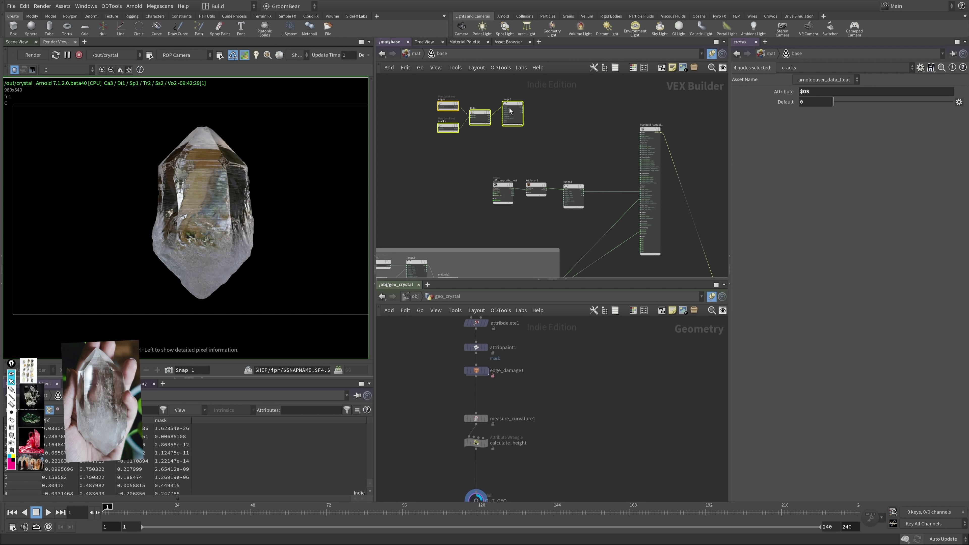
Step: Set the transmission Scatter colour of standard_surface1 to black with value 0, and save the scene
middle_click_drag(610, 151, 552, 128)
left_click(595, 111)
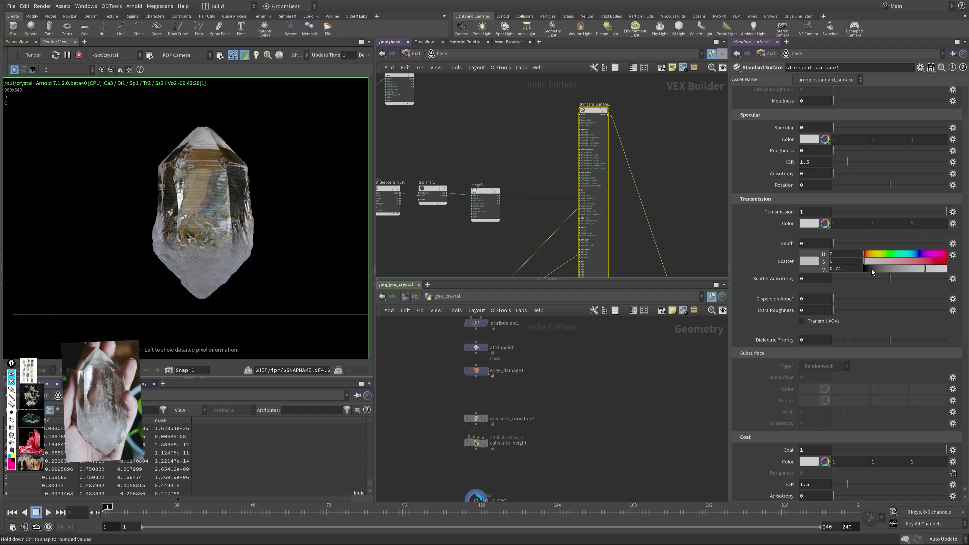
left_click_drag(925, 268, 849, 271)
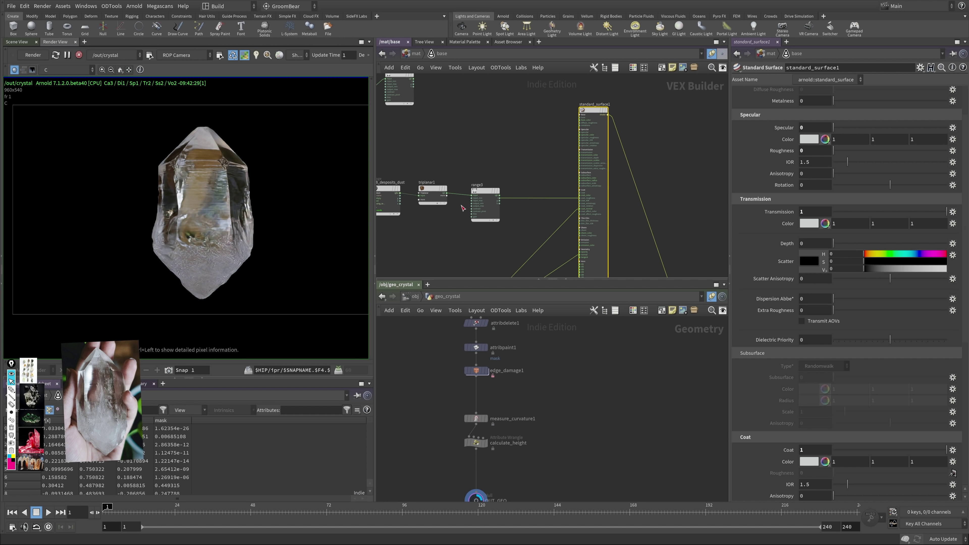
key("ctrl+s")
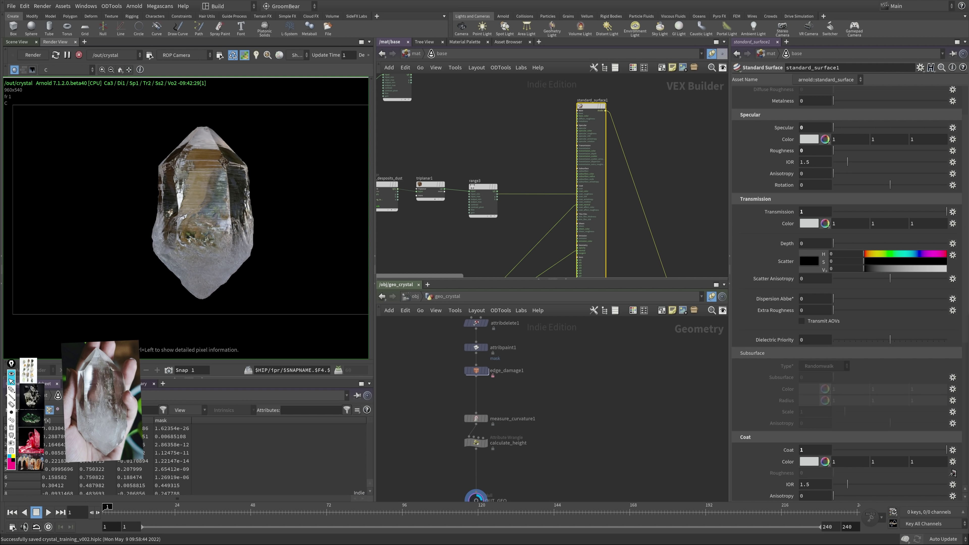
Step: Set the transmission Scatter colour to a pale blue with hue 216, saturation 0.107 and value 1
left_click(907, 254)
left_click(913, 255)
left_click_drag(885, 268, 946, 268)
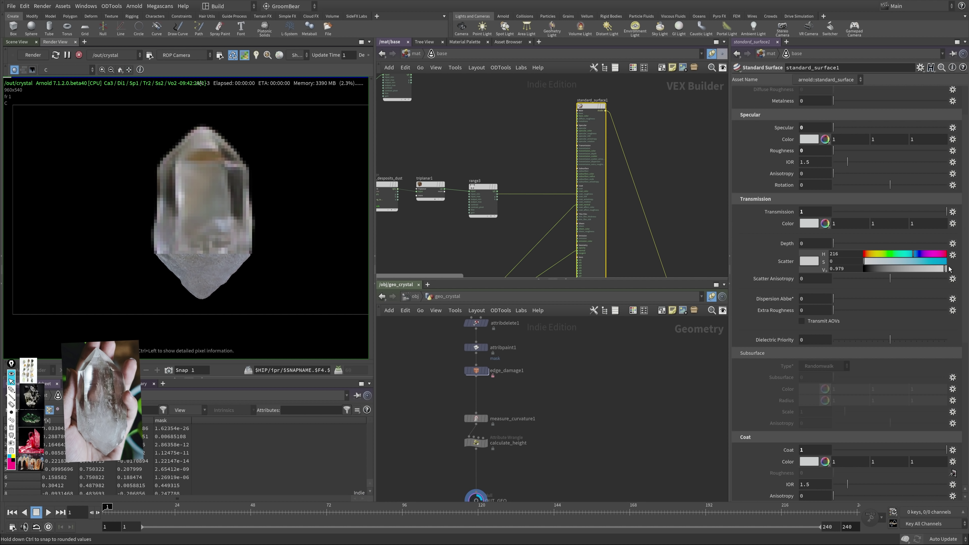
left_click(872, 263)
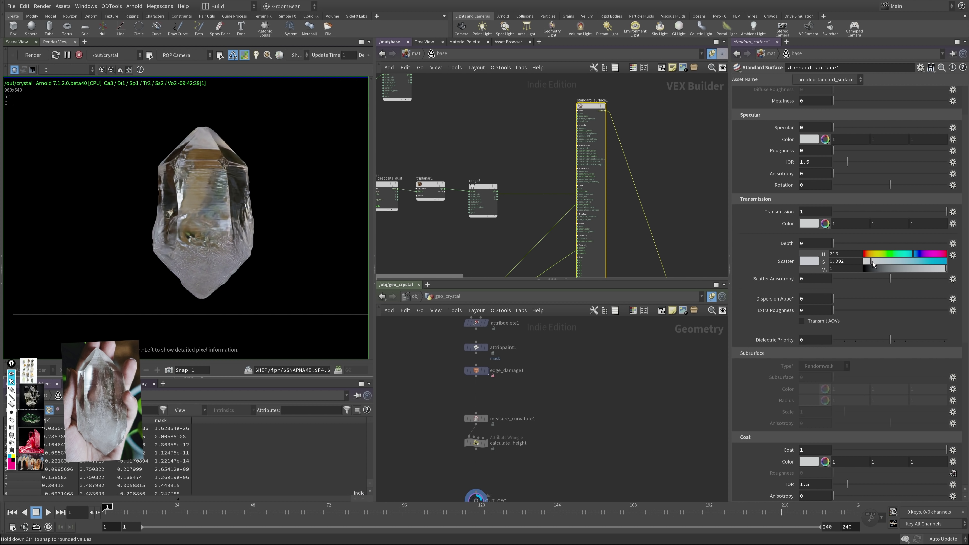
left_click_drag(875, 261, 873, 261)
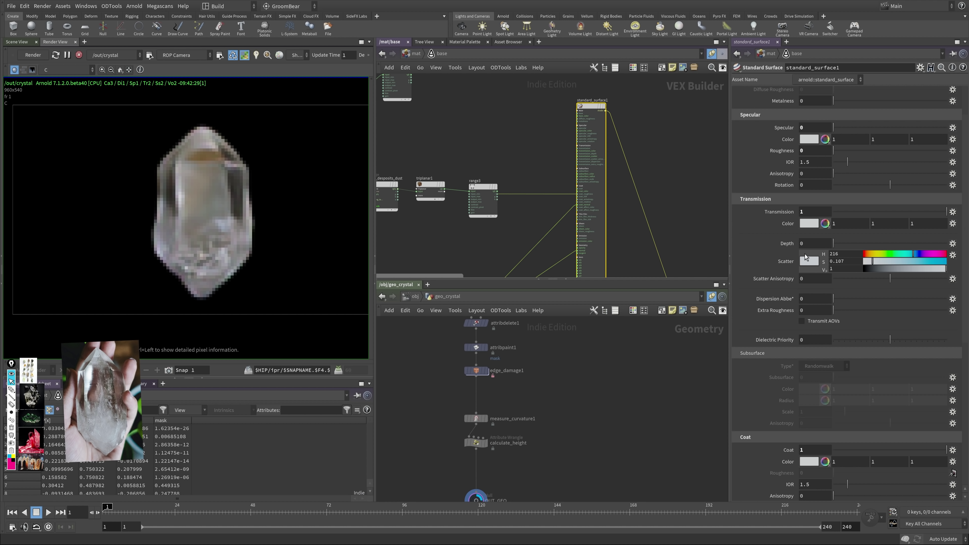
Step: Set the transmission Depth to 0.01 and bring the Scatter colour's value down to 0
left_click_drag(811, 245, 797, 240)
type("90")
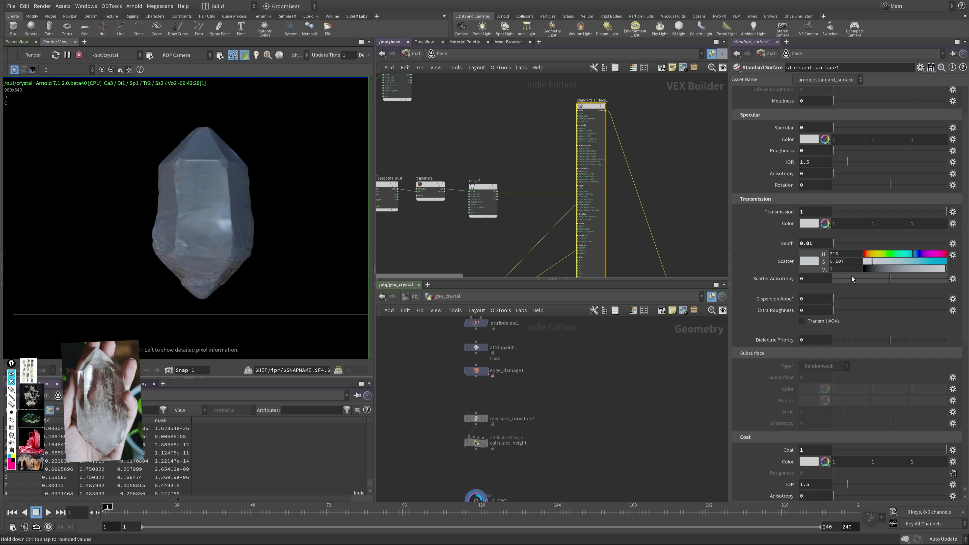
left_click_drag(865, 268, 821, 271)
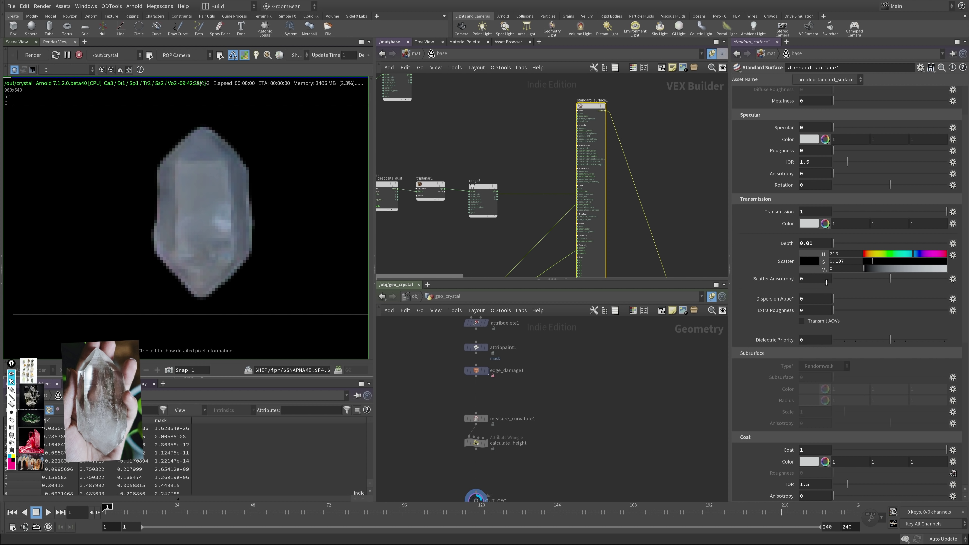
scroll(110, 195, "up", 2)
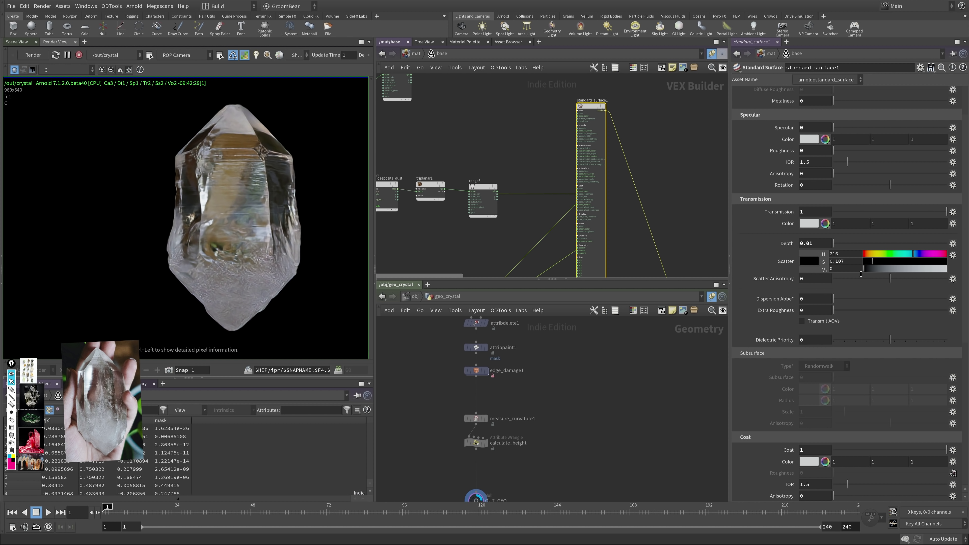
Step: Tint the transmission Color light blue with hue 218, saturation 0.128 and value 1, and save the scene
left_click(825, 226)
left_click_drag(889, 220, 914, 221)
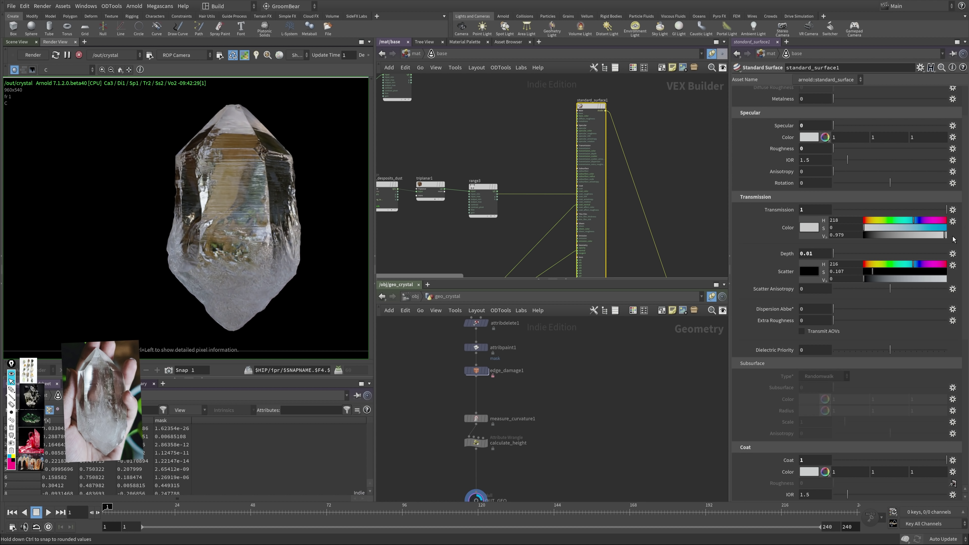
left_click(945, 234)
left_click(874, 227)
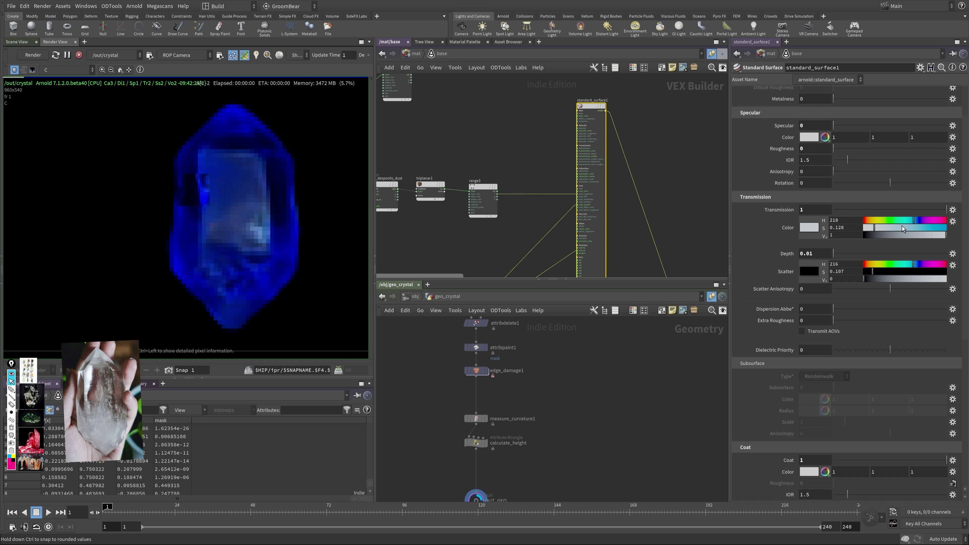
key("ctrl+s")
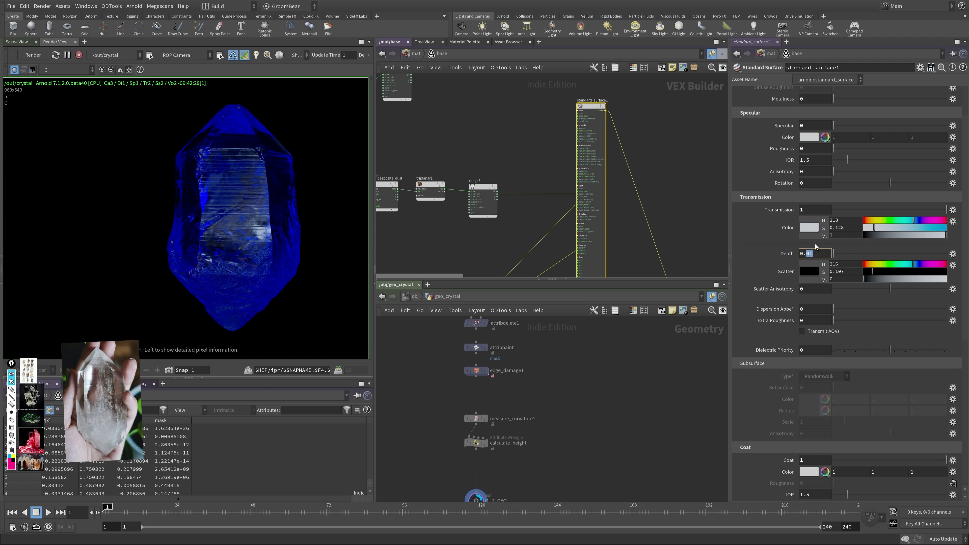
Step: Set the transmission Depth to 0.1 and lower the transmission Color's saturation through 0.09 and 0.05 to 0.01
key("Return")
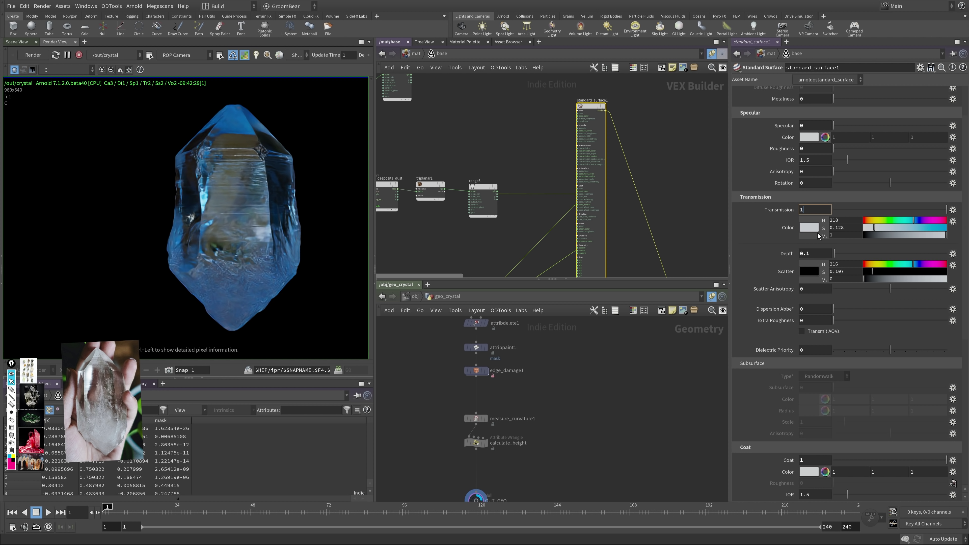
double_click(836, 227)
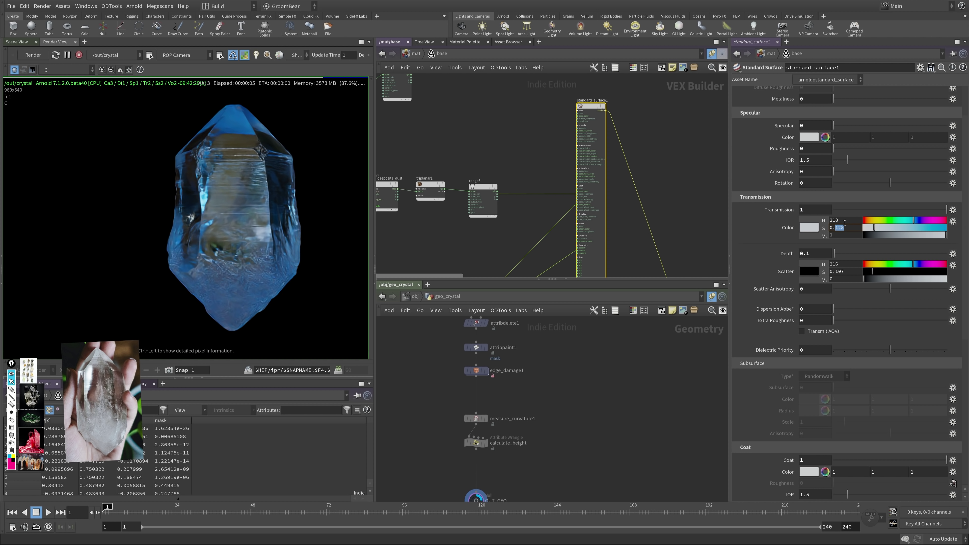
type("09")
key("Return")
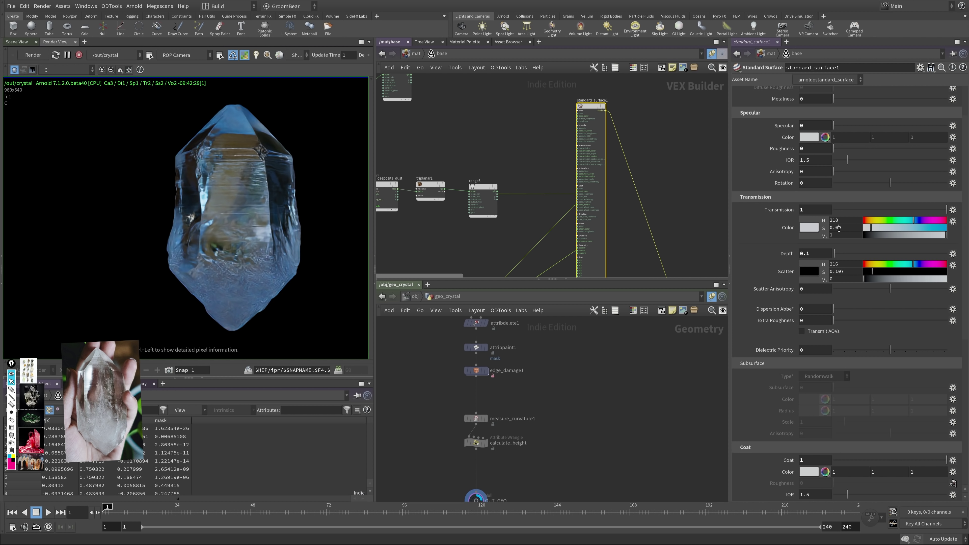
type("5")
key("Return")
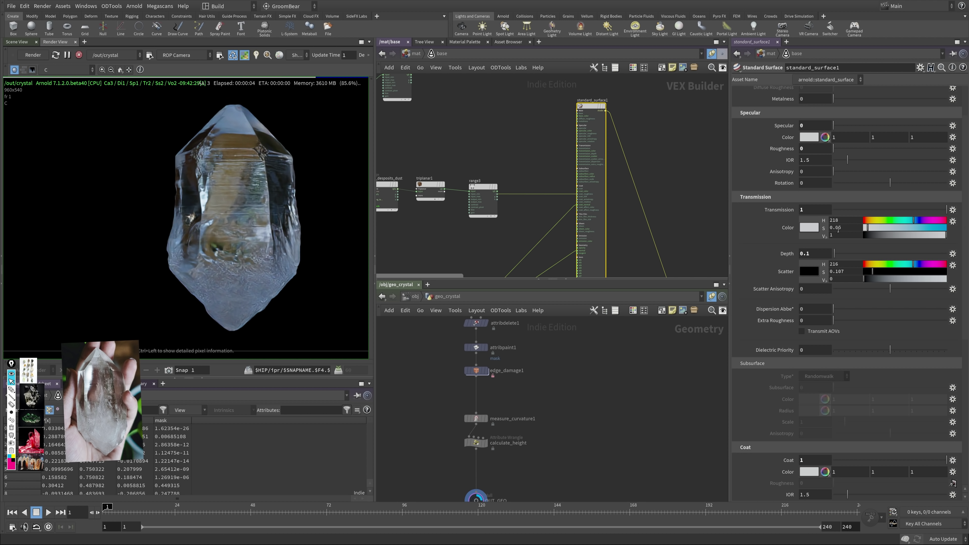
left_click(844, 228)
key("BackSpace")
type("1")
key("Return")
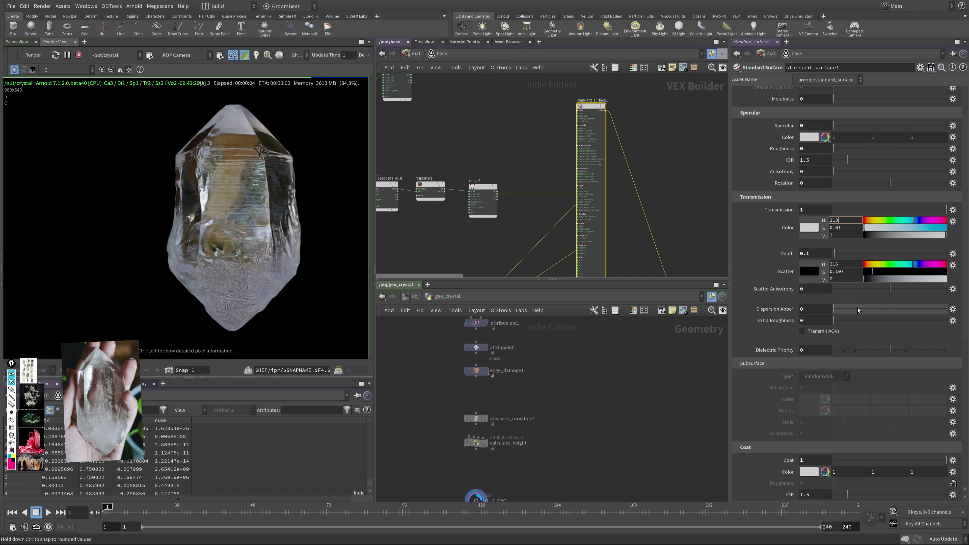
Step: Set the transmission Scatter to a neutral grey with saturation 0 and value 0.5, saving the scene along the way
left_click(902, 278)
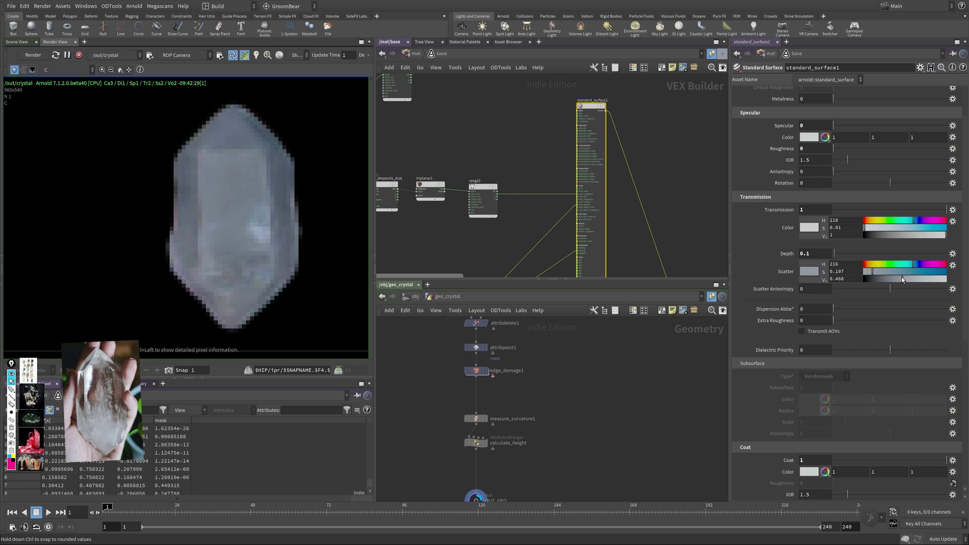
left_click_drag(876, 271, 913, 279)
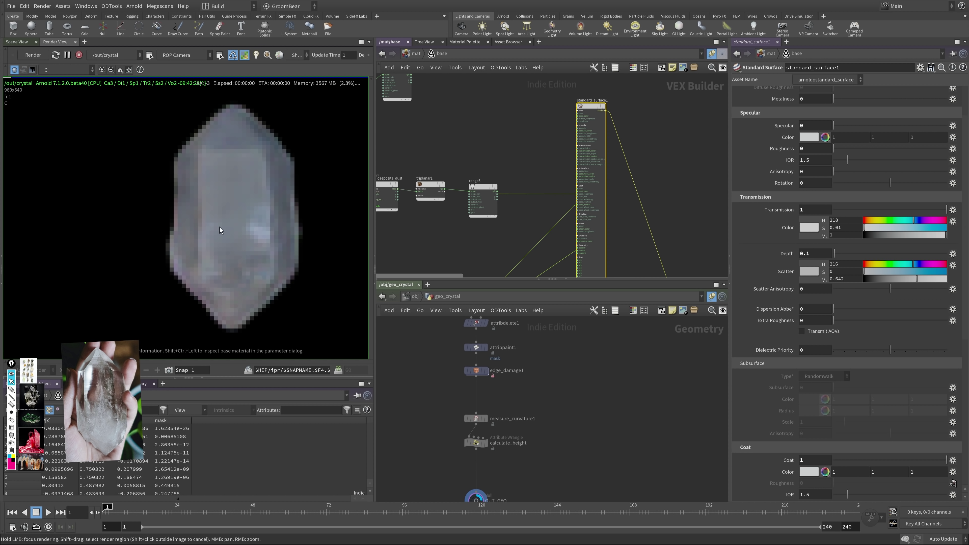
key("ctrl+s")
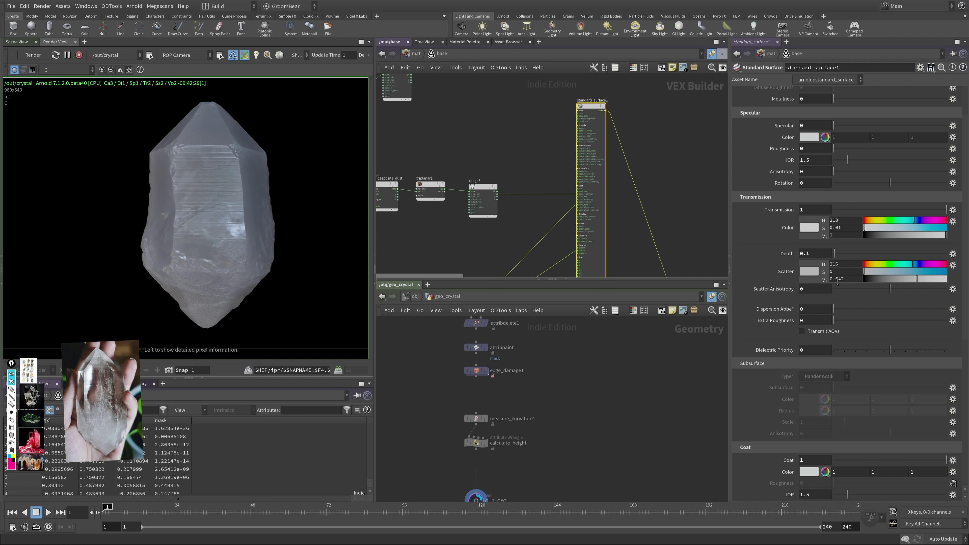
key("Return")
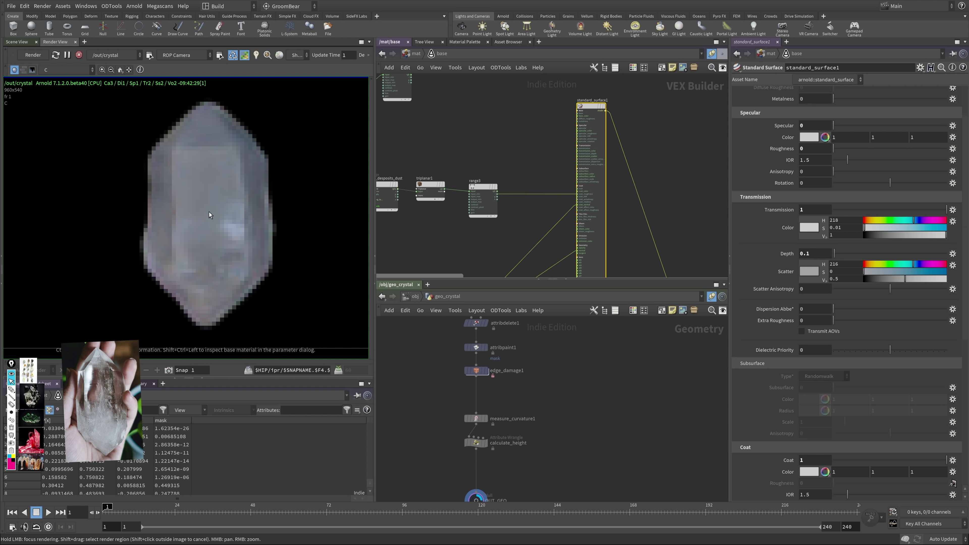
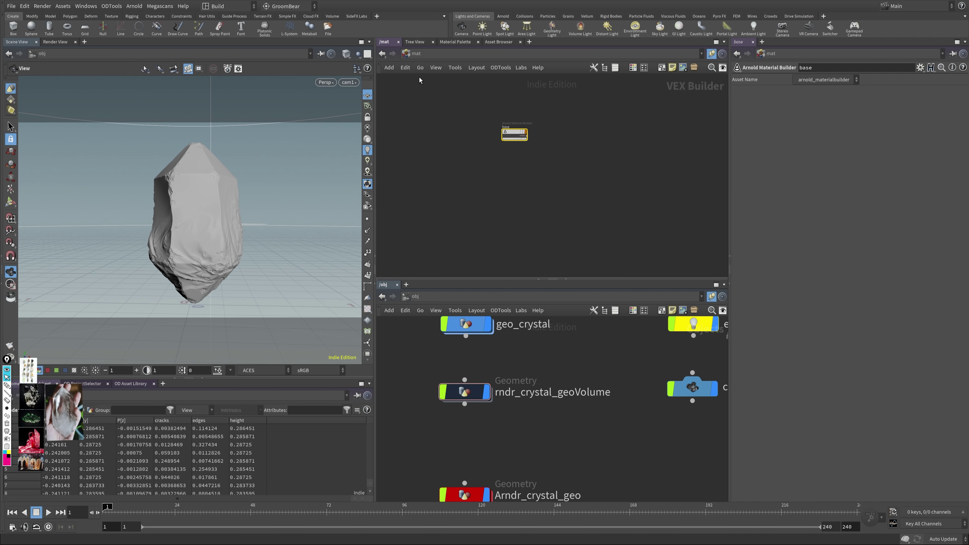
Step: Add a new Arnold Material Builder below the base material in the mat network
key("Tab")
key("Escape")
key("Tab")
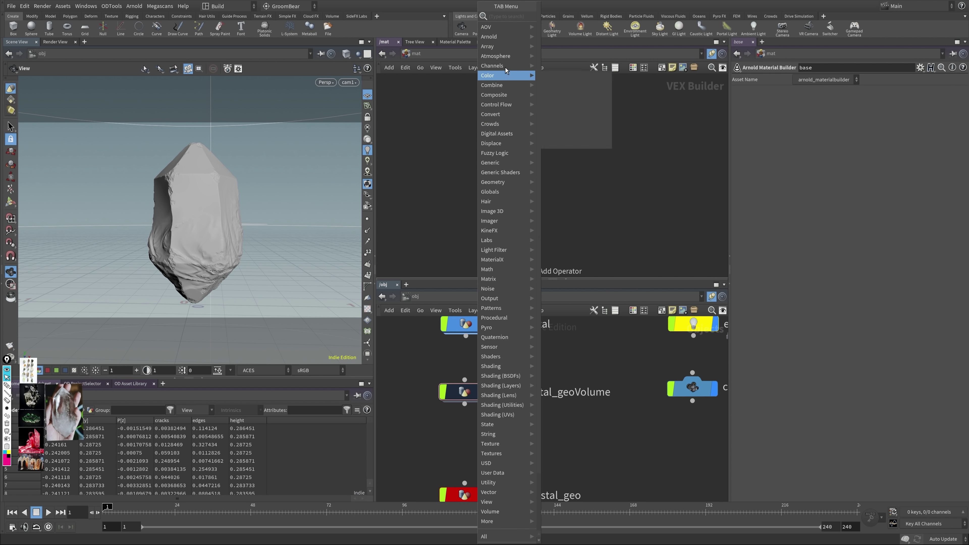
mouse_move(517, 38)
left_click(576, 37)
left_click(513, 166)
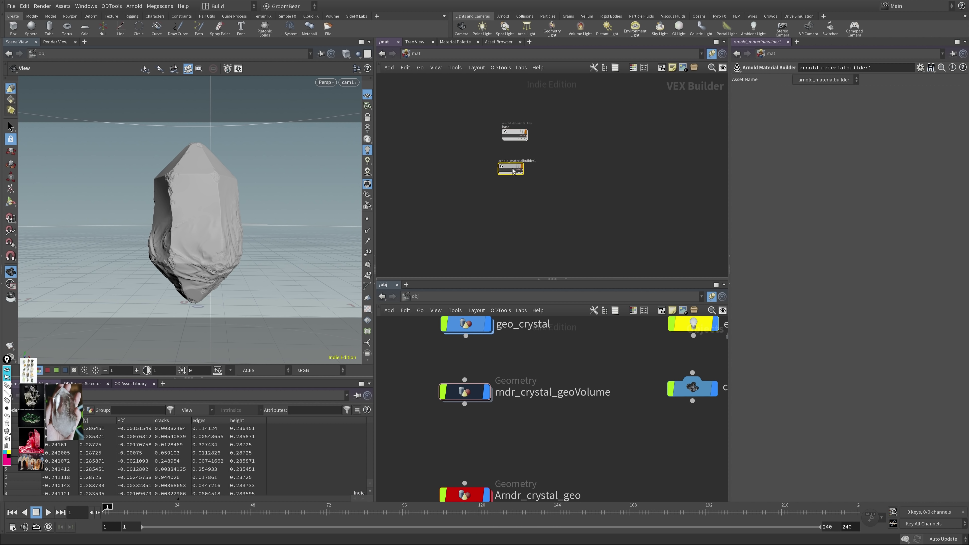
Step: Rename the new Arnold Material Builder geoVolume and go inside its network
double_click(501, 162)
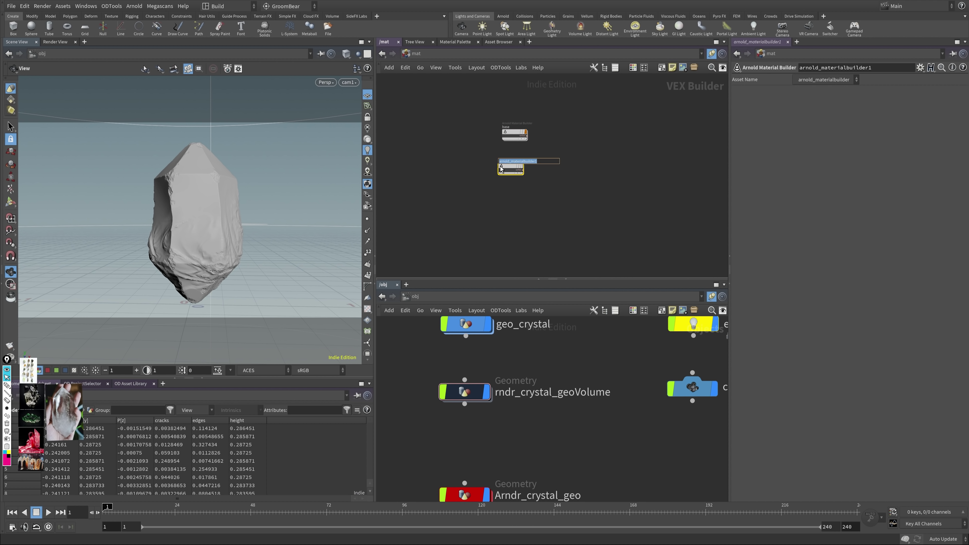
type("geoVolume")
key("Return")
double_click(500, 166)
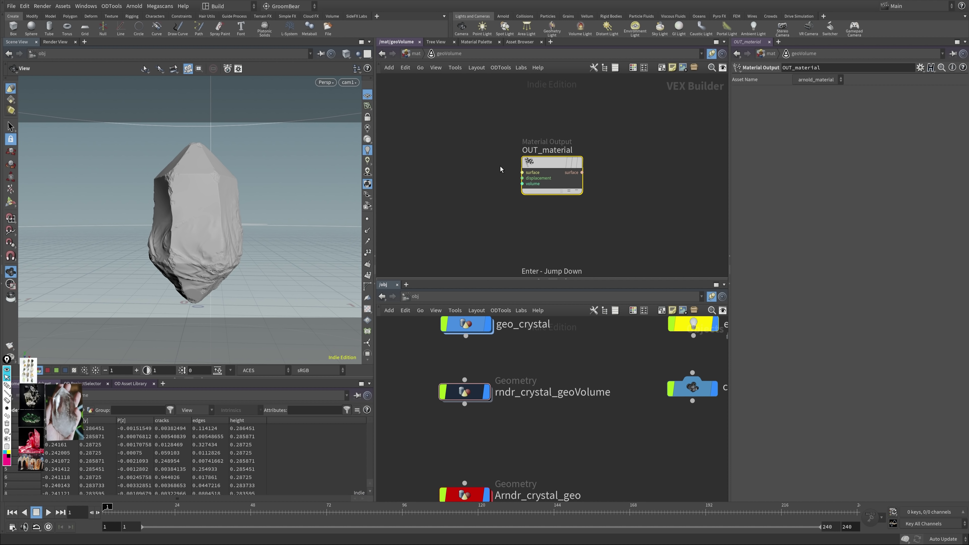
Step: Add a Standard Volume shader and connect it to the volume input of OUT_material
key("Tab")
type("stand")
key("Down")
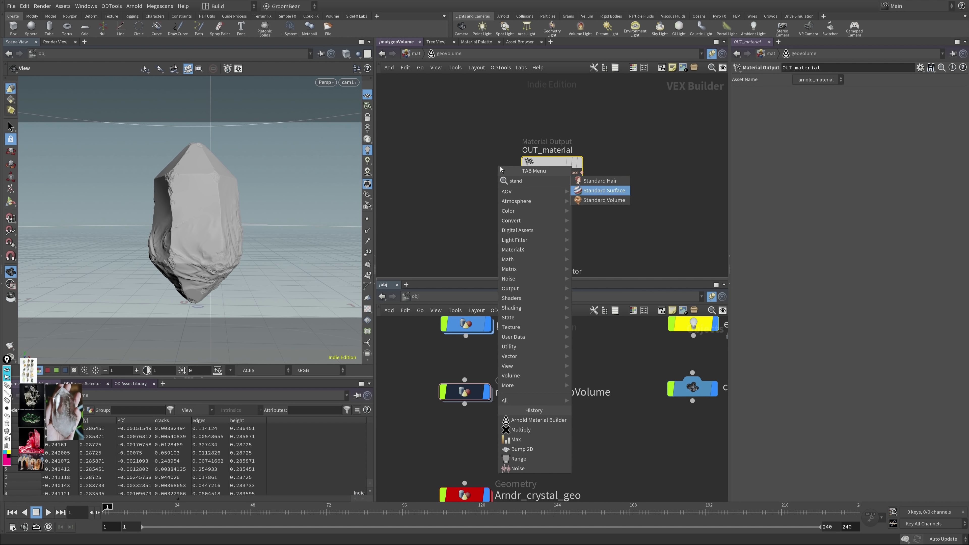
key("Down")
key("Return")
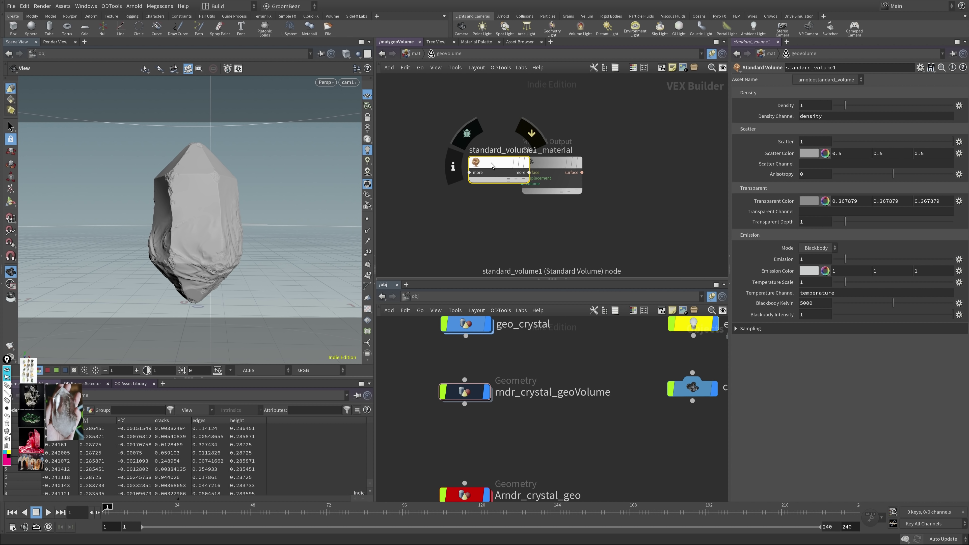
left_click_drag(491, 163, 522, 182)
left_click(452, 180)
Step: Assign the /mat/geoVolume material to the rndr_crystal_geoVolume object
left_click(528, 392)
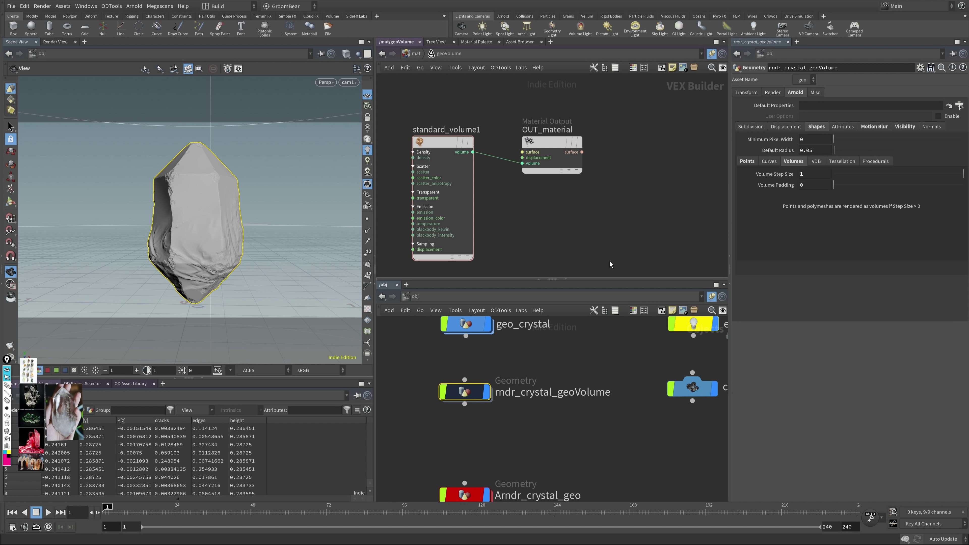
left_click(769, 94)
left_click(959, 105)
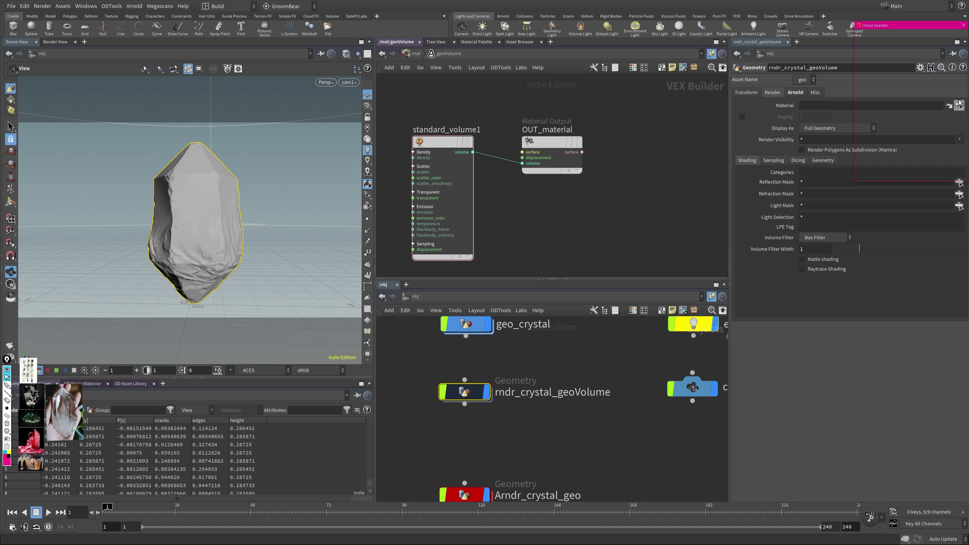
left_click(866, 41)
left_click(891, 47)
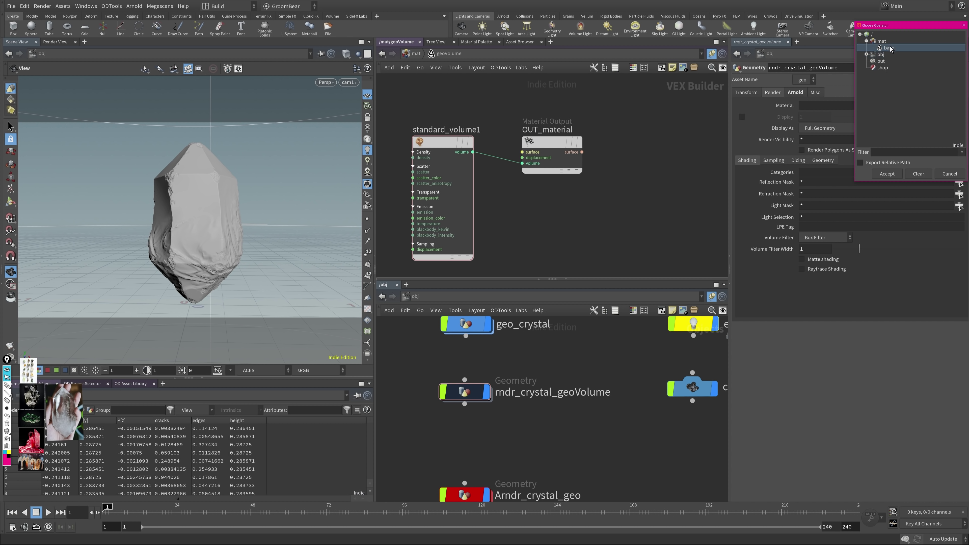
double_click(891, 48)
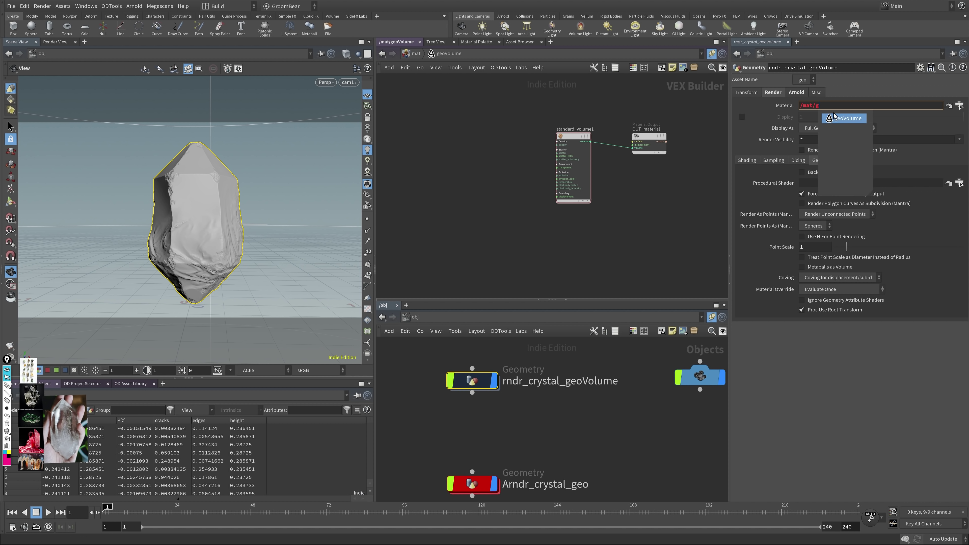
left_click(833, 118)
key("Return")
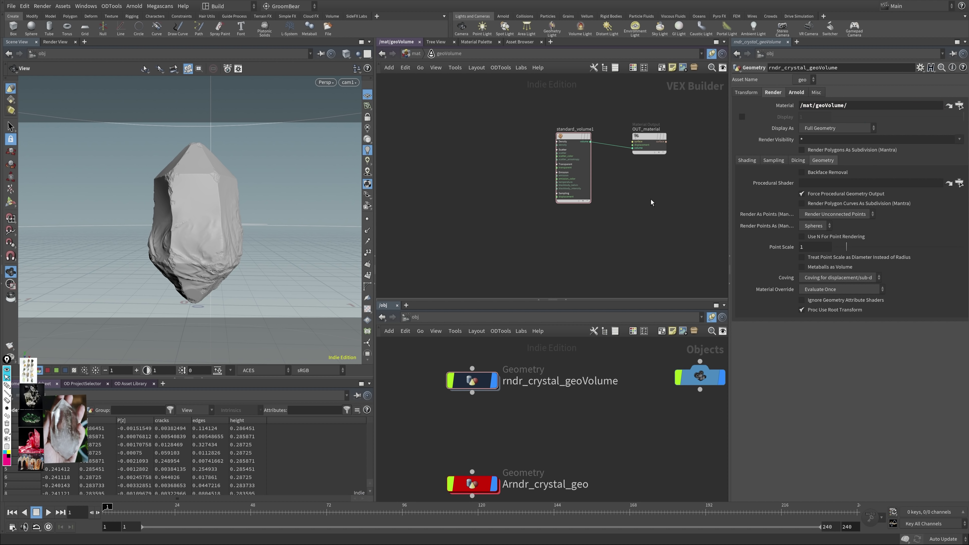
Step: View the crystal render and set the Standard Volume's Scatter Color value to 0.972 and Density to 50
left_click(56, 42)
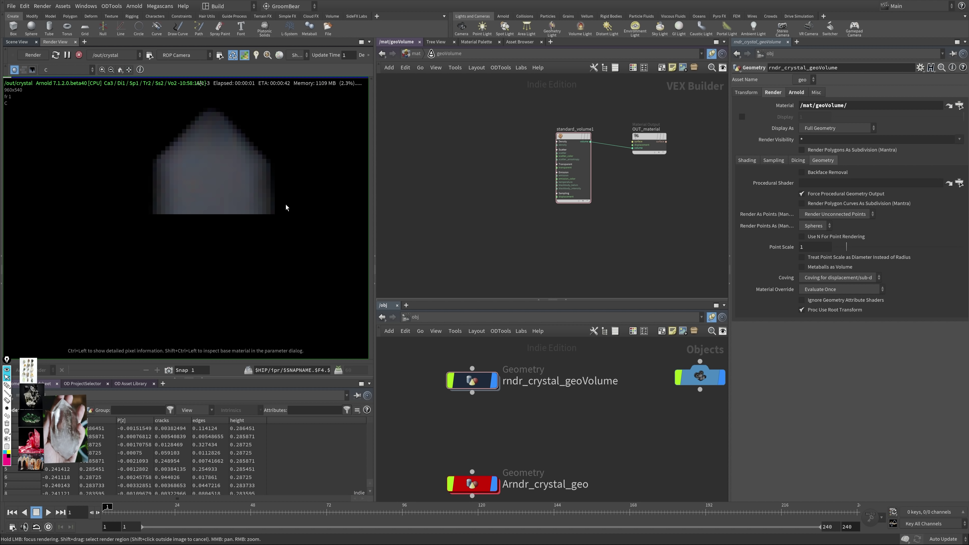
left_click(573, 145)
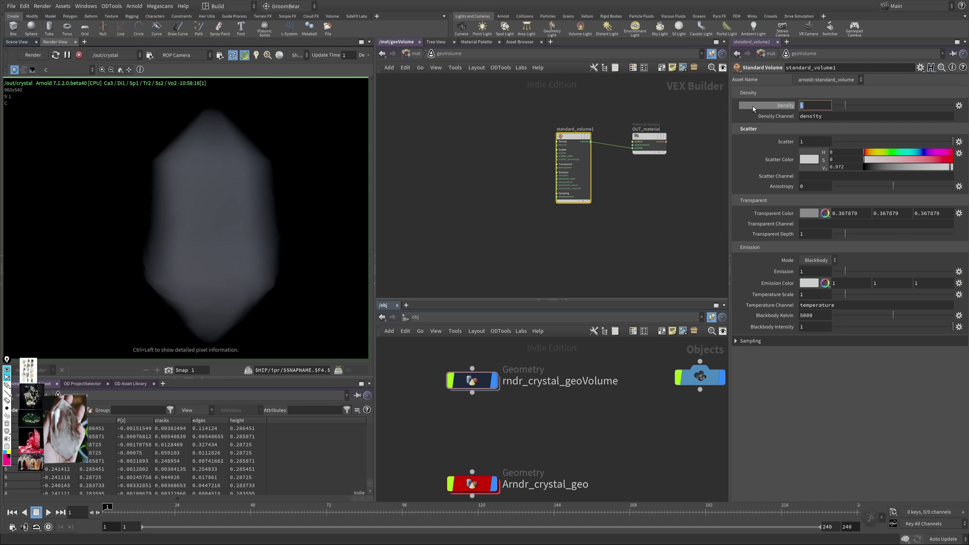
type("50")
key("Return")
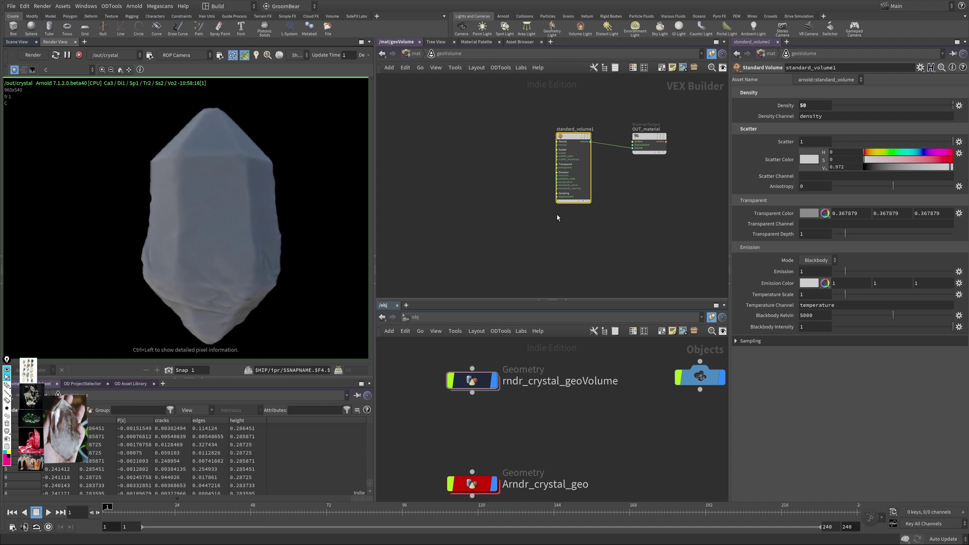
Step: Add a Noise node beside the Standard Volume, with Mode set to Vector and Color1's value to -1
scroll(557, 218, "up", 3)
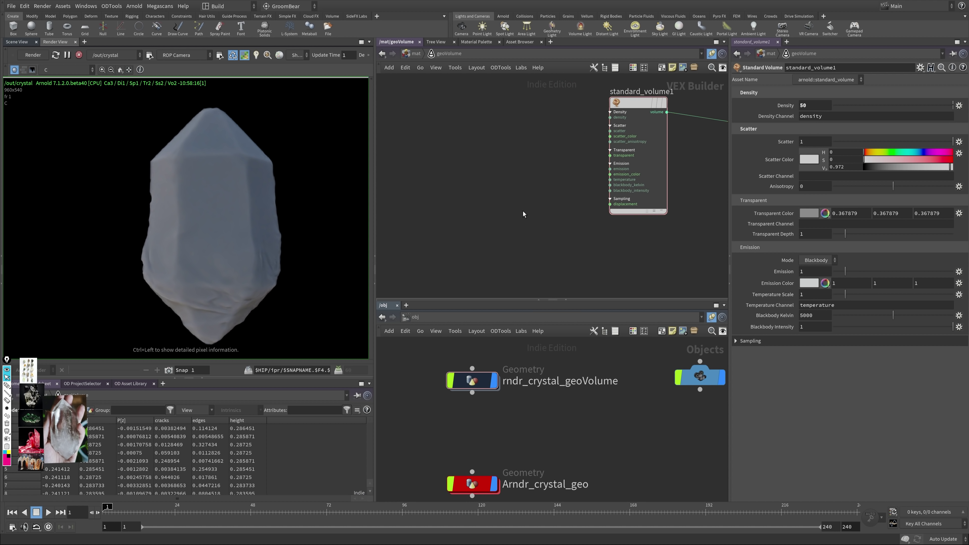
key("Tab")
key("Return")
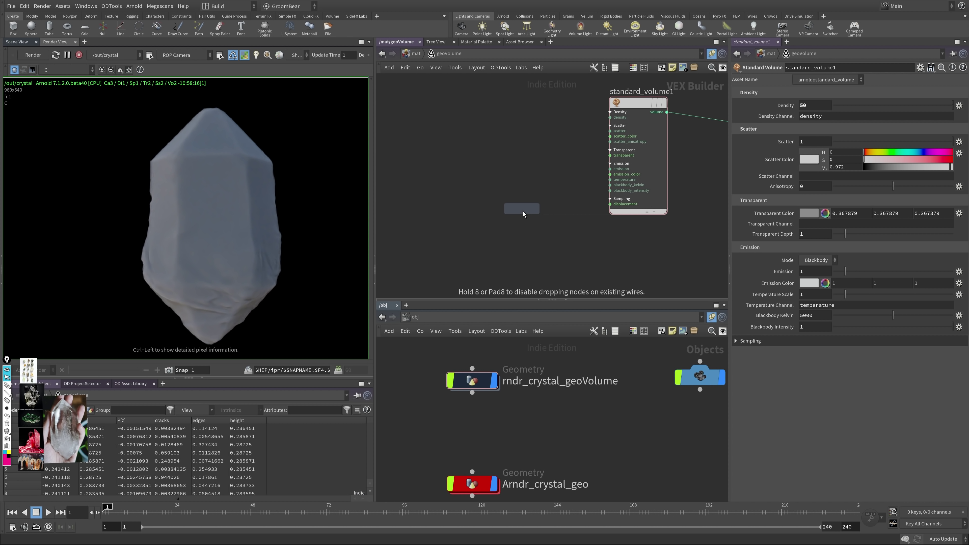
left_click(496, 208)
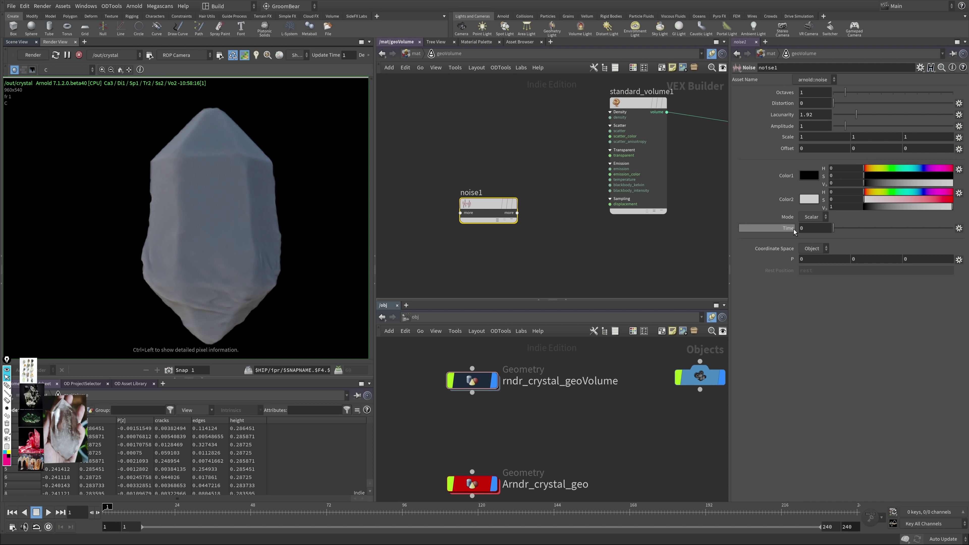
left_click(809, 217)
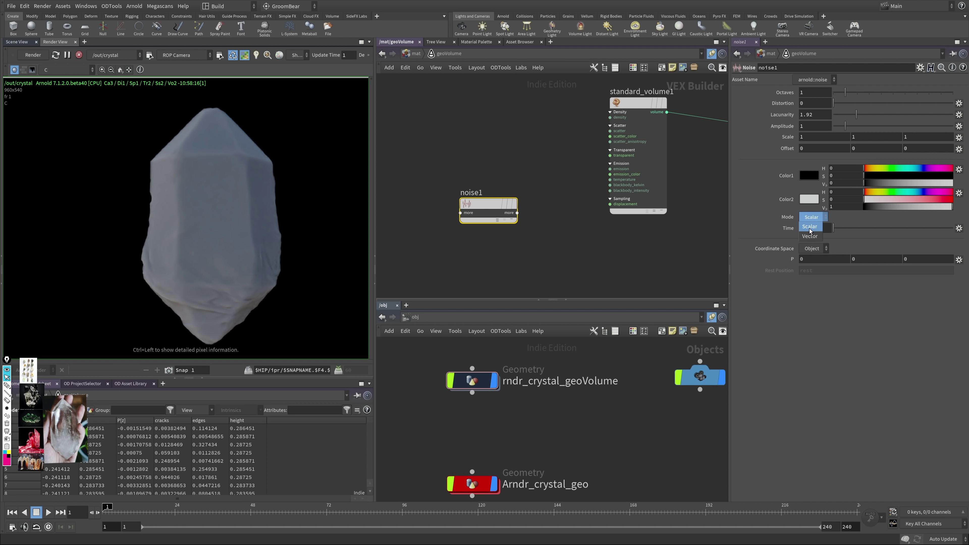
left_click(809, 236)
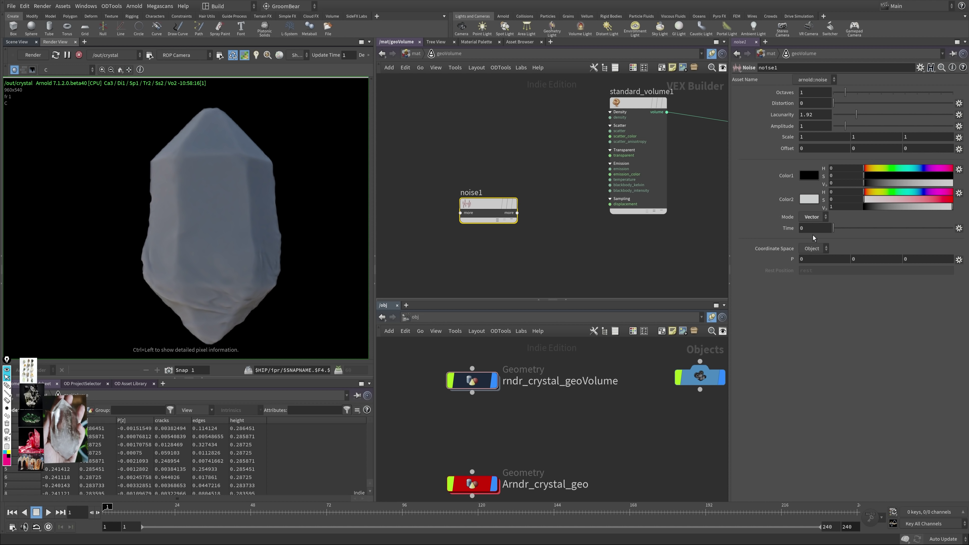
left_click(840, 185)
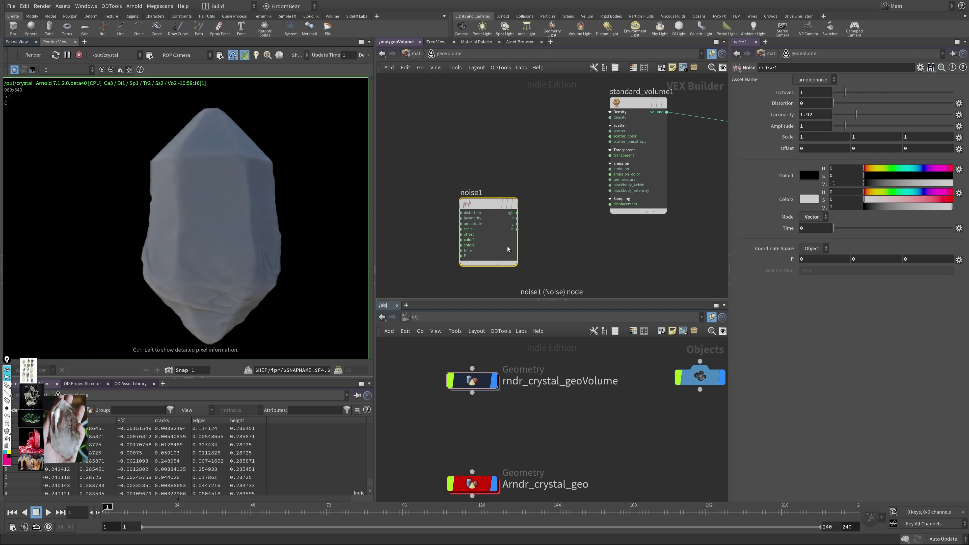
Step: Connect the noise's rgb output to the Standard Volume's displacement input and tidy the noise node's position
left_click(497, 219)
left_click_drag(517, 213, 610, 204)
mouse_move(488, 211)
left_click_drag(487, 209, 487, 201)
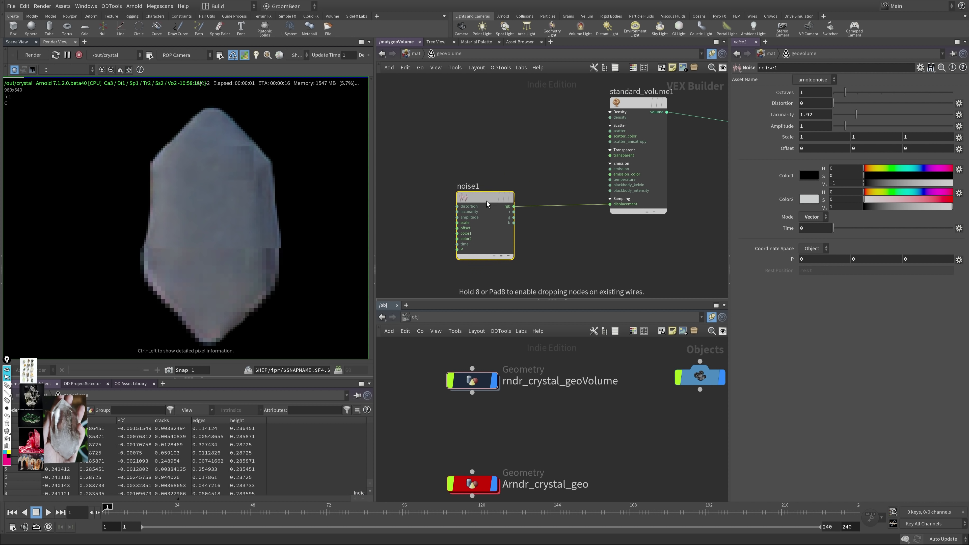
Step: Save the scene and set Volume Padding to 1 in the Arnold volume settings of rndr_crystal_geoVolume
left_click(472, 380)
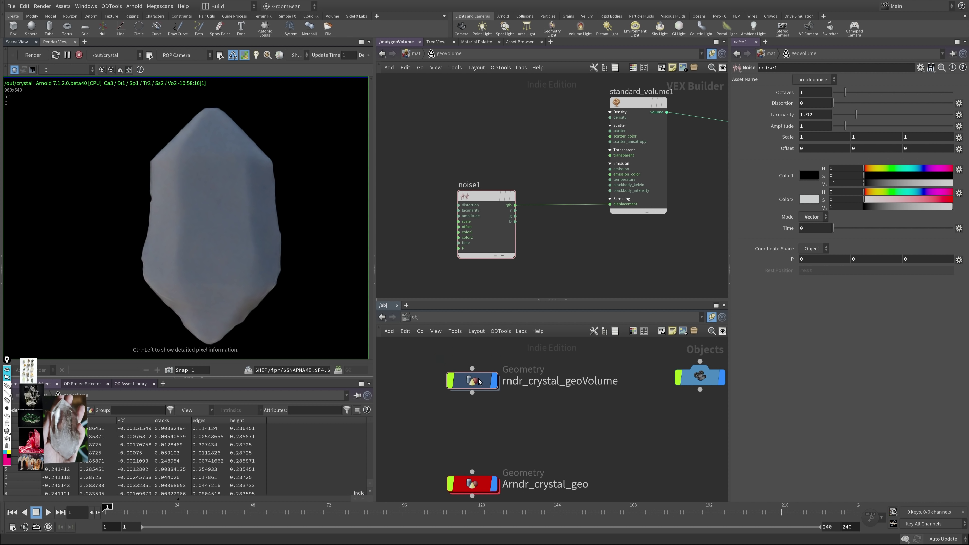
left_click_drag(517, 398, 542, 405)
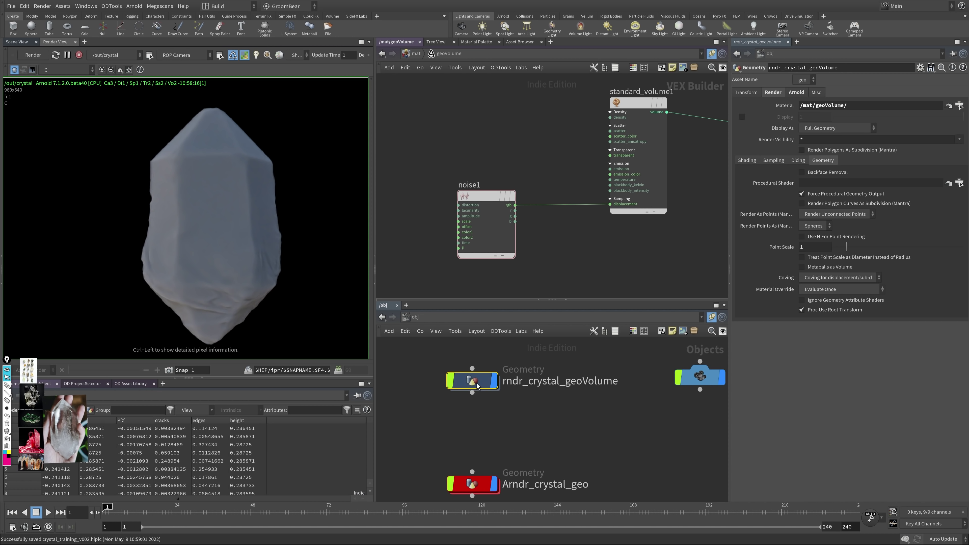
left_click(796, 93)
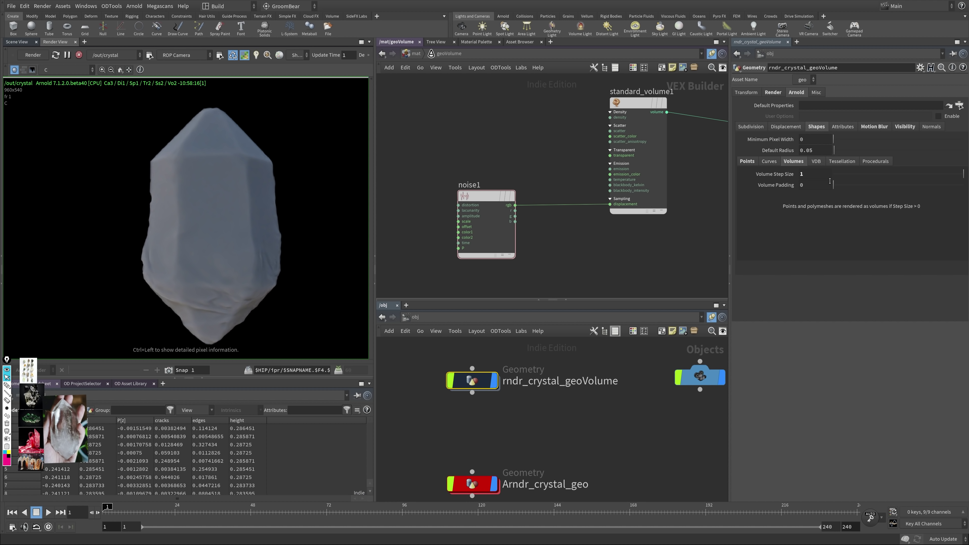
left_click(813, 185)
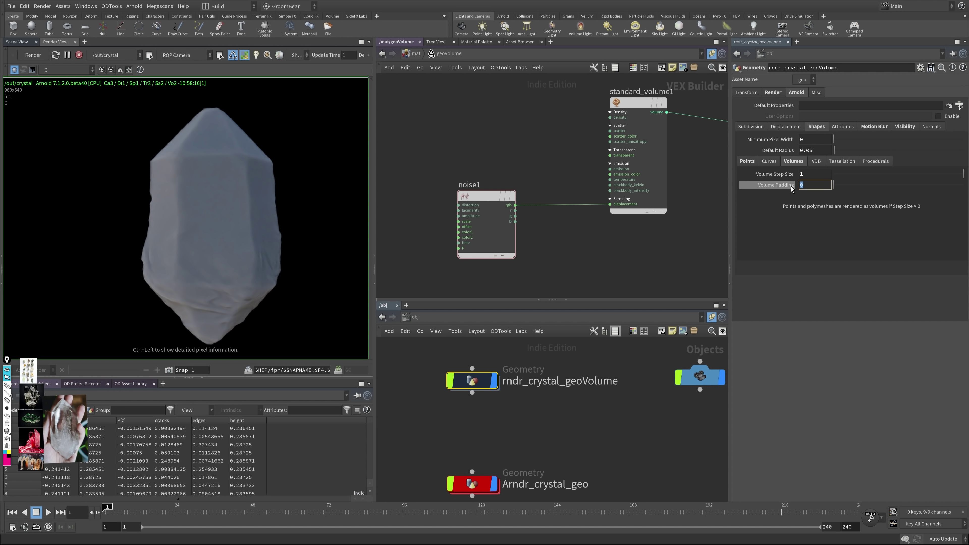
type("1")
key("Tab")
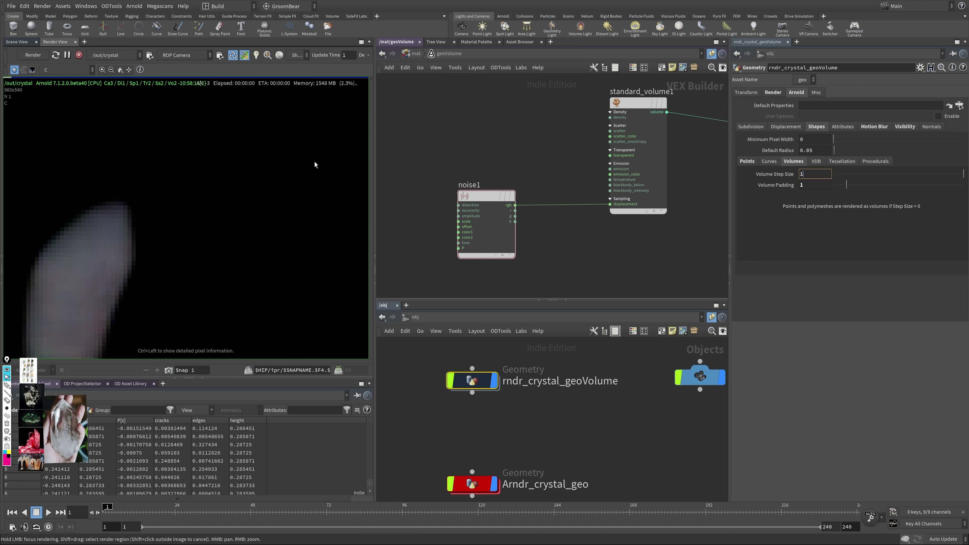
Step: Try a noise Amplitude of 0.01, set its Scale to 11 on all axes, and raise the Amplitude to 0.1
middle_click_drag(95, 243, 272, 224)
left_click(490, 196)
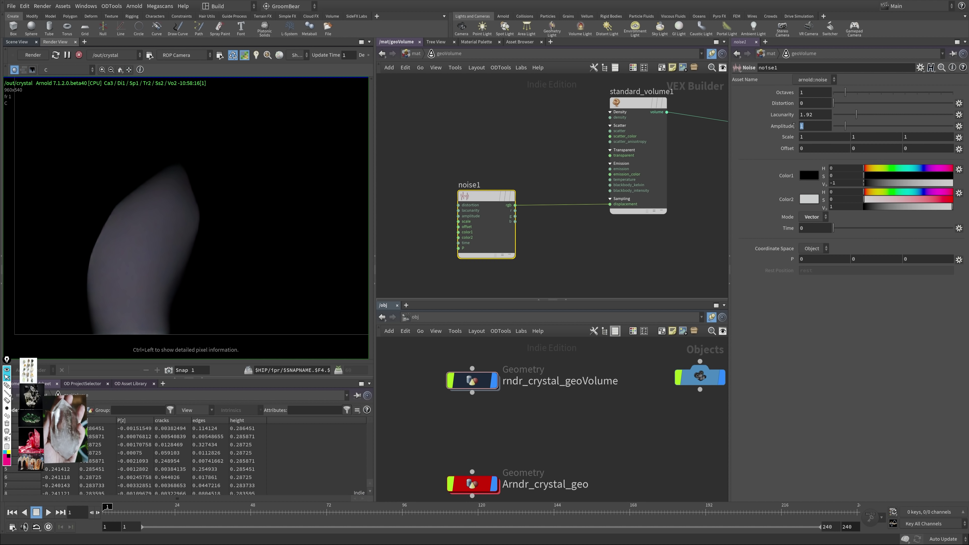
type("0.01")
key("Return")
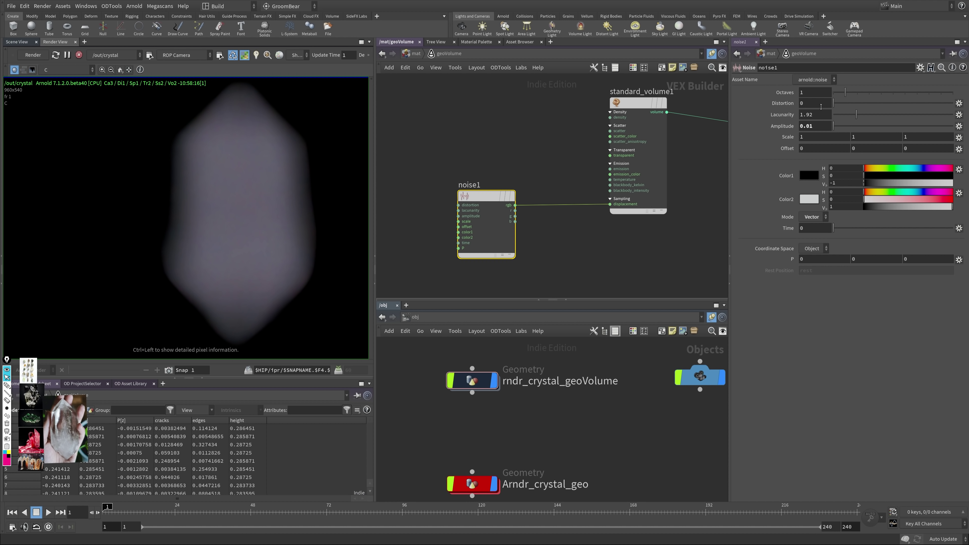
middle_click_drag(794, 141, 811, 119)
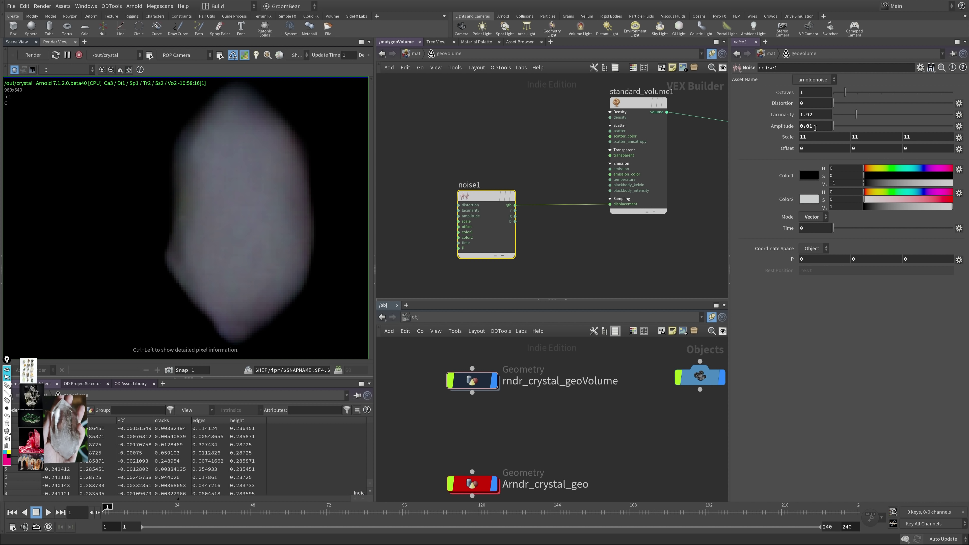
type("0.1")
key("Tab")
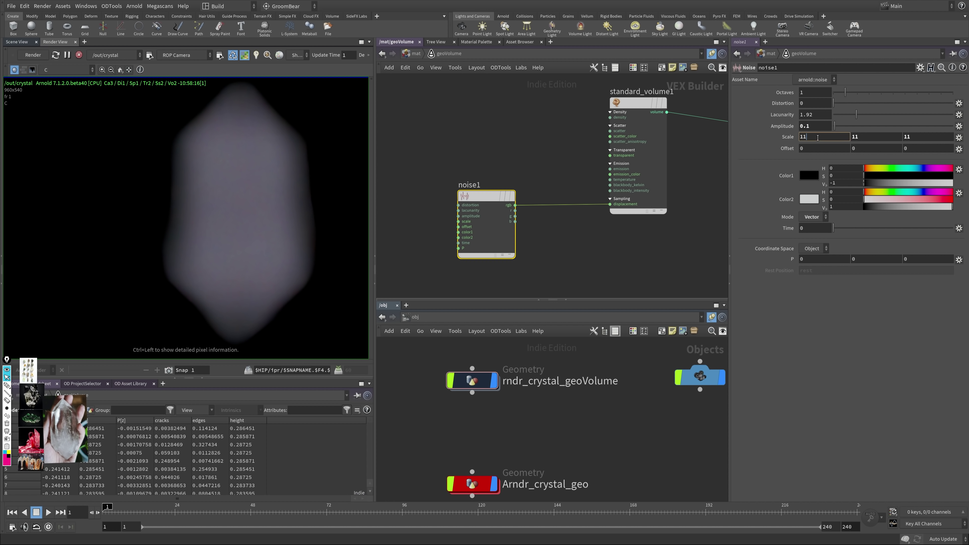
left_click(268, 197)
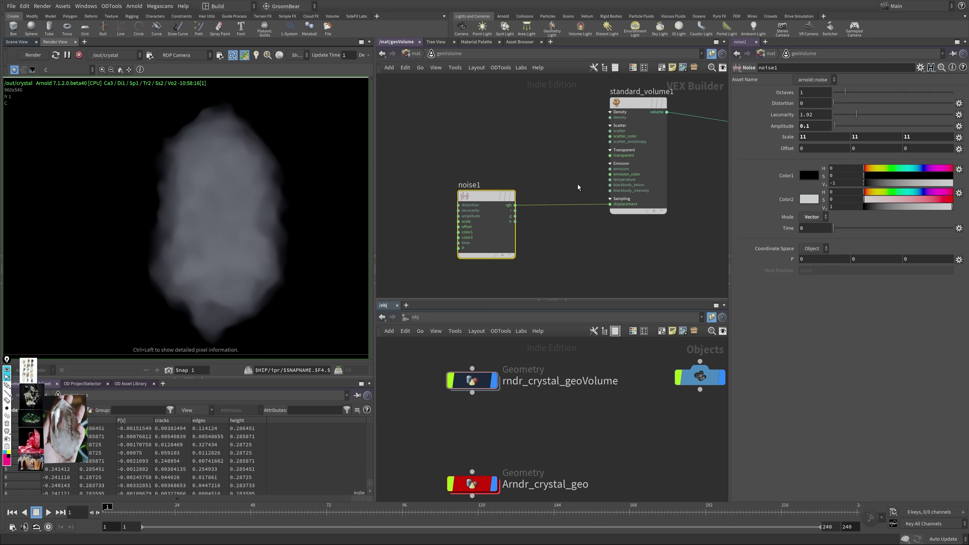
Step: Place a copy of the noise node above the original and set the copy's Color1 value to 0
left_click_drag(477, 195, 426, 194)
key("Tab")
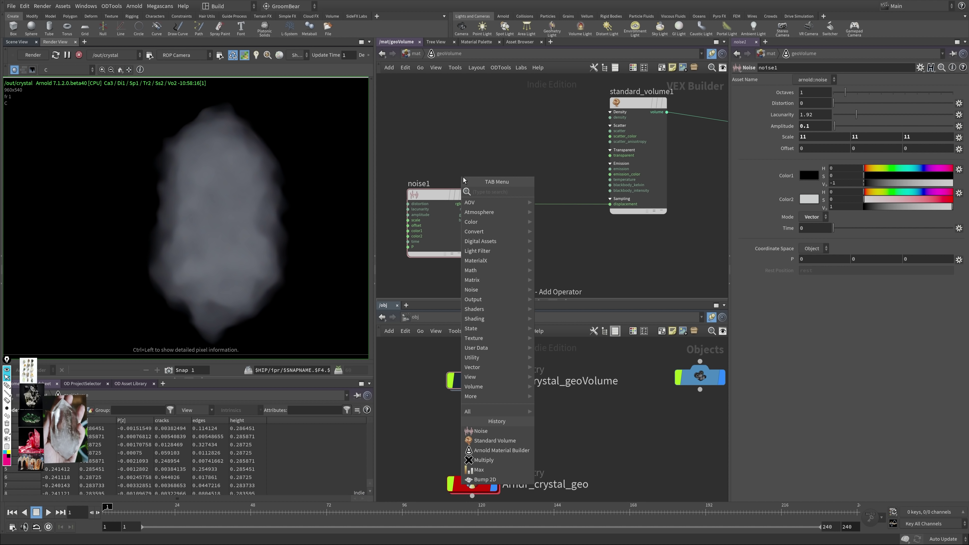
key("Return")
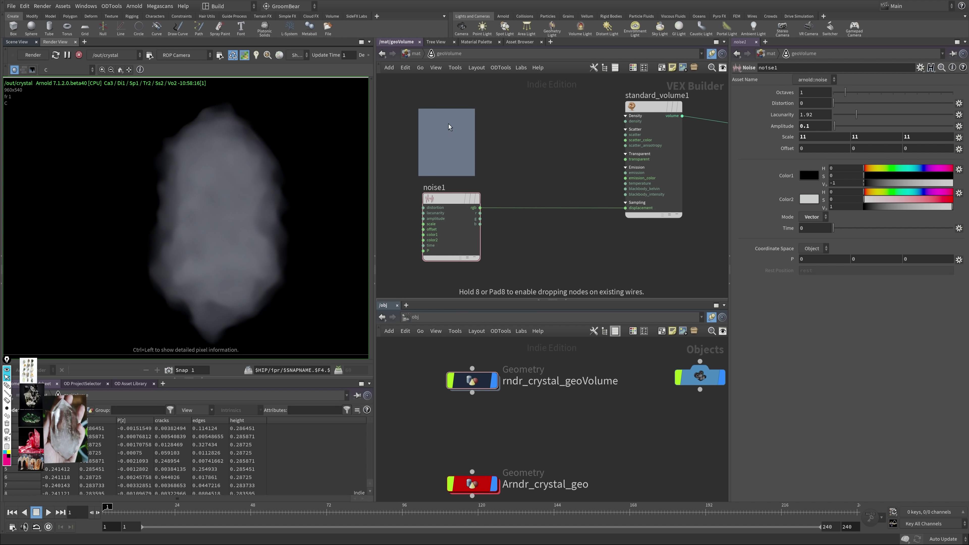
left_click(449, 126)
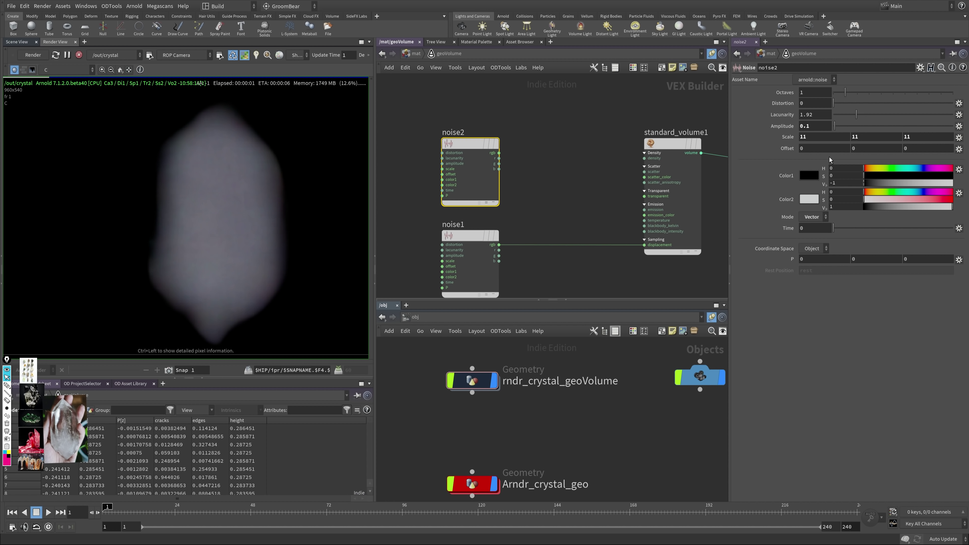
left_click(845, 183)
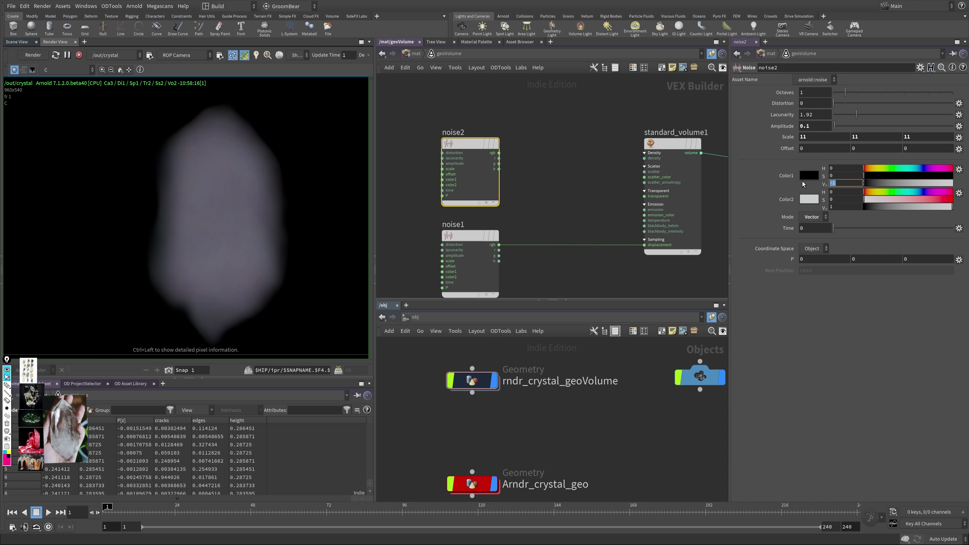
type("0")
key("Return")
Step: Add a Vector Map node between the copied noise and the Standard Volume
key("Tab")
type("vec")
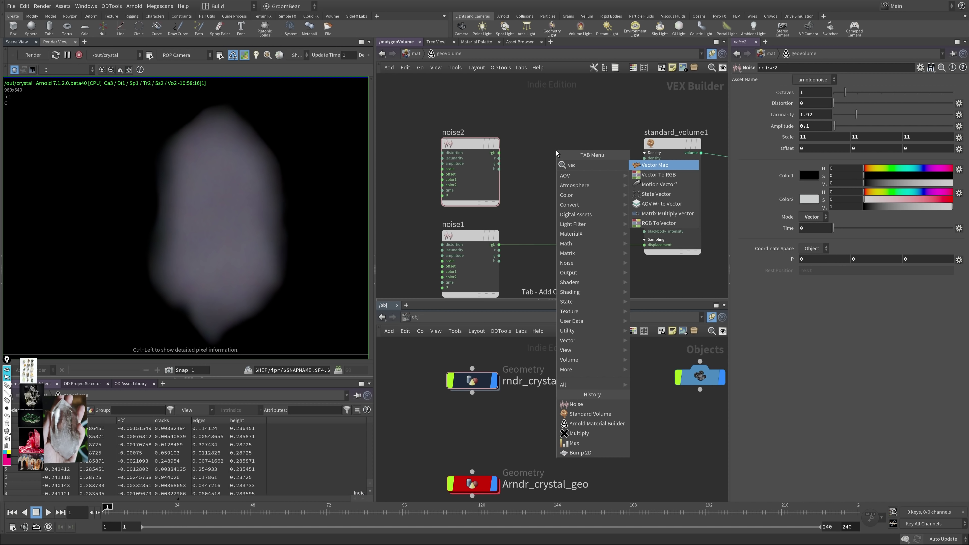
key("Return")
left_click(550, 158)
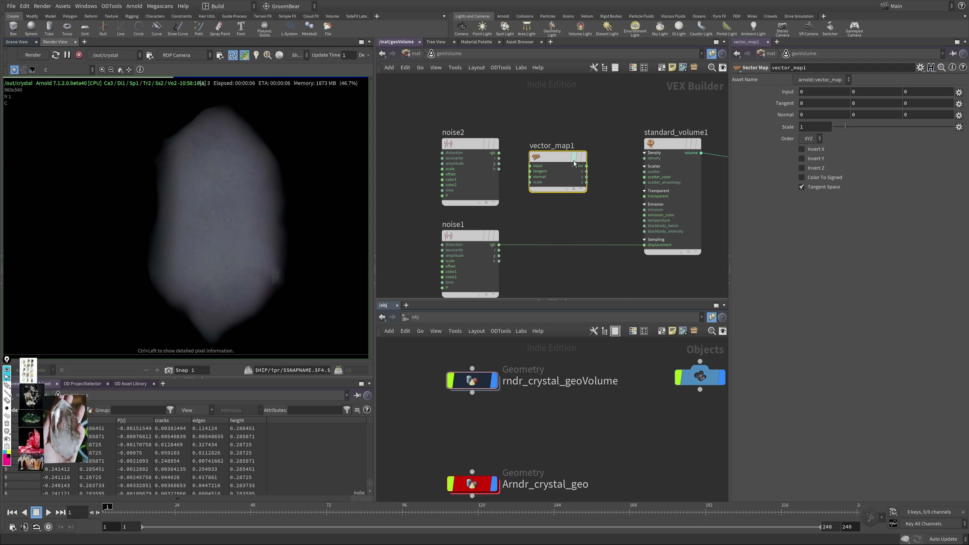
Step: Feed the copied noise's RGB into the Vector Map input, enable Color To Signed and disable Tangent Space
left_click_drag(498, 153, 530, 165)
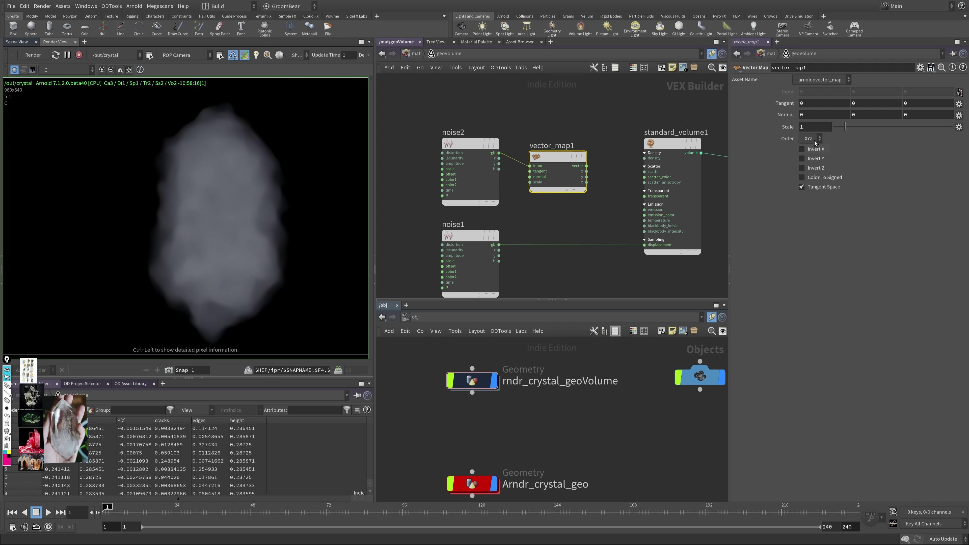
left_click(804, 129)
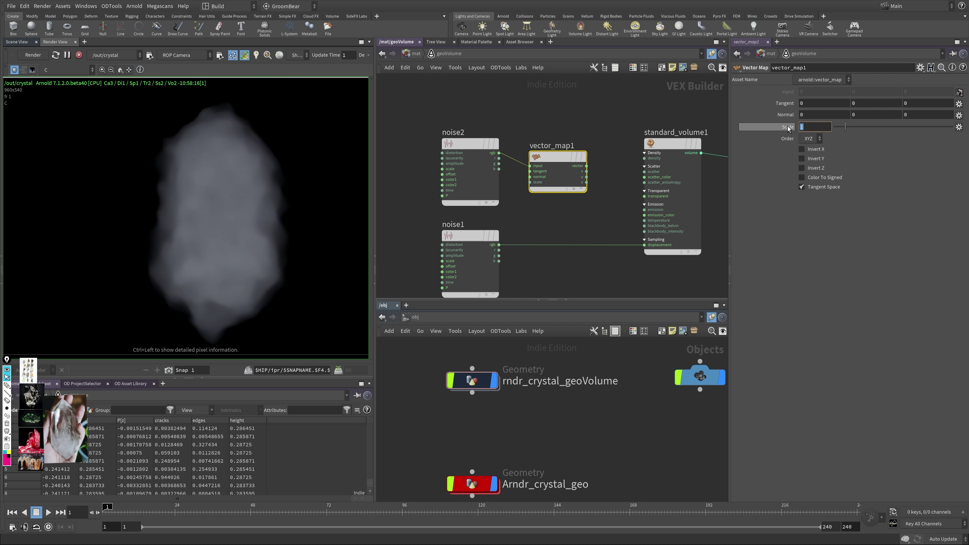
key("ctrl+s")
left_click(823, 179)
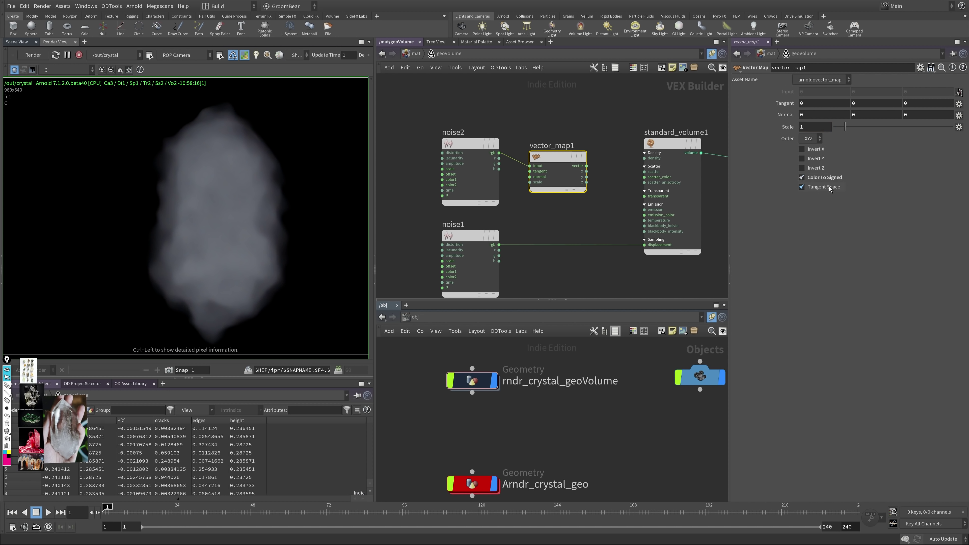
left_click(824, 189)
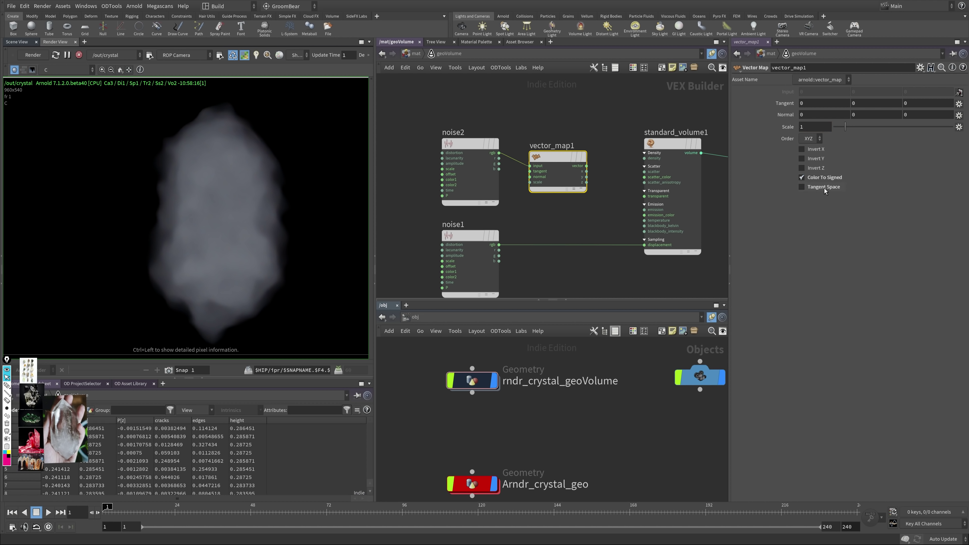
Step: Connect the Vector Map output to the Standard Volume's displacement and set the map's Scale to 0.11
left_click(586, 166)
left_click(645, 245)
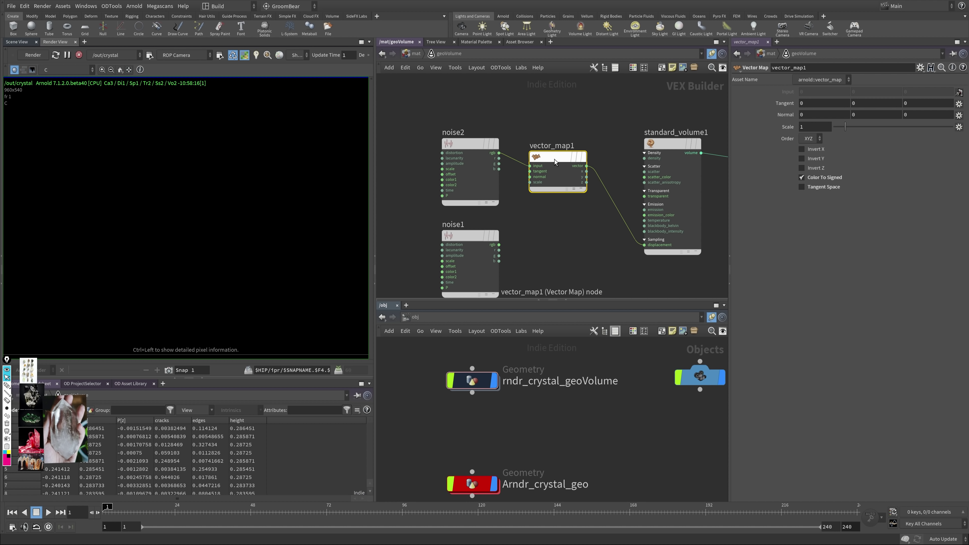
left_click_drag(559, 164, 559, 155)
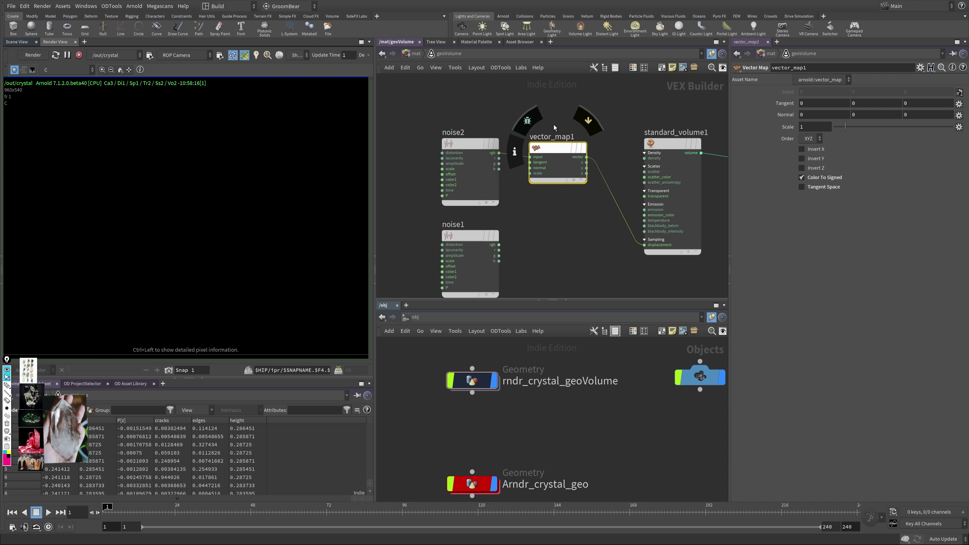
left_click_drag(845, 127, 834, 130)
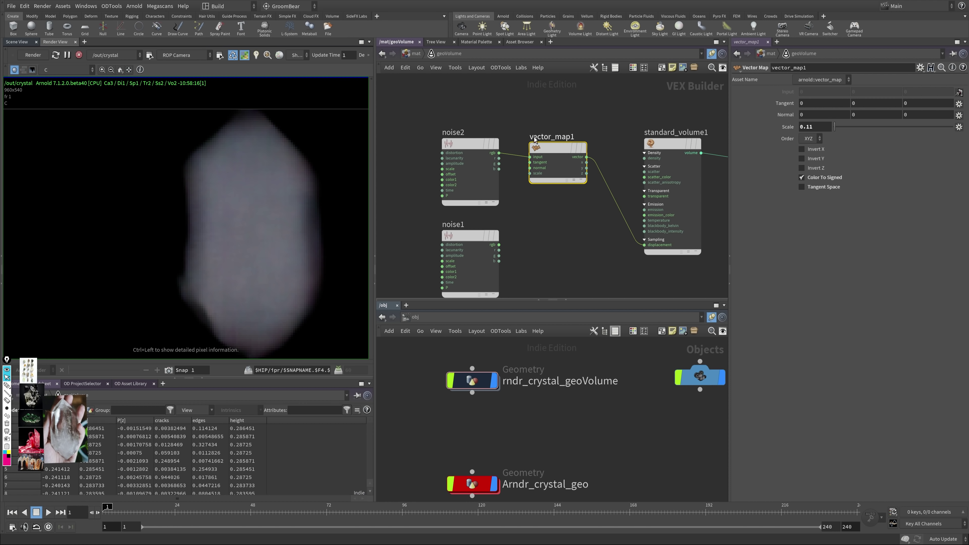
Step: Inspect the volume_indirect pass of the render and return to the C beauty pass
left_click(469, 143)
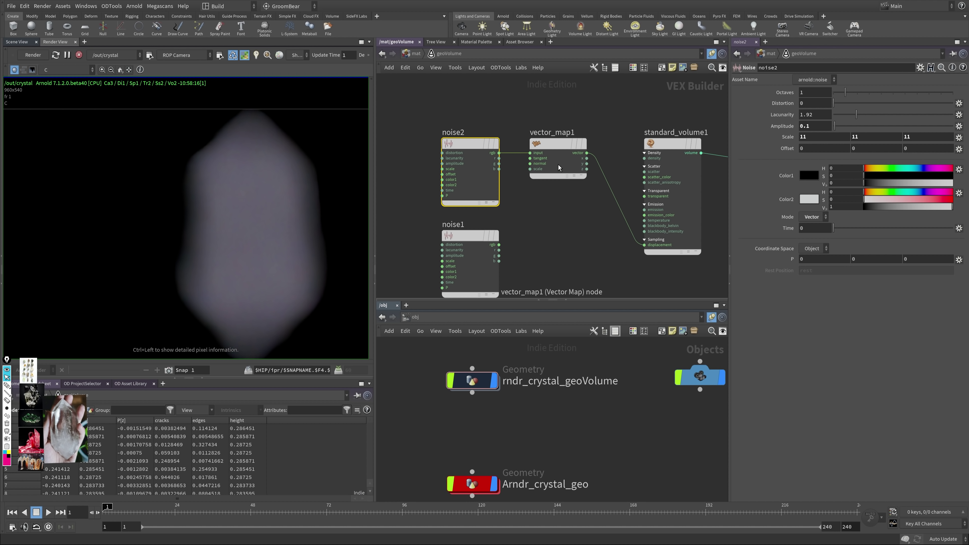
left_click(67, 70)
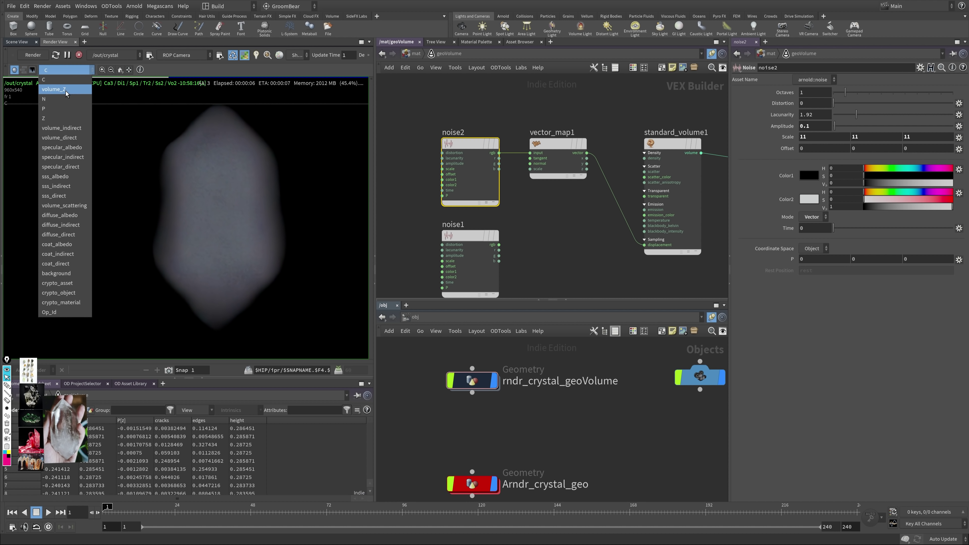
left_click(80, 129)
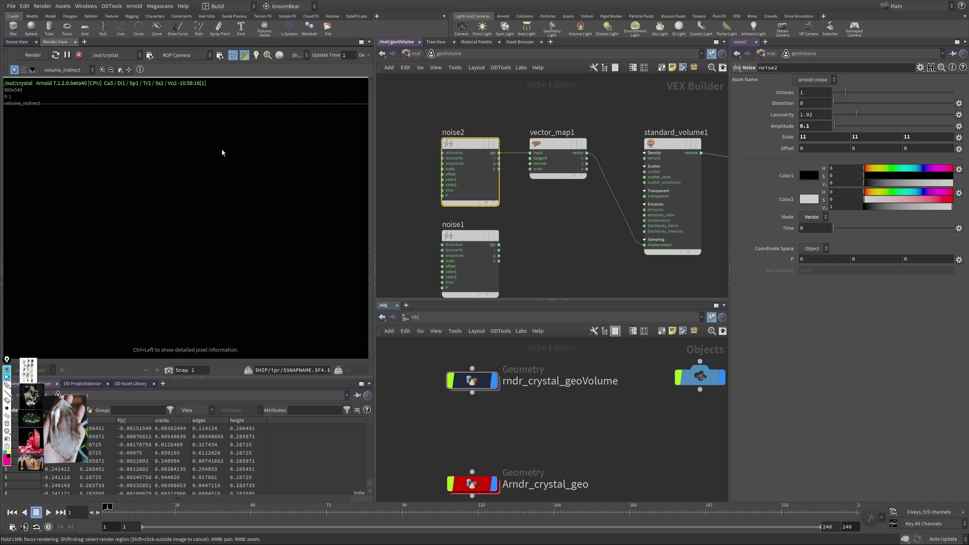
left_click(66, 70)
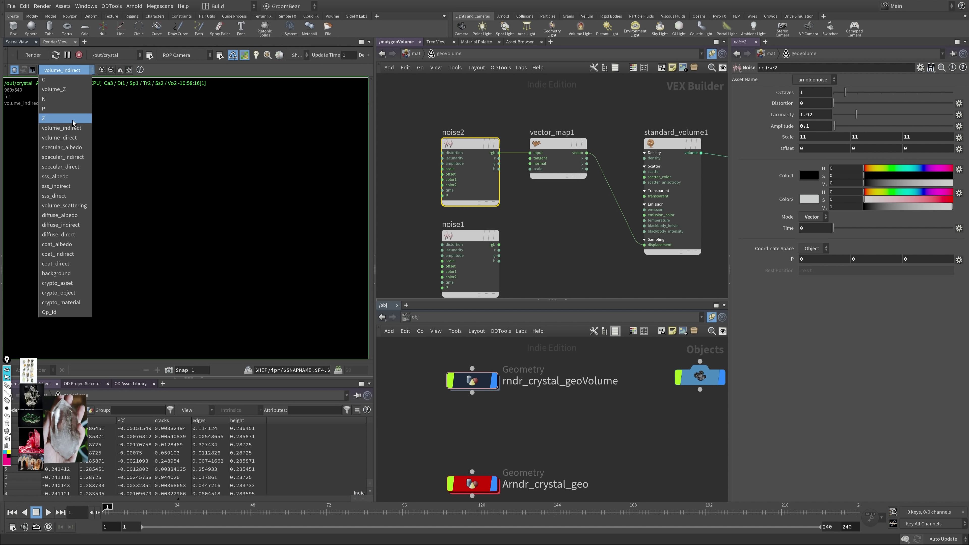
left_click(150, 147)
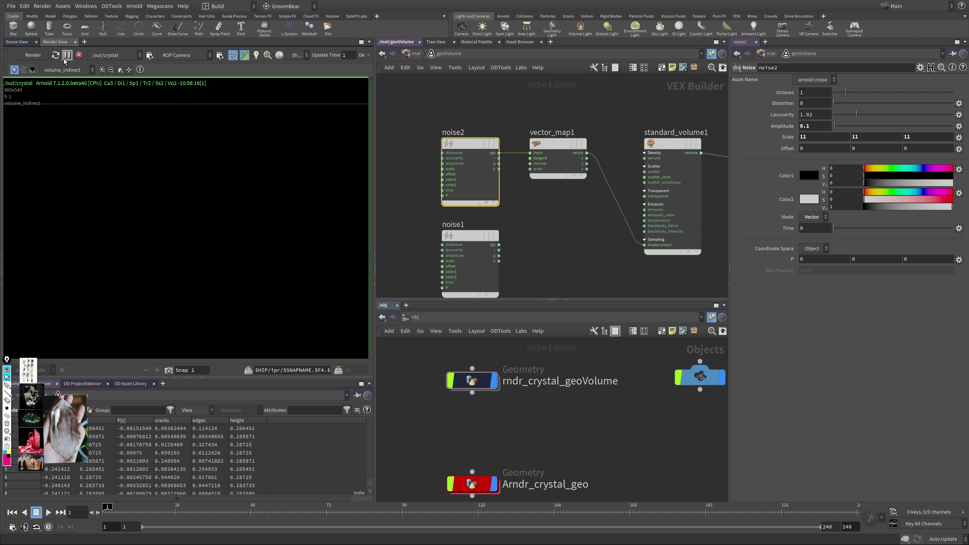
left_click(67, 70)
left_click(43, 79)
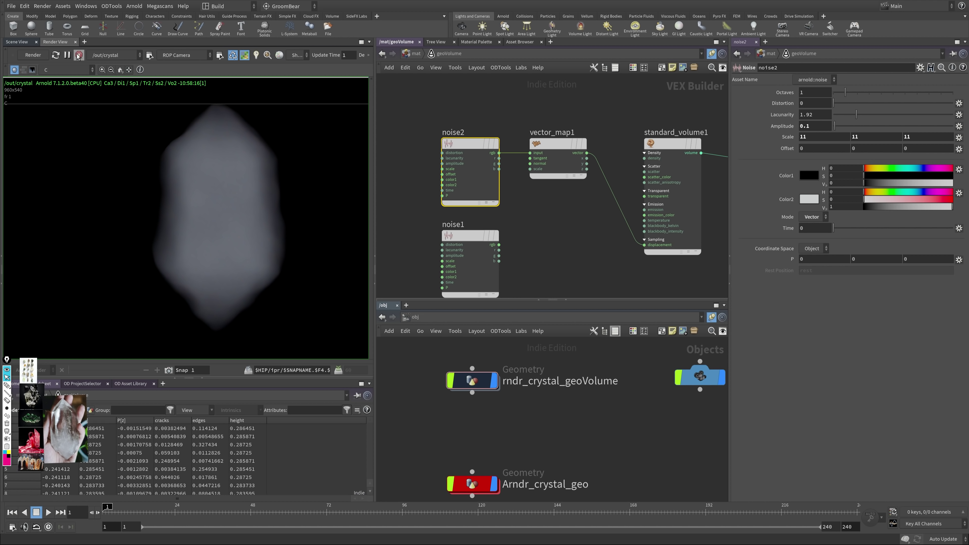
left_click(547, 241)
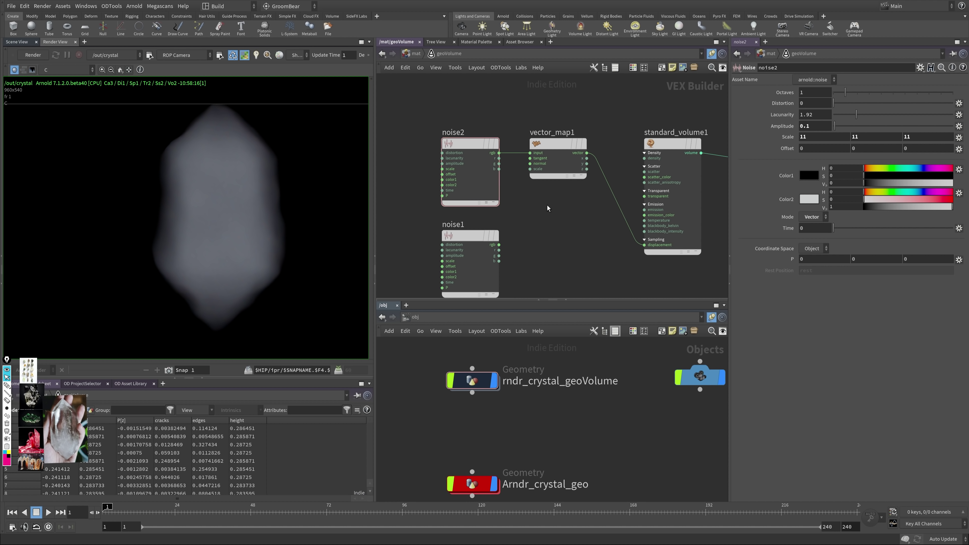
middle_click_drag(547, 208, 507, 162)
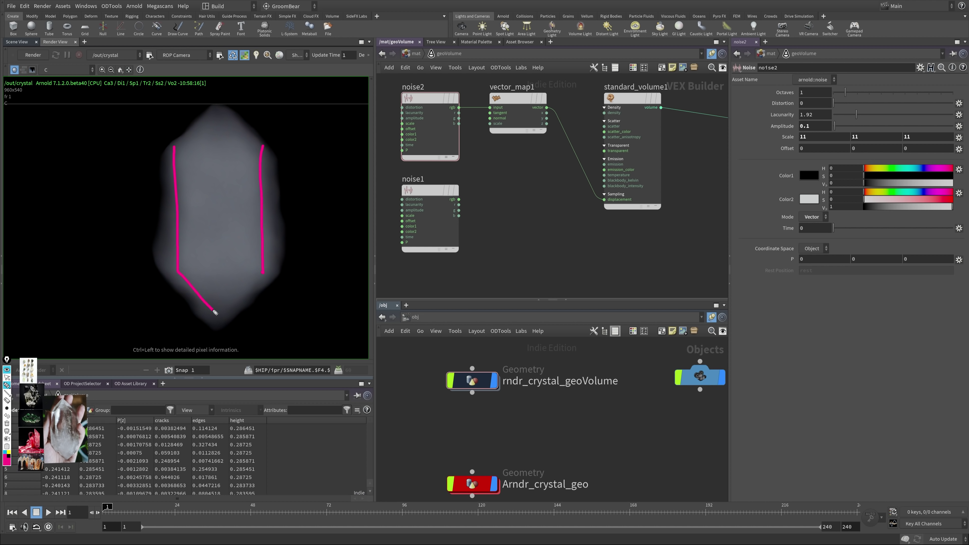
left_click_drag(225, 115, 268, 145)
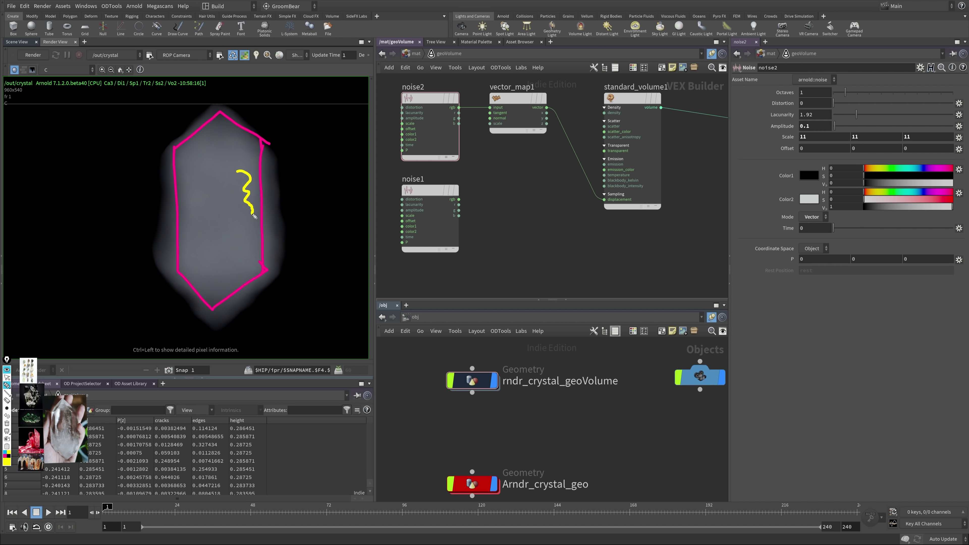
mouse_move(271, 226)
left_mouse_down()
mouse_move(268, 247)
mouse_move(265, 212)
mouse_move(268, 239)
mouse_move(246, 275)
left_mouse_up()
mouse_move(197, 166)
left_mouse_down()
mouse_move(167, 207)
mouse_move(161, 241)
mouse_move(194, 279)
left_mouse_up()
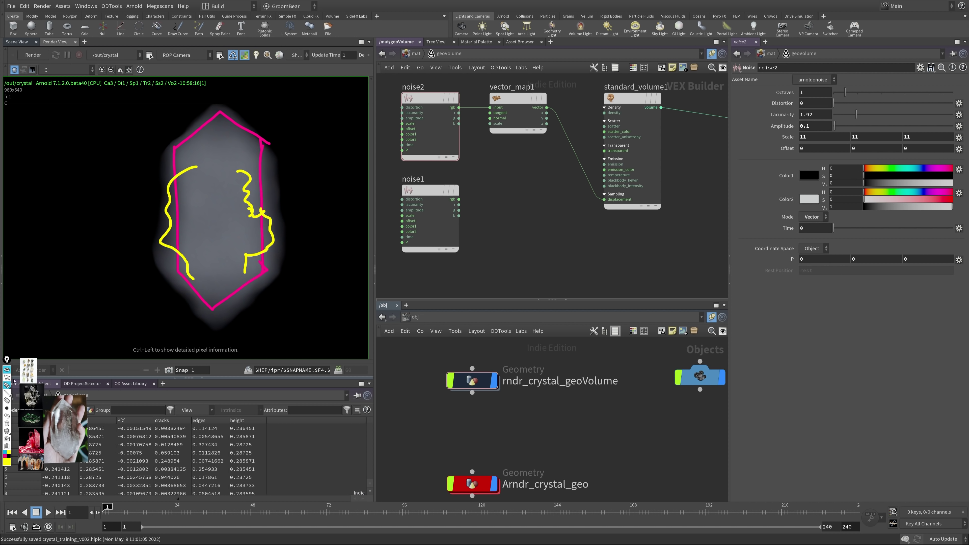
left_click(7, 423)
left_click(7, 377)
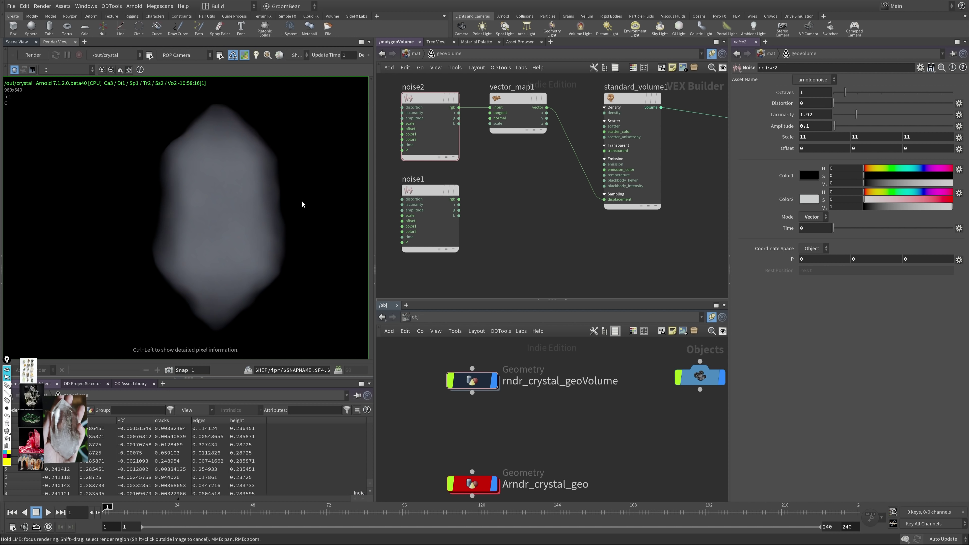
Step: Delete both noise nodes and the Vector Map from the geoVolume material and restart the render
key("h")
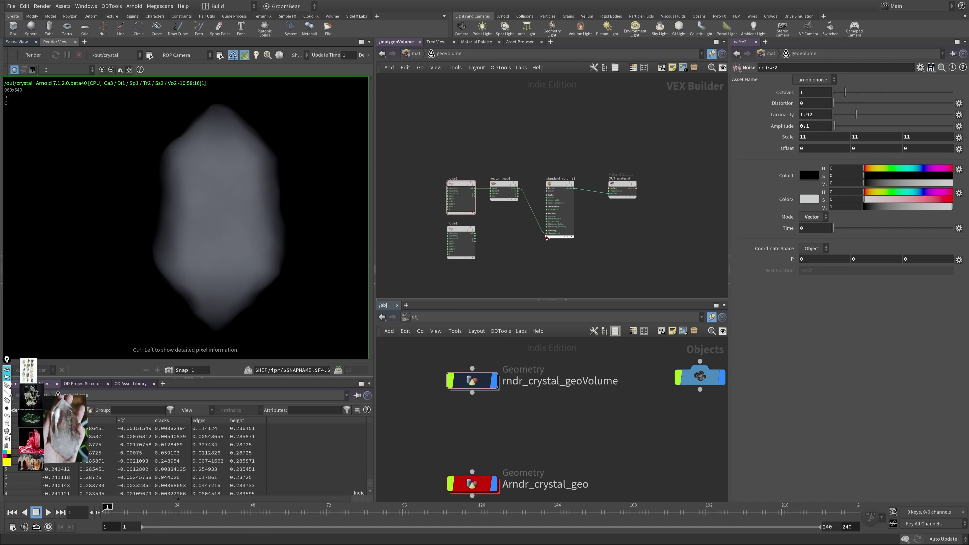
right_click(559, 240)
left_click(513, 267)
scroll(513, 266, "up", 3)
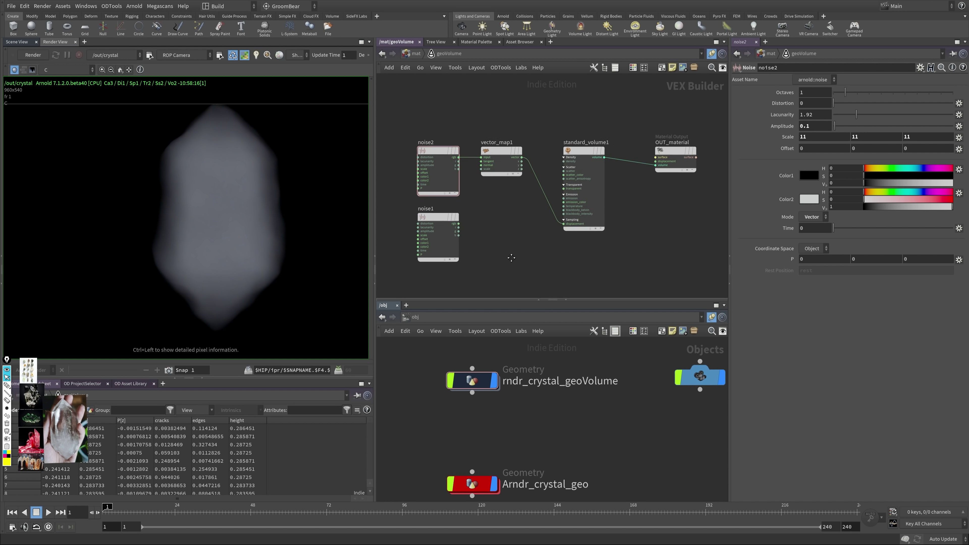
left_click_drag(404, 125, 526, 291)
key("Delete")
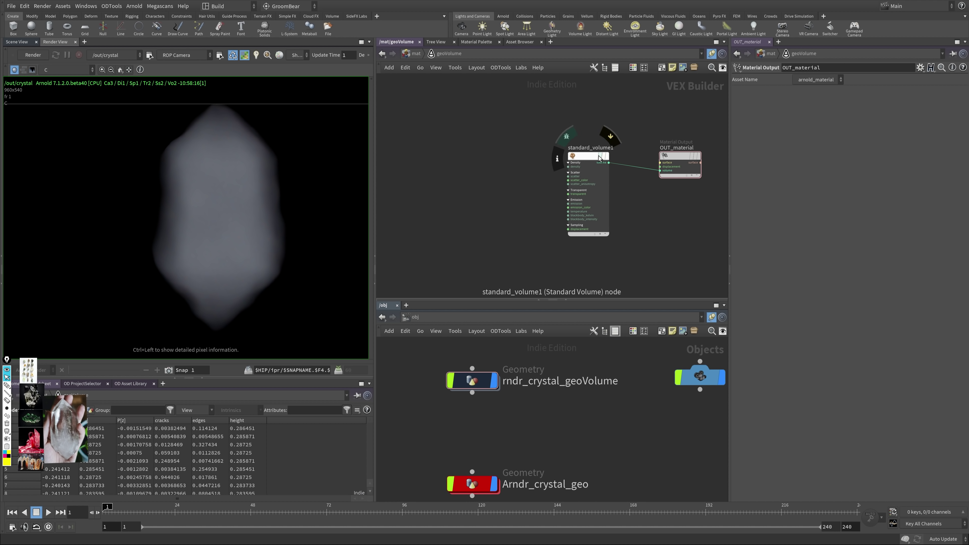
left_click(32, 56)
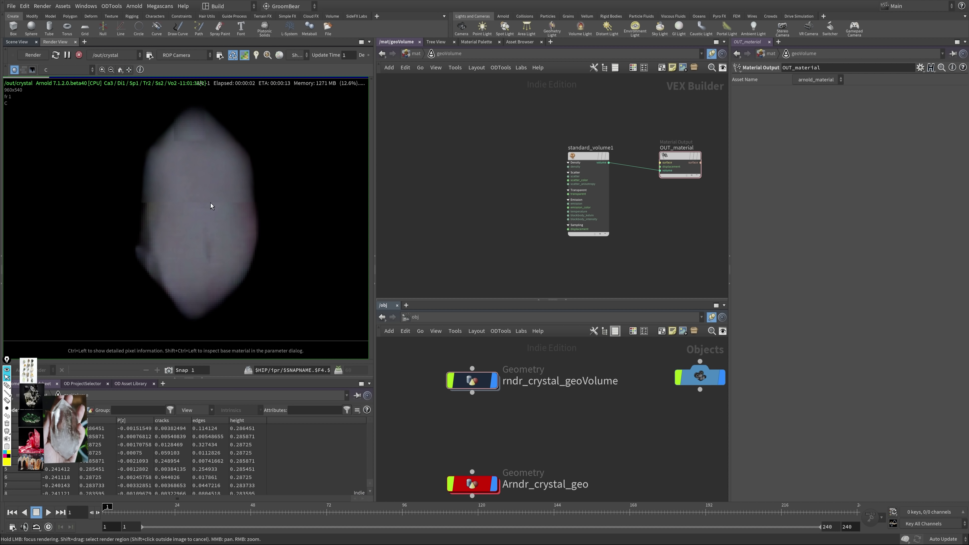
Step: Reset Volume Step Size to 0 on rndr_crystal_geoVolume and rename the object rndr_crystal_volume
left_click(704, 193)
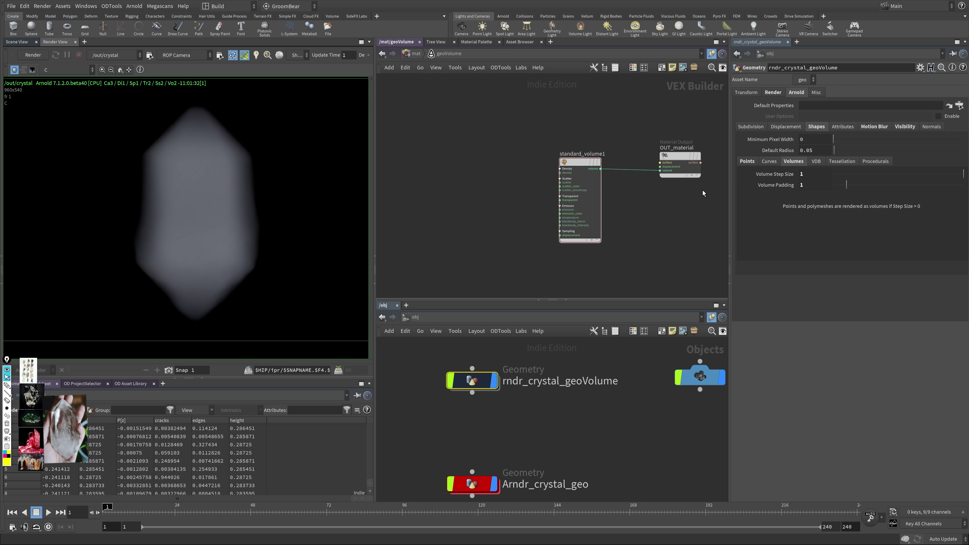
middle_click(818, 174, "ctrl")
double_click(573, 382)
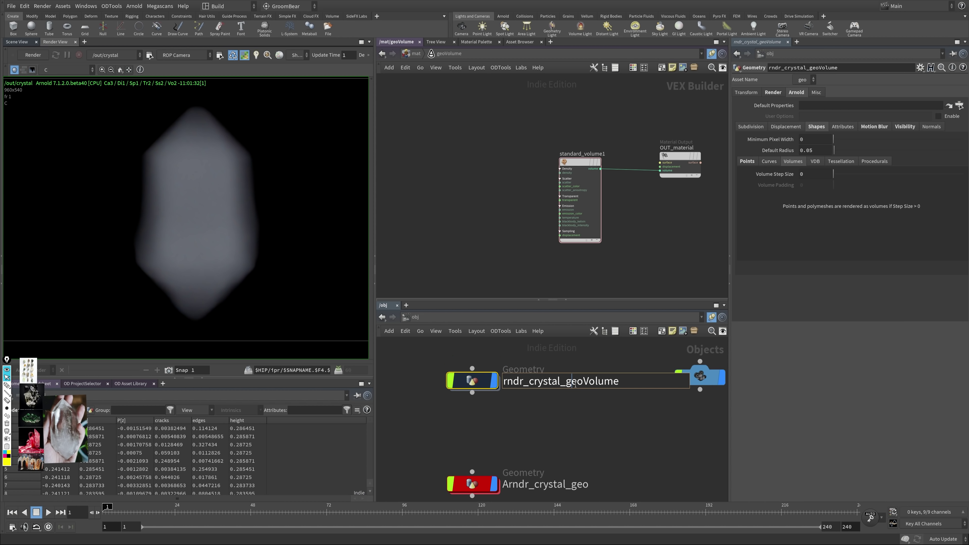
left_click_drag(566, 381, 639, 383)
type("volume")
key("Return")
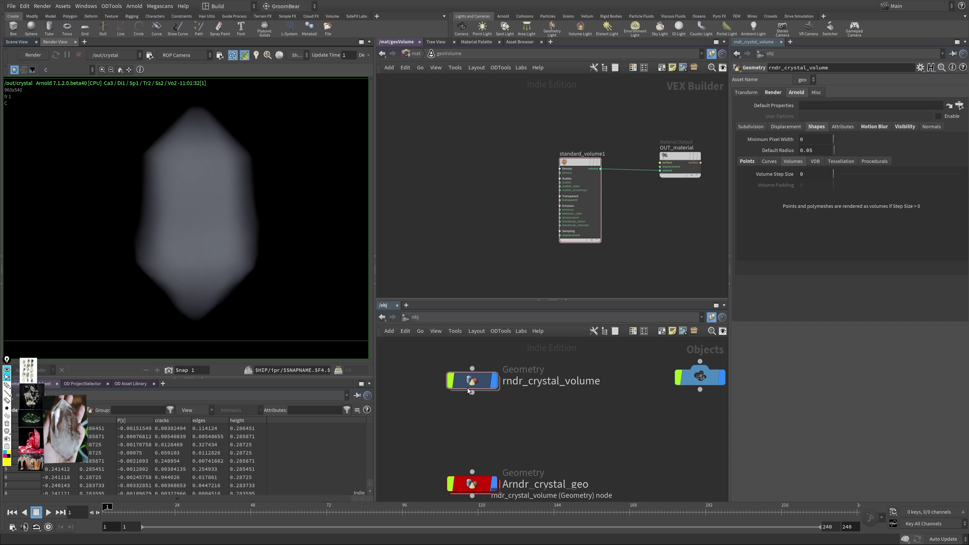
Step: Copy OUT_GEO inside geo_crystal and paste it at object level as a merged reference below geo_crystal
mouse_move(480, 383)
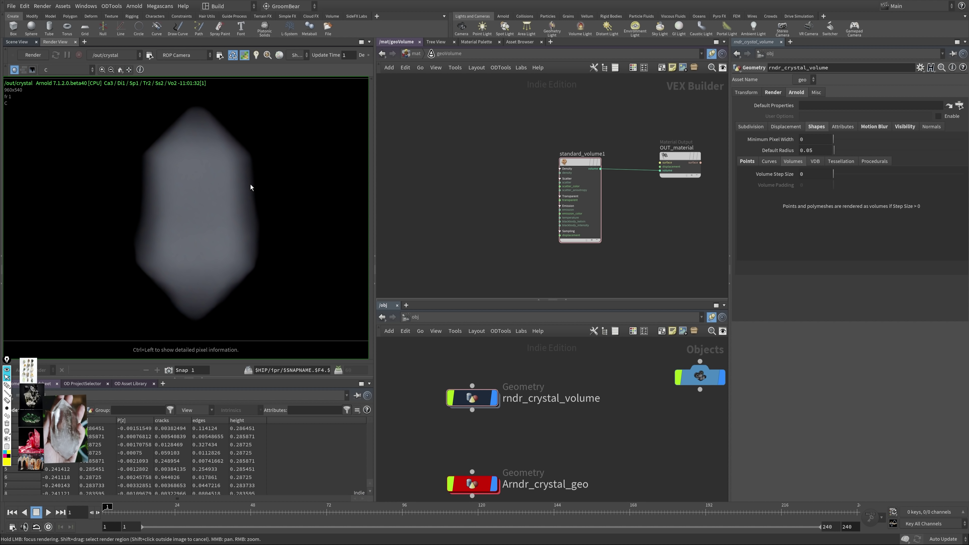
middle_click_drag(522, 366, 516, 469)
left_click_drag(472, 419, 471, 375)
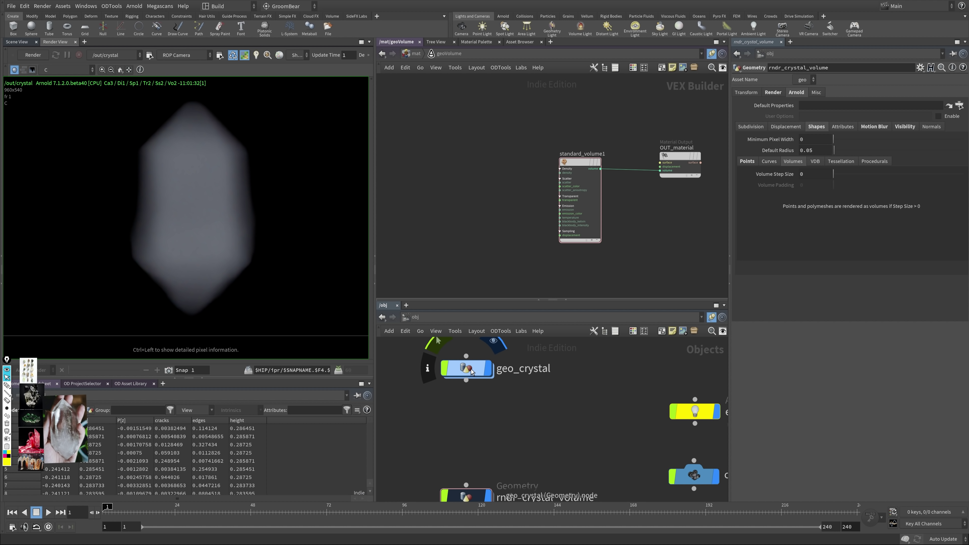
double_click(474, 372)
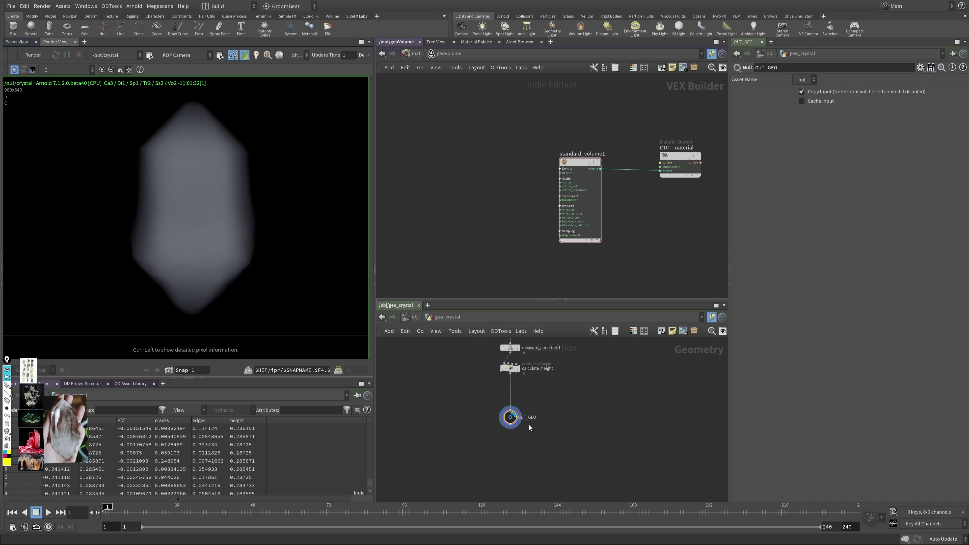
key("ctrl+c")
left_click(416, 319)
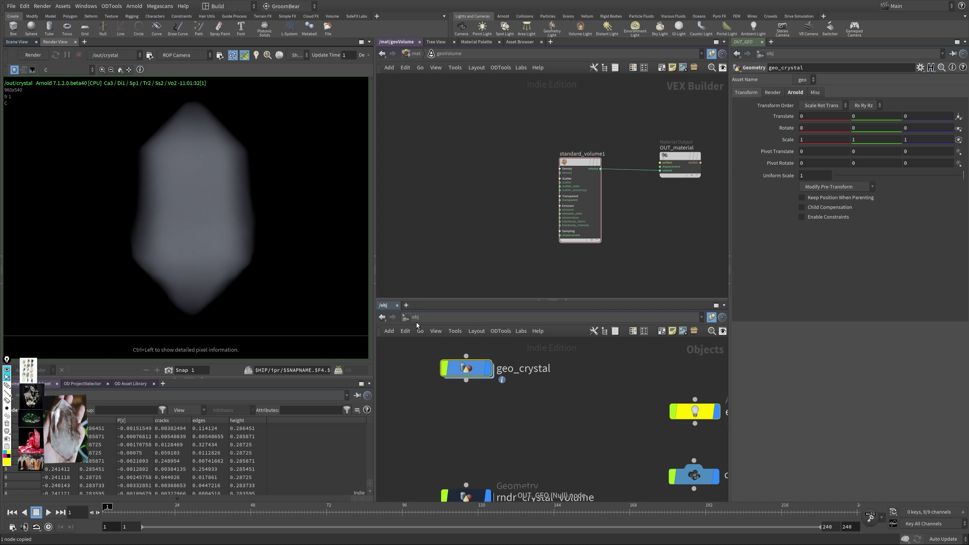
left_click(465, 405)
key("ctrl+shift+v")
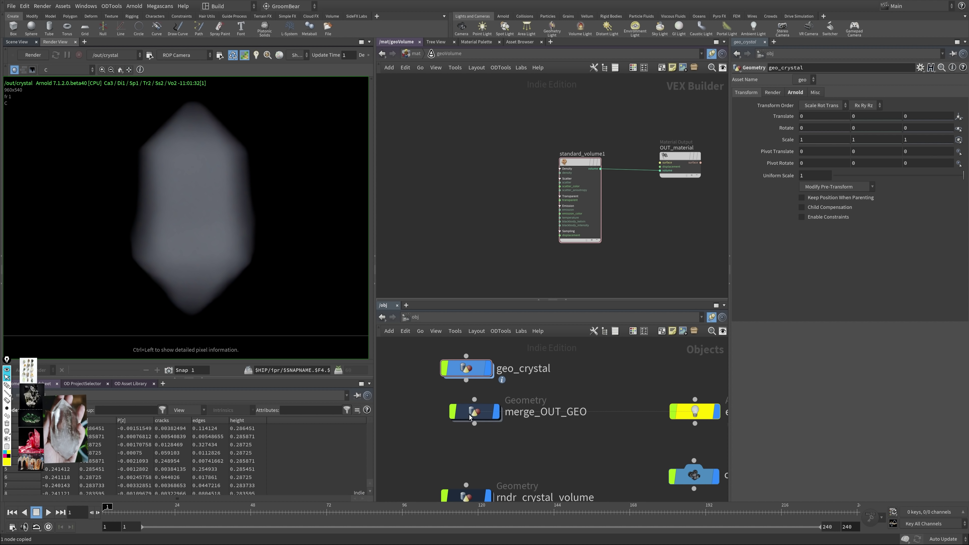
Step: Rename the merge_OUT_GEO object geo_volume
double_click(528, 406)
type("ge")
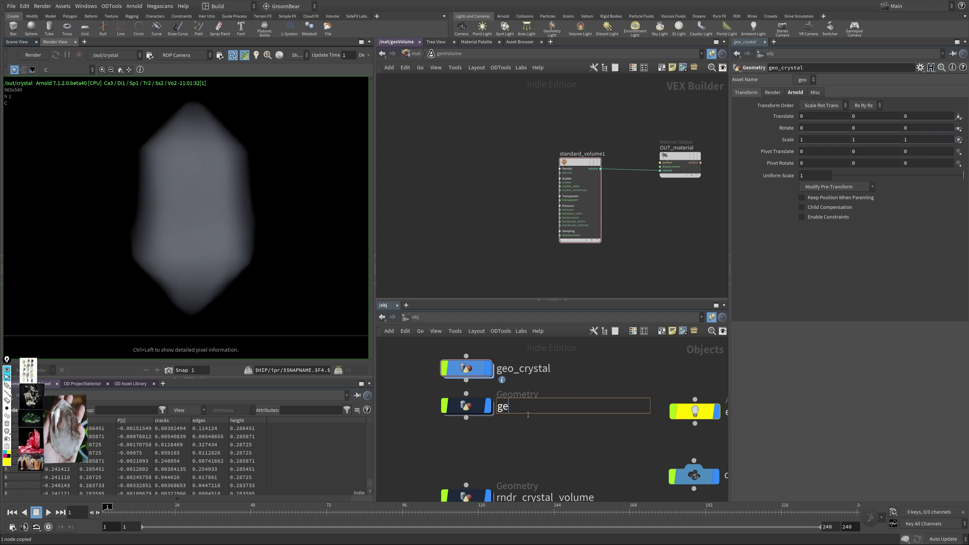
type("o-volume")
key("Return")
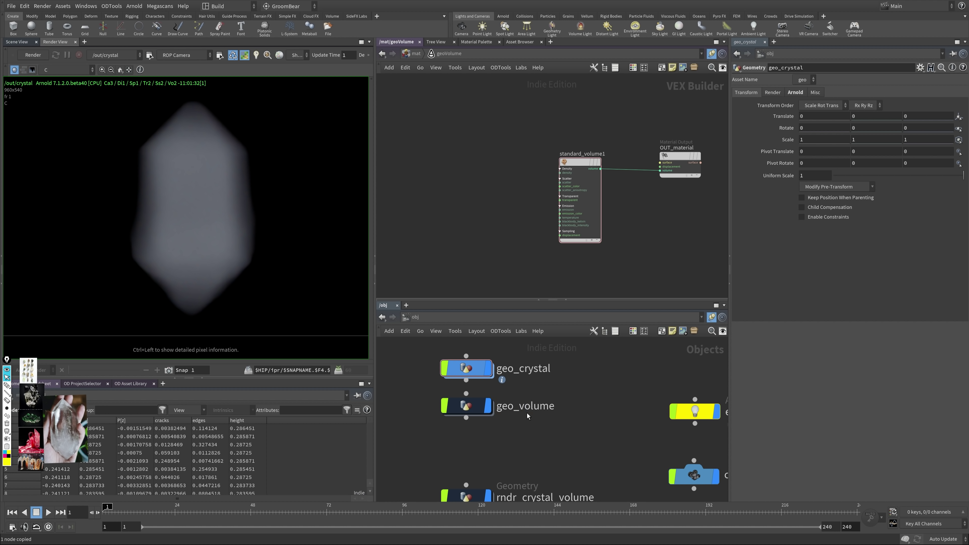
Step: Color the geo_volume node blue to match geo_crystal and close the color palette
left_click(458, 412)
key("c")
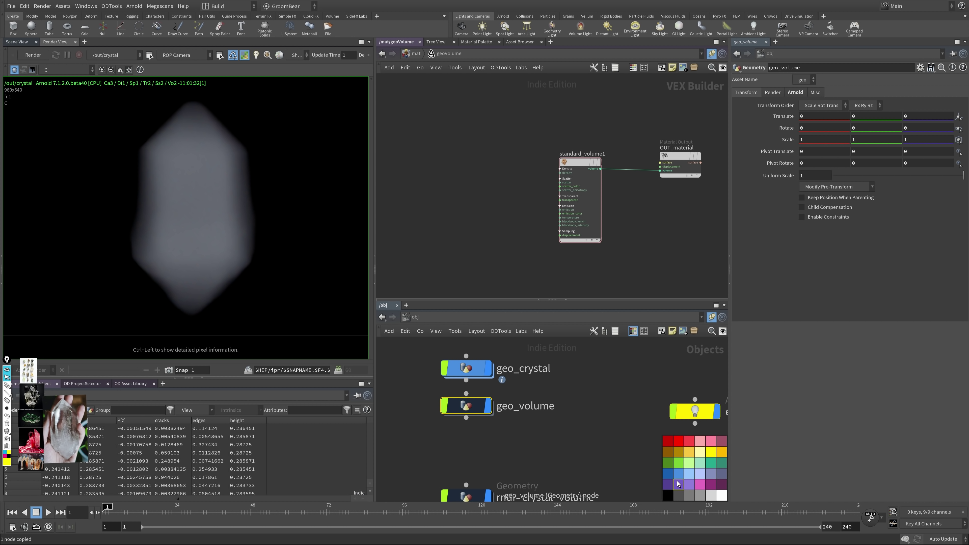
left_click(667, 473)
left_click(481, 391)
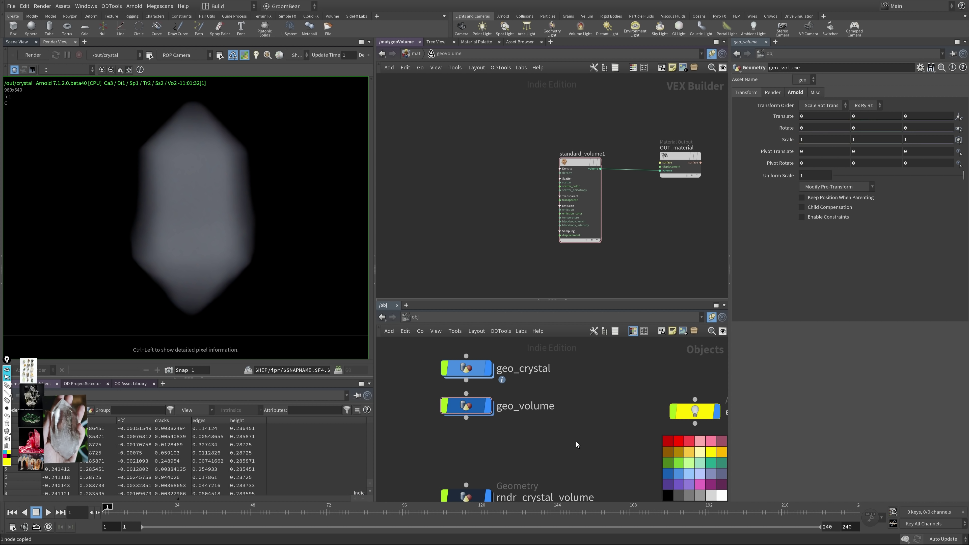
middle_click_drag(576, 443, 581, 418)
key("c")
middle_click_drag(473, 347, 496, 373)
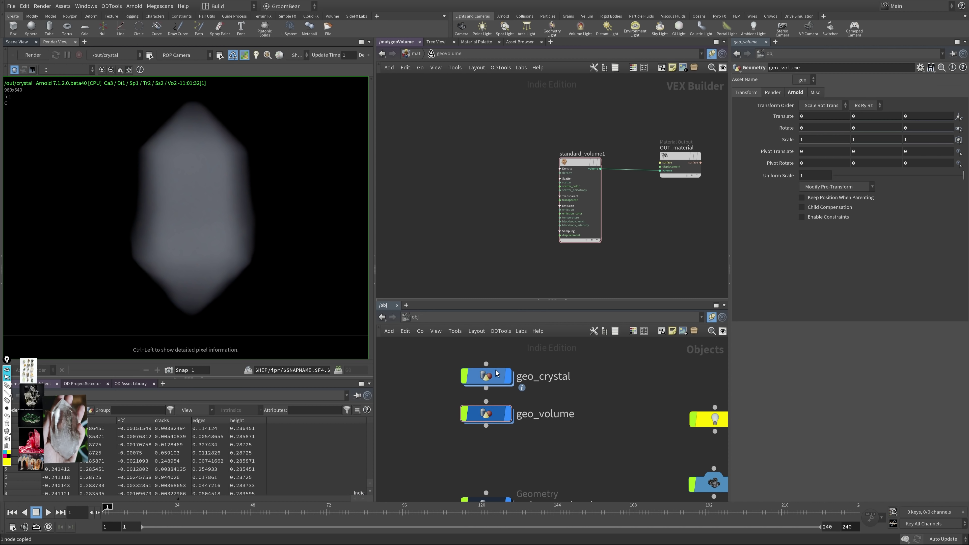
Step: Check the OUT_GEO source in geo_crystal and inspect the merged crystal geometry of geo_volume in the viewport
double_click(496, 373)
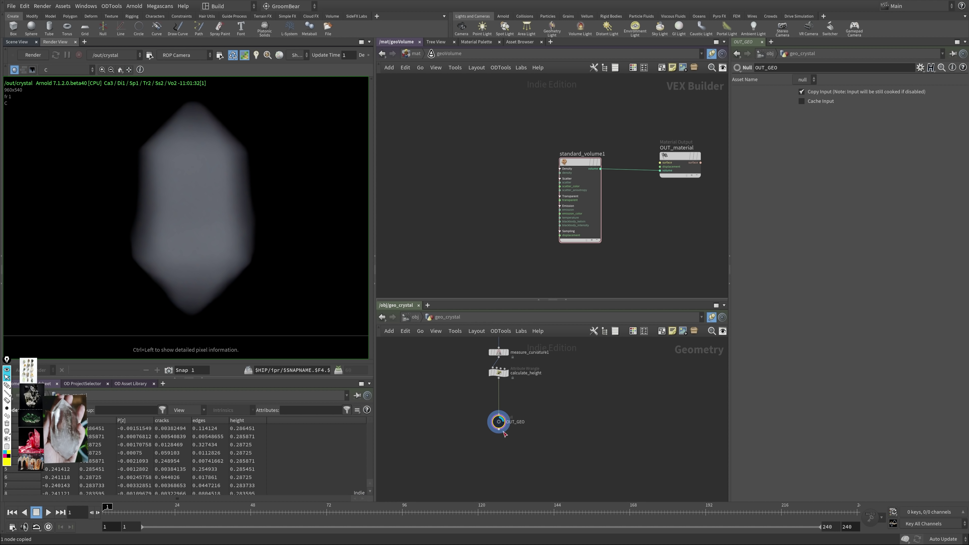
left_click(415, 317)
double_click(486, 402)
key("ctrl+shift+v")
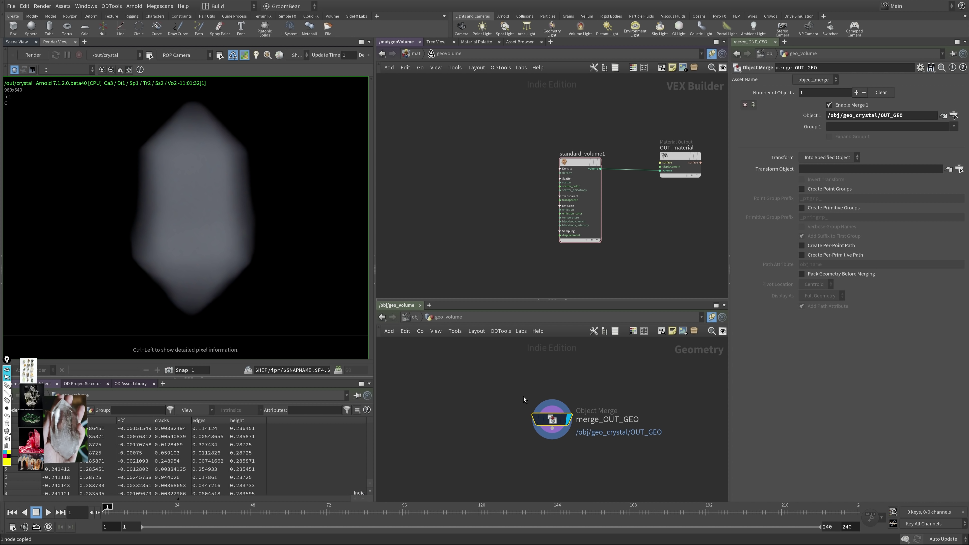
left_click(534, 365)
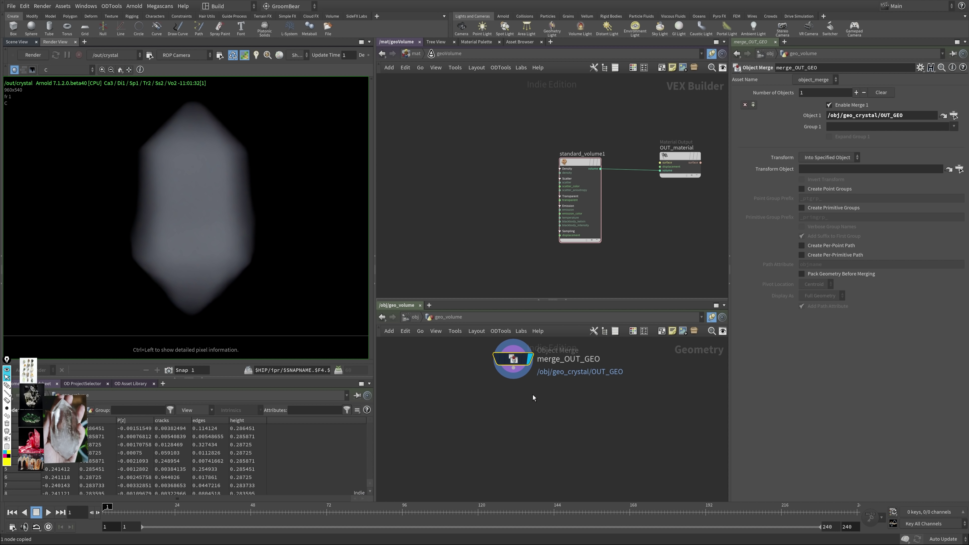
left_click(17, 42)
key("f")
scroll(224, 226, "up", 3)
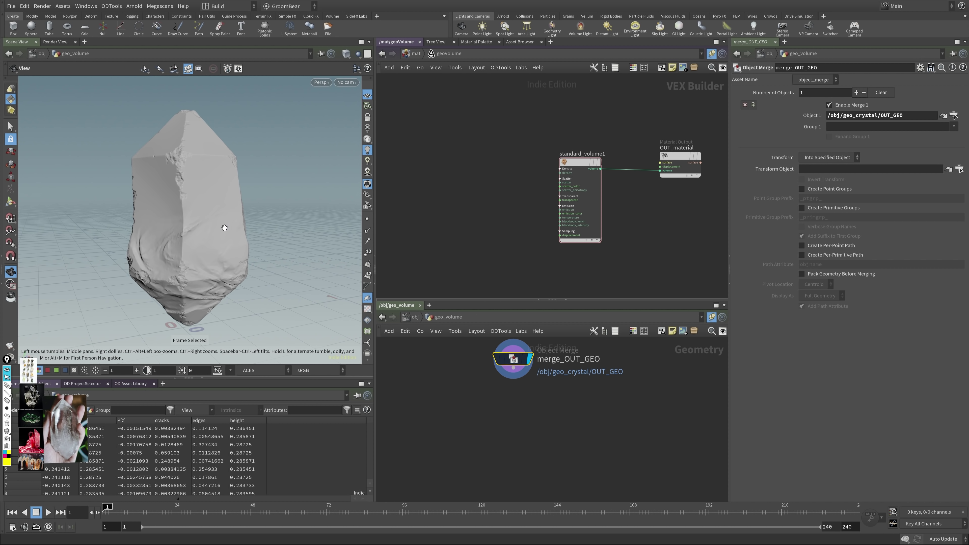
left_click_drag(225, 226, 179, 225)
left_click(415, 317)
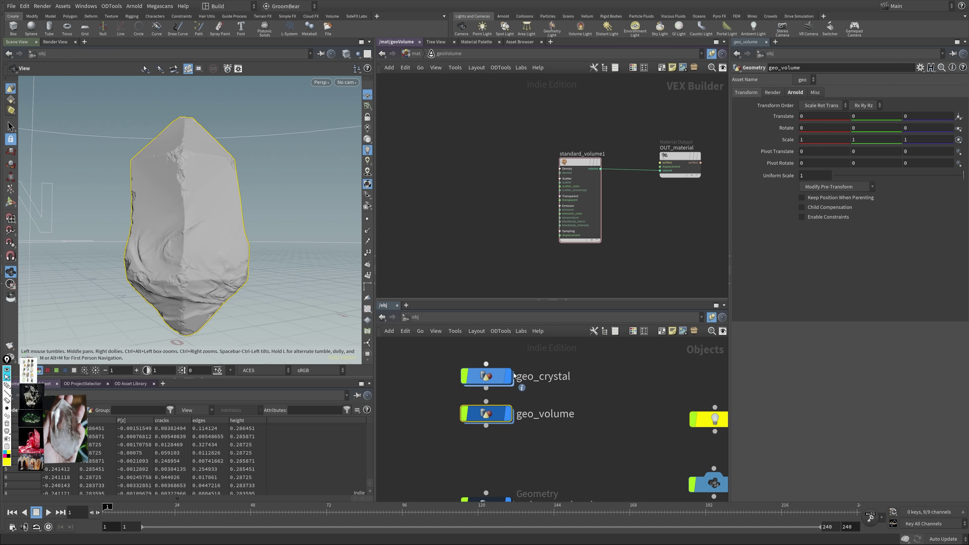
left_click_drag(566, 367, 473, 454)
scroll(549, 378, "down", 3)
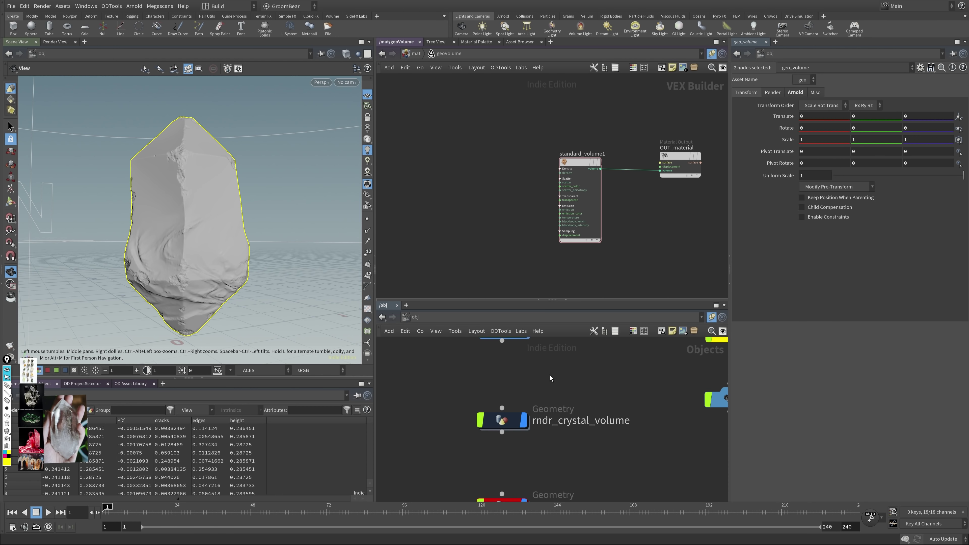
middle_click_drag(544, 379, 535, 425)
left_click(532, 424)
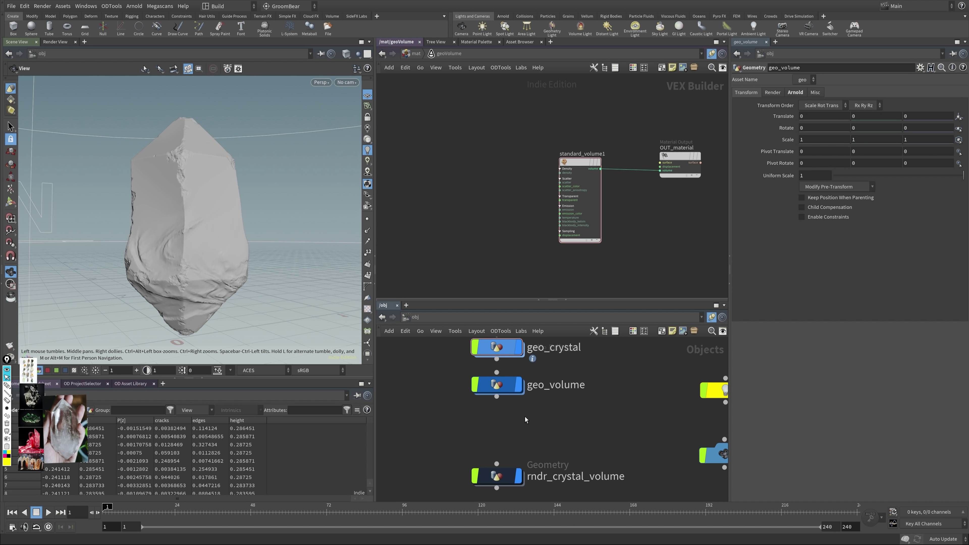
Step: Inside geo_volume, add an output null named OUT_VOL below merge_OUT_GEO, leaving room between the two nodes
double_click(505, 390)
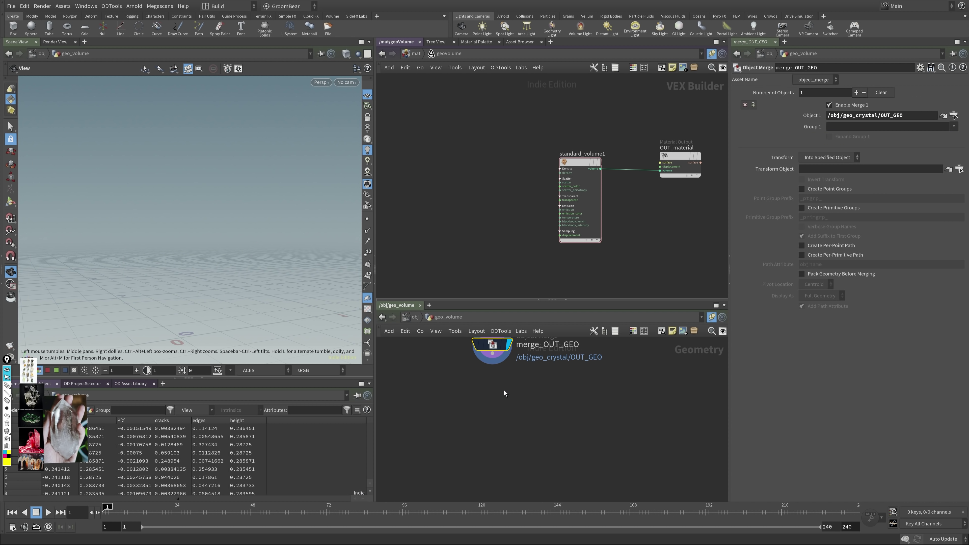
right_click(504, 431)
key("Escape")
key("shift+o")
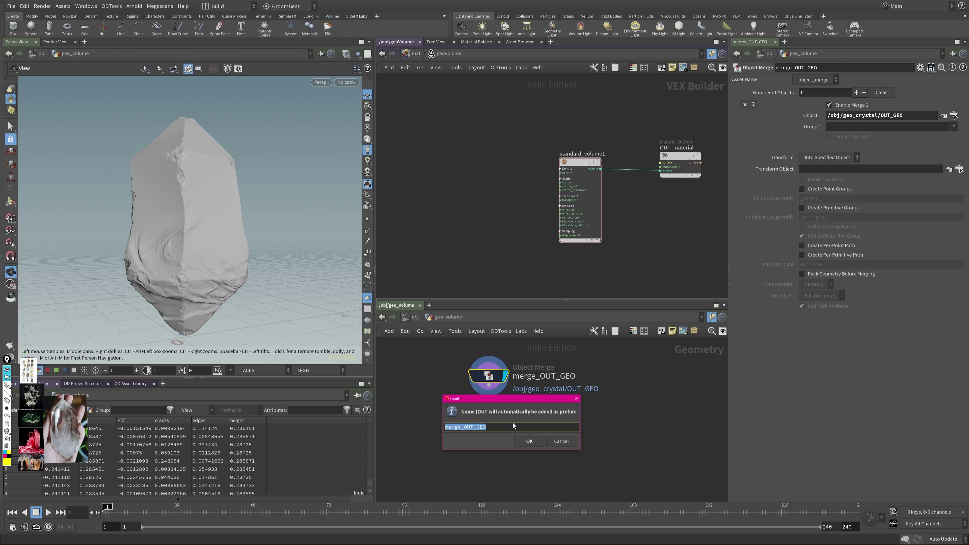
type("VOL")
key("Return")
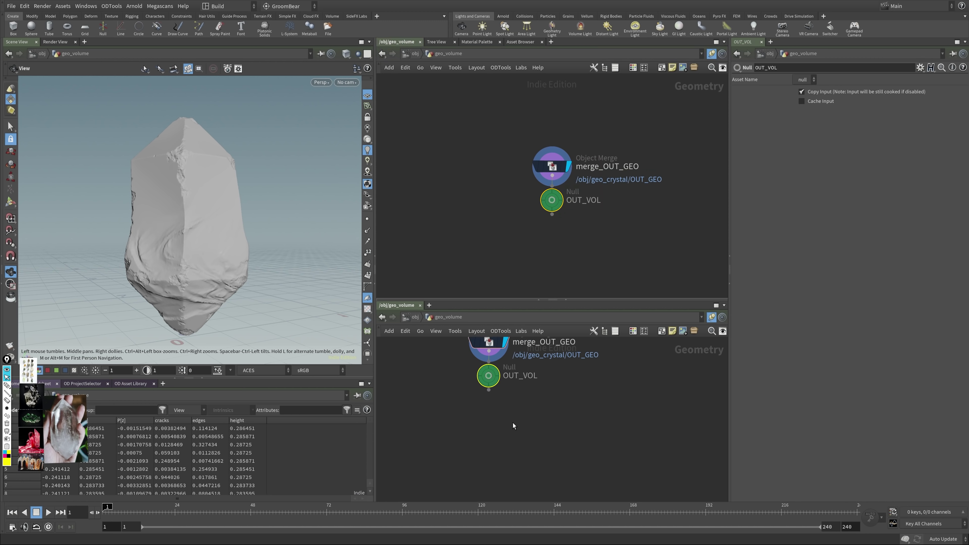
left_click_drag(497, 382, 496, 423)
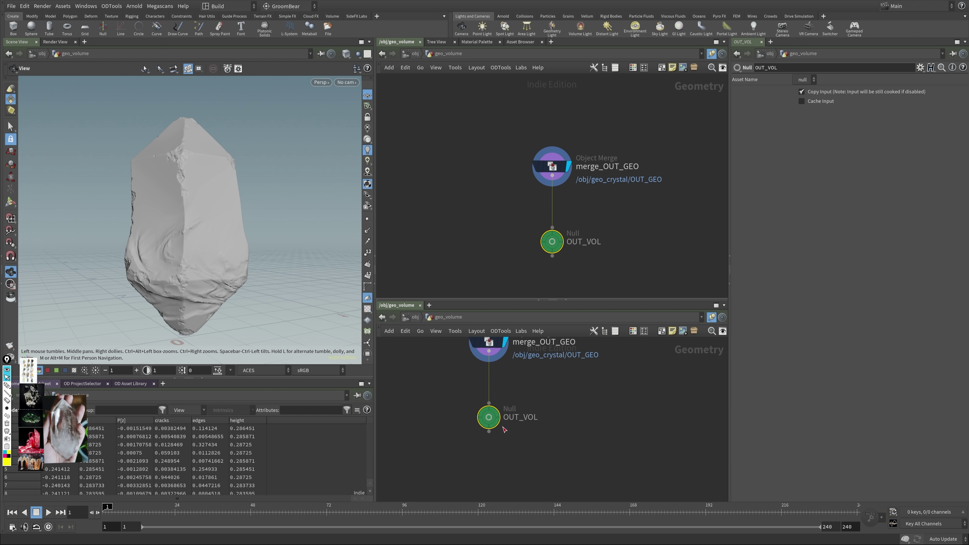
Step: Redirect the object merge inside rndr_crystal_volume to the OUT_VOL node of geo_volume
key("u")
left_click(493, 384)
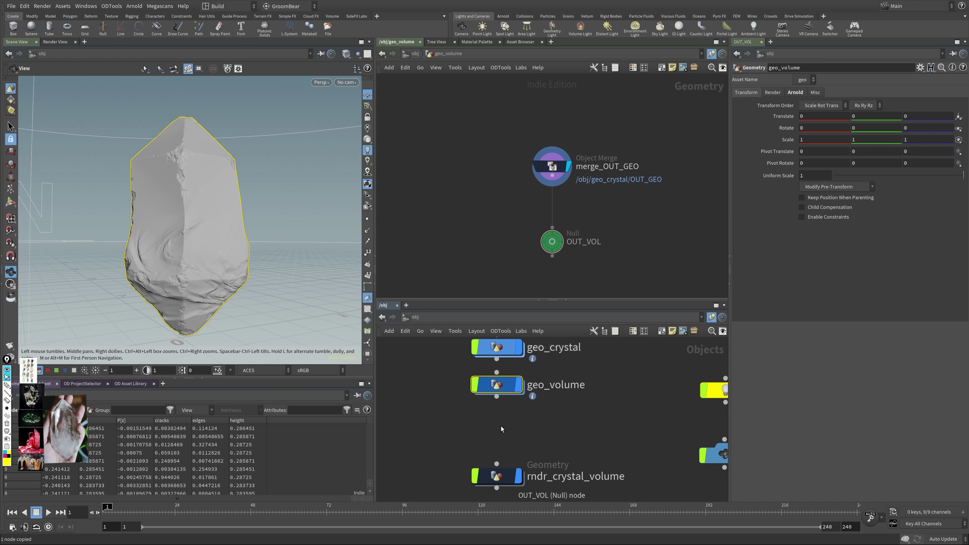
key("ctrl+c")
middle_click_drag(499, 467, 498, 394)
double_click(496, 399)
key("ctrl+v")
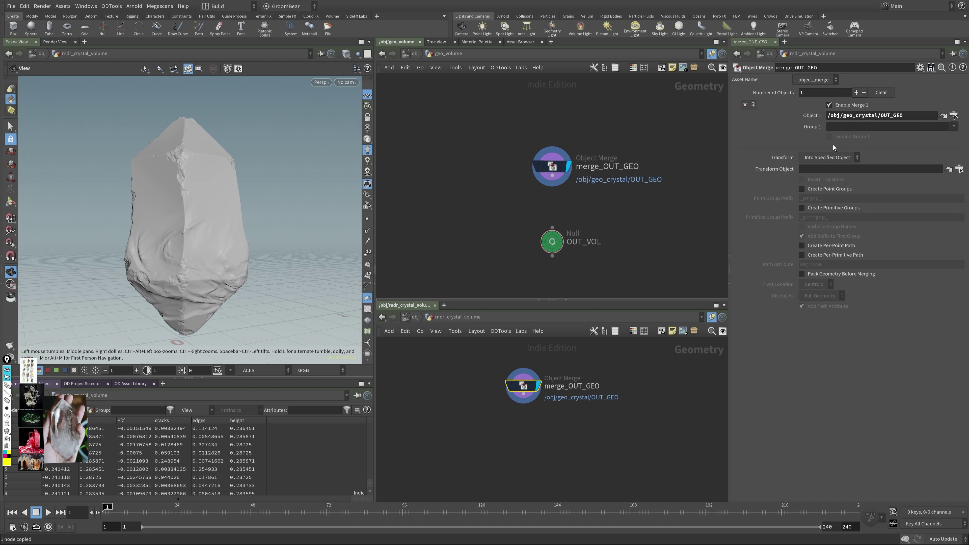
triple_click(876, 115)
key("ctrl+v")
key("Return")
Step: Align rndr_crystal_volume with Arndr_crystal_geo in the object network and color it red
key("u")
left_click(494, 403)
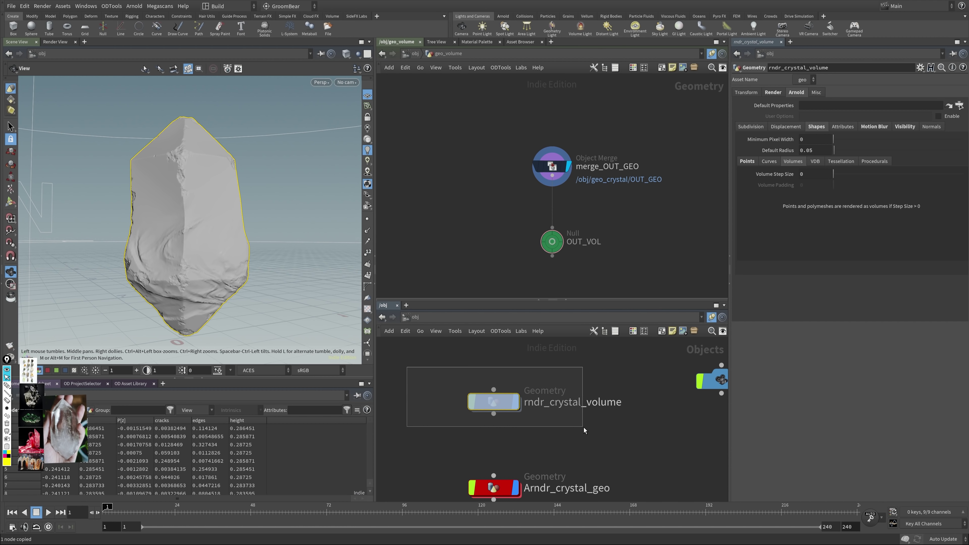
key("l")
key("c")
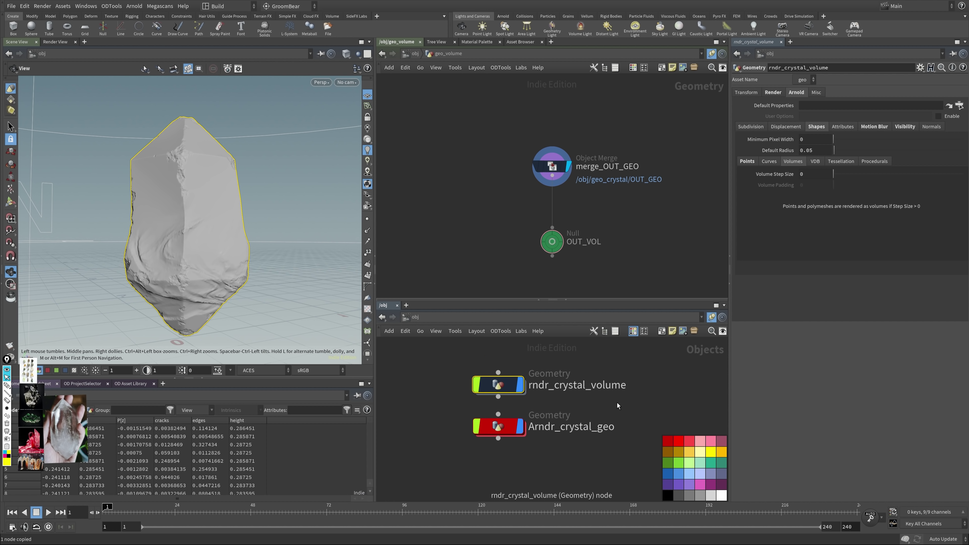
left_click(678, 443)
left_click(666, 368)
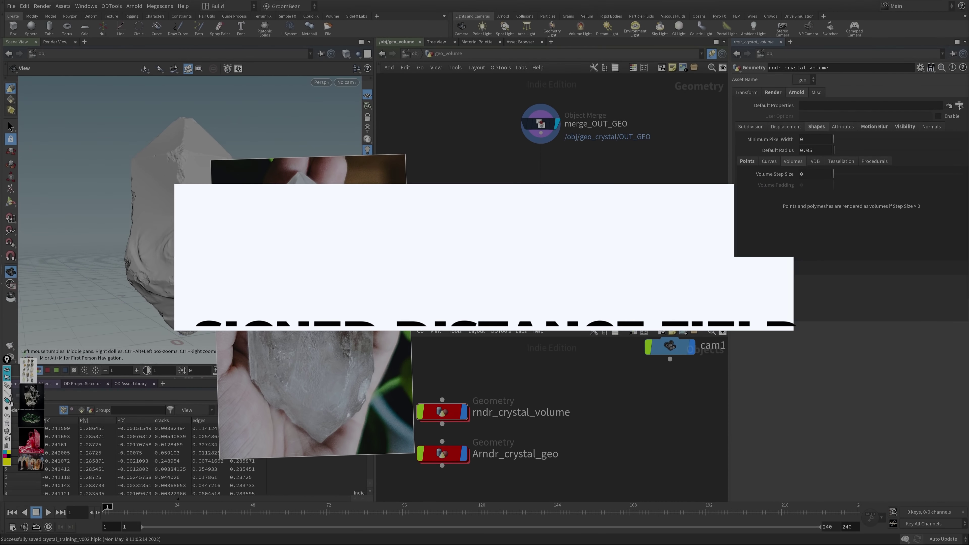
Step: Outline the cloudy lower region and the small isolated patches above it on the clear quartz reference photo
mouse_move(251, 310)
left_mouse_down()
mouse_move(297, 346)
mouse_move(319, 285)
mouse_move(347, 347)
mouse_move(372, 376)
mouse_move(332, 430)
mouse_move(253, 358)
mouse_move(249, 304)
left_mouse_up()
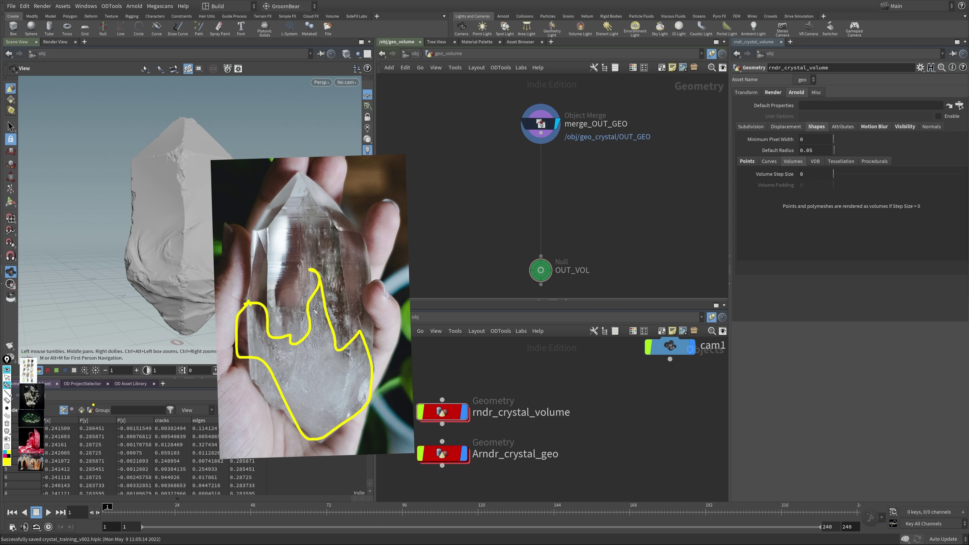
left_click_drag(322, 252, 318, 253)
left_click_drag(345, 292, 341, 302)
left_click_drag(341, 275, 344, 274)
left_click_drag(353, 326, 349, 330)
left_click_drag(329, 284, 334, 270)
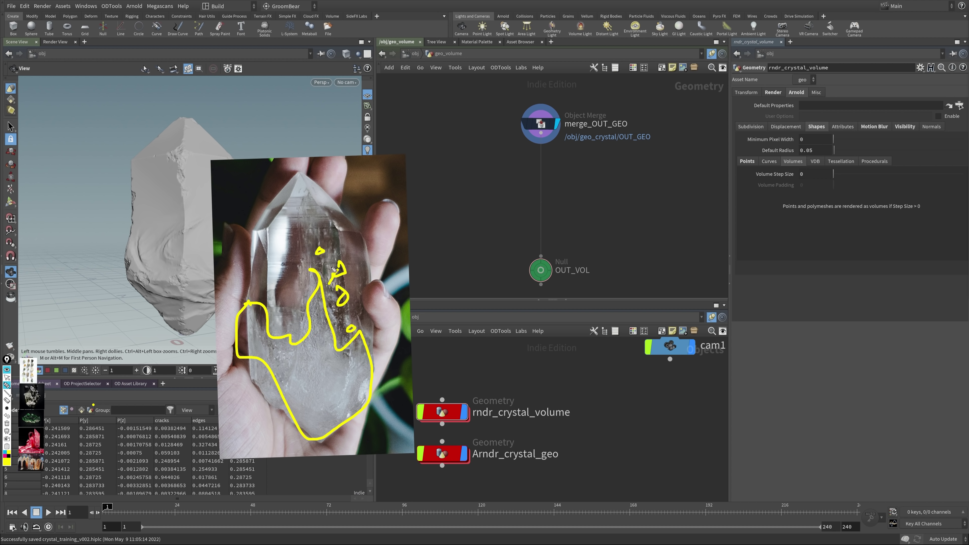
left_click(9, 380)
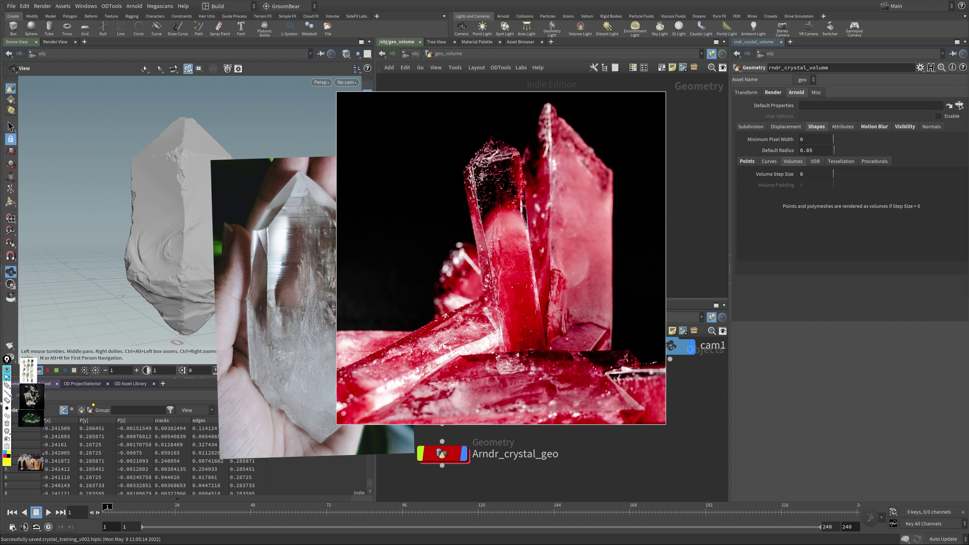
Step: Trace the upper limits of the dense interior on the red crystal reference and clear the annotations
left_click(6, 385)
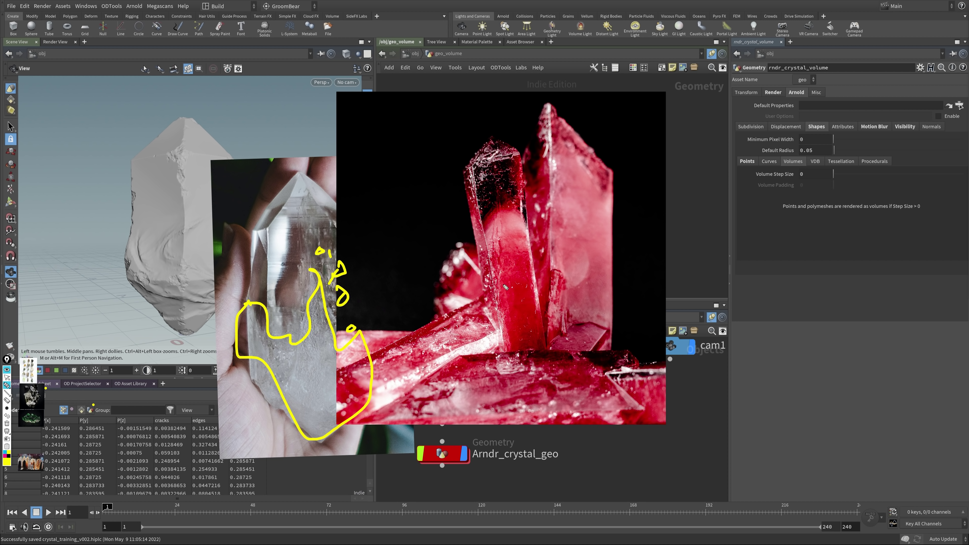
mouse_move(489, 274)
left_mouse_down()
mouse_move(476, 238)
mouse_move(495, 214)
mouse_move(515, 209)
mouse_move(522, 228)
mouse_move(543, 176)
mouse_move(571, 158)
mouse_move(607, 222)
left_mouse_up()
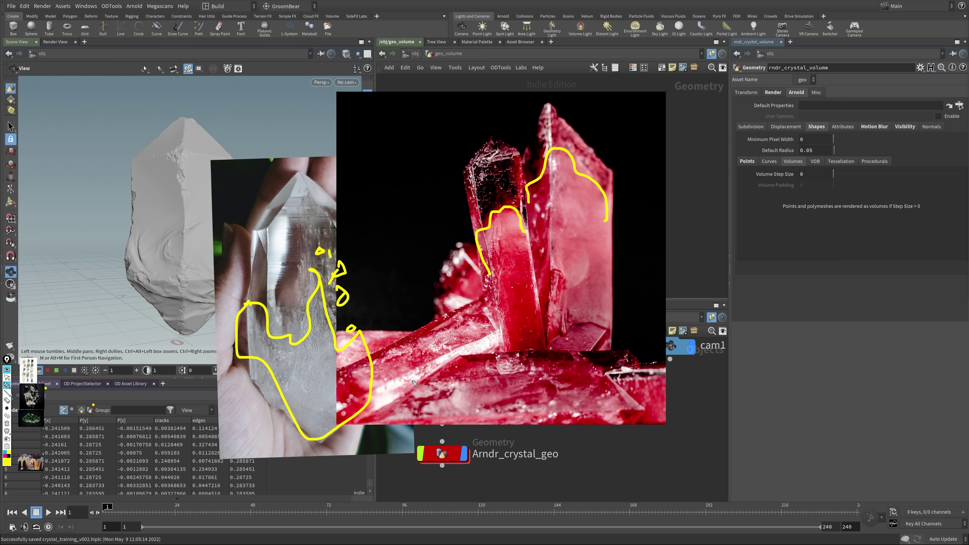
left_click(7, 423)
left_click(7, 383)
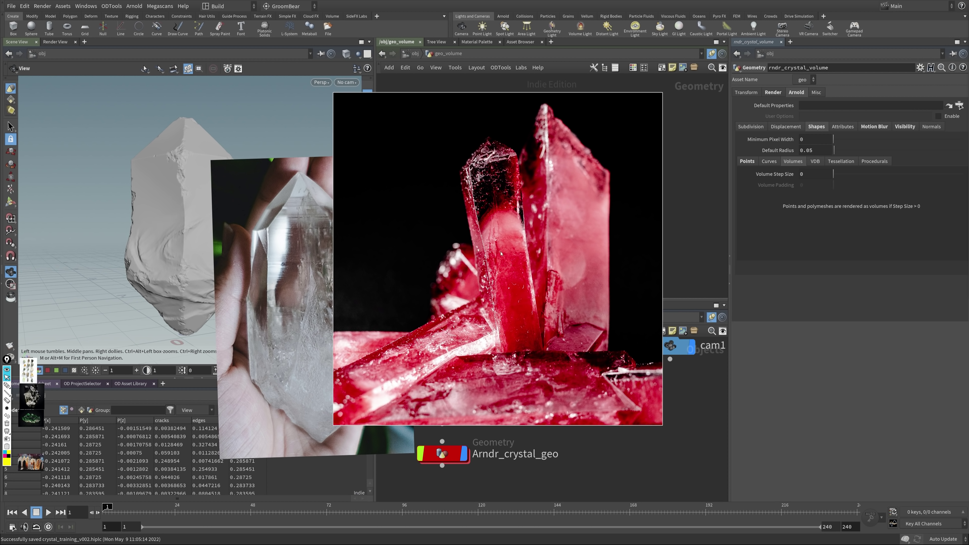
Step: Insert a VDB from Polygons node after merge_OUT_GEO in geo_volume and set its Voxel Size to 0.01
key("Tab")
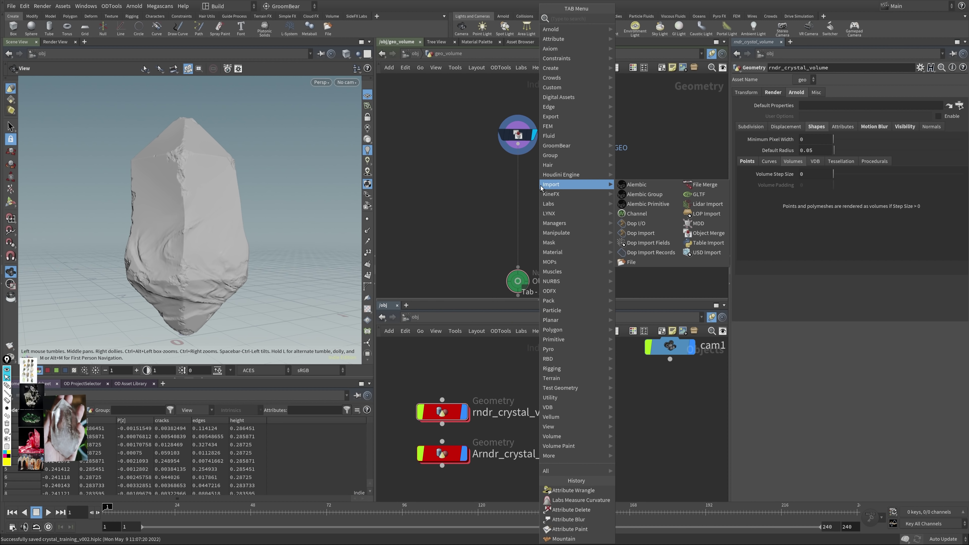
key("Escape")
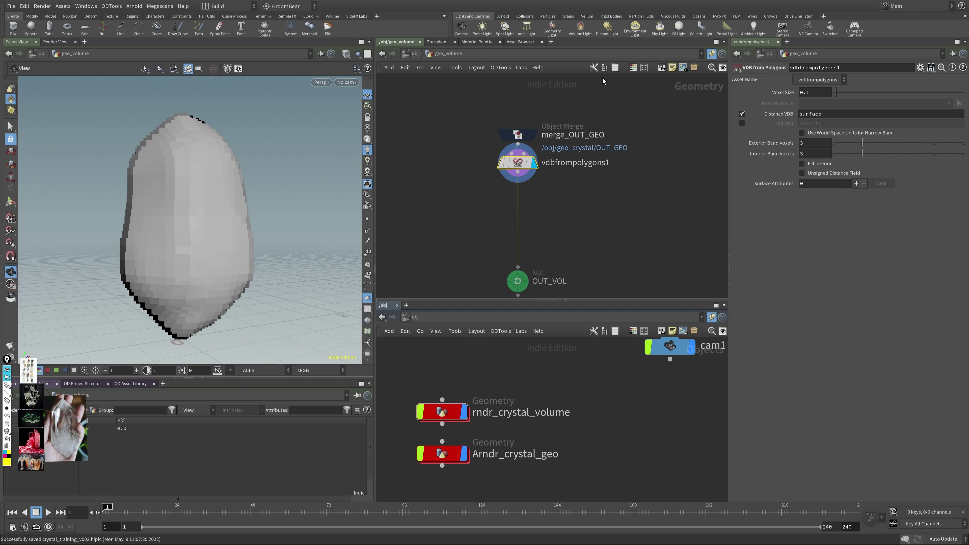
left_click_drag(805, 92, 823, 90)
key("Return")
mouse_move(136, 222)
left_mouse_down()
mouse_move(268, 211)
mouse_move(148, 223)
mouse_move(138, 237)
left_mouse_up()
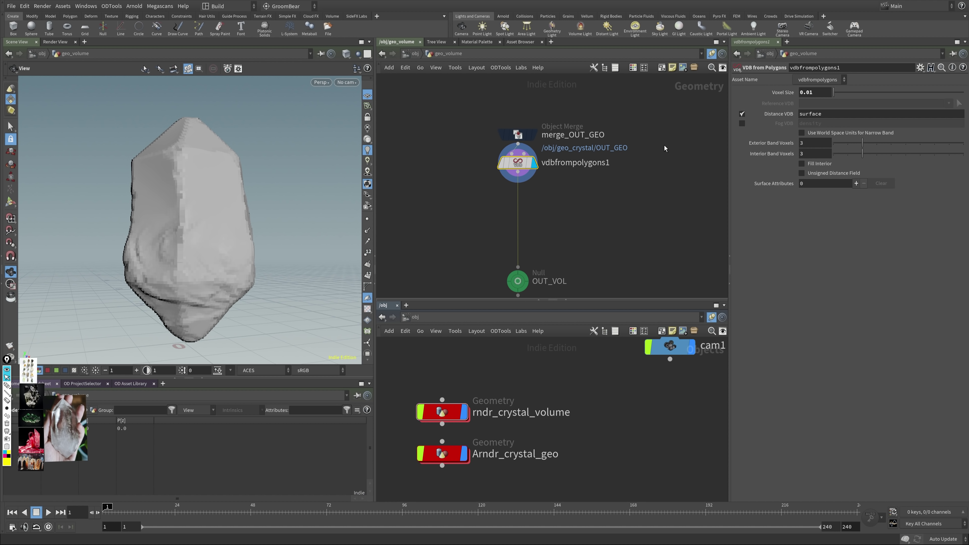
Step: Name the Distance VDB of the VDB from Polygons node density
left_click(815, 114)
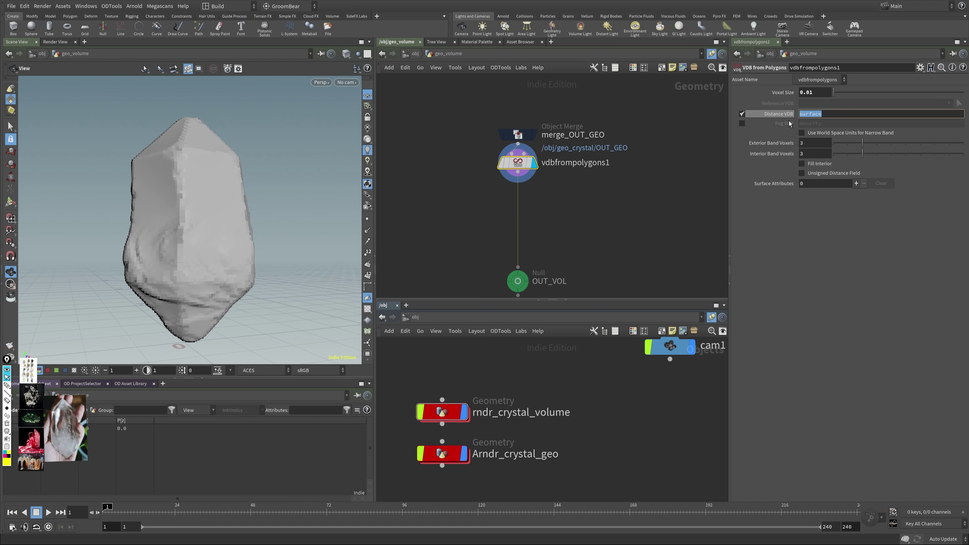
type("densityu")
key("Return")
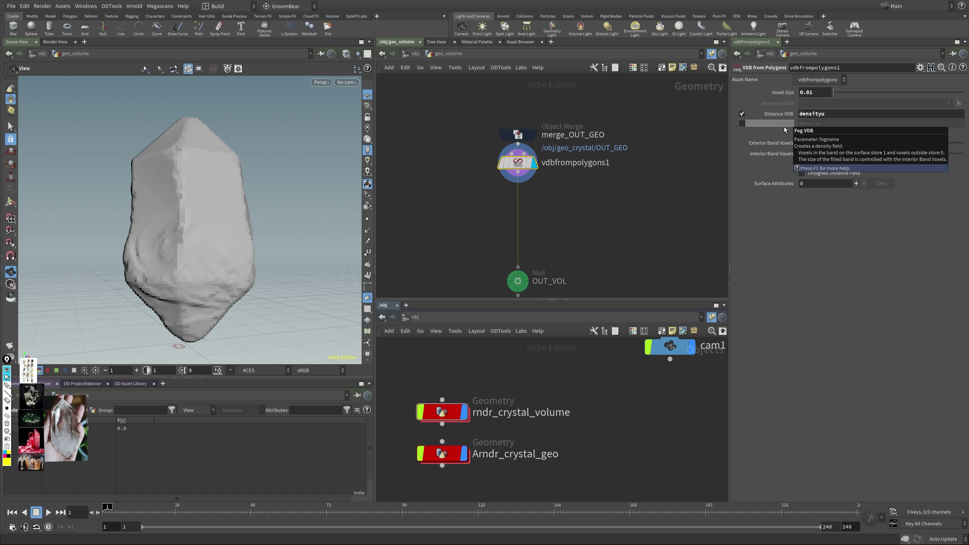
left_click(848, 113)
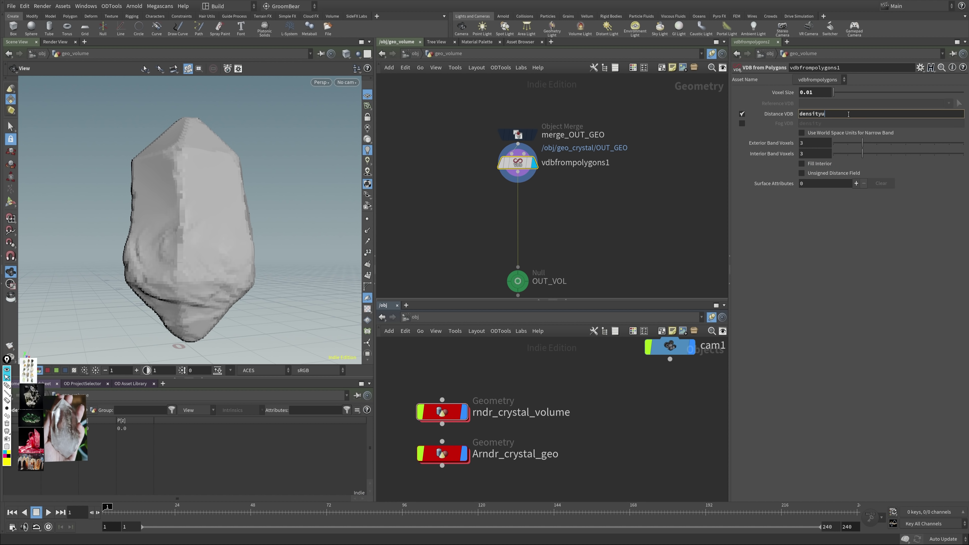
key("BackSpace")
key("Return")
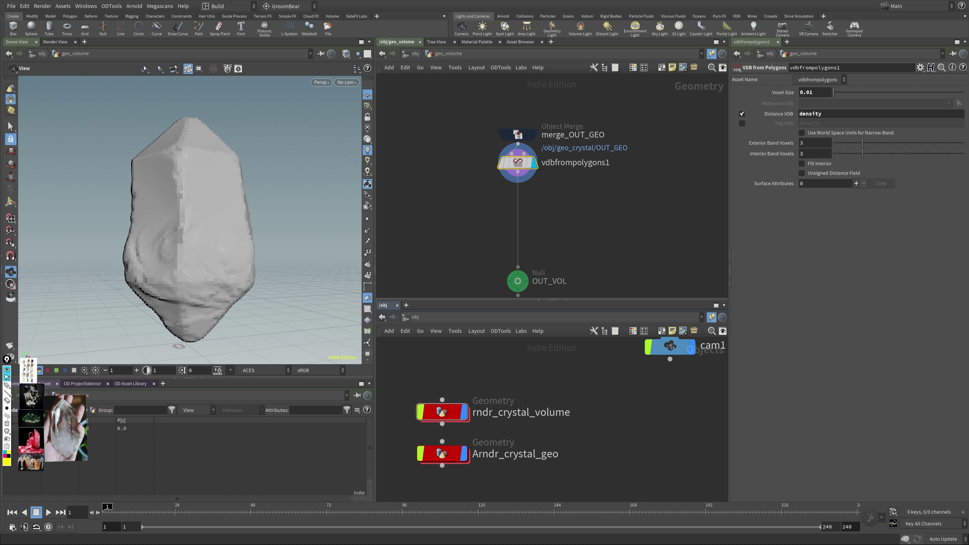
Step: Insert a Volume VOP node between vdbfrompolygons1 and OUT_VOL
key("Tab")
type("volu")
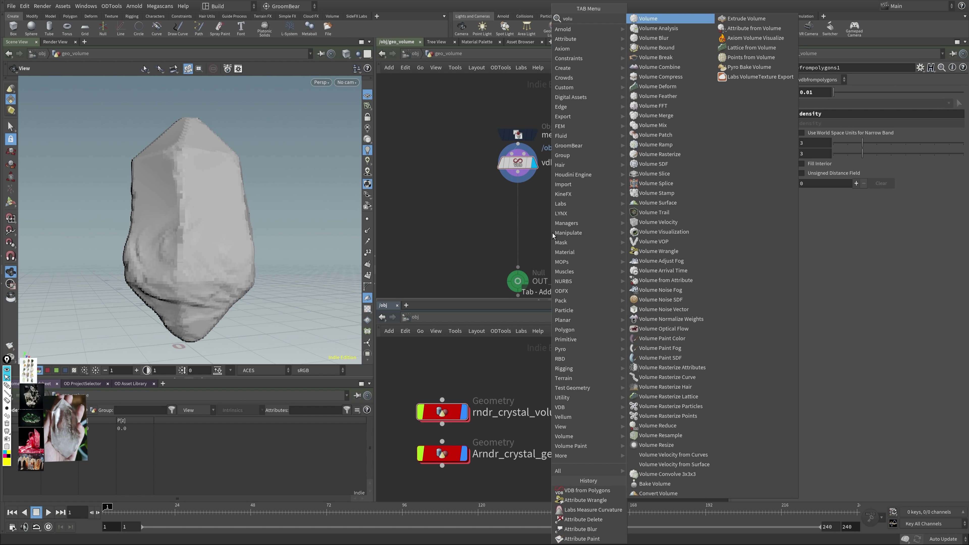
key("Return")
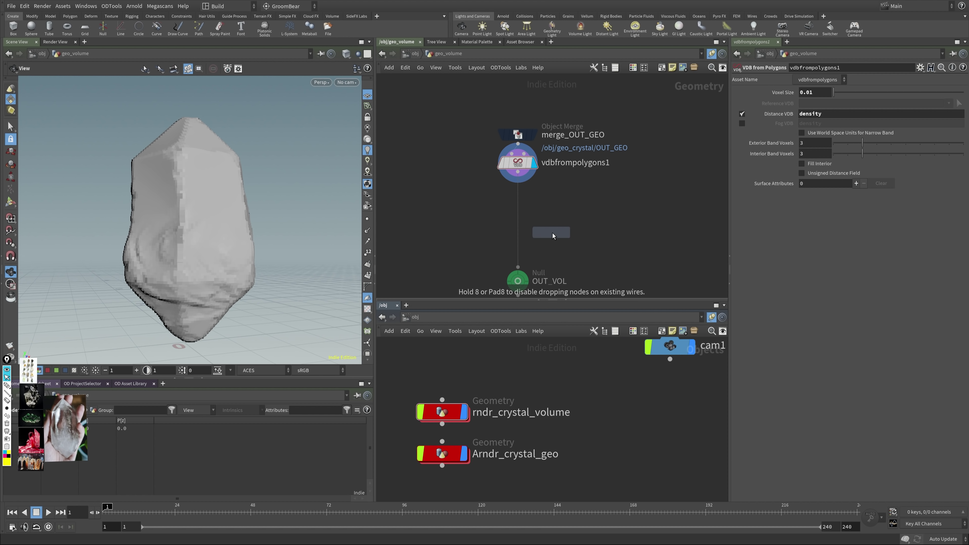
left_click(542, 198)
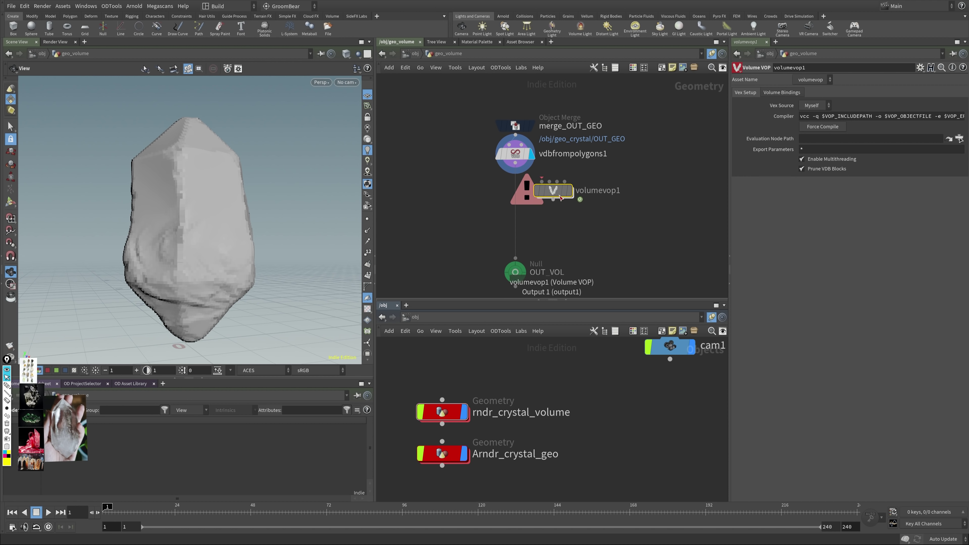
left_click_drag(526, 199, 532, 185)
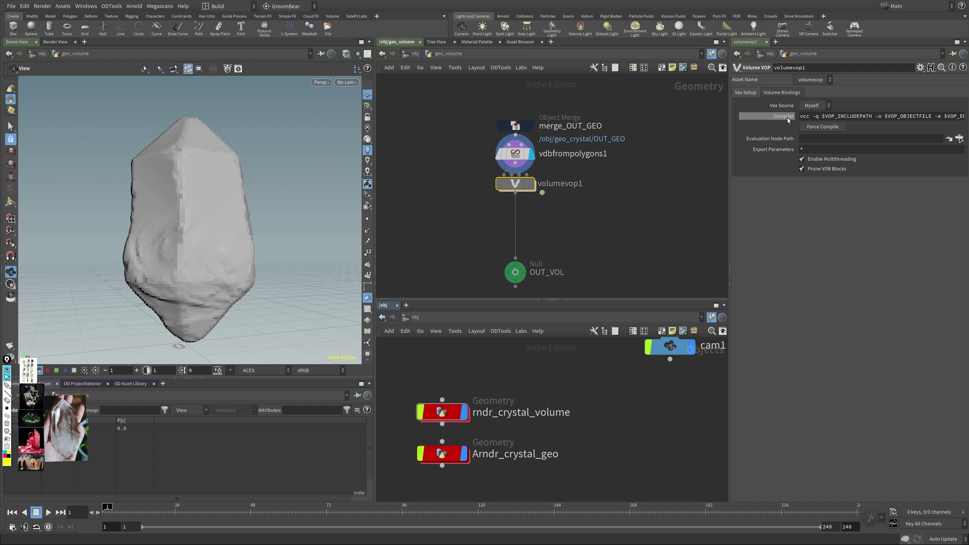
Step: Examine how Autobind by Name affects the volume binding options of the Volume VOP
left_click(796, 93)
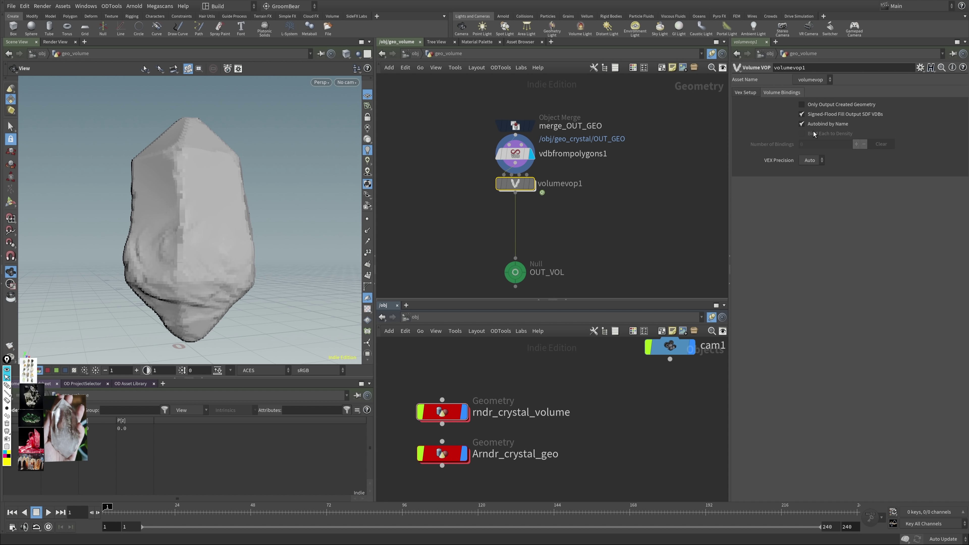
left_click(822, 124)
left_click(823, 124)
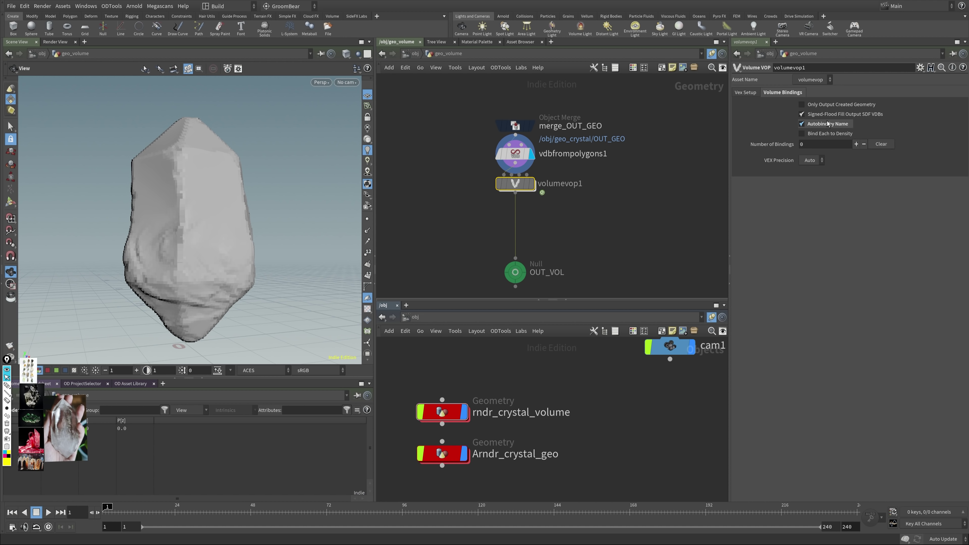
Step: Display volumevop1 and open its network, space the volumevopglobal1 and volumevopoutput1 nodes apart, and save the scene
left_click(602, 154)
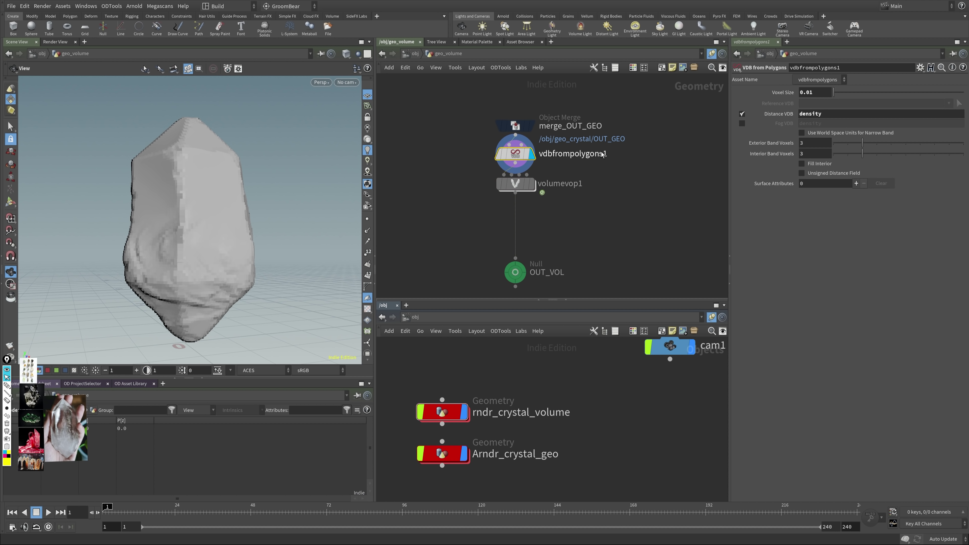
left_click(562, 215)
left_click(515, 184)
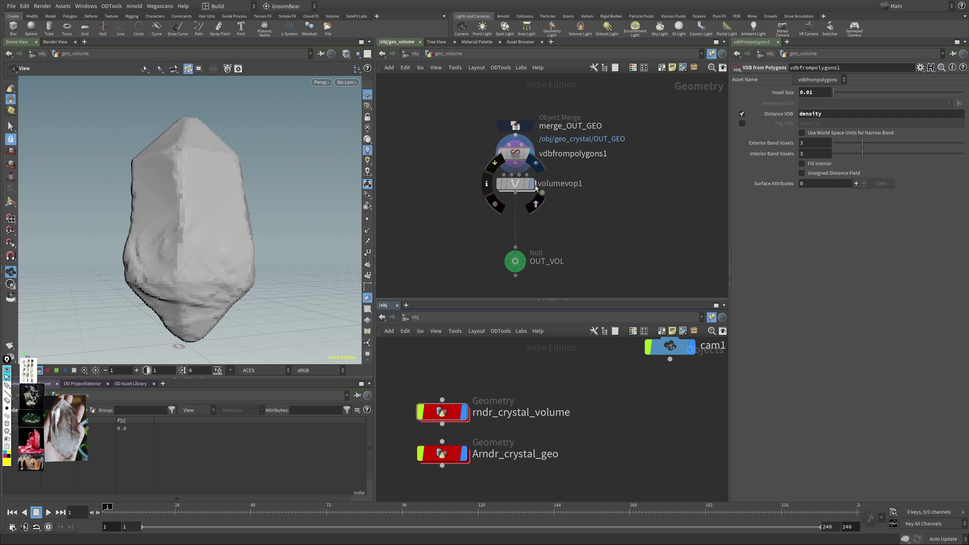
double_click(514, 184)
left_click_drag(493, 163, 439, 125)
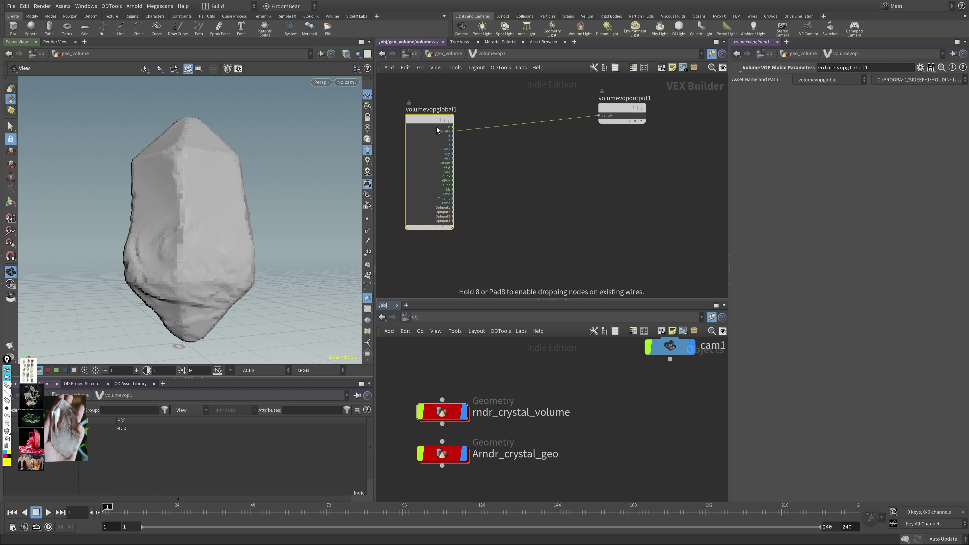
left_click_drag(613, 106, 664, 126)
key("ctrl+s")
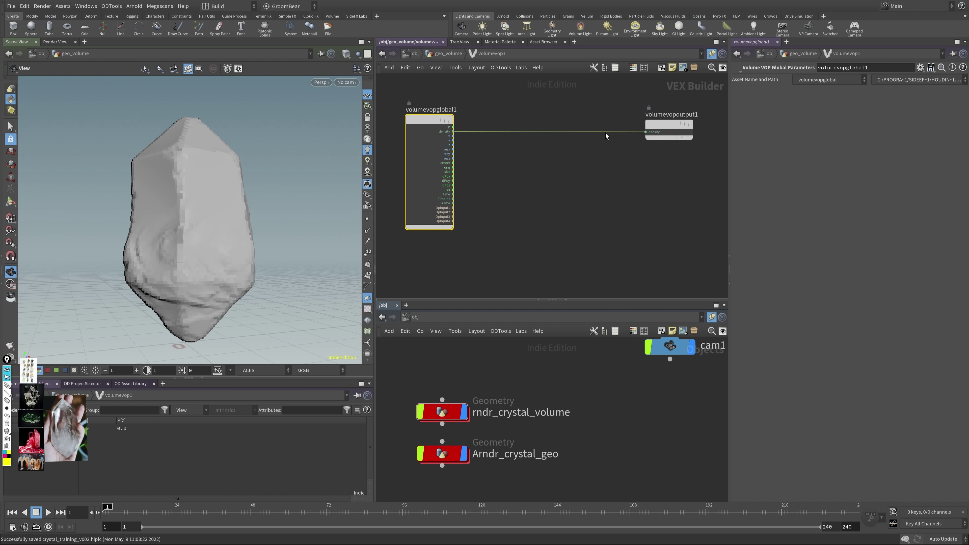
left_click(553, 189)
middle_click_drag(553, 189, 560, 196)
left_click(462, 54)
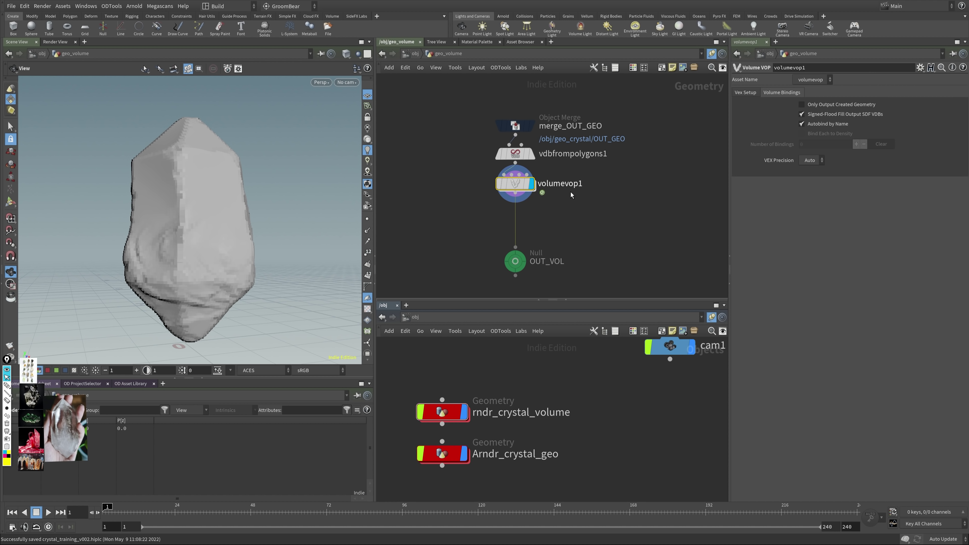
key("Tab")
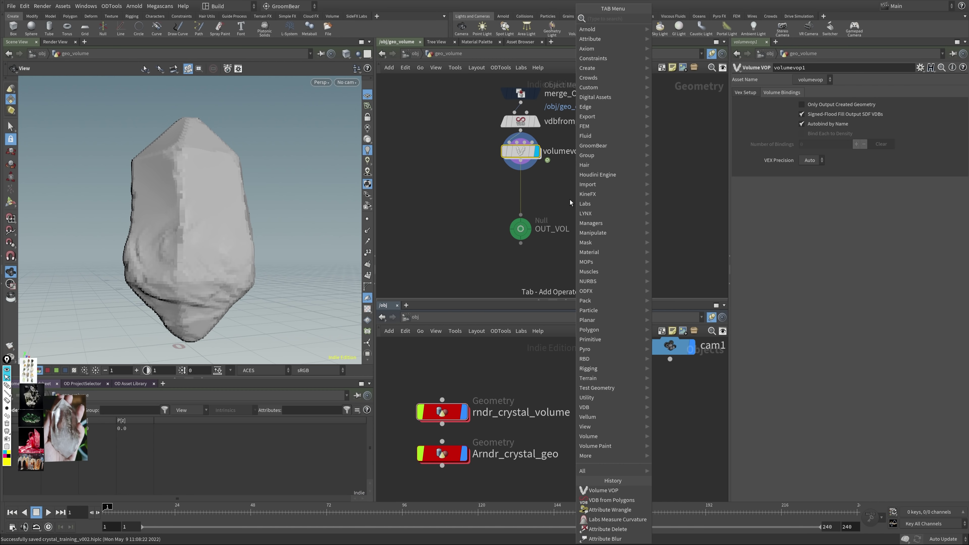
type("v")
key("Escape")
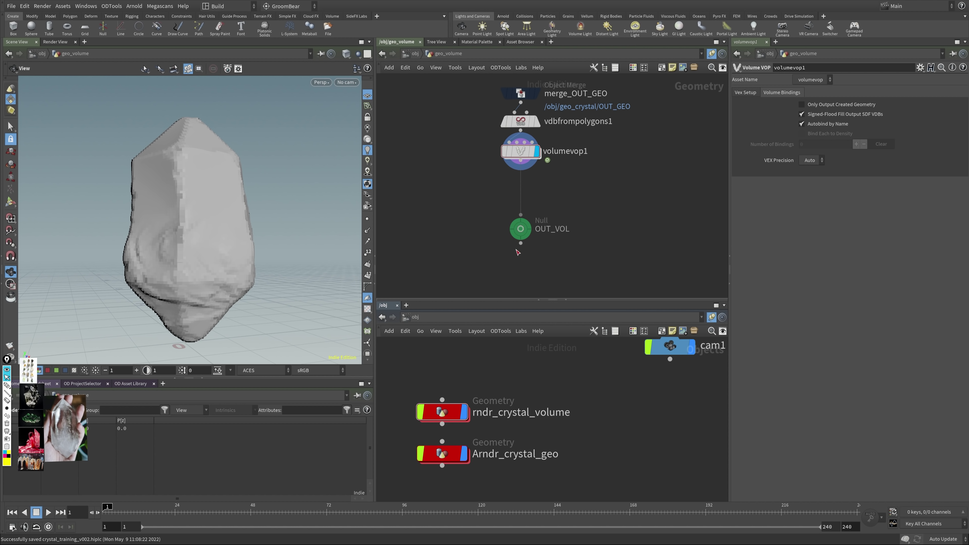
key("l")
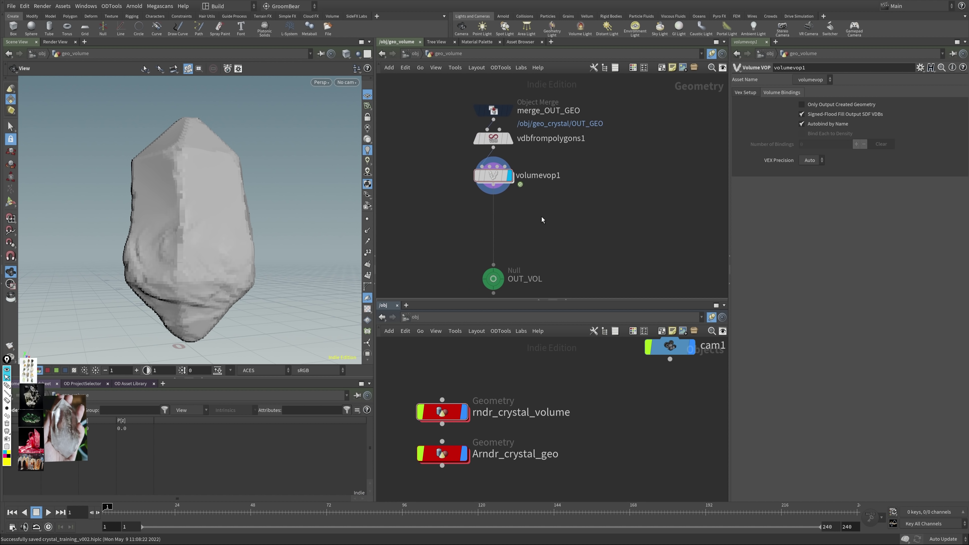
left_click(459, 177)
double_click(460, 176)
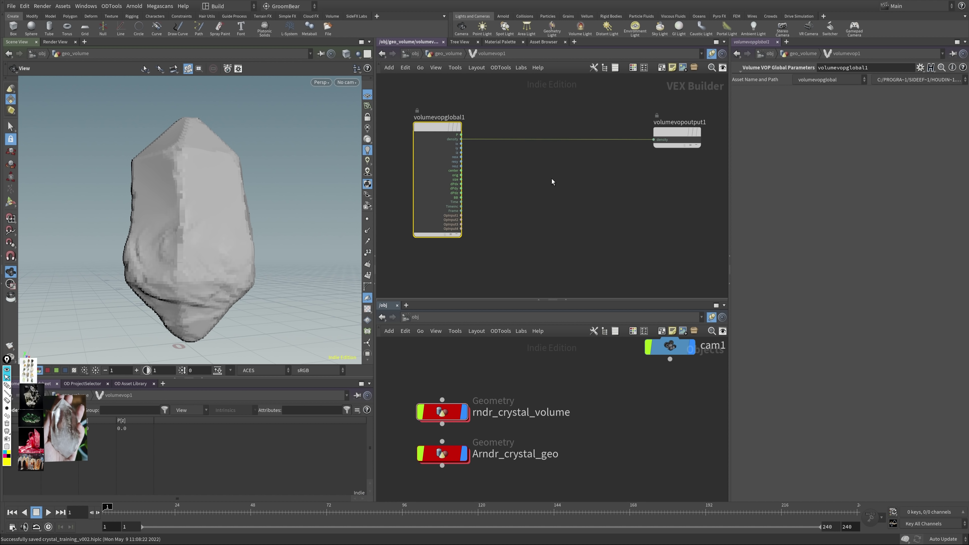
left_click(625, 204)
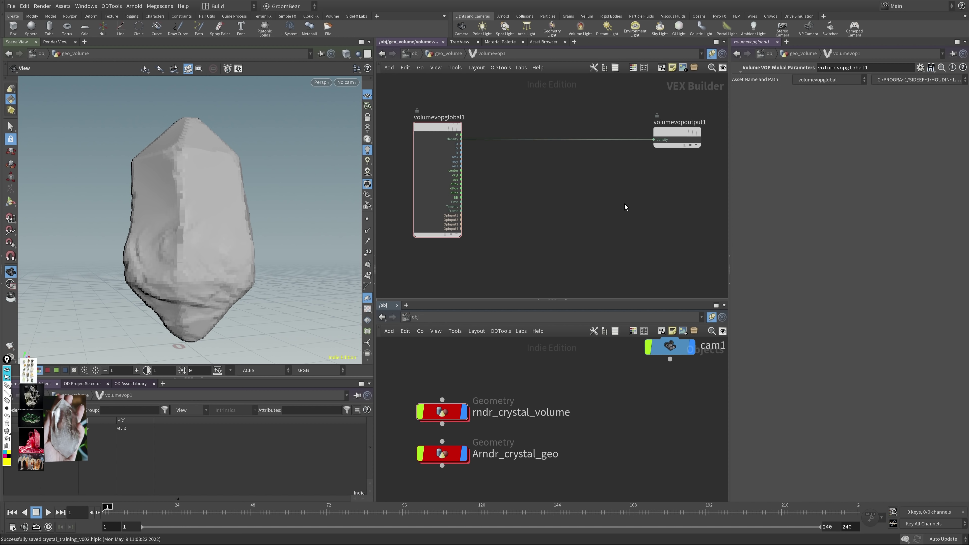
left_click(14, 385)
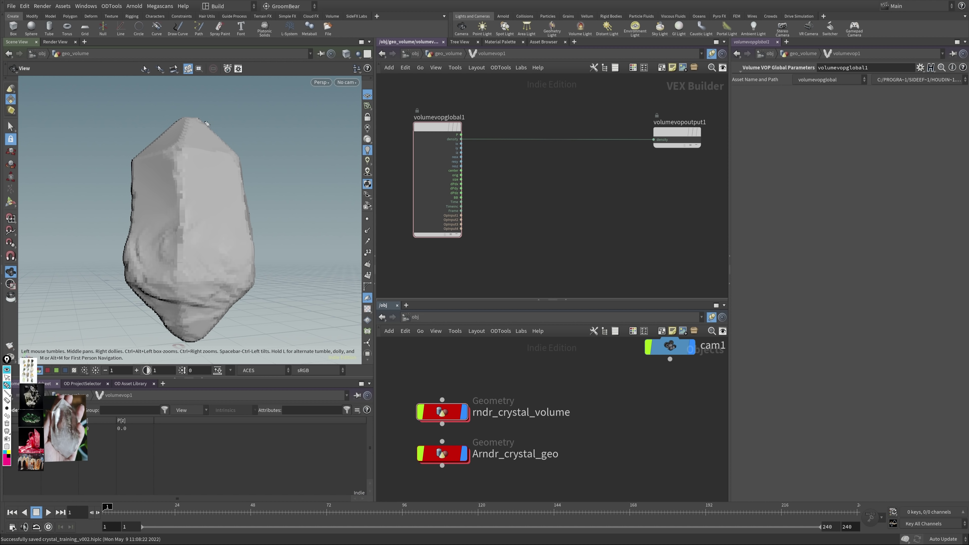
mouse_move(194, 118)
left_mouse_down()
mouse_move(238, 159)
mouse_move(253, 260)
mouse_move(253, 286)
mouse_move(208, 341)
left_mouse_up()
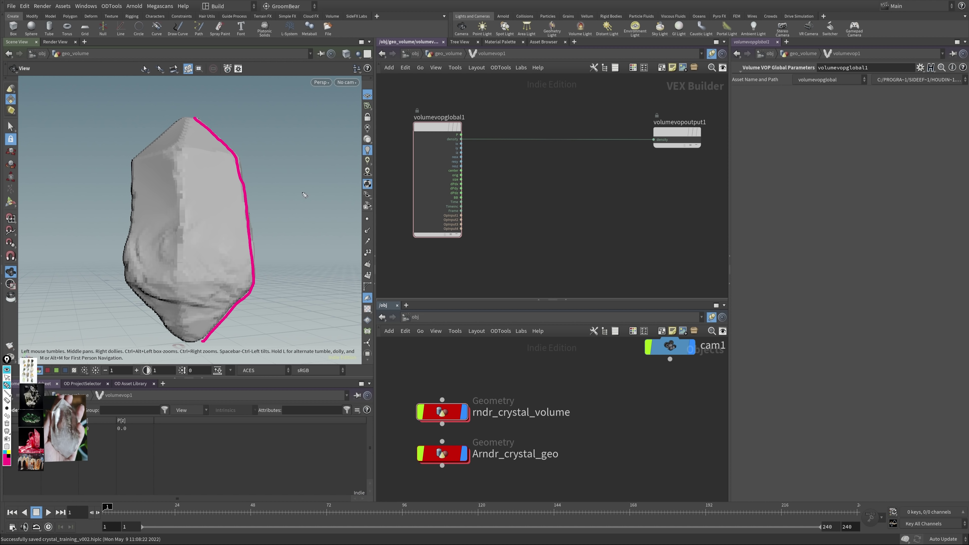
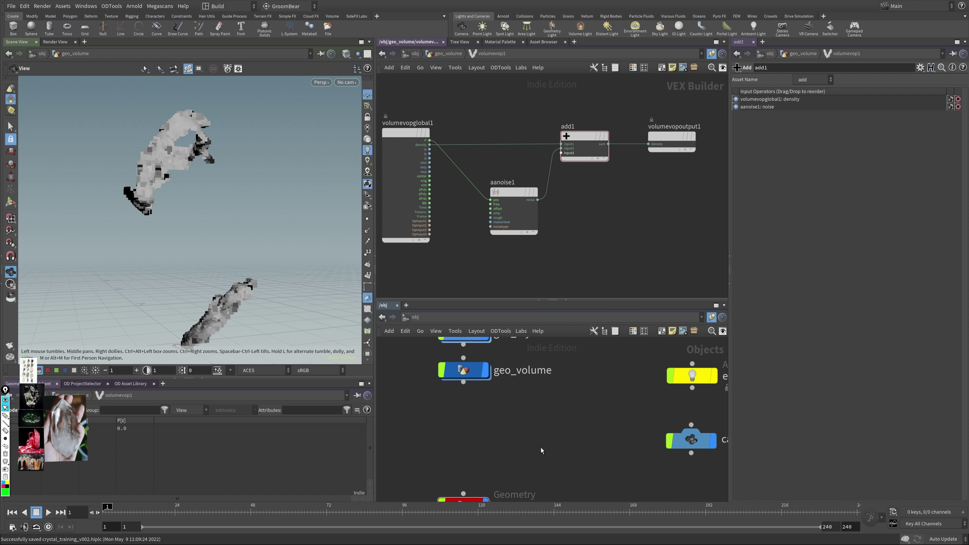
Step: Open the geo_volume network and enable Fill Interior on vdbfrompolygons1
middle_click_drag(505, 384, 507, 455)
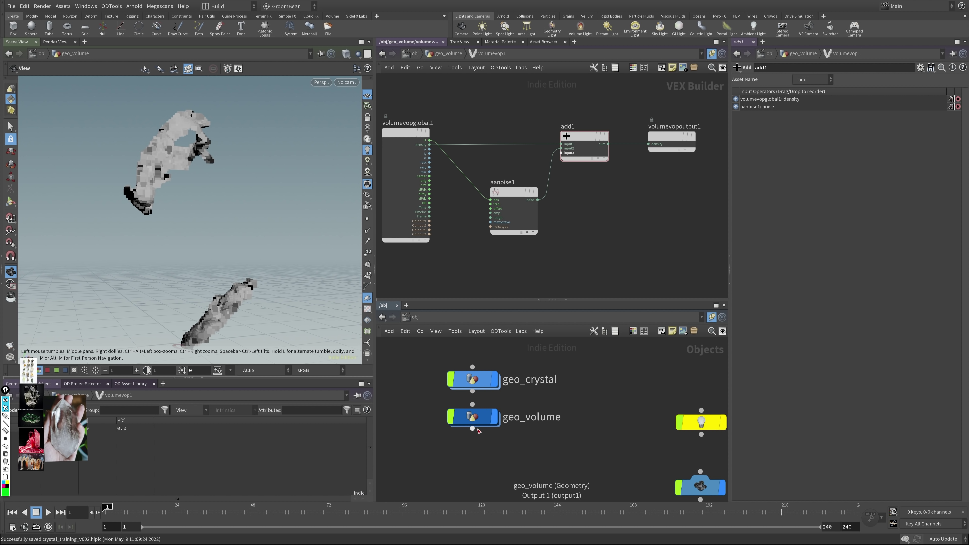
double_click(473, 416)
middle_click_drag(540, 405, 550, 420)
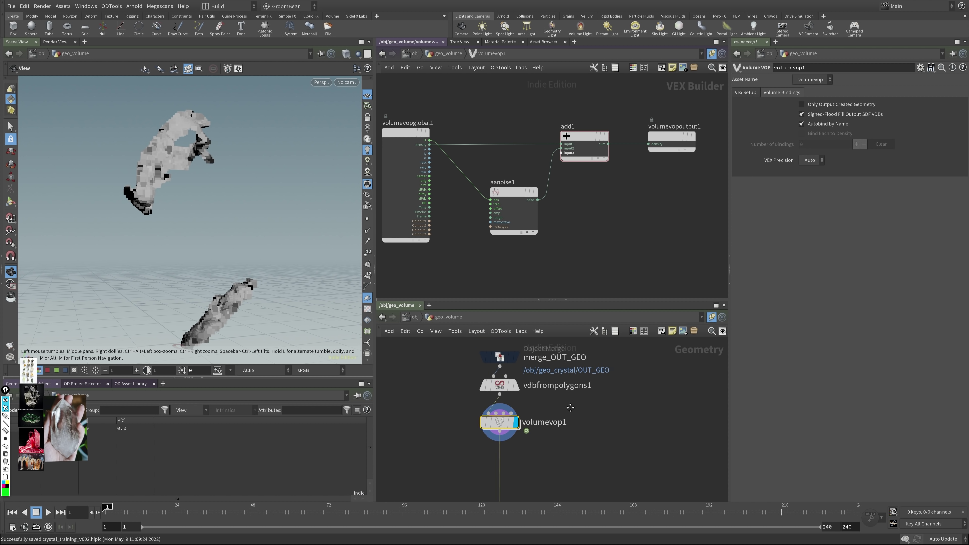
left_click(496, 386)
left_click(801, 164)
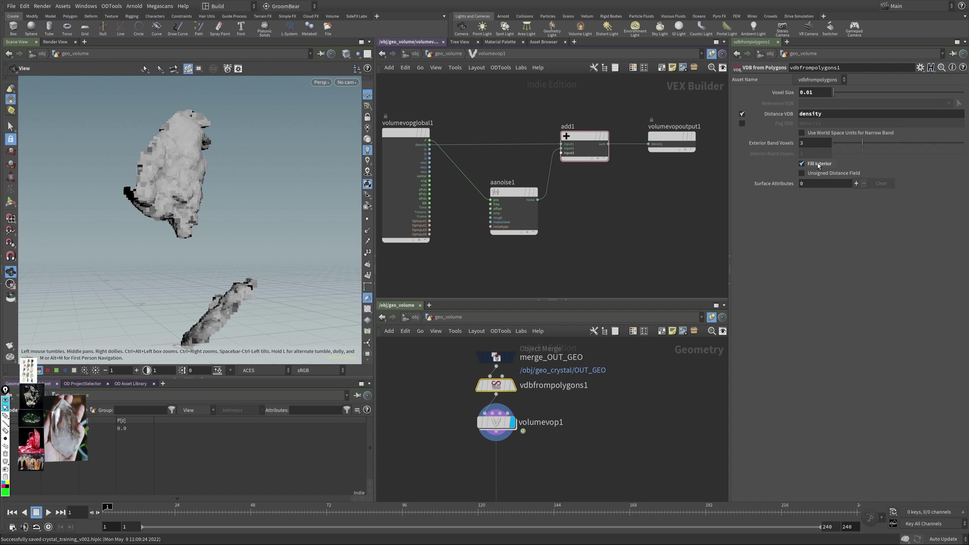
left_click_drag(239, 209, 221, 229)
middle_click_drag(553, 439, 565, 425)
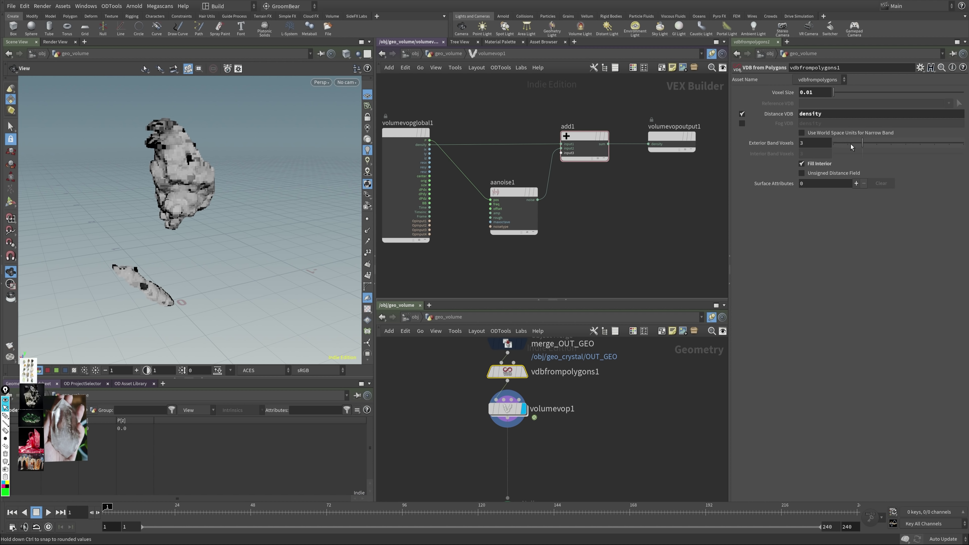
Step: Display vdbfrompolygons1, enable world space units for its narrow band with an Exterior Band of 0.1, and save the scene
left_click(837, 134)
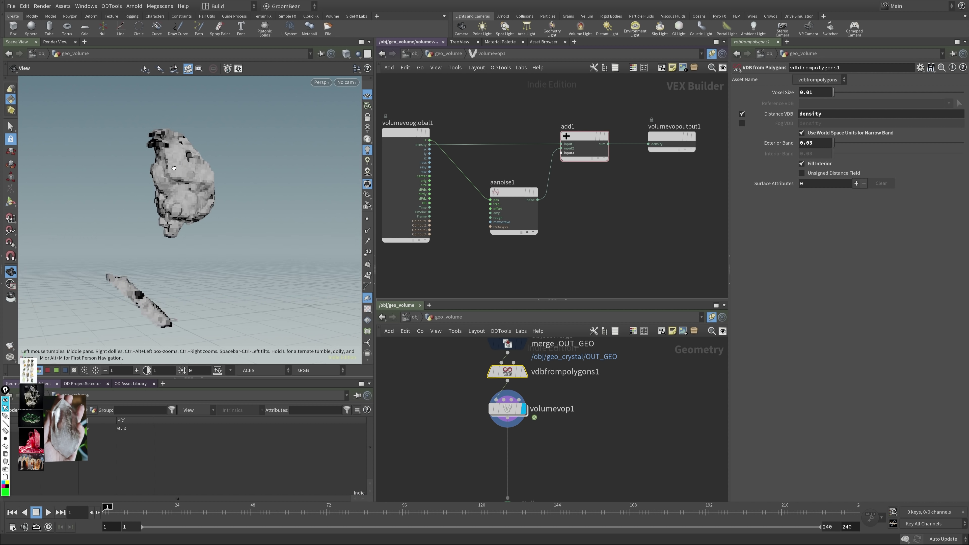
left_click(524, 376)
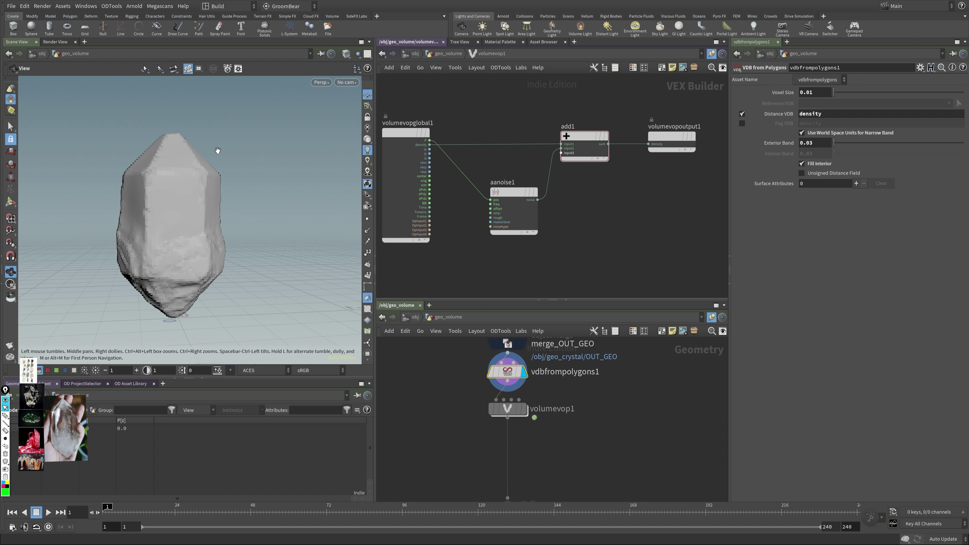
key("w")
key("shift+w")
left_click_drag(237, 178, 241, 202)
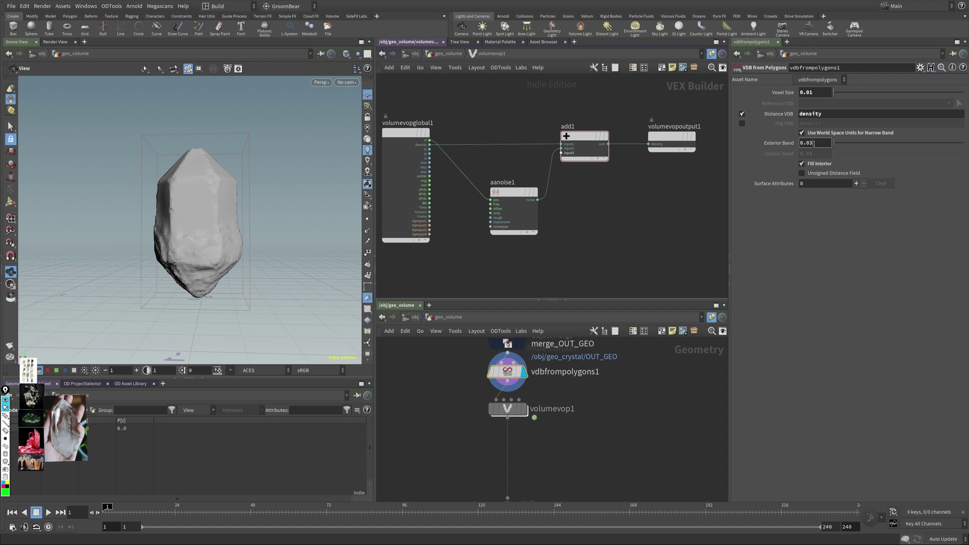
key("ctrl+s")
left_click_drag(259, 170, 271, 169)
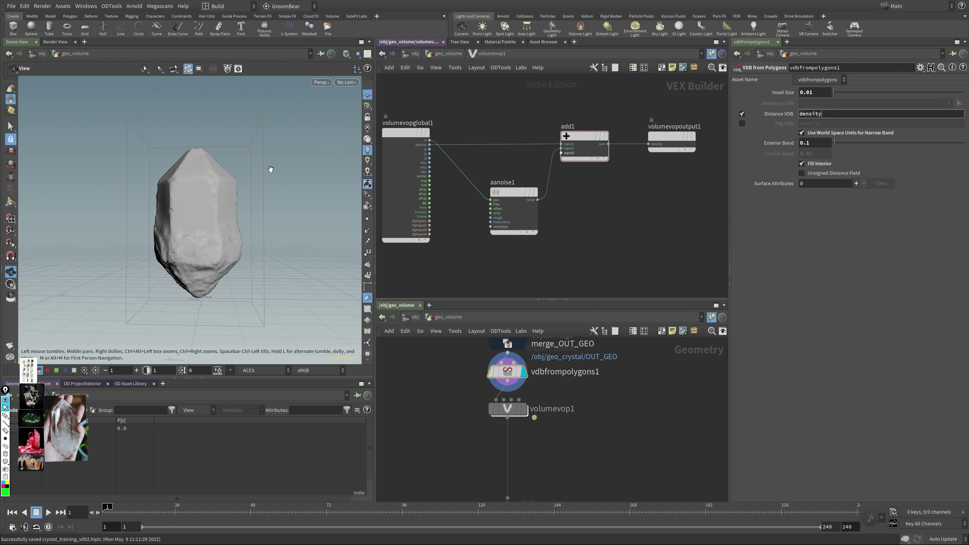
left_click_drag(248, 202, 164, 206)
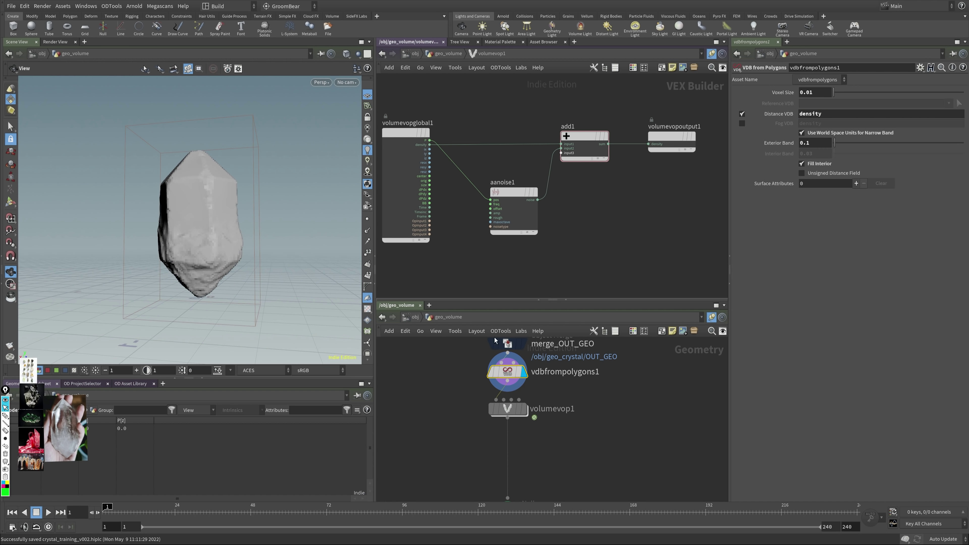
Step: Display volumevop1 again and inspect the noise-deformed density volume from several angles
left_click(523, 408)
left_click_drag(267, 230, 178, 207)
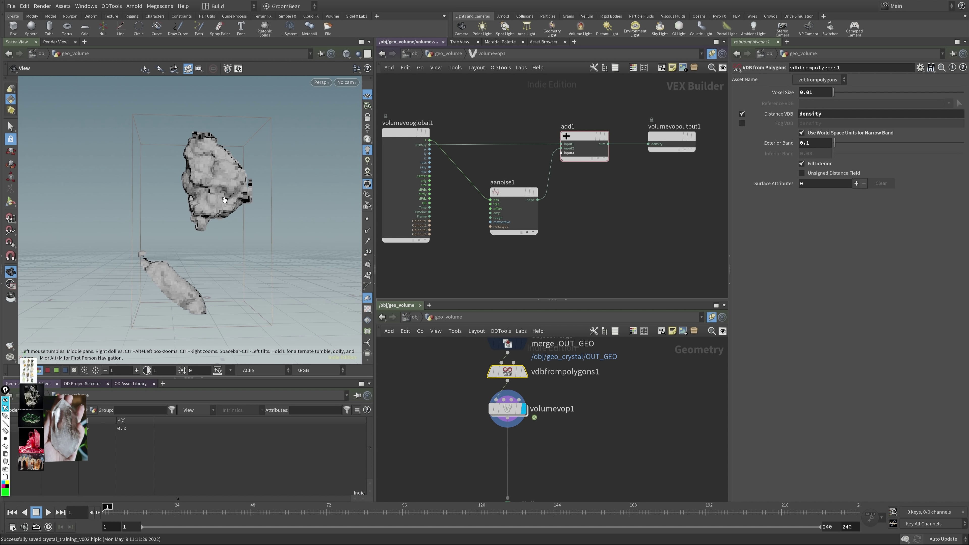
left_click_drag(200, 266, 234, 251)
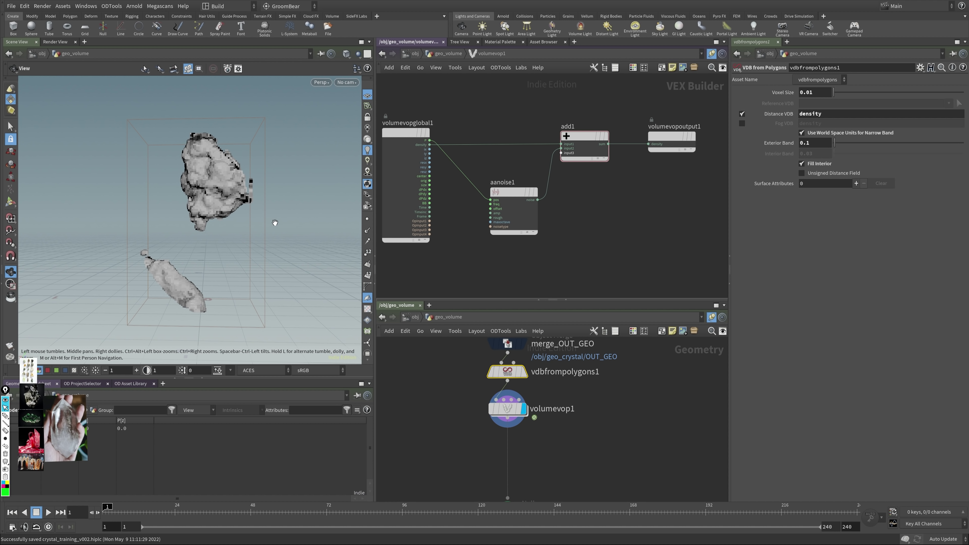
Step: Insert a Fit Range node between add1 and volumevopoutput1 in the Volume VOP network
middle_click_drag(663, 207, 594, 201)
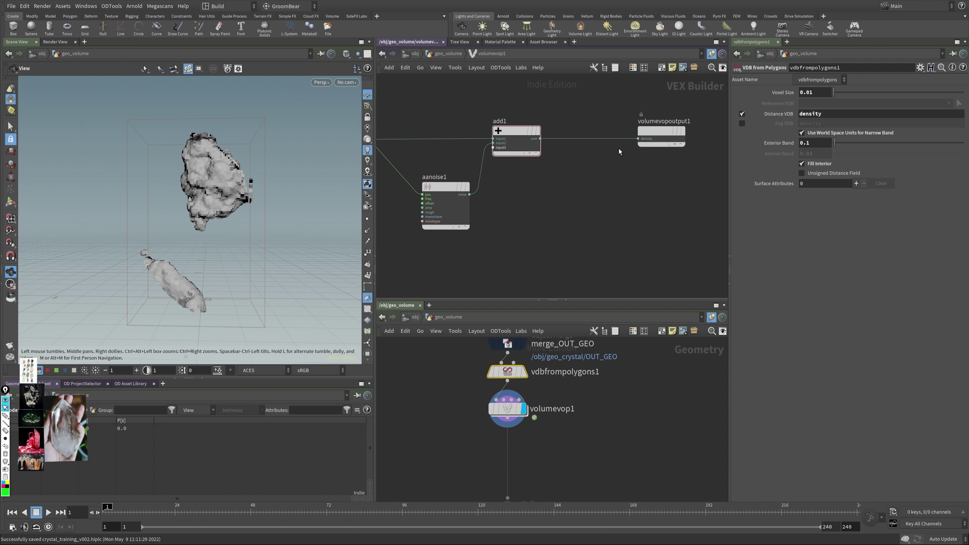
key("Tab")
type("mult")
key("Return")
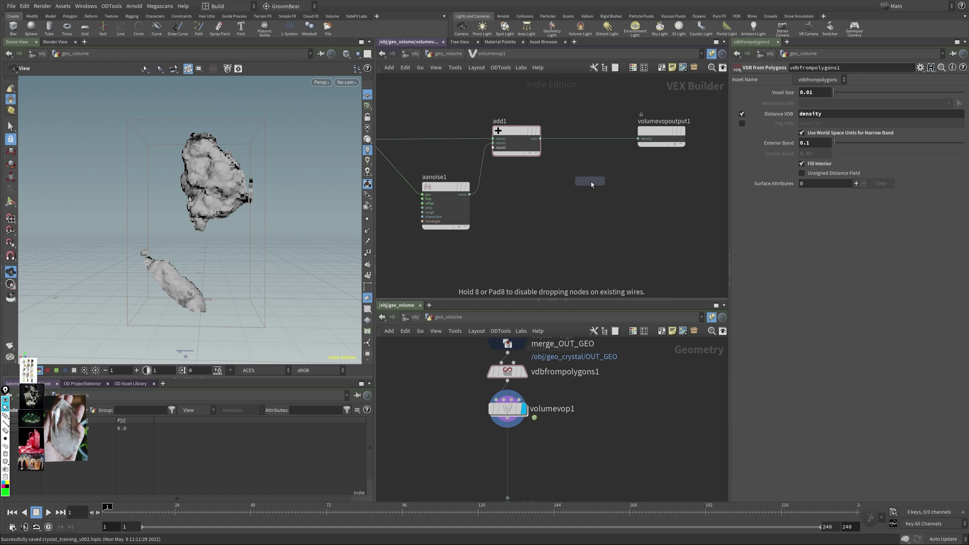
left_click(577, 183)
left_click_drag(540, 139, 638, 138)
left_click_drag(568, 178, 576, 133)
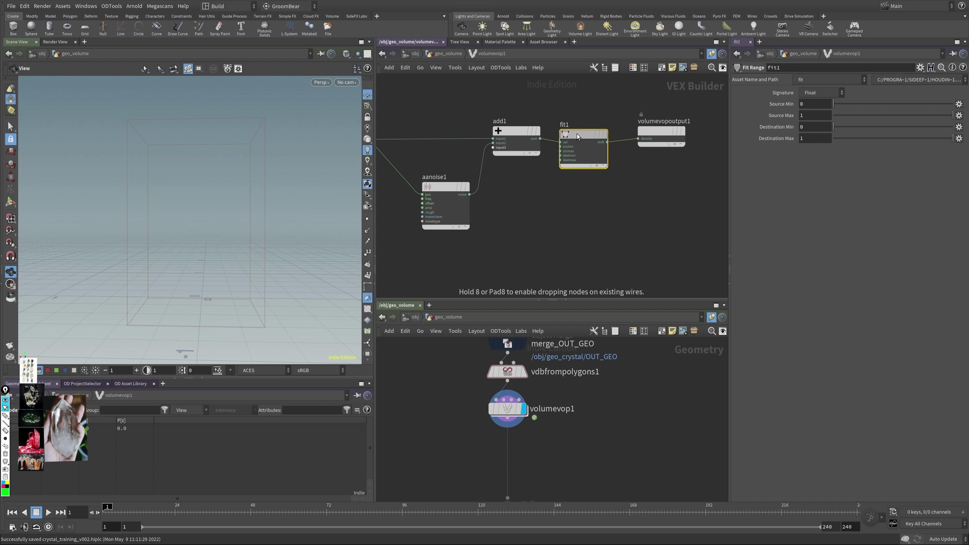
middle_click_drag(643, 174, 589, 184)
left_click_drag(608, 140, 624, 140)
key("ctrl+z")
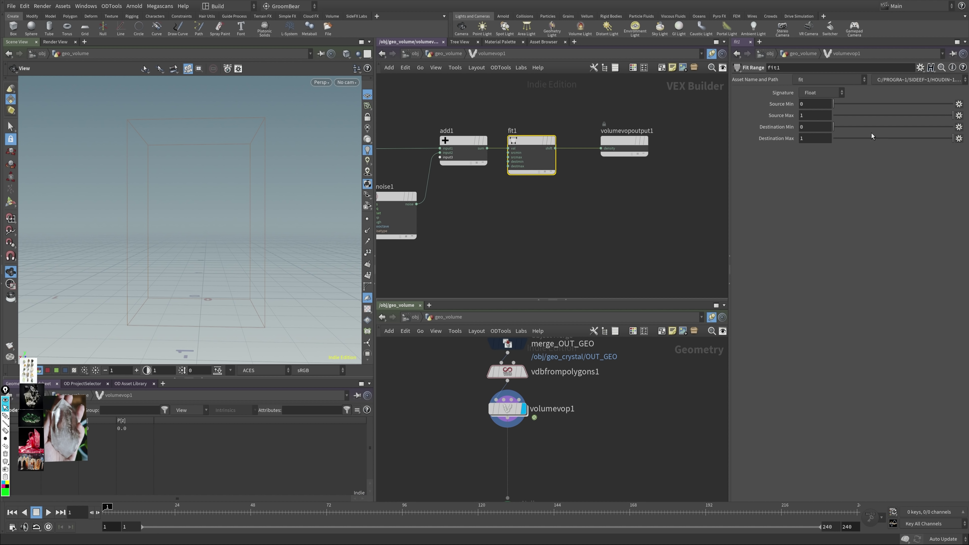
Step: Detach fit1 from the output connection and insert it between aanoise1 and add1 instead
middle_click_drag(377, 149, 466, 147)
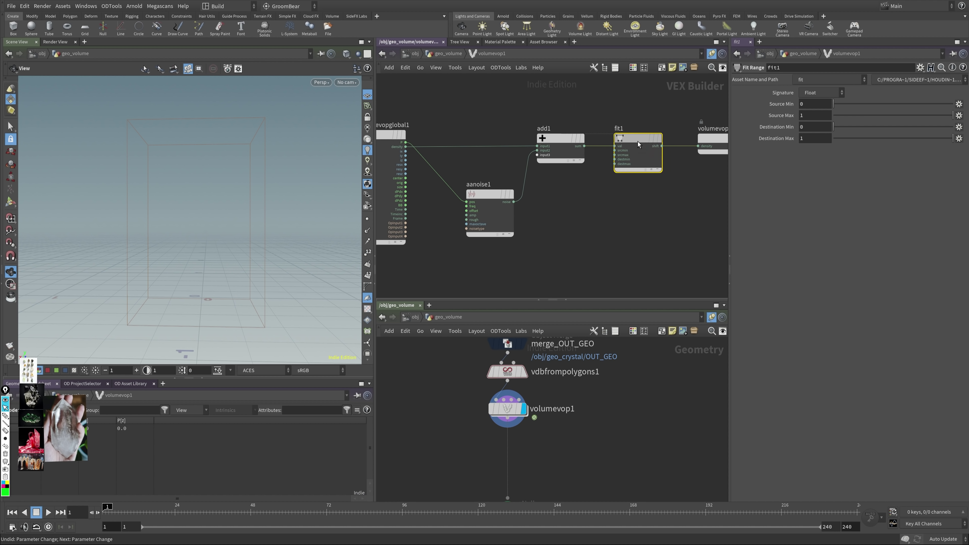
left_click_drag(637, 141, 592, 206)
left_click_drag(560, 139, 663, 138)
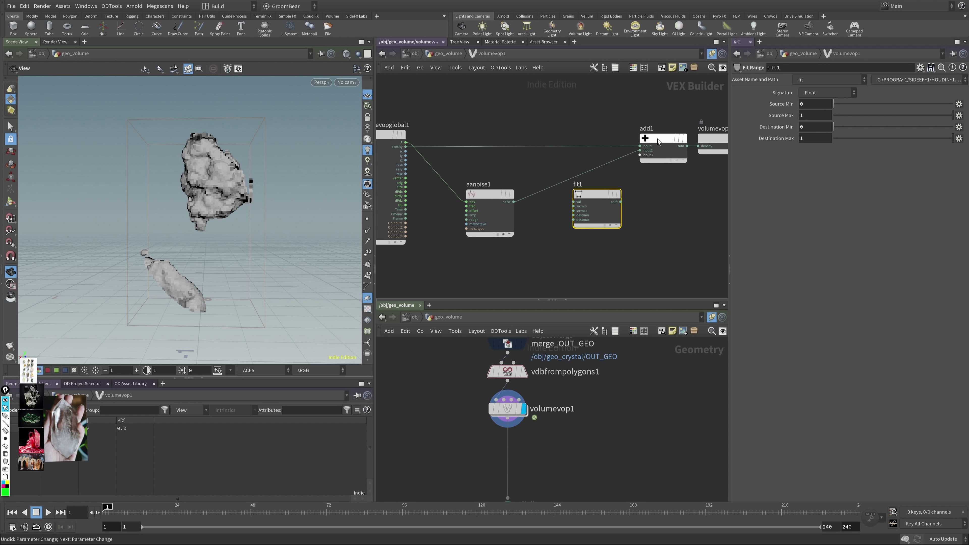
left_click_drag(585, 194, 550, 200)
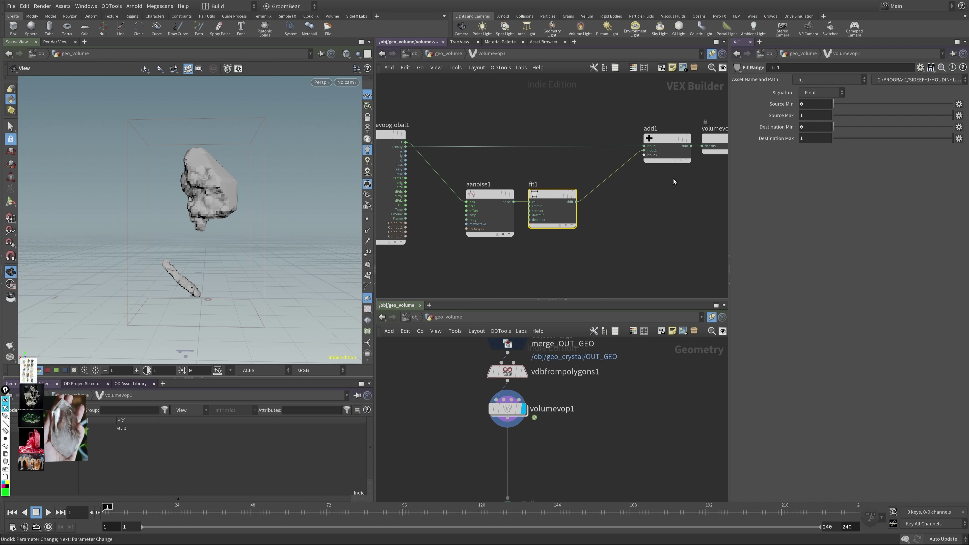
Step: Tune fit1 to soften the noise, setting Destination Max to 0.219 and Source Min to 0.011
left_click_drag(848, 138, 824, 140)
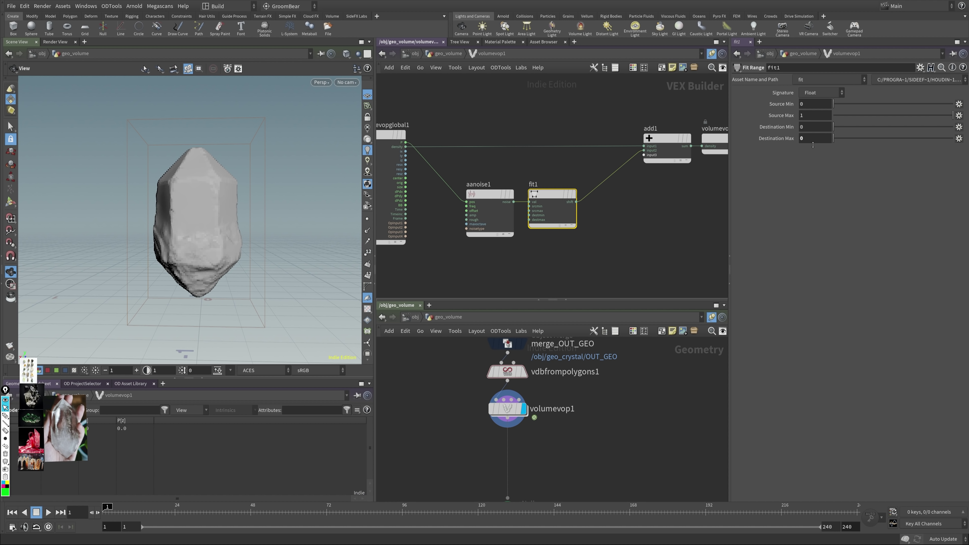
mouse_move(223, 217)
left_mouse_down()
mouse_move(288, 206)
mouse_move(201, 217)
mouse_move(214, 216)
left_mouse_up()
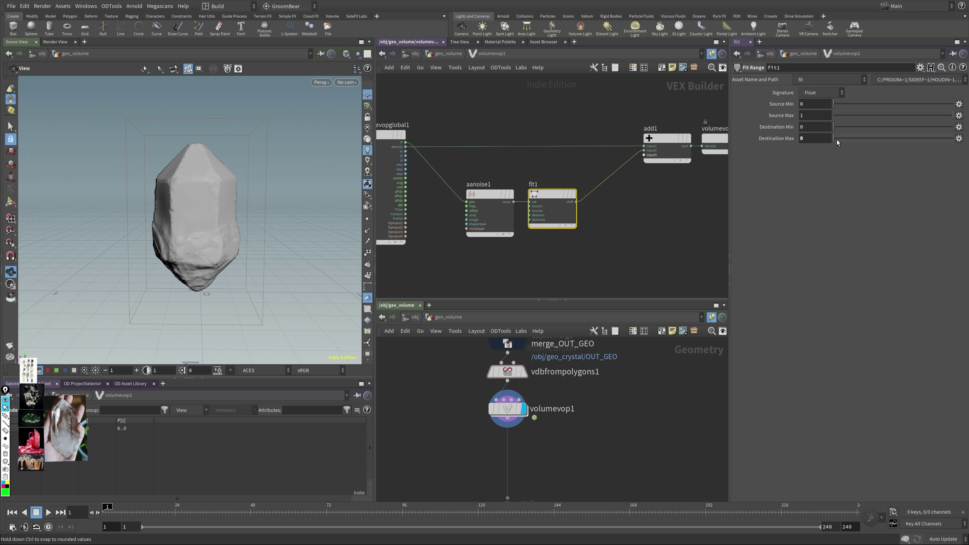
left_click_drag(835, 139, 851, 138)
left_click_drag(214, 214, 259, 190)
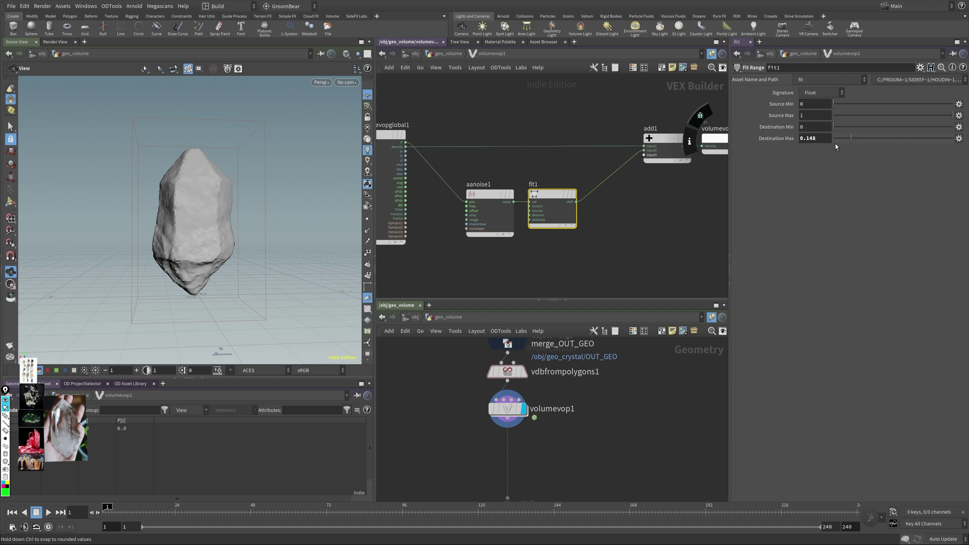
mouse_move(853, 137)
left_mouse_down()
mouse_move(937, 136)
mouse_move(835, 138)
mouse_move(859, 138)
left_mouse_up()
mouse_move(843, 103)
left_mouse_down()
mouse_move(869, 101)
mouse_move(835, 102)
left_mouse_up()
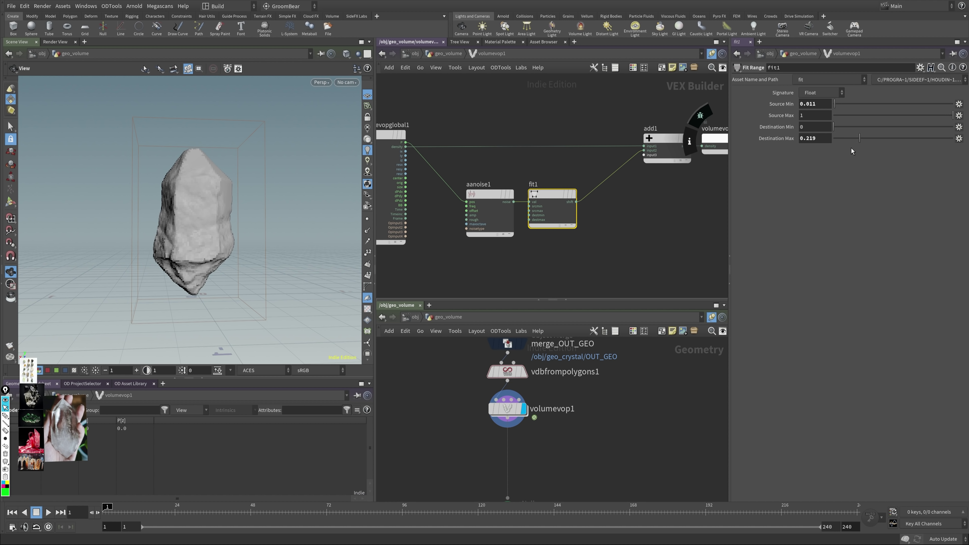
Step: Set fit1's Destination Max to 0.302, then duplicate aanoise1 and fit1 as a second noise branch below them
mouse_move(859, 138)
left_mouse_down()
mouse_move(895, 137)
mouse_move(870, 138)
left_mouse_up()
middle_click_drag(578, 228, 576, 172)
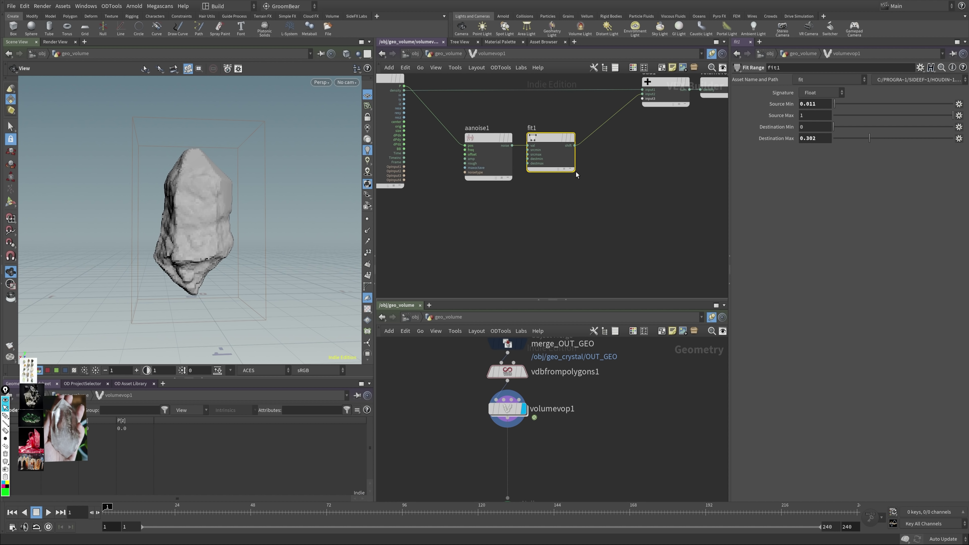
left_click_drag(576, 172, 528, 205)
left_click(529, 205)
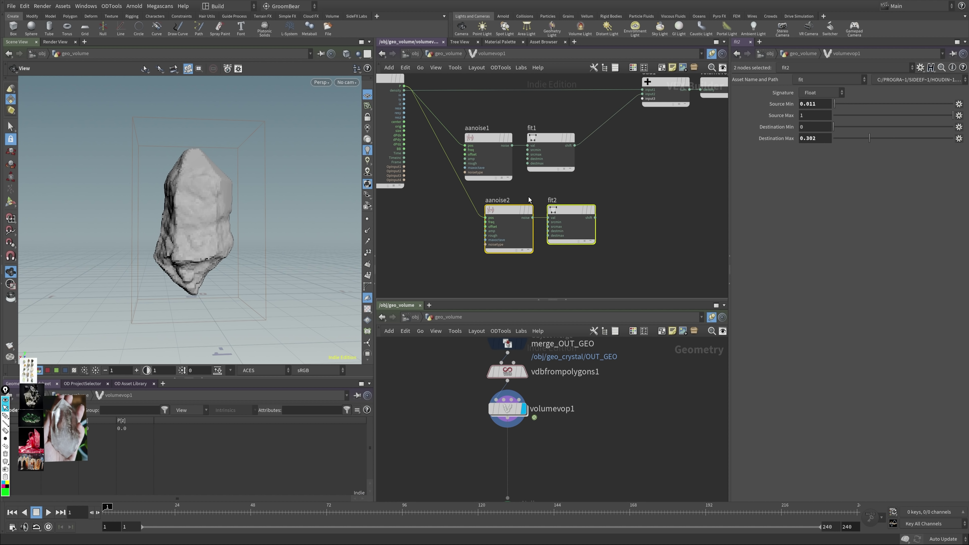
Step: Create a second Add node that sums fit1 and fit2, and feed its result into add1
key("Tab")
type("add")
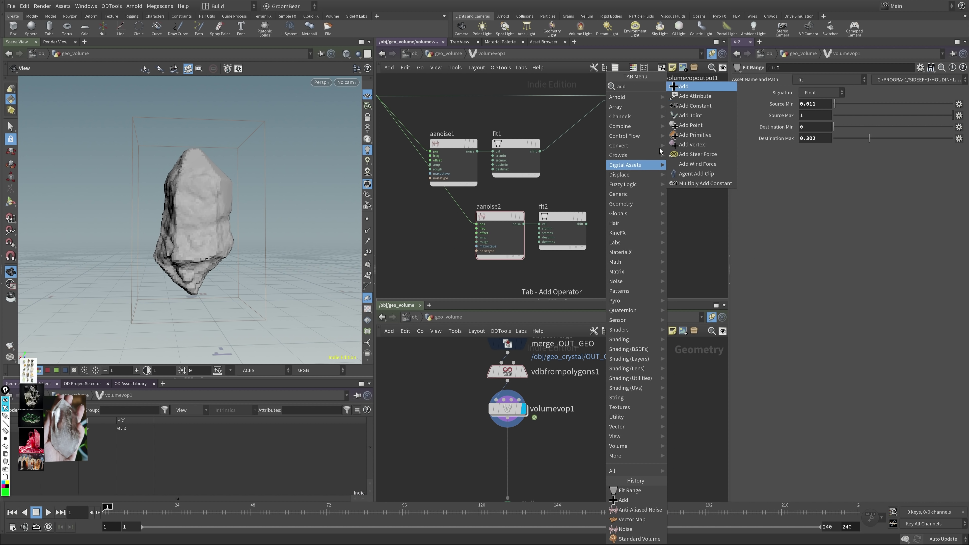
left_click(683, 86)
left_click_drag(540, 151, 624, 166)
left_click_drag(599, 217, 608, 100)
key("ctrl+z")
key("ctrl+shift+z")
Step: Set aanoise2's 3D Offset to 17 on all axes and its Roughness to 0.825
left_click(499, 216)
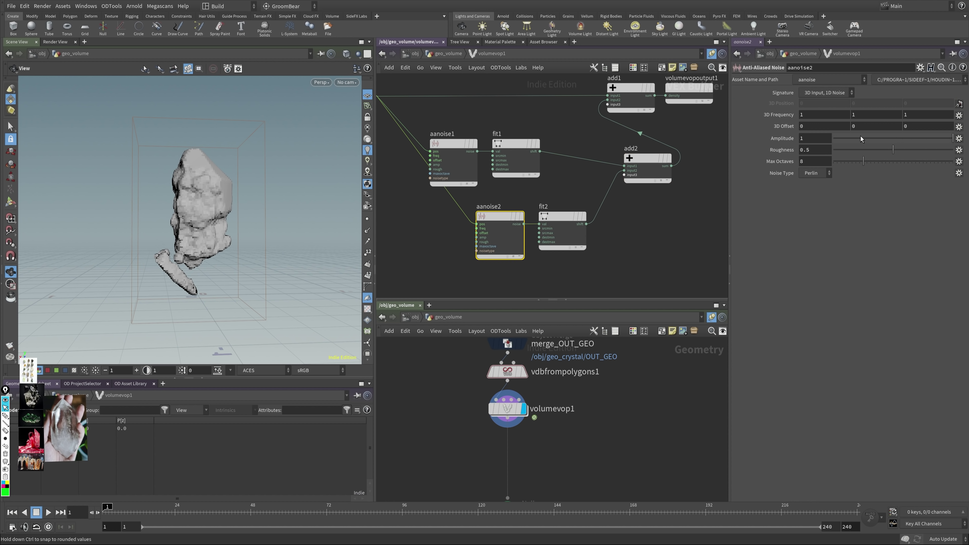
middle_click_drag(780, 126, 844, 121)
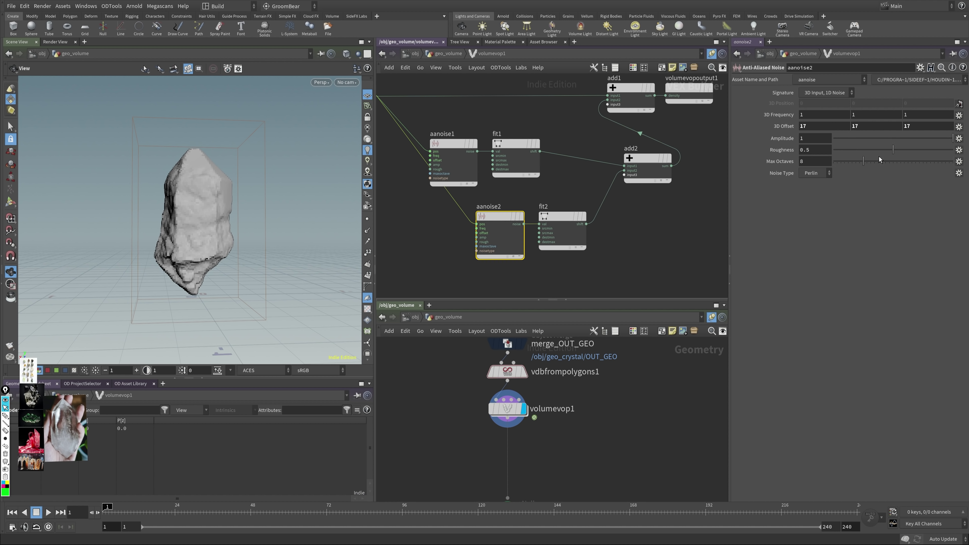
left_click_drag(892, 149, 941, 146)
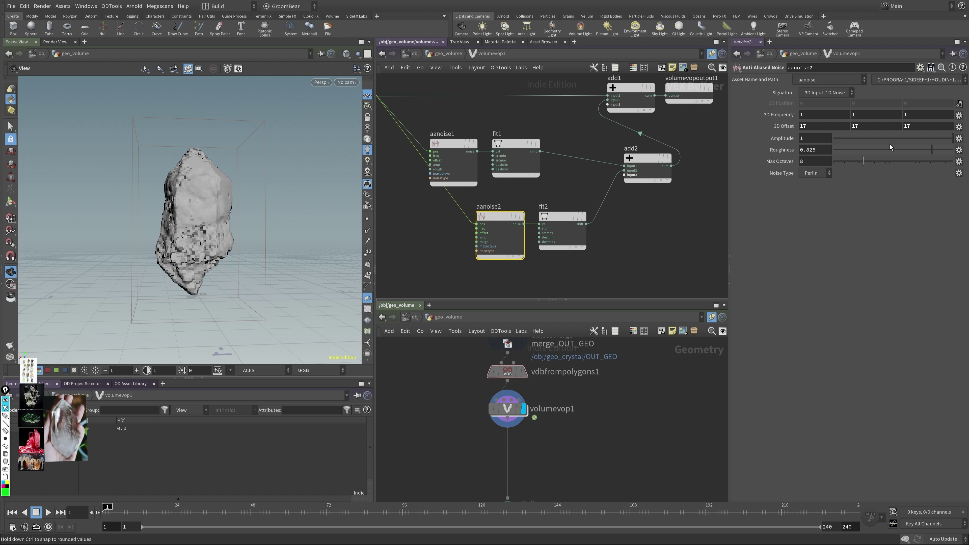
Step: Set fit2's Destination Max to about 0.462 and move aanoise2 and fit2 further below the first noise branch
left_click(577, 222)
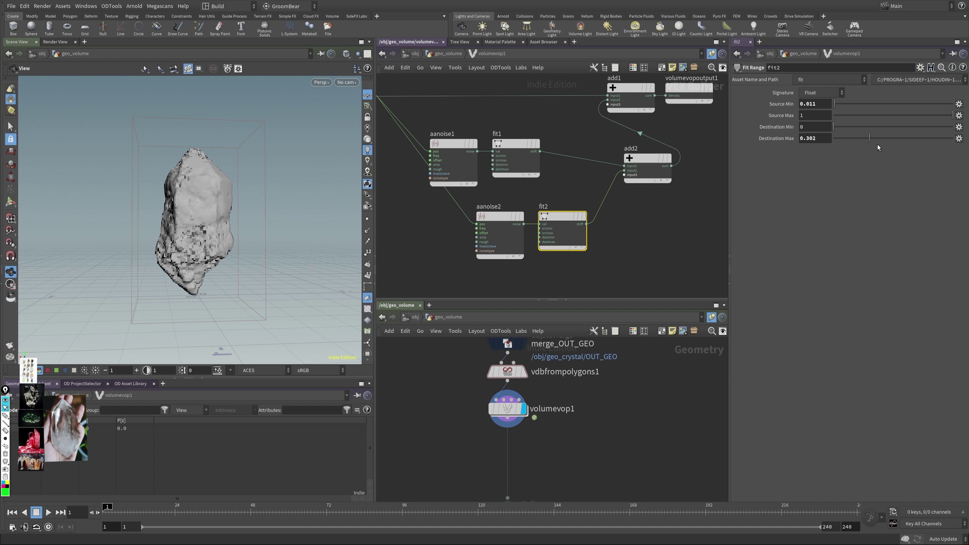
left_click_drag(844, 140, 890, 138)
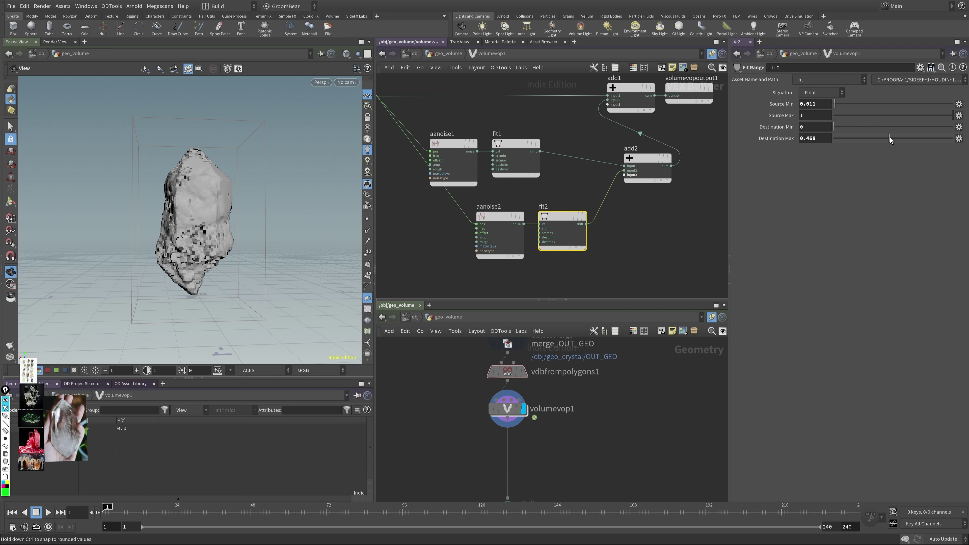
left_click(496, 216, "shift")
left_click_drag(562, 211, 569, 240)
middle_click_drag(569, 240, 567, 217)
left_click(626, 221)
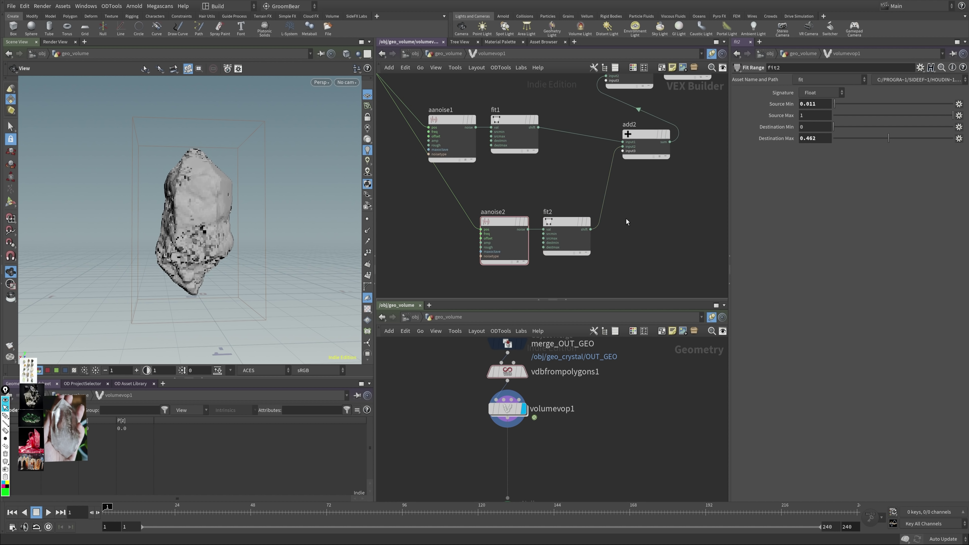
Step: Insert a Convert VDB node between volumevop1 and OUT_VOL in geo_volume and display it
middle_click_drag(526, 414, 534, 372)
left_click(517, 370)
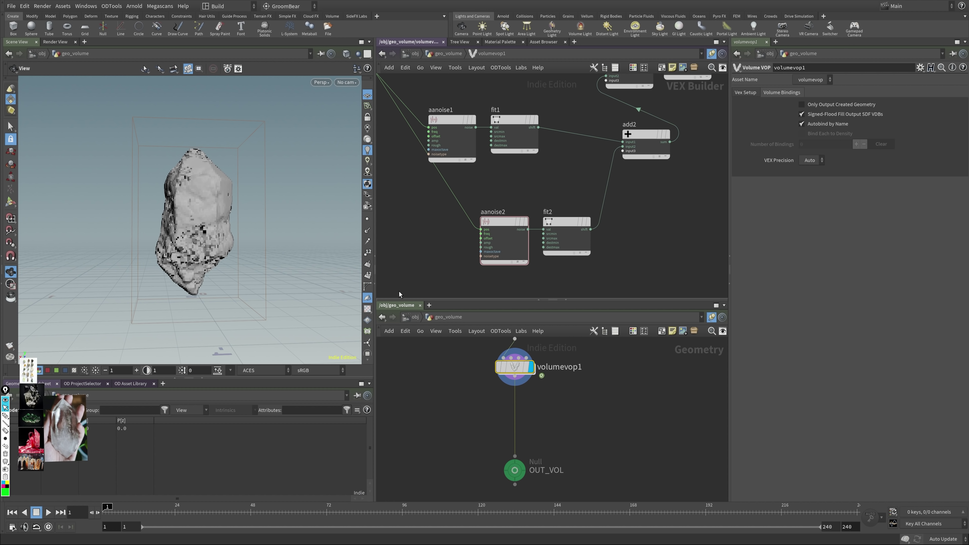
key("Tab")
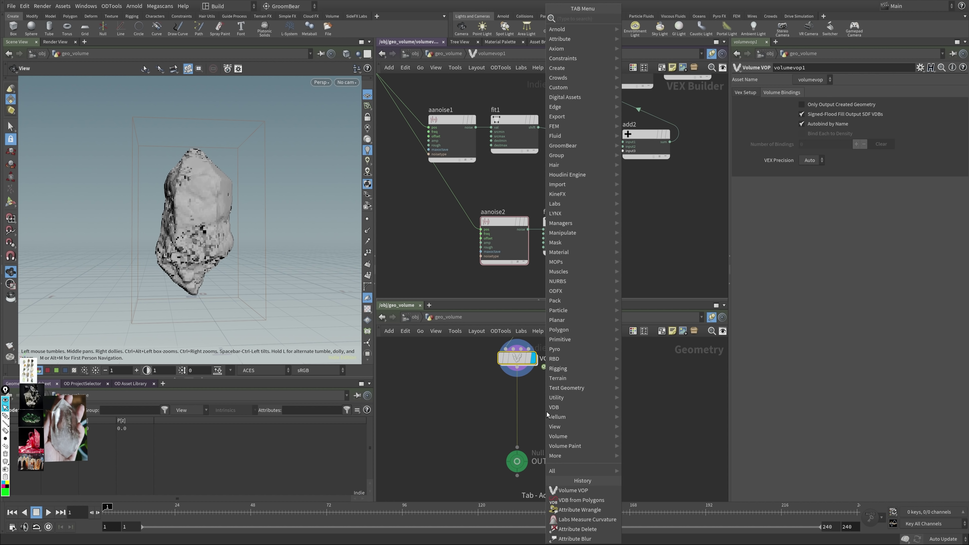
type("conver")
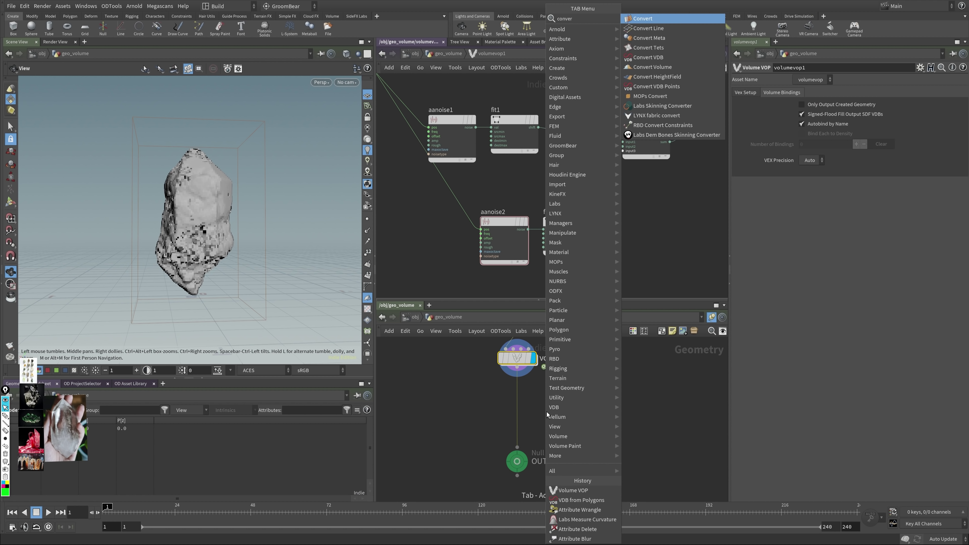
key("Down")
key("Down")
key("Down")
key("Down")
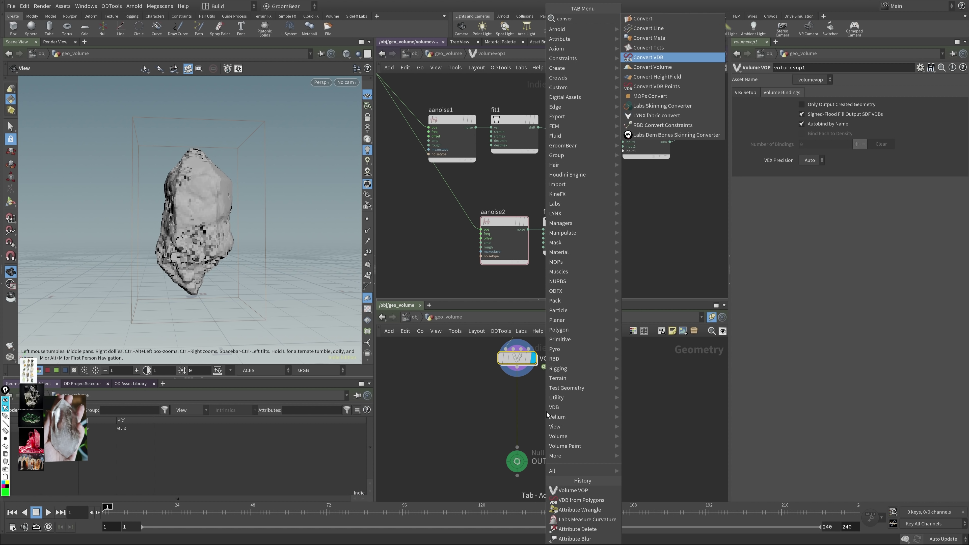
left_click(694, 57)
left_click(517, 372)
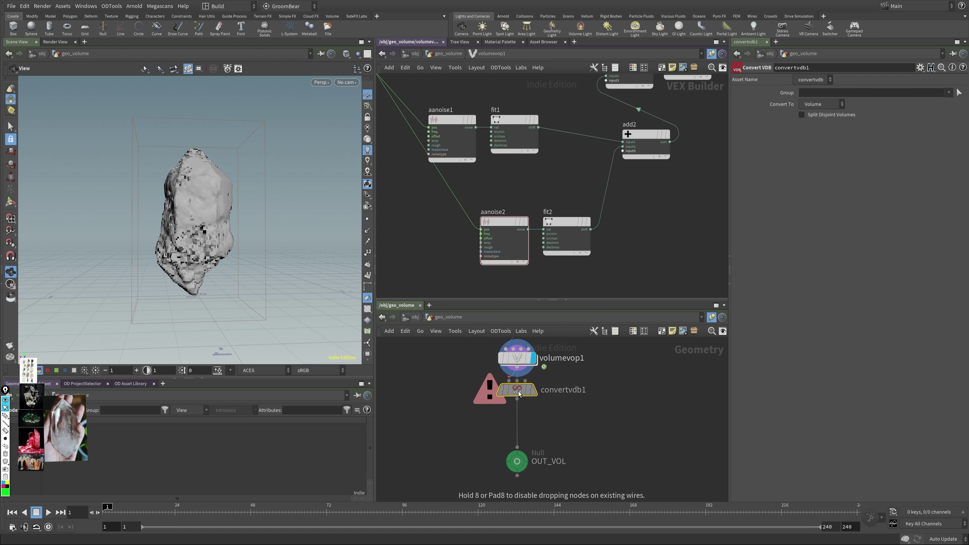
left_click(535, 397)
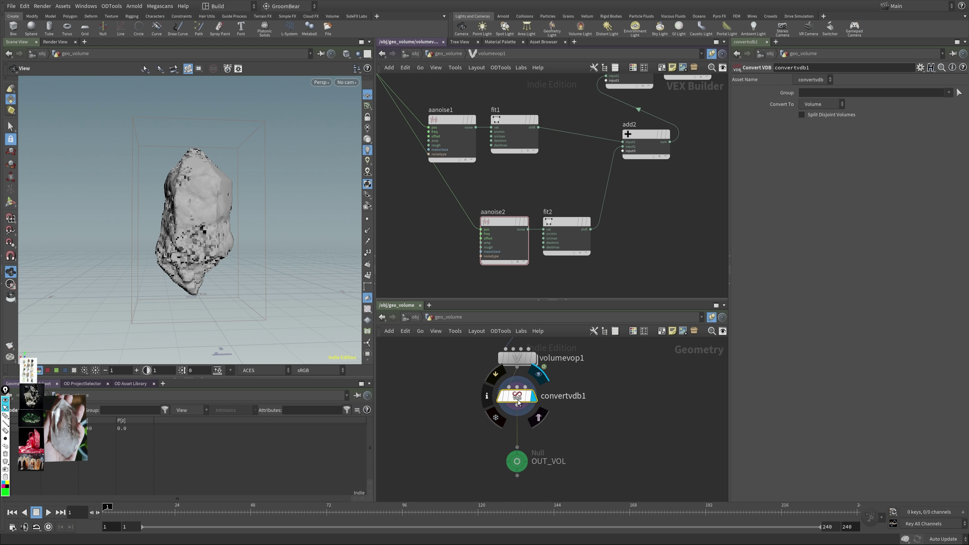
Step: Set convertvdb1 to convert to VDB with the VDB Class option Convert SDF to Fog, and inspect the fog volume
left_click(827, 105)
left_click(808, 114)
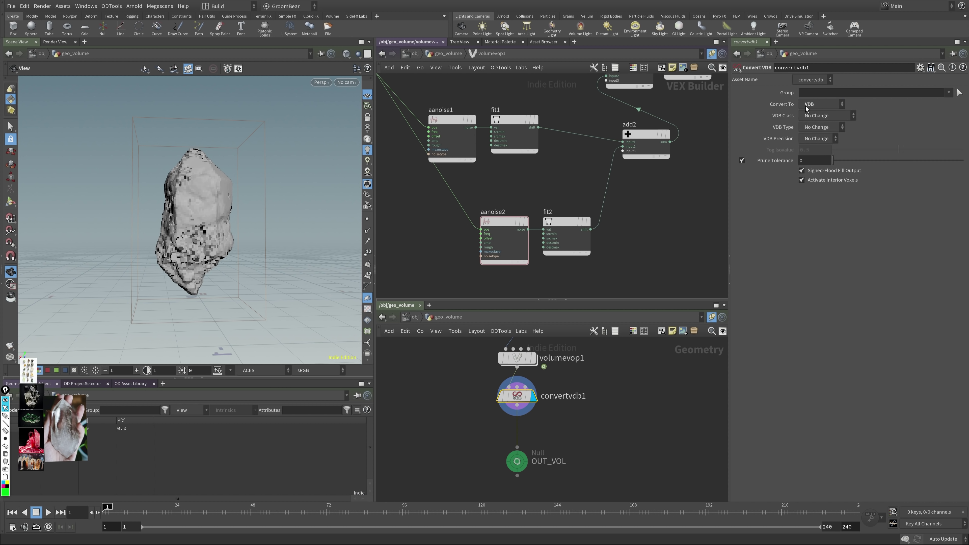
left_click(830, 117)
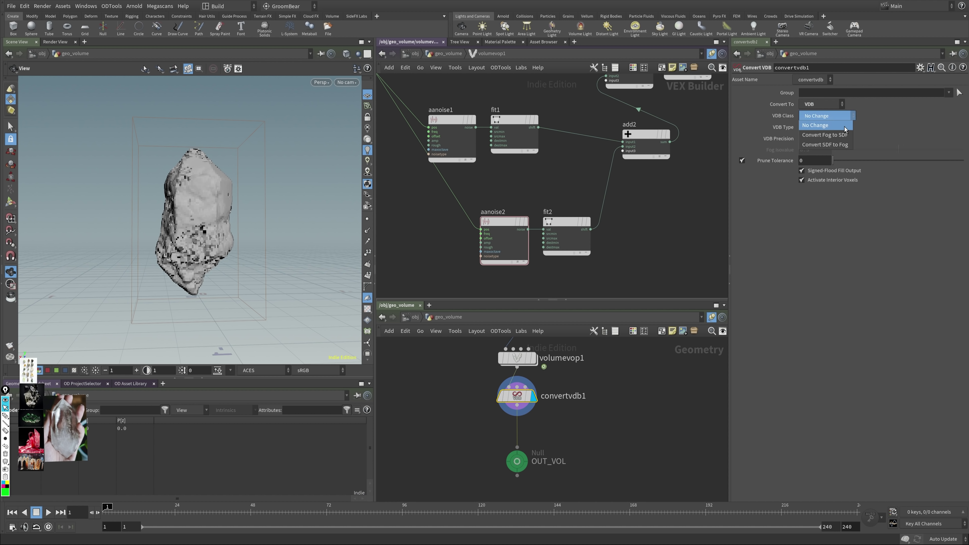
left_click(841, 147)
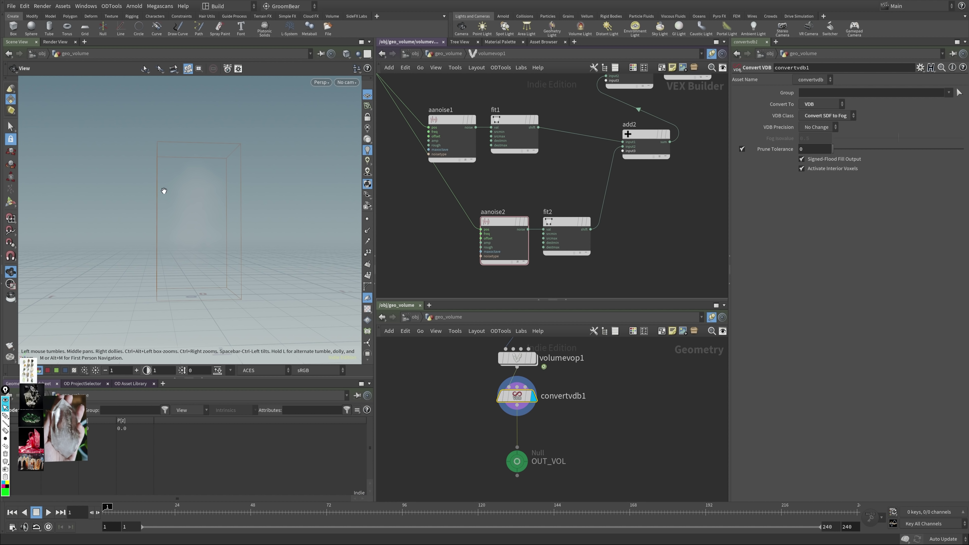
left_click_drag(162, 190, 283, 263)
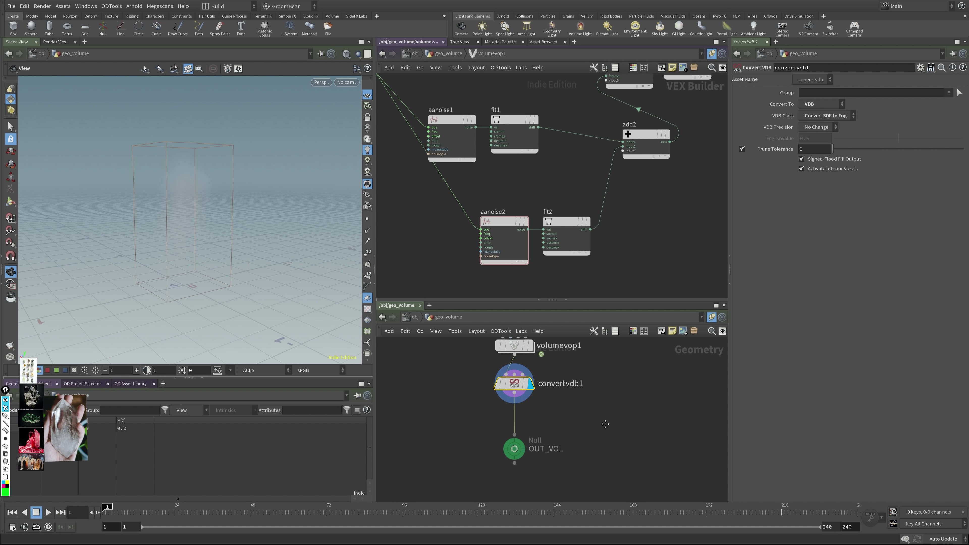
Step: Make room below convertvdb1 and insert a Volume Wrangle between it and OUT_VOL
left_click_drag(526, 398, 529, 453)
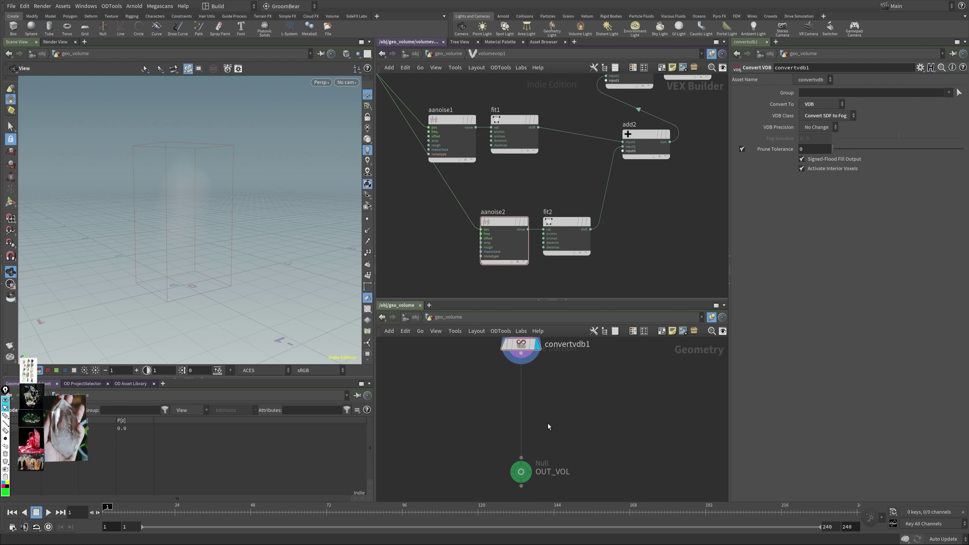
key("Tab")
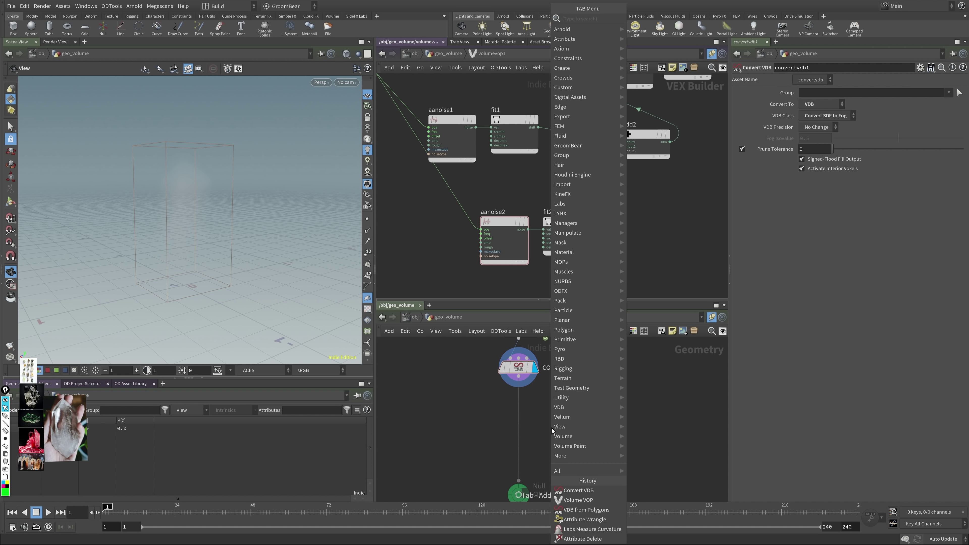
type("voll")
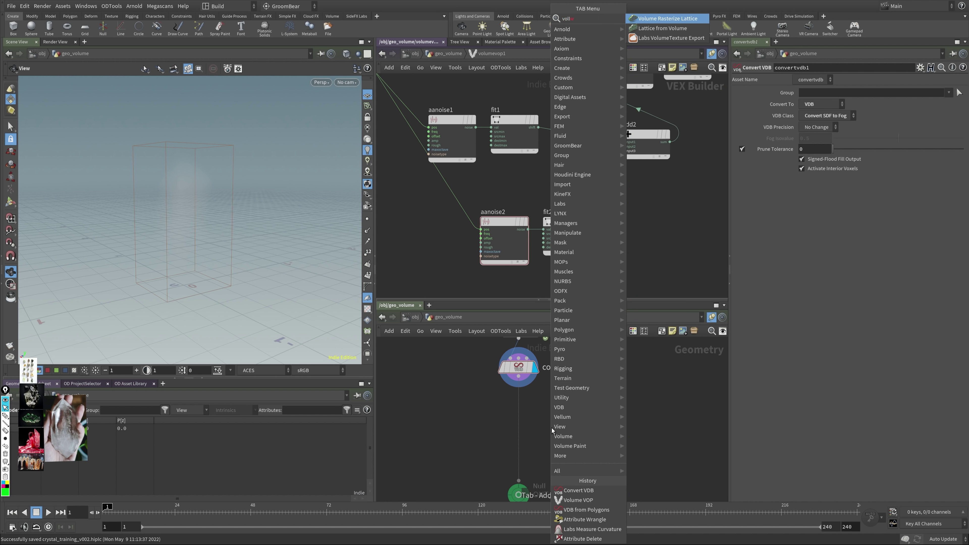
key("BackSpace")
key("Return")
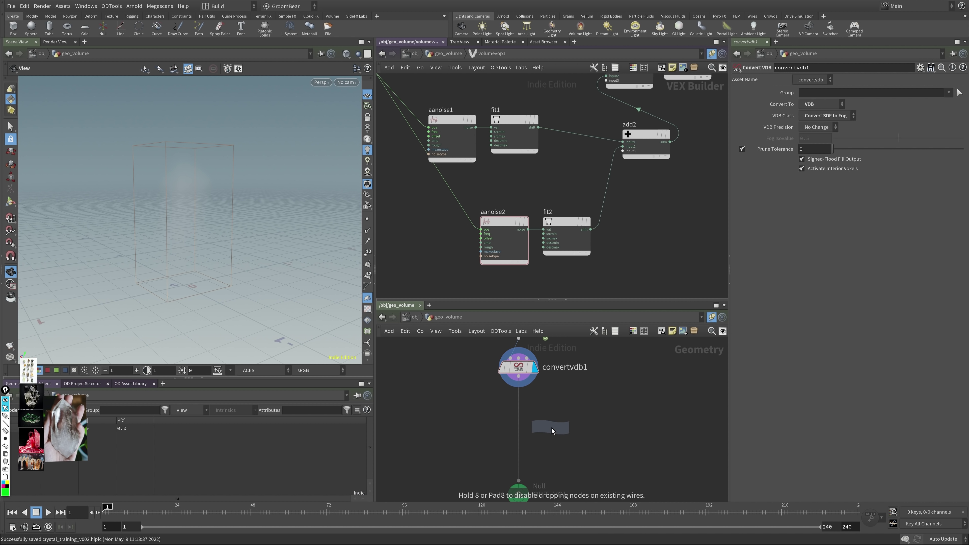
left_click(534, 397)
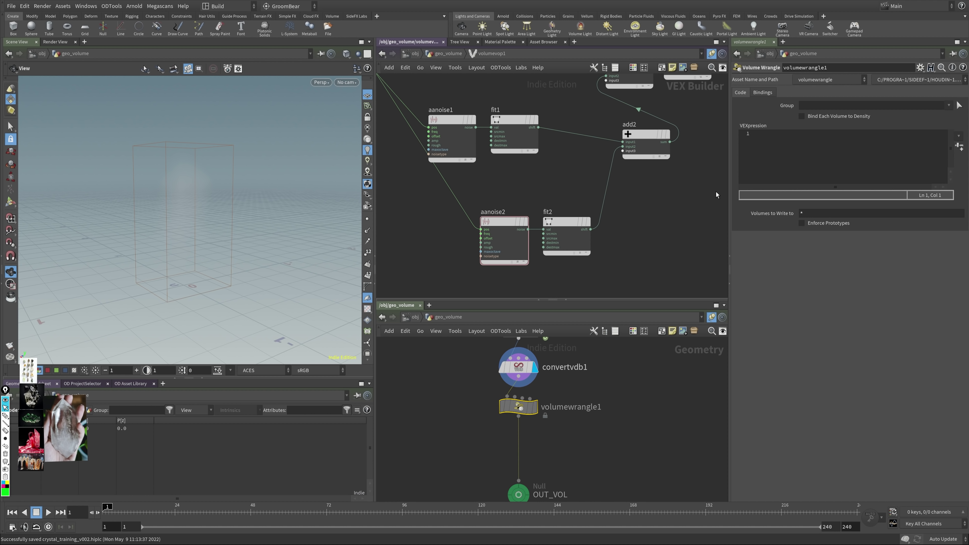
Step: Enter the expression f@density *= 100; in volumewrangle1, display the node and inspect the denser volume
left_click(802, 149)
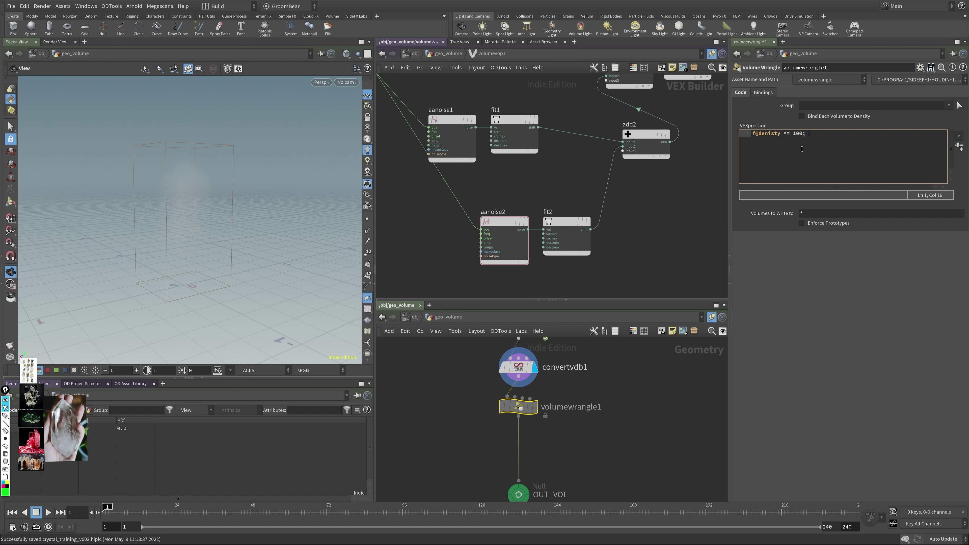
left_click(534, 407)
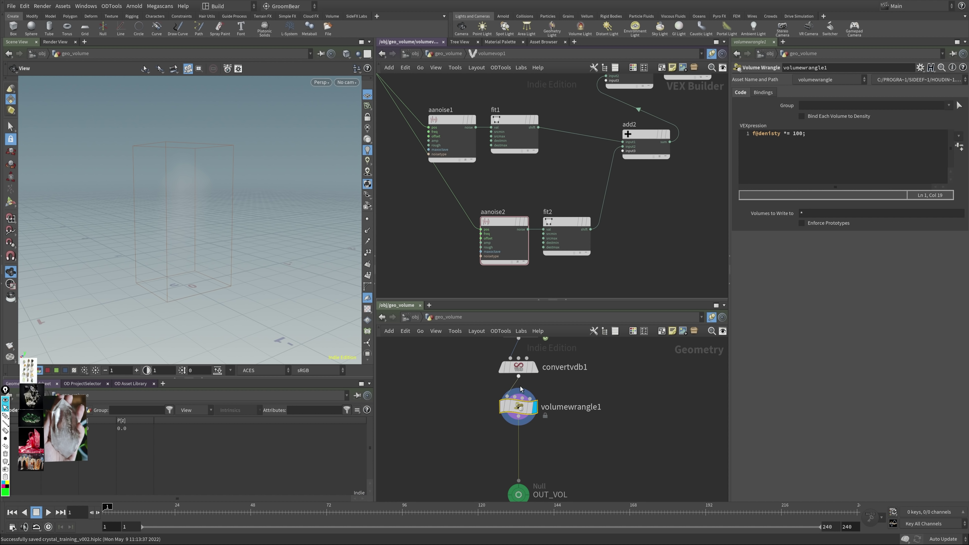
left_click_drag(245, 229, 197, 220)
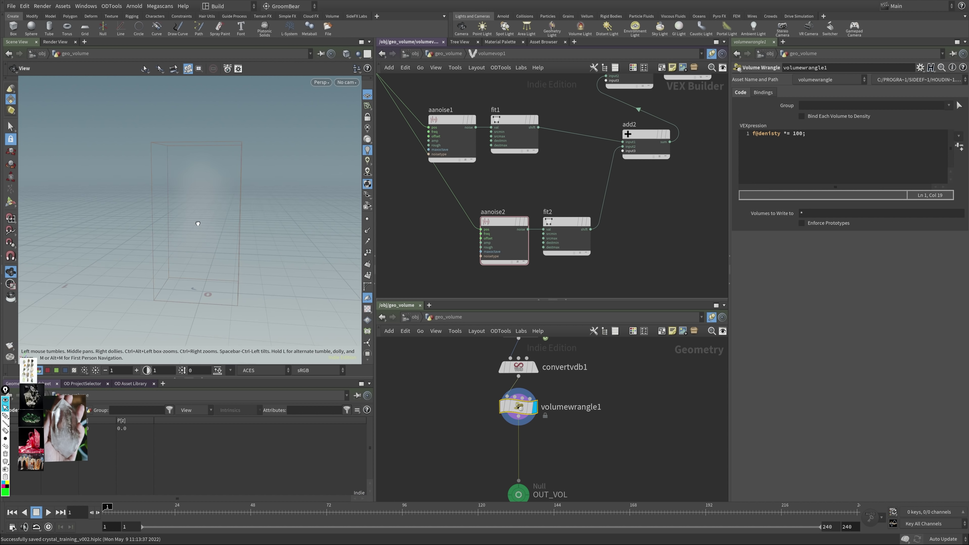
left_click(767, 152)
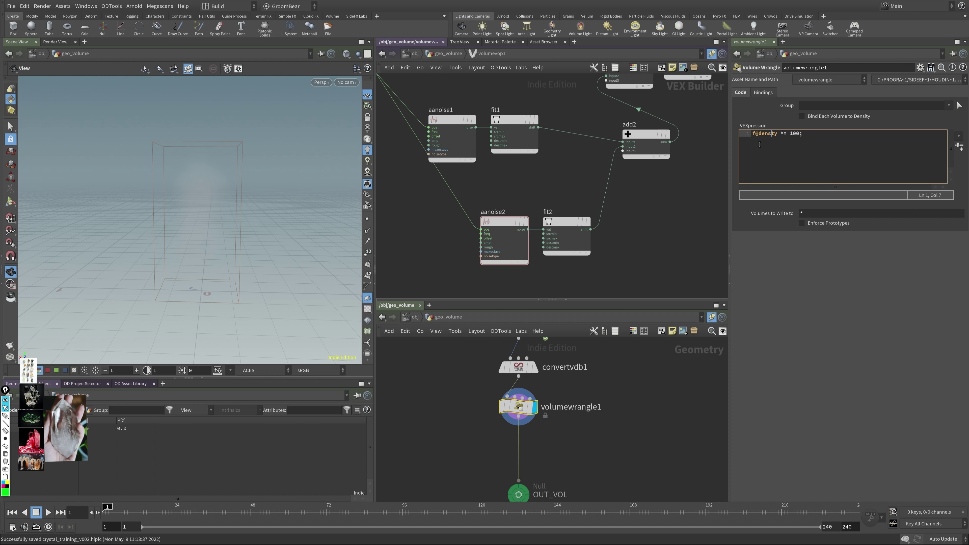
left_click_drag(210, 201, 182, 205)
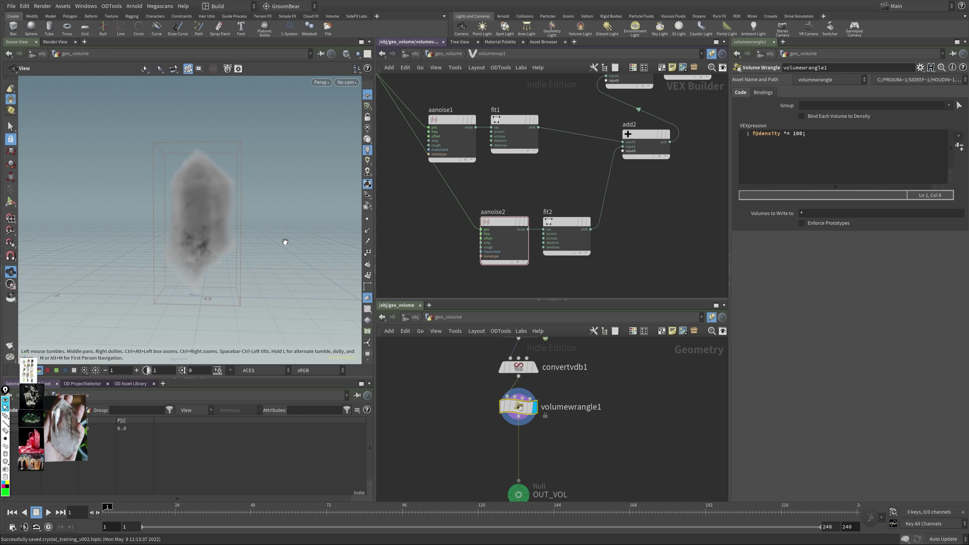
Step: Enlarge the Volume VOP network view, tidy the noise branches' layout and disconnect fit2 from add2
middle_click_drag(498, 384, 477, 446)
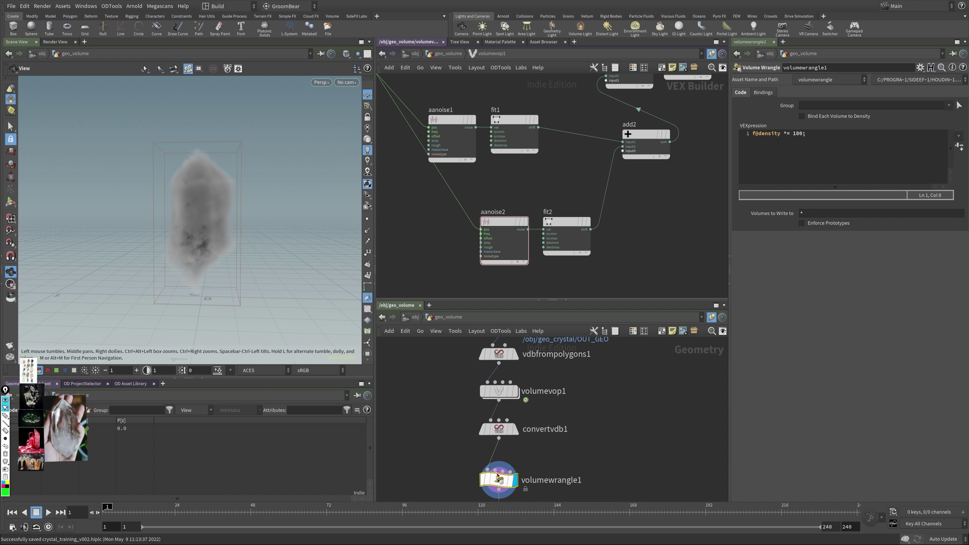
key("h")
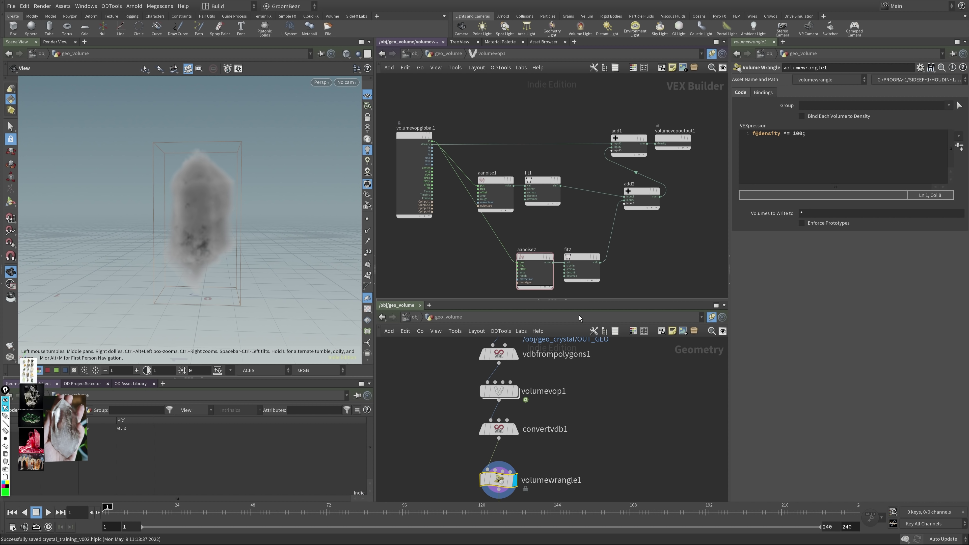
left_click(567, 302)
key("h")
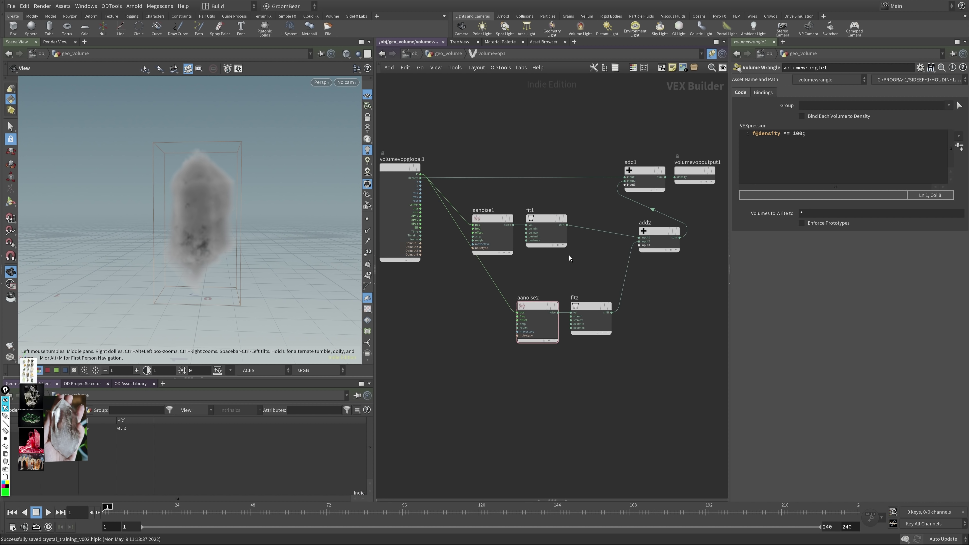
left_click_drag(493, 198, 567, 222)
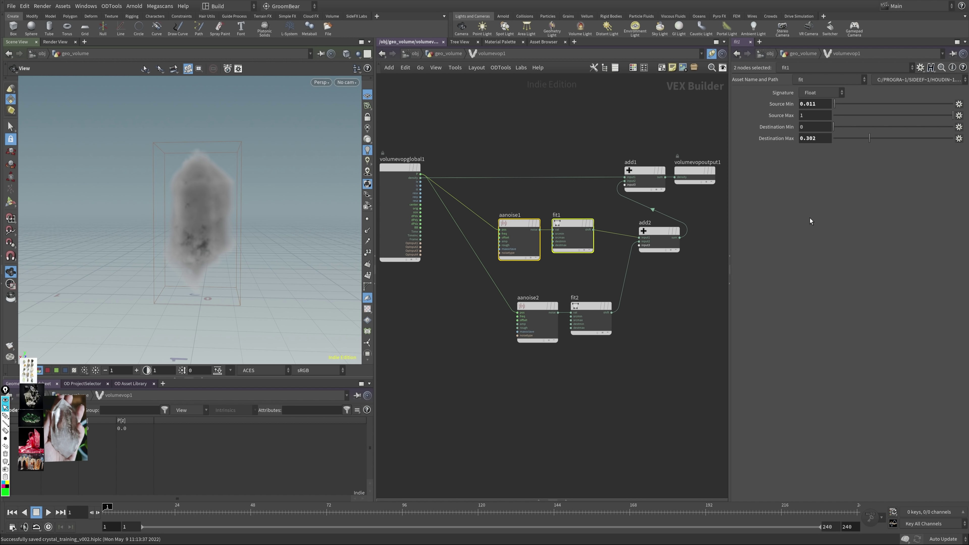
key("l")
Step: Retune fit1's Source Min and Destination Max, then set aanoise1's 3D Frequency to 1.4 and shift its Y offset
left_click(503, 229)
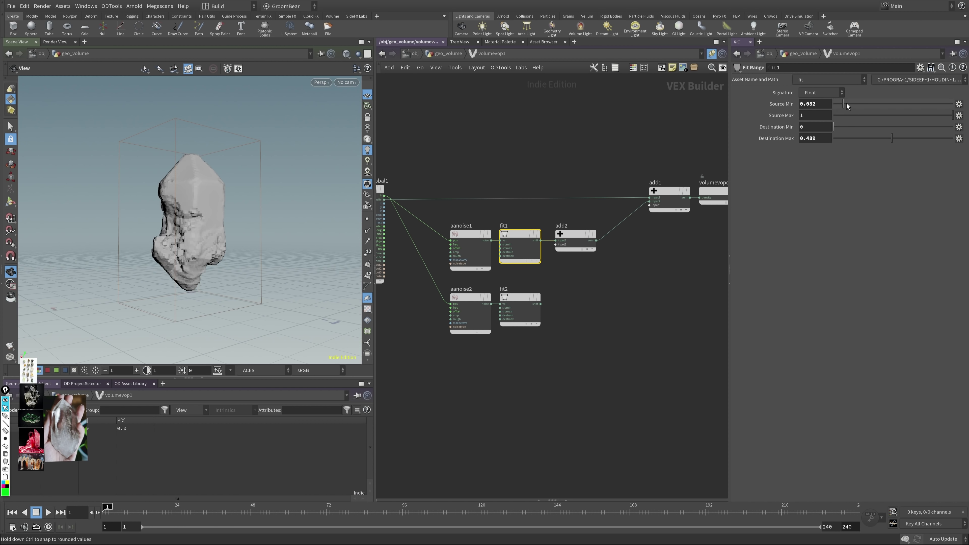
left_click_drag(892, 138, 883, 138)
middle_click_drag(815, 105, 816, 125)
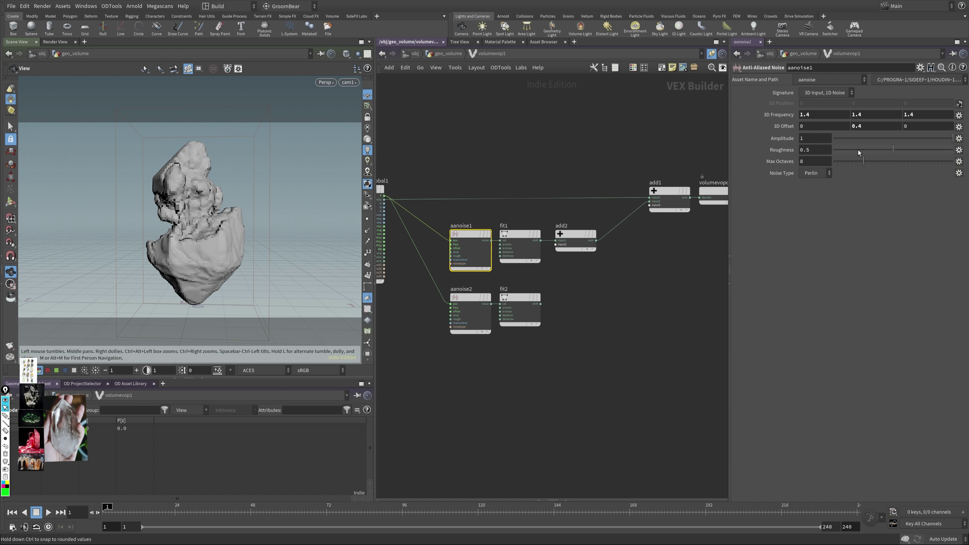
middle_click_drag(857, 126, 900, 142)
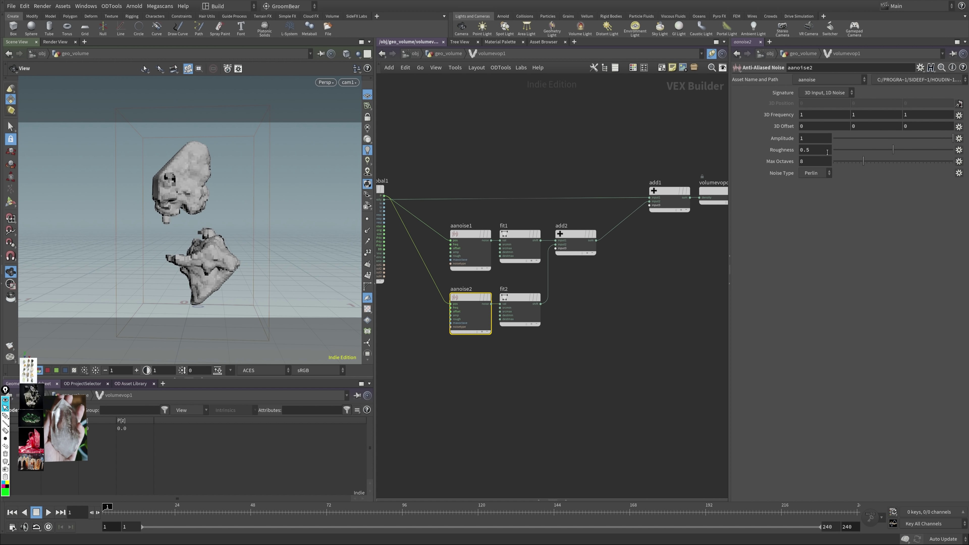
Step: With fit2 wired back into add2, set aanoise2's 3D Frequency to 2.7 and 3D Offset to 1, 1.2, 0, and save the scene
middle_click_drag(783, 114, 858, 121)
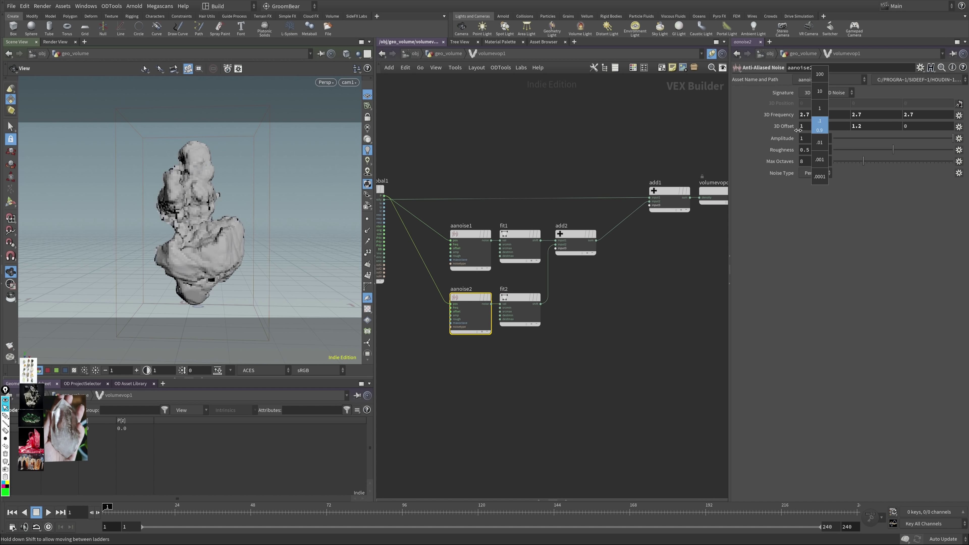
middle_click_drag(817, 115, 819, 115)
left_click_drag(213, 210, 263, 211)
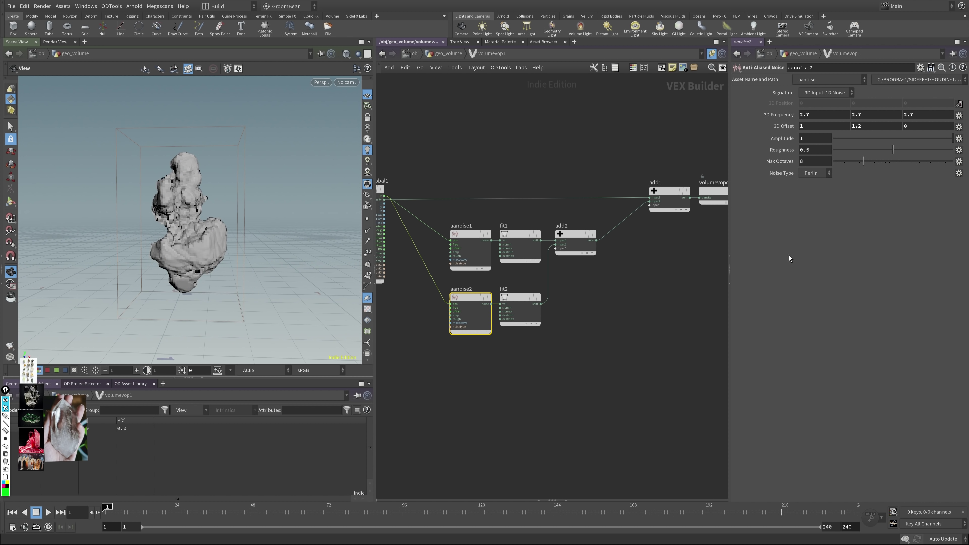
middle_click_drag(486, 406, 545, 400)
left_click_drag(223, 213, 208, 233)
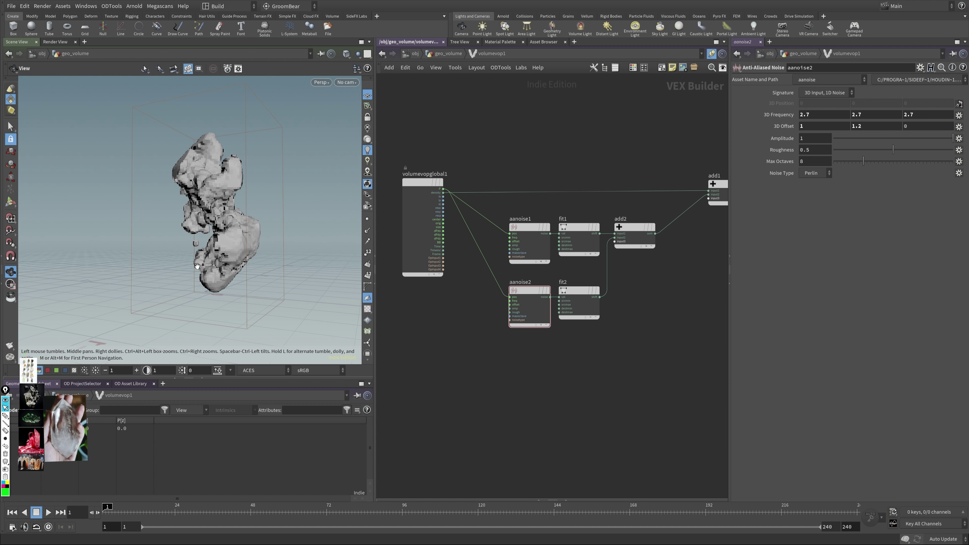
key("ctrl+s")
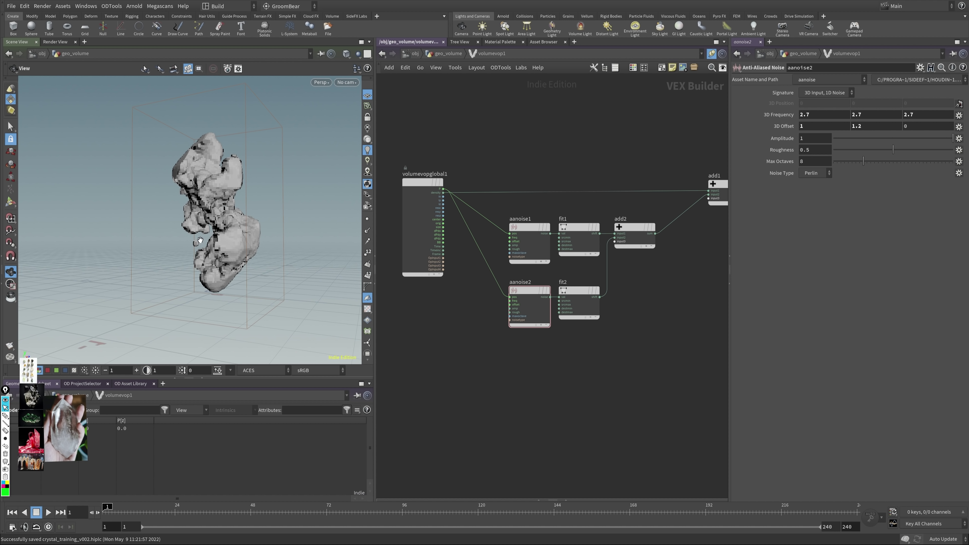
mouse_move(867, 125)
middle_mouse_down()
mouse_move(892, 126)
mouse_move(868, 126)
middle_mouse_up()
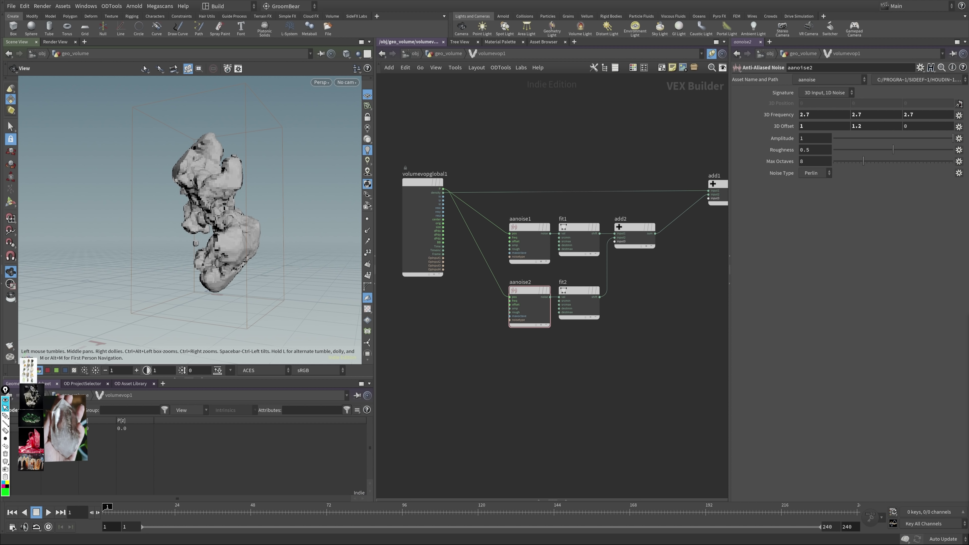
Step: Add a Relative to Bounding Box node and connect volumevopglobal1's P output to its P input
key("Tab")
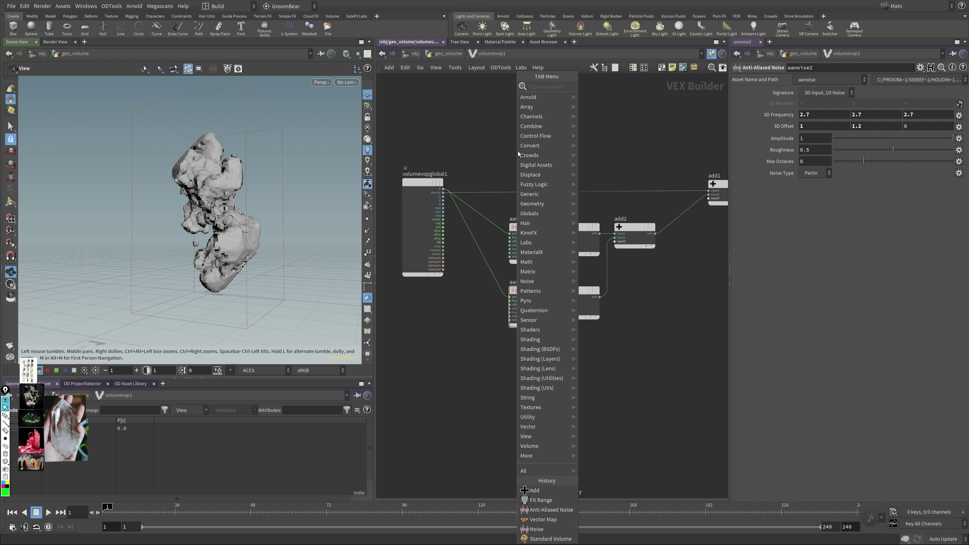
type("re")
key("BackSpace")
key("BackSpace")
type("clamp")
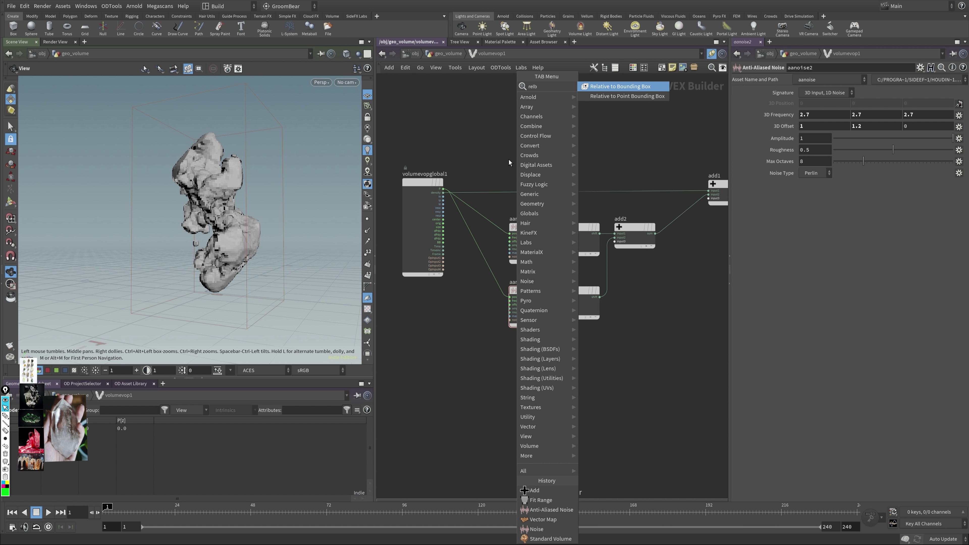
key("Return")
left_click(509, 159)
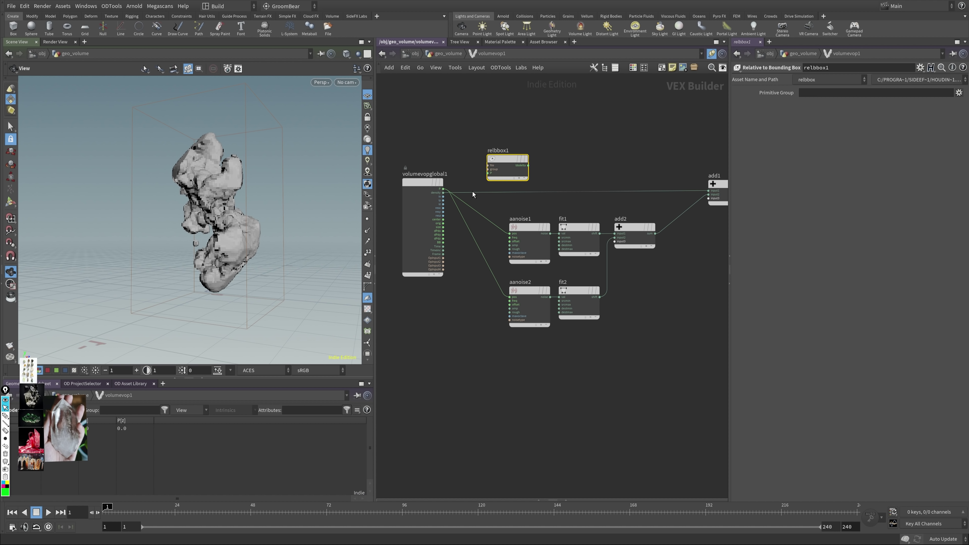
left_click_drag(443, 188, 528, 152)
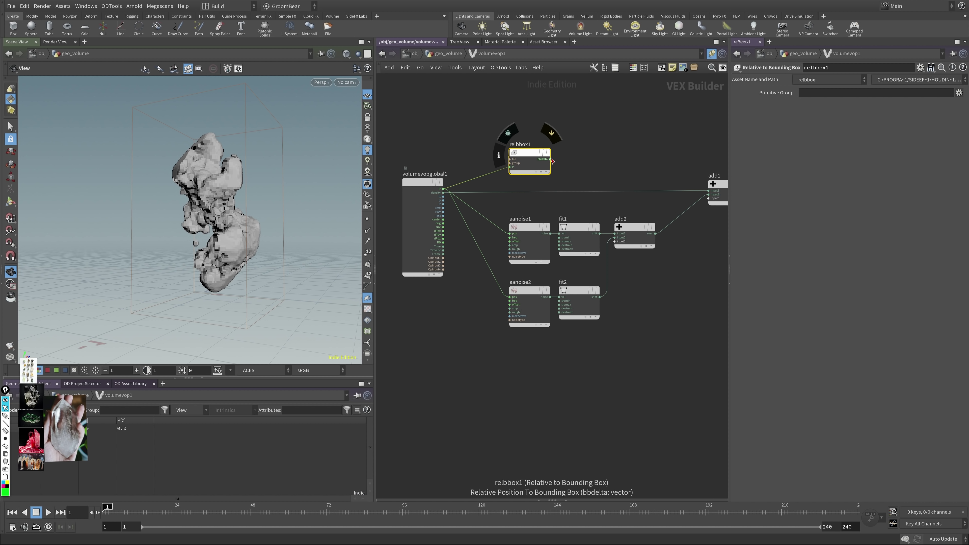
Step: Add a Vector to Float node after relbbox1 and feed it the bbdelta output
key("Tab")
type("vec")
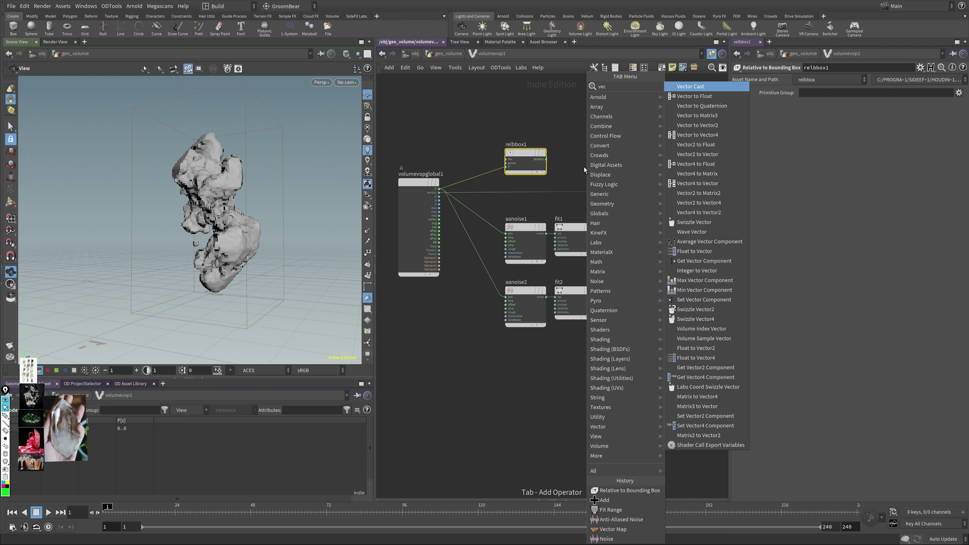
left_click(713, 101)
left_click(604, 152)
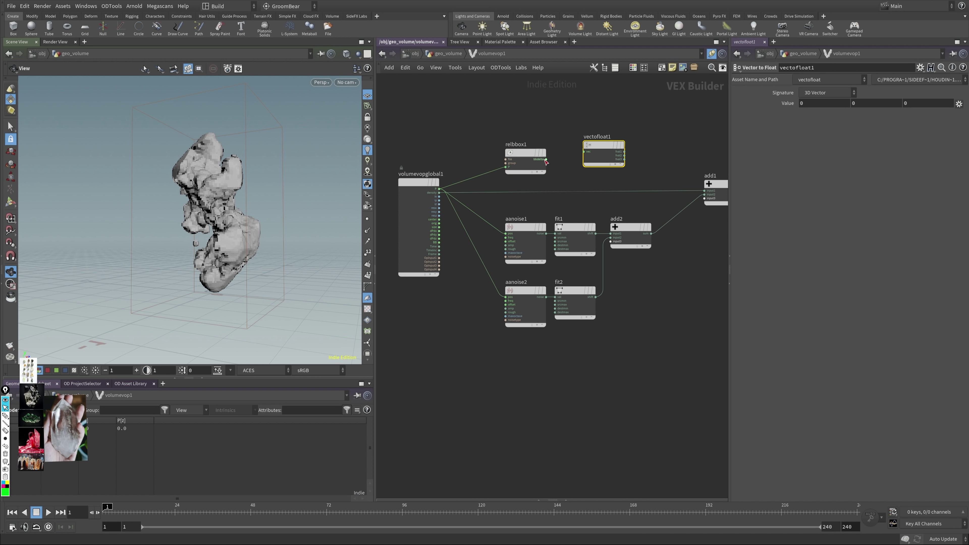
left_click_drag(602, 150, 578, 158)
right_click(597, 151)
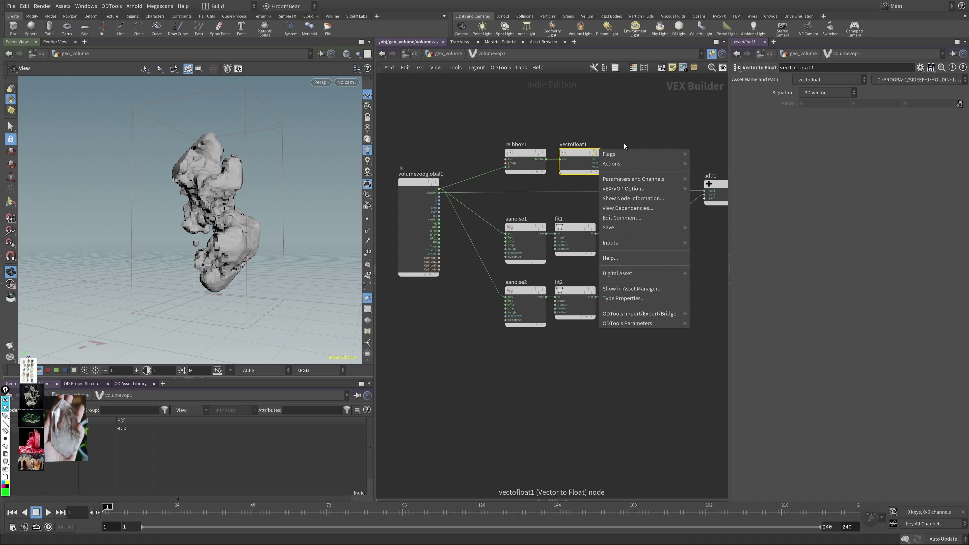
key("Escape")
scroll(590, 133, "up", 3)
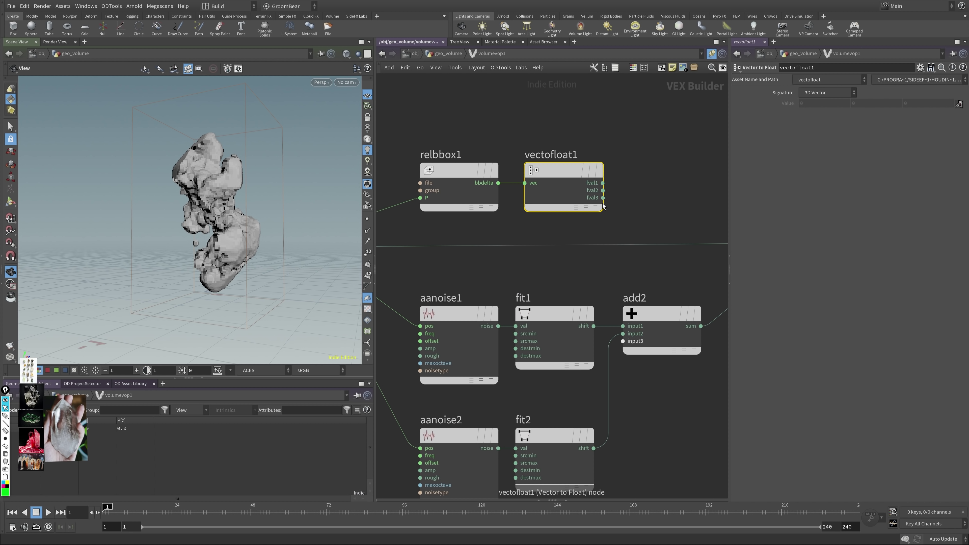
scroll(511, 137, "down", 3)
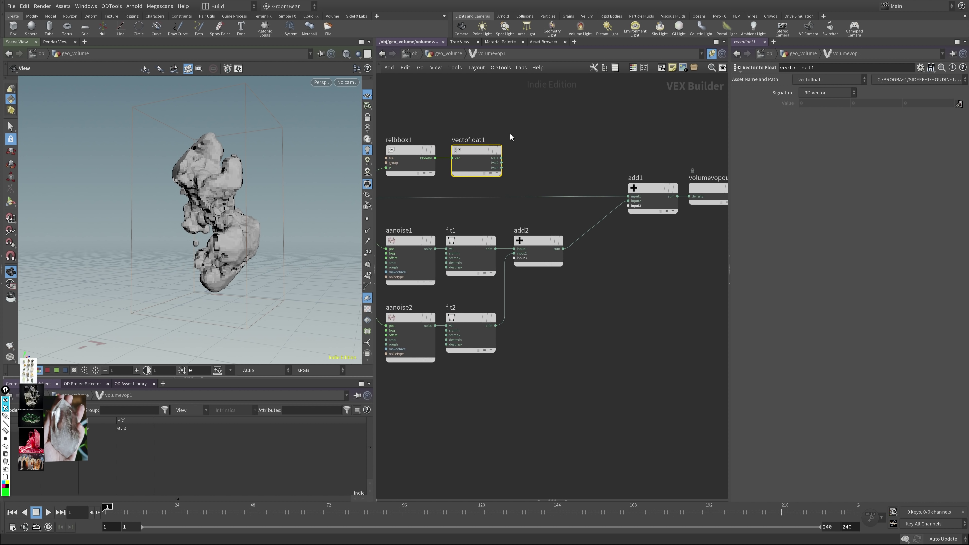
scroll(547, 154, "down", 1)
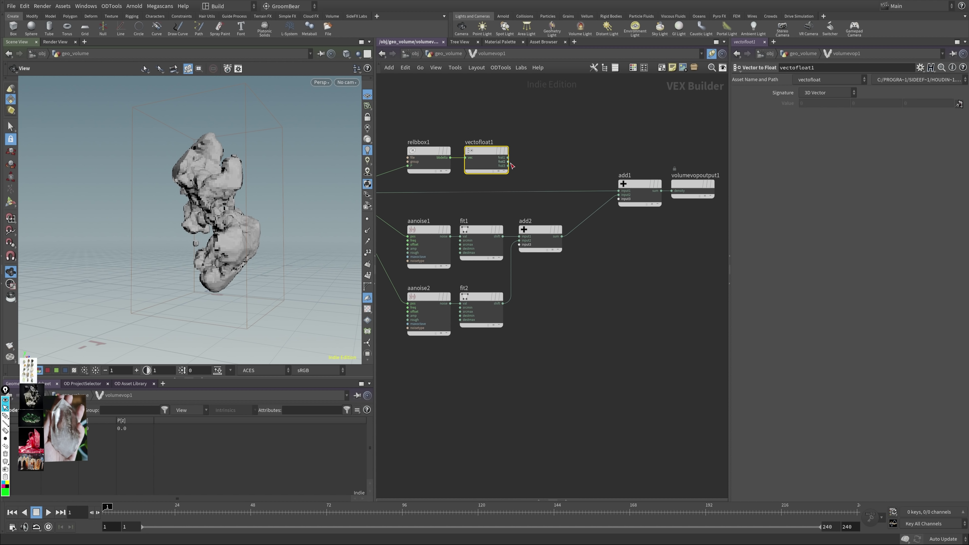
Step: Move relbbox1 and vectofloat1 below the noise branches and respace add1 and volumevopoutput1
middle_click_drag(505, 144, 566, 117)
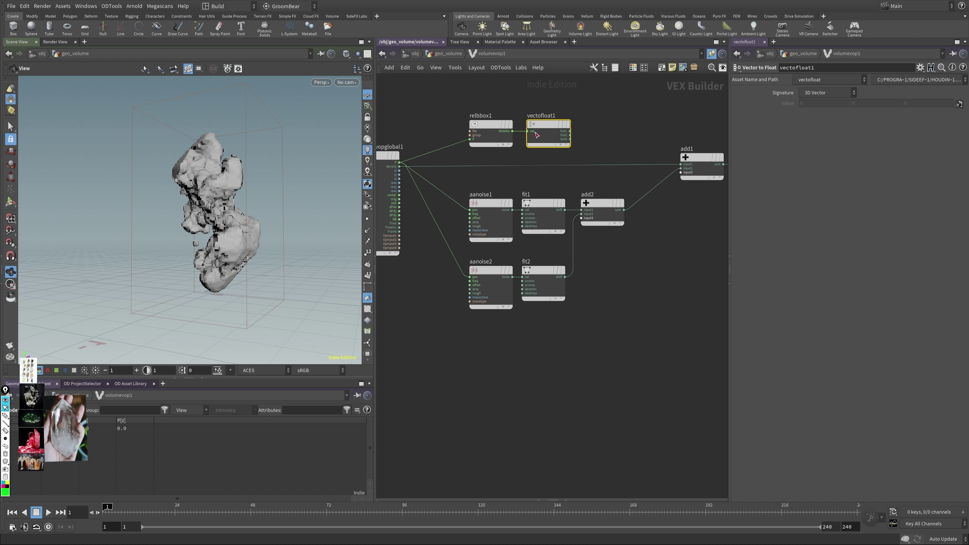
left_click_drag(457, 96, 544, 362)
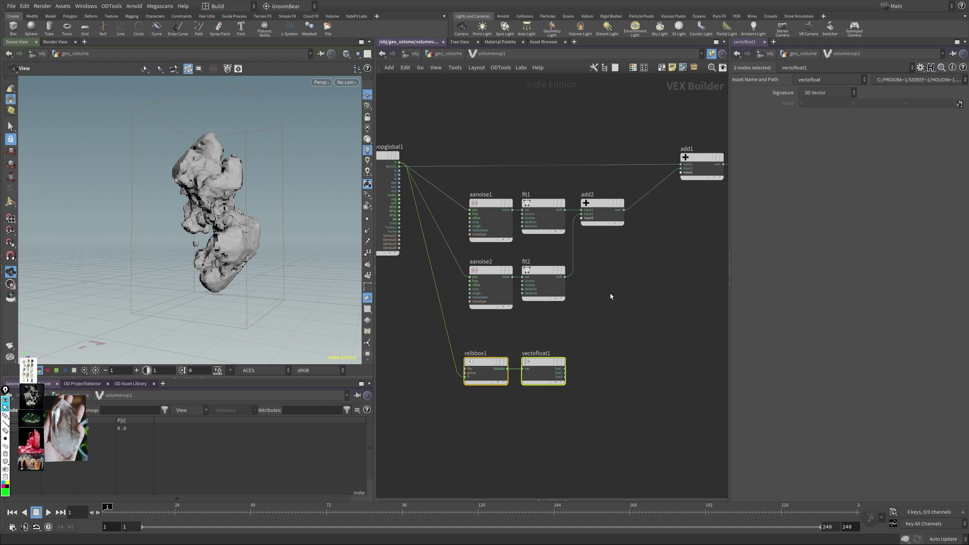
left_click(589, 340)
middle_click_drag(589, 341, 532, 353)
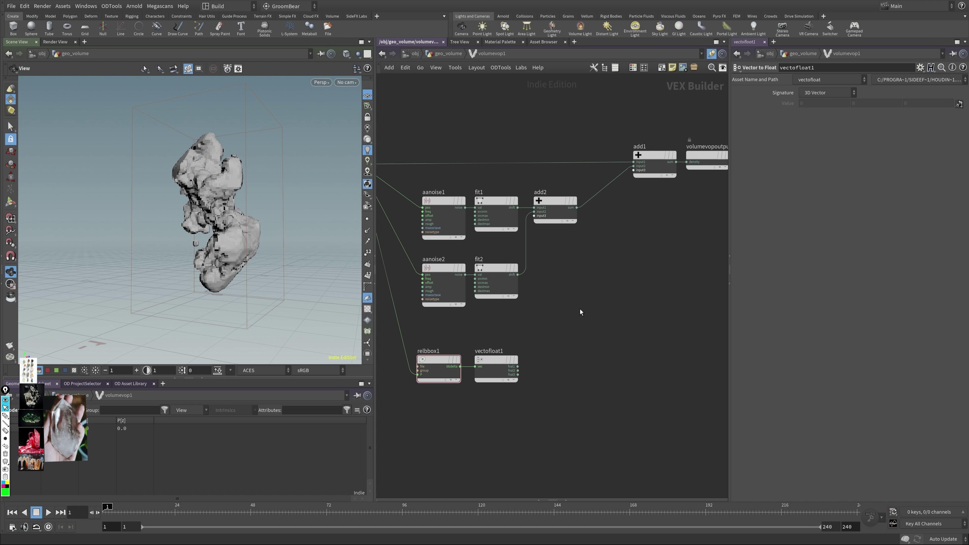
middle_click_drag(580, 309, 500, 301)
left_click_drag(564, 151, 529, 146)
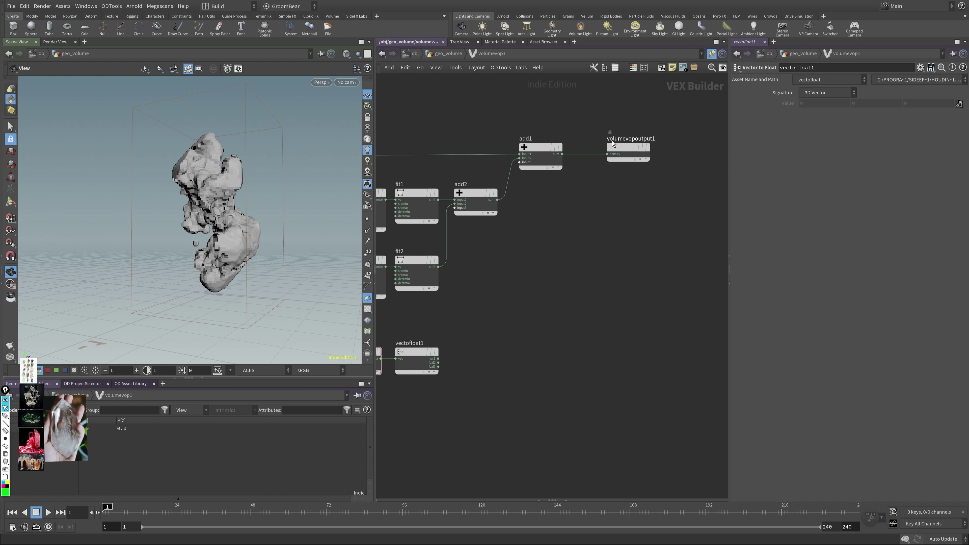
left_click_drag(611, 141, 638, 144)
middle_click_drag(564, 258, 612, 254)
Step: Place a new Add node in the empty area below add1
key("Tab")
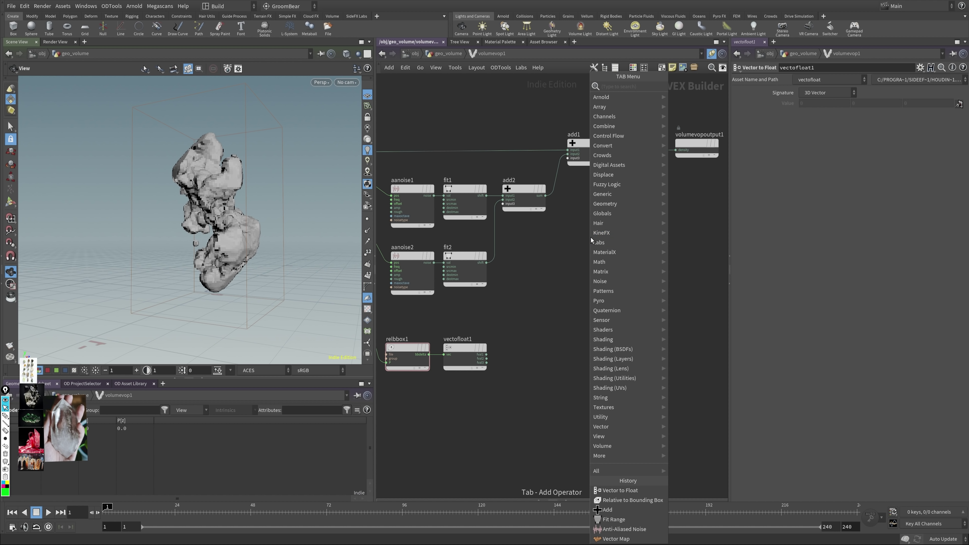
key("Escape")
key("Tab")
type("add")
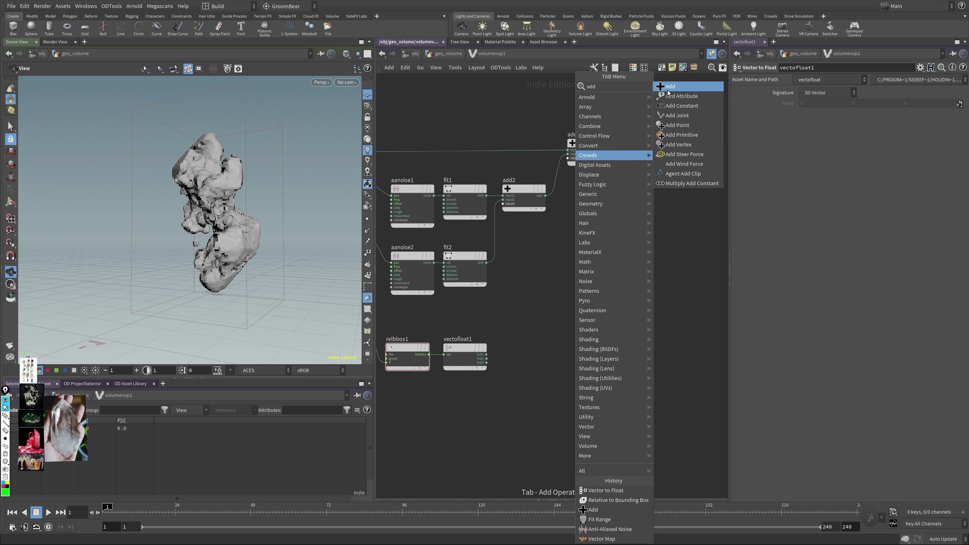
left_click(668, 90)
left_click(594, 256)
middle_click_drag(594, 255, 667, 263)
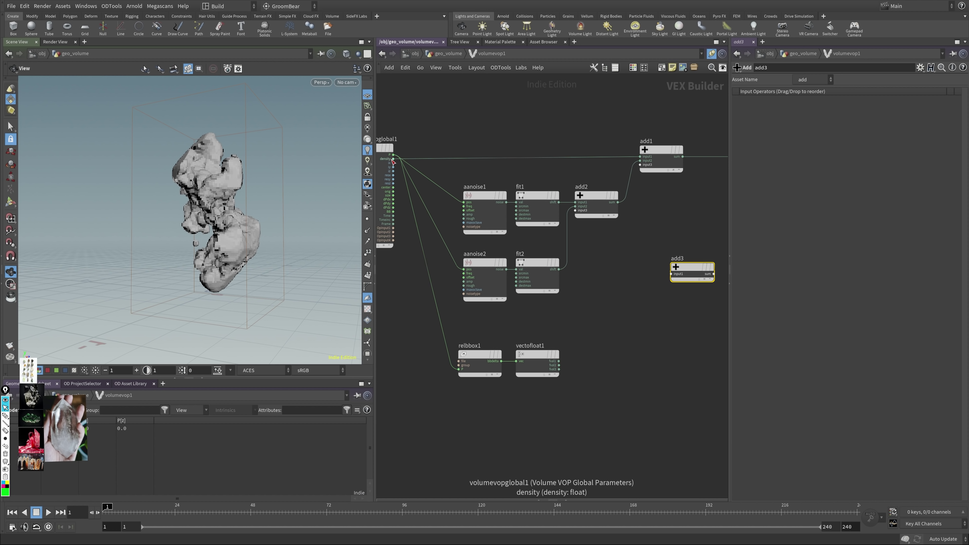
Step: Connect volumevopglobal1's density output to add3's first input and save the scene
left_click_drag(393, 162, 671, 274)
middle_click_drag(587, 344, 642, 346)
key("ctrl+z")
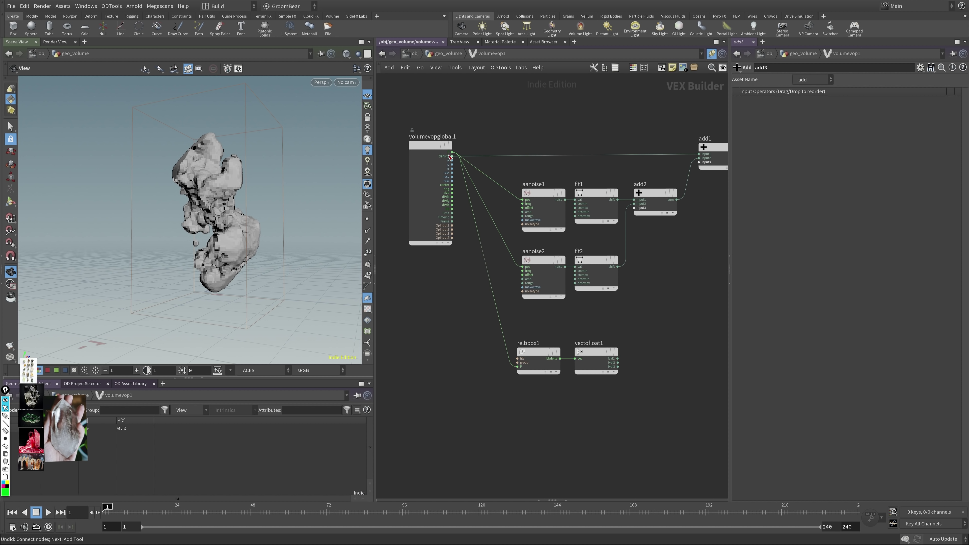
left_click_drag(452, 156, 585, 270)
key("ctrl+s")
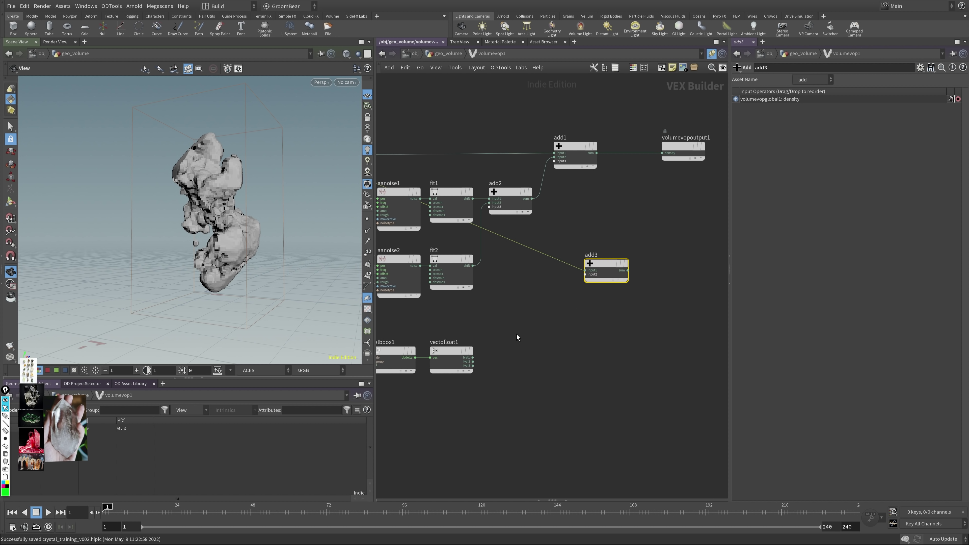
Step: Connect vectofloat1's fval2 to add3 and route add3's sum into volumevopoutput1's density in place of add1
middle_click_drag(516, 337, 550, 324)
left_click_drag(506, 348, 619, 261)
middle_click_drag(664, 258, 566, 302)
left_click_drag(562, 300, 596, 183)
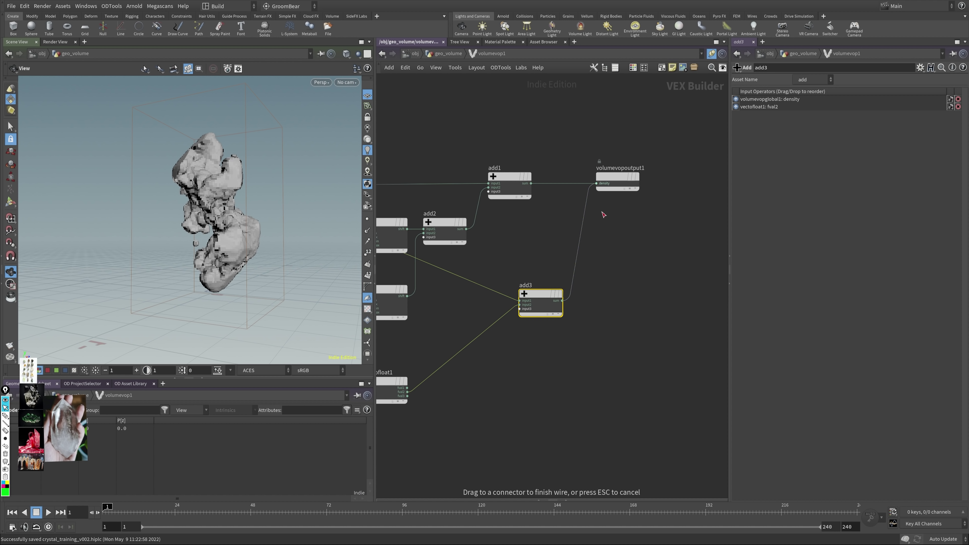
middle_click_drag(571, 257, 667, 204)
Step: Insert a Fit Range node on the wire between vectofloat1's fval2 output and add3
key("Tab")
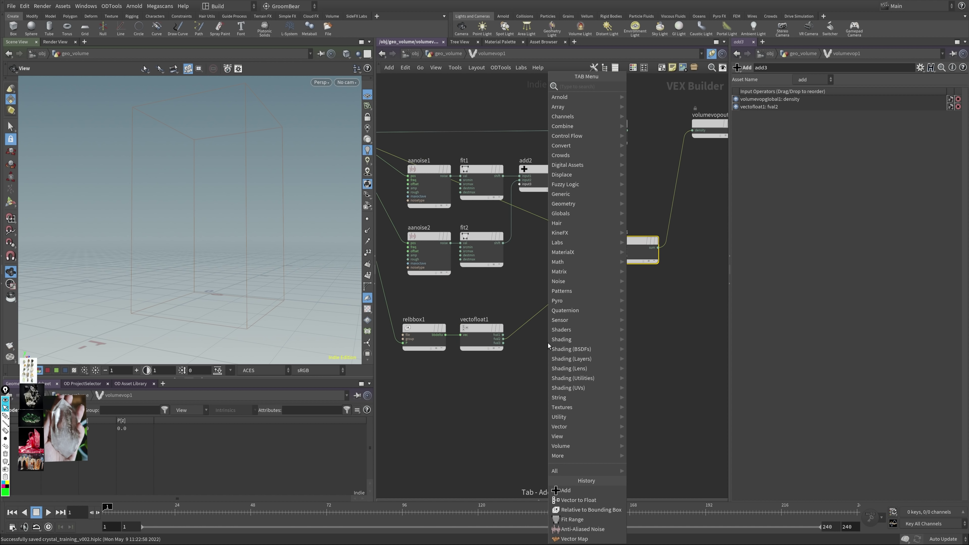
type("multiply")
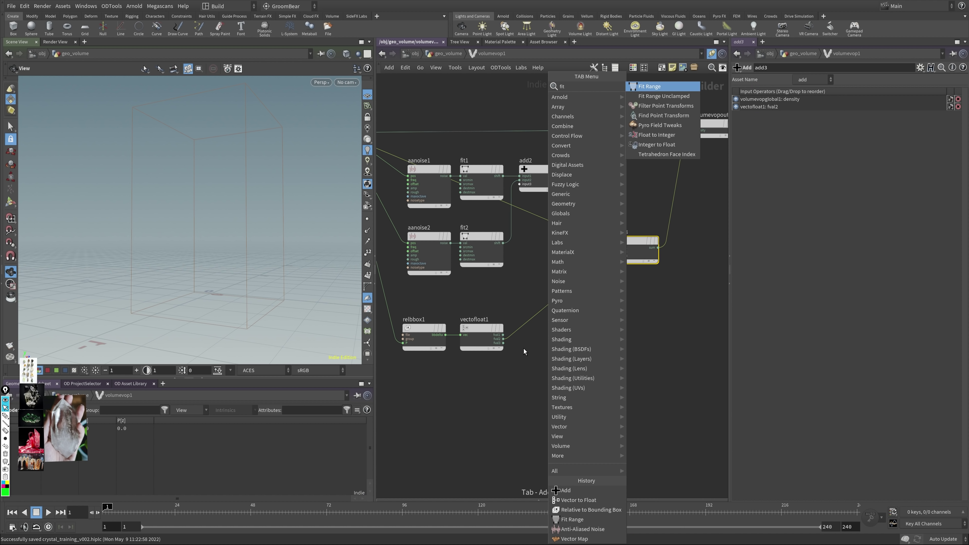
key("Return")
left_click(554, 338)
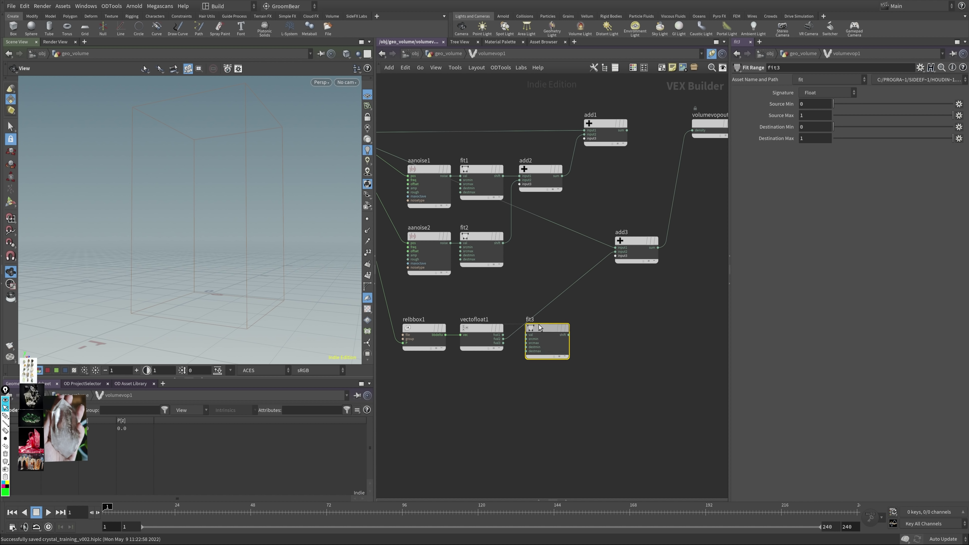
left_click_drag(554, 338, 531, 324)
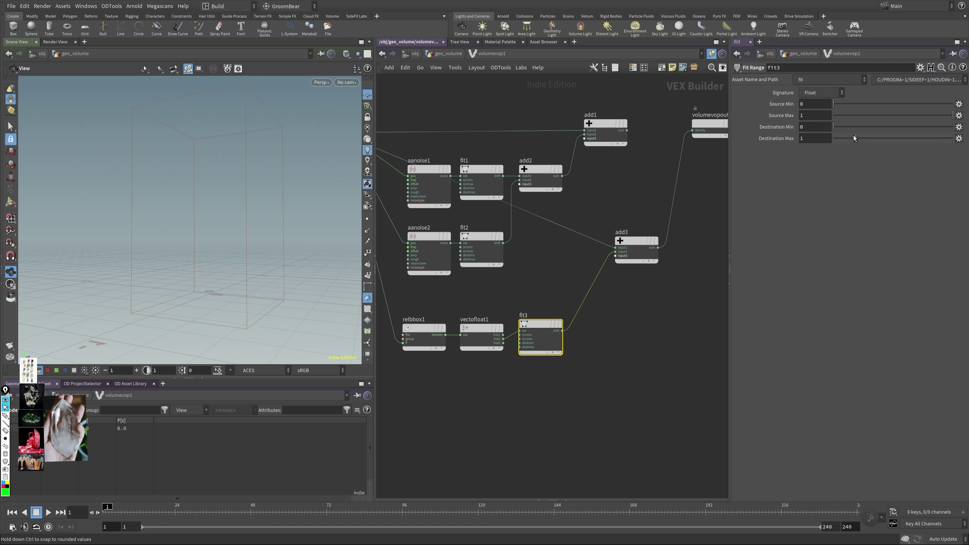
Step: Set fit3's Destination Max to 0.236 and Source Min to 0.359, inspecting the resulting volume shape
mouse_move(852, 134)
left_mouse_down()
mouse_move(820, 138)
mouse_move(861, 137)
left_mouse_up()
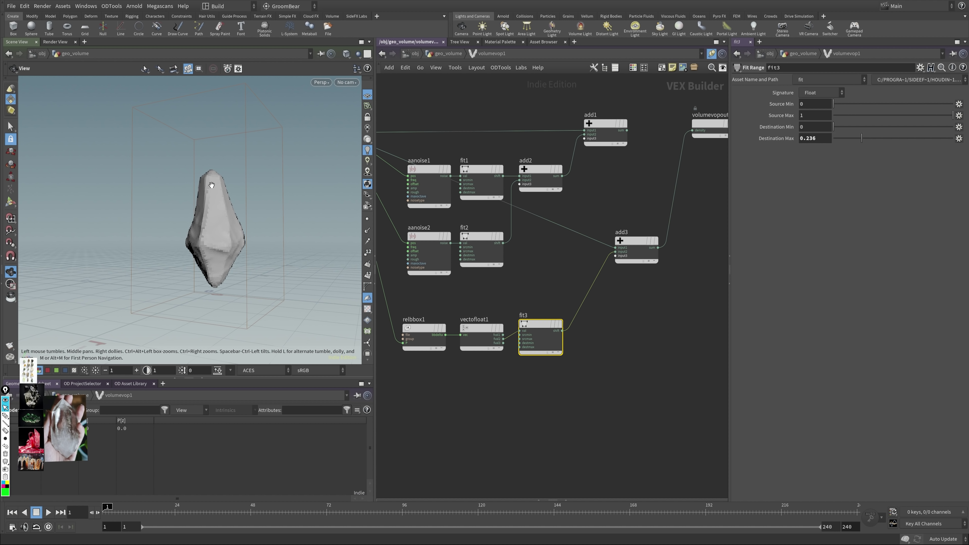
left_click_drag(214, 267, 162, 238)
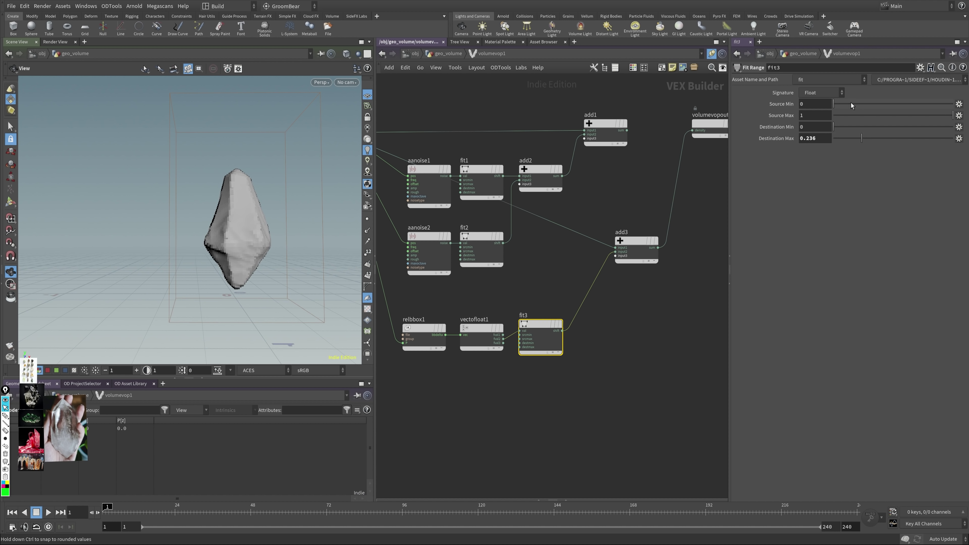
left_click_drag(839, 104, 876, 101)
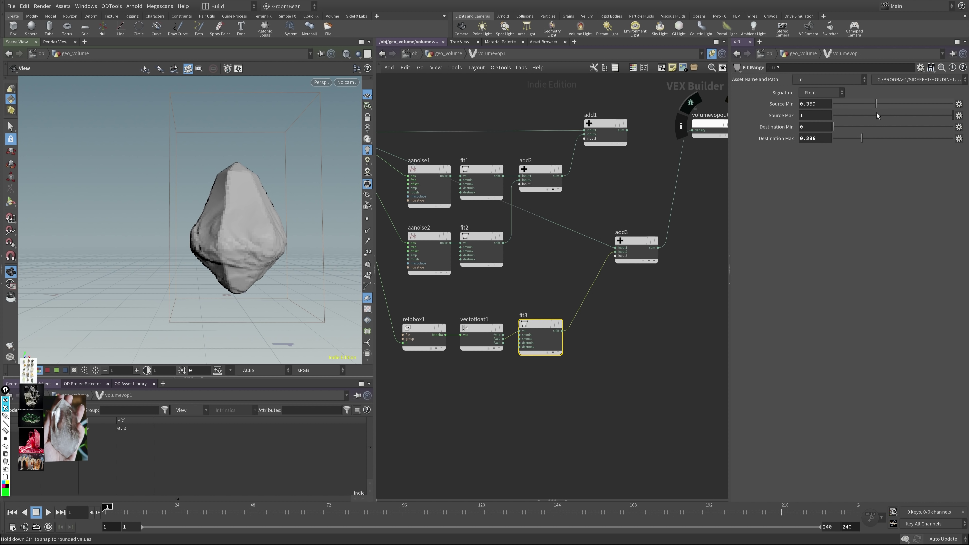
Step: Set fit3's Source Min to 0.443, Source Max to 0.504 and Destination Max to 0.416, checking the resulting volume shape
left_click_drag(868, 138, 887, 144)
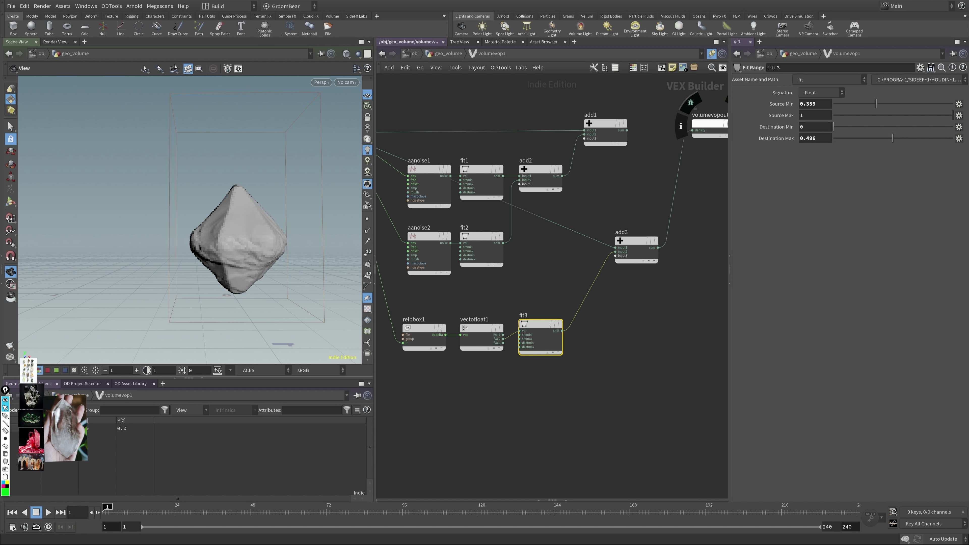
middle_click_drag(556, 288, 605, 294)
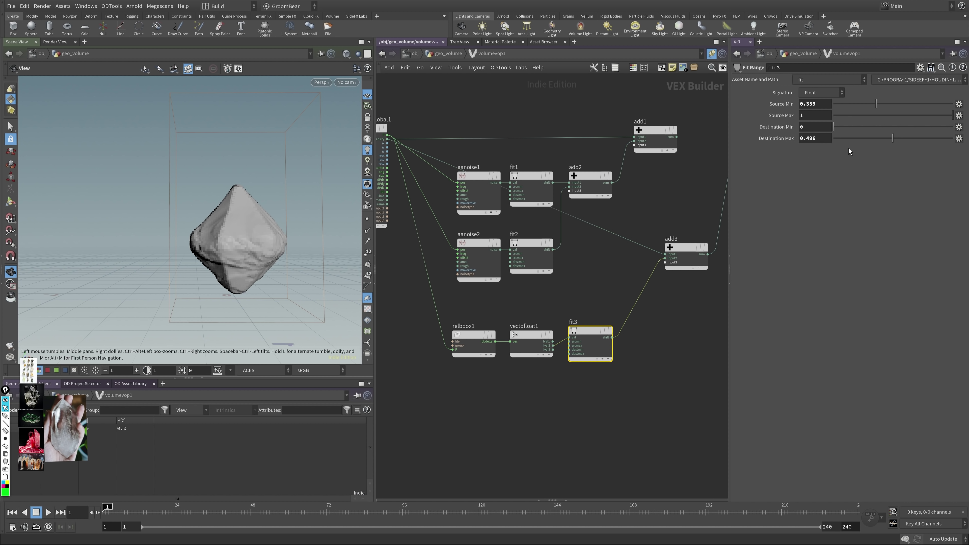
left_click_drag(891, 138, 888, 103)
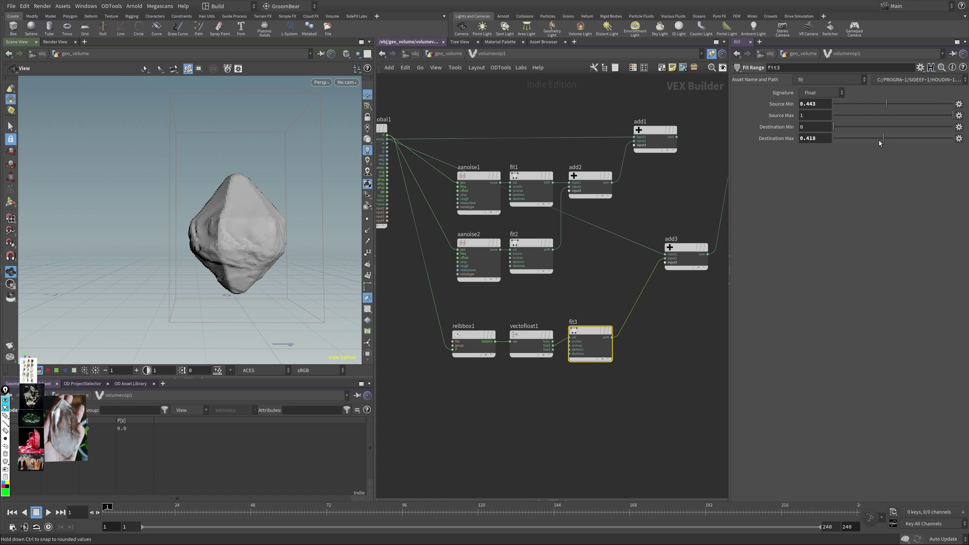
left_click_drag(878, 138, 876, 130)
left_click_drag(934, 116, 894, 117)
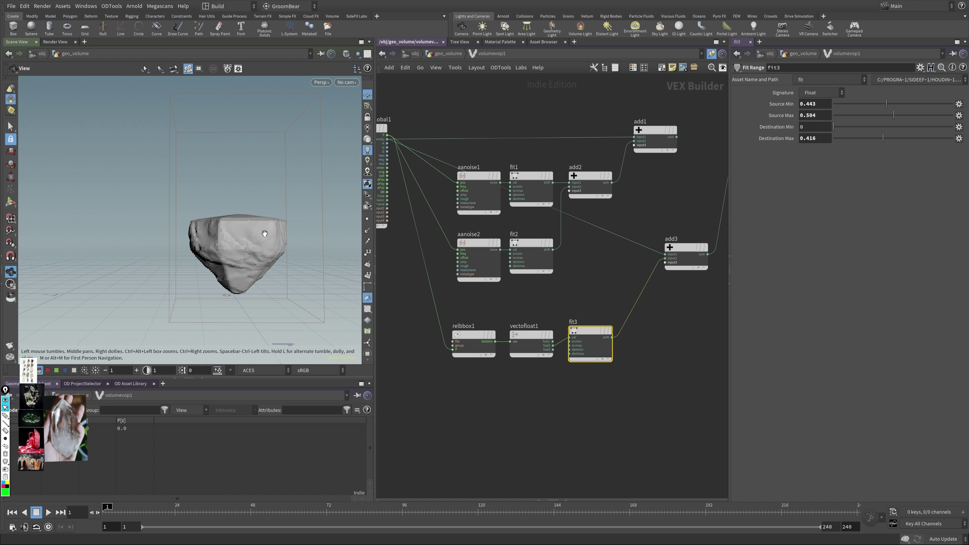
left_click_drag(265, 232, 301, 230)
Step: Reconnect add1's sum to volumevopoutput1's density in place of add3, shift both nodes aside and save the scene
middle_click_drag(609, 292, 599, 286)
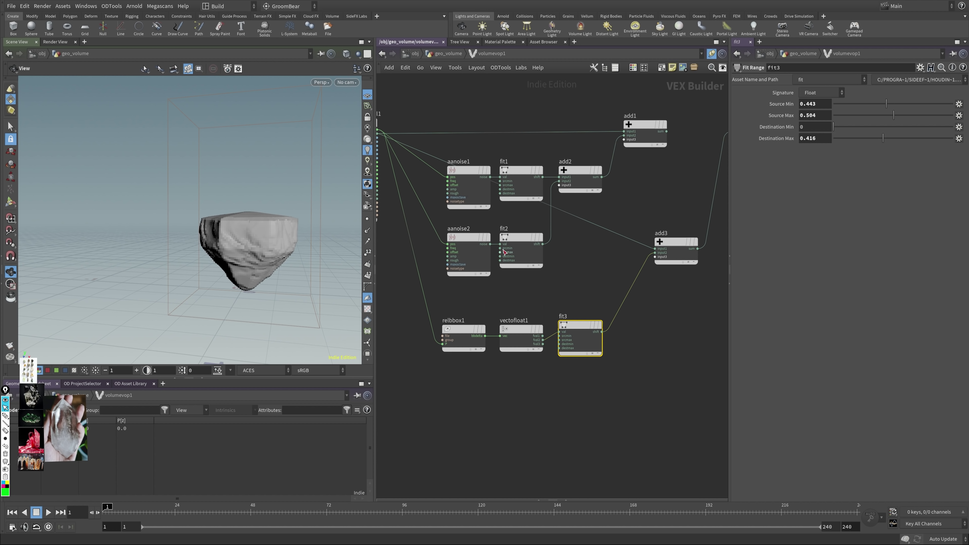
middle_click_drag(560, 241, 467, 267)
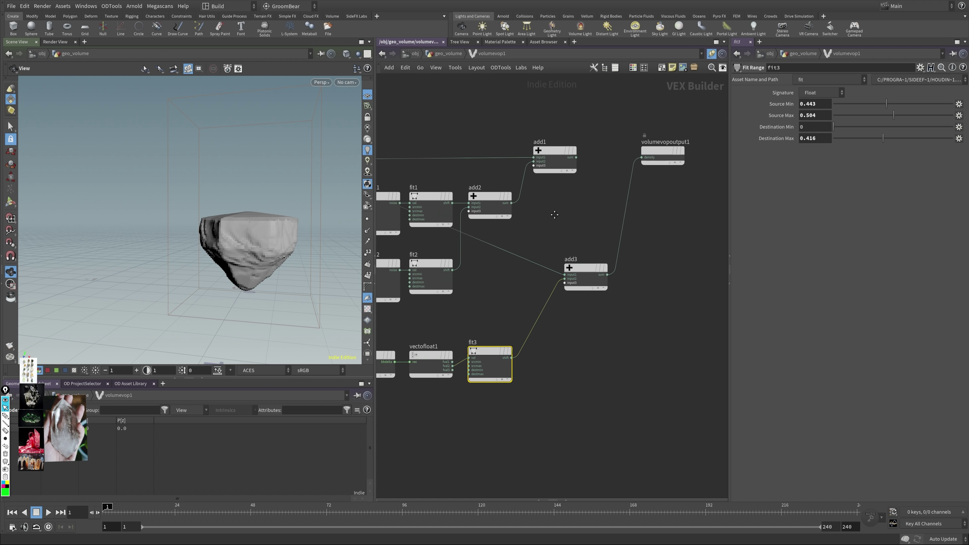
left_click(574, 156)
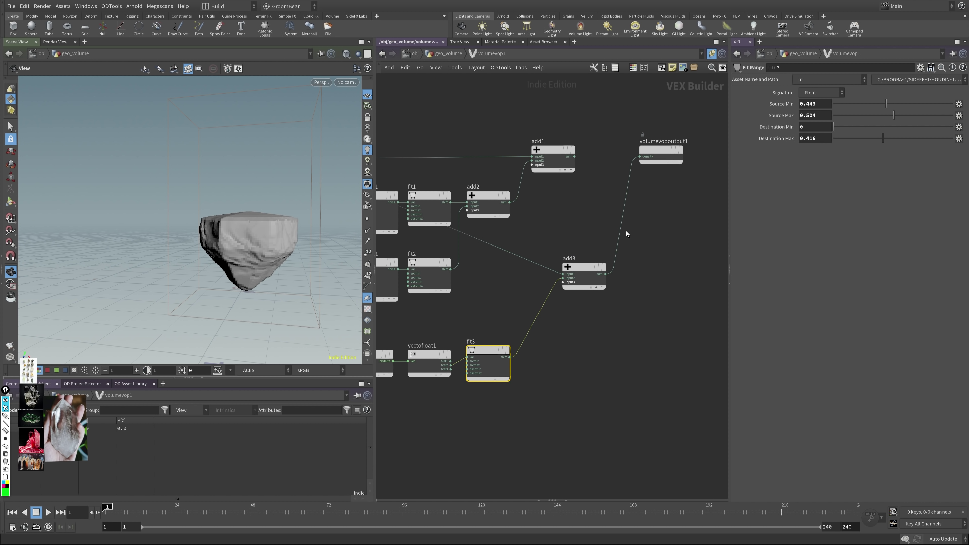
left_click(639, 157)
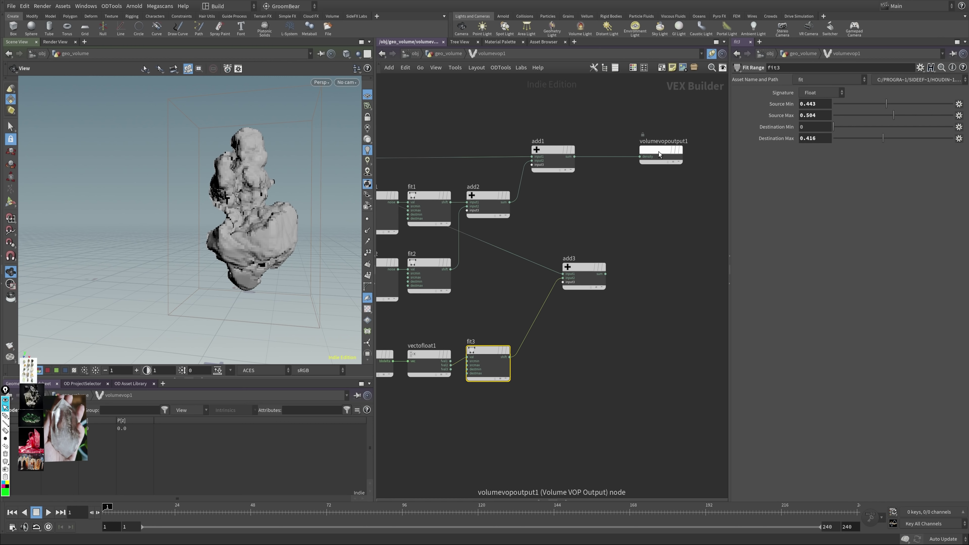
left_click_drag(658, 152, 697, 151)
key("ctrl+s")
left_click_drag(560, 154, 644, 150)
left_click_drag(263, 207, 290, 210)
Step: Add a Multiply node between add2 and add1
key("Tab")
type("mu")
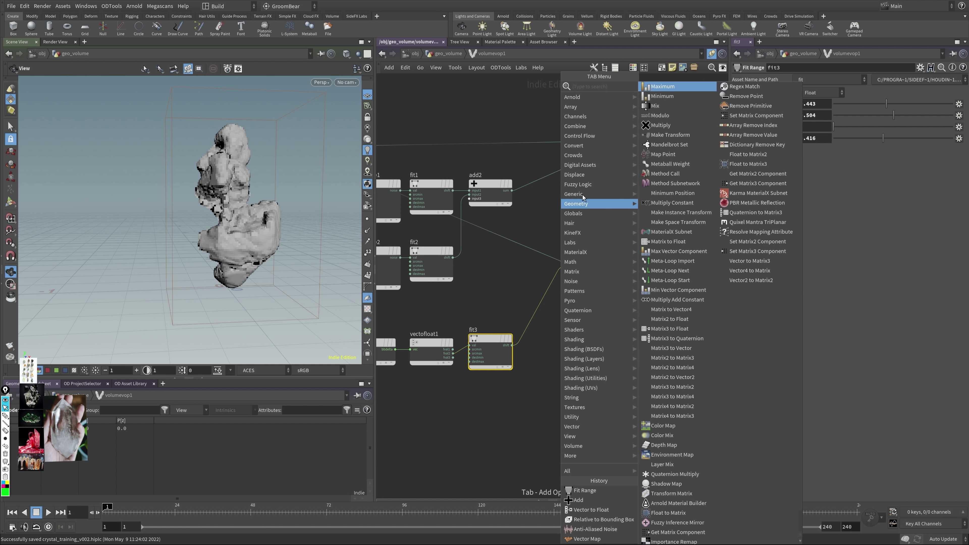
left_click(660, 87)
left_click(564, 200)
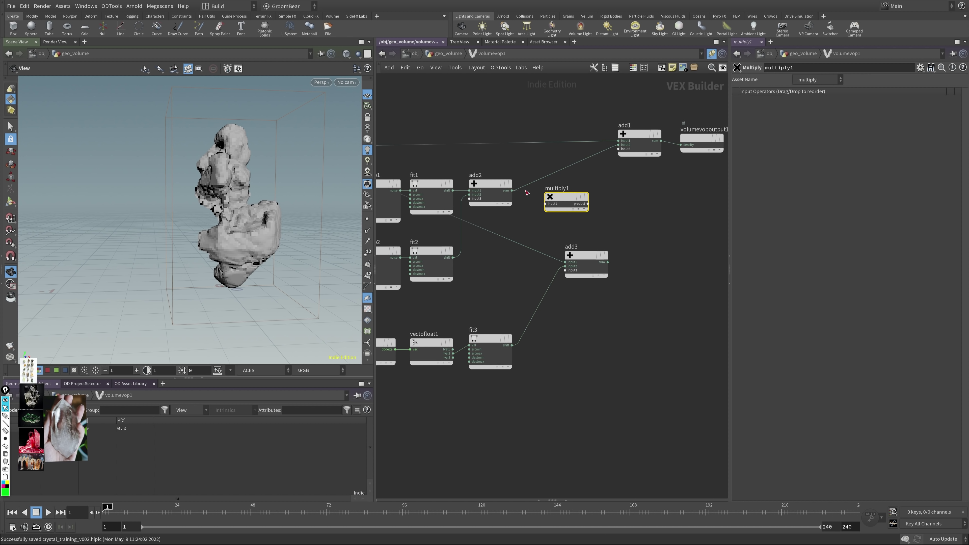
Step: Multiply add2's sum by fit3's output in multiply1 and feed the product into add1's second input
middle_click_drag(422, 344, 491, 319)
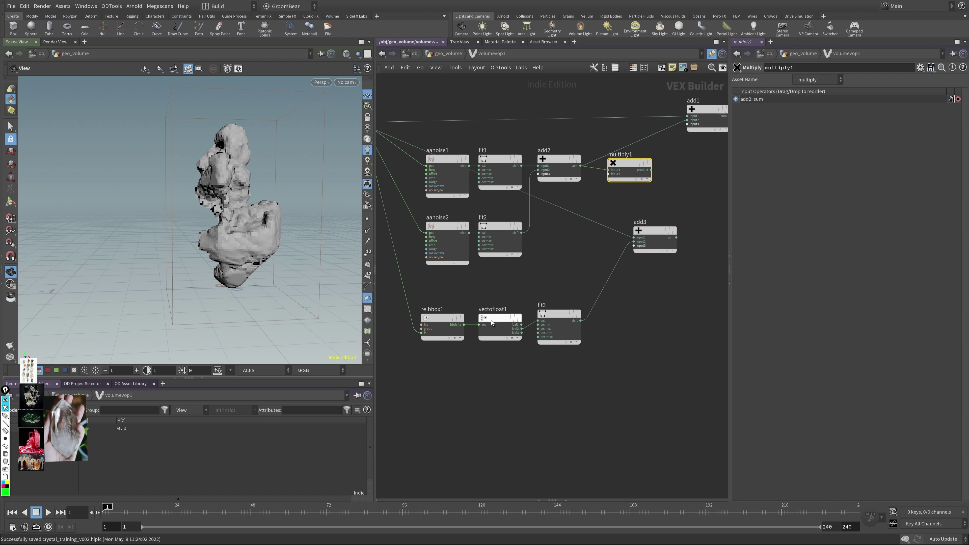
left_click_drag(422, 290, 581, 345)
middle_click_drag(579, 297, 529, 308)
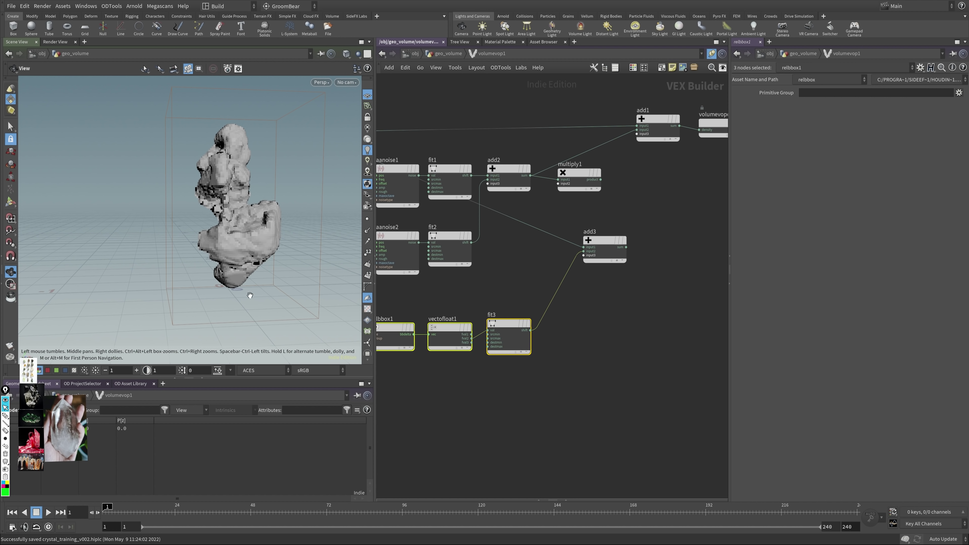
left_click(513, 272)
middle_click_drag(512, 272, 453, 306)
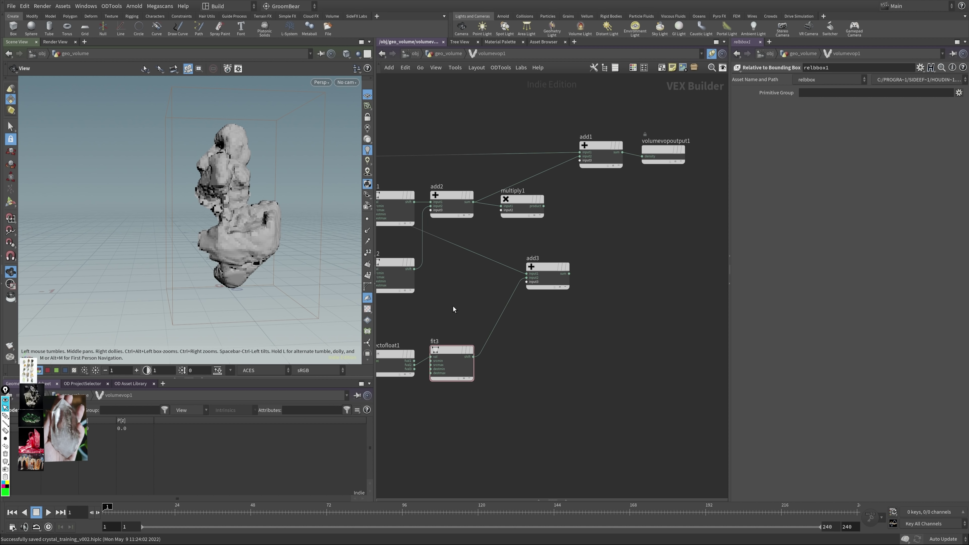
left_click_drag(473, 357, 579, 156)
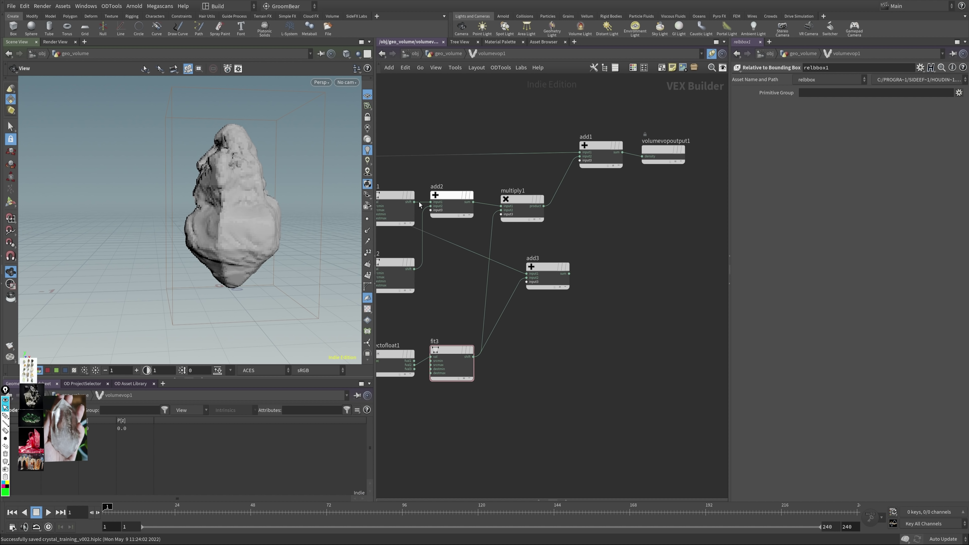
Step: Move add3 and multiply1 out of the way of the wires while inspecting the multiplied volume's shape
left_click_drag(223, 232, 263, 181)
left_click_drag(541, 270, 580, 274)
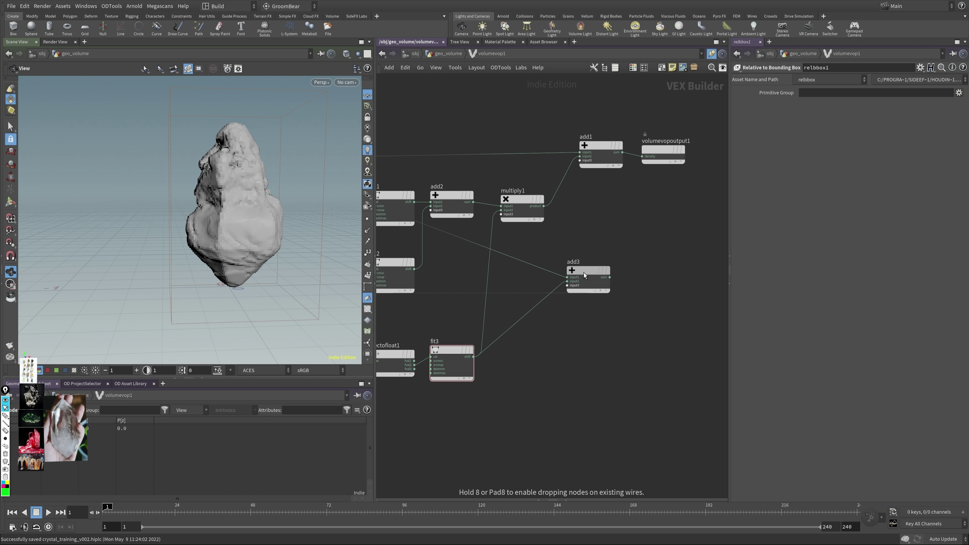
middle_click_drag(386, 240, 419, 239)
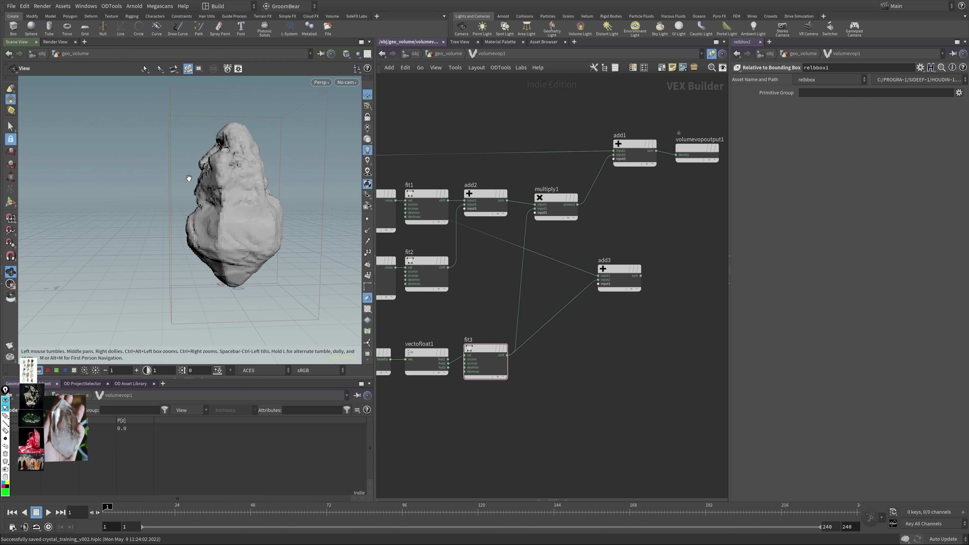
mouse_move(188, 178)
left_mouse_down()
mouse_move(244, 180)
mouse_move(189, 178)
left_mouse_up()
scroll(422, 155, "left", 3)
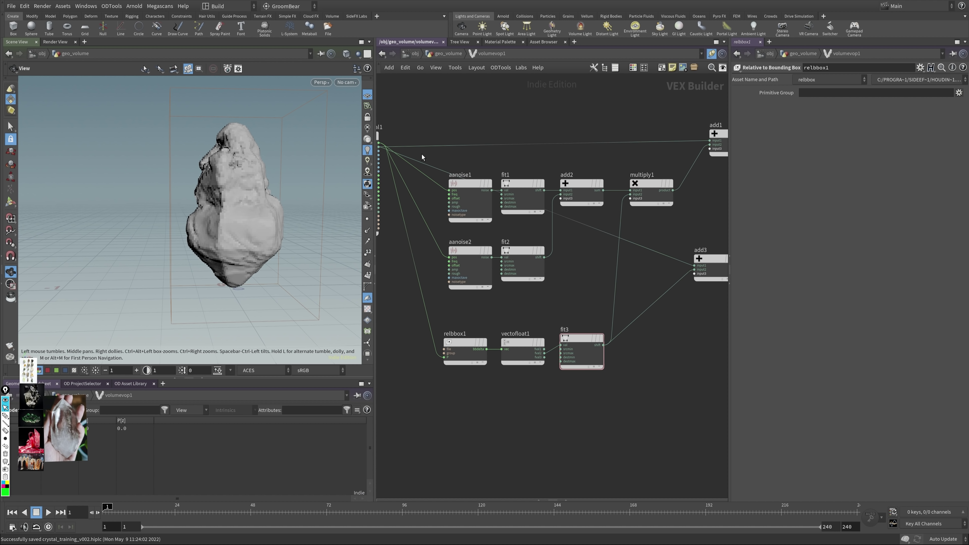
scroll(566, 283, "right", 3)
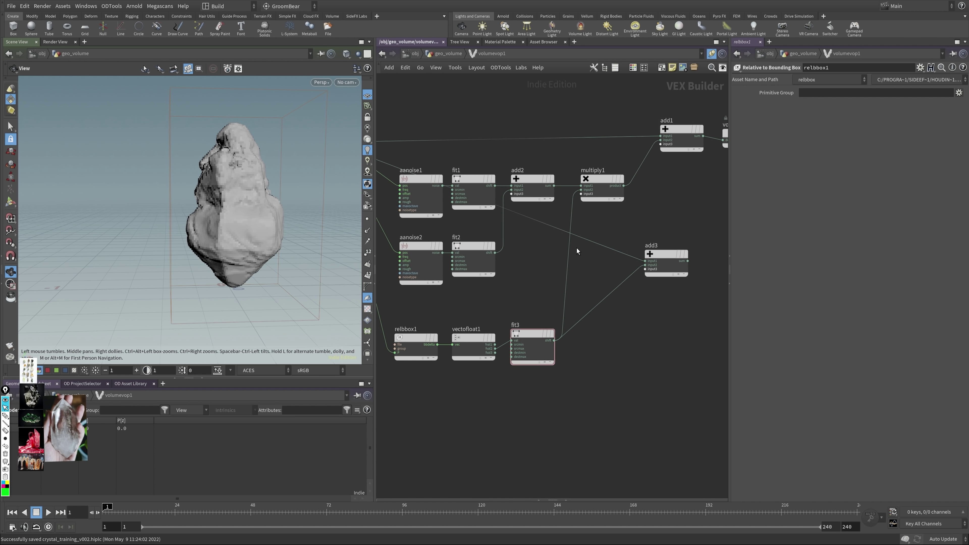
left_click_drag(591, 179, 594, 205)
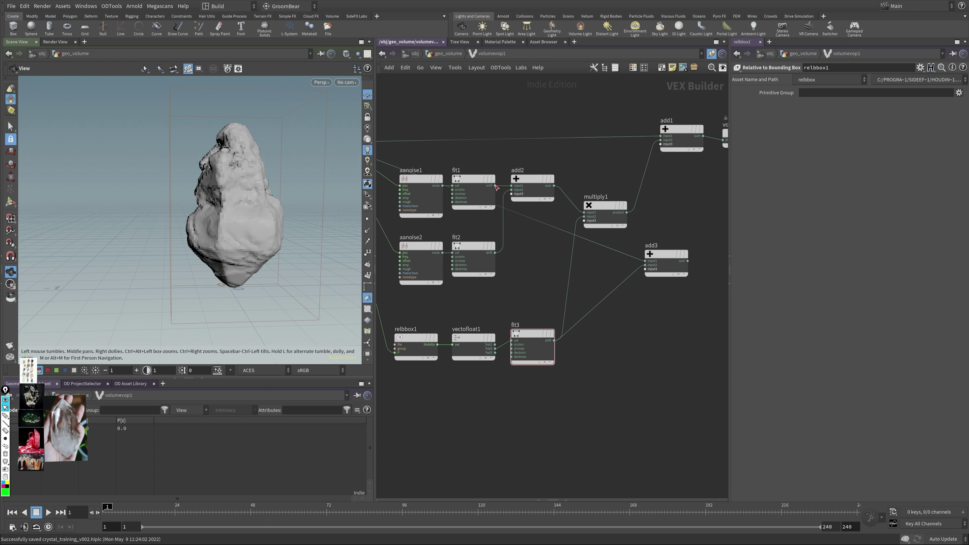
Step: Preview fit1's output in add1's second input, and replace it with add2's sum to bypass multiply1
left_click_drag(495, 185, 661, 139)
left_click_drag(234, 218, 378, 170)
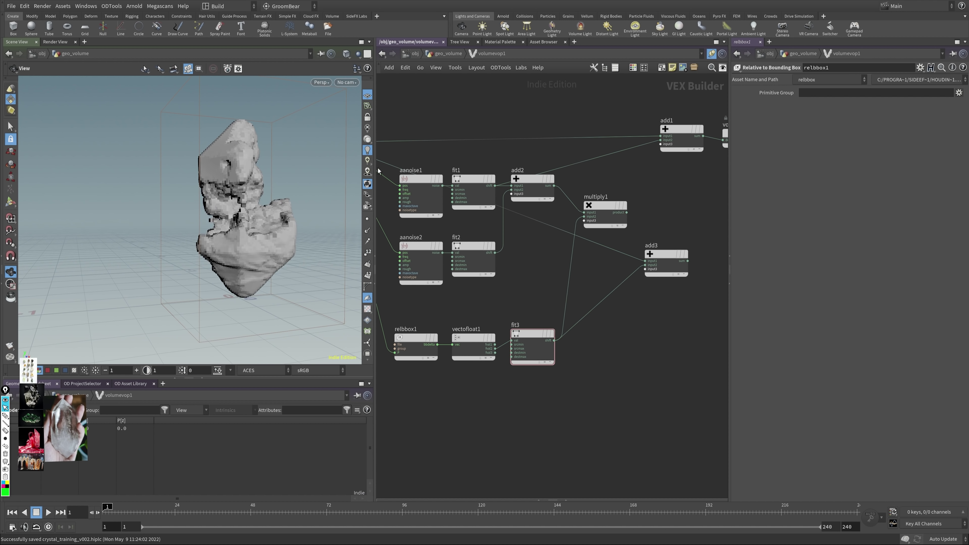
left_click_drag(554, 186, 660, 140)
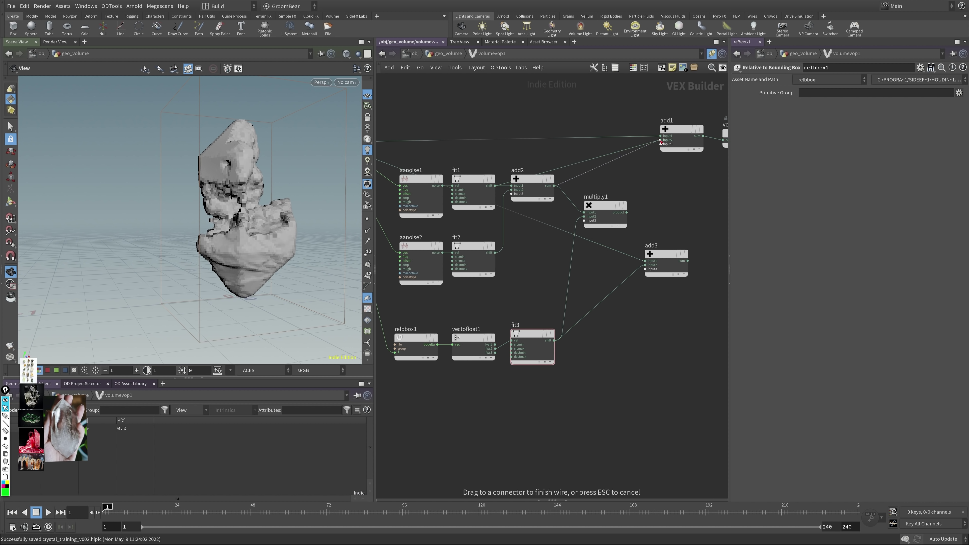
left_click_drag(236, 214, 290, 249)
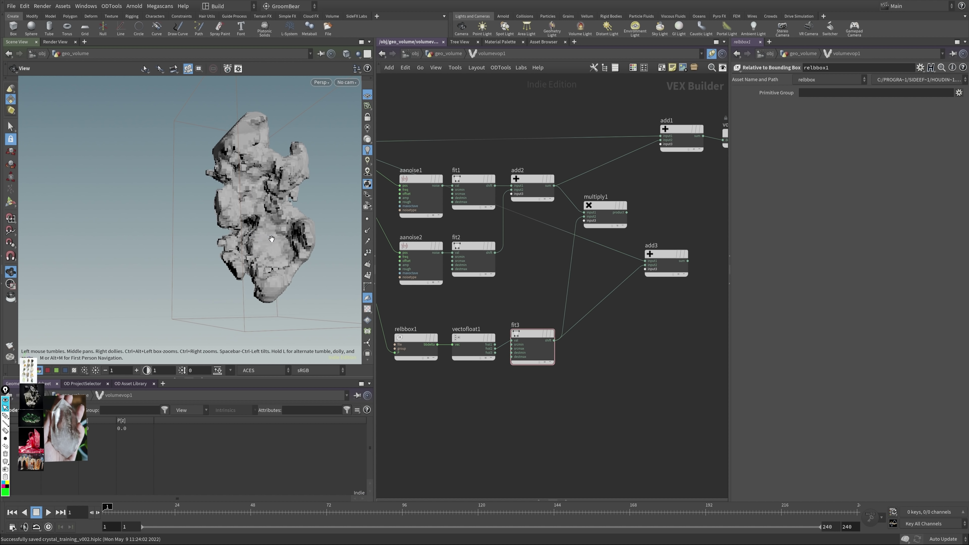
scroll(514, 239, "down", 2)
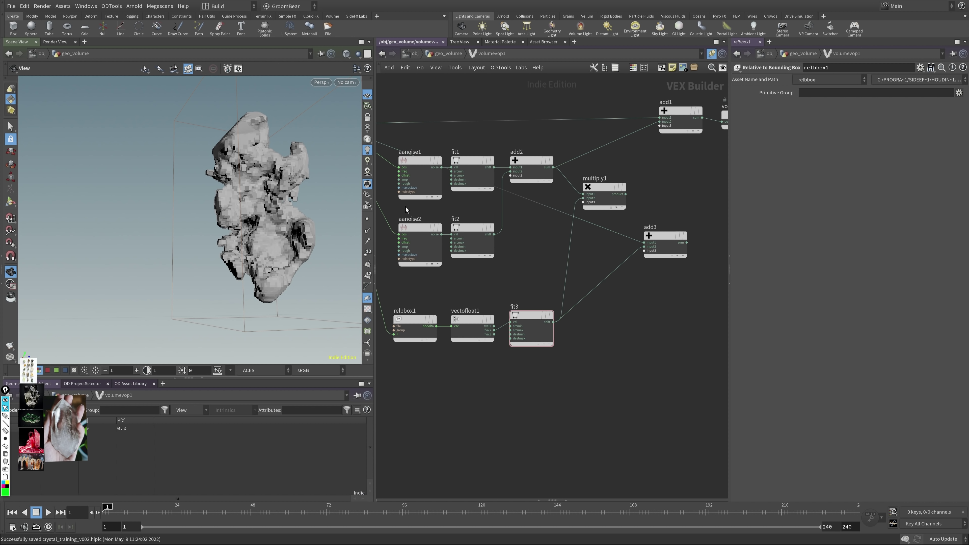
Step: Wire fit2's output into multiply1 in place of add2's sum, and delete the add3 node
left_click_drag(406, 206, 526, 242)
middle_click_drag(551, 240, 501, 238)
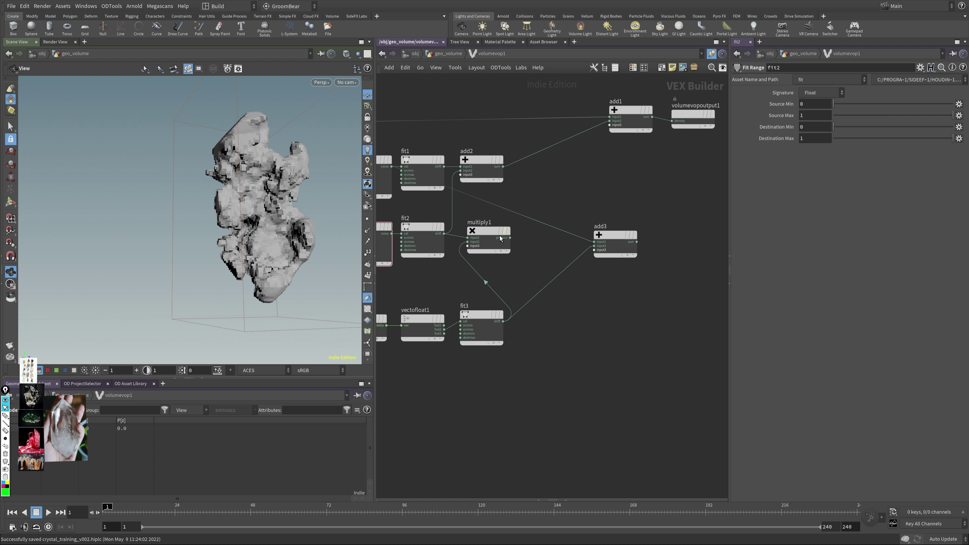
left_click_drag(501, 238, 532, 239)
left_click(612, 239)
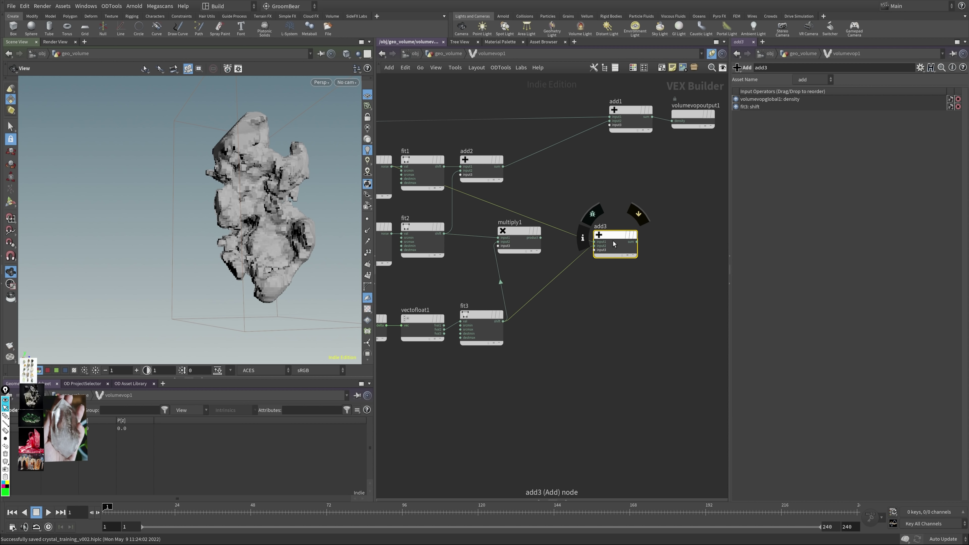
key("Delete")
left_click_drag(518, 232, 530, 232)
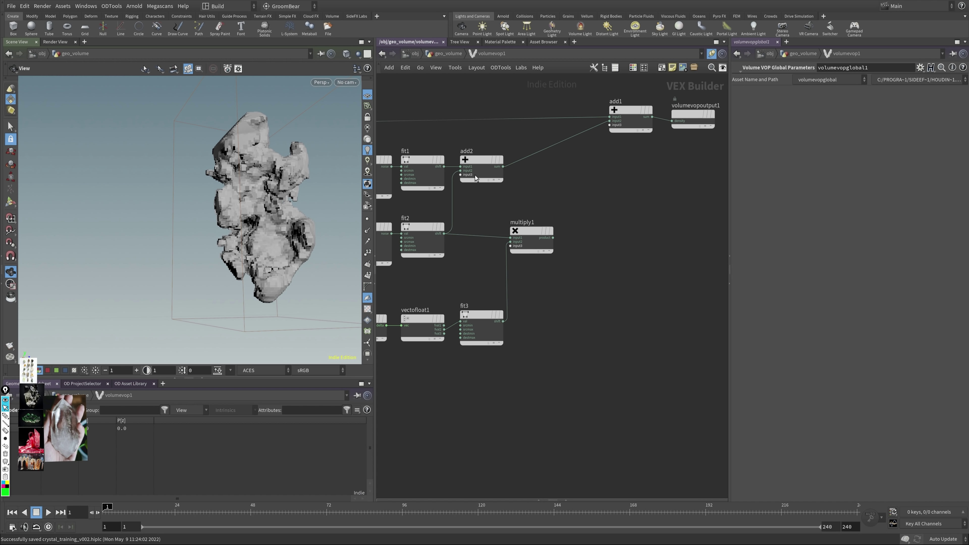
Step: Color the aanoise1, fit1 and add2 nodes red
middle_click_drag(476, 178, 545, 179)
left_click_drag(530, 265, 587, 174)
key("c")
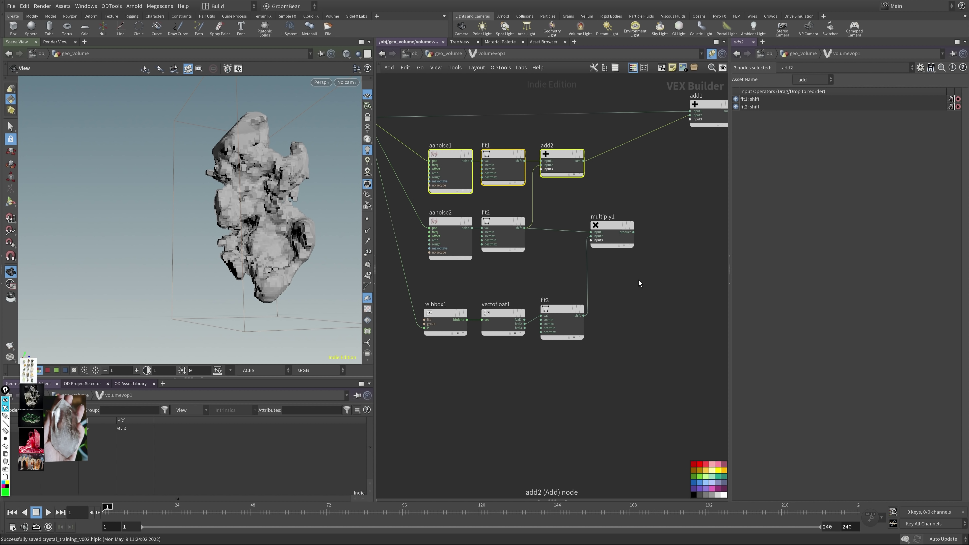
left_click(693, 466)
left_click(504, 268)
Step: Color aanoise2, fit2 and multiply1 orange, and relbbox1, vectofloat1 and fit3 green
left_click_drag(412, 233, 623, 260)
left_click(702, 471)
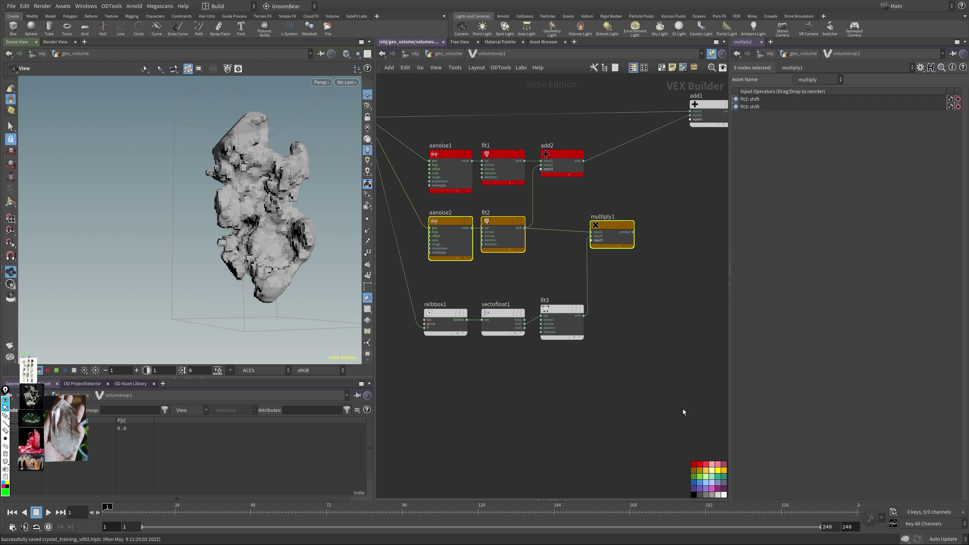
left_click_drag(462, 274, 607, 351)
left_click(699, 477)
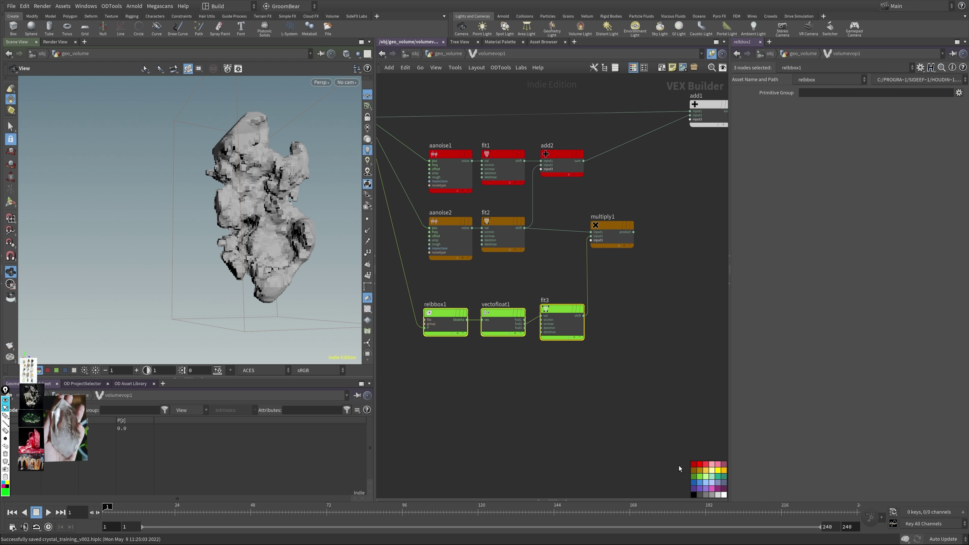
left_click(577, 270)
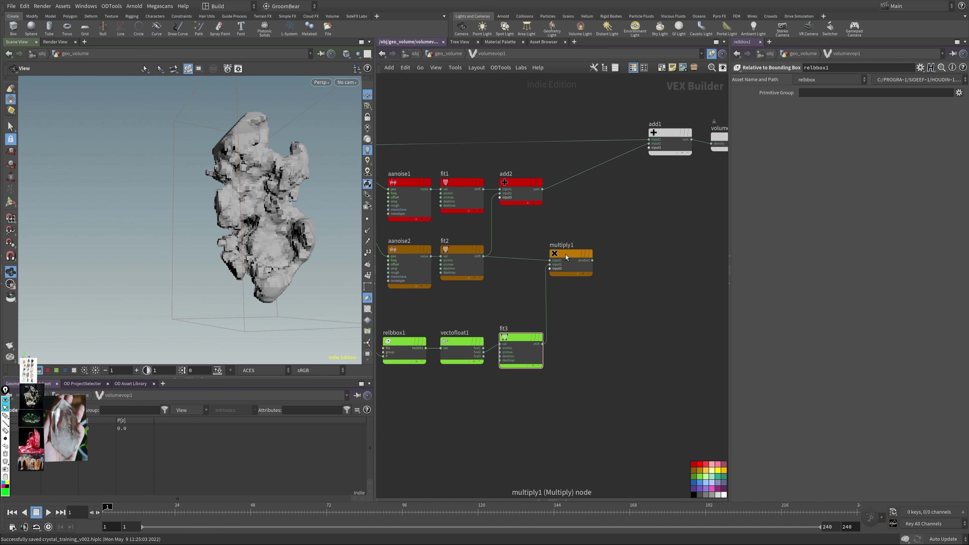
Step: Move multiply1 and add2 into line and connect multiply1's product to add2's second input in place of fit2
left_click_drag(565, 255, 527, 253)
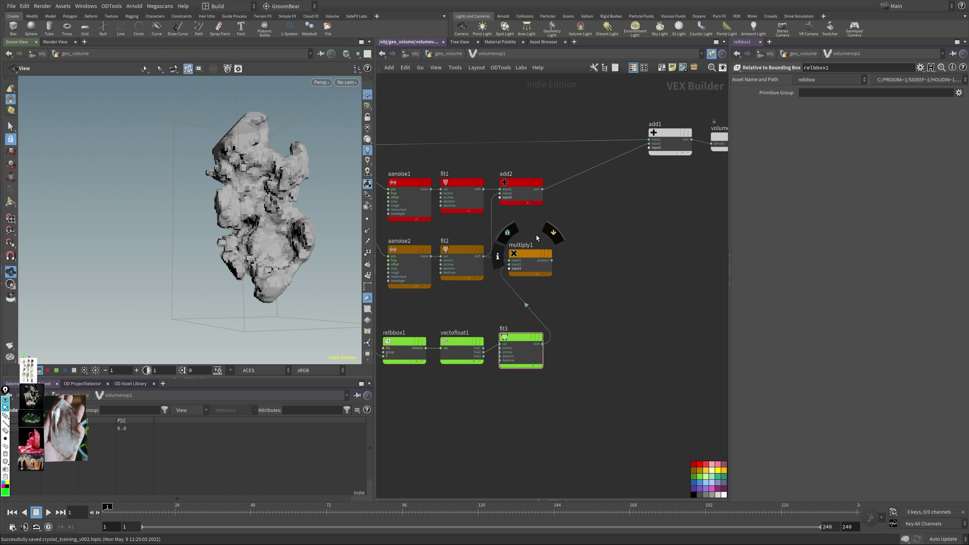
left_click_drag(516, 180, 590, 183)
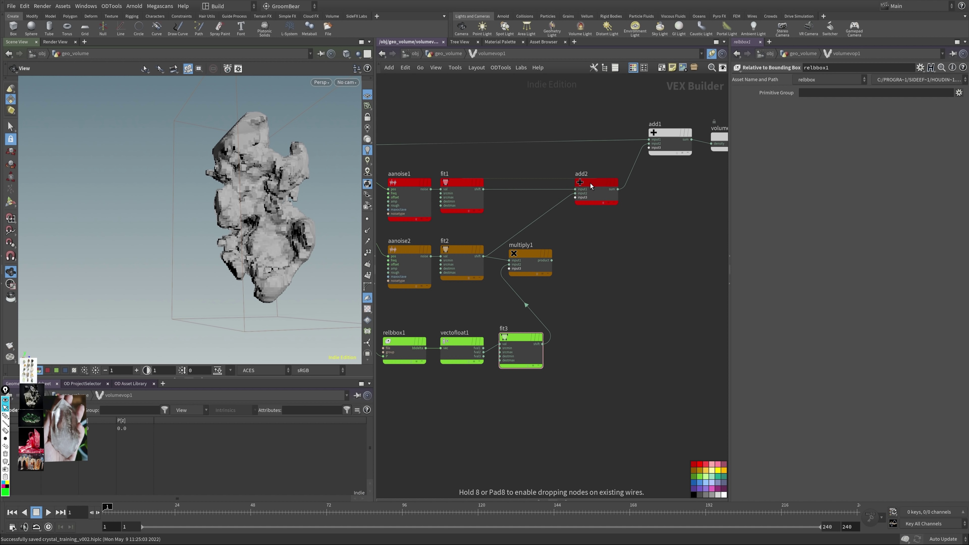
left_click_drag(552, 261, 578, 182)
mouse_move(262, 225)
left_mouse_down()
mouse_move(166, 235)
mouse_move(263, 255)
mouse_move(252, 256)
mouse_move(278, 227)
mouse_move(261, 231)
left_mouse_up()
middle_click_drag(519, 342, 556, 341)
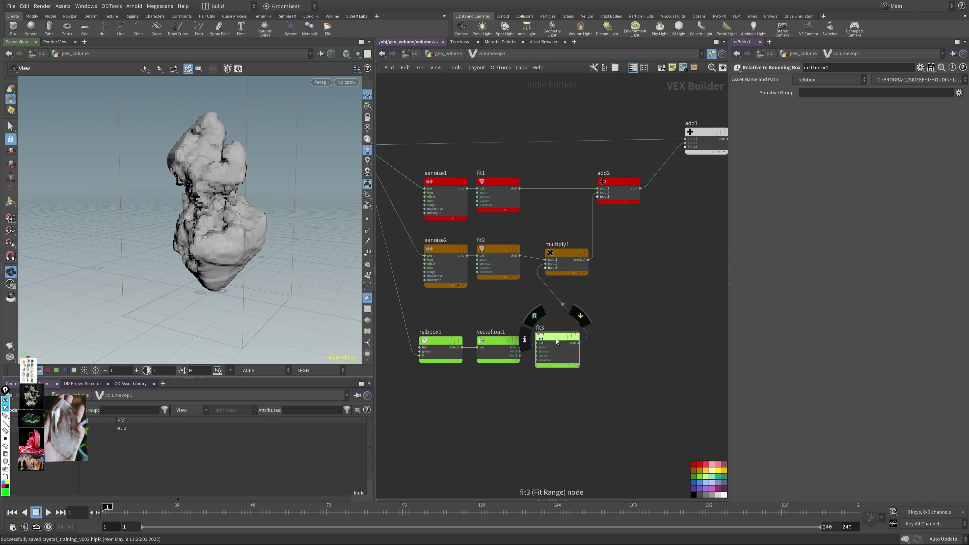
Step: Set fit3's Source Min to 0.572 and Source Max to 0.654, checking the volume from another angle
left_click(548, 360)
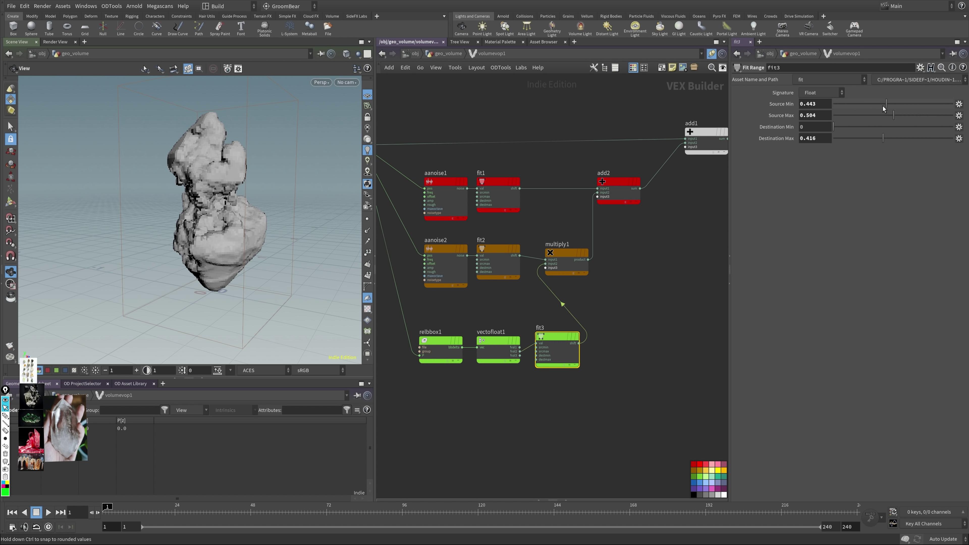
left_click_drag(862, 104, 903, 105)
left_click_drag(214, 215, 244, 214)
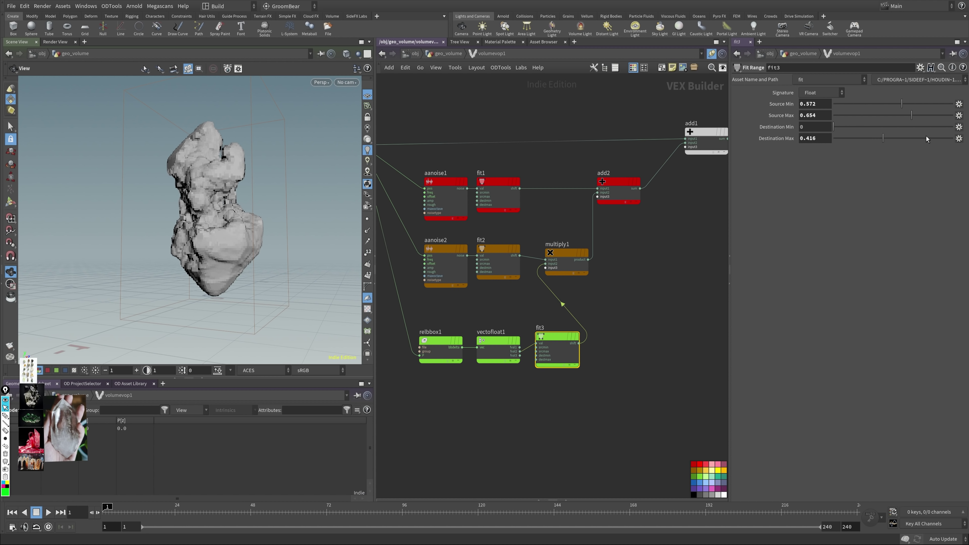
Step: Set fit3's Source Min to 0.511, Source Max to 0.593 and Destination Max to 0.665
left_click_drag(862, 137, 863, 137)
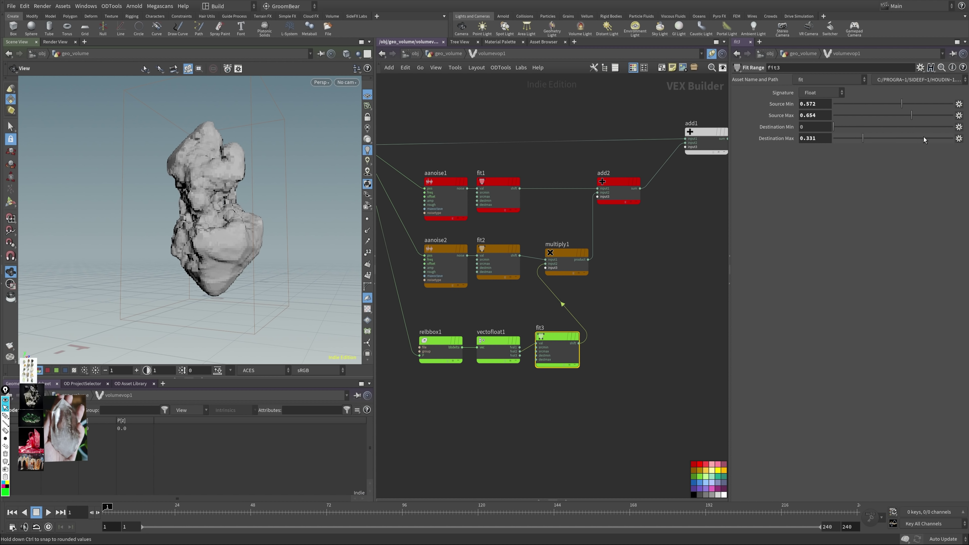
left_click_drag(924, 136, 912, 135)
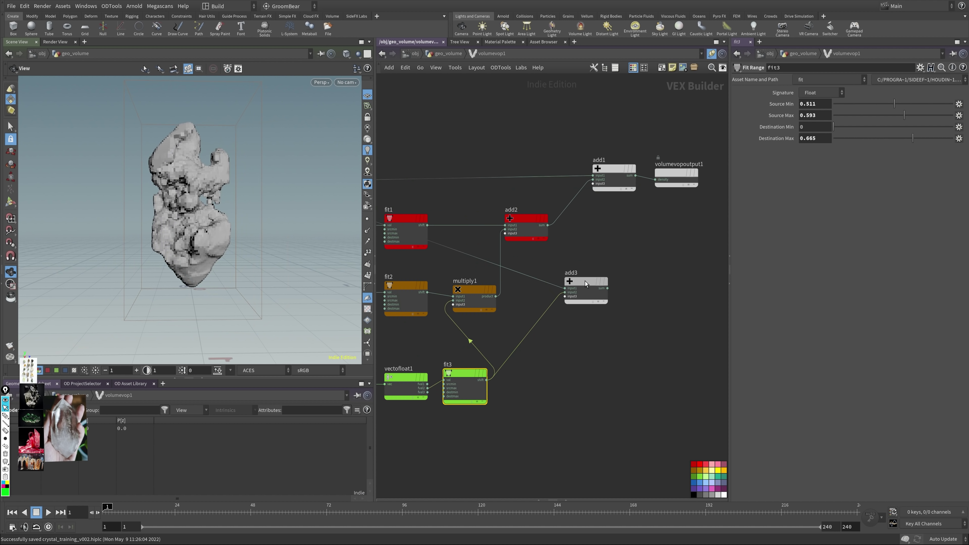
Step: Delete the add3 node that joins fit1 and fit3
left_click(586, 281)
key("Delete")
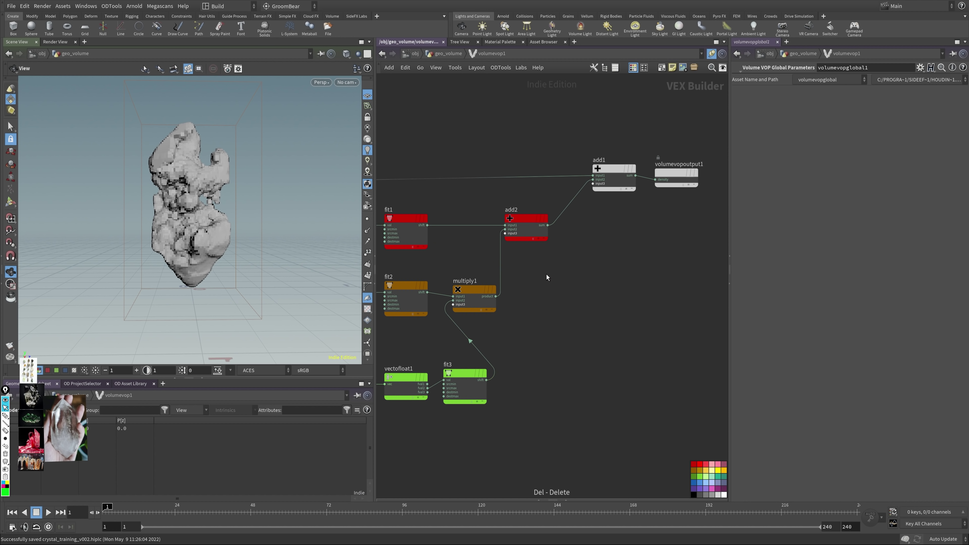
middle_click_drag(547, 274, 623, 269)
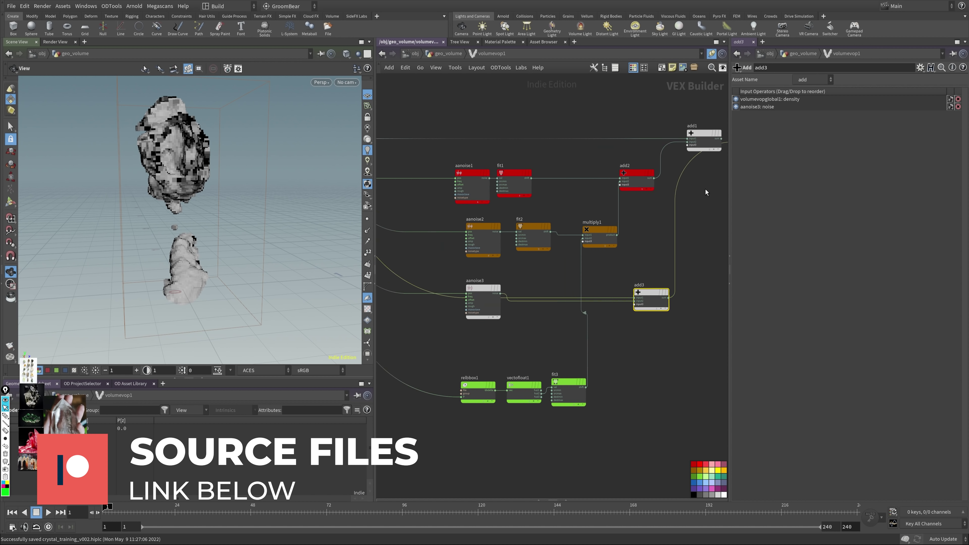
Step: Insert a Fit Range node between aanoise3 and add3, and set aanoise3's Y frequency to 51
key("Tab")
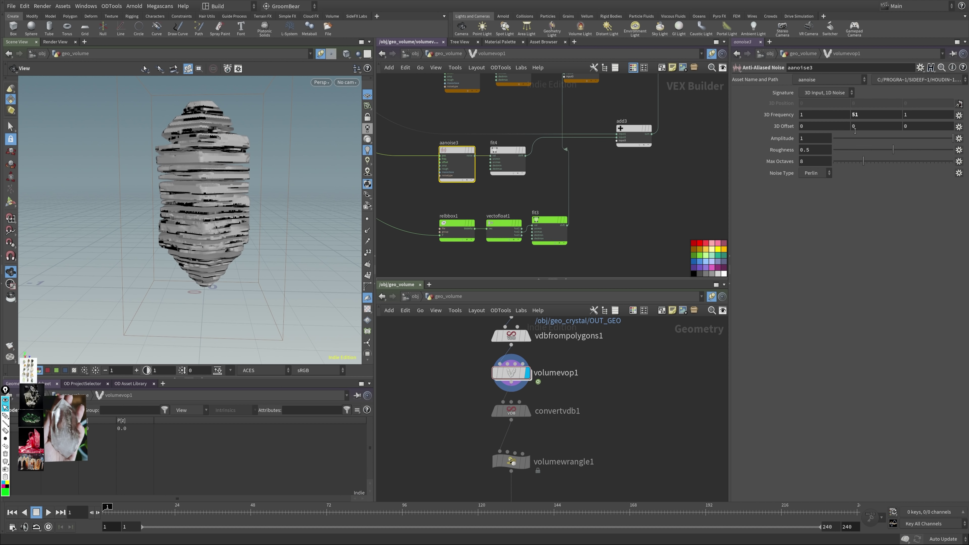
scroll(574, 193, "down", 2)
left_click_drag(532, 175, 550, 219)
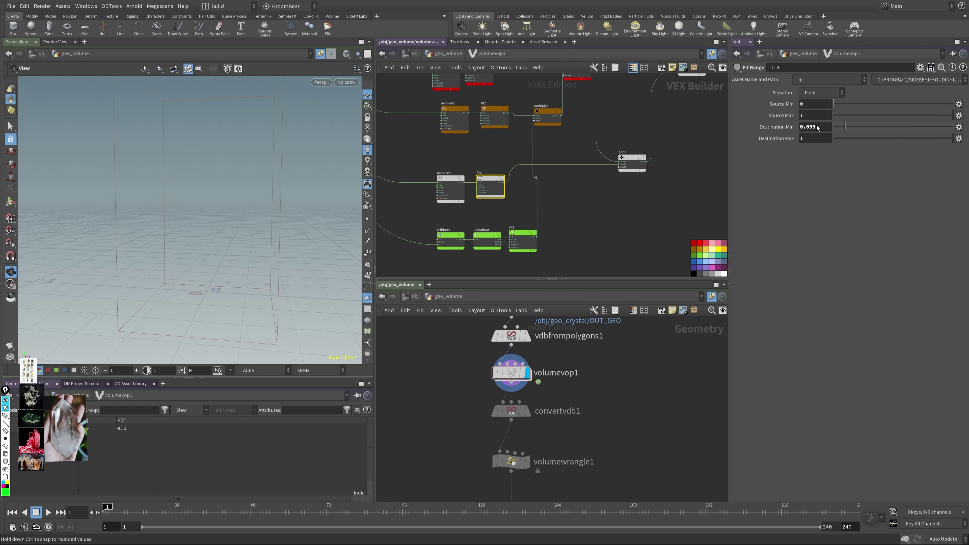
Step: Set fit4's Destination Max to 0.089, keeping Destination Min at 0, and check the volume
left_click_drag(832, 142, 843, 138)
left_click_drag(126, 180, 97, 189)
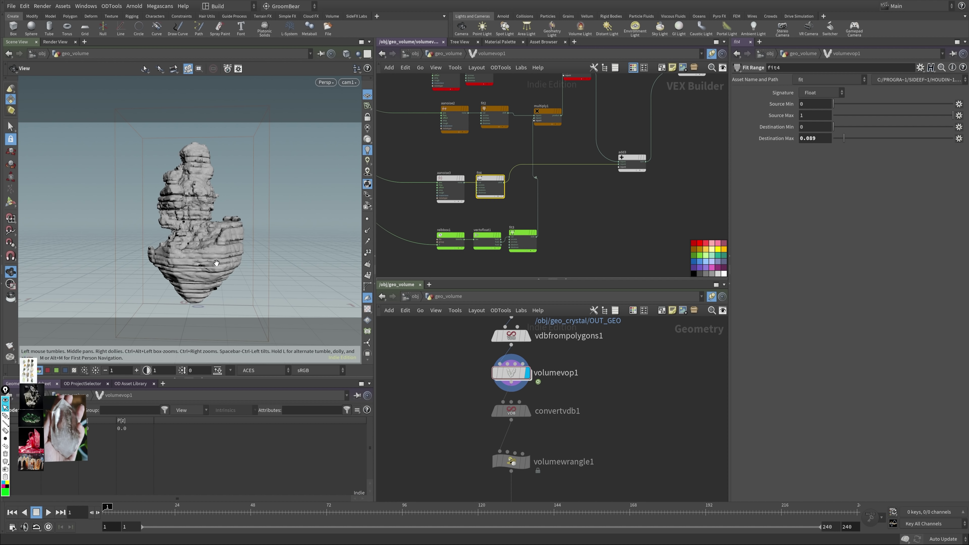
Step: Color aanoise3, fit4 and add3 blue, color add1 and volumevopoutput1 black, and rearrange the network
left_click_drag(422, 189, 491, 223)
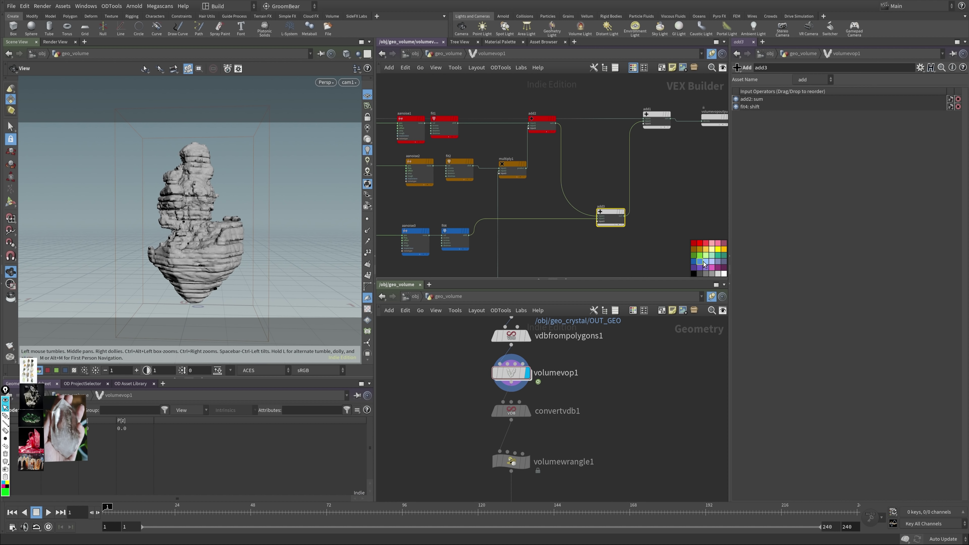
left_click_drag(454, 227, 525, 229)
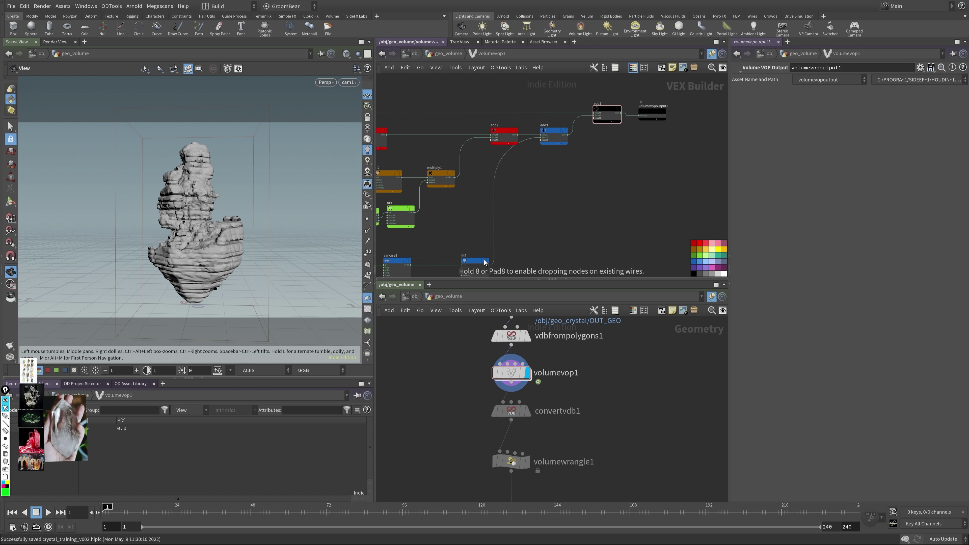
Step: Add a Unified Noise Static node and combine it through a new Add node that feeds volumevopoutput1
key("Tab")
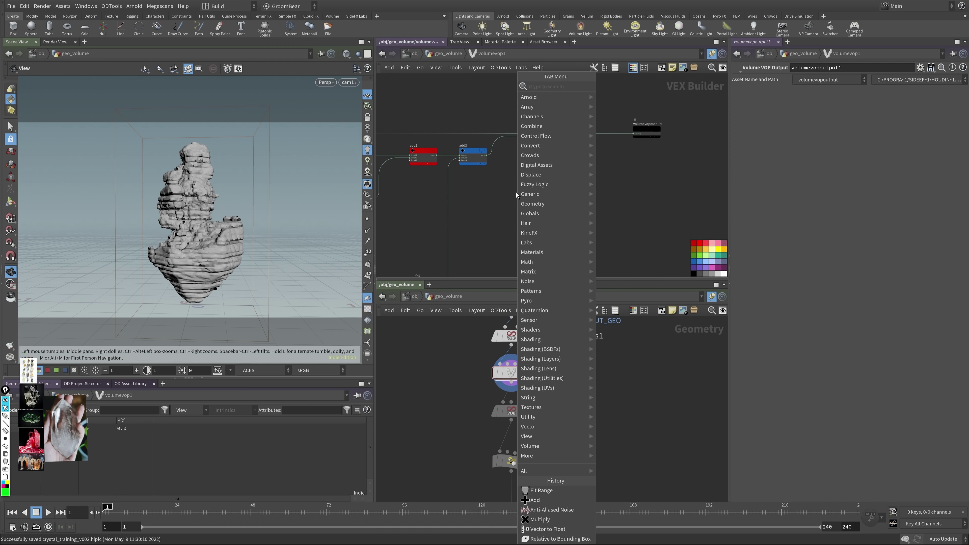
left_click(514, 213)
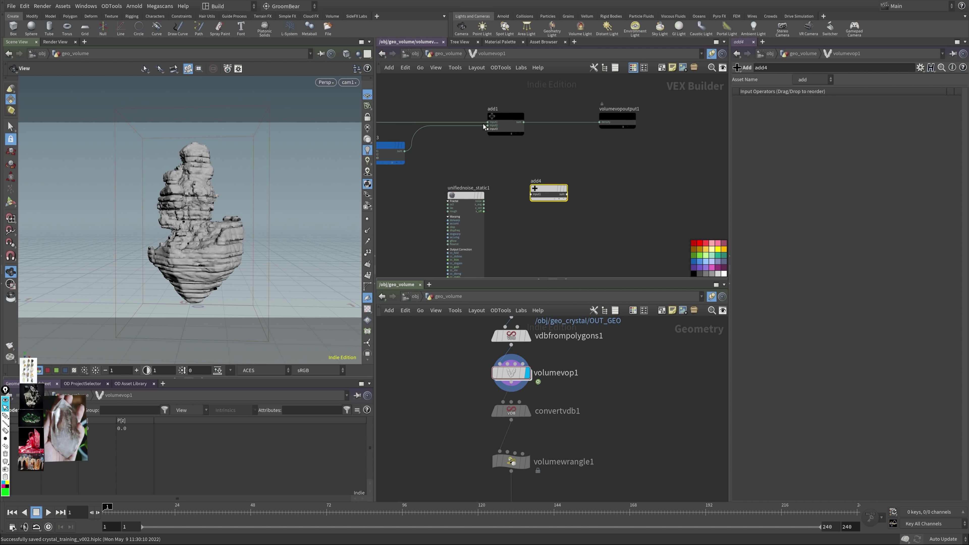
left_click_drag(518, 156, 550, 122)
left_click(507, 269)
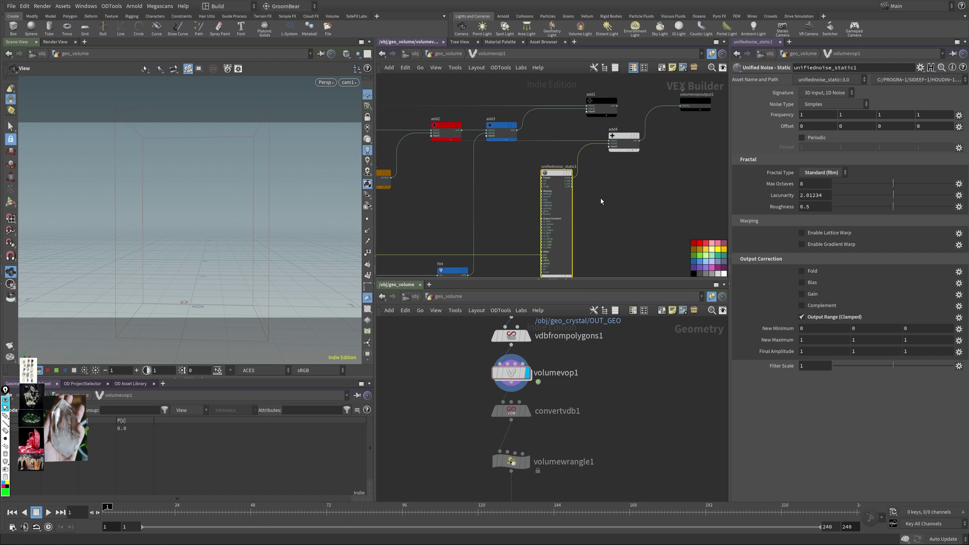
Step: Insert a Fit Range between the unified noise and add4 with Source Min -1 and Destination Max 0.129
left_click(600, 183)
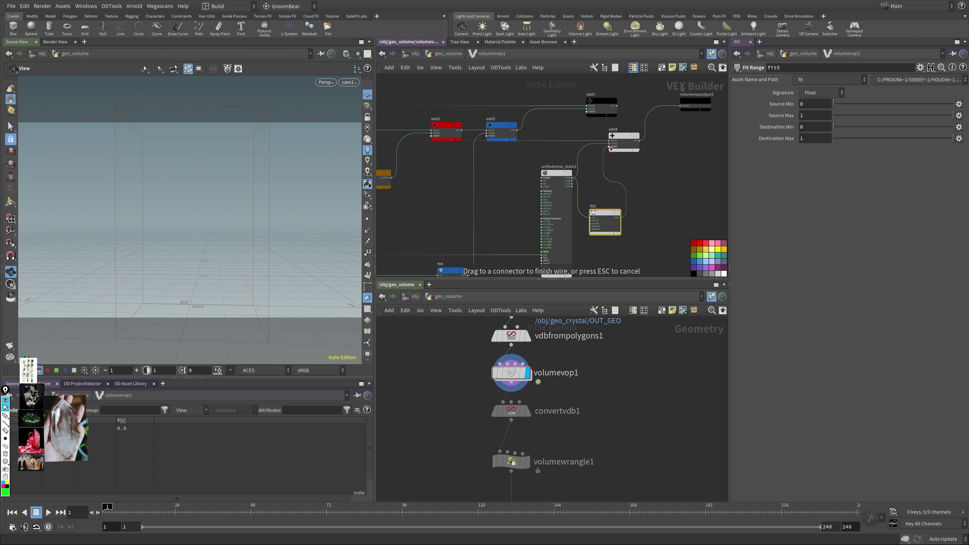
left_click_drag(833, 137, 863, 137)
key("ctrl+z")
key("ctrl+z")
key("ctrl+y")
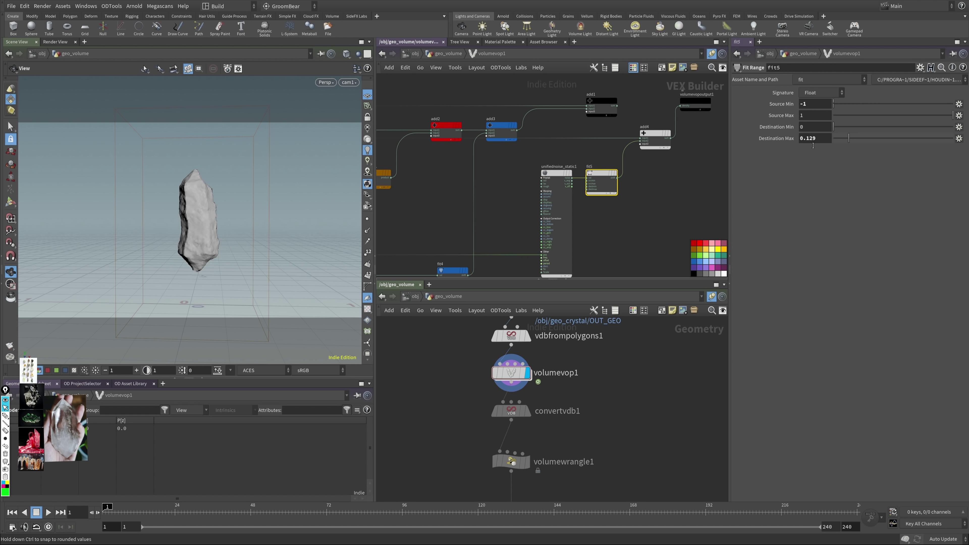
key("ctrl+z")
key("ctrl+y")
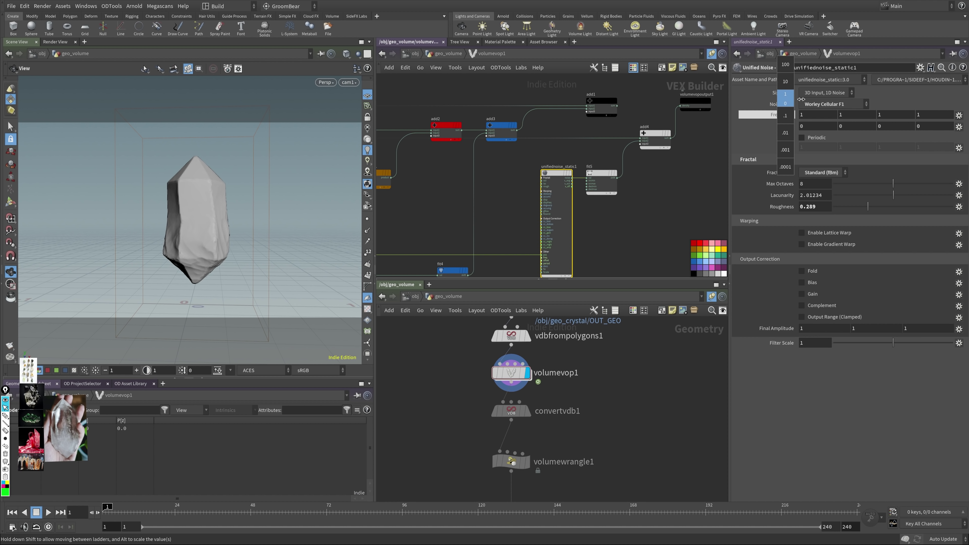
Step: Try the Worley Cellular F1 unified noise at frequency 8 with a 0.8 bias, and adjust fit5's range
left_click(811, 283)
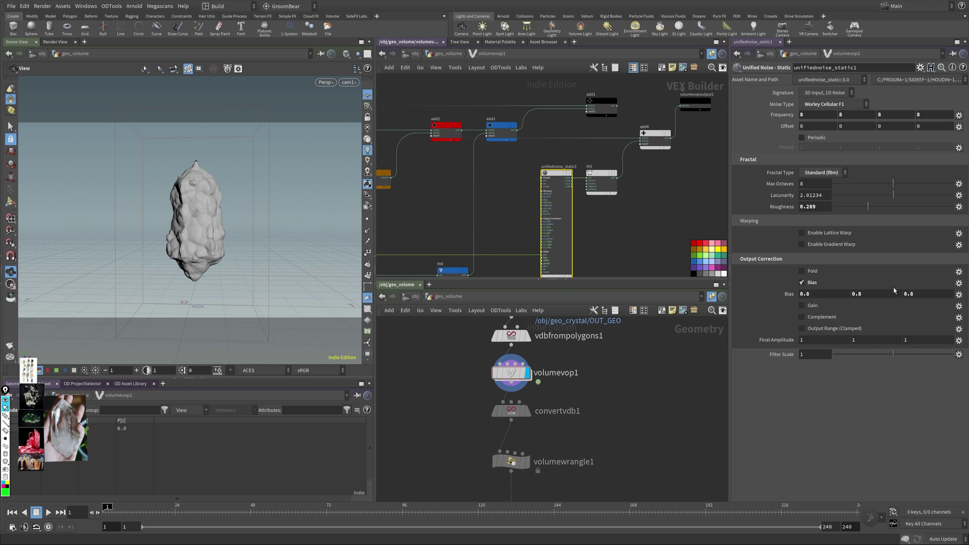
left_click(811, 305)
left_click_drag(554, 174, 540, 174)
left_click(600, 173)
left_click_drag(853, 138, 834, 139)
Step: Undo the latest unified noise and fit5 changes
key("ctrl+z")
key("ctrl+z")
key("ctrl+z")
key("ctrl+z")
key("ctrl+z")
key("ctrl+z")
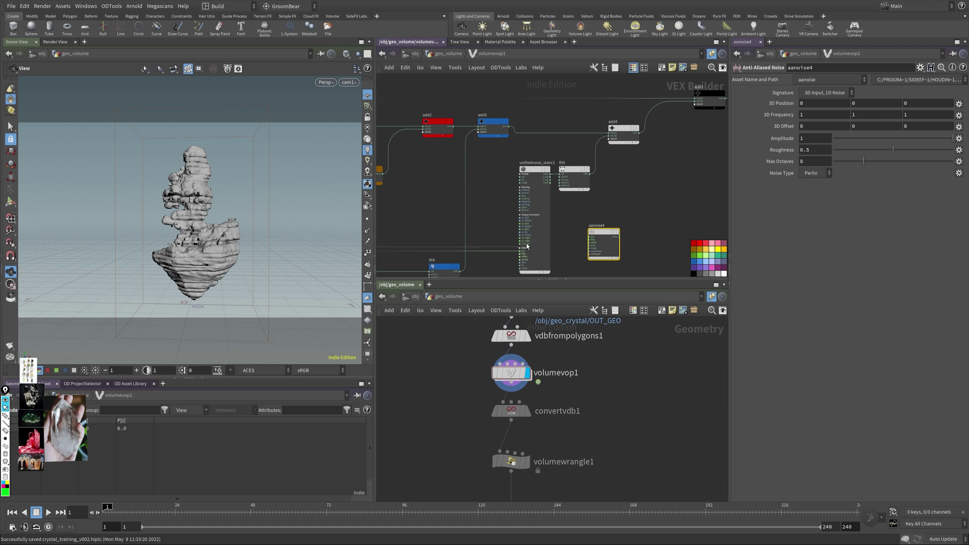
Step: Replace the unified noise with aanoise4 at frequency 3.2 and offset -0.2, 1.5, 0, and set fit5's Source Max to 0.329
left_click(518, 191)
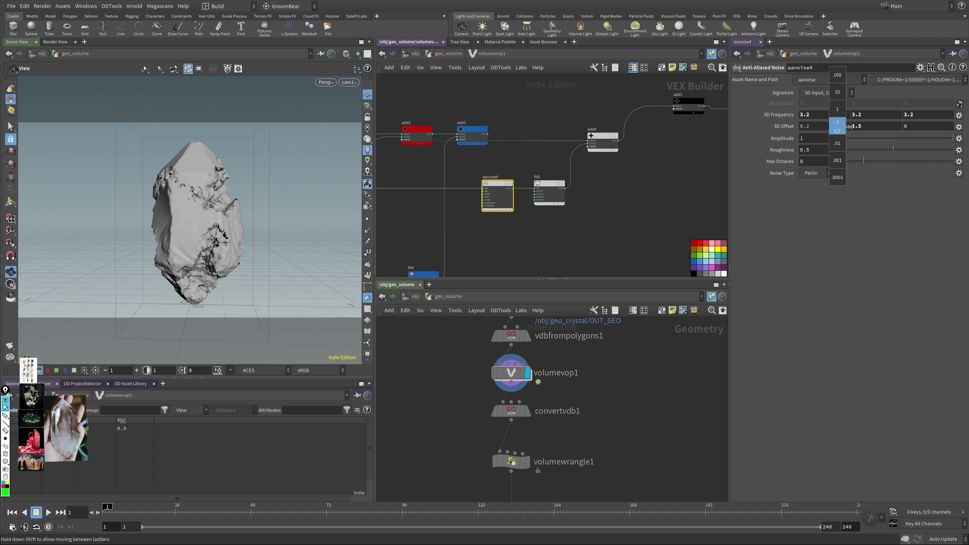
left_click(549, 193)
left_click(875, 127)
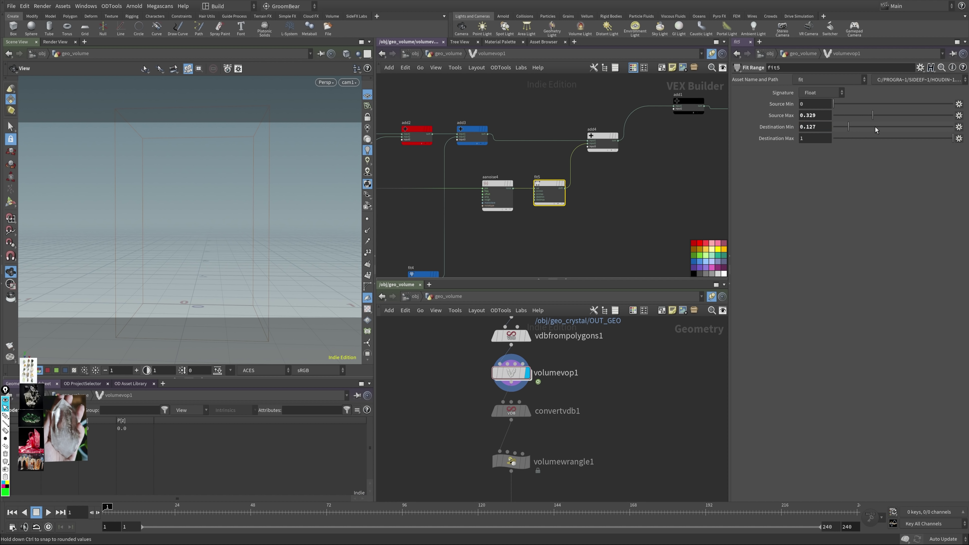
Step: Color aanoise4, fit5 and add4 magenta, and move add1 and volumevopoutput1 into place after add4
middle_click_drag(593, 128, 524, 148)
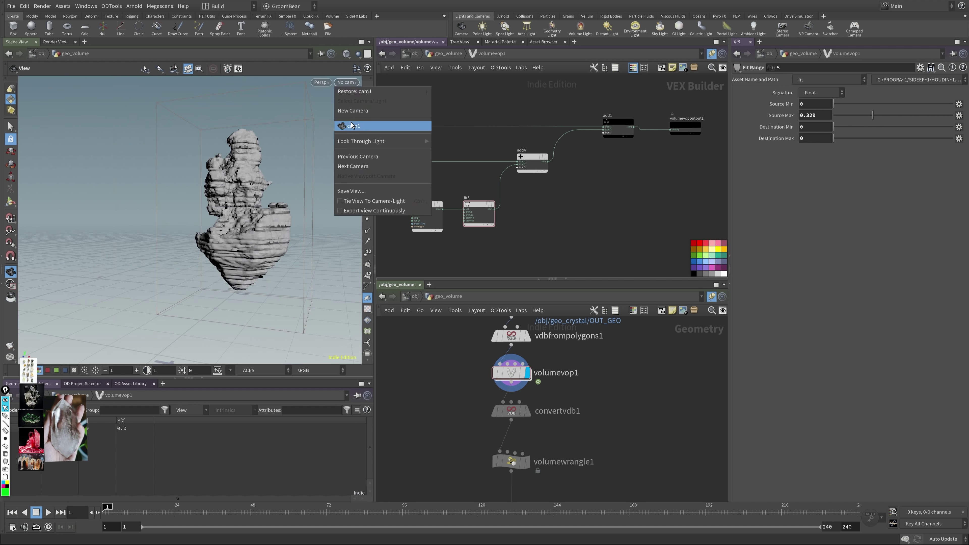
left_click_drag(682, 123, 661, 119)
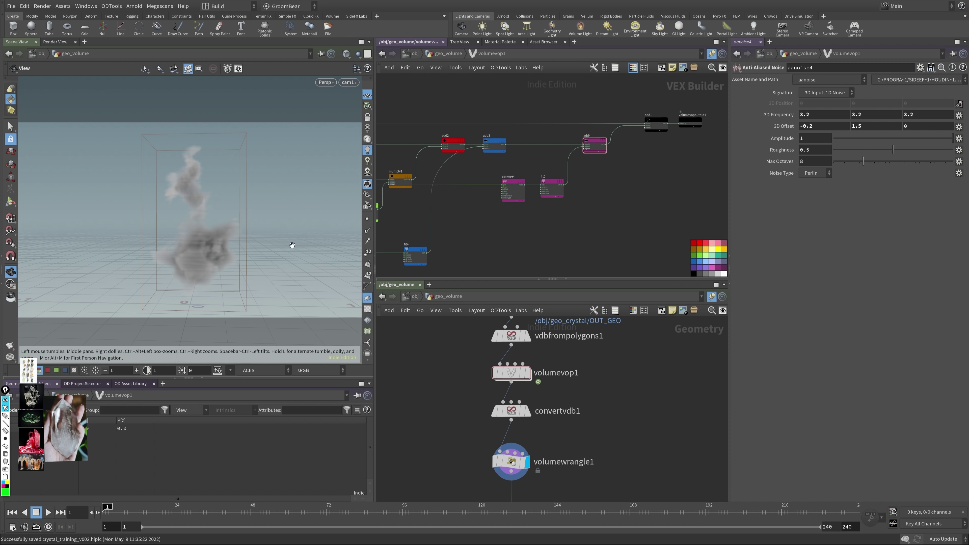
Step: Display OUT_VOL in geo_volume, go up to the object level and locate the render geometry nodes
scroll(623, 405, "down", 5)
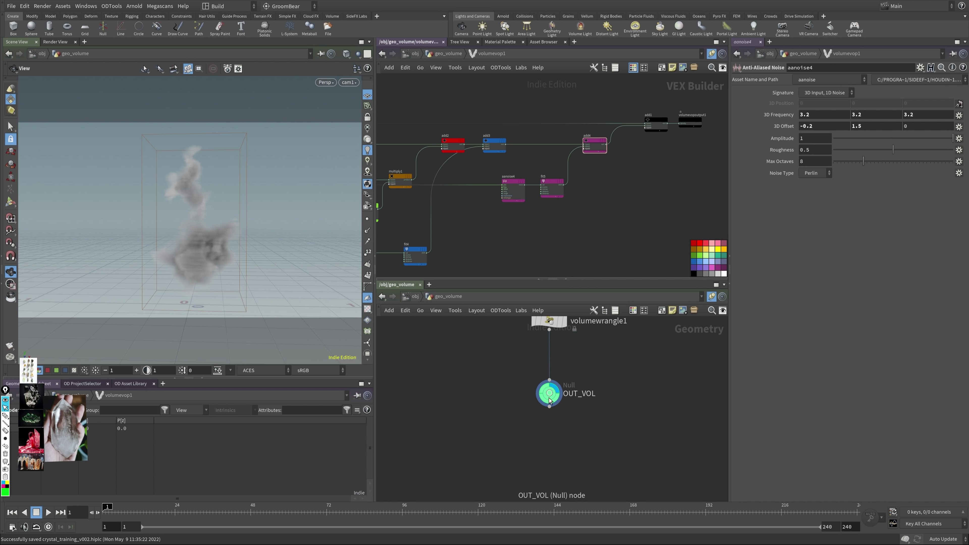
left_click(414, 297)
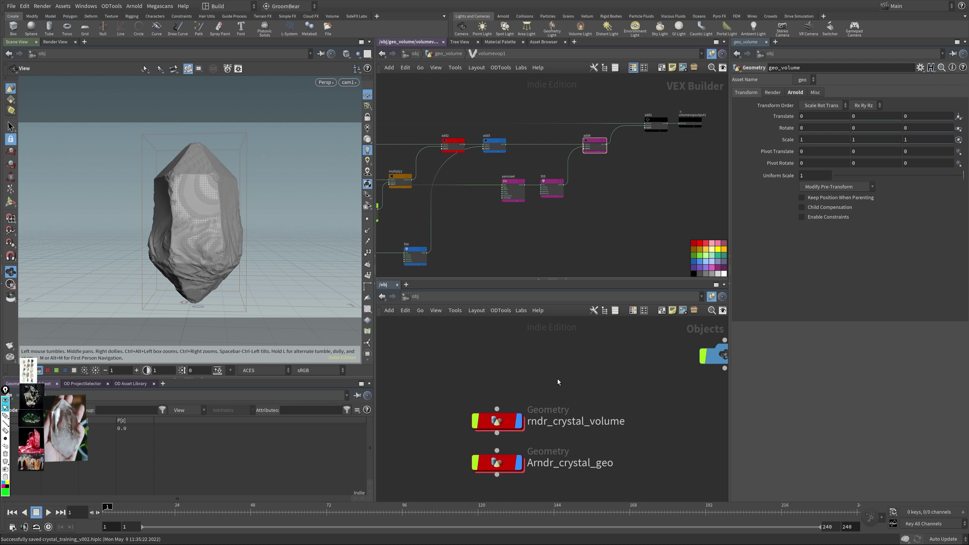
scroll(538, 449, "down", 2)
scroll(553, 427, "up", 3)
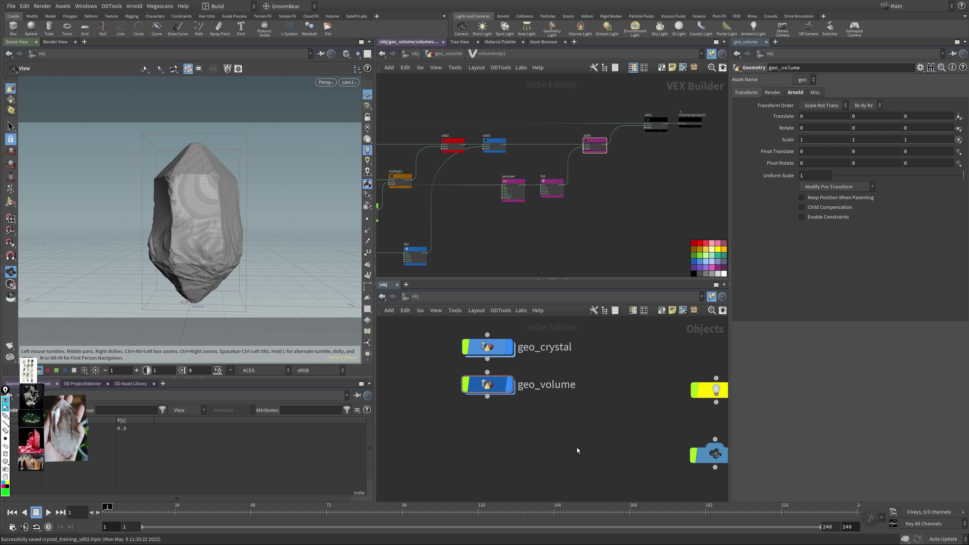
scroll(567, 407, "down", 3)
middle_click_drag(597, 381, 561, 361)
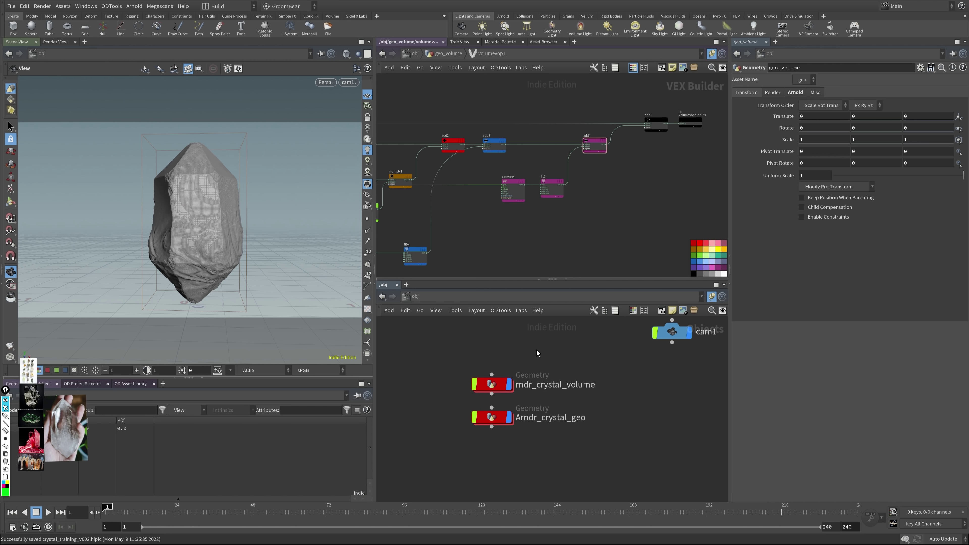
Step: Check the render settings of rndr_crystal_volume and Arndr_crystal_geo, and start the Arnold render of /out/crystal
left_click_drag(532, 356, 472, 396)
left_click(773, 94)
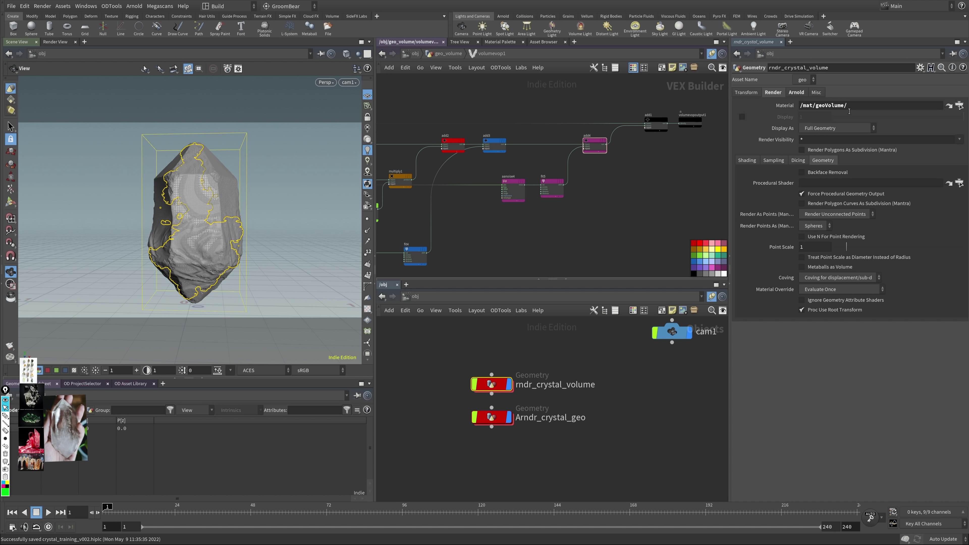
left_click(640, 389)
middle_click_drag(640, 389, 619, 392)
left_click(55, 42)
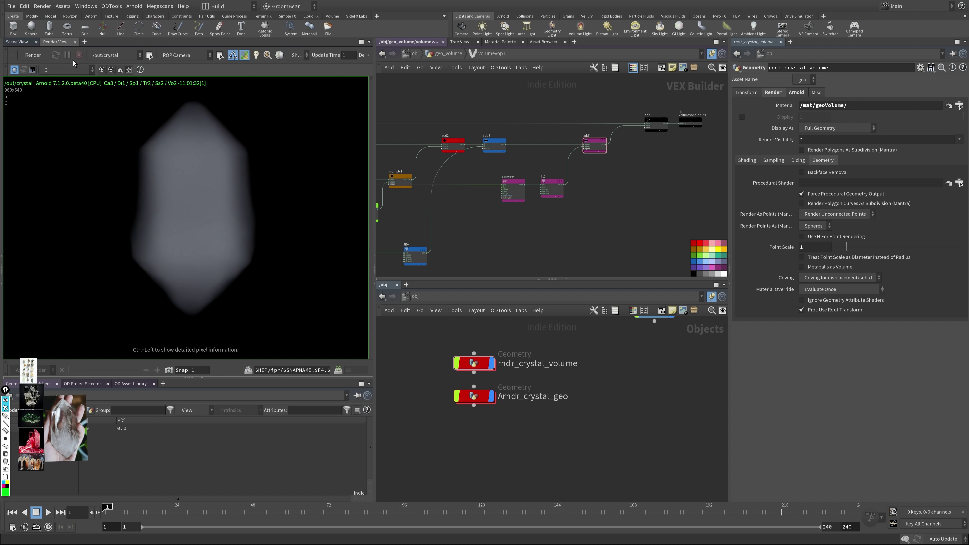
left_click(33, 54)
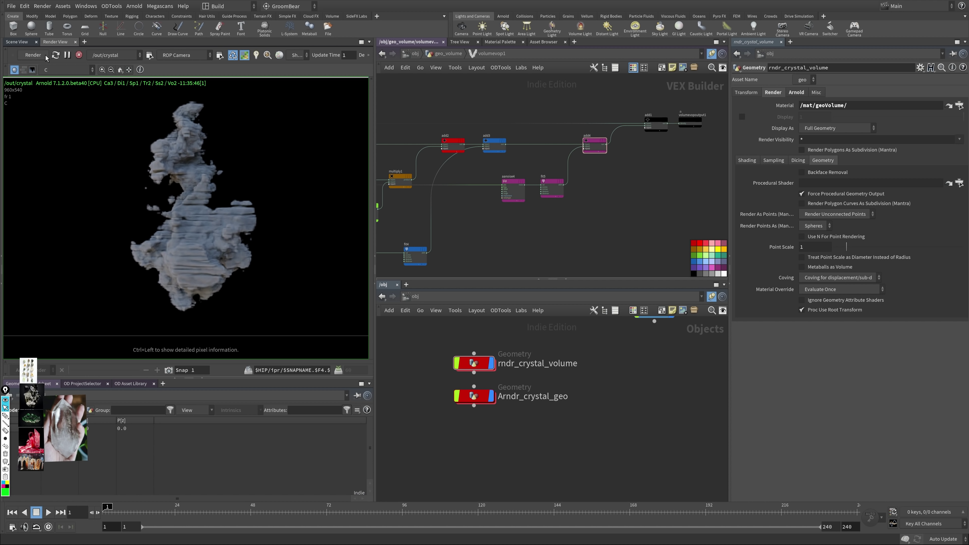
Step: Hide Arndr_crystal_geo and geo_crystal so the viewport shows only the crystal's volume
left_click(17, 42)
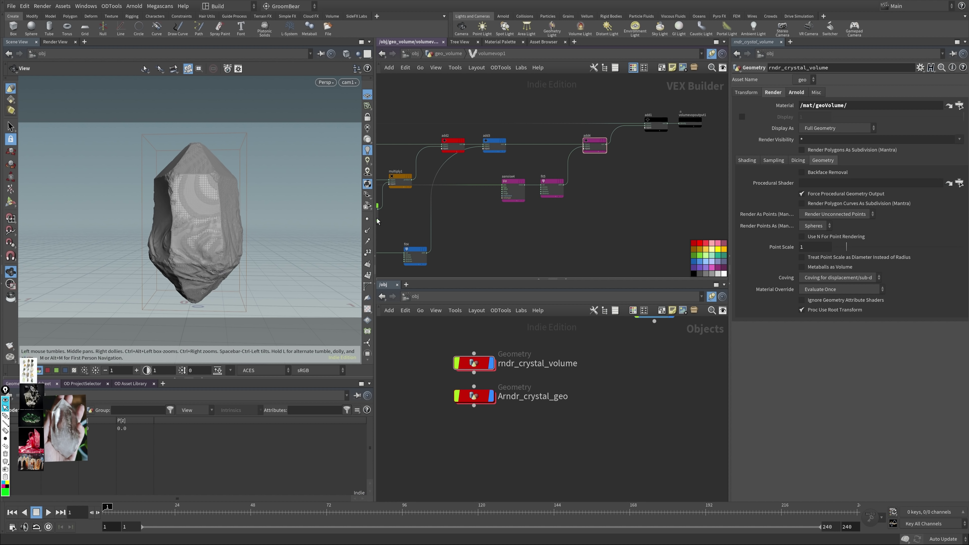
key("Delete")
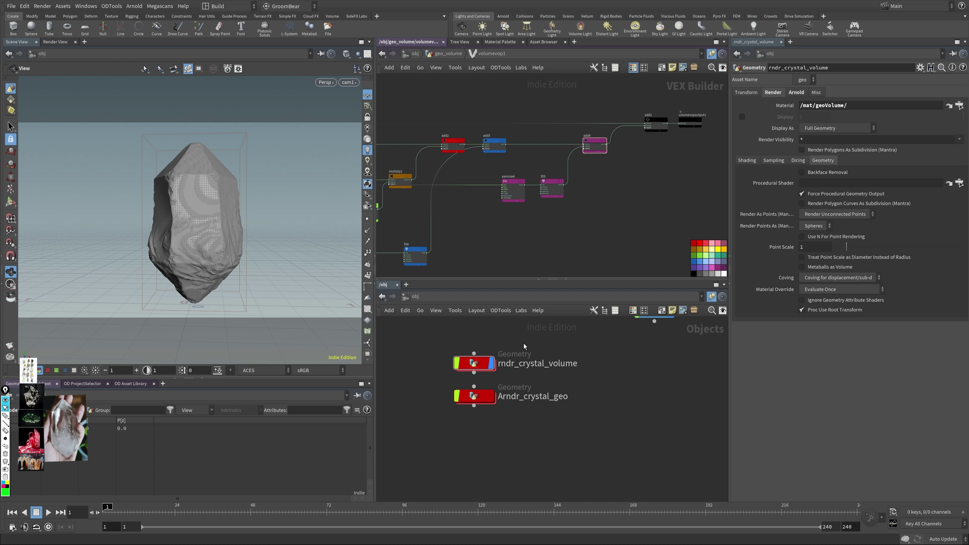
key("h")
mouse_move(487, 394)
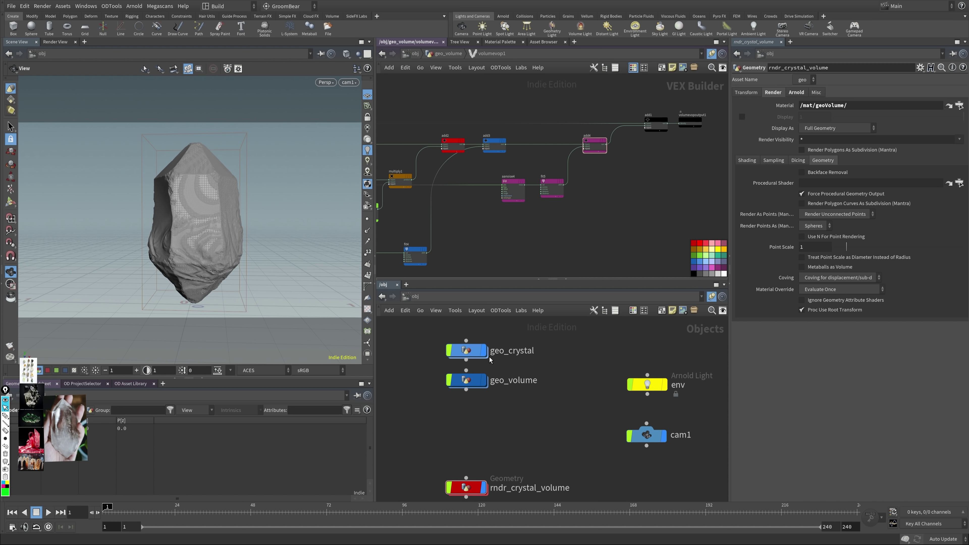
left_click(488, 357)
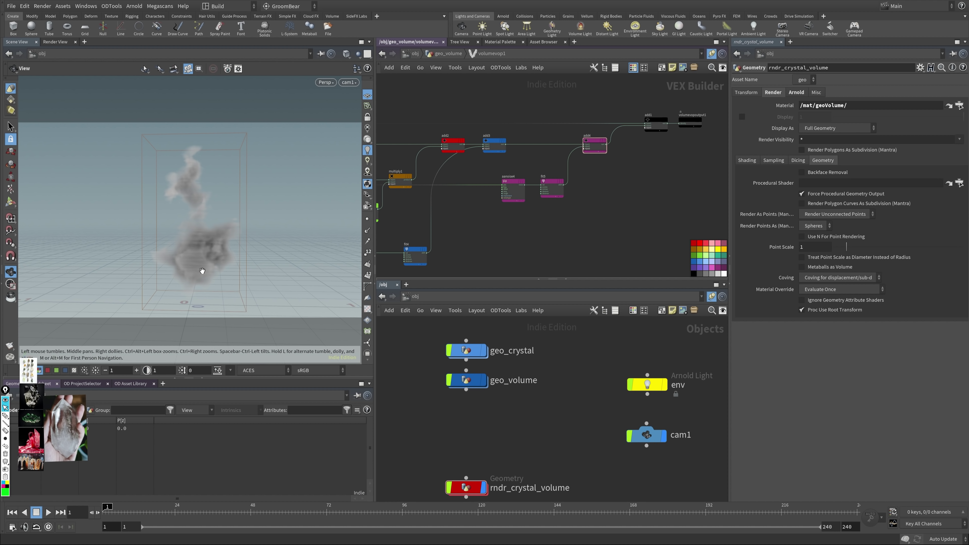
Step: Compare the rendered crystal volume with the fog volume in the viewport
left_click(56, 42)
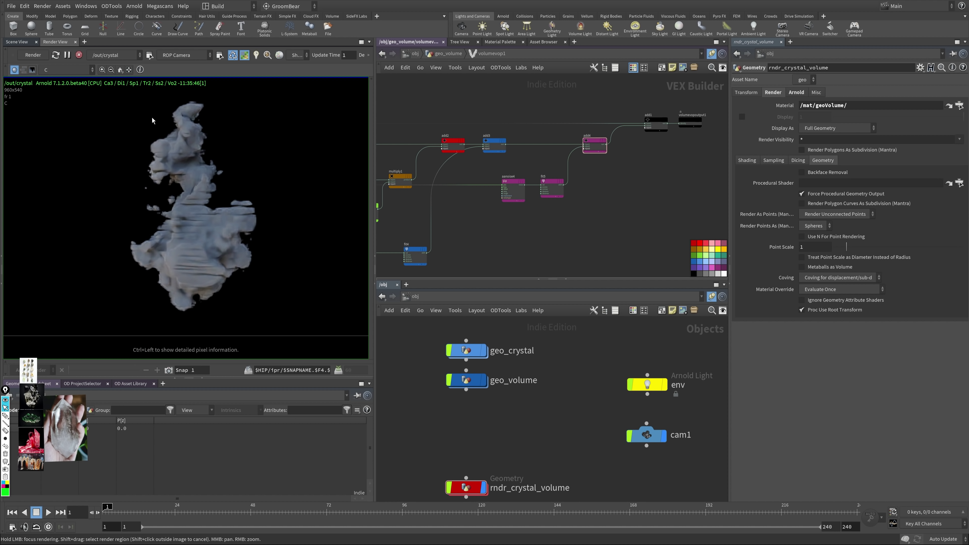
left_click(18, 42)
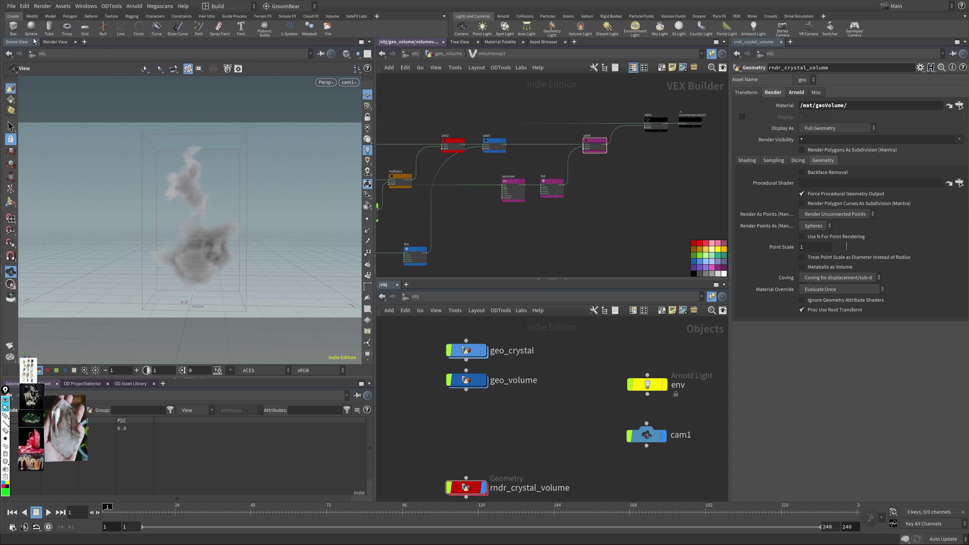
left_click(56, 41)
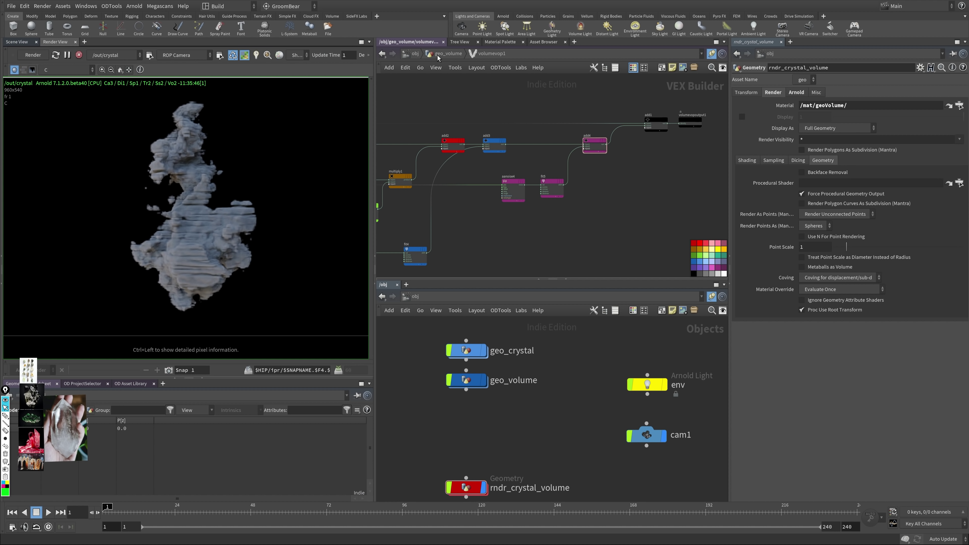
Step: Open the geoVolume material and set the density of its standard_volume1 node to 1
key("c")
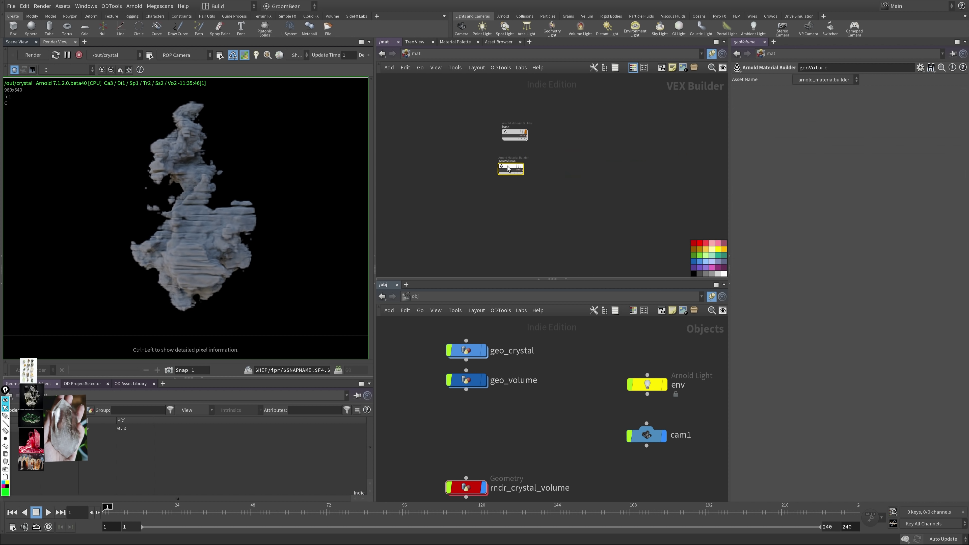
double_click(511, 169)
key("Return")
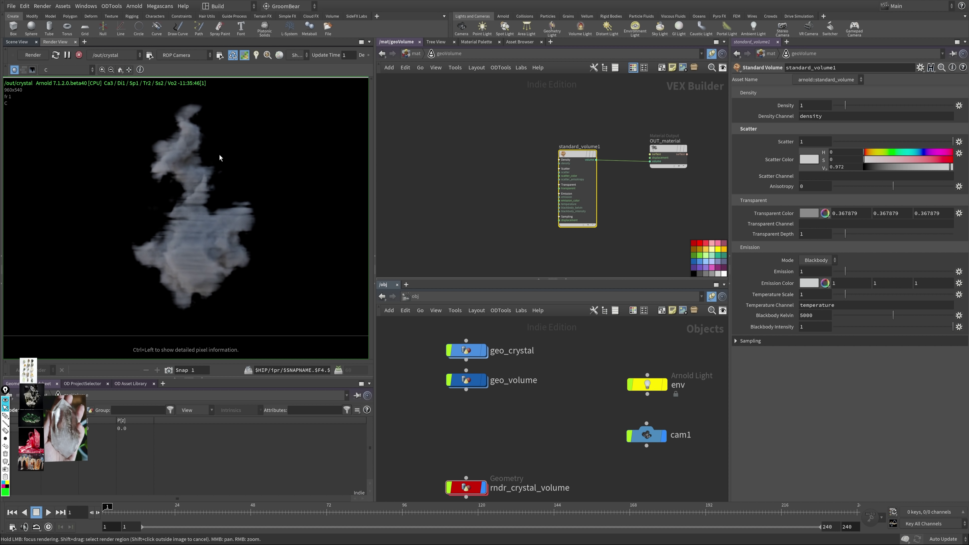
middle_click_drag(523, 260, 428, 260)
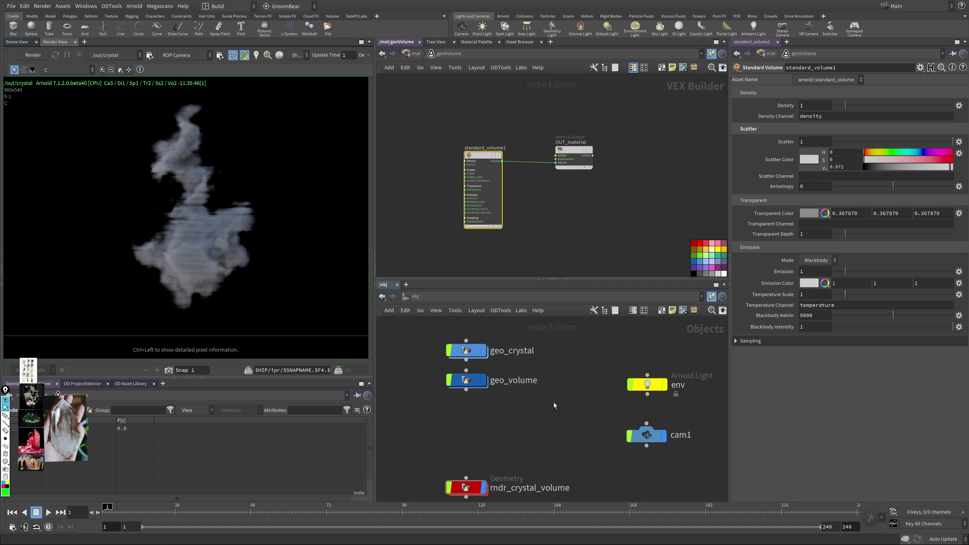
Step: Rename the Arndr_crystal_geo object to rndr_crystal_geo and save the scene
middle_click_drag(456, 468, 476, 389)
double_click(514, 443)
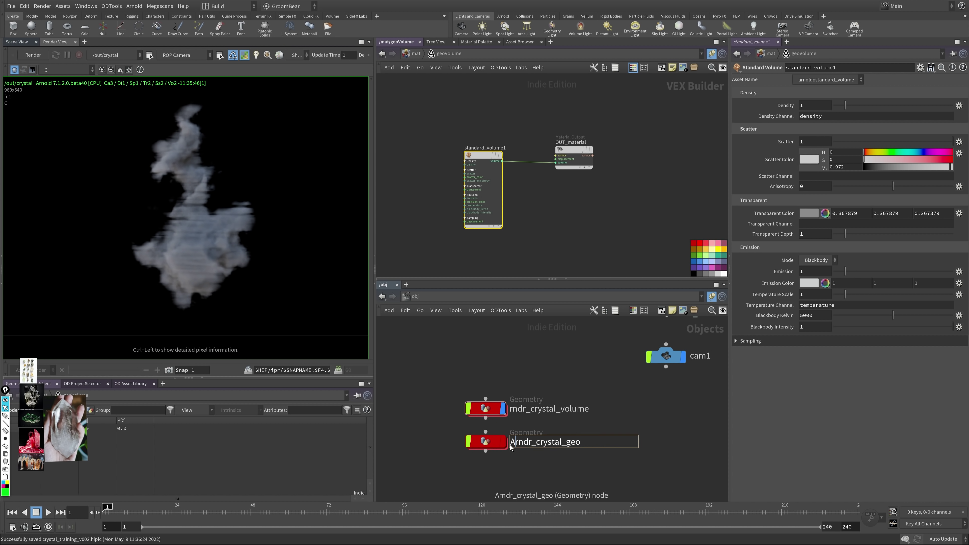
key("Return")
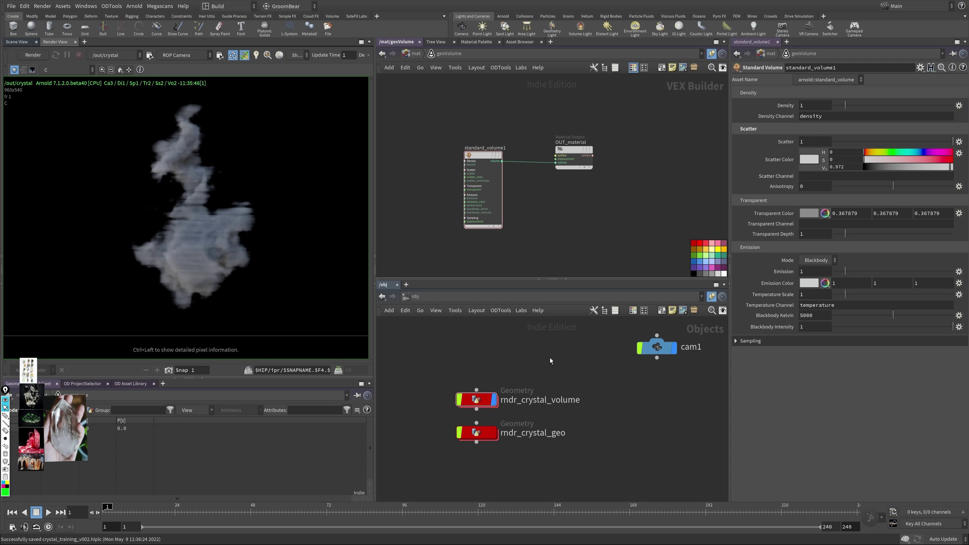
key("ctrl+s")
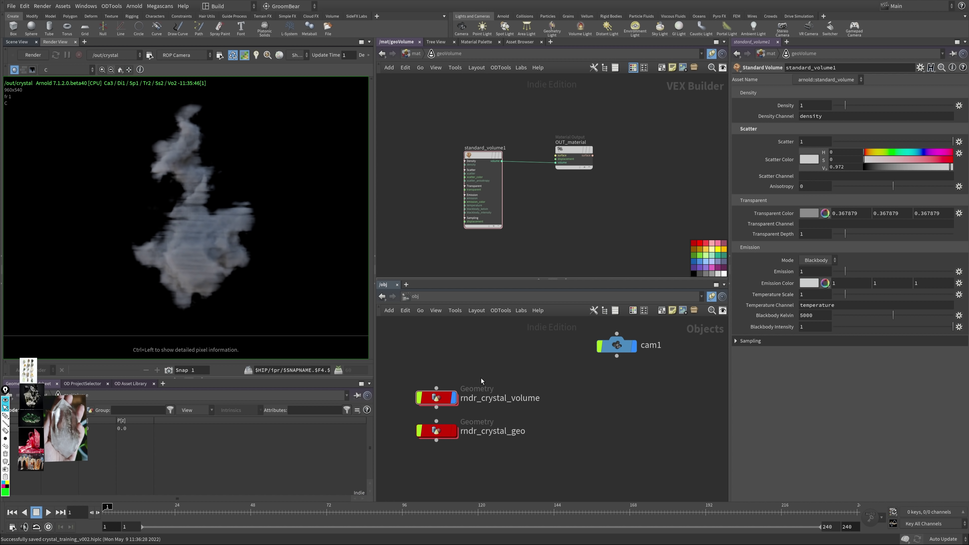
Step: Turn off the display of rndr_crystal_volume, restart the Arnold render and inspect the crystal up close
left_click(451, 403)
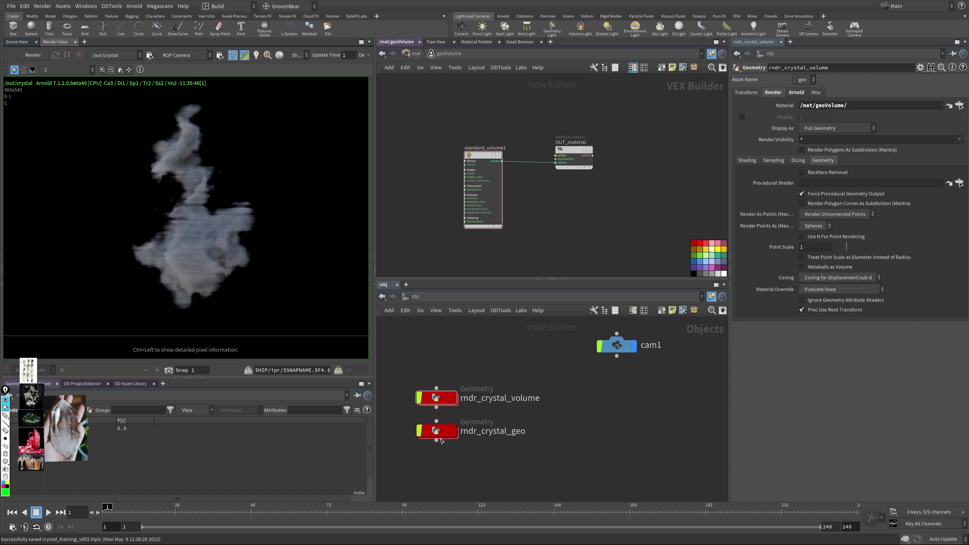
key("h")
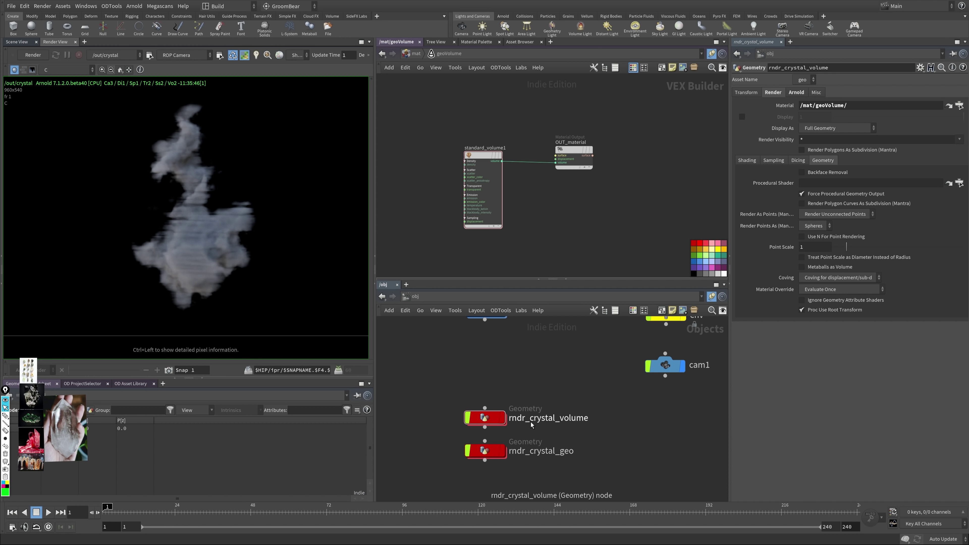
left_click(32, 55)
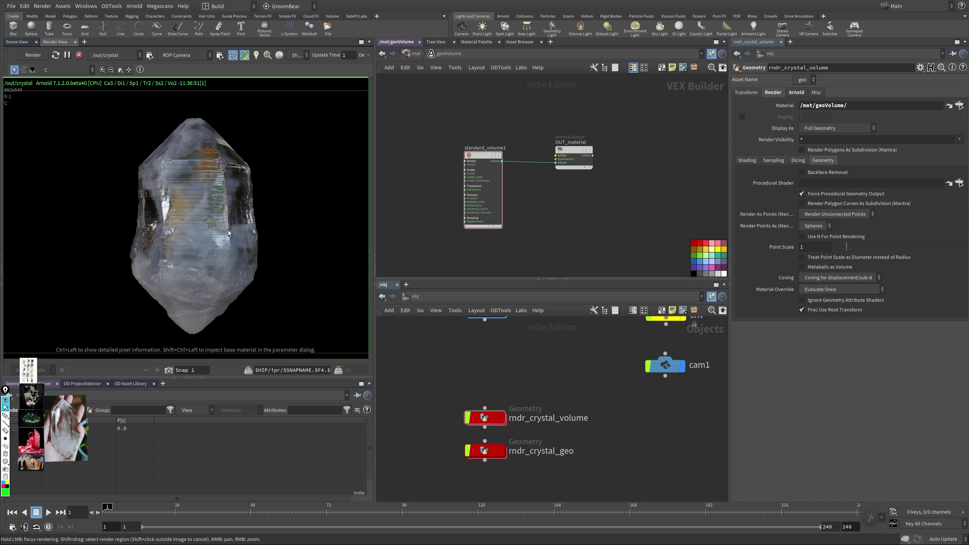
right_click_drag(218, 213, 296, 226)
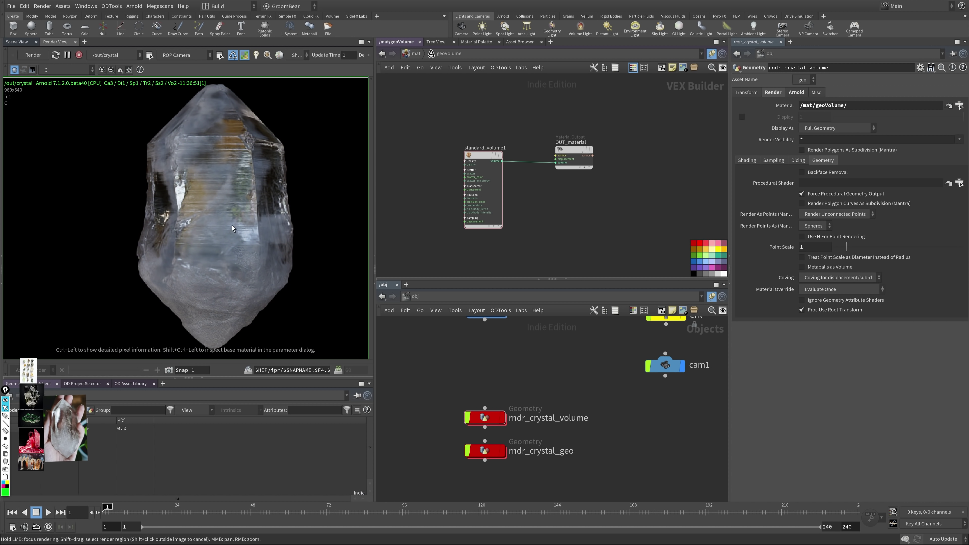
right_click_drag(231, 225, 213, 160)
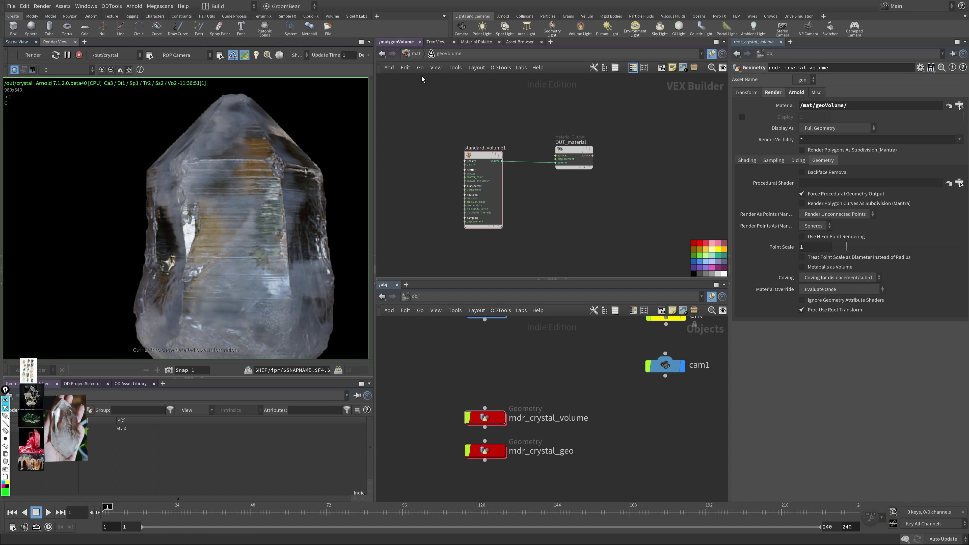
Step: Open the base material and set the specular IOR of standard_surface1 to 1.8
left_click(412, 53)
double_click(518, 126)
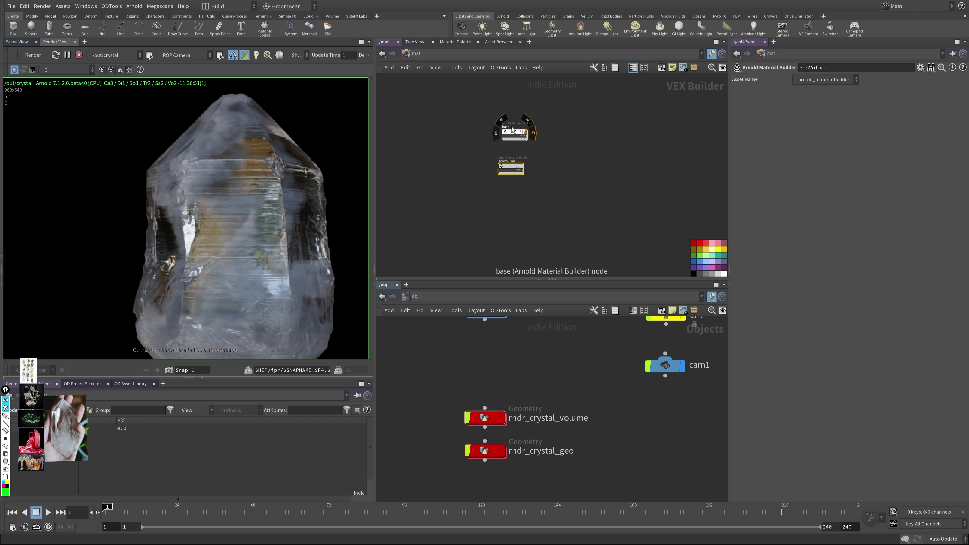
type("base")
key("Return")
double_click(513, 133)
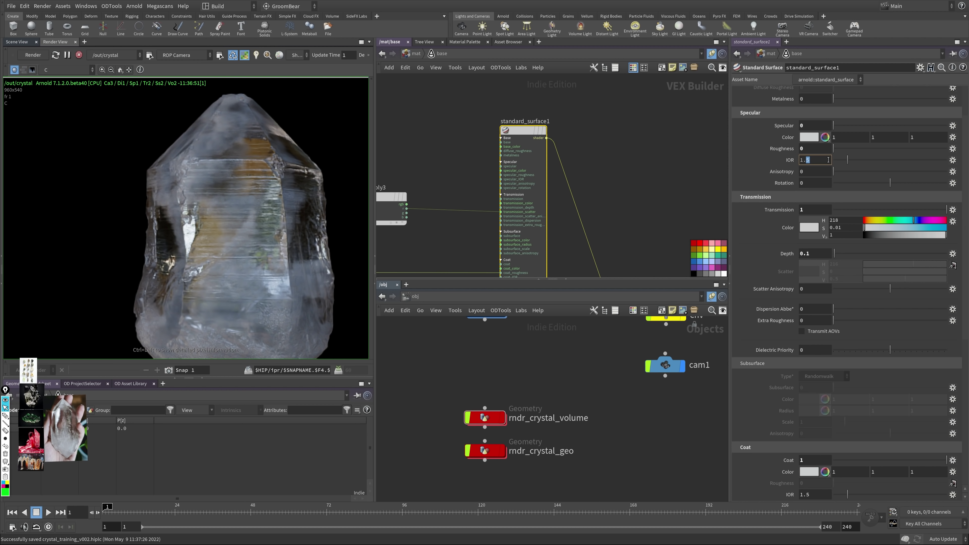
key("Return")
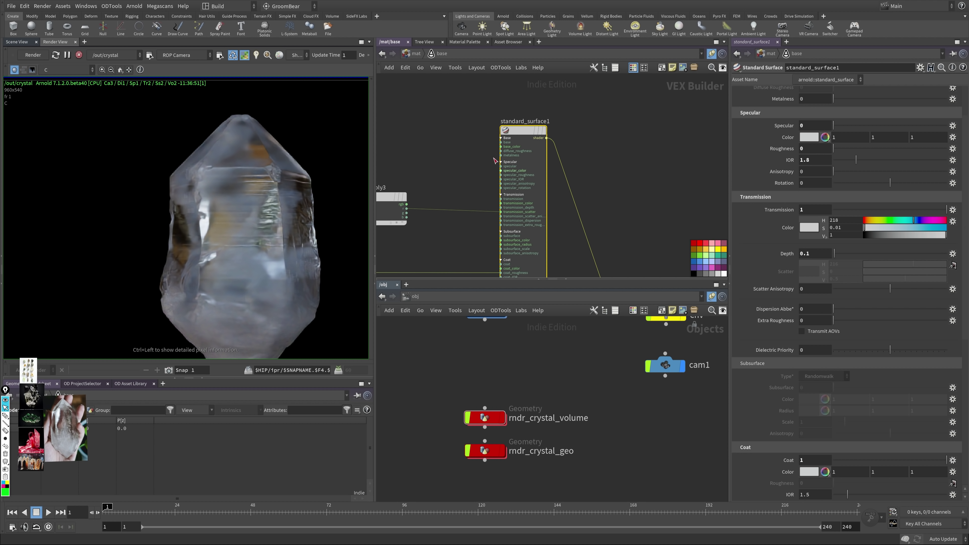
Step: Reopen the geoVolume material to review its standard_volume1 settings, and bring up the scene's render commands
middle_click_drag(521, 184, 532, 140)
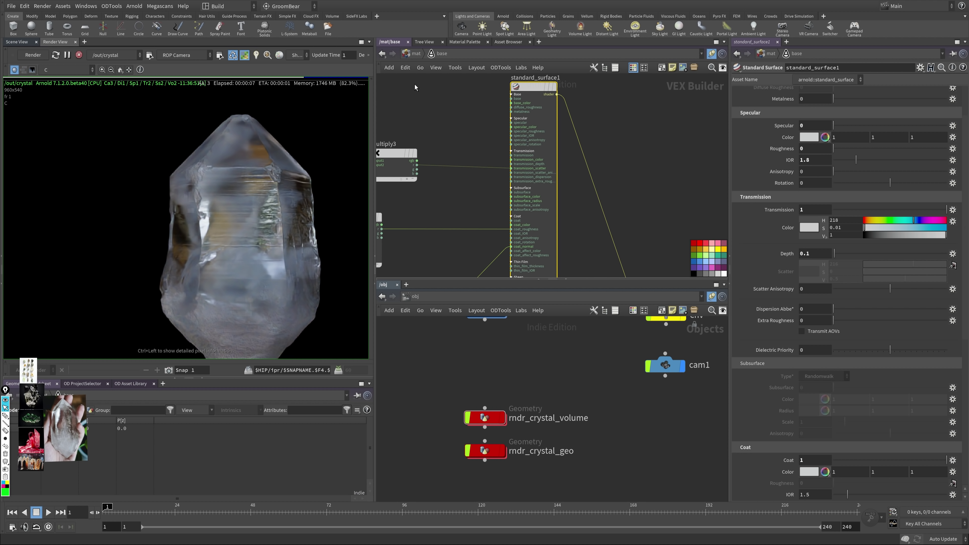
left_click(414, 55)
double_click(512, 162)
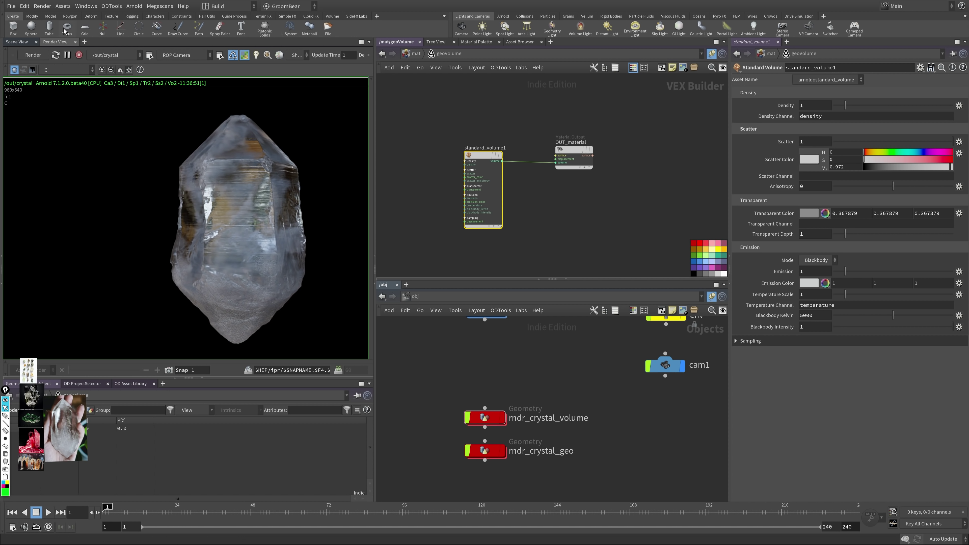
left_click(30, 6)
mouse_move(42, 6)
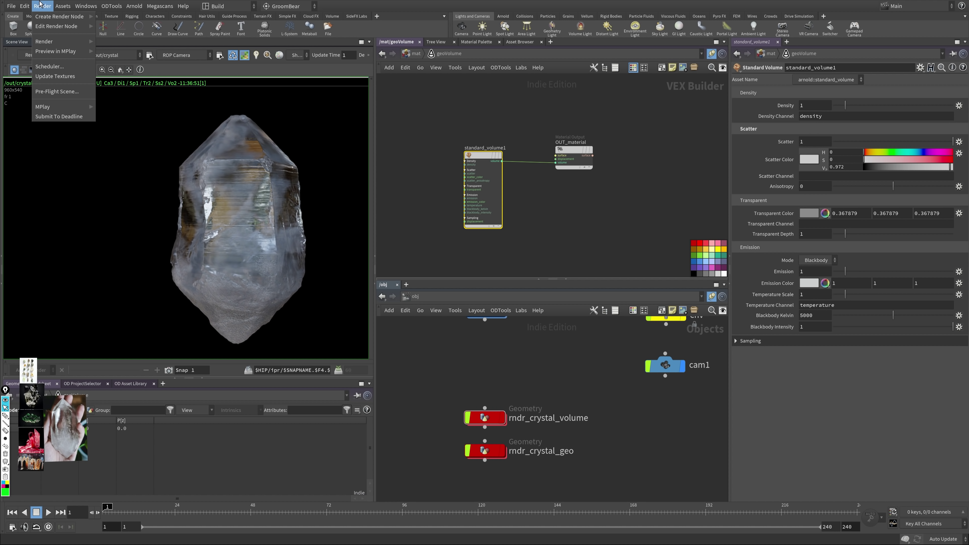
Step: Set the Volume ray depth of the crystal Arnold render node to 2 and start a preview render
mouse_move(67, 31)
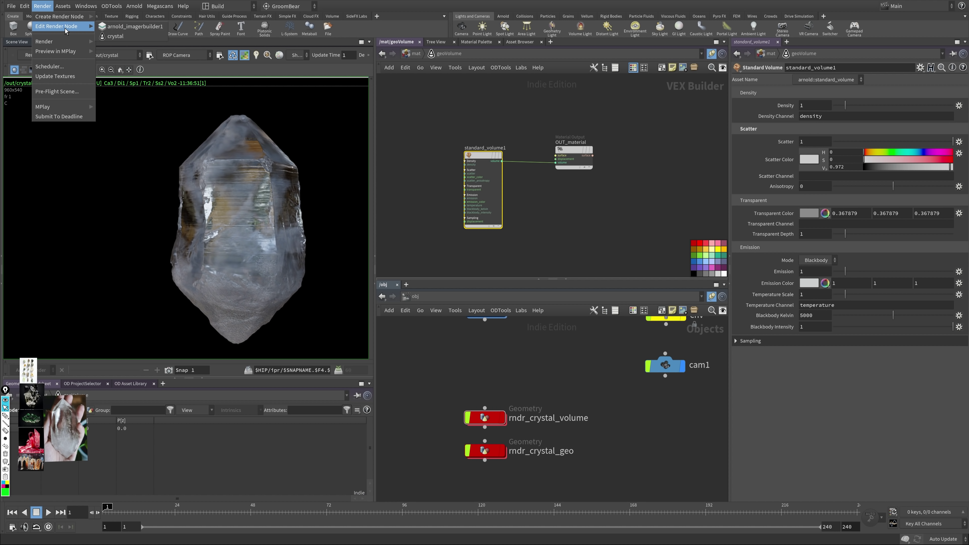
left_click(115, 36)
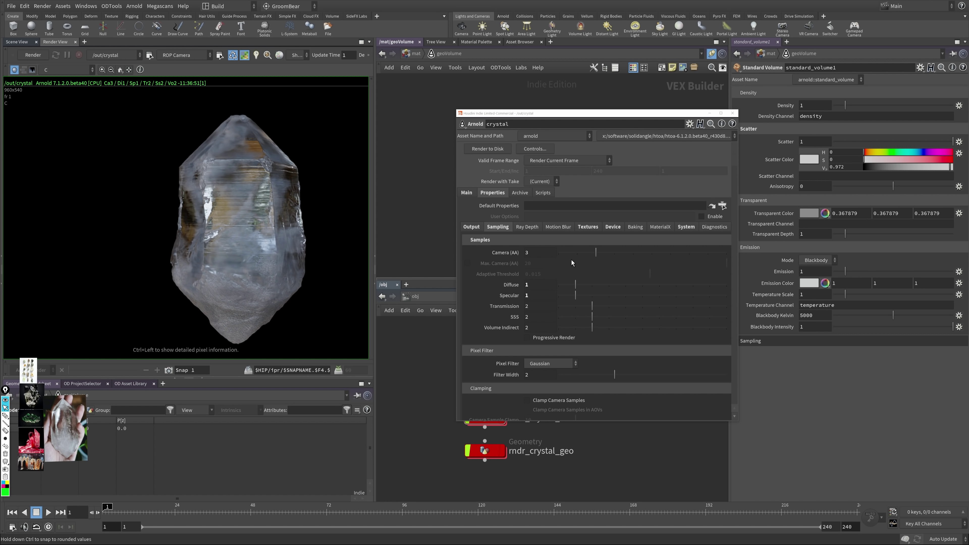
left_click(733, 240)
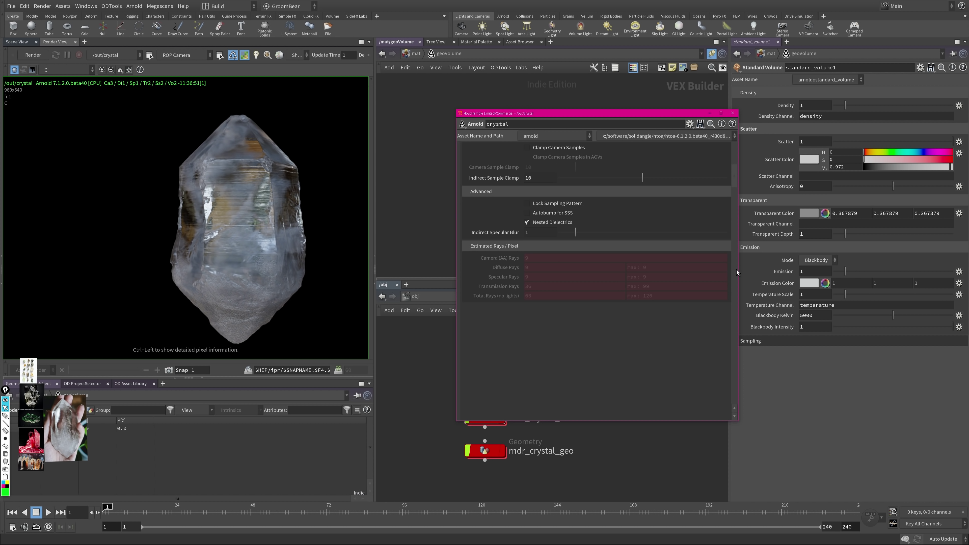
left_click(733, 159)
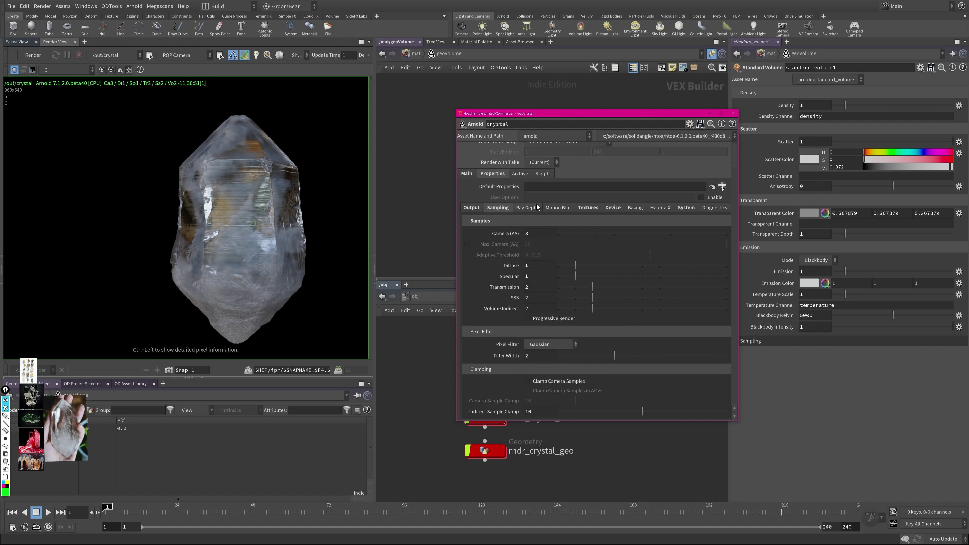
left_click(526, 207)
left_click(542, 264)
type("2")
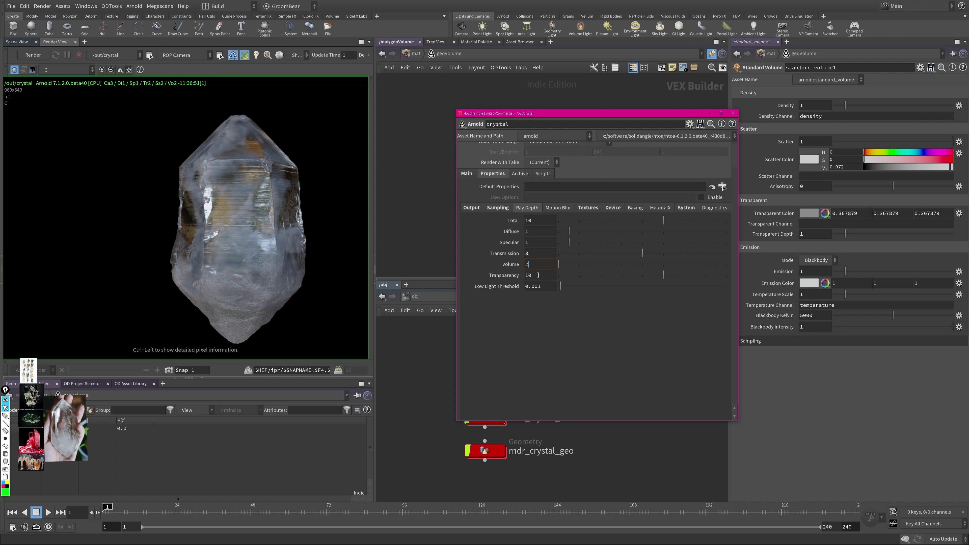
key("Tab")
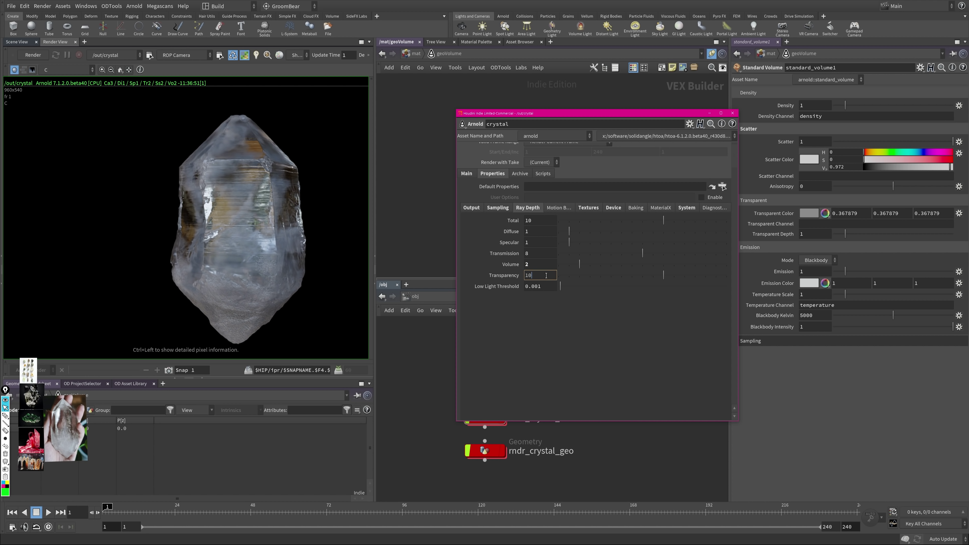
left_click(33, 55)
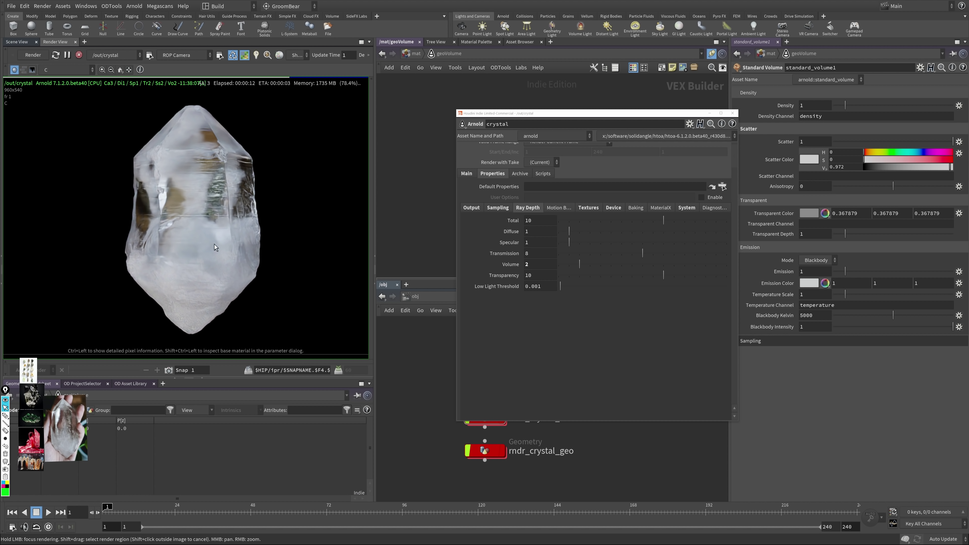
middle_click_drag(195, 258, 212, 258)
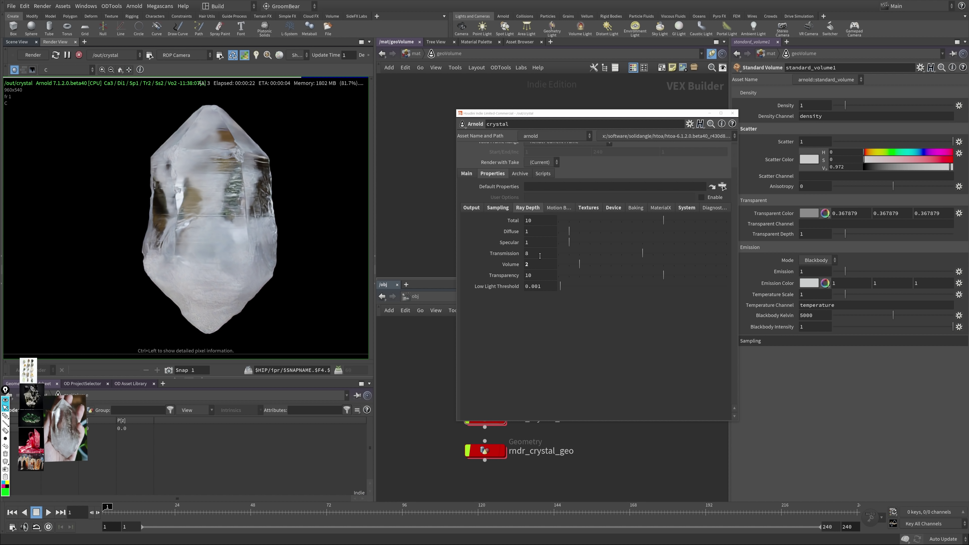
Step: Set the Volume ray depth of the crystal render node to 1 and close its settings window
left_click(540, 264)
type("1")
left_click(542, 275)
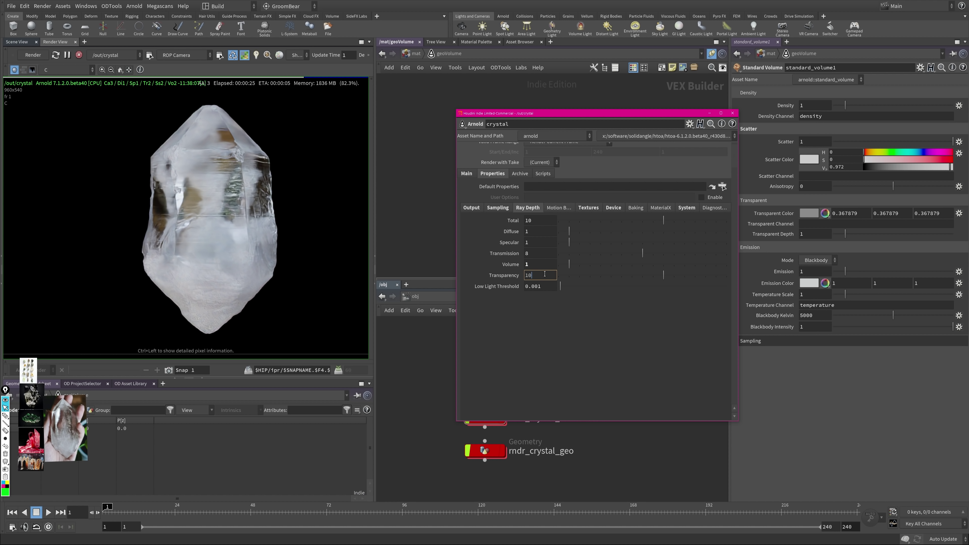
left_click(732, 113)
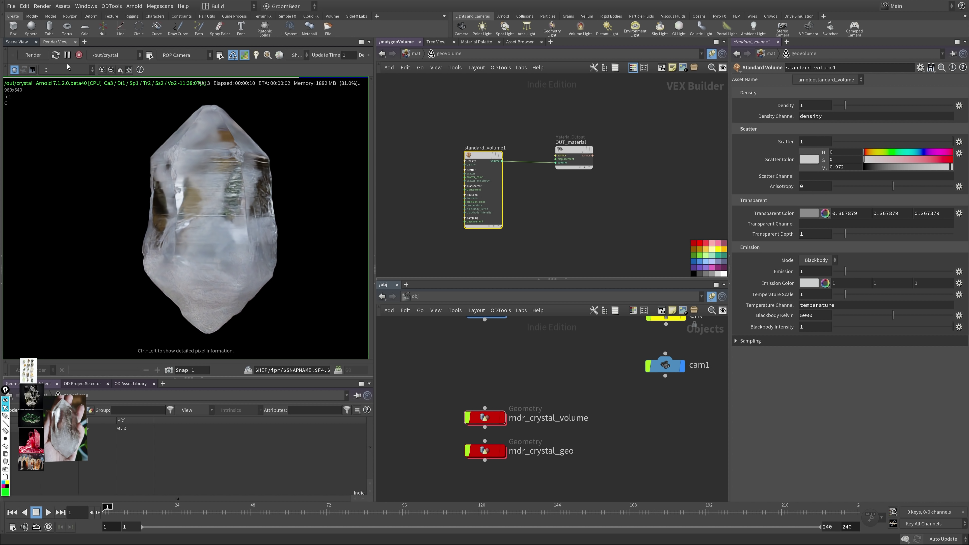
Step: Return to the 3D scene, enter the geo_volume network, and display and select the vdbfrompolygons1 node
left_click(16, 42)
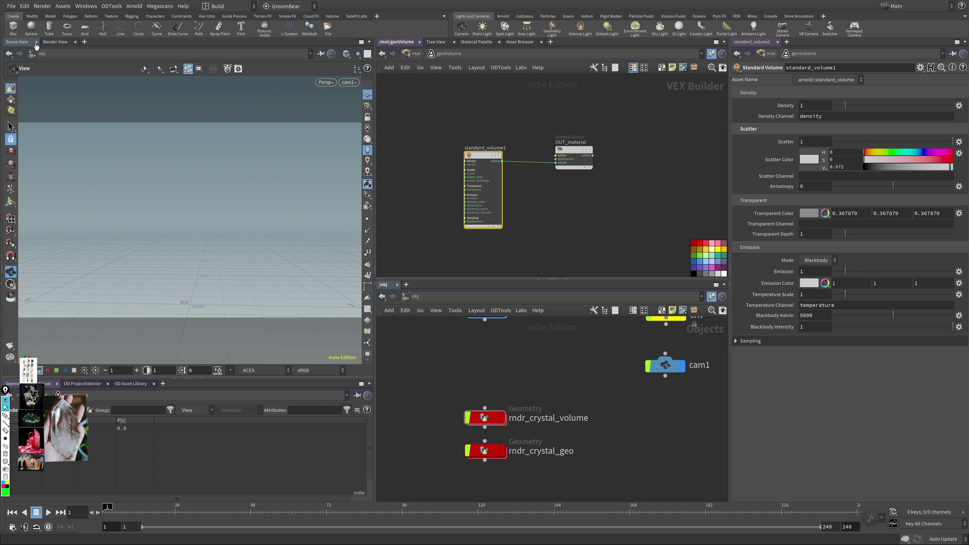
middle_click_drag(557, 366, 509, 421)
double_click(482, 396)
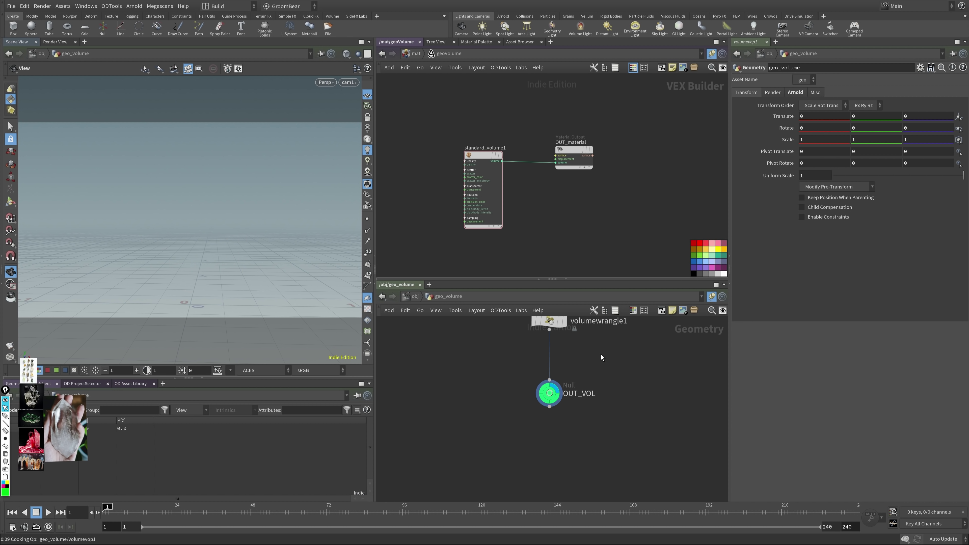
middle_click_drag(519, 329, 511, 383)
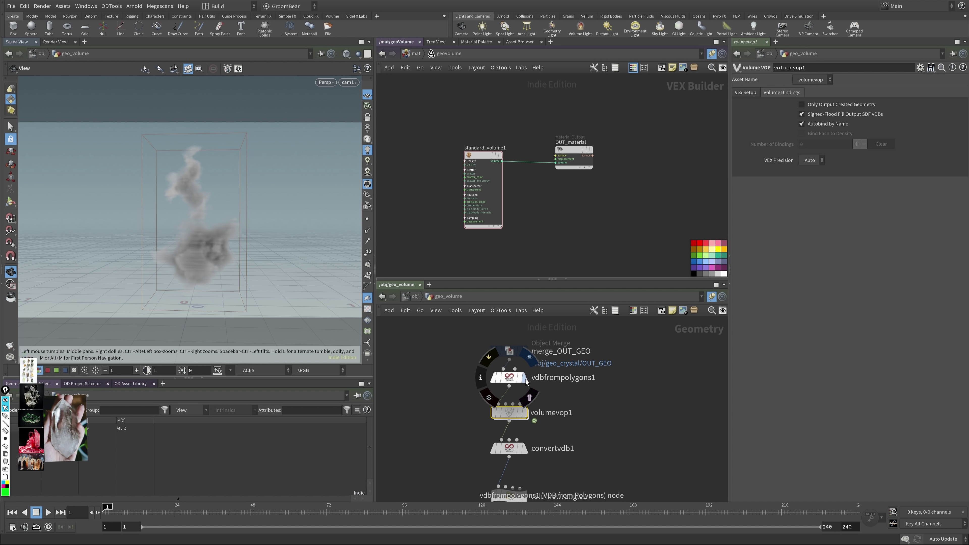
left_click(522, 377)
left_click(509, 378)
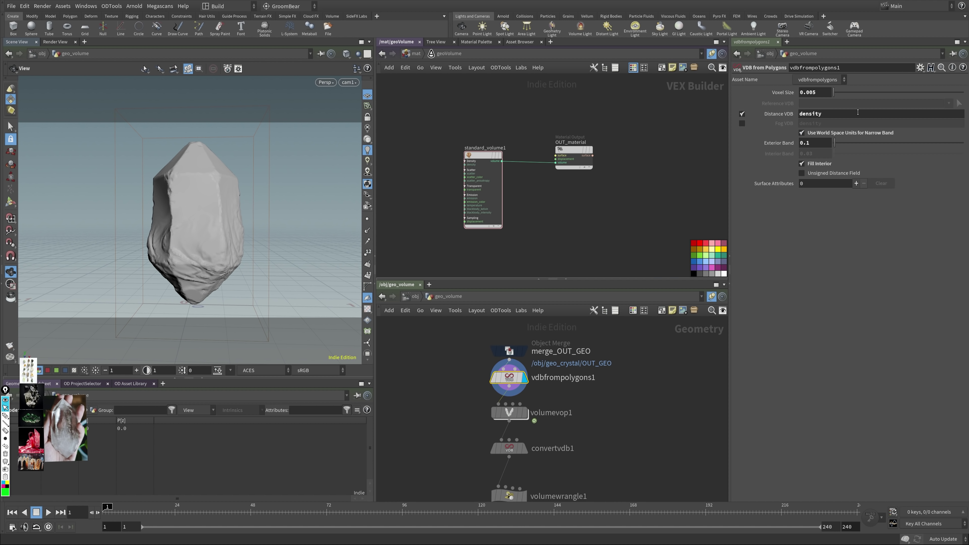
Step: Display the volumevop1 node's output and examine the voxel detail of its surface up close
left_click(526, 412)
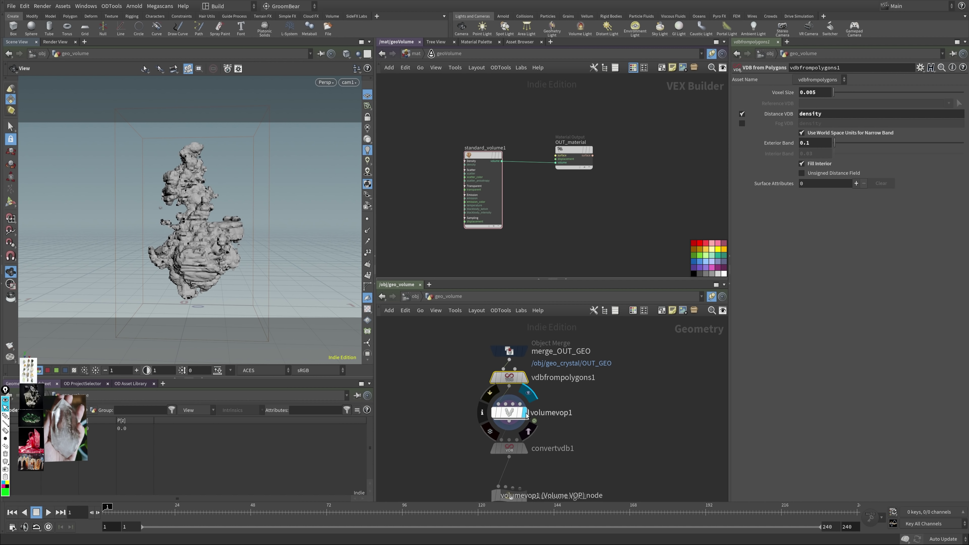
scroll(192, 216, "up", 3)
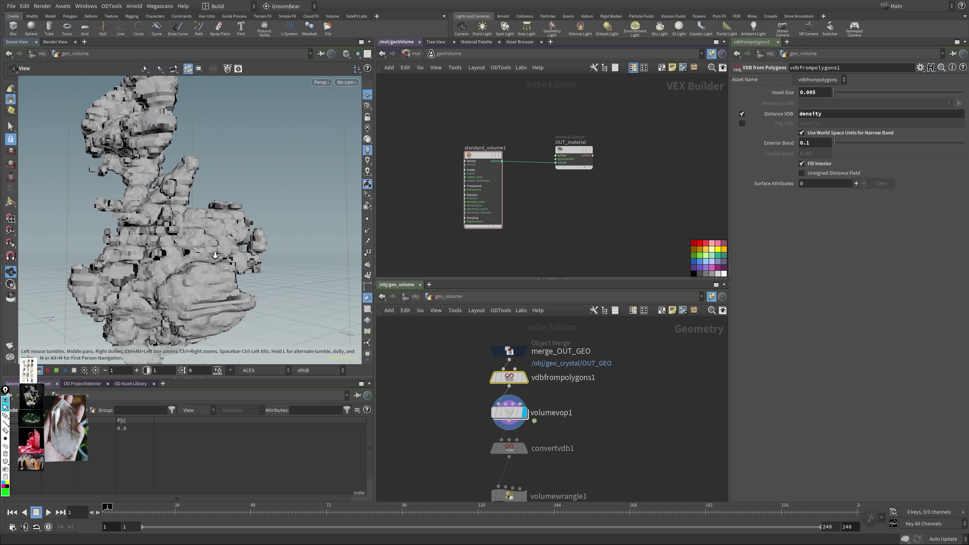
scroll(191, 217, "up", 5)
scroll(191, 217, "down", 4)
left_click_drag(191, 217, 244, 214)
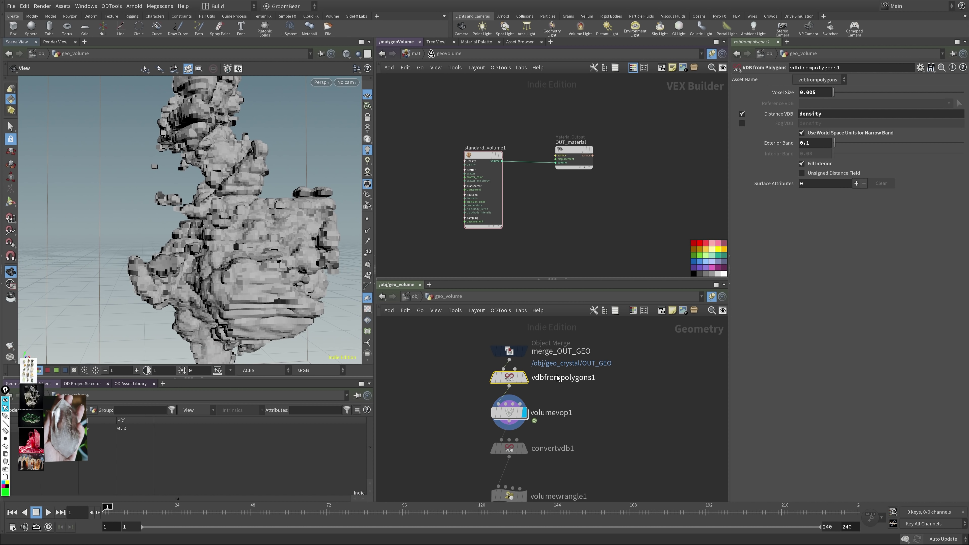
Step: Set the voxel size of vdbfrompolygons1 to 0.001 and save the scene
double_click(822, 92)
left_click(825, 113)
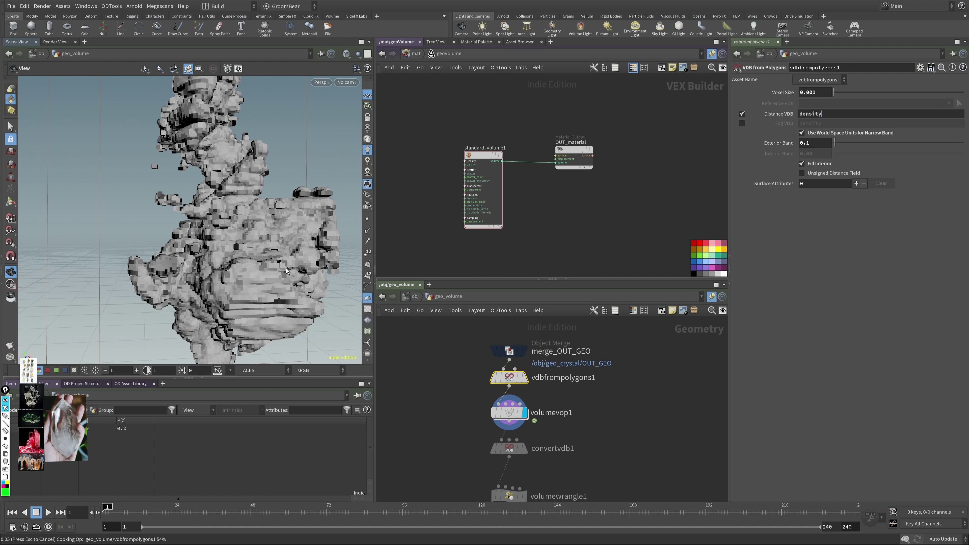
key("ctrl+s")
left_click_drag(287, 270, 314, 217)
Step: Display the output of convertvdb1 and volumewrangle1 in turn, and examine the density volume and the wrangle's node information
middle_click_drag(530, 471, 556, 400)
left_click(551, 376)
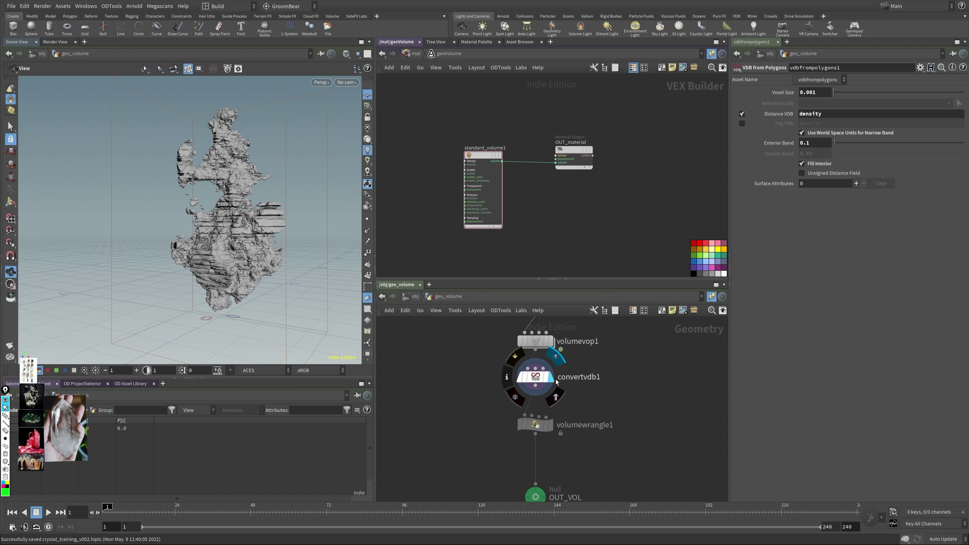
left_click(551, 425)
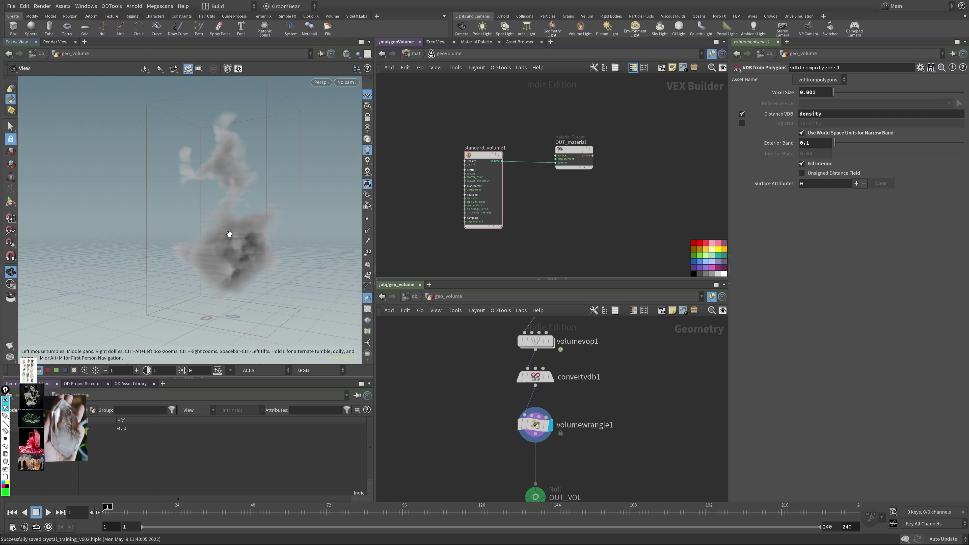
scroll(212, 256, "up", 3)
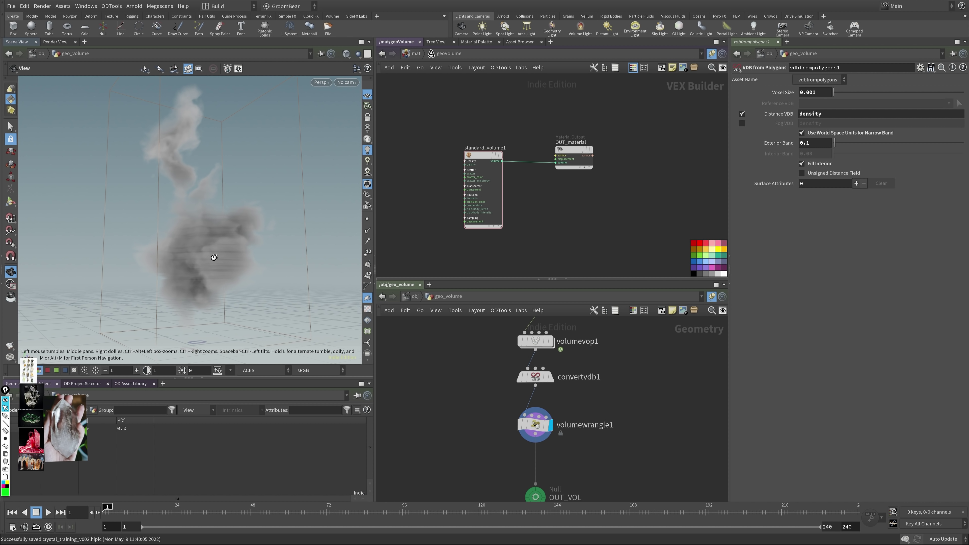
left_click_drag(223, 259, 248, 266)
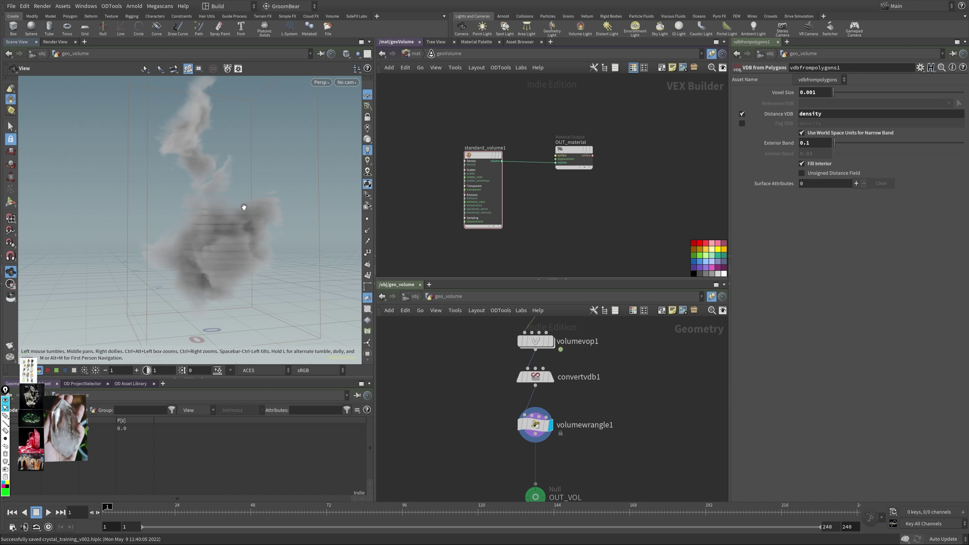
middle_click(535, 437)
Step: Set the voxel size of vdbfrompolygons1 to 0.0025 and check its node information
middle_click_drag(574, 326, 556, 360)
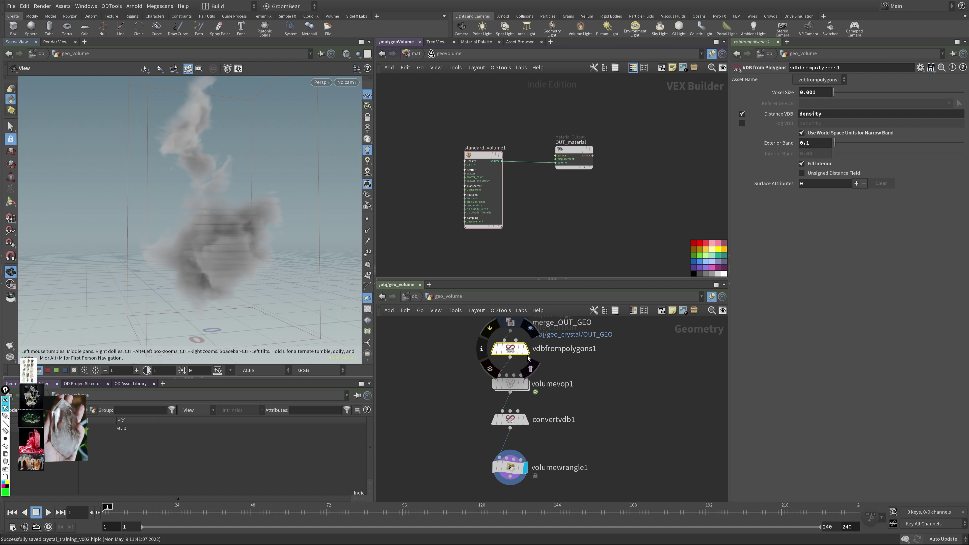
left_click_drag(813, 93, 826, 93)
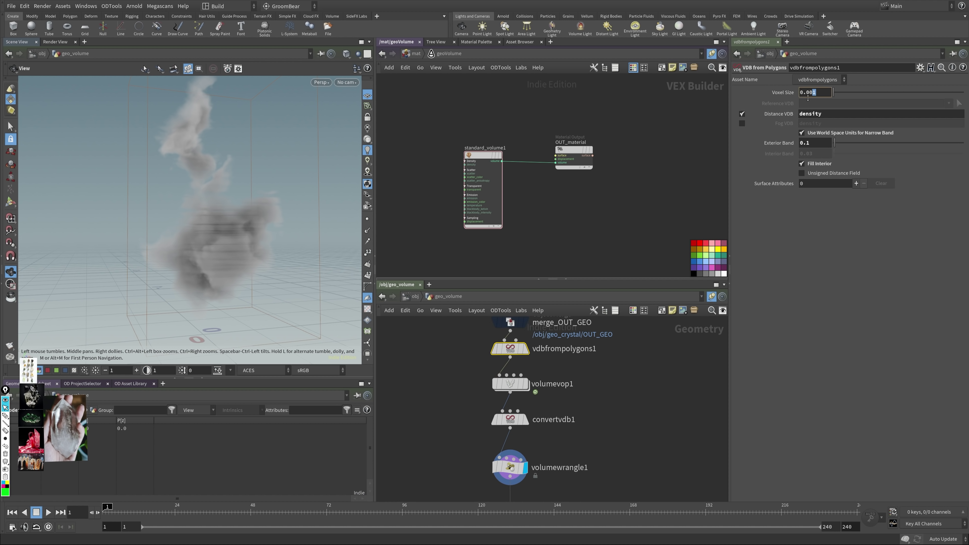
type("25")
key("Return")
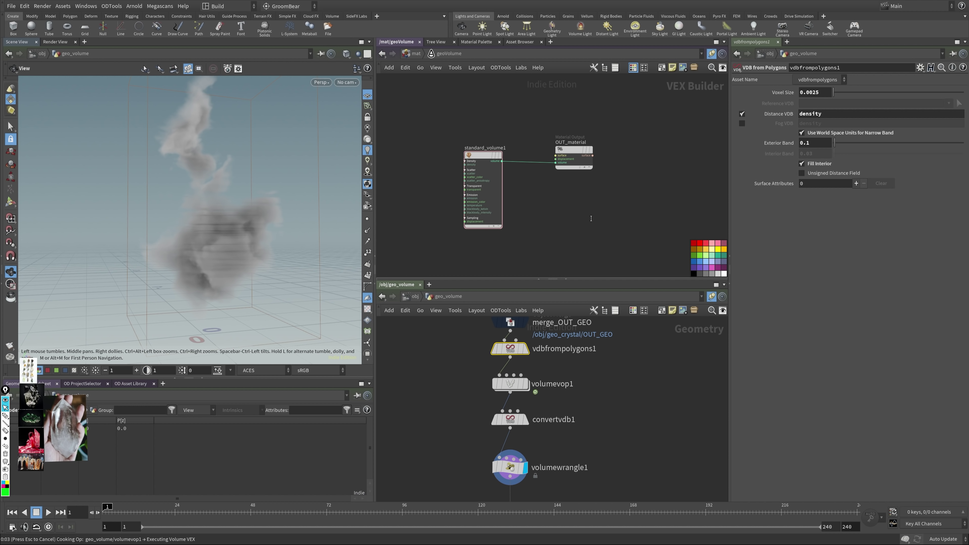
middle_click(510, 359)
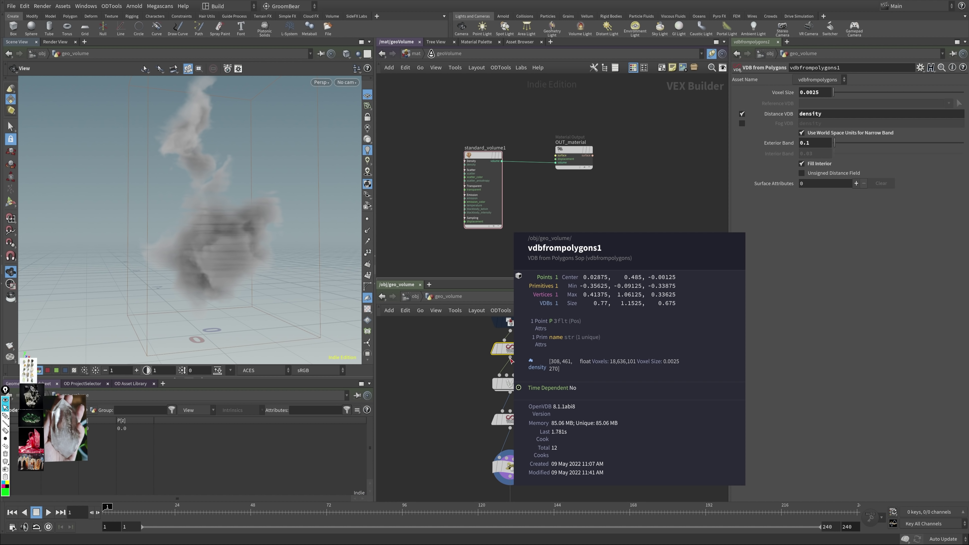
Step: Change the volumewrangle1 expression to f@density *= 500; and inspect the denser volume
scroll(511, 397, "down", 2)
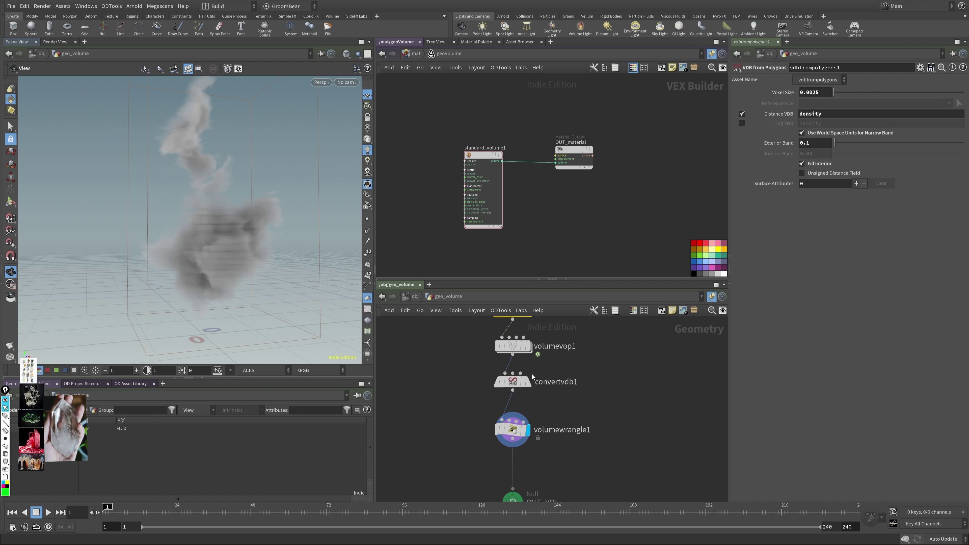
left_click(512, 432)
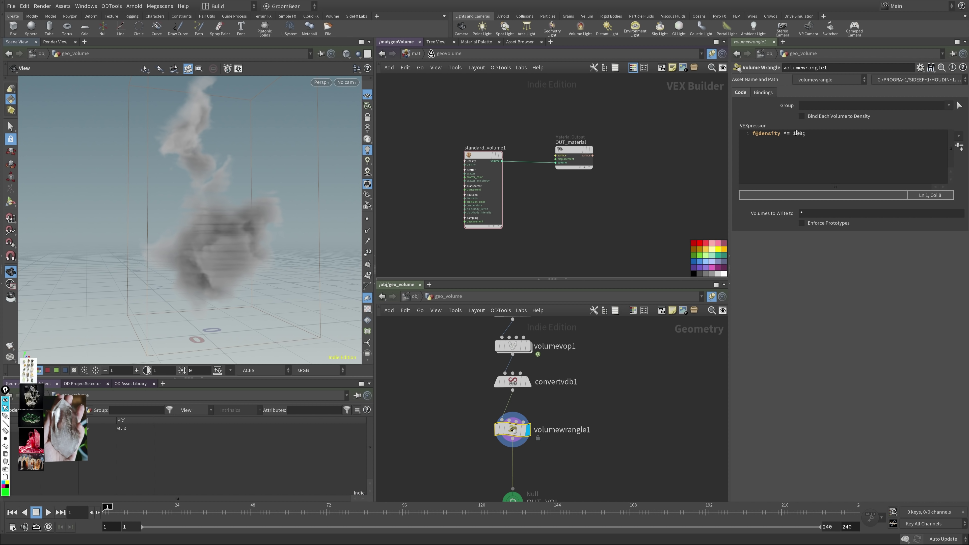
left_click(791, 145)
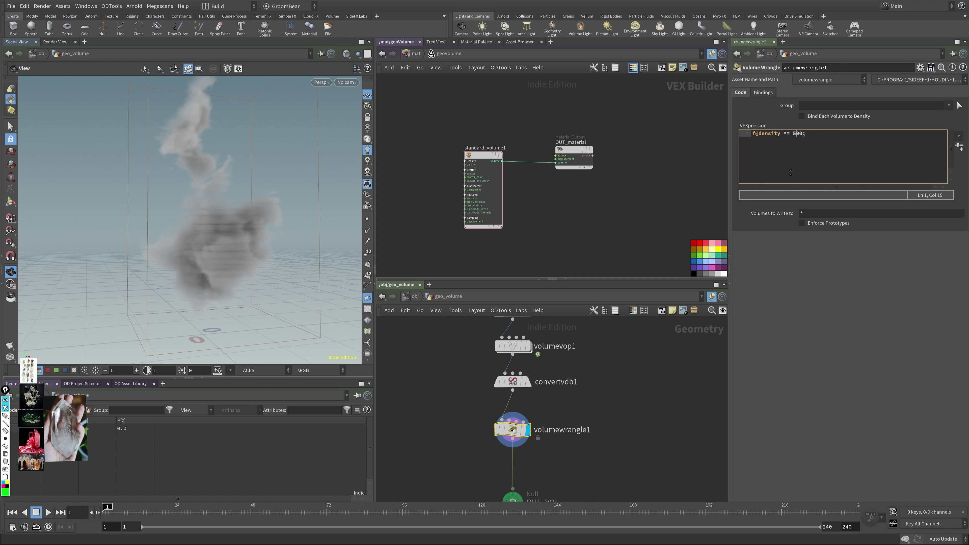
key("Return")
key("BackSpace")
left_click_drag(213, 214, 301, 237)
scroll(541, 367, "down", 3)
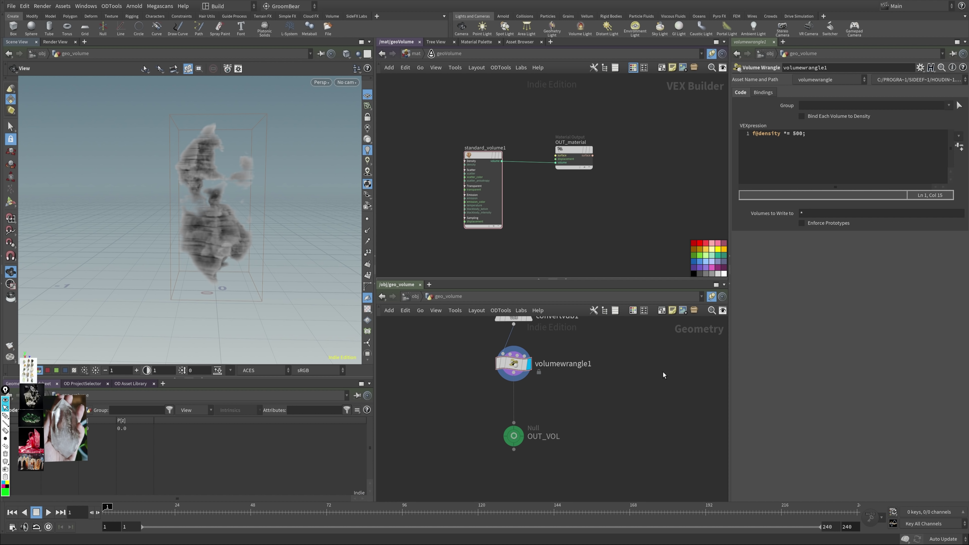
Step: Inside volumevop1, set the aanoise4 frequency to 2.4, offset to -4.9, 1.5, 0.5 and roughness to 0.709, looking through cam1
scroll(617, 400, "up", 5)
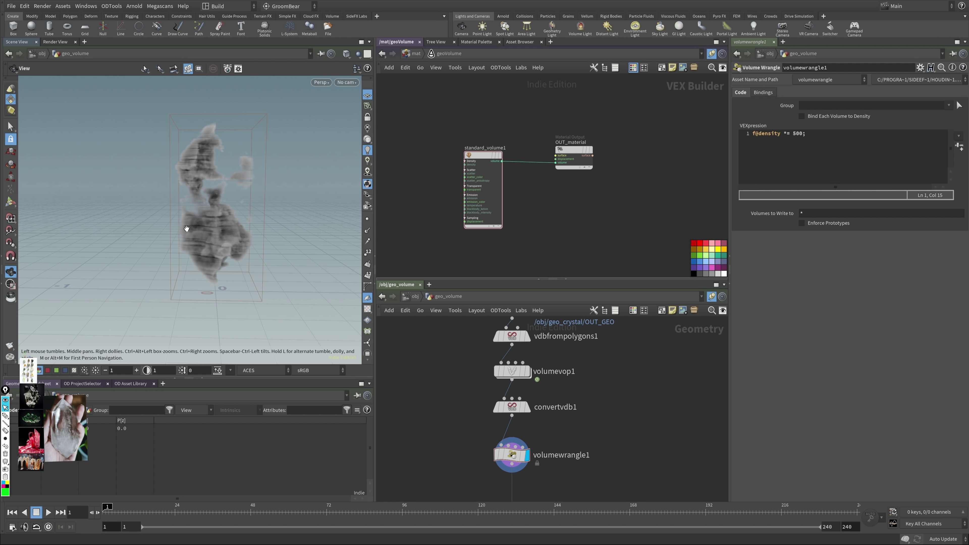
scroll(602, 382, "down", 3)
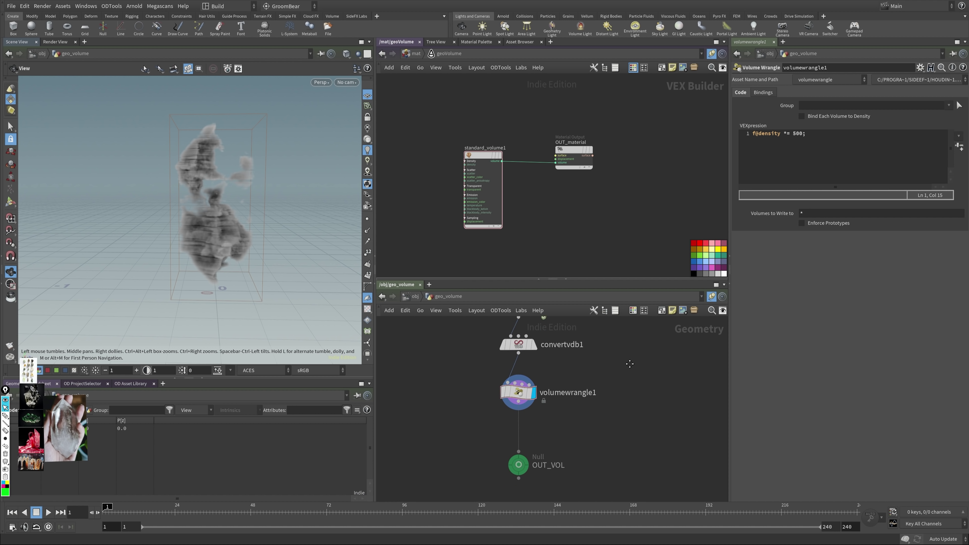
scroll(602, 383, "down", 2)
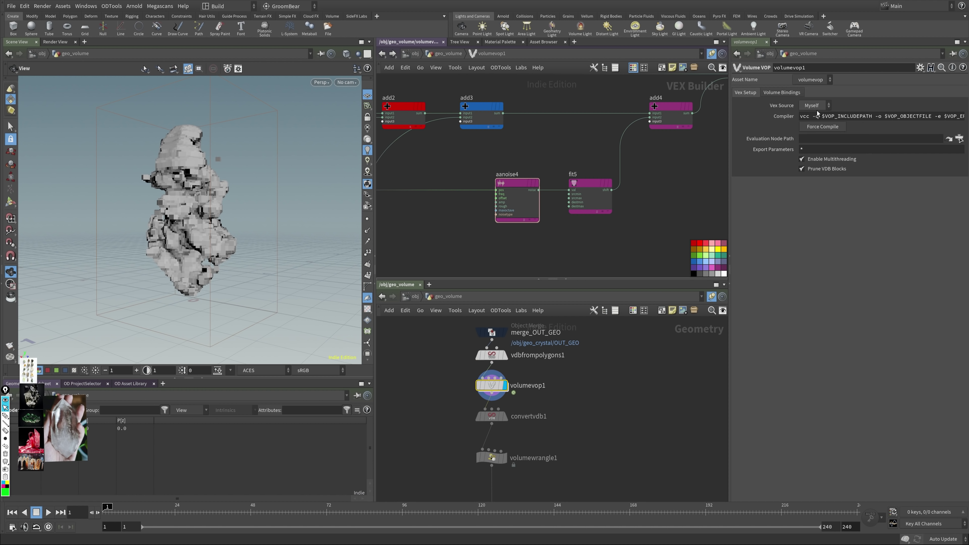
left_click_drag(160, 213, 142, 211)
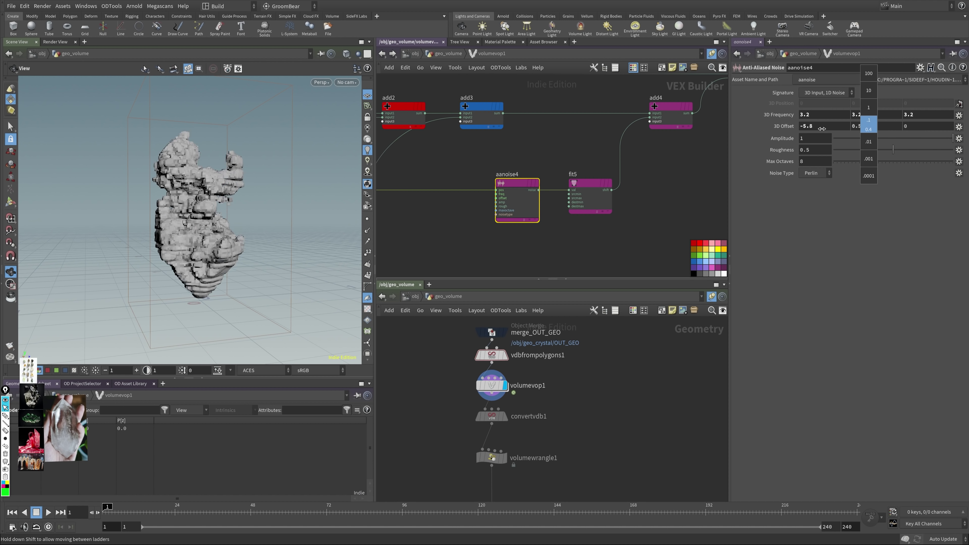
left_click(346, 82)
left_click(352, 99)
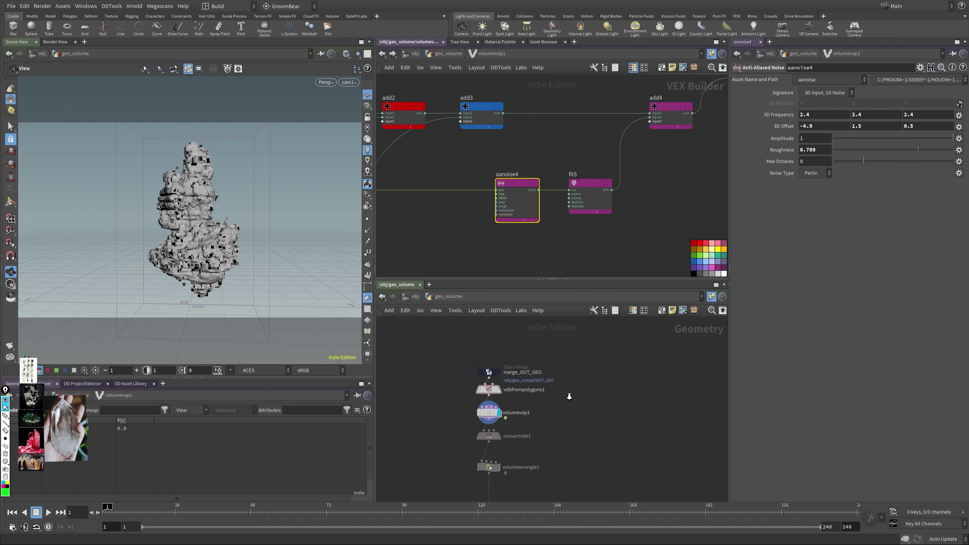
Step: Set the aanoise4 frequency to 1.7 on all axes, its Y offset to 2.4 and its roughness to 0.66
middle_click_drag(686, 151, 585, 196)
middle_click_drag(866, 120, 897, 122)
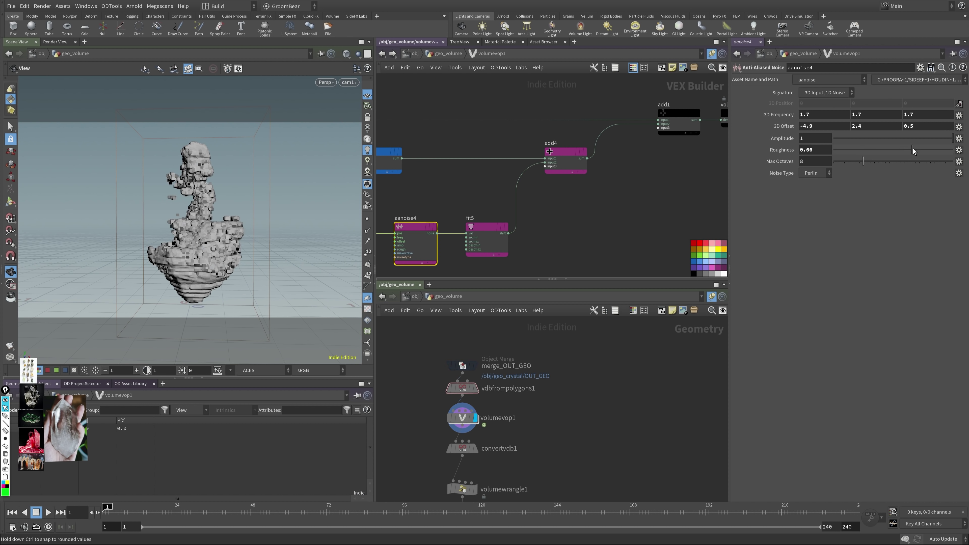
middle_click_drag(873, 121, 898, 139)
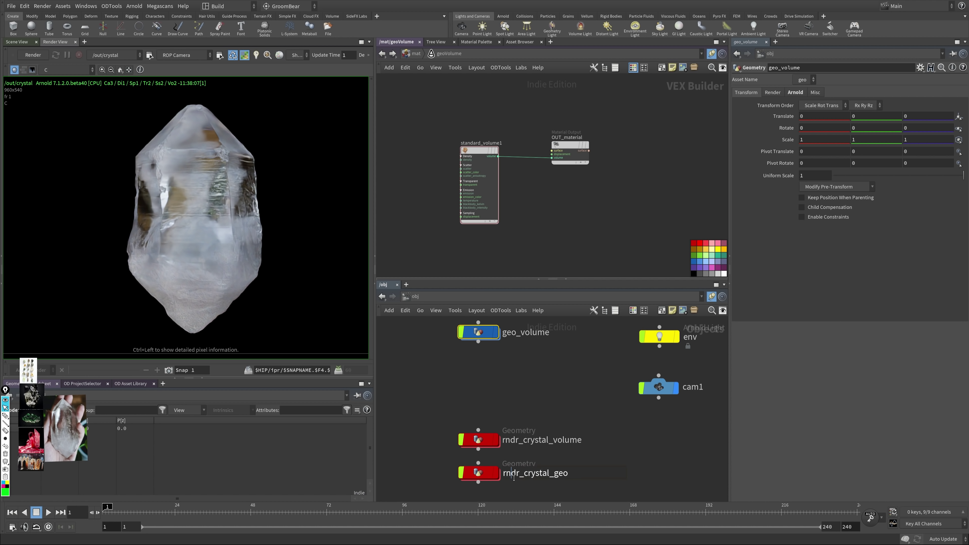
Step: Rename rndr_crystal_geo to Arndr_crystal_geo and render the volume on its own, with a render region over its middle
double_click(504, 474)
type("A")
key("Return")
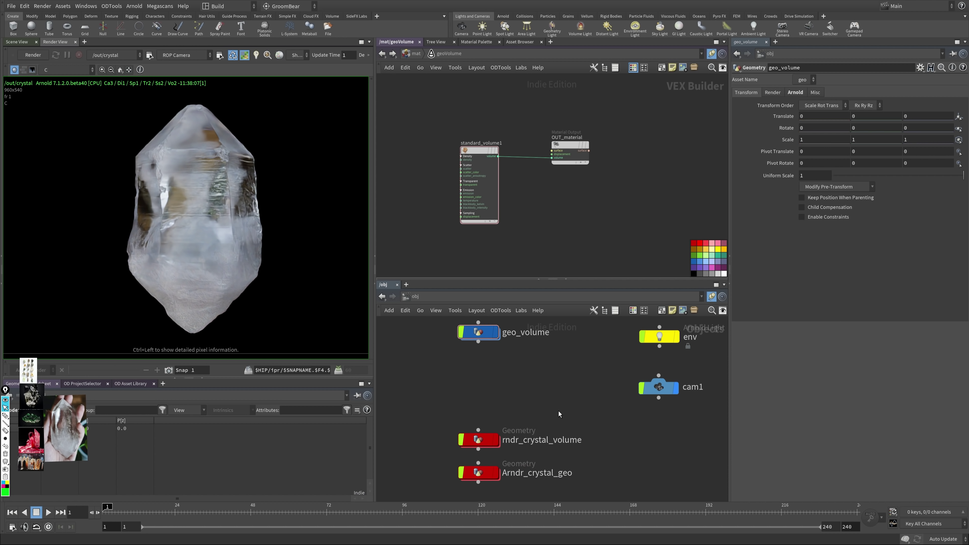
left_click(33, 55)
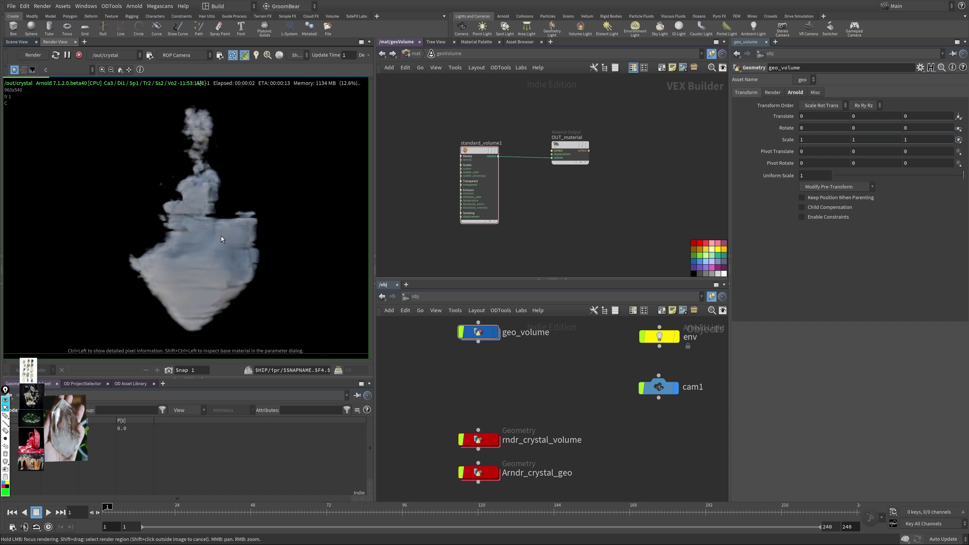
right_click_drag(232, 224, 265, 210)
left_click_drag(275, 176, 180, 257, "shift")
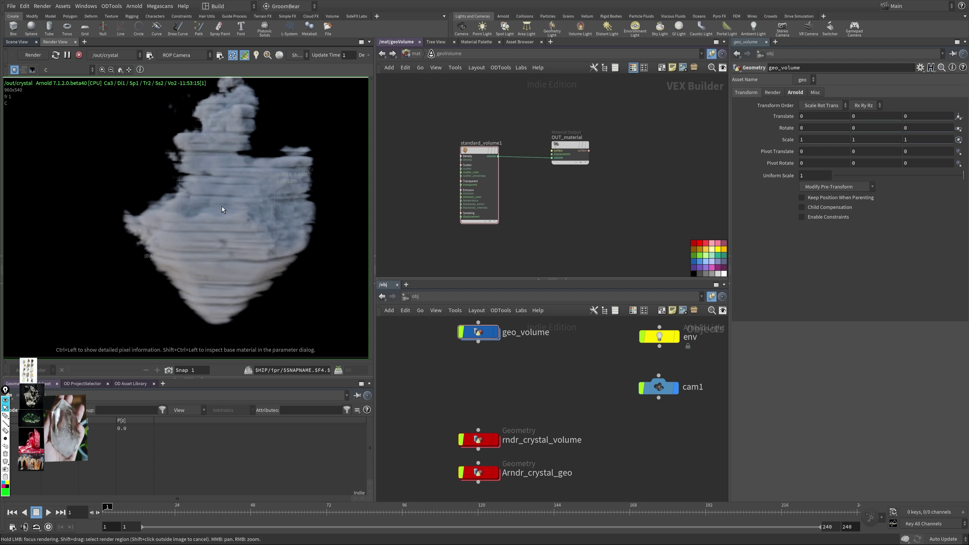
Step: Add an Arnold Noise node and a Vector Map node to the geoVolume material network
middle_click_drag(436, 154, 500, 140)
scroll(478, 192, "up", 2)
key("Tab")
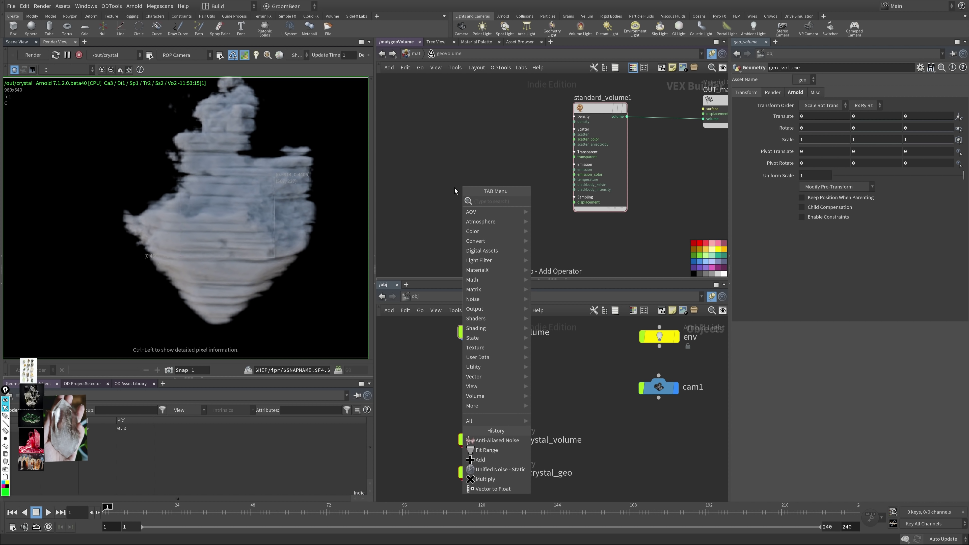
type("volume")
key("Return")
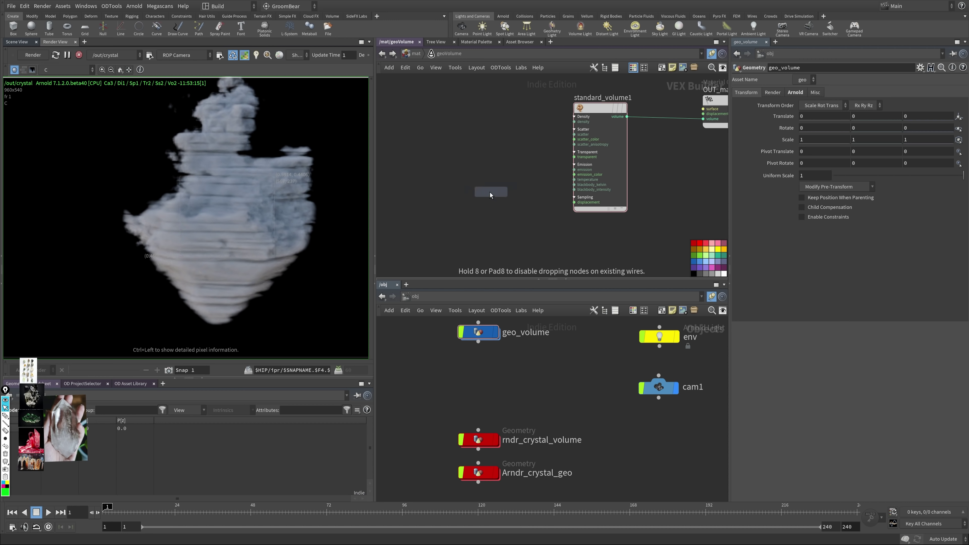
left_click(490, 194)
key("Tab")
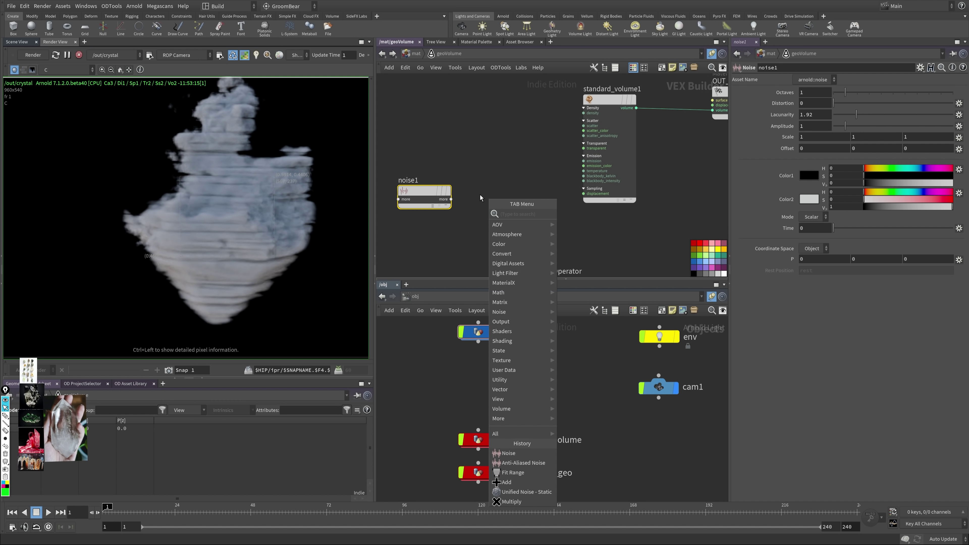
type("vec")
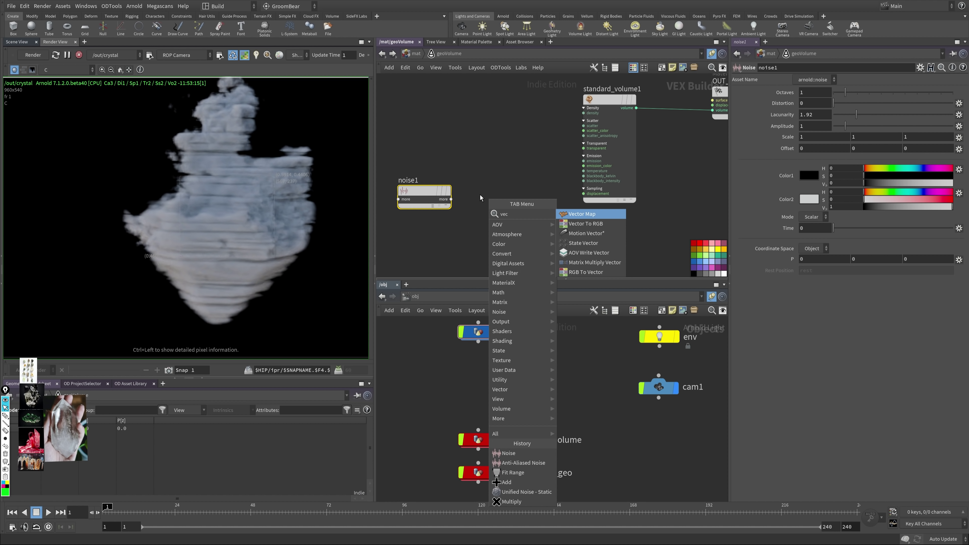
key("Return")
left_click(494, 203)
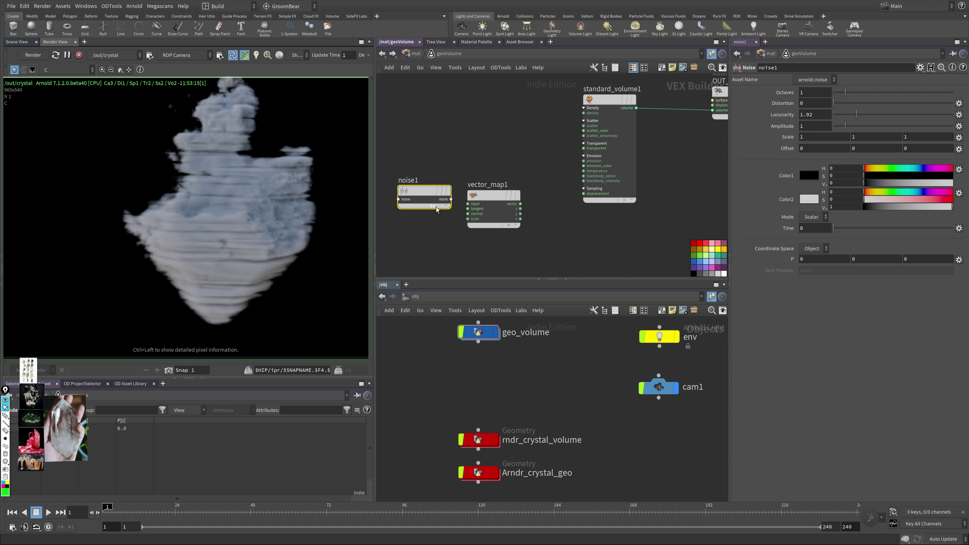
Step: Connect the rgb output of noise1 to the input of vector_map1
left_click(432, 206)
left_click_drag(451, 199, 417, 205)
mouse_move(484, 197)
left_mouse_down()
mouse_move(492, 179)
mouse_move(476, 200)
left_mouse_up()
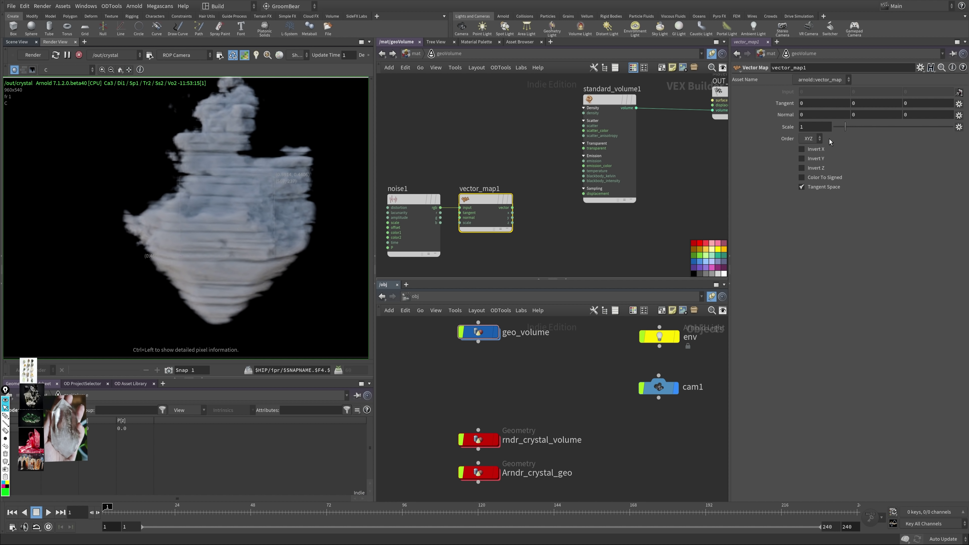
Step: Set vector_map1 to Color To Signed without Tangent Space at scale 0.1, and connect its vector output to standard_volume1's displacement
left_click(818, 177)
left_click(801, 127)
type(".")
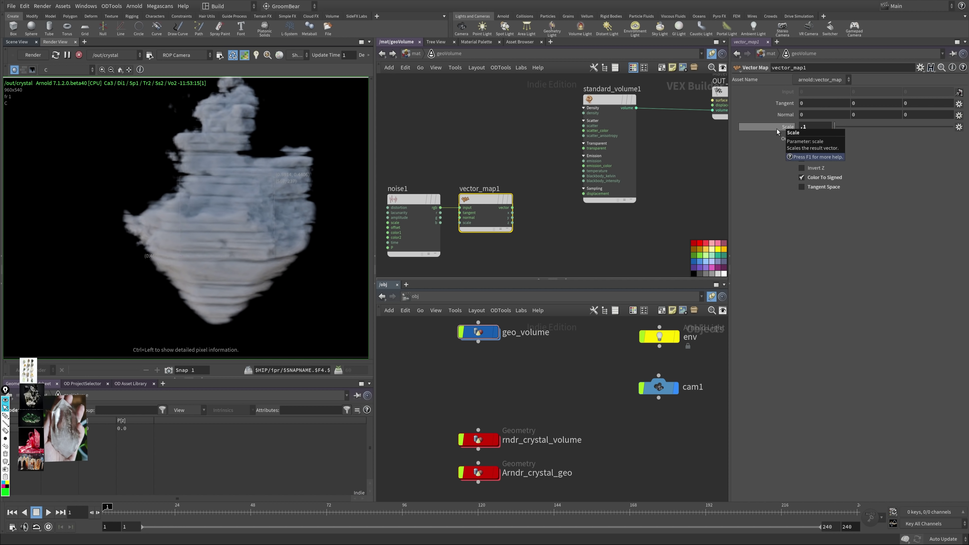
key("Return")
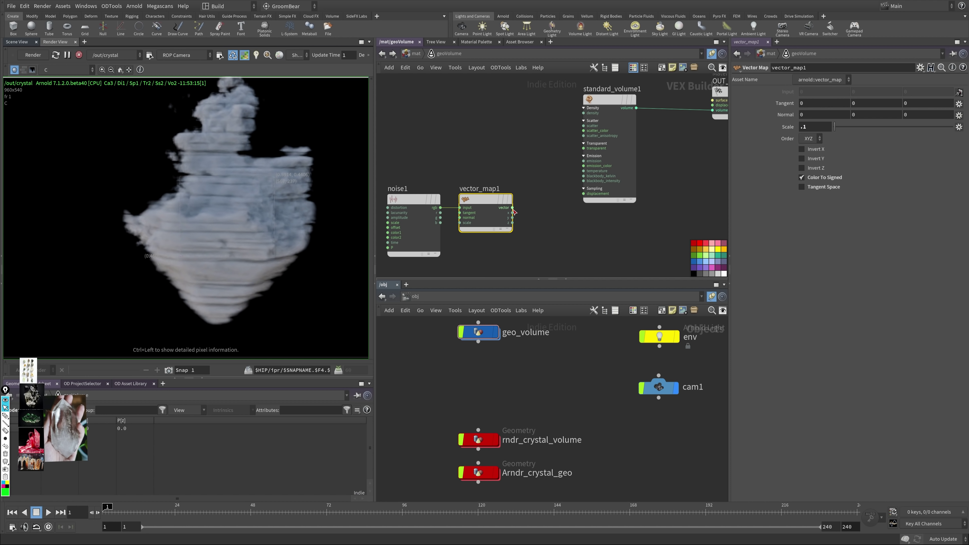
left_click_drag(512, 207, 583, 194)
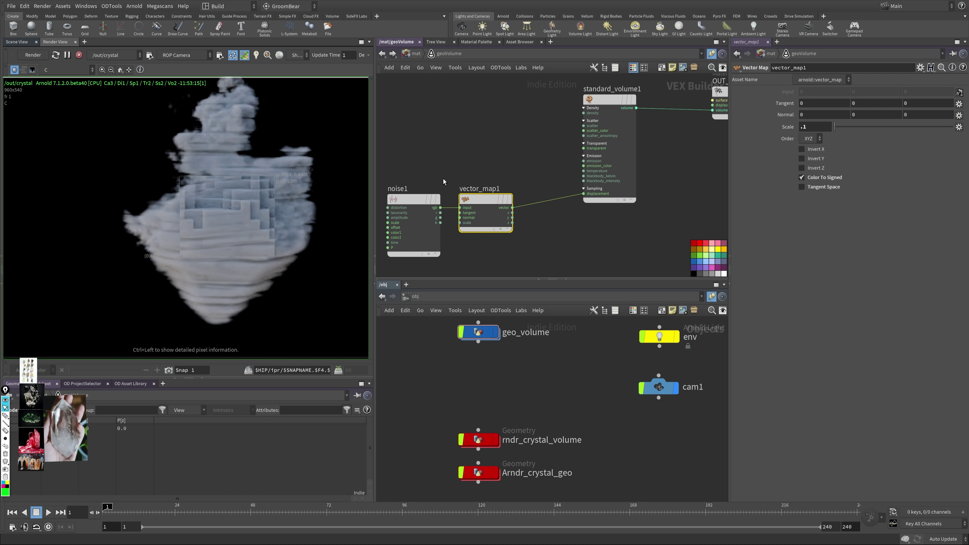
Step: Set the noise1 scale to 32.8 on all axes and re-render a wide region across the middle of the volume
middle_click_drag(443, 178, 463, 174)
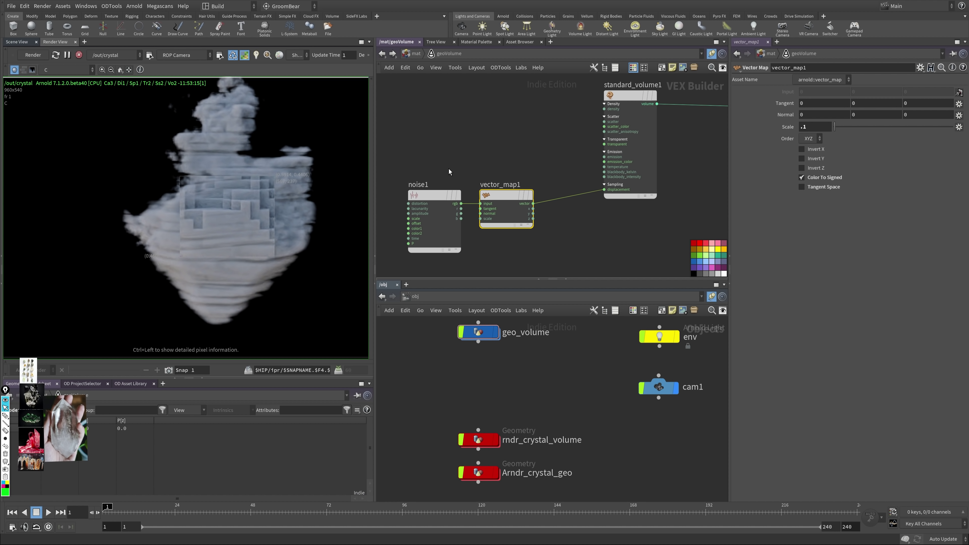
left_click(433, 195)
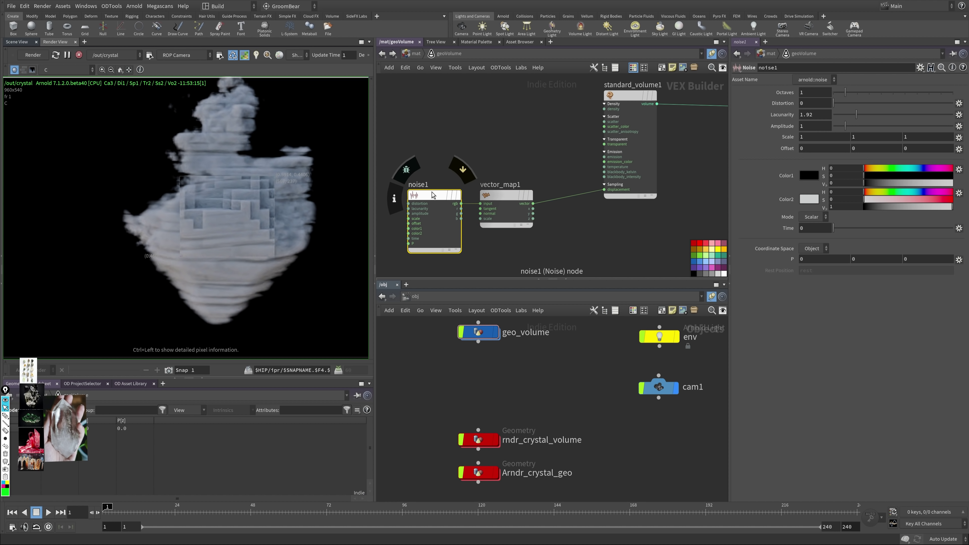
middle_click_drag(788, 137, 824, 129)
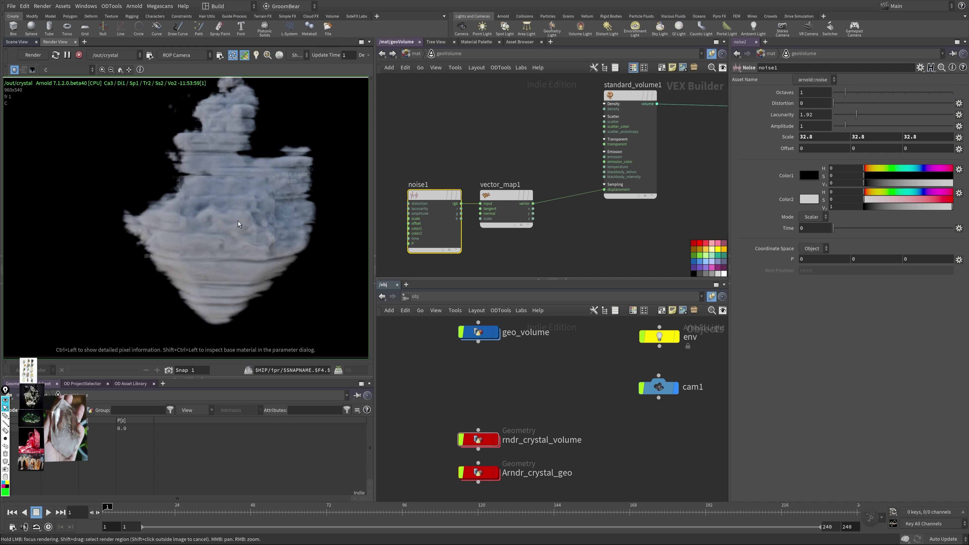
left_click_drag(108, 166, 319, 259, "shift")
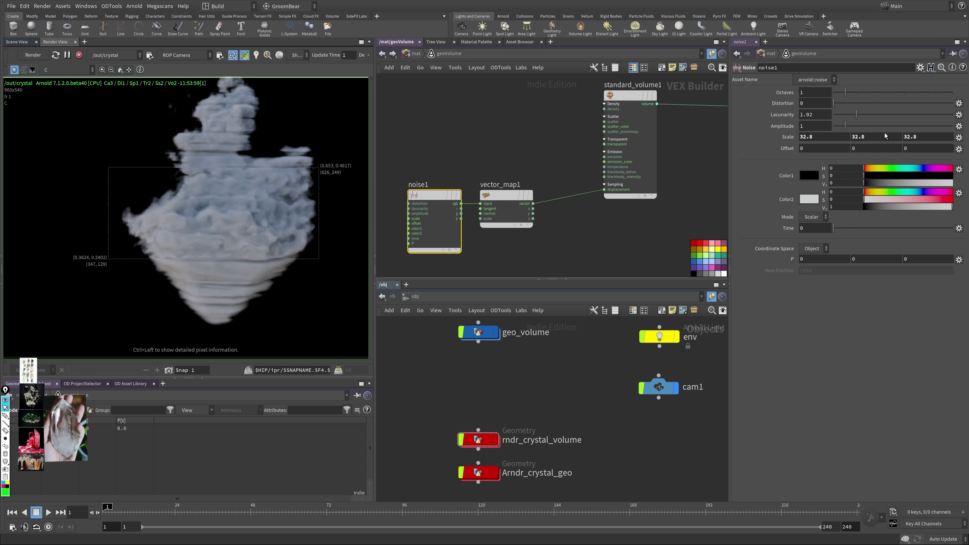
Step: Set the Y scale of noise1 to 60 and its octaves to 5
double_click(876, 139)
type("60")
key("Return")
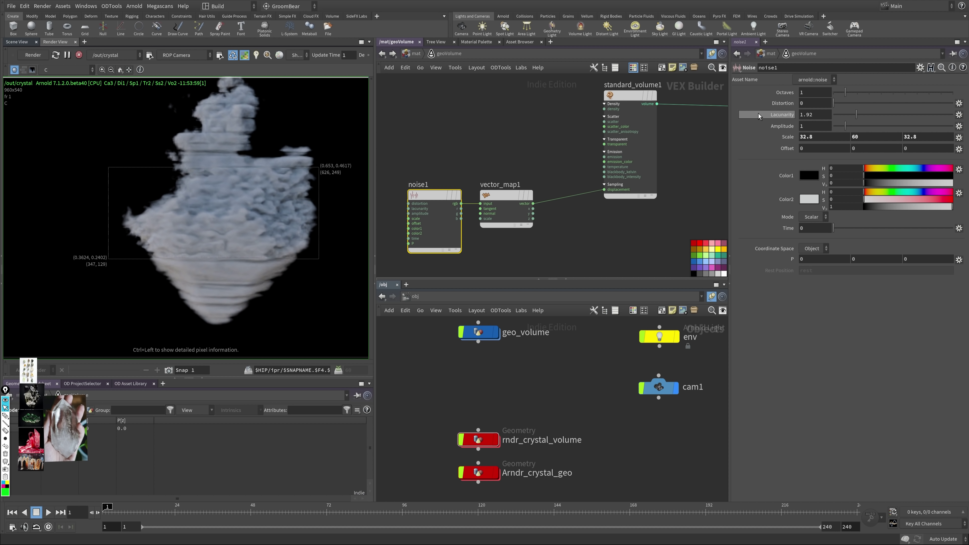
double_click(801, 92)
type("5")
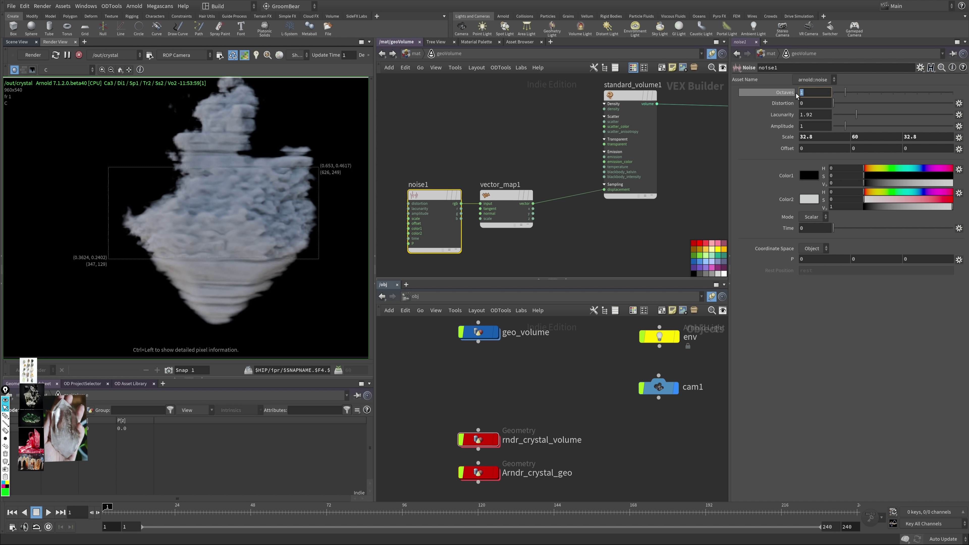
key("Tab")
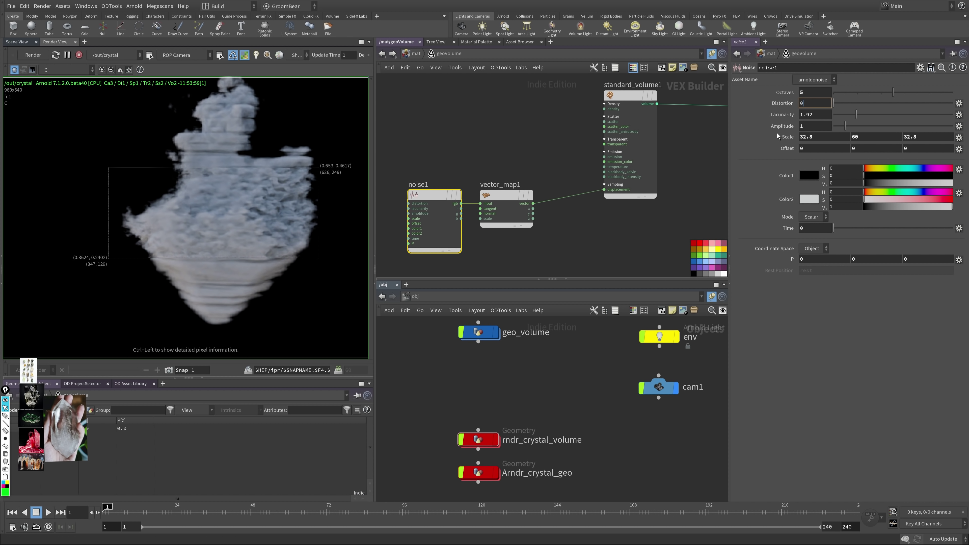
Step: Try a displacement scale of 0.001 on vector_map1
left_click(521, 201)
left_click(813, 127)
type("01")
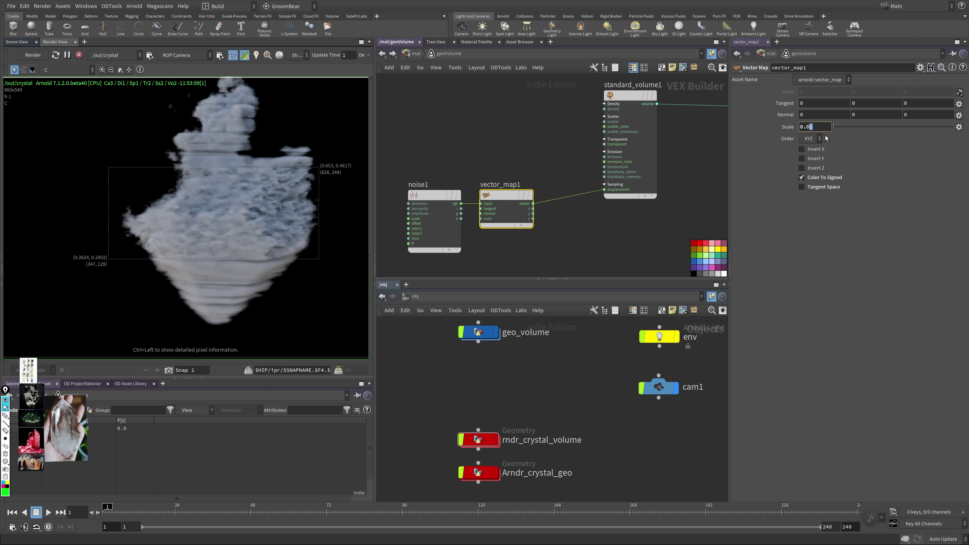
key("Return")
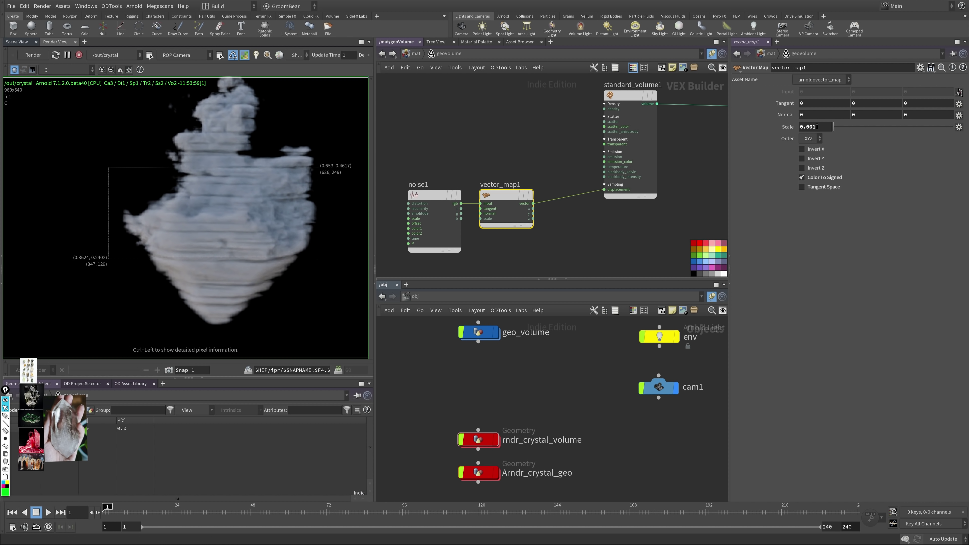
Step: Set the vector_map1 scale to 0.01
left_click_drag(812, 127, 815, 136)
type("1")
key("Return")
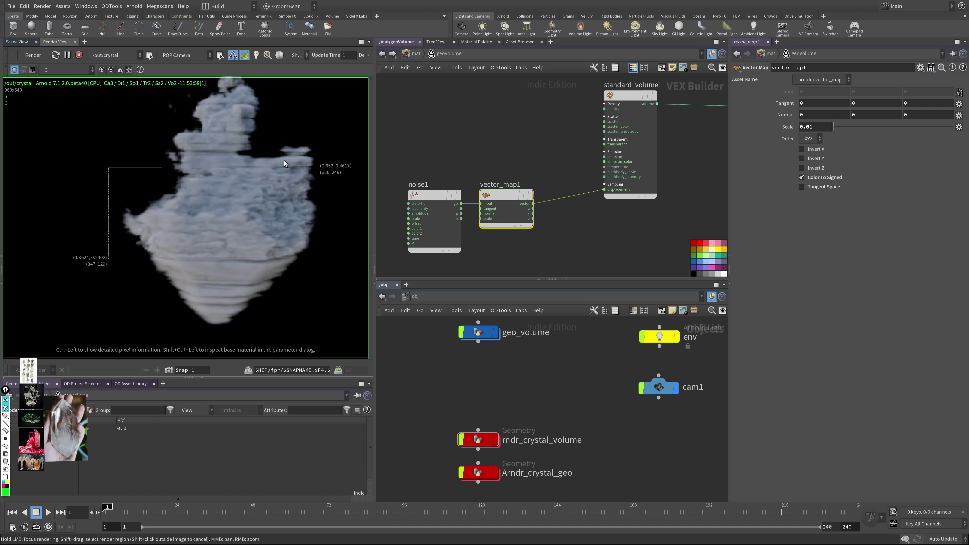
Step: Render a region over the upper column of the volume and store a render snapshot
middle_click_drag(267, 108, 282, 189)
left_click_drag(286, 113, 187, 279, "shift")
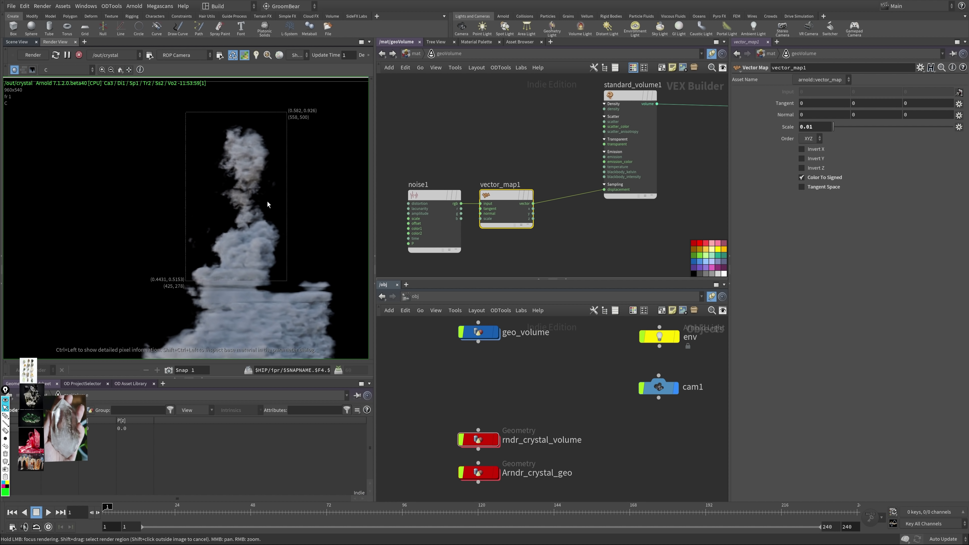
left_click(168, 370)
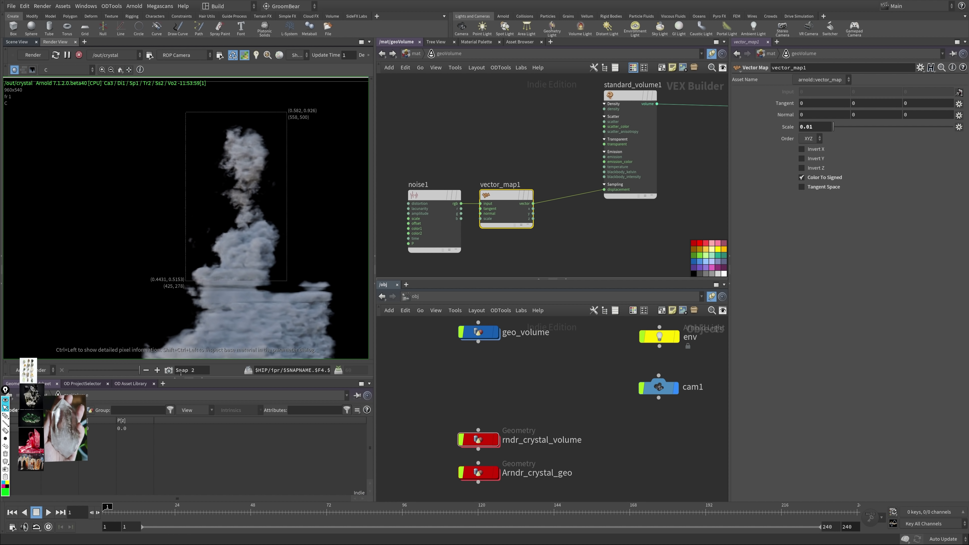
Step: Disconnect vector_map1 from standard_volume1's displacement to compare the render without it, and reconnect it
middle_click_drag(604, 193, 519, 199)
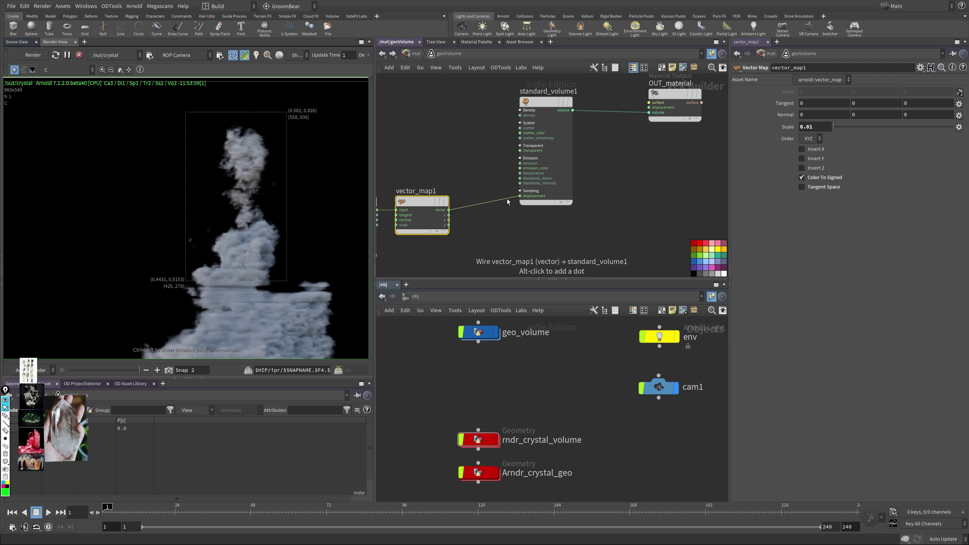
left_click_drag(507, 198, 497, 222)
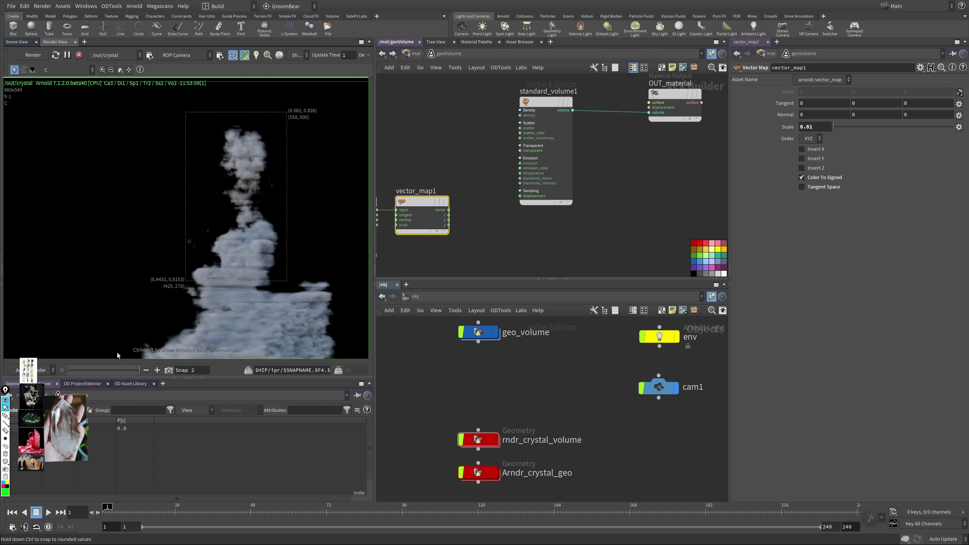
left_click_drag(448, 209, 519, 196)
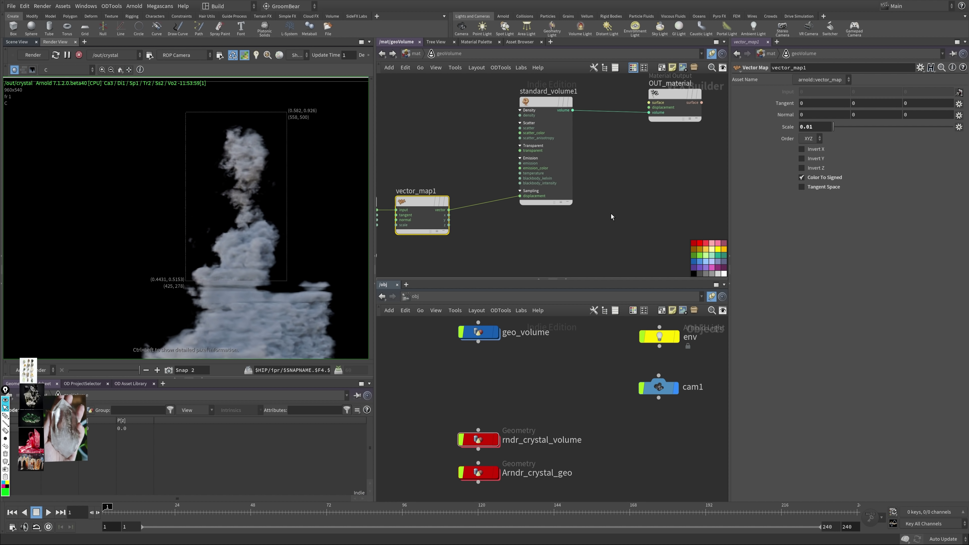
middle_click_drag(599, 185, 570, 212)
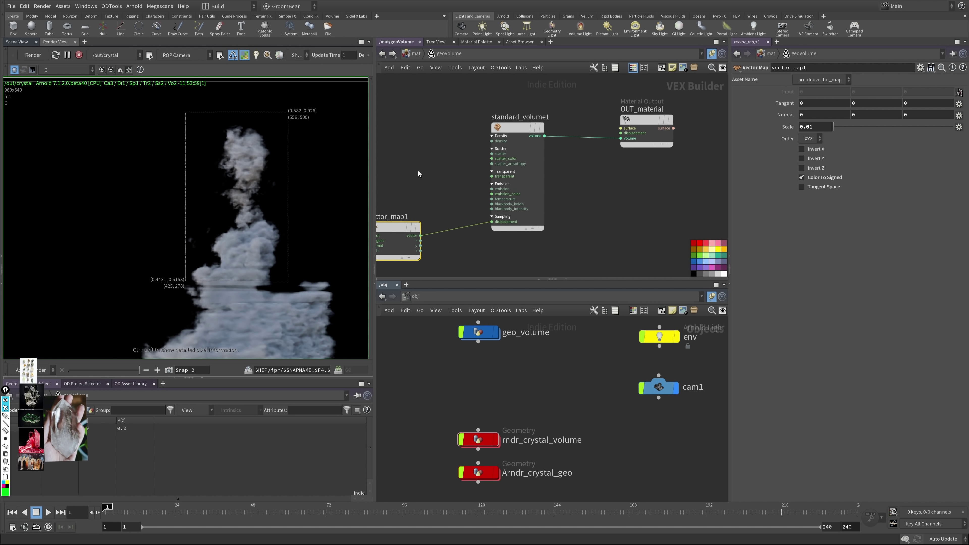
middle_click_drag(430, 201, 471, 164)
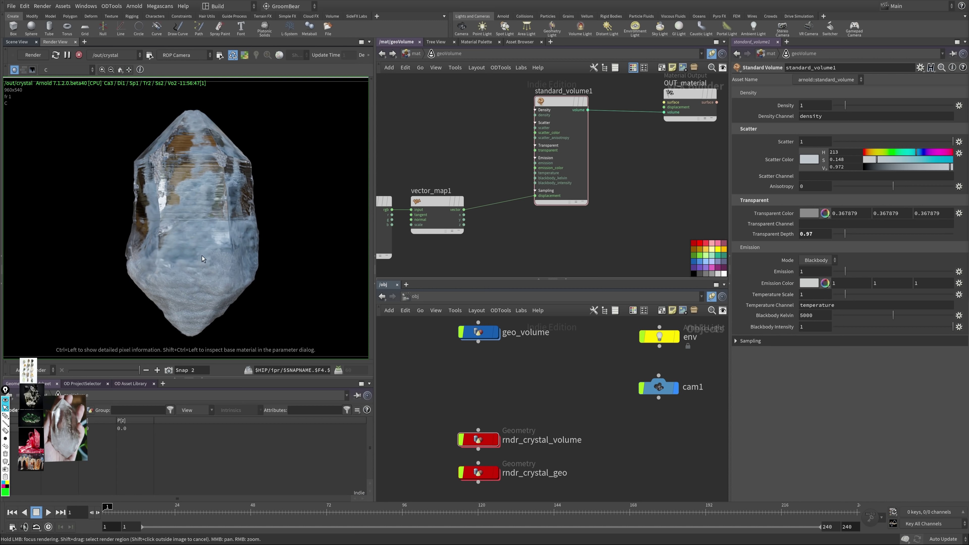
Step: Examine the lower half of the rendered crystal up close, marking its lower-right edge in green and clearing the mark
right_click_drag(239, 304, 280, 263)
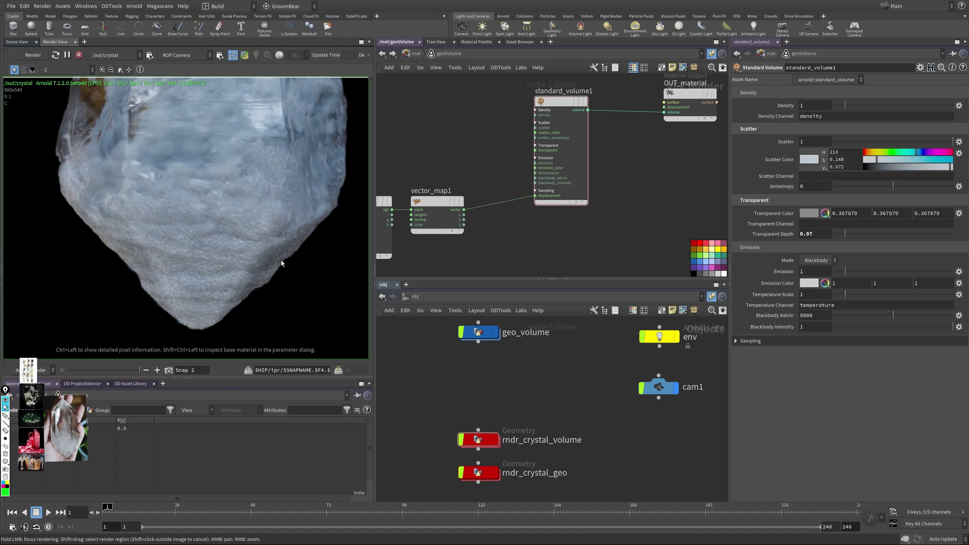
middle_click_drag(319, 227, 282, 245)
left_click(5, 415)
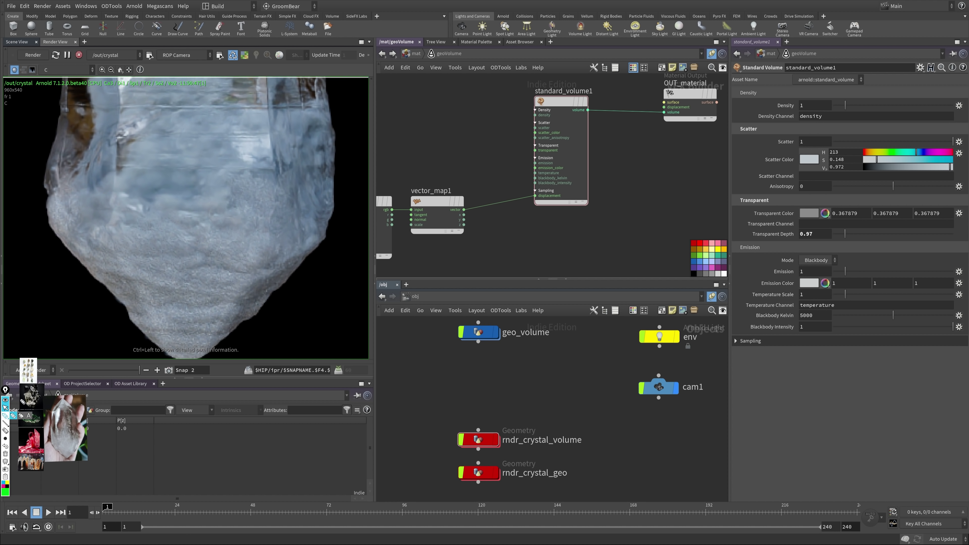
mouse_move(332, 232)
left_mouse_down()
mouse_move(217, 355)
mouse_move(189, 362)
left_mouse_up()
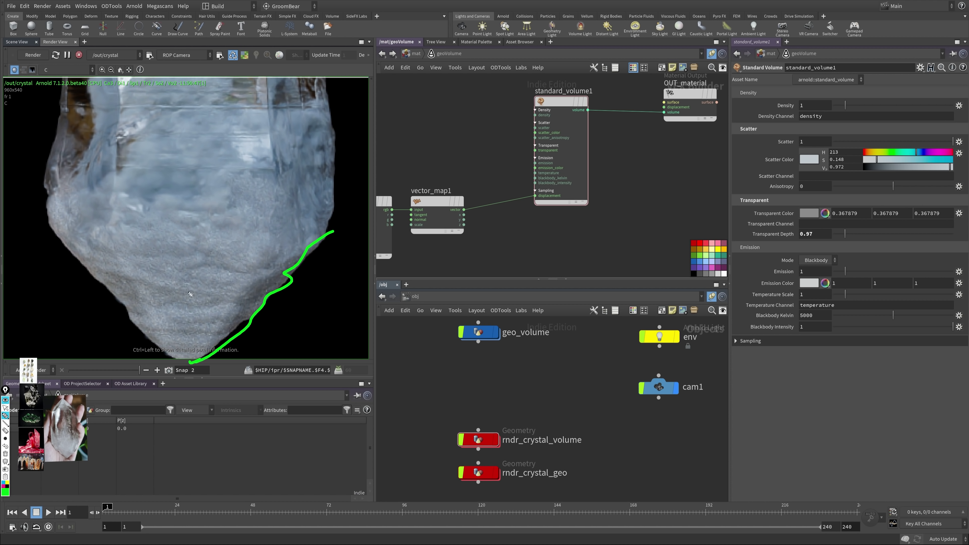
left_click(6, 416)
left_click(6, 454)
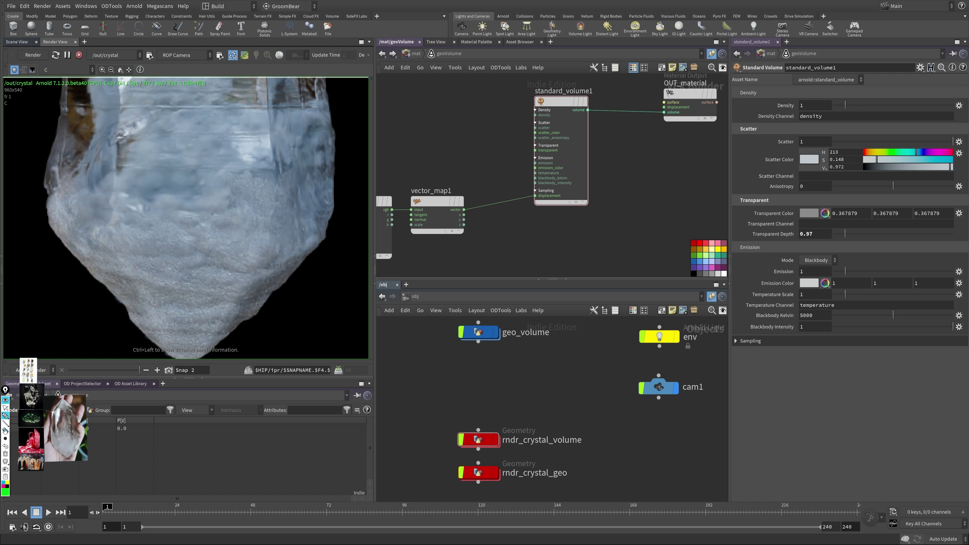
Step: Frame the whole crystal in the render and open standard_surface1 in the base material network
left_click(6, 407)
right_click_drag(207, 216, 118, 256)
right_click_drag(213, 241, 238, 242)
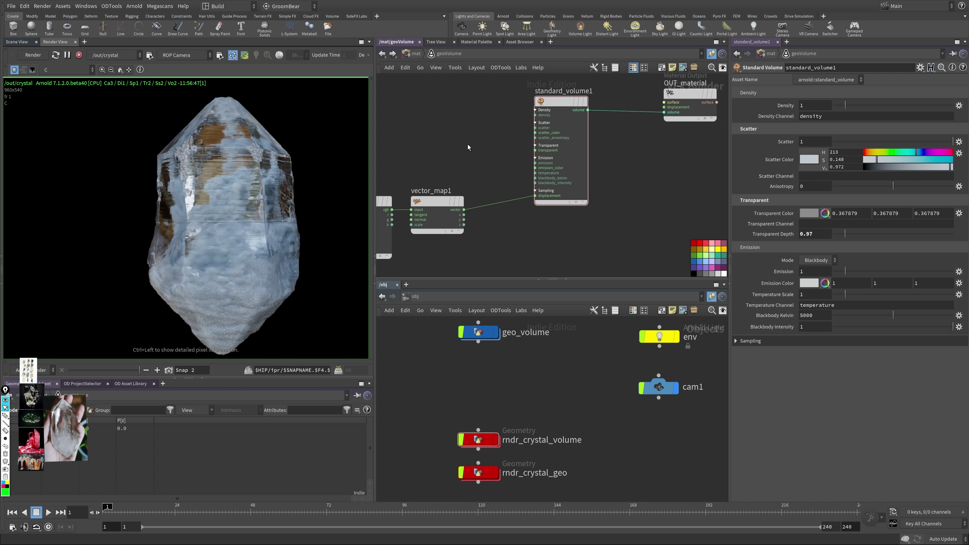
left_click(418, 54)
double_click(513, 130)
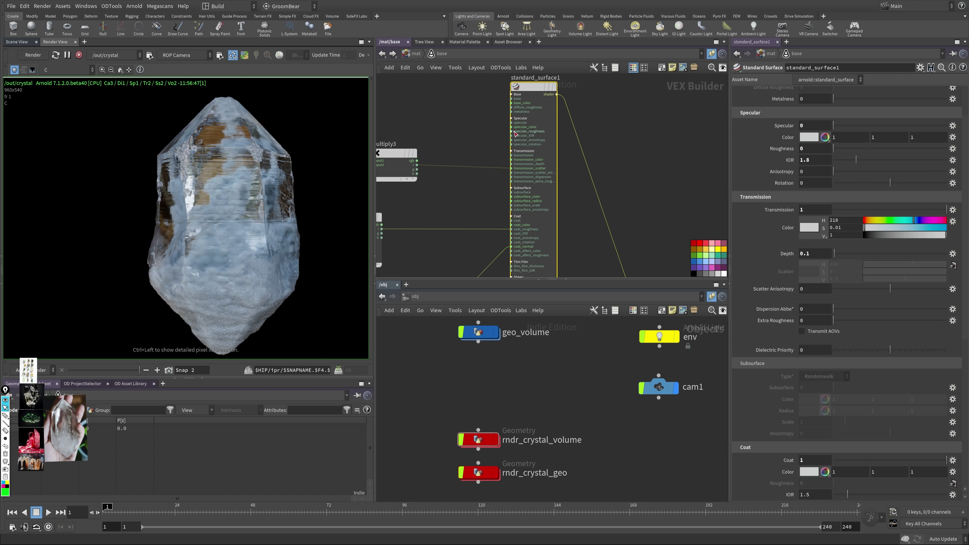
middle_click_drag(584, 184, 531, 157)
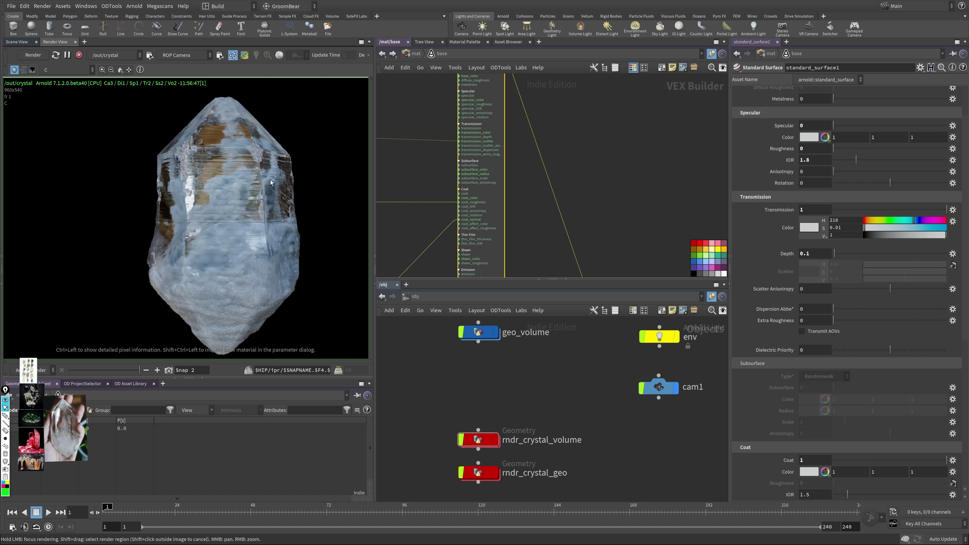
Step: Stop the render, store a snapshot of the whole crystal, and set standard_surface1's transmission Dispersion Abbe to 20
right_click_drag(270, 179, 256, 207)
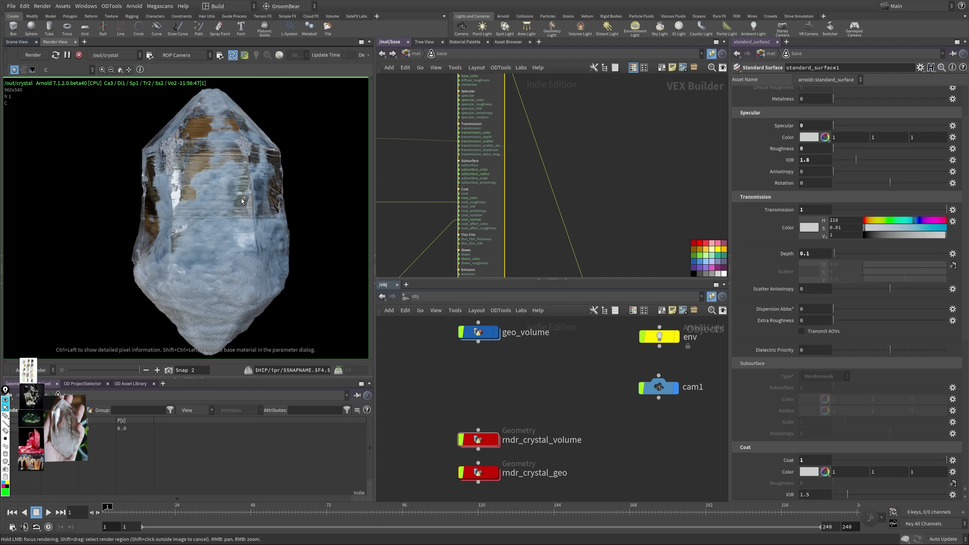
left_click(79, 55)
left_click(168, 370)
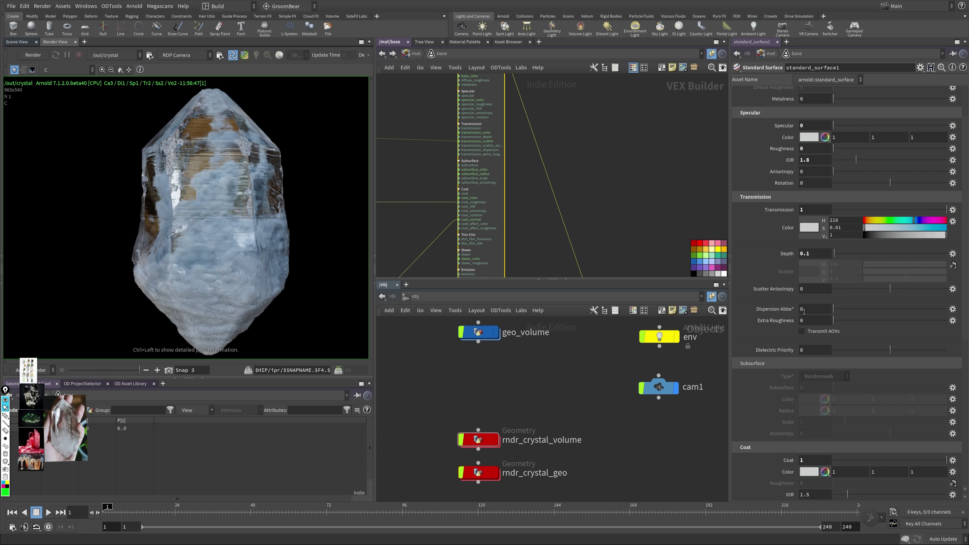
mouse_move(781, 311)
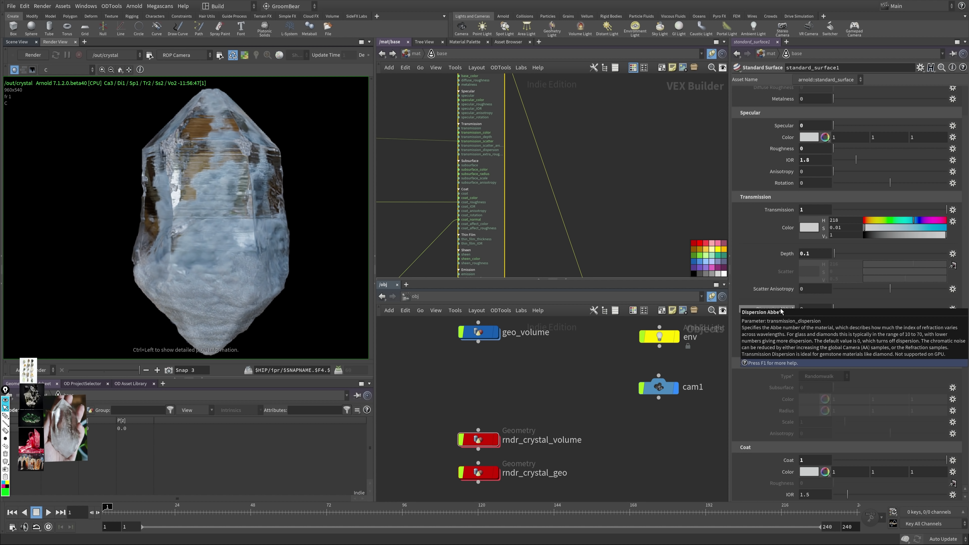
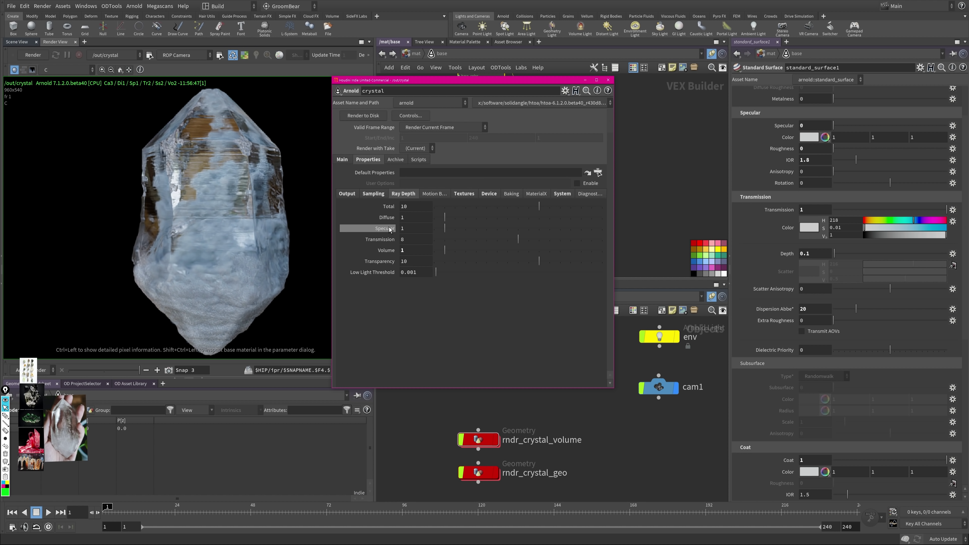
Step: Set the crystal Arnold ROP's Transmission samples to 3 and Camera (AA) samples to 4, and close its settings
left_click(375, 193)
left_click(391, 273)
type("3")
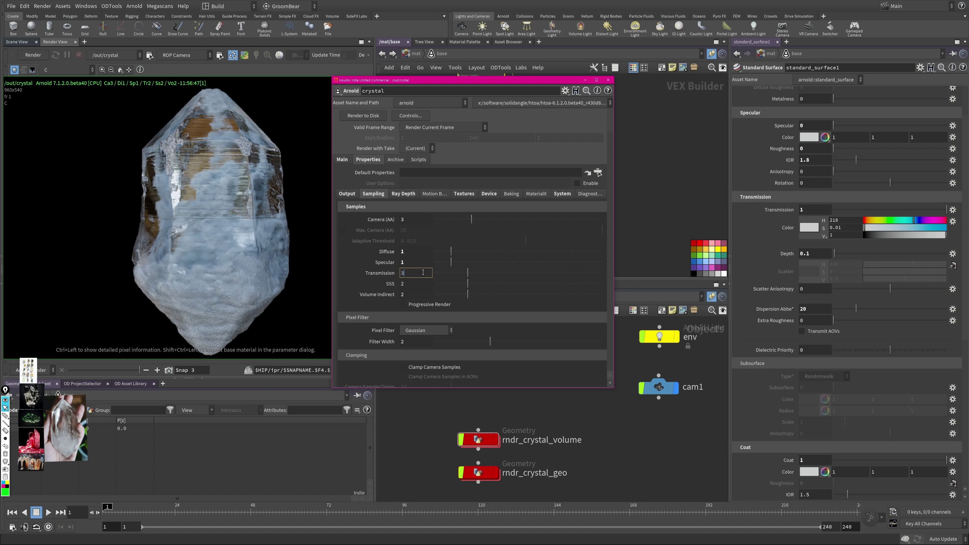
double_click(412, 219)
type("4")
left_click(416, 252)
left_click_drag(610, 193, 612, 90)
left_click(608, 80)
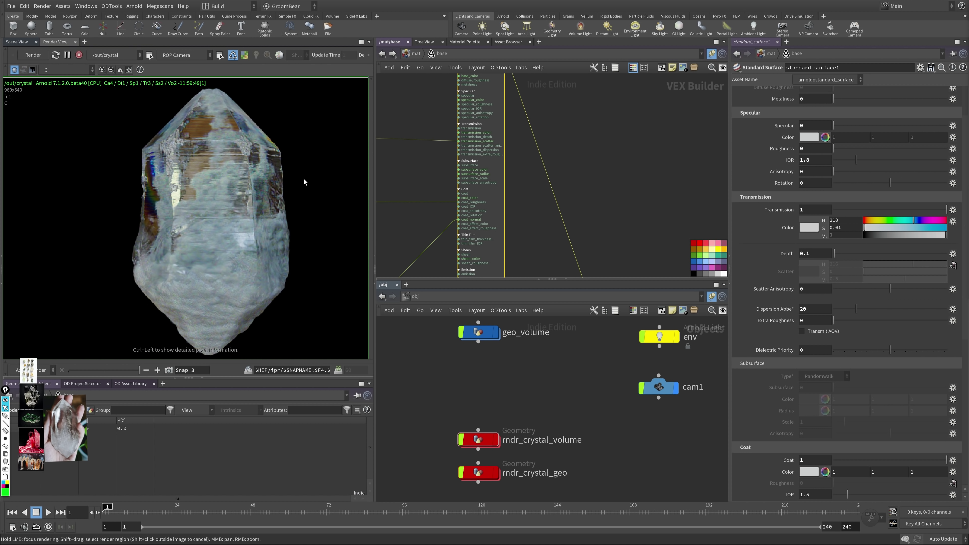
Step: Examine the dispersion in the crystal's upper half, mark light splitting at its shoulder with colored arrows, and clear the marks
scroll(178, 164, "up", 3)
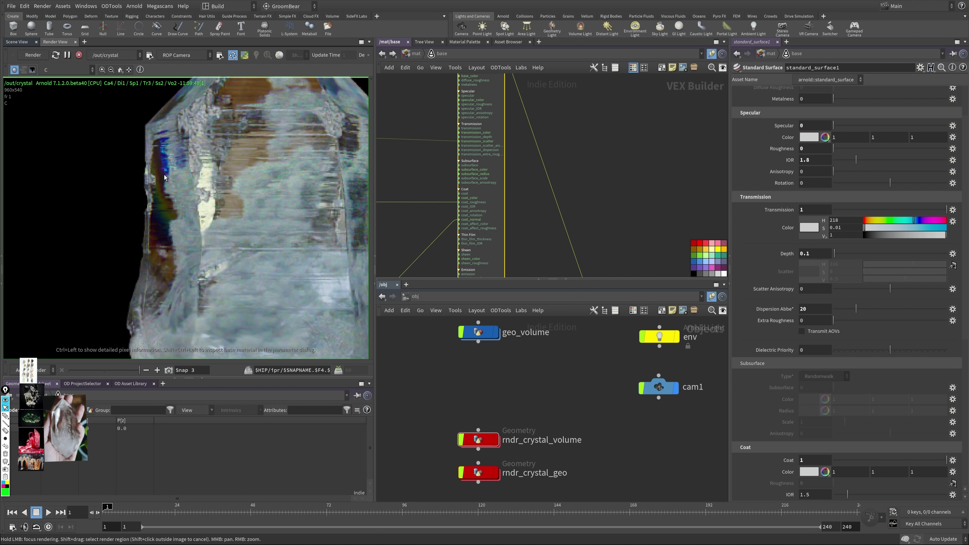
scroll(174, 168, "down", 2)
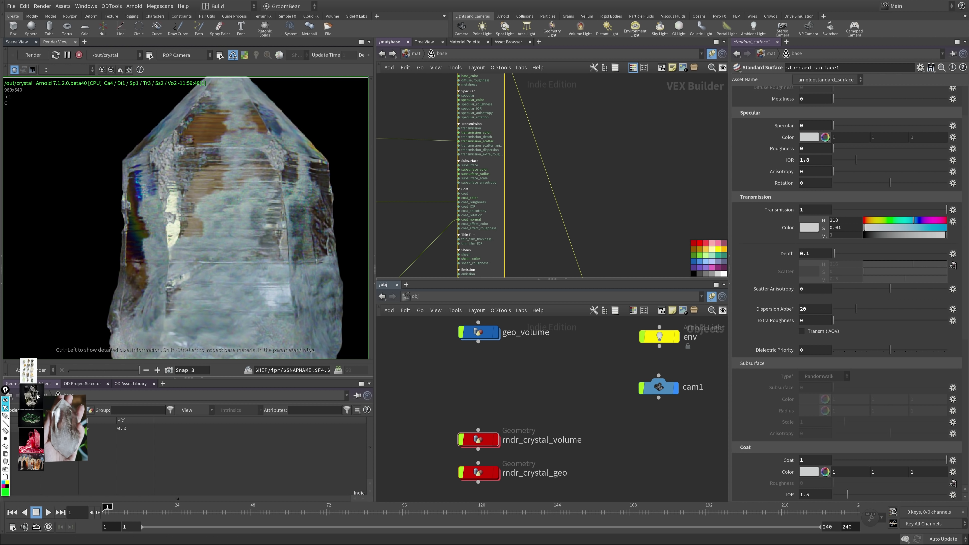
left_click(13, 415)
mouse_move(400, 103)
left_mouse_down()
mouse_move(322, 160)
mouse_move(335, 162)
left_mouse_up()
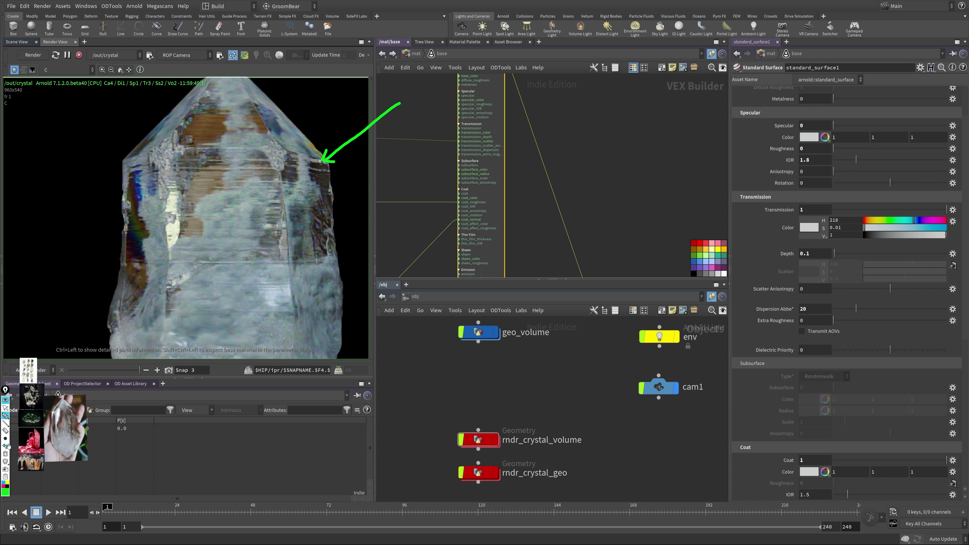
left_click(7, 482)
mouse_move(324, 161)
left_mouse_down()
mouse_move(284, 154)
mouse_move(300, 184)
left_mouse_up()
left_click(6, 485)
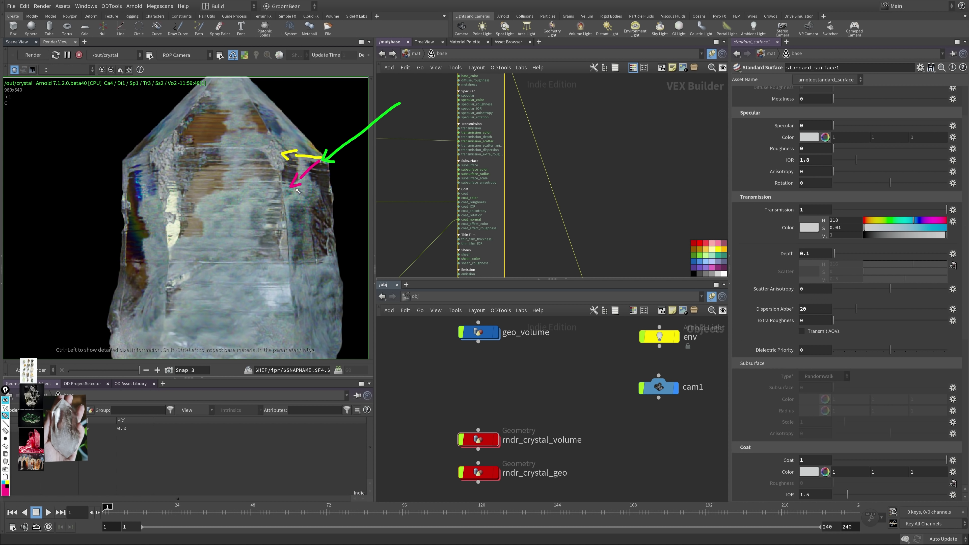
left_click(5, 490)
mouse_move(322, 161)
left_mouse_down()
mouse_move(320, 199)
mouse_move(330, 195)
left_mouse_up()
left_click(6, 453)
left_click(5, 407)
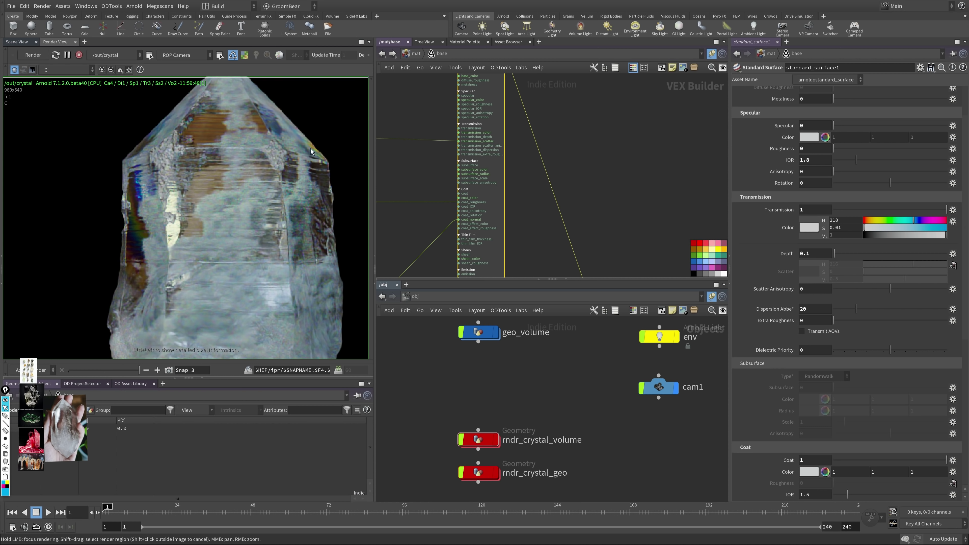
Step: Inspect the coat_indirect and coat_direct passes of the render, brightening coat_direct to 4 and resetting the brightness to 1
scroll(326, 216, "down", 6)
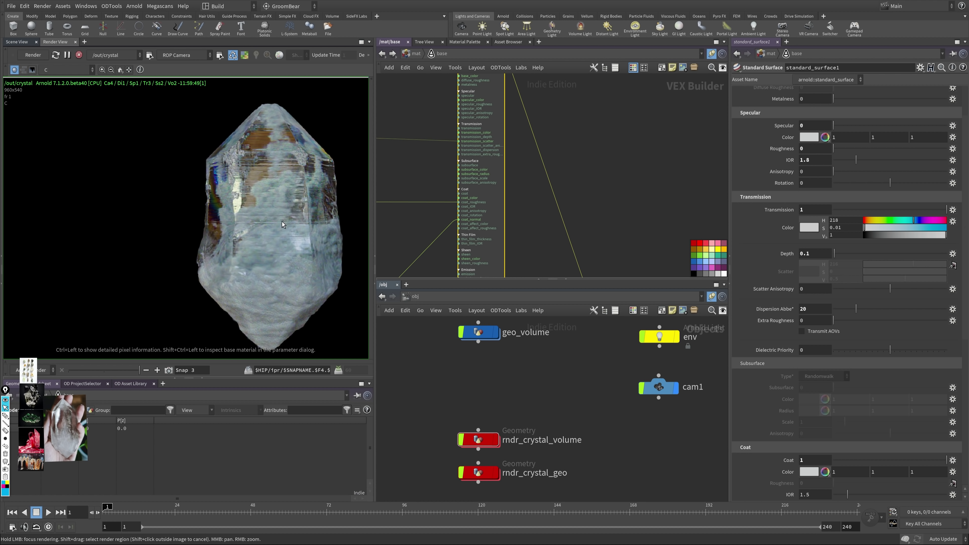
scroll(256, 213, "up", 3)
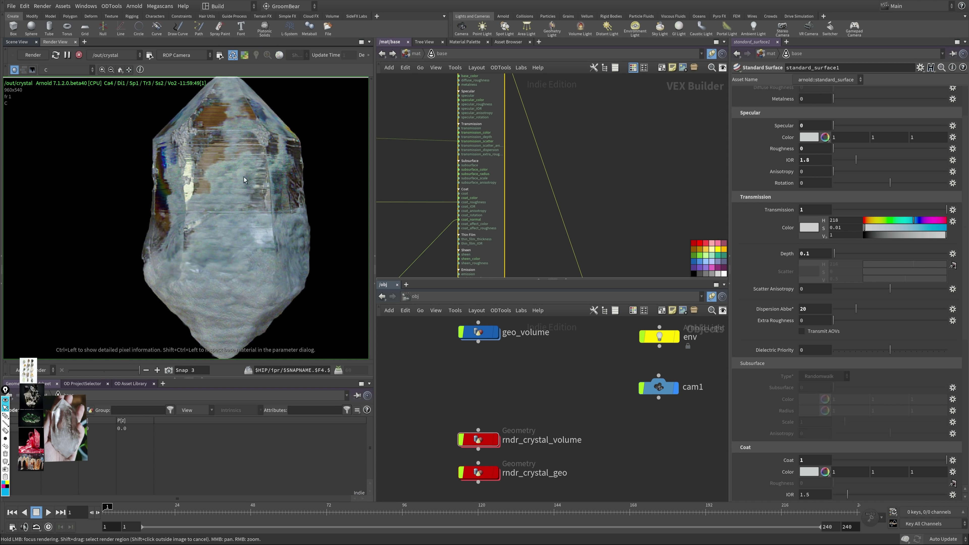
left_click(64, 69)
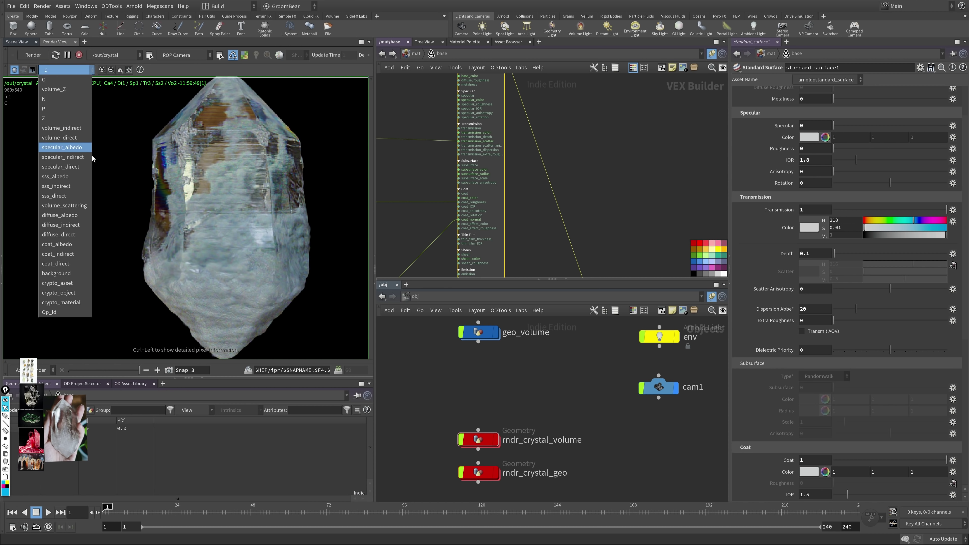
left_click(73, 254)
left_click(76, 71)
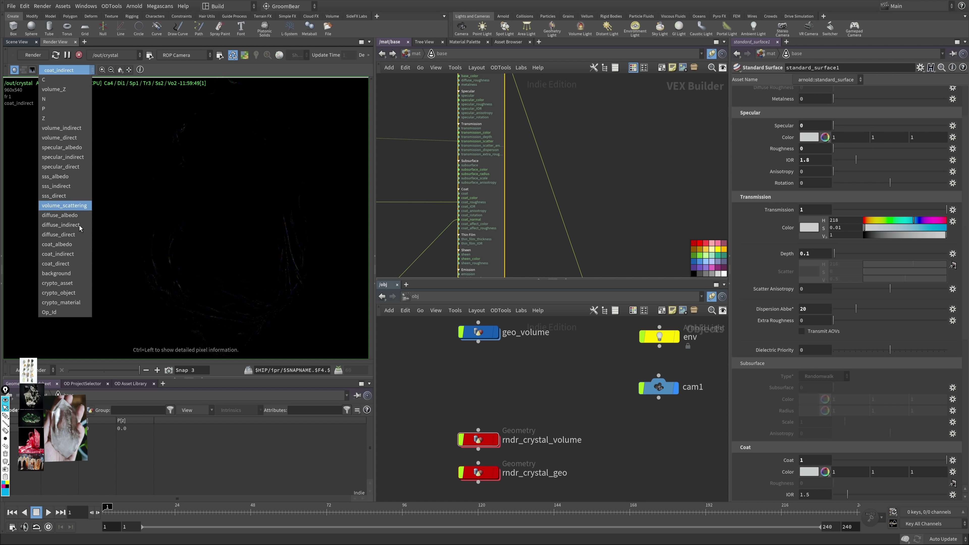
left_click(75, 263)
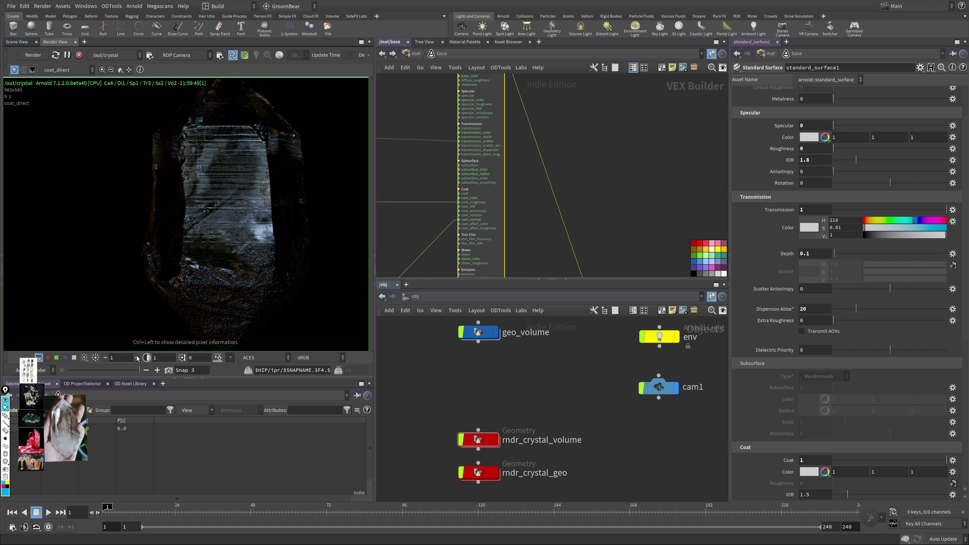
left_click(137, 357)
left_click(105, 357)
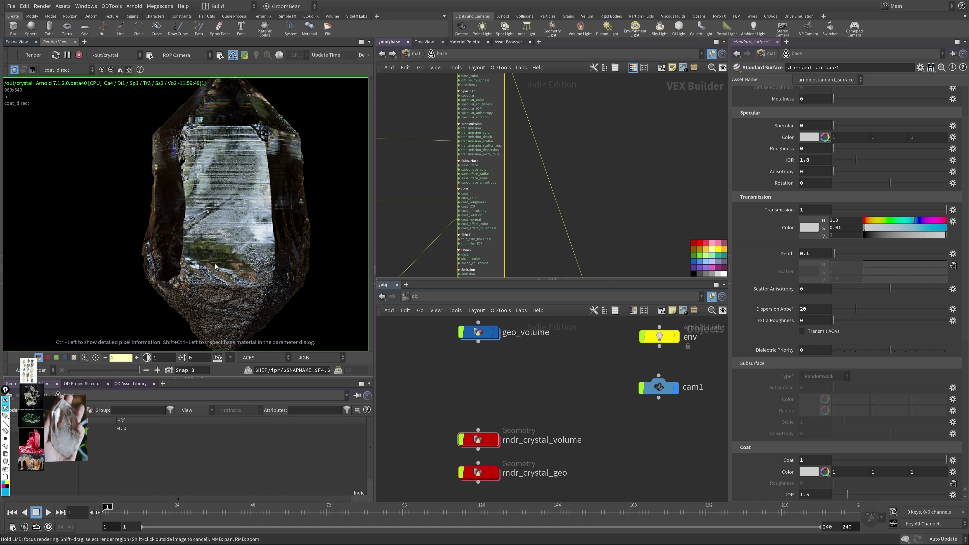
Step: Inspect the volume_direct pass brightened to 4, reset the brightness to 1, and return to the C beauty pass
left_click(65, 70)
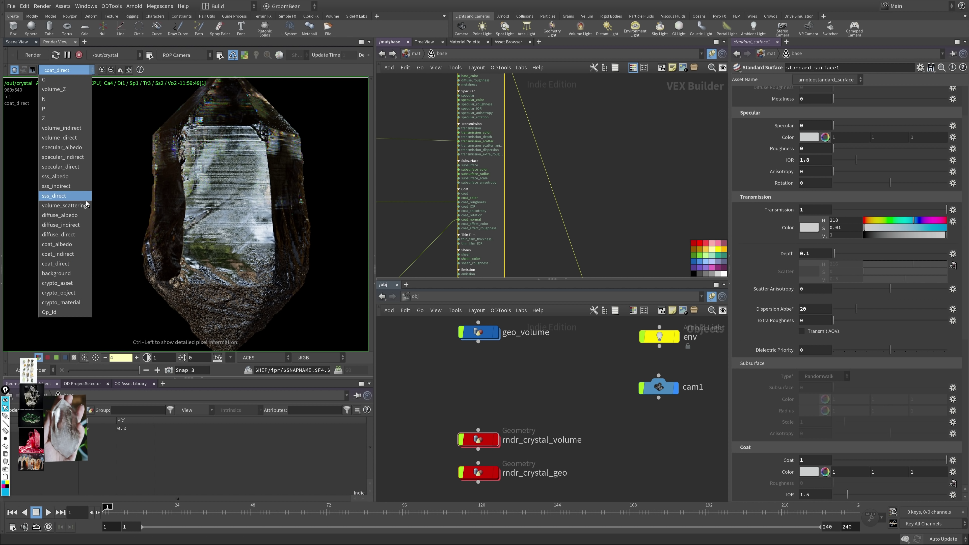
left_click(69, 138)
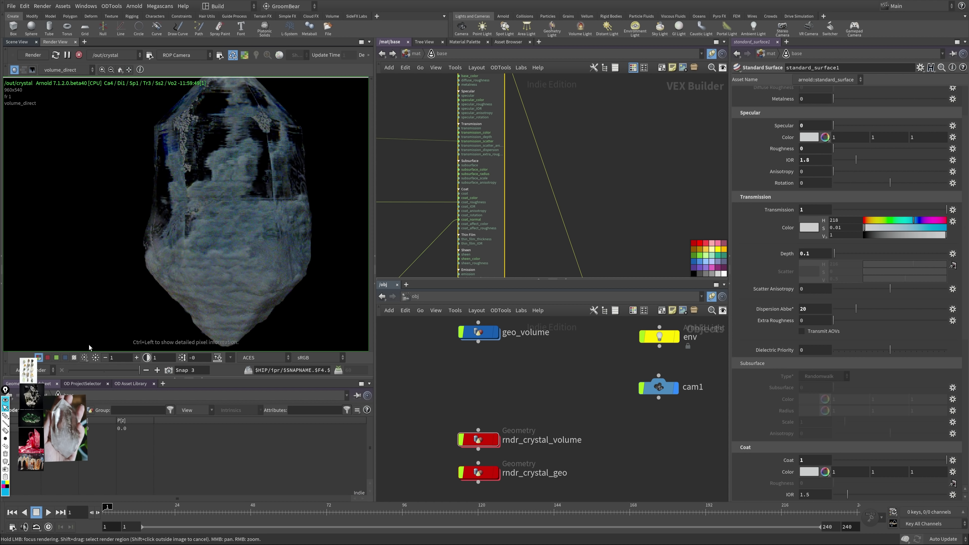
left_click(136, 357)
left_click(136, 357)
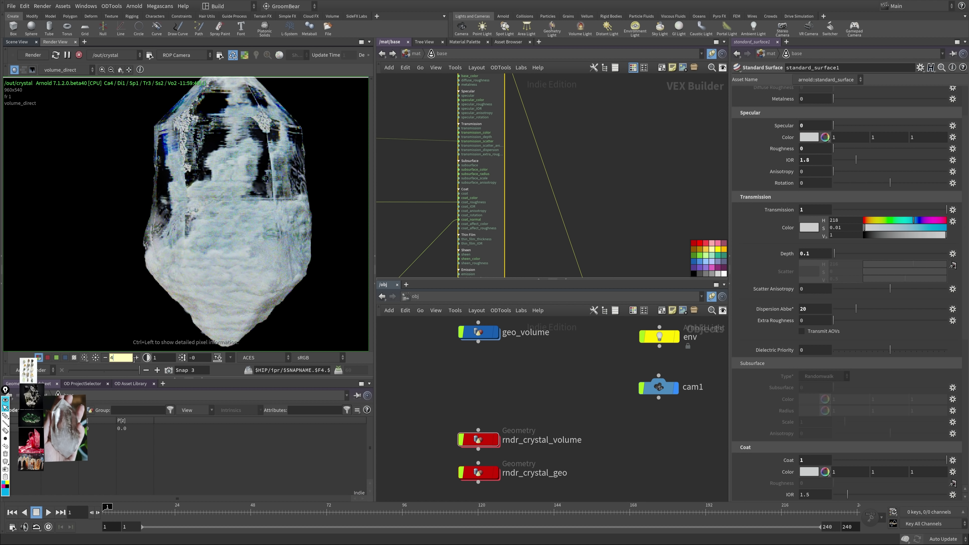
left_click(105, 357)
left_click(105, 357)
left_click(105, 357)
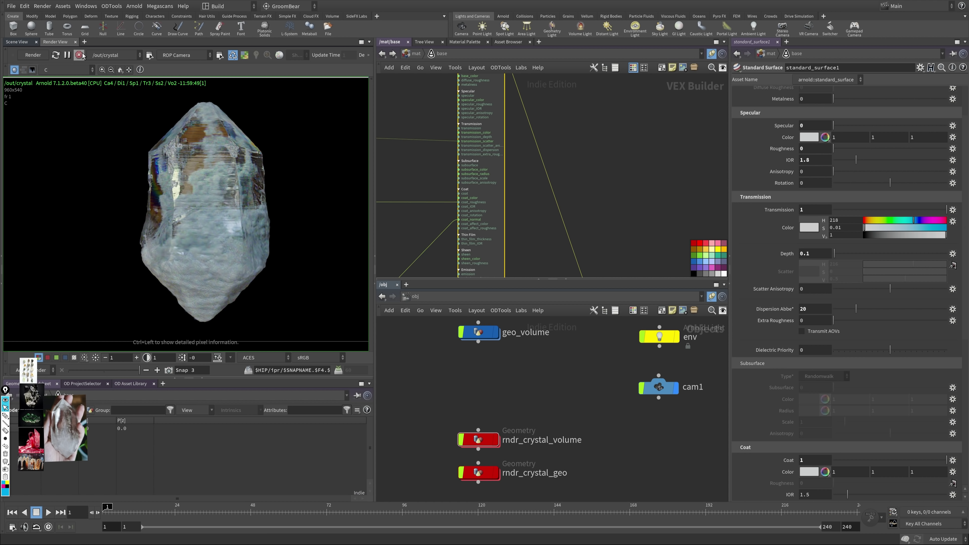
Step: Turn on the display flags of rndr_crystal_geo and rndr_crystal_volume
scroll(546, 375, "down", 4)
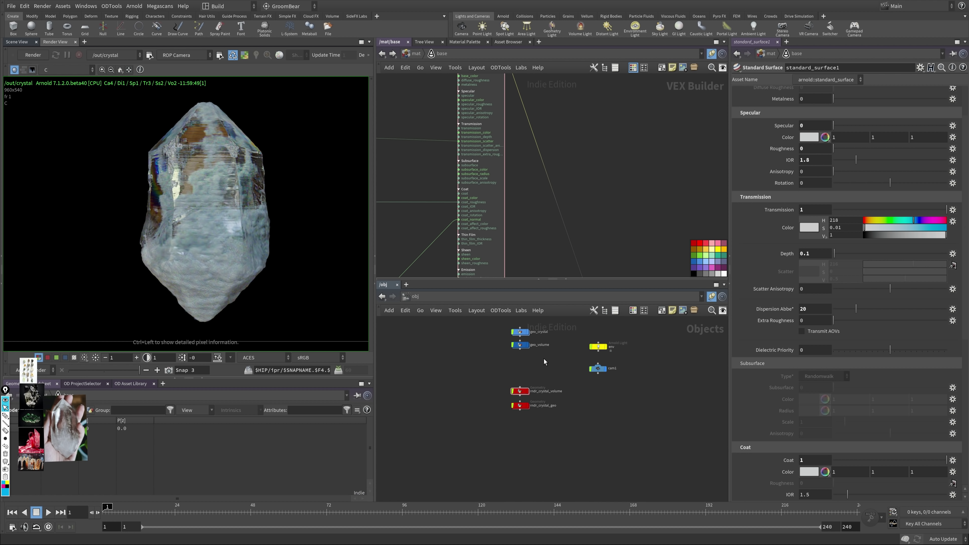
scroll(549, 362, "up", 4)
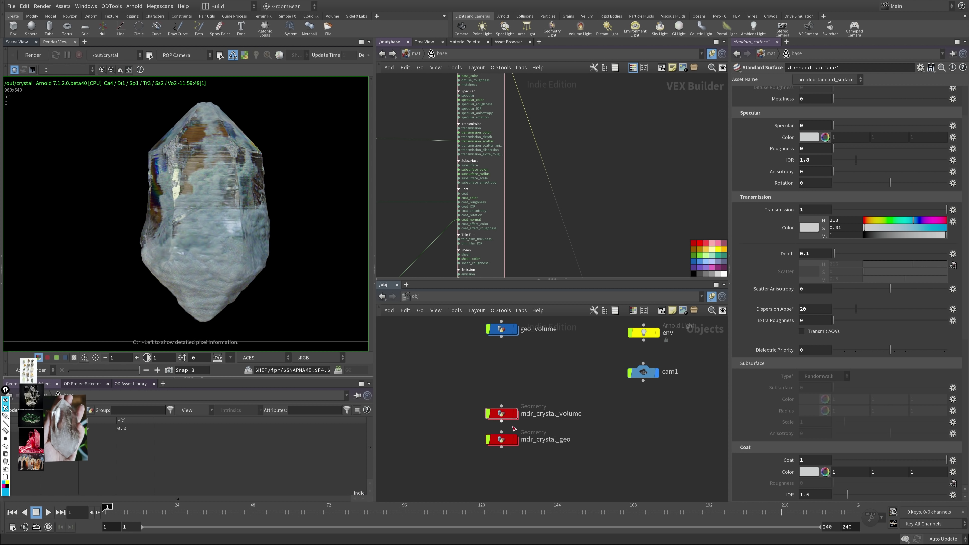
left_click(515, 439)
left_click(515, 414)
key("Tab")
type("a")
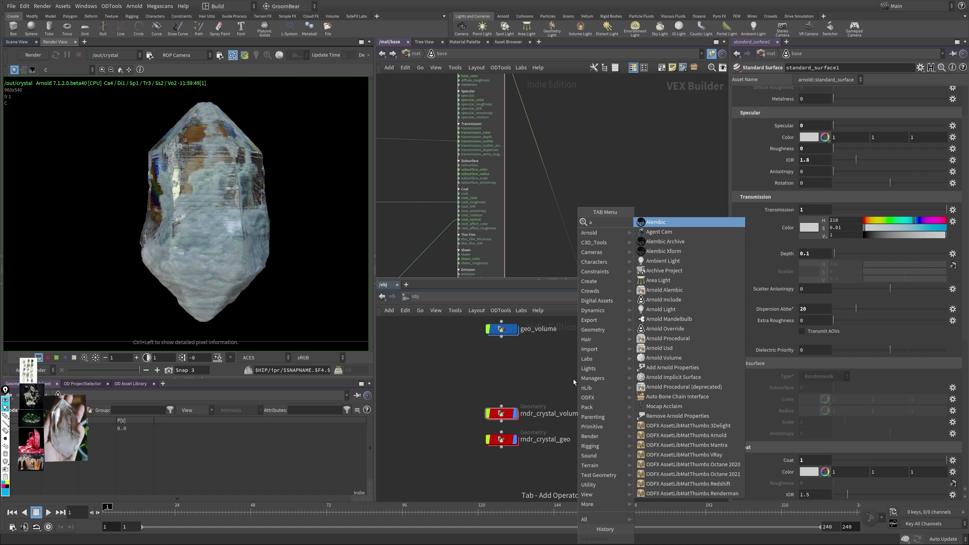
key("Escape")
Step: Show the 3D scene view and move both rndr_crystal objects lower in the object network to make room above them
middle_click_drag(517, 368, 518, 355)
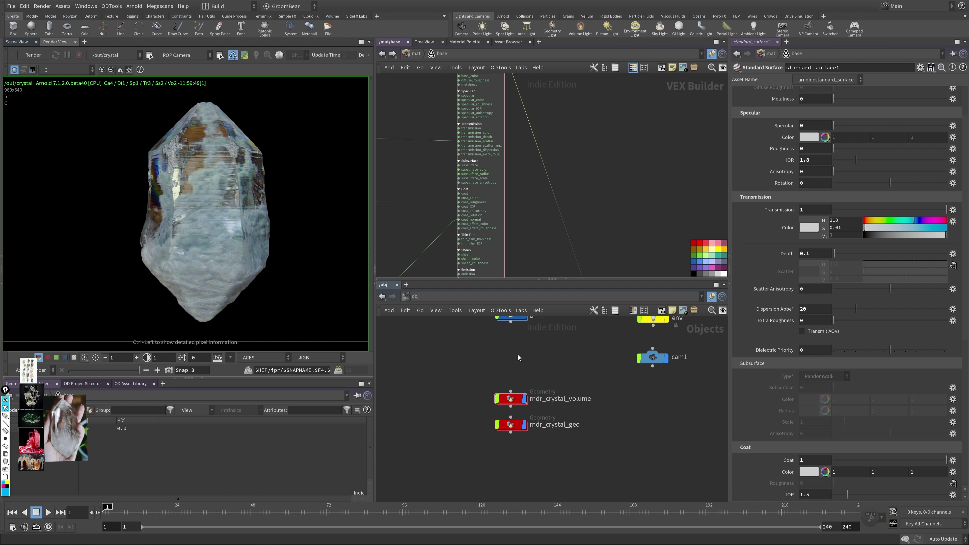
left_click(17, 42)
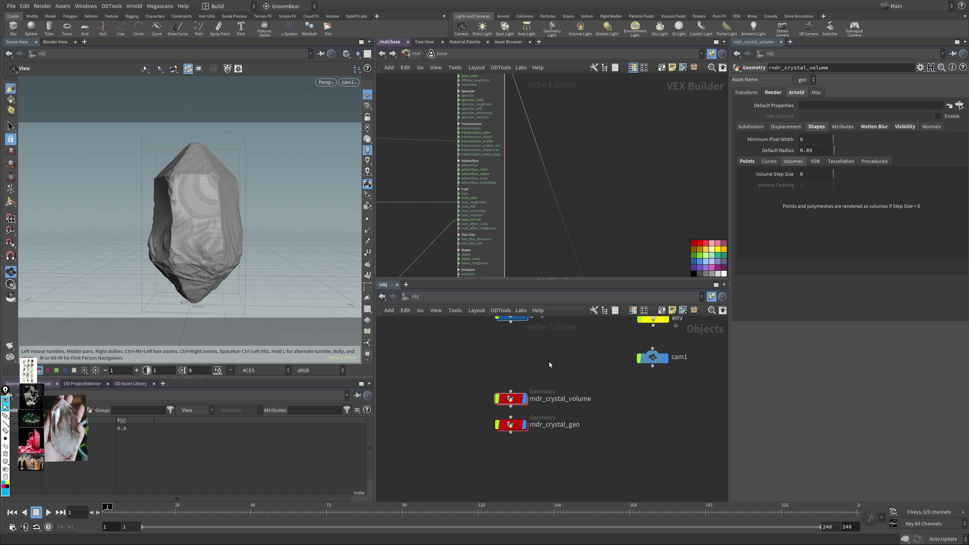
middle_click_drag(541, 398, 547, 376)
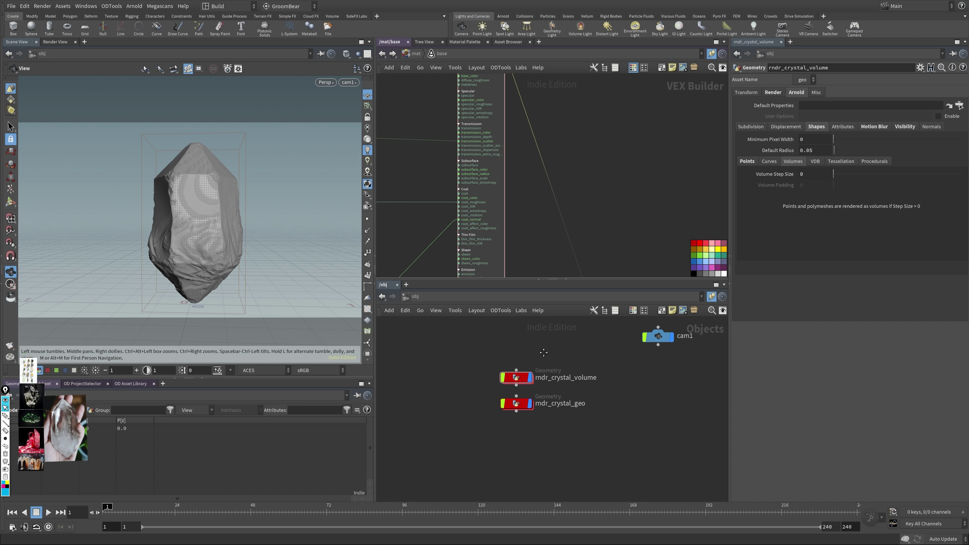
left_click_drag(565, 339, 516, 428)
left_click(538, 357)
middle_click_drag(538, 356, 542, 369)
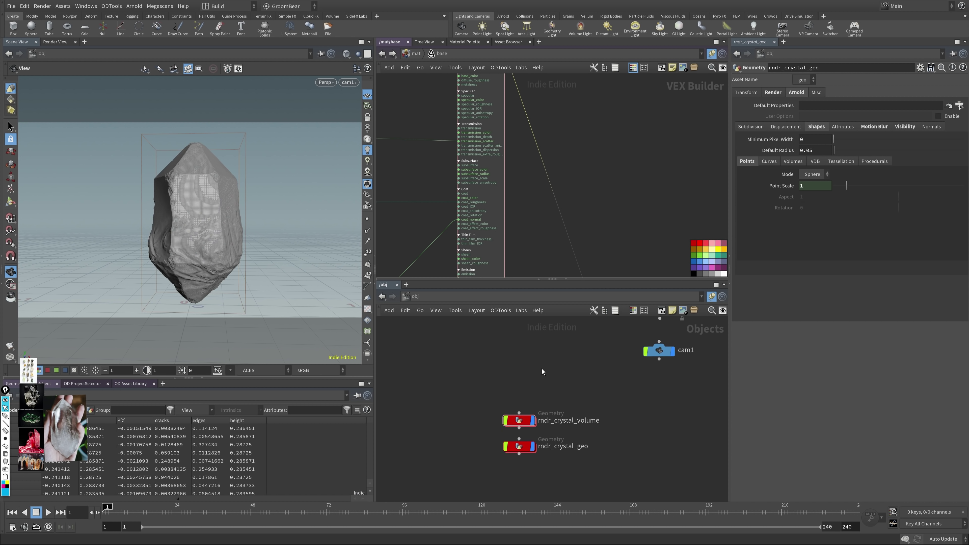
Step: Add a Null object above the rndr_crystal objects and name it ROTATE_MASTER
key("Tab")
type("null")
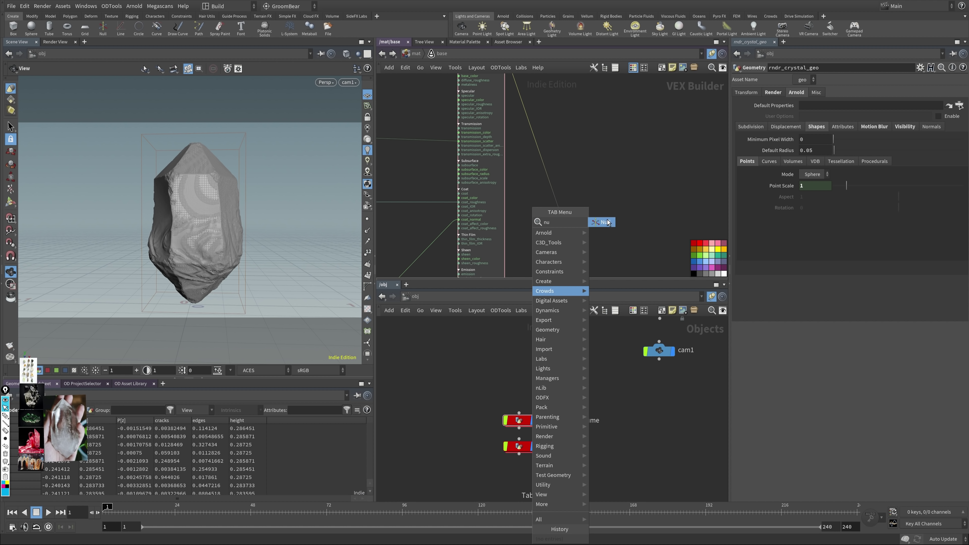
key("Return")
left_click(565, 368)
double_click(575, 361)
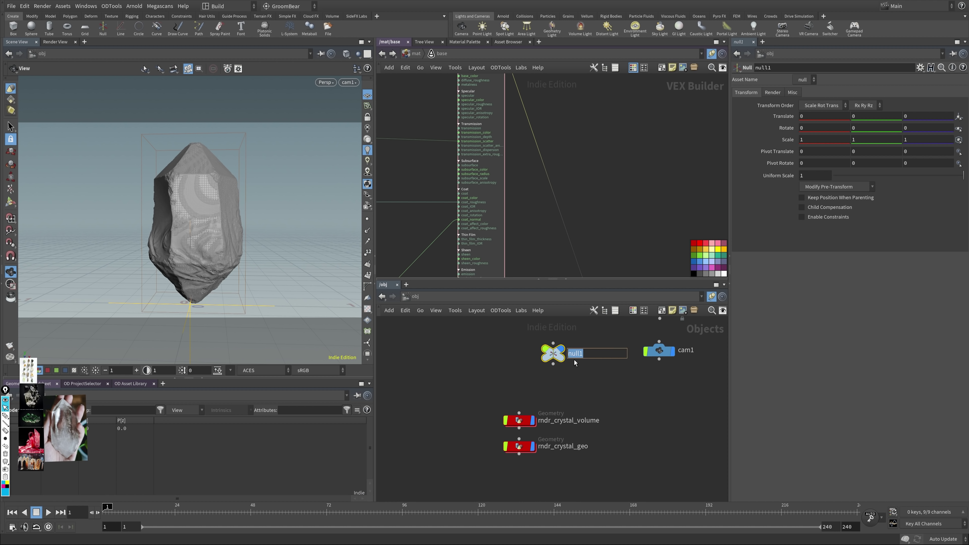
type("ROTATE_MASTER")
key("Return")
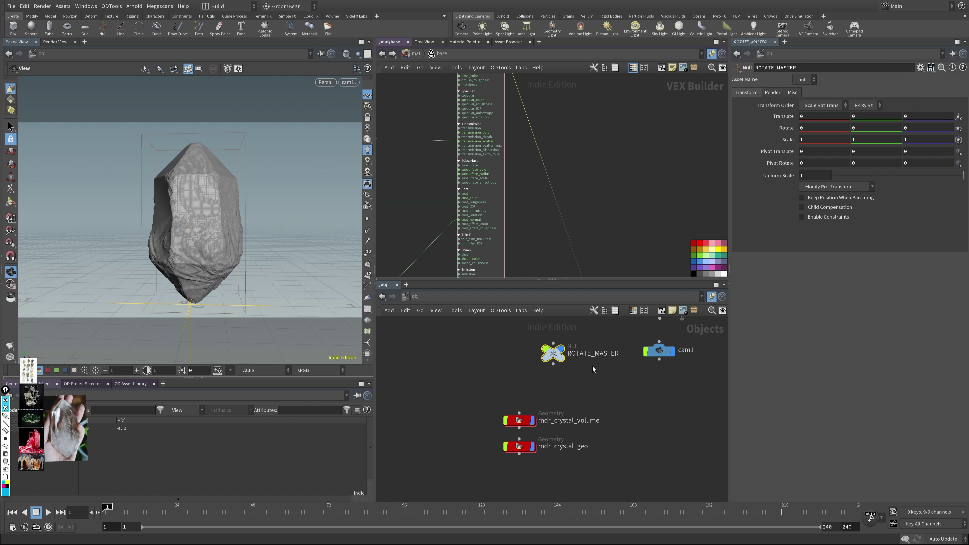
Step: Parent rndr_crystal_volume and rndr_crystal_geo to ROTATE_MASTER and save the scene
left_click_drag(553, 364, 519, 413)
key("ctrl+s")
left_click_drag(553, 364, 518, 438)
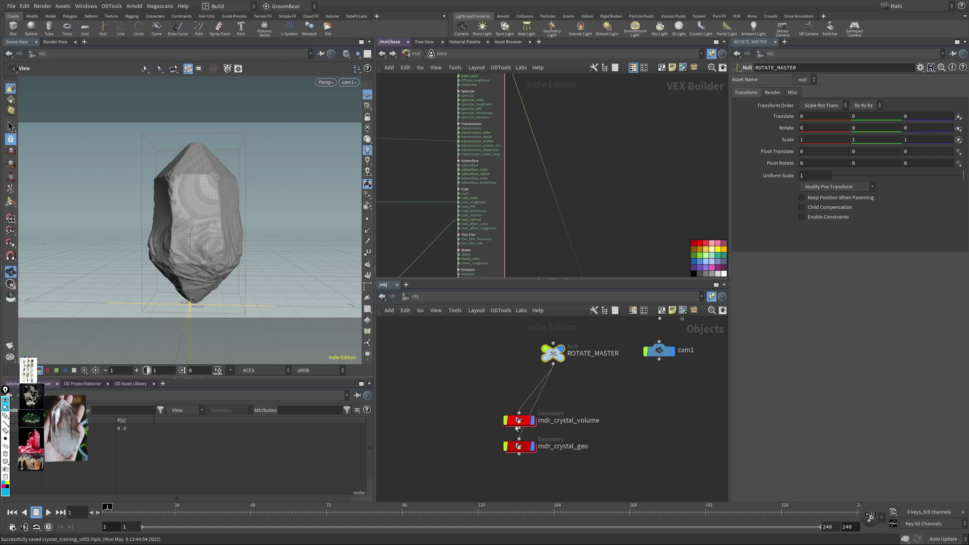
Step: Keyframe the Y rotation of ROTATE_MASTER at 0 on frame 1 and at 360 on frame 240
left_click(500, 371)
left_click_drag(553, 353, 554, 357)
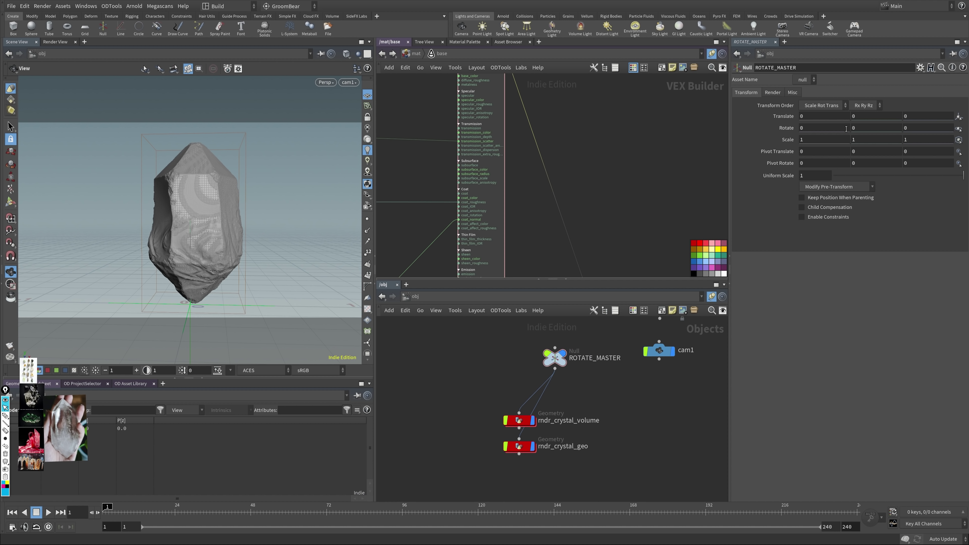
left_click(864, 128, "alt")
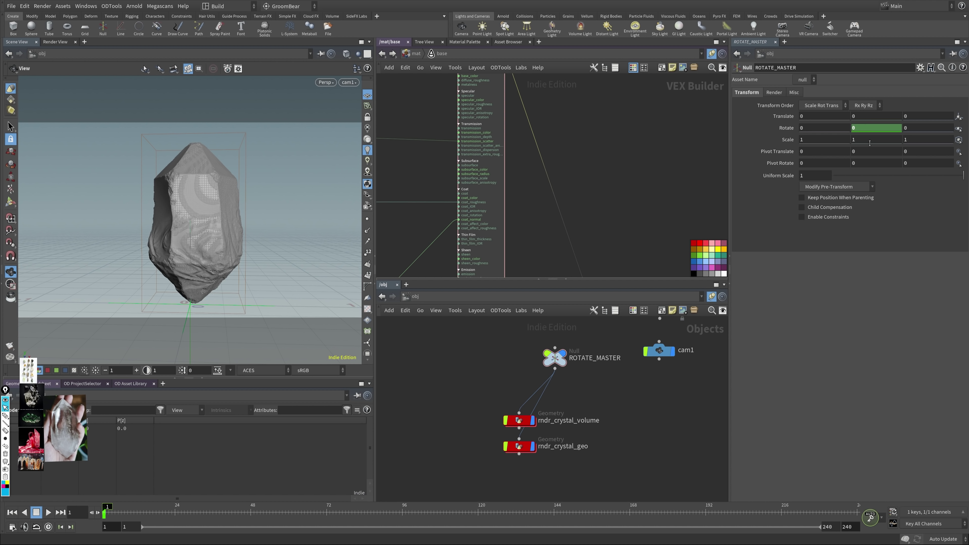
left_click(858, 507)
type("360")
key("Return")
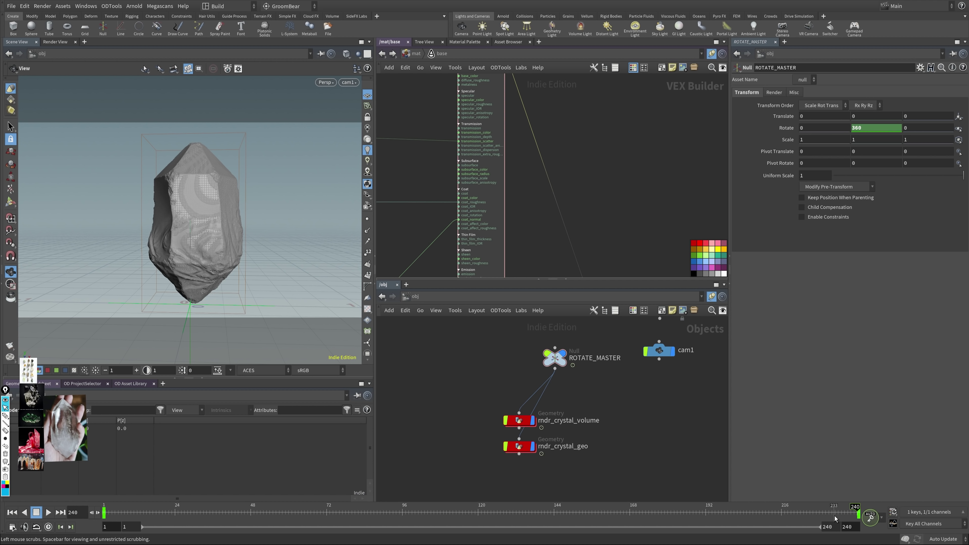
Step: Play the rotation animation and start an Arnold render of the crystal at frame 69
key("Up")
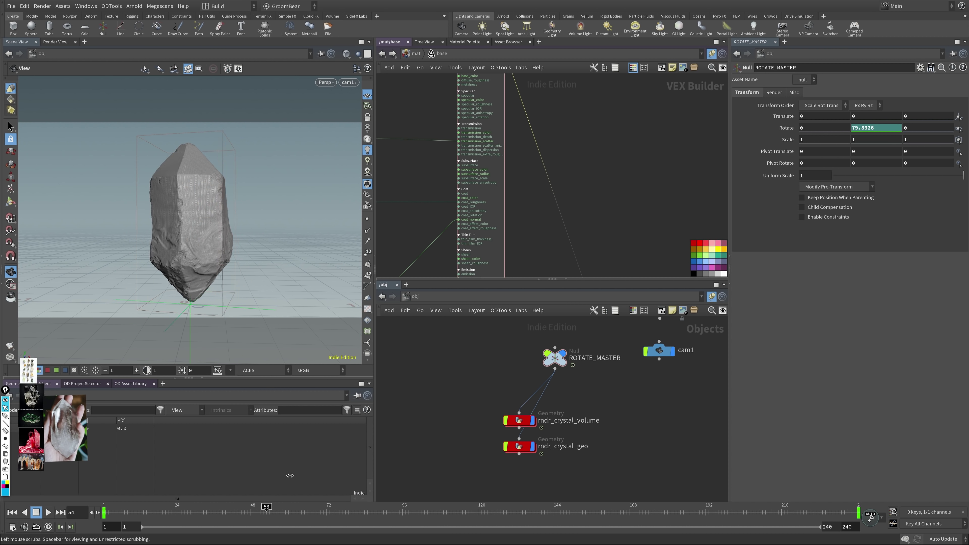
left_click(57, 39)
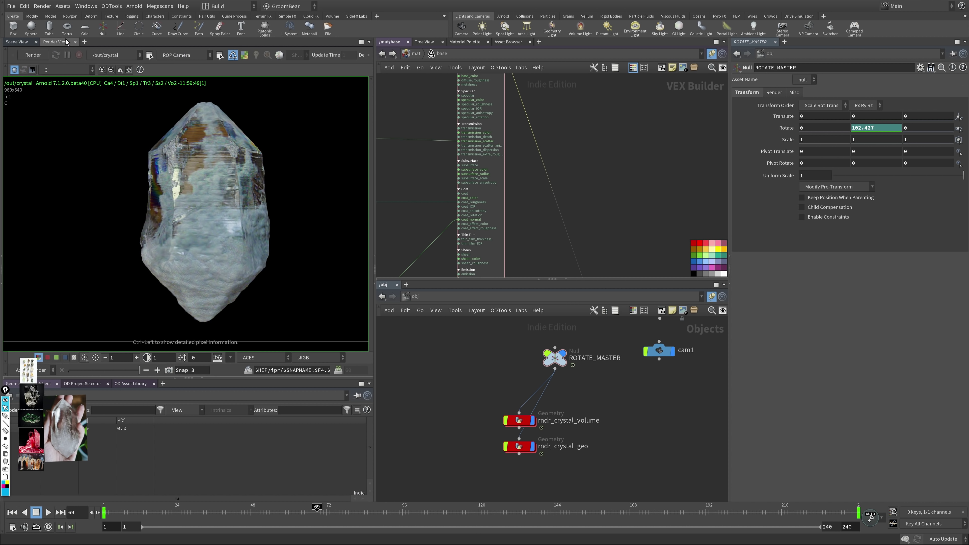
left_click(46, 57)
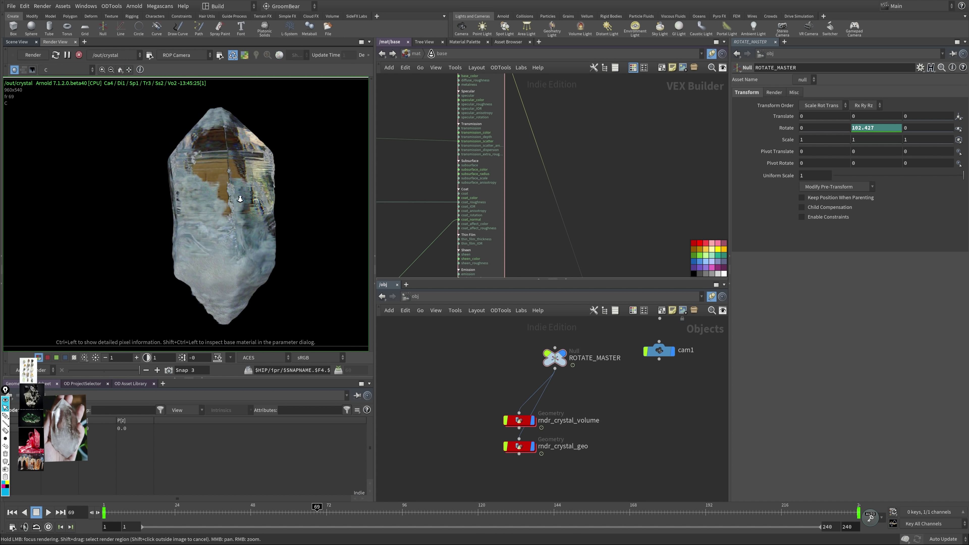
Step: Examine the rendered crystal at frame 69 up close, checking its central edge, internal clouding and refractions
scroll(264, 188, "up", 3)
middle_click_drag(264, 188, 285, 205)
scroll(285, 205, "up", 2)
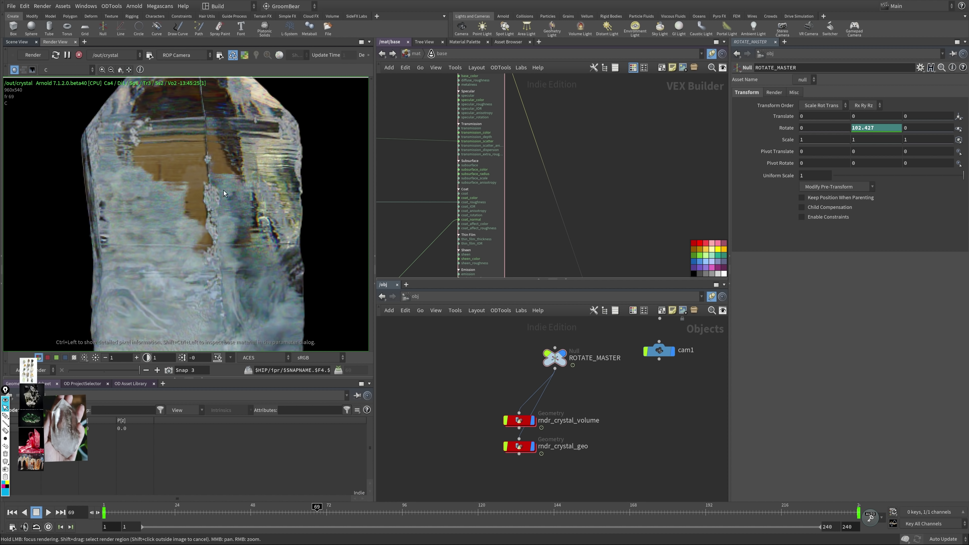
middle_click_drag(223, 190, 213, 171)
scroll(232, 246, "down", 2)
scroll(249, 145, "up", 1)
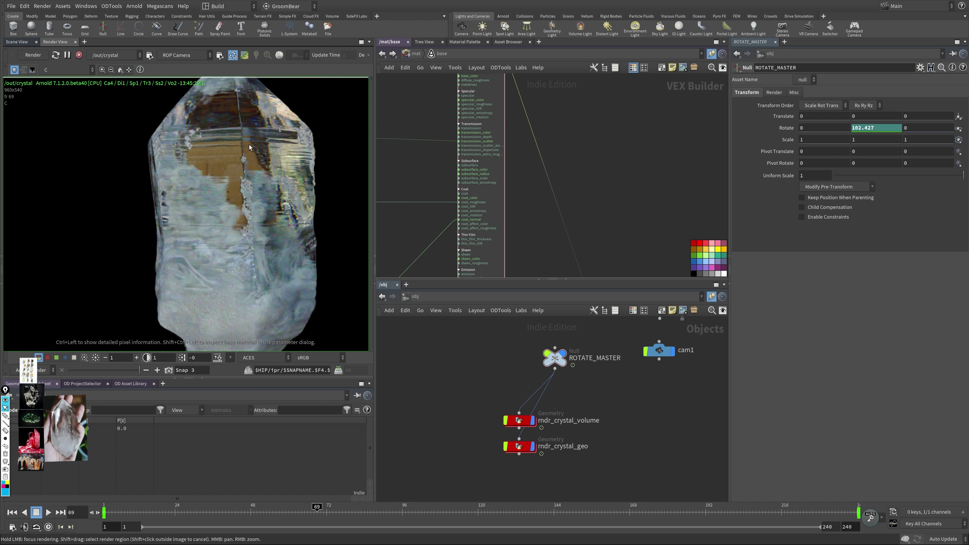
middle_click_drag(275, 259, 253, 271)
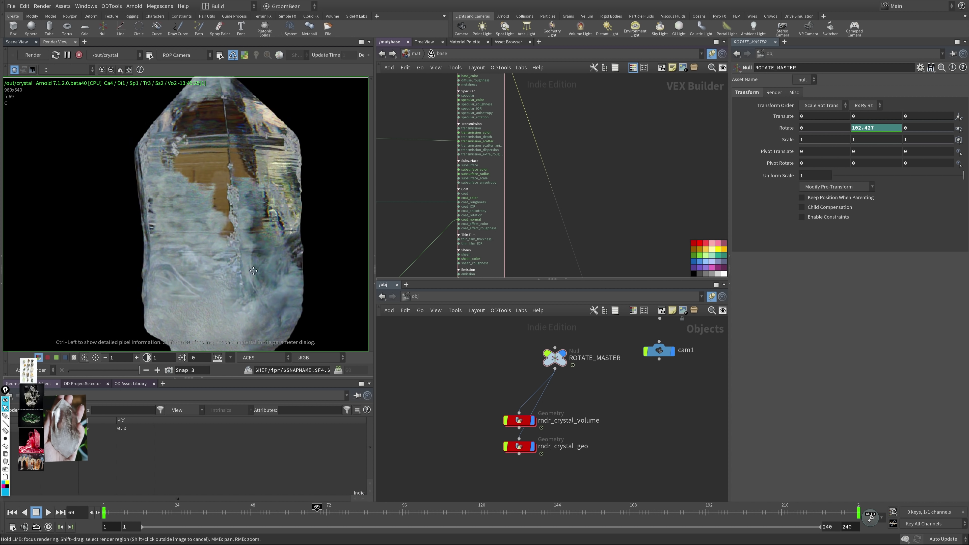
scroll(253, 271, "up", 2)
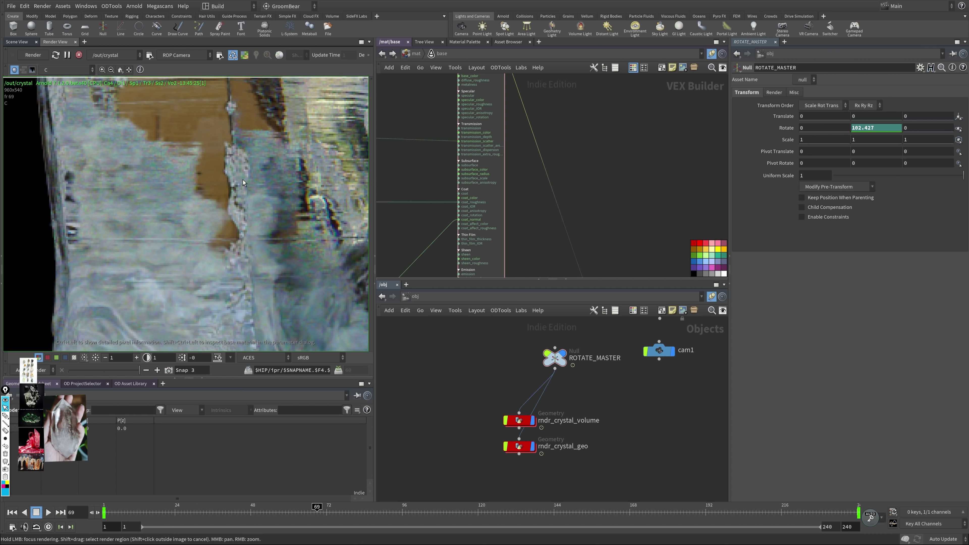
middle_click_drag(243, 180, 302, 205)
scroll(209, 181, "down", 1)
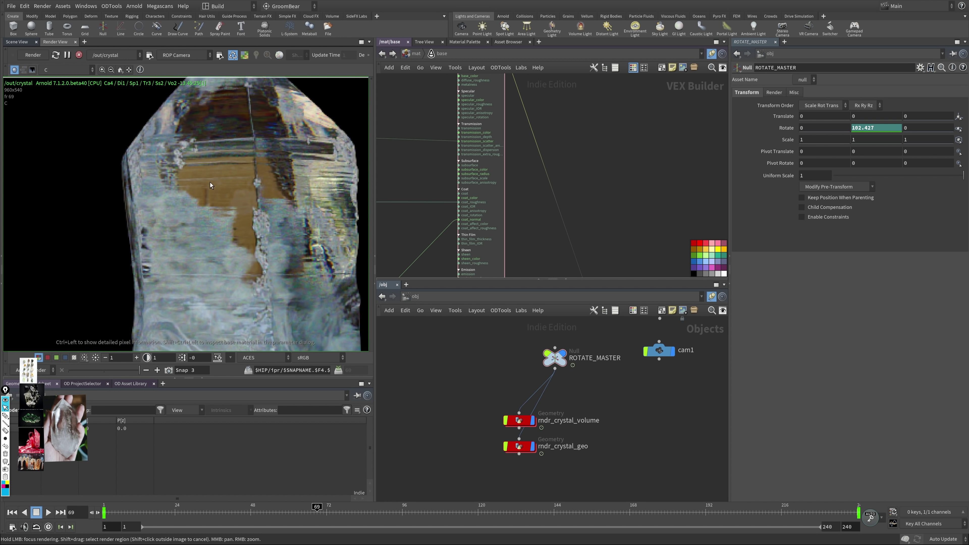
scroll(261, 161, "down", 2)
middle_click_drag(253, 224, 238, 234)
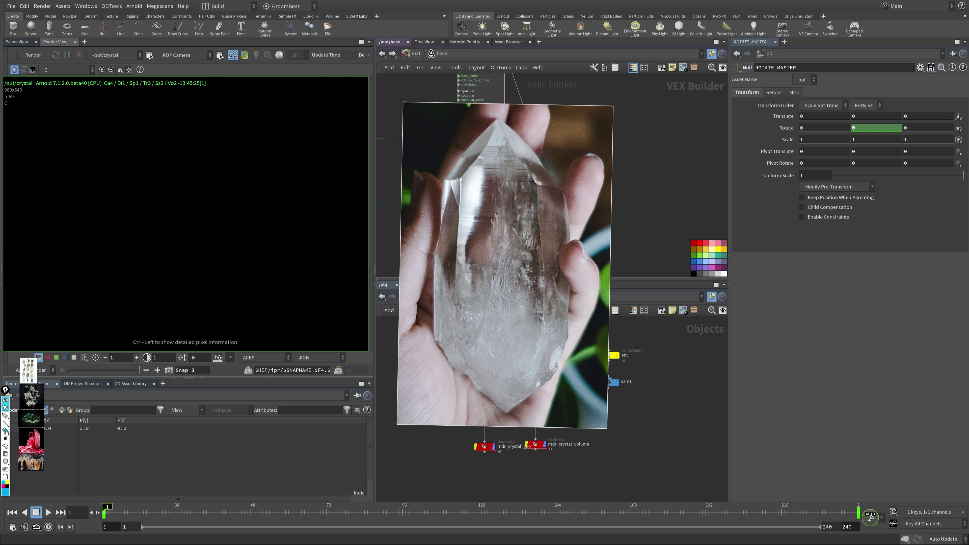
Step: Mark a crack path along the enlarged crystal reference photo, clear the marking and shrink the photo back beside the scene
left_click(5, 416)
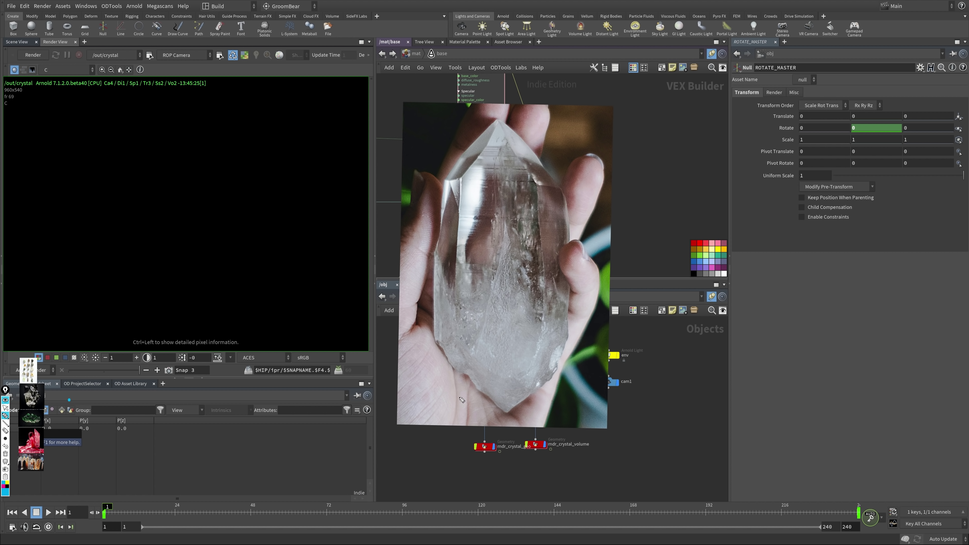
mouse_move(464, 389)
left_mouse_down()
mouse_move(496, 283)
mouse_move(509, 136)
mouse_move(533, 112)
left_mouse_up()
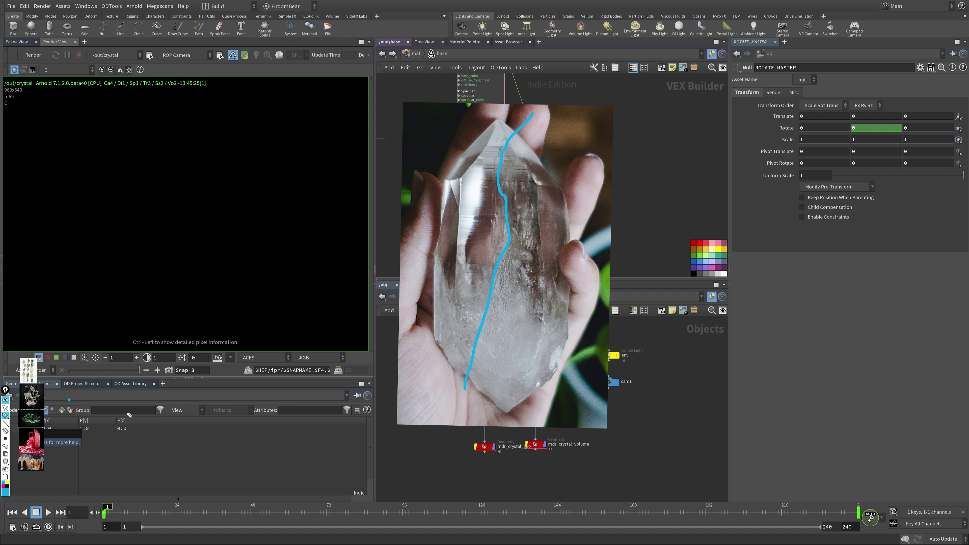
left_click(5, 453)
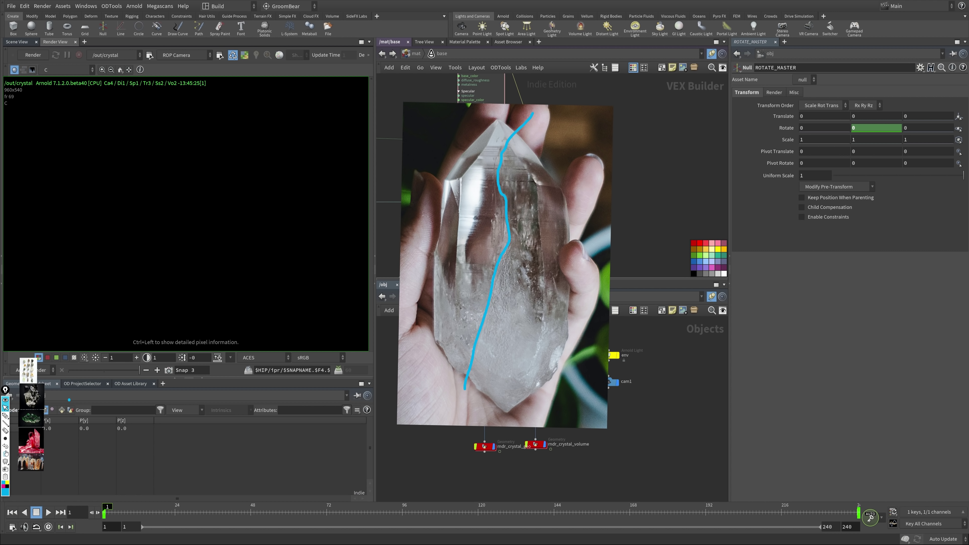
left_click(5, 407)
left_click_drag(492, 218, 93, 435)
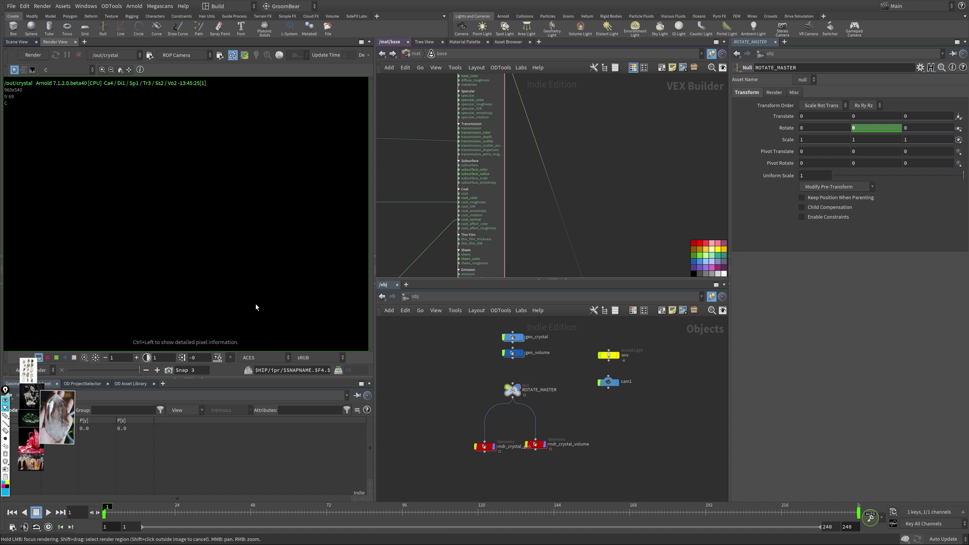
Step: Move geo_crystal higher in the object network and open its geometry network
key("f")
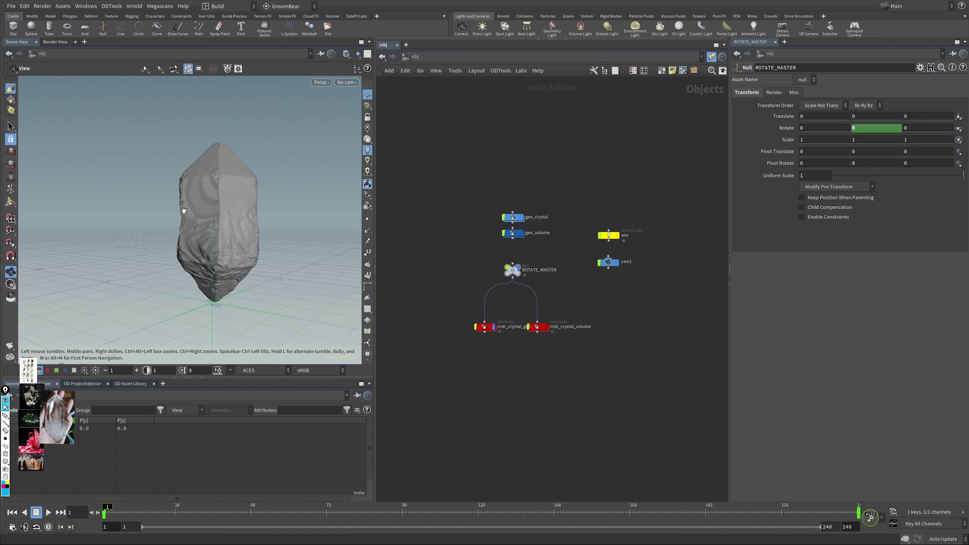
left_click_drag(96, 202, 315, 206)
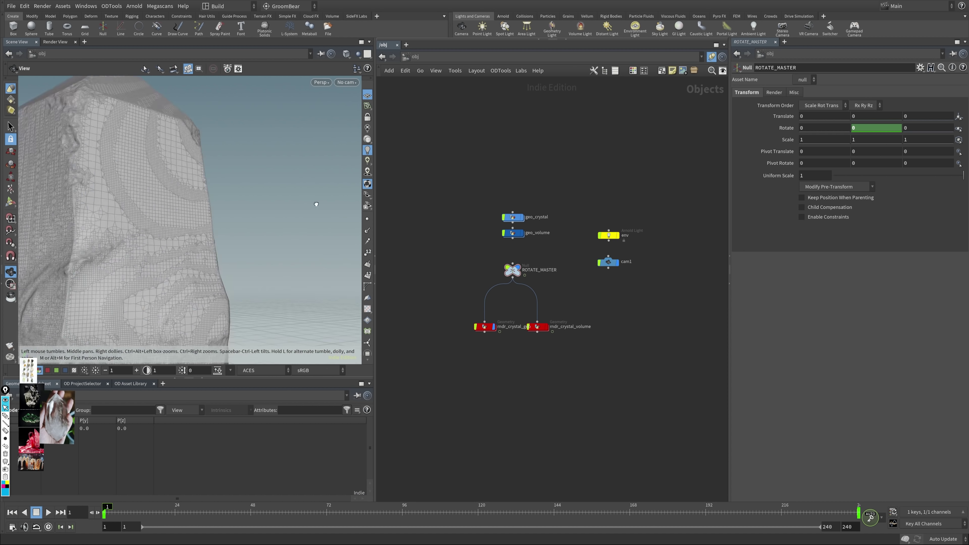
scroll(316, 205, "down", 8)
left_click_drag(512, 217, 512, 194)
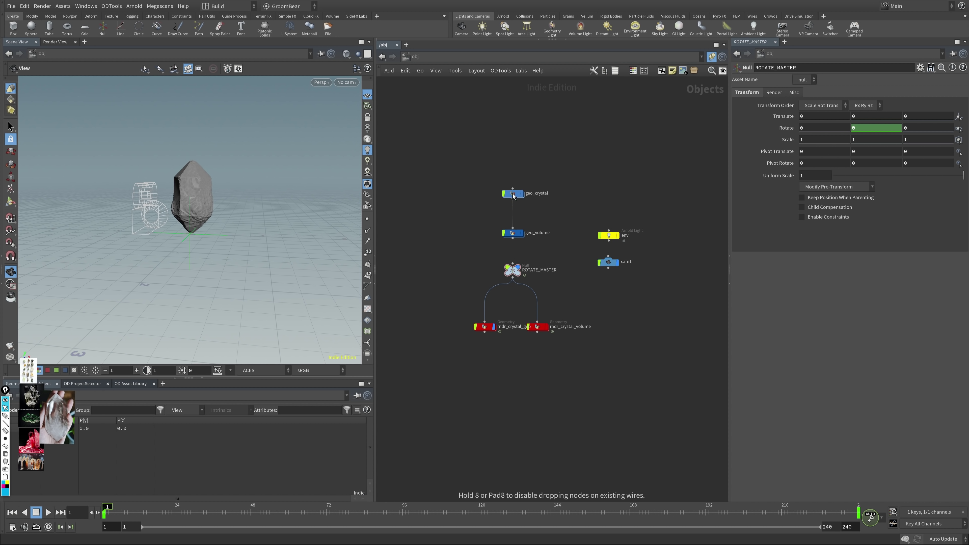
double_click(512, 196)
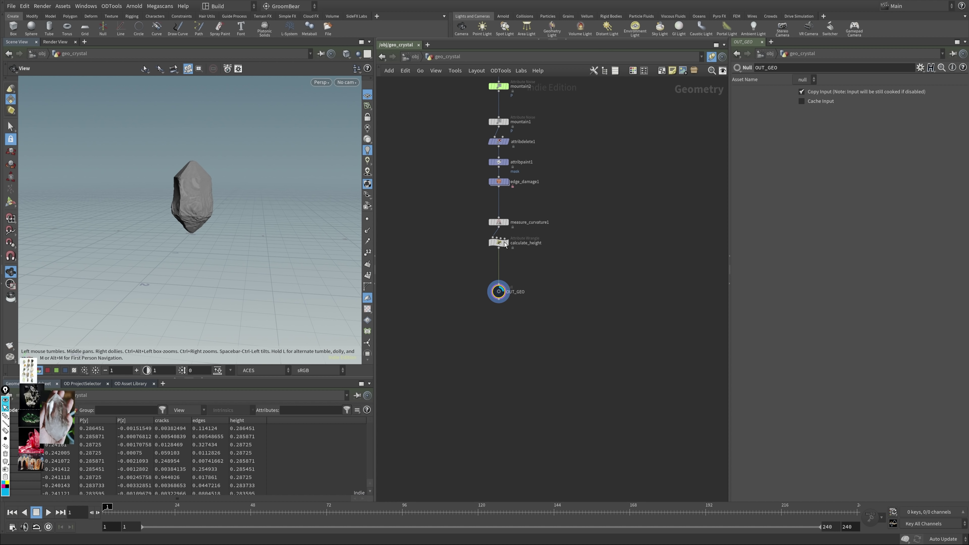
Step: Examine the crystal mesh from several angles and distances in wireframe and shaded display
key("f")
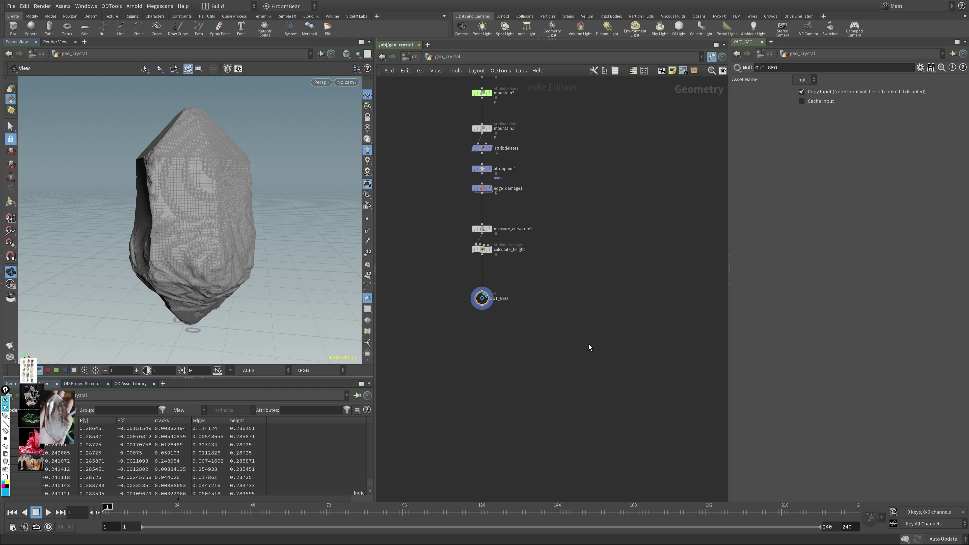
key("w")
key("w")
key("w")
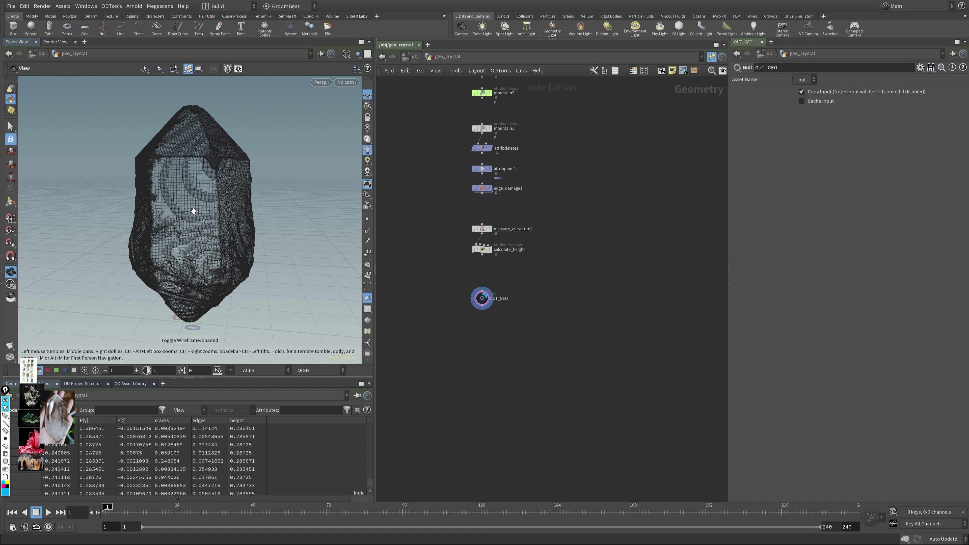
scroll(223, 207, "up", 6)
middle_click_drag(253, 210, 254, 198)
key("w")
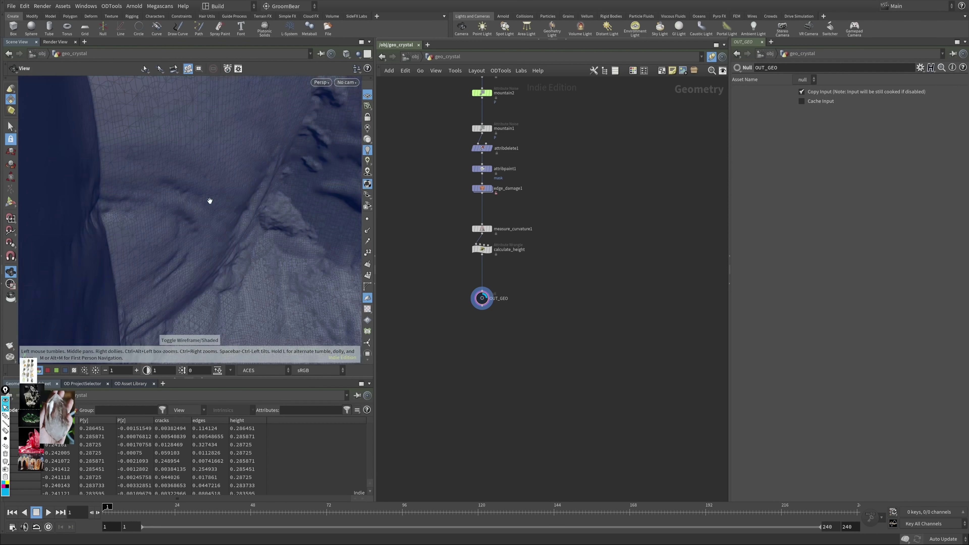
left_click_drag(210, 202, 158, 233)
key("f")
left_click_drag(235, 220, 259, 179)
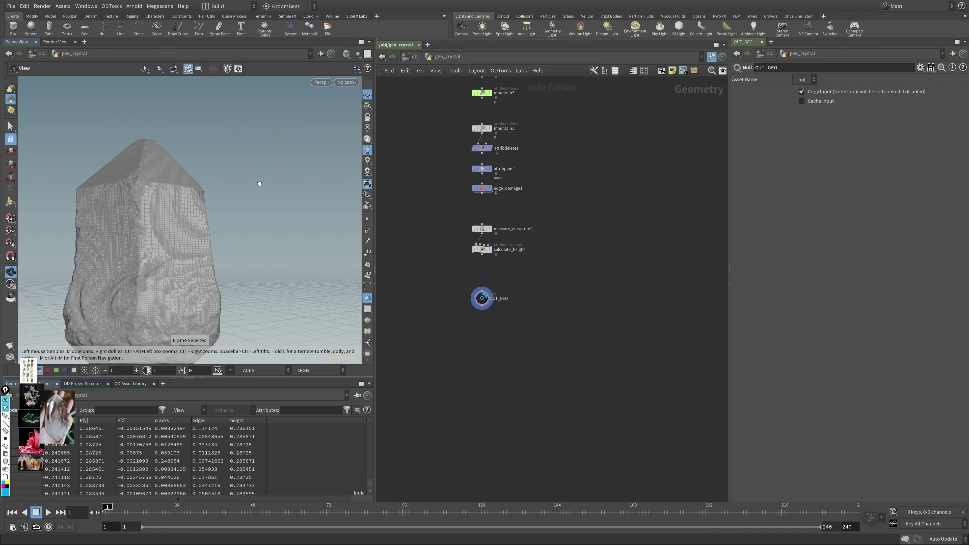
Step: Add a Boolean Fracture node below OUT_GEO in the geo_crystal network
middle_click_drag(526, 305, 519, 330)
key("Tab")
mouse_move(518, 329)
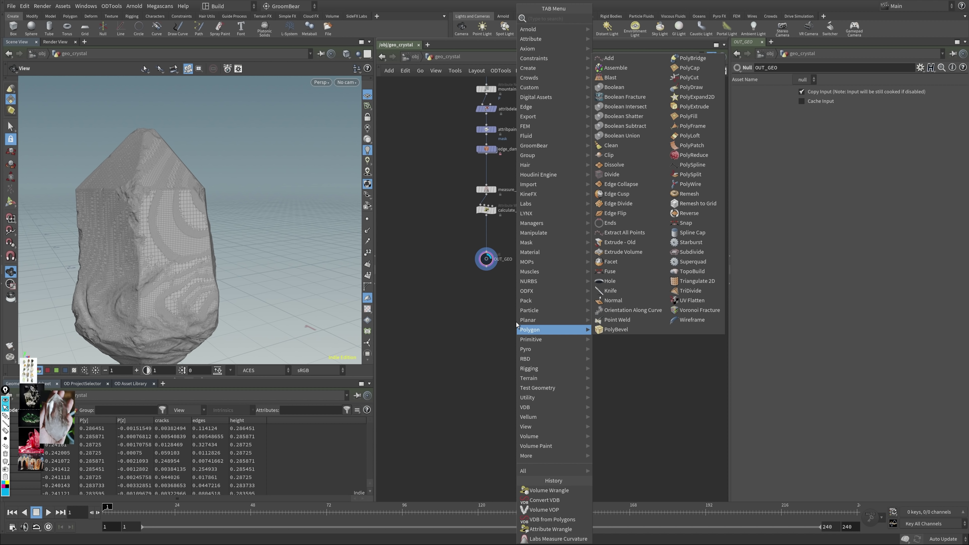
type("bool")
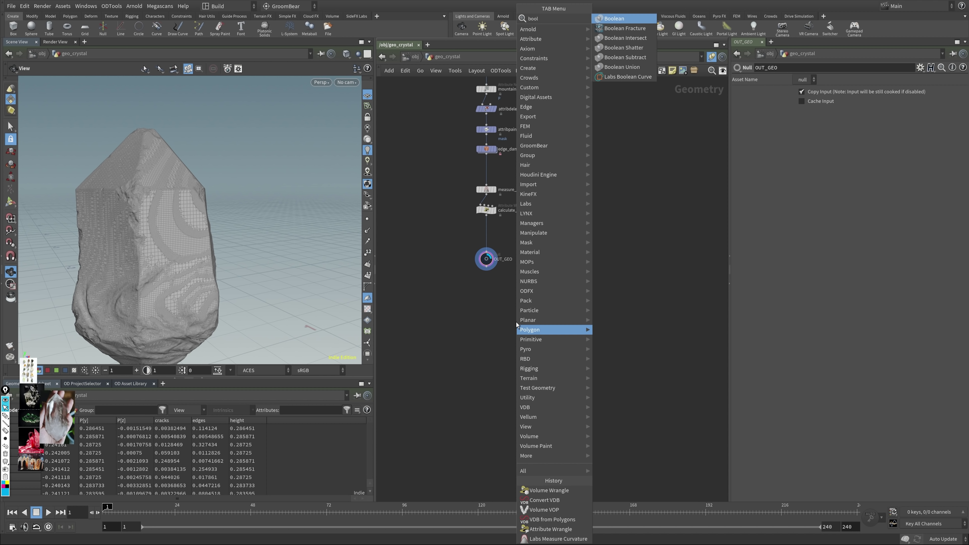
key("Down")
key("Return")
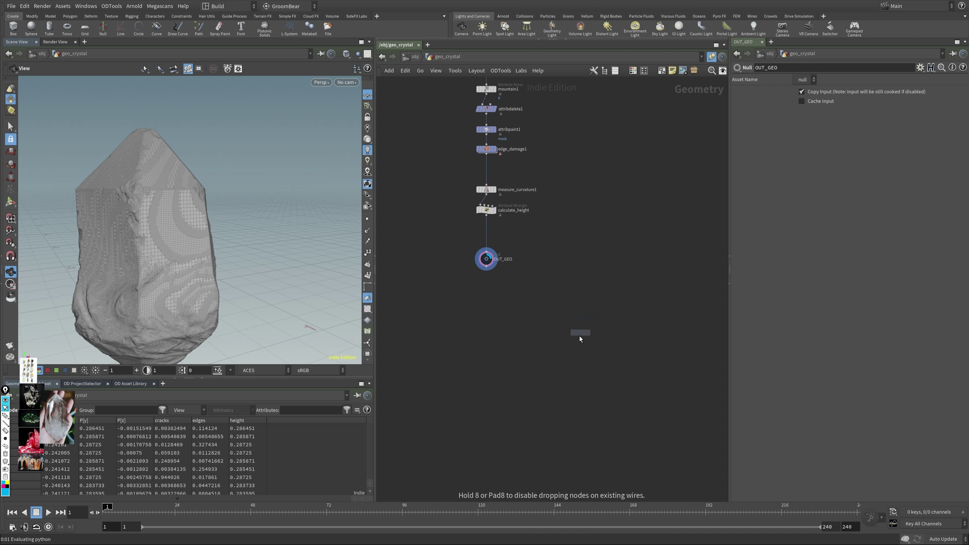
left_click(572, 336)
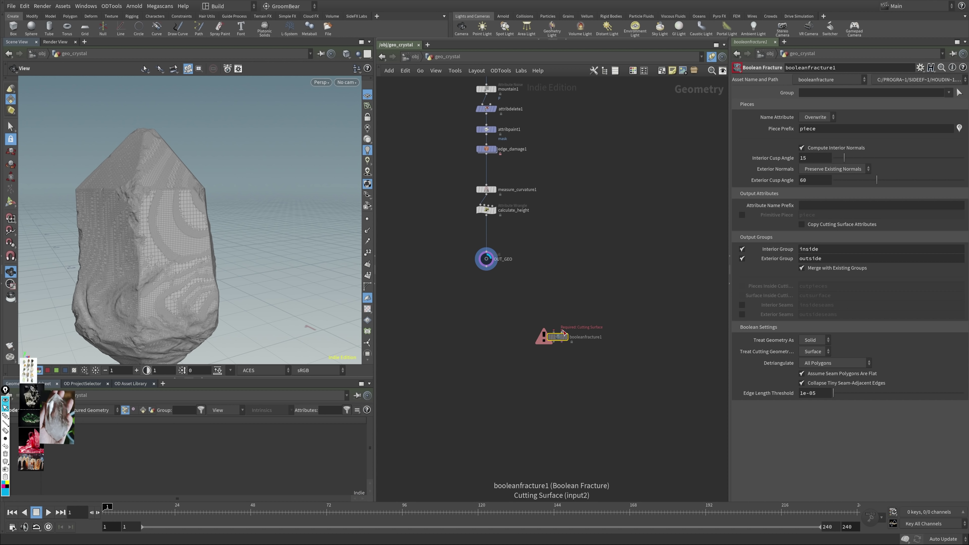
Step: Add a Grid node above booleanfracture1 and turn on its template flag
scroll(580, 315, "up", 3)
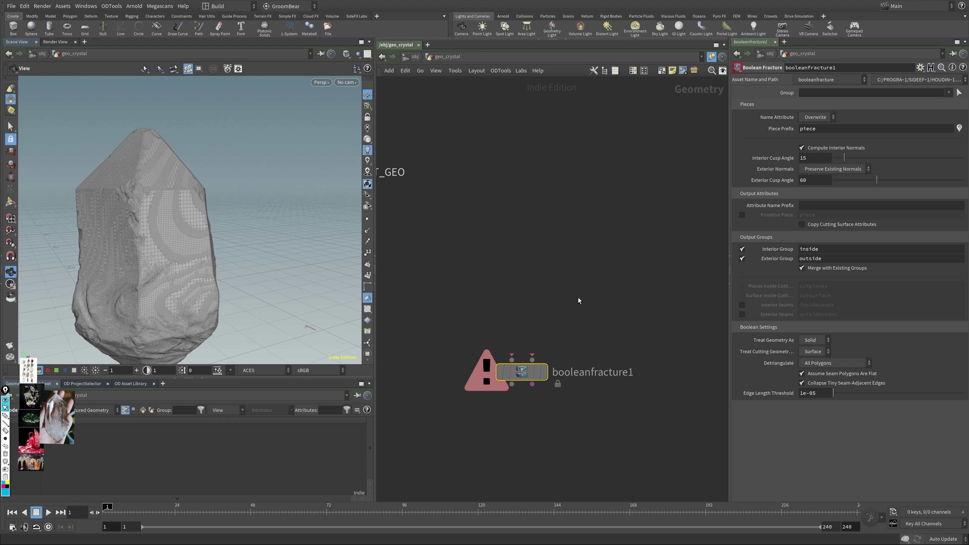
key("Tab")
key("Escape")
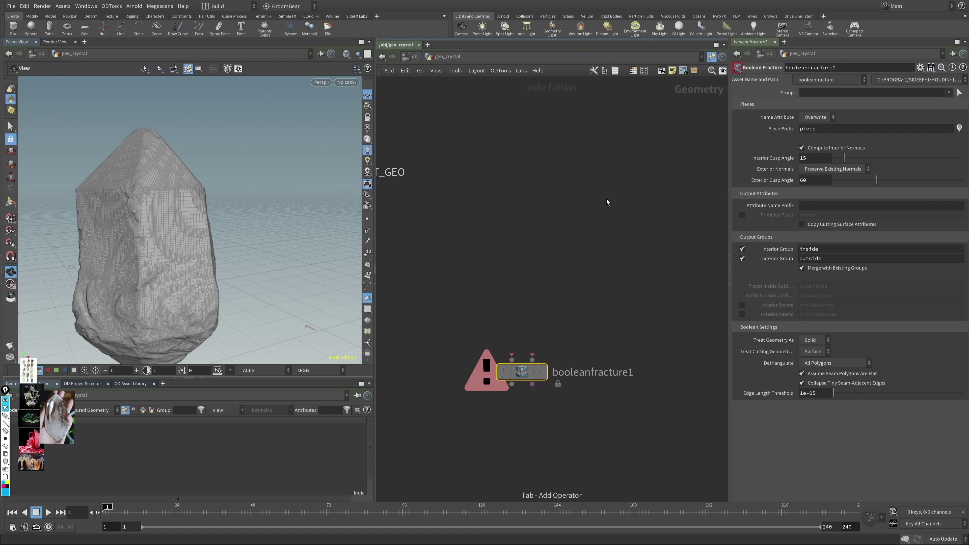
left_click(609, 223)
key("f")
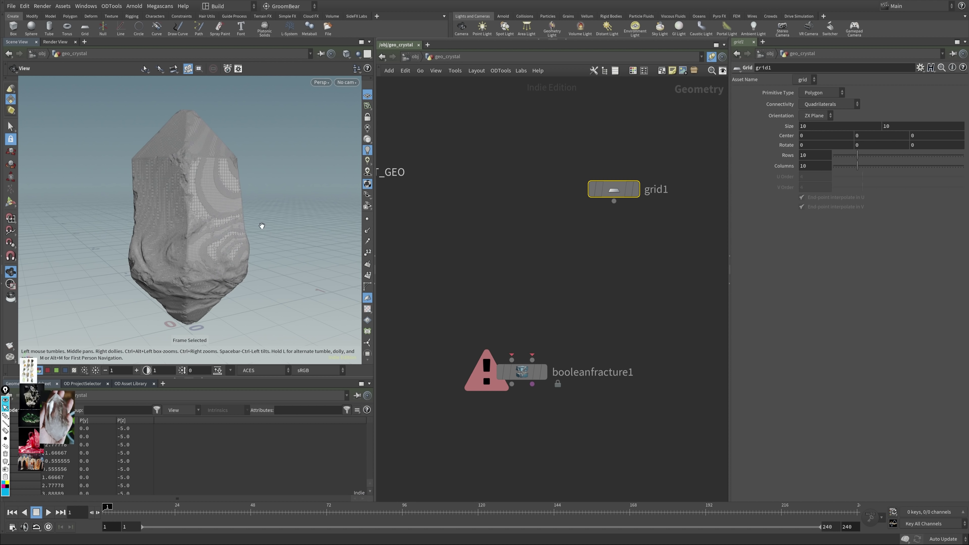
mouse_move(628, 194)
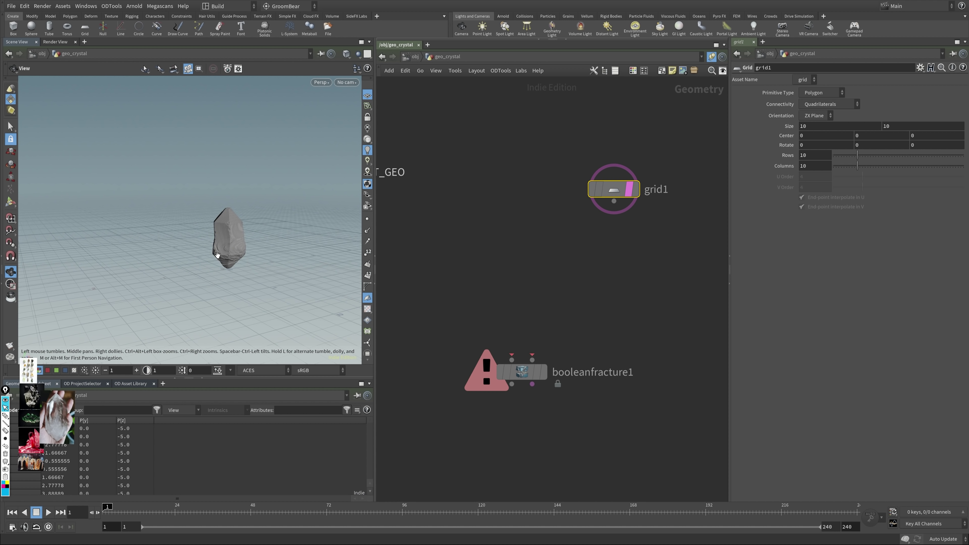
Step: Set the grid's size to 2 by 2 and hide the viewport's reference plane
left_click(813, 115)
left_click(788, 123)
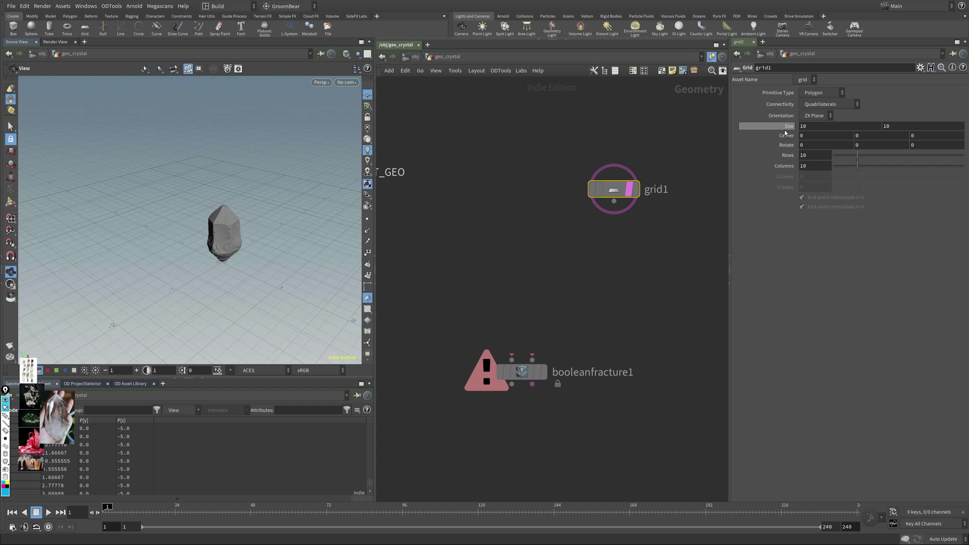
double_click(816, 126)
type("2")
key("Tab")
type("2")
key("Return")
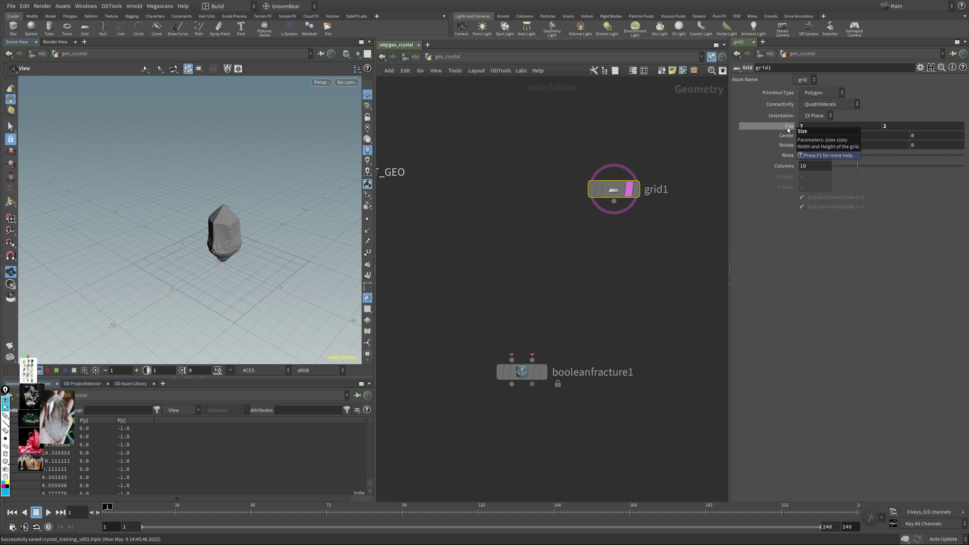
left_click(368, 96)
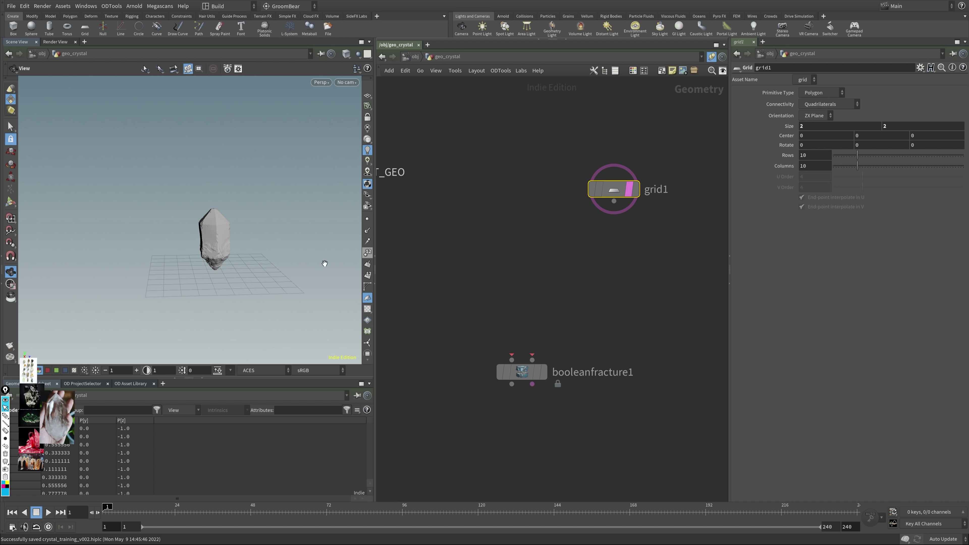
Step: Move and rotate the grid to cut steeply through the crystal, centred at about 0.07, 0.58, -0.02 and rotated about 51, 67, 123, checking through cam1
left_click_drag(324, 264, 296, 249)
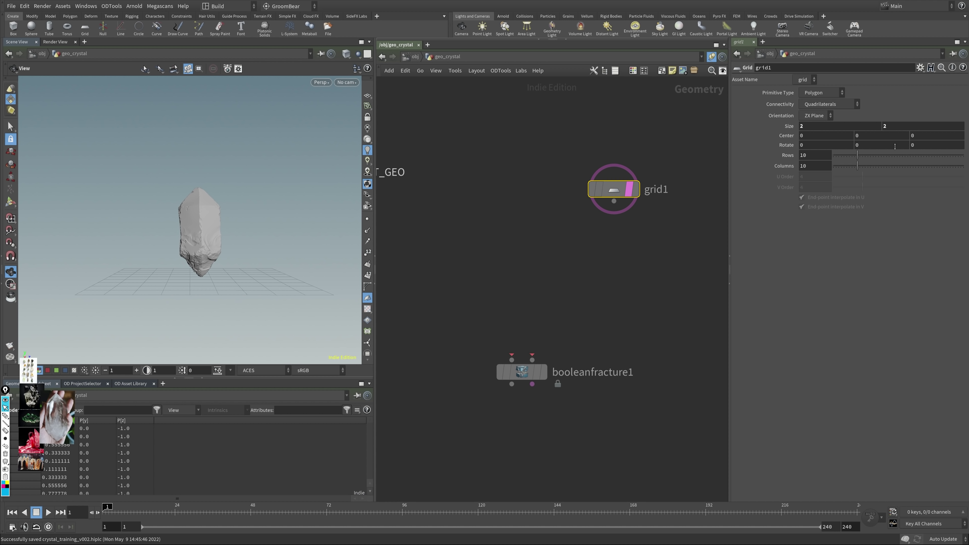
key("Return")
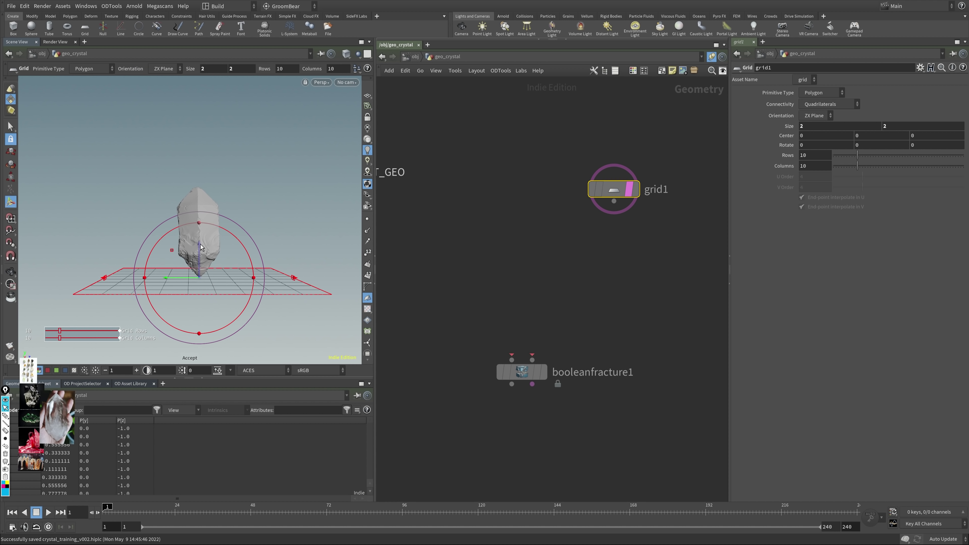
left_click_drag(200, 244, 184, 145)
left_click(346, 82)
left_click(366, 126)
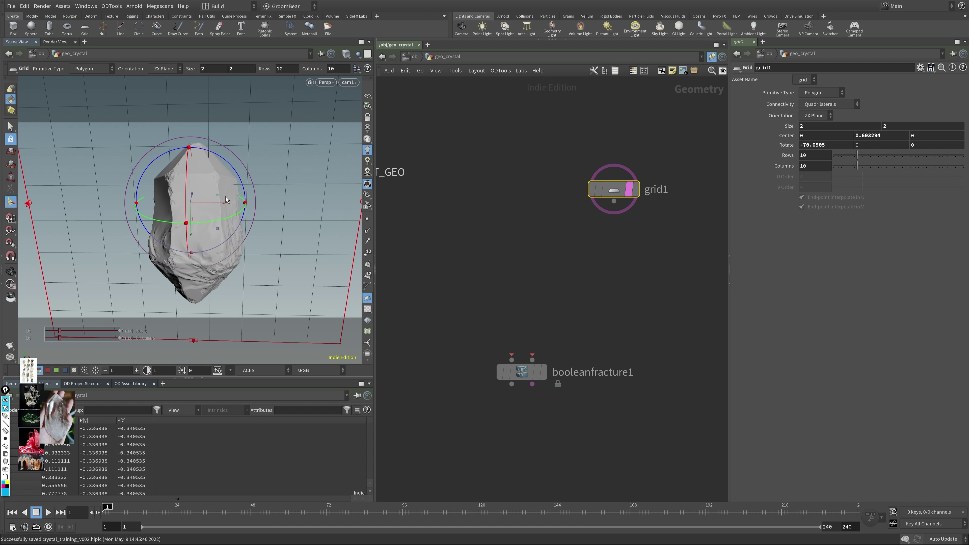
left_click_drag(212, 227, 226, 221)
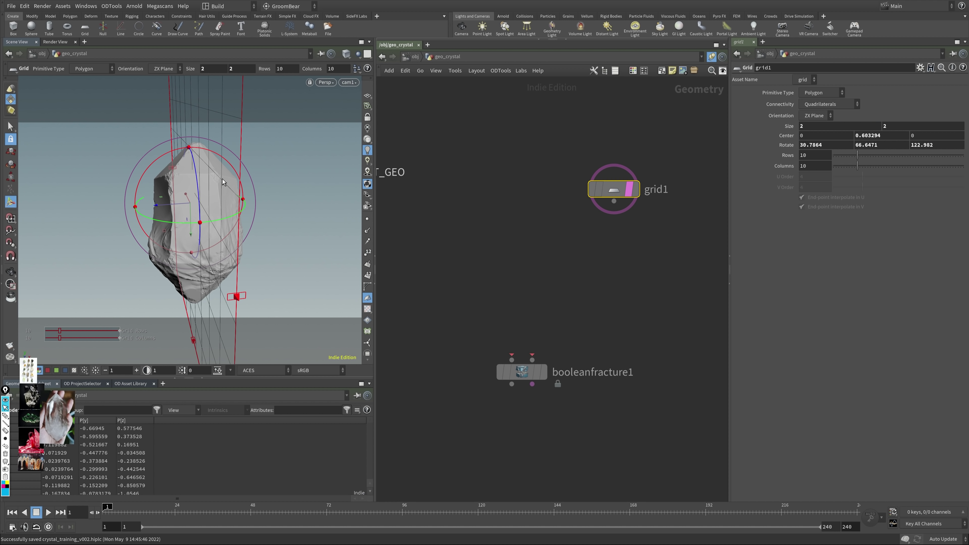
left_click_drag(225, 169, 252, 171)
key("Escape")
Step: Wire OUT_GEO and grid1 into booleanfracture1, turn off the grid's template flag and display the fracture result
scroll(503, 242, "down", 3)
middle_click_drag(503, 242, 482, 220)
scroll(482, 220, "up", 2)
left_click_drag(384, 207, 602, 215)
mouse_move(615, 207)
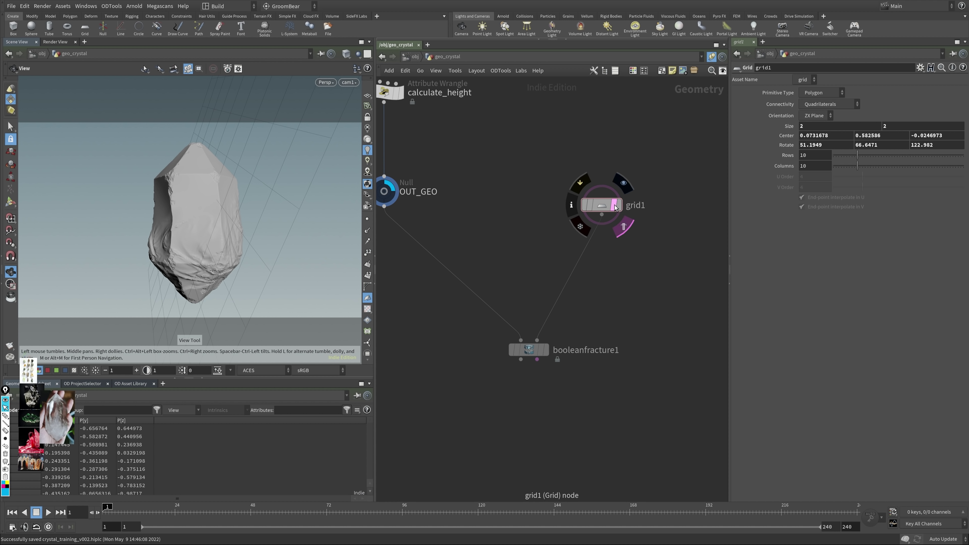
mouse_move(531, 343)
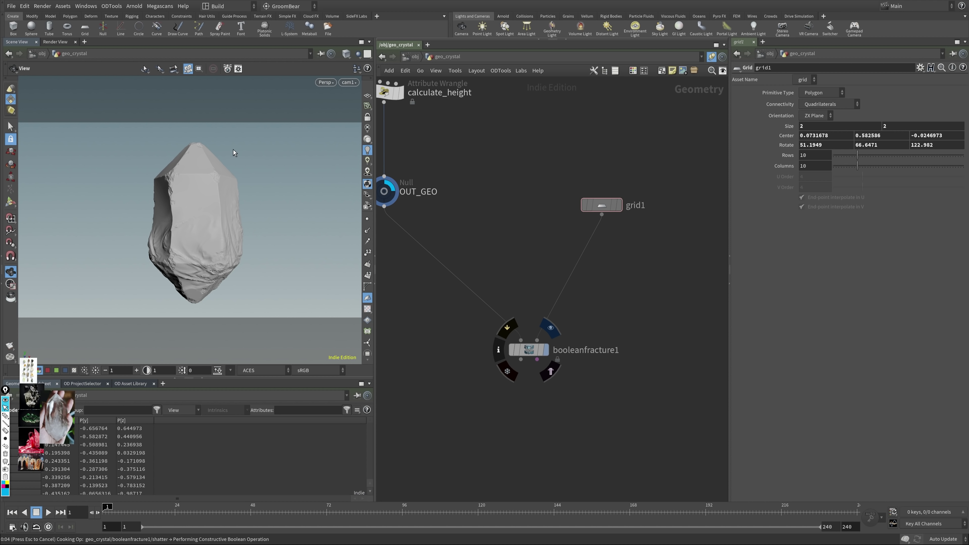
Step: Add an Exploded View node after booleanfracture1 and display it to inspect the separated crystal pieces
left_click_drag(235, 207, 275, 195)
key("Tab")
type("e")
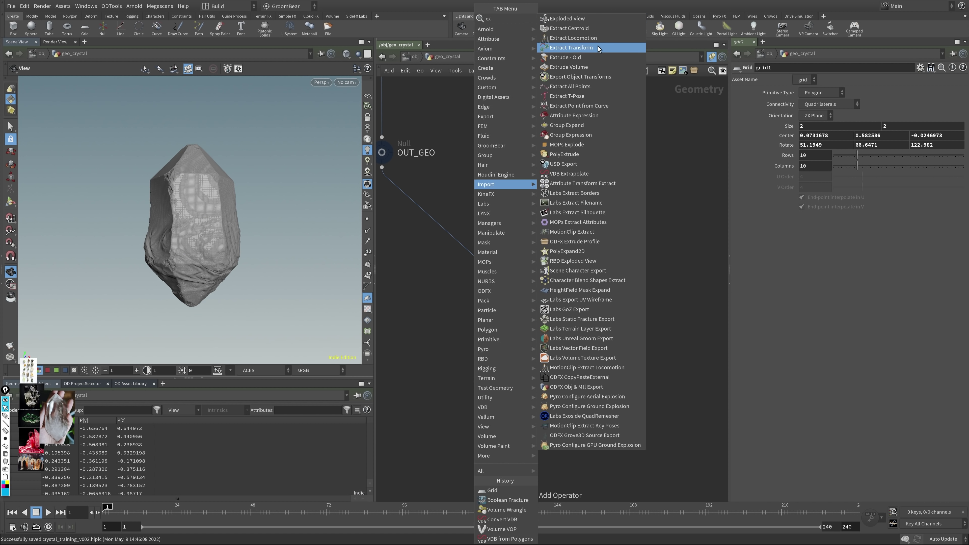
left_click(578, 19)
left_click(519, 350)
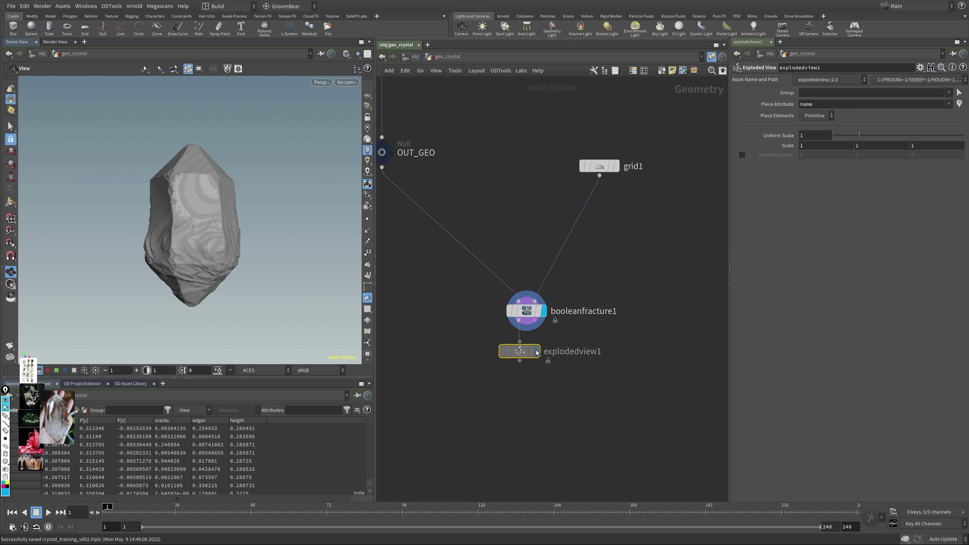
left_click_drag(220, 221, 259, 192)
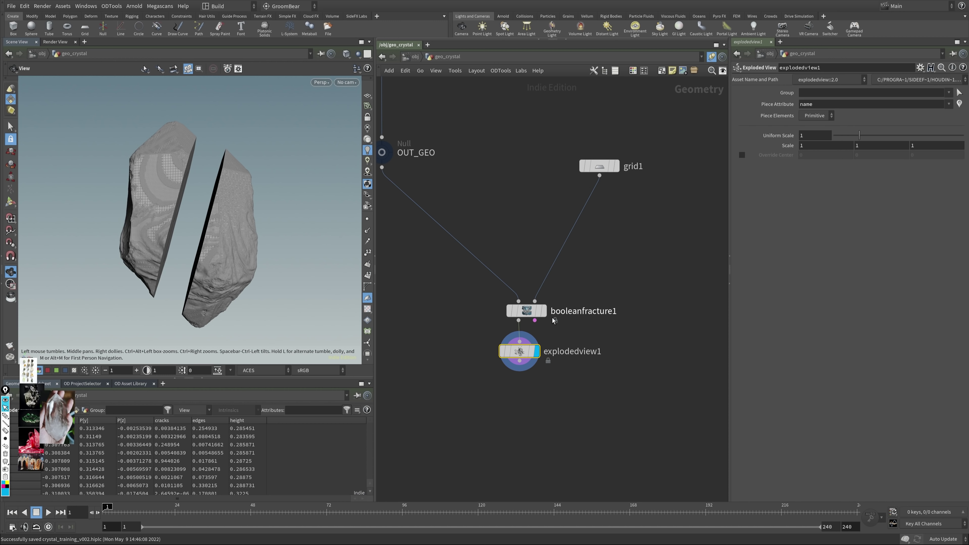
Step: Set the display back to booleanfracture1 and move explodedview1 further below it
left_click(543, 310)
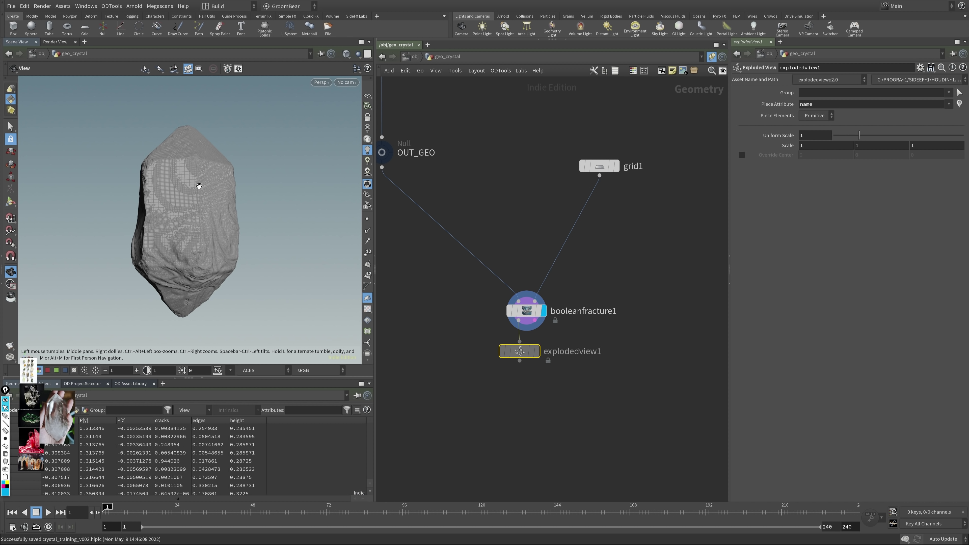
left_click_drag(199, 186, 267, 193)
left_click_drag(516, 355, 501, 398)
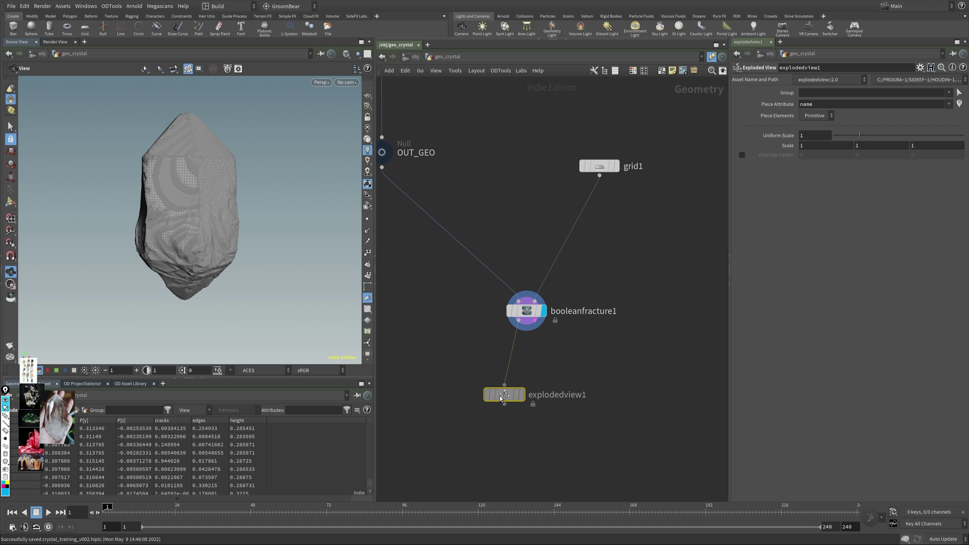
key("h")
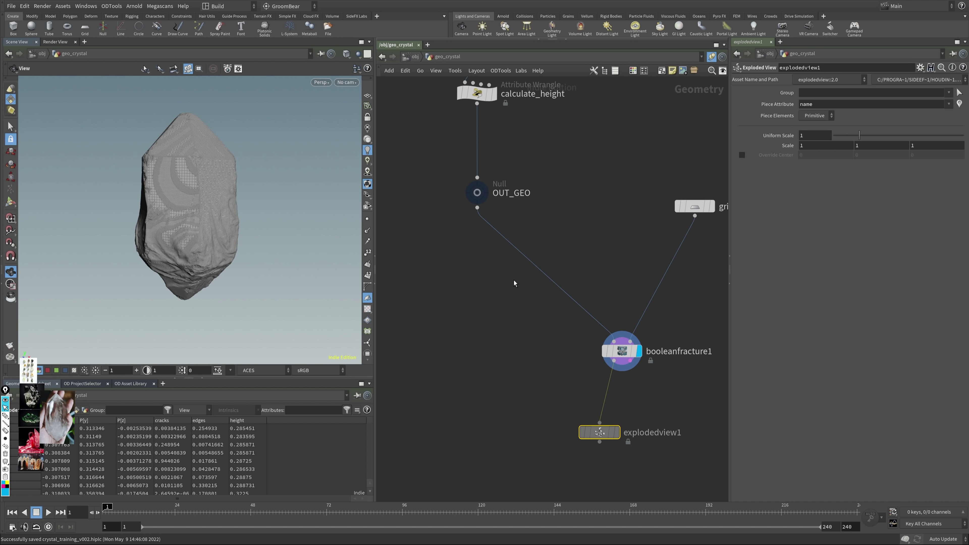
middle_click_drag(509, 291, 444, 239)
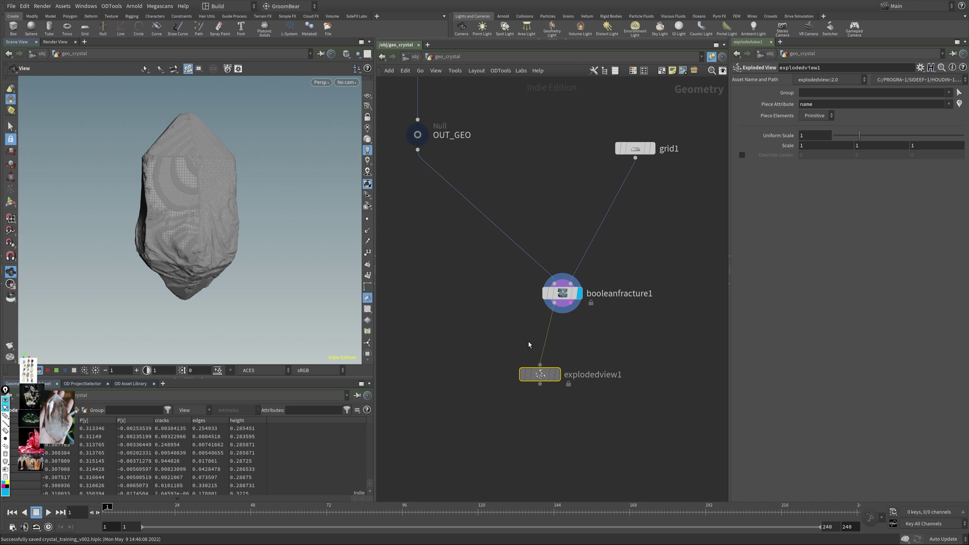
Step: Duplicate the OUT_GEO null under calculate_height and rename the copy OUT_TO_VDB
middle_click_drag(560, 409, 463, 342)
left_click_drag(454, 331, 613, 359)
double_click(573, 356)
type("T")
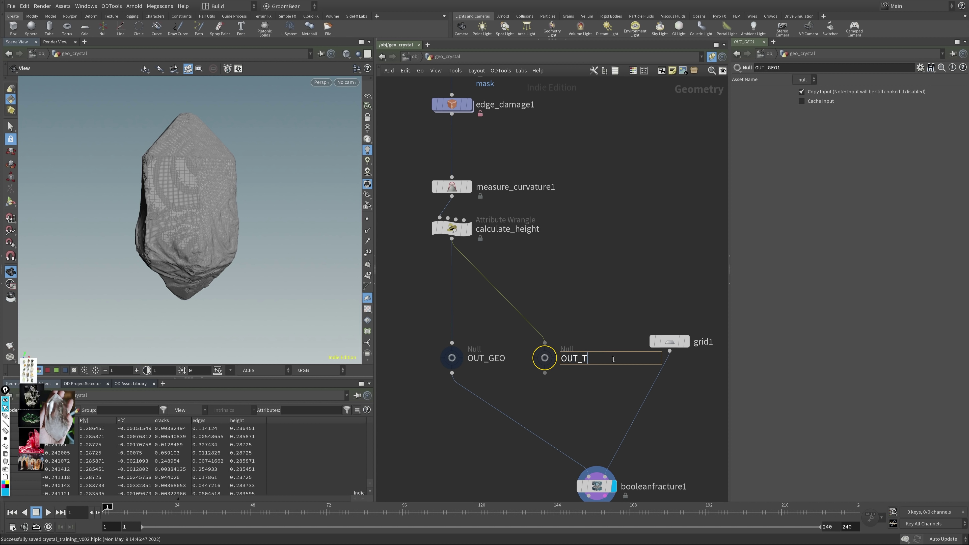
type("O_VDB")
key("Return")
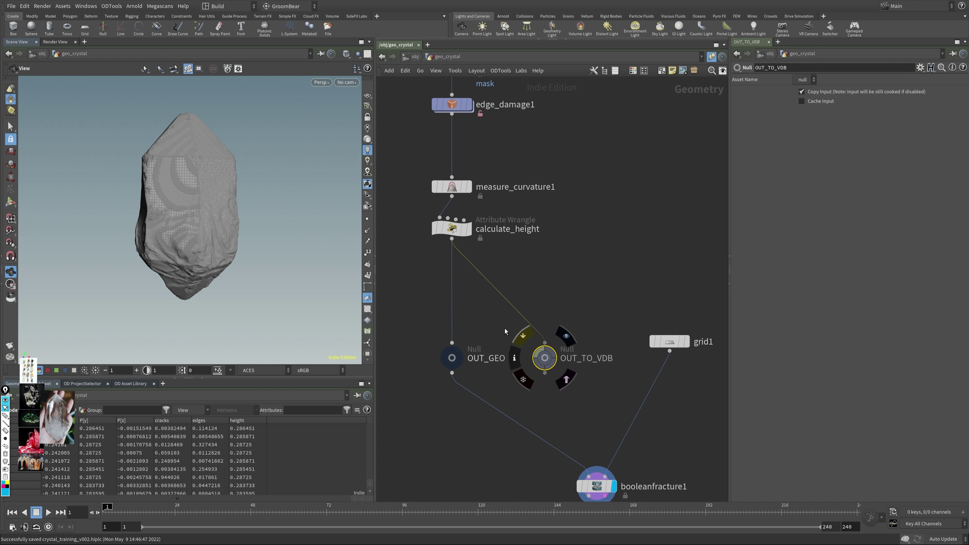
mouse_move(478, 332)
left_click_drag(486, 325, 415, 385)
Step: Point the merge_OUT_GEO node in geo_volume to /obj/geo_crystal/OUT_TO_VDB by copying that null's path
left_click(545, 357)
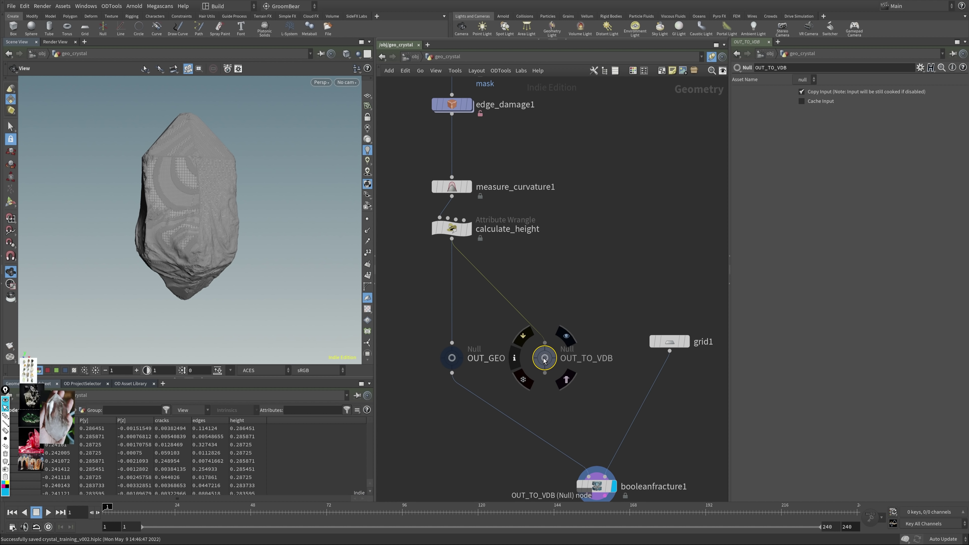
key("ctrl+c")
left_click(415, 56)
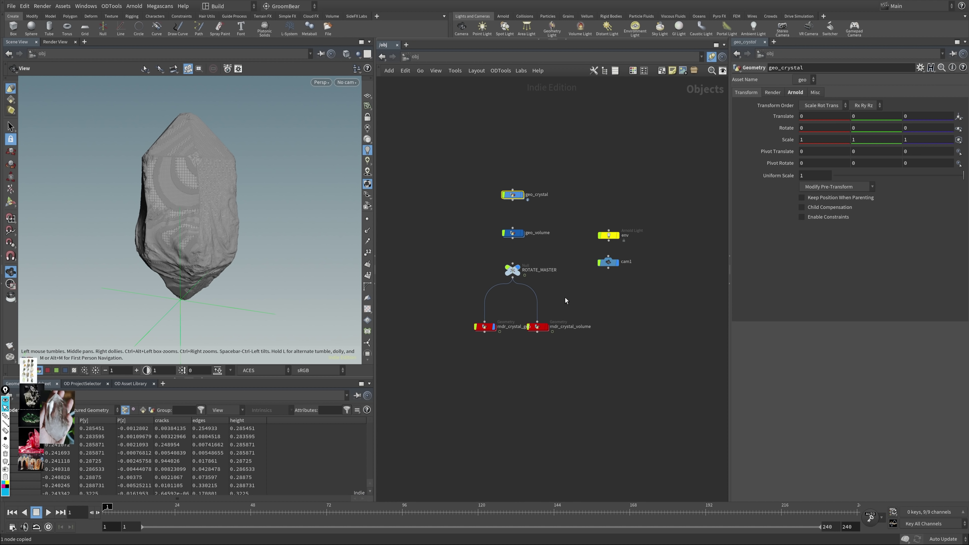
double_click(513, 233)
left_click_drag(477, 171, 477, 152)
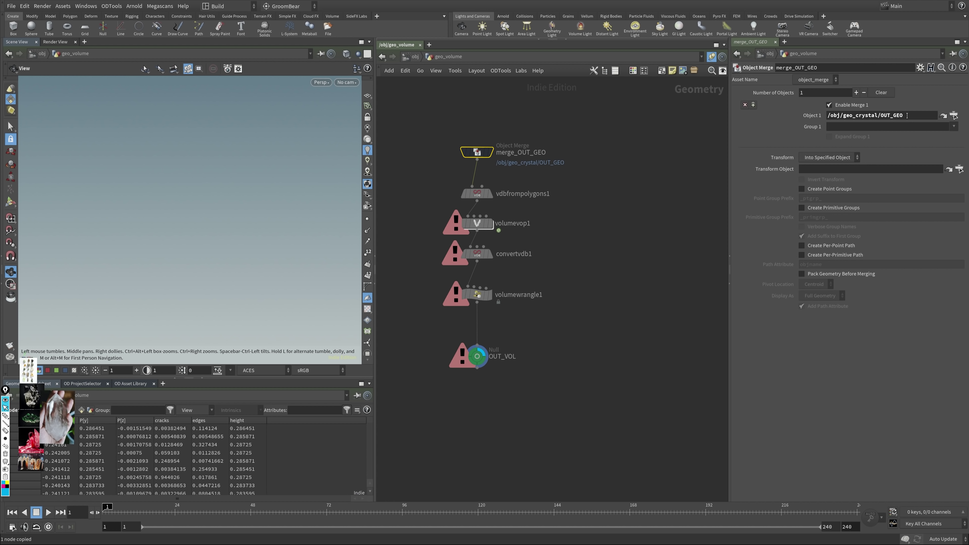
left_click(907, 115)
key("ctrl+v")
key("Return")
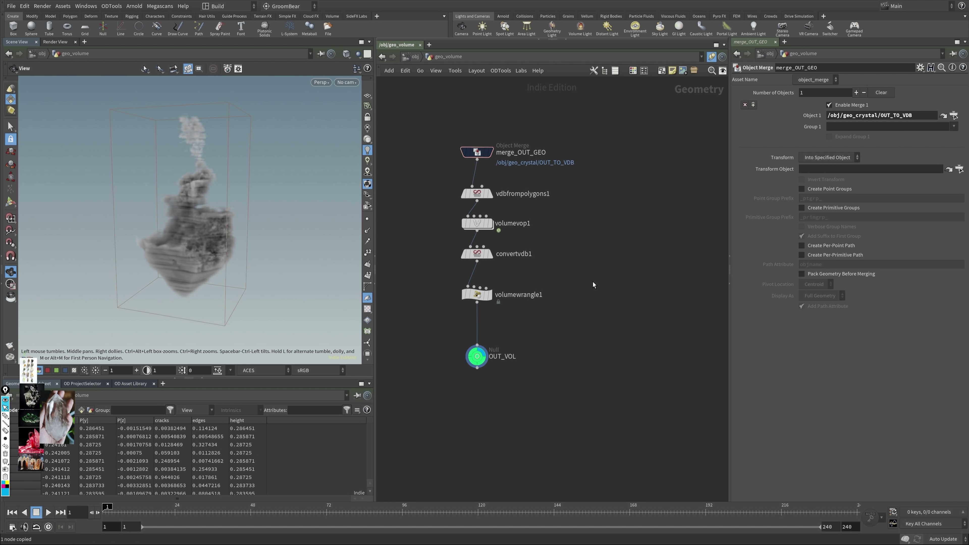
Step: Return to the geo_crystal network and place OUT_TO_VDB to the left of OUT_GEO
key("u")
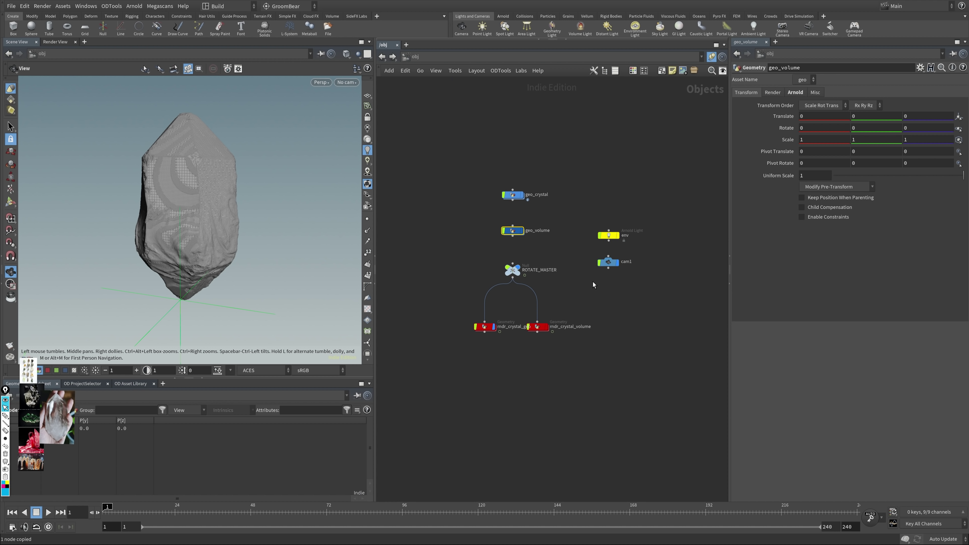
key("Return")
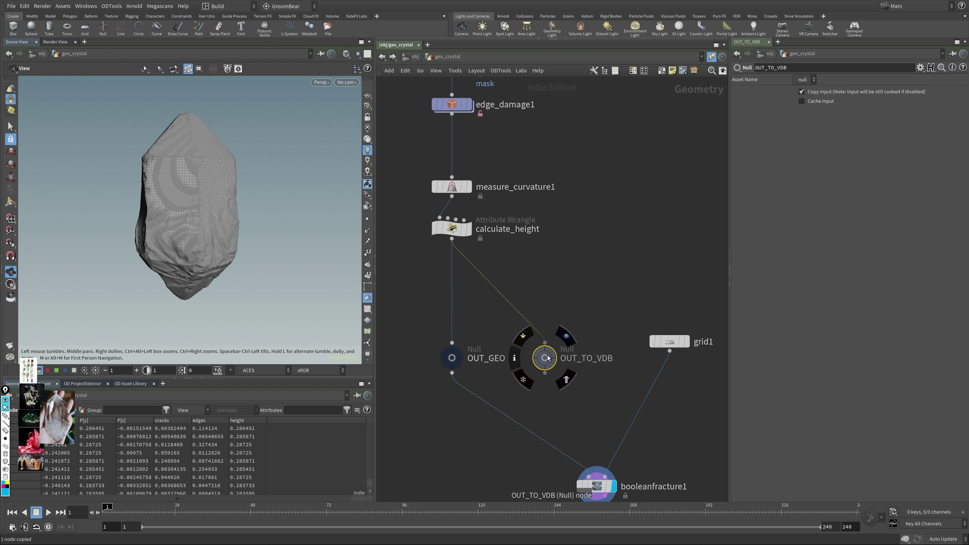
left_click_drag(535, 367, 412, 338)
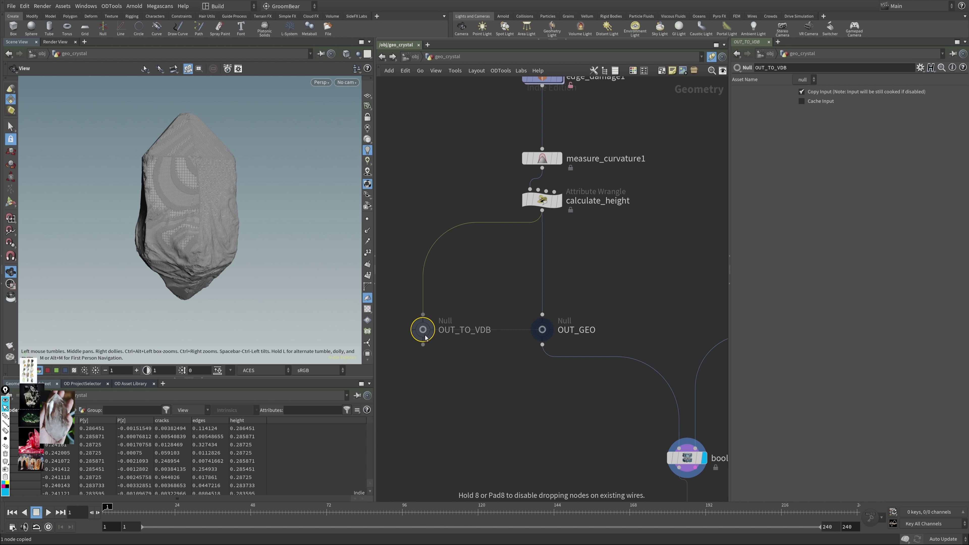
middle_click_drag(612, 370, 503, 359)
middle_click_drag(517, 321, 518, 336)
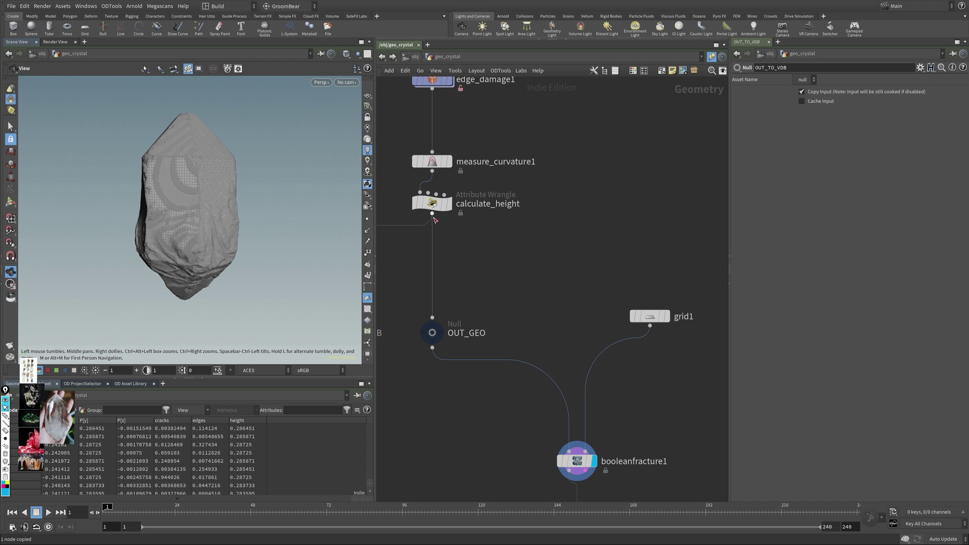
Step: Connect calculate_height directly to the first input of booleanfracture1 in place of OUT_GEO
left_click_drag(432, 213, 499, 477)
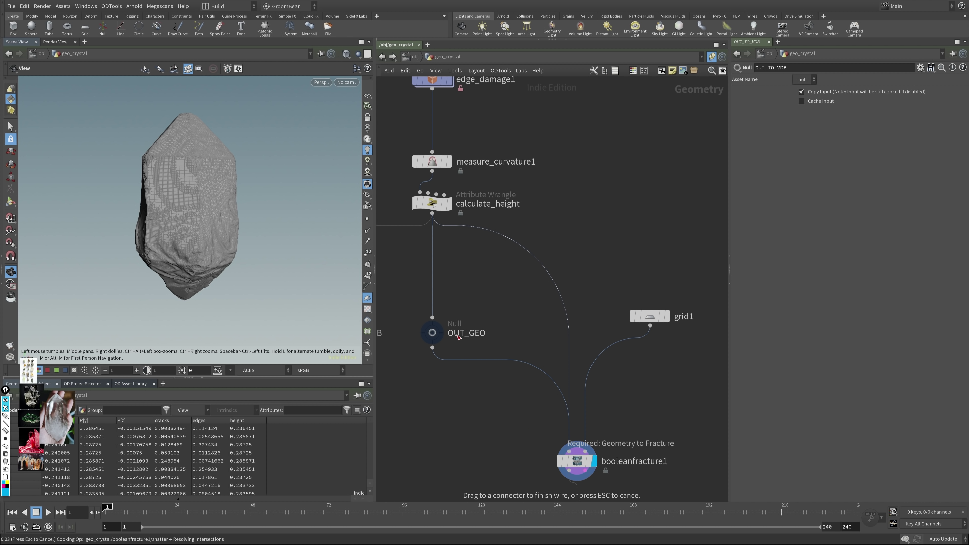
key("Escape")
key("ctrl+c")
scroll(455, 371, "down", 5)
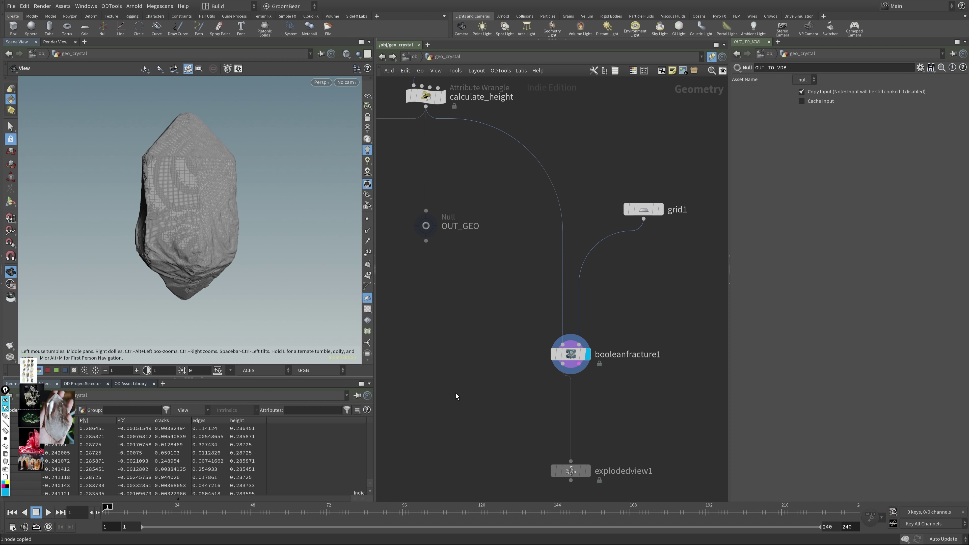
Step: Move OUT_GEO below booleanfracture1, feed it from the fracture output and turn on its display flag
left_click_drag(422, 221, 578, 292)
left_click_drag(456, 310, 501, 423)
left_click(499, 417)
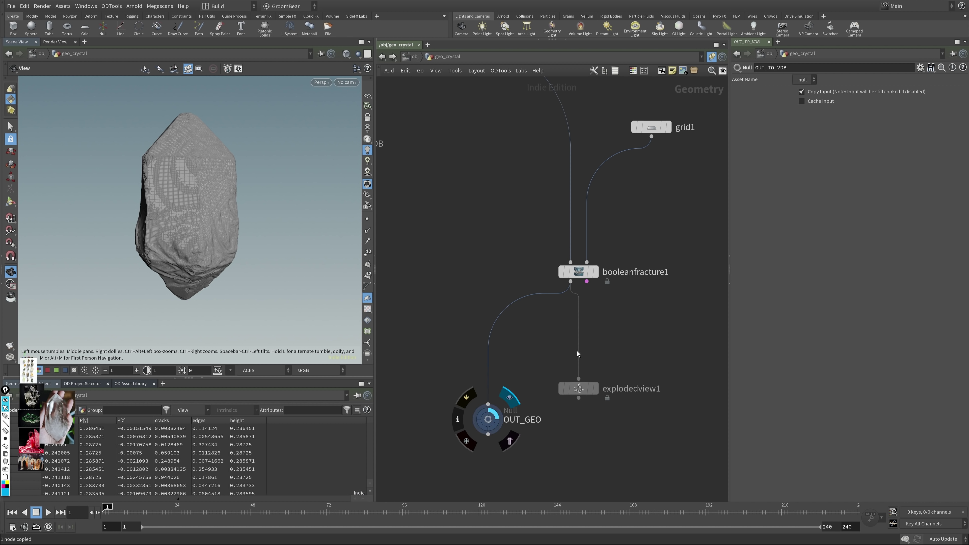
middle_click_drag(483, 251, 468, 312)
Step: Save the scene and render the fractured crystal with the /out/crystal Arnold ROP
key("ctrl+s")
left_click(55, 42)
left_click(33, 55)
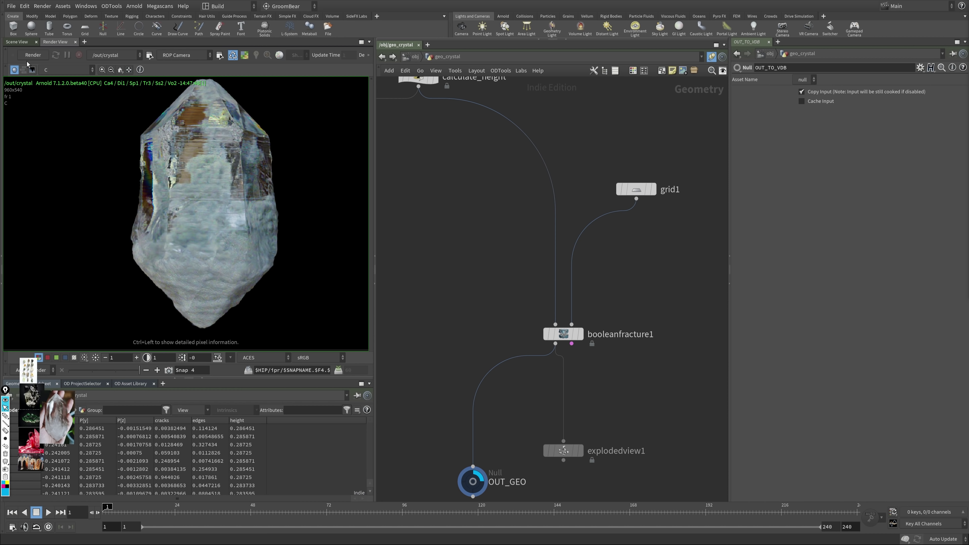
Step: Return to the scene view, display only grid1 and frame it in the viewport
left_click(23, 42)
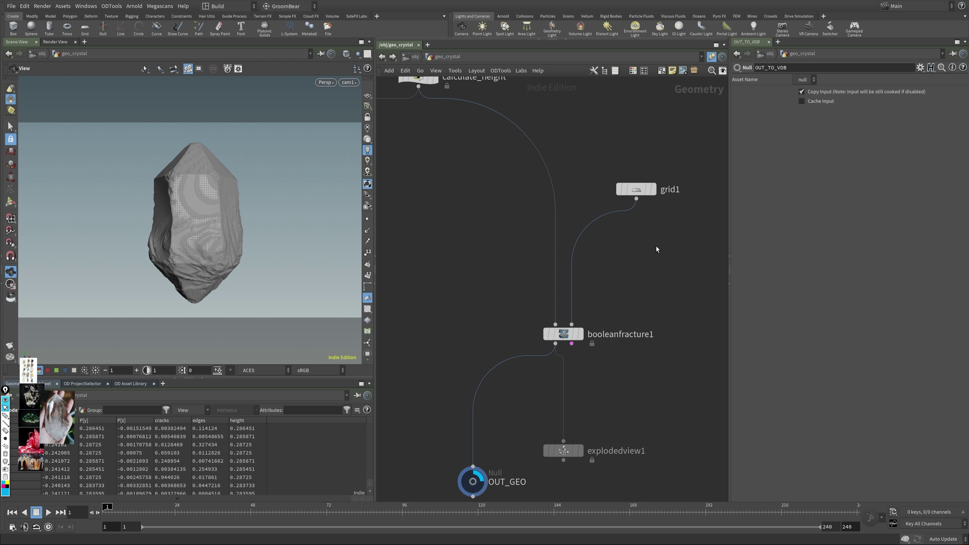
left_click(653, 189)
key("f")
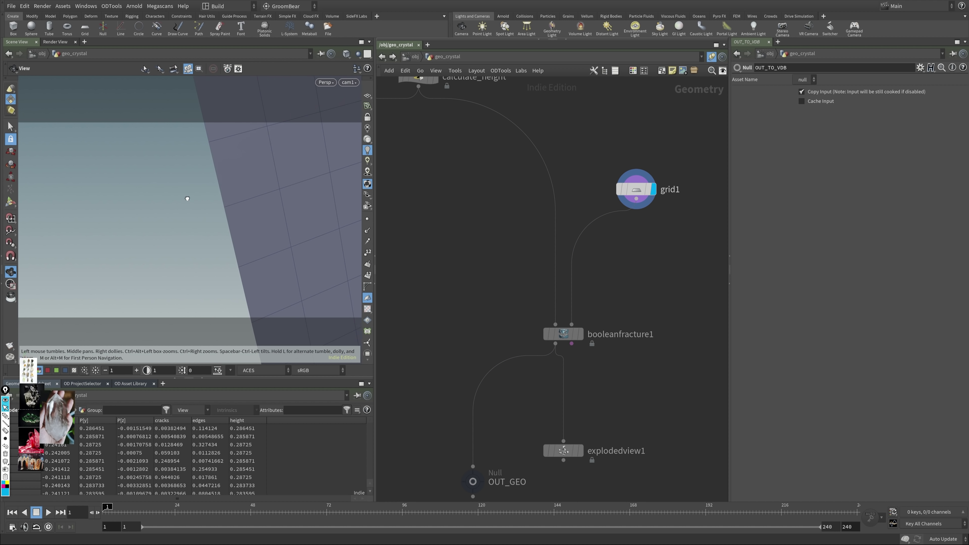
left_click_drag(184, 202, 244, 187)
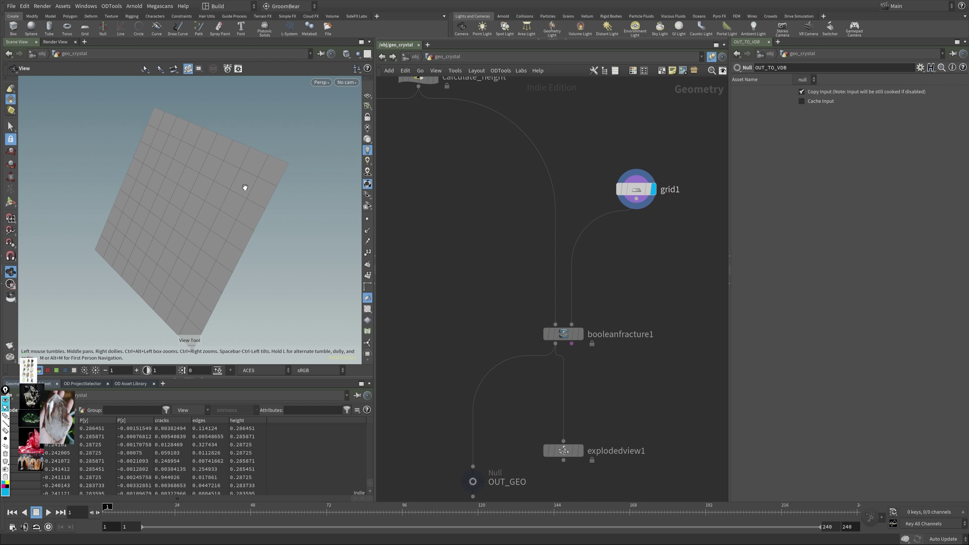
Step: Insert a Mountain node between grid1 and booleanfracture1 and display it
middle_click_drag(626, 239, 591, 243)
key("Tab")
type("mou")
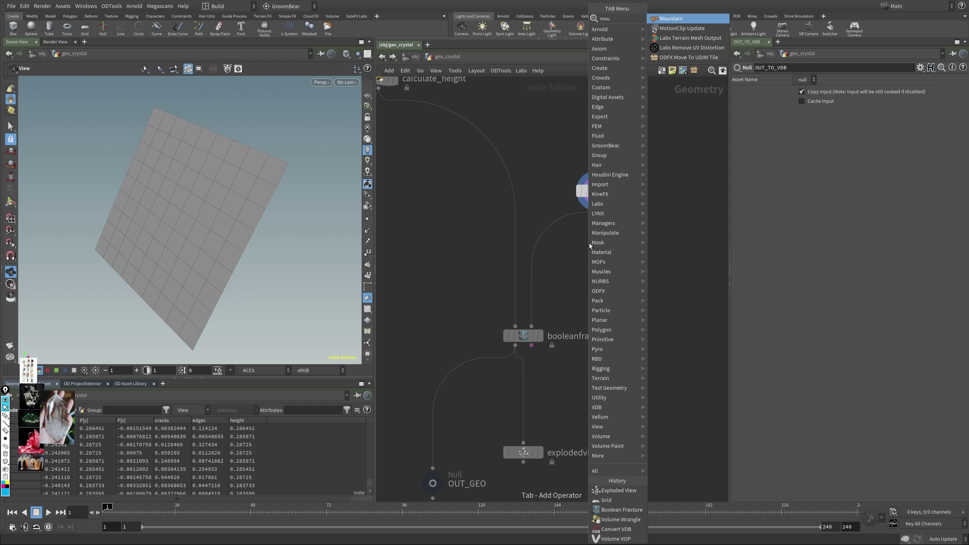
key("Return")
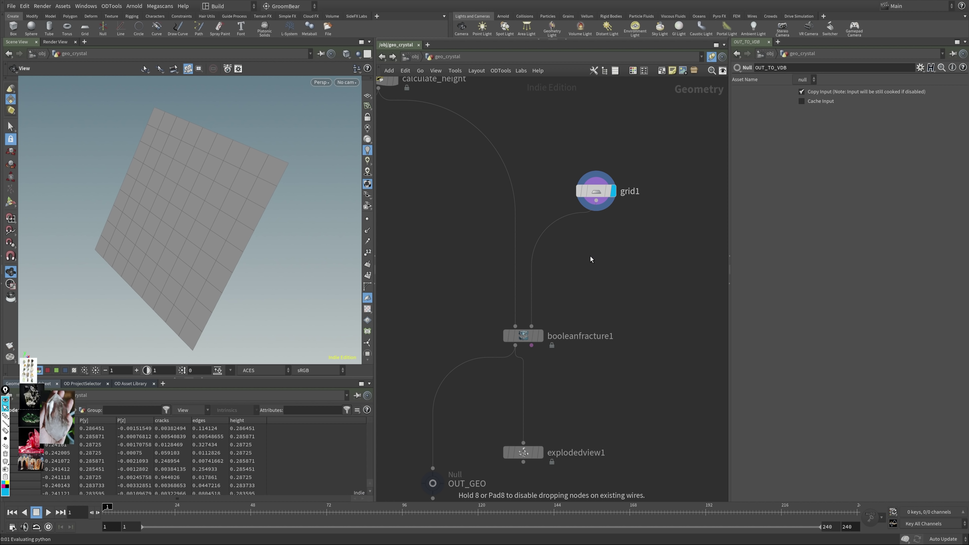
left_click(597, 237)
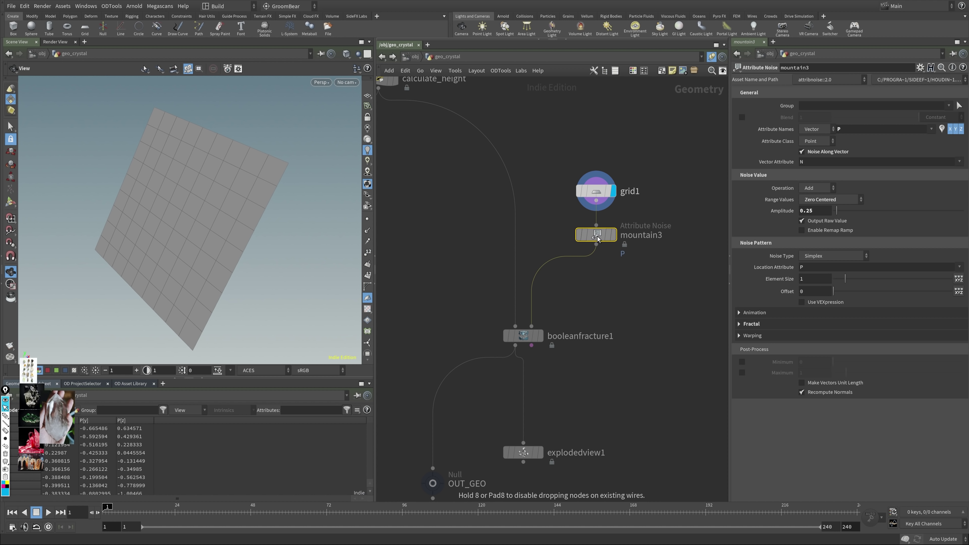
left_click(611, 236)
Step: Set the cutting grid's rows and columns to 50 each and view the displaced surface
left_click(596, 191)
double_click(814, 155)
type("50")
key("Tab")
type("50")
key("Return")
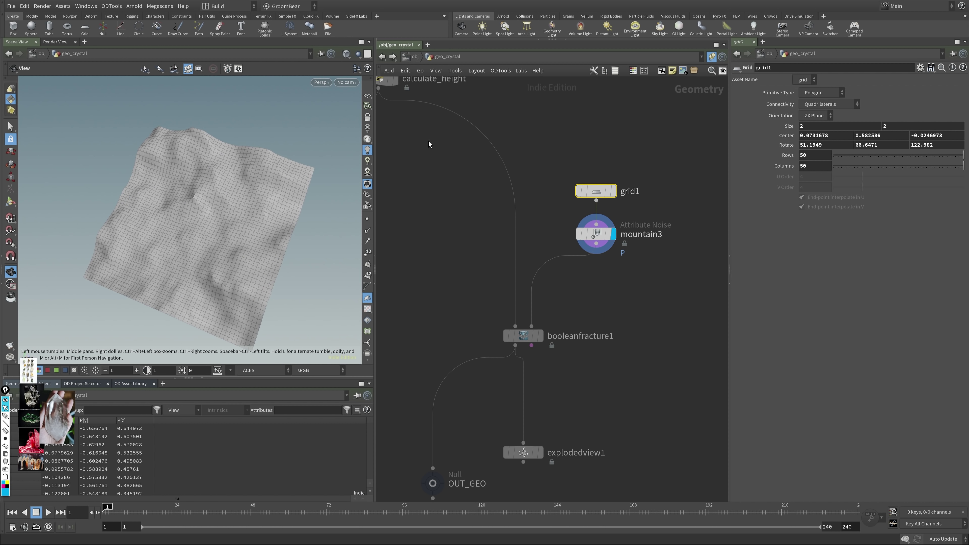
left_click_drag(167, 217, 216, 224)
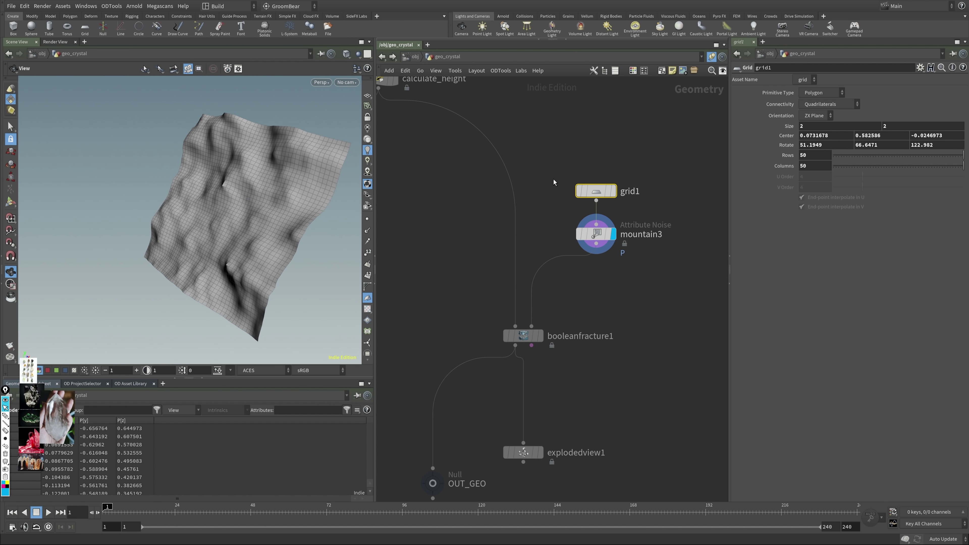
Step: Set mountain3's fractal roughness to 0.3, saving the scene and checking the smoothed cutting surface
left_click(596, 234)
left_click(751, 324)
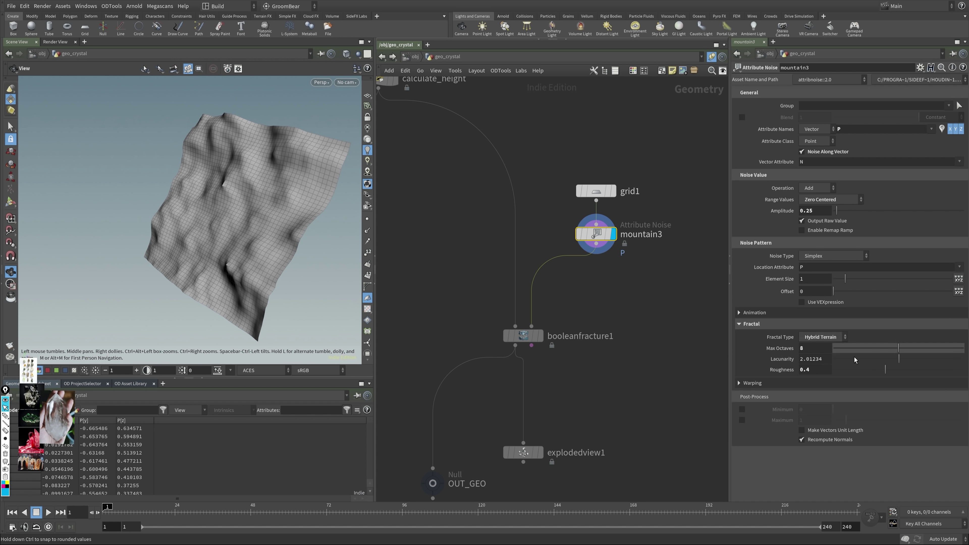
left_click_drag(898, 370, 858, 370)
key("ctrl+s")
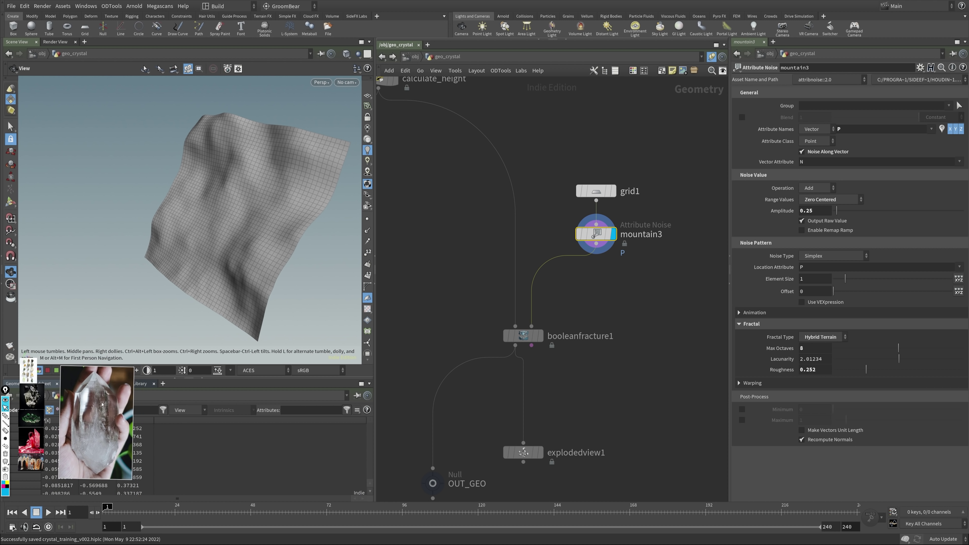
mouse_move(865, 369)
left_mouse_down()
mouse_move(919, 361)
mouse_move(873, 368)
left_mouse_up()
left_click_drag(236, 198, 297, 190)
middle_click_drag(612, 296, 607, 296)
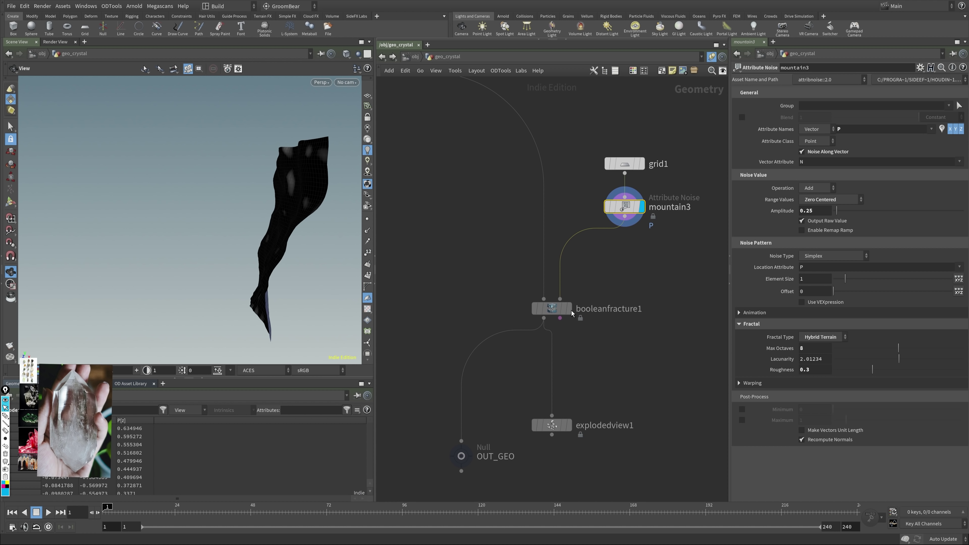
Step: Display explodedview1, frame the separated crystal halves and examine their inner cut faces up close
left_click(570, 429)
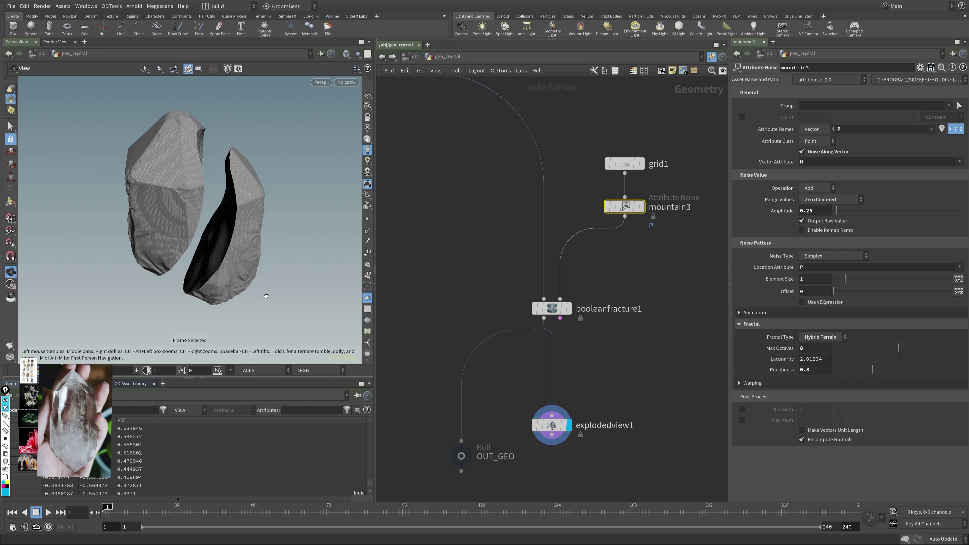
key("f")
left_click_drag(346, 257, 217, 155)
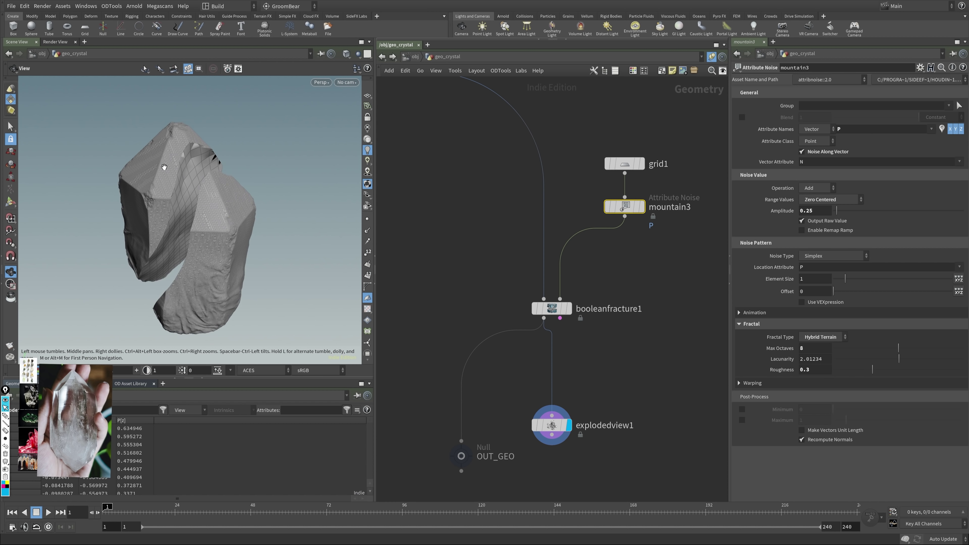
right_click_drag(216, 155, 252, 161)
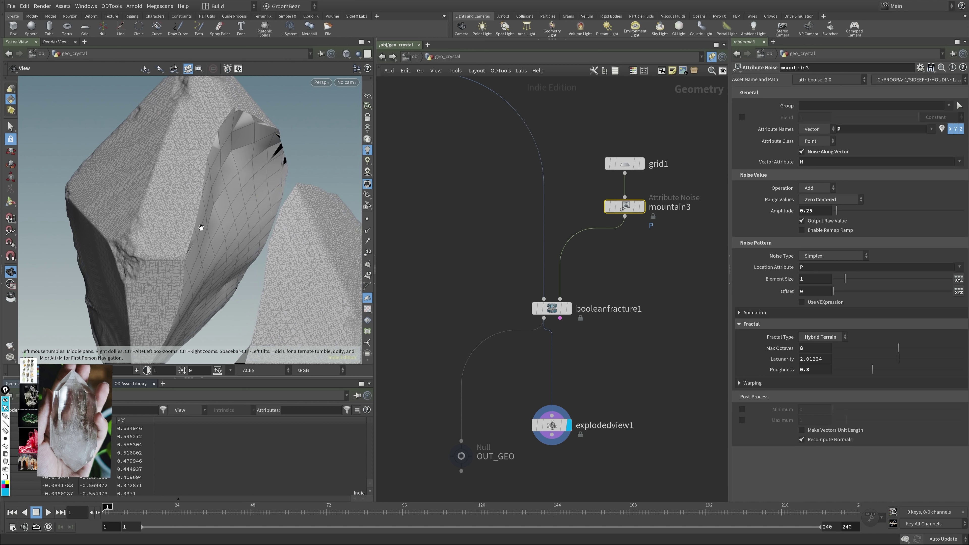
right_click_drag(201, 228, 190, 190)
left_click_drag(190, 191, 223, 195)
right_click_drag(223, 194, 245, 201)
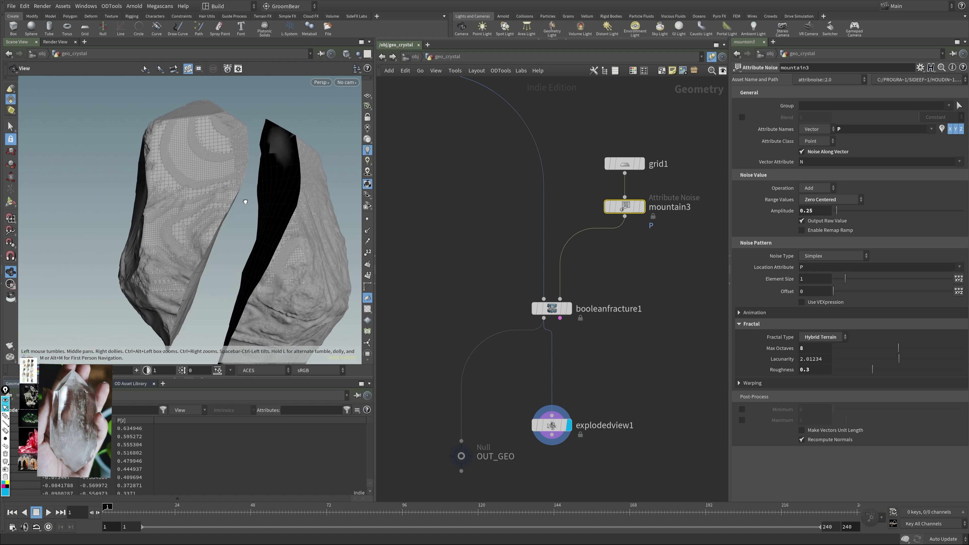
left_click_drag(245, 202, 234, 152)
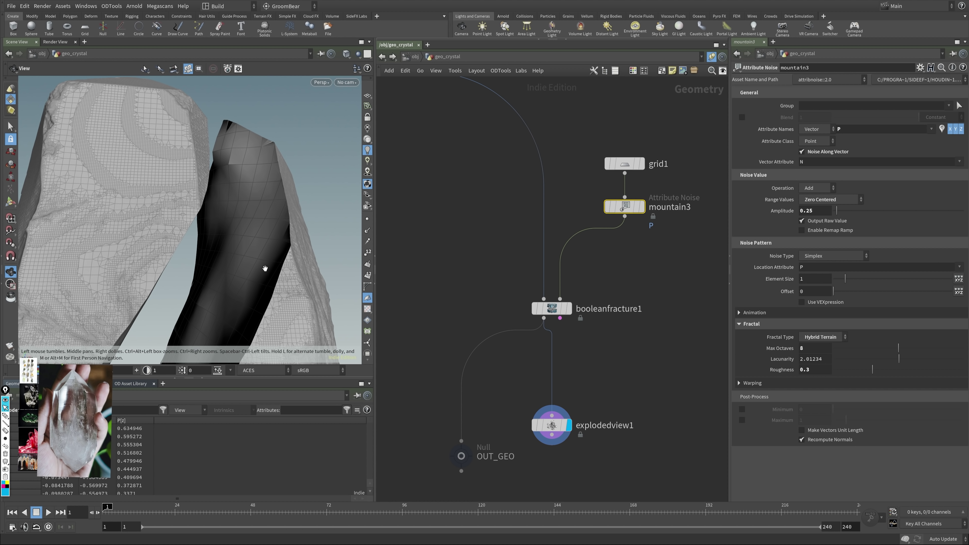
left_click_drag(265, 268, 303, 273)
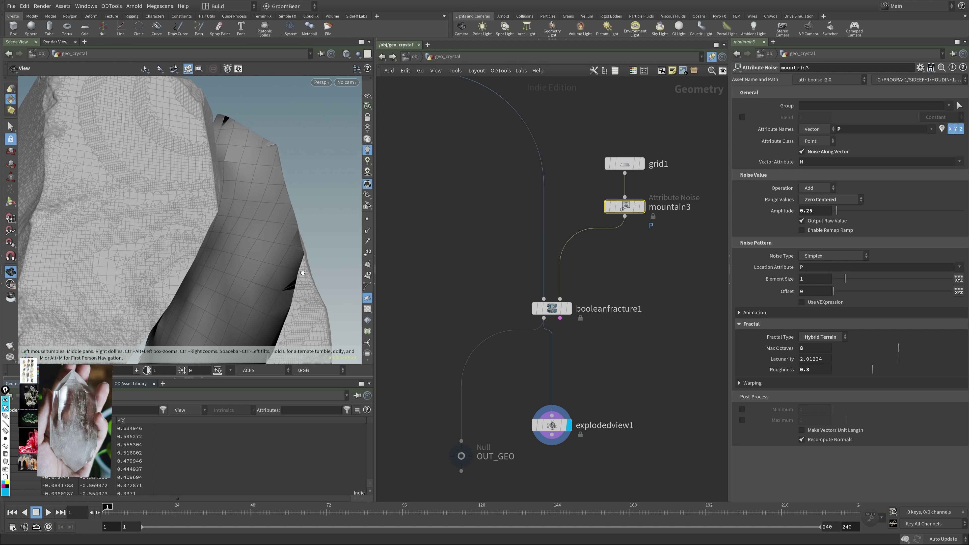
Step: Set grid1's rows and columns to 200 each and display mountain3 to view the denser displaced surface
left_click(642, 163)
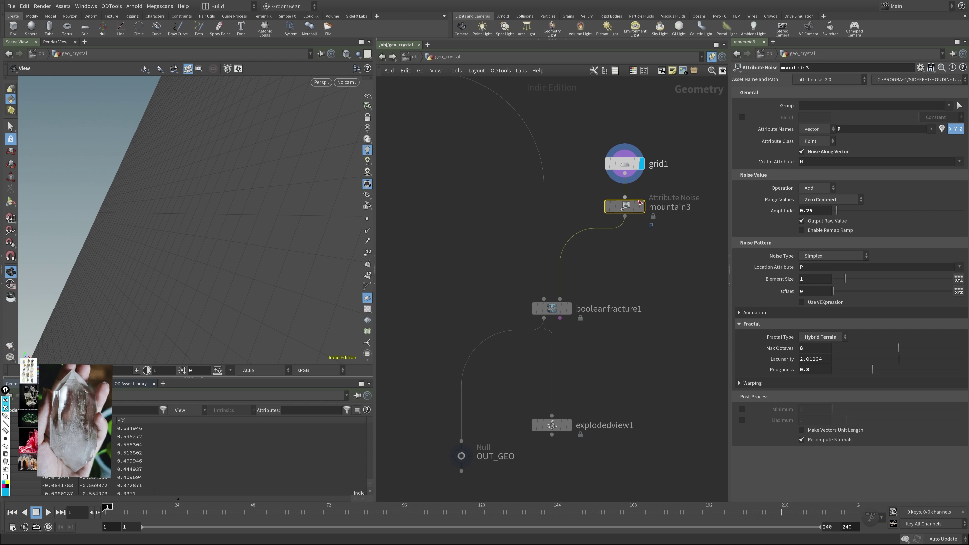
left_click(625, 164)
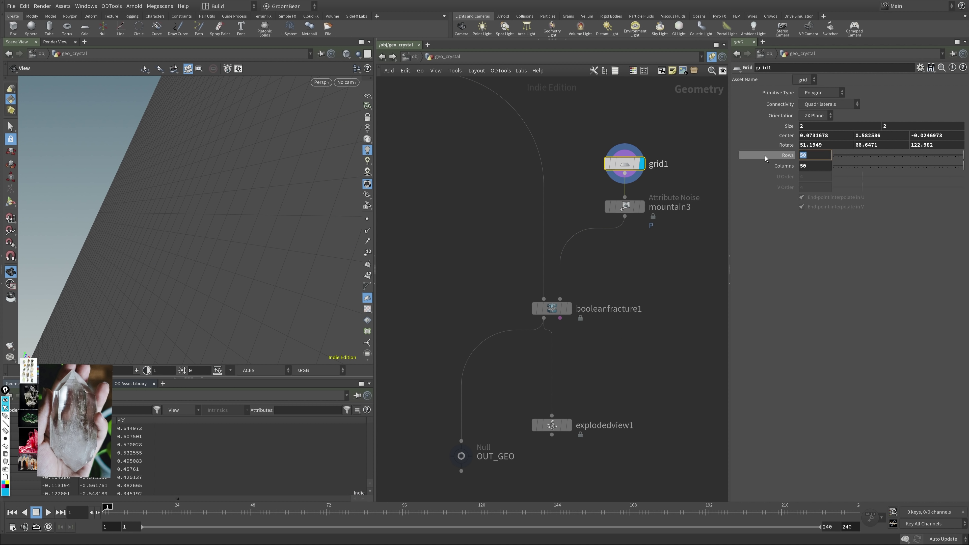
type("200")
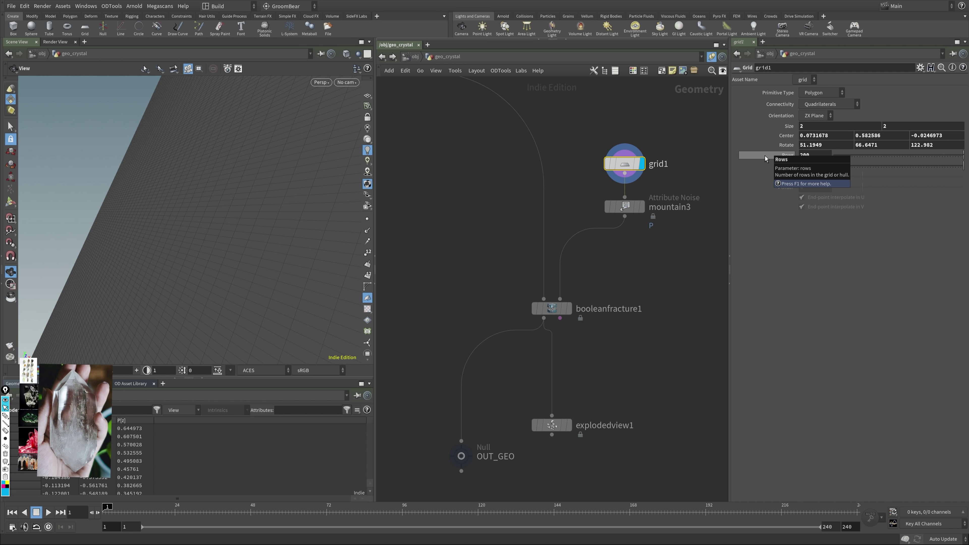
key("Tab")
type("200")
left_click(636, 206)
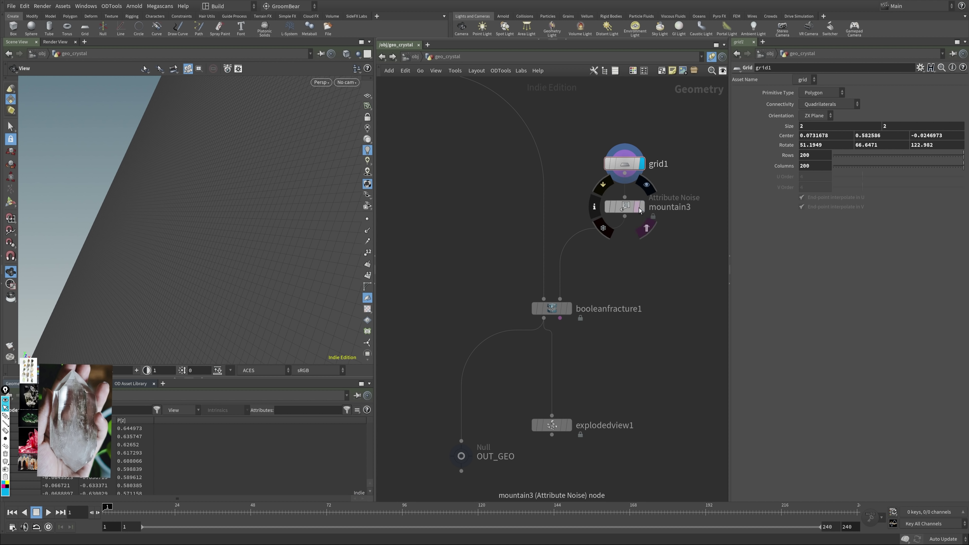
left_click(641, 206)
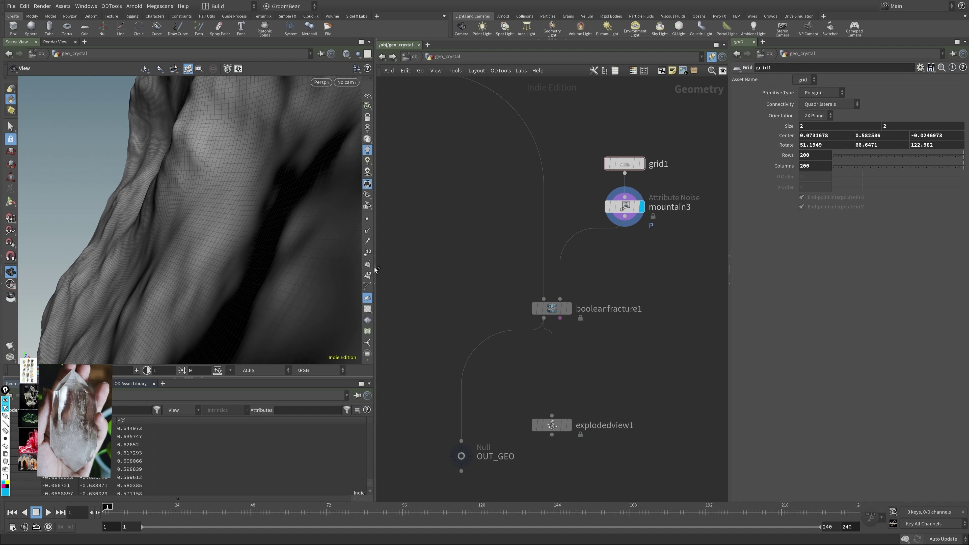
left_click_drag(267, 229, 263, 252)
scroll(602, 272, "down", 3)
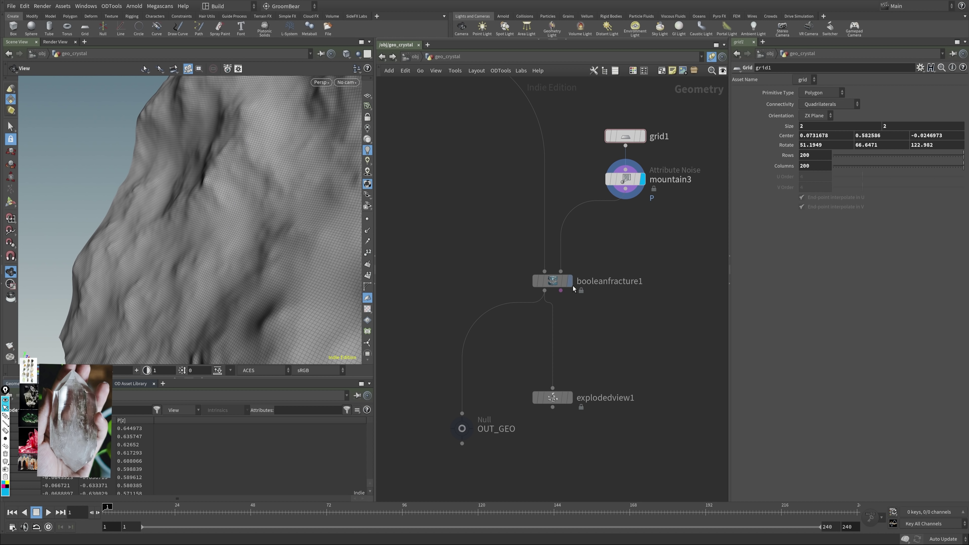
Step: Display booleanfracture1, save the scene, and switch the display to explodedview1 to inspect the refined cut
mouse_move(573, 286)
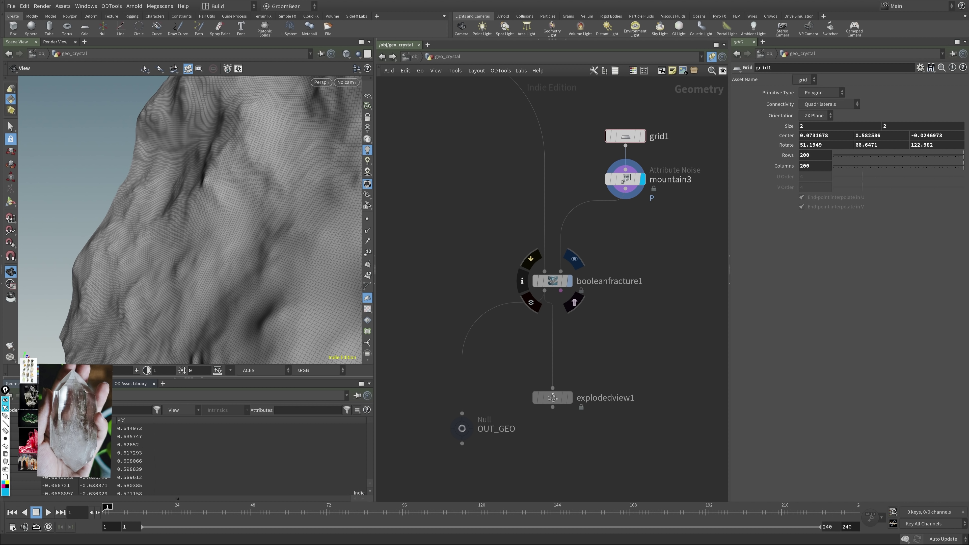
left_click(574, 259)
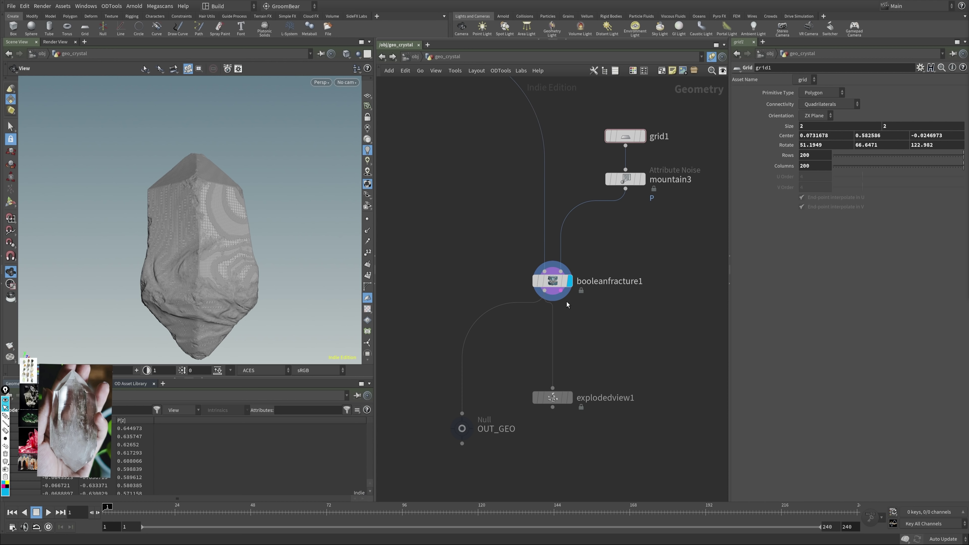
key("ctrl+s")
left_click(570, 398)
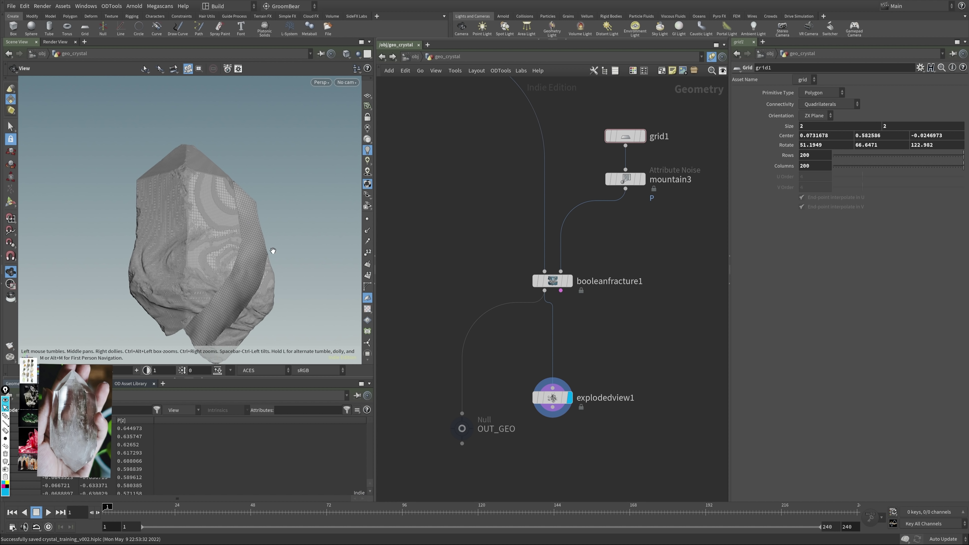
left_click_drag(272, 250, 214, 267)
scroll(263, 243, "up", 5)
scroll(198, 289, "down", 5)
Step: Rearrange the network by moving explodedview1 out to the side below booleanfracture1 and OUT_GEO farther down
middle_click_drag(576, 325, 541, 319)
mouse_move(519, 393)
left_click_drag(522, 395, 617, 346)
mouse_move(431, 426)
left_click_drag(431, 426, 397, 457)
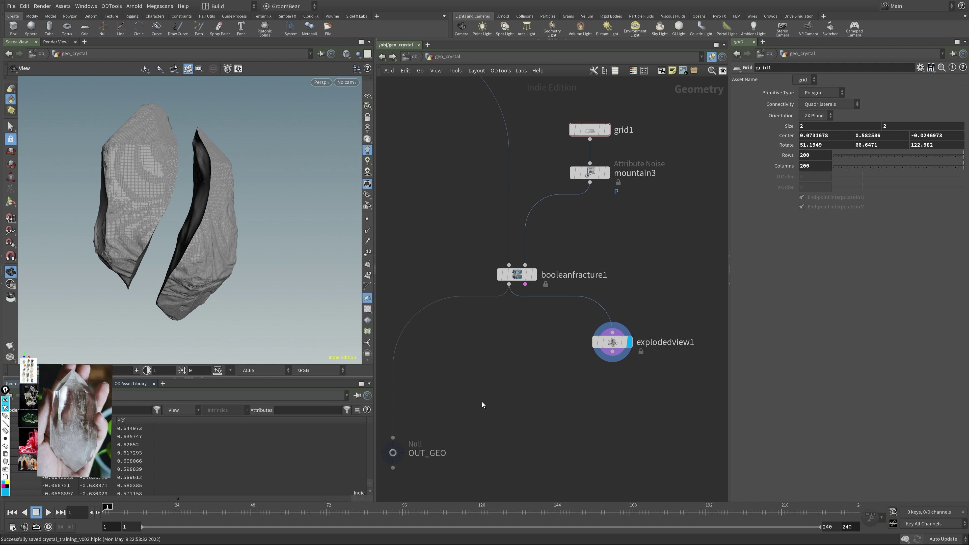
Step: Reduce explodedview1's Uniform Scale to 0.019 to leave only a thin crack between the pieces
left_click(612, 343)
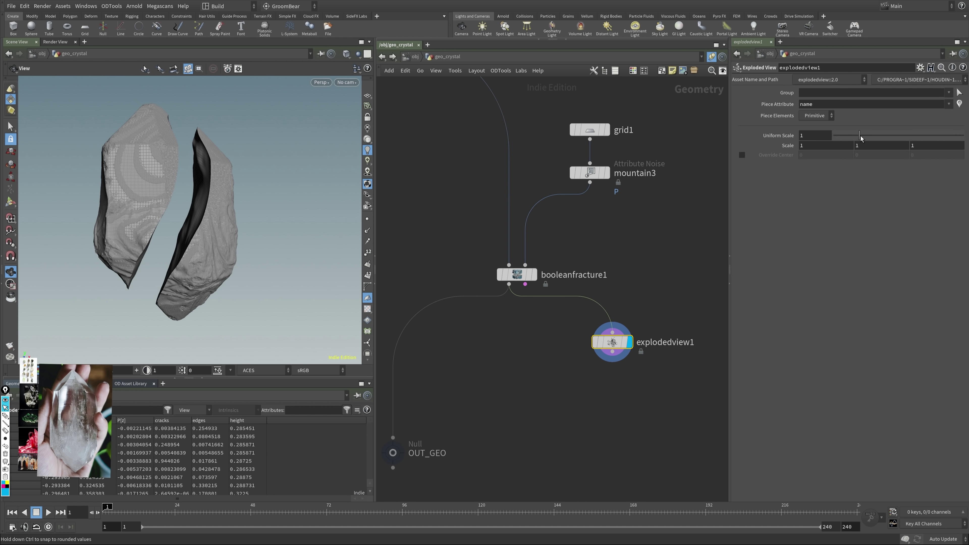
left_click_drag(860, 135, 835, 136)
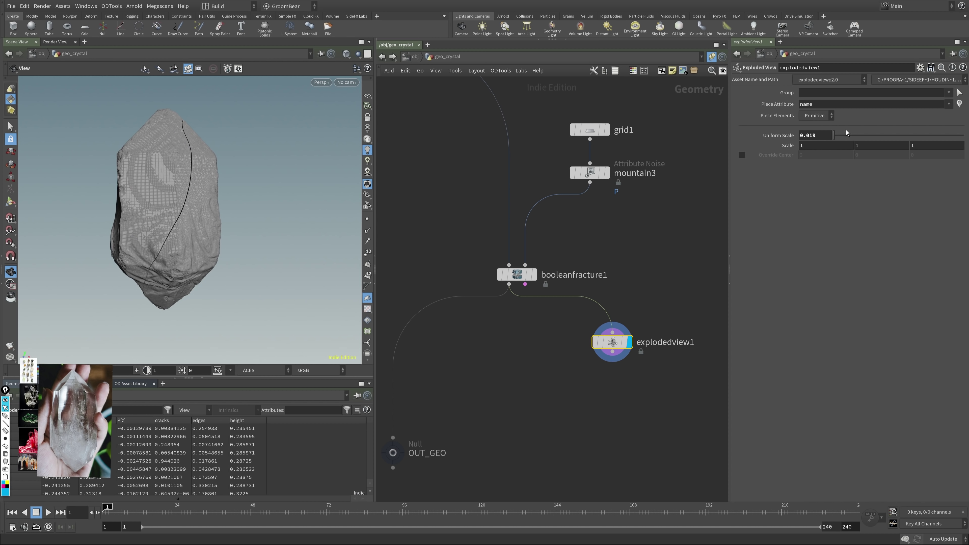
scroll(620, 268, "up", 2)
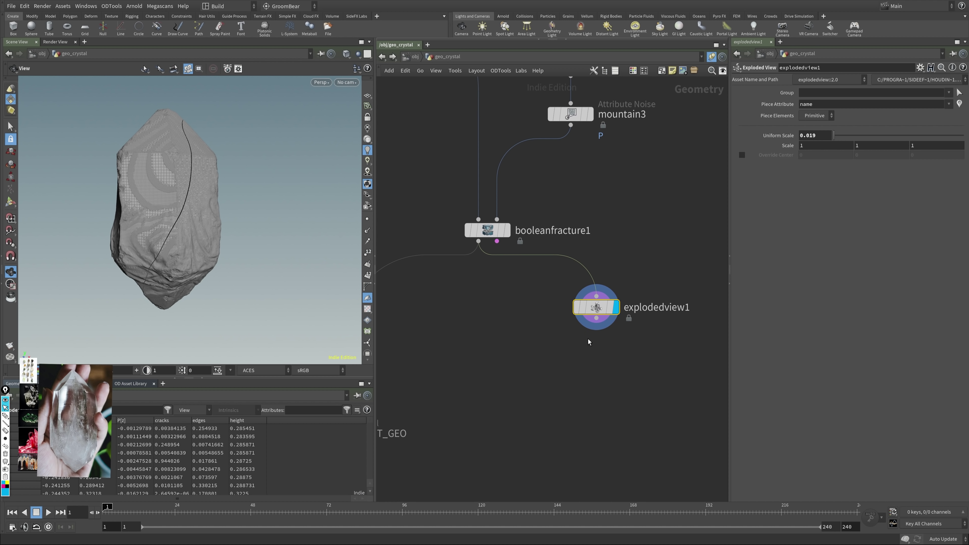
Step: Append a Transform node after explodedview1, display it and try a Y translation of 0.01
key("Tab")
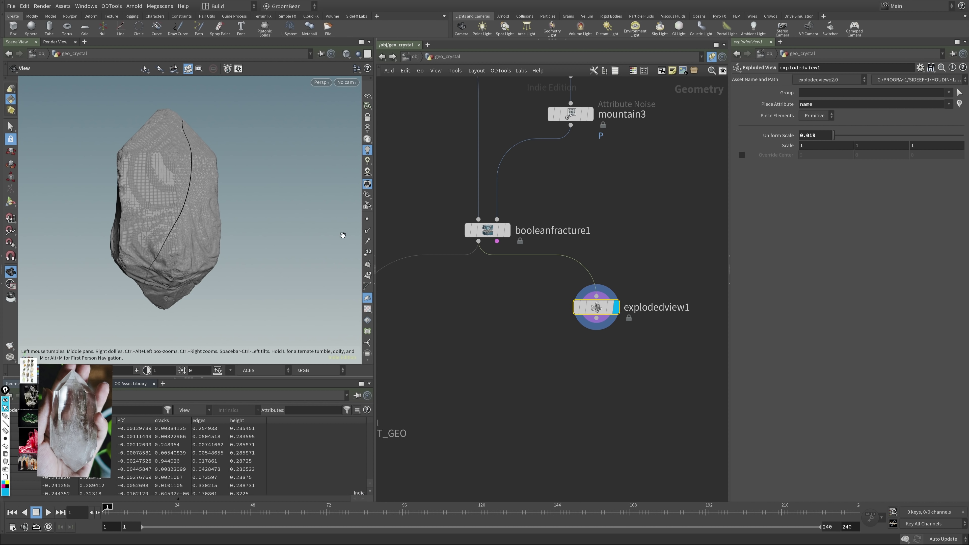
key("Tab")
mouse_move(627, 349)
type("tra")
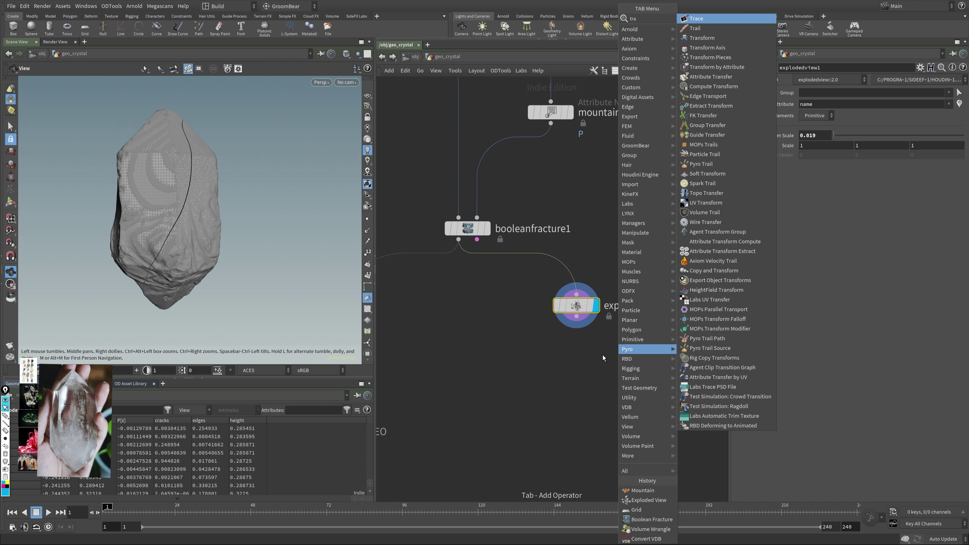
key("Down")
key("Down")
key("Return")
left_click(603, 345)
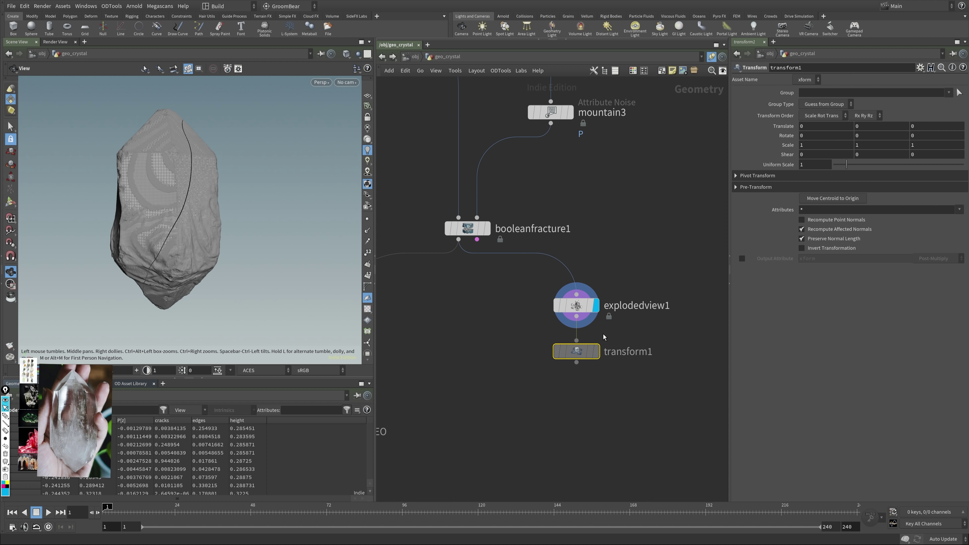
left_click(595, 351)
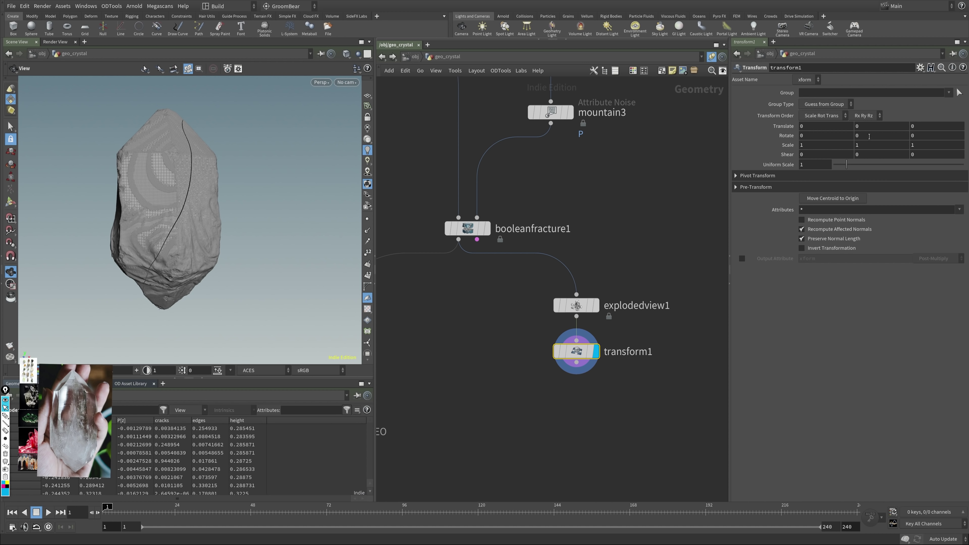
middle_click_drag(869, 136, 877, 139)
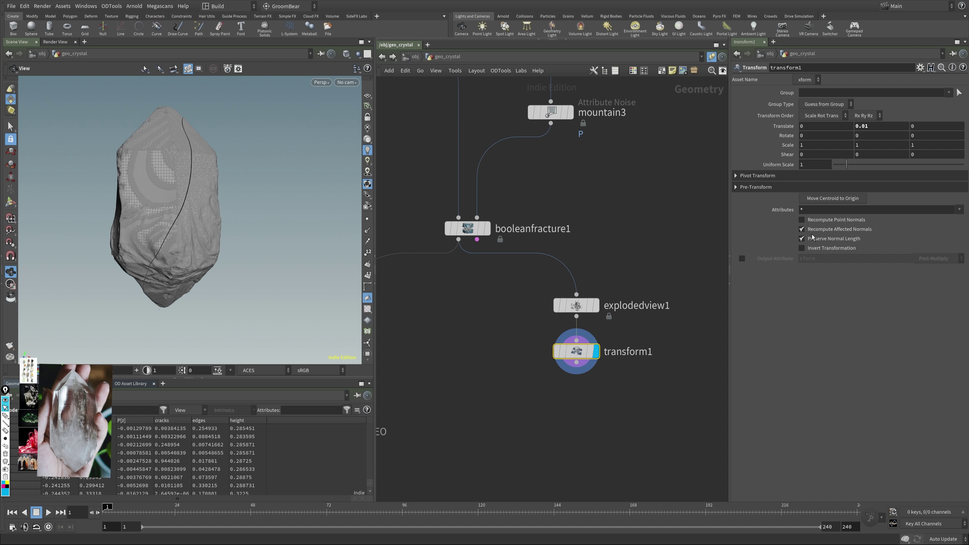
left_click(575, 305)
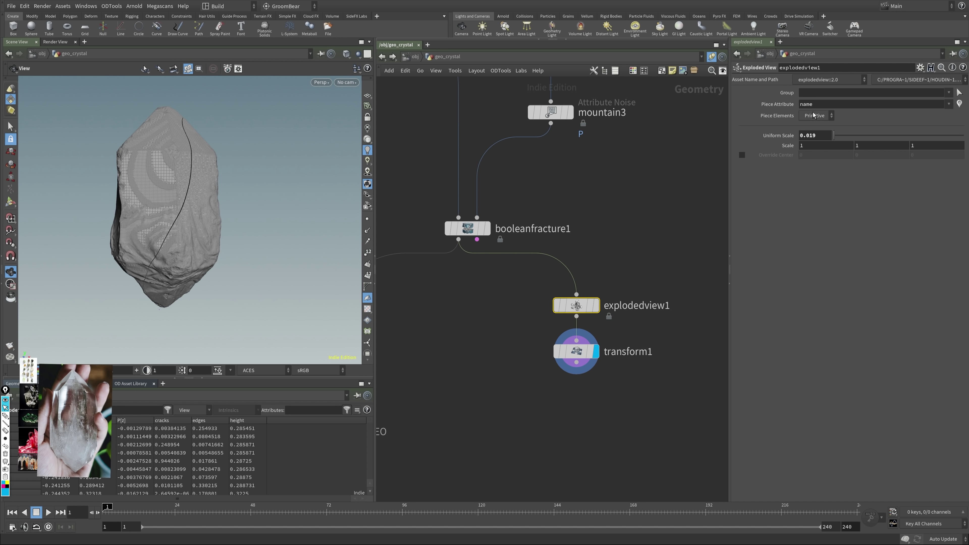
middle_click(576, 307)
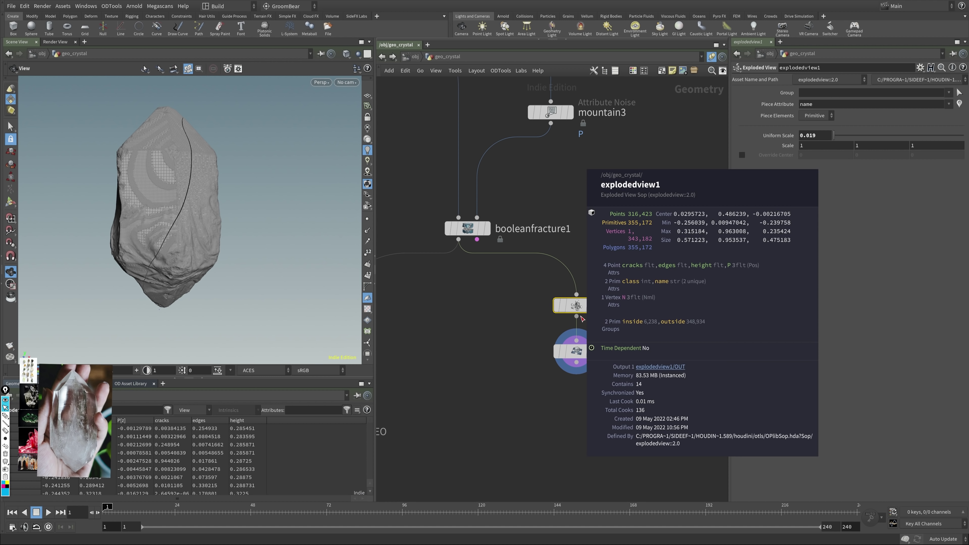
left_click(577, 353)
left_click(949, 92)
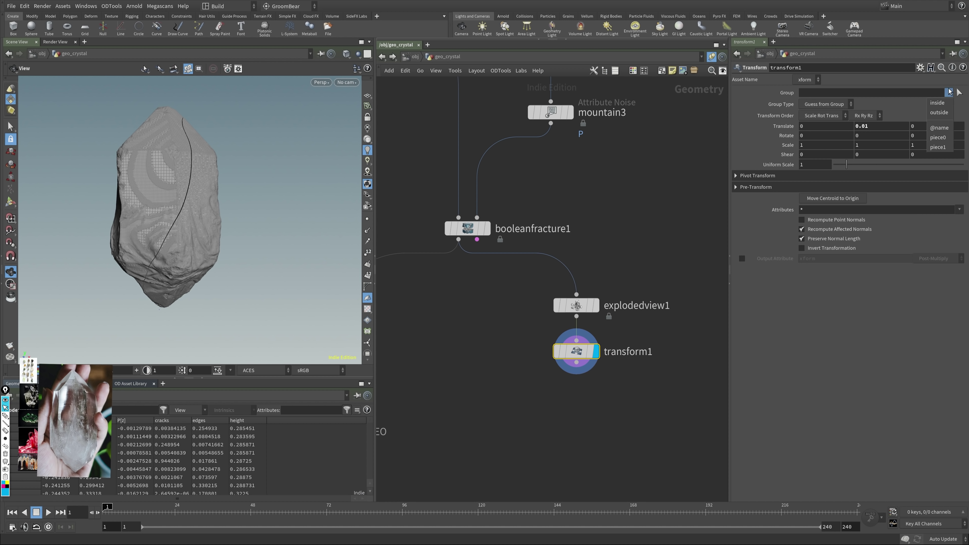
left_click(939, 138)
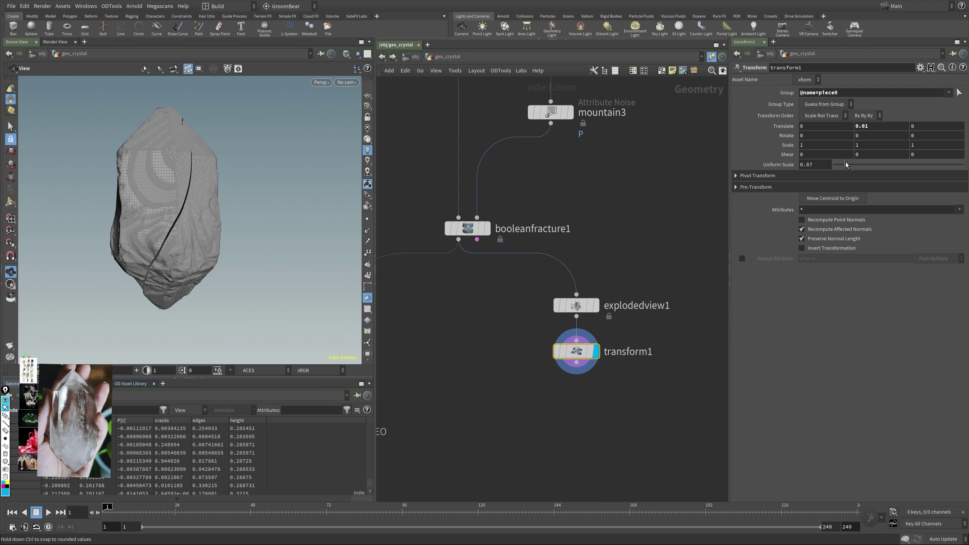
Step: Reset transform1's uniform scale and translation to their defaults, set its X rotation to -0.21 and save the scene
left_click_drag(845, 164, 839, 165)
middle_click(820, 164, "ctrl")
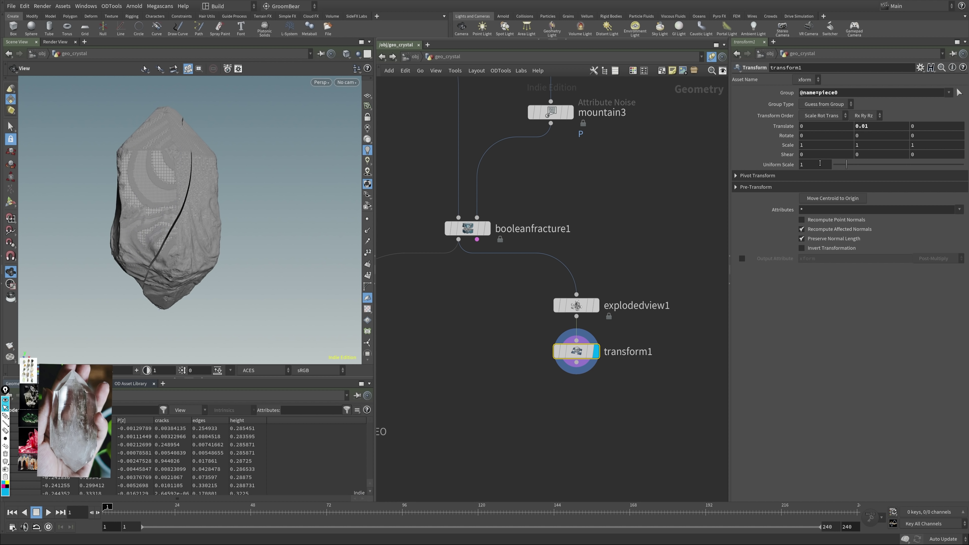
middle_click(872, 129, "ctrl")
middle_click_drag(872, 129, 778, 150)
scroll(145, 256, "up", 3)
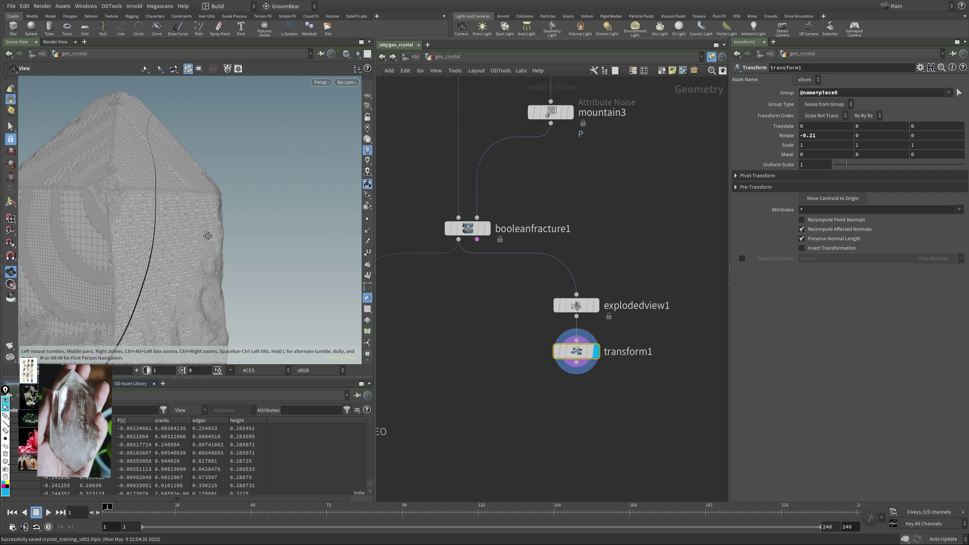
scroll(145, 256, "down", 2)
key("ctrl+s")
left_click_drag(145, 256, 195, 252)
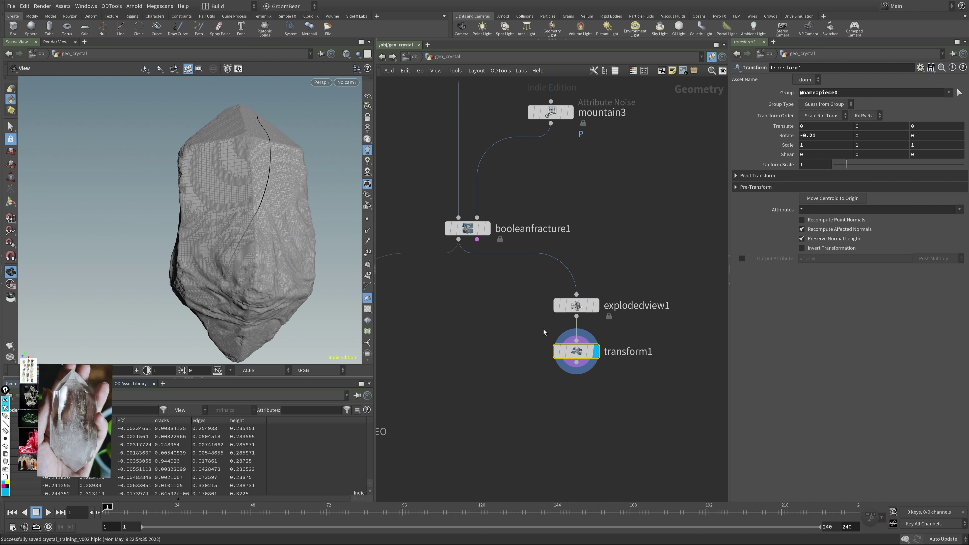
Step: Add a Point VOP below the fracture nodes, feeding booleanfracture1 into its first input and transform1 into its second
left_click(576, 305, "shift")
left_click_drag(576, 305, 572, 281)
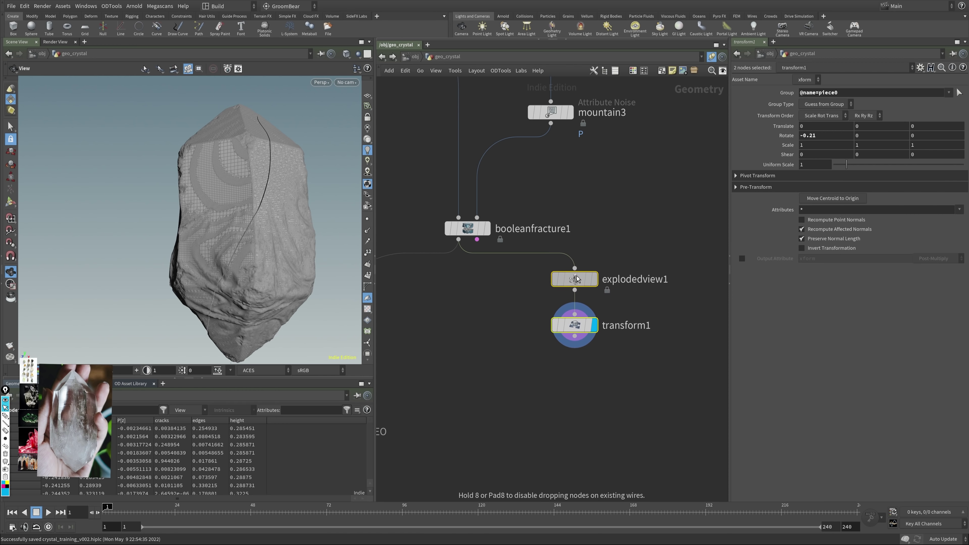
key("Tab")
type("poi")
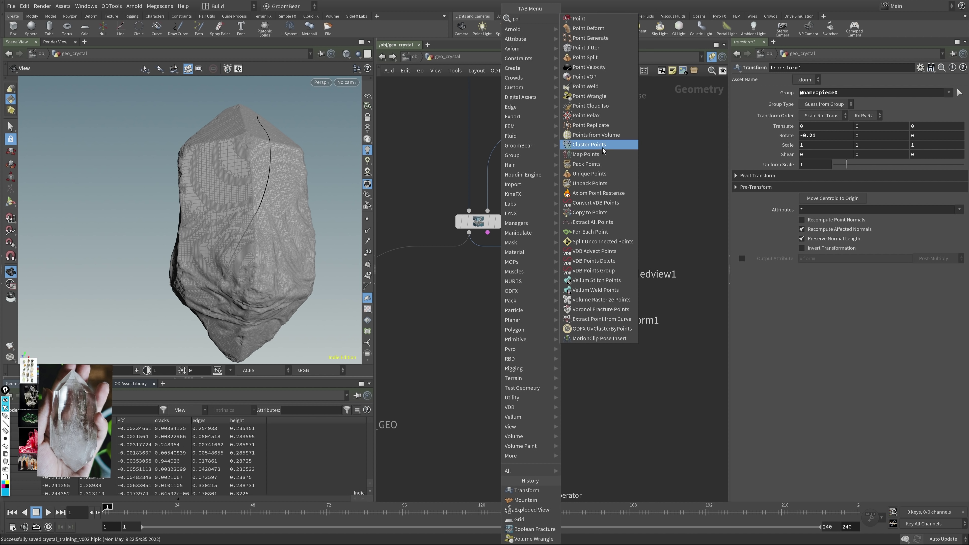
type("nt v")
key("Return")
left_click(464, 359)
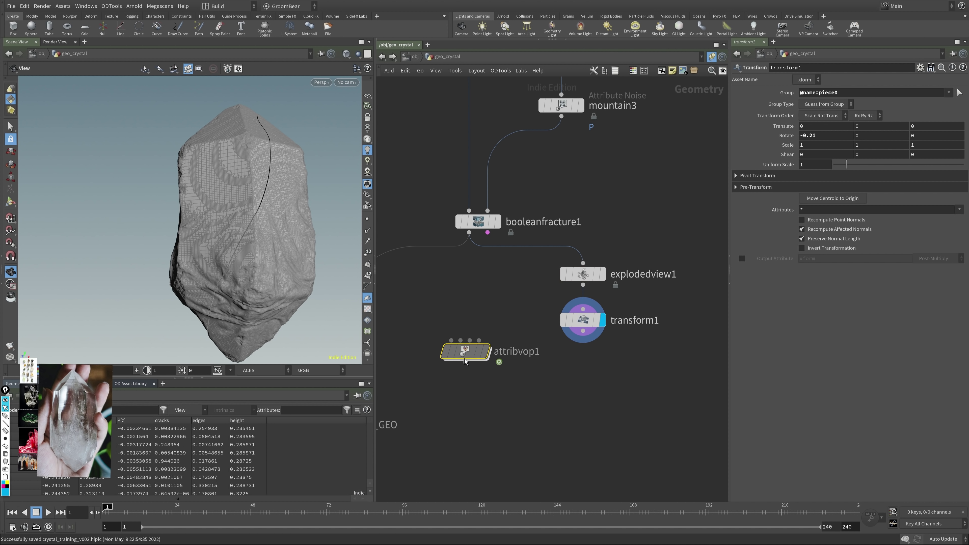
left_click_drag(464, 358, 484, 367)
left_click_drag(469, 233, 487, 401)
left_click_drag(582, 331, 483, 390)
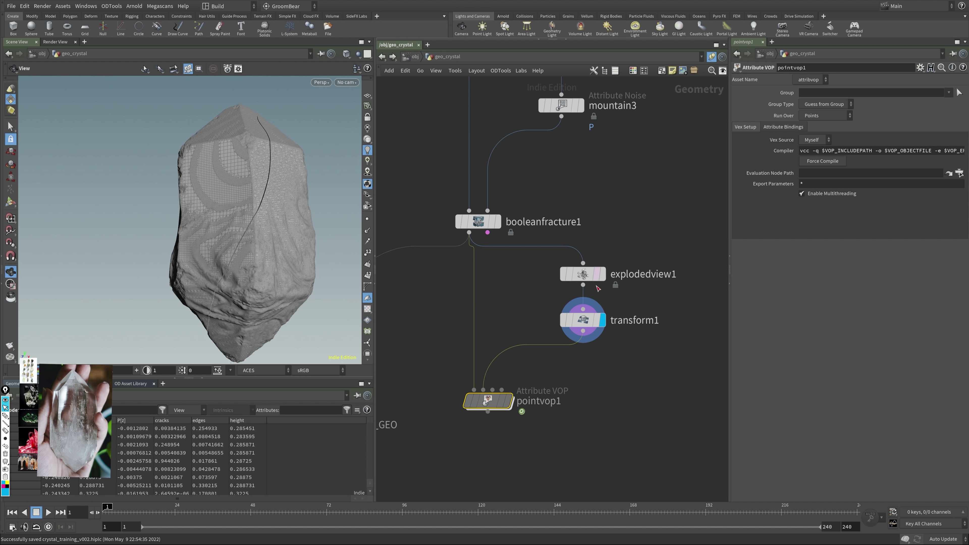
Step: Inside pointvop1, add an Import Point Attribute node for P and connect OpInput2 to its file input
double_click(488, 400)
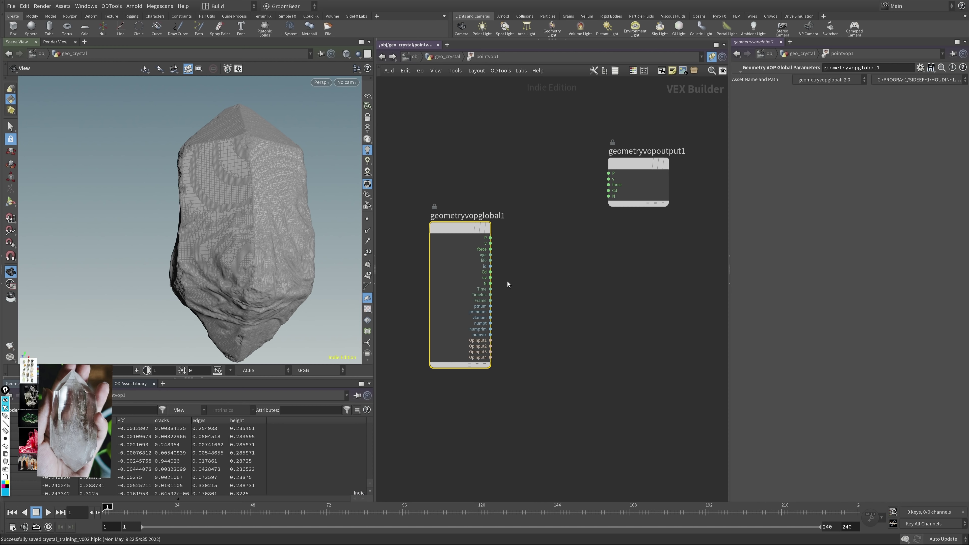
key("ctrl+z")
key("Tab")
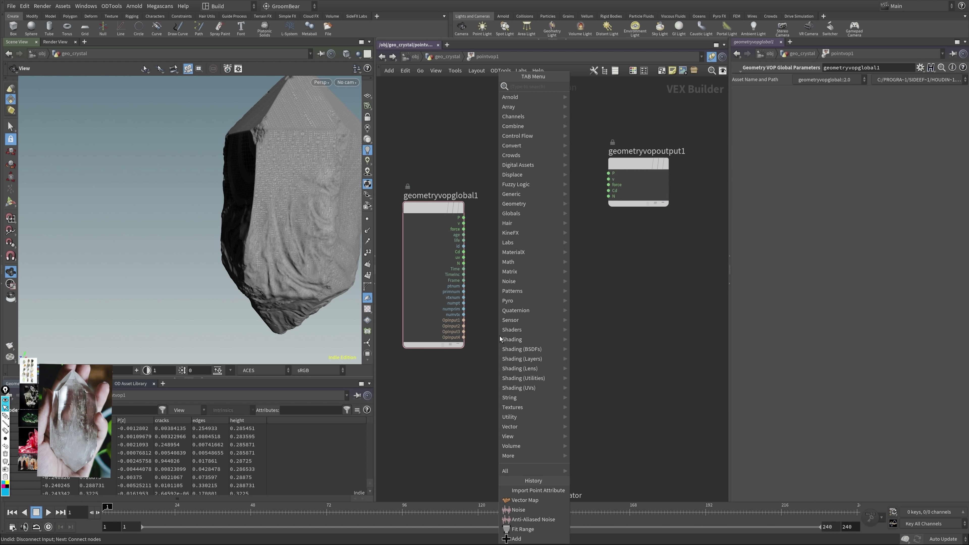
type("imp")
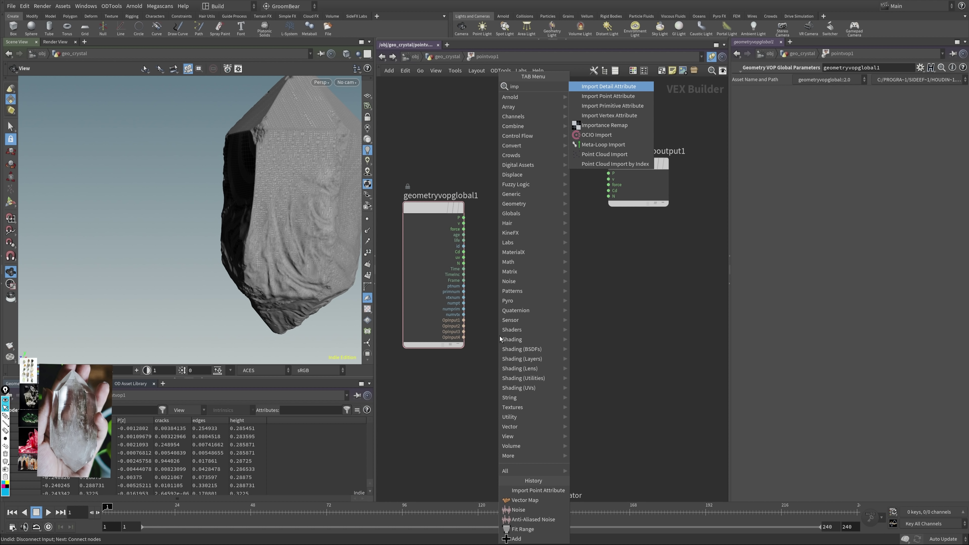
left_click(608, 96)
left_click(563, 322)
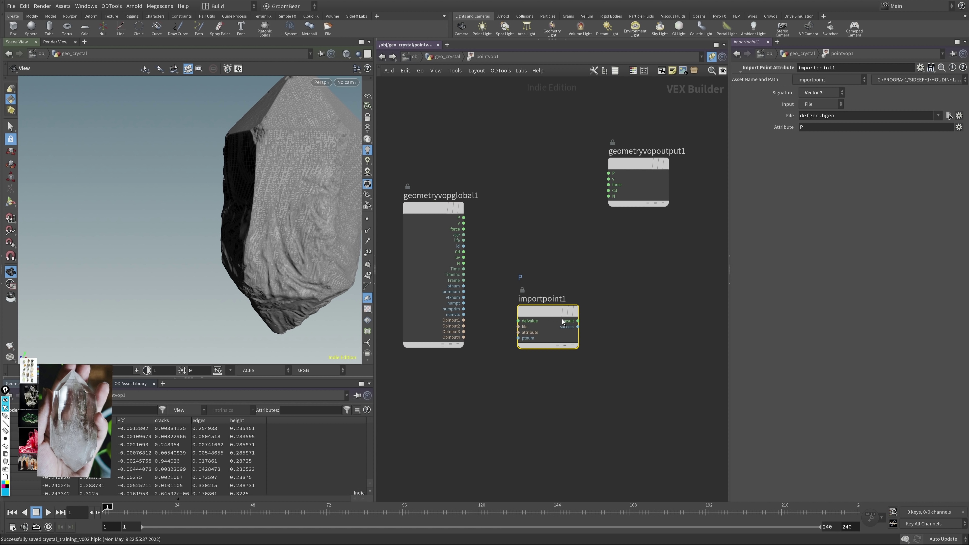
left_click_drag(563, 321, 554, 321)
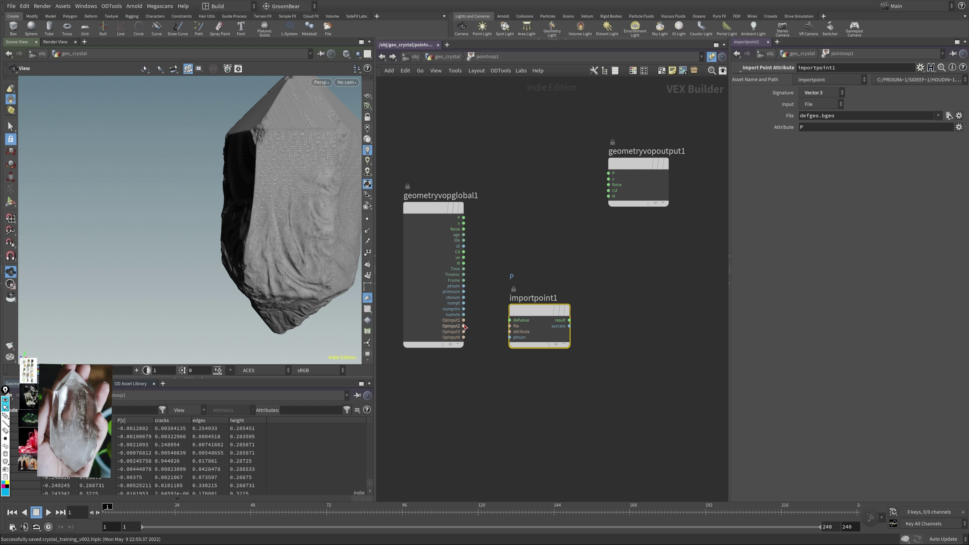
left_click_drag(463, 326, 509, 326)
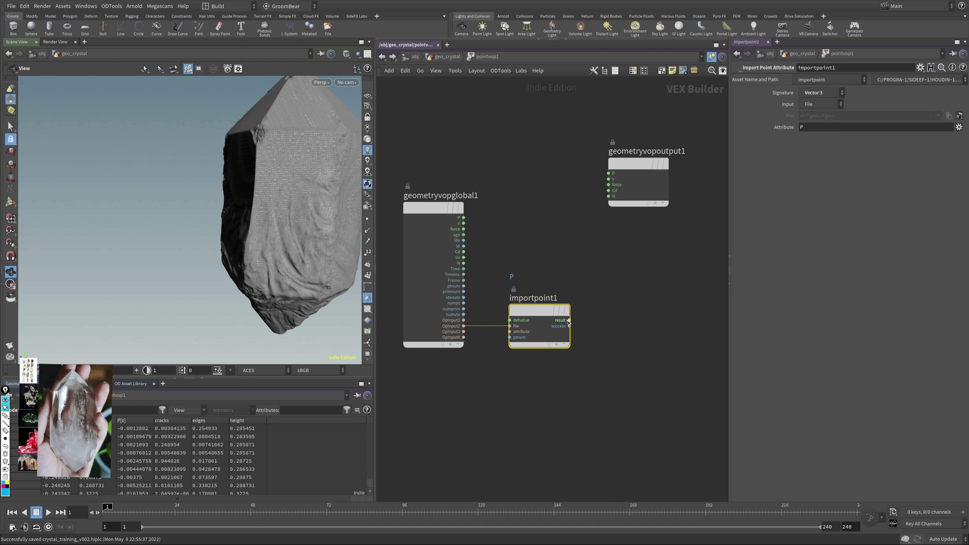
Step: Temporarily route the imported position into output P to check the shifted pieces, and reconnect the global P
left_click_drag(569, 320, 609, 173)
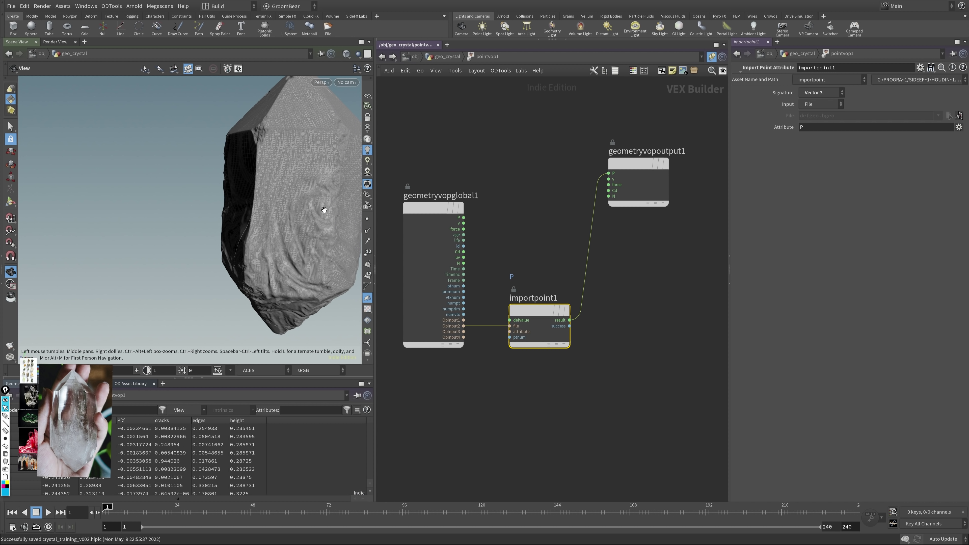
left_click_drag(324, 207, 309, 184)
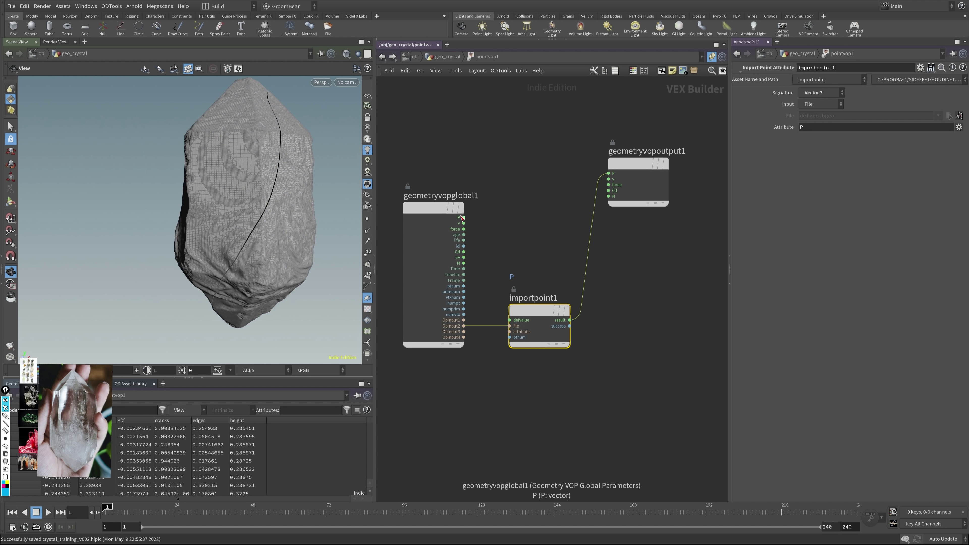
left_click_drag(464, 217, 550, 192)
left_click_drag(610, 175, 608, 173)
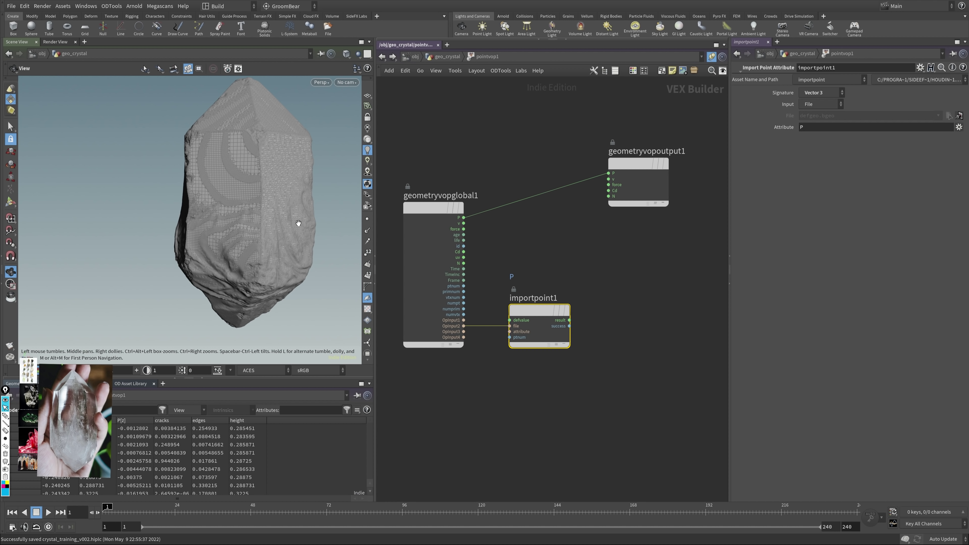
Step: Space the VOP nodes apart, add an Anti-Aliased Noise node and preview its noise through output Cd in shaded view without wireframe
left_click_drag(426, 235, 417, 205)
left_click_drag(644, 166, 665, 163)
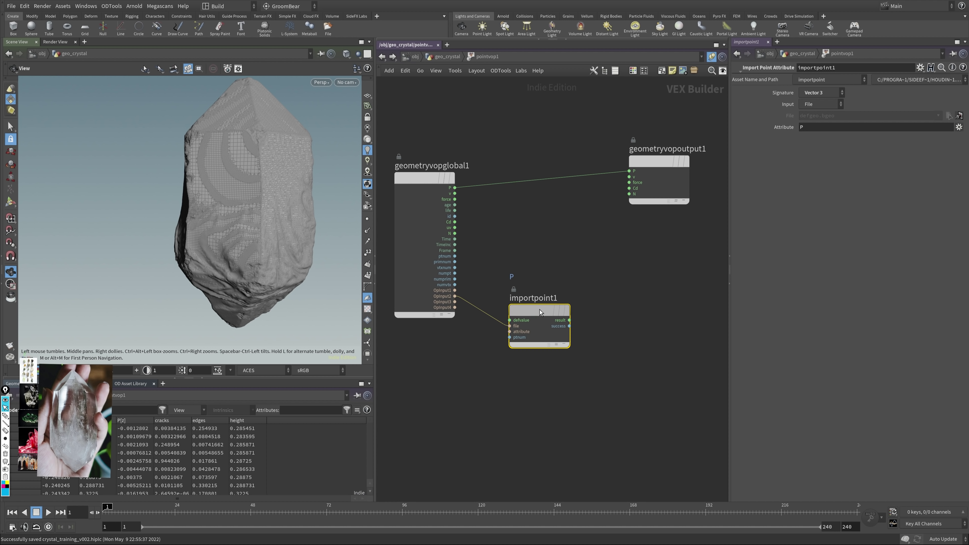
left_click_drag(540, 312, 572, 335)
key("Tab")
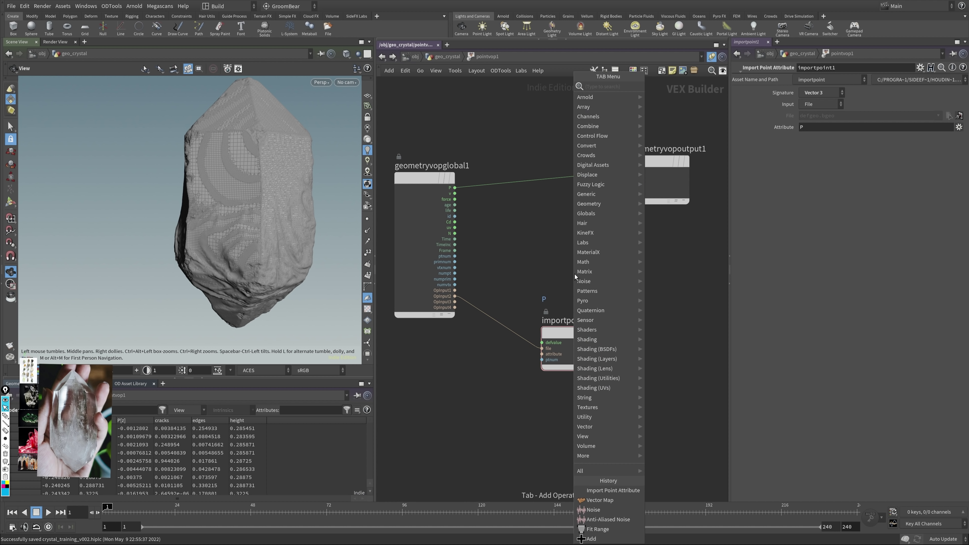
type("aa")
key("Down")
key("Down")
key("Down")
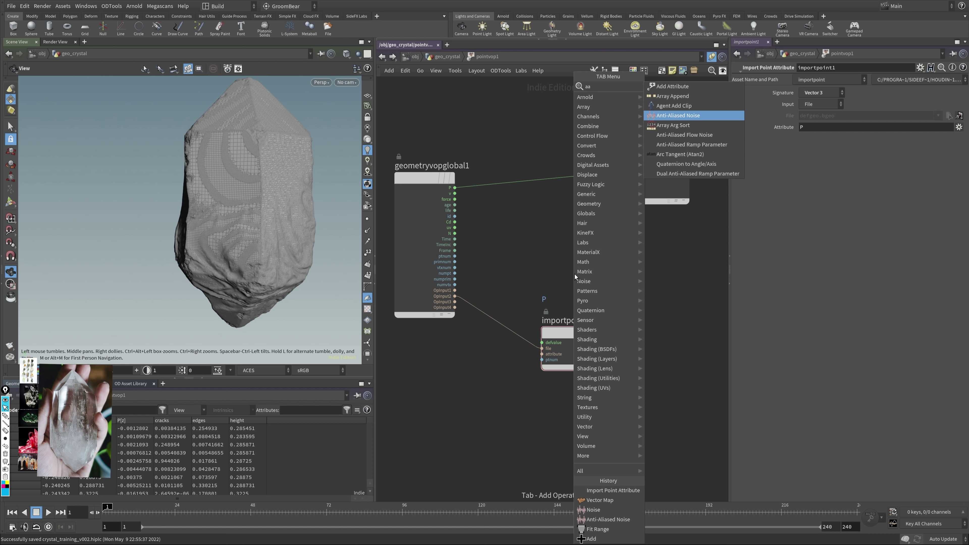
key("Return")
left_click(553, 231)
mouse_move(571, 229)
left_mouse_down()
mouse_move(548, 221)
mouse_move(608, 210)
mouse_move(629, 188)
left_mouse_up()
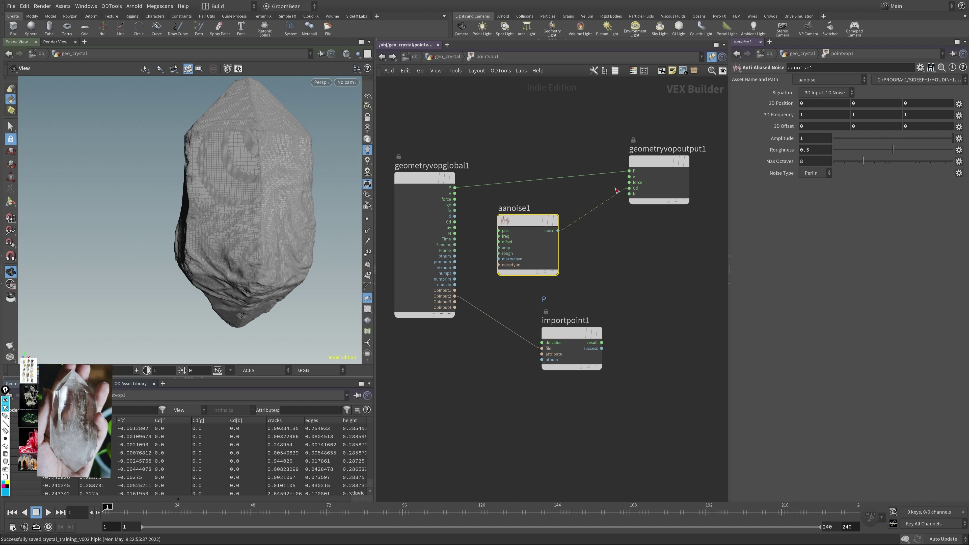
key("shift+w")
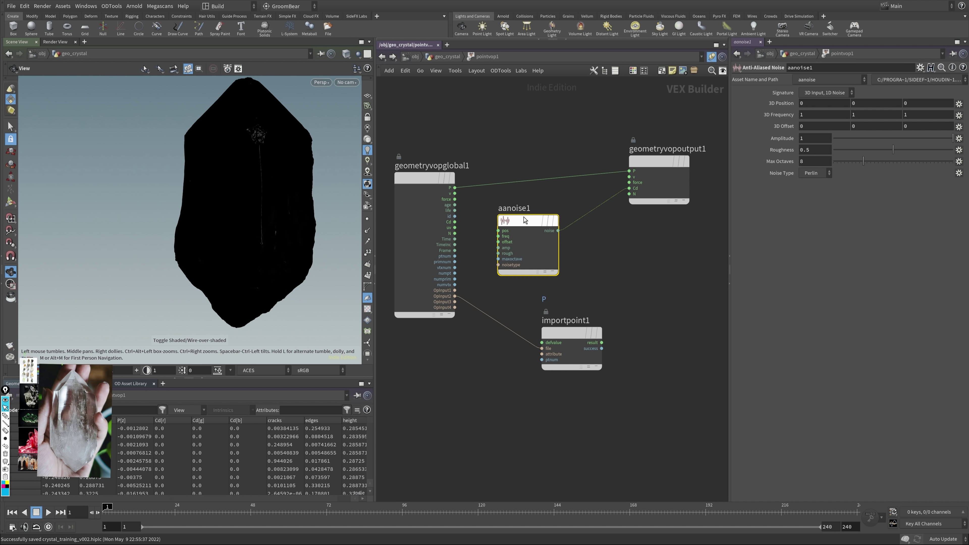
Step: Add a Fit Range node beside the noise and connect the global P to aanoise1's pos input
left_click_drag(206, 178, 177, 167)
middle_click_drag(603, 271, 596, 275)
key("Tab")
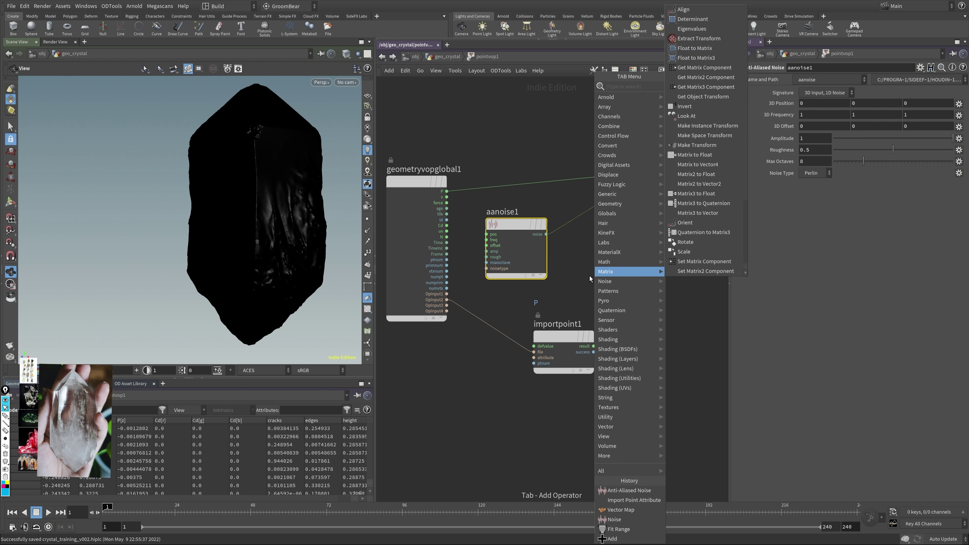
type("rang")
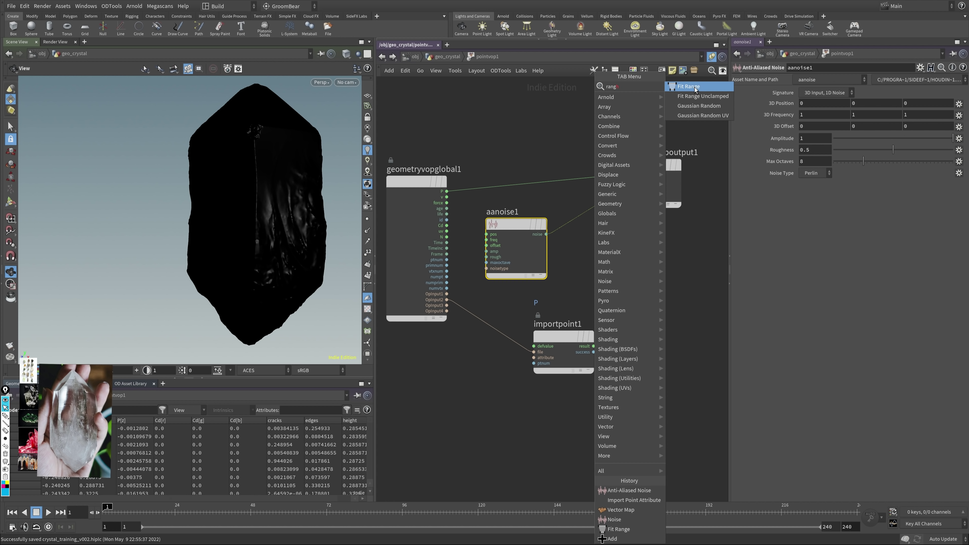
left_click(691, 87)
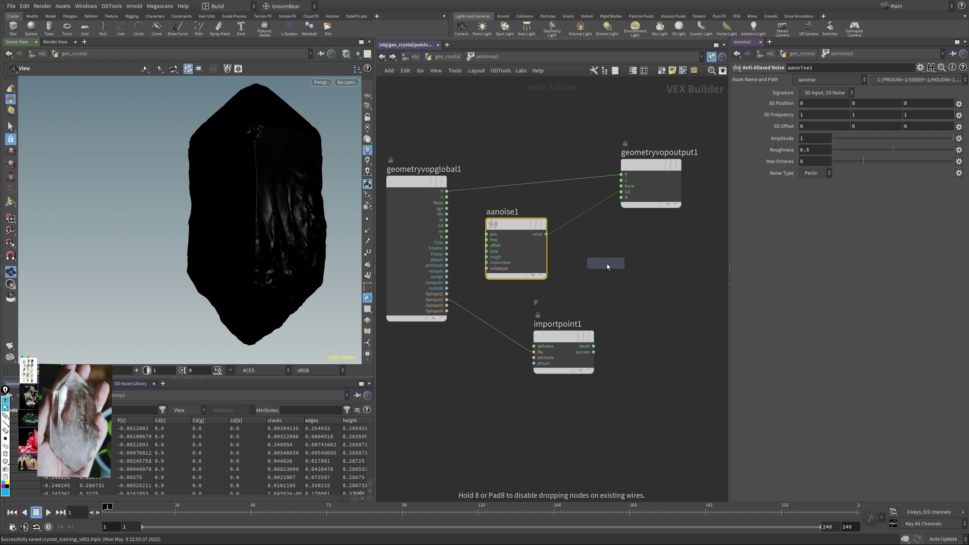
left_click(607, 264)
left_click_drag(470, 197, 494, 234)
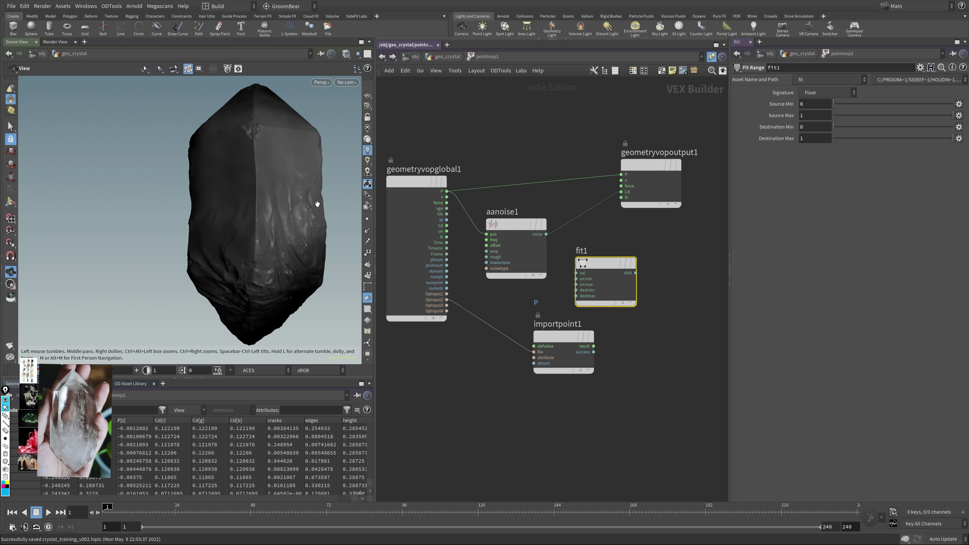
Step: Set aanoise1's 3D Frequency to 3.4 on all axes and its Max Octaves to 2
left_click(503, 227)
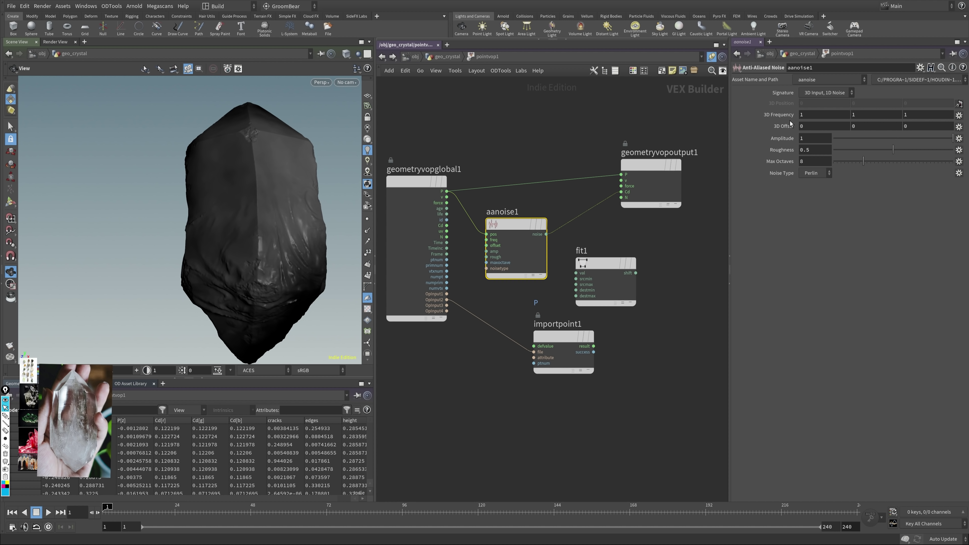
middle_click_drag(782, 115, 853, 160)
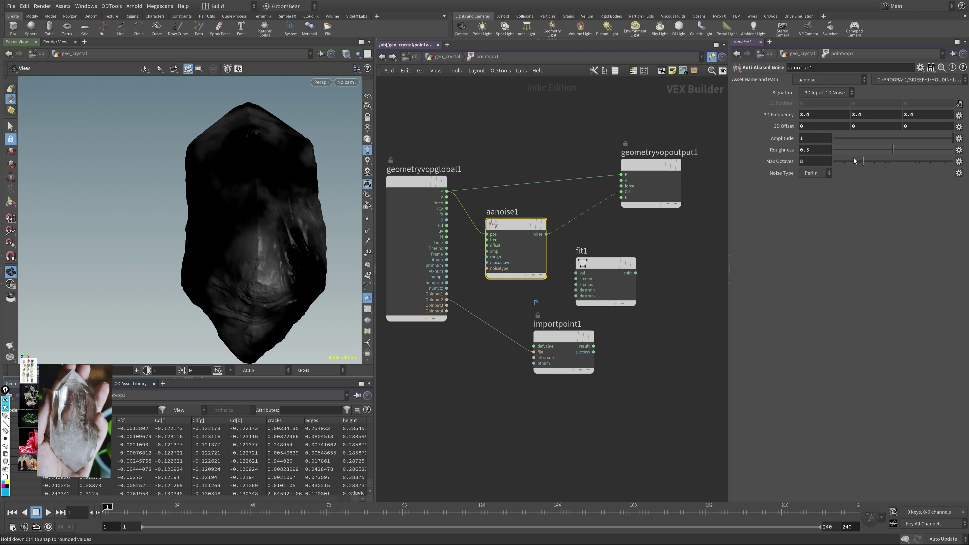
left_click_drag(854, 164, 840, 163)
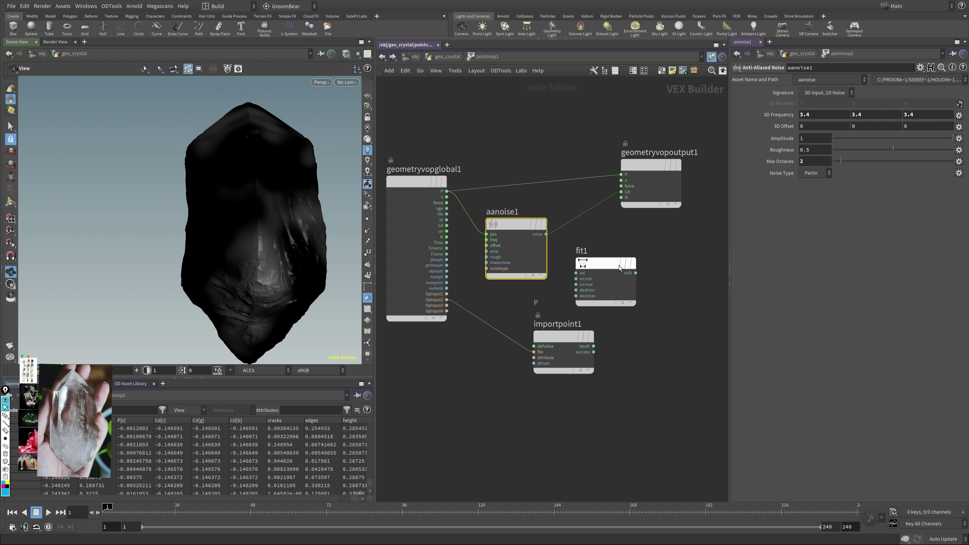
Step: Route the noise through fit1 into output Cd and set fit1's Source Max to 0.194
left_click_drag(550, 233, 576, 273)
left_click_drag(607, 263, 702, 183)
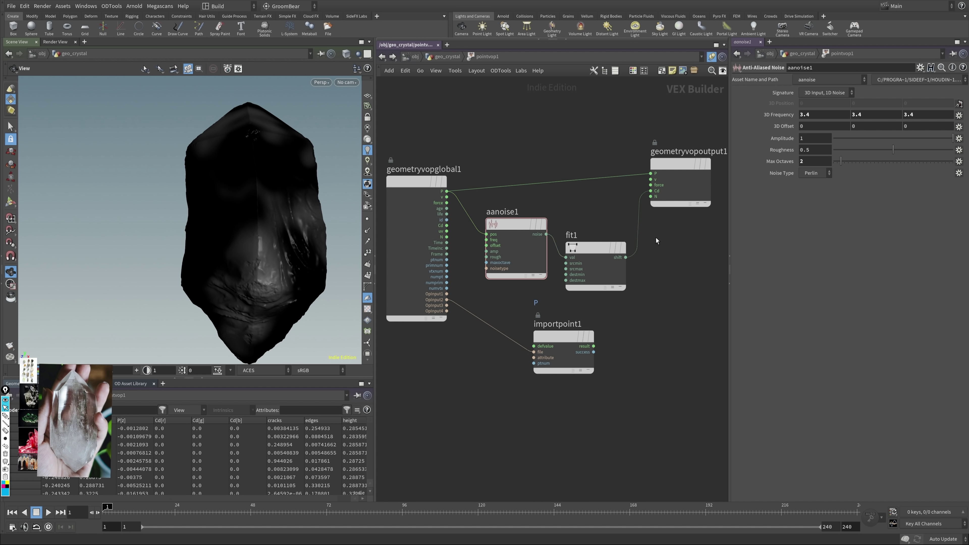
left_click_drag(595, 250, 591, 239)
mouse_move(874, 118)
left_mouse_down()
mouse_move(845, 112)
mouse_move(856, 112)
left_mouse_up()
scroll(281, 194, "up", 5)
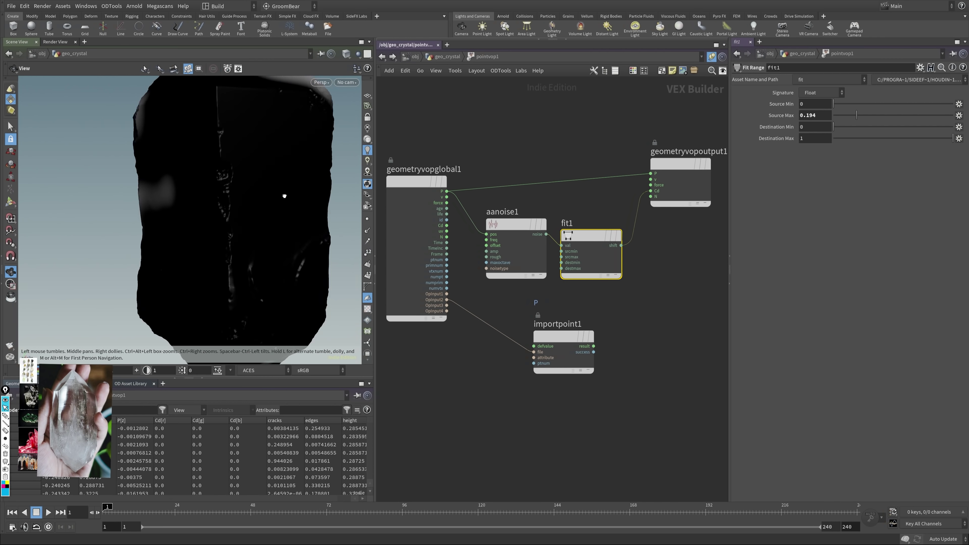
scroll(161, 221, "down", 8)
left_click_drag(160, 221, 278, 187)
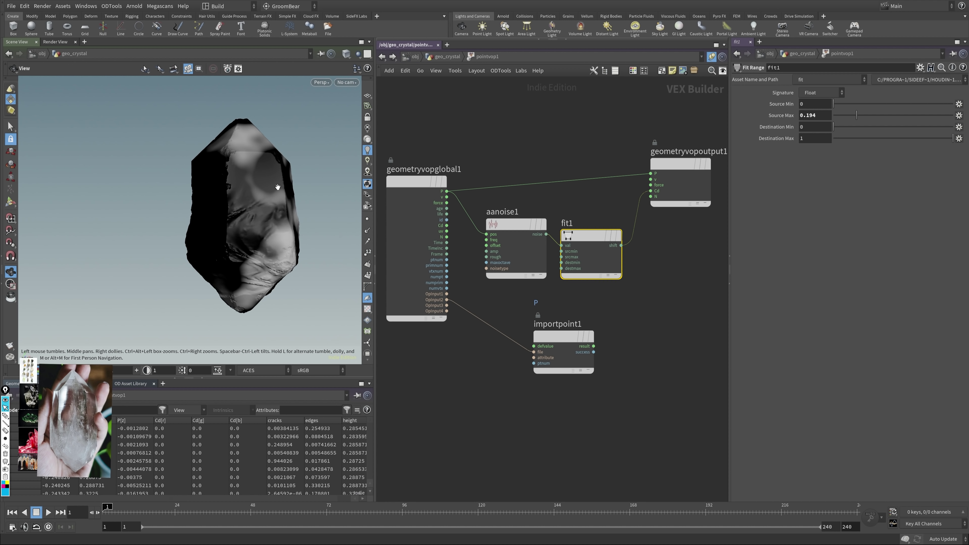
Step: Add a Mix node blending the global P with importpoint1's result, and connect its blend to output P
middle_click_drag(637, 280, 595, 282)
left_click_drag(381, 183, 377, 150)
key("Tab")
type("mix")
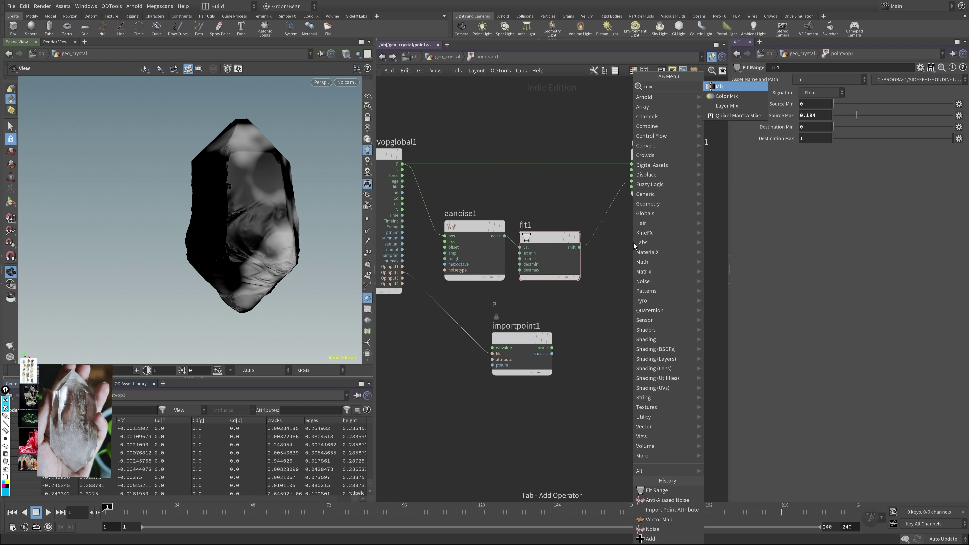
key("Return")
left_click(642, 268)
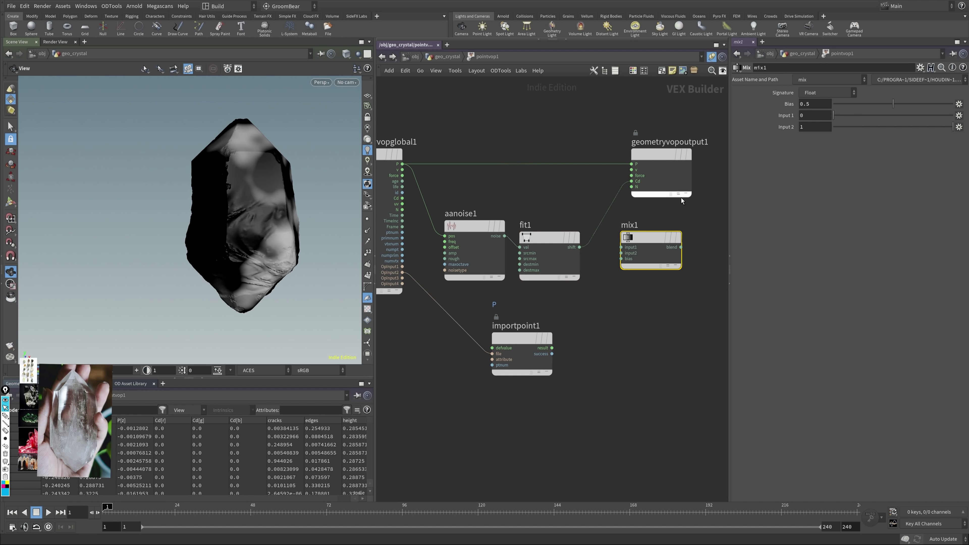
left_click_drag(402, 164, 622, 247)
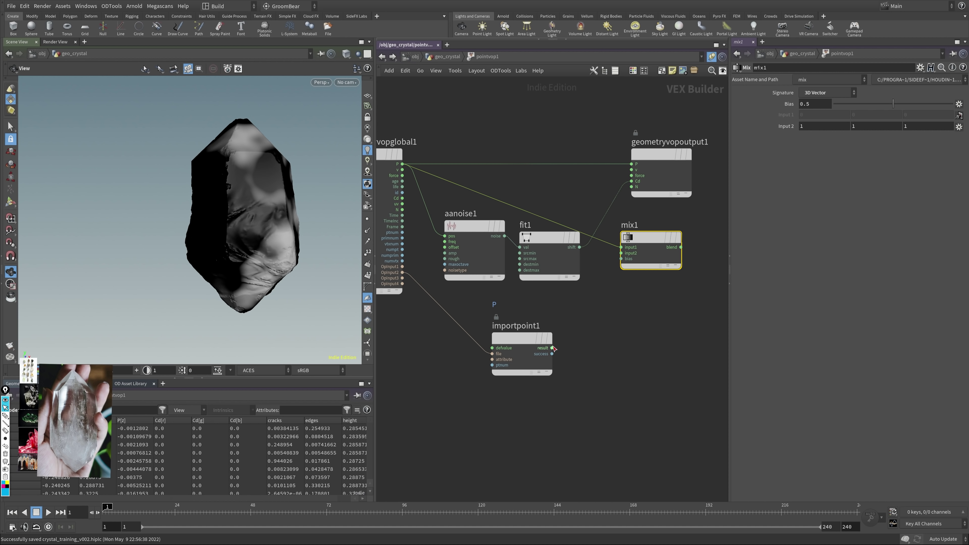
left_click_drag(552, 348, 607, 172)
key("l")
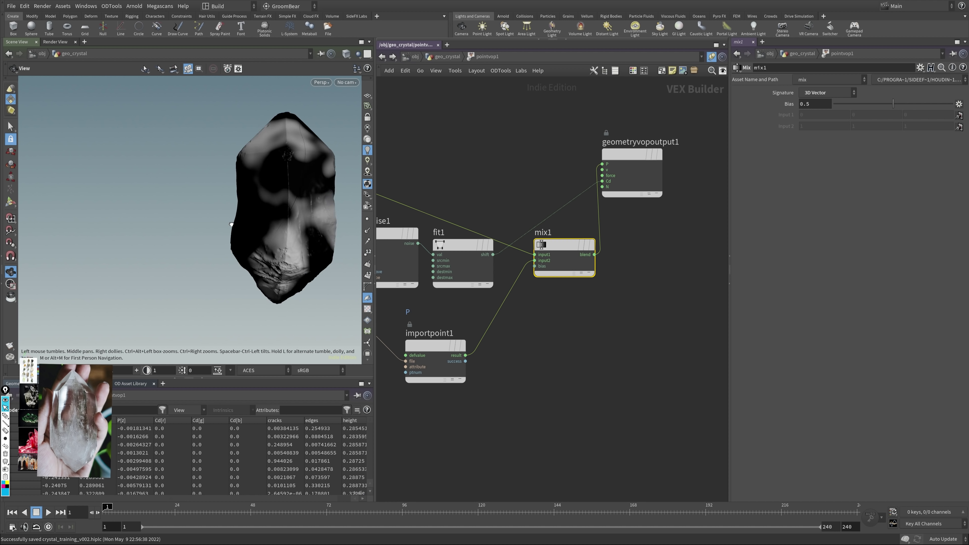
Step: Try different Bias values on mix1, and replace fit1's connection to output Cd with one into mix1's bias
double_click(822, 104)
type("1")
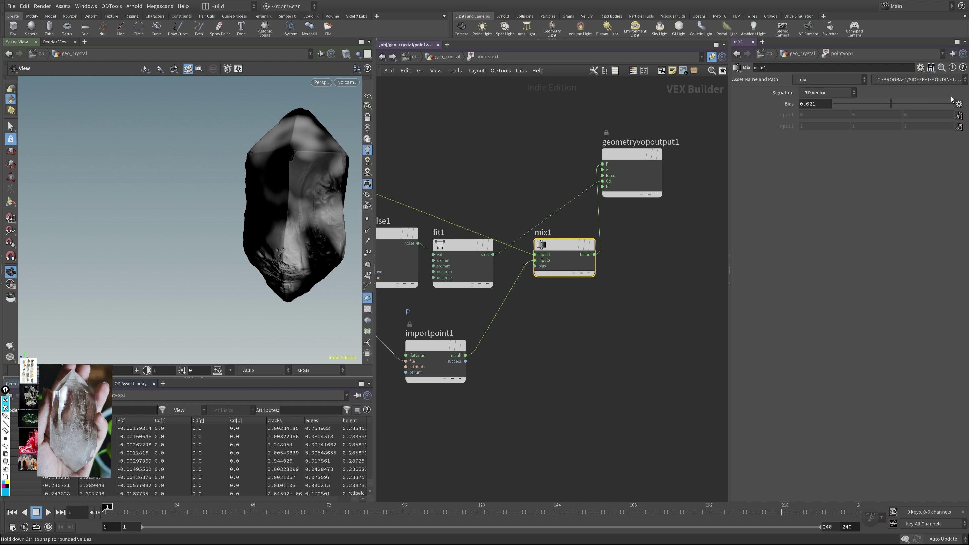
key("Return")
key("Delete")
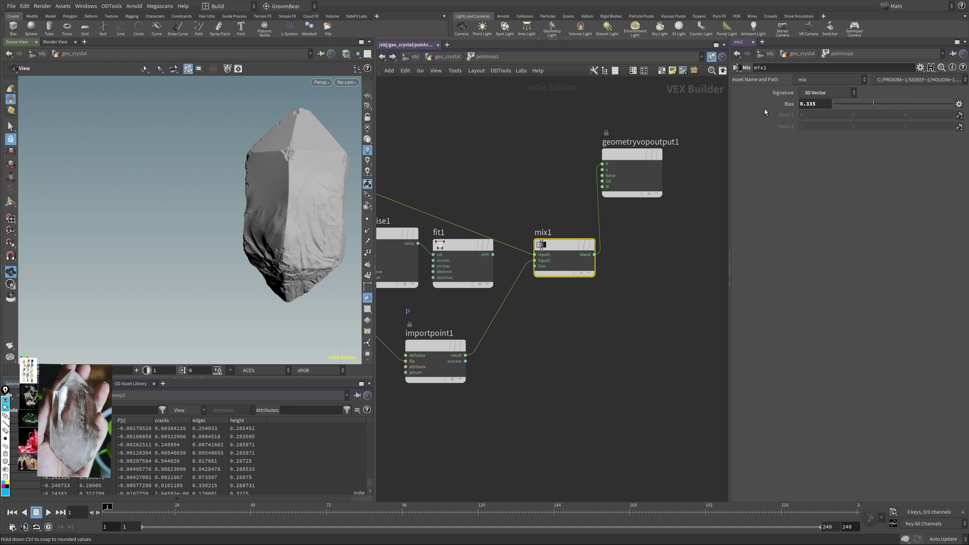
left_click_drag(492, 255, 537, 273)
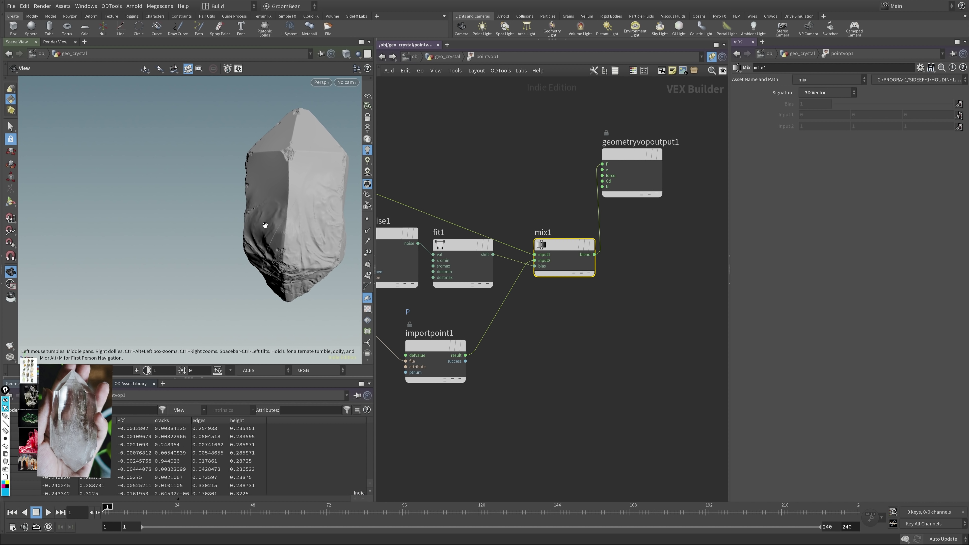
Step: Inspect the cracks in the crystal from several angles, and set the viewport to look through cam1
left_click_drag(259, 223, 273, 250)
scroll(306, 248, "up", 5)
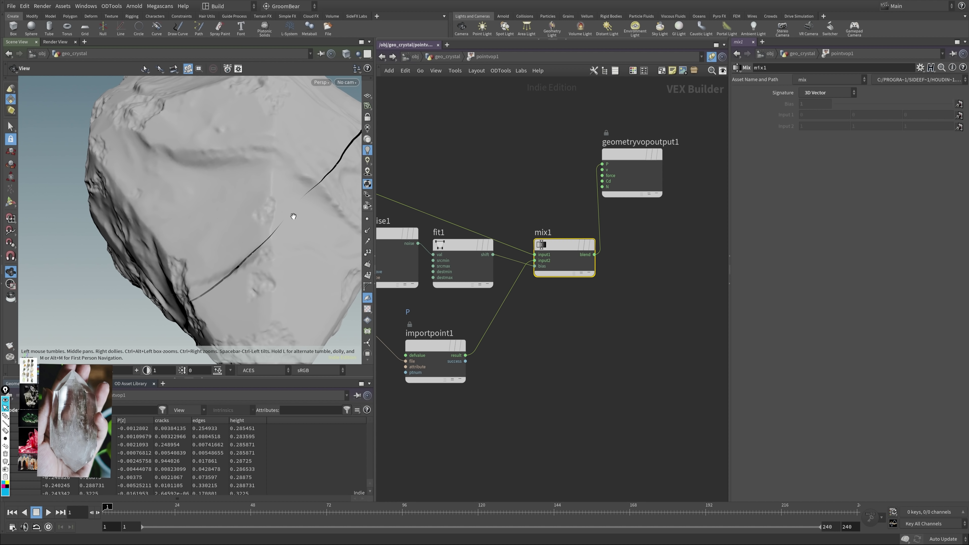
left_click_drag(293, 216, 186, 108)
key("f")
left_click(346, 82)
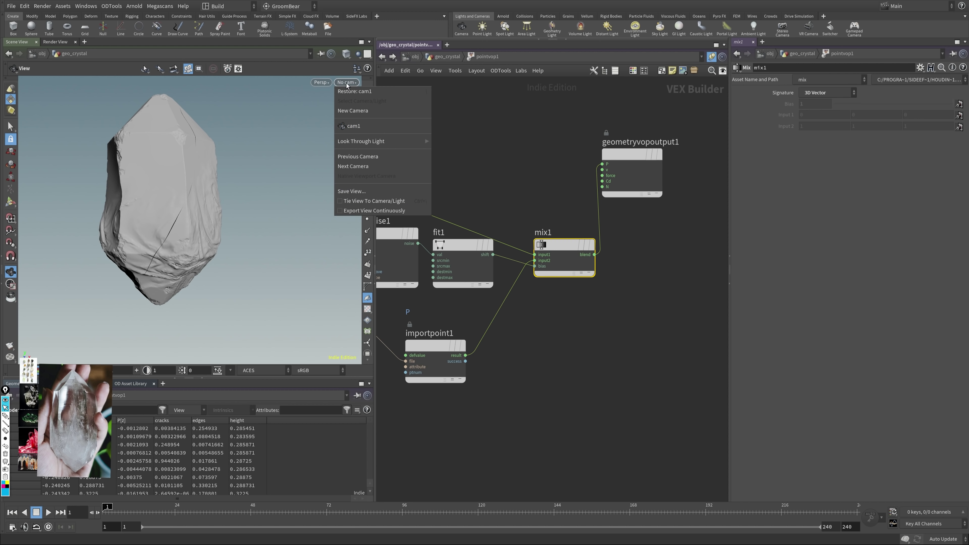
left_click(352, 127)
Step: Try different Destination Min values on fit1 and save the scene
middle_click_drag(548, 253, 620, 213)
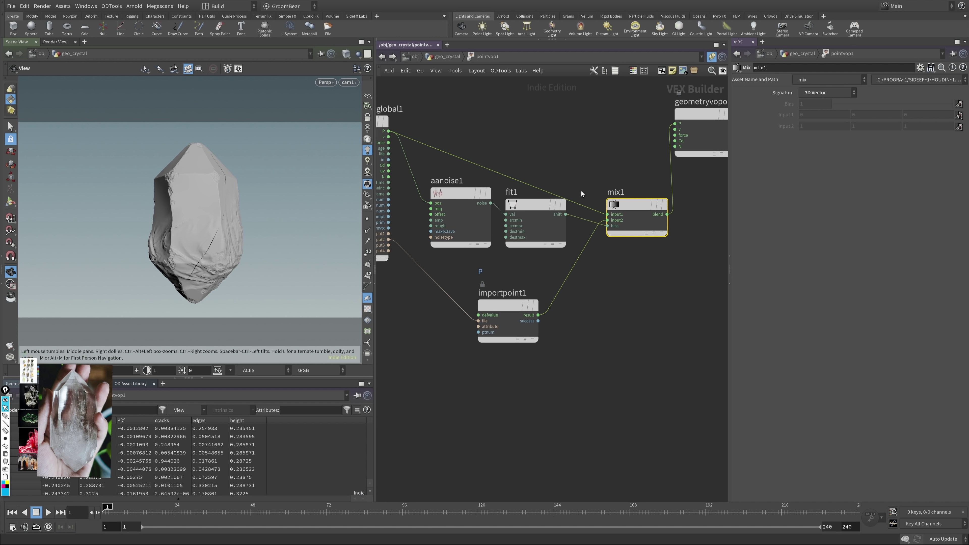
left_click(532, 209)
mouse_move(863, 126)
left_mouse_down()
mouse_move(956, 126)
mouse_move(833, 126)
left_mouse_up()
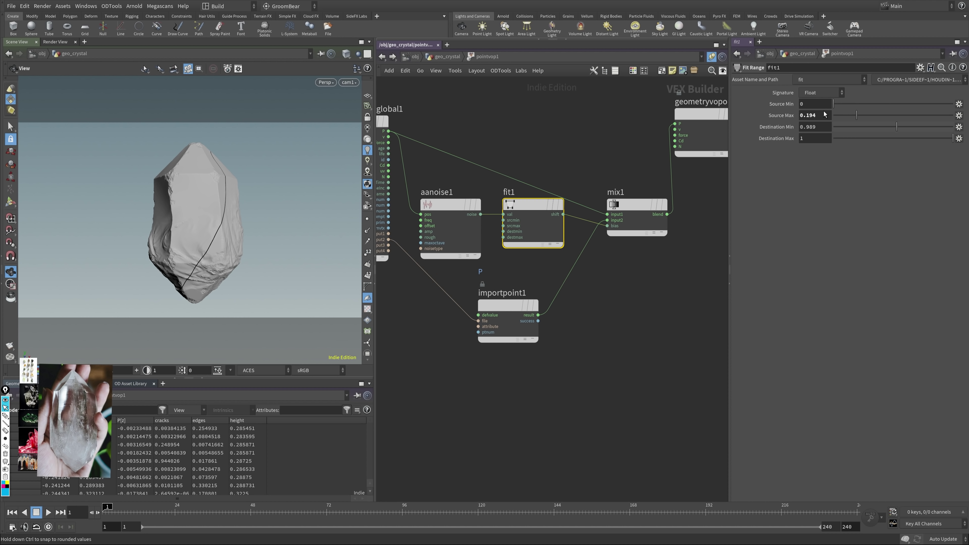
mouse_move(900, 138)
left_mouse_down()
mouse_move(793, 149)
mouse_move(870, 138)
mouse_move(827, 126)
left_mouse_up()
key("ctrl+s")
Step: Return to the geo_crystal network, connect pointvop1 to the OUT_GEO null placed below it, and display OUT_GEO
scroll(607, 313, "down", 3)
key("u")
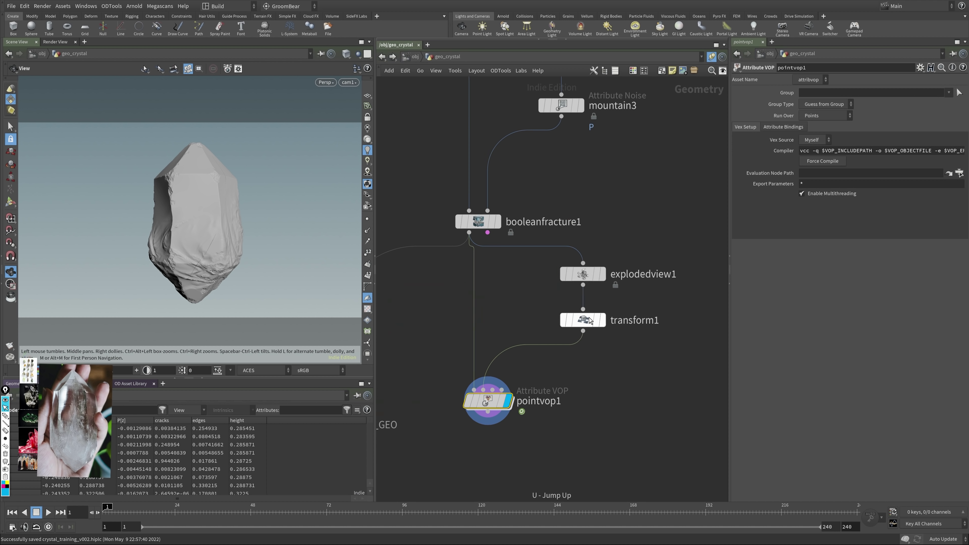
middle_click_drag(482, 357, 579, 254)
left_click_drag(432, 320, 494, 397)
left_click_drag(585, 323, 590, 362)
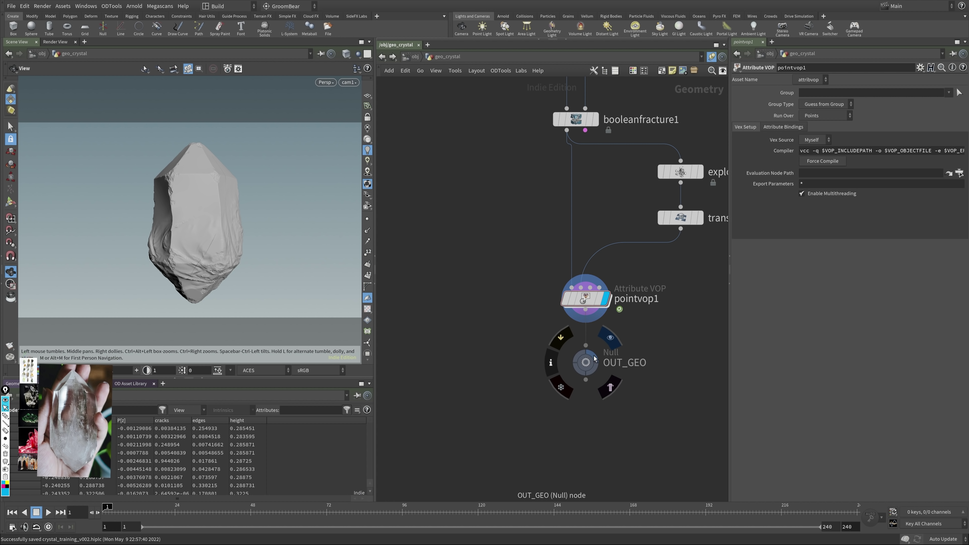
left_click(594, 356)
middle_click_drag(656, 339, 571, 320)
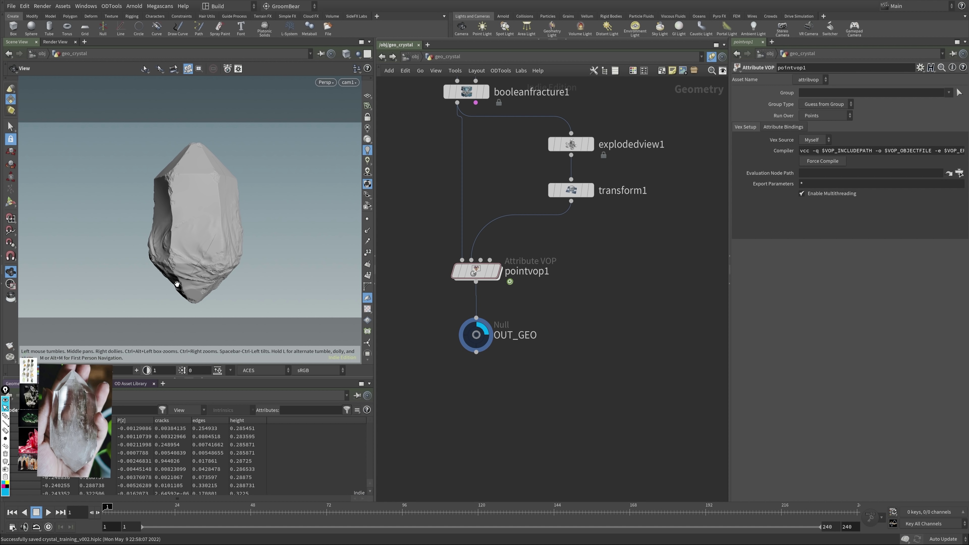
Step: Store a snapshot of the crystal render in the Render View and compare it with the earlier snapshots
left_click(56, 42)
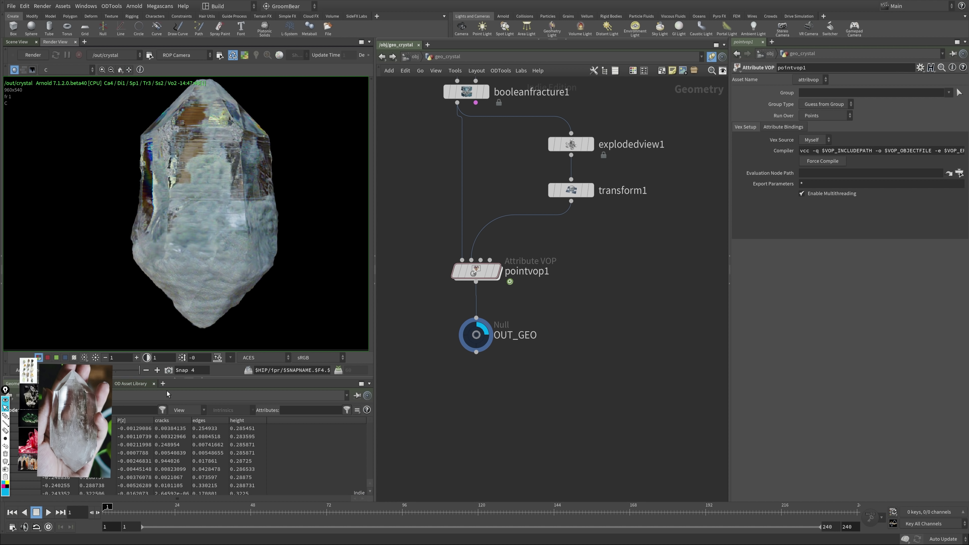
left_click(168, 370)
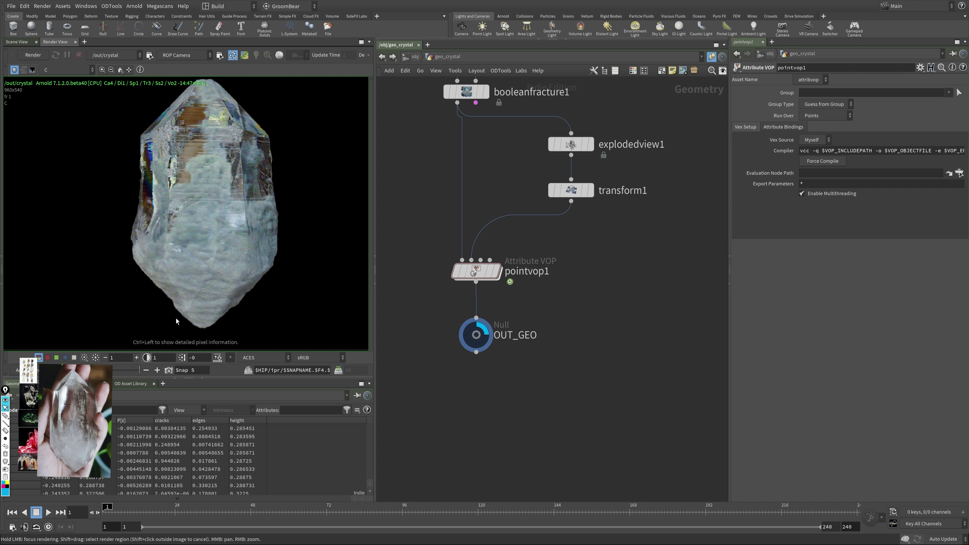
left_click_drag(117, 372, 124, 371)
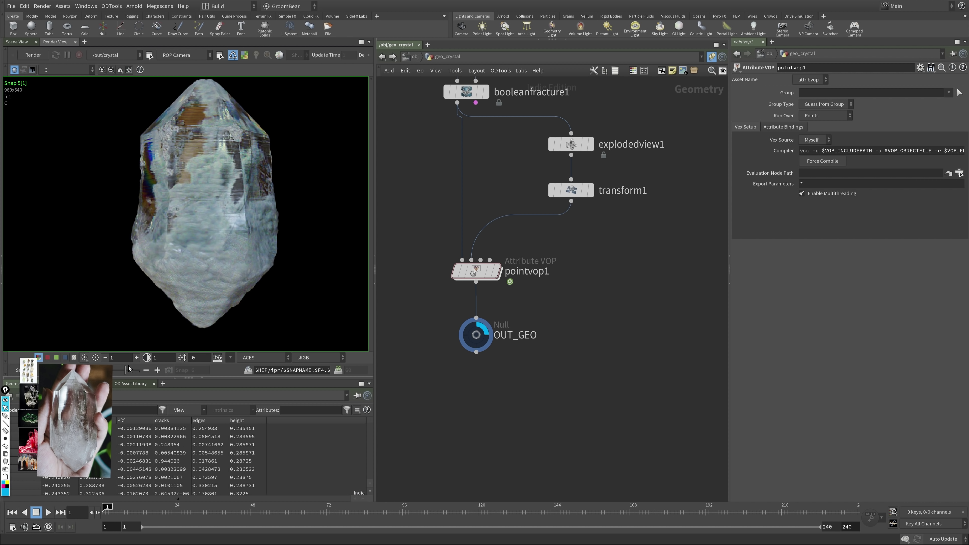
left_click_drag(122, 372, 124, 370)
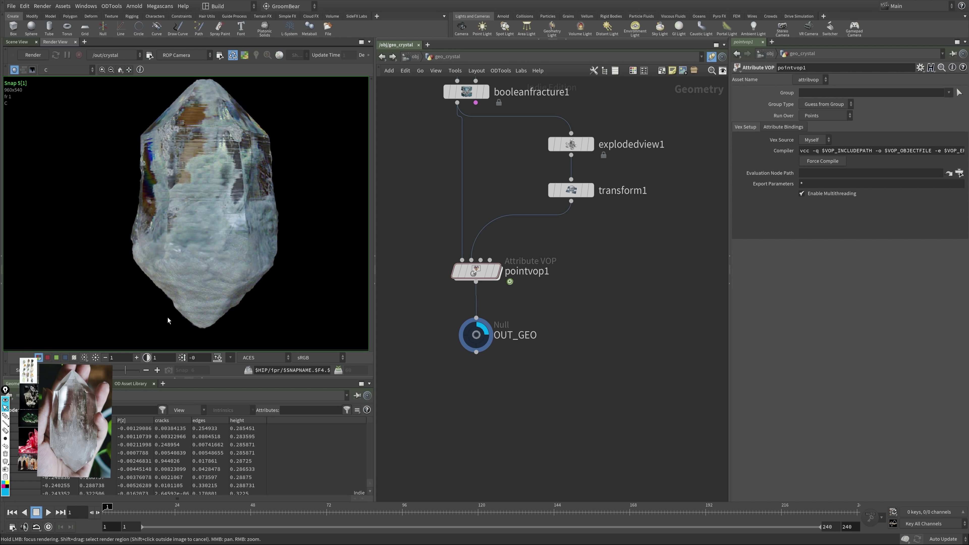
left_click_drag(124, 371, 116, 371)
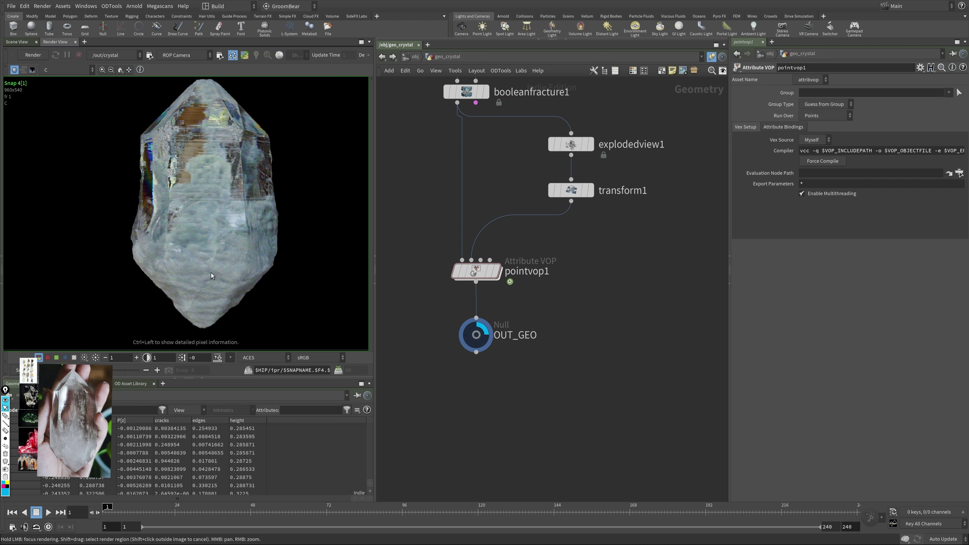
left_click_drag(116, 370, 124, 371)
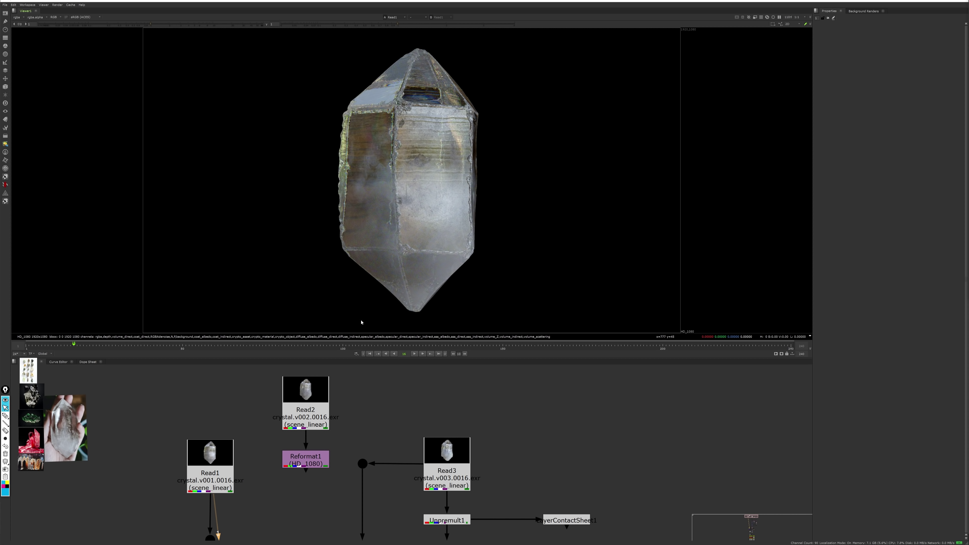
Step: Switch to Nuke and assign Reformat1 to viewer input 2 and Read3 to viewer input 3
middle_click_drag(295, 396, 331, 409)
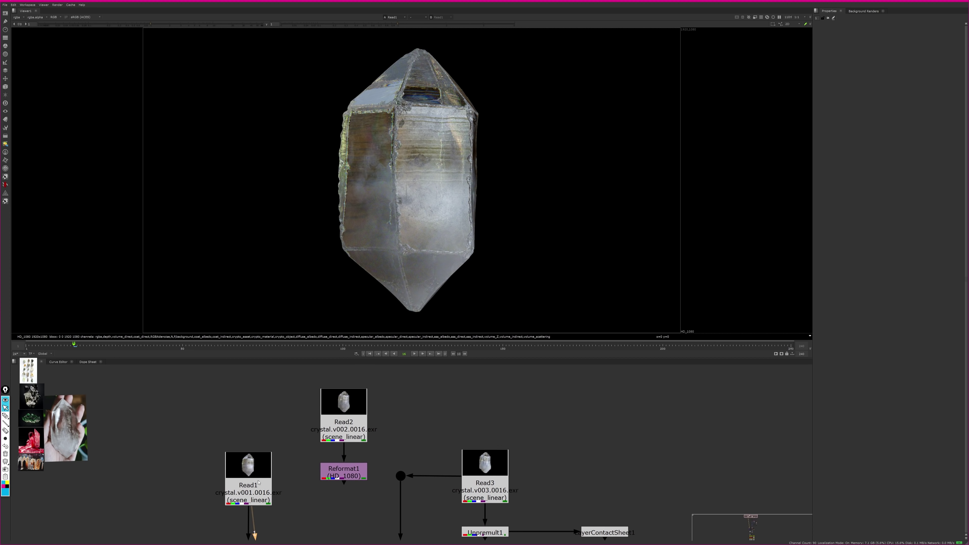
left_click(332, 409)
left_click(346, 477)
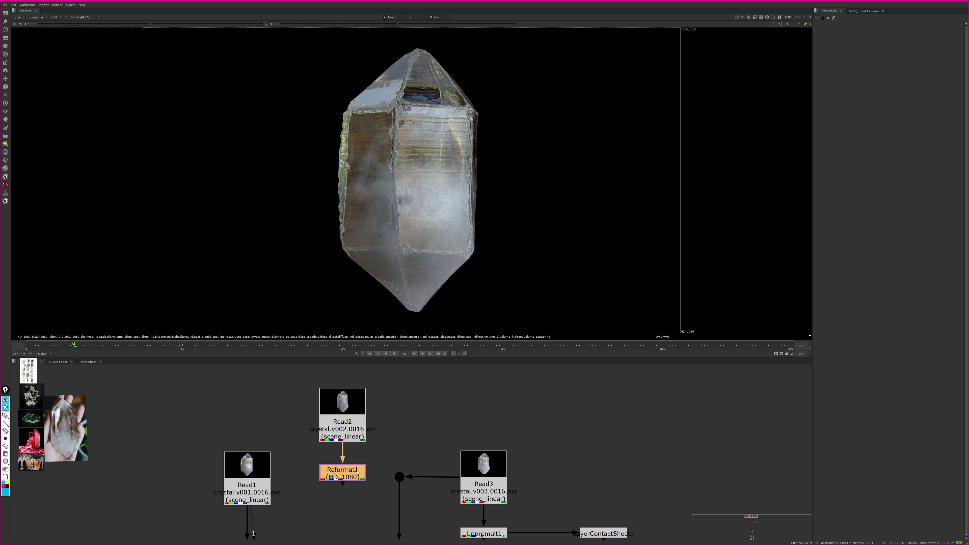
key("2")
left_click(483, 465)
key("3")
key("1")
Step: Compare the v001, v002 and v003 crystal renders in the viewer, examining the rough lower half up close
left_click(530, 405)
key("2")
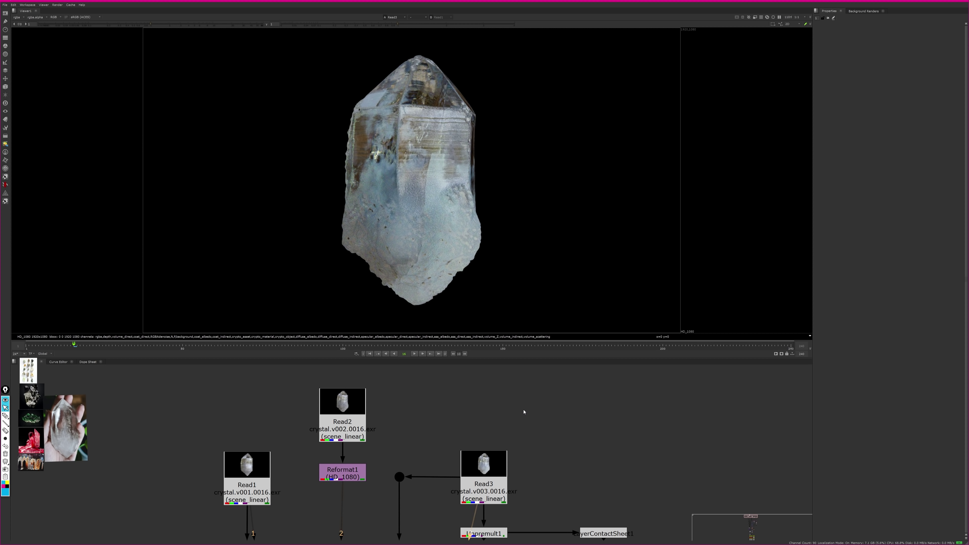
key("1")
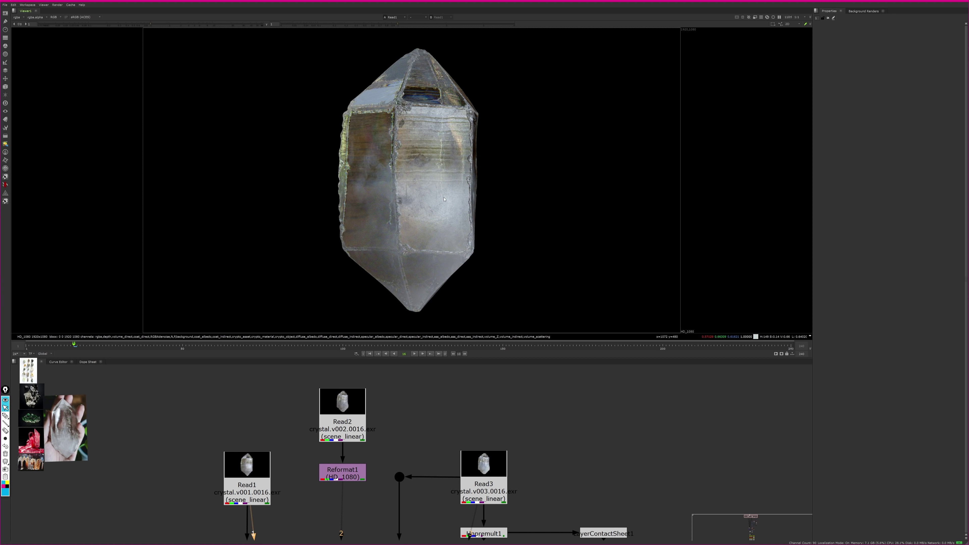
key("2")
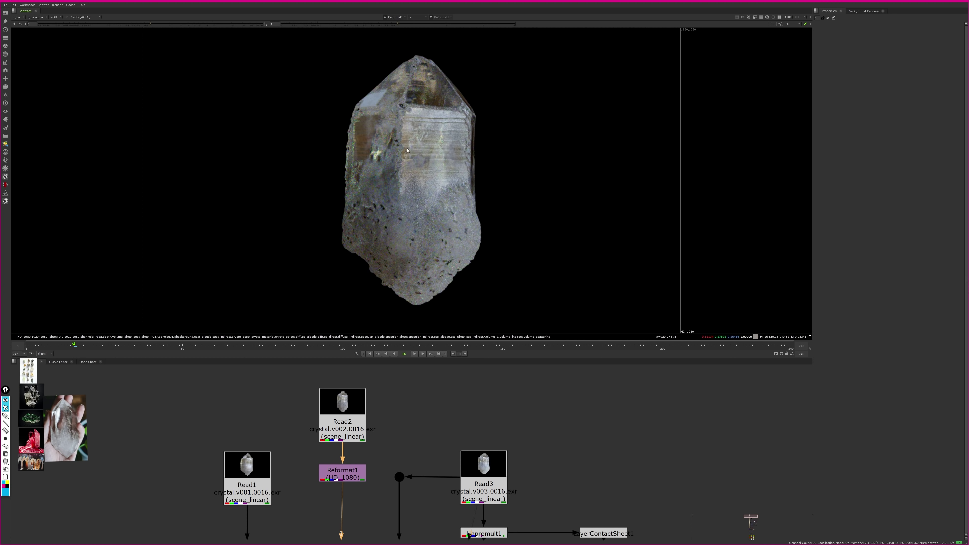
scroll(414, 244, "up", 5)
scroll(415, 248, "down", 3)
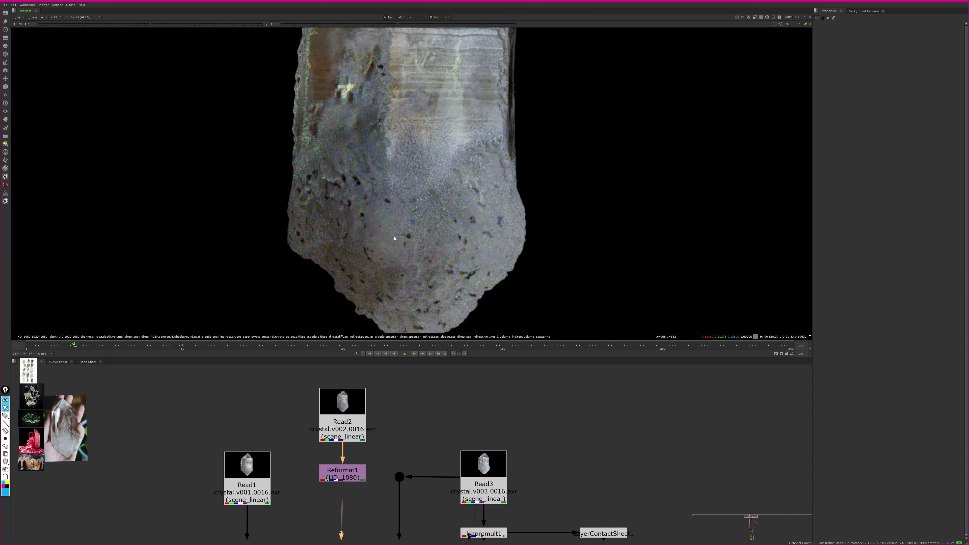
key("3")
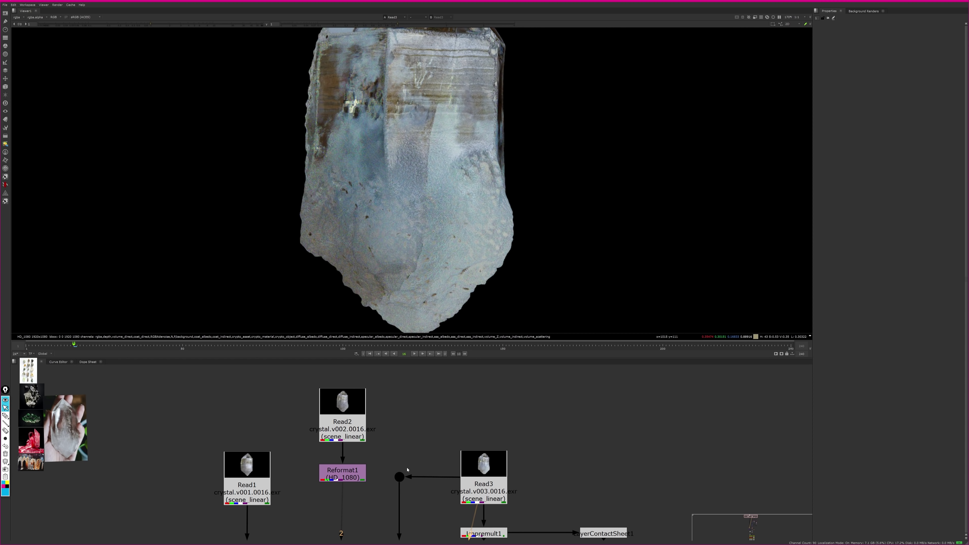
Step: View the LayerContactSheet node of the v003 render through viewer input 4 to examine its render passes
scroll(407, 470, "down", 3)
scroll(414, 461, "down", 2)
scroll(450, 458, "down", 3)
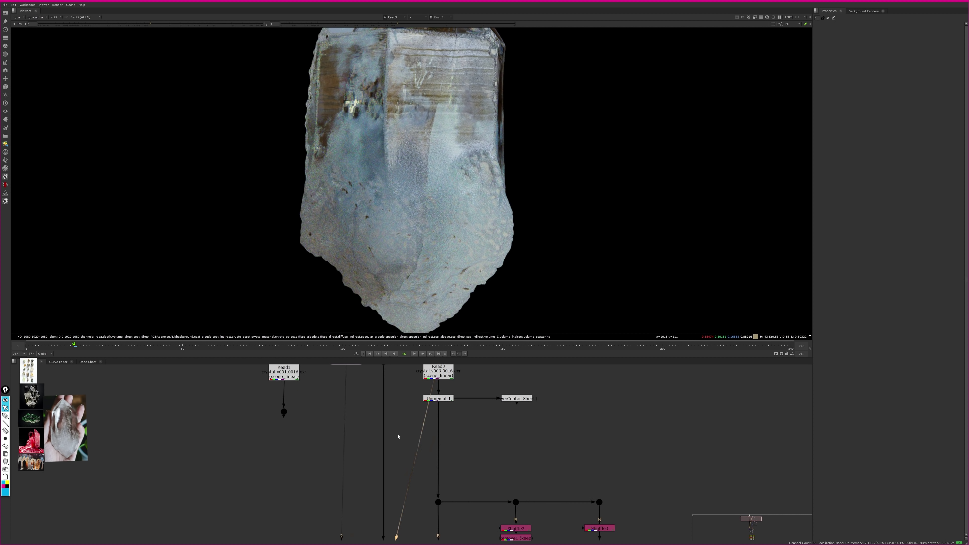
scroll(460, 432, "right", 5)
left_click(457, 405)
key("4")
left_click(461, 394)
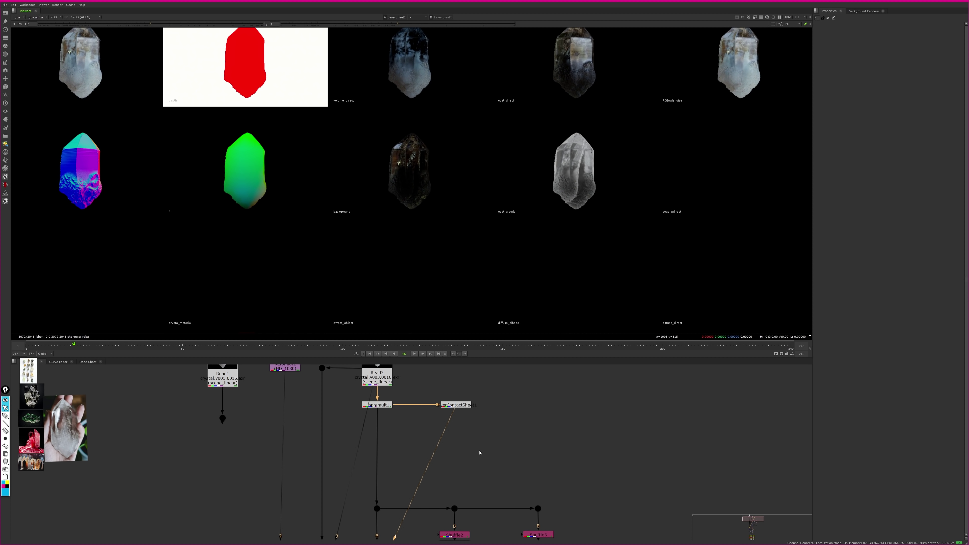
Step: View the Unpremult1 output through viewer input 1 and examine the crystal up close
middle_click_drag(479, 452, 513, 433)
key("1")
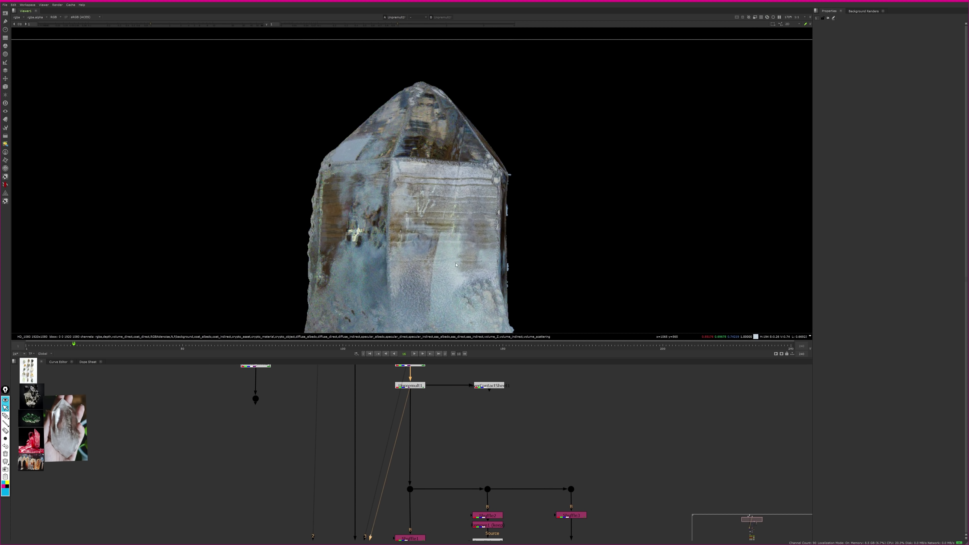
scroll(455, 264, "up", 2)
scroll(454, 229, "down", 5)
scroll(450, 187, "up", 4)
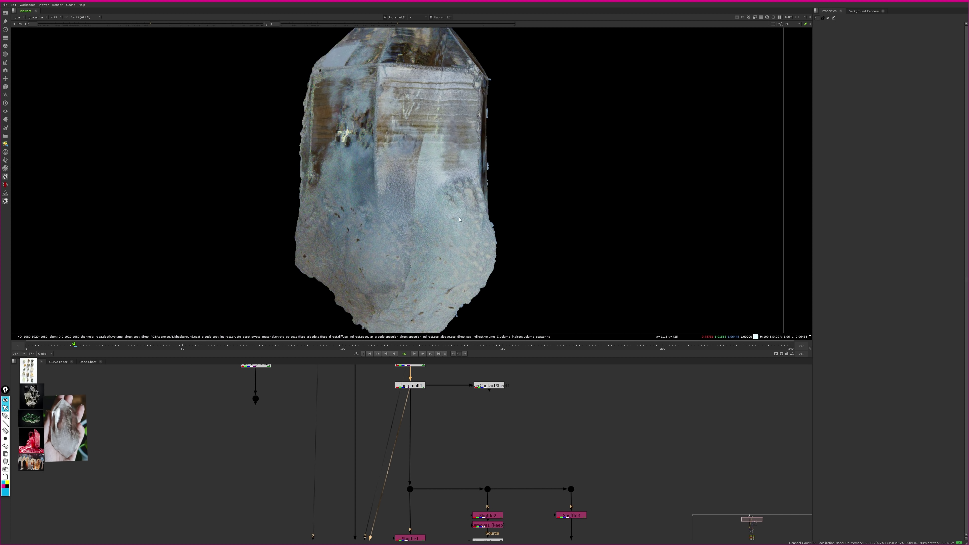
middle_click_drag(476, 450, 446, 411)
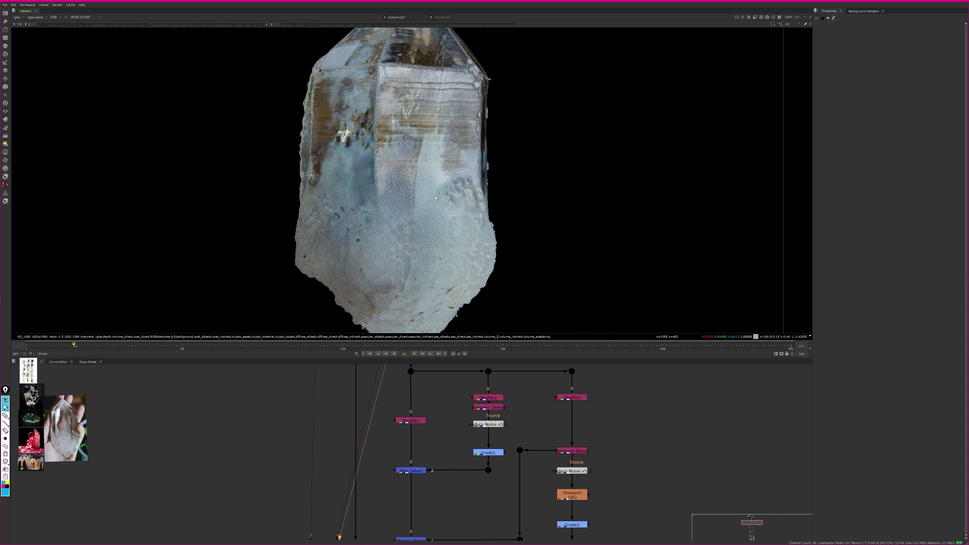
middle_click_drag(408, 150, 413, 170)
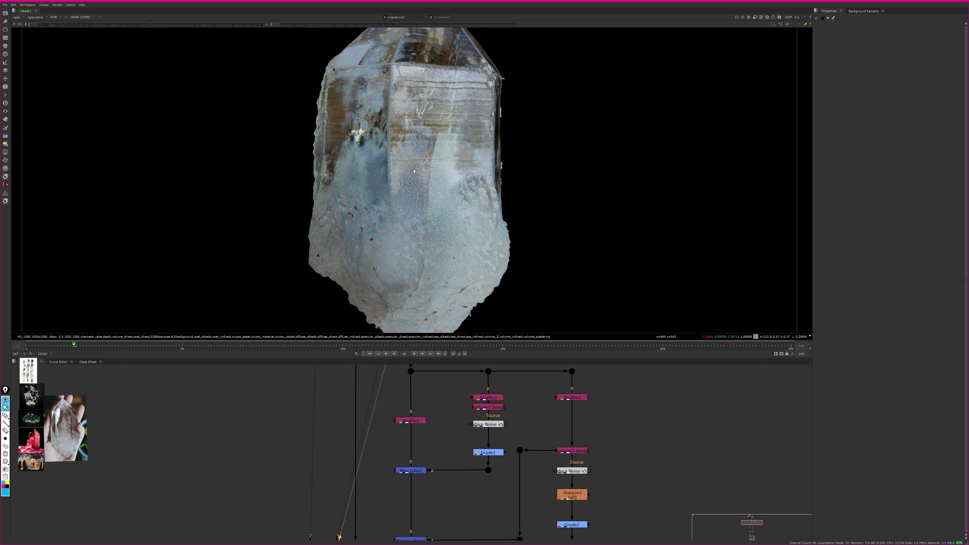
Step: View the shuffle node heading the middle branch and examine the noise in its extracted pass
left_click(488, 397)
key("1")
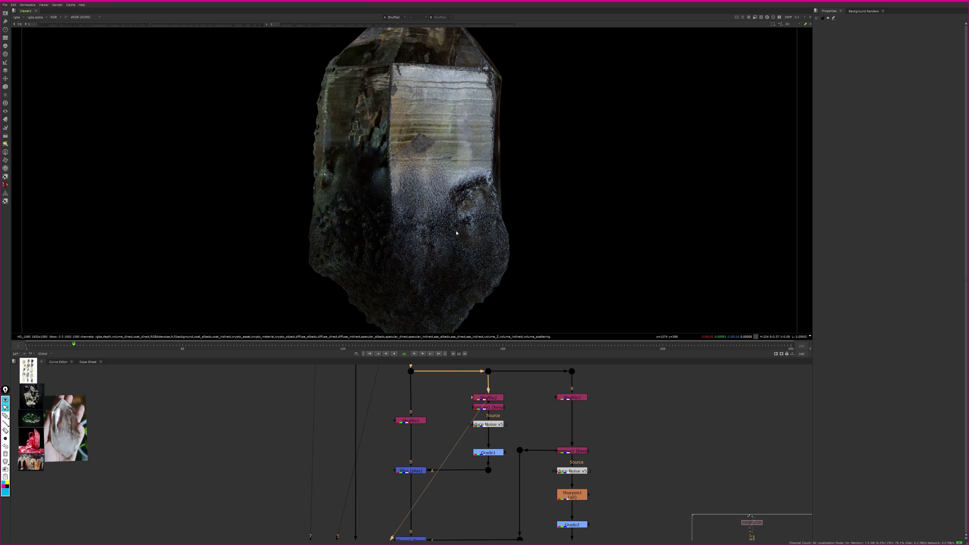
middle_click_drag(448, 203, 495, 233)
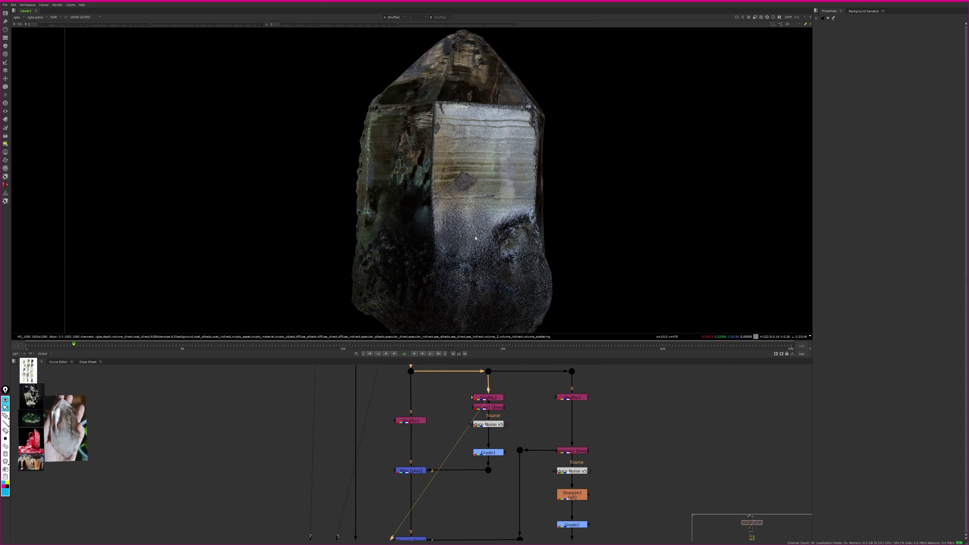
scroll(486, 162, "up", 1)
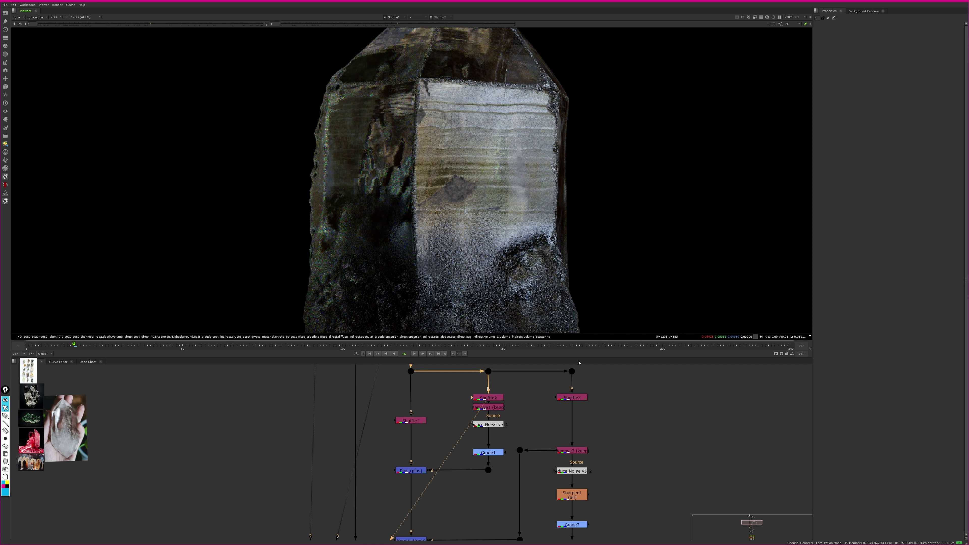
Step: View the shuffle node heading the rightmost branch and examine its cloudy interior pass from the body to the lower tip
left_click(572, 397)
key("1")
scroll(424, 240, "down", 4)
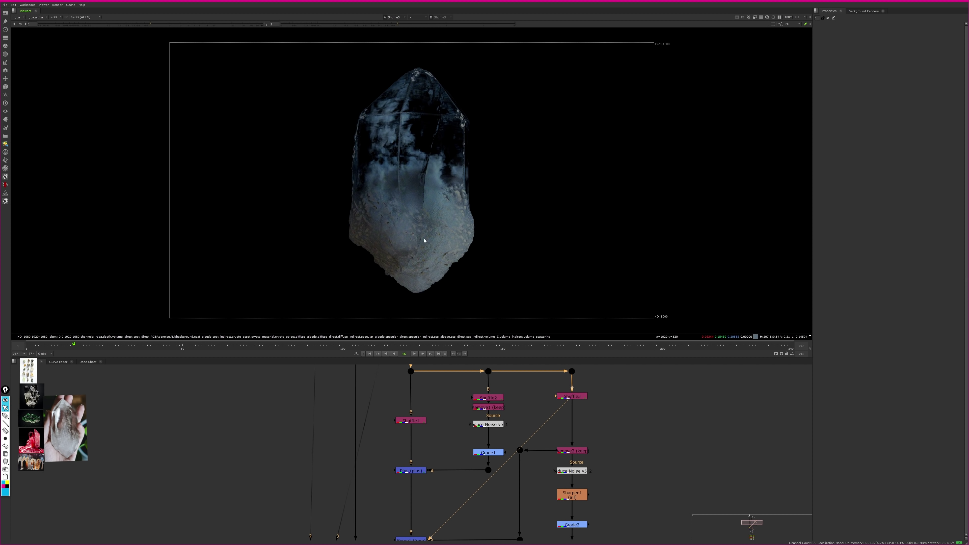
scroll(424, 240, "up", 6)
scroll(424, 240, "down", 2)
middle_click_drag(424, 241, 515, 271)
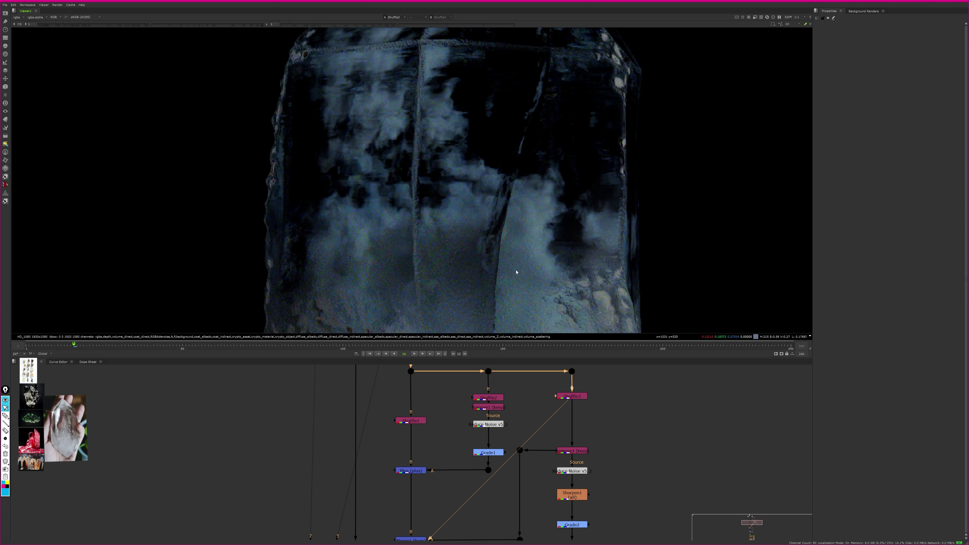
scroll(516, 272, "down", 5)
scroll(497, 242, "up", 4)
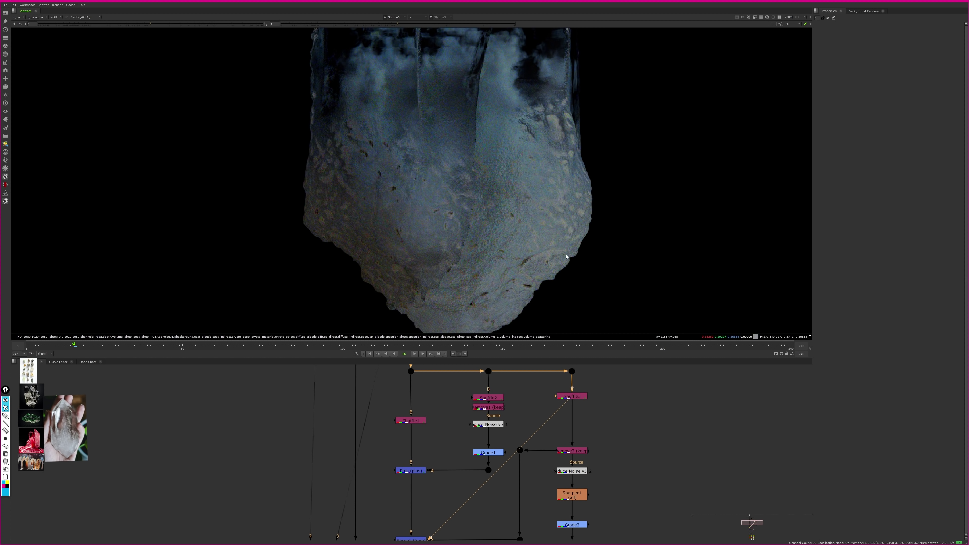
Step: View the Reduce Noise v5 node in the rightmost branch and open its properties
middle_click_drag(606, 450, 594, 422)
left_click(582, 426)
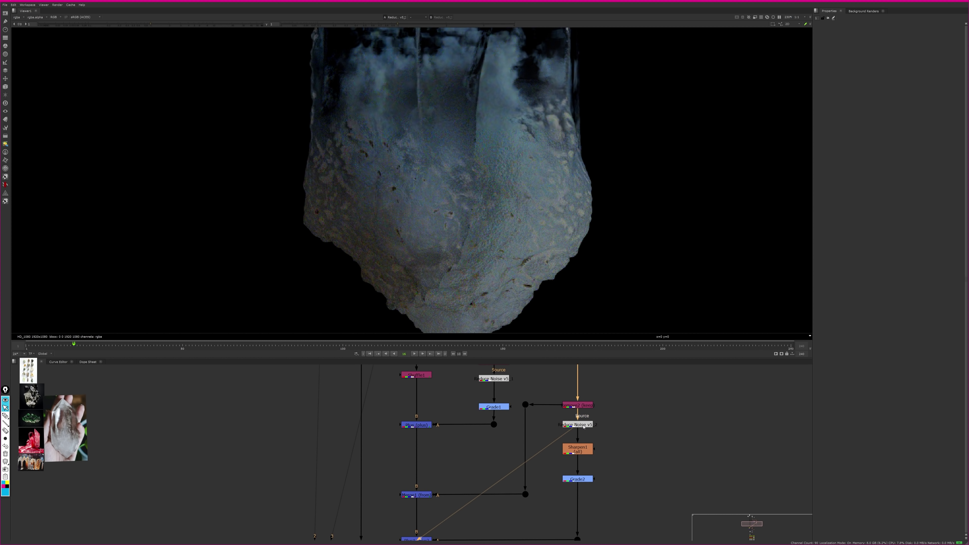
key("1")
double_click(586, 424)
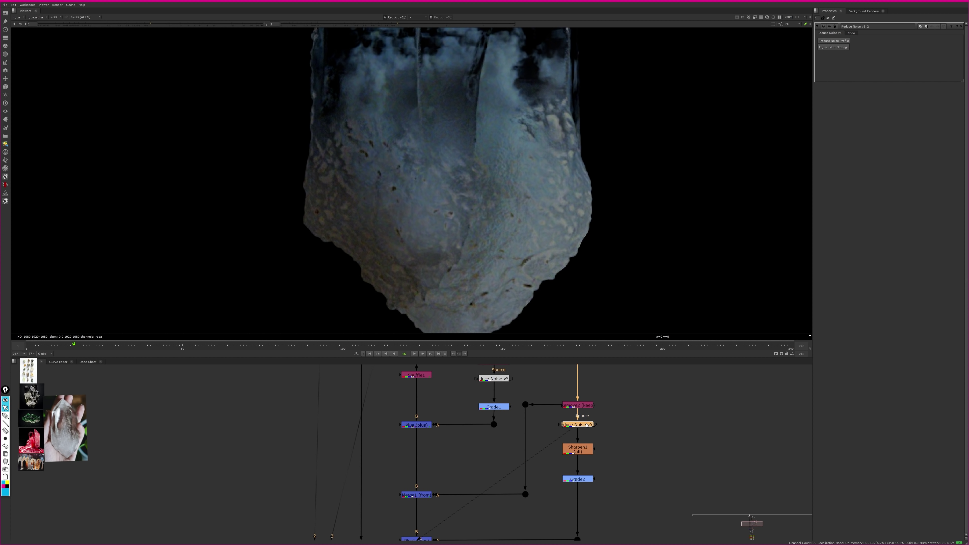
left_click(612, 416)
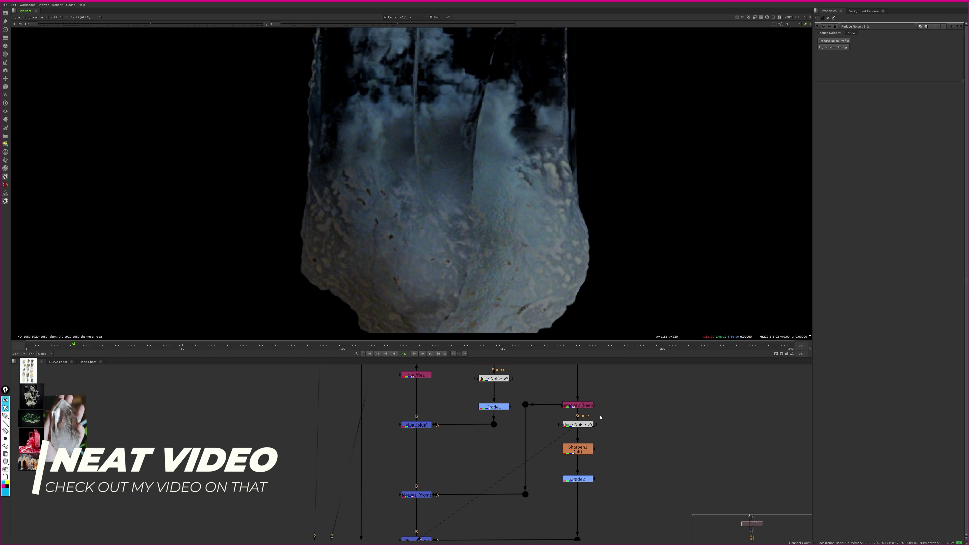
Step: Toggle the Reduce Noise v5 node in the rightmost branch off and on to compare its denoising
left_click(582, 425)
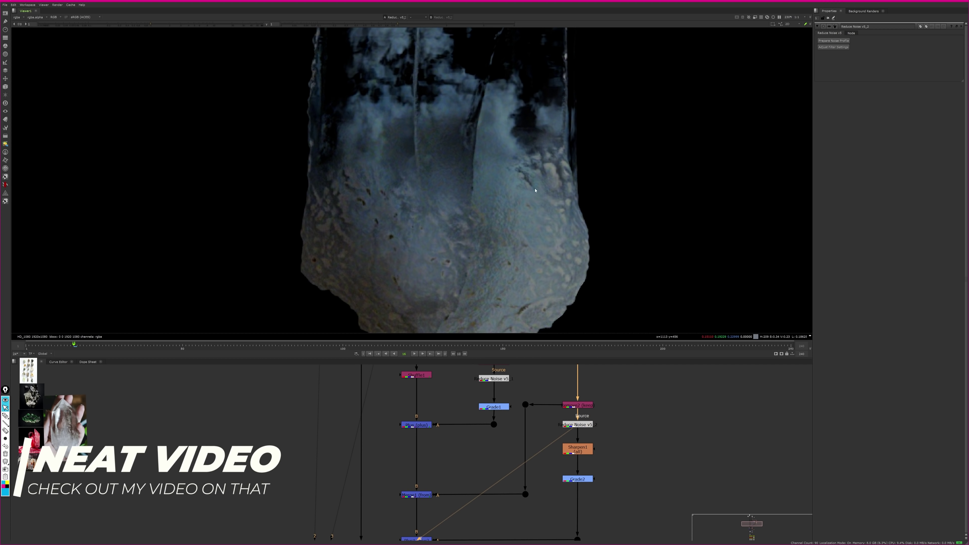
key("d")
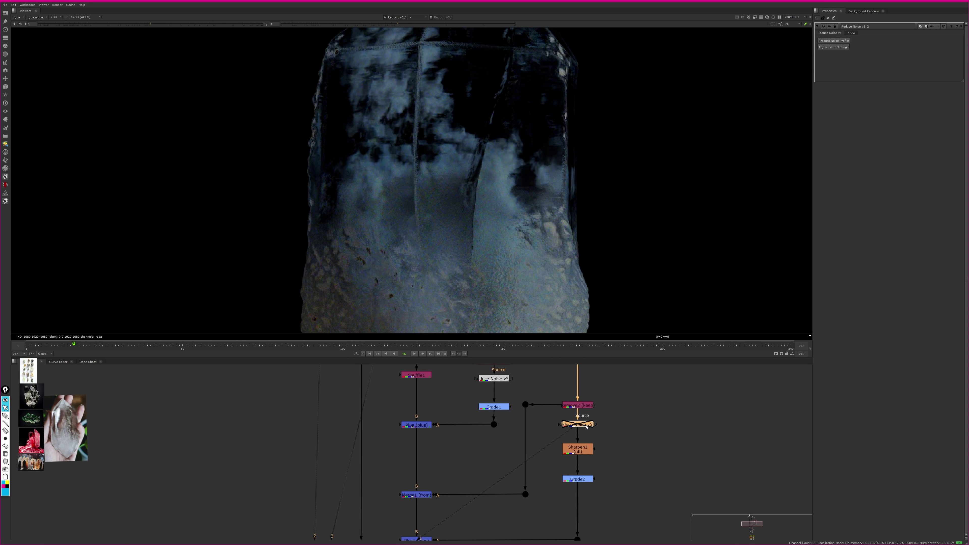
key("2")
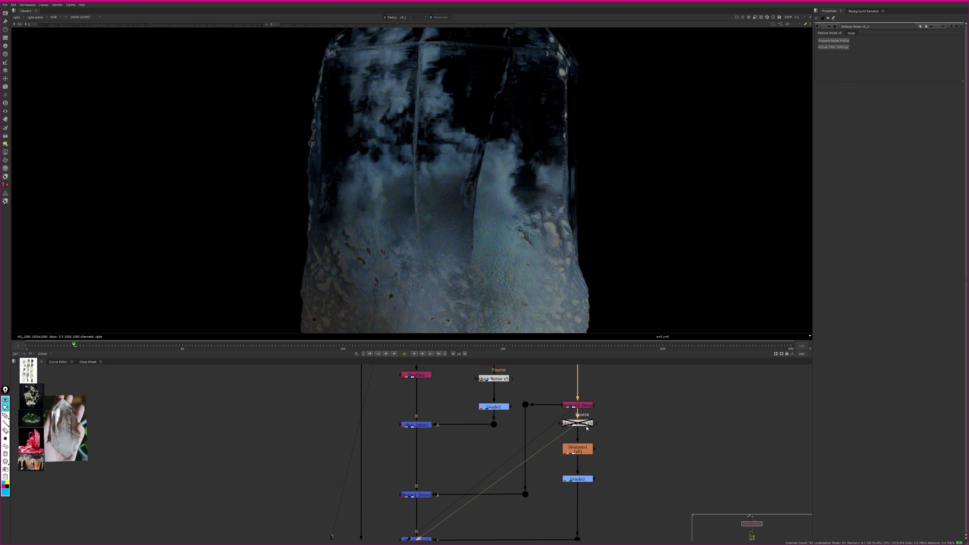
key("s")
key("d")
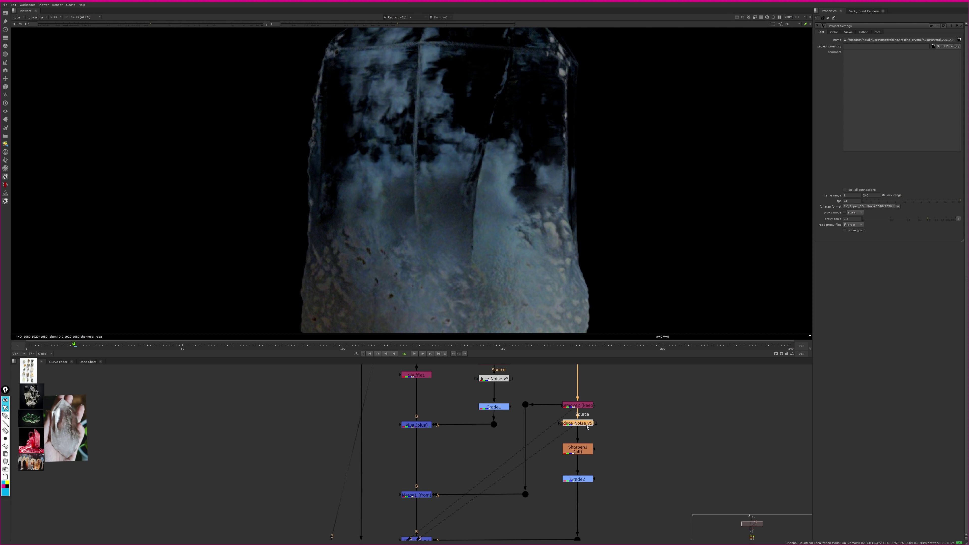
Step: View the Grade2 node's output on the whole crystal and open its grading properties
left_click(577, 478)
key("1")
scroll(535, 78, "down", 2)
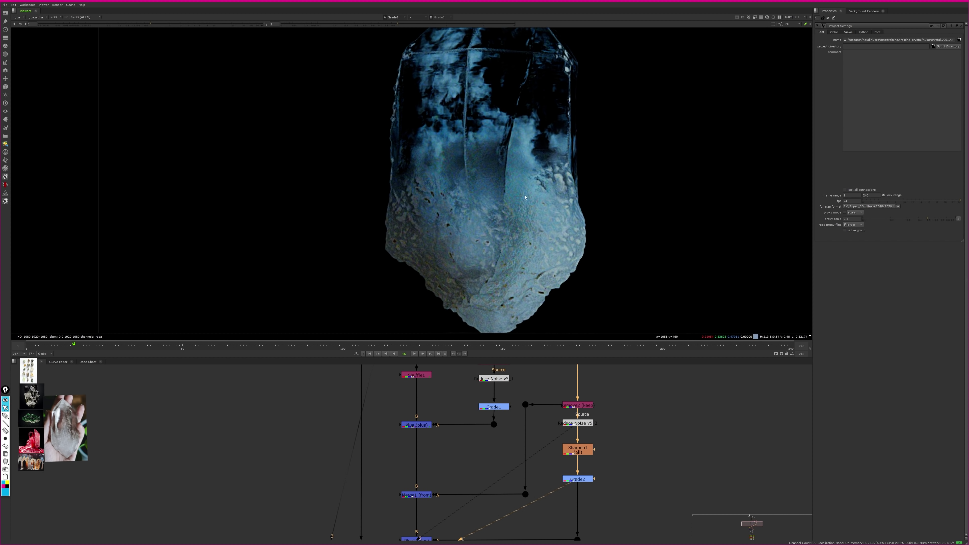
double_click(577, 478)
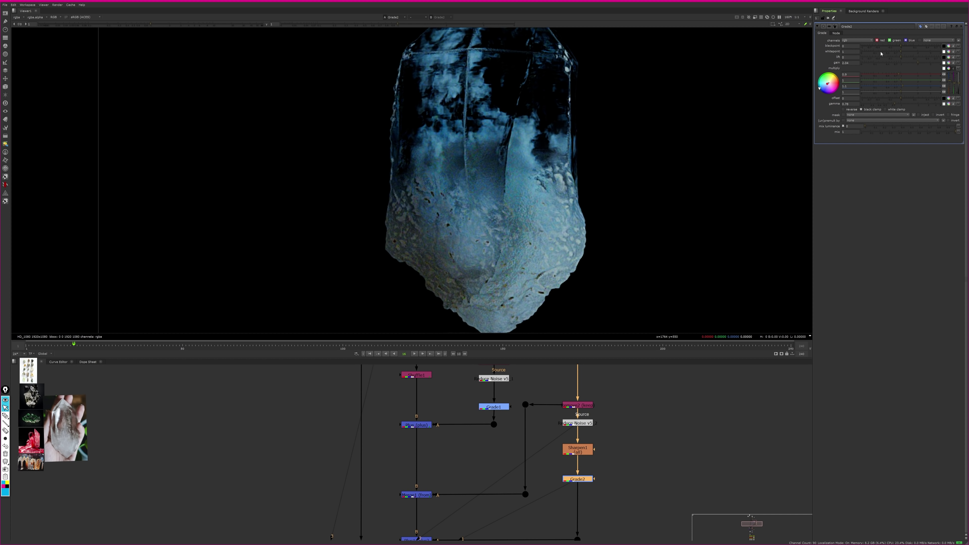
scroll(547, 482, "left", 2)
Step: View the Plus merge and the Merge1 node below it to compare the crystal before and after Merge1
left_click(482, 492)
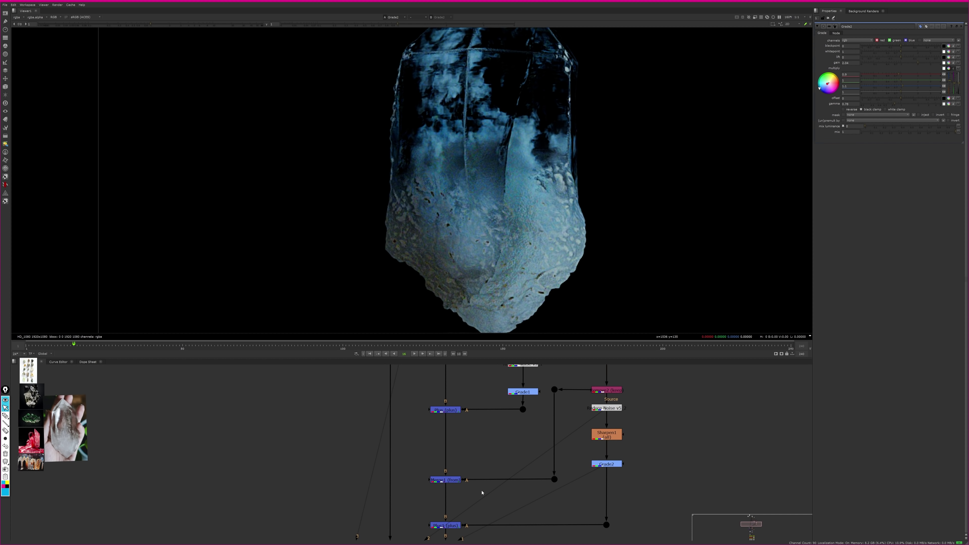
left_click(451, 411)
key("1")
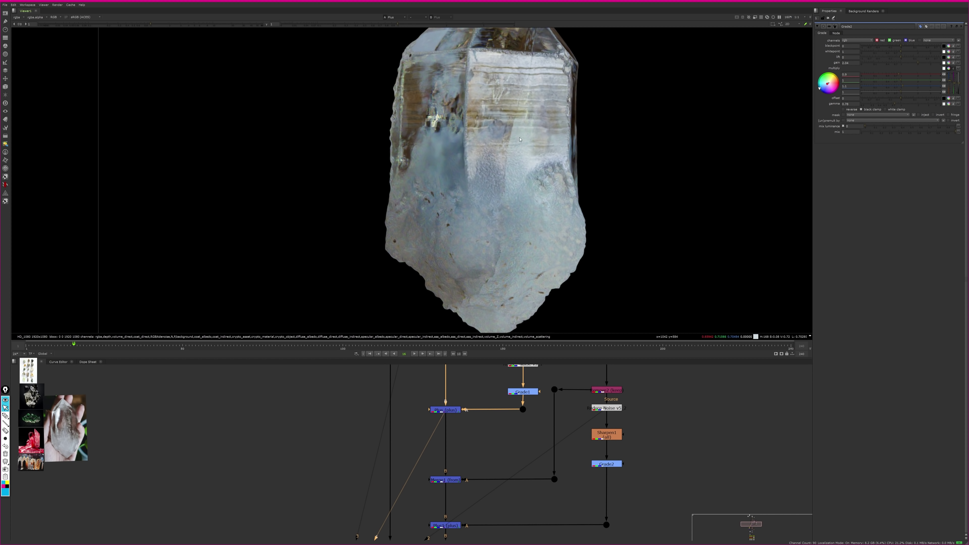
left_click(452, 480)
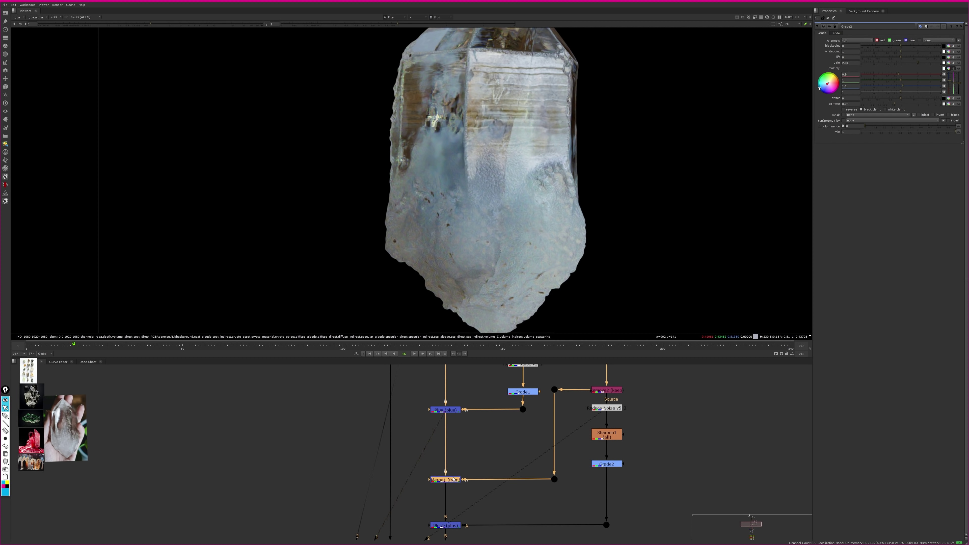
key("1")
Step: View Grade2, Merge1 and Plus1 in turn to examine how the graded interior pass is added back
middle_click_drag(510, 452, 524, 396)
left_click(593, 415)
key("1")
left_click(445, 460)
key("1")
left_click(443, 479)
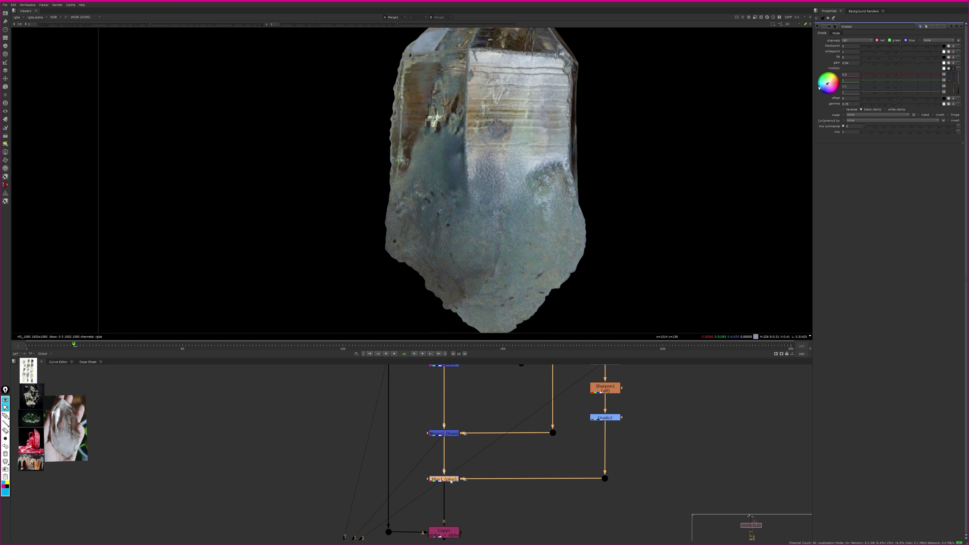
key("1")
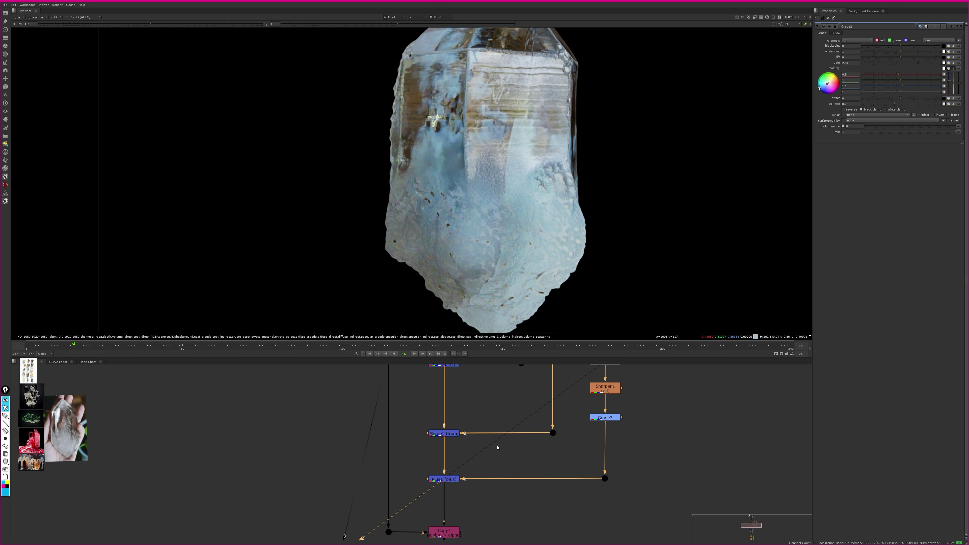
Step: Toggle the Grade2 node off and on to compare its effect on the Plus1 result
left_click(611, 417)
key("d")
key("d")
key("d")
key("d")
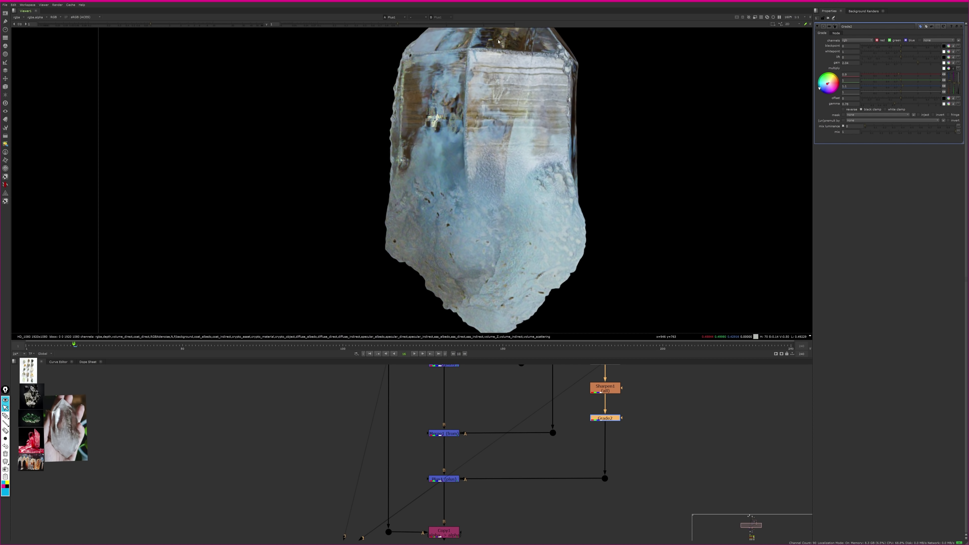
Step: View the middle branch node by node, from Shuffle2 through Remove1 and Reduce Noise to Grade1
middle_click_drag(509, 424, 514, 489)
scroll(515, 442, "up", 1)
scroll(516, 442, "up", 2)
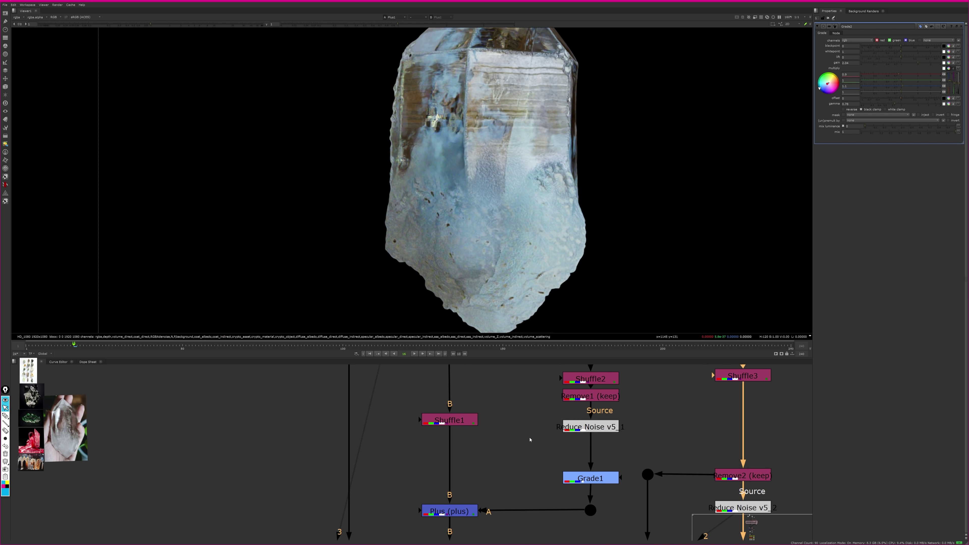
middle_click_drag(530, 439, 493, 443)
left_click(555, 397)
key("1")
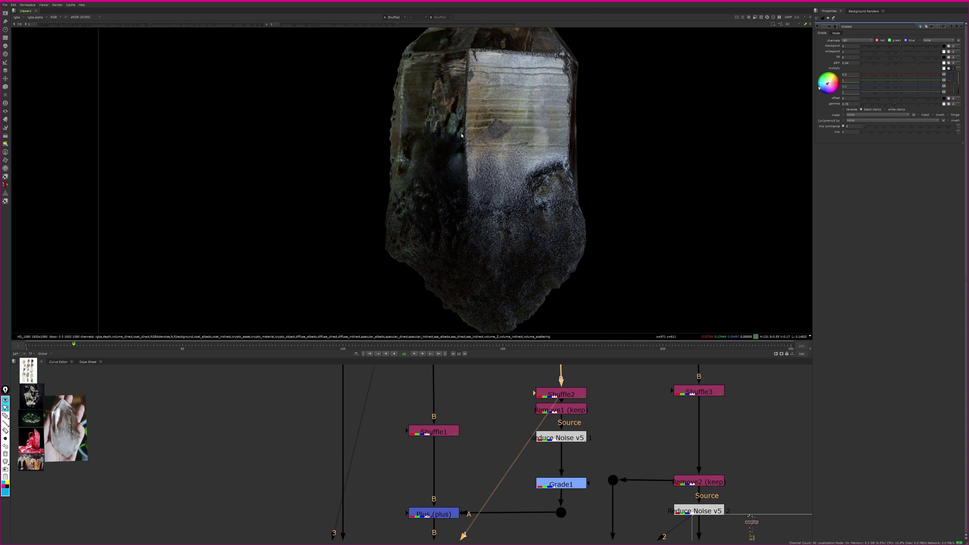
left_click(559, 411)
key("1")
left_click(559, 437)
key("1")
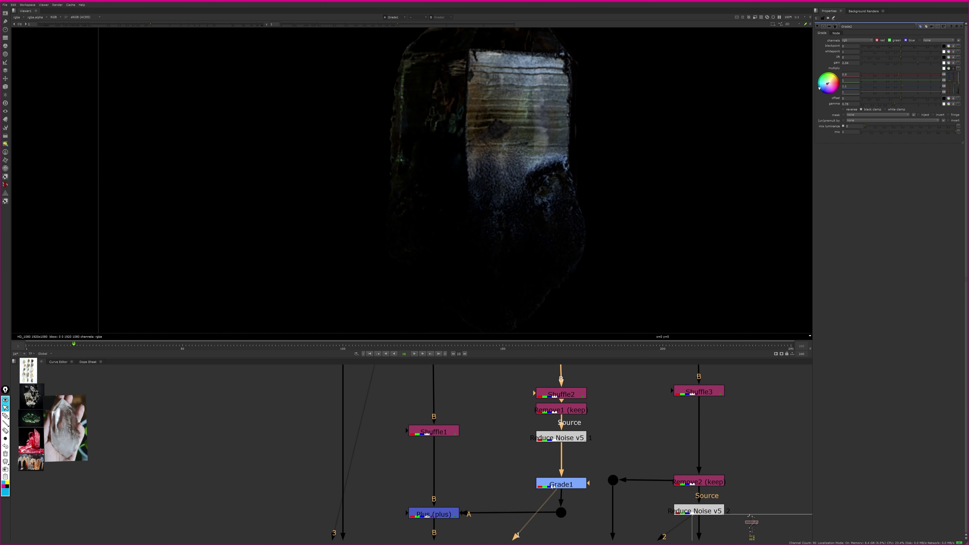
key("Down")
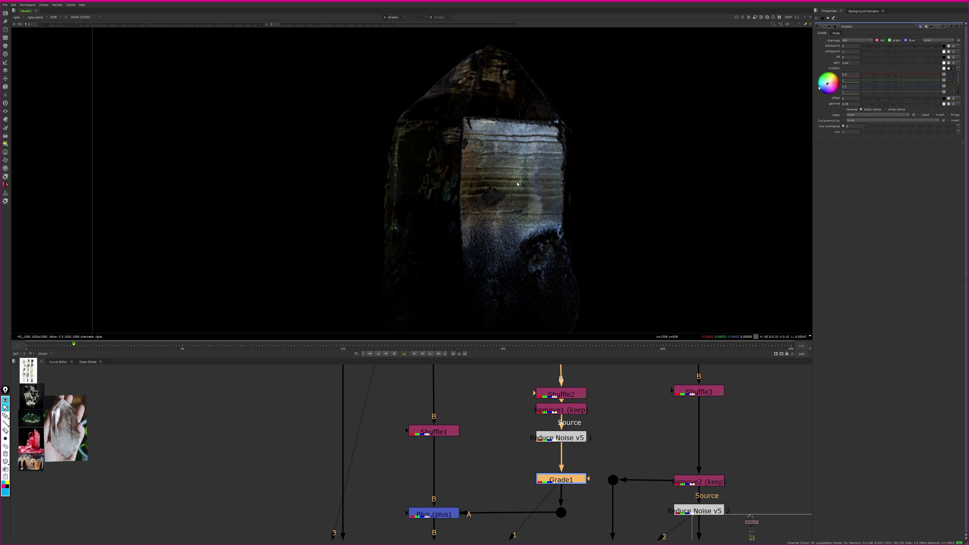
middle_click_drag(519, 261, 534, 211)
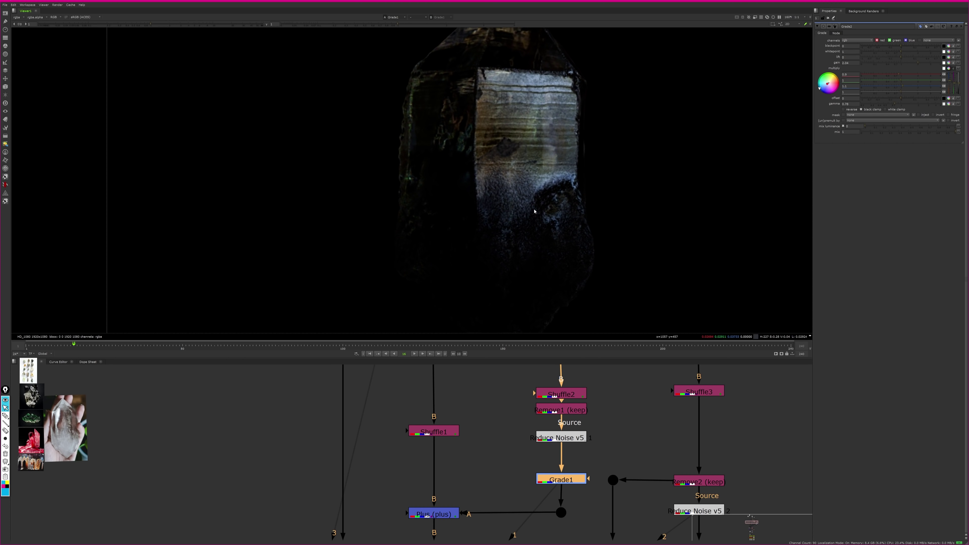
Step: Open the Grade1 node's properties and toggle the node off and on to compare its effect on the pass
double_click(546, 479)
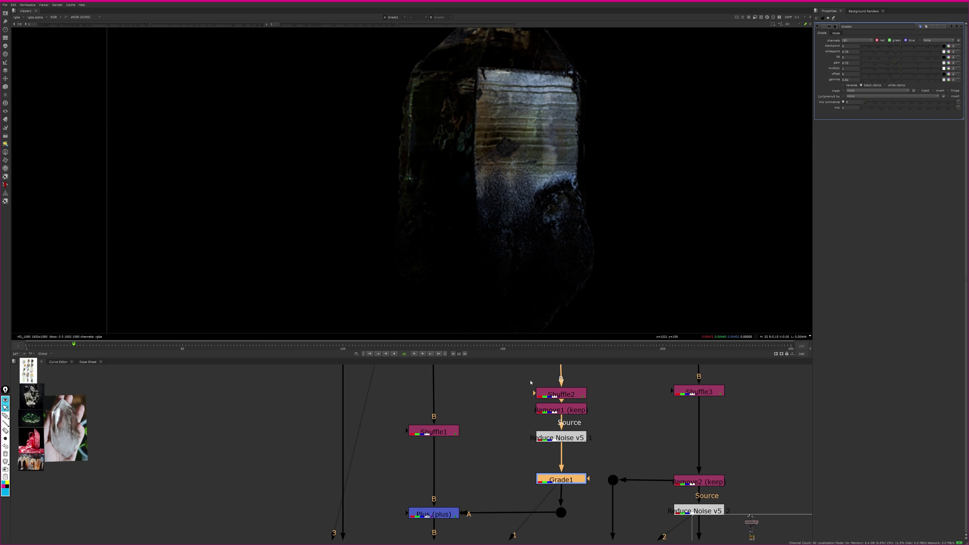
key("d")
key("d")
key("d")
key("d")
key("d")
key("d")
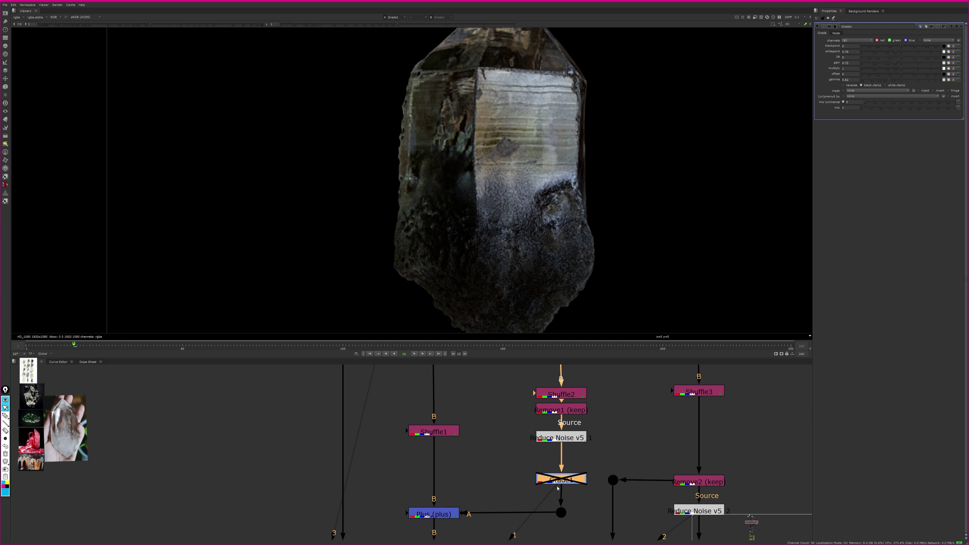
key("d")
key("d")
Step: View Shuffle1 and the Plus merge to compare the crystal without and with the graded middle branch
left_click(440, 435)
key("1")
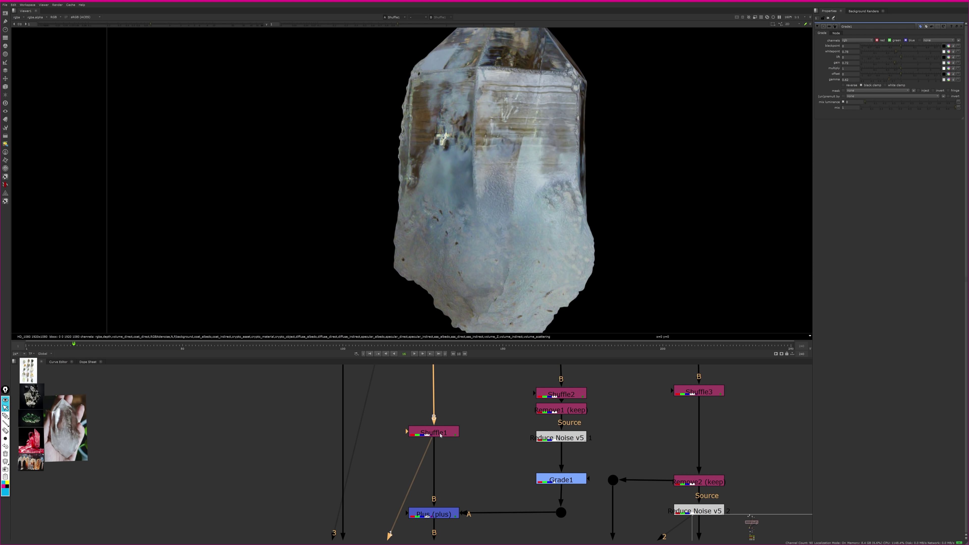
left_click(443, 515)
key("1")
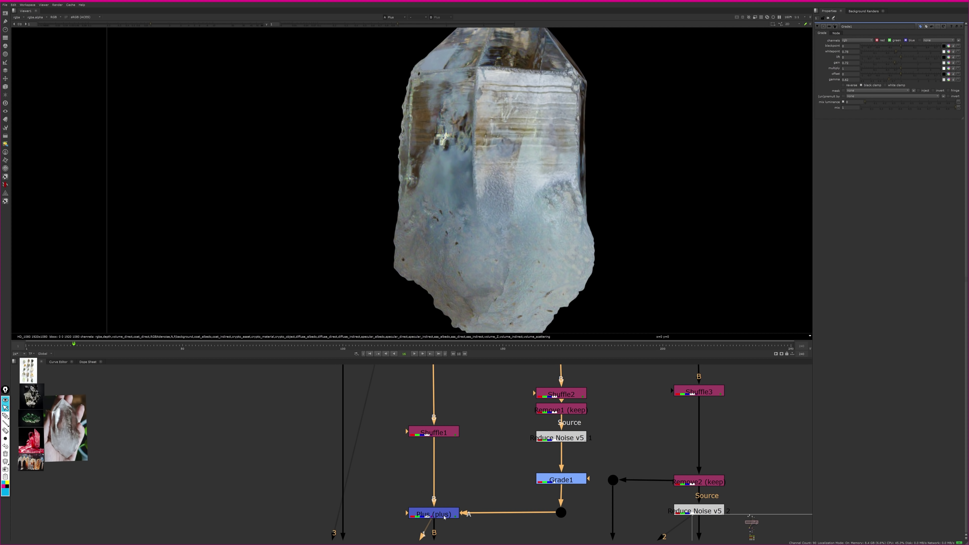
Step: Toggle the Plus merge off and on, also at a later frame up close, to compare the crystal's surface
key("d")
key("d")
key("d")
key("d")
key("l")
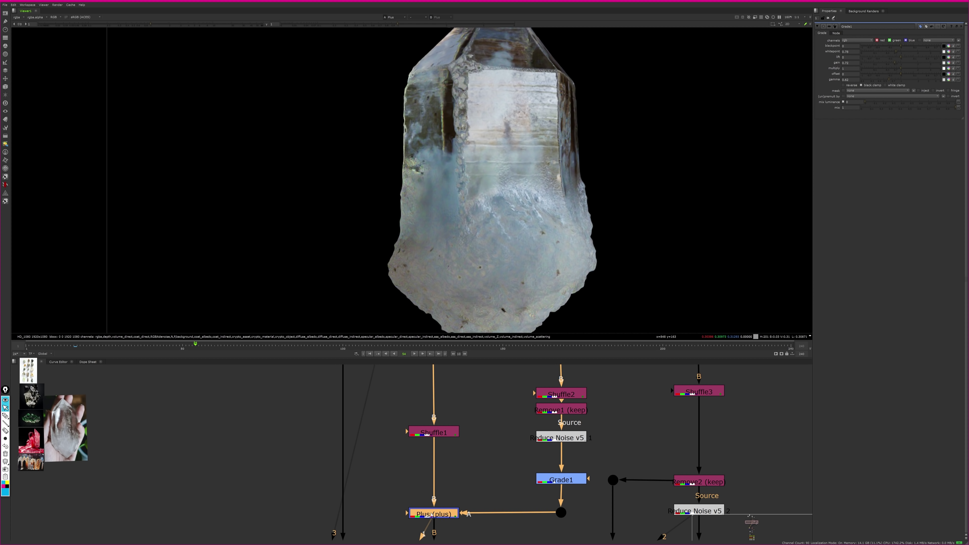
key("d")
scroll(539, 223, "up", 6)
key("d")
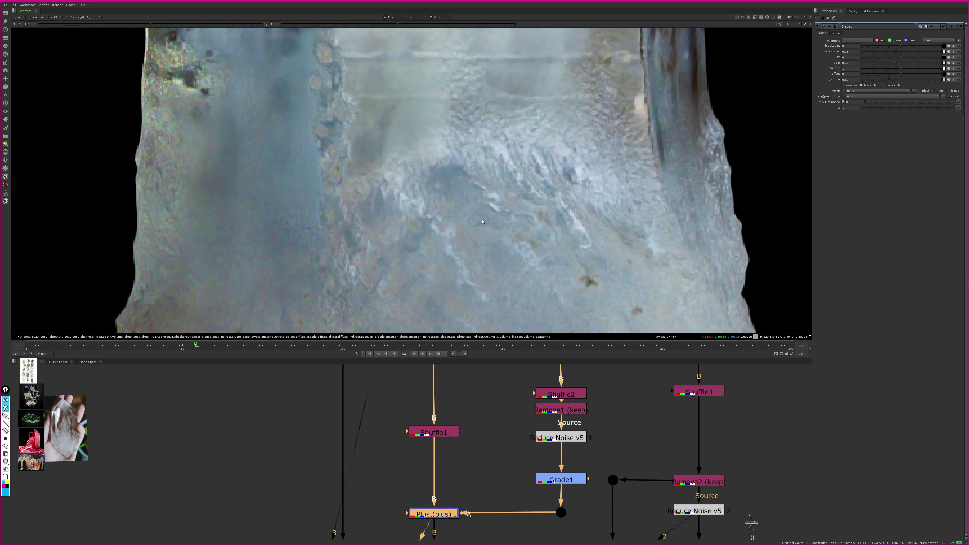
Step: View the Copy1 node's output and check its alpha channel over the lower crystal
scroll(553, 193, "down", 6)
scroll(502, 199, "up", 3)
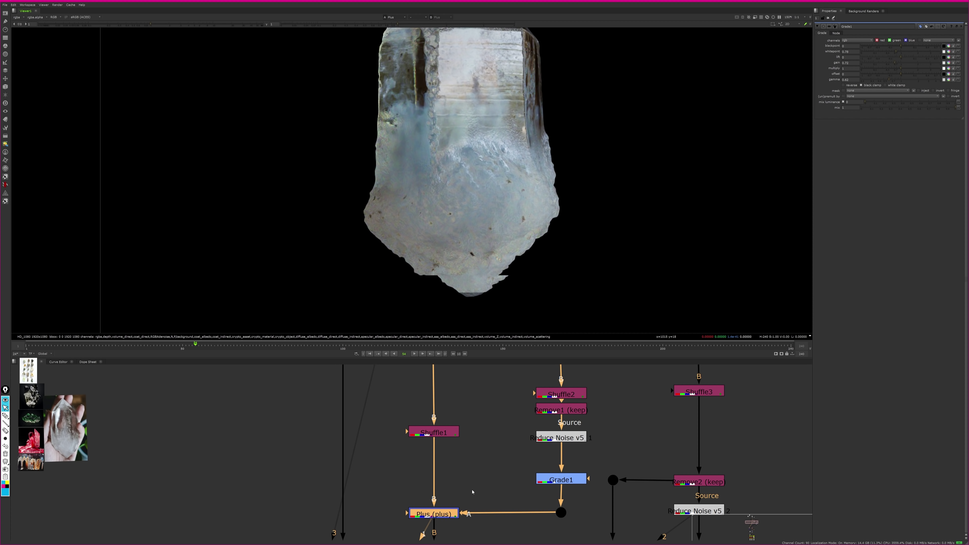
scroll(468, 491, "down", 8)
scroll(458, 457, "down", 8)
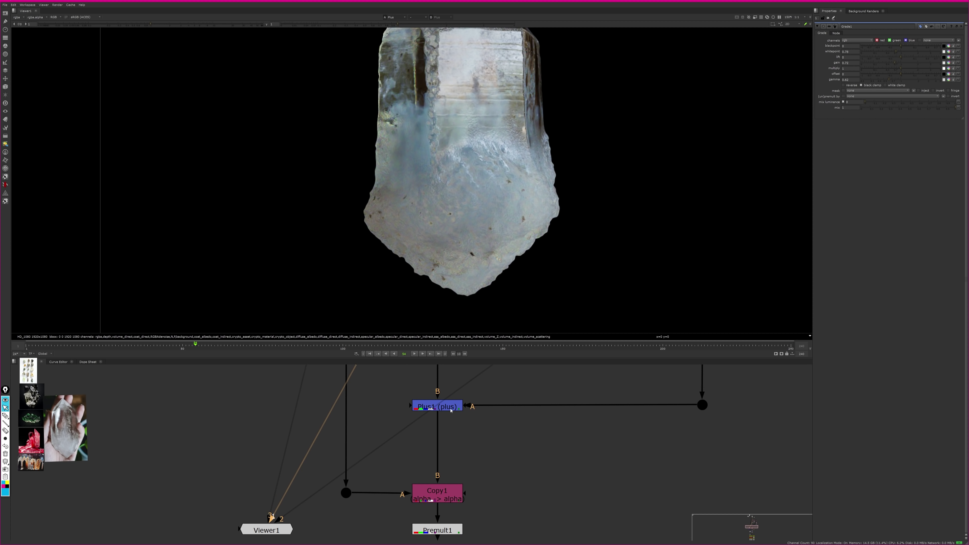
left_click(469, 440)
key("1")
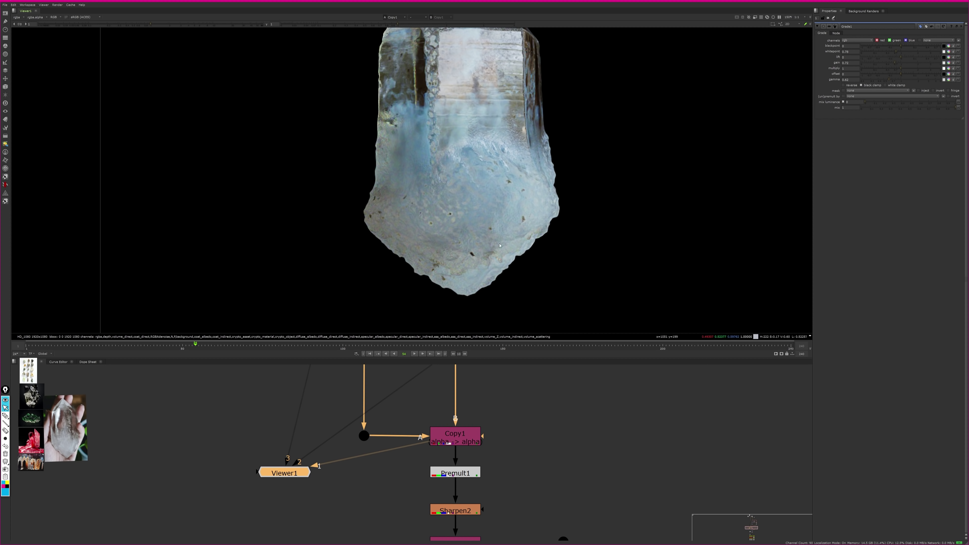
key("a")
key("a")
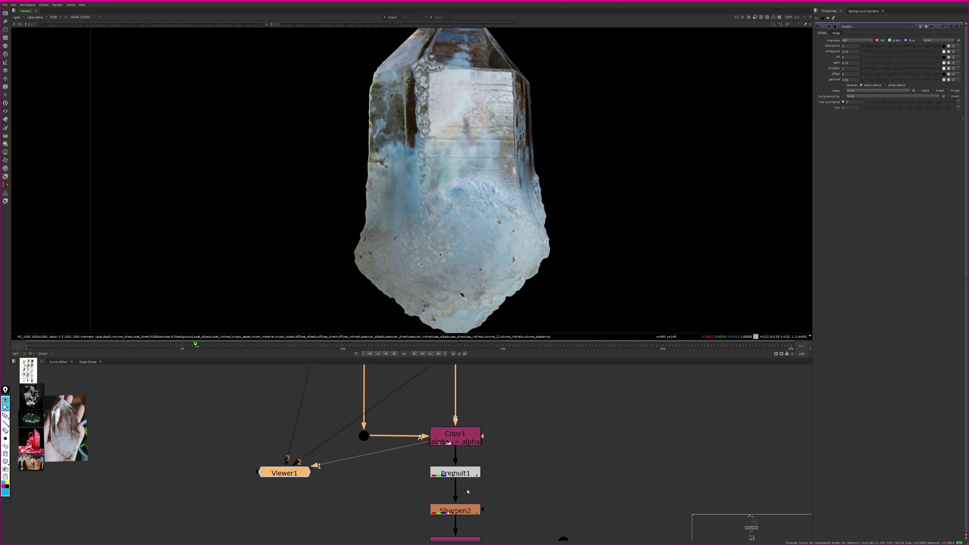
Step: View the Premult1 node's output and check the crystal's alpha matte
left_click(464, 477)
key("1")
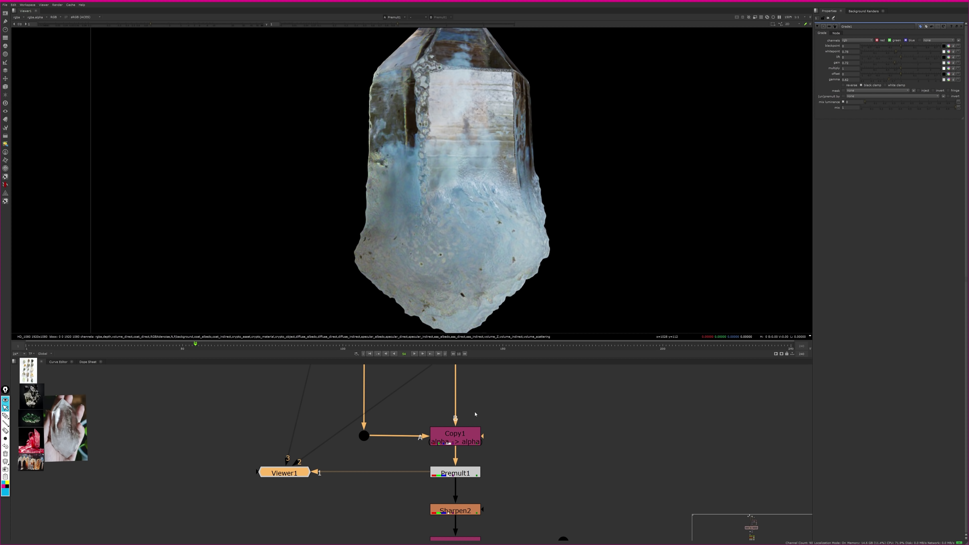
left_click(457, 475)
key("a")
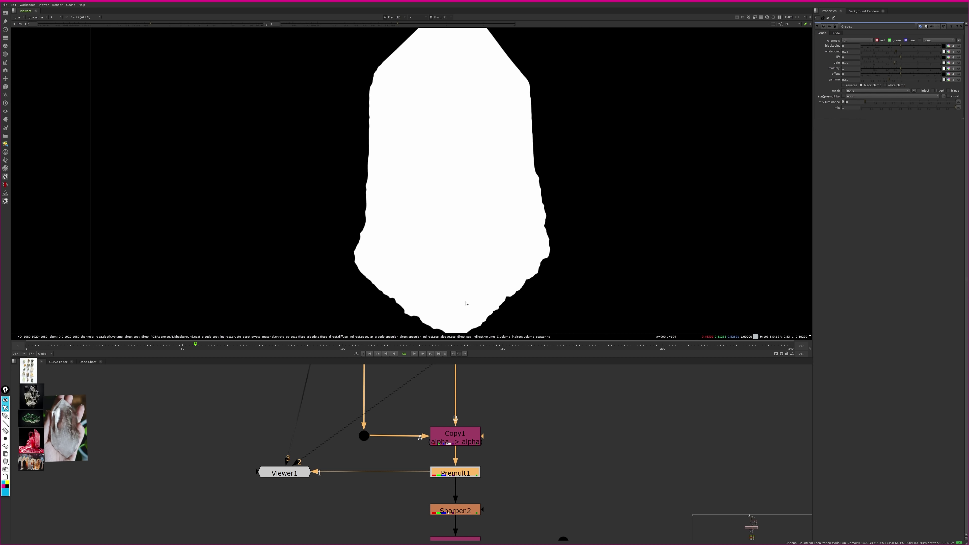
key("a")
Step: View the Sharpen2 node and toggle it off and on to compare the sharpening at the crystal's tip and body
middle_click_drag(491, 461, 559, 414)
scroll(489, 424, "up", 3)
left_click(489, 406)
key("1")
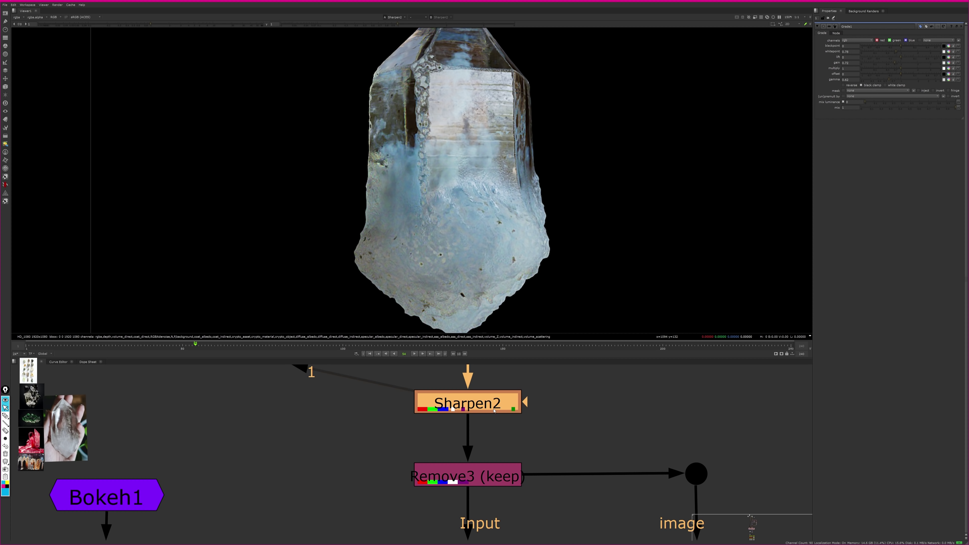
key("d")
scroll(516, 203, "up", 5)
middle_click_drag(517, 203, 464, 331)
key("d")
key("d")
key("d")
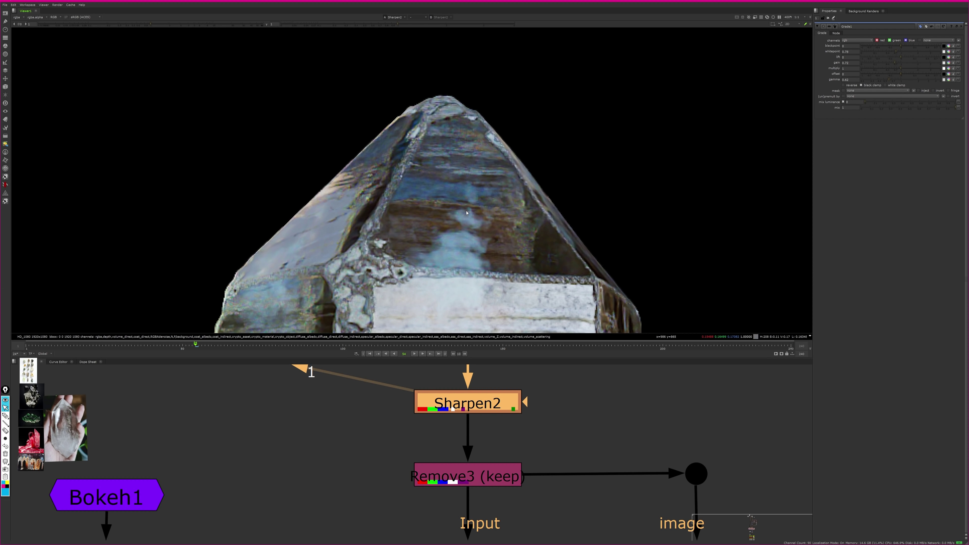
scroll(444, 191, "down", 4)
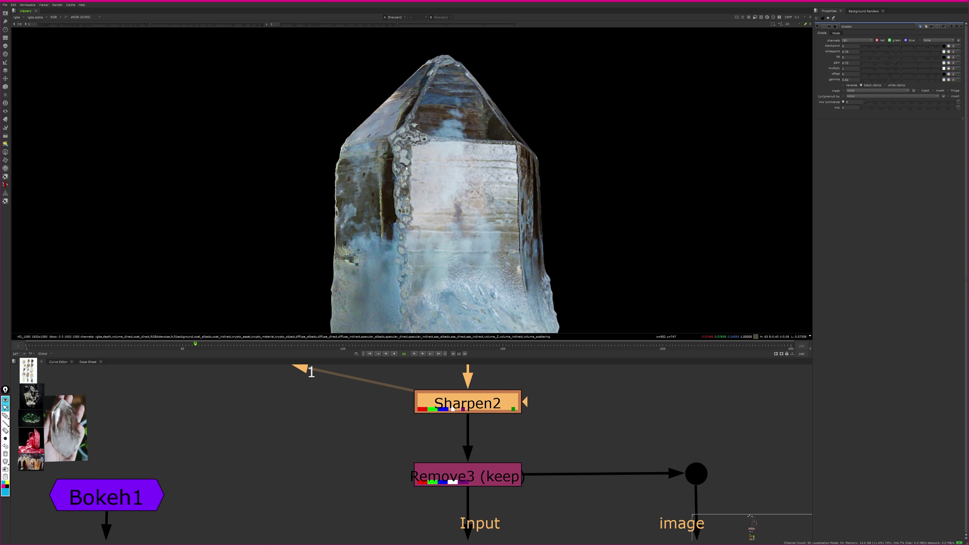
key("d")
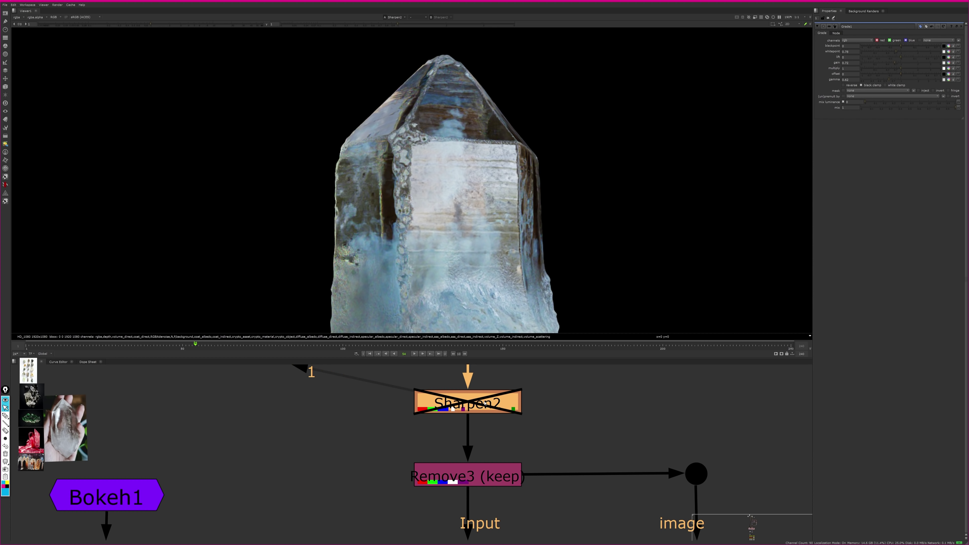
key("d")
Step: View the Remove3 (keep) node's output, open its settings, and show its depth channel
middle_click_drag(506, 482, 505, 410)
scroll(481, 402, "down", 3)
left_click(504, 411)
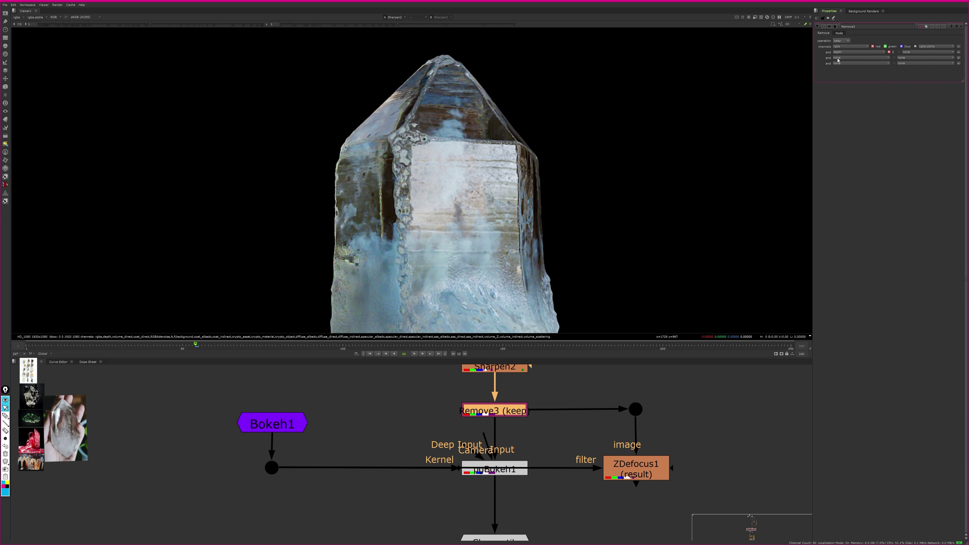
left_click(21, 19)
key("Escape")
key("1")
left_click(19, 17)
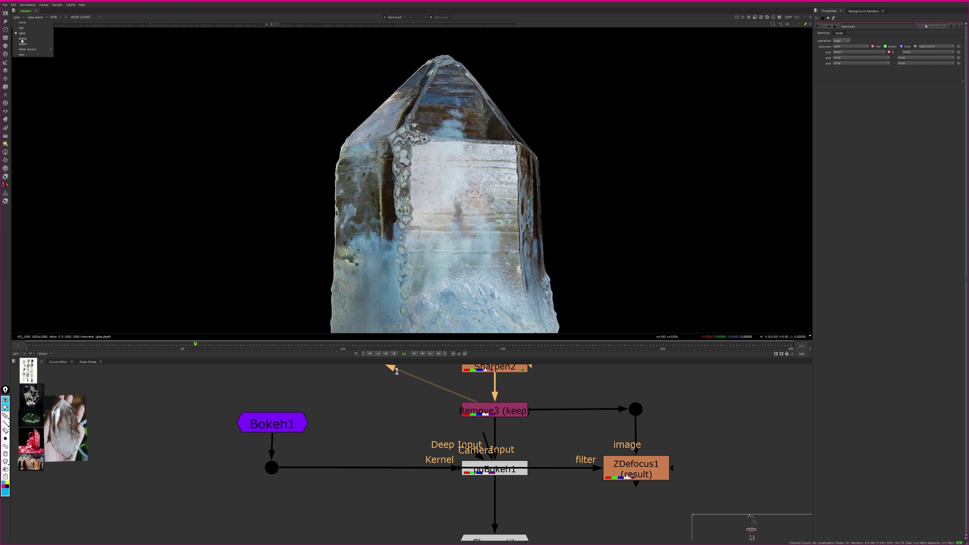
left_click(23, 44)
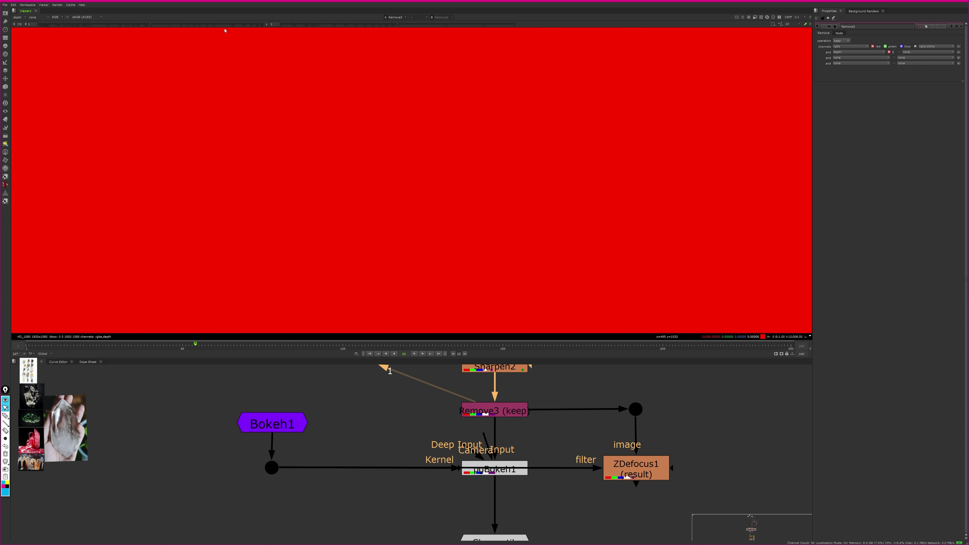
Step: Try adjusting the viewer's exposure on the depth channel, and switch the viewer back to rgba
left_click(281, 27)
left_click_drag(104, 23, 43, 24)
left_click(42, 25)
left_click(17, 17)
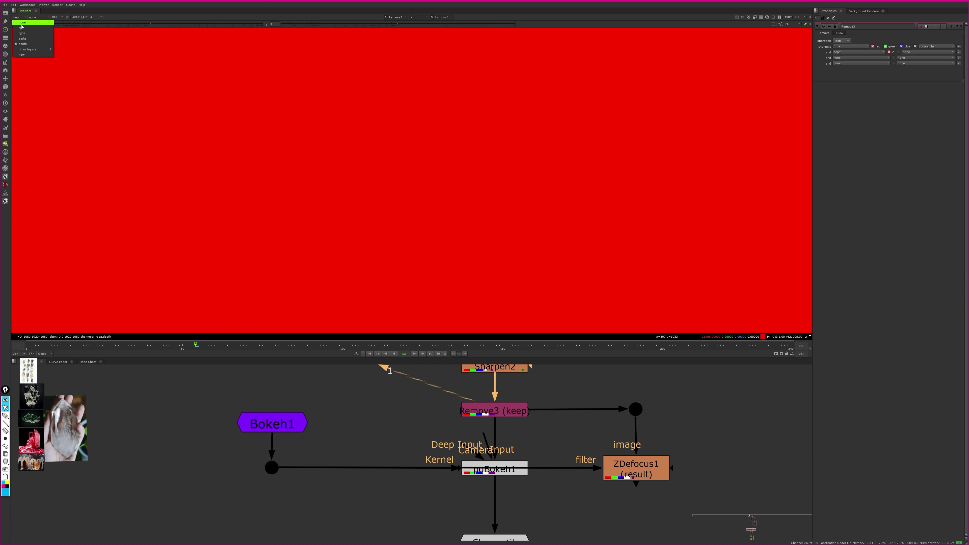
left_click(26, 32)
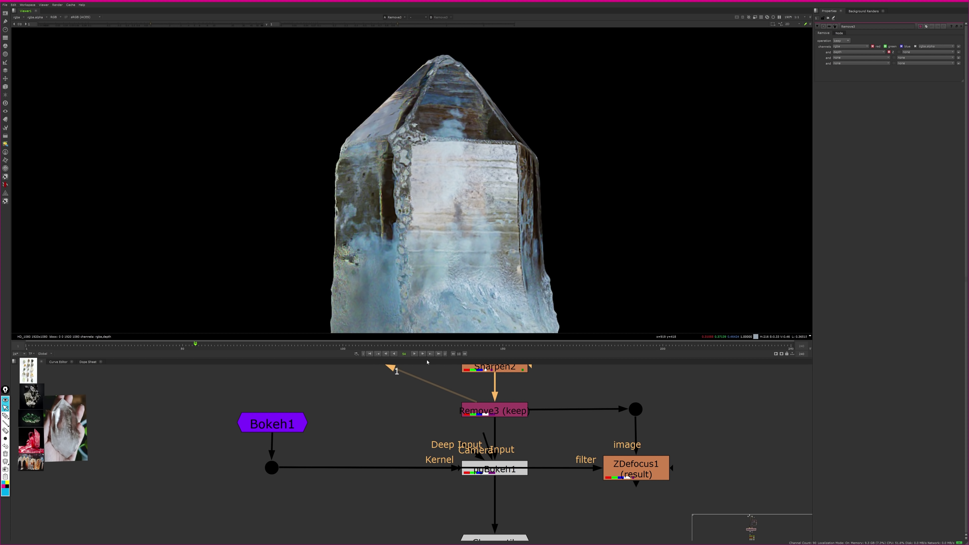
Step: View ZDefocus1 and temporarily switch its output to layer setup to examine the focus region, returning it to result
middle_click_drag(550, 447, 550, 413)
left_click(634, 425)
key("1")
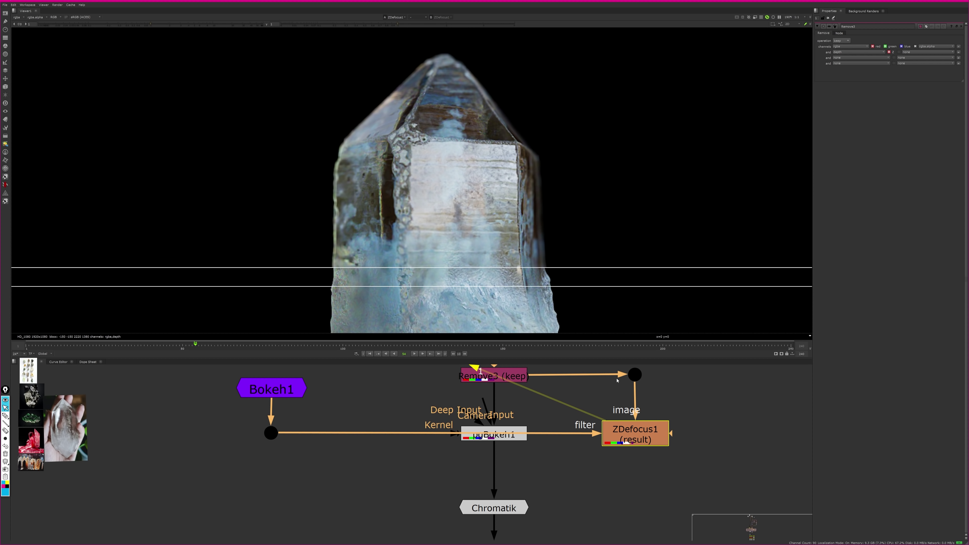
double_click(634, 425)
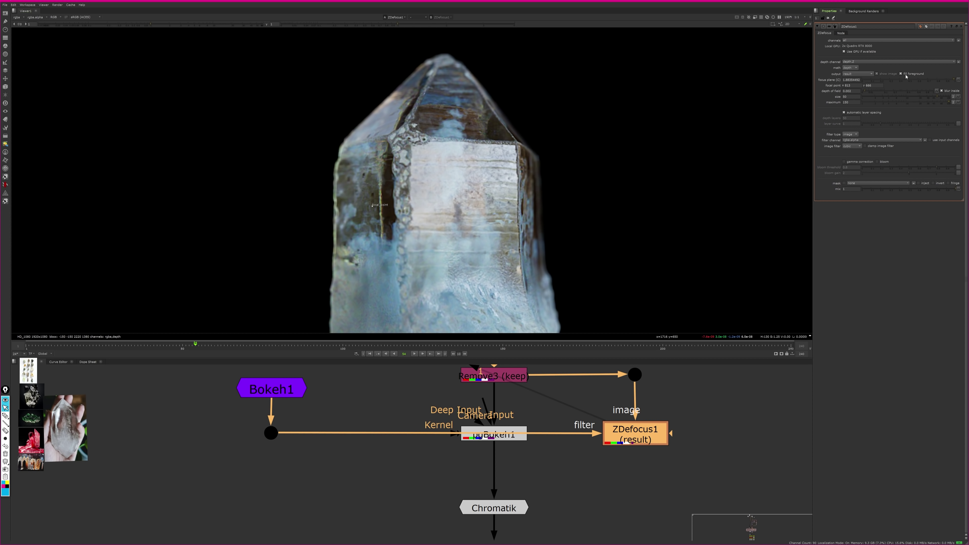
left_click(864, 74)
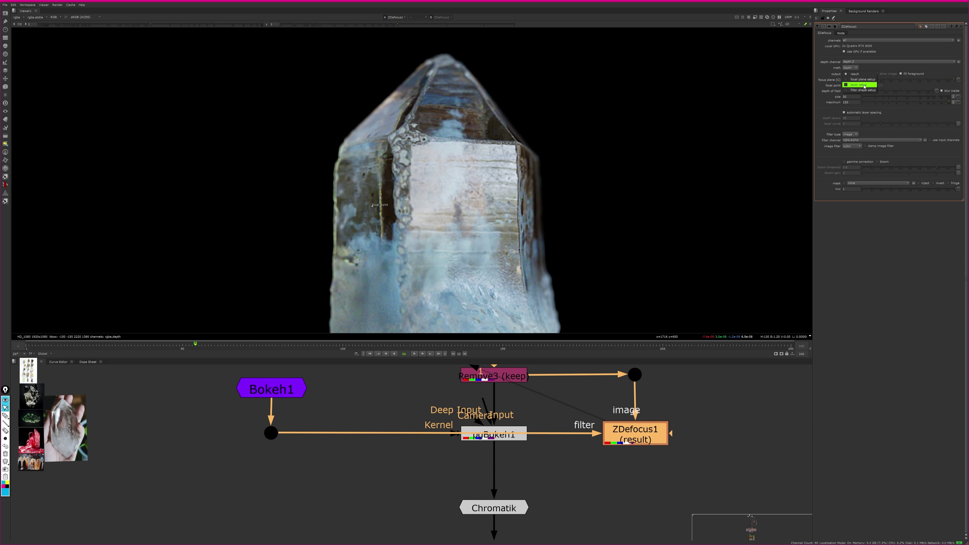
left_click(865, 85)
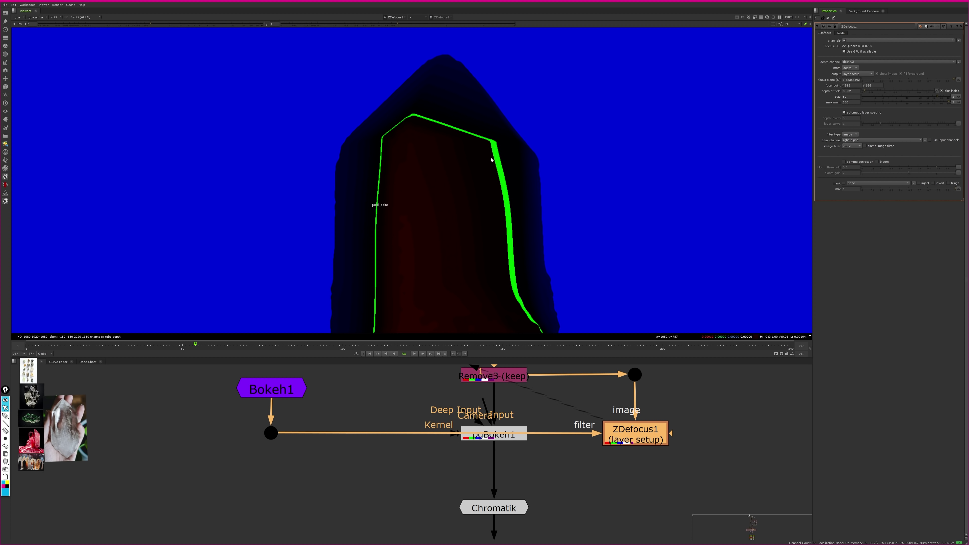
left_click(861, 74)
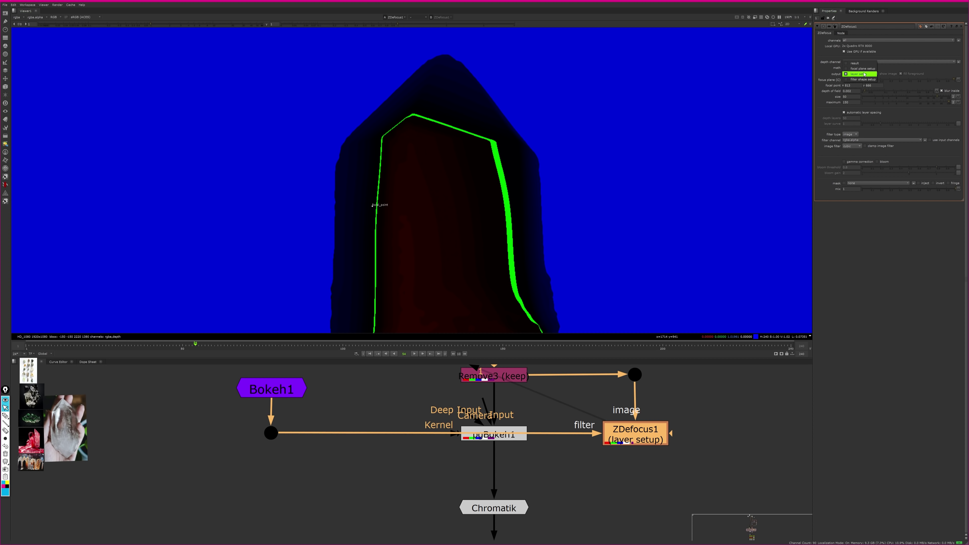
left_click(858, 64)
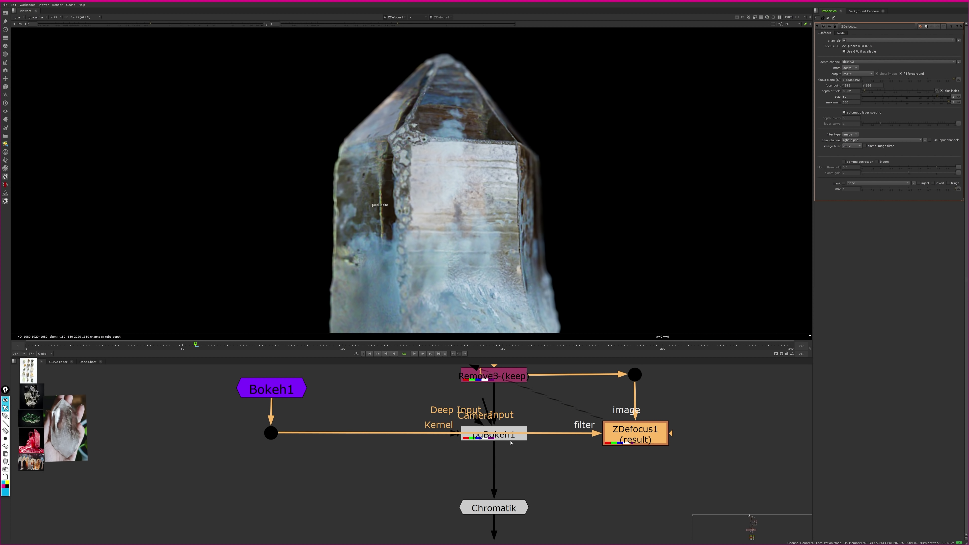
Step: View the pgBokeh1 node's output and examine the defocus around the crystal's lower body and base
left_click(511, 432)
key("1")
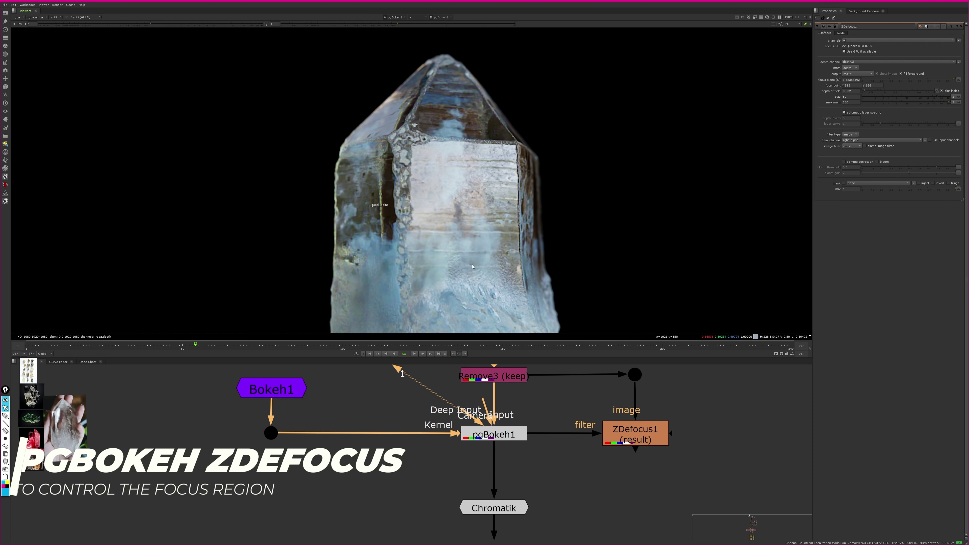
middle_click_drag(511, 156, 518, 73)
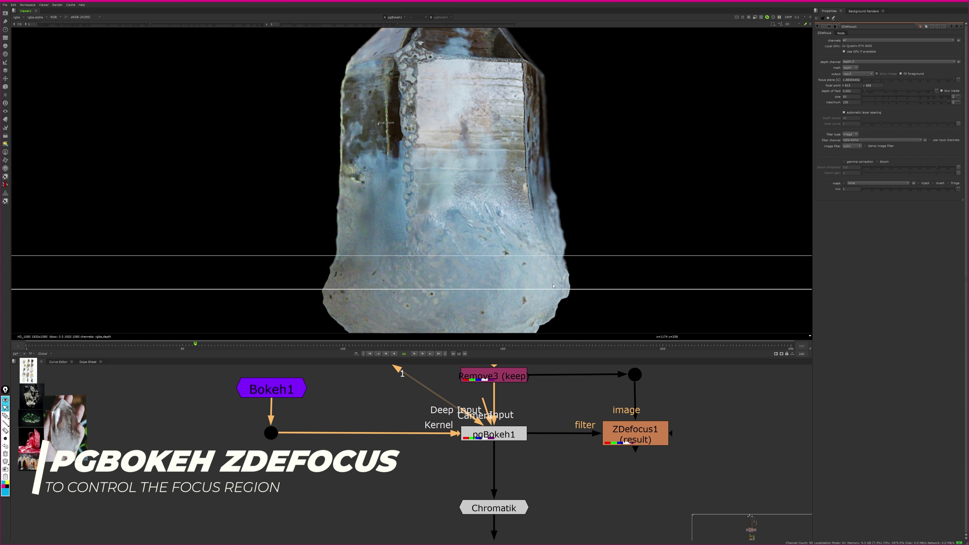
middle_click_drag(519, 201, 482, 88)
Step: View the Bokeh1 node's kernel image, fitted in the viewer
left_click(262, 393)
key("1")
key("f")
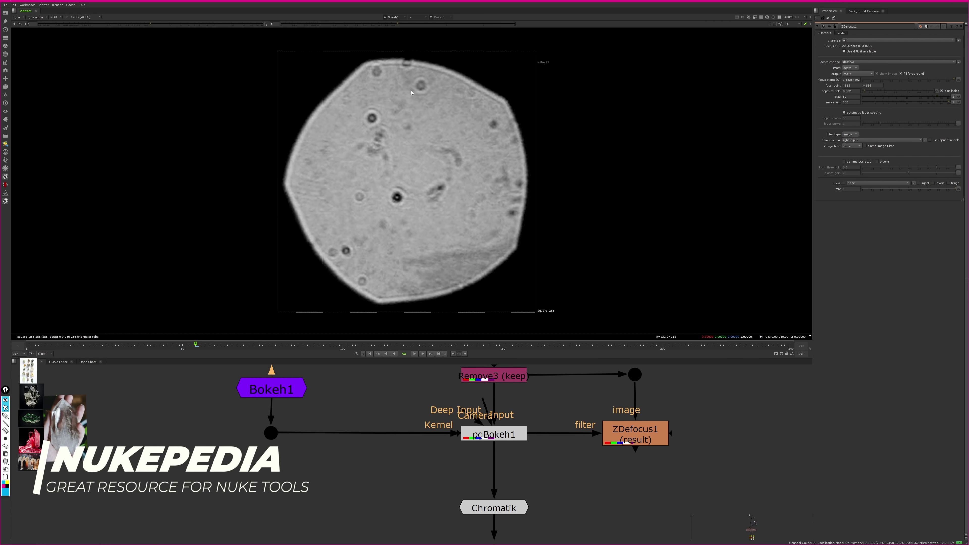
Step: Open the pgBokeh1 node's settings and inspect its defocused result up close at the crystal's tip
double_click(503, 438)
key("1")
scroll(471, 245, "up", 5)
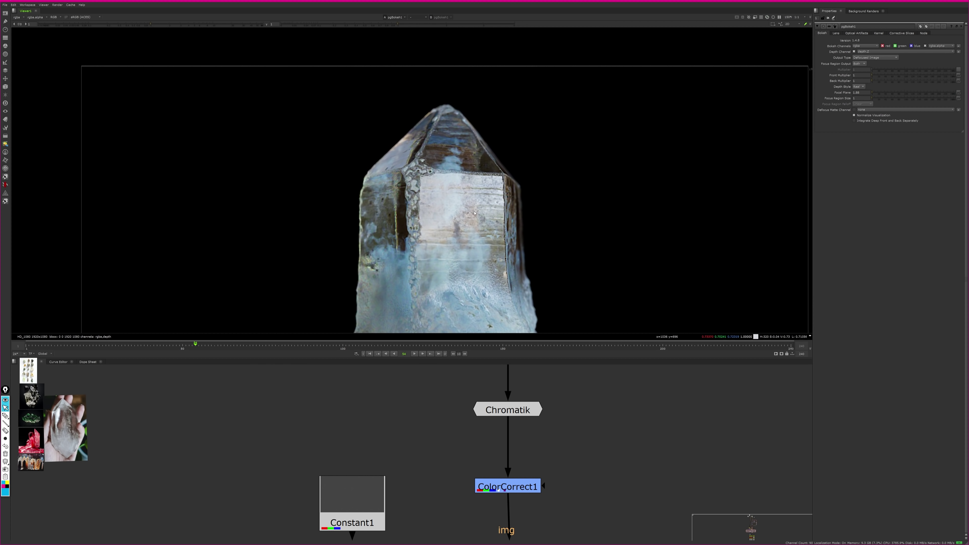
scroll(474, 213, "up", 6)
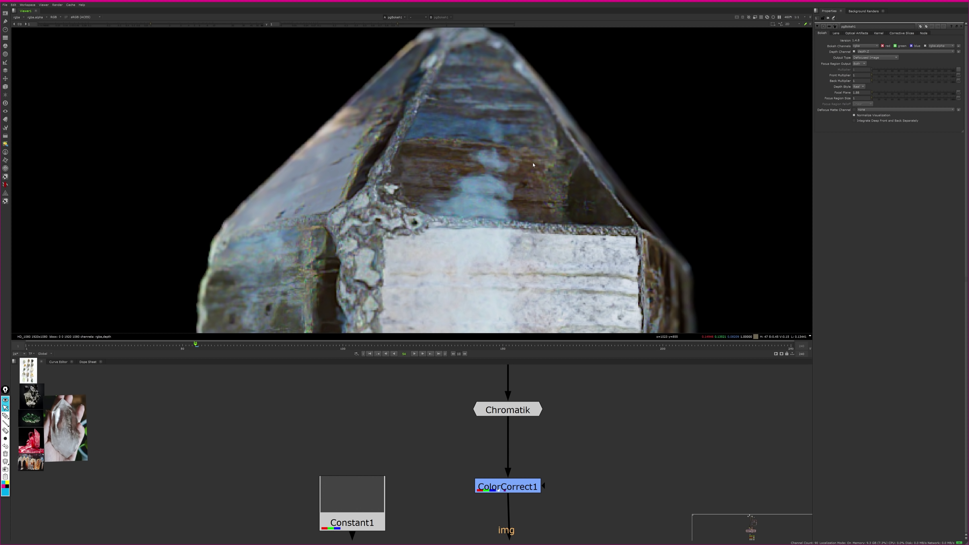
Step: View the Chromatik node's output, open its settings, and inspect the colour fringing at the crystal's tip and base
left_click(513, 408)
key("1")
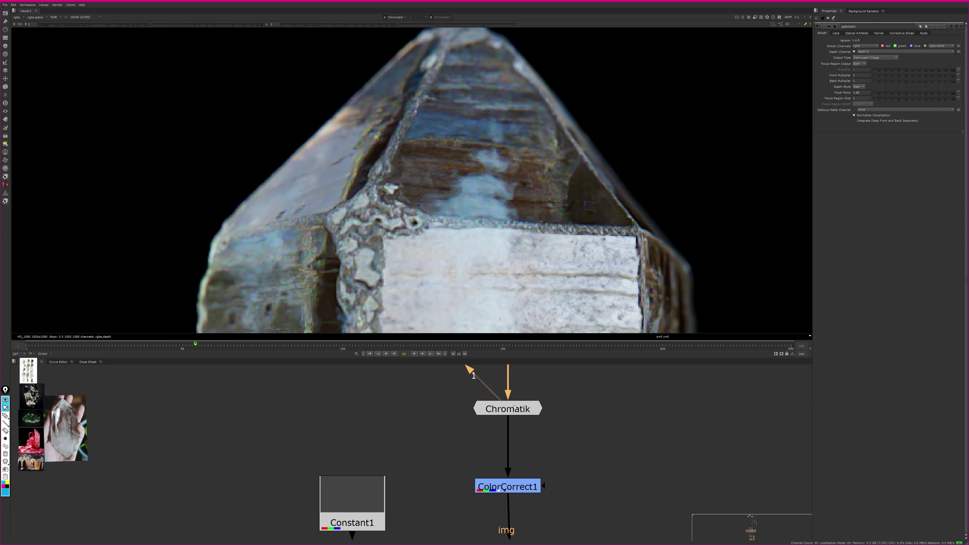
double_click(523, 412)
scroll(516, 230, "down", 3)
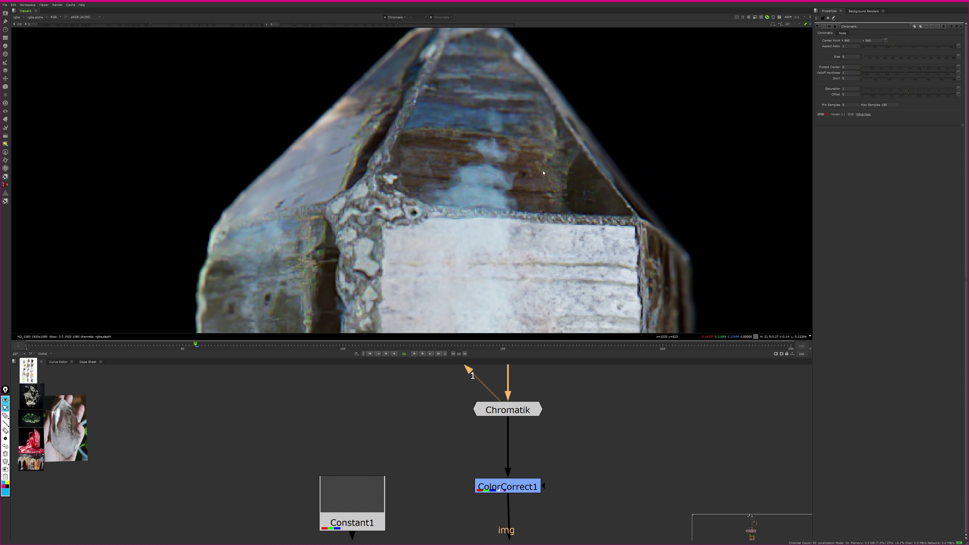
left_click(517, 415)
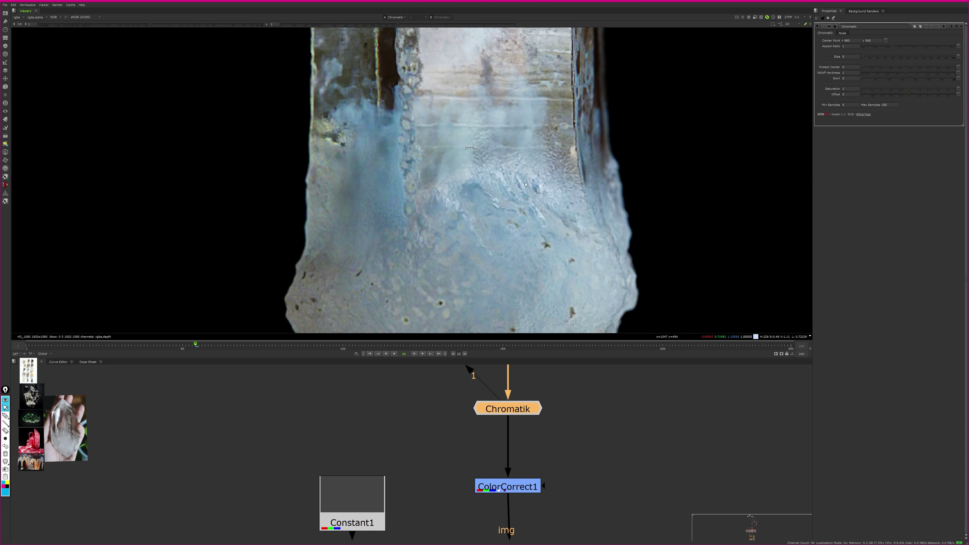
scroll(524, 274, "up", 3)
left_click_drag(510, 406, 510, 409)
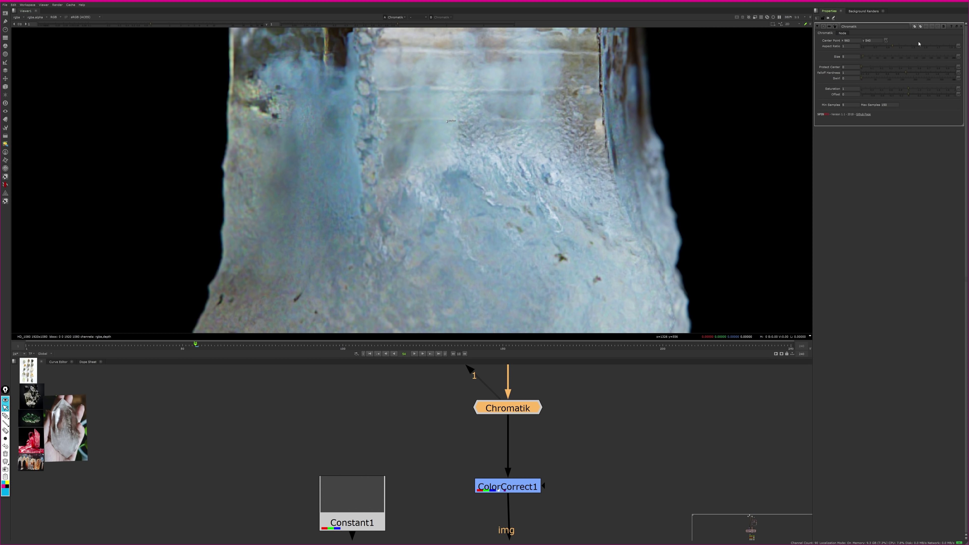
Step: Raise Chromatik's Size to exaggerate the colour fringing, and set it back to 5
left_click_drag(876, 57, 925, 57)
scroll(495, 201, "down", 5)
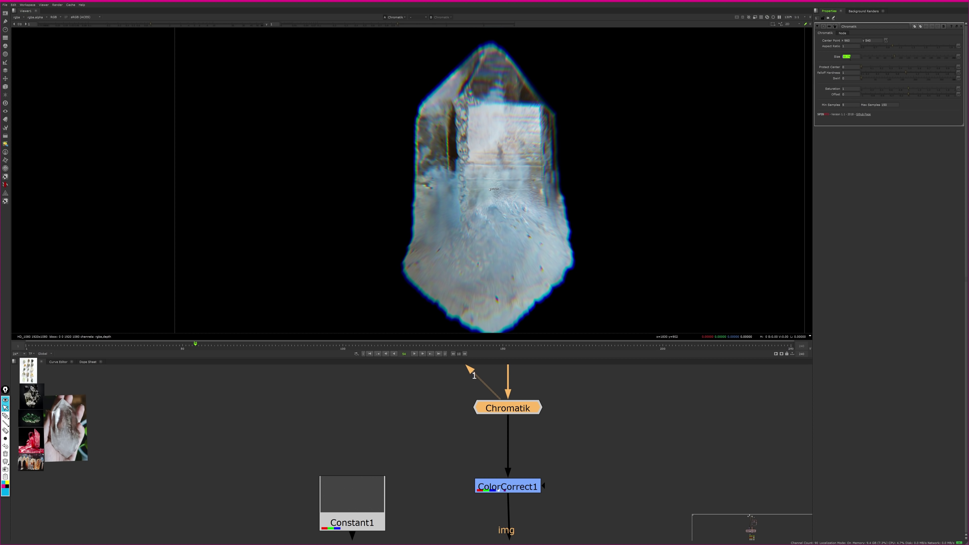
type("5")
Step: Toggle Chromatik off and on repeatedly to compare the fringing along the crystal's edge up close and on the whole body
scroll(548, 178, "up", 5)
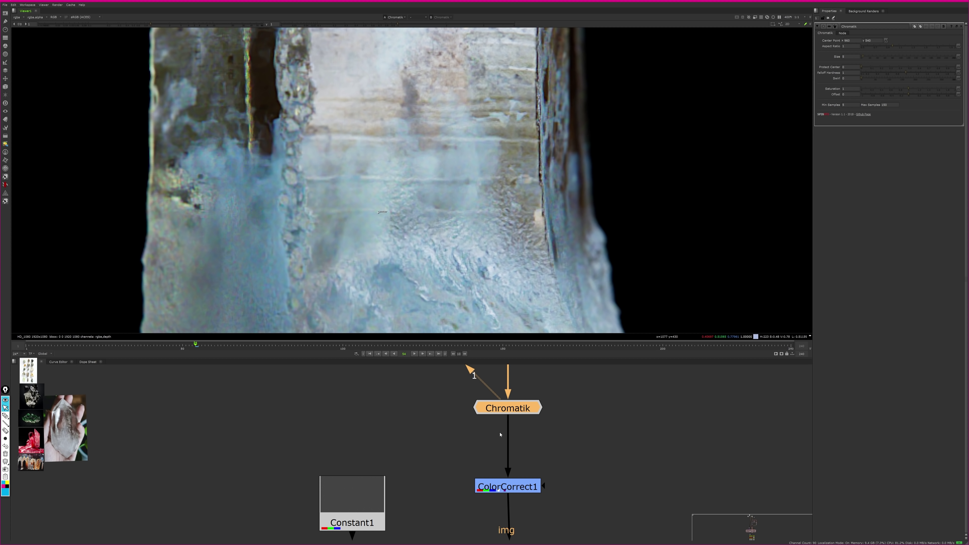
key("d")
key("d")
scroll(583, 234, "up", 3)
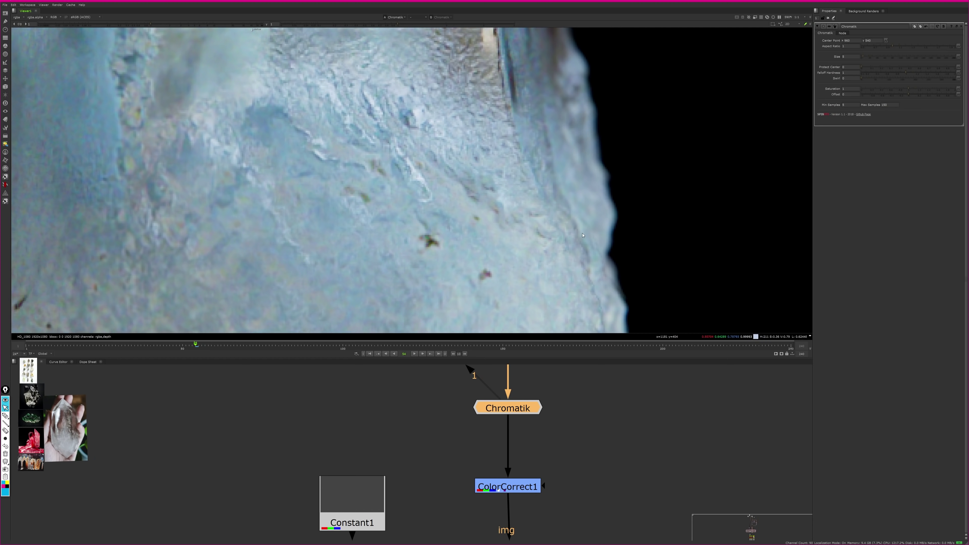
key("d")
key("d")
key("d")
key("d")
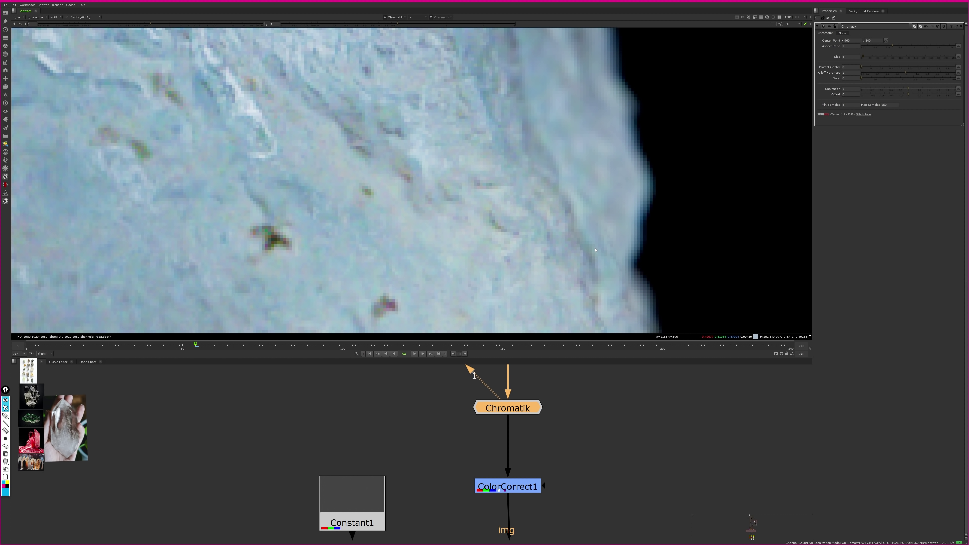
scroll(567, 253, "down", 1)
key("d")
scroll(568, 253, "down", 8)
key("d")
scroll(539, 233, "up", 2)
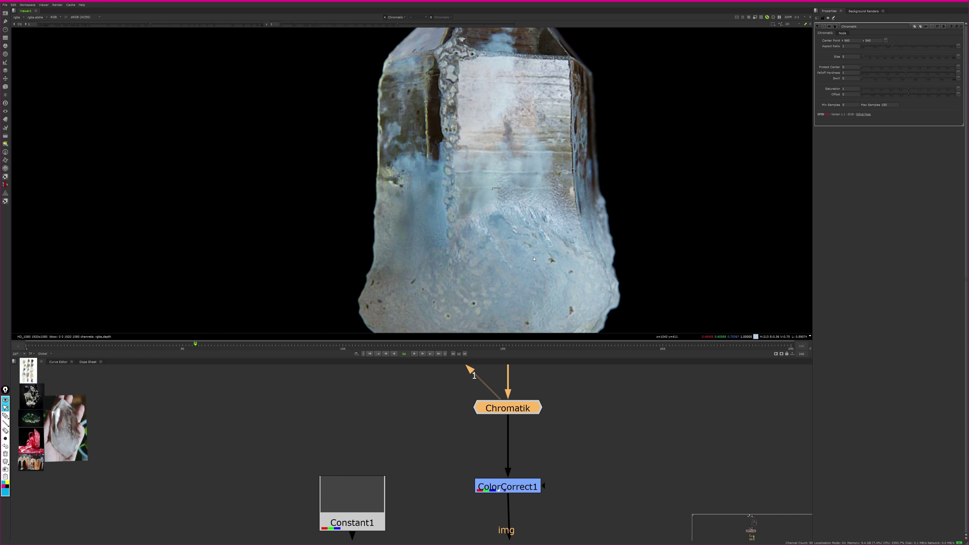
Step: Open the Nuke Survival Toolkit documentation and close it again
left_click(562, 407)
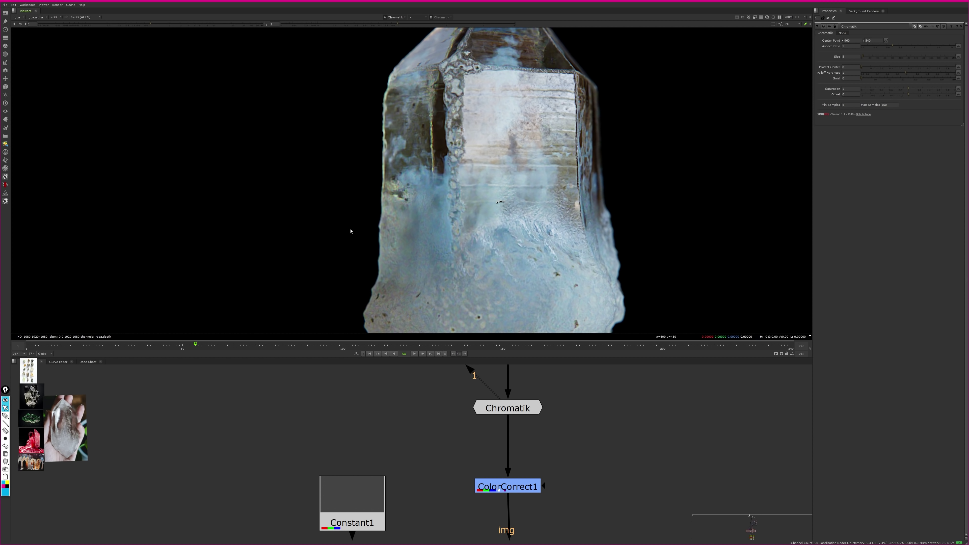
left_click(6, 186)
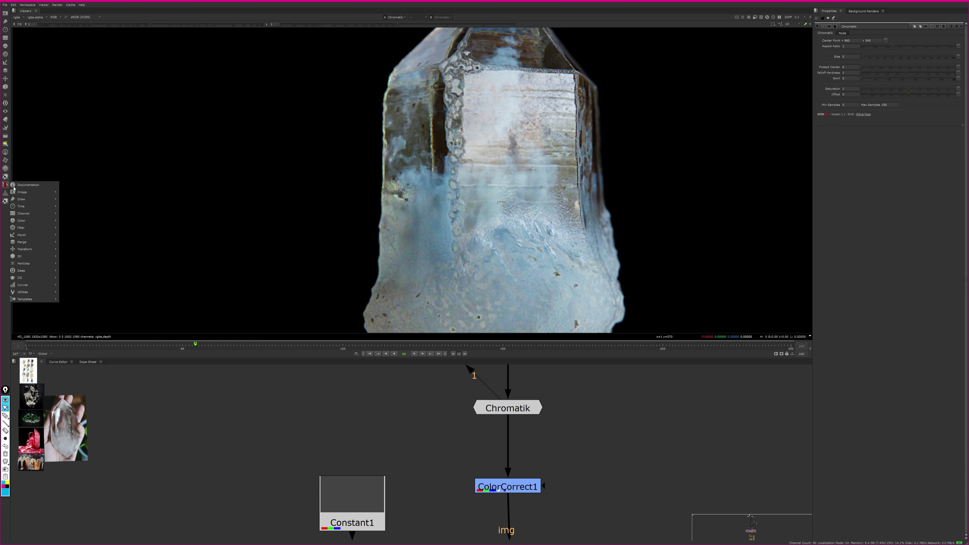
left_click(17, 185)
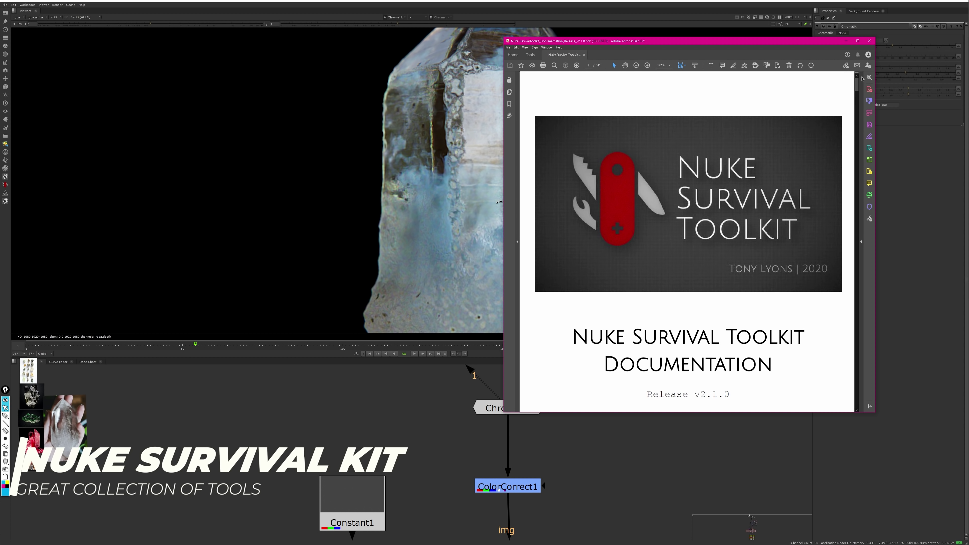
left_click(869, 41)
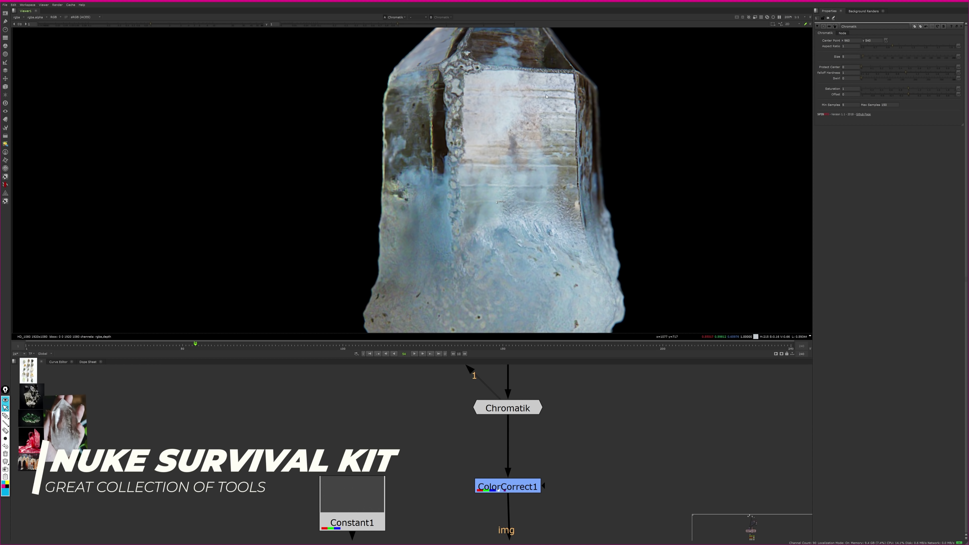
Step: View ColorCorrect1, open its settings, and show only the highlight curve in its ranges
middle_click_drag(550, 432, 553, 395)
double_click(524, 448)
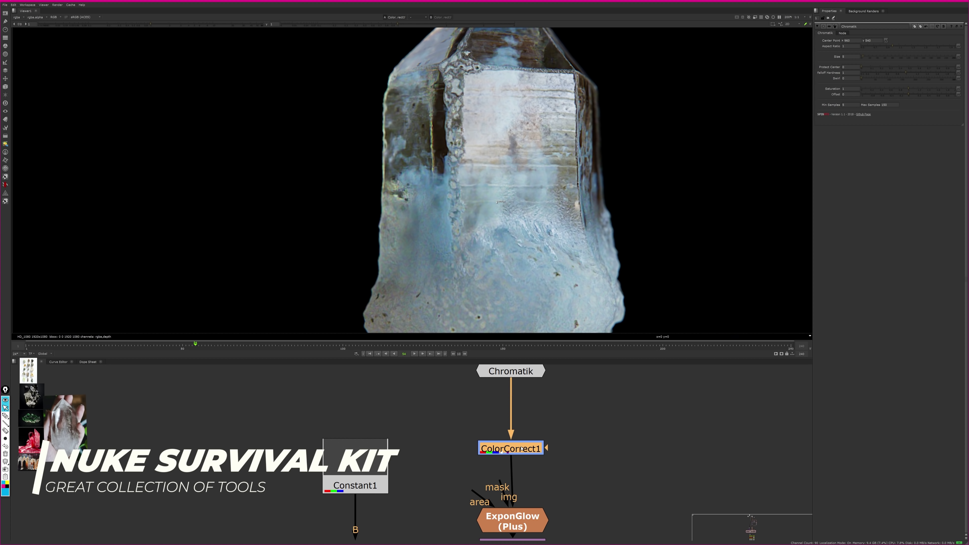
key("1")
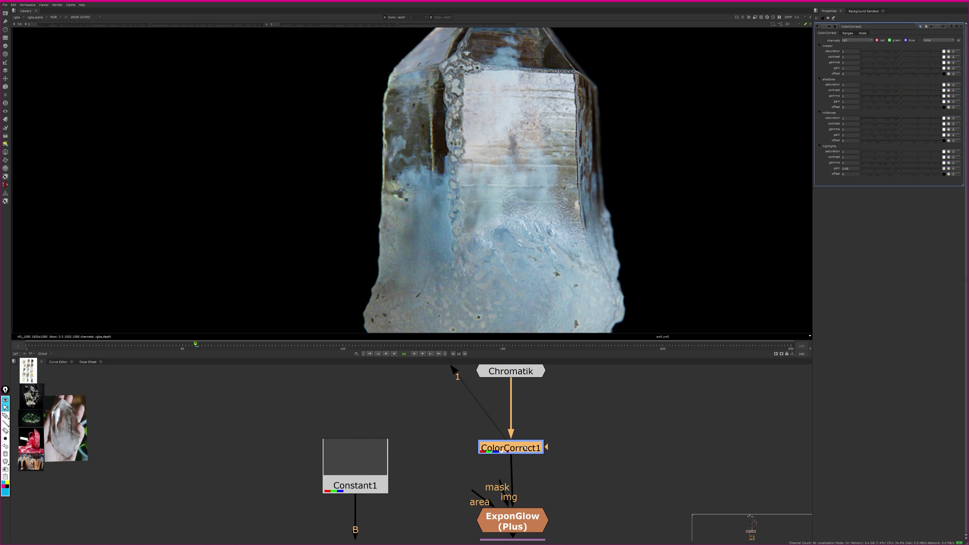
left_click(850, 32)
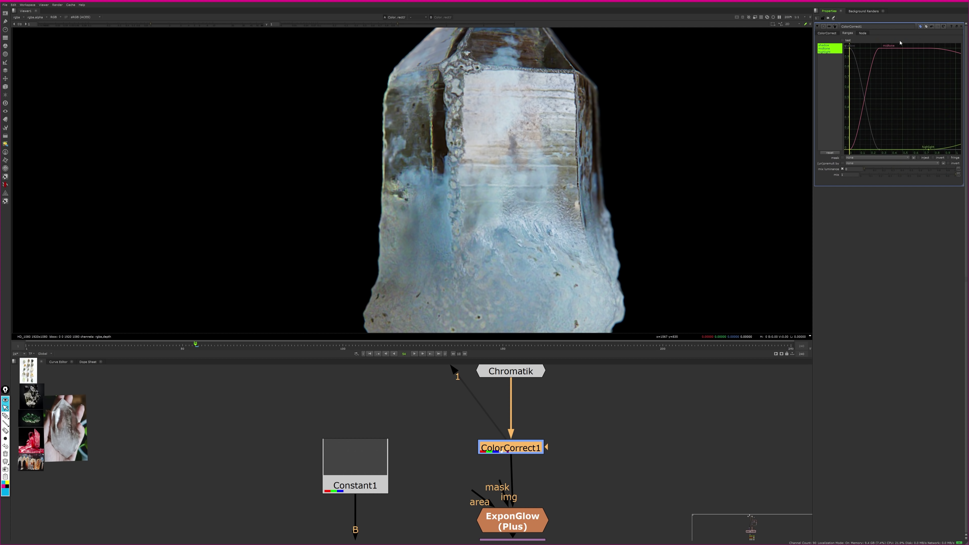
left_click(836, 52)
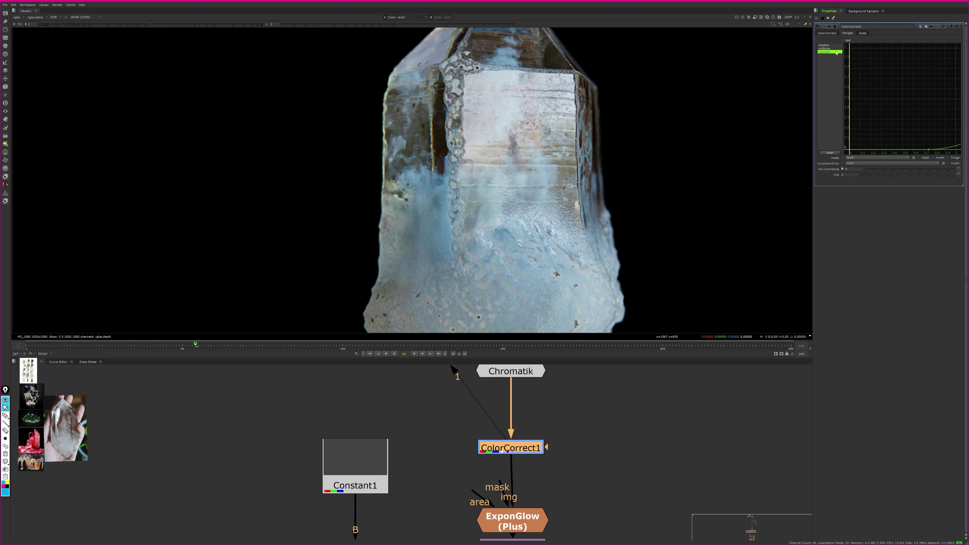
Step: View the ExponGlow result, disable ColorCorrect1, and go to a frame where the crystal glows strongly
left_click(604, 425)
key("1")
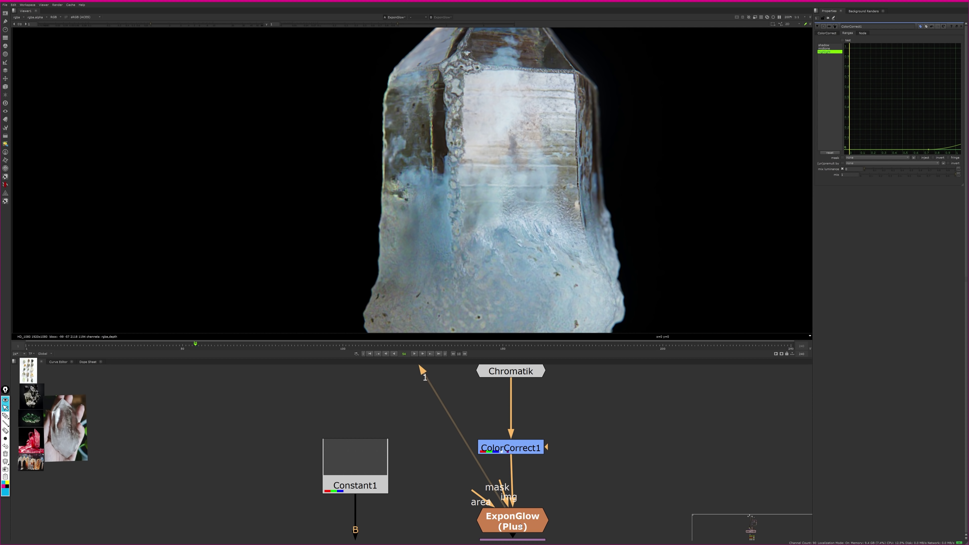
left_click(527, 454)
key("d")
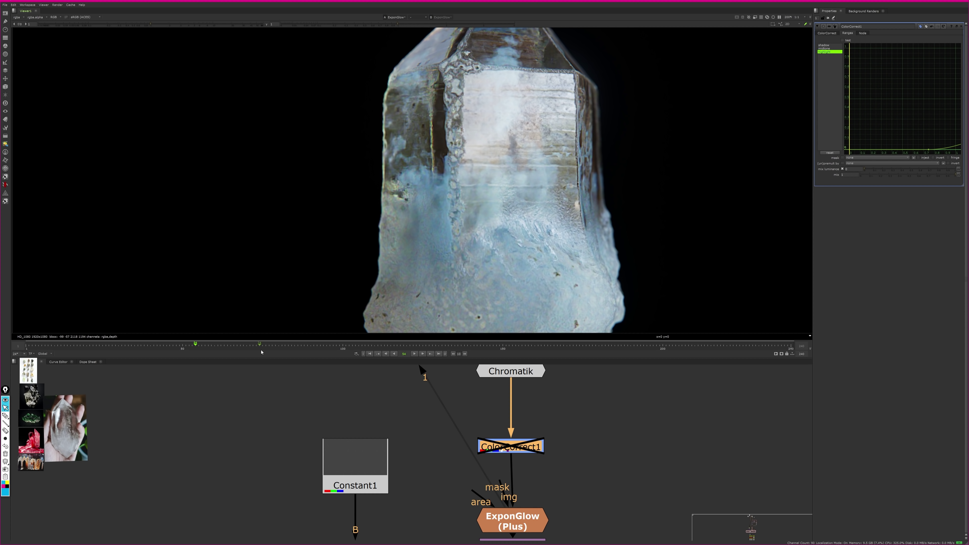
left_click(269, 345)
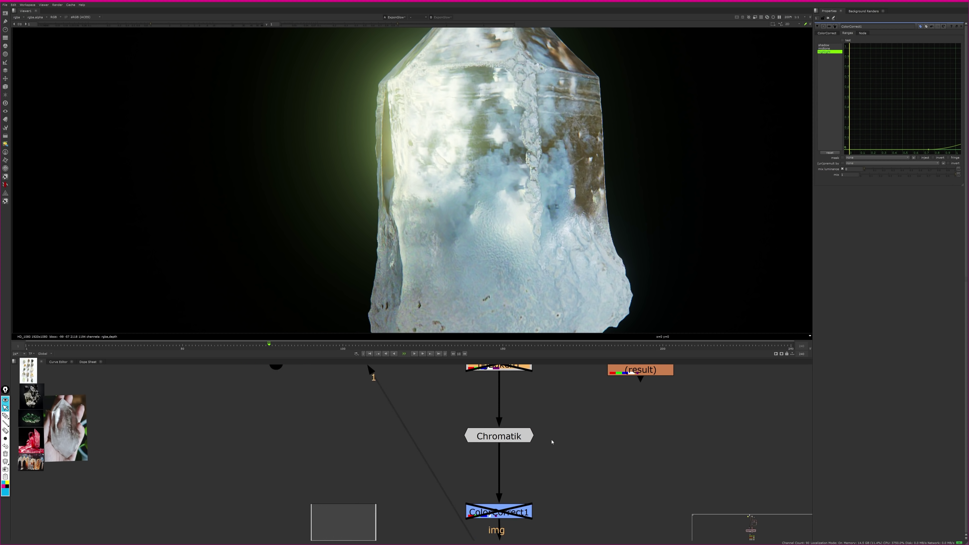
Step: Toggle ColorCorrect1 off and on repeatedly to compare its influence on the glow, leaving it enabled
middle_click_drag(509, 465, 514, 417)
left_click(510, 481)
key("d")
key("d")
key("d")
key("d")
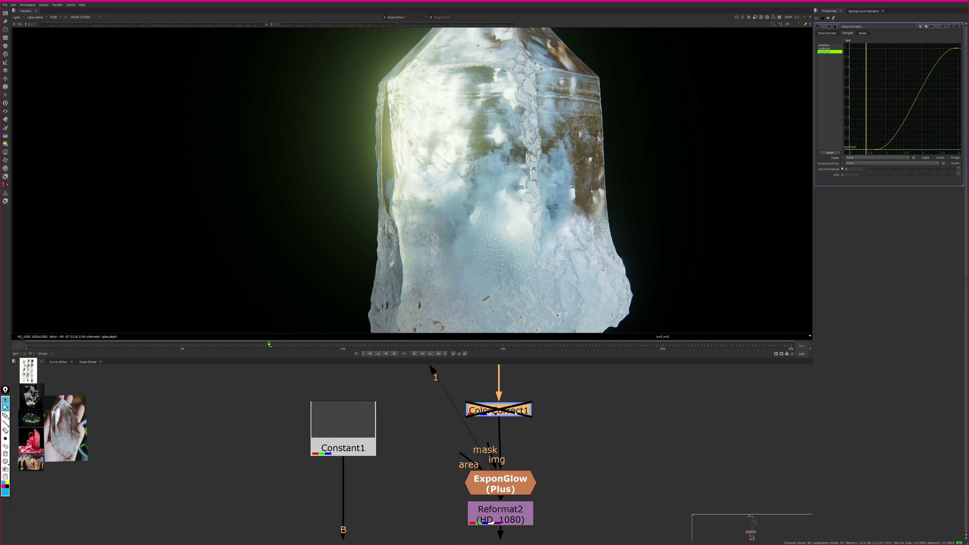
key("d")
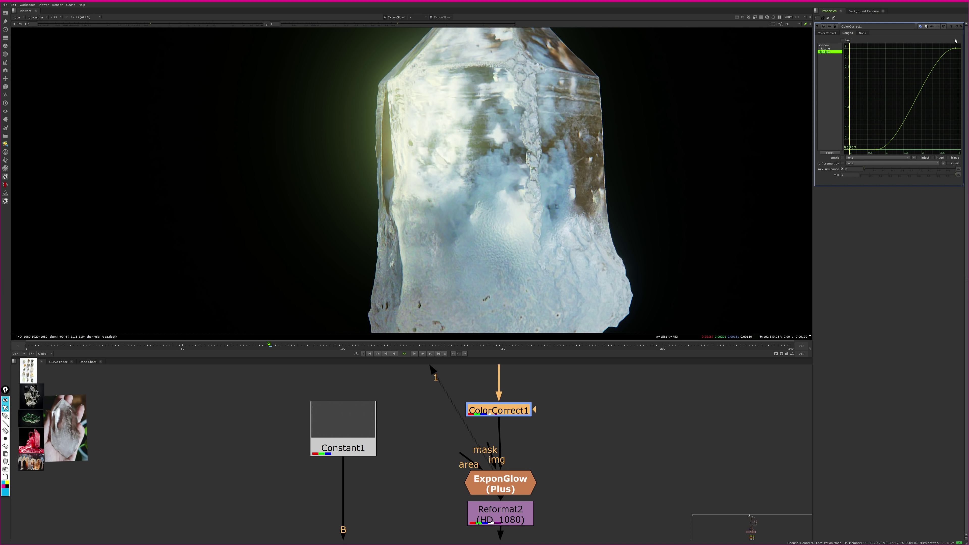
Step: Compare ColorCorrect1's shadow, midtone and highlight range curves, and return to its main correction settings
left_click(825, 45)
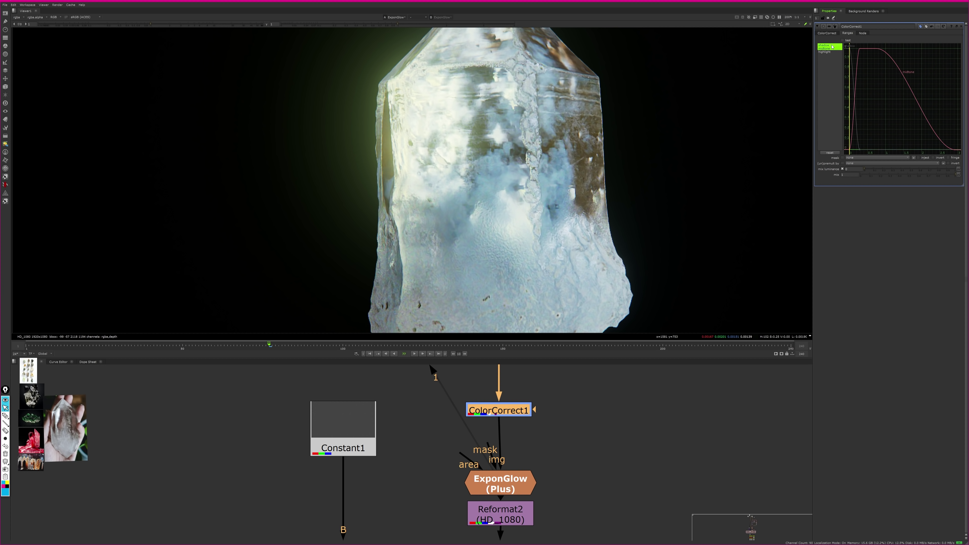
left_click(826, 49)
left_click(827, 52, "ctrl")
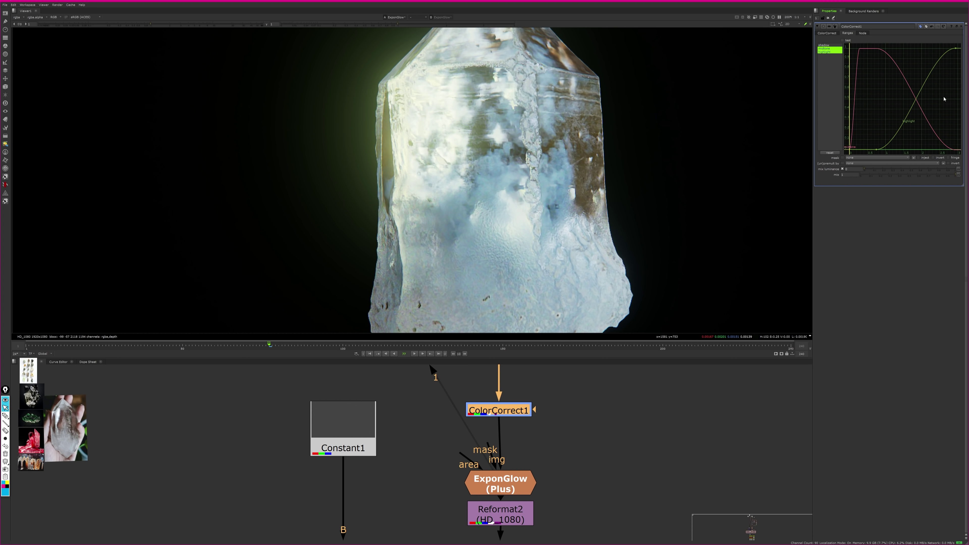
left_click(827, 33)
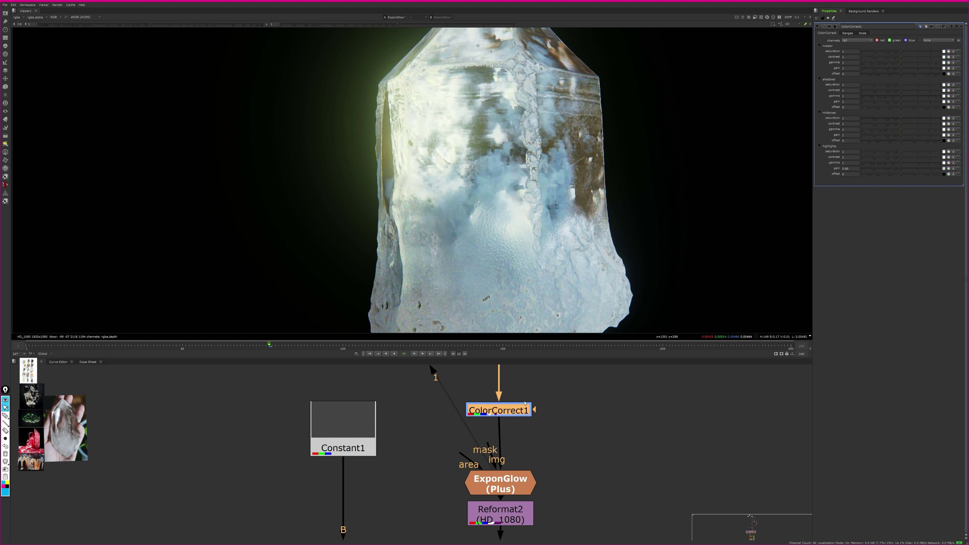
Step: Toggle ColorCorrect1 once more, raise its highlights gain slightly, and check the glow around the crystal
key("d")
key("d")
left_click_drag(886, 169, 895, 169)
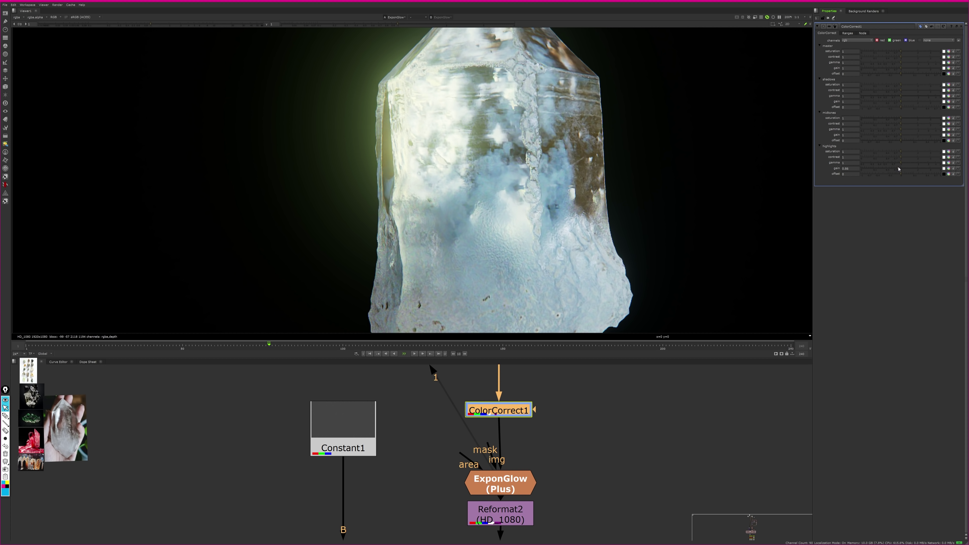
left_click(522, 479)
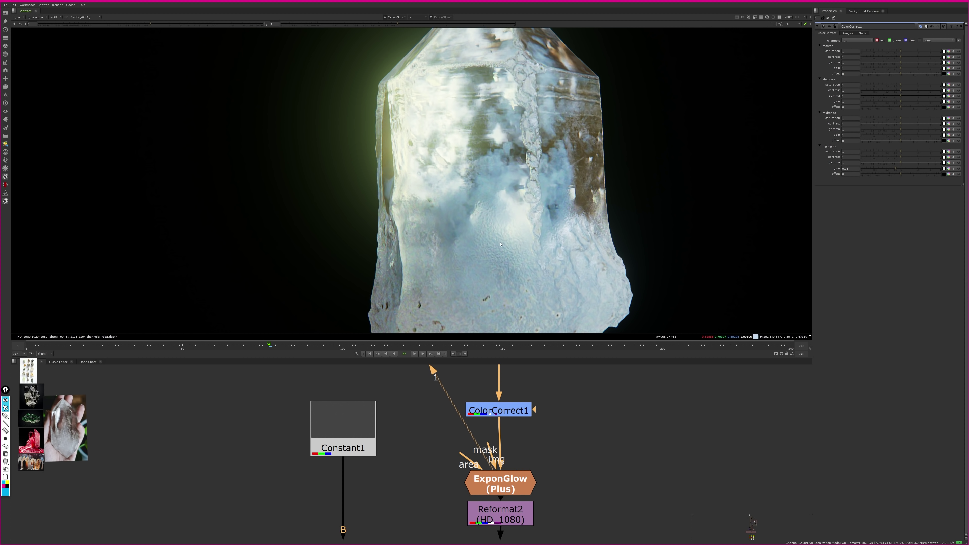
scroll(478, 196, "down", 3)
scroll(479, 196, "up", 2)
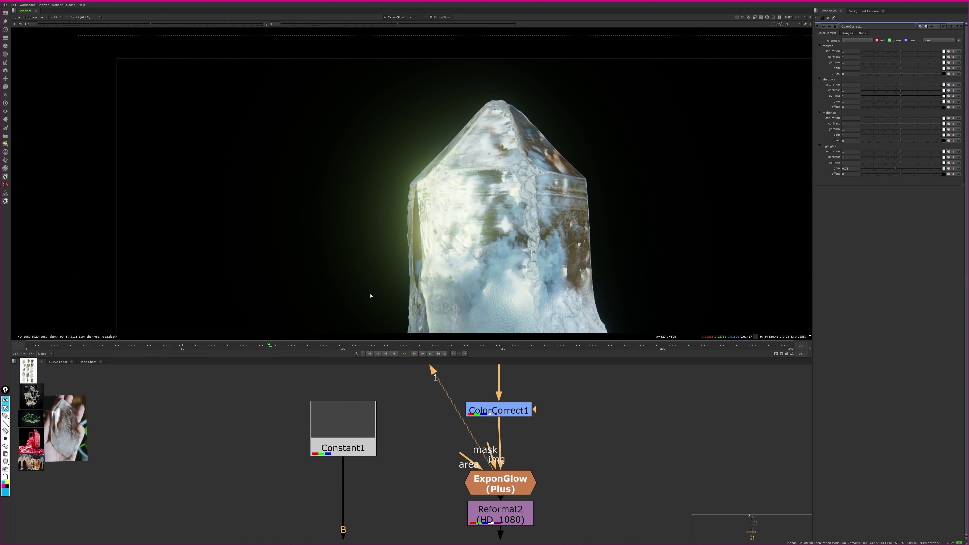
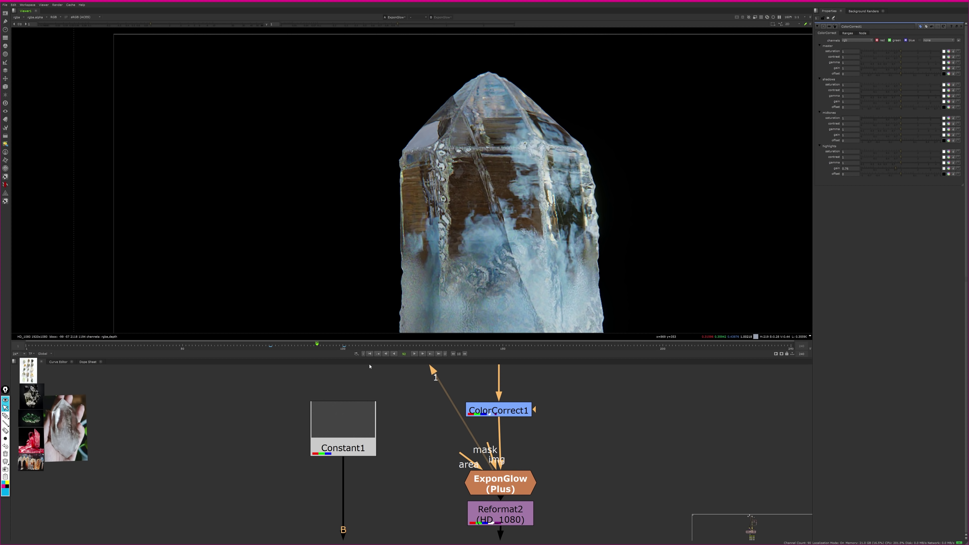
Step: Open ExponGlow's settings, turn on Effect Only to inspect the isolated glow, and turn it off again
double_click(500, 483)
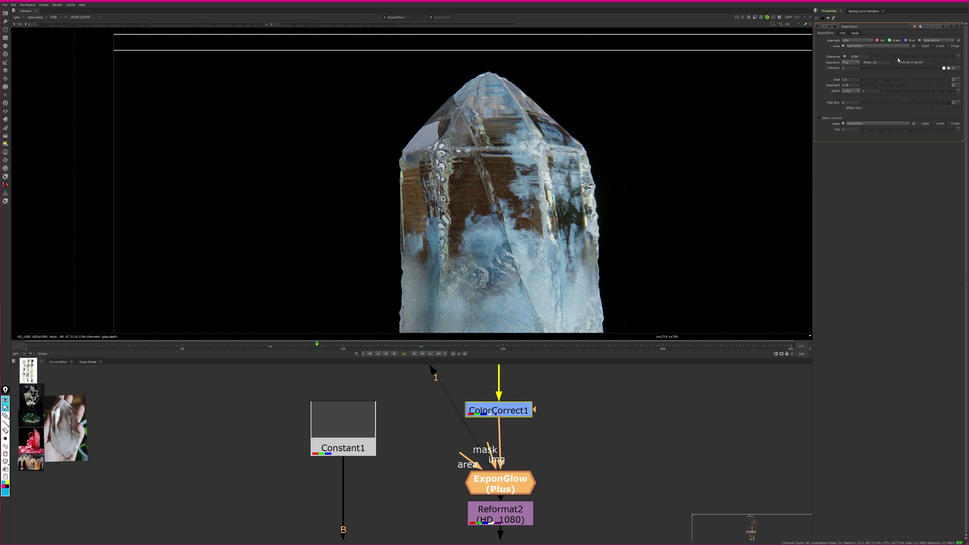
left_click(843, 108)
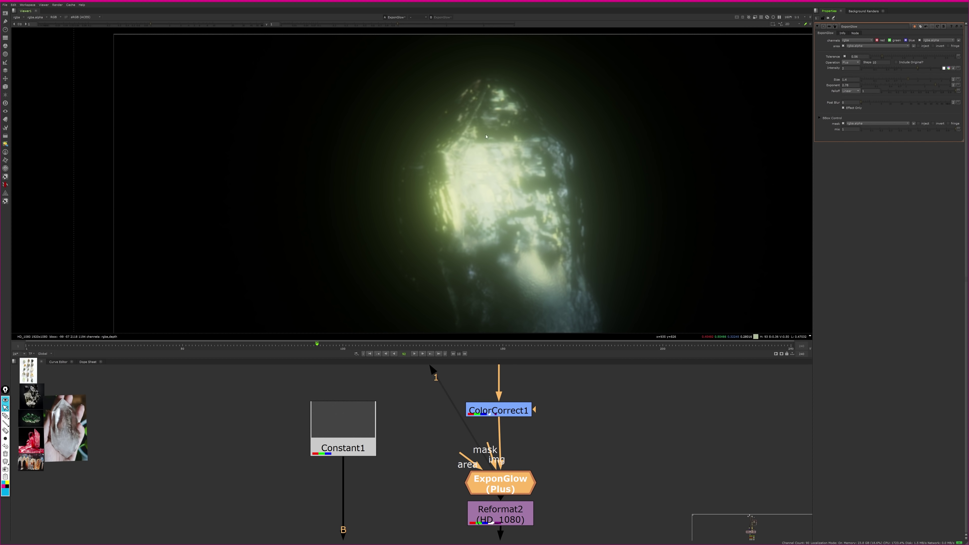
middle_click_drag(471, 122, 481, 147)
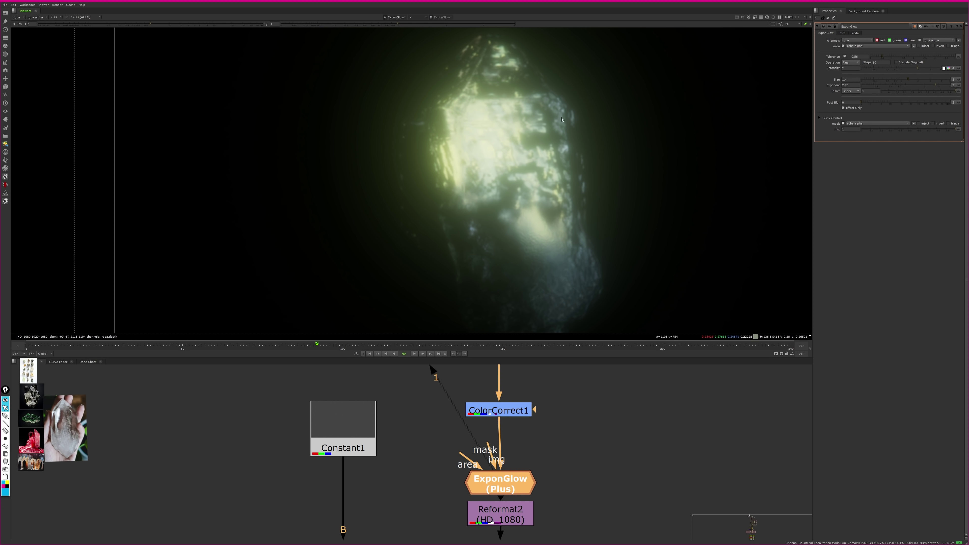
left_click(843, 107)
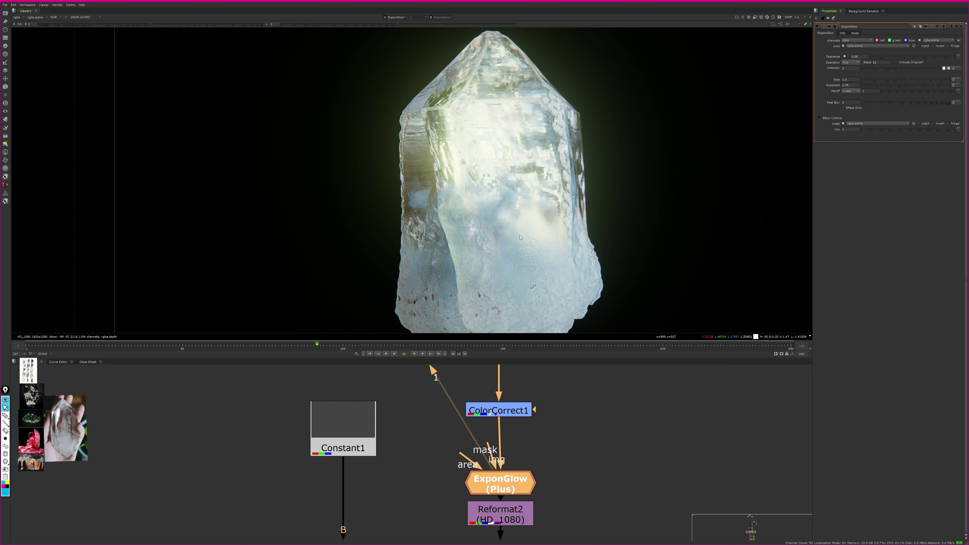
Step: View the Reformat2 result and the Merge2 composite of the crystal over the Constant1 background
middle_click_drag(519, 513, 518, 435)
left_click(346, 372)
middle_click_drag(382, 366, 429, 411)
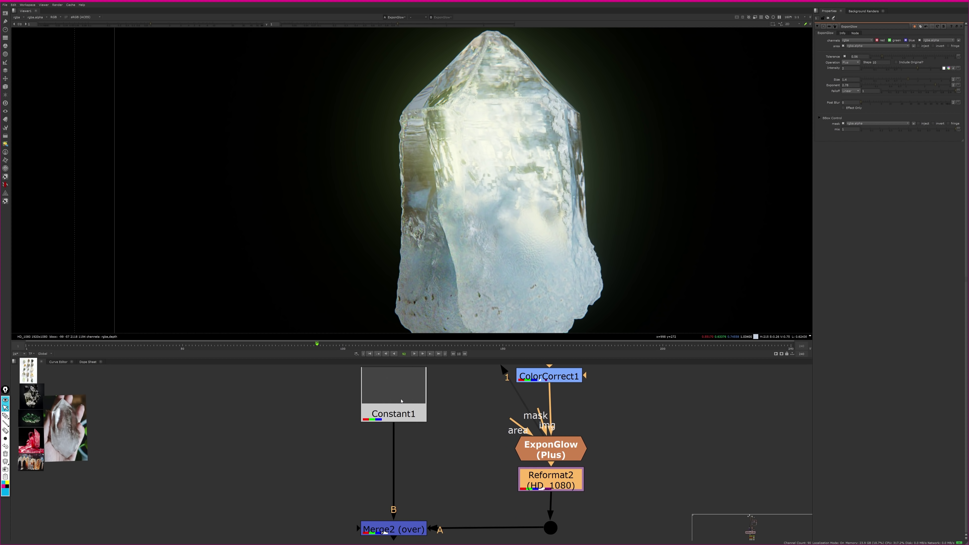
key("1")
left_click(392, 529)
key("1")
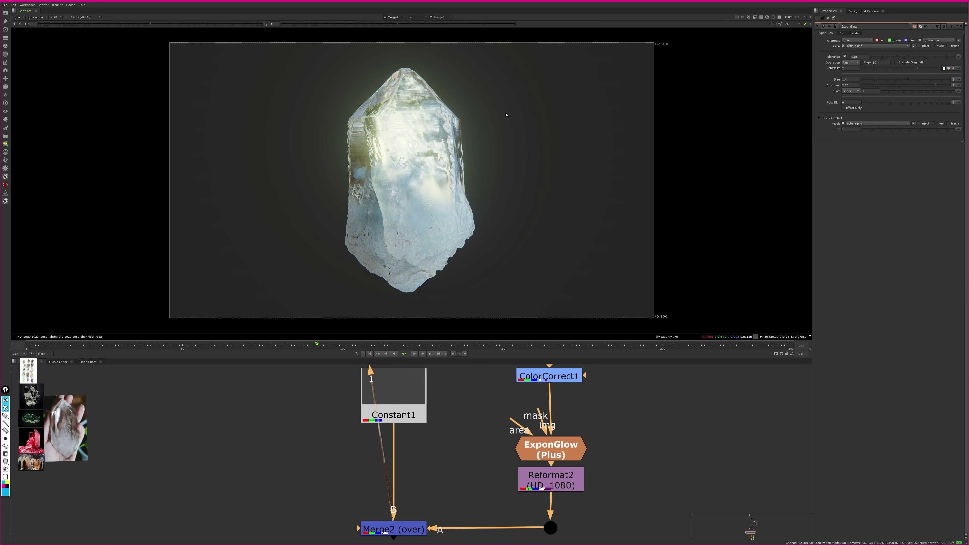
Step: View the apVignette and F_ReGrain1 results, examining the grain near the crystal's edge and on the whole crystal
scroll(471, 430, "down", 5)
key("1")
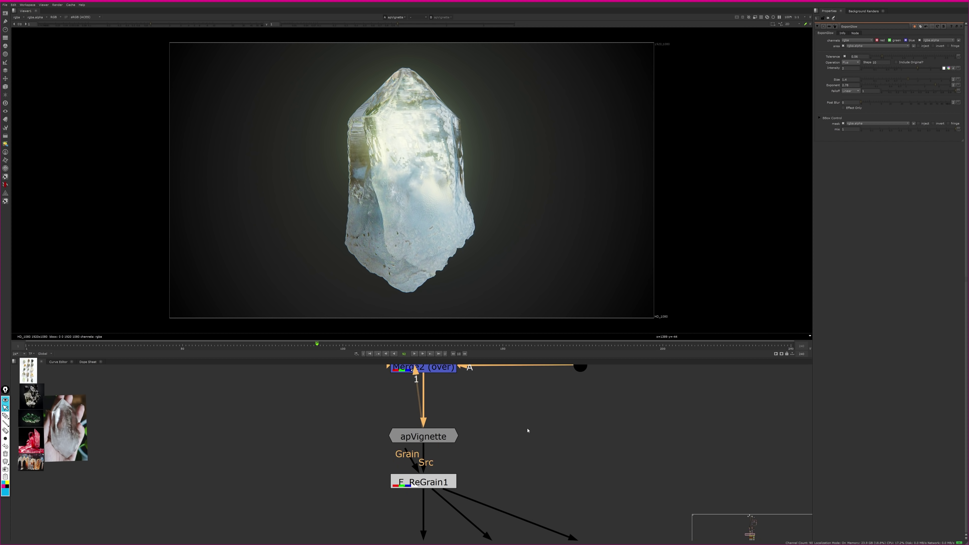
middle_click_drag(526, 426, 564, 356)
left_click(461, 418)
key("1")
scroll(571, 223, "up", 8)
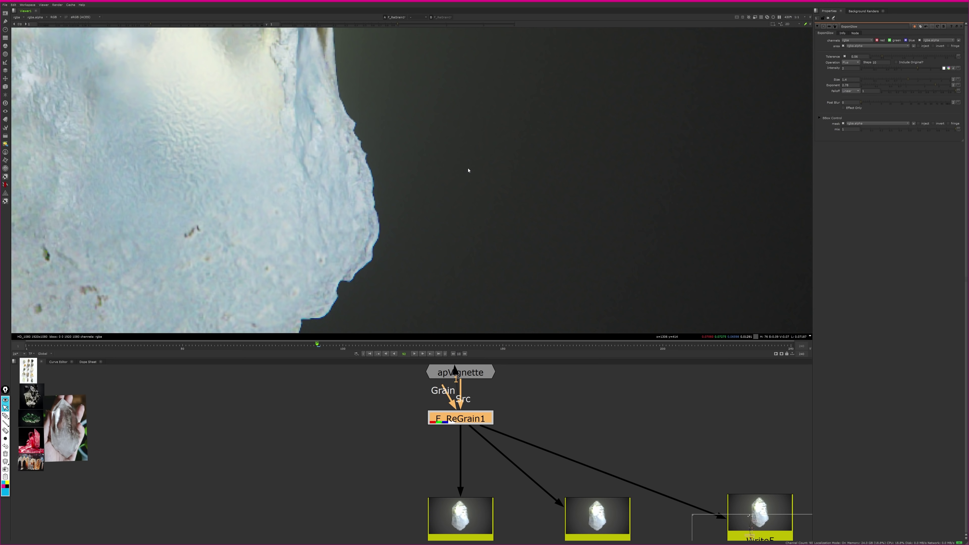
scroll(333, 299, "down", 8)
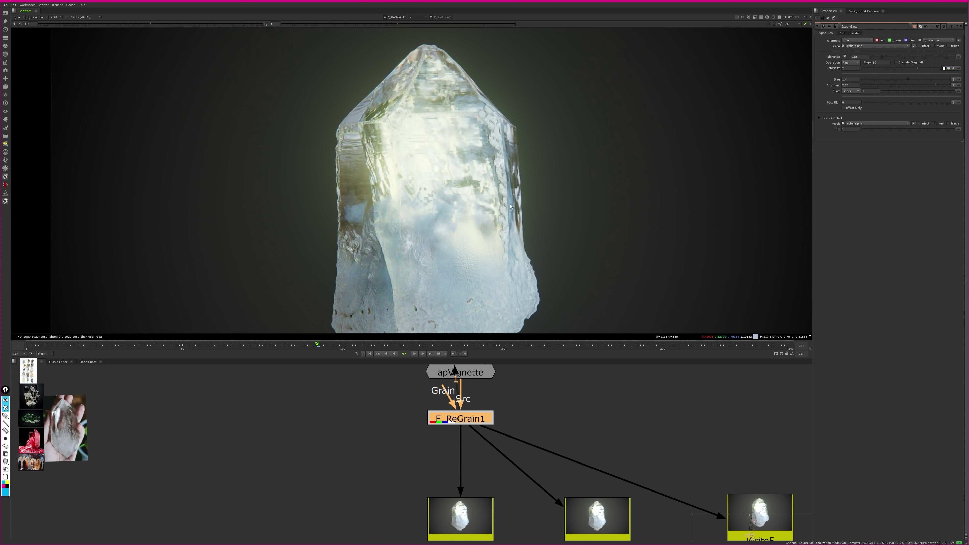